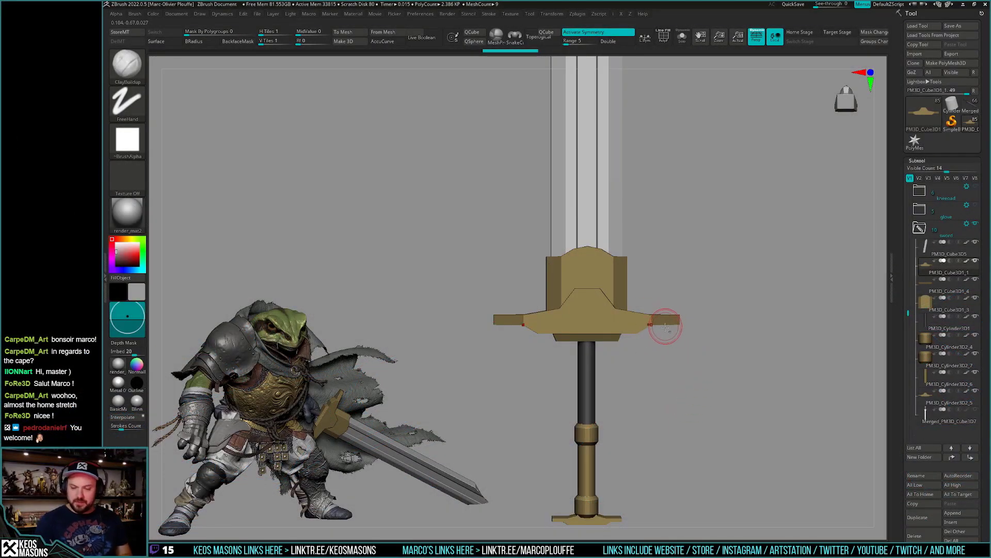
Briefly solo the crossguard, then show its polygroup wireframe on the full sword and zoom in.
key(ctrl+shift+s)
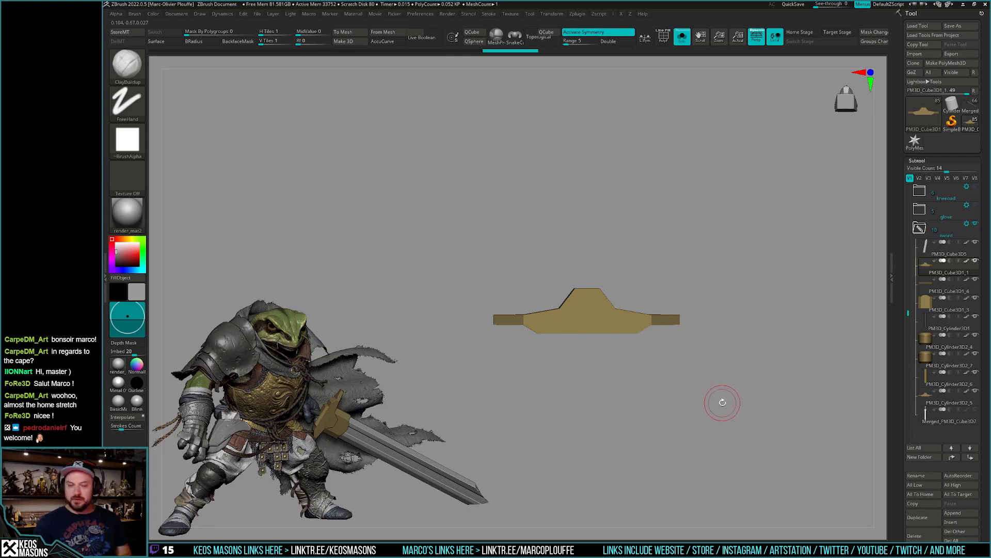
key(ctrl+shift+s)
key(shift+f)
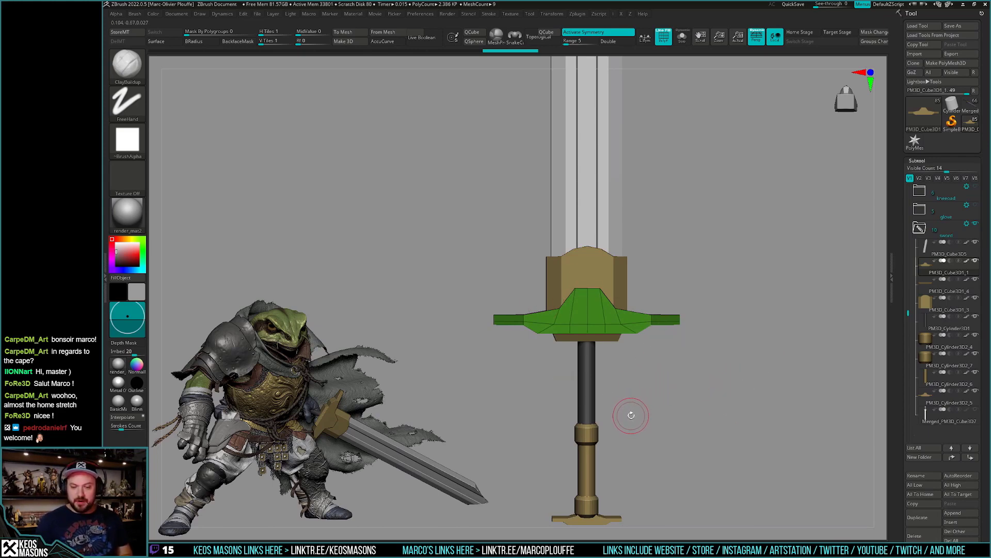
alt+right_drag(635, 371, 634, 334)
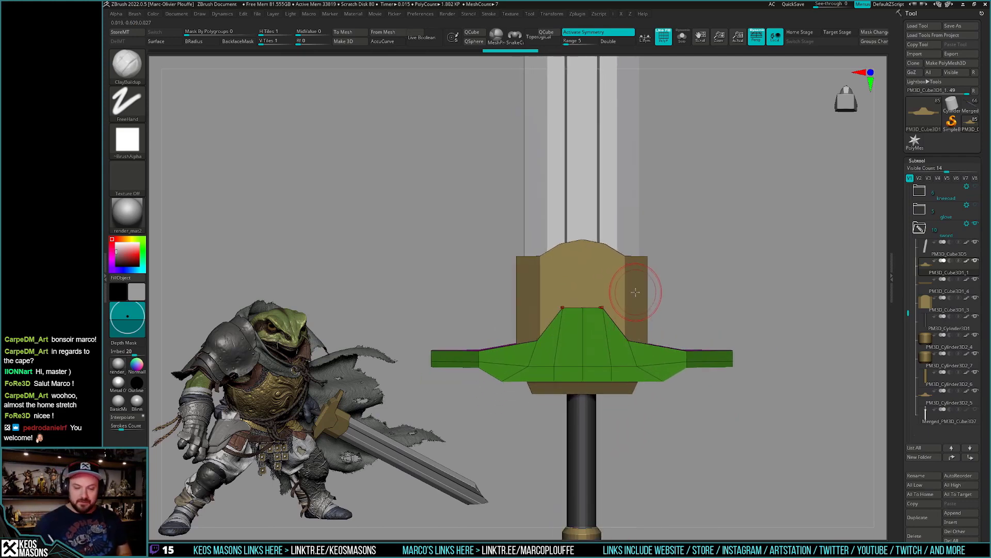
Select the Move brush and switch the view to orthographic.
key(b)
key(m)
key(v)
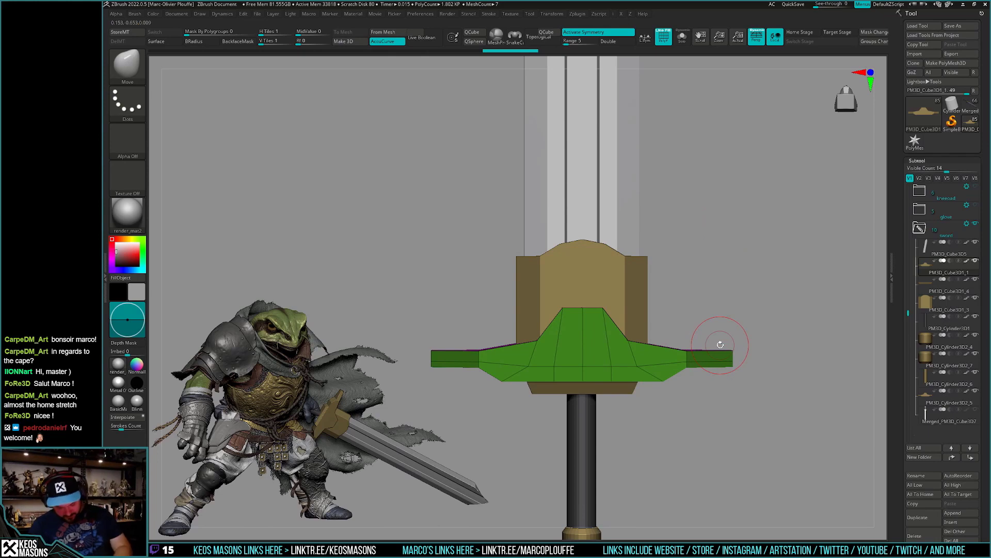
key(p)
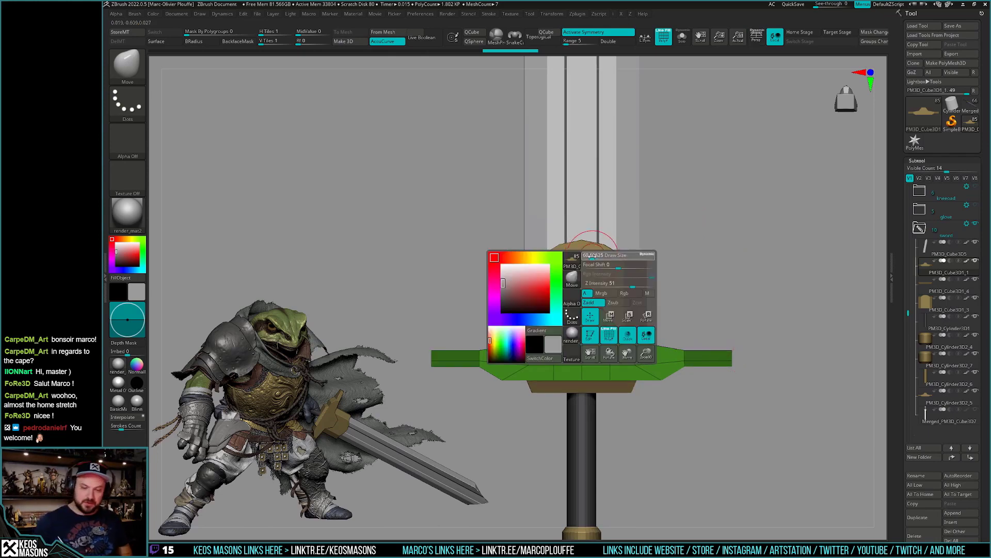
Isolate the crossguard, hide polygroups and preview it with Dynamic Subdiv smoothing.
key(alt+s)
mouse_move(619, 270)
right_down()
mouse_move(588, 317)
mouse_move(598, 285)
right_up()
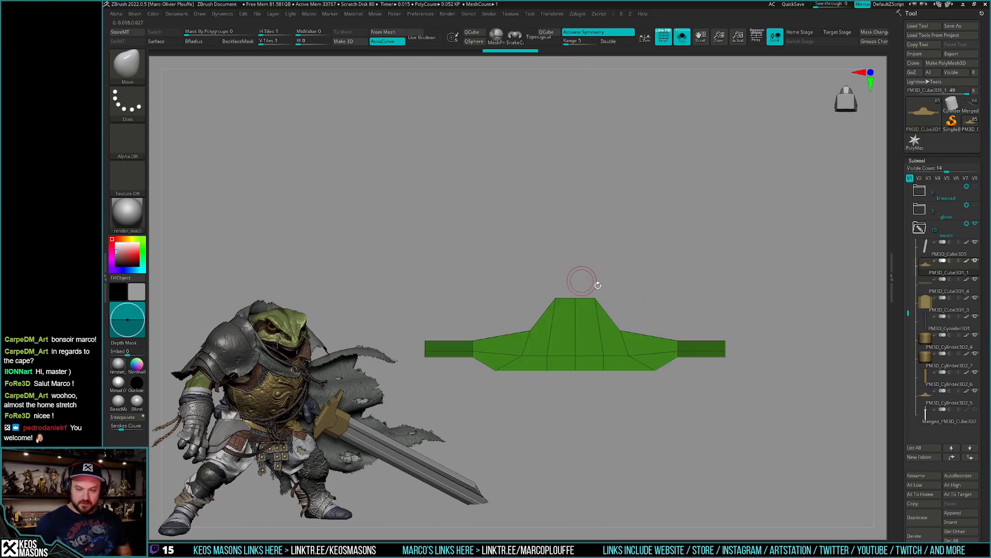
key(alt+s)
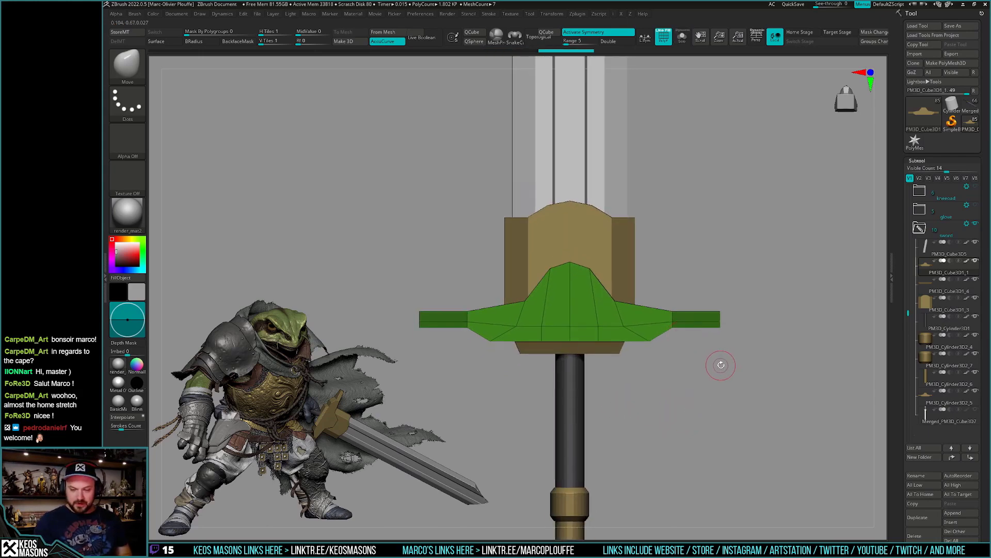
shift+right_drag(722, 365, 719, 371)
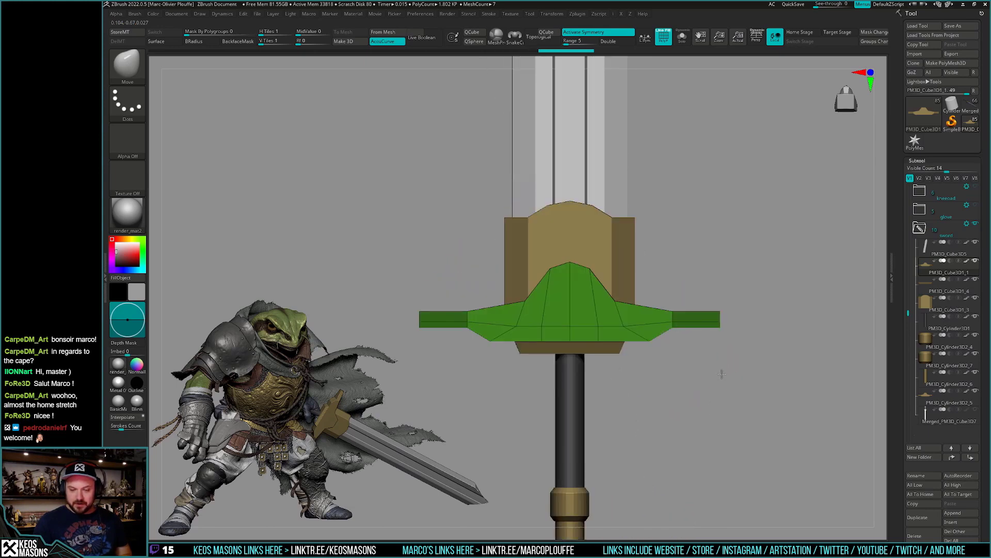
key(alt+s)
key(shift+f)
key(shift+d)
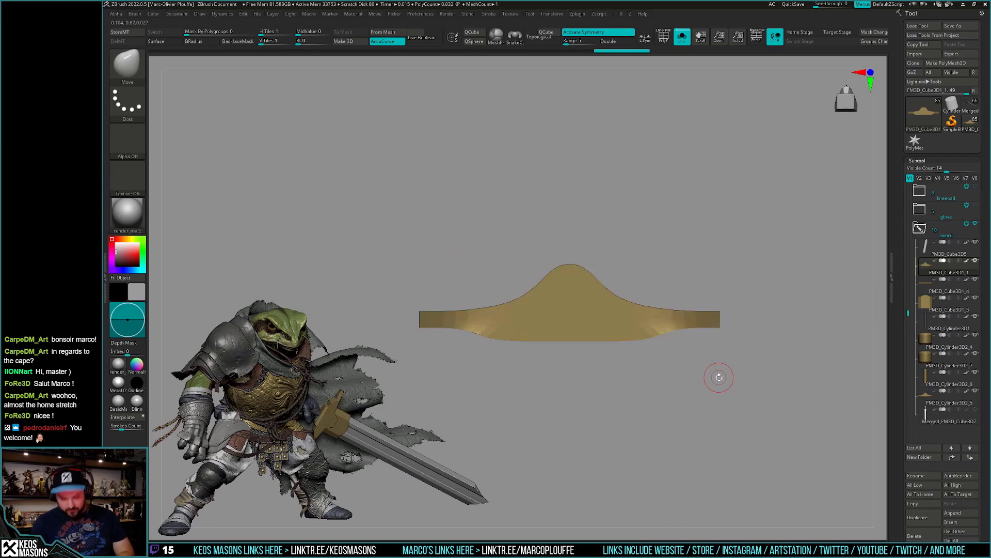
Show the guard's polygroups again and switch to the ZModeler brush.
key(shift+f)
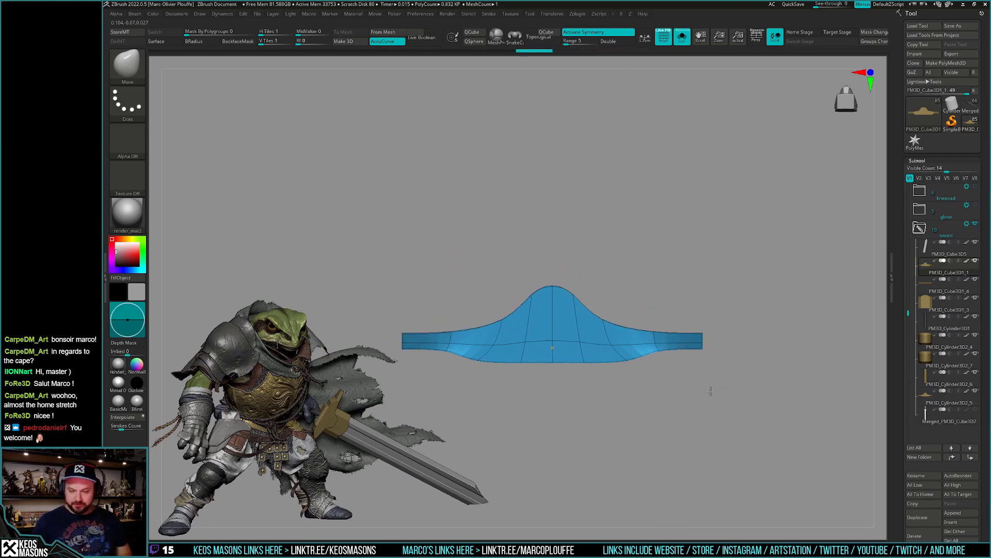
drag(723, 375, 716, 383)
click(692, 401)
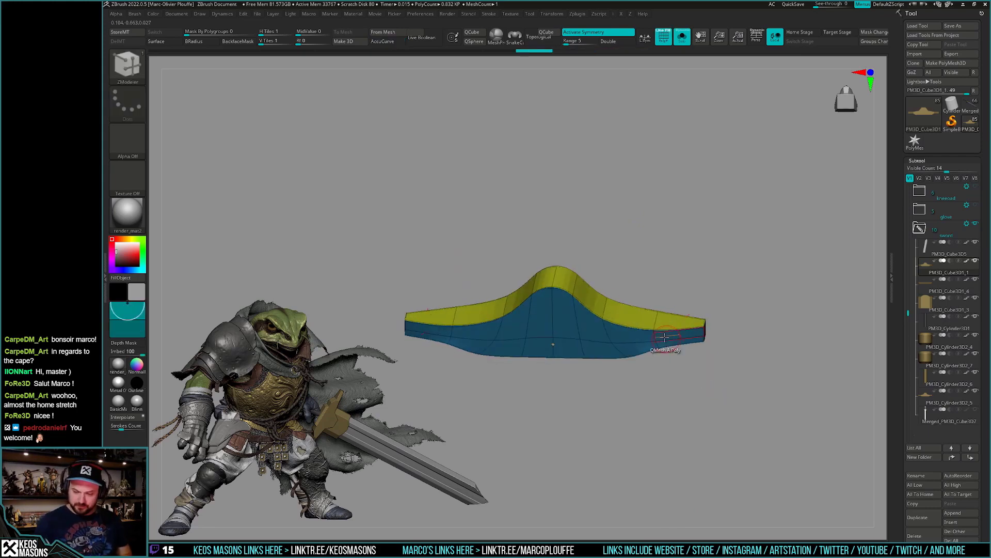
key(b)
key(z)
key(m)
Set ZModeler to Crease Edge with EdgeLoop Complete and crease two loops on the guard.
key(space)
click(640, 348)
key(space)
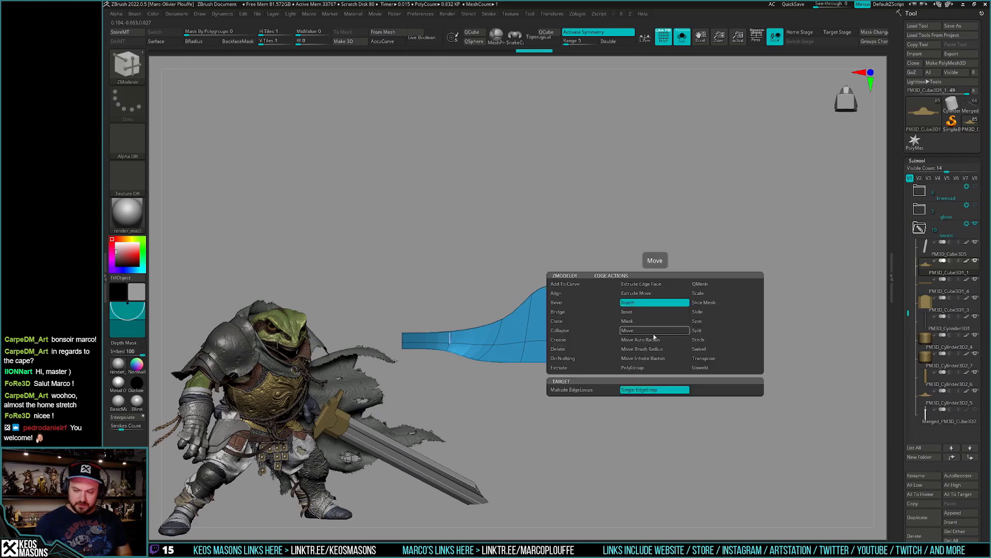
click(584, 339)
click(572, 399)
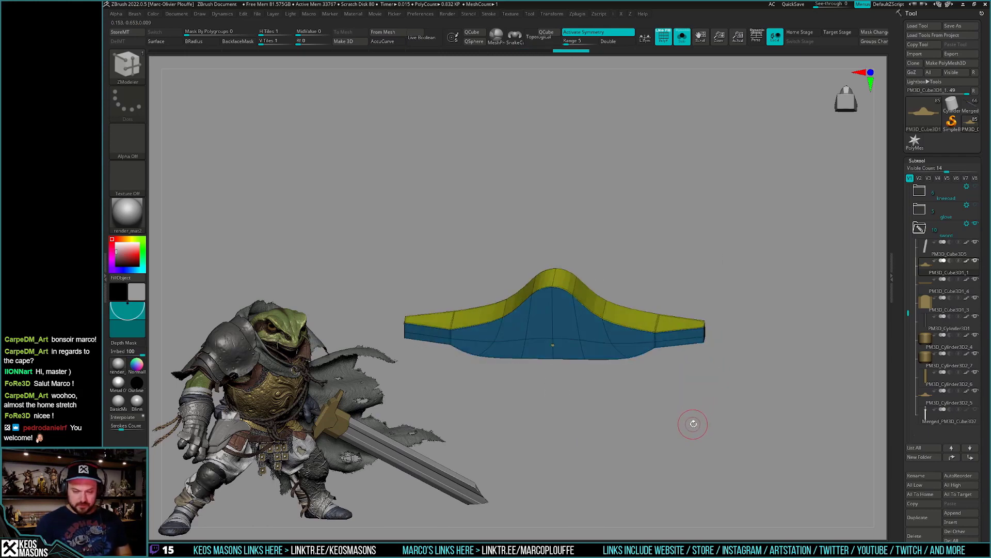
mouse_move(694, 423)
shift+mouse_down()
mouse_move(690, 400)
mouse_move(687, 415)
mouse_move(646, 368)
shift+mouse_up()
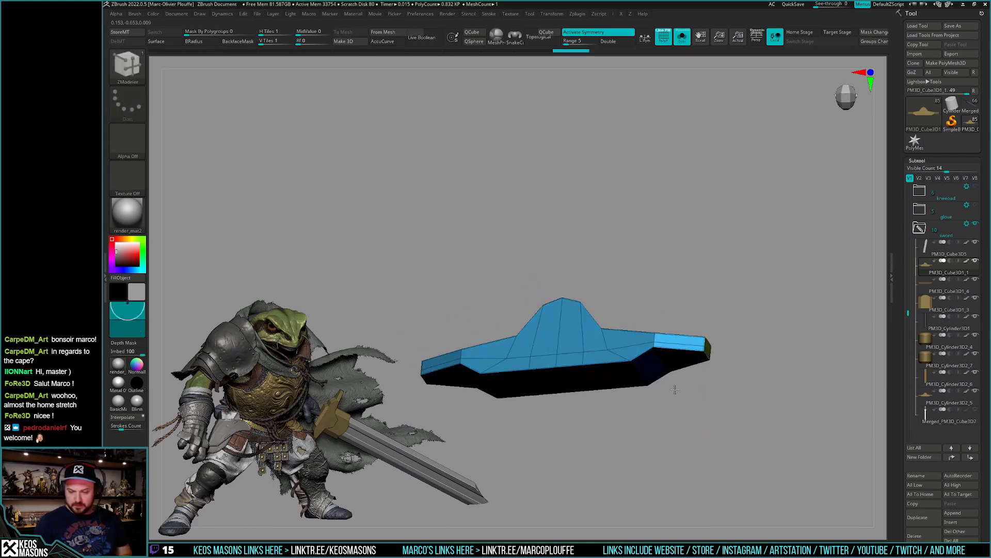
click(656, 372)
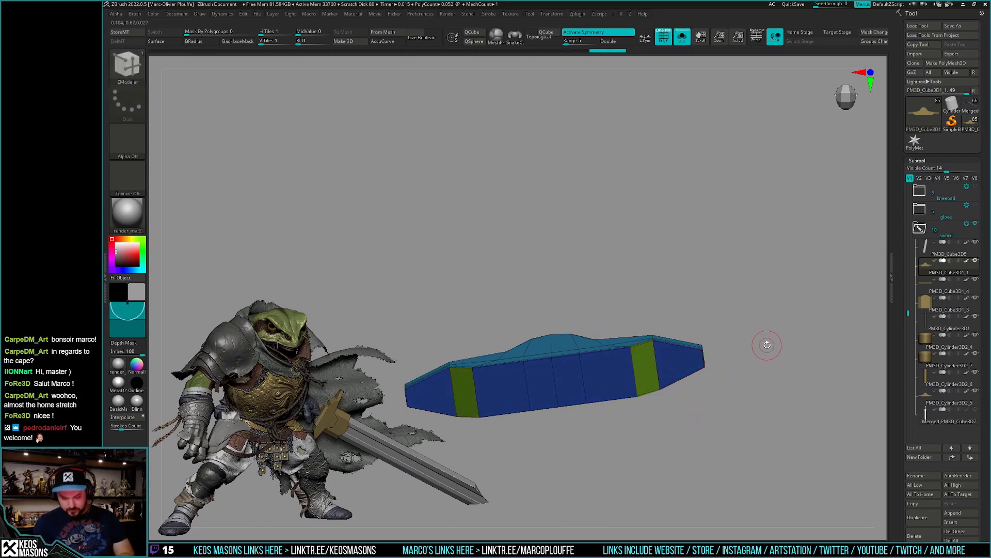
Try regrouping the wing faces into a new polygroup, then undo it.
drag(735, 376, 726, 382)
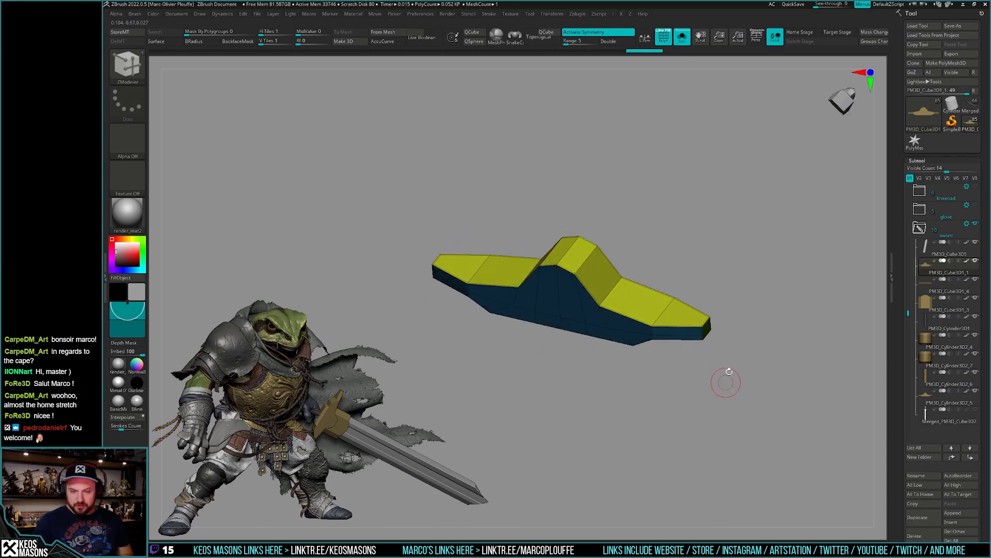
click(645, 298)
drag(734, 356, 744, 395)
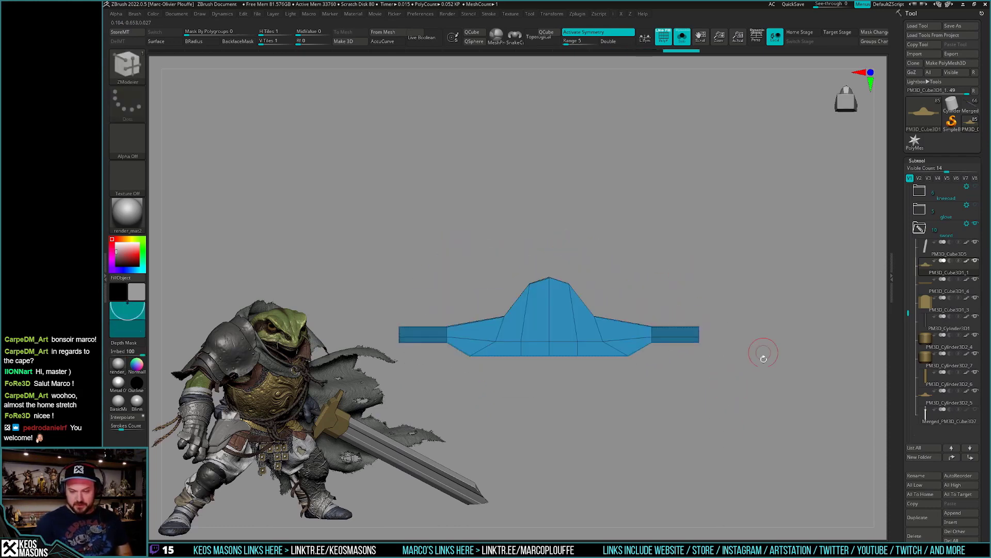
key(ctrl+z)
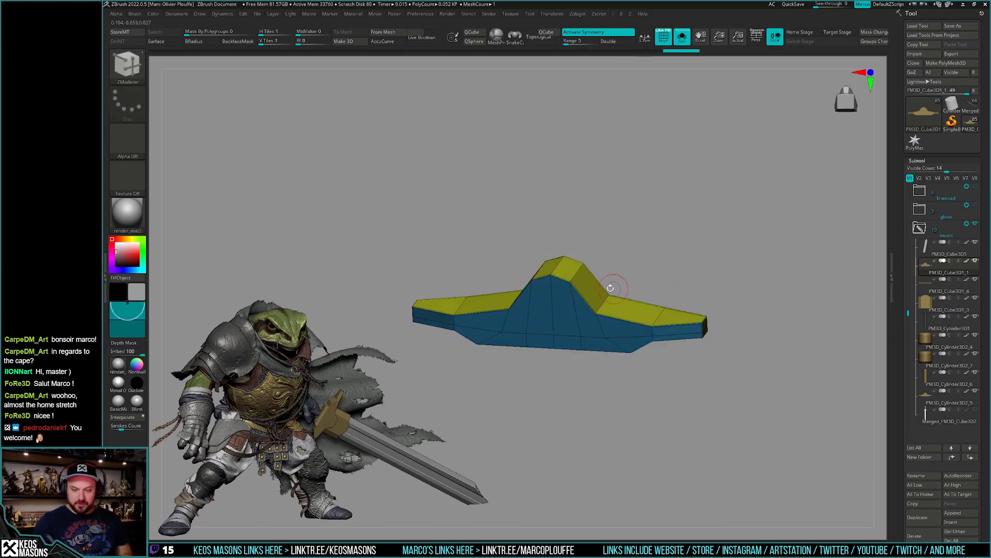
mouse_move(671, 382)
mouse_down()
mouse_move(688, 417)
mouse_move(680, 406)
mouse_up()
Reselect ZModeler and give the arm-end faces their own polygroup.
key(b)
key(z)
key(m)
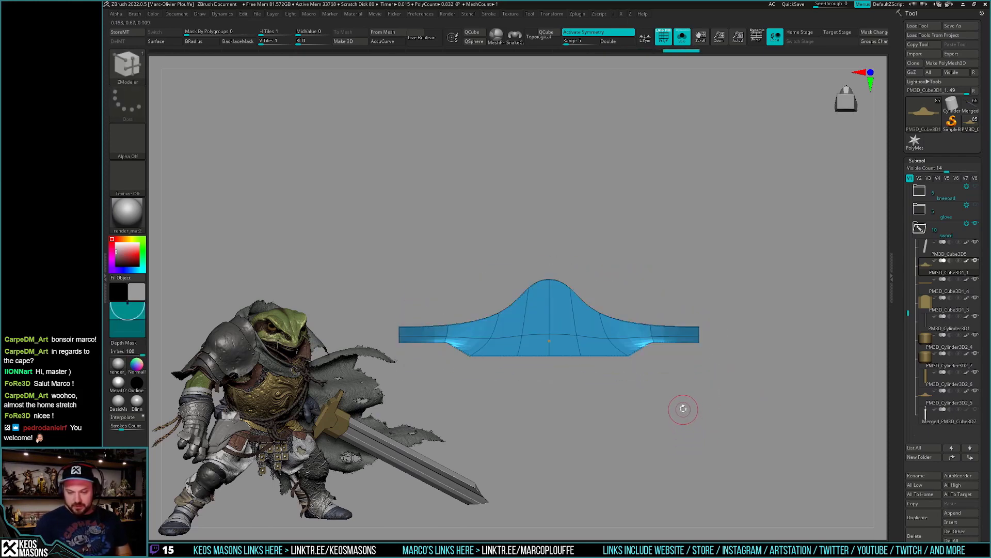
drag(683, 329, 691, 360)
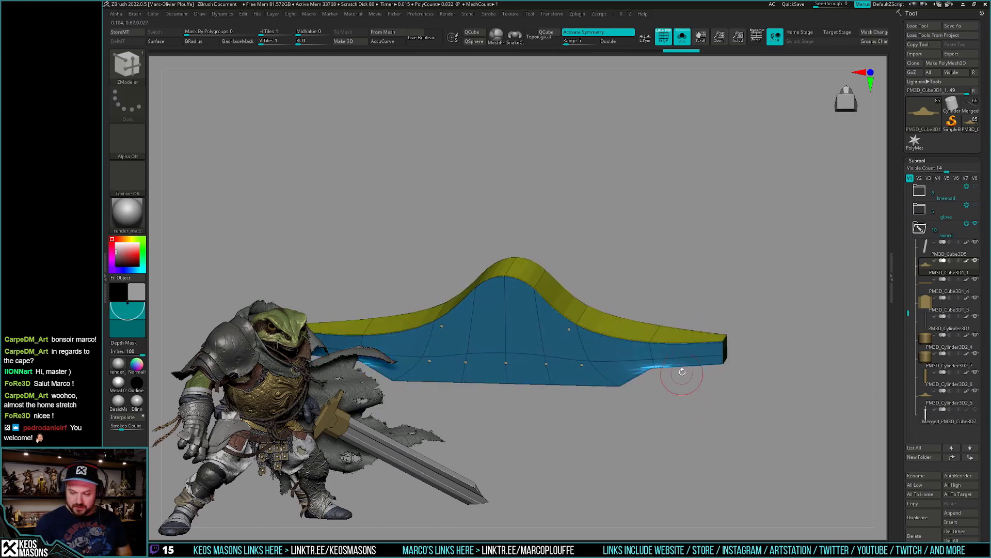
click(691, 361)
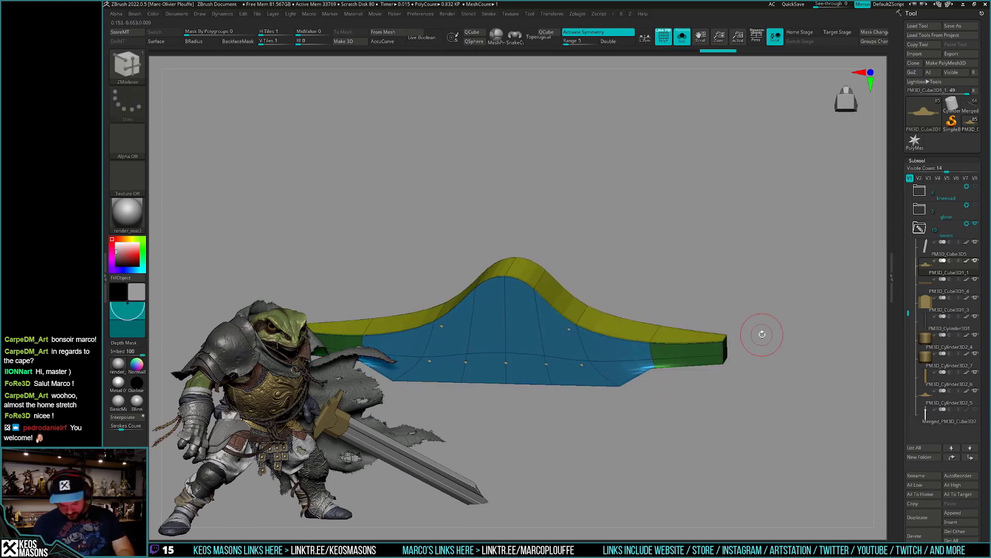
Check the guard from several angles, then hide PolyF and turn Solo off.
shift+drag(759, 332, 713, 405)
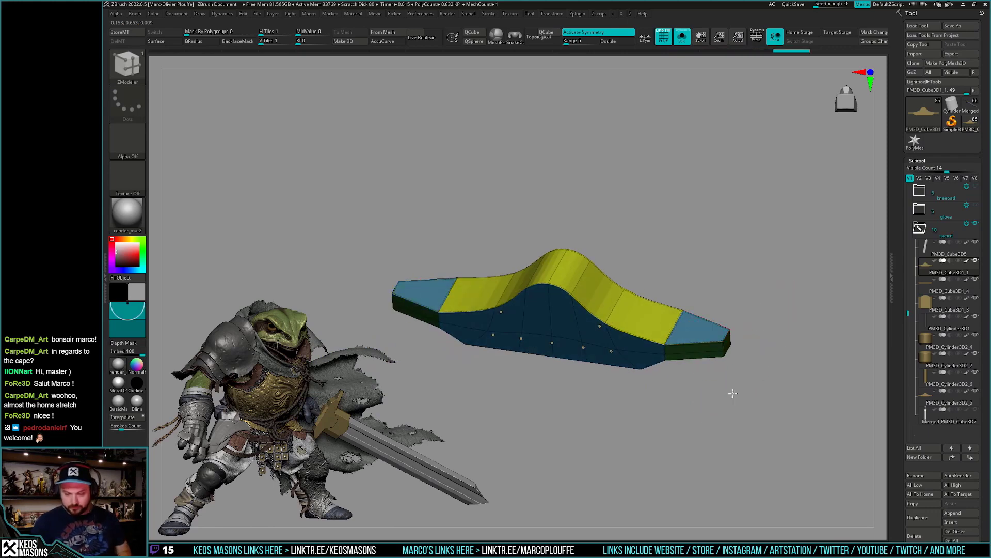
mouse_move(730, 394)
shift+mouse_down()
mouse_move(742, 379)
mouse_move(726, 420)
mouse_move(745, 384)
mouse_move(731, 407)
shift+mouse_up()
key(shift+f)
key(ctrl+shift+s)
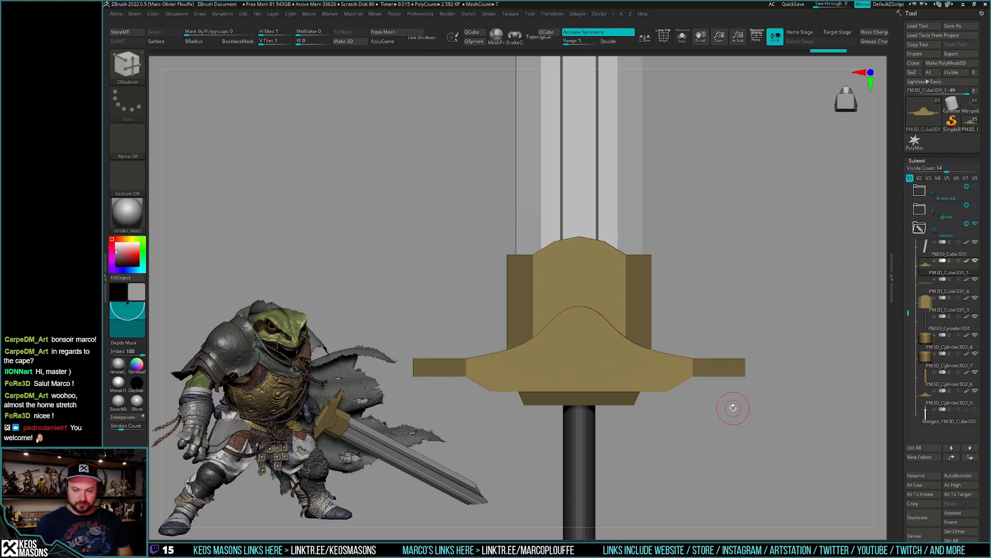
Isolate the crossguard, zoom in and preview its smooth subdivision.
mouse_move(734, 408)
mouse_down()
mouse_move(723, 398)
mouse_move(717, 421)
mouse_move(726, 398)
mouse_up()
key(shift+s)
alt+drag(717, 432, 722, 416)
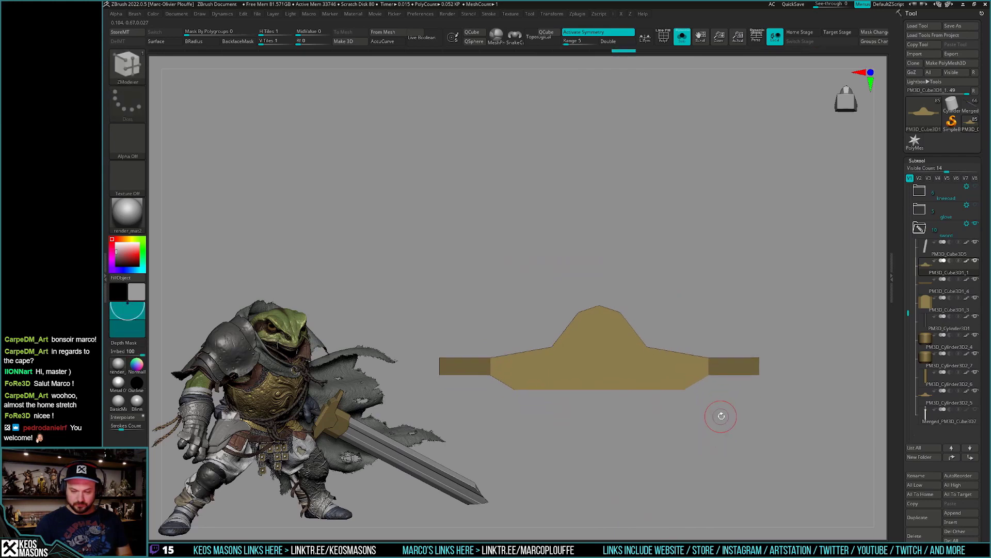
key(d)
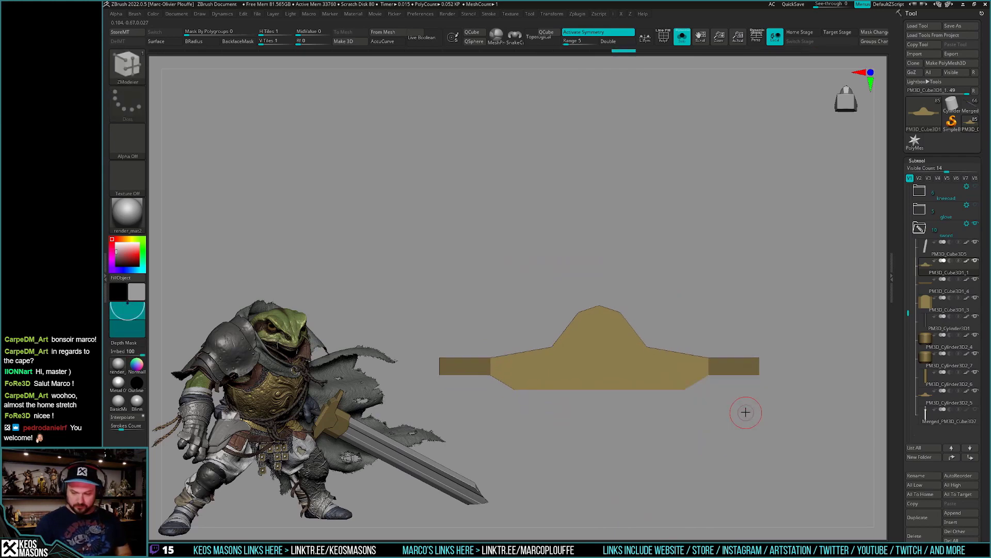
Exit Solo, try a ClipCurve stroke across the guard, then return to ZModeler with polygroups shown.
key(shift+s)
ctrl+shift+drag(565, 302, 689, 312)
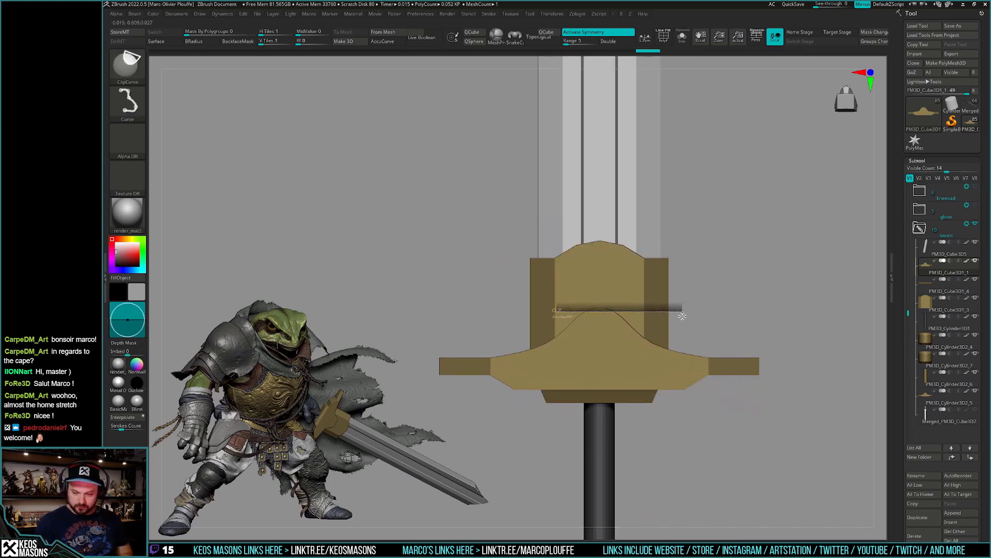
key(b)
key(z)
key(m)
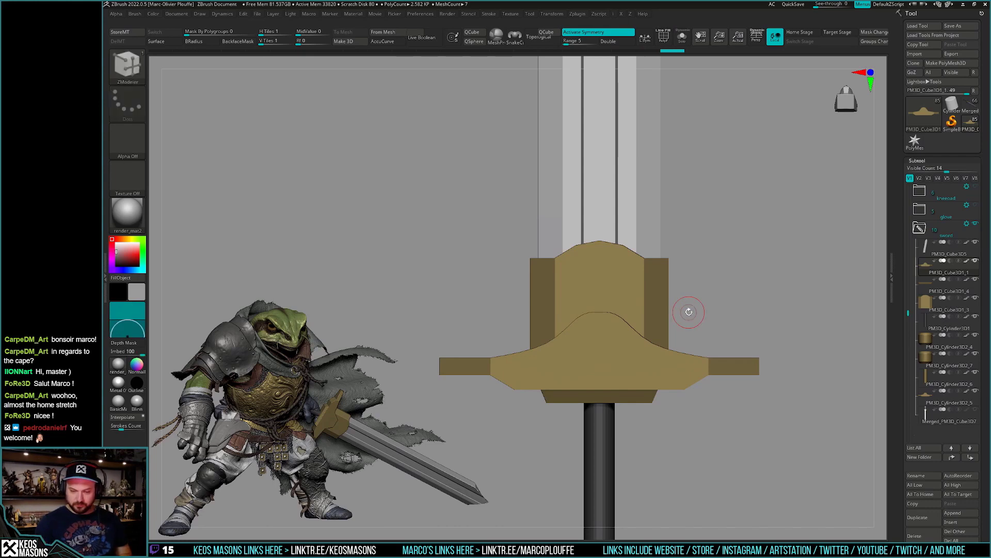
mouse_move(737, 401)
mouse_down()
mouse_move(732, 385)
mouse_move(725, 403)
mouse_up()
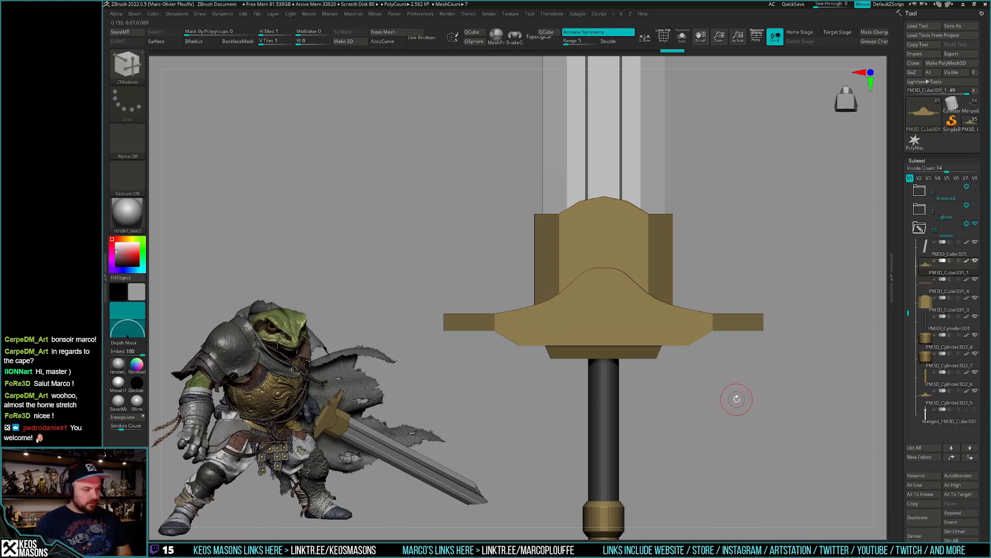
mouse_move(686, 376)
mouse_down()
mouse_move(670, 363)
mouse_move(655, 408)
mouse_move(700, 394)
mouse_move(704, 409)
mouse_move(730, 361)
mouse_up()
key(shift+f)
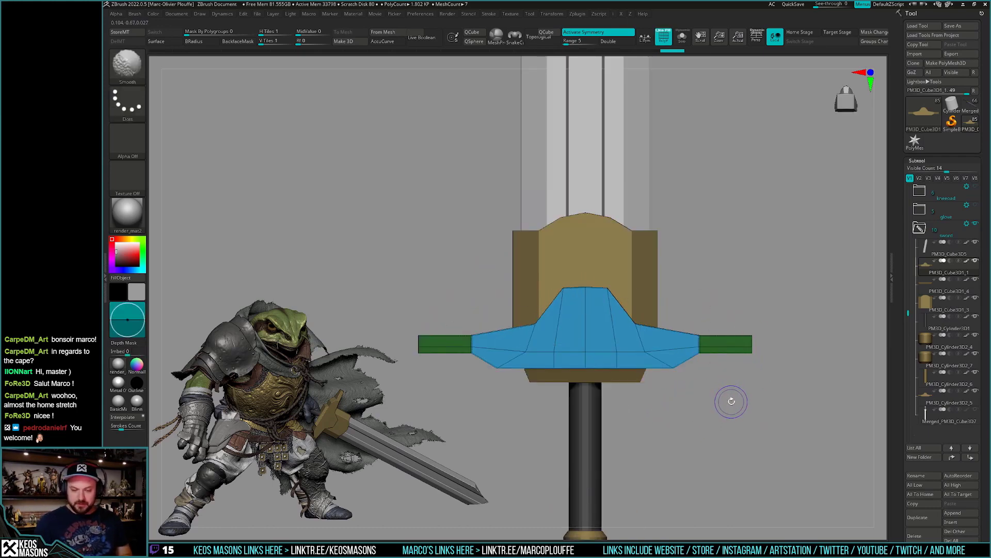
Undo back to the blocky guard and insert edge loops across its centre.
key(ctrl+z)
key(ctrl+z)
key(space)
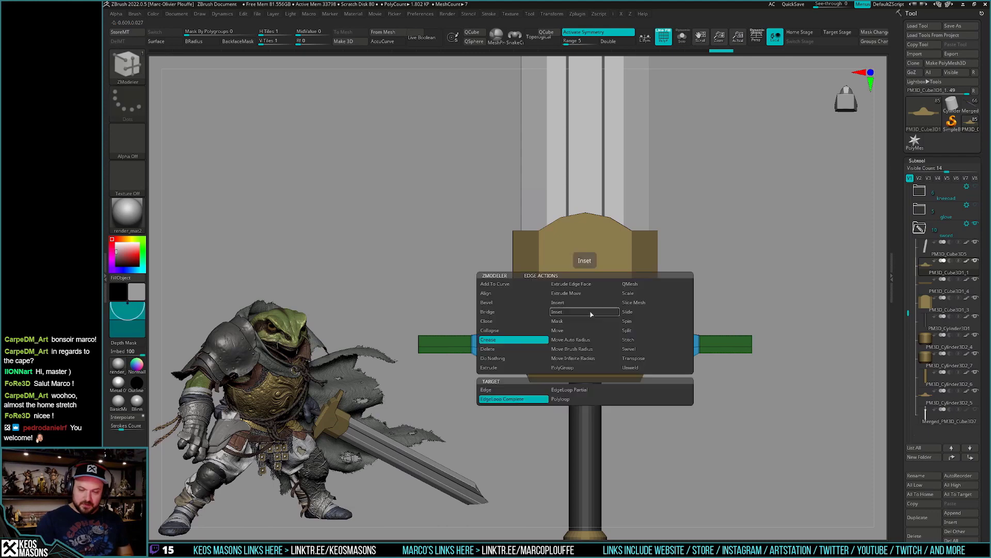
click(586, 316)
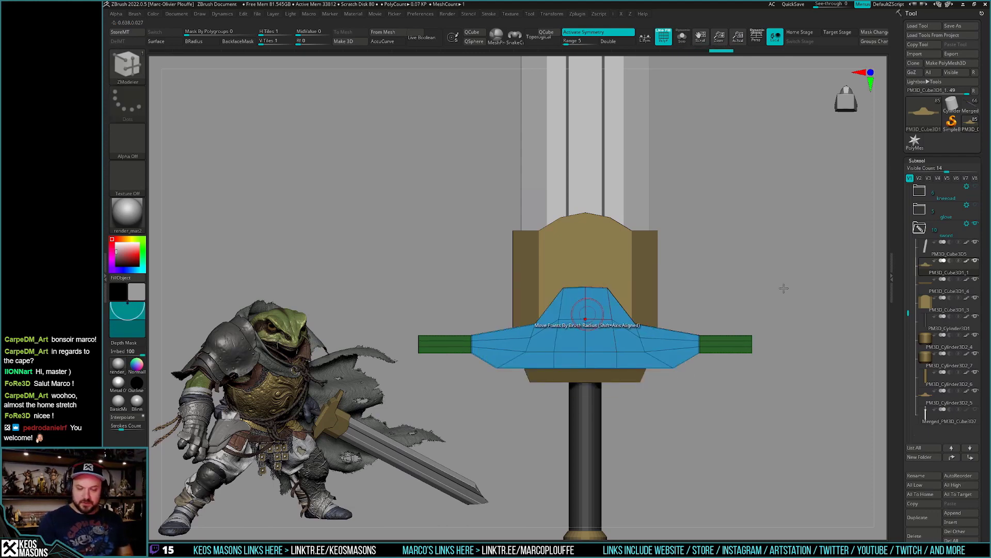
drag(777, 374, 772, 367)
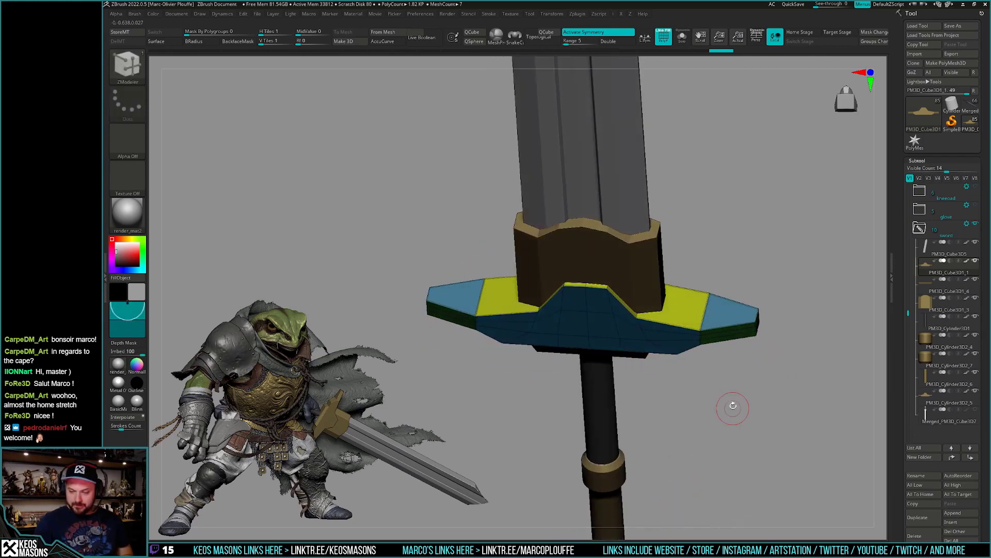
drag(768, 357, 717, 366)
click(670, 341)
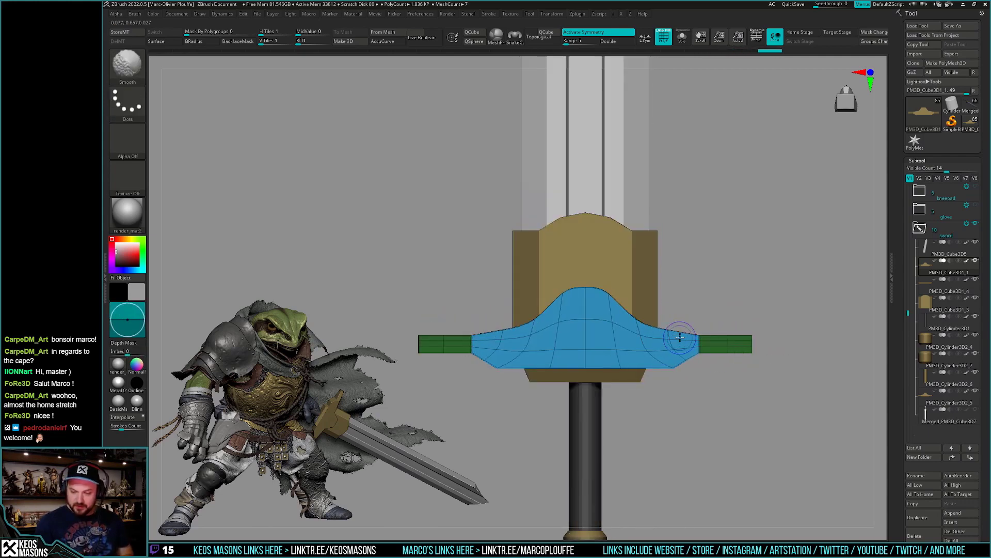
mouse_move(761, 409)
mouse_down()
mouse_move(757, 426)
mouse_move(769, 399)
mouse_move(751, 416)
mouse_move(759, 394)
mouse_move(700, 369)
mouse_up()
key(shift+f)
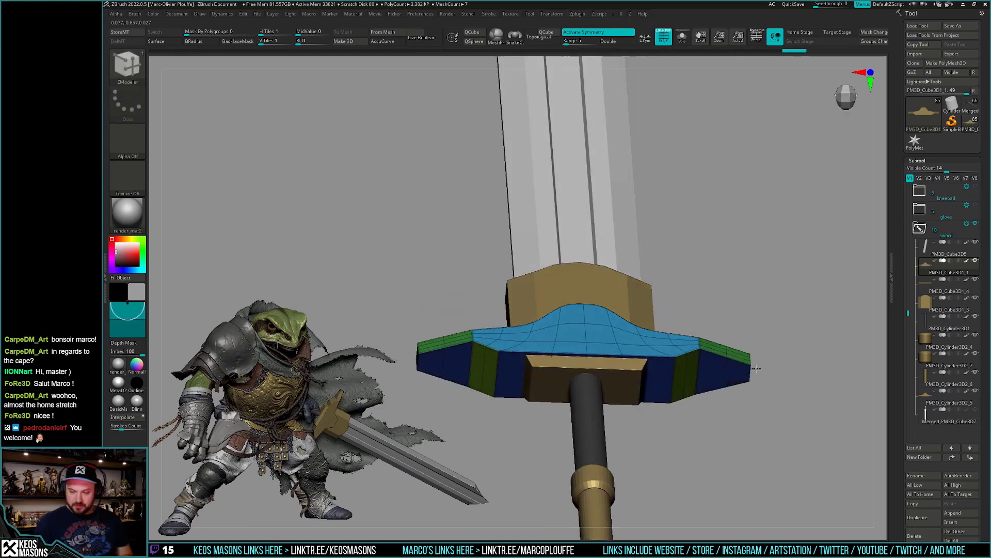
Crease the arm edges with EdgeLoop Partial, then isolate the guard in Solo.
key(space)
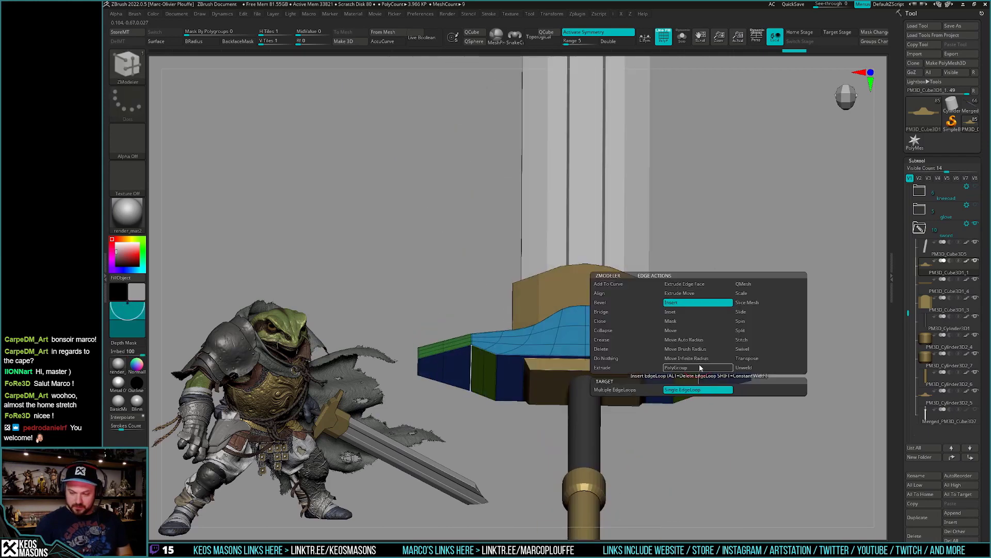
click(627, 339)
click(685, 390)
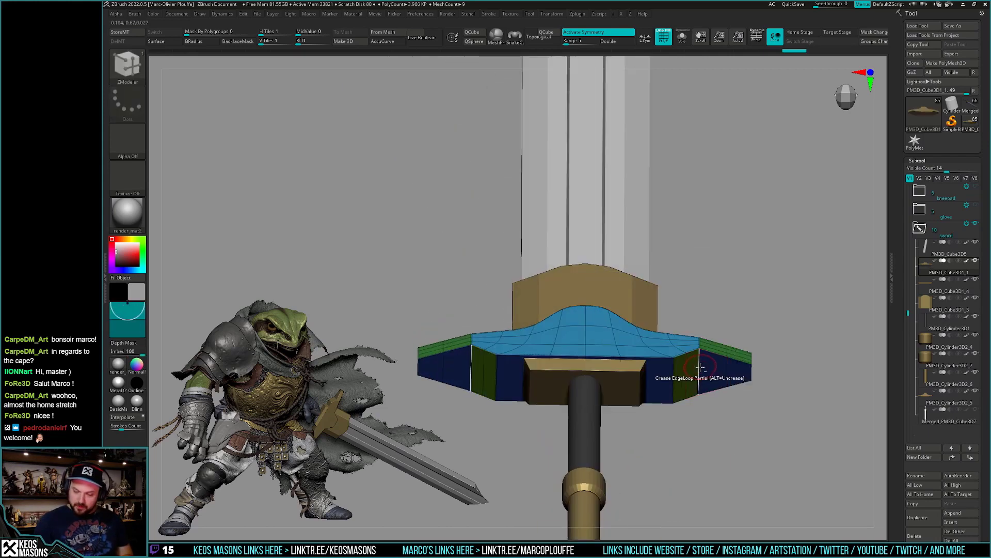
mouse_move(764, 382)
mouse_down()
mouse_move(789, 362)
mouse_move(770, 423)
mouse_move(768, 339)
mouse_move(764, 410)
mouse_move(767, 348)
mouse_move(756, 372)
mouse_move(707, 381)
mouse_up()
key(shift+f)
key(shift+f)
key(alt+s)
key(shift+f)
key(shift+f)
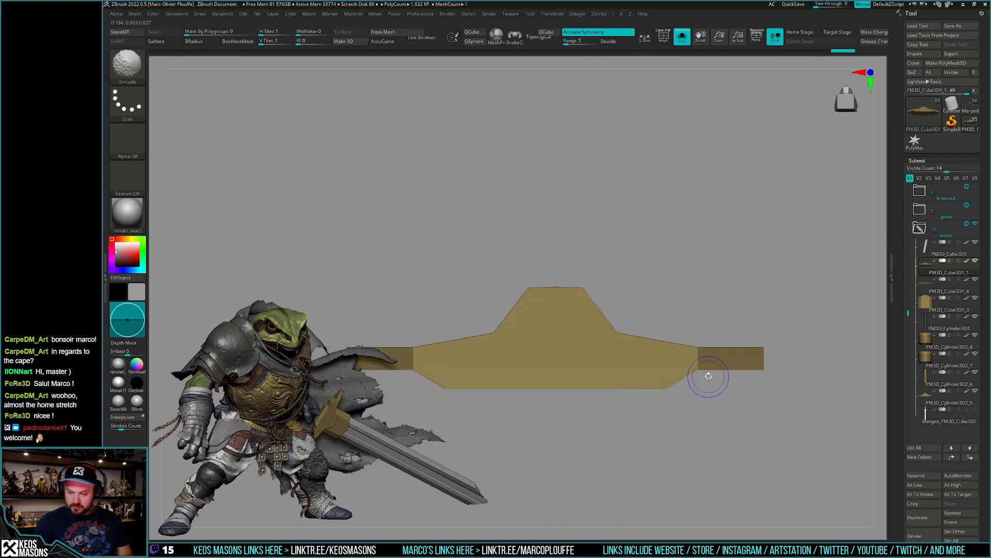
Preview the guard subdivided and inspect it with and without the wireframe.
key(d)
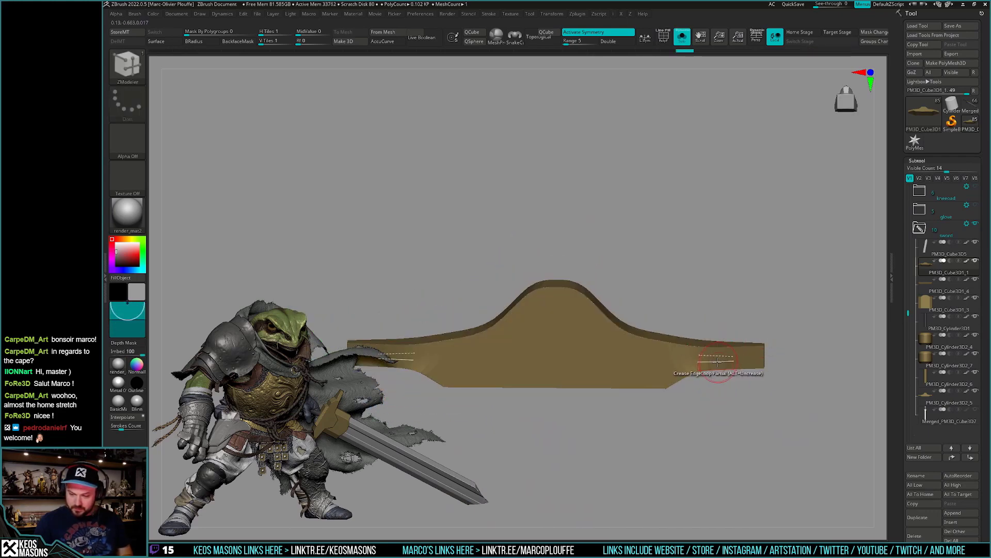
drag(717, 362, 722, 357)
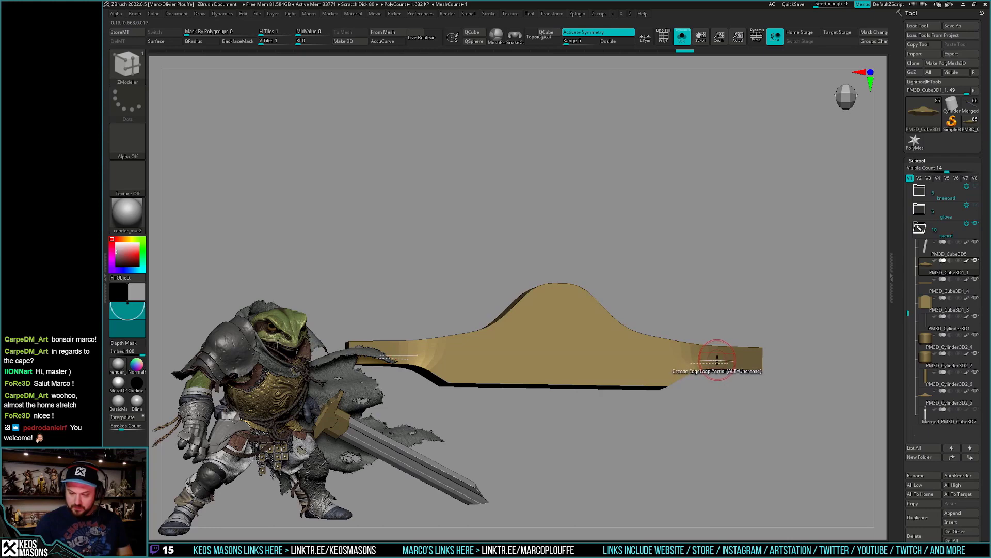
key(space)
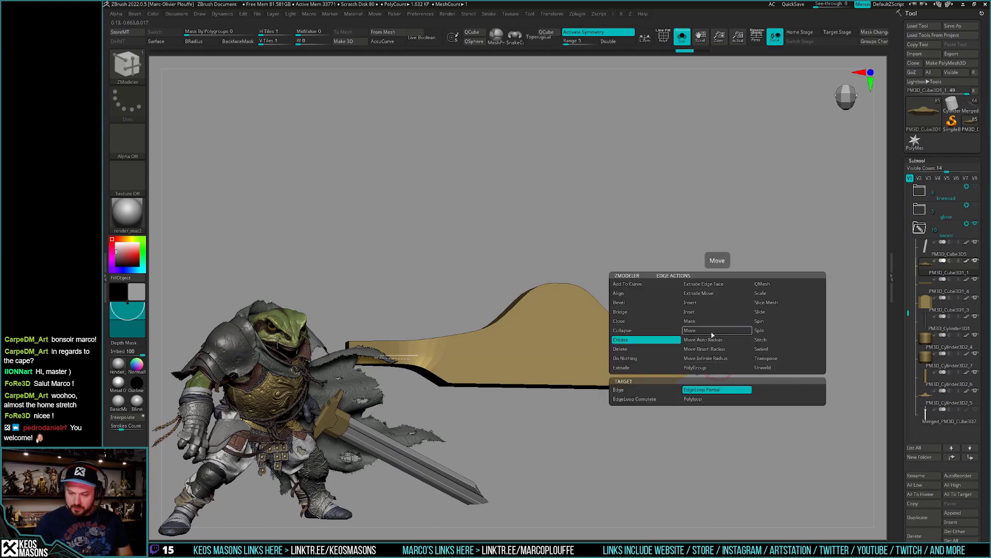
mouse_move(759, 371)
mouse_down()
mouse_move(685, 360)
mouse_move(704, 392)
mouse_up()
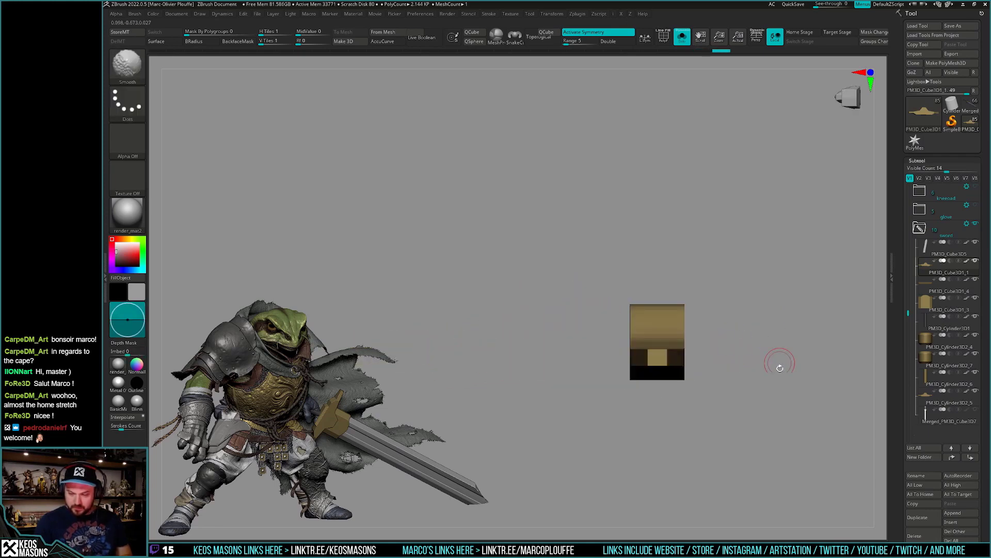
key(shift+f)
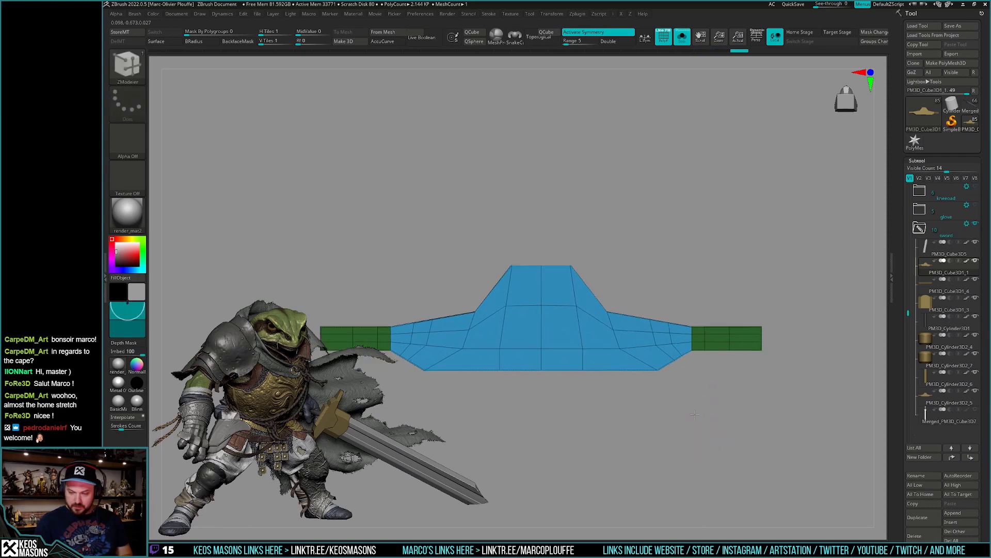
mouse_move(705, 395)
mouse_down()
mouse_move(709, 406)
mouse_move(719, 389)
mouse_move(711, 416)
mouse_move(693, 398)
mouse_move(691, 429)
mouse_move(720, 365)
mouse_move(709, 394)
mouse_up()
key(shift+f)
key(shift+f)
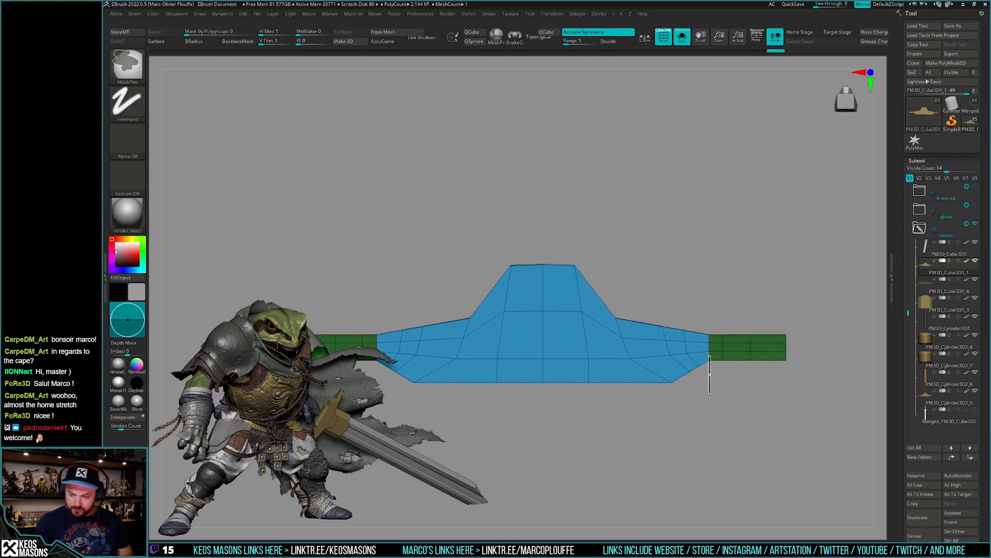
Stretch the right arm end with a Transpose move line and check it from several views.
key(w)
drag(750, 343, 750, 411)
key(d)
key(shift+f)
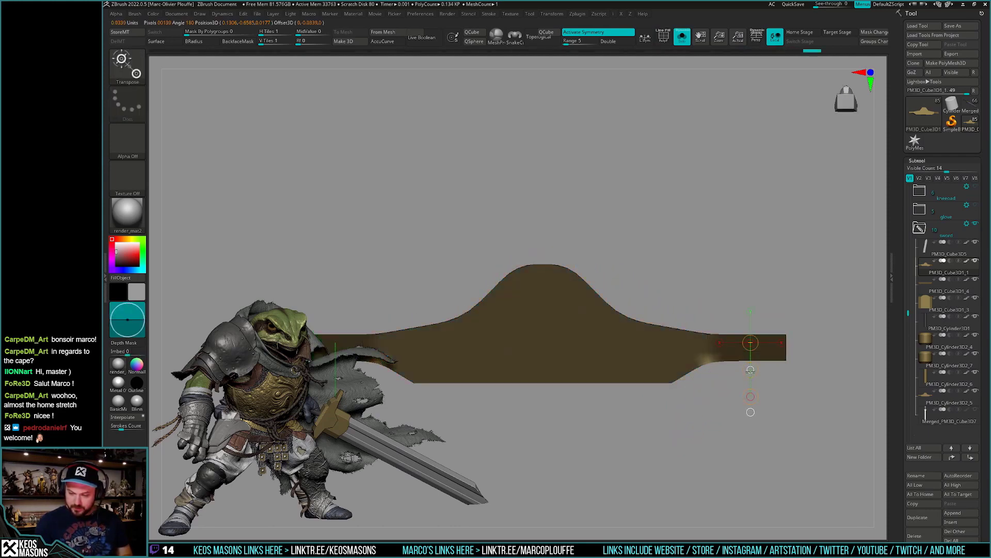
key(shift+f)
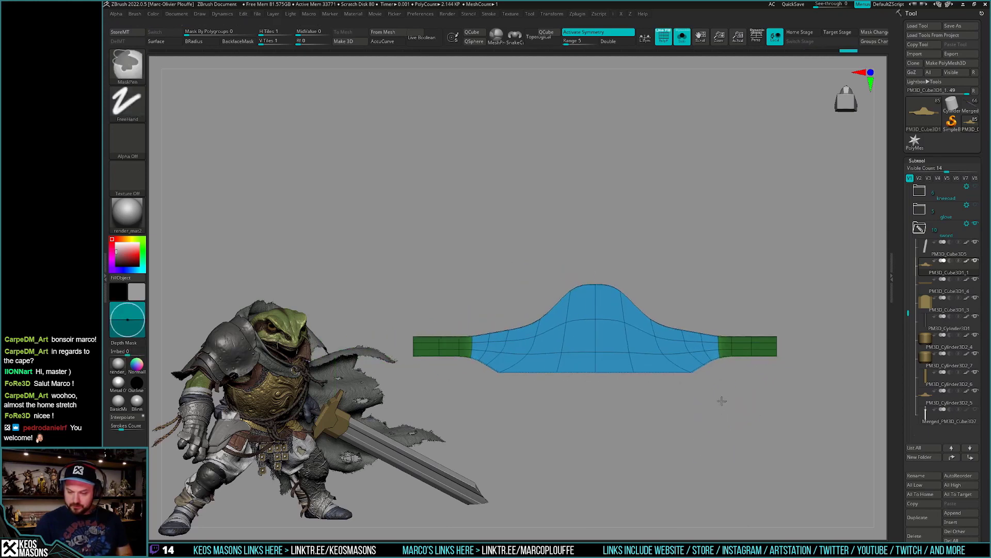
key(shift+f)
drag(721, 421, 724, 431)
key(shift+f)
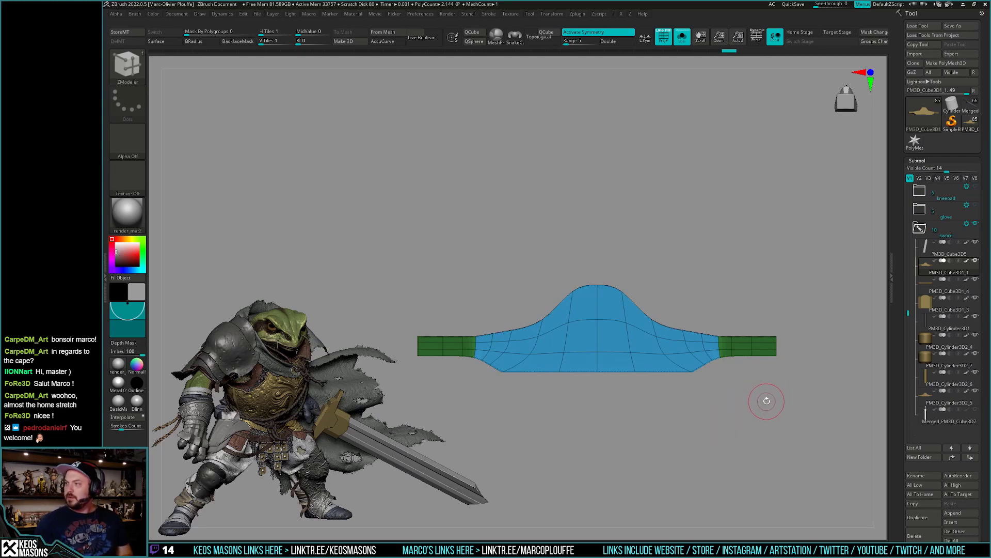
mouse_move(769, 399)
mouse_down()
mouse_move(757, 396)
mouse_move(749, 423)
mouse_move(749, 411)
mouse_up()
key(shift+f)
mouse_move(748, 403)
mouse_down()
mouse_move(806, 357)
mouse_move(749, 384)
mouse_up()
key(shift+f)
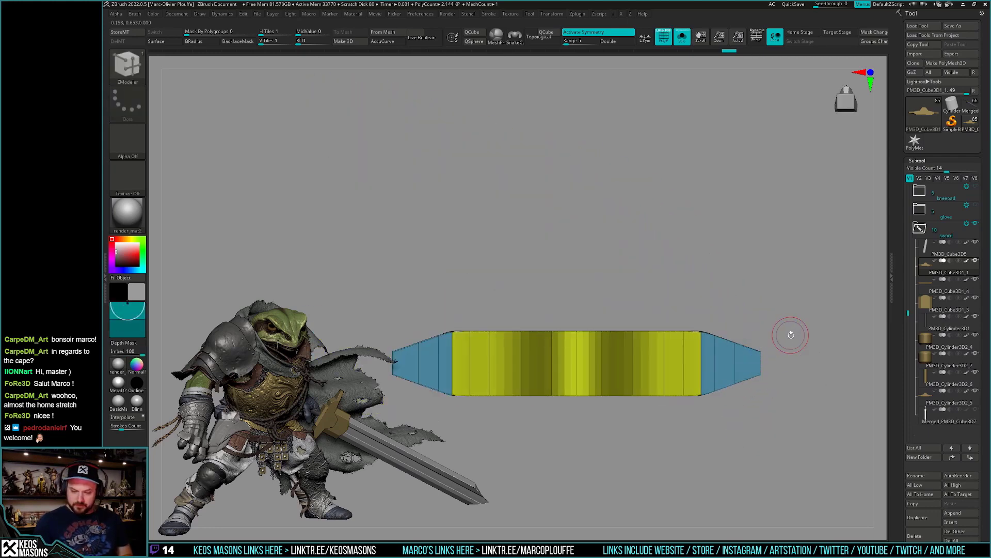
Mirror And Weld the guard symmetric, then crease its middle edge loop.
key(space)
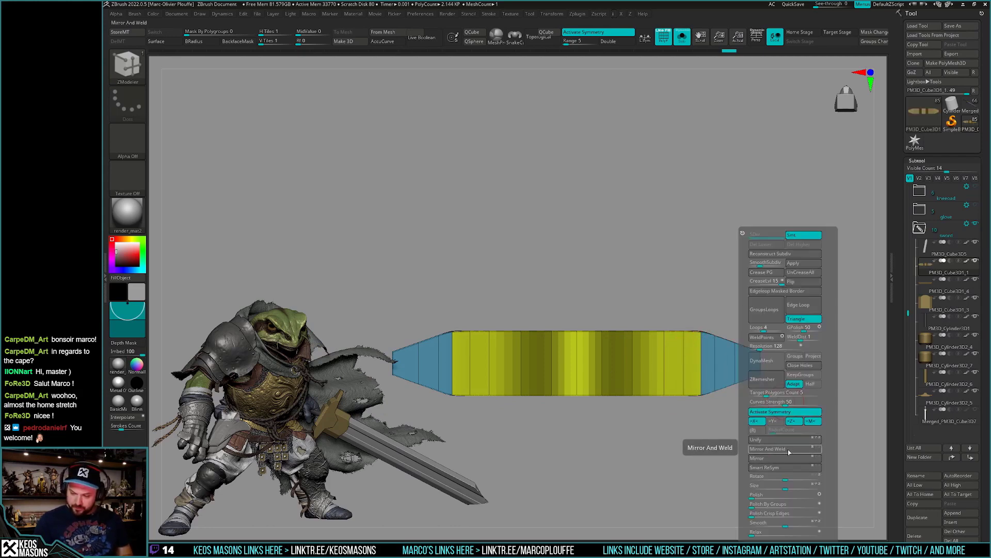
click(800, 450)
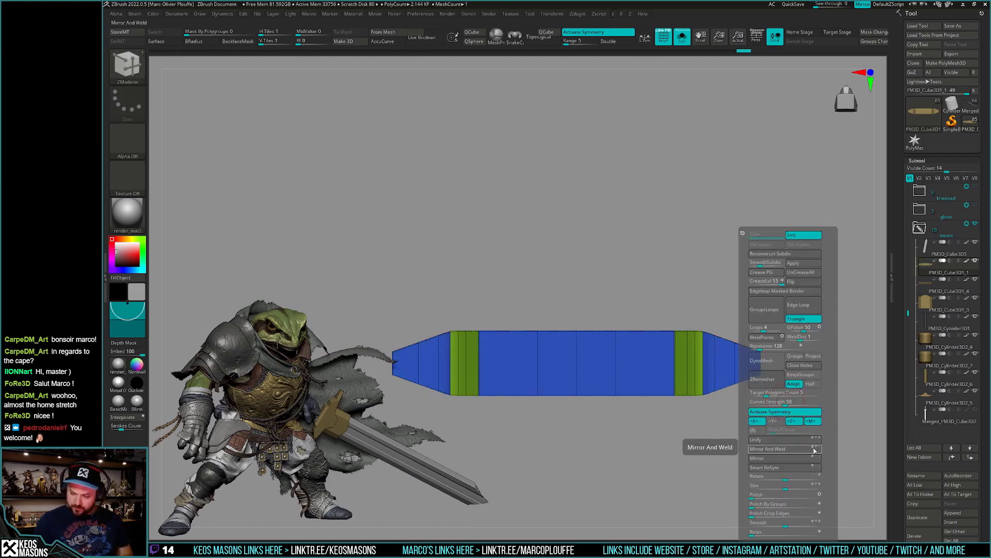
click(801, 451)
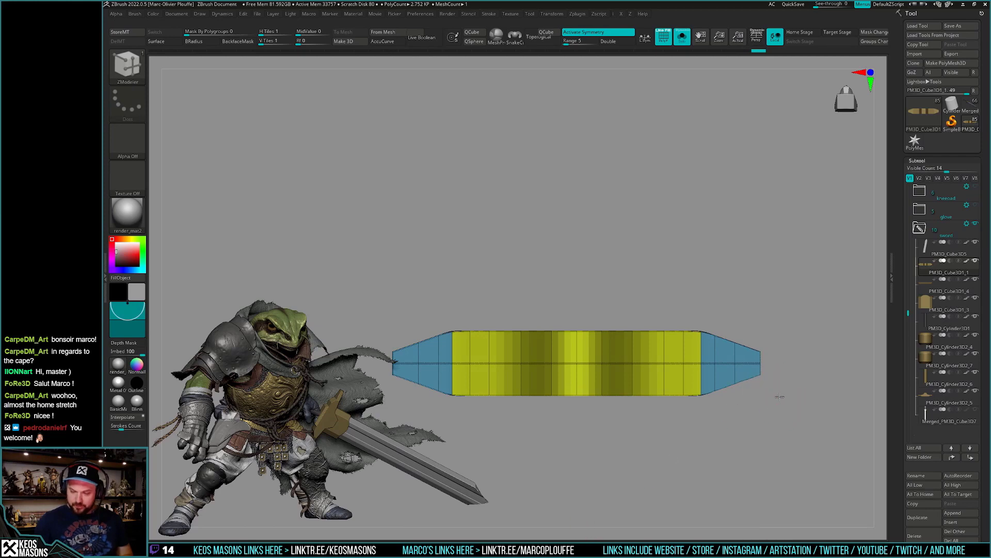
mouse_move(781, 395)
mouse_down()
mouse_move(743, 402)
mouse_move(737, 347)
mouse_up()
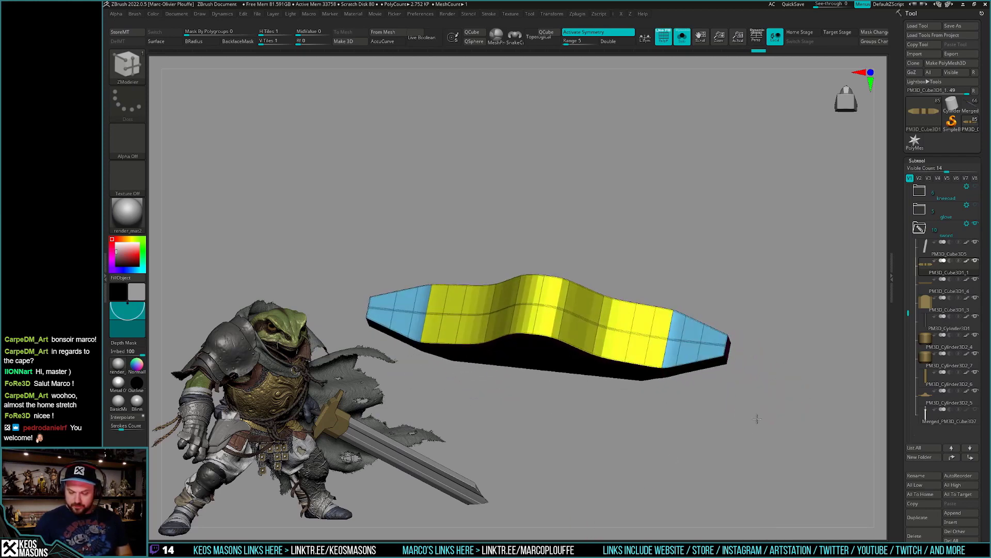
key(space)
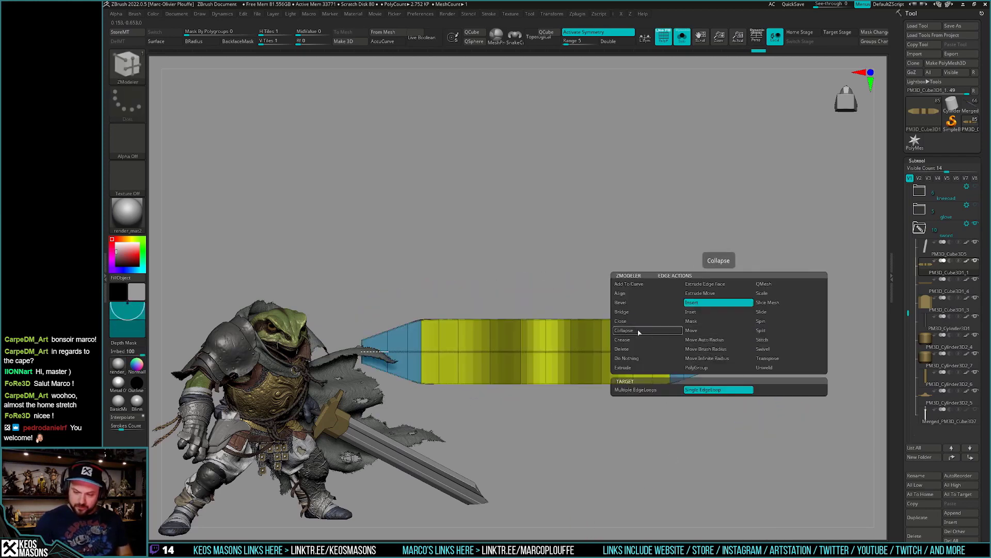
click(643, 340)
click(723, 353)
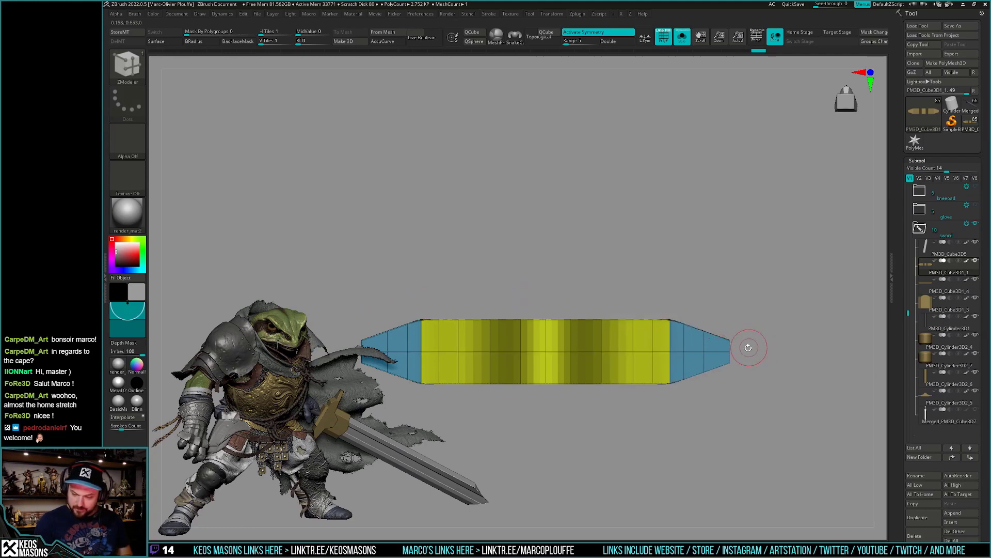
Bend the guard into a gentle wave using Transpose and ZModeler Move points.
key(w)
mouse_move(719, 357)
shift+mouse_down()
mouse_move(776, 358)
mouse_move(750, 408)
mouse_move(726, 393)
shift+mouse_up()
key(q)
key(shift+f)
key(d)
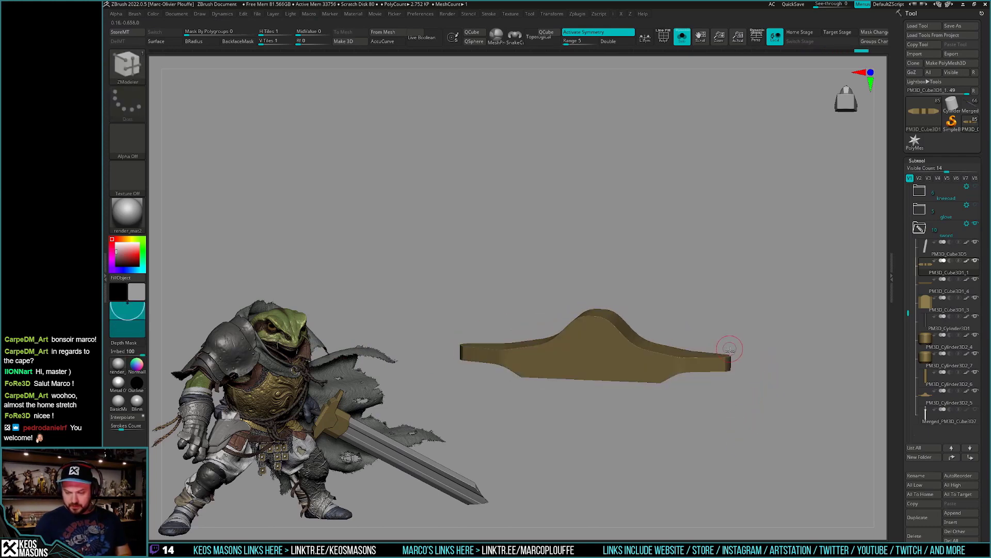
right_click(717, 367)
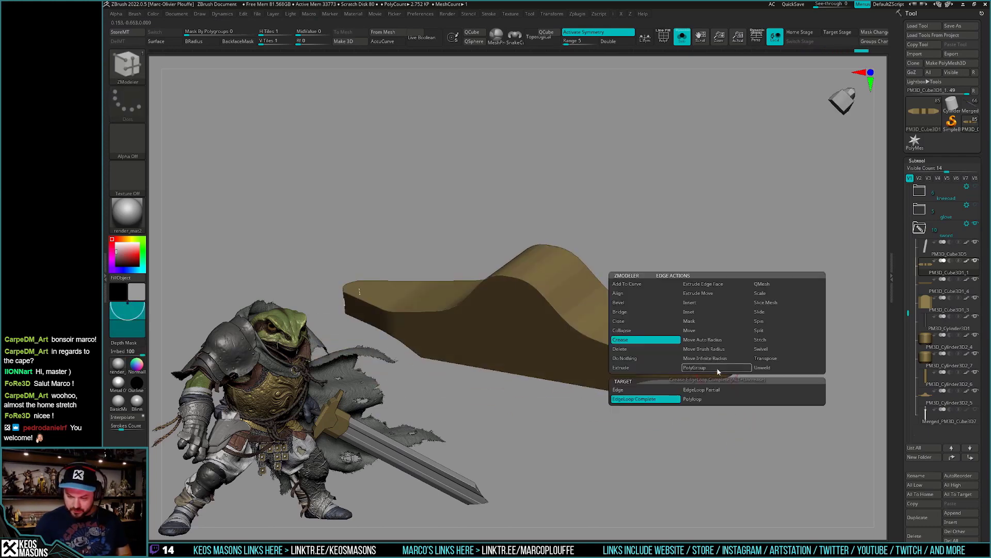
click(717, 391)
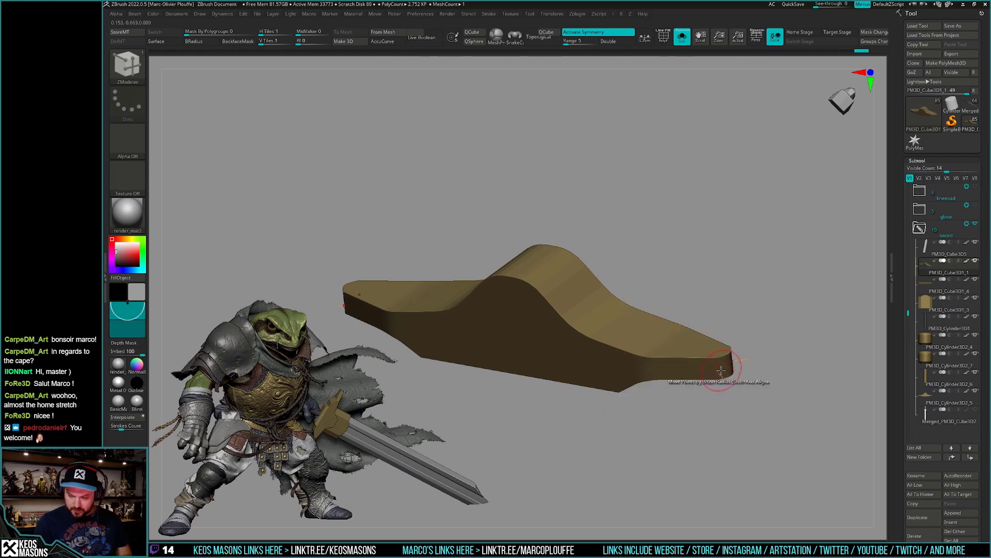
mouse_move(721, 380)
mouse_down()
mouse_move(730, 396)
mouse_move(718, 391)
mouse_move(757, 394)
mouse_move(753, 369)
mouse_move(722, 387)
mouse_move(748, 395)
mouse_move(753, 433)
mouse_move(715, 301)
mouse_move(743, 486)
mouse_move(735, 415)
mouse_up()
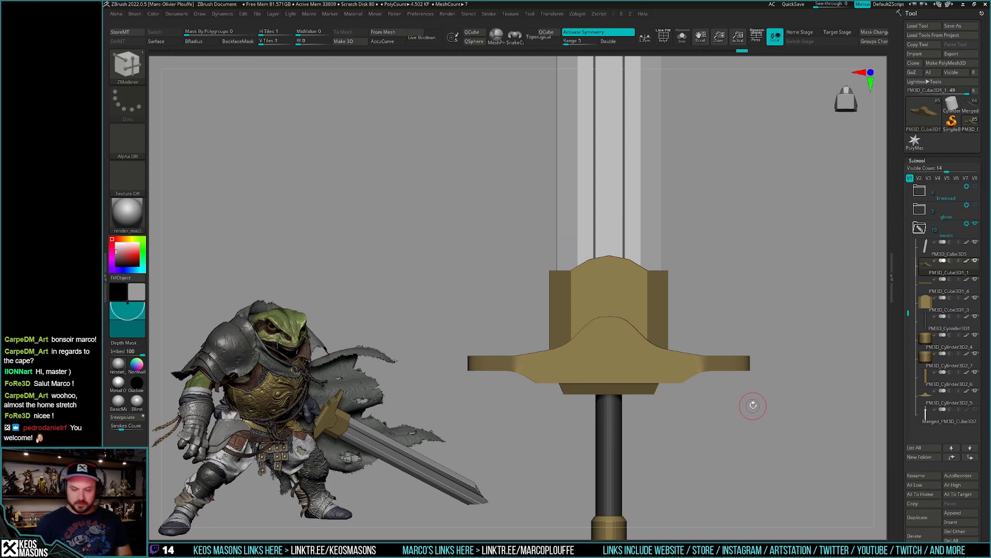
Inspect the sword, briefly solo the crossguard, then bring back the blade, grip and pommel.
mouse_move(736, 394)
mouse_down()
mouse_move(750, 388)
mouse_move(724, 408)
mouse_move(730, 393)
mouse_up()
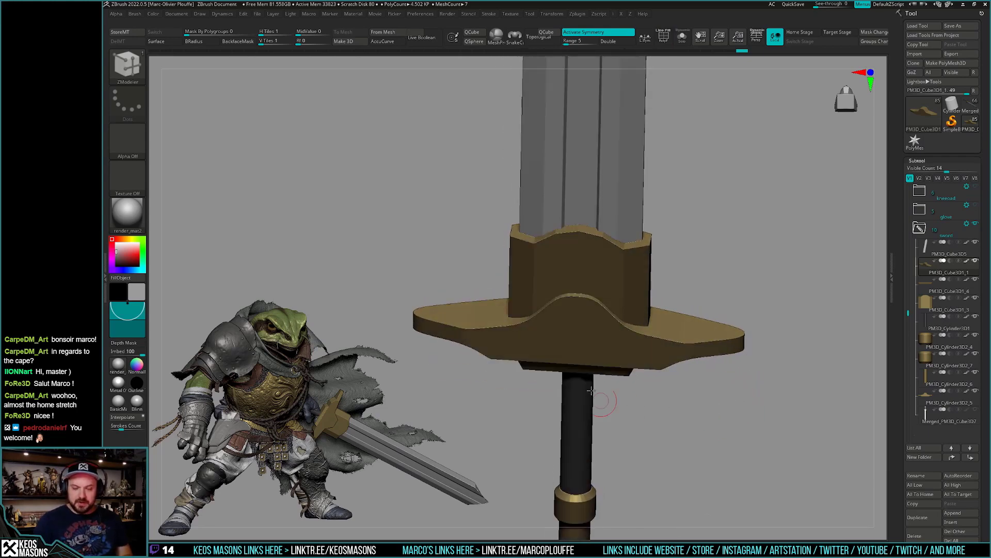
drag(692, 428, 692, 407)
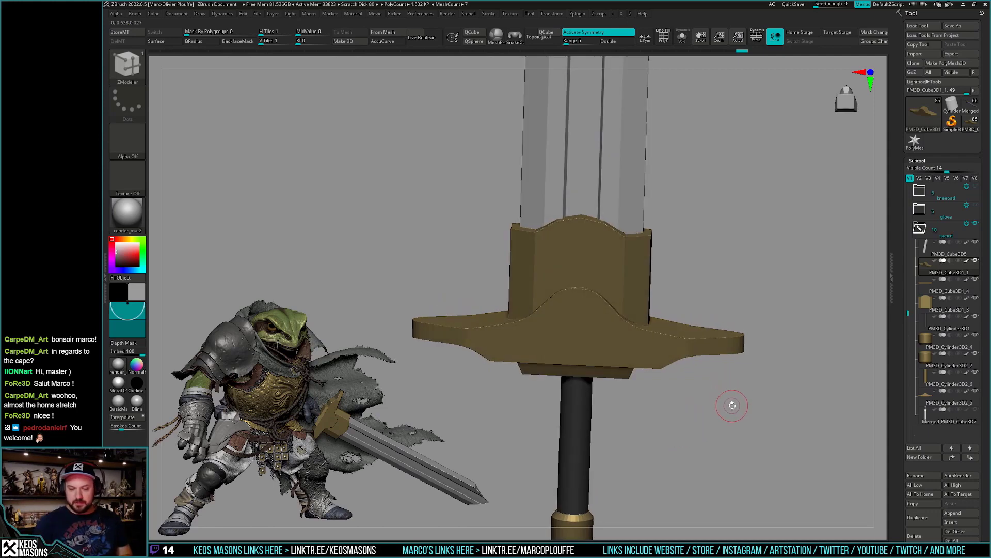
key(ctrl+shift+s)
drag(724, 409, 720, 401)
key(shift+f)
key(shift+f)
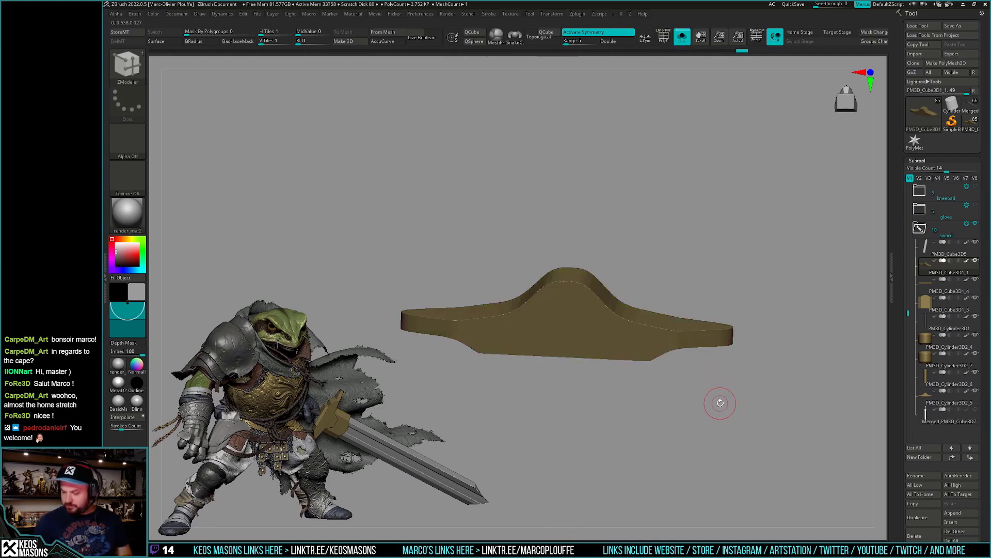
scroll(901, 354, down, 3)
scroll(900, 353, down, 3)
scroll(900, 354, down, 2)
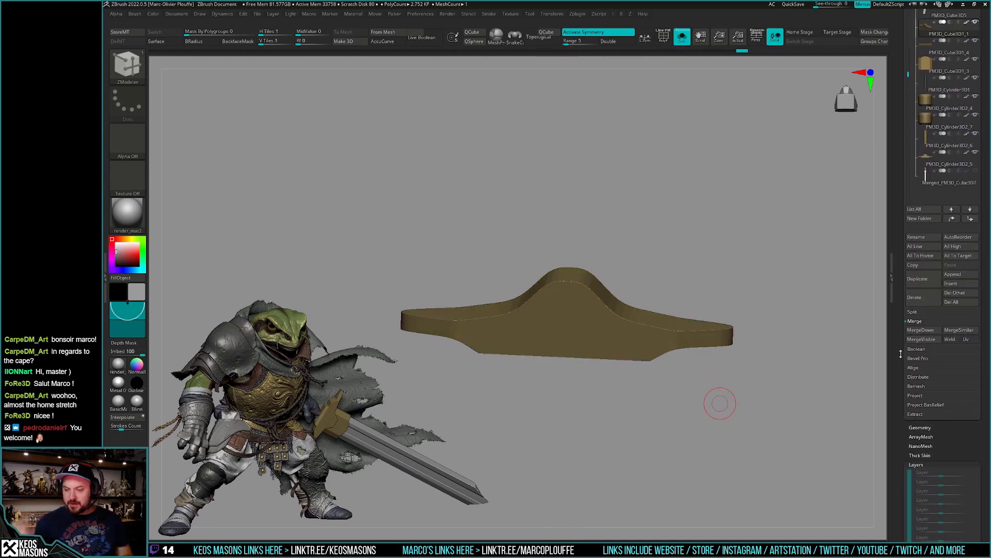
key(ctrl+shift+s)
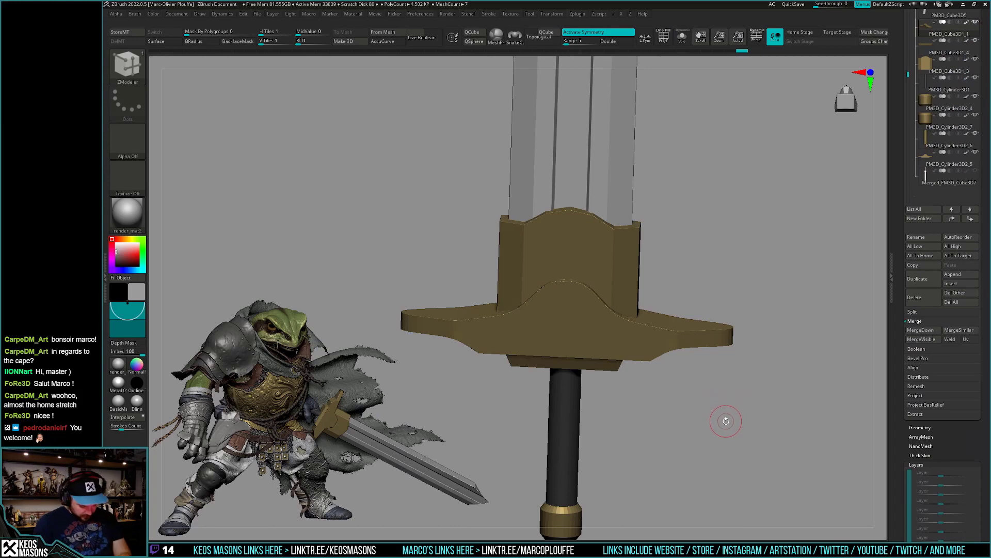
Pick the CurveTubeSnap brush, solo the crossguard and show its polygroups.
key(b)
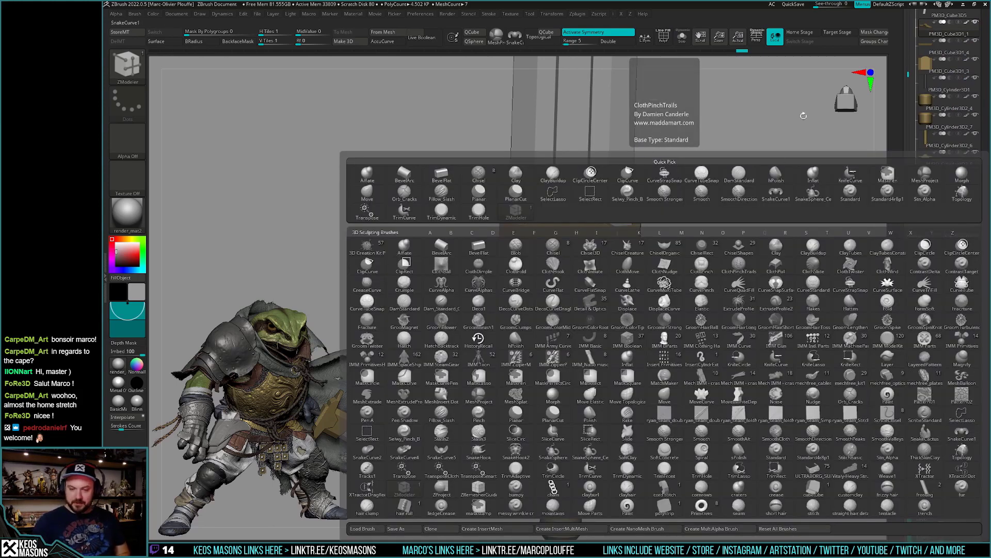
click(744, 359)
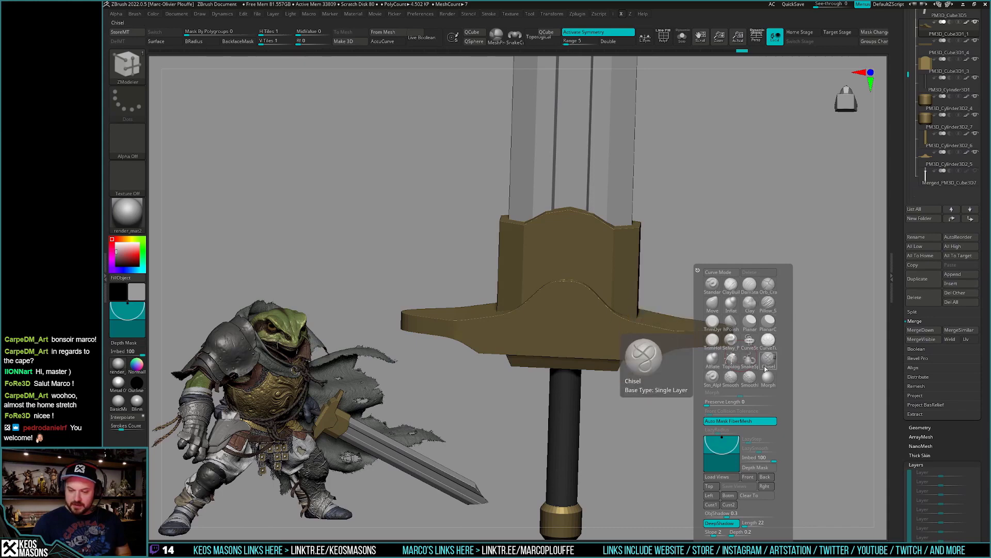
click(769, 347)
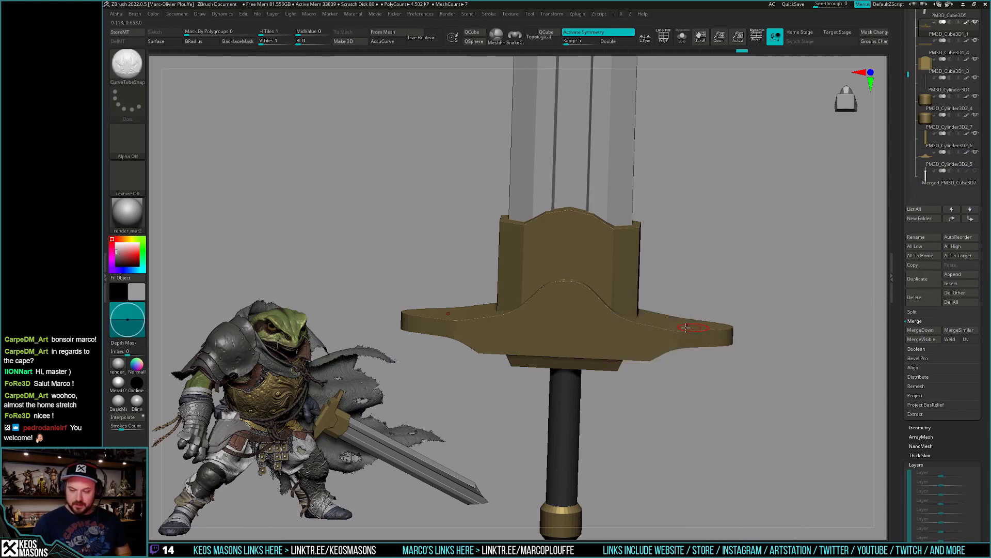
key(ctrl+shift+s)
scroll(901, 337, up, 3)
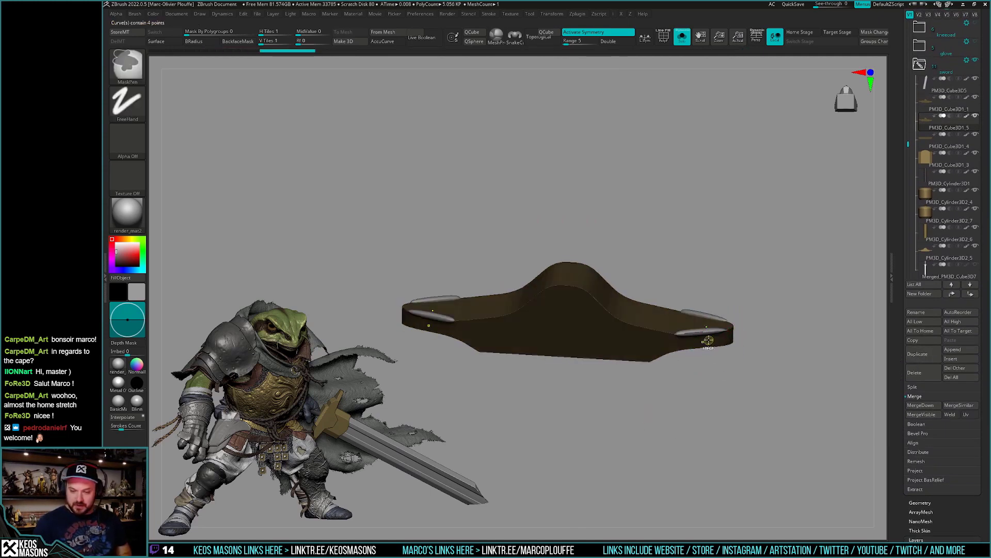
key(shift+f)
Lower the crossguard's resolution and ClipCurve it down to a thinner band.
click(714, 390)
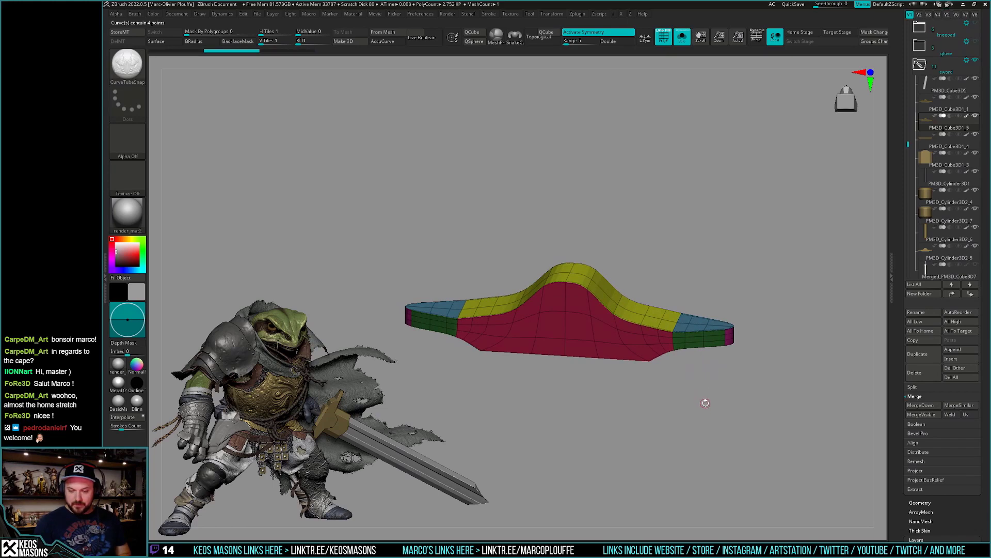
shift+drag(702, 396, 723, 349)
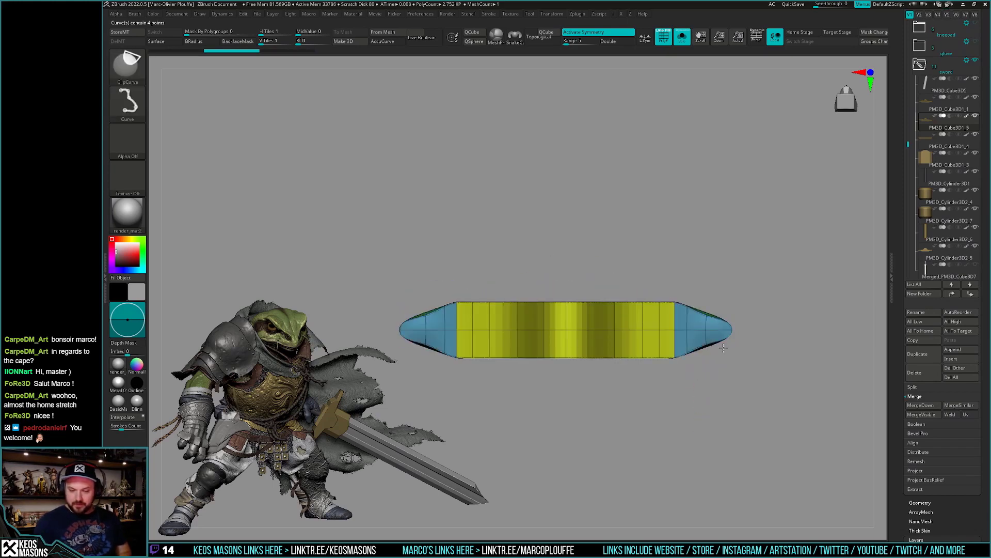
mouse_move(532, 320)
ctrl+shift+mouse_down()
mouse_move(715, 334)
mouse_move(721, 350)
ctrl+shift+mouse_up()
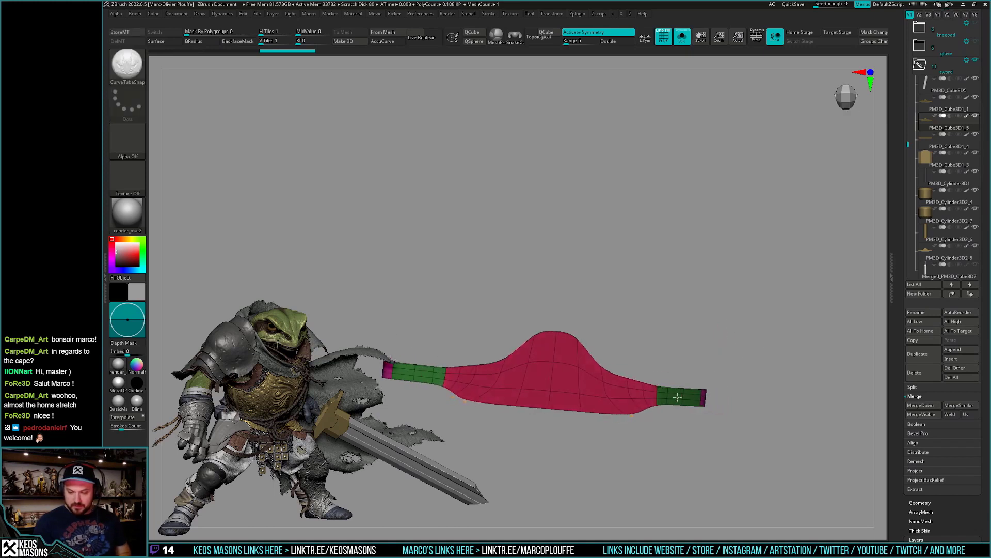
drag(665, 389, 651, 380)
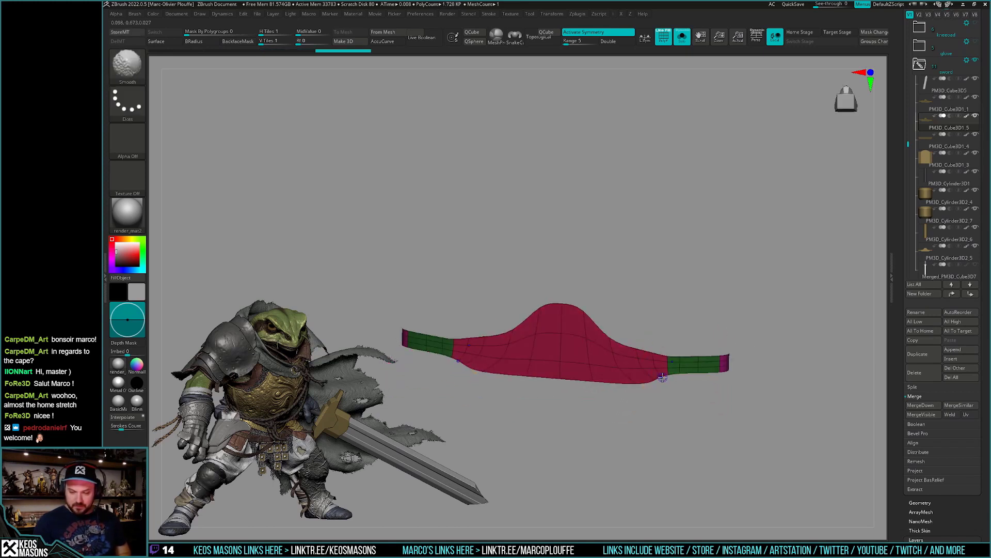
Switch to ZModeler, bring up its edge actions, then open the geometry settings.
key(b)
key(z)
key(m)
key(space)
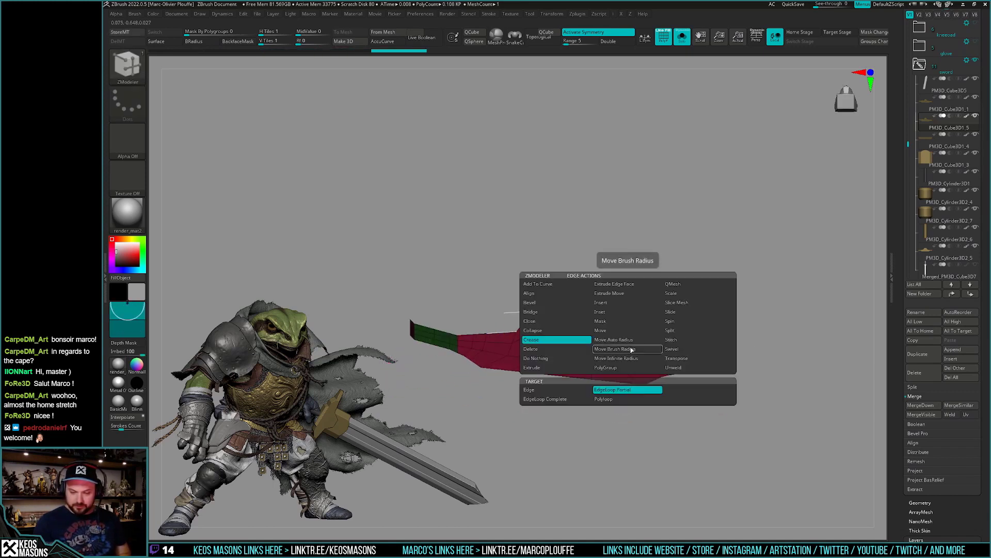
click(631, 349)
key(g)
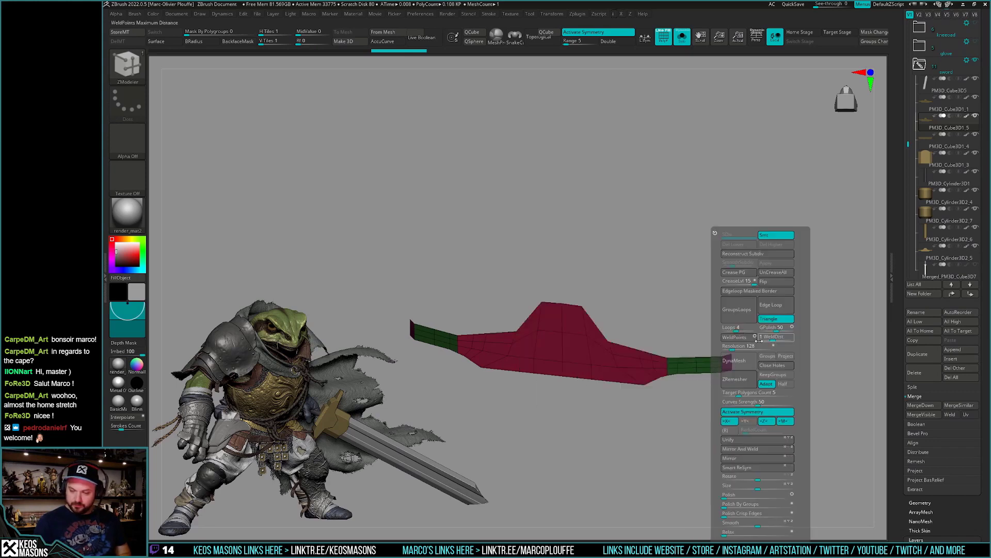
Set MaskByFeature to Border only, turning off Crease and Groups, and return to CurveTube.
key(b)
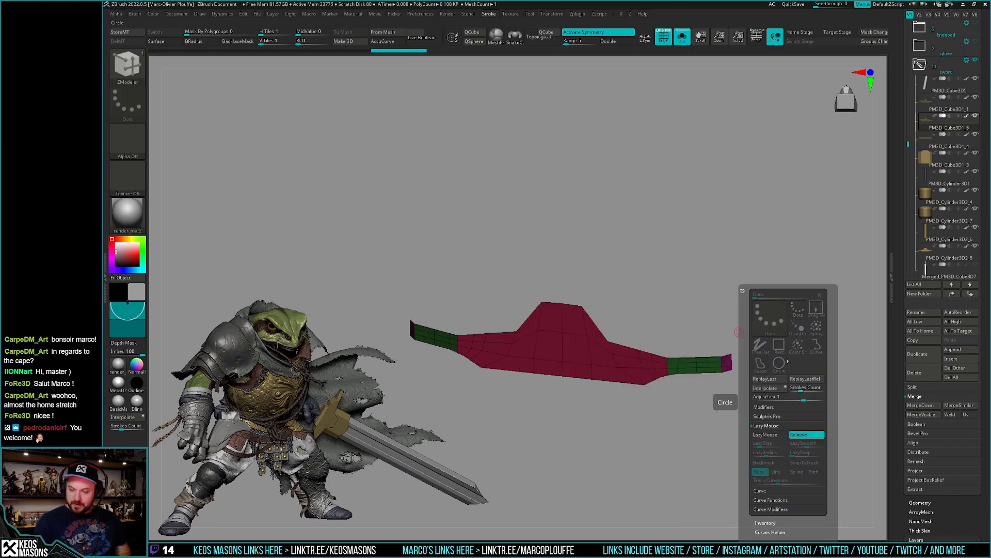
key(m)
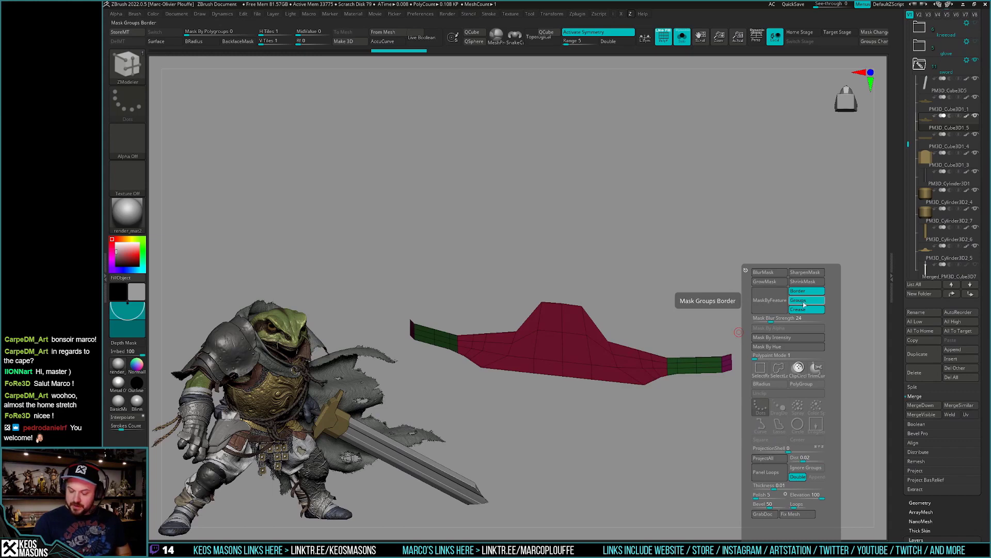
click(811, 310)
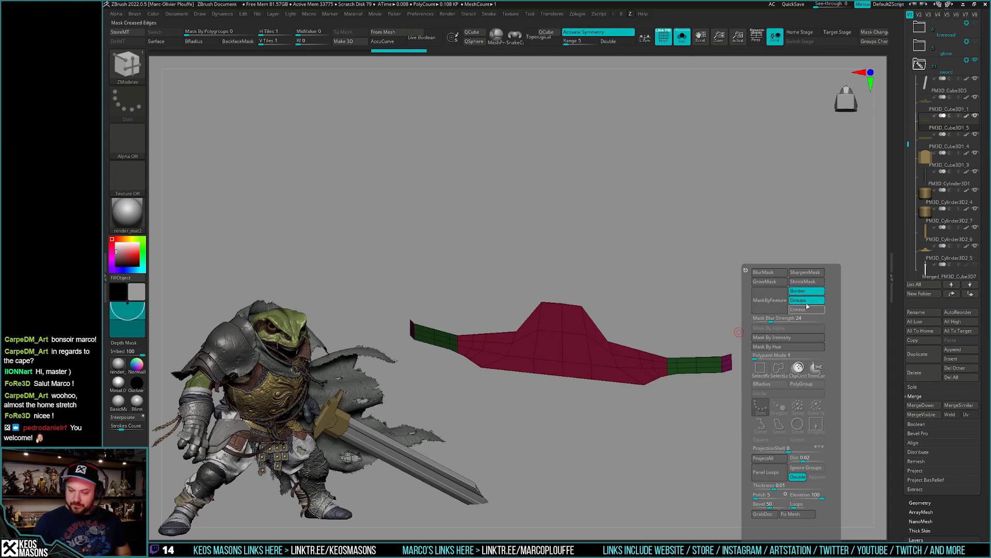
click(811, 300)
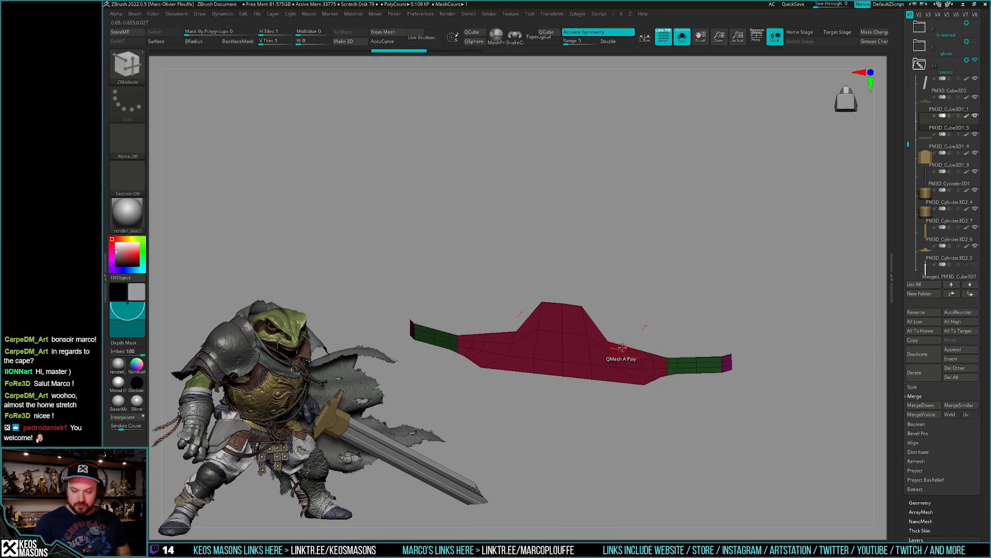
key(space)
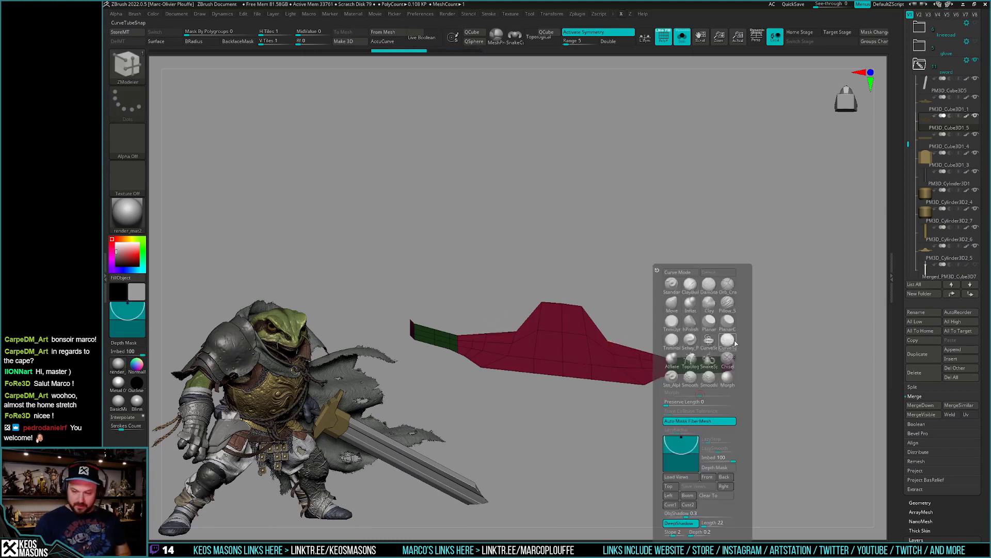
click(735, 343)
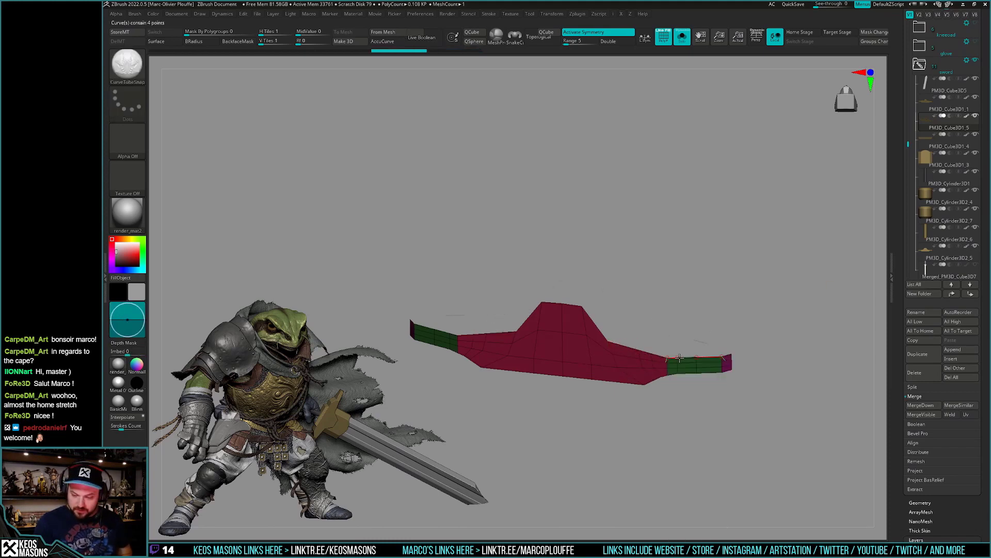
Frame the plate's border with curve tubes using Curve Functions' Frame Mesh with Border enabled.
drag(679, 358, 704, 354)
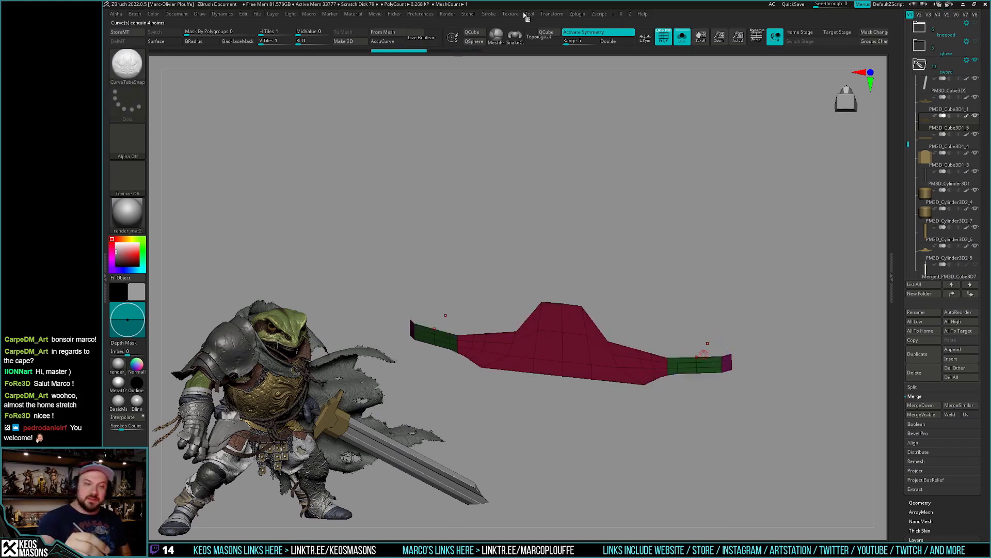
click(495, 15)
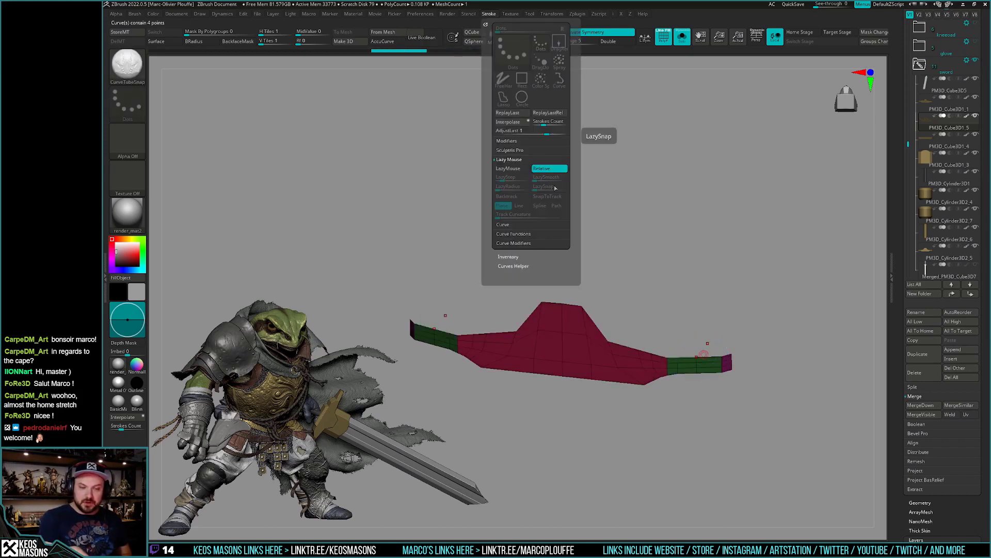
click(535, 235)
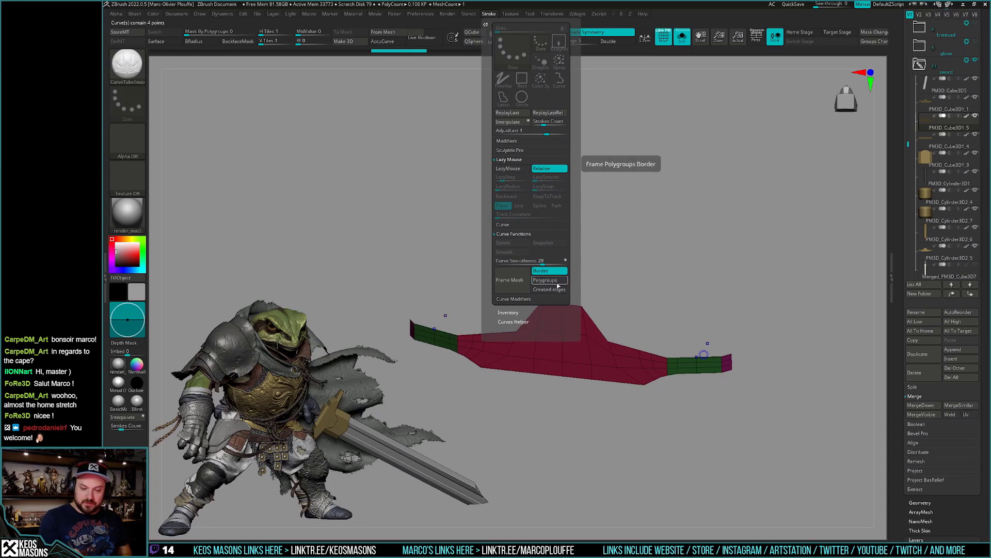
click(651, 351)
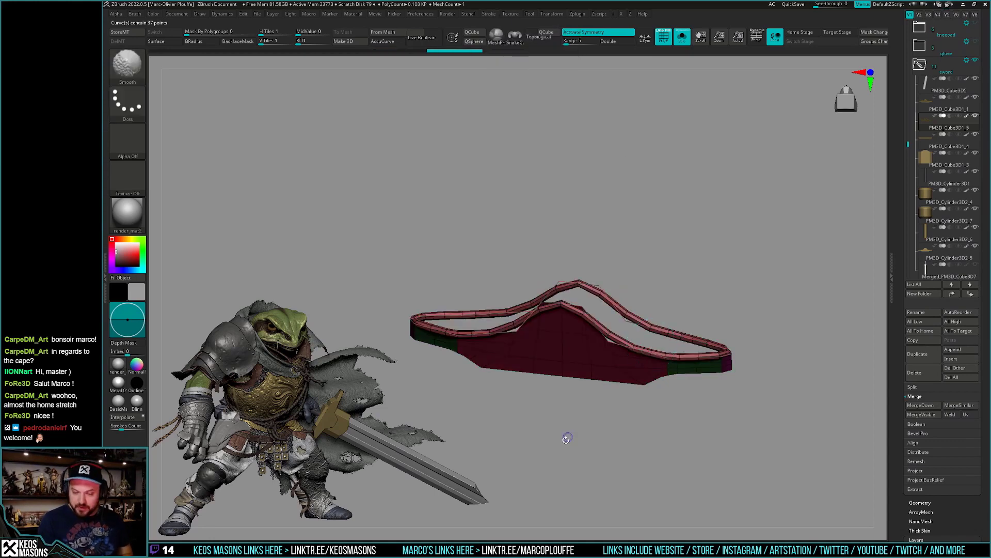
Add a CurveTubeSnap tube along the plate's bottom edge, checking the rims from several angles.
shift+drag(668, 427, 671, 457)
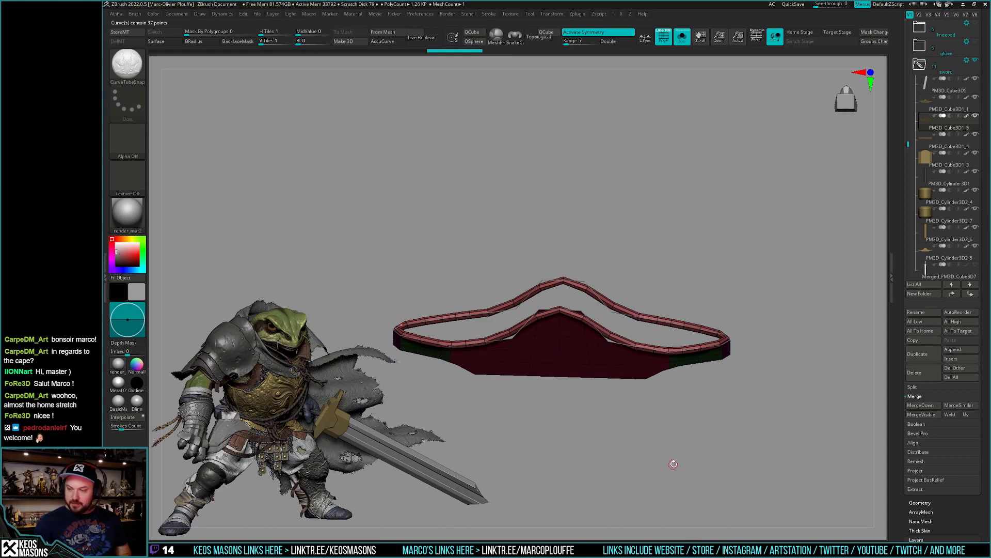
mouse_move(674, 456)
mouse_down()
mouse_move(672, 433)
mouse_move(679, 438)
mouse_up()
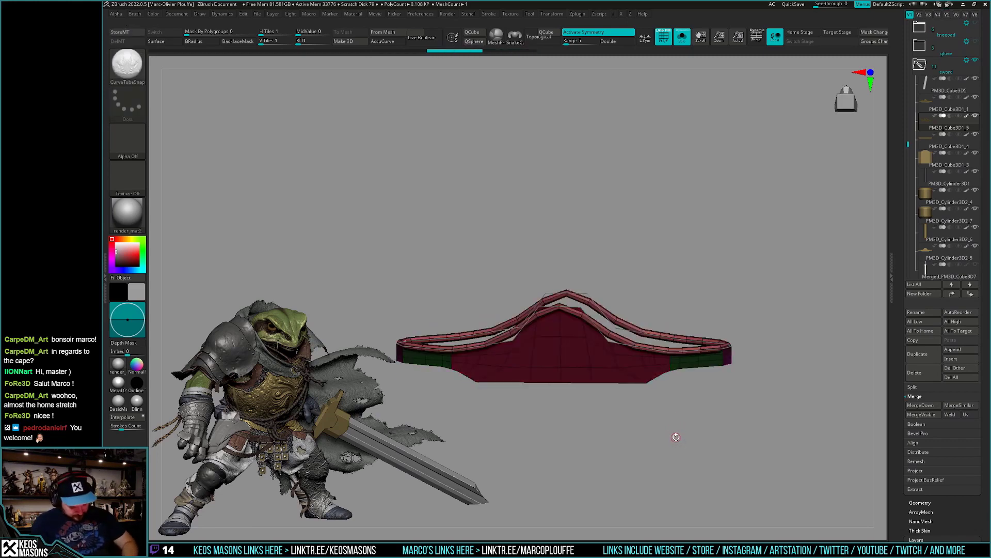
drag(678, 434, 666, 376)
click(616, 383)
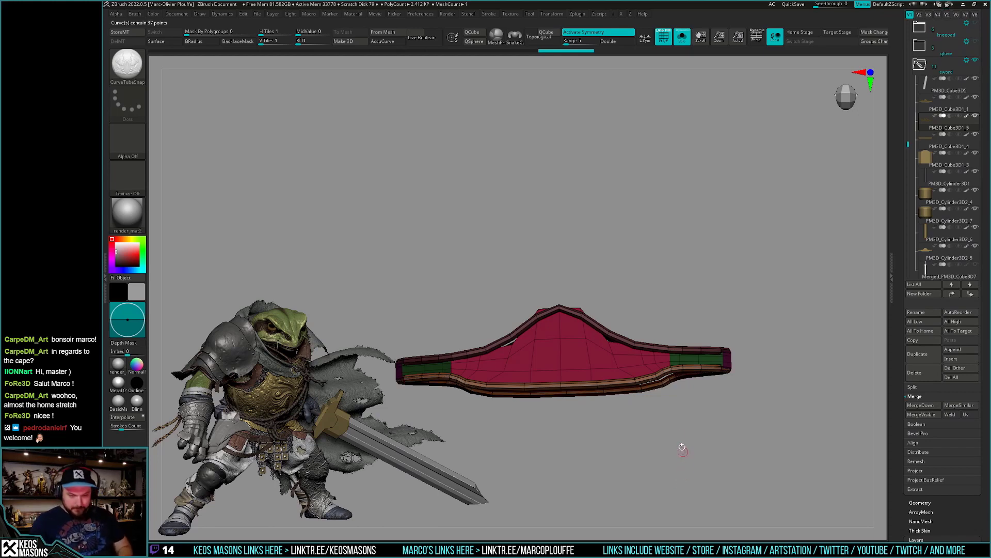
drag(681, 445, 688, 459)
ClipCurve away the plate between the rims, leaving separate top and bottom tubes.
key(b)
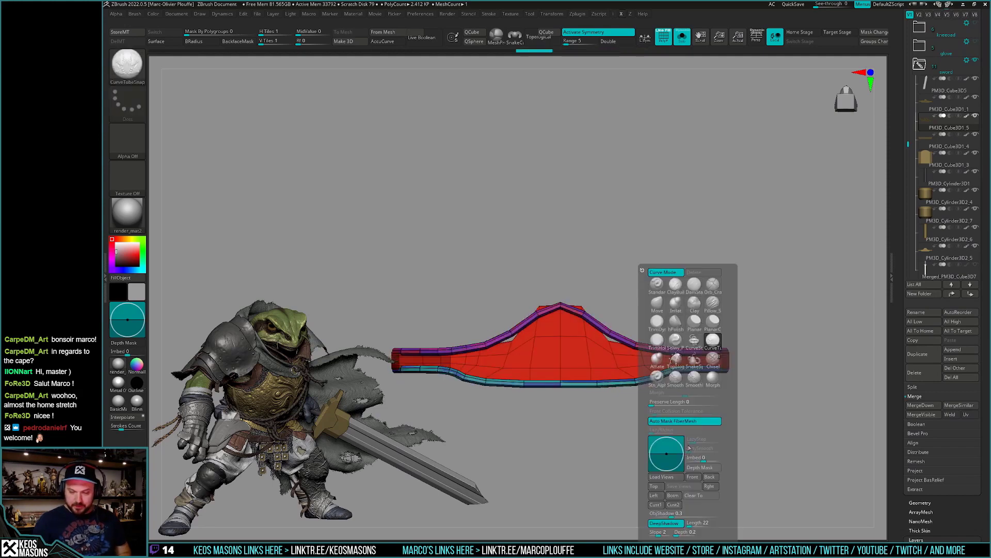
key(c)
key(c)
ctrl+shift+click(754, 416)
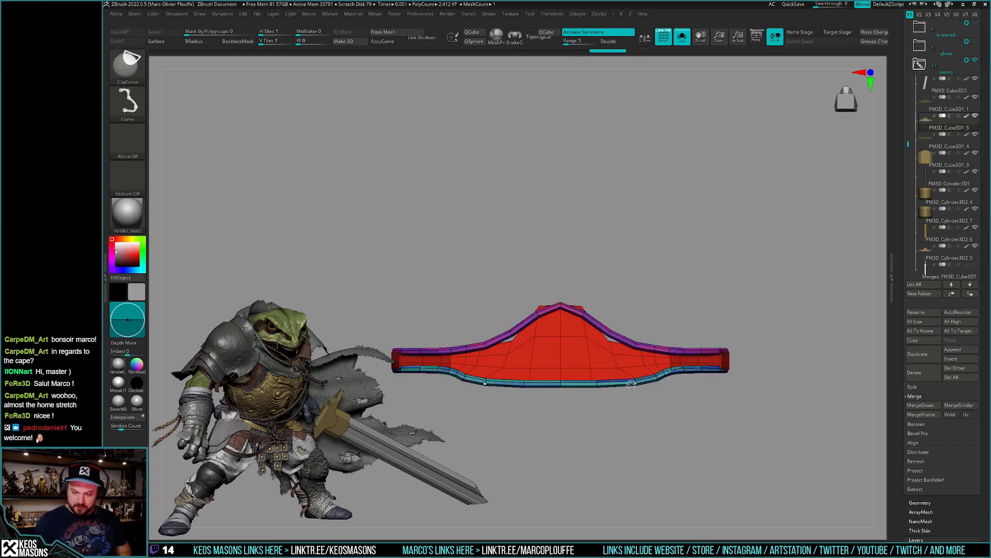
ctrl+shift+click(744, 444)
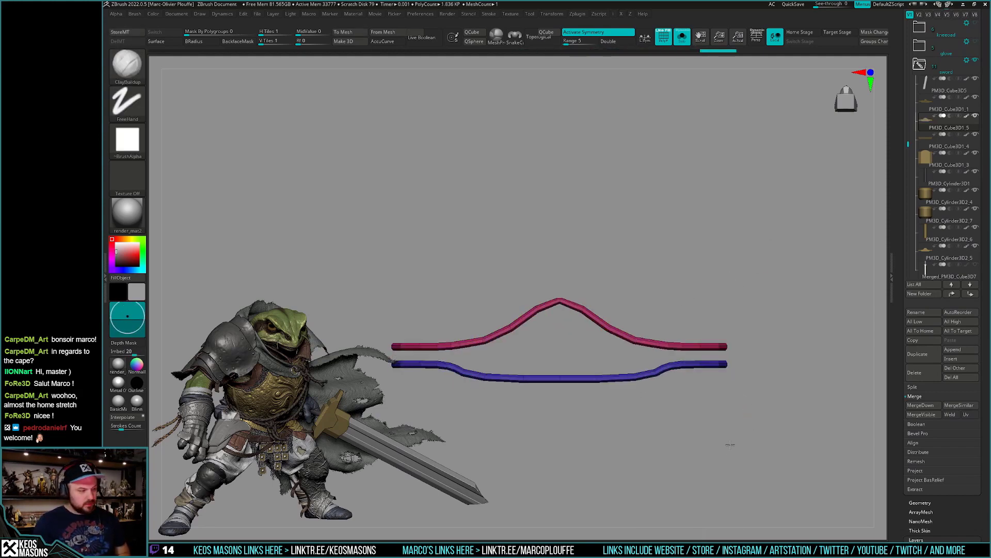
mouse_move(744, 444)
mouse_down()
mouse_move(737, 449)
mouse_move(737, 414)
mouse_move(734, 428)
mouse_move(703, 360)
mouse_up()
ctrl+shift+click(737, 449)
Inspect the rim tubes solo with wireframe off and switch the material to Metal 01.
key(shift+f)
key(c)
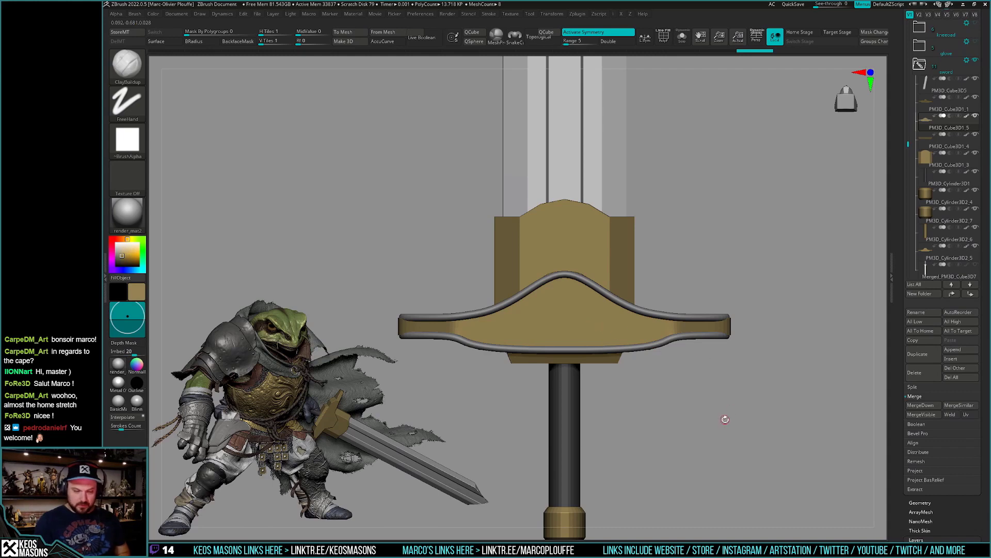
key(ctrl+shift+s)
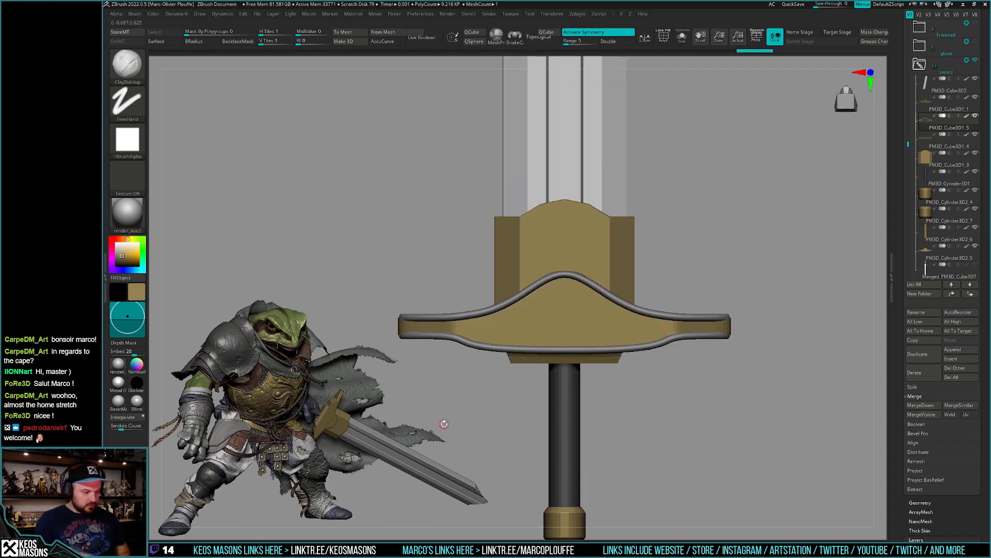
key(ctrl+shift+s)
click(119, 383)
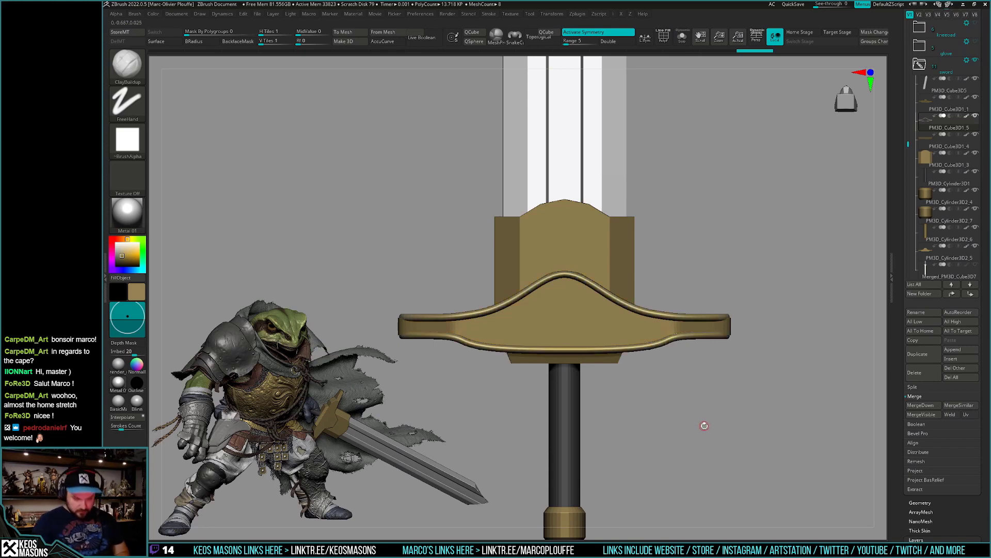
mouse_move(702, 416)
mouse_down()
mouse_move(715, 380)
mouse_move(711, 416)
mouse_move(727, 400)
mouse_up()
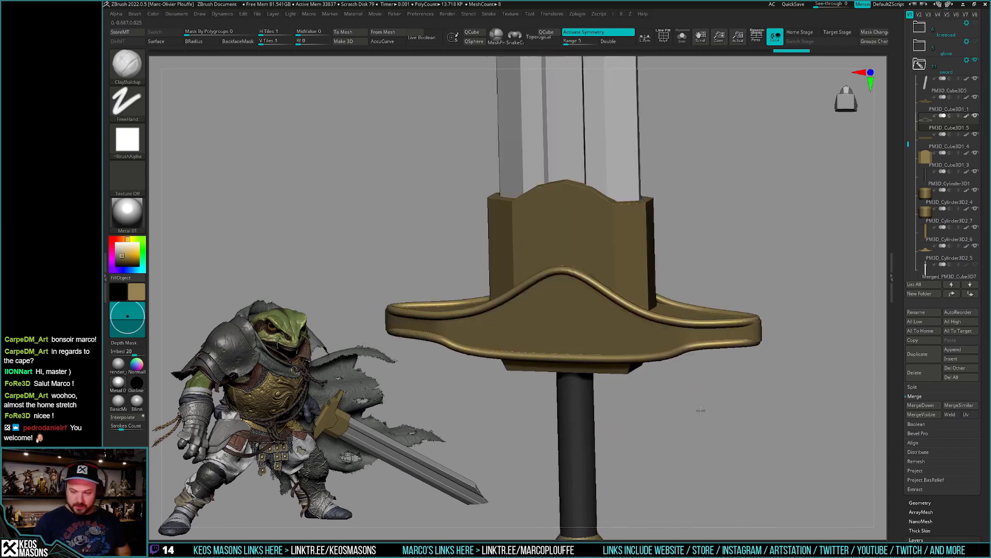
Bring up the Geometry popup, snap to the front view and show the spacebar brush palette.
key(space)
click(733, 378)
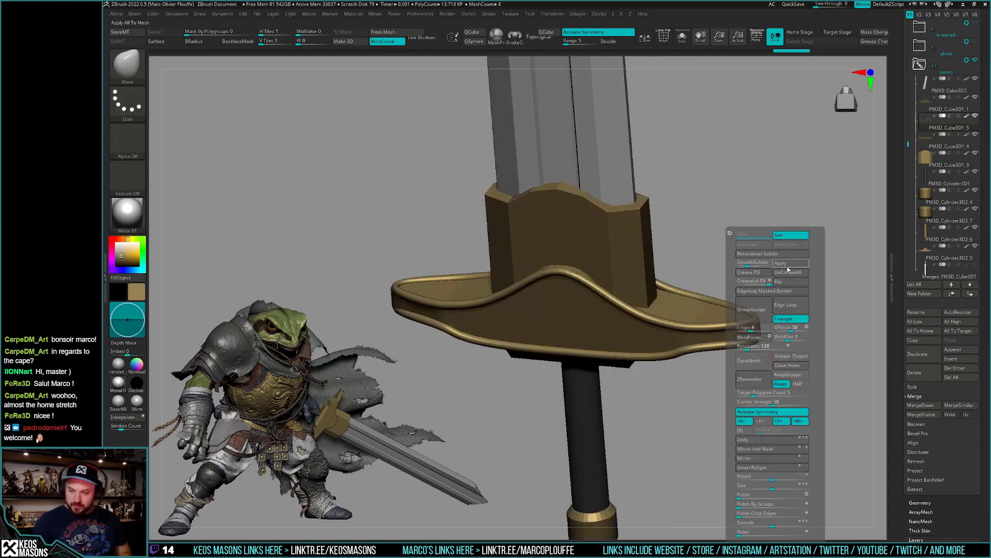
shift+drag(754, 331, 764, 310)
key(space)
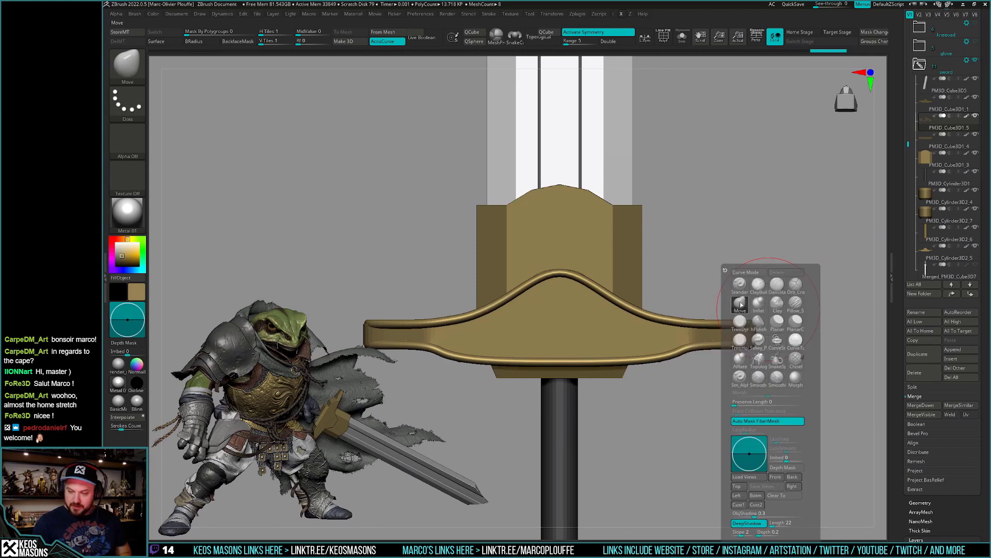
Solo the guard, ClipCurve its shape, then select the PM3D_Cube3D1_5 rim subtool.
drag(829, 236, 752, 327)
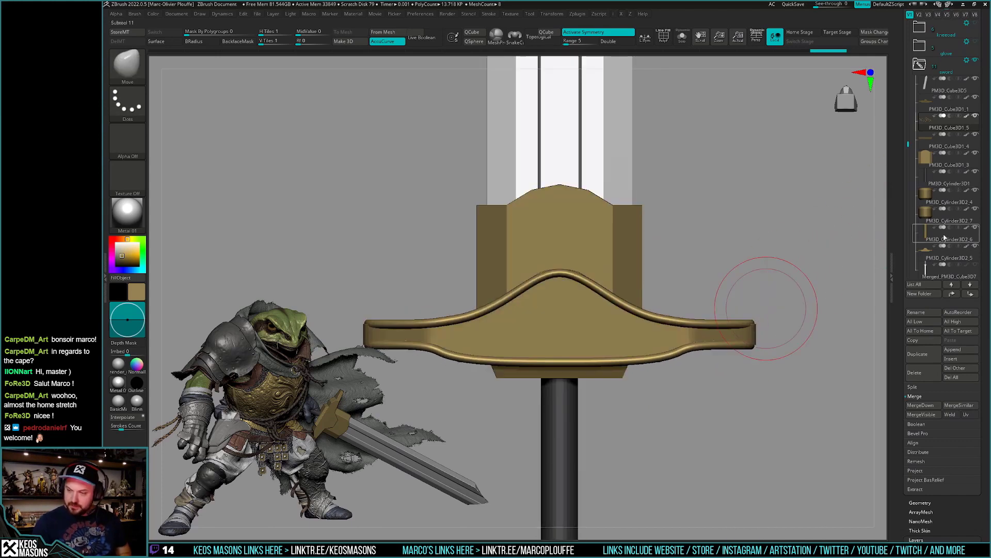
alt+click(751, 327)
key(shift+f)
key(shift+f)
key(space)
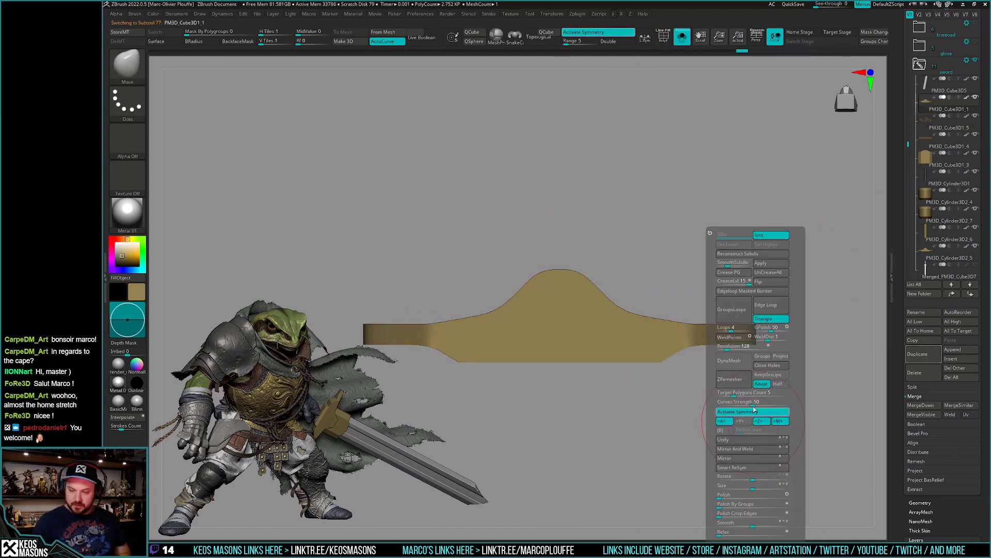
key(ctrl+shift)
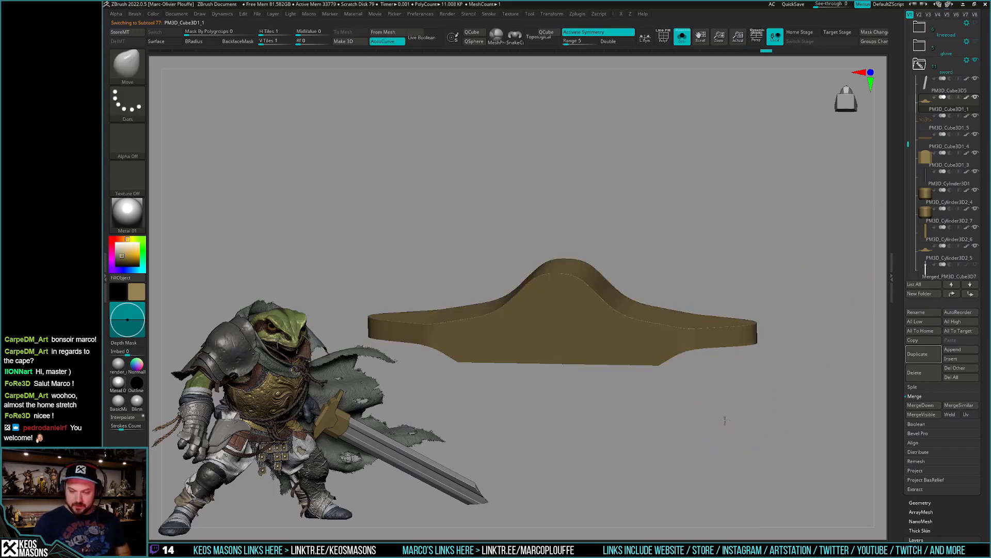
key(shift+s)
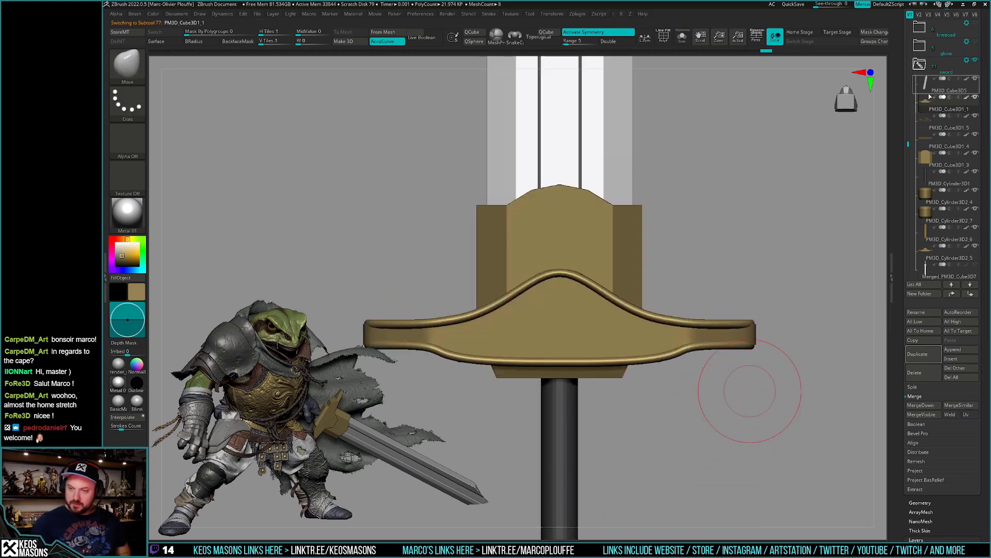
click(927, 145)
key(shift+s)
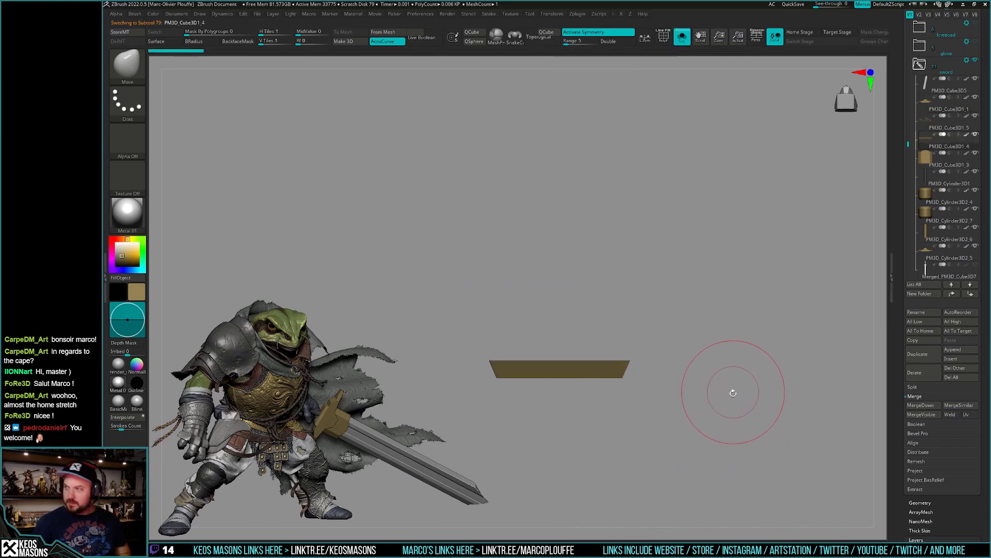
key(shift+s)
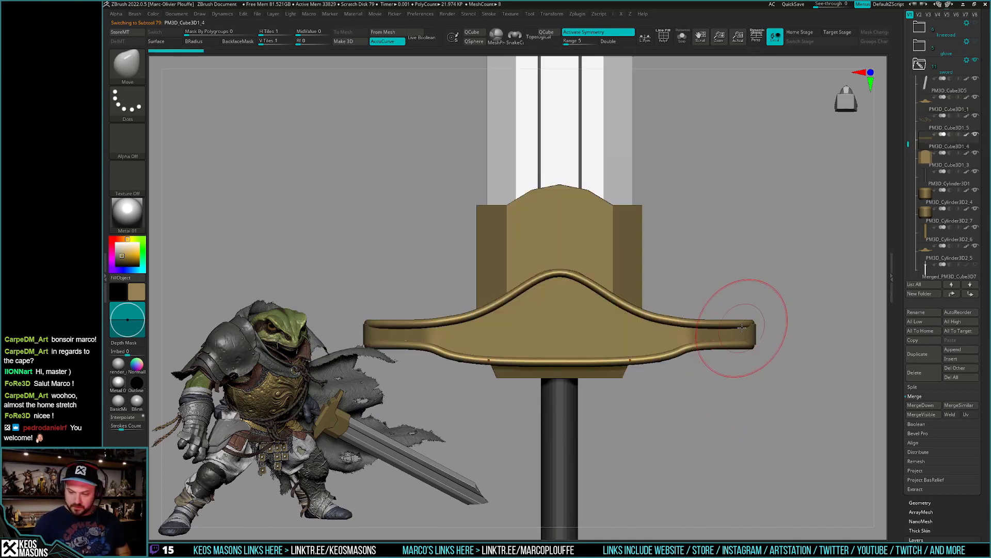
alt+click(742, 327)
Pull the lower rim down into a smooth curve with the Move brush, checking several angles.
mouse_move(741, 327)
mouse_down()
mouse_move(744, 298)
mouse_move(758, 311)
mouse_up()
shift+drag(744, 369, 757, 277)
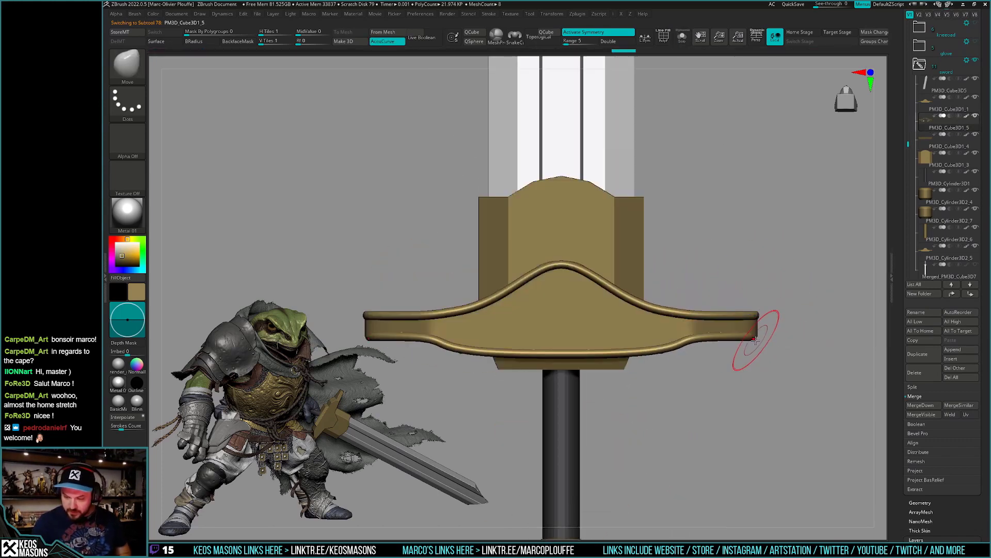
mouse_move(758, 337)
shift+mouse_down()
mouse_move(759, 314)
mouse_move(742, 360)
shift+mouse_up()
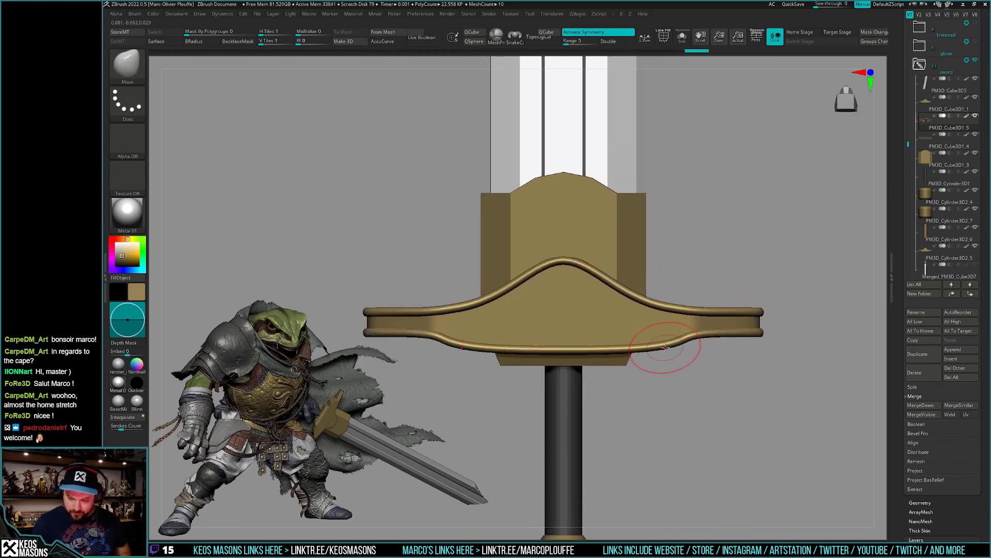
drag(665, 347, 665, 354)
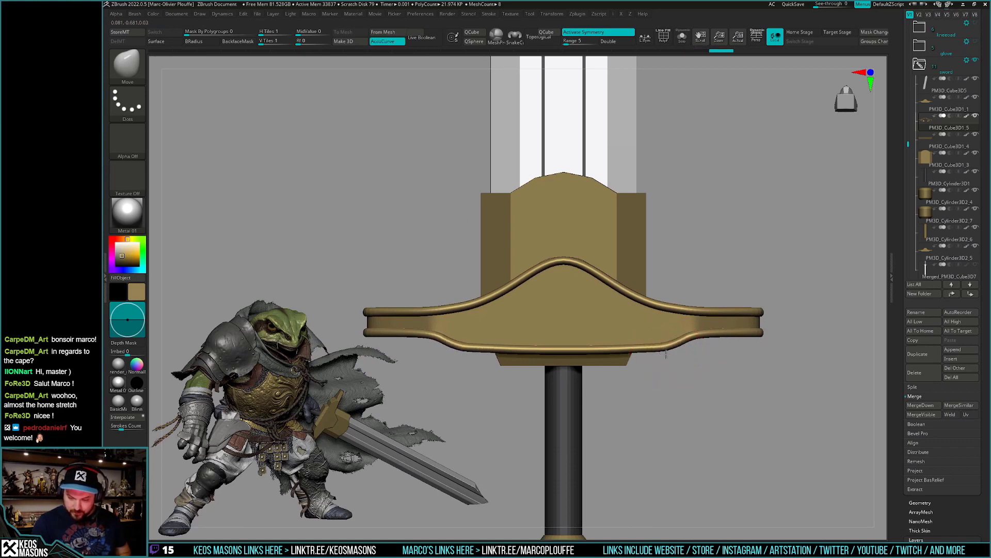
right_drag(697, 344, 672, 341)
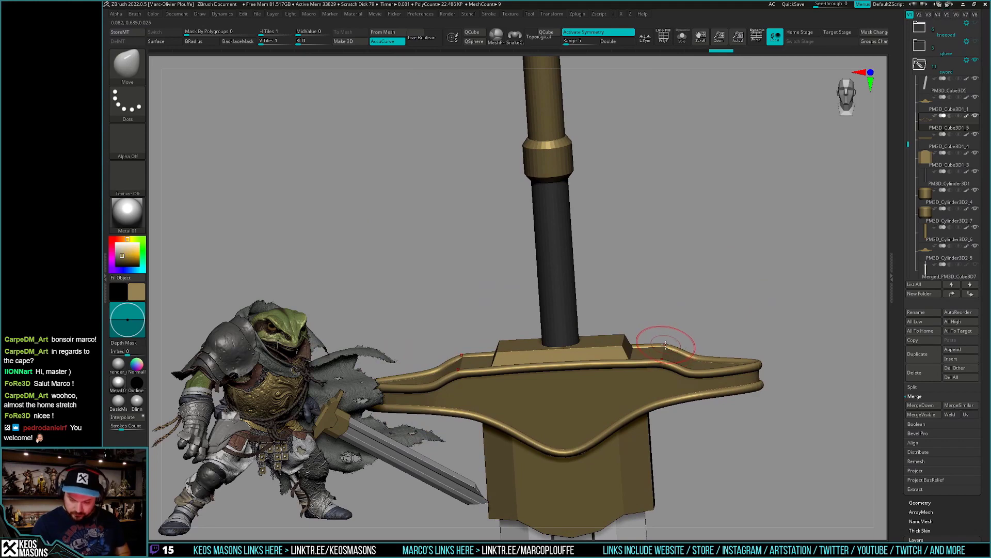
mouse_move(666, 343)
right_down()
mouse_move(685, 309)
mouse_move(691, 351)
right_up()
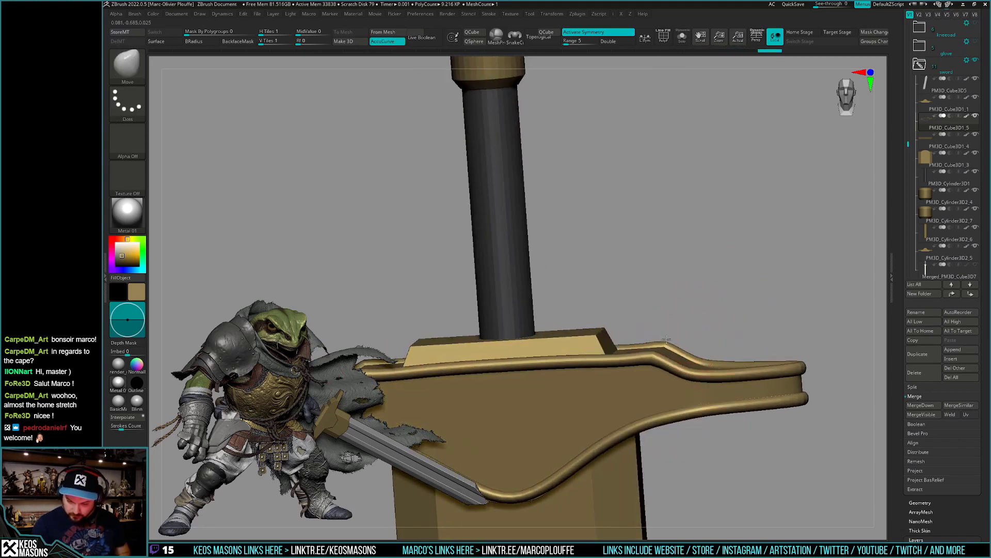
mouse_move(707, 316)
right_down()
mouse_move(704, 305)
mouse_move(666, 342)
mouse_move(707, 382)
mouse_move(708, 359)
mouse_move(716, 363)
mouse_move(677, 377)
right_up()
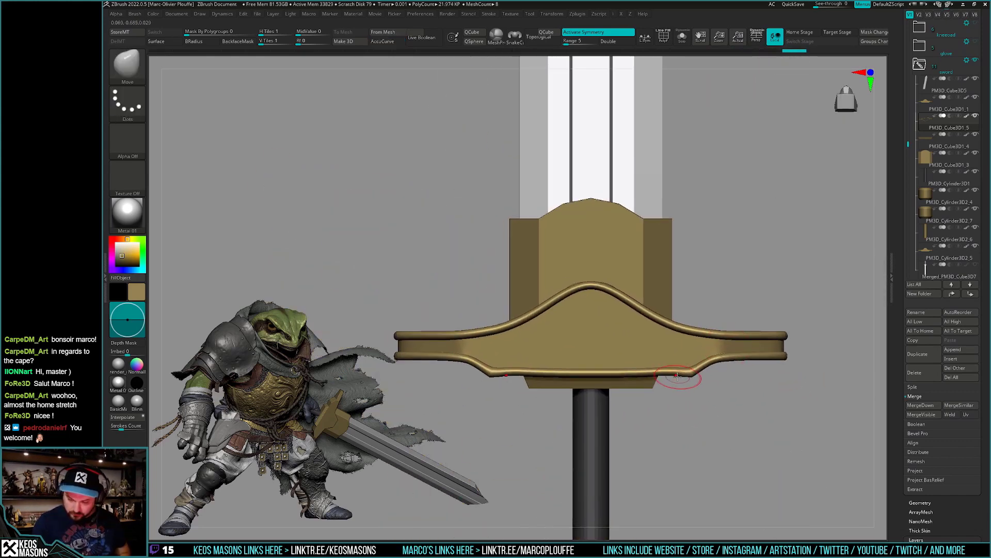
Shape the lower rim with Move and Smooth so it sweeps up toward both arm tips.
alt+click(671, 372)
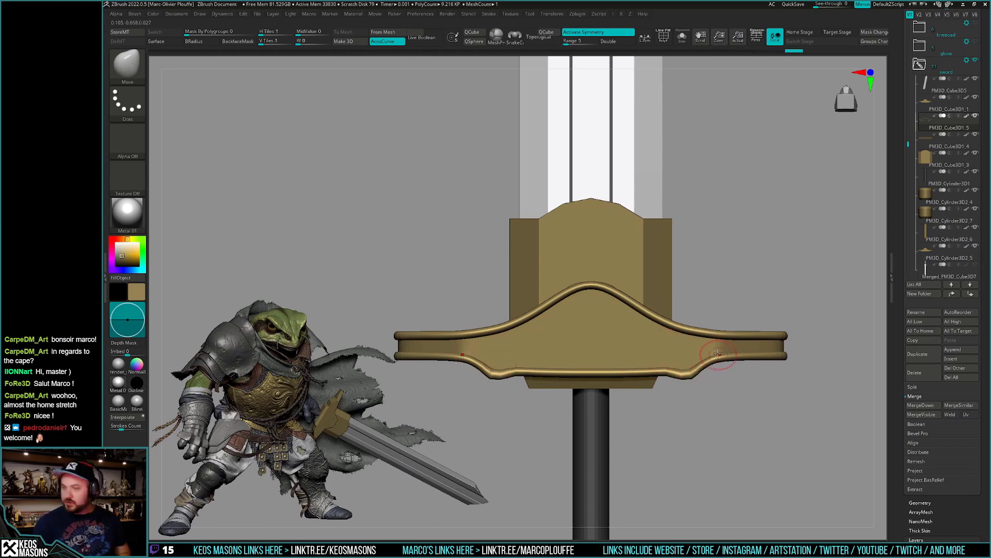
shift+drag(668, 392, 644, 267)
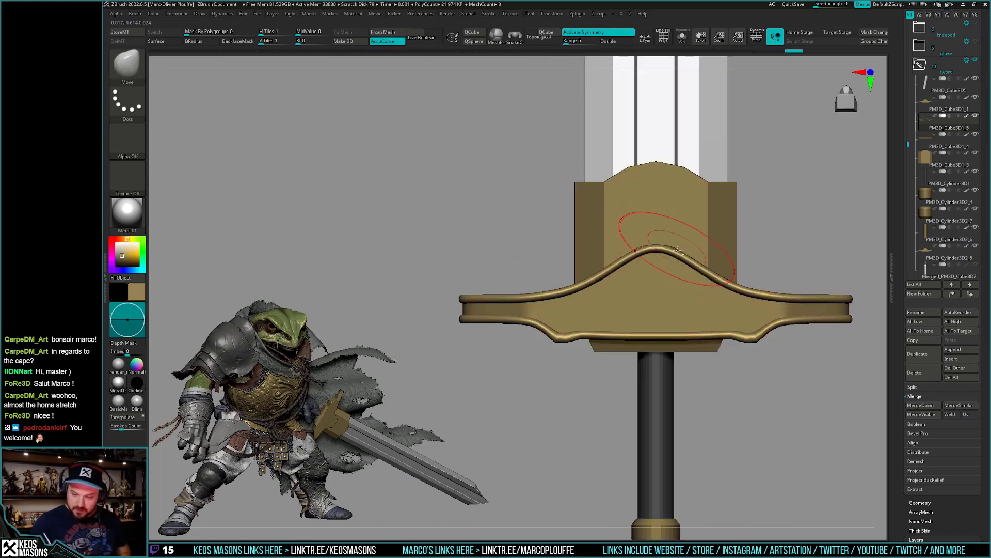
mouse_move(749, 242)
mouse_down()
mouse_move(707, 239)
mouse_move(676, 320)
mouse_move(681, 314)
mouse_up()
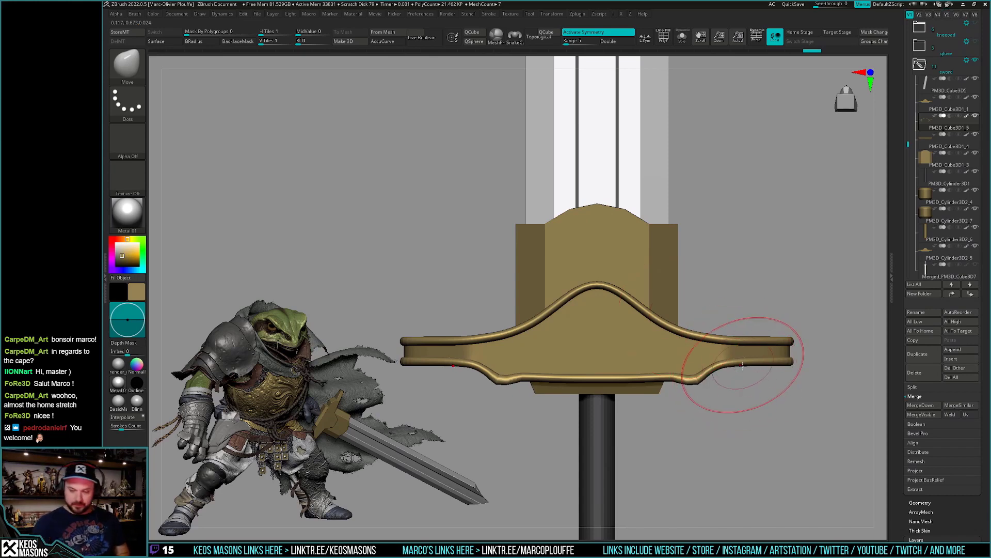
drag(730, 365, 745, 334)
key(space)
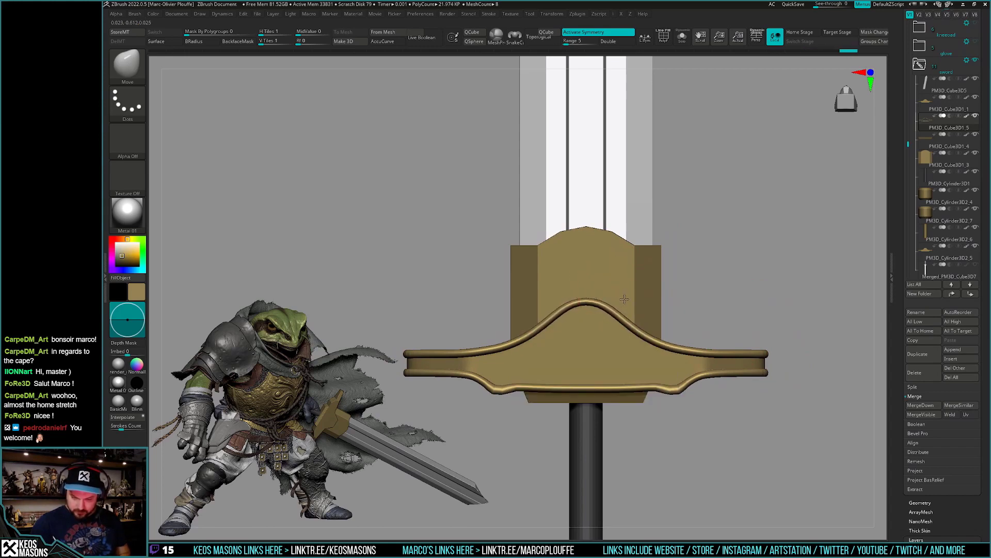
drag(624, 299, 682, 394)
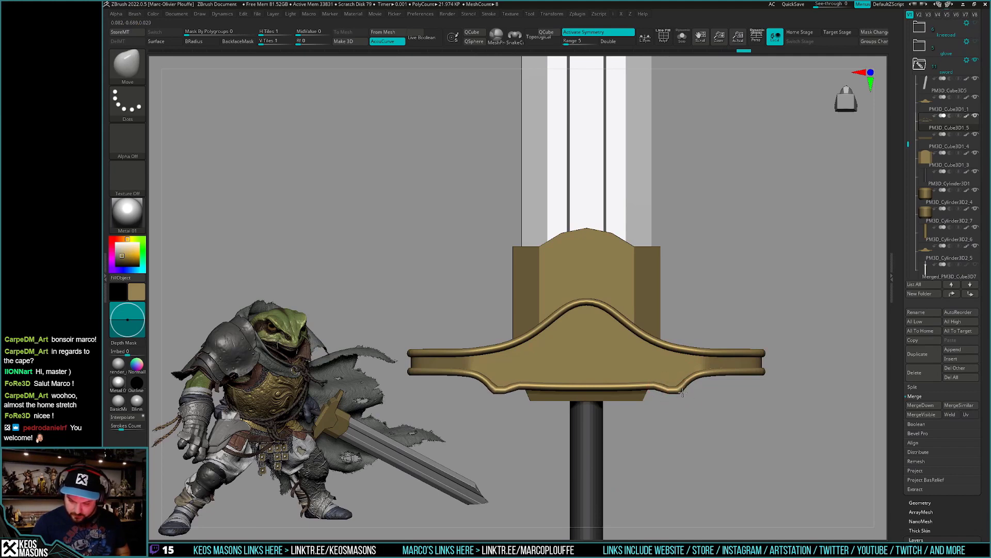
mouse_move(785, 375)
mouse_down()
mouse_move(765, 370)
mouse_move(767, 380)
mouse_up()
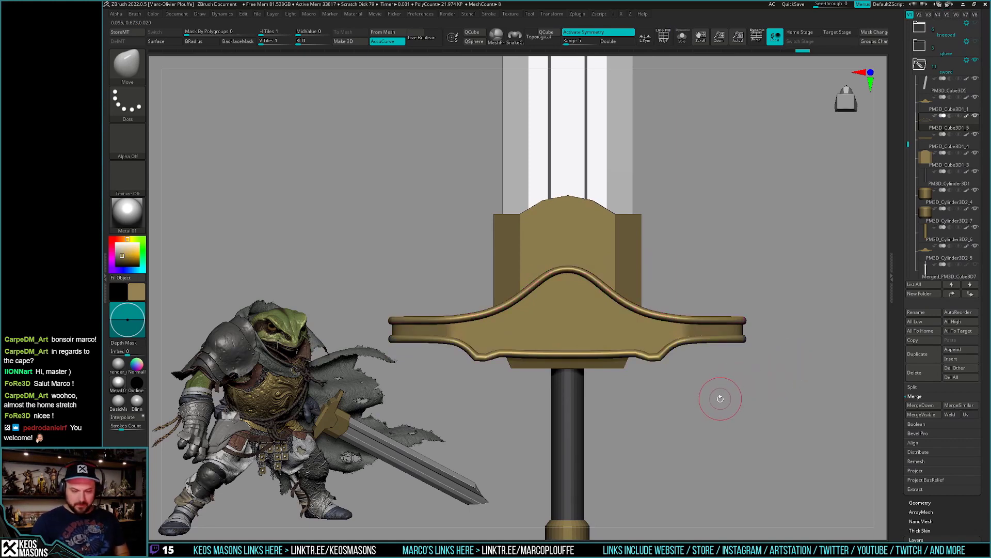
drag(720, 399, 749, 386)
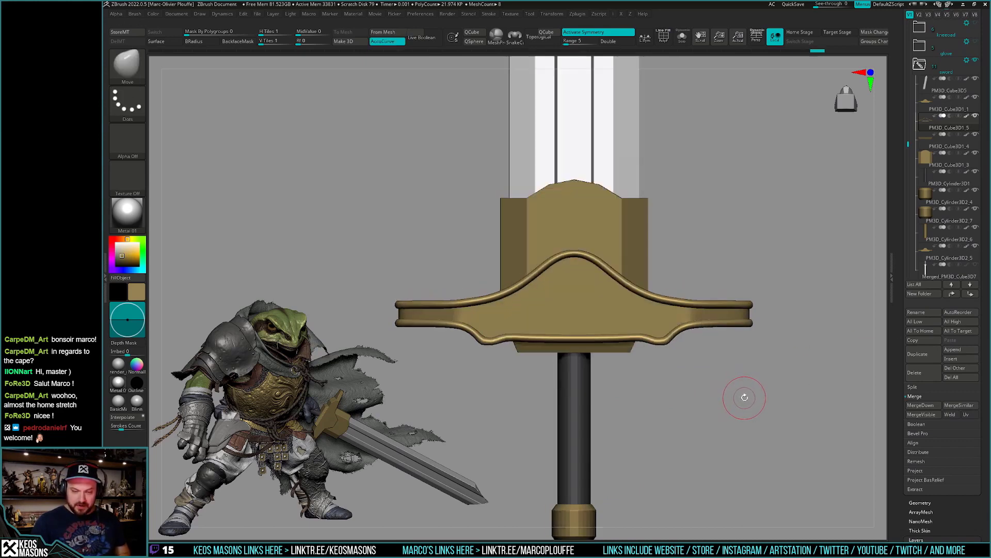
drag(903, 360, 903, 454)
Merge the rim subtool down into PM3D_Cube3D1_1.
click(928, 209)
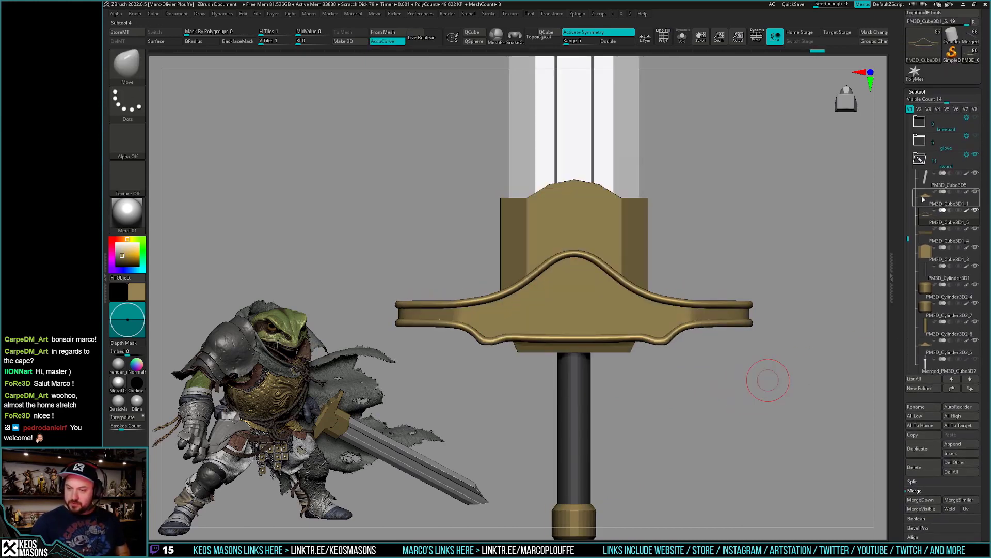
click(921, 500)
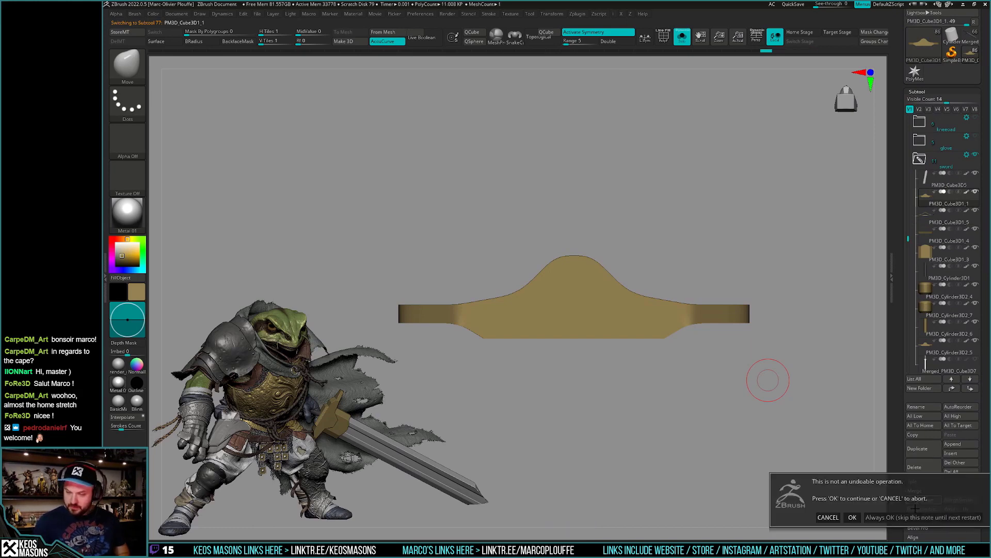
click(786, 514)
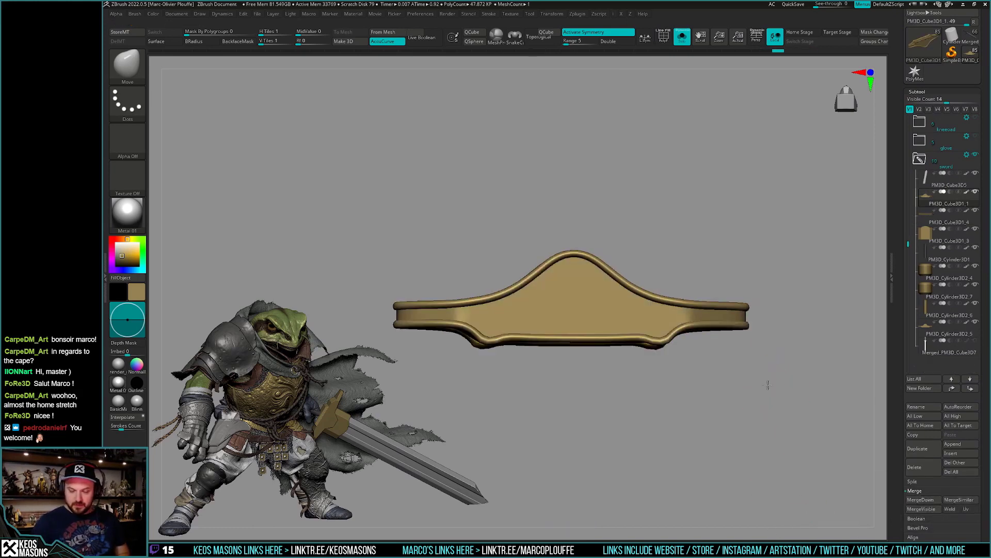
Reshape the merged guard's rim edge slightly with the Move brush.
mouse_move(766, 400)
mouse_down()
mouse_move(727, 457)
mouse_move(688, 390)
mouse_up()
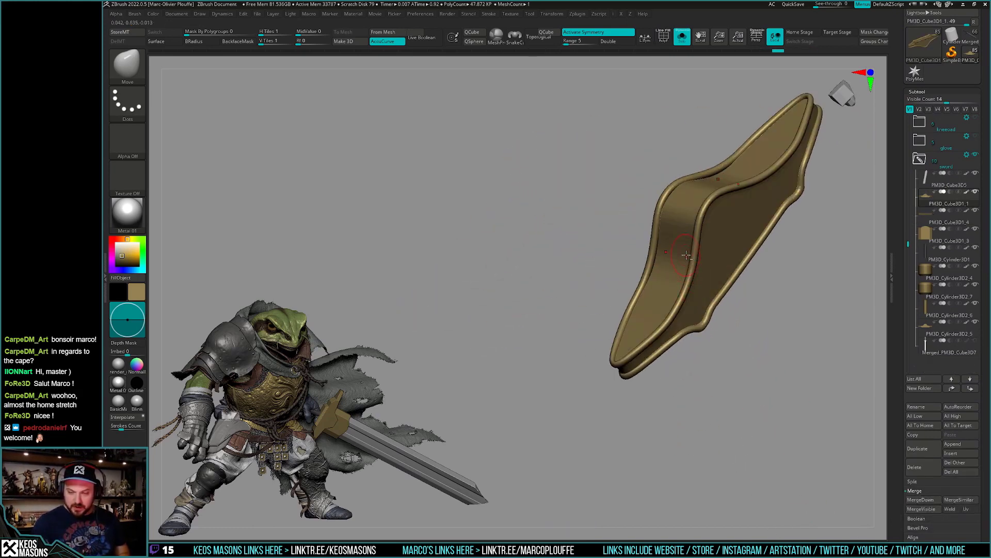
scroll(671, 362, up, 5)
key(w)
key(q)
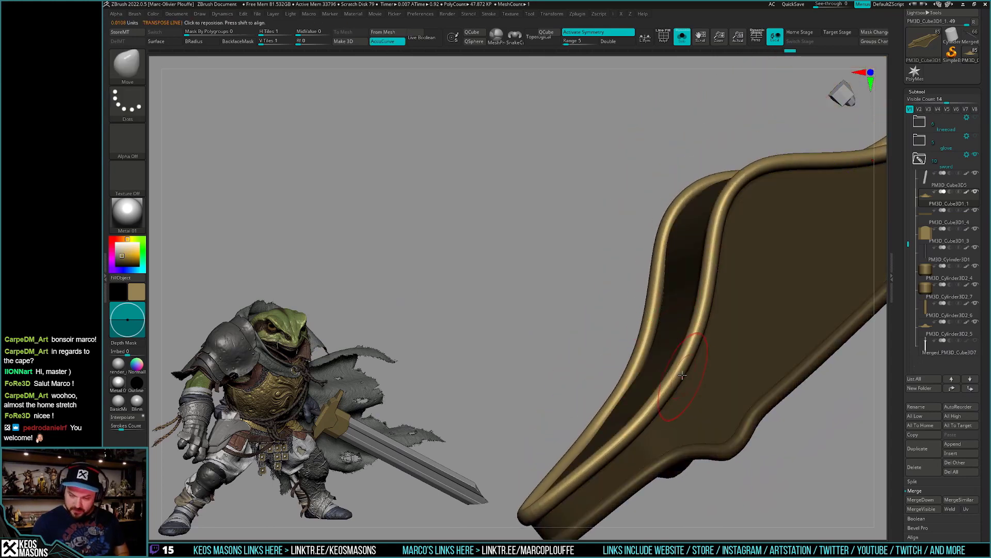
mouse_move(672, 289)
mouse_down()
mouse_move(674, 317)
mouse_move(683, 220)
mouse_up()
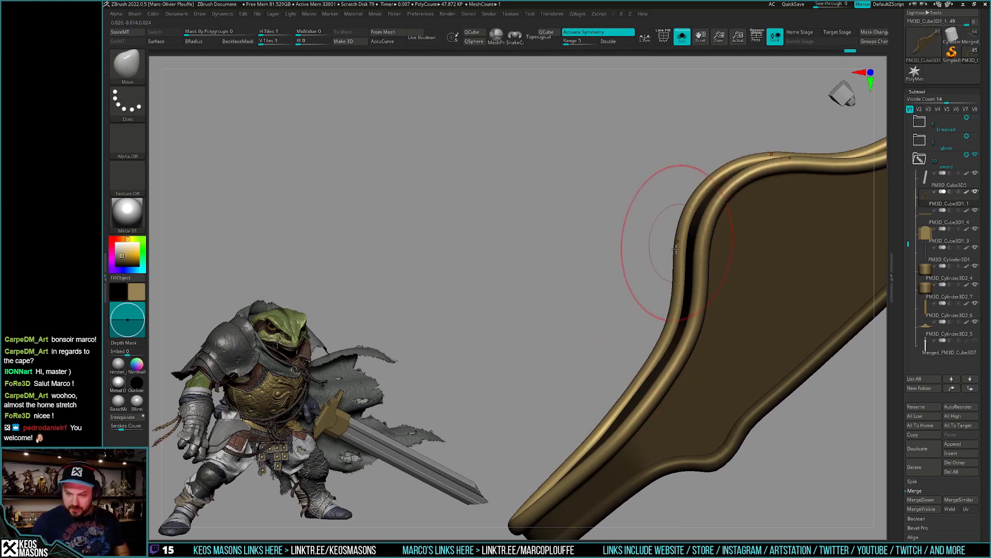
mouse_move(620, 397)
mouse_down()
mouse_move(677, 350)
mouse_move(760, 212)
mouse_move(756, 281)
mouse_move(731, 337)
mouse_move(713, 401)
mouse_move(721, 405)
mouse_up()
right_click(721, 404)
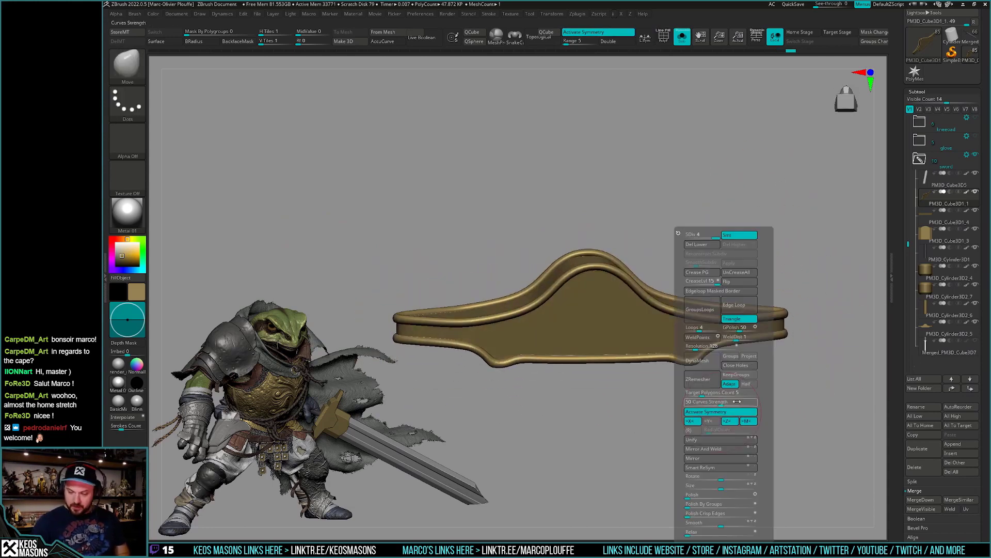
DynaMesh the merged crossguard, accepting the freeze-subdivisions prompt, and inspect its wireframe.
key(space)
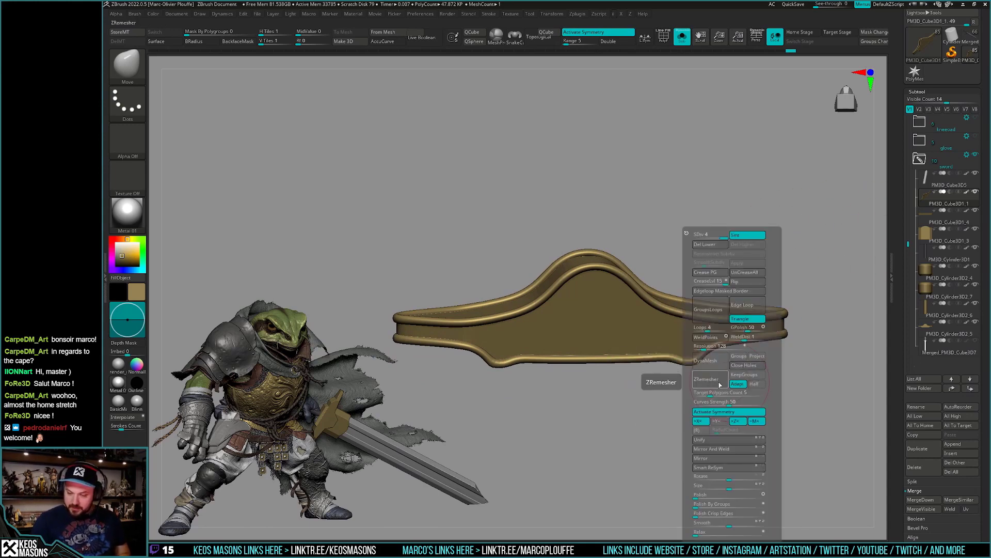
click(705, 360)
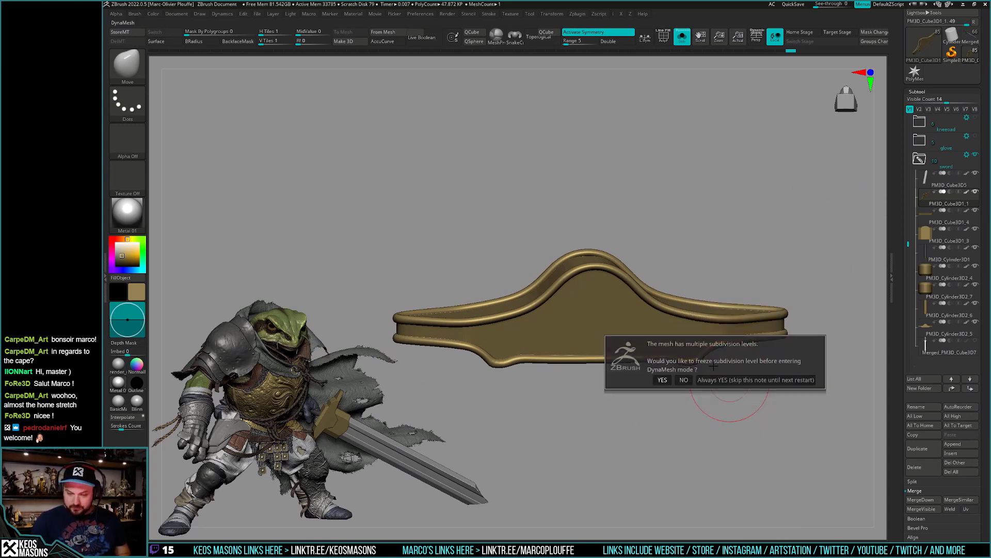
click(684, 380)
key(space)
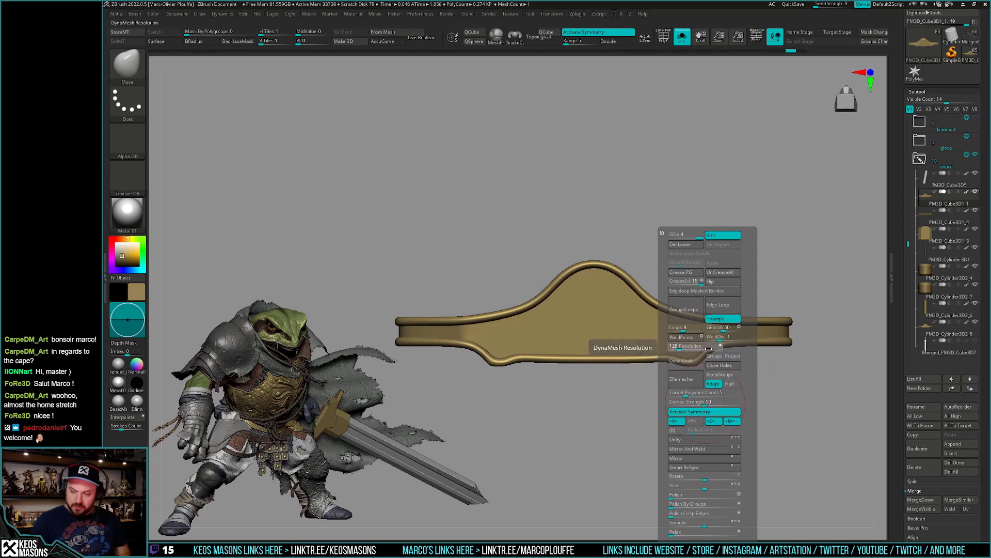
click(685, 361)
click(659, 380)
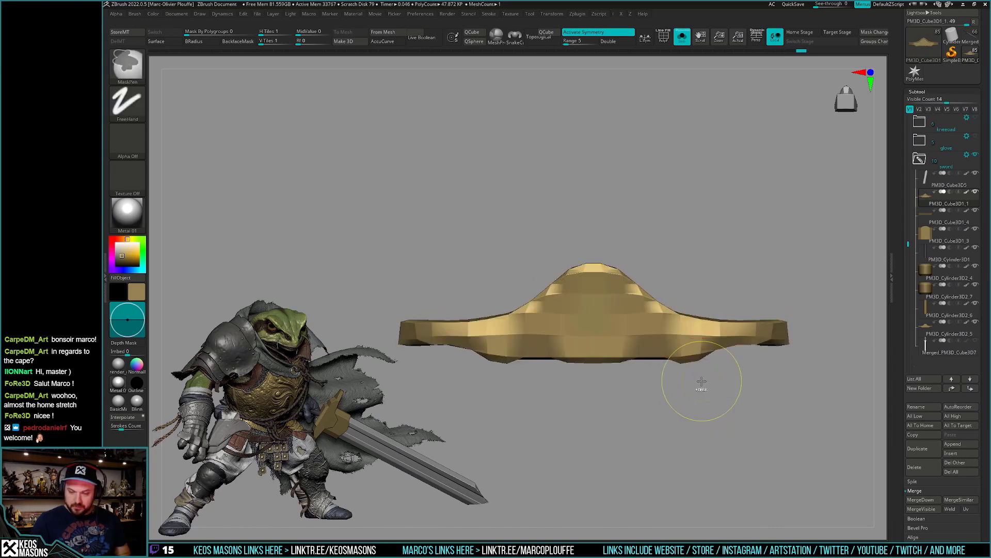
key(space)
click(691, 362)
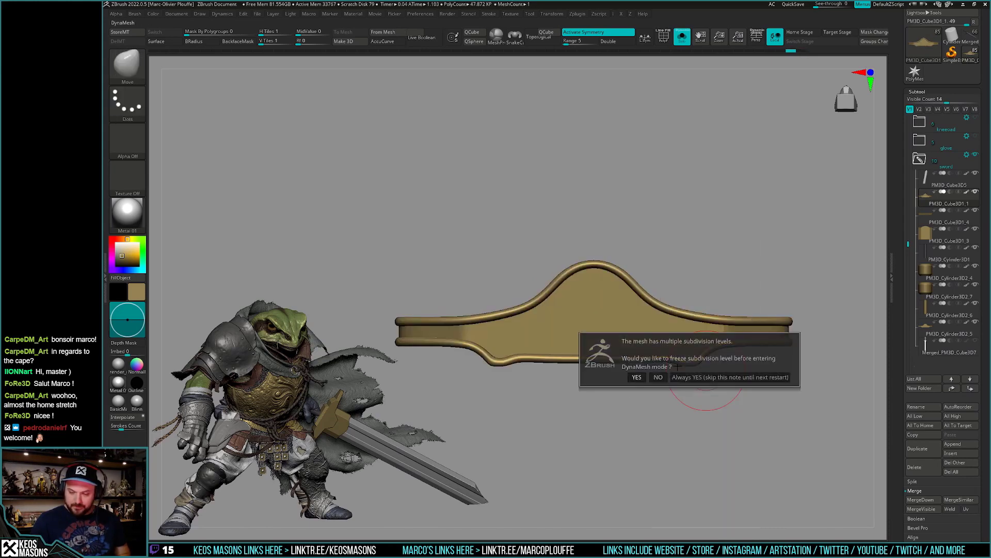
click(661, 377)
key(shift+f)
key(shift+f)
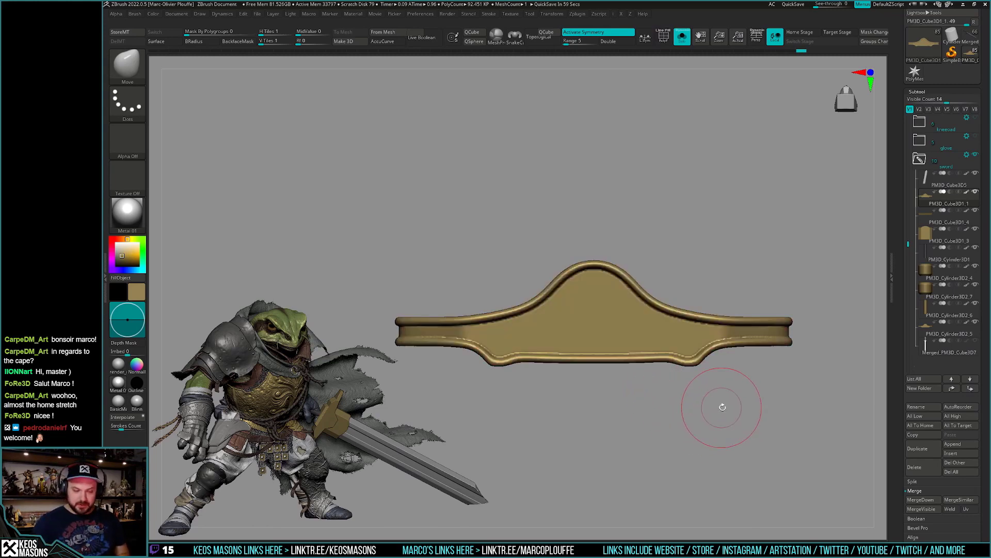
ZRemesh the crossguard with Target Polygons Count 2 and check the result with PolyFrame.
key(space)
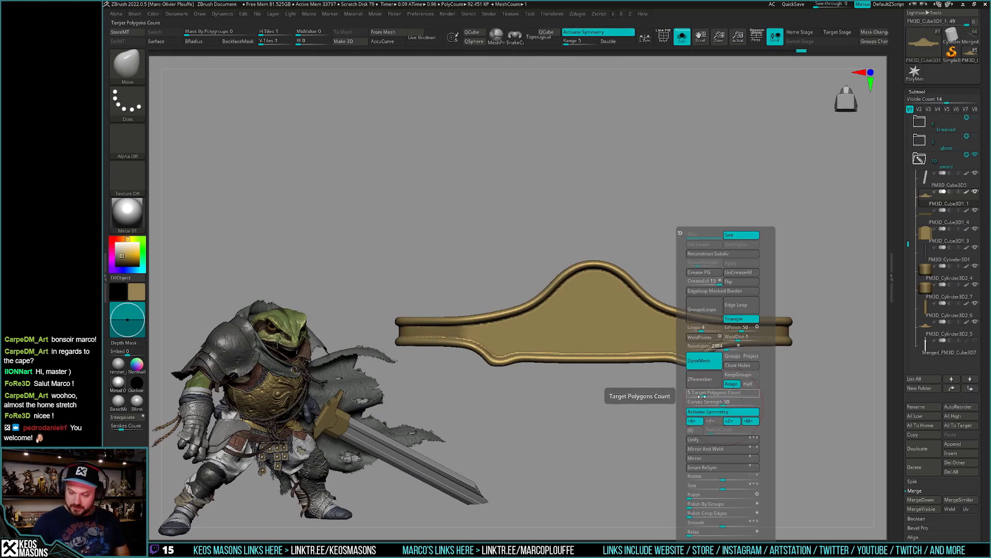
click(702, 360)
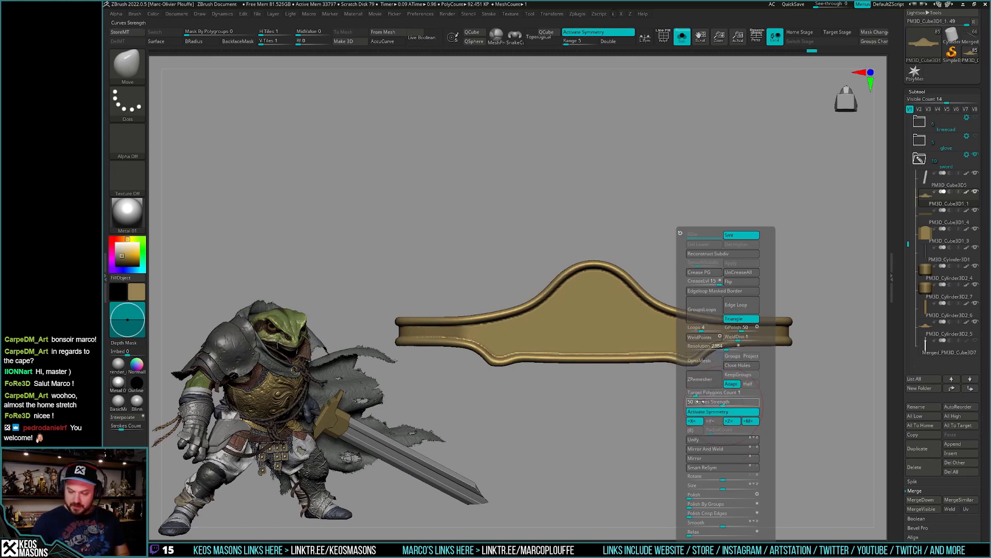
click(702, 395)
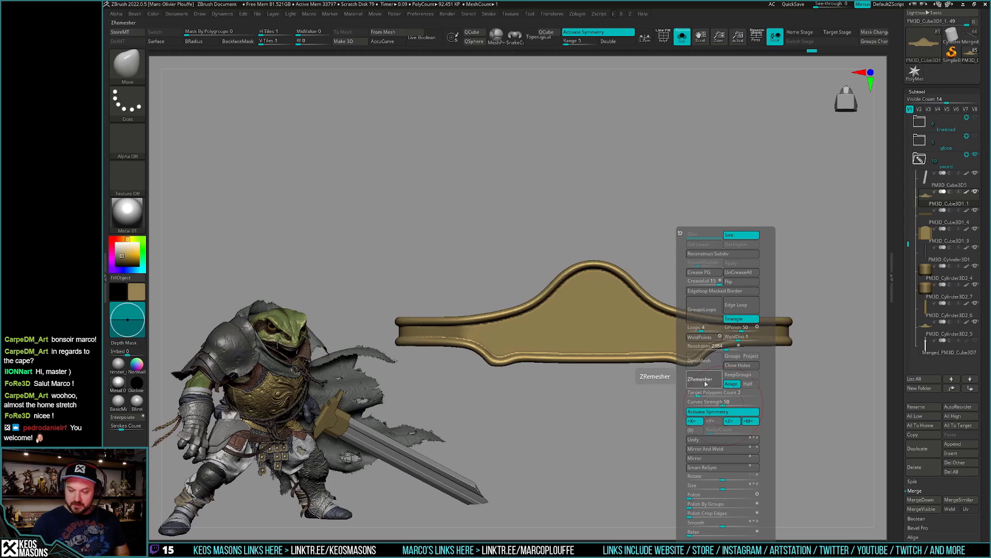
click(700, 379)
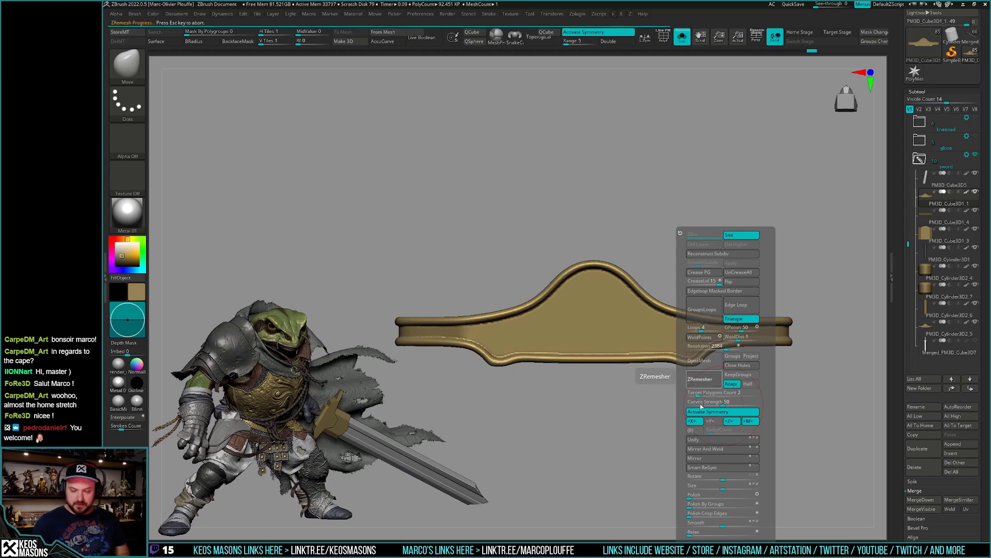
key(shift+f)
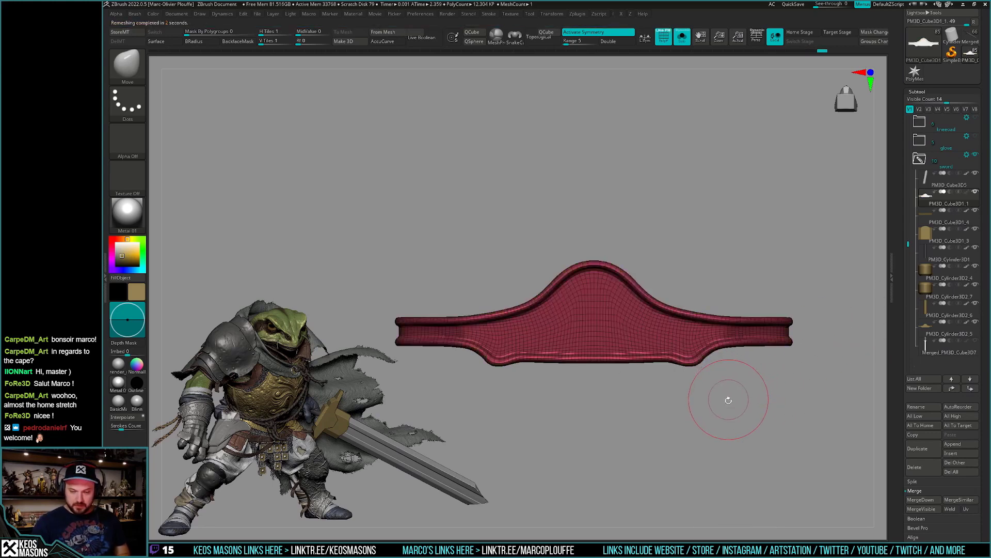
key(shift+f)
key(ctrl+shift)
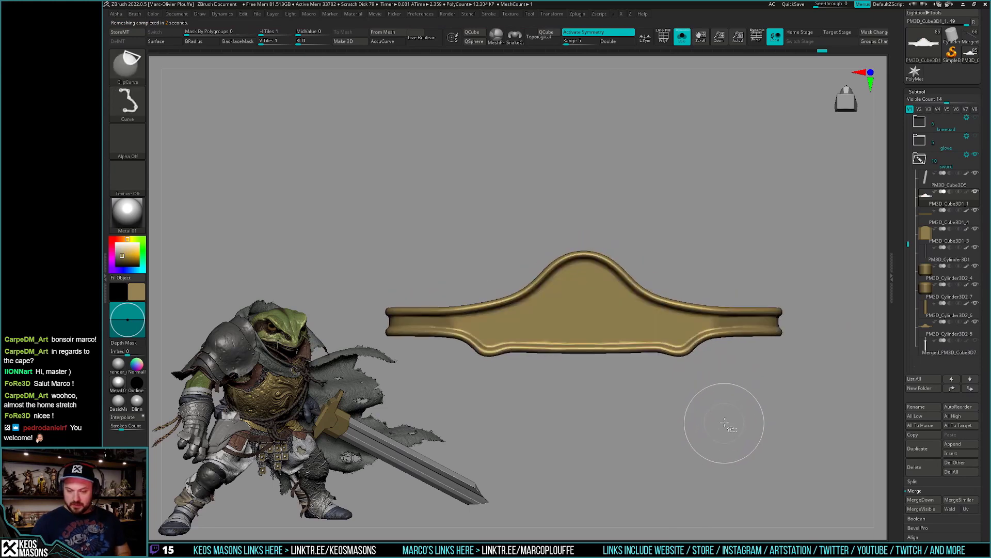
drag(725, 422, 723, 419)
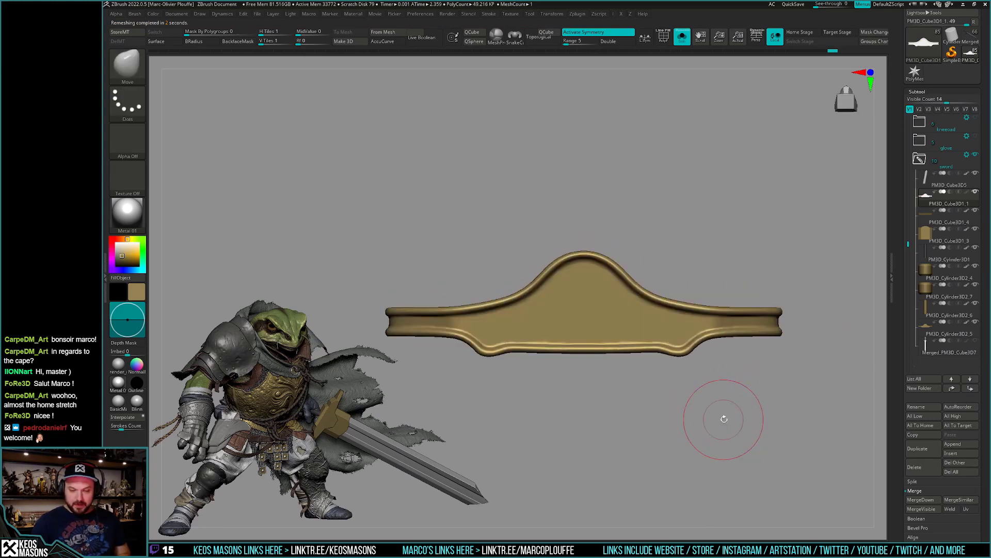
key(space)
key(space)
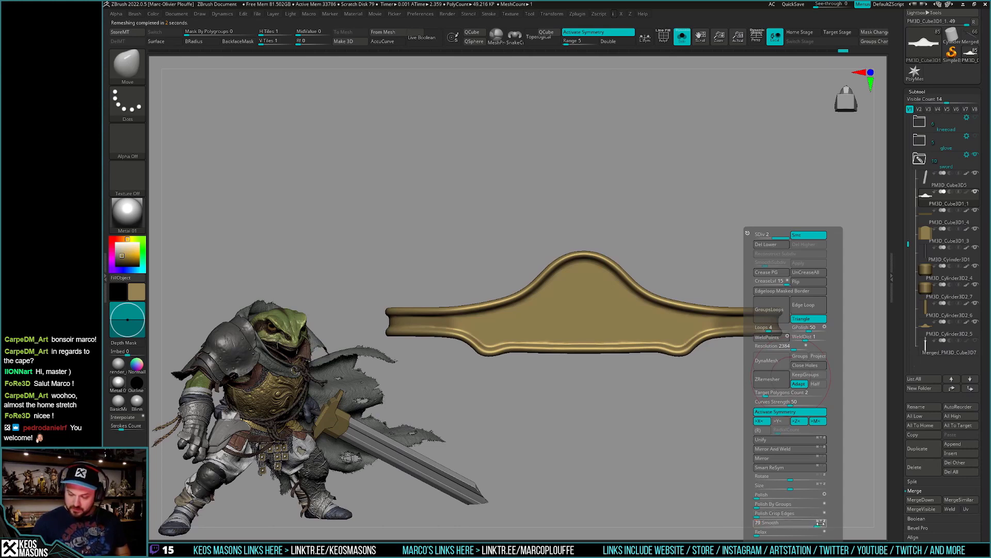
Set Smooth to 0 and reframe the view on the full sword from the front.
mouse_move(820, 522)
mouse_down()
mouse_move(802, 523)
mouse_move(821, 522)
mouse_move(774, 398)
mouse_move(715, 418)
mouse_up()
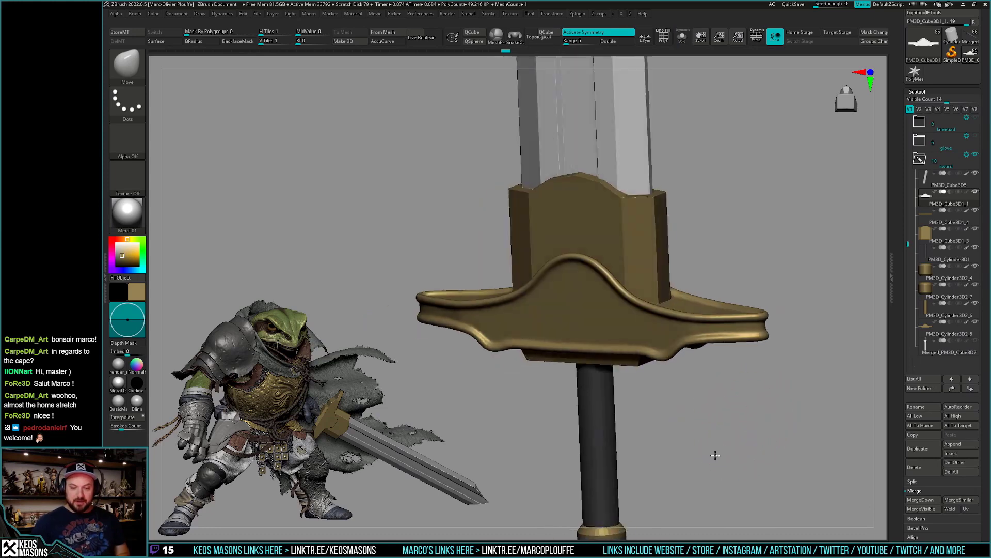
mouse_move(714, 454)
mouse_down()
mouse_move(720, 414)
mouse_move(727, 420)
mouse_up()
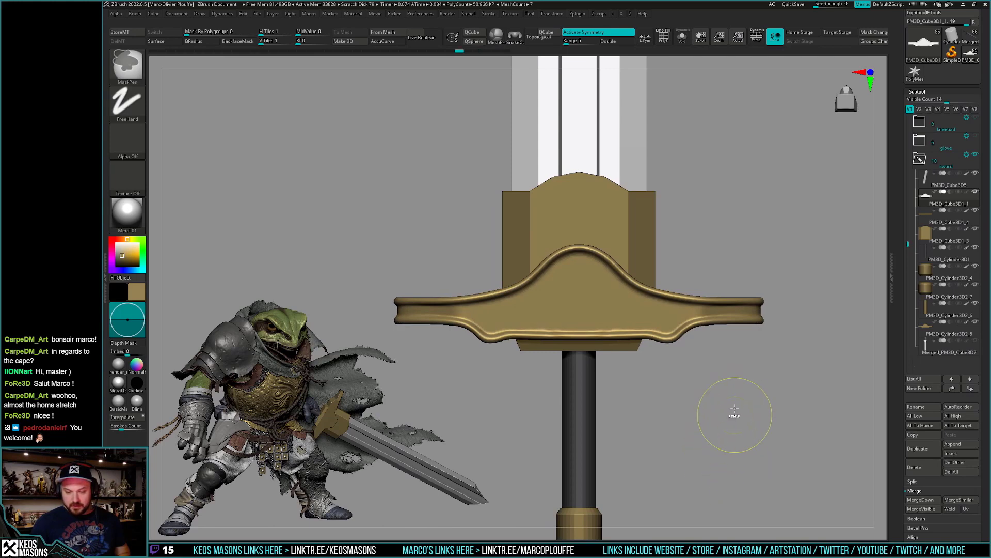
key(ctrl+shift)
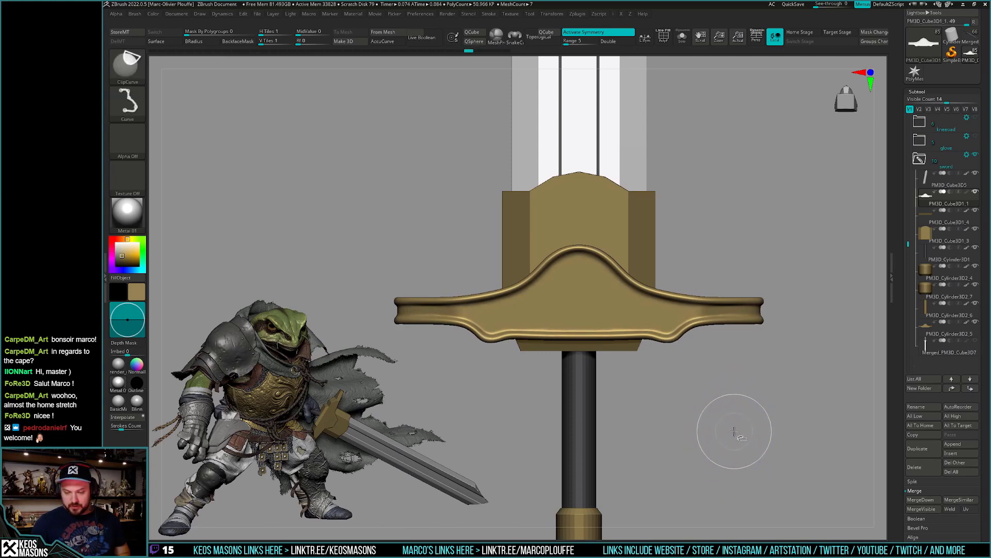
mouse_move(724, 417)
mouse_down()
mouse_move(719, 434)
mouse_move(727, 404)
mouse_move(723, 438)
mouse_up()
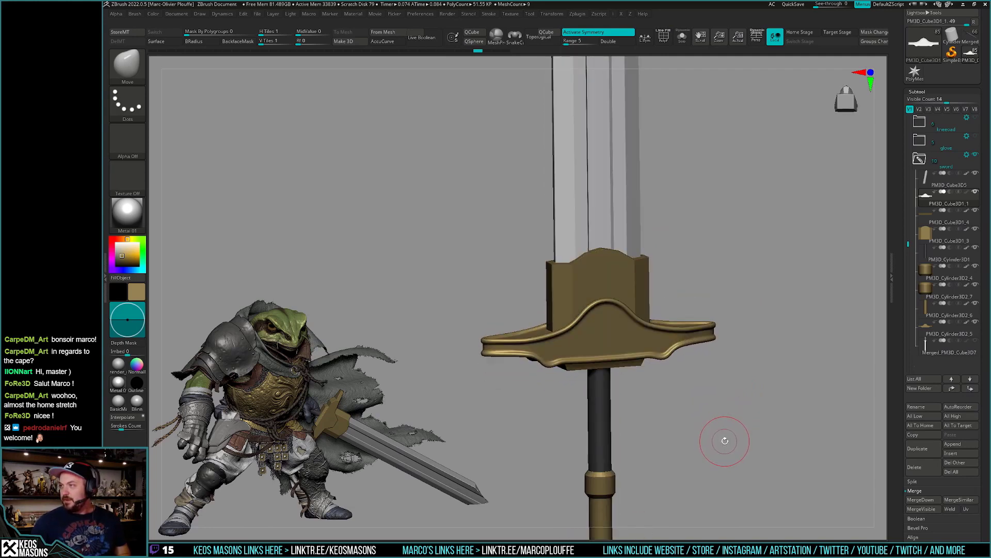
Check the crossguard's PolyFrame topology, add a new layer, Untitled Layer 1, and bring up the brush picker.
shift+drag(726, 440, 737, 402)
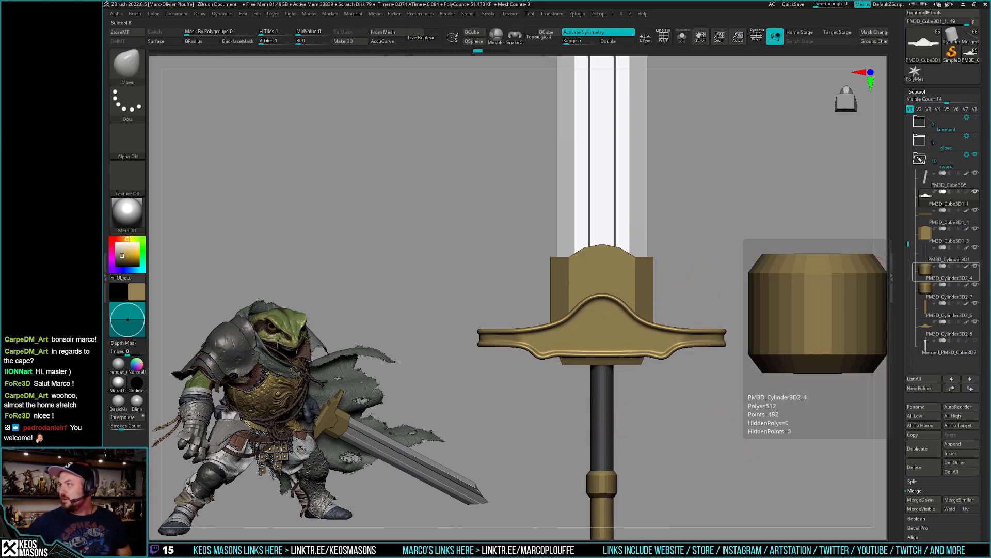
mouse_move(949, 278)
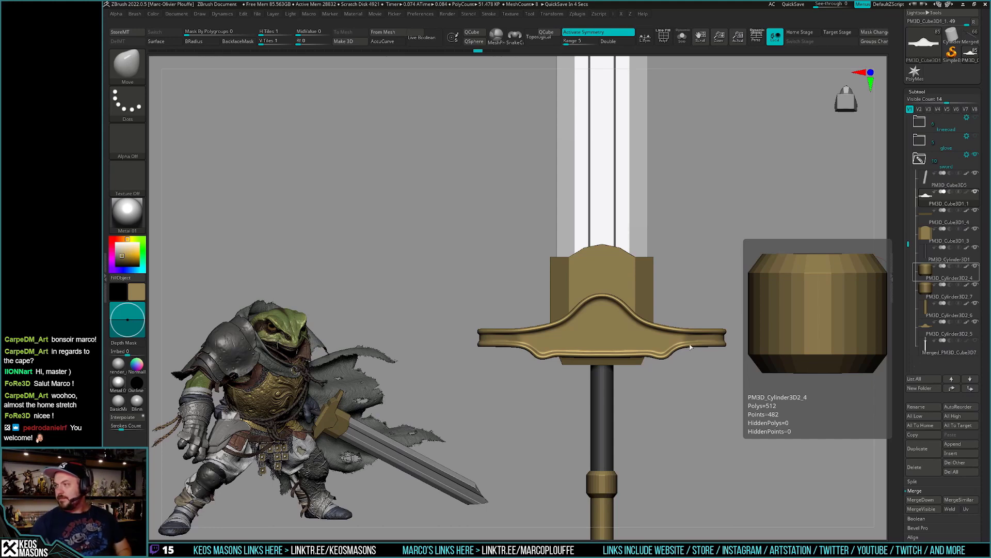
mouse_move(685, 401)
mouse_down()
mouse_move(662, 403)
mouse_move(669, 395)
mouse_up()
key(shift+f)
key(shift+f)
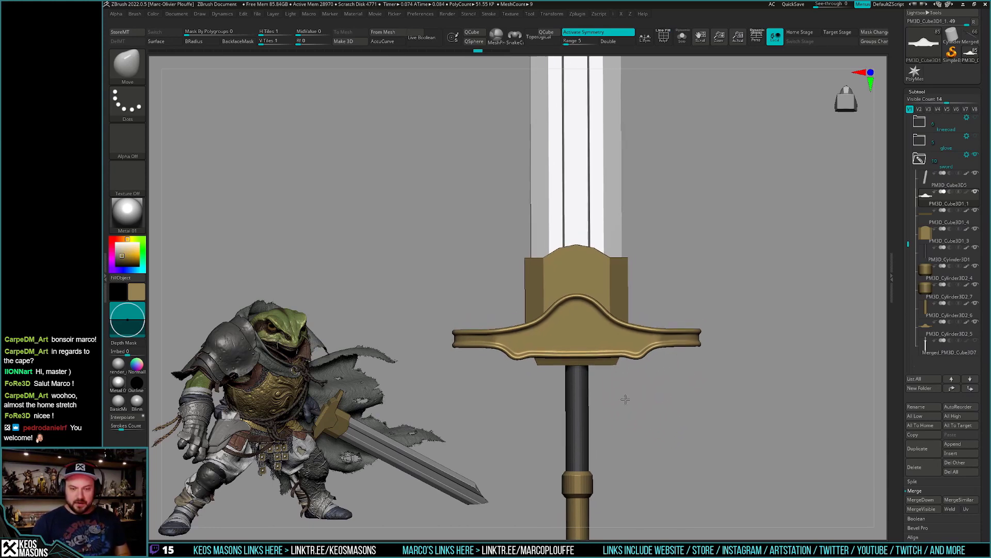
mouse_move(628, 385)
mouse_down()
mouse_move(608, 439)
mouse_move(624, 405)
mouse_up()
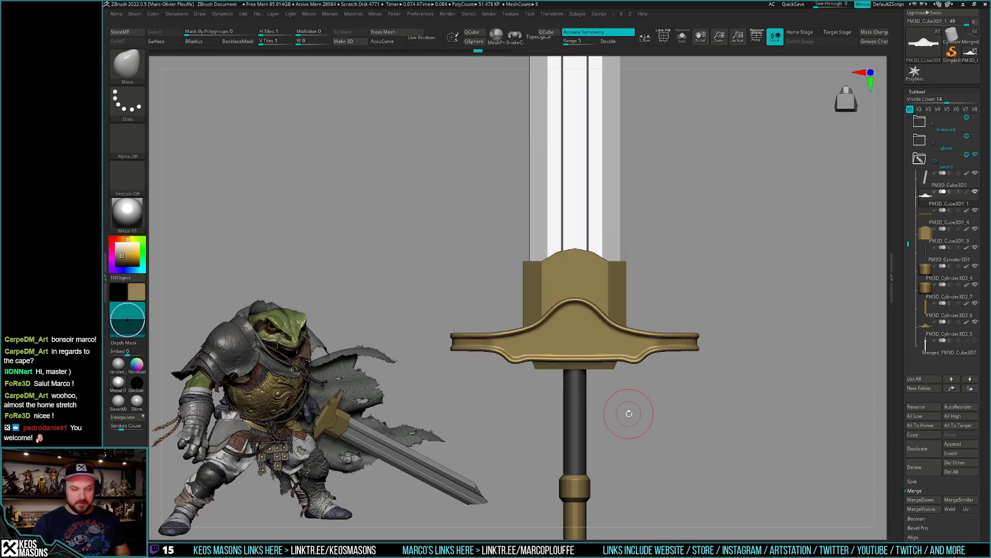
scroll(903, 417, down, 10)
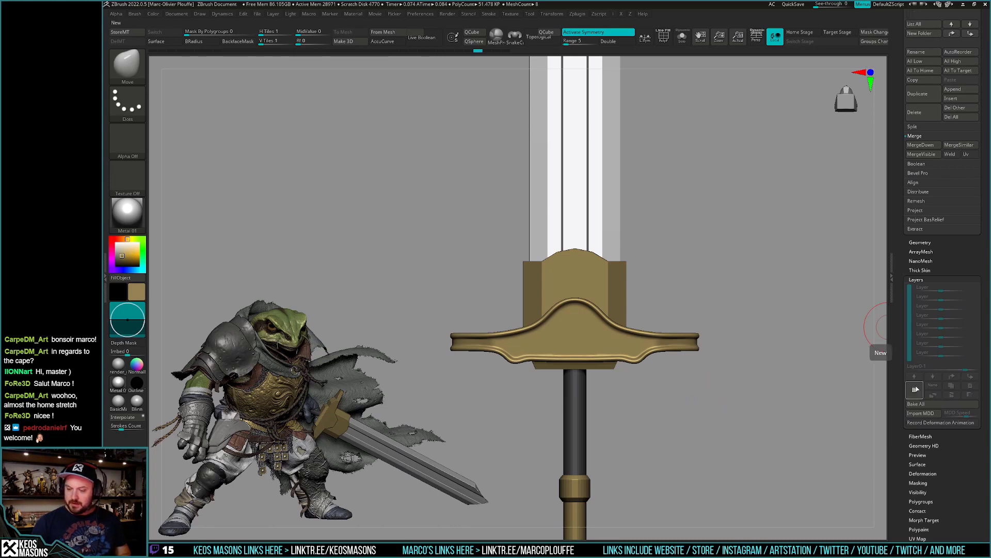
alt+drag(880, 370, 642, 420)
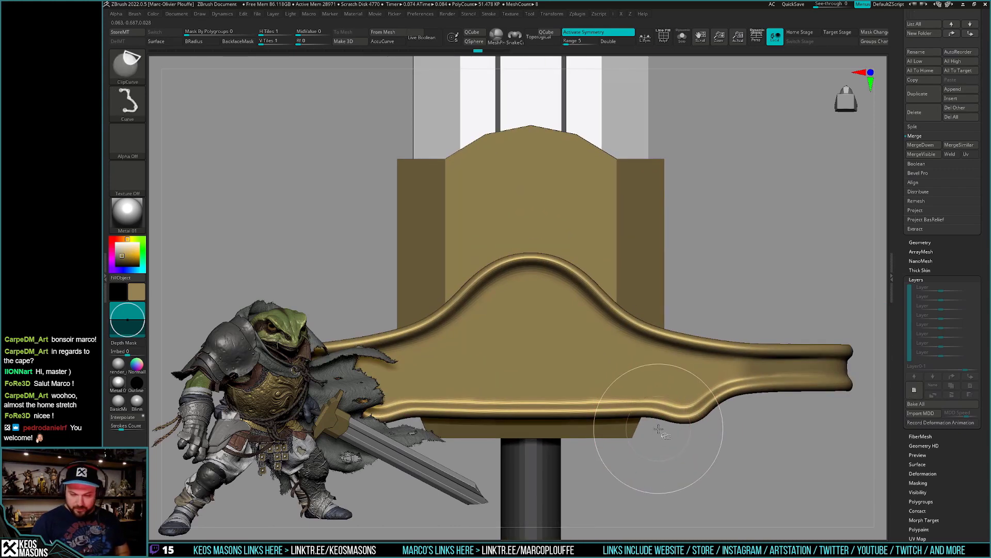
key(f)
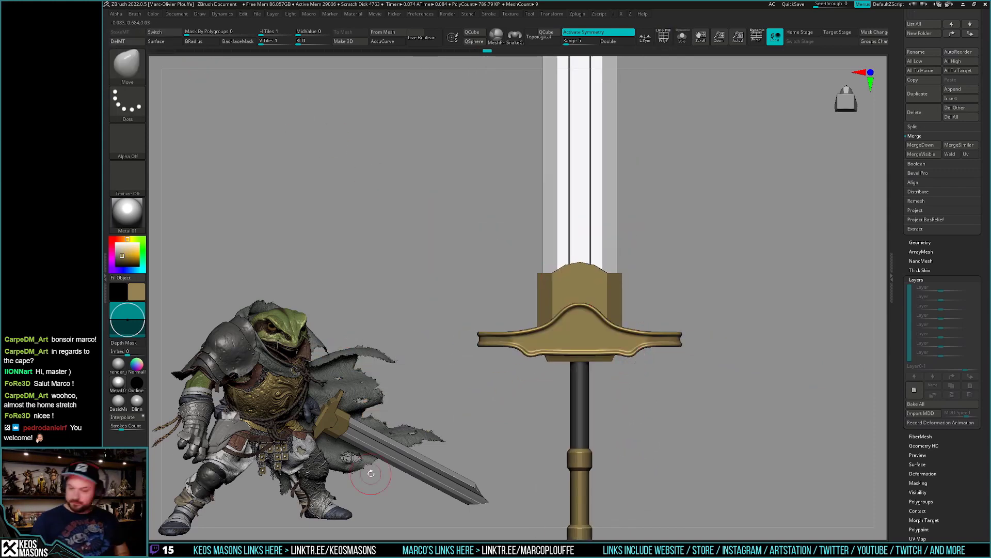
click(914, 390)
key(b)
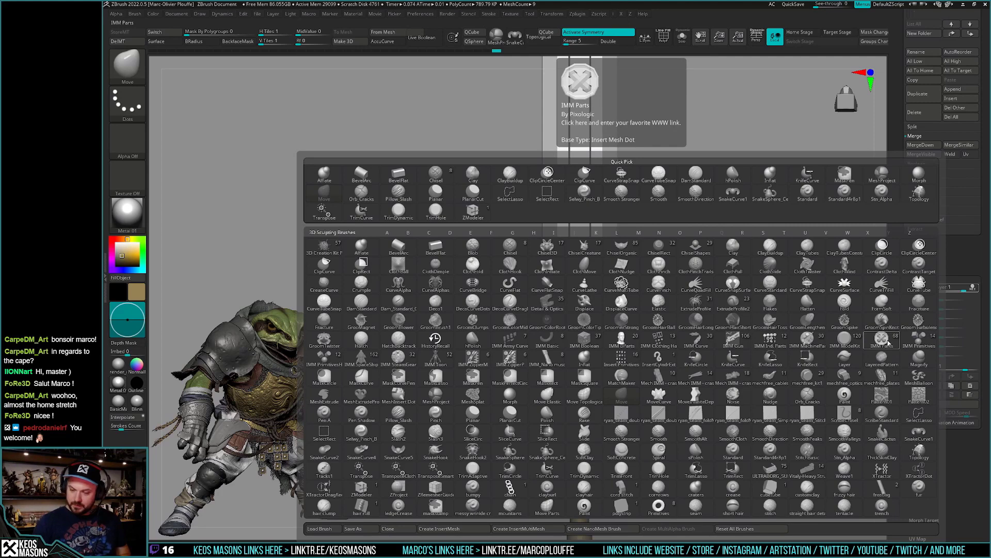
Browse LightBox brush presets to the ornament folder and try JRO_Ornament60 and another ornament.
click(890, 344)
key(comma)
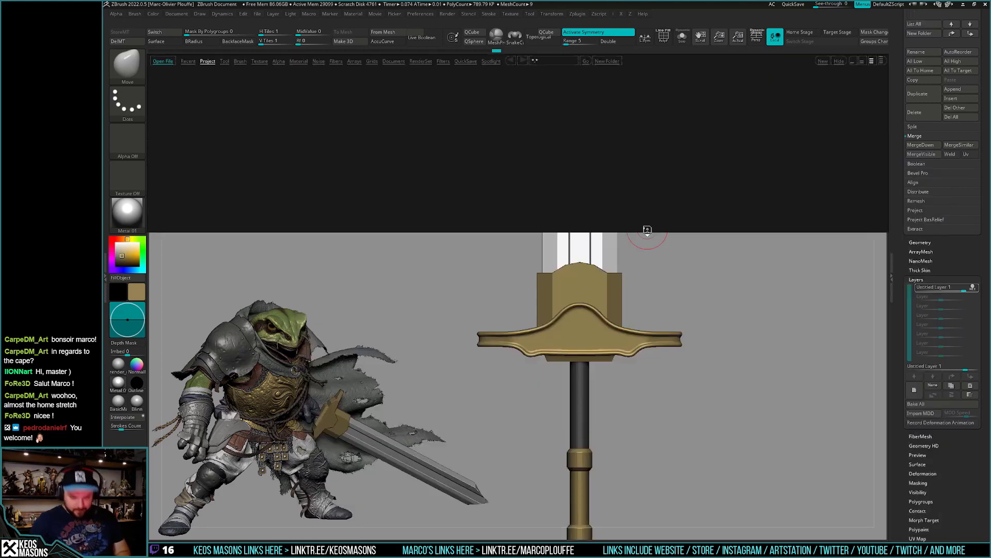
click(240, 61)
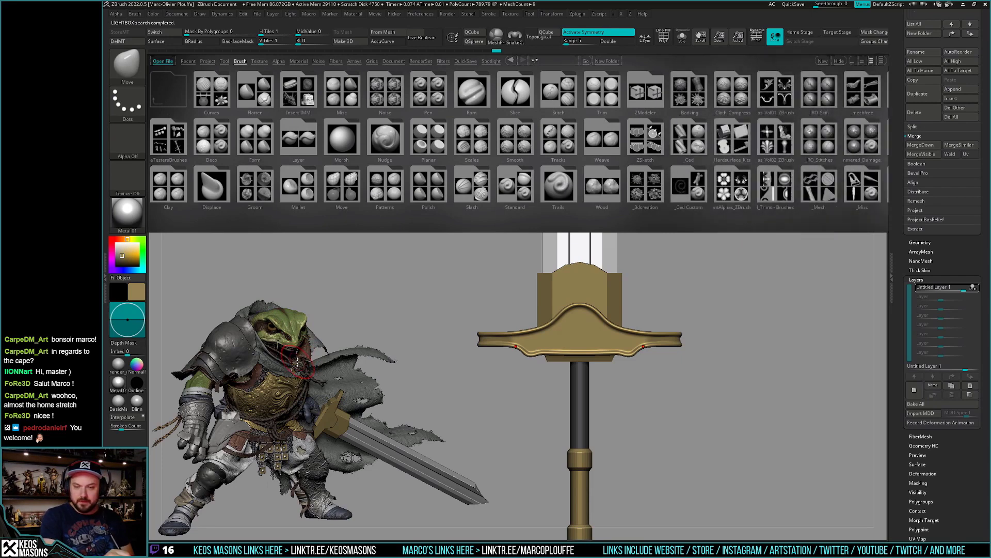
click(776, 186)
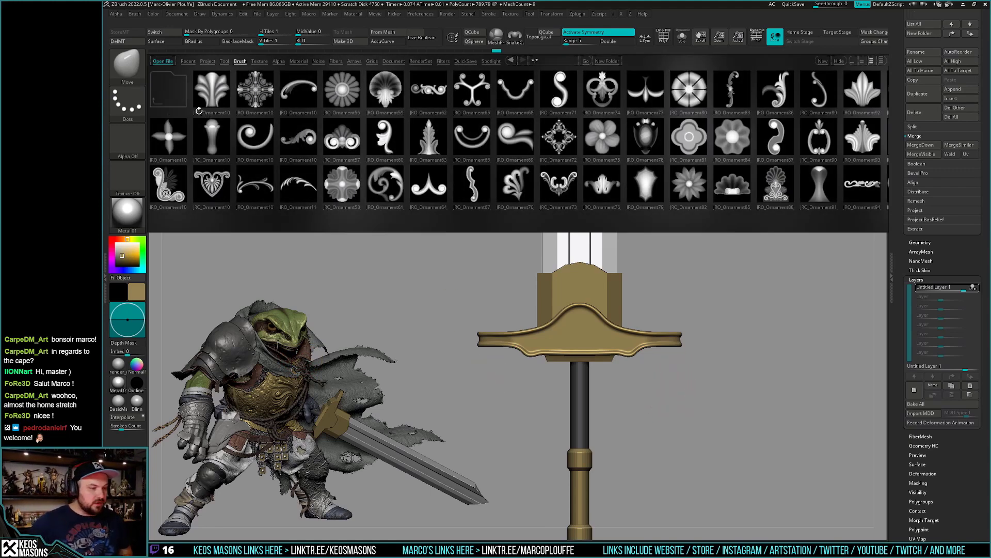
double_click(365, 135)
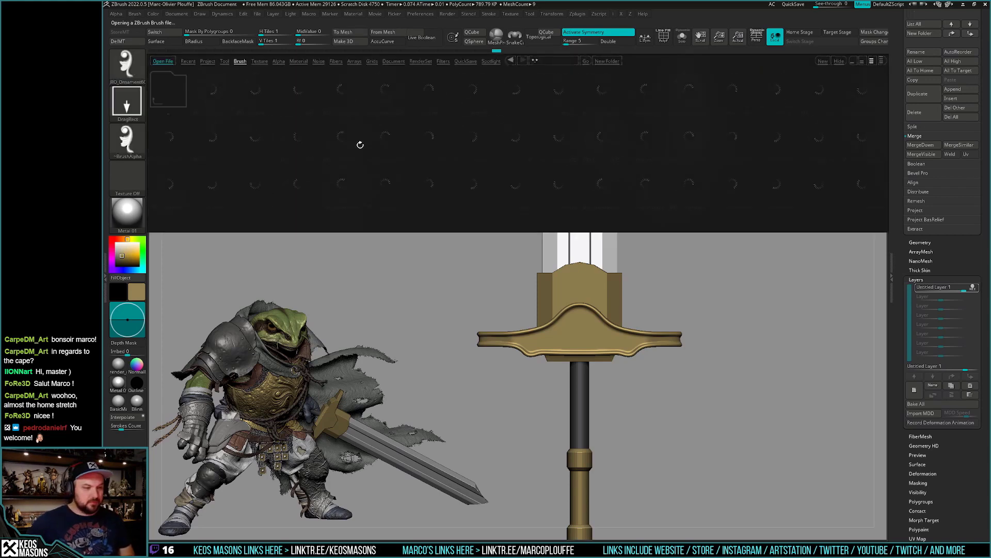
double_click(344, 140)
Try several more ornament brushes, settle on JRO_Ornament73, close LightBox and zoom to the crossguard.
key(comma)
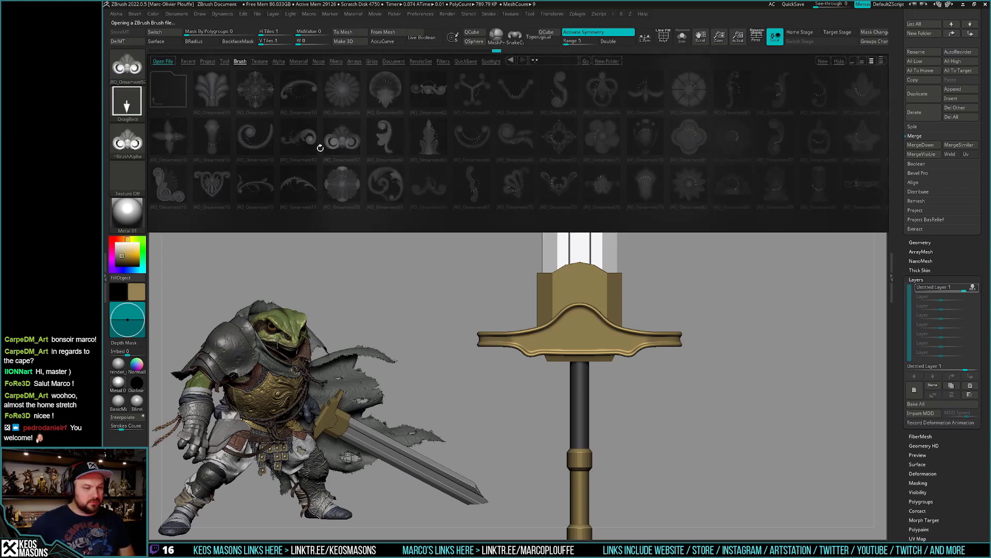
double_click(300, 92)
key(comma)
double_click(299, 92)
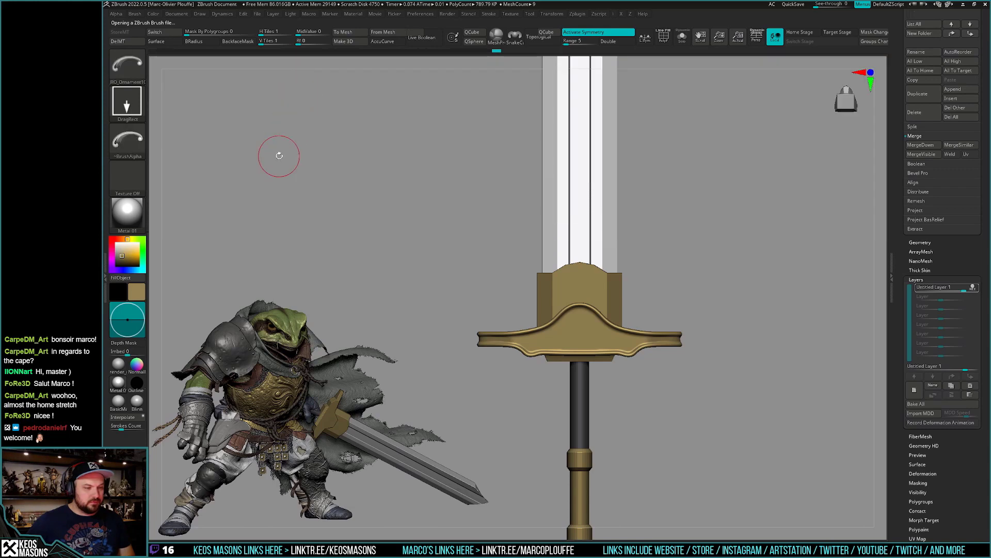
key(comma)
double_click(255, 135)
key(comma)
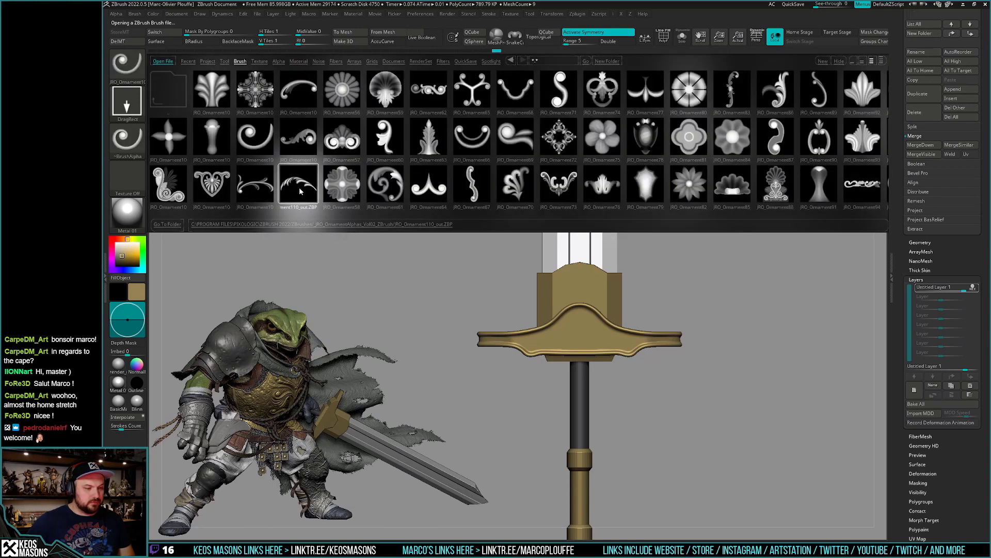
double_click(297, 188)
key(comma)
key(comma)
key(comma)
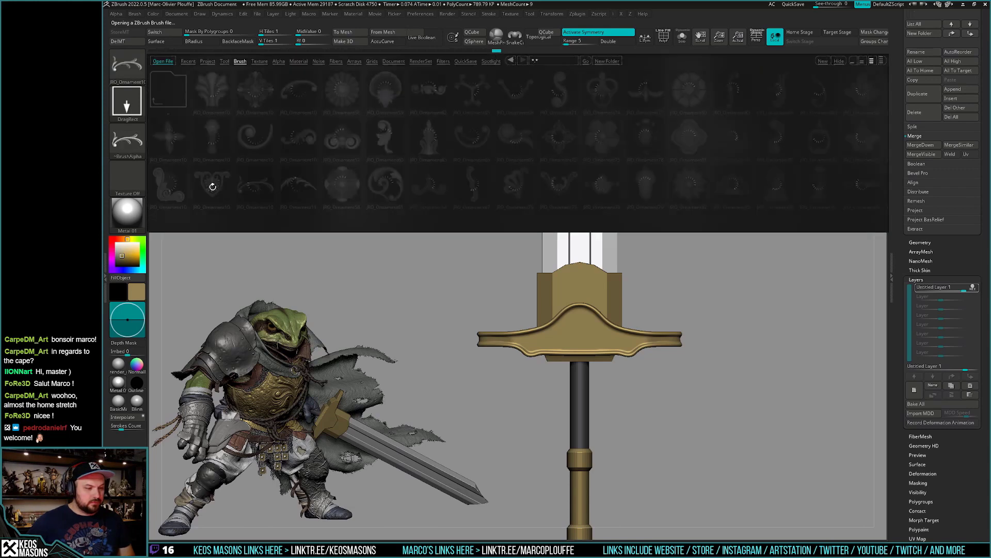
double_click(212, 185)
key(comma)
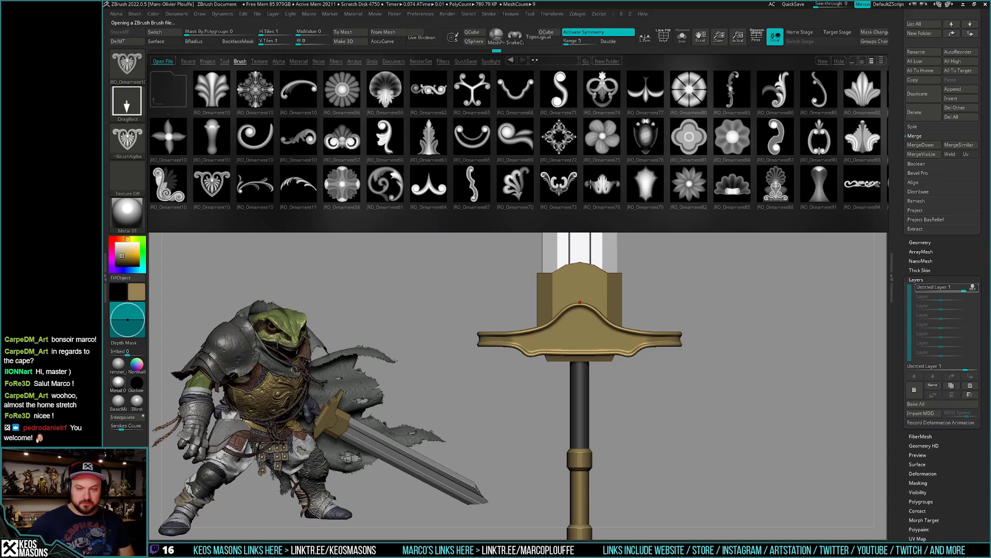
double_click(559, 183)
key(comma)
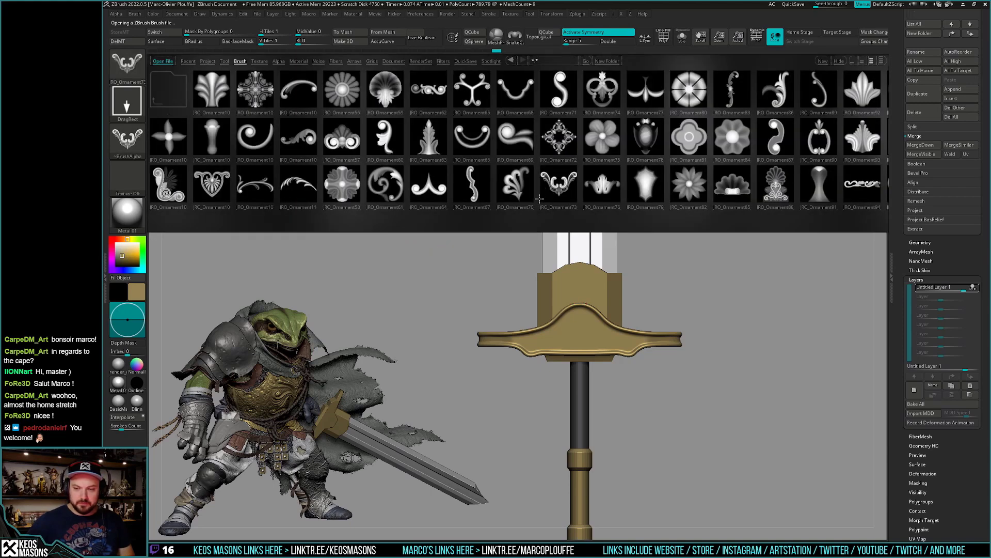
key(comma)
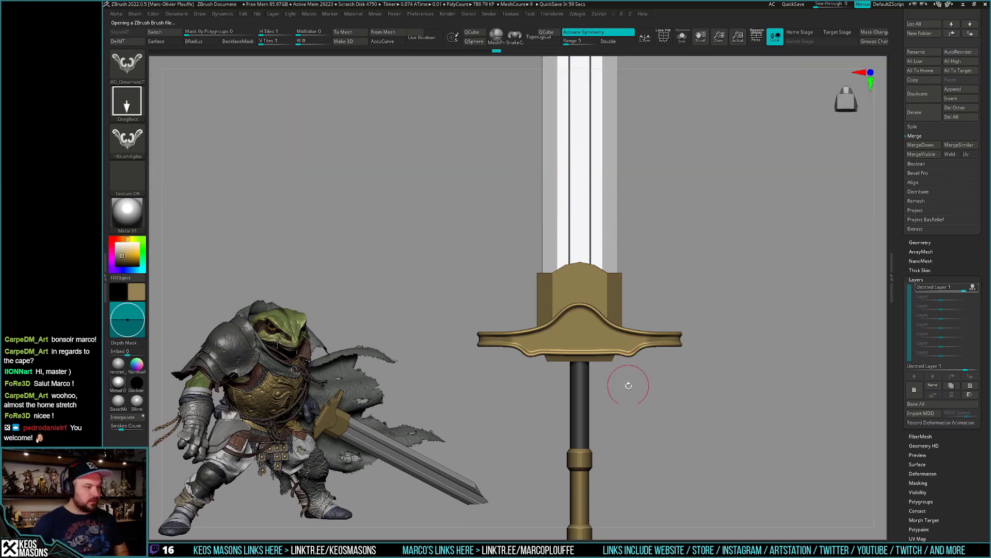
scroll(579, 341, up, 2)
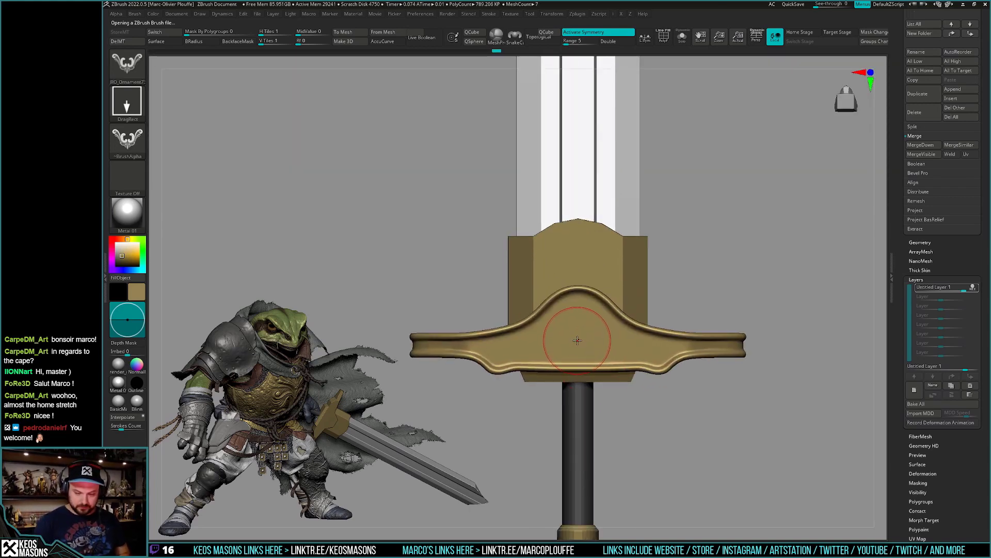
Test-drag the ornament insert on the crossguard with DragRect, undoing each trial.
key(ctrl+z)
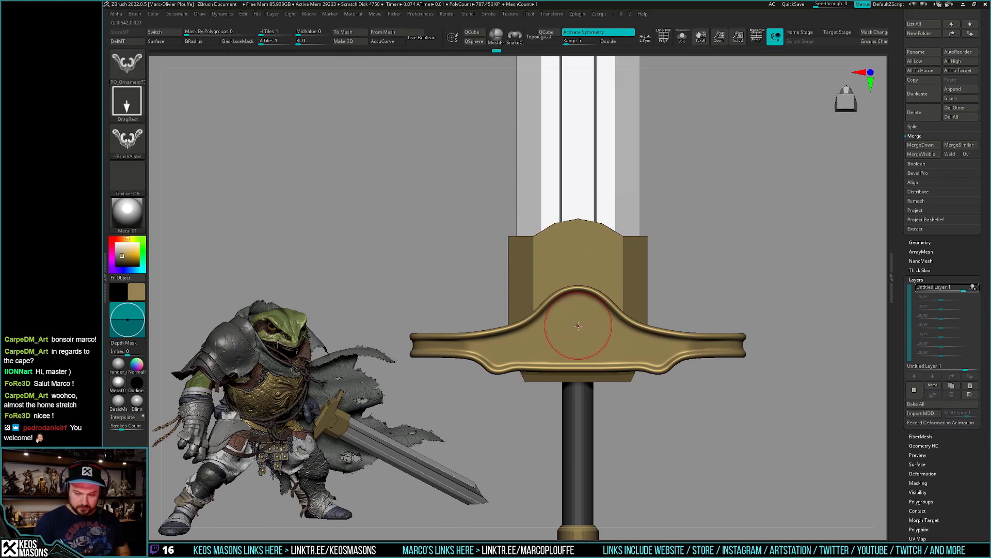
drag(580, 308, 582, 338)
key(ctrl+z)
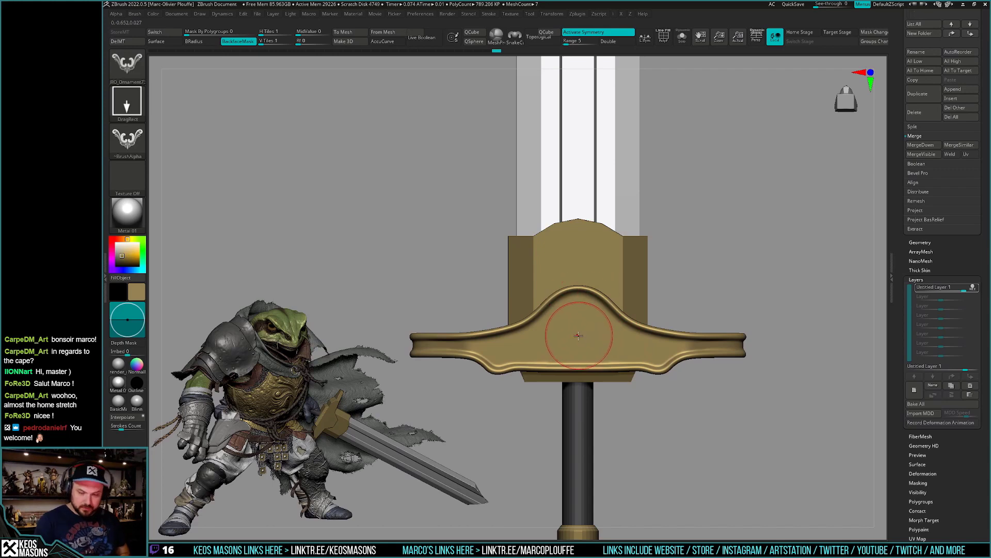
drag(579, 372, 577, 397)
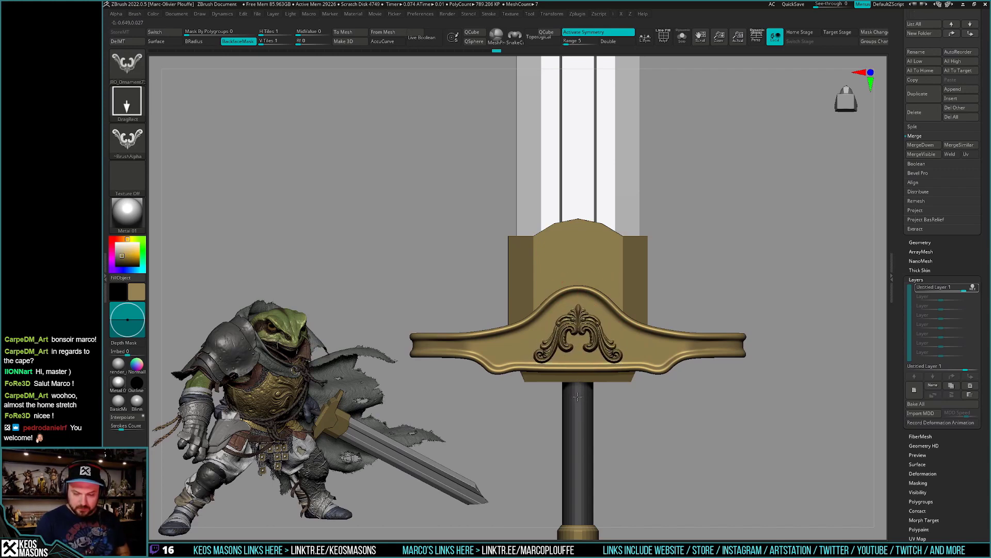
key(ctrl+z)
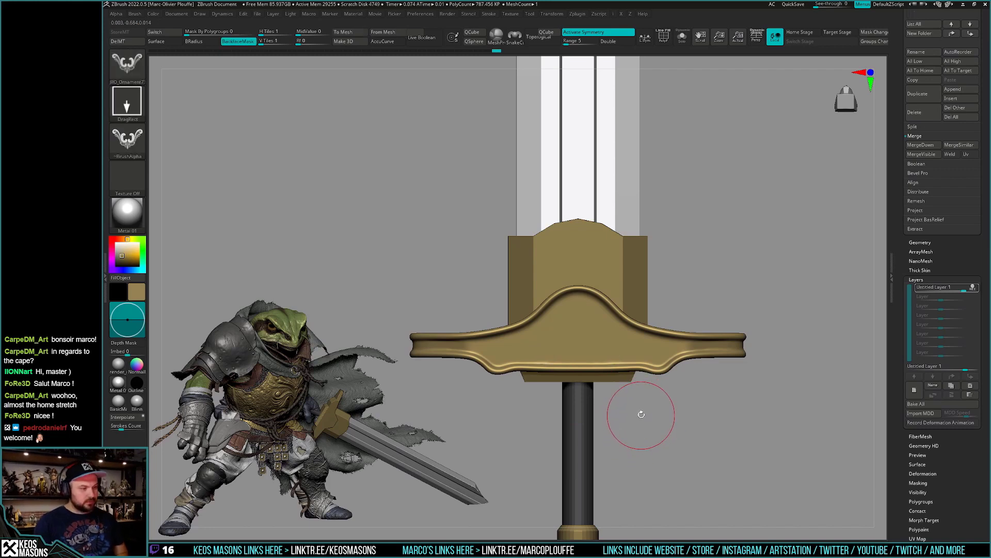
Switch the ornament brush's stroke to DragDot and undo a trial stamp.
key(c)
key(2)
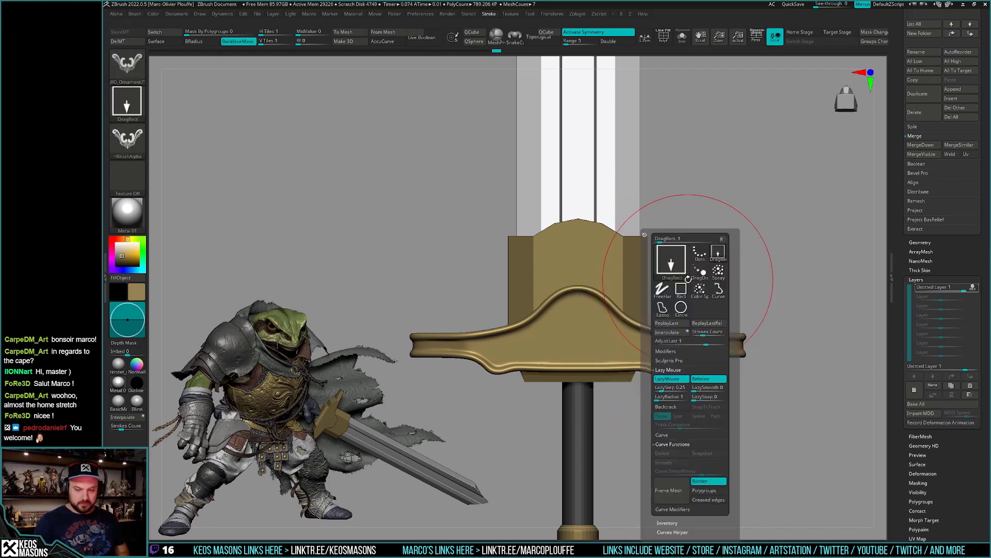
click(700, 270)
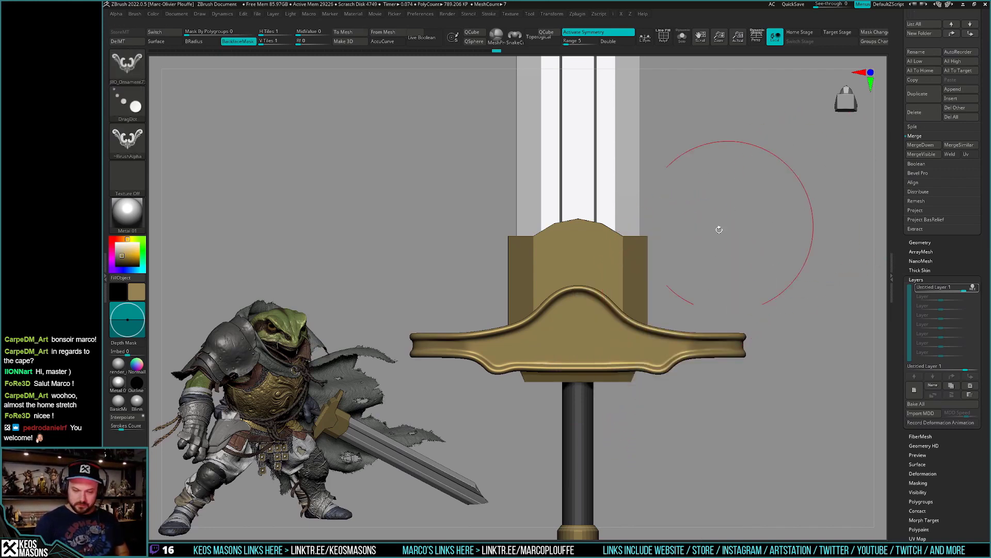
mouse_move(578, 338)
mouse_down()
mouse_move(578, 307)
mouse_move(579, 326)
mouse_up()
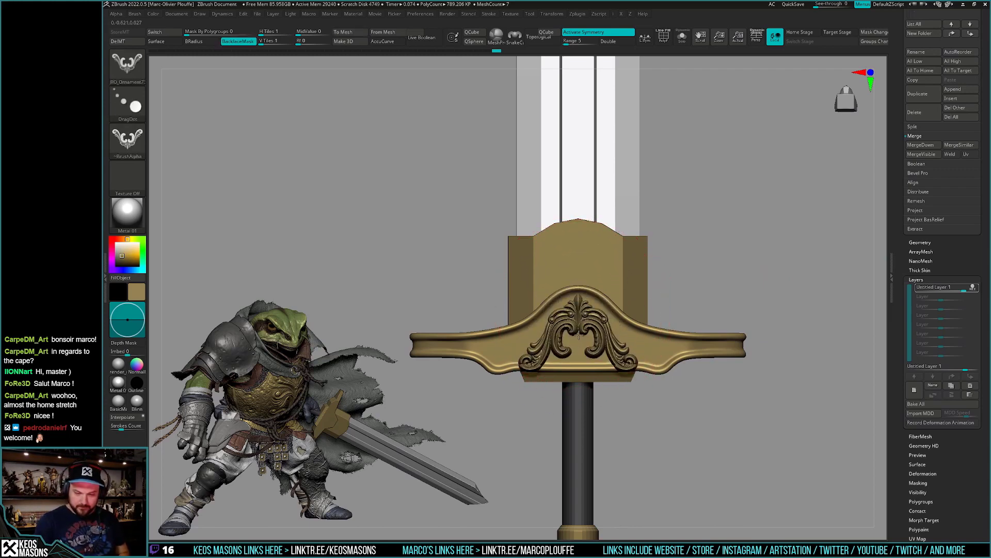
key(ctrl+z)
Lower Draw Size to about 150 with Focal Shift -59, undoing the trial centre stamps.
key(space)
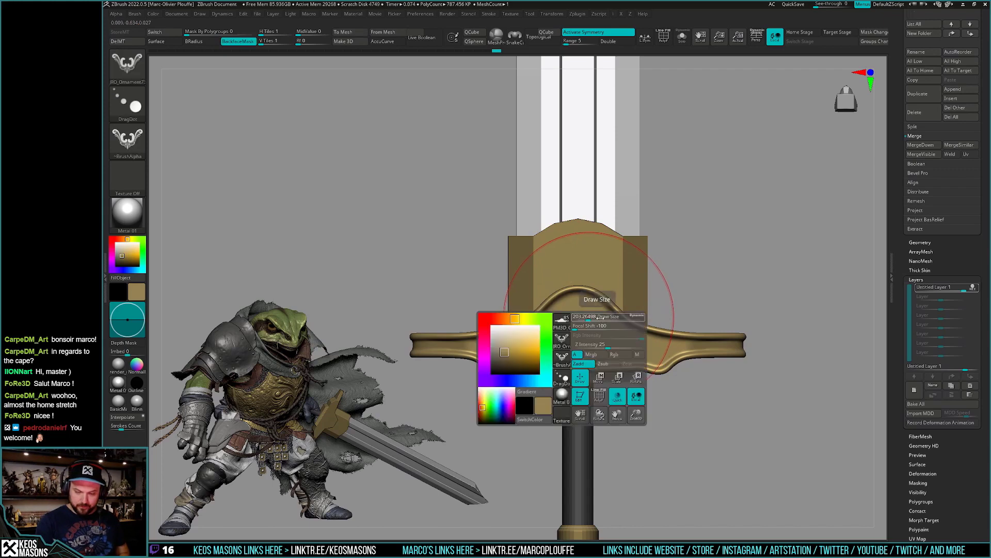
key(space)
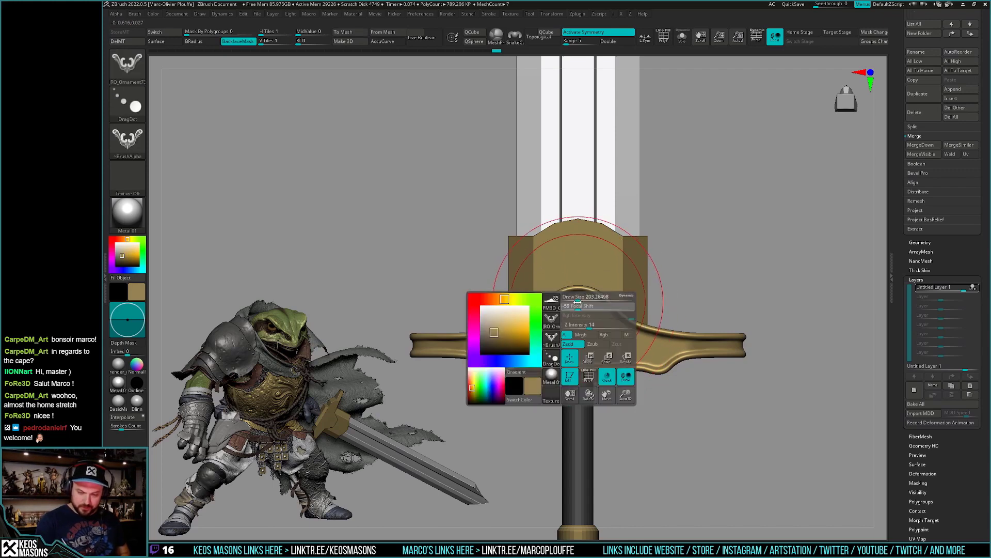
mouse_move(593, 299)
mouse_down()
mouse_move(574, 298)
mouse_move(579, 312)
mouse_move(619, 325)
mouse_move(579, 321)
mouse_up()
key(space)
key(ctrl+z)
key(space)
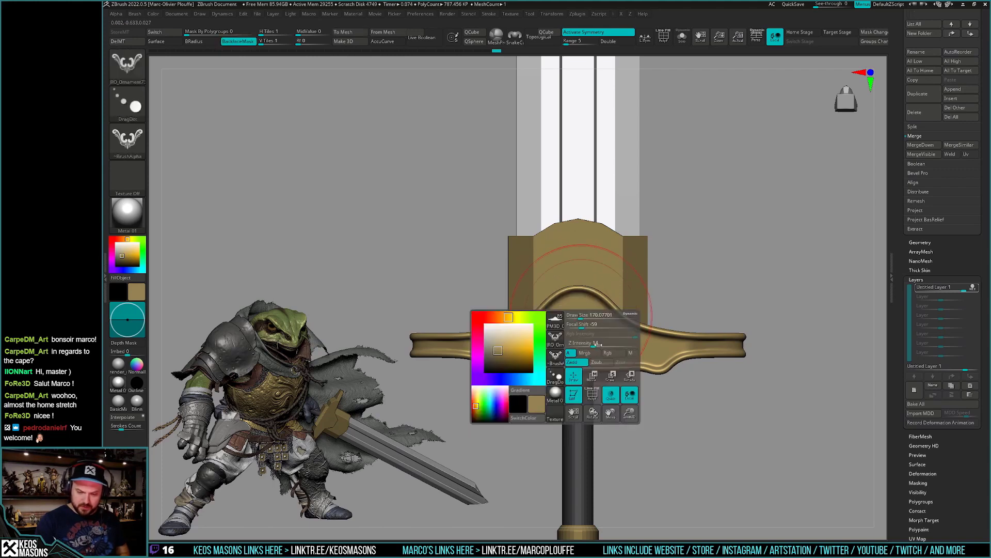
drag(579, 301, 580, 327)
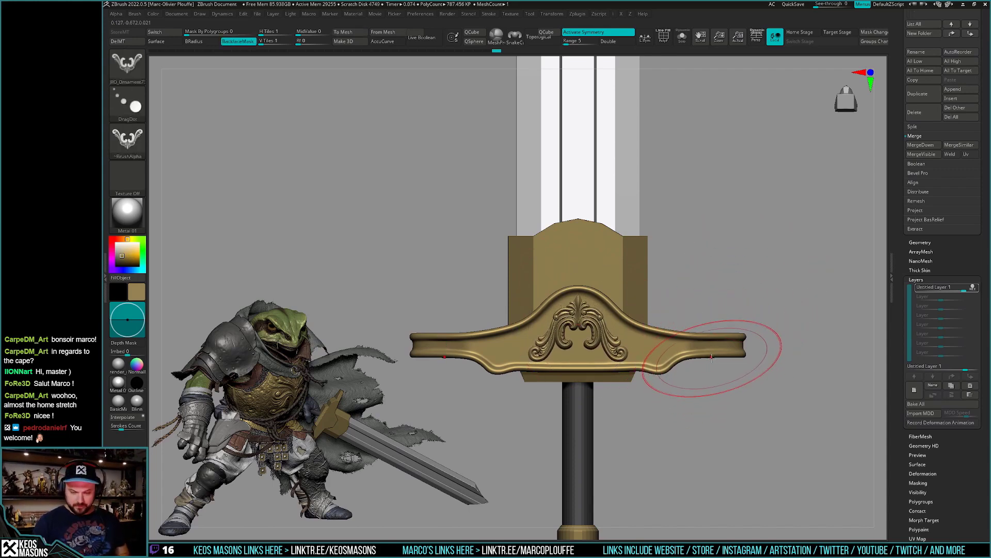
key(ctrl+z)
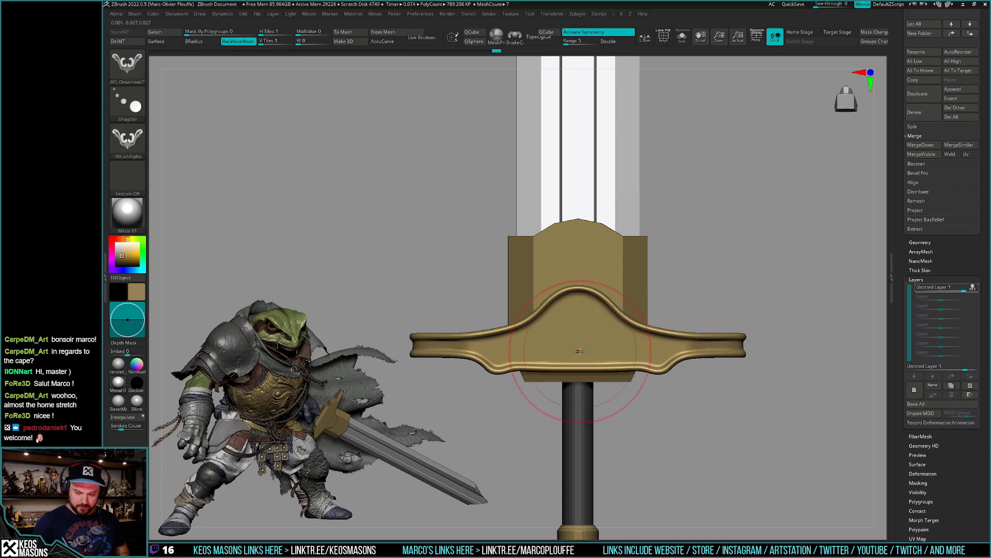
drag(579, 351, 594, 338)
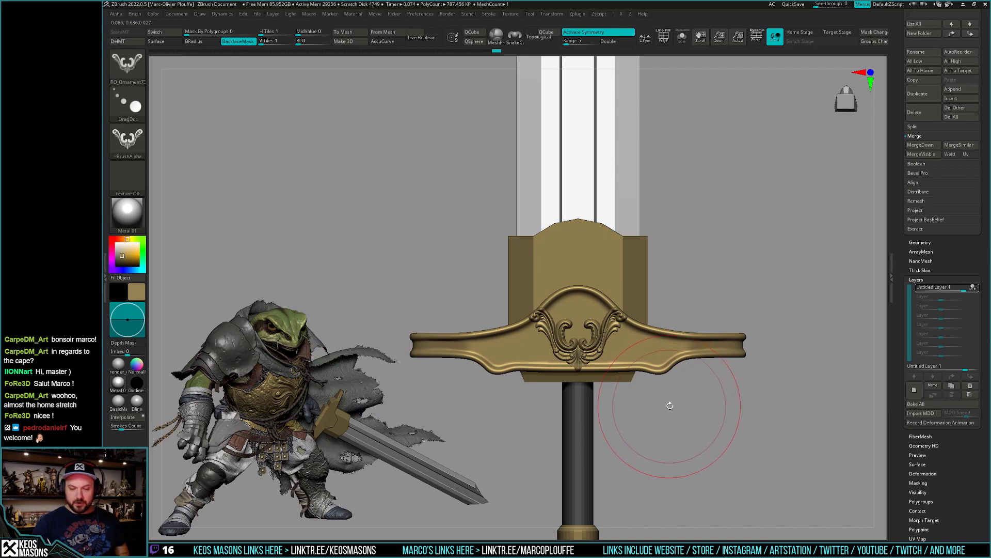
key(ctrl+z)
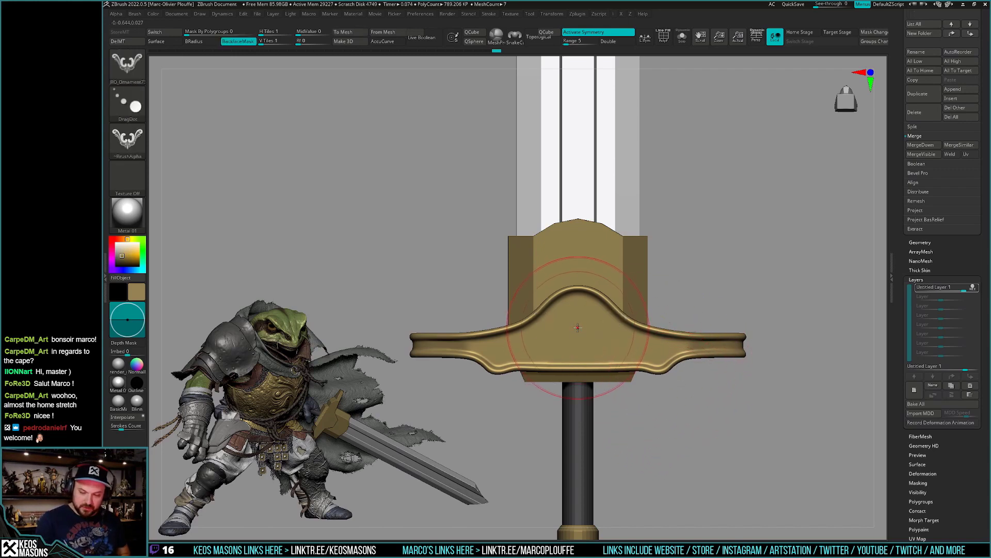
Retry stamping the carved ornament on the crossguard centre, undoing each attempt.
key(ctrl+shift+z)
key(ctrl+z)
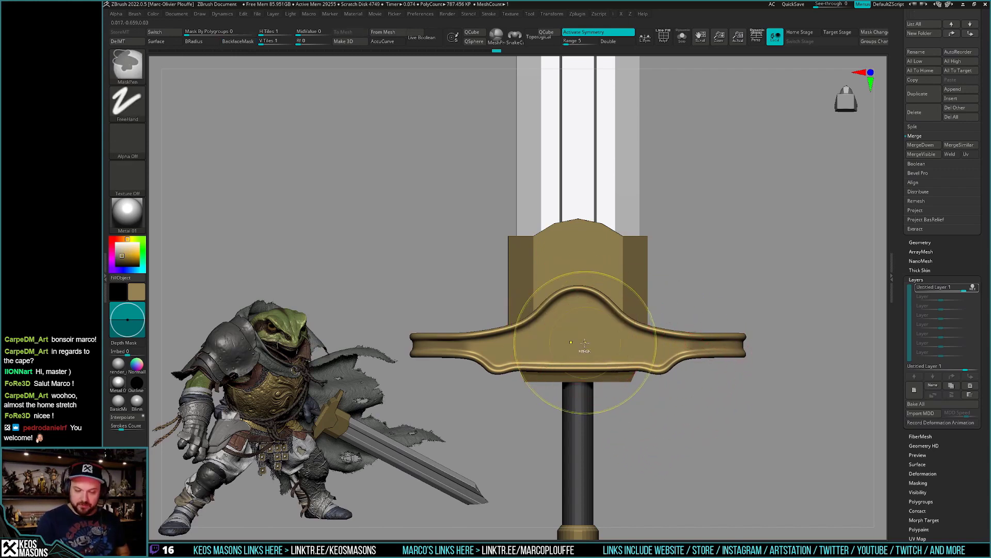
drag(581, 338, 579, 339)
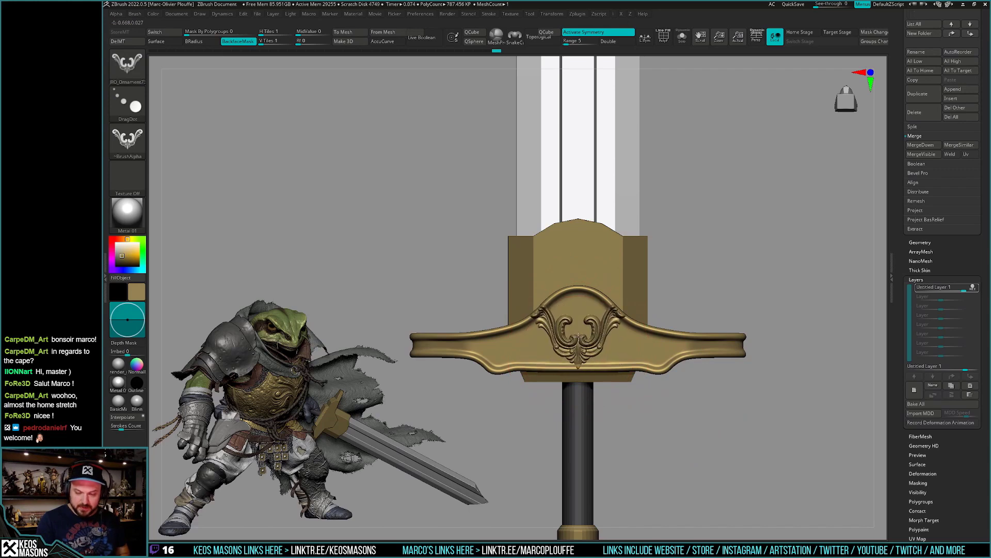
key(ctrl+z)
Shrink the ornament brush's Draw Size and test a smaller stamp at the centre.
key(space)
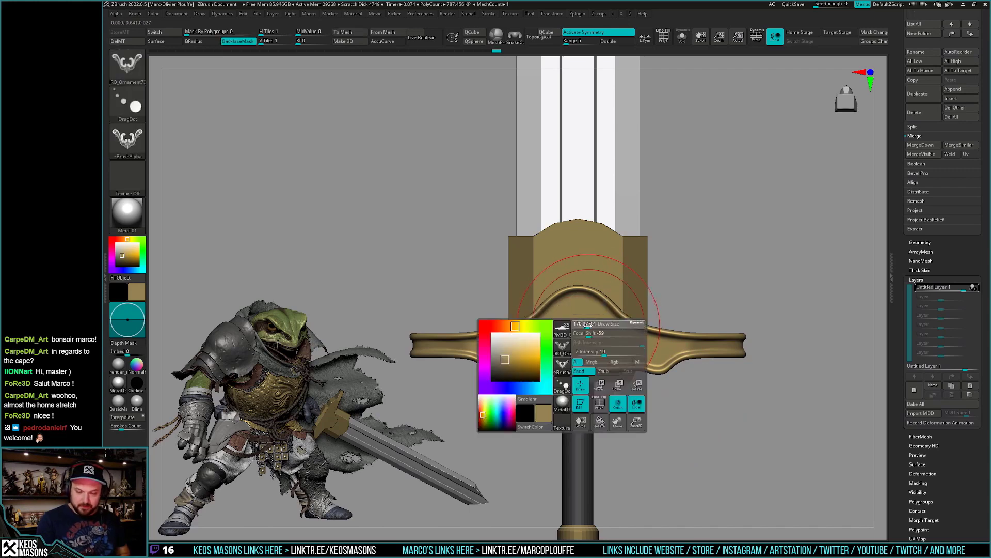
drag(585, 325, 574, 324)
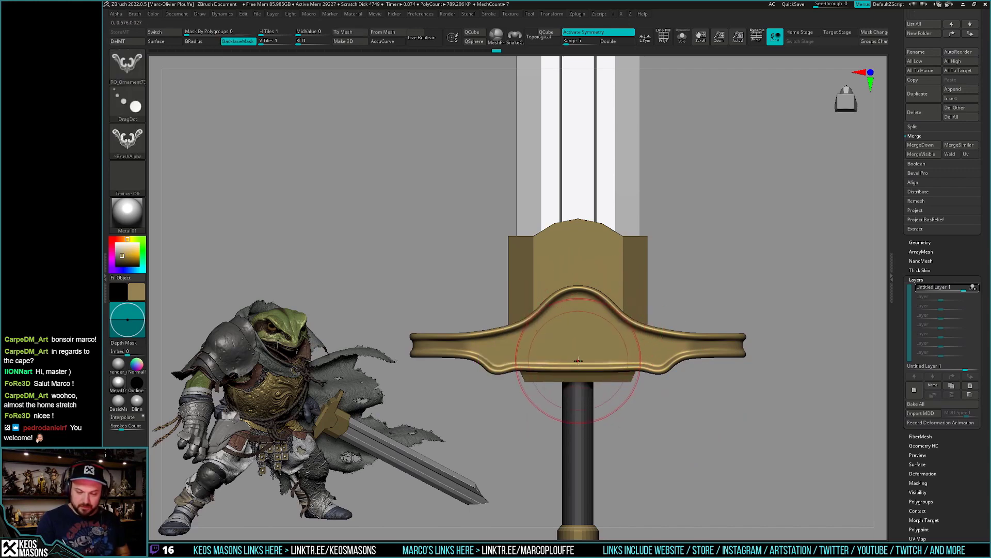
drag(579, 359, 579, 337)
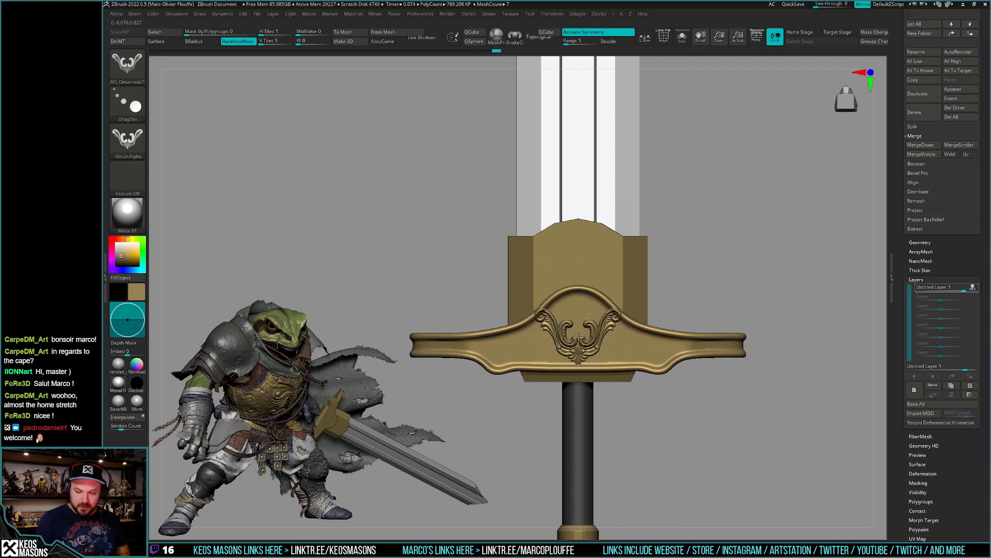
key(ctrl+z)
Stamp the smaller scrollwork ornament slightly higher, centred just beneath the blade.
key(space)
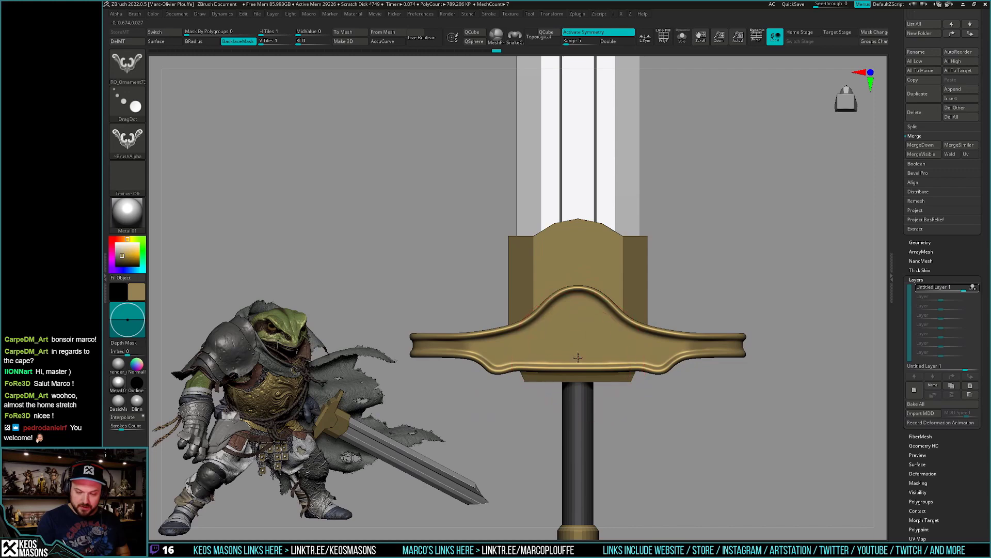
key(ctrl+z)
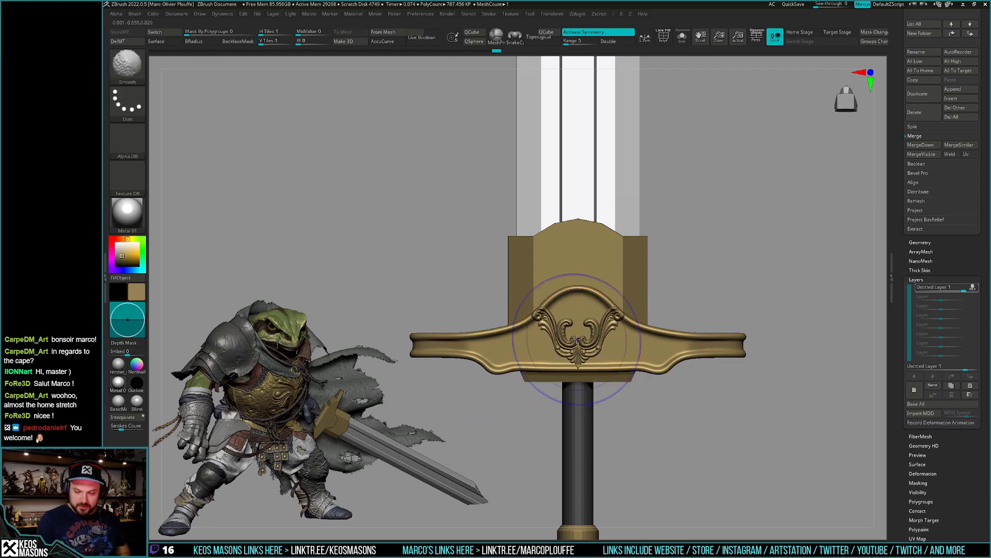
key(ctrl+z)
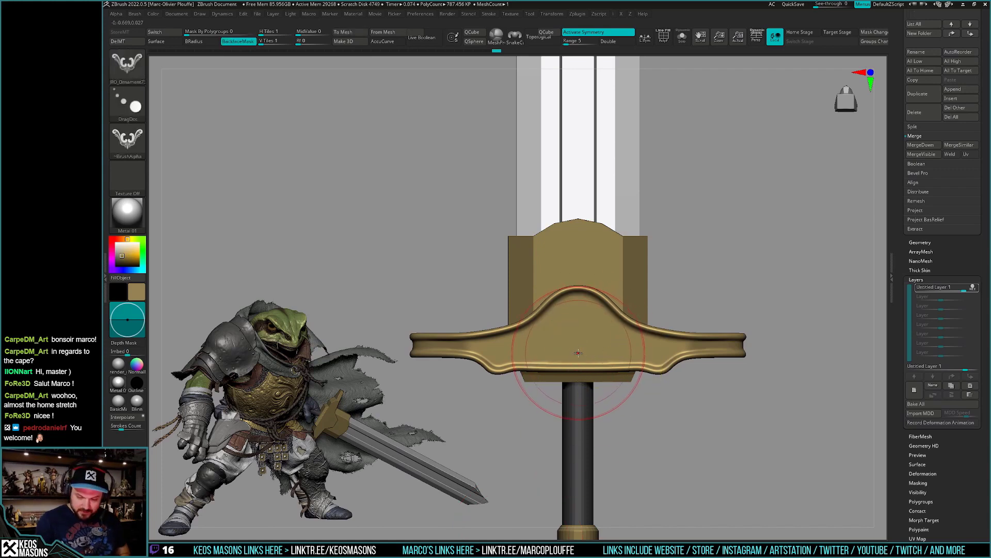
drag(579, 344, 578, 340)
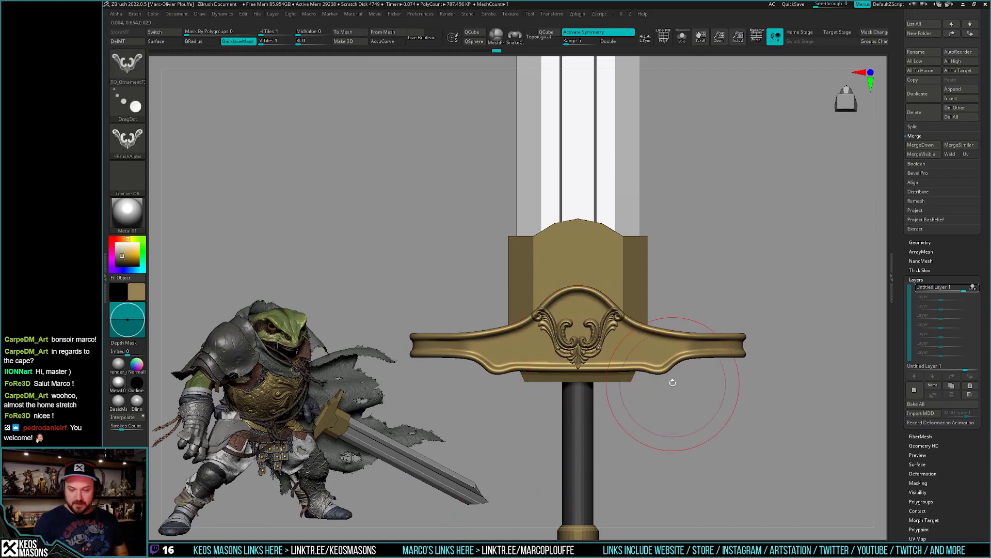
drag(664, 409, 637, 399)
Isolate the crossguard in Solo and inspect it from top, three-quarter and front views.
key(b)
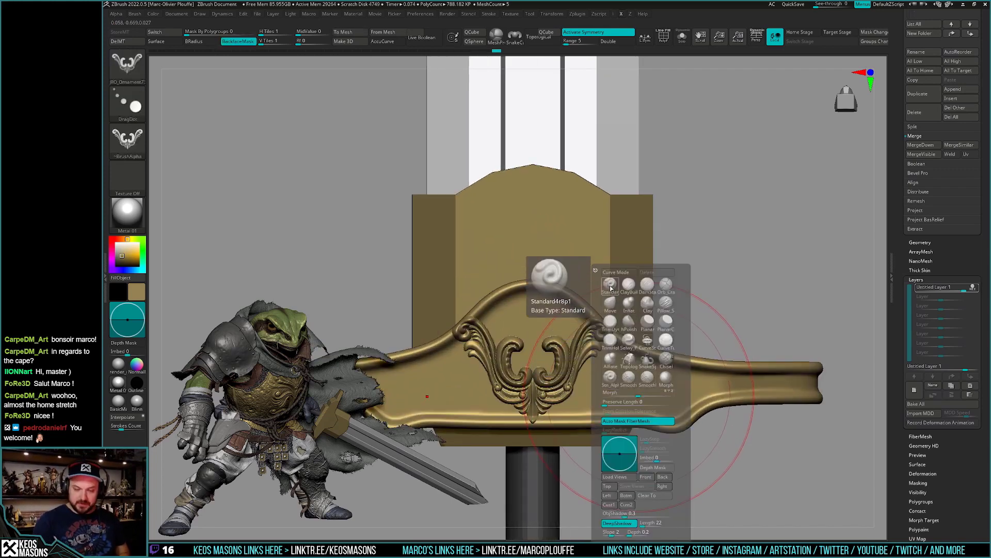
key(s)
key(t)
right_drag(621, 346, 517, 222)
key(space)
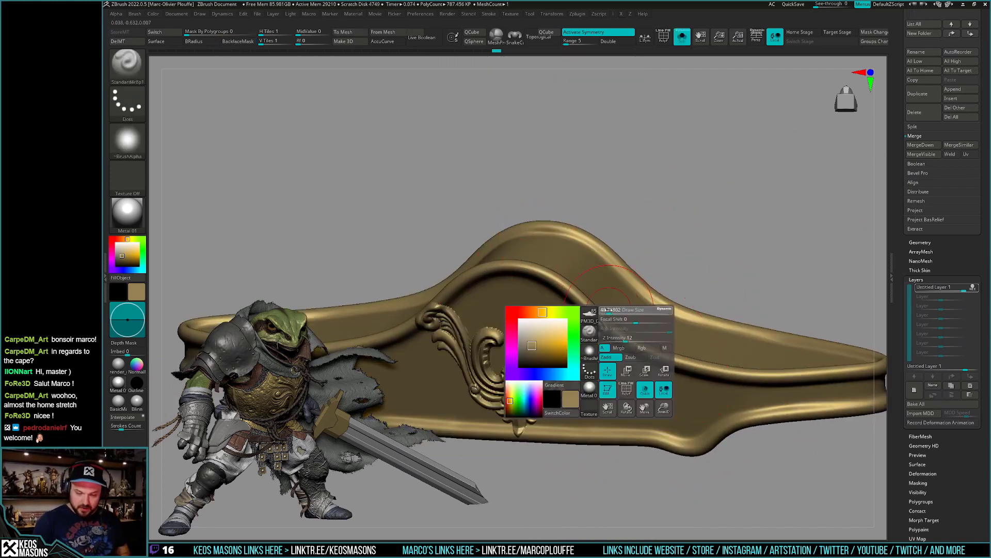
key(space)
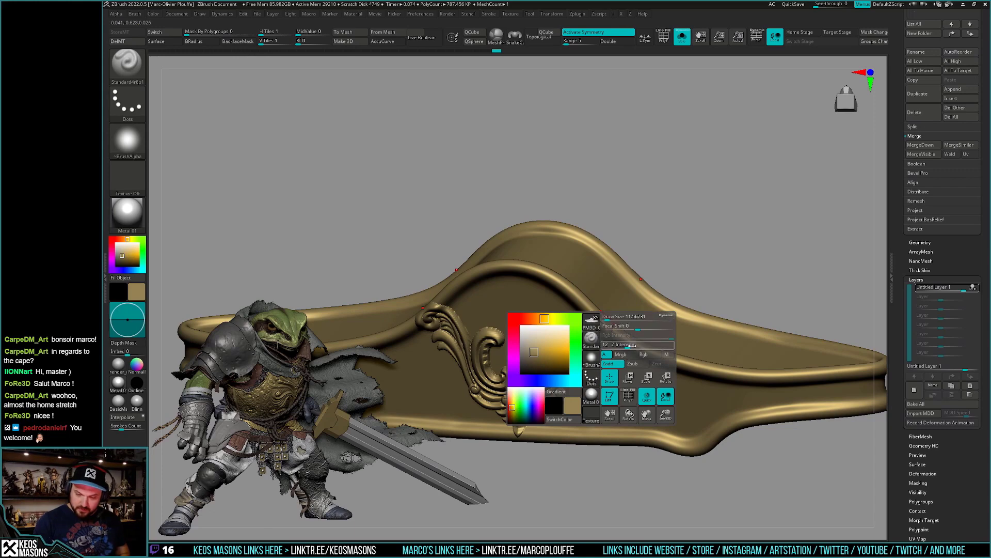
right_drag(629, 347, 604, 315)
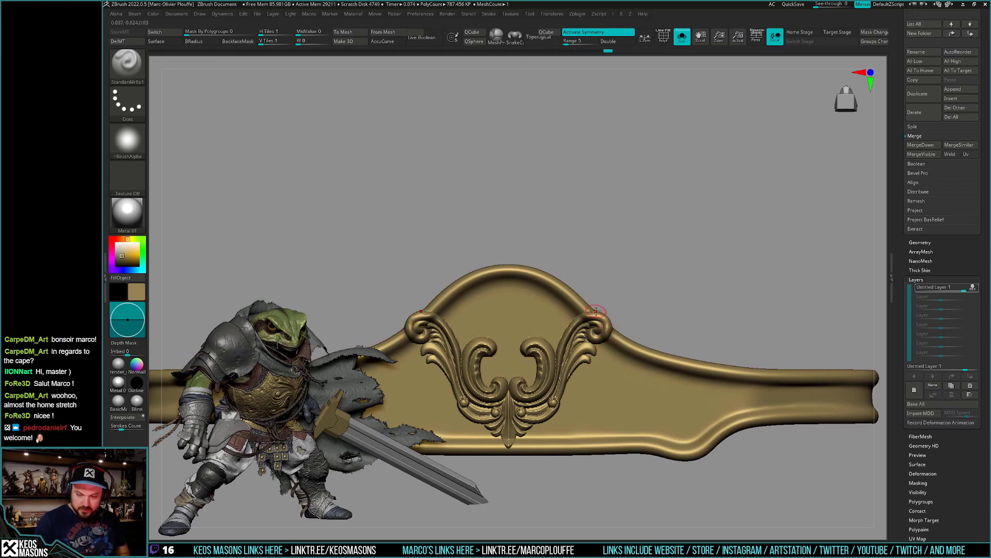
mouse_move(596, 311)
right_down()
mouse_move(610, 312)
mouse_move(611, 298)
mouse_move(619, 320)
mouse_move(611, 437)
mouse_move(590, 371)
right_up()
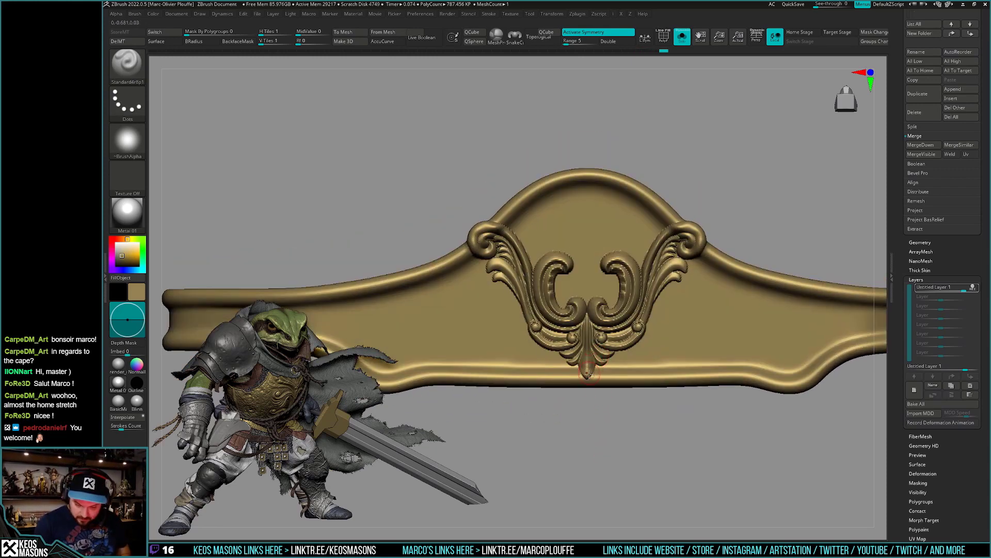
right_drag(589, 337, 589, 368)
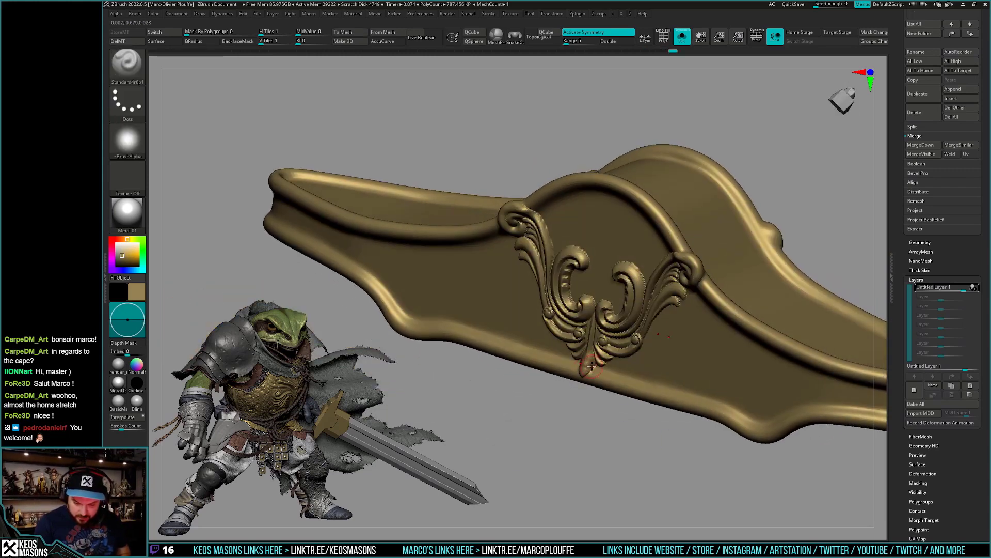
mouse_move(591, 366)
shift+right_down()
mouse_move(599, 368)
mouse_move(585, 379)
mouse_move(582, 351)
shift+right_up()
Polish the central scroll with hPolish from a level front view.
key(space)
click(595, 326)
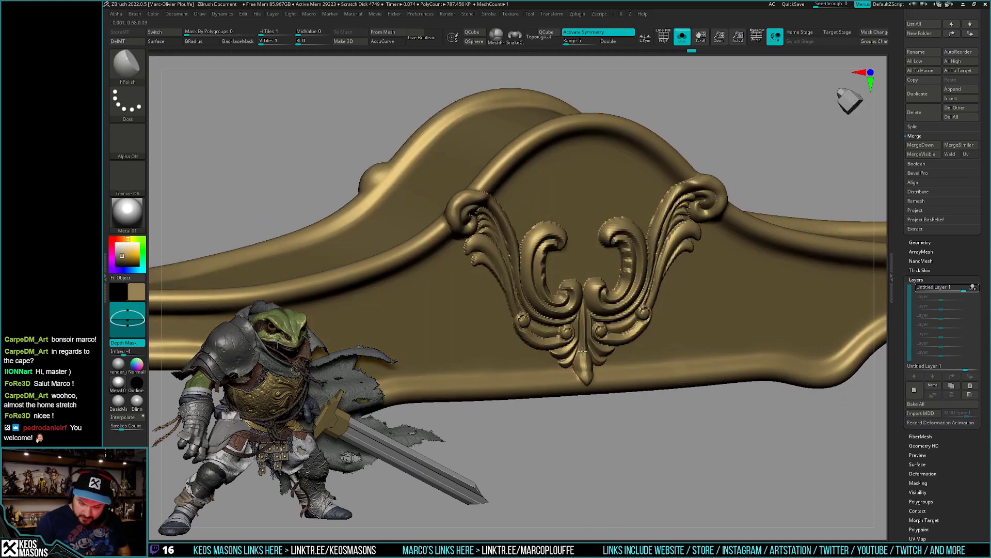
key(space)
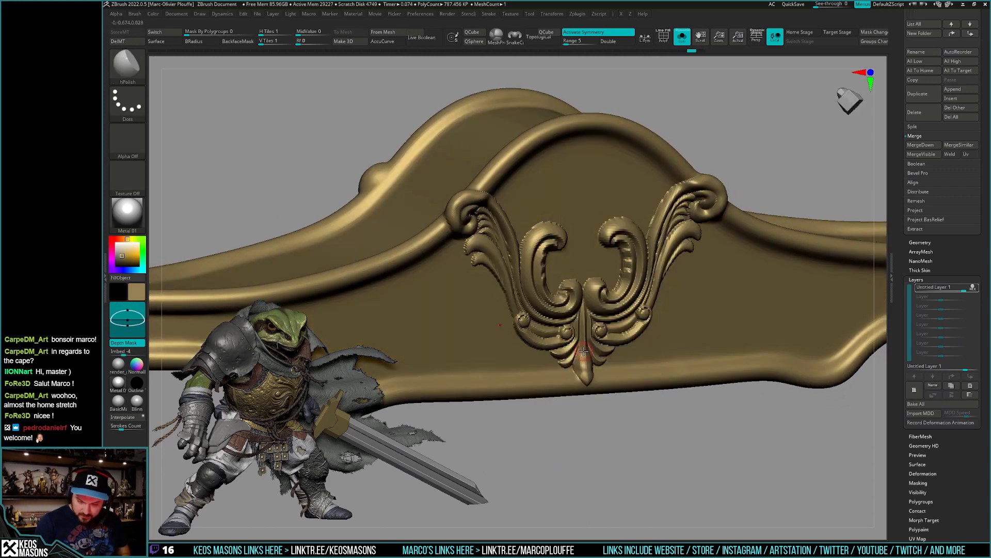
mouse_move(581, 355)
shift+right_down()
mouse_move(590, 366)
mouse_move(594, 356)
shift+right_up()
Cut crisp scroll grooves with DamStandard from front and side angles, then zoom out.
key(space)
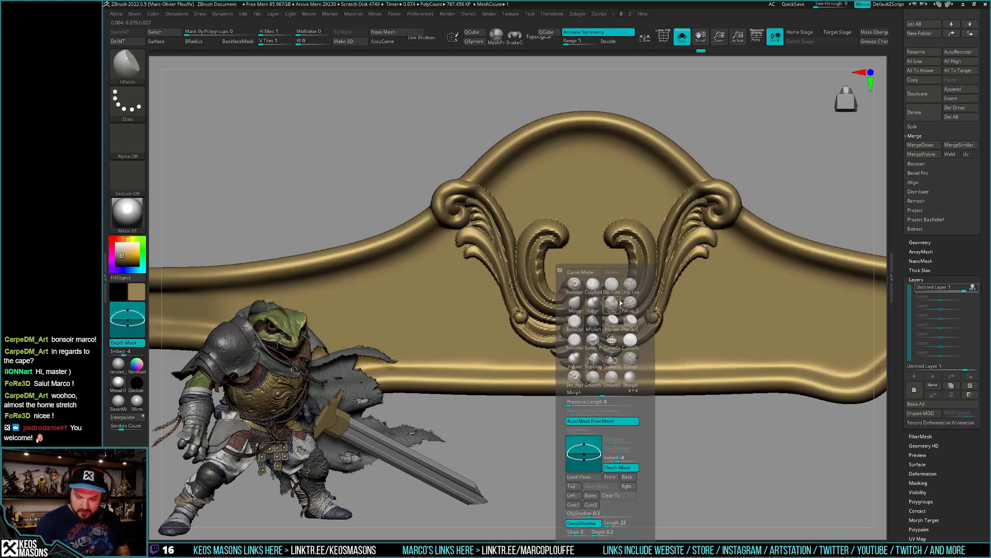
key(space)
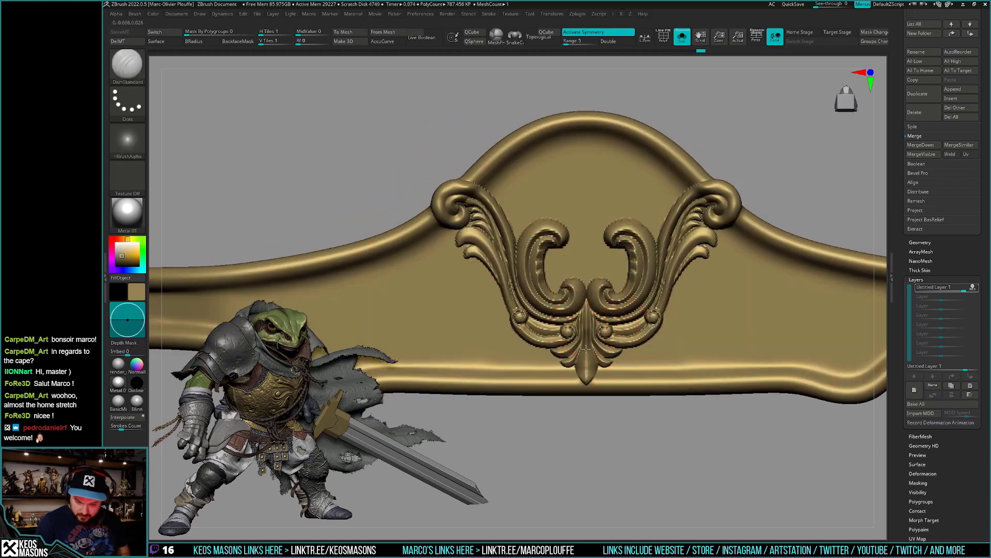
shift+right_drag(589, 369, 595, 332)
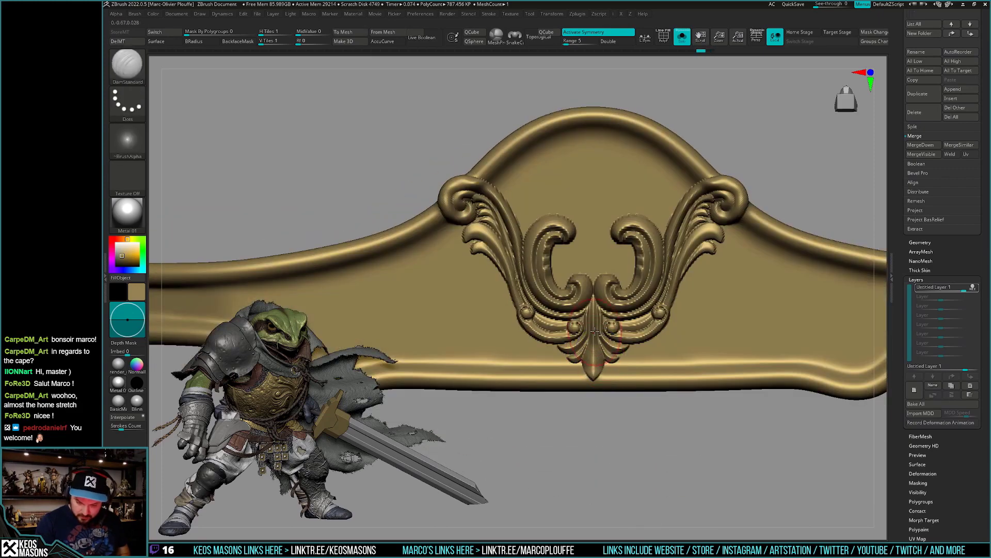
right_drag(595, 373, 600, 353)
key(space)
key(space)
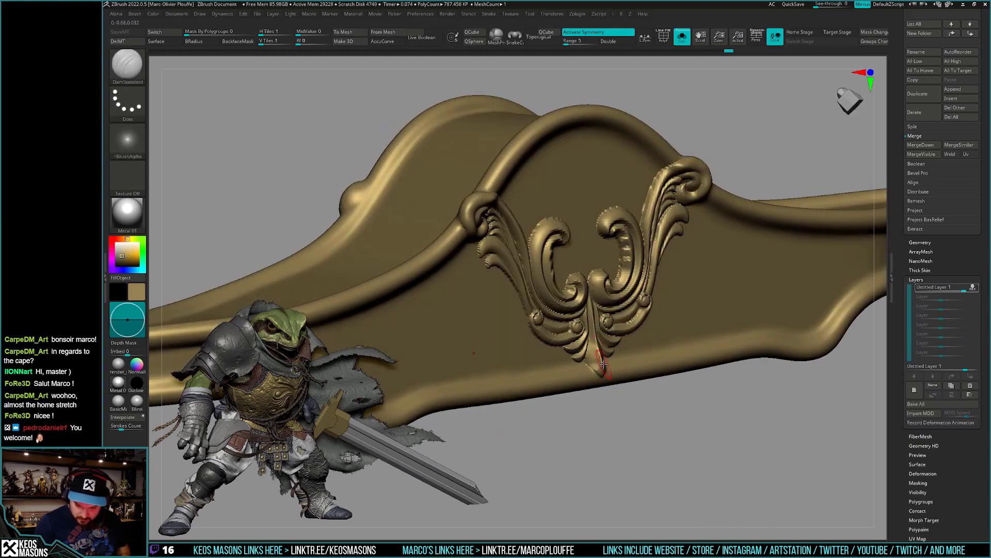
shift+right_drag(603, 365, 598, 342)
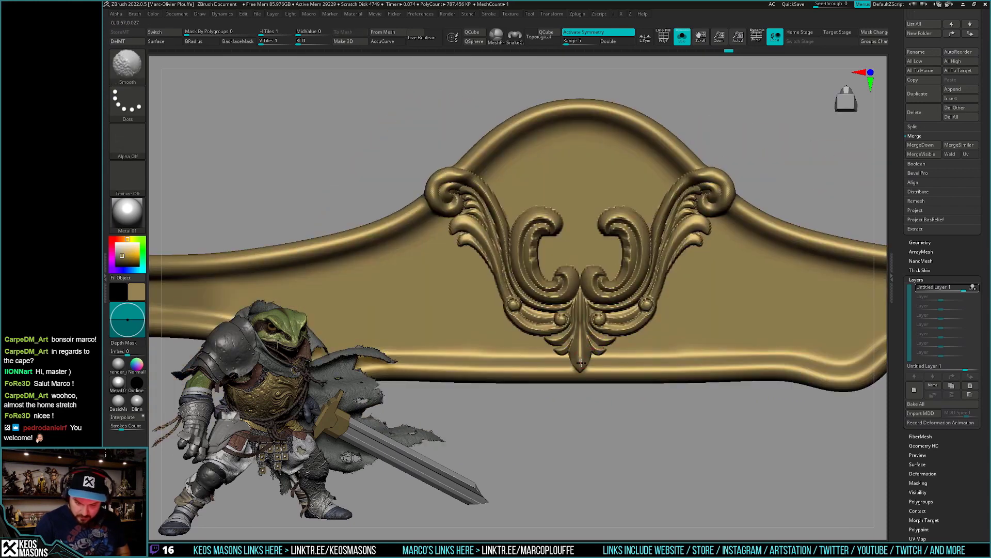
mouse_move(581, 363)
alt+right_down()
mouse_move(663, 284)
mouse_move(649, 437)
mouse_move(654, 365)
mouse_move(643, 413)
alt+right_up()
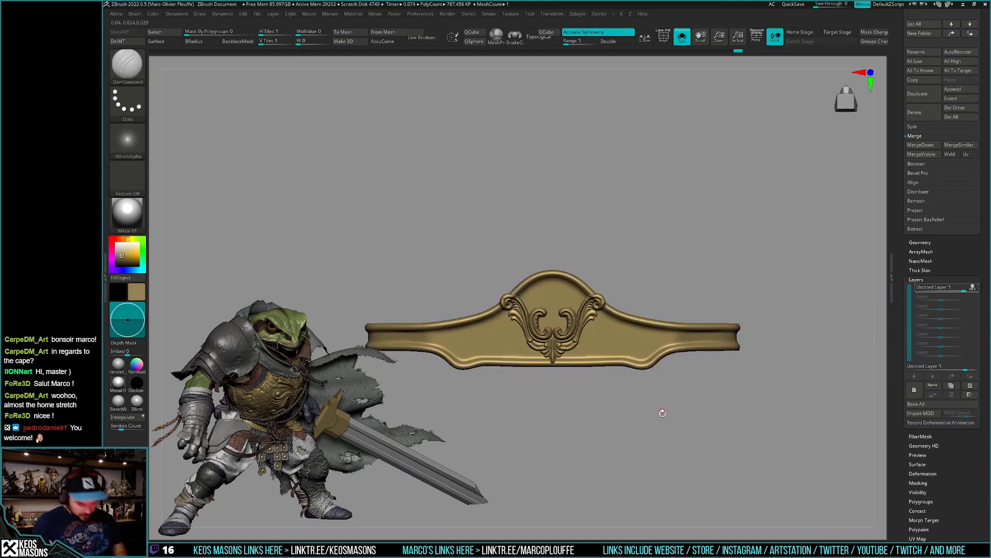
Choose a JRO ornament stamping brush from the Brush library.
key(space)
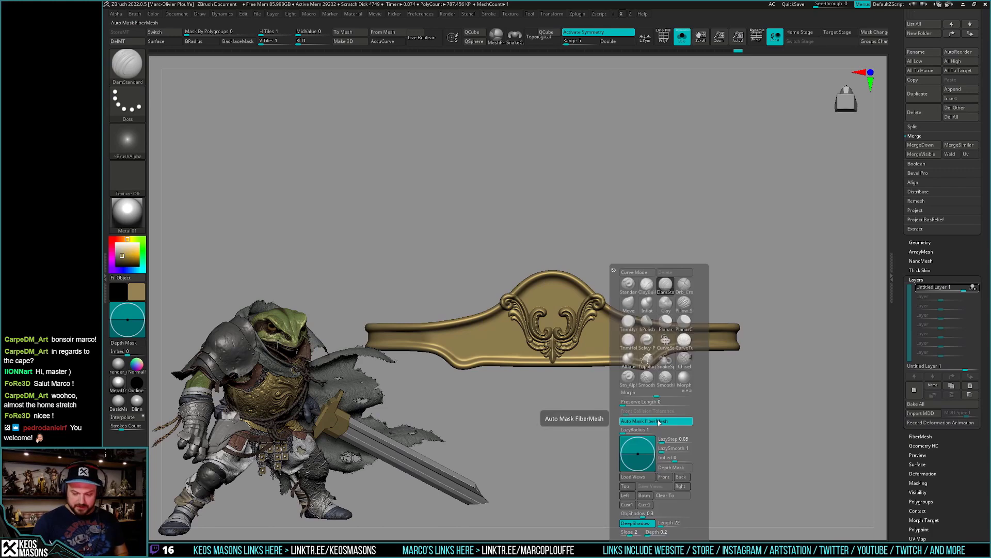
key(b)
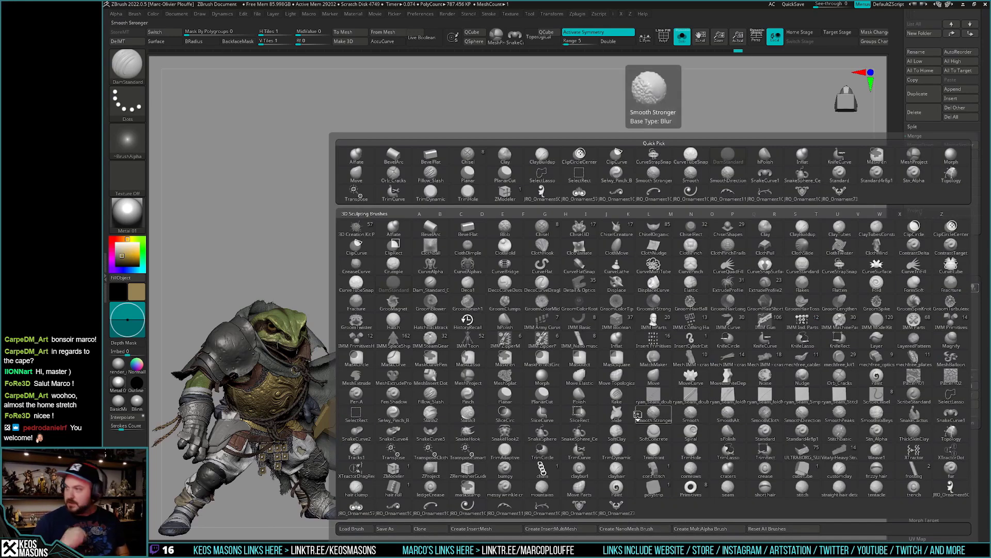
click(572, 489)
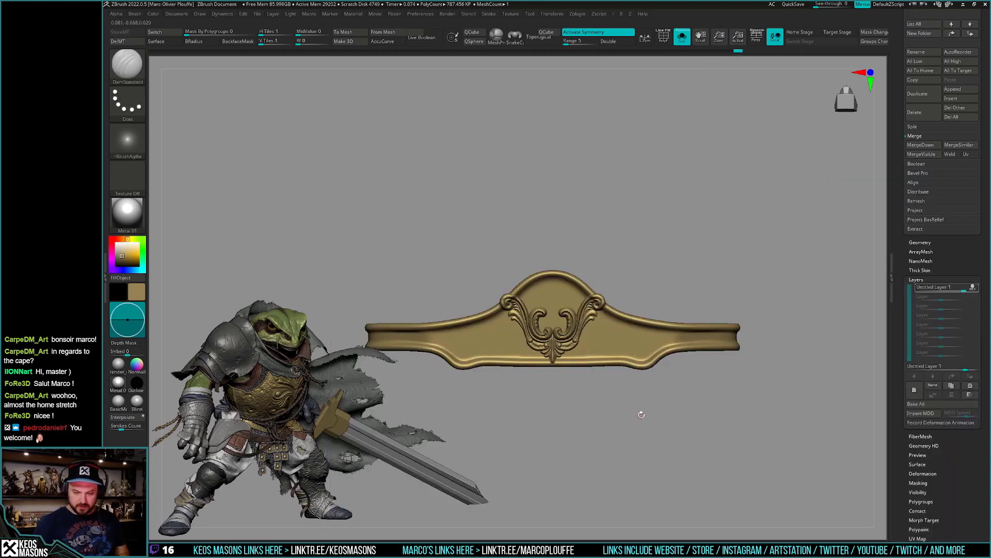
key(b)
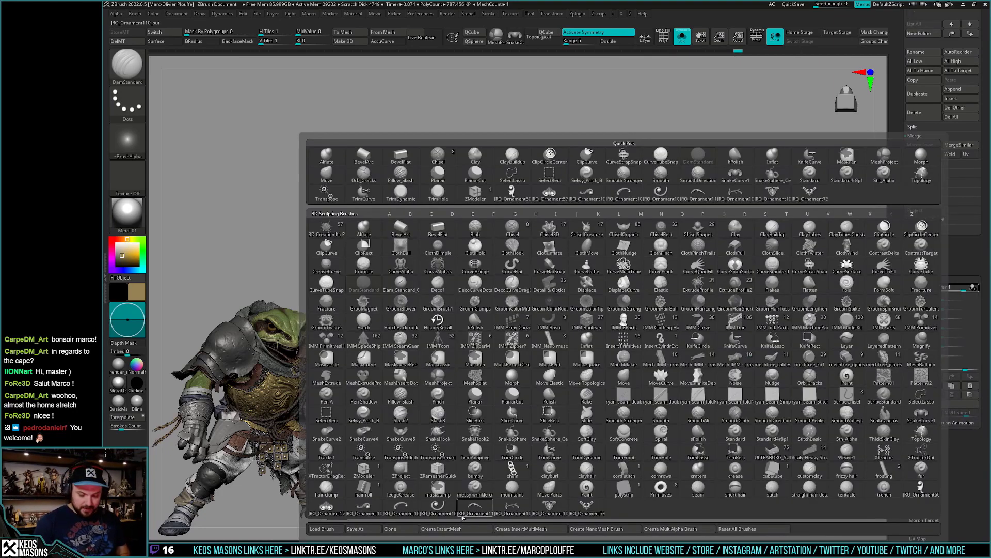
click(549, 507)
scroll(553, 310, up, 2)
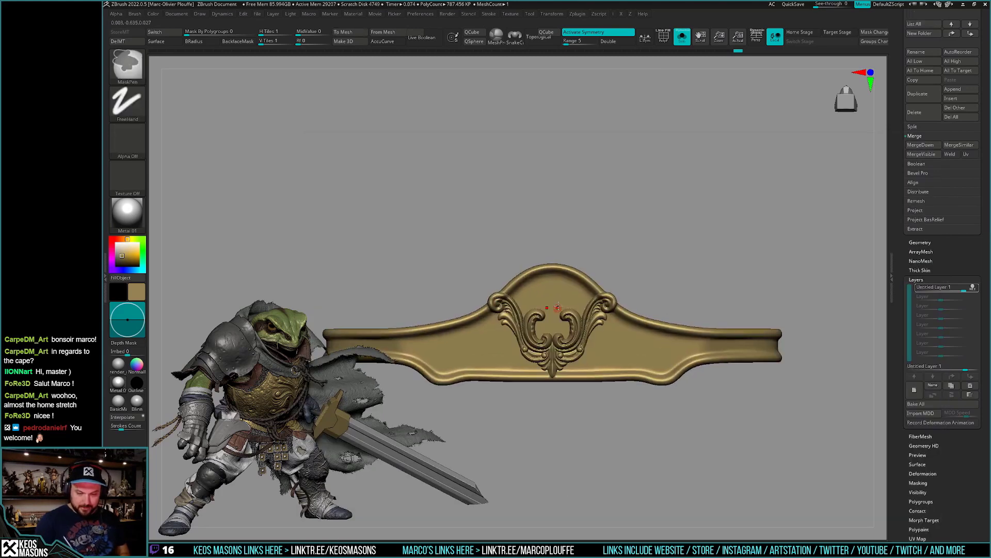
key(space)
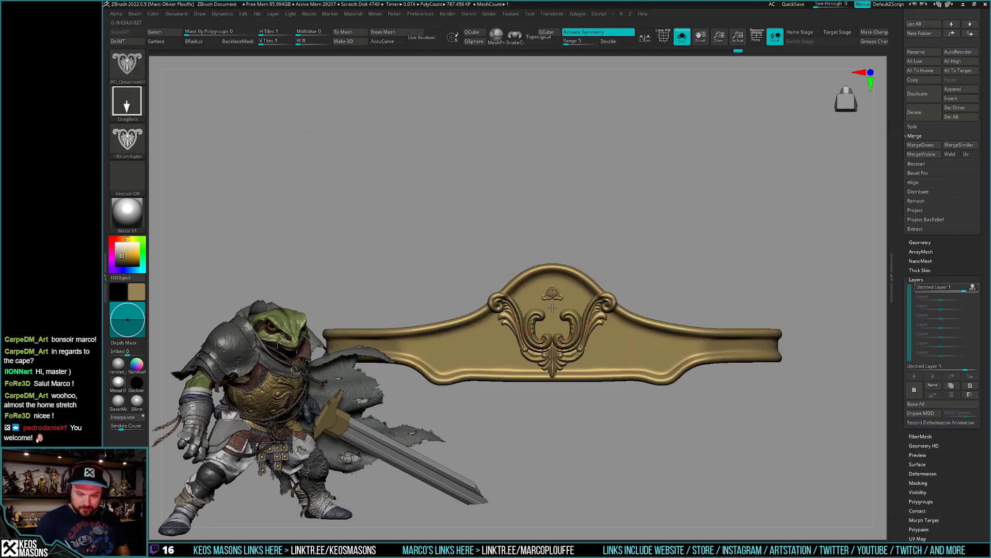
Try stamping a palmette above the C-scrolls, undoing the misplaced attempts.
drag(552, 307, 555, 313)
key(ctrl+z)
key(ctrl+z)
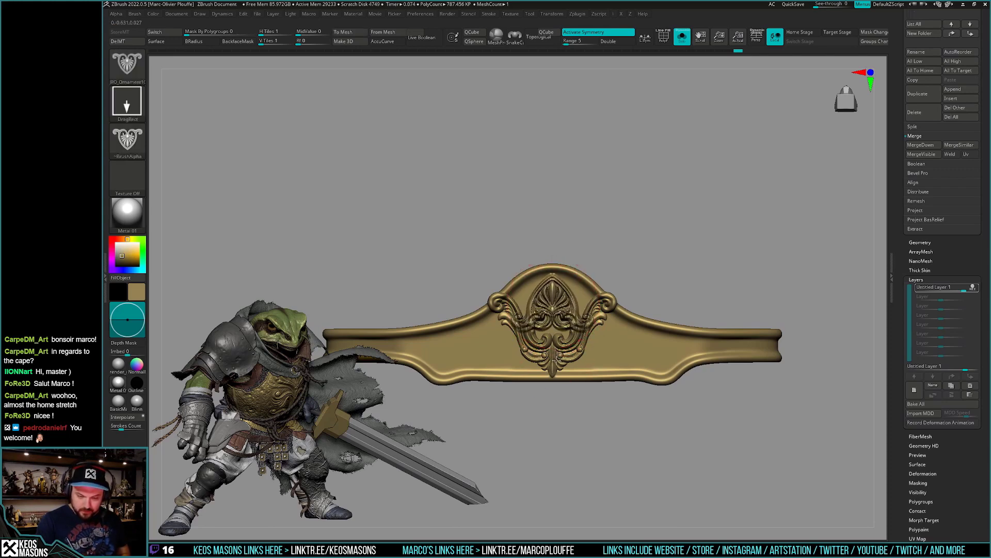
key(ctrl+z)
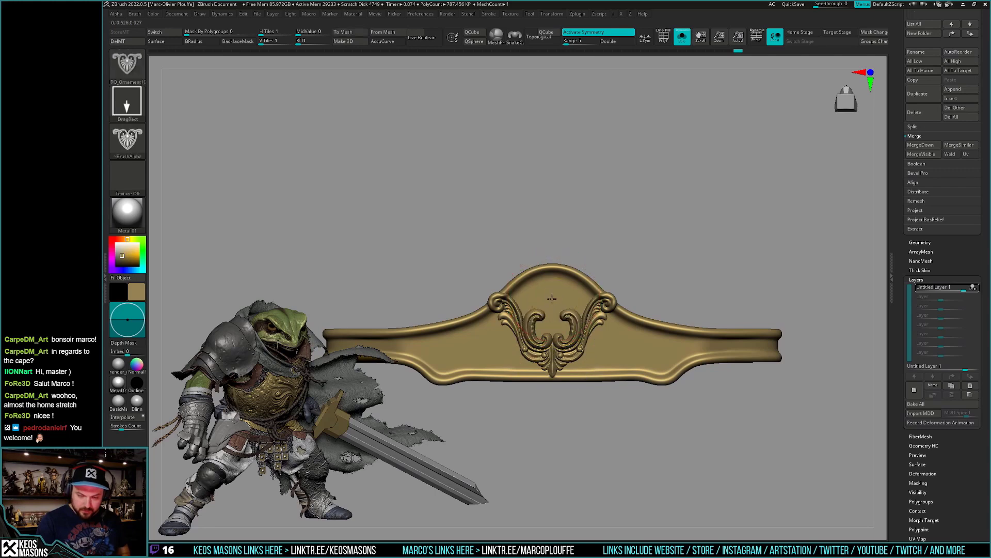
drag(552, 298, 556, 344)
key(ctrl+z)
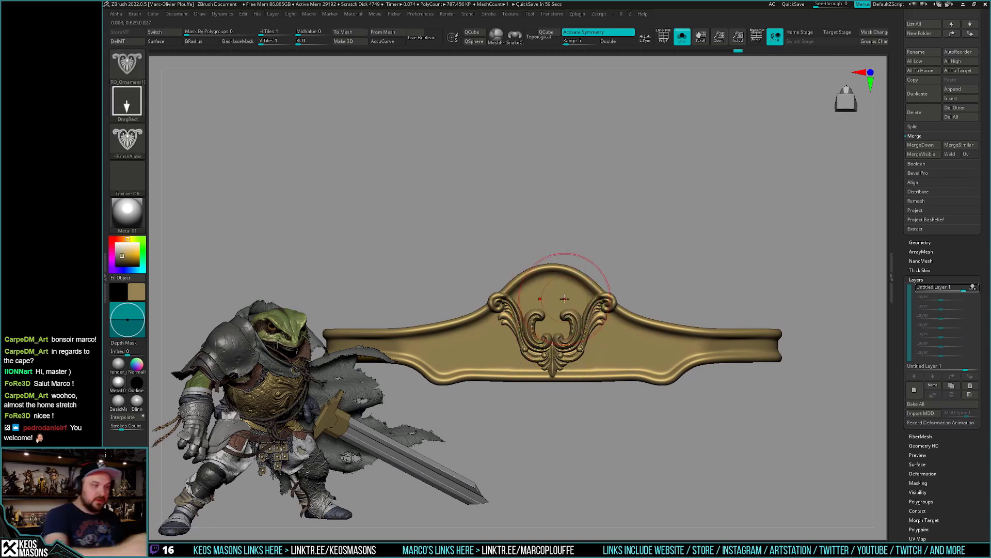
On a new sculpt layer, stamp the palmette crest above the scroll with DragDot stroke.
key(ctrl+shift+n)
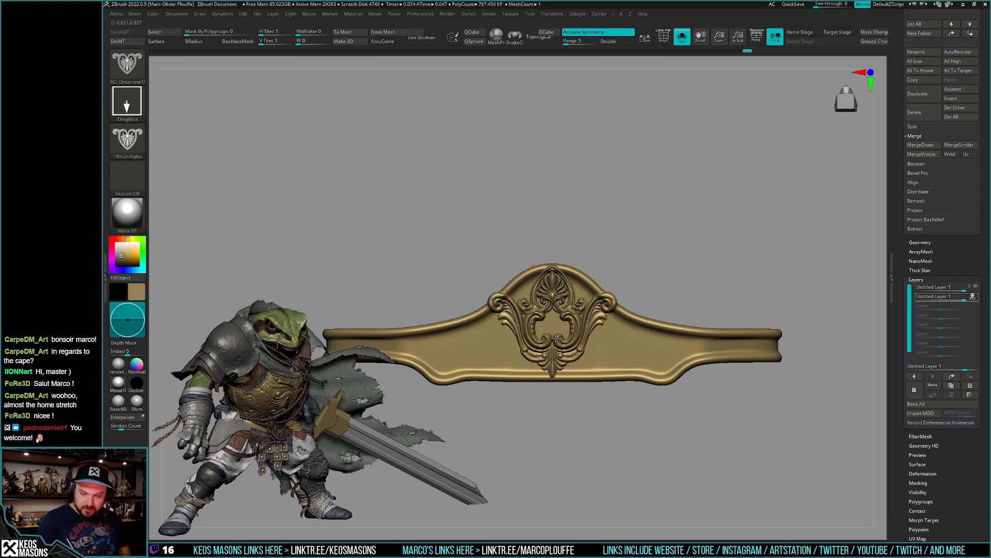
drag(555, 337, 553, 297)
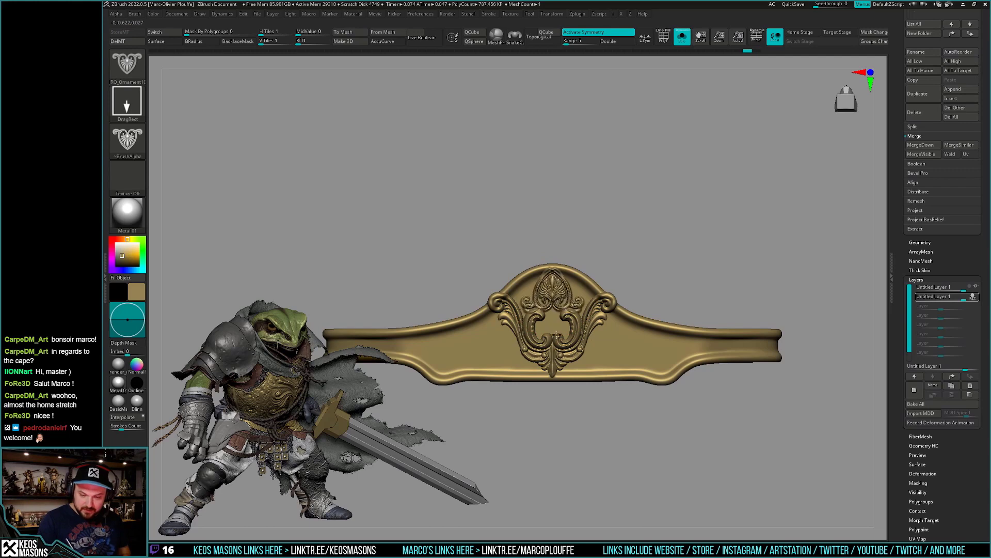
key(ctrl+z)
key(ctrl+z)
key(alt+s)
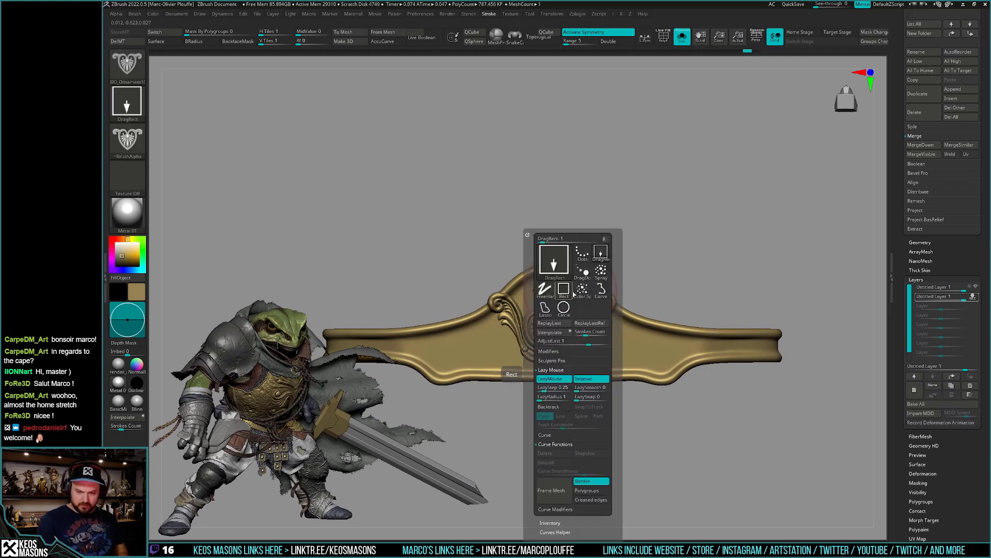
click(583, 269)
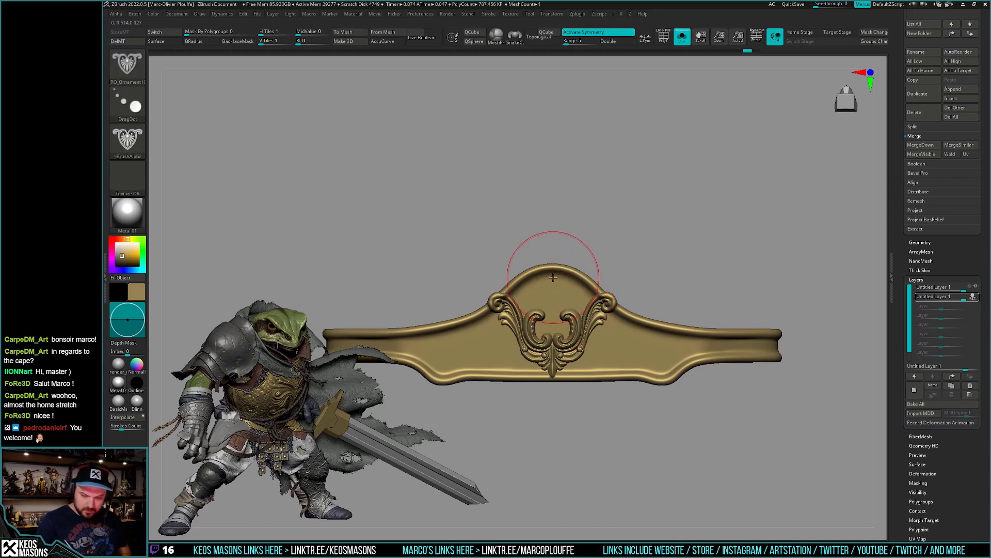
drag(553, 278, 554, 292)
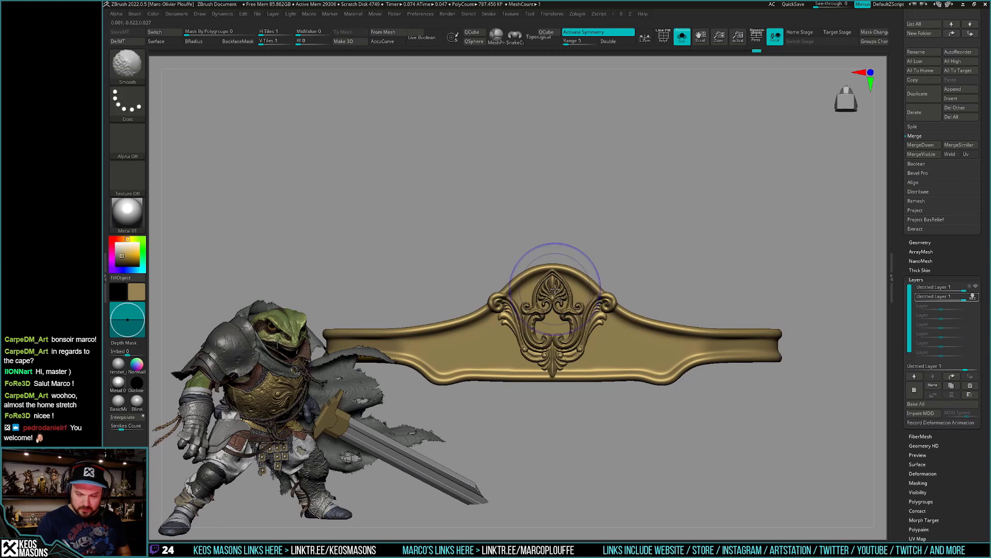
Reshape the ornament's right side with Morph, then turn off Solo to show the sword.
key(space)
click(664, 375)
key(space)
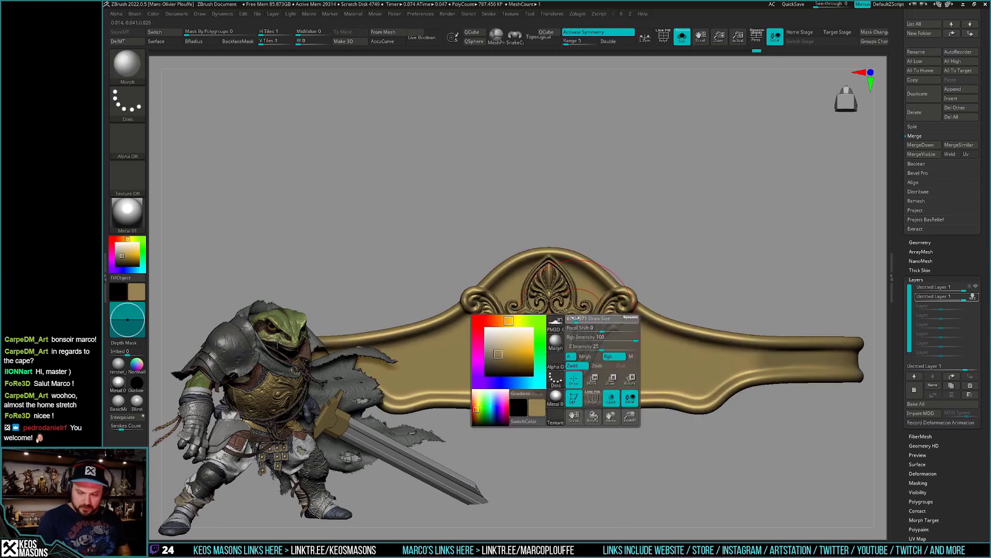
drag(570, 323, 570, 329)
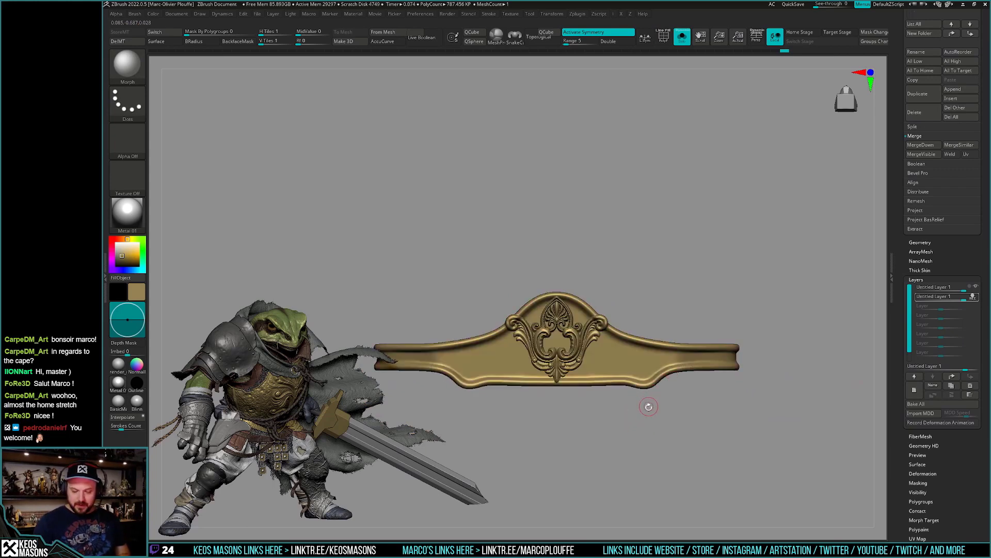
key(ctrl+shift+s)
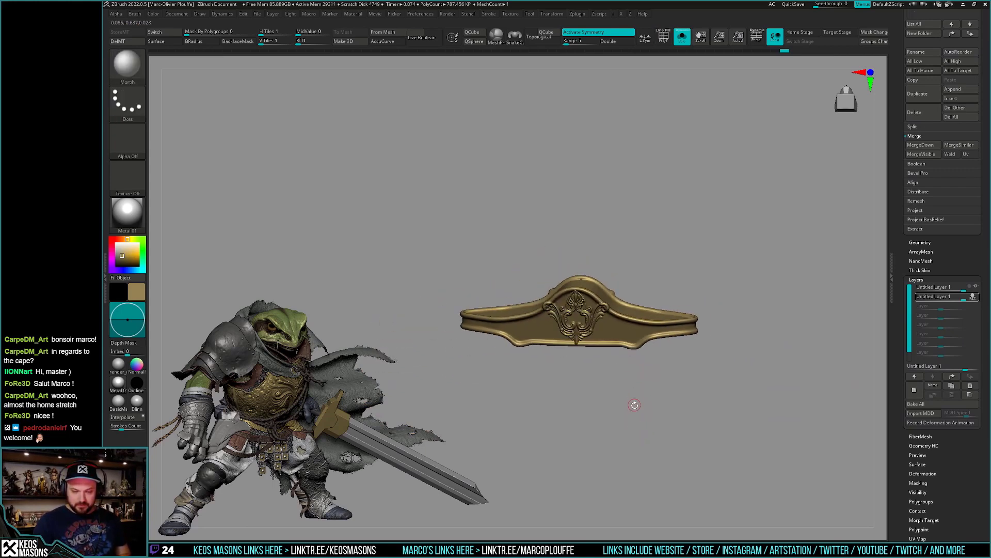
mouse_move(632, 395)
mouse_down()
mouse_move(613, 390)
mouse_move(619, 362)
mouse_move(608, 388)
mouse_up()
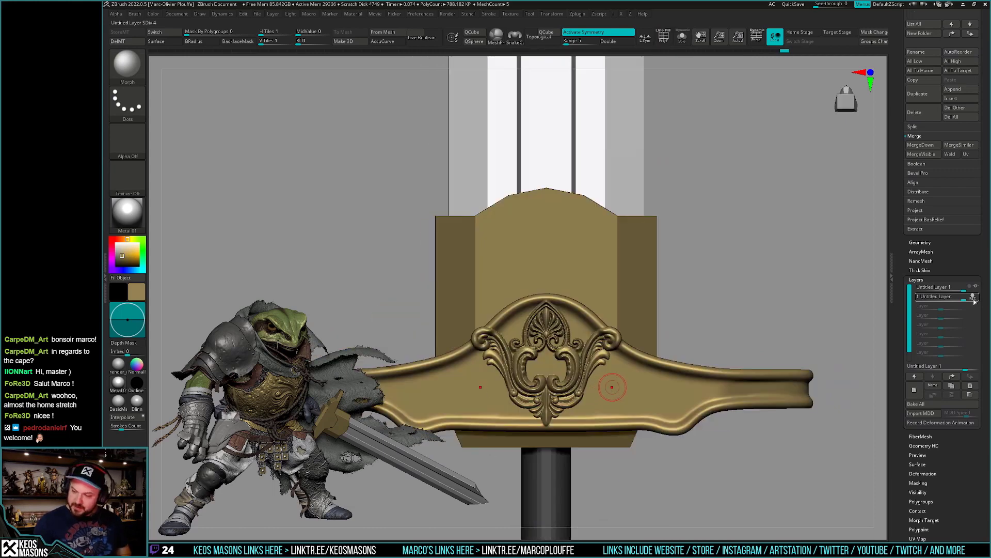
Tune sculpt layer strengths in Tool > Layers, lowering the top layer to about 0.73.
mouse_move(964, 299)
mouse_down()
mouse_move(955, 300)
mouse_move(959, 291)
mouse_up()
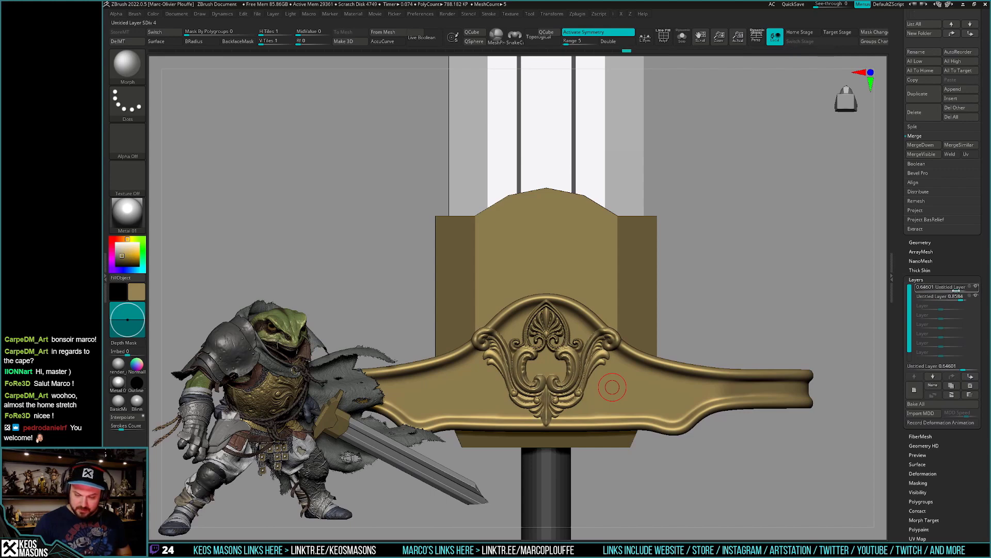
drag(958, 296, 956, 297)
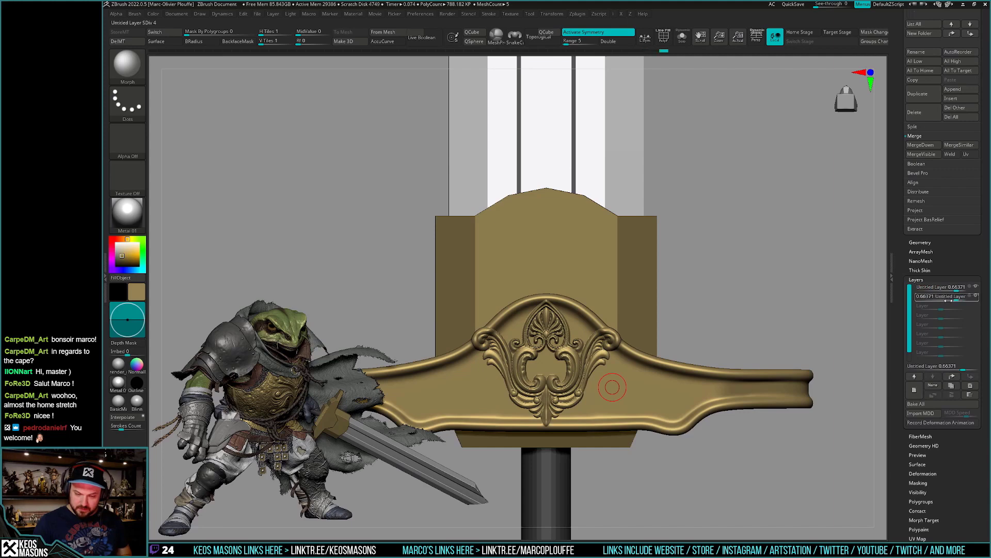
mouse_move(613, 388)
mouse_down()
mouse_move(651, 430)
mouse_move(665, 404)
mouse_up()
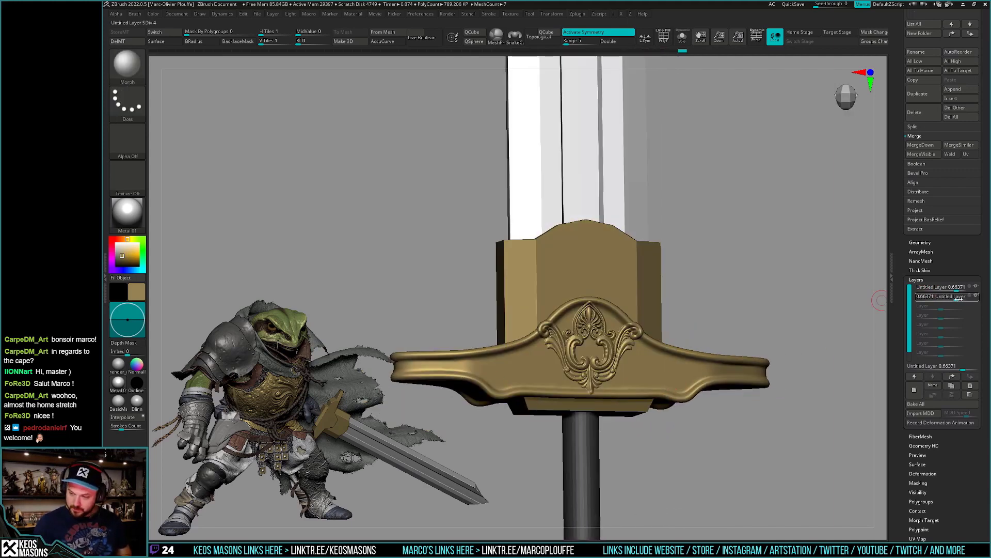
drag(960, 297, 962, 297)
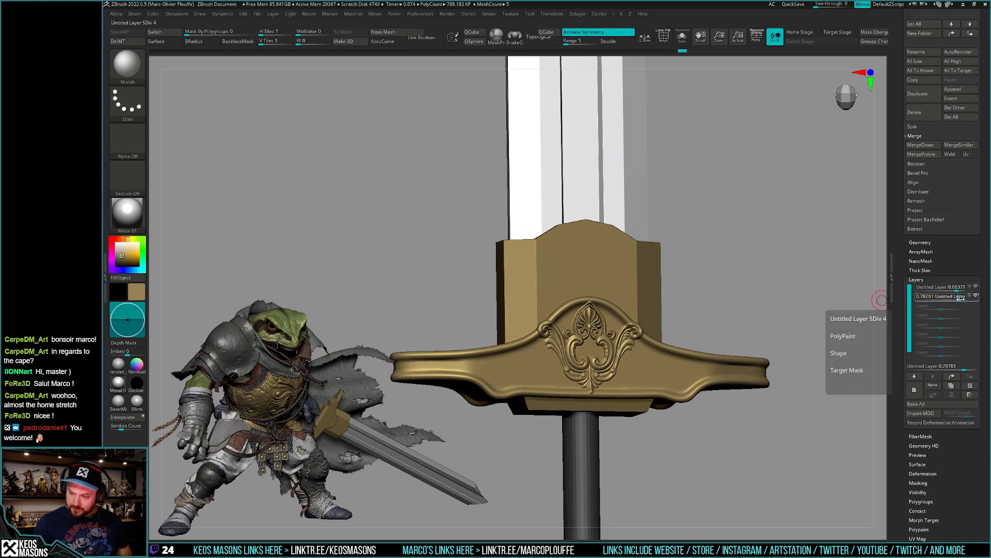
click(959, 288)
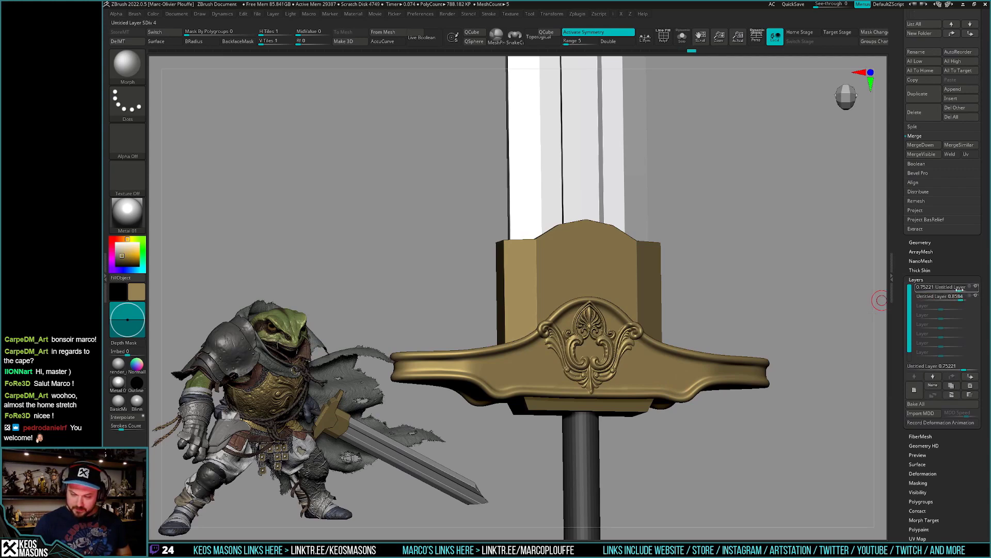
drag(957, 289, 950, 299)
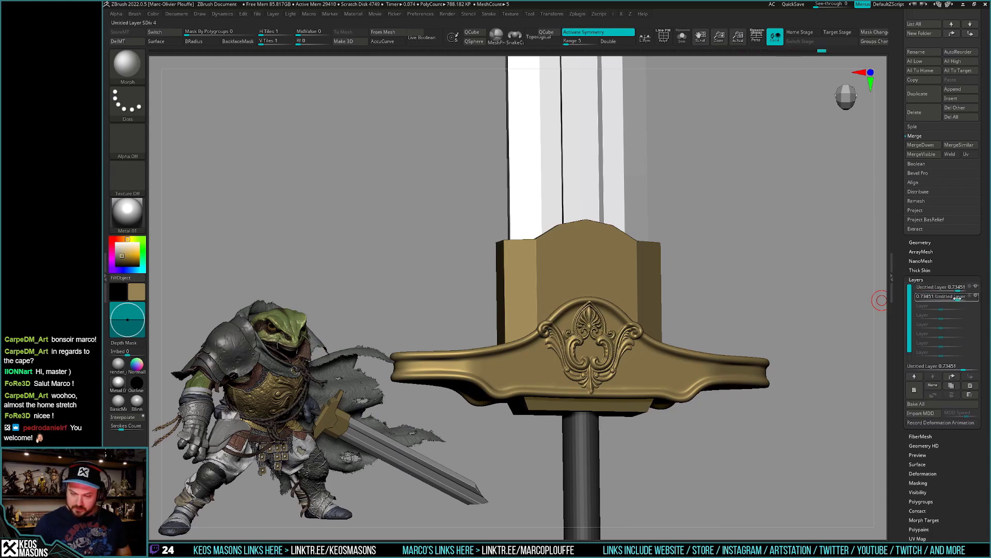
mouse_move(846, 351)
mouse_down()
mouse_move(689, 382)
mouse_move(678, 422)
mouse_up()
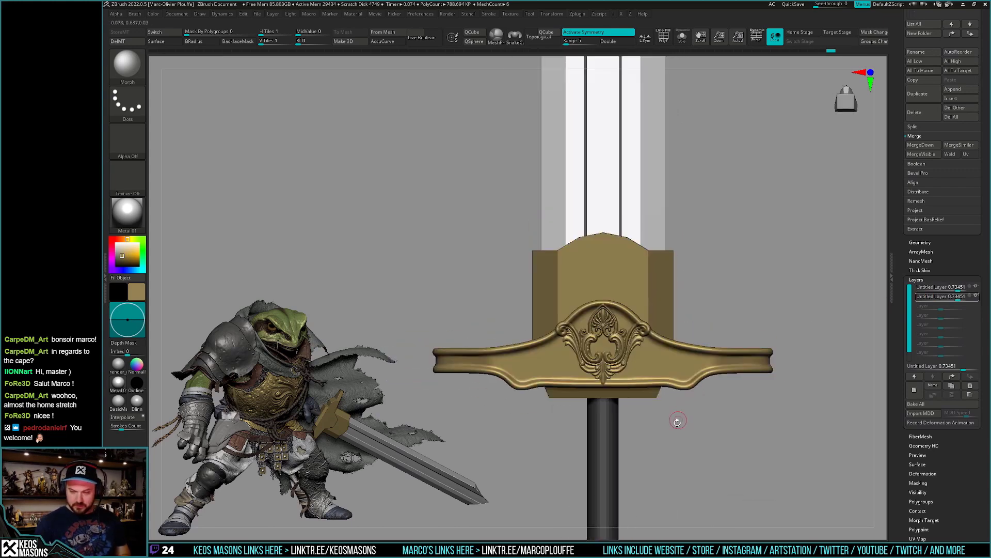
Add a new sculpt layer and try inserting mirrored scrolls with a JRO ornament brush.
click(914, 389)
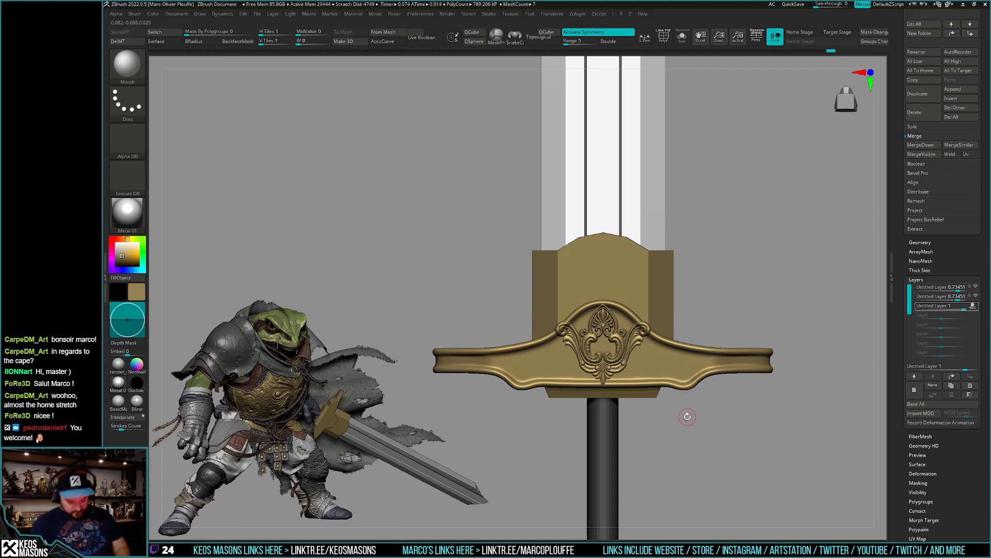
key(b)
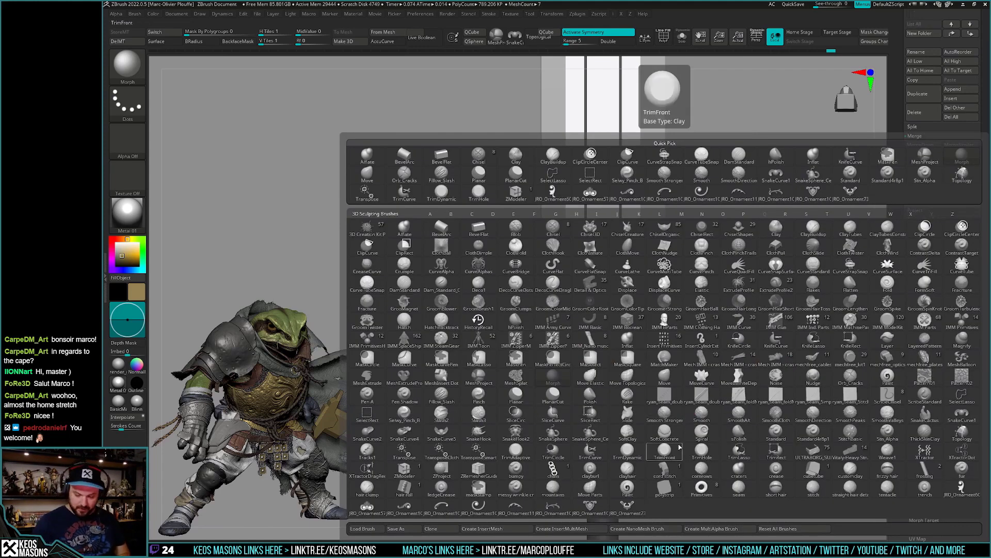
click(494, 511)
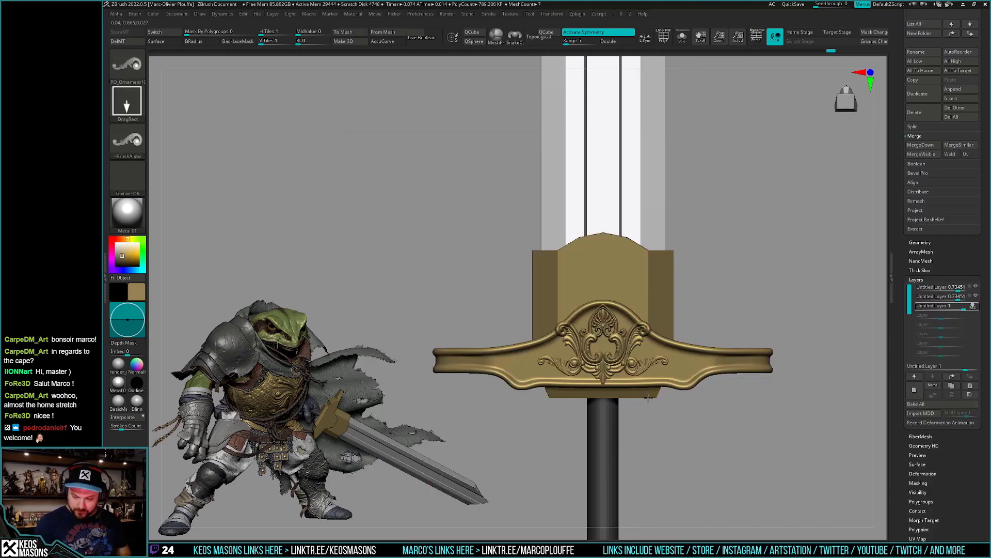
drag(648, 397, 641, 406)
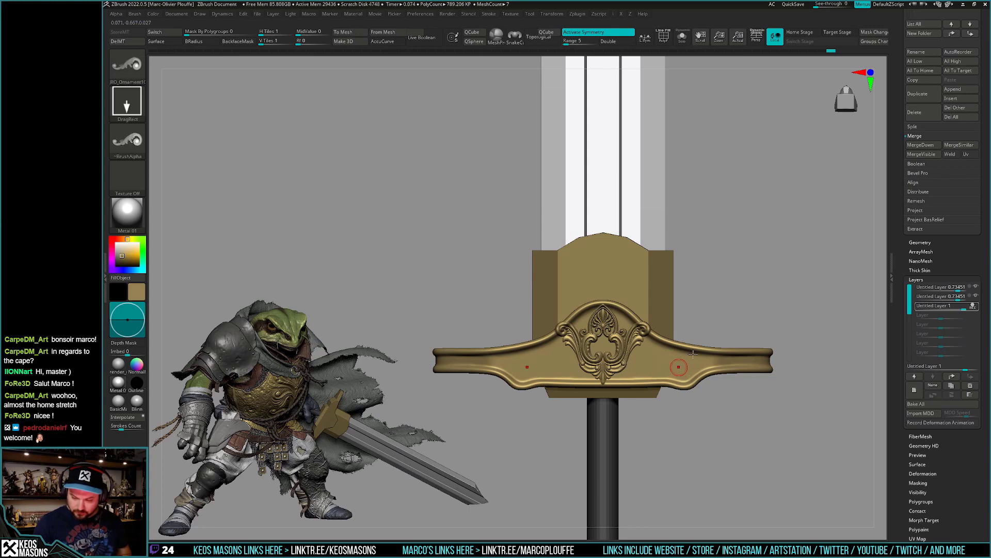
drag(692, 354, 679, 328)
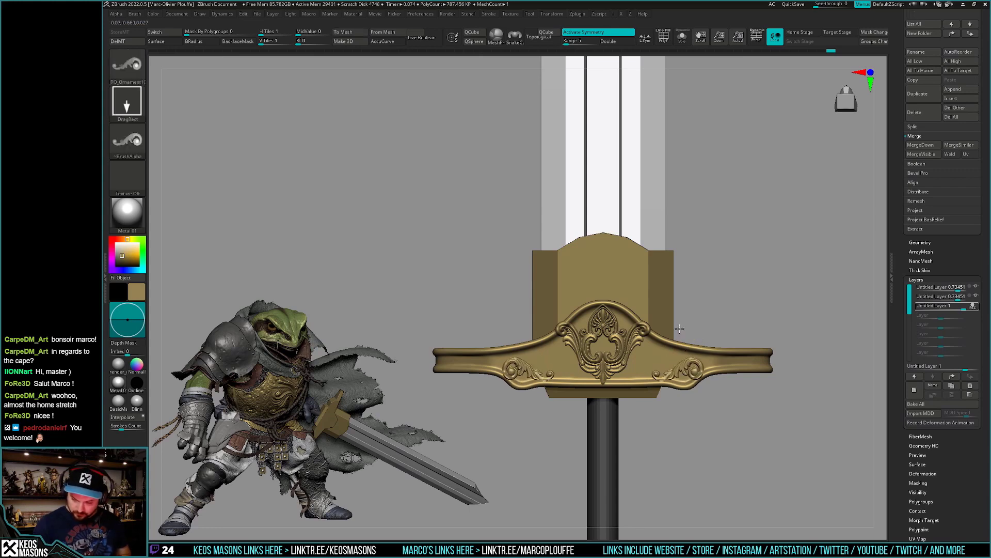
key(ctrl+z)
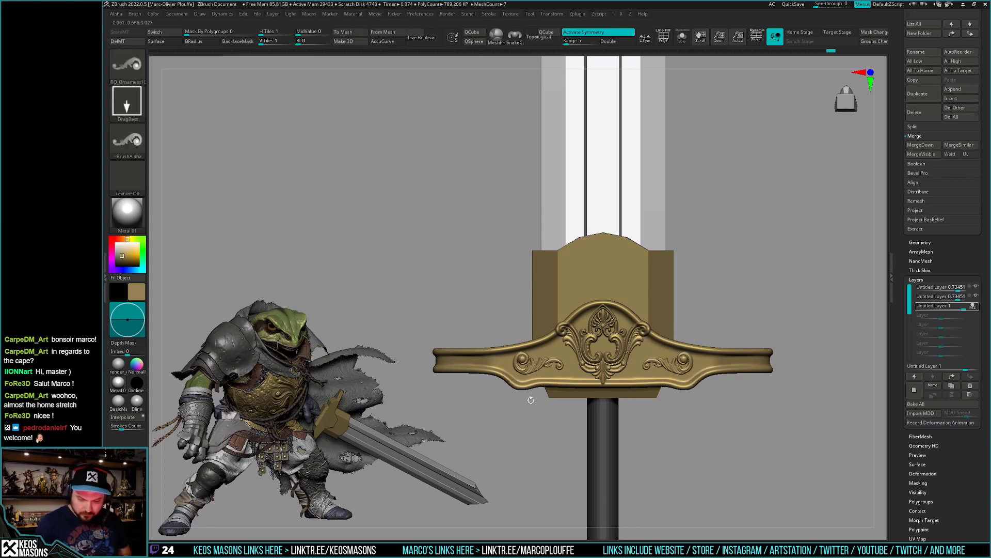
key(ctrl+z)
Reinsert larger mirrored scrolls on both crossguard arms, undoing misplaced attempts.
drag(539, 400, 538, 416)
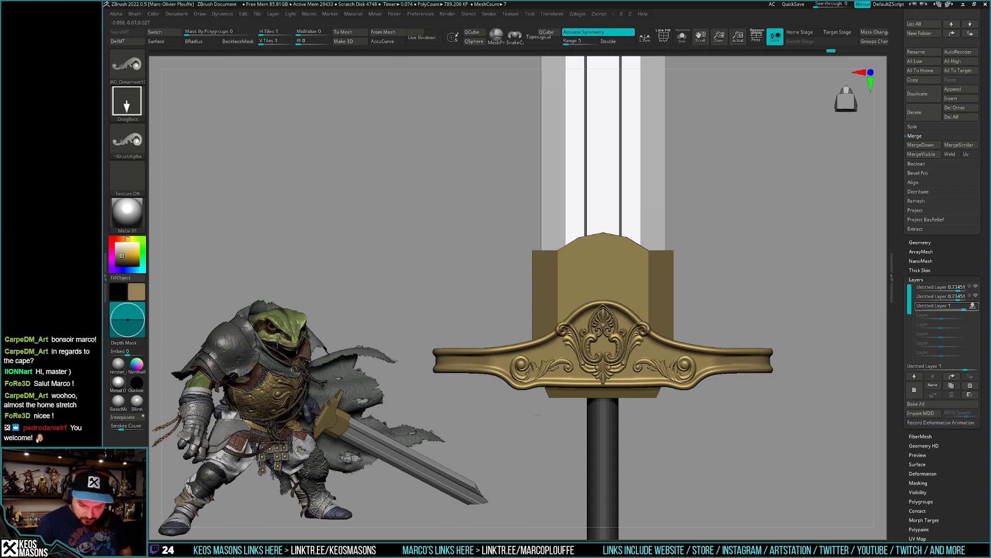
key(ctrl+z)
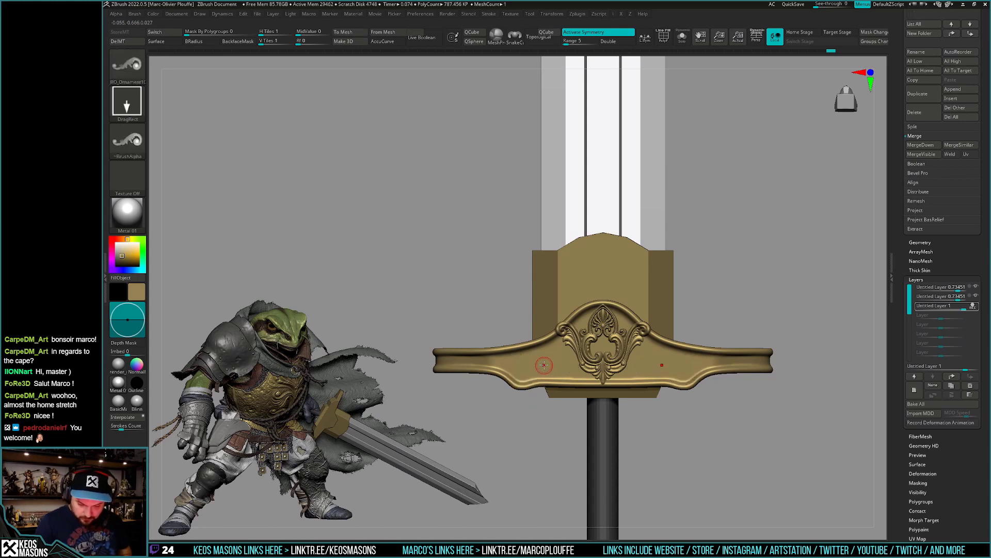
key(ctrl+z)
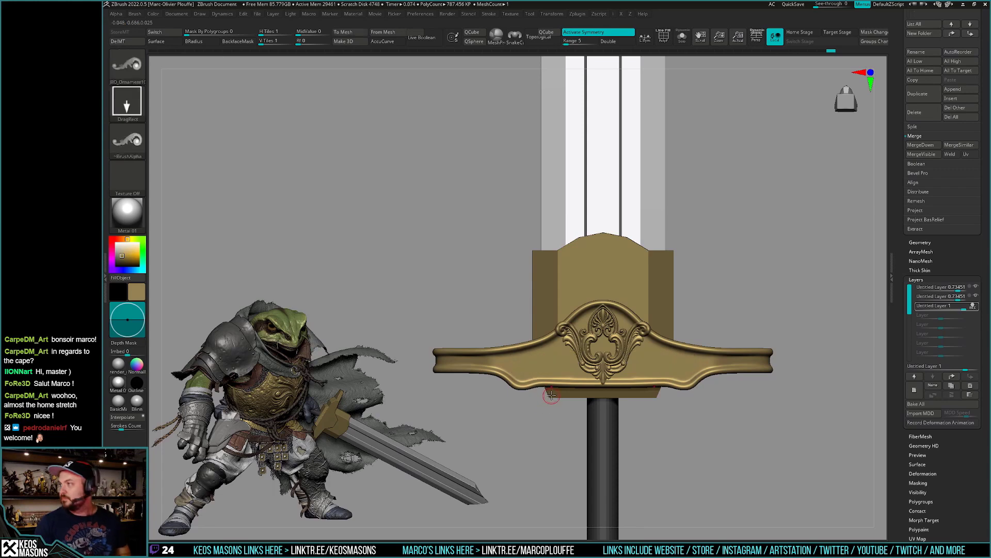
drag(530, 370, 538, 377)
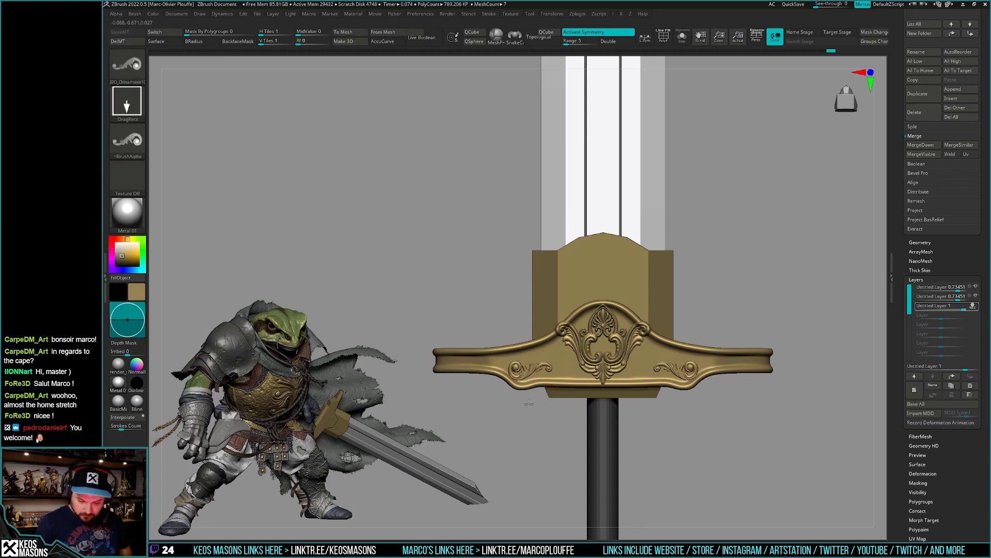
key(ctrl+z)
key(ctrl+z)
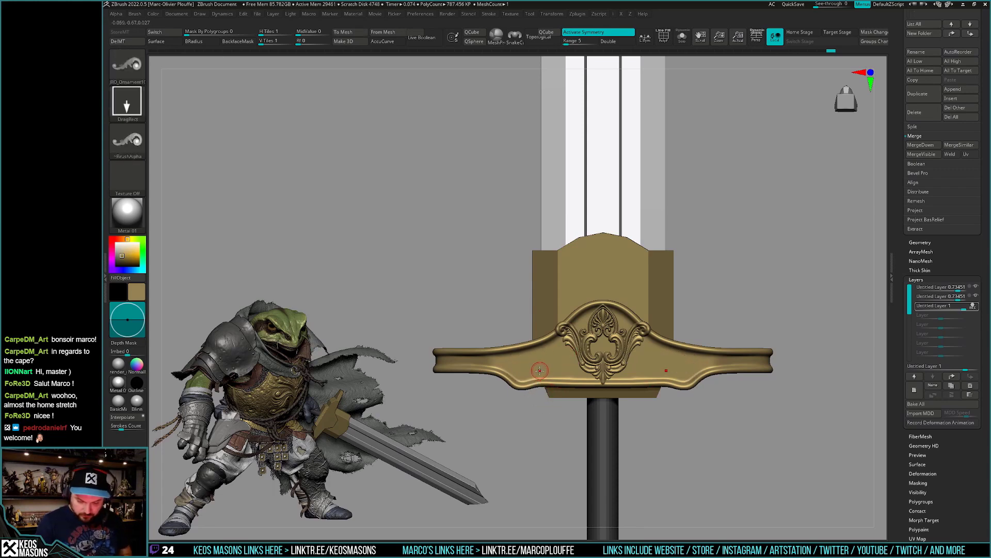
drag(537, 407, 533, 419)
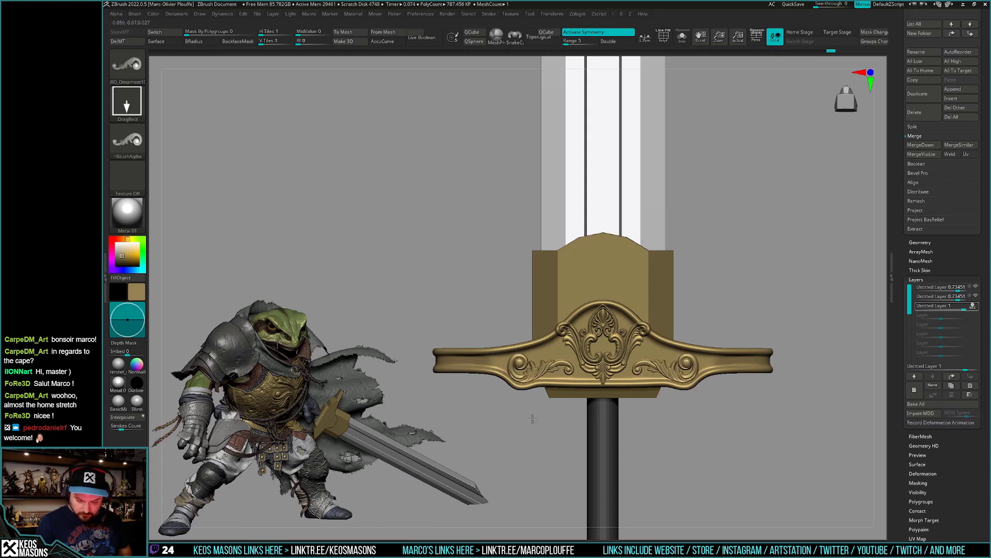
alt+drag(710, 416, 682, 417)
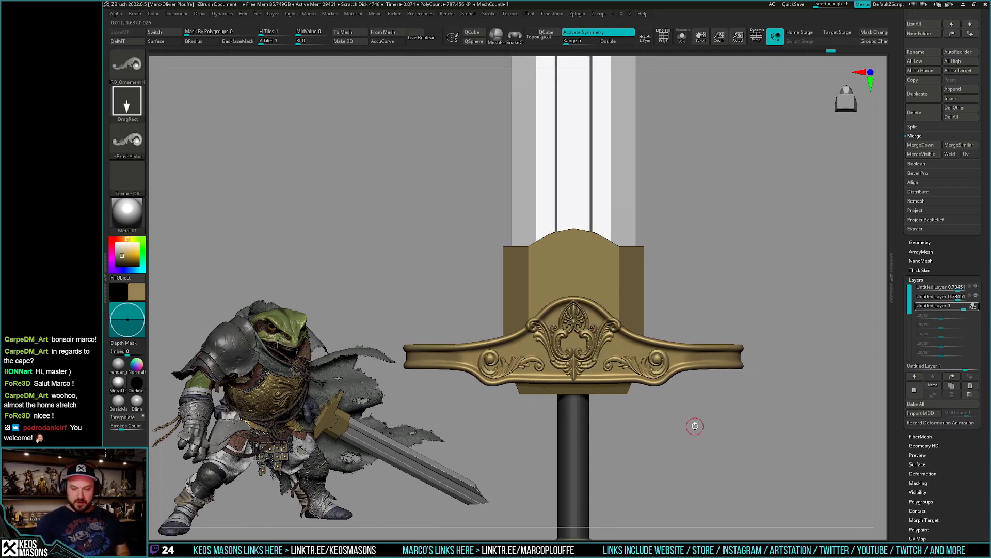
Choose the JRO_Ornament107_out scroll brush and zoom in on the crossguard ornament.
key(space)
key(b)
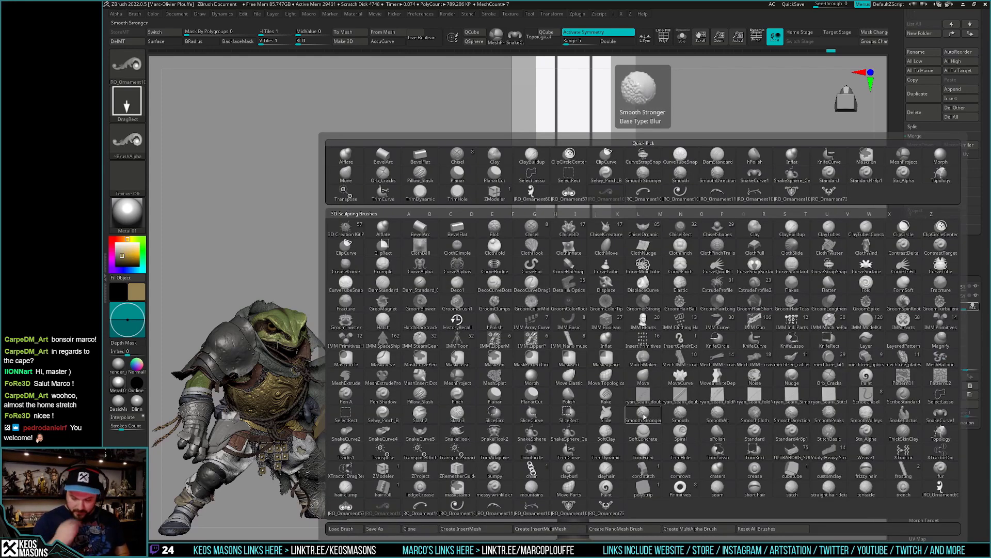
click(532, 511)
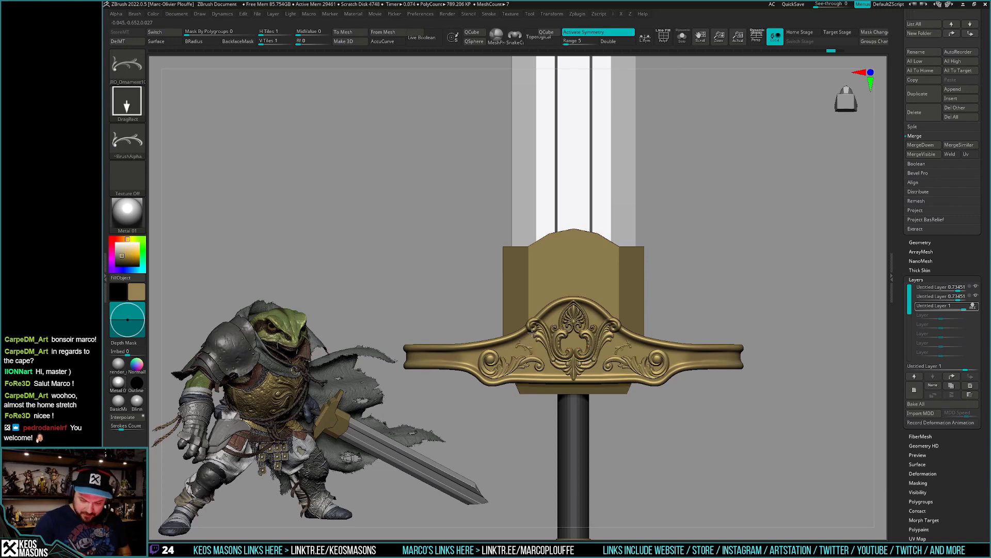
key(ctrl)
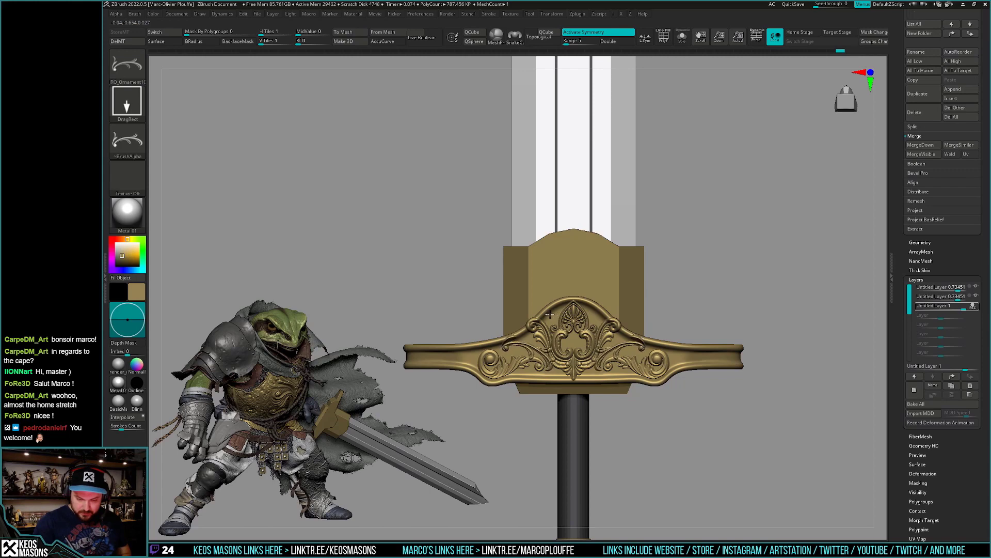
key(ctrl)
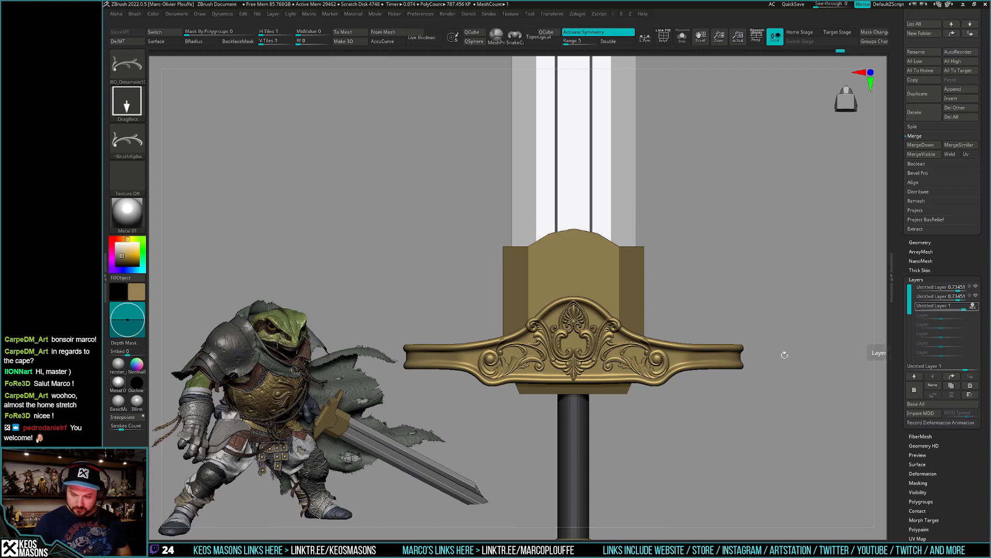
ctrl+right_drag(774, 351, 649, 401)
Switch to ClayBuildup and frame the whole sword at an angle.
key(b)
key(c)
key(b)
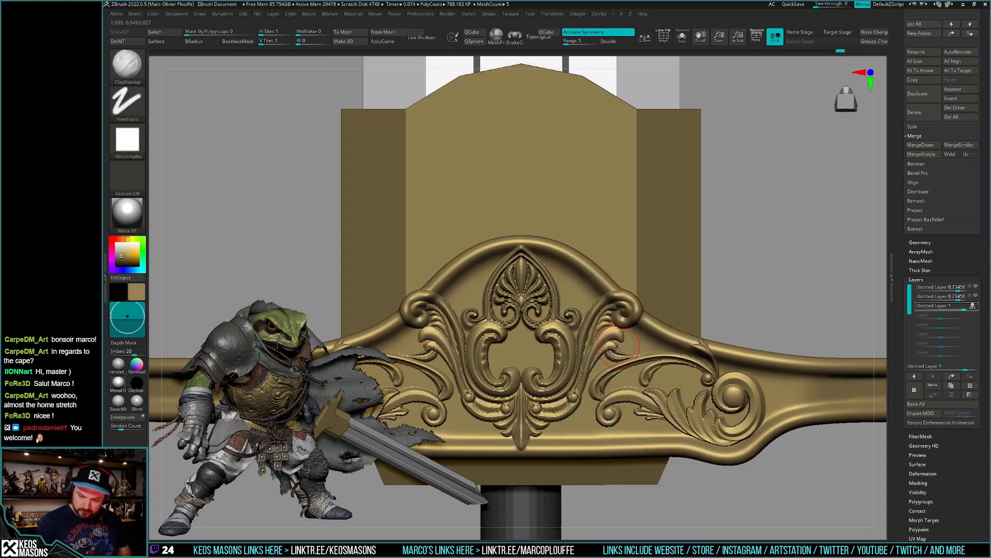
key(space)
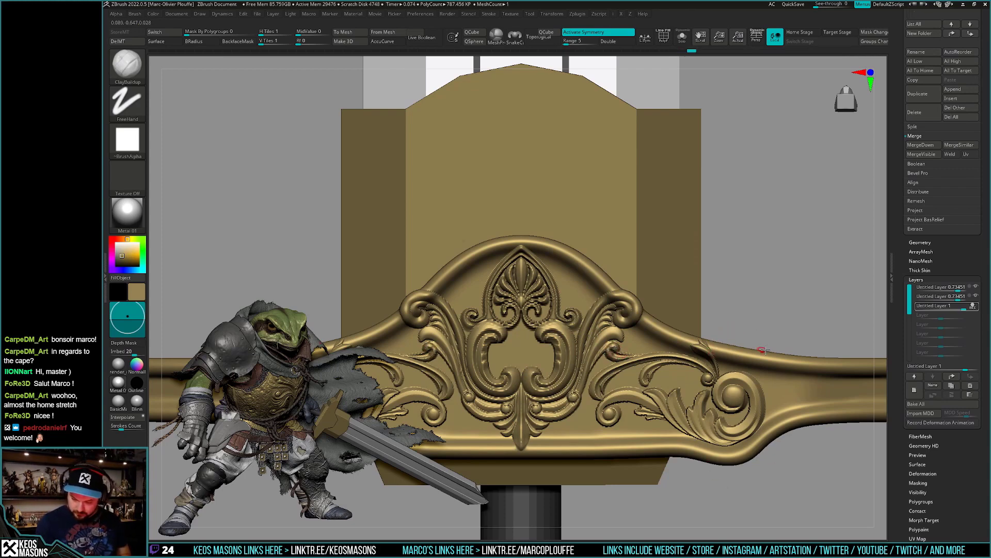
key(f)
mouse_move(744, 394)
mouse_down()
mouse_move(716, 432)
mouse_move(721, 415)
mouse_move(694, 430)
mouse_up()
key(b)
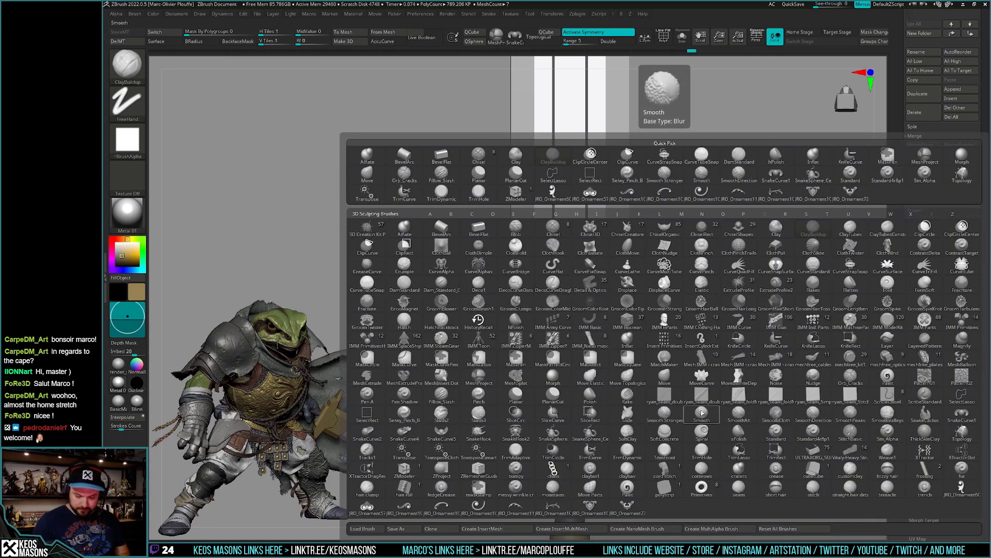
Pick an ornament insert brush and enlarge the mirrored curls on the crossguard.
click(554, 513)
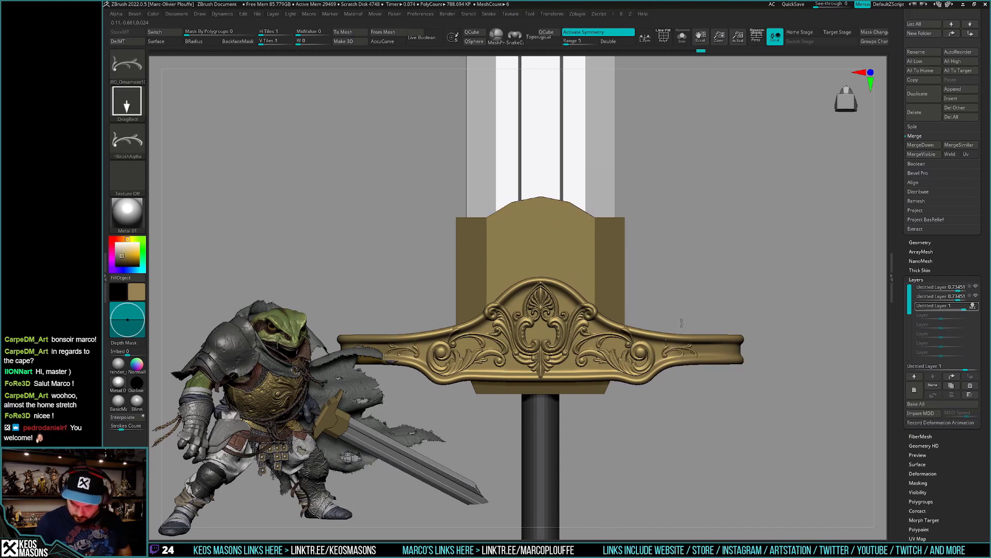
drag(665, 327, 671, 322)
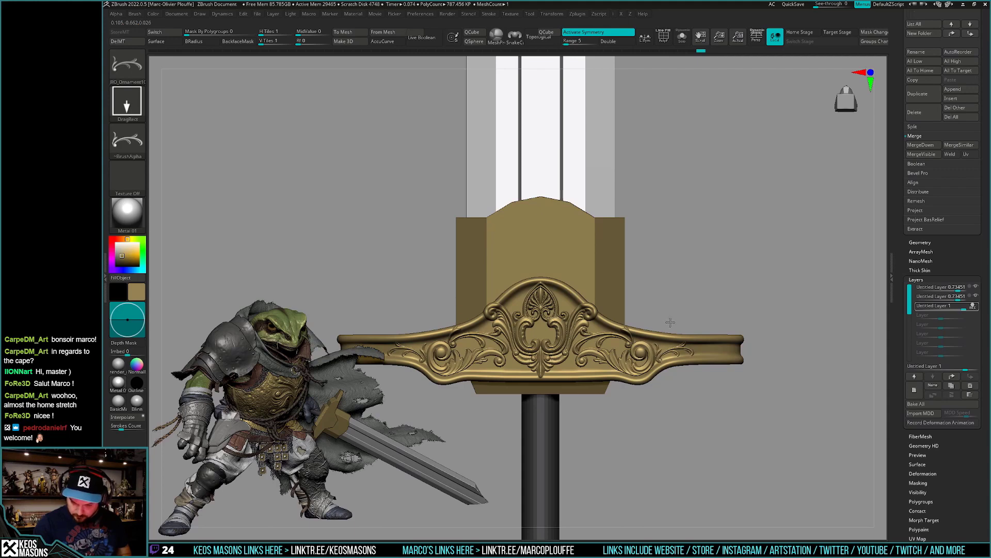
drag(670, 322, 705, 410)
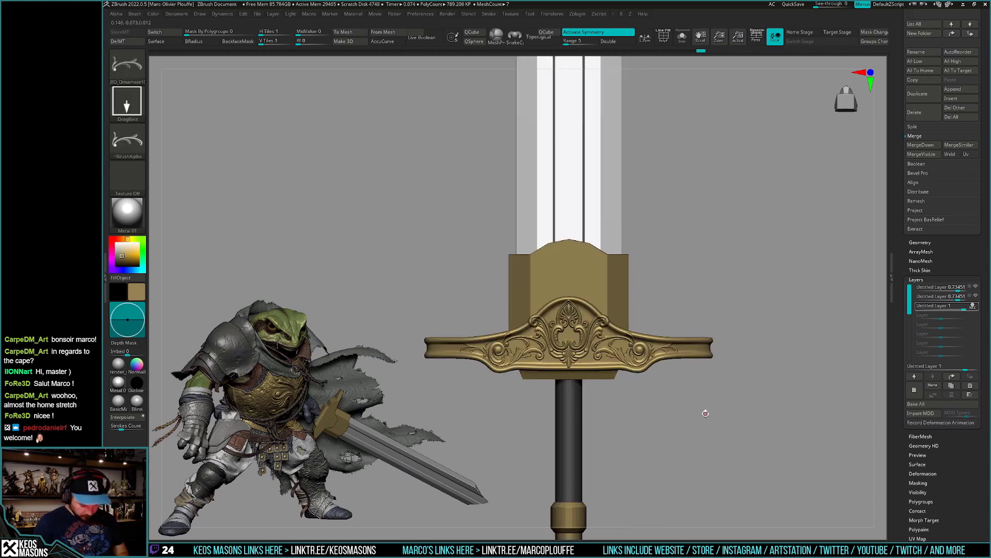
With a different ornament brush, draw curved scroll accents at both crossguard ends.
key(b)
click(474, 511)
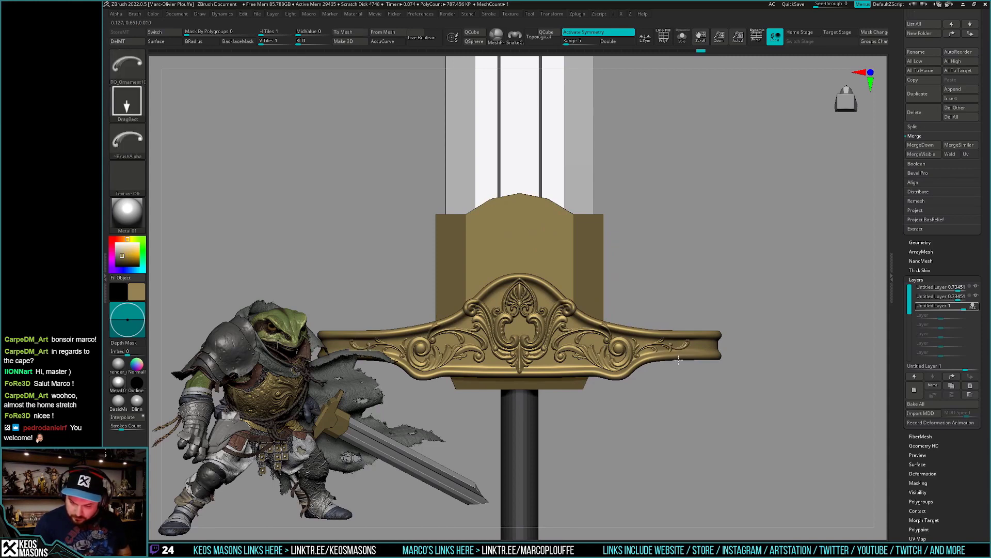
mouse_move(673, 359)
ctrl+right_down()
mouse_move(690, 400)
mouse_move(684, 410)
mouse_move(710, 348)
ctrl+right_up()
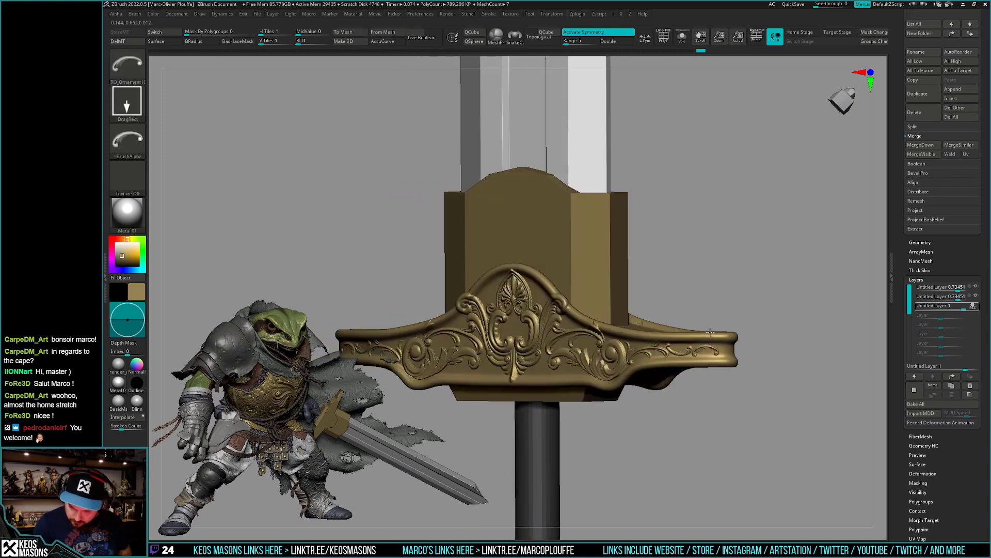
drag(709, 336, 708, 329)
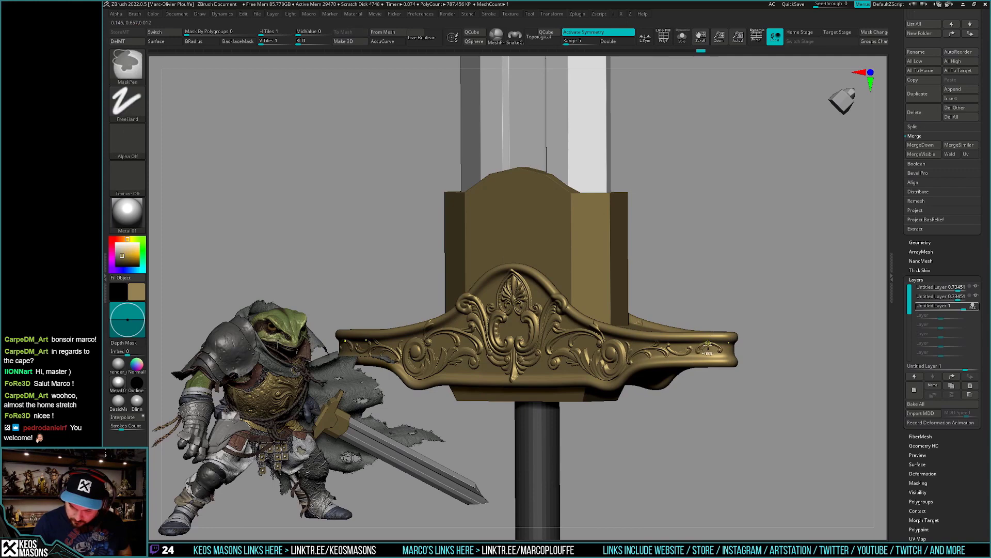
shift+right_drag(708, 330, 733, 345)
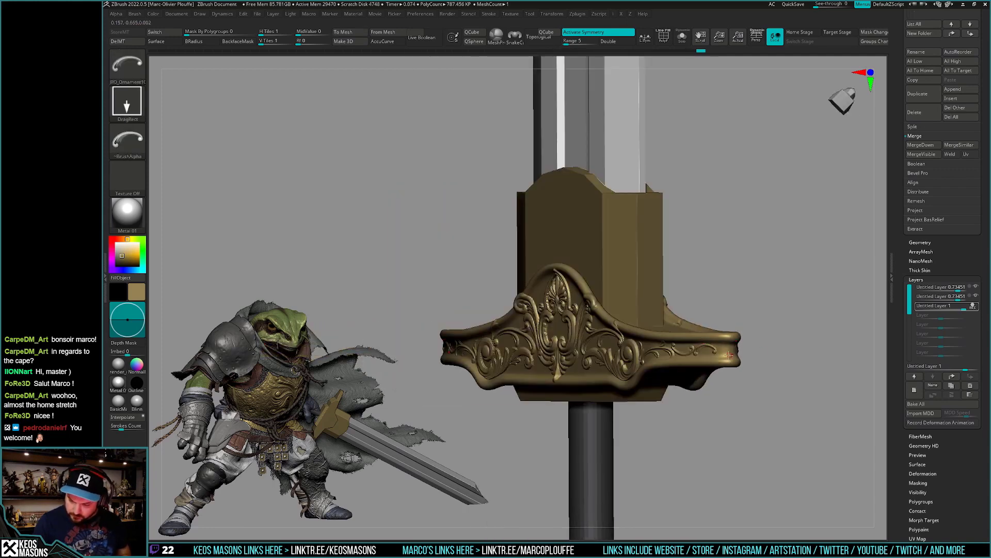
drag(732, 345, 726, 363)
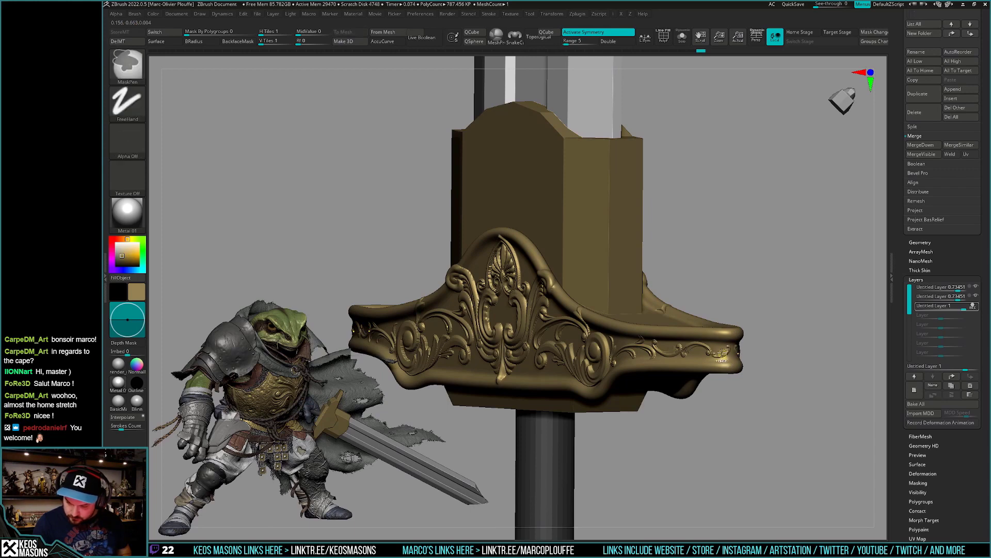
mouse_move(721, 364)
right_down()
mouse_move(754, 382)
mouse_move(757, 392)
mouse_move(741, 402)
mouse_move(755, 396)
mouse_move(751, 412)
right_up()
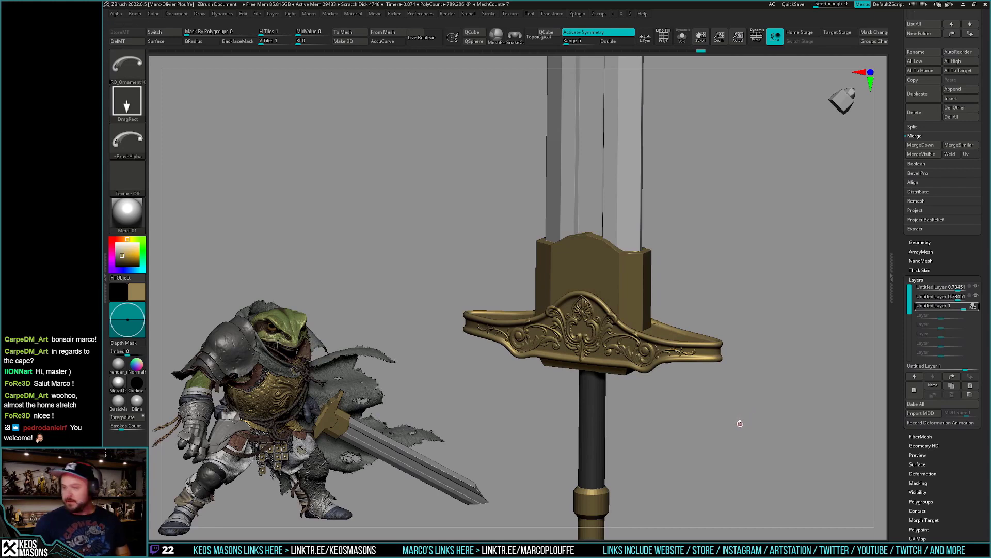
Square the view to the sword's front and switch to the ClayBuildup brush.
shift+right_drag(738, 421, 784, 242)
key(b)
key(c)
key(b)
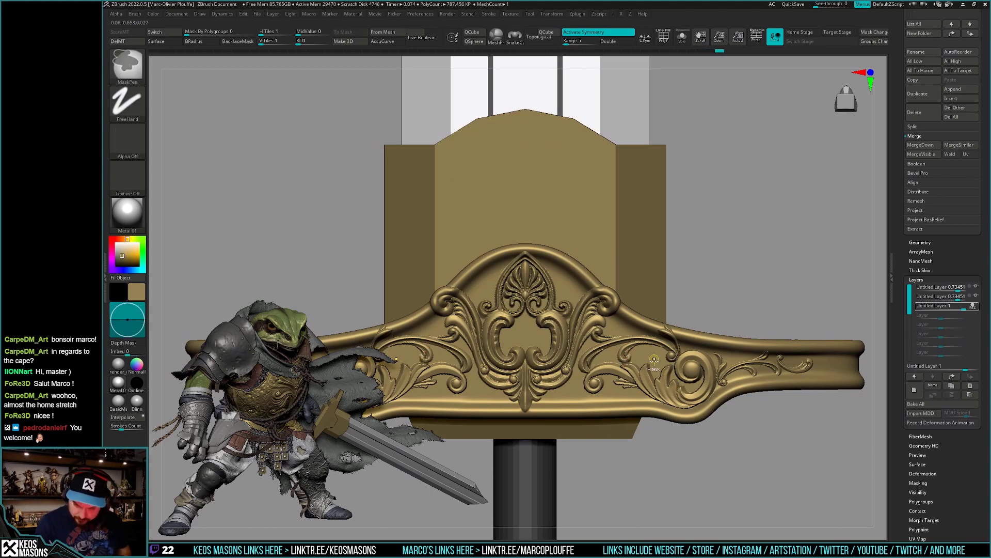
Frame the crossguard and undo a run of unwanted subdivision and brush changes.
drag(648, 367, 626, 357)
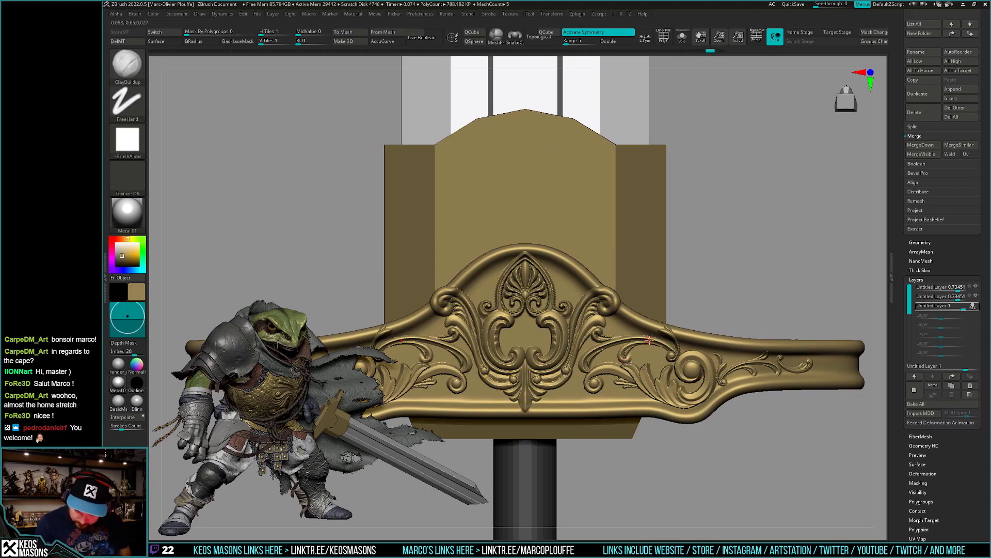
alt+right_drag(626, 362, 653, 355)
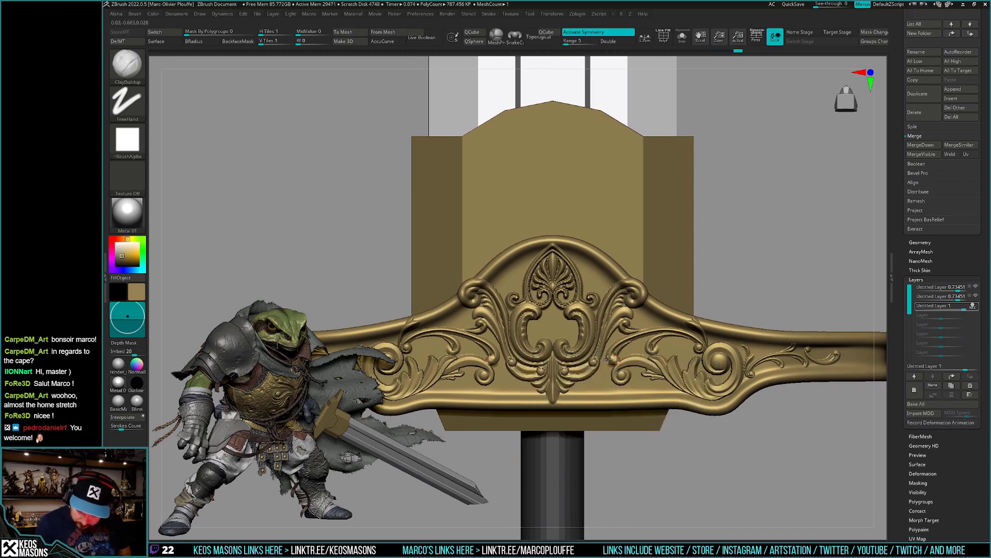
key(ctrl+z)
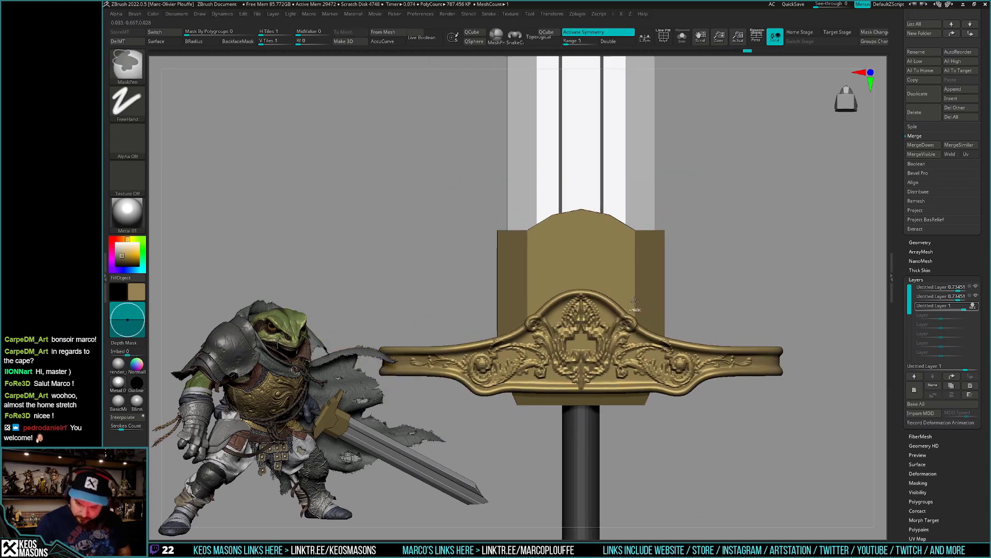
key(ctrl+z)
key(space)
key(ctrl+z)
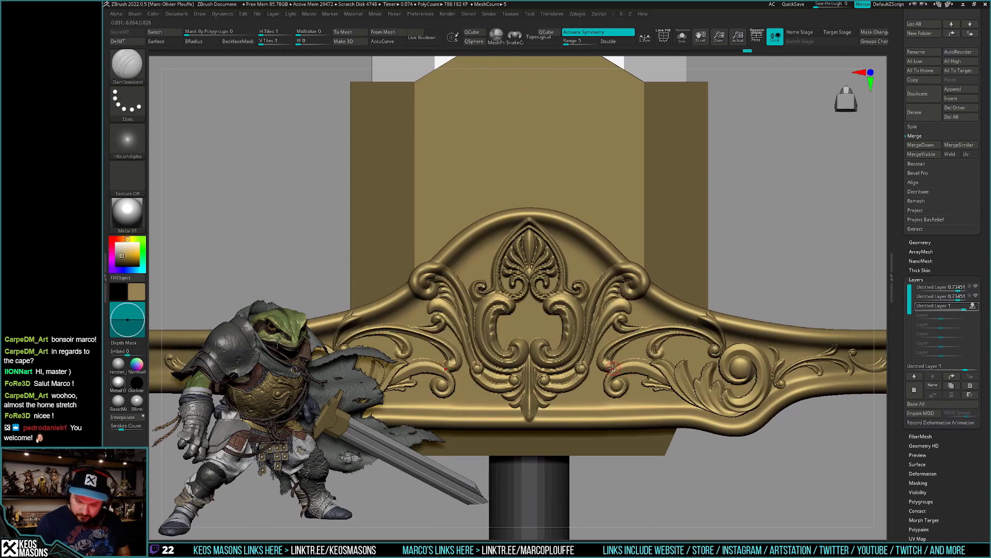
key(ctrl+z)
key(ctrl+z)
key(ctrl+z)
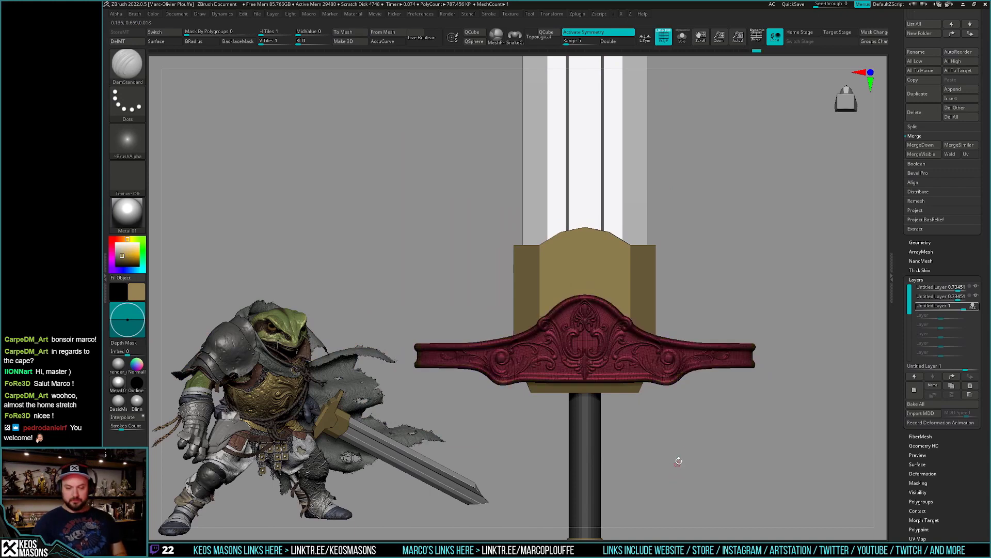
key(ctrl+z)
key(ctrl+z)
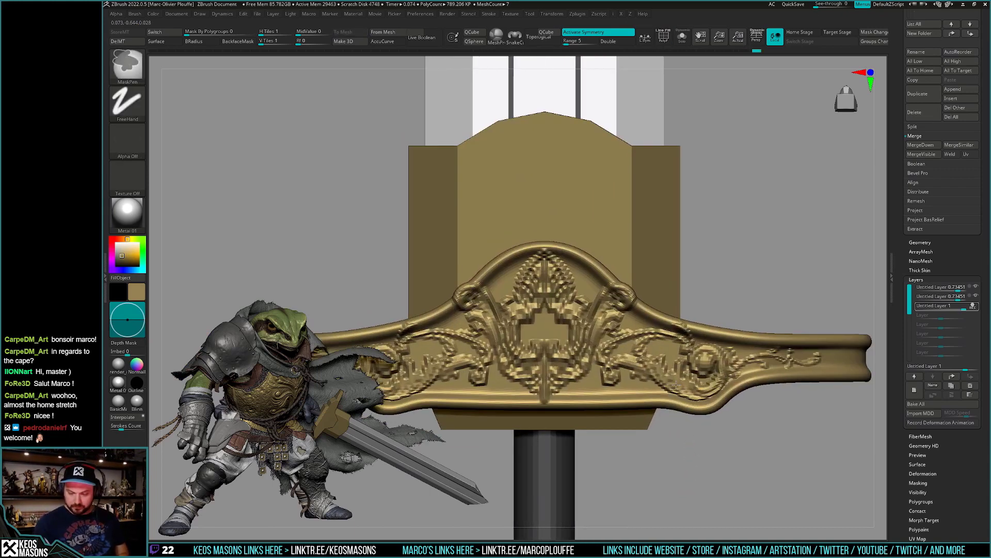
key(ctrl+z)
key(ctrl+z)
key(ctrl+z)
key(ctrl+z)
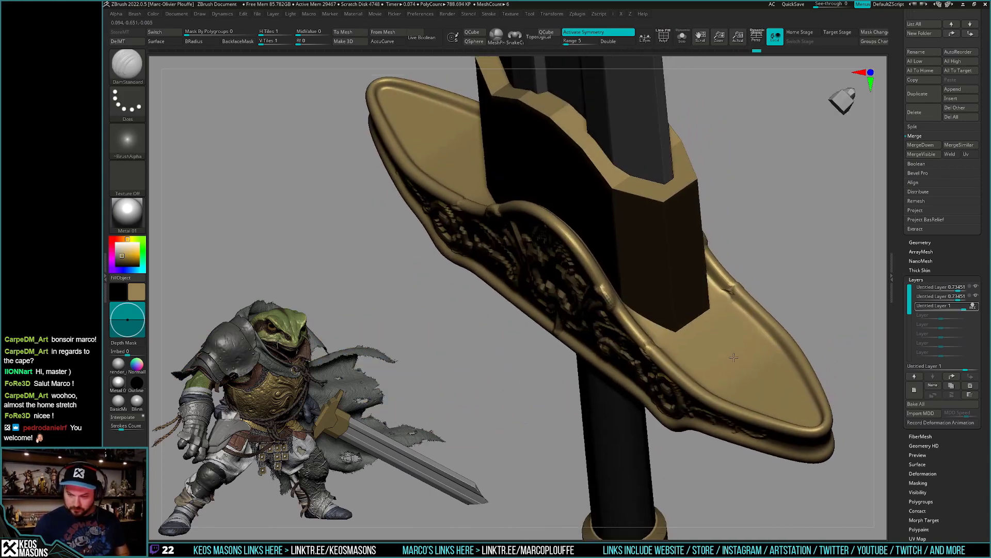
key(ctrl+z)
key(space)
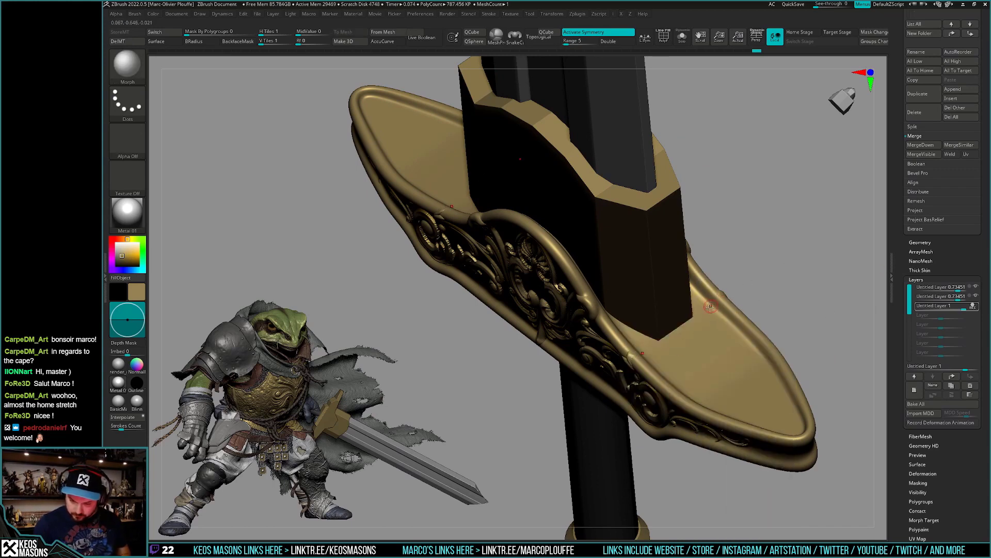
Undo the last unwanted sculpting strokes on the crossguard.
key(ctrl+z)
key(ctrl+z)
key(space)
key(ctrl+z)
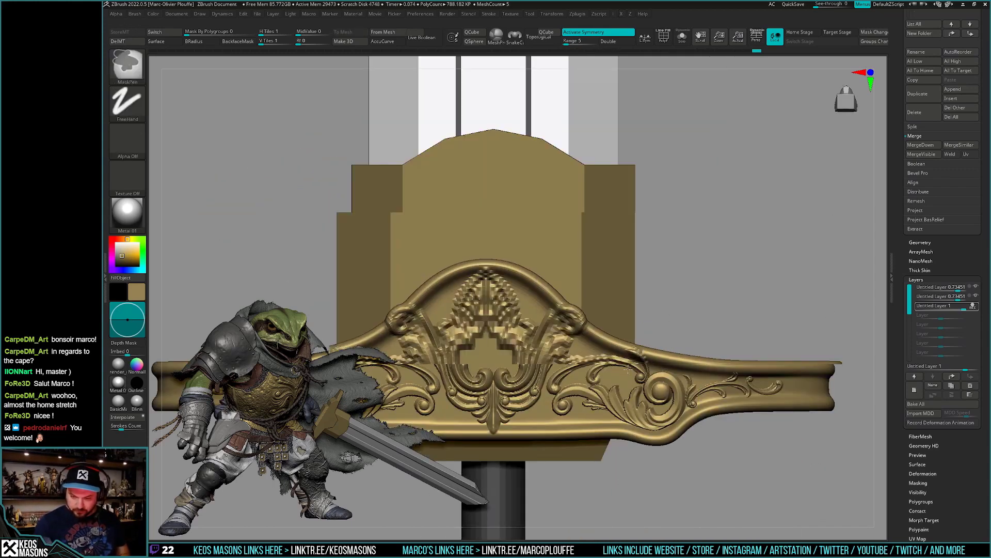
key(ctrl+z)
key(space)
key(ctrl+z)
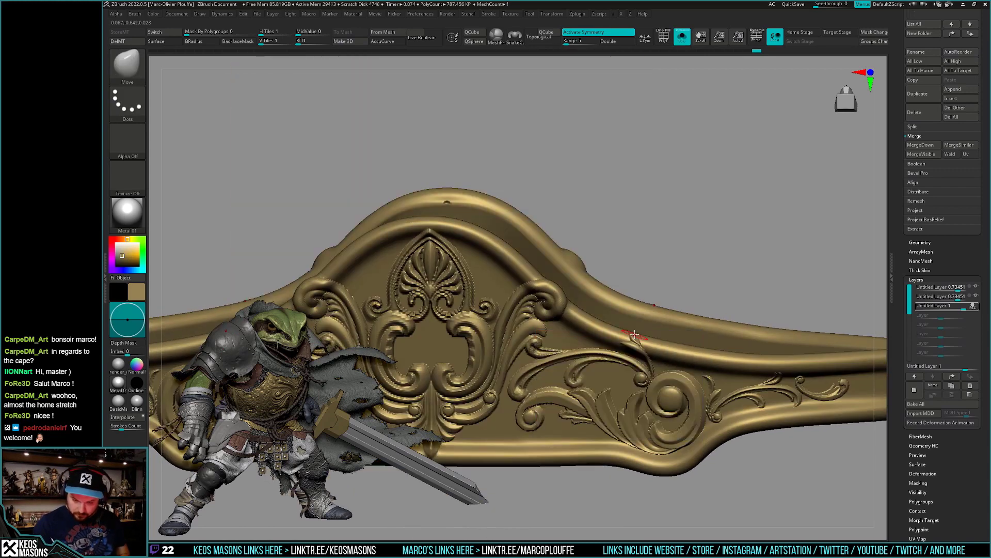
key(ctrl+z)
key(ctrl+z)
key(ctrl+z)
key(ctrl+z)
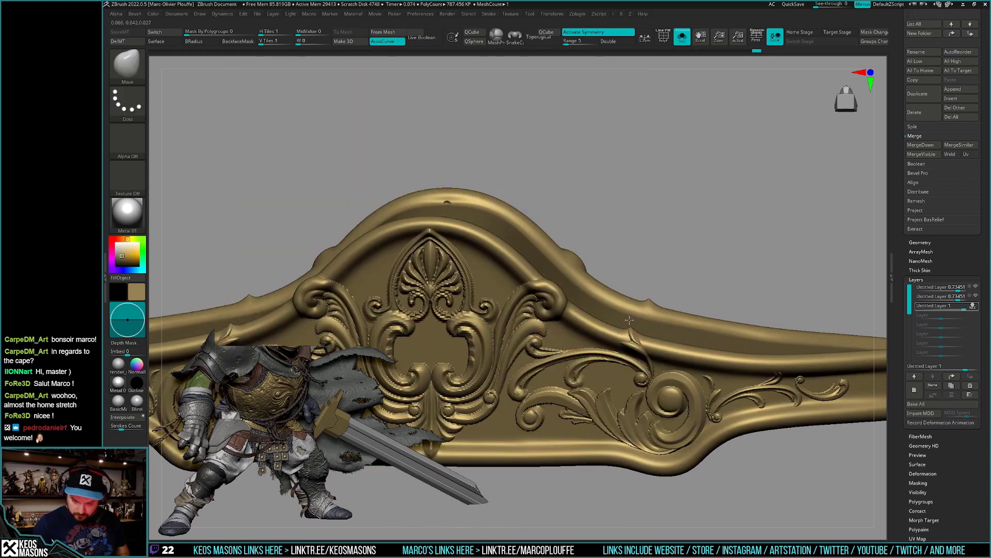
key(ctrl+z)
key(ctrl+z)
key(ctrl+z)
key(ctrl+z)
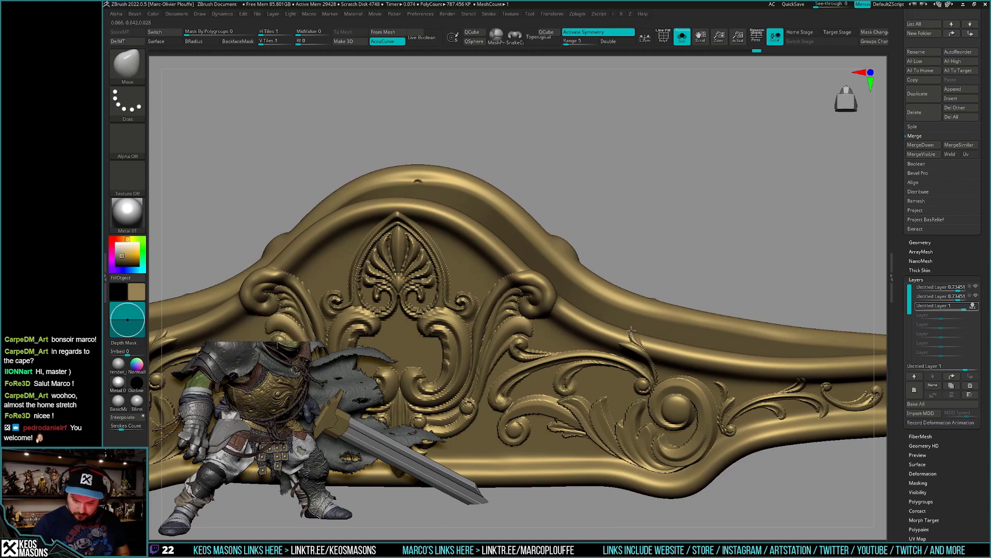
key(ctrl+z)
key(ctrl+z)
key(ctrl+z)
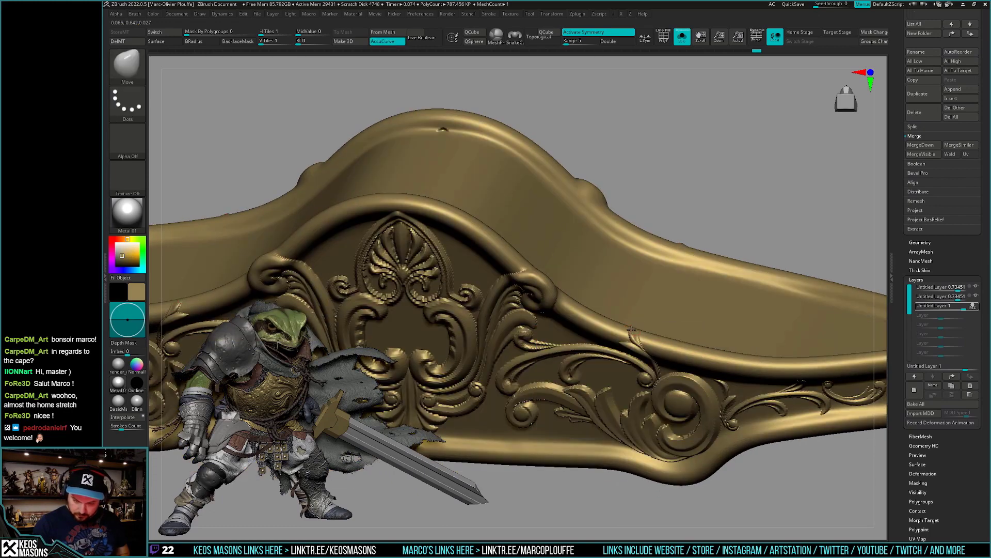
key(ctrl+z)
key(ctrl+z)
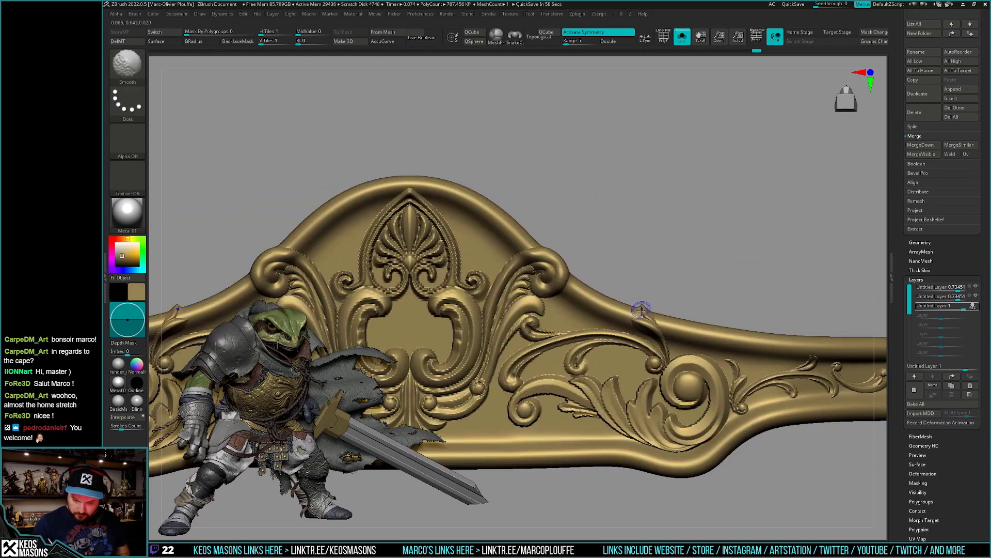
key(ctrl+z)
key(ctrl+z)
key(ctrl+z)
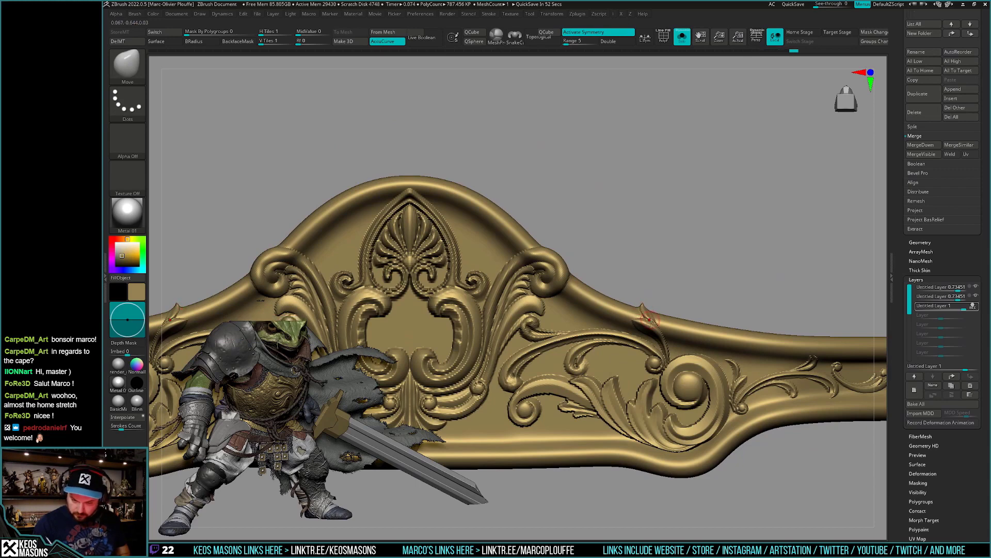
key(ctrl+z)
key(ctrl+z)
key(ctrl+z)
Switch to the Inflate brush (BIN) and inflate the right scroll accent's spiral bulb.
key(b)
key(c)
key(b)
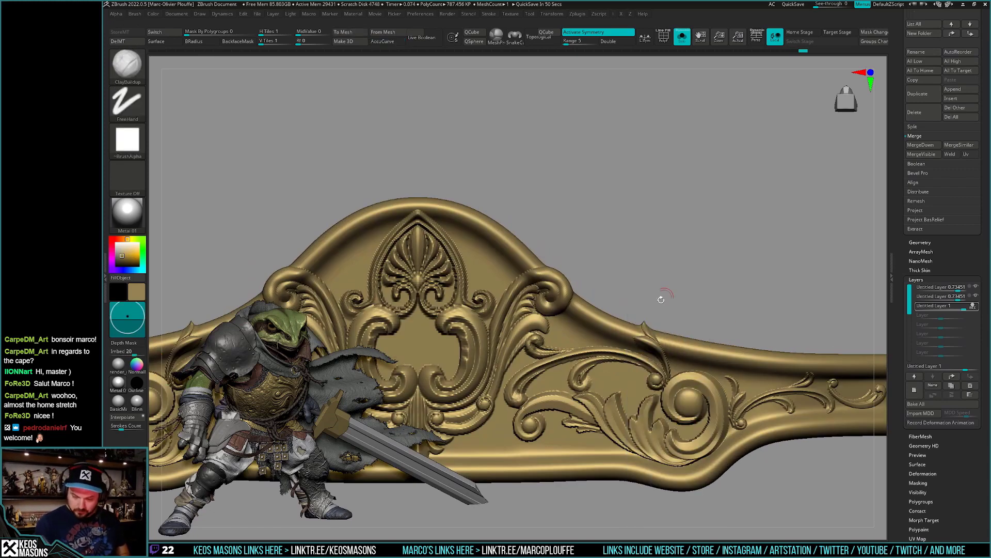
key(b)
key(i)
key(n)
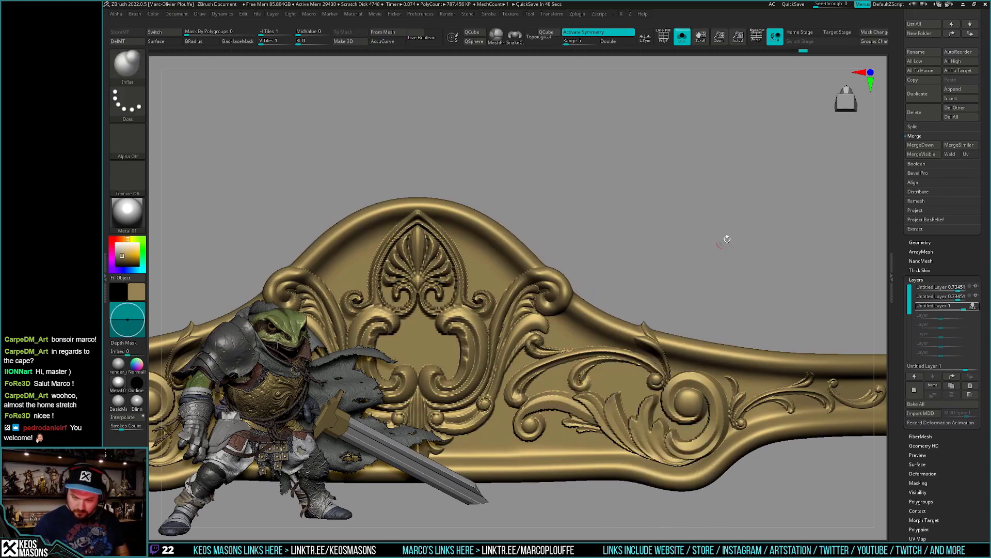
drag(727, 239, 649, 321)
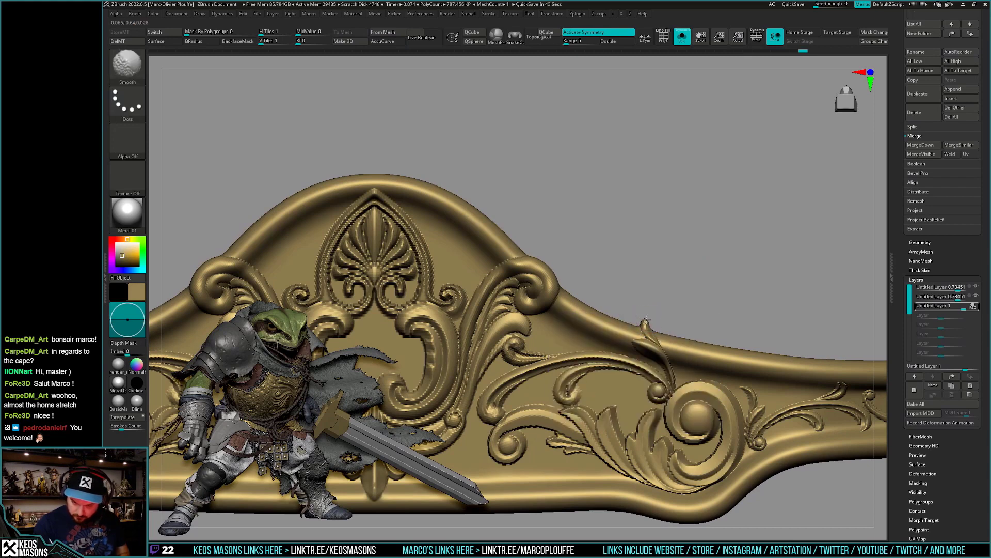
click(646, 321)
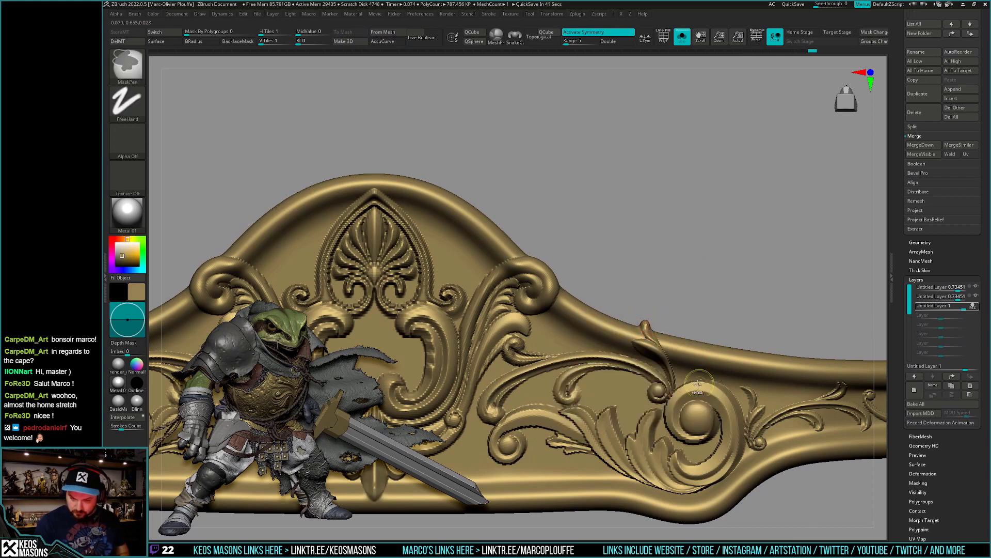
Refit the crossguard in view and bring up the full brush library.
key(f)
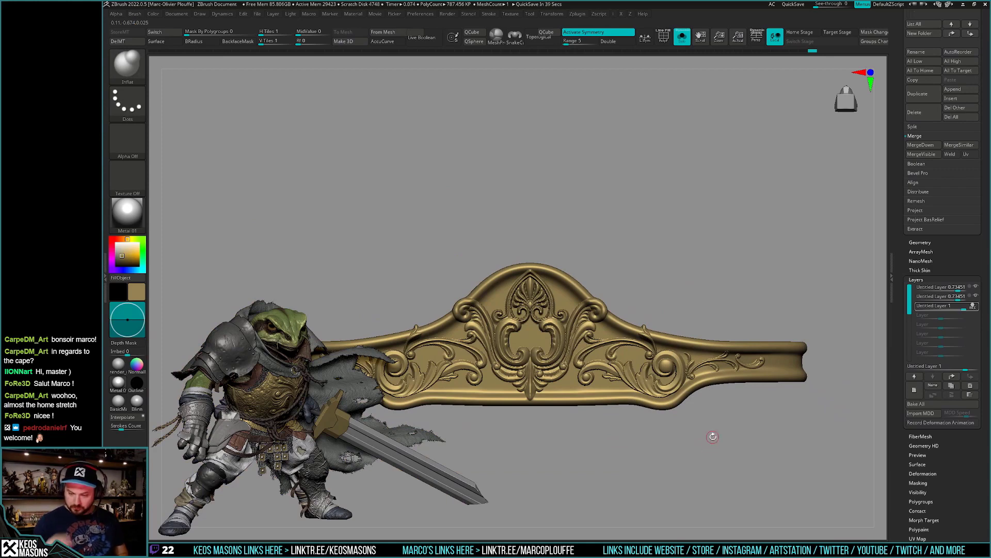
key(f)
mouse_move(717, 373)
mouse_down()
mouse_move(716, 399)
mouse_move(705, 405)
mouse_up()
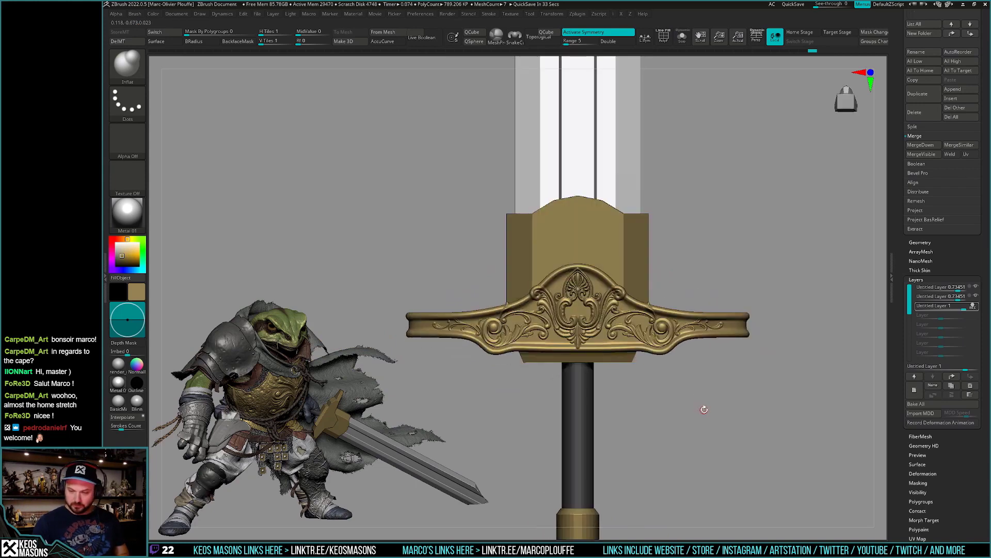
alt+drag(713, 392, 689, 381)
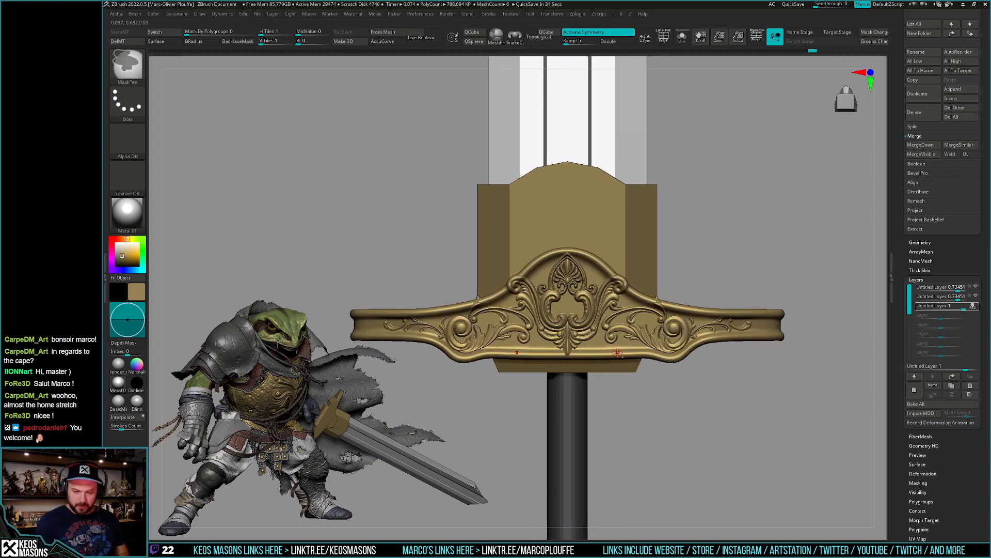
key(shift+f)
key(shift+f)
key(space)
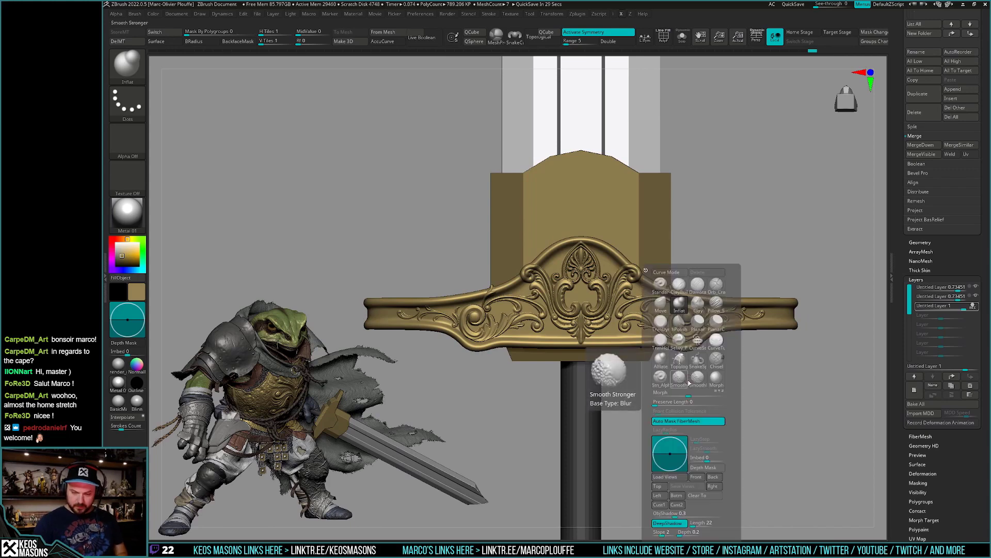
Load the JRO_Ornament stamp brush from the brush library.
key(b)
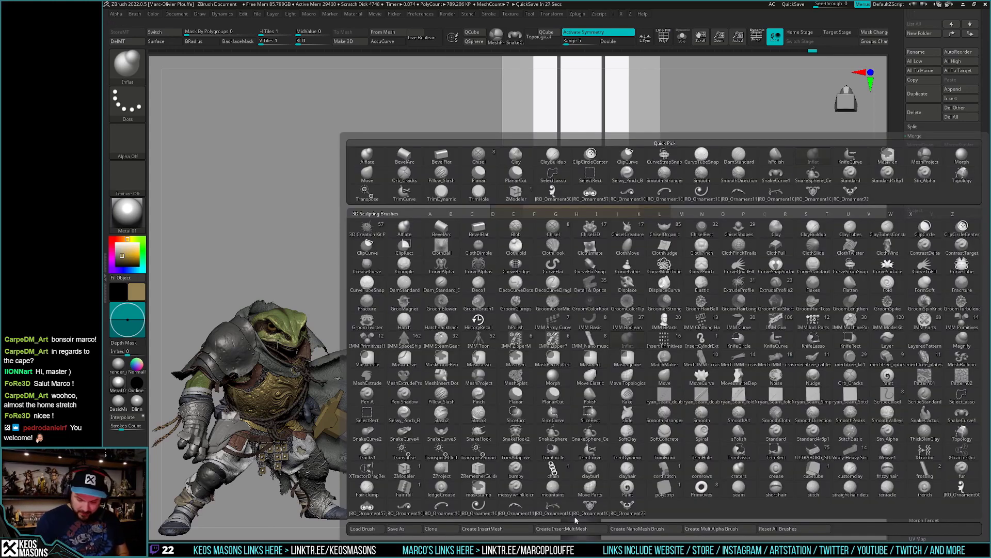
click(413, 508)
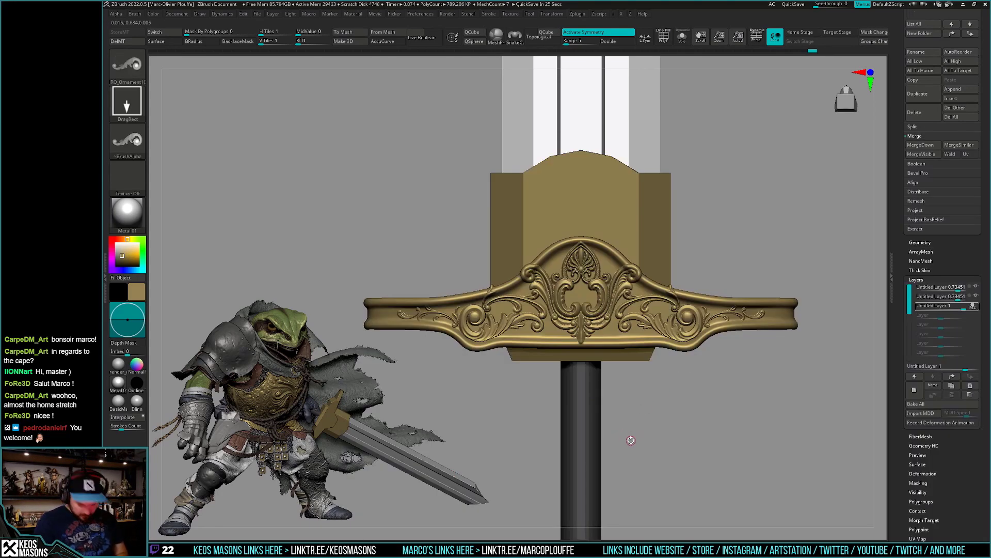
key(b)
key(m)
key(p)
Zoom onto the crossguard and solo it, hiding the blade and grip.
ctrl+right_drag(613, 339, 617, 347)
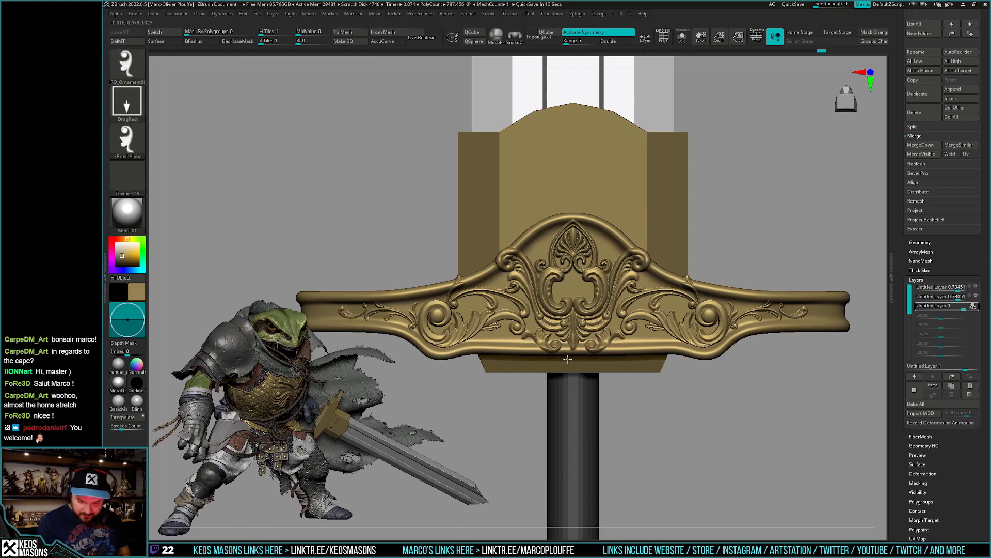
key(b)
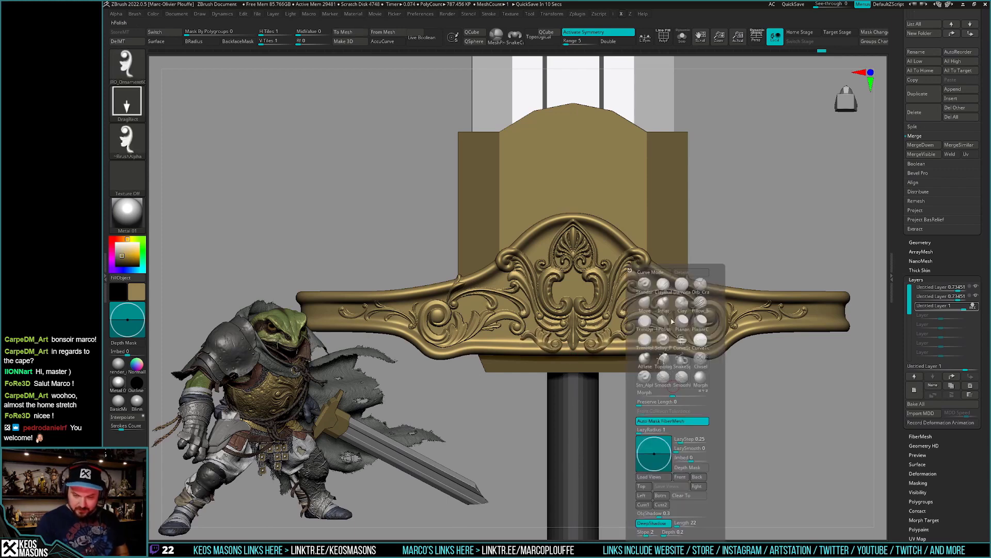
mouse_move(679, 381)
ctrl+right_down()
mouse_move(608, 370)
mouse_move(584, 348)
mouse_move(615, 338)
ctrl+right_up()
key(alt+s)
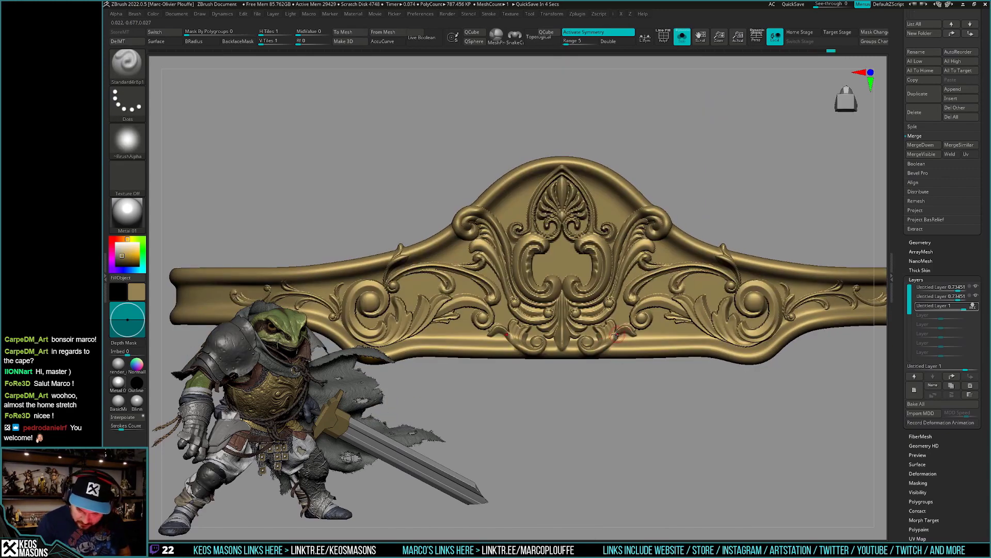
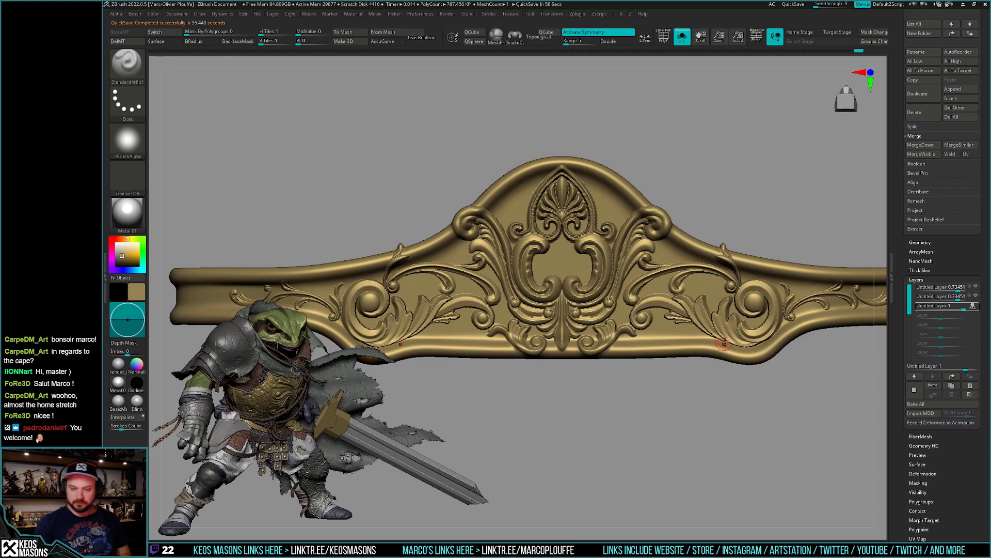
Zoom and orbit around the ornament mesh to a near-front view.
ctrl+right_drag(722, 343, 744, 314)
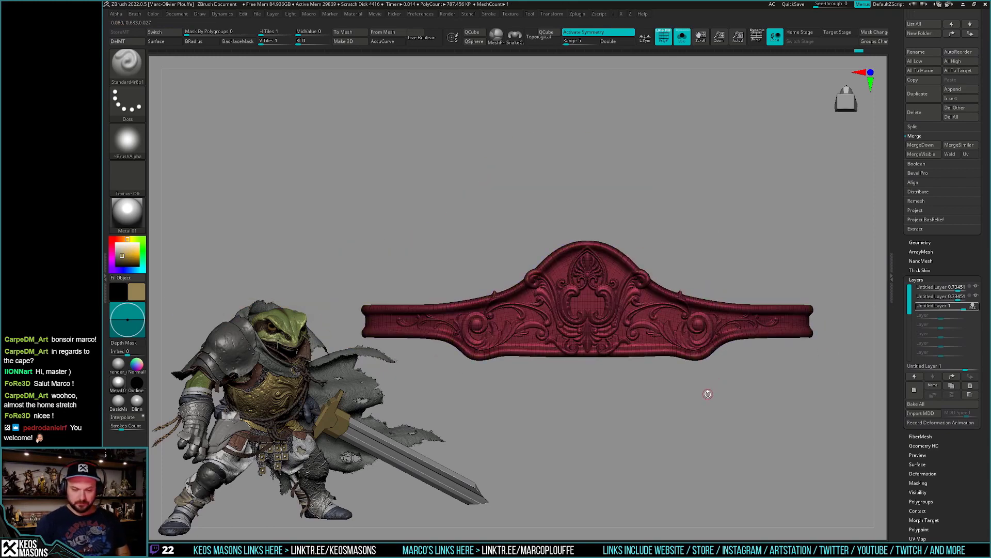
ctrl+right_drag(709, 390, 657, 442)
drag(657, 442, 628, 350)
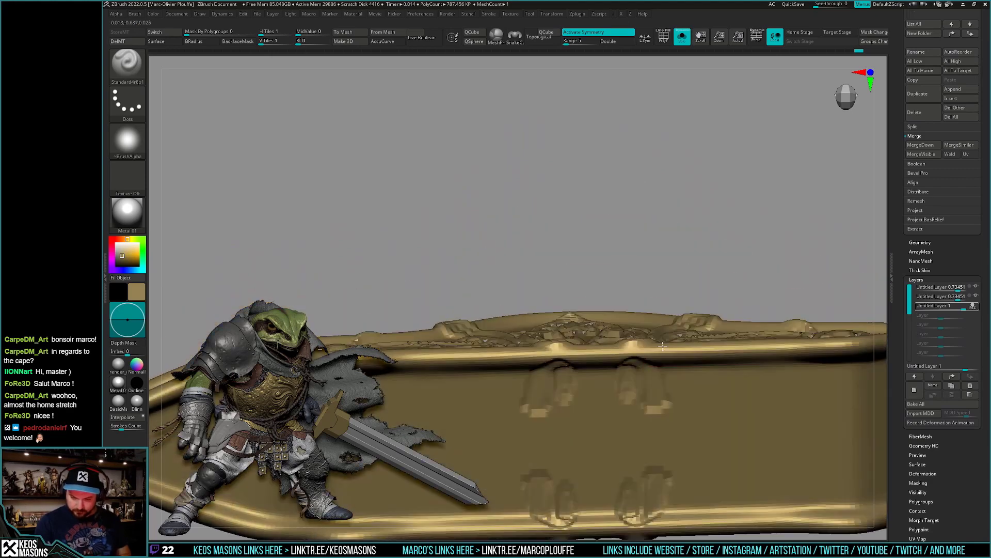
mouse_move(668, 329)
right_down()
mouse_move(804, 249)
mouse_move(630, 360)
right_up()
Select the DamStandard brush, tilt the view, then bring up the full brush library.
key(b)
key(d)
key(s)
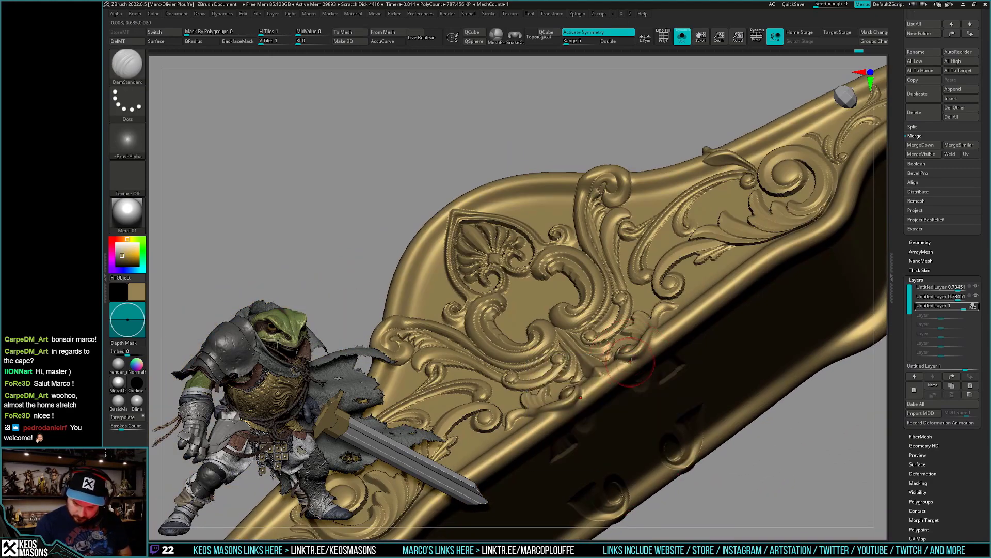
mouse_move(652, 342)
right_down()
mouse_move(715, 347)
mouse_move(684, 407)
mouse_move(698, 354)
mouse_move(713, 381)
mouse_move(677, 439)
right_up()
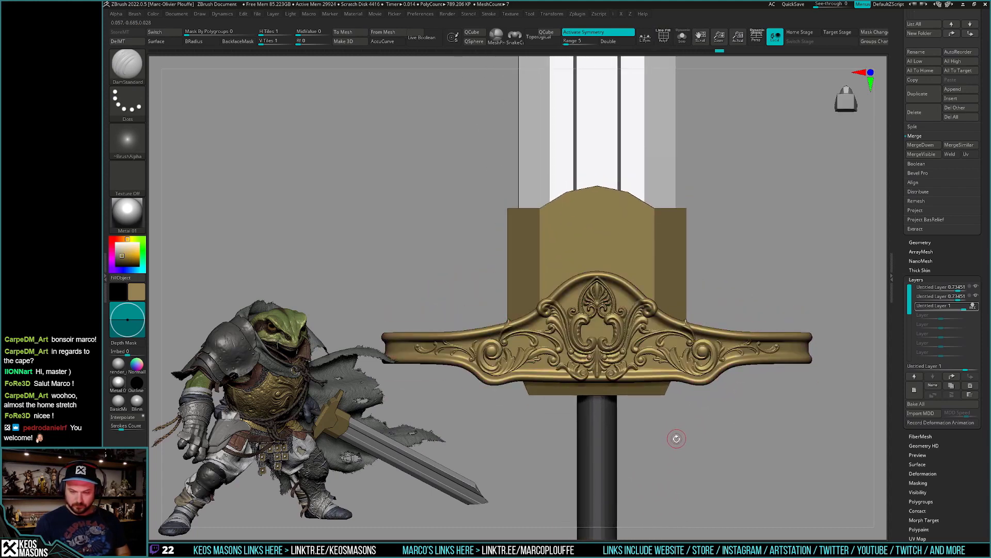
key(m)
key(b)
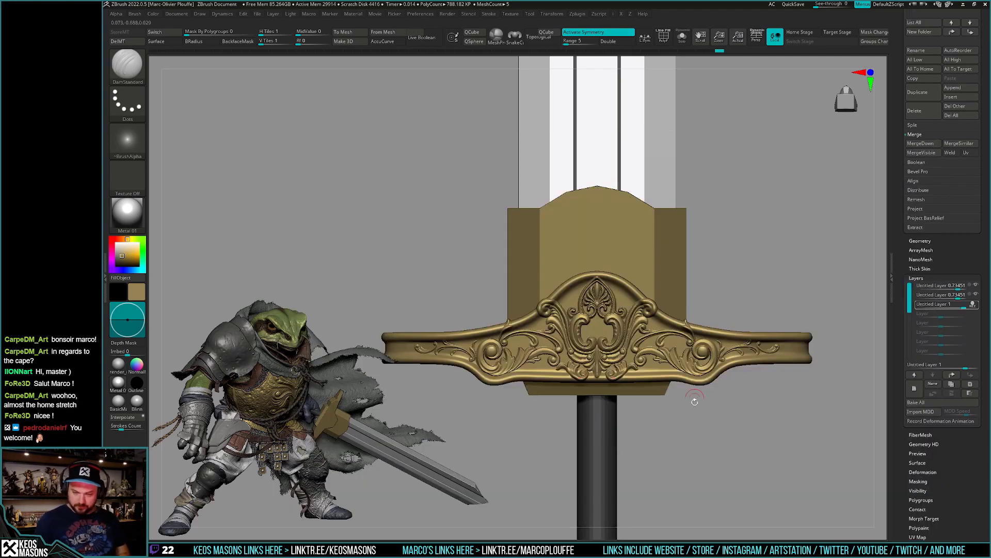
Stamp a JRO_Ornament60 insert onto the guard's arch with BackfaceMask enabled.
key(b)
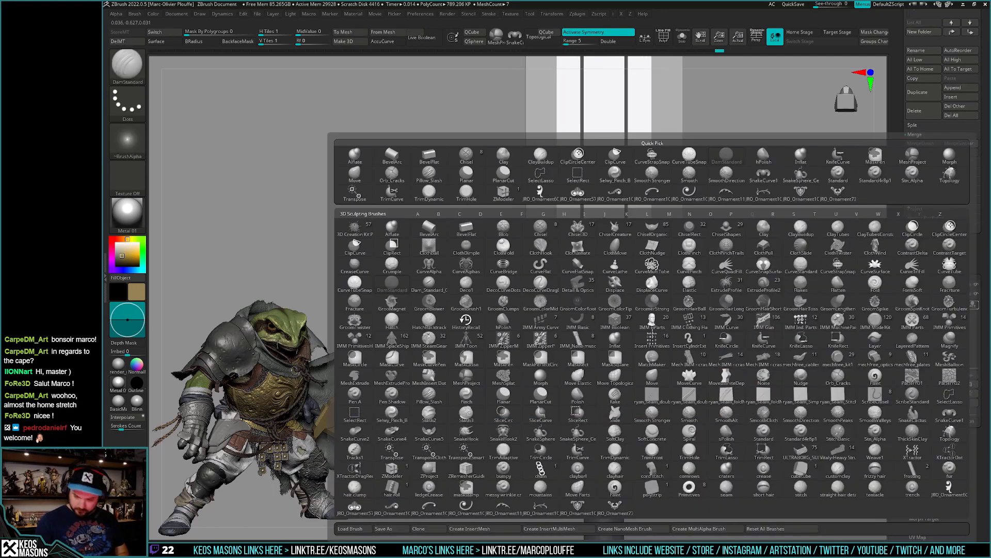
click(950, 493)
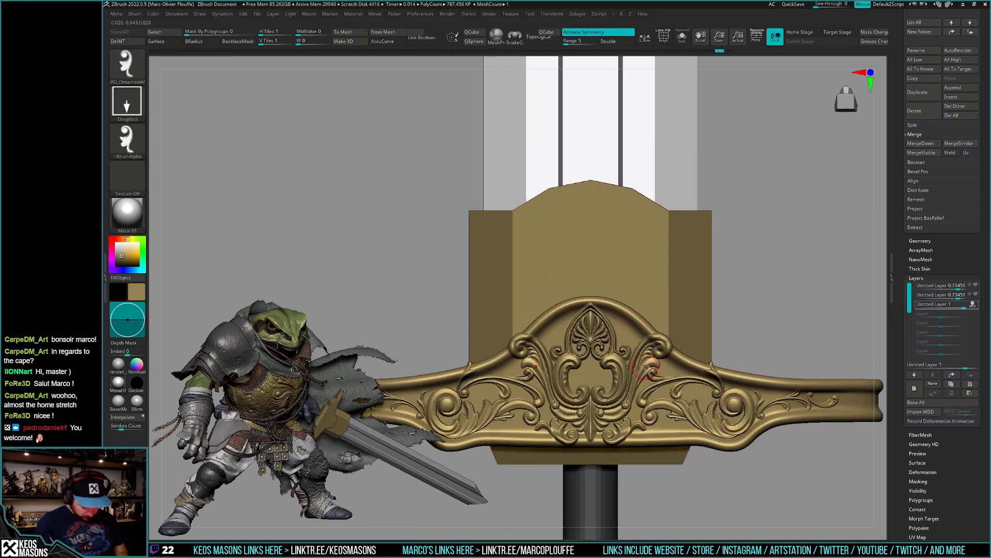
key(alt+b)
drag(621, 316, 622, 309)
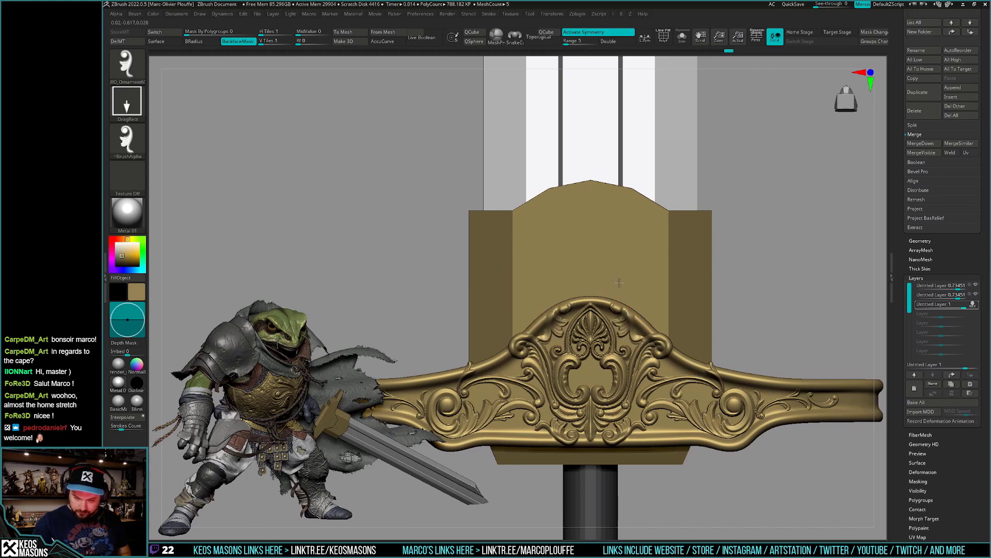
drag(622, 316, 623, 312)
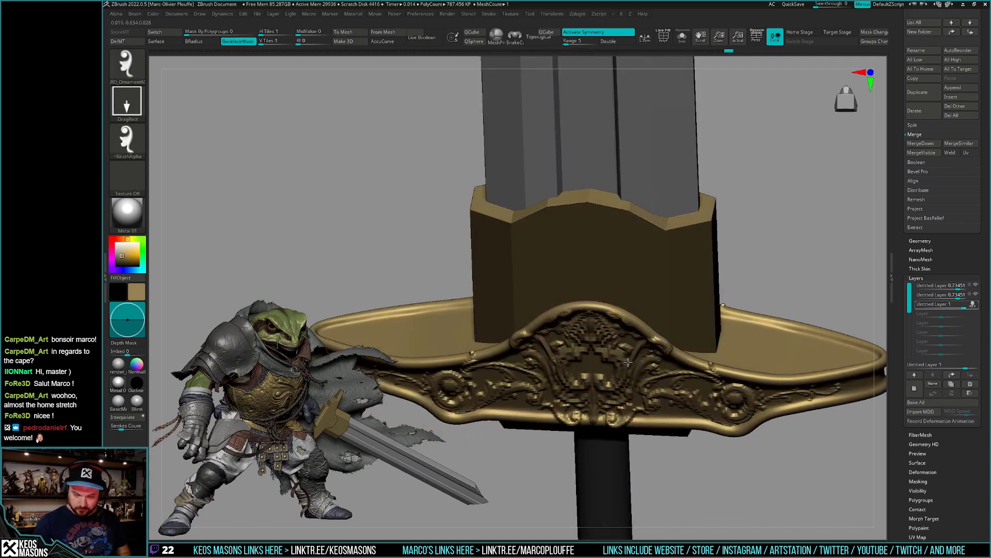
Toggle between mask and clay brushes, then solo the guard to hide the blade.
key(space)
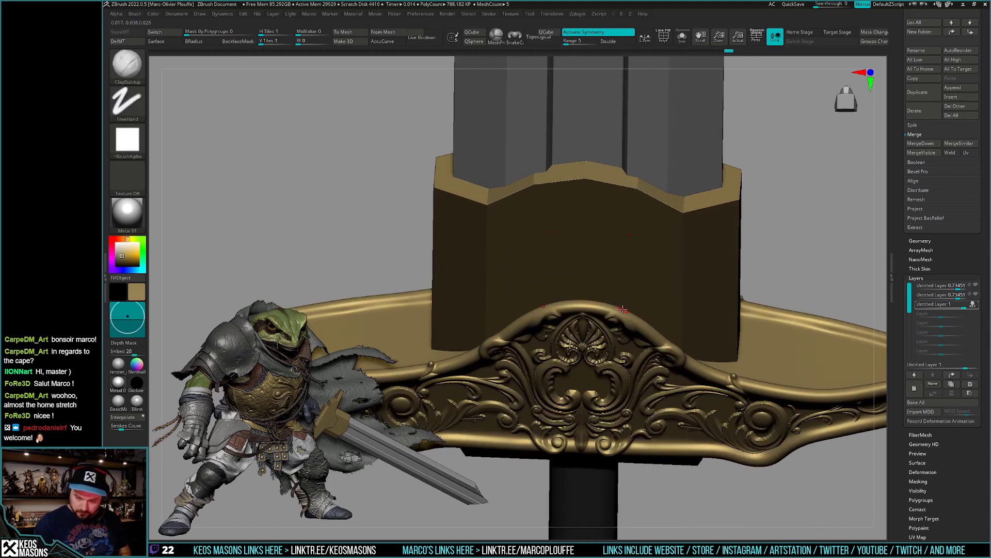
key(space)
key(ctrl+shift+s)
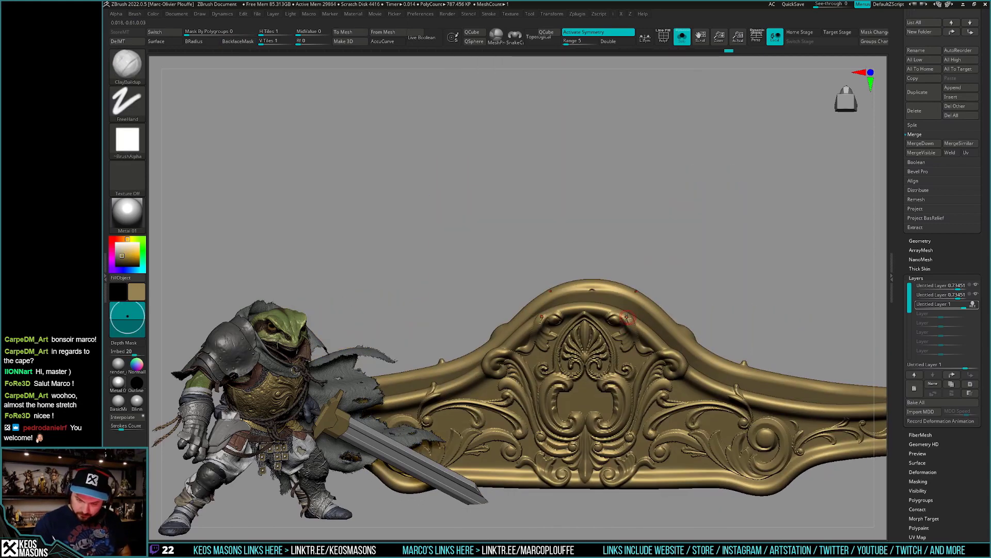
Inspect the isolated guard from above, top and front views with masking and smoothing.
right_drag(626, 317, 630, 320)
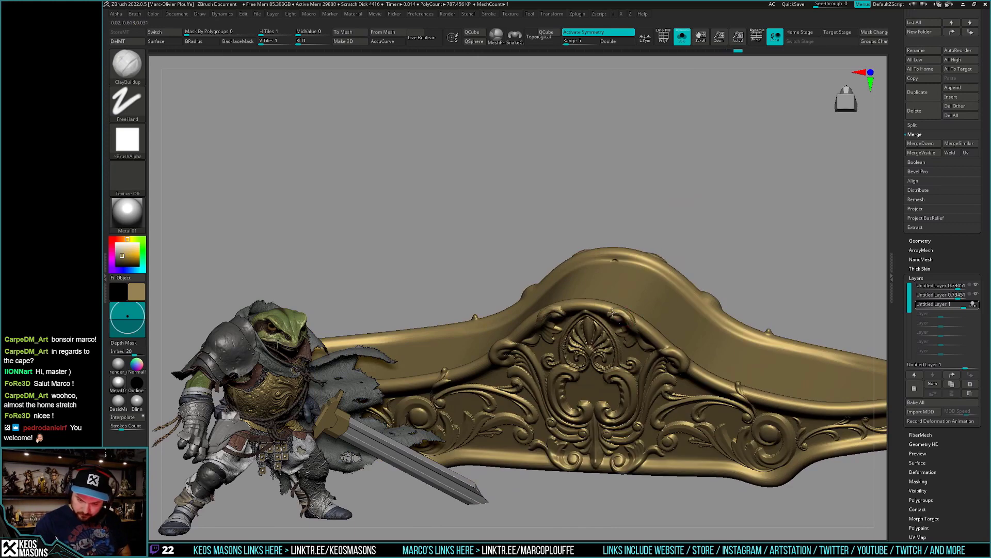
shift+right_drag(624, 312, 648, 309)
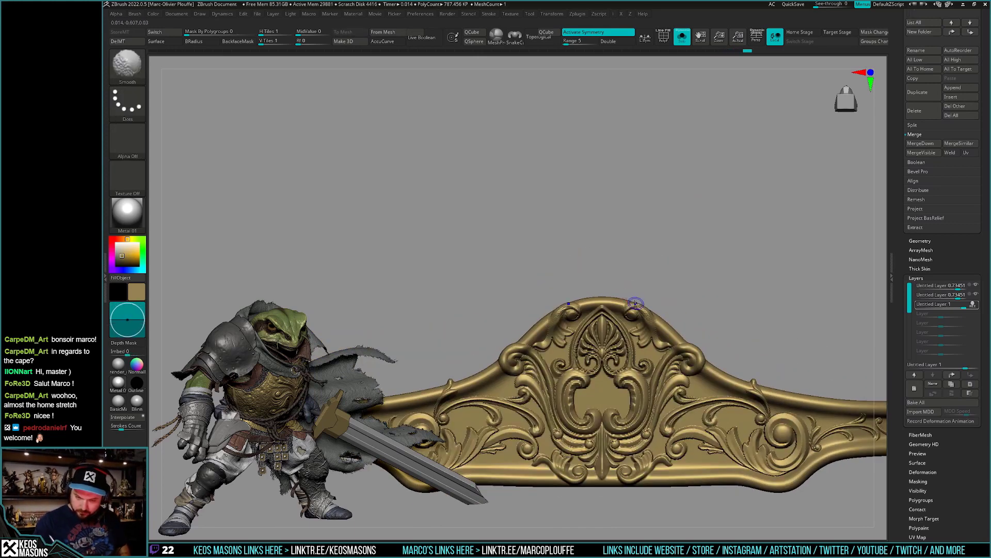
key(ctrl)
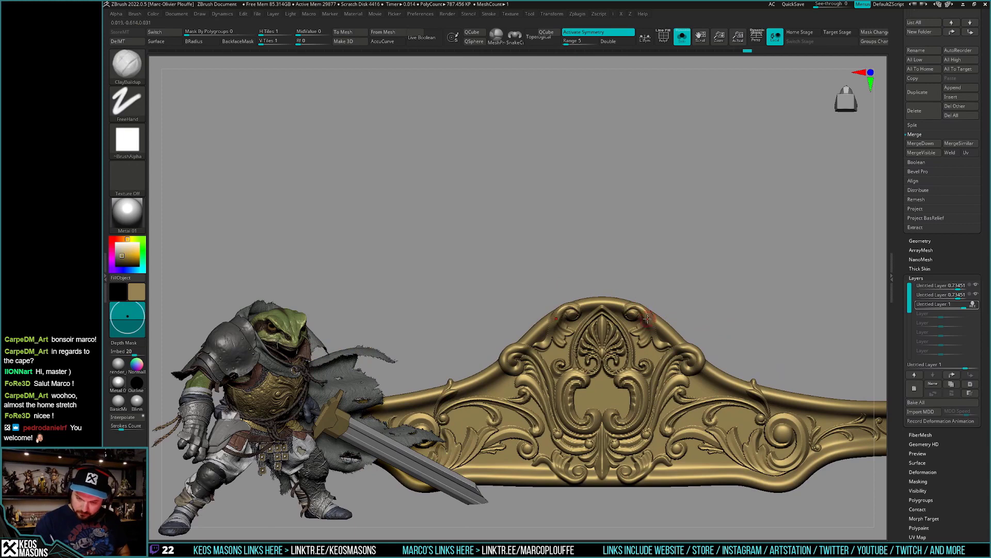
mouse_move(650, 314)
right_down()
mouse_move(637, 297)
mouse_move(649, 329)
mouse_move(663, 294)
mouse_move(666, 361)
right_up()
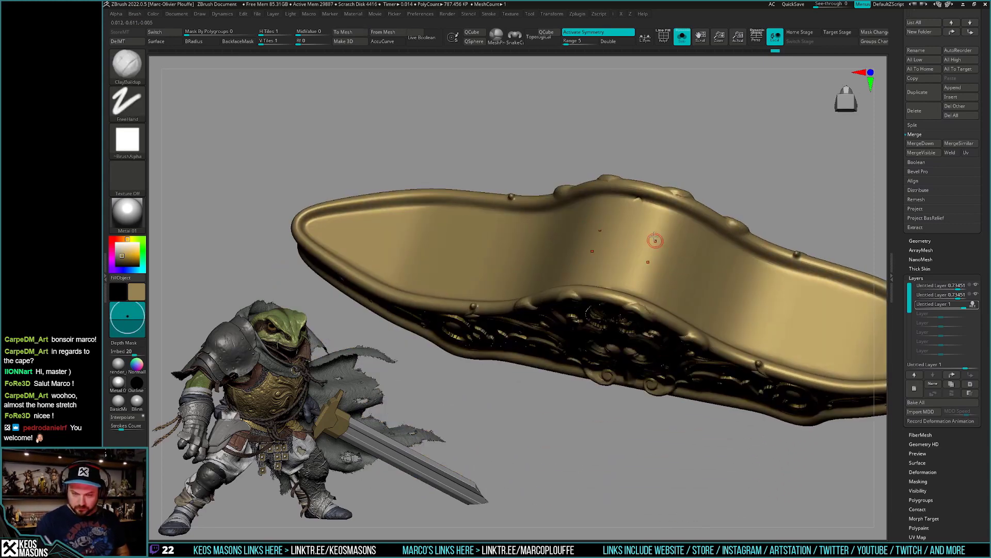
key(shift)
shift+right_drag(640, 209, 625, 309)
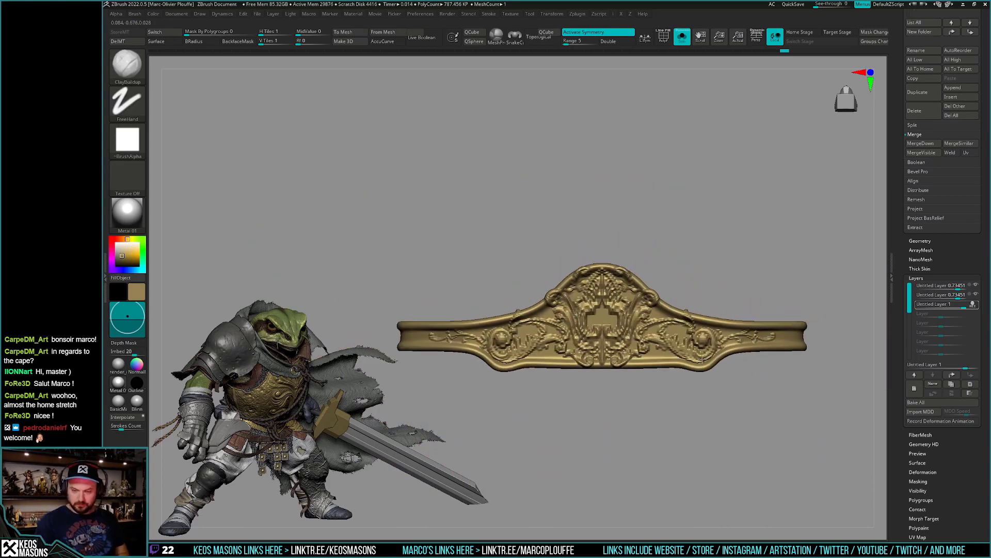
Turn Solo off, choose the Inflate brush, and reframe the whole sword from the front.
key(ctrl+shift+s)
key(b)
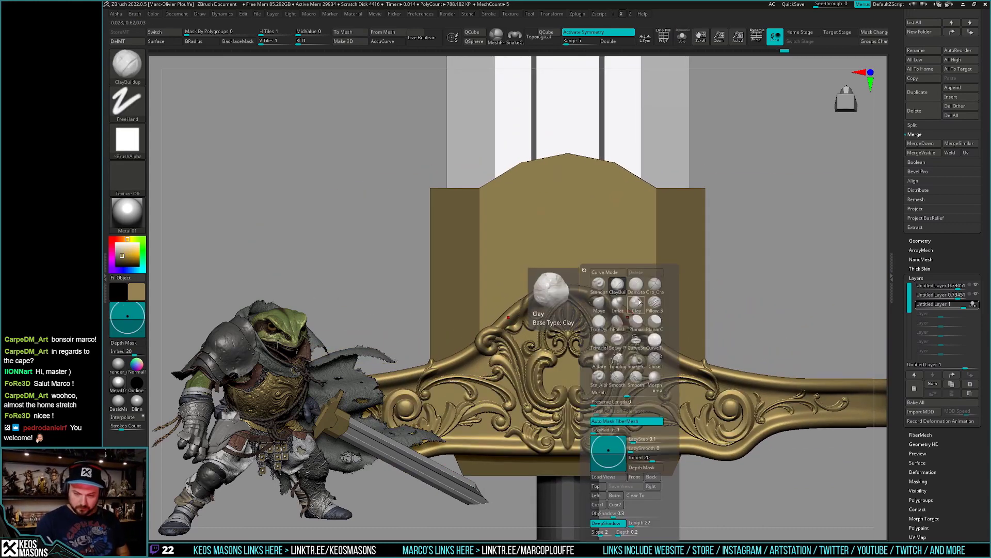
key(i)
key(n)
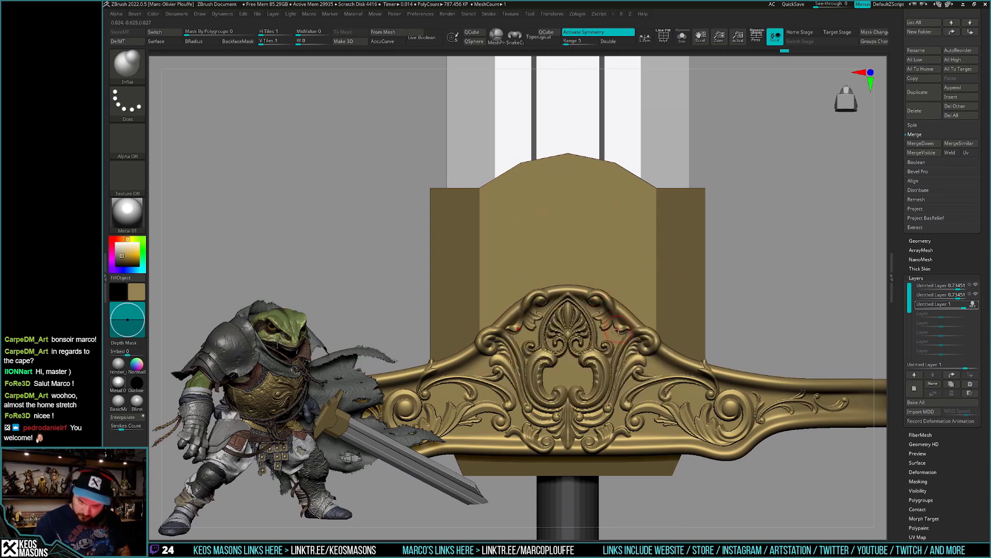
right_drag(607, 300, 596, 291)
drag(596, 291, 593, 293)
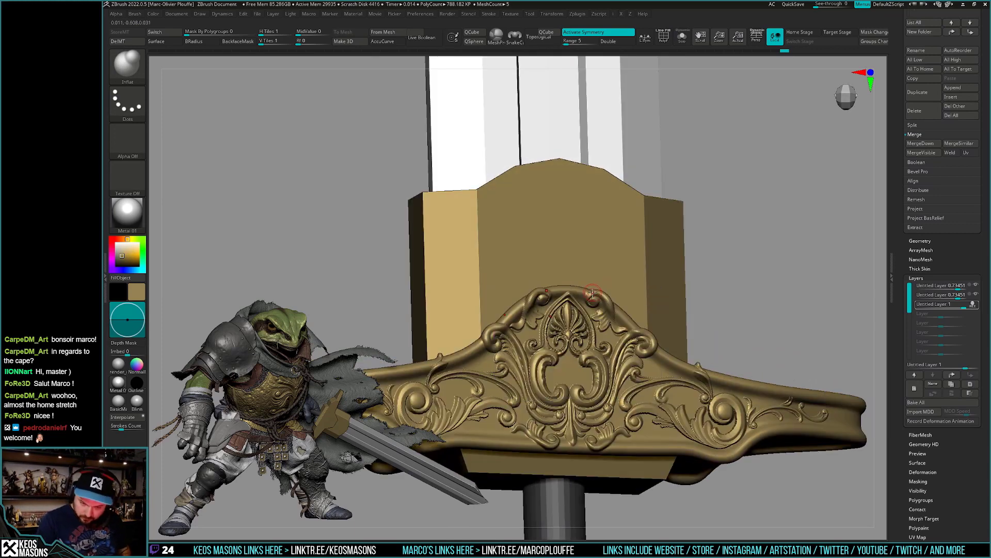
key(ctrl+z)
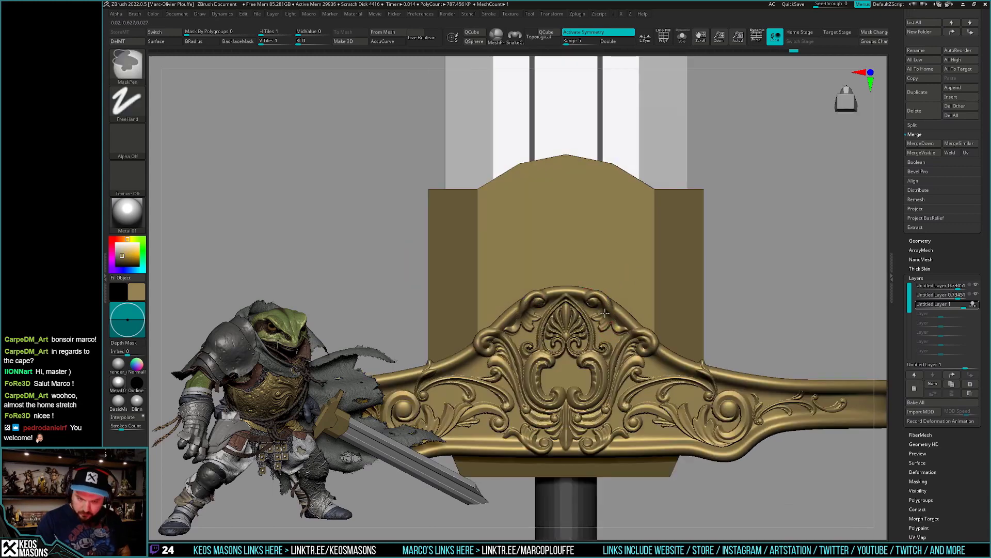
key(ctrl+z)
mouse_move(695, 473)
alt+right_down()
mouse_move(673, 458)
mouse_move(637, 307)
mouse_move(650, 278)
mouse_move(608, 338)
mouse_move(596, 320)
mouse_move(581, 334)
mouse_move(603, 335)
mouse_move(684, 457)
alt+right_up()
Switch to ClayBuildup, then a standard brush, and bring up the full brush library.
key(space)
click(627, 284)
key(space)
click(629, 283)
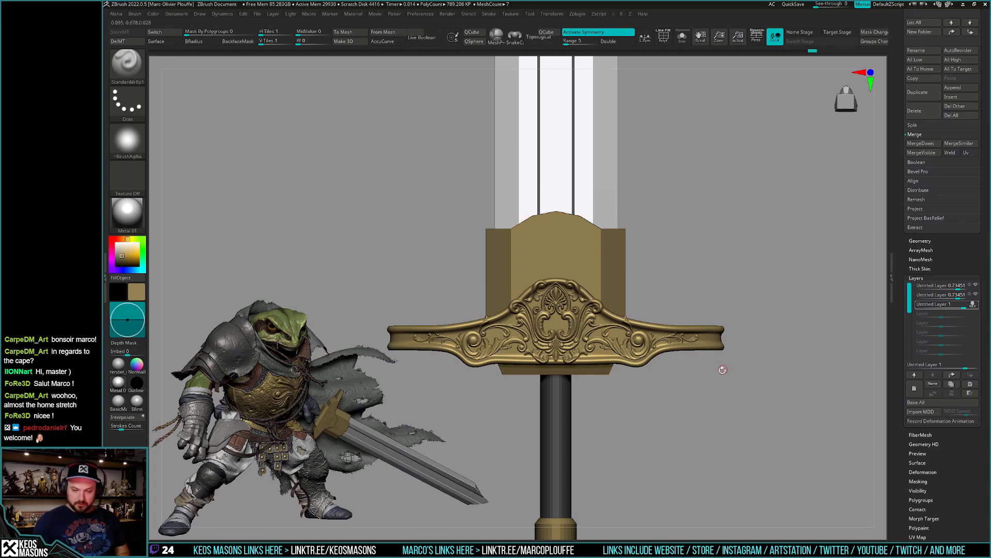
key(b)
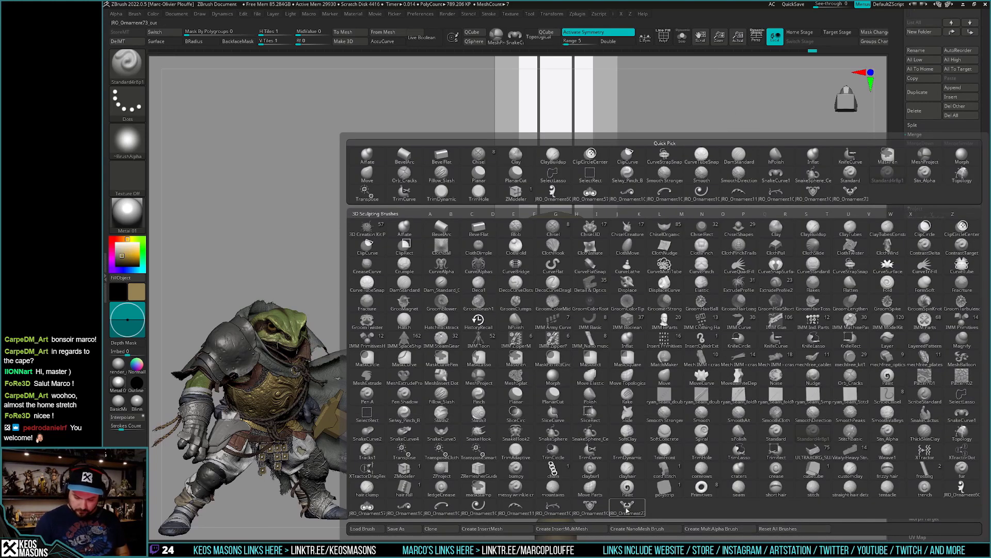
Stamp a wide scrollwork ornament insert across the guard bar, then switch to ClayBuildup.
click(961, 488)
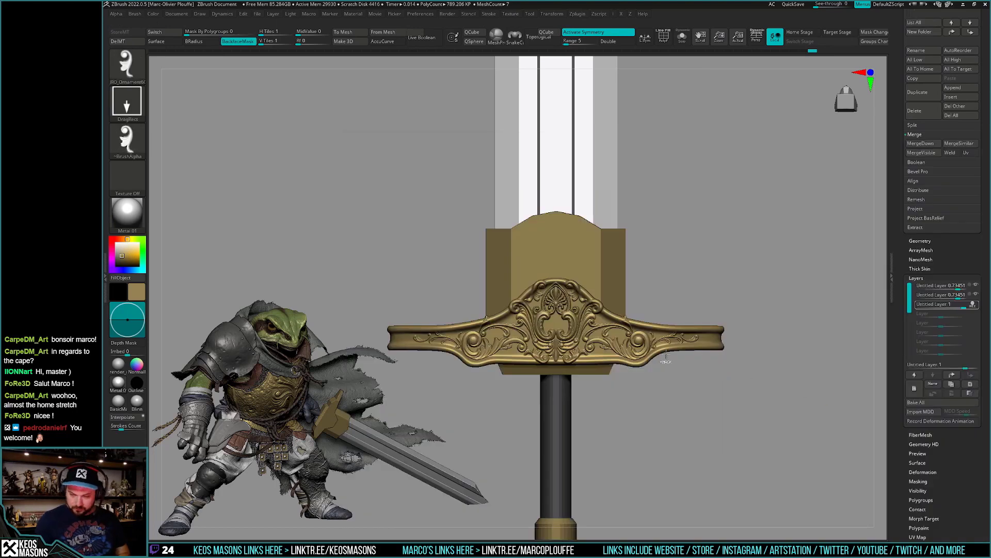
scroll(666, 361, up, 2)
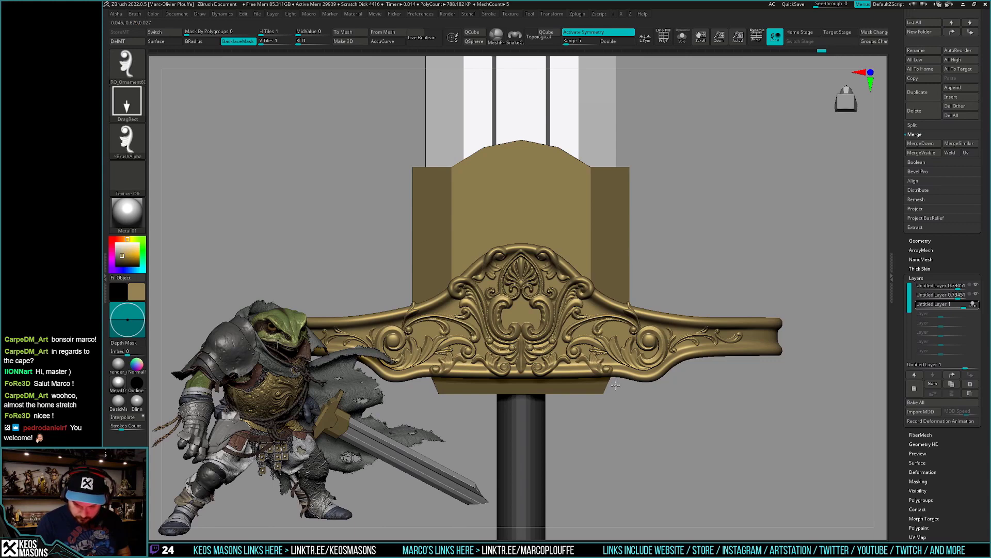
mouse_move(616, 385)
ctrl+right_down()
mouse_move(708, 478)
mouse_move(634, 430)
ctrl+right_up()
key(b)
click(634, 430)
Solo the guard, orbit and zoom to inspect the new insert, then show all subtools again.
key(shift+s)
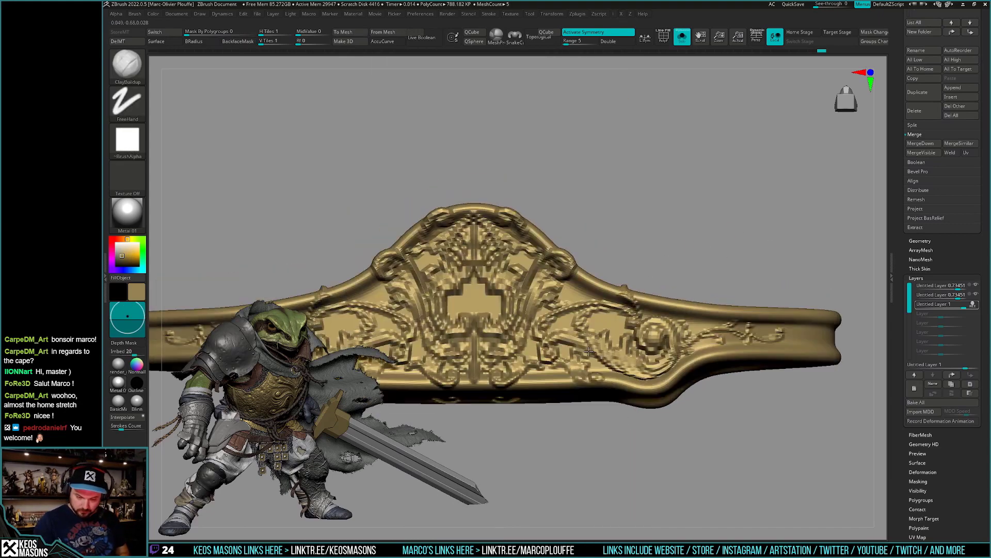
mouse_move(764, 224)
right_down()
mouse_move(591, 385)
mouse_move(578, 362)
right_up()
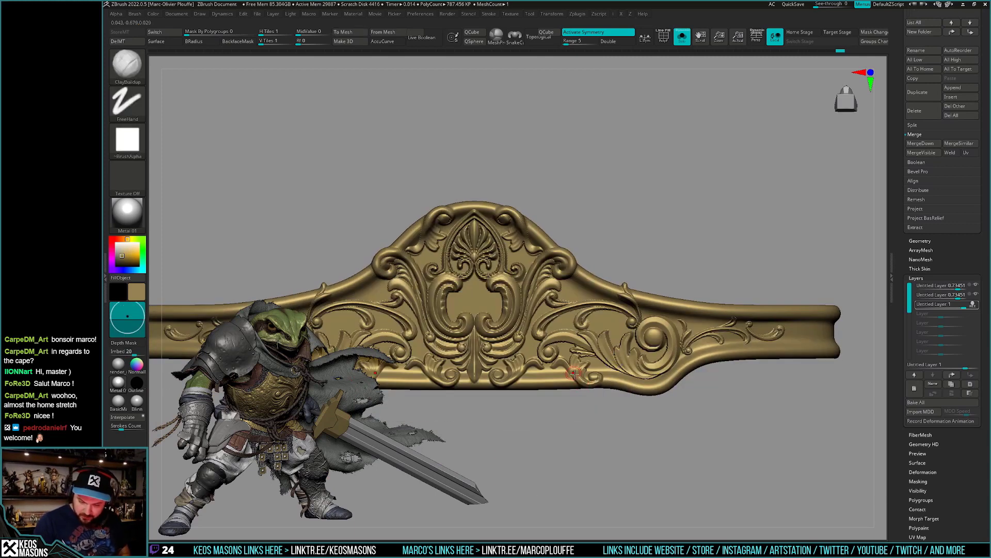
key(shift)
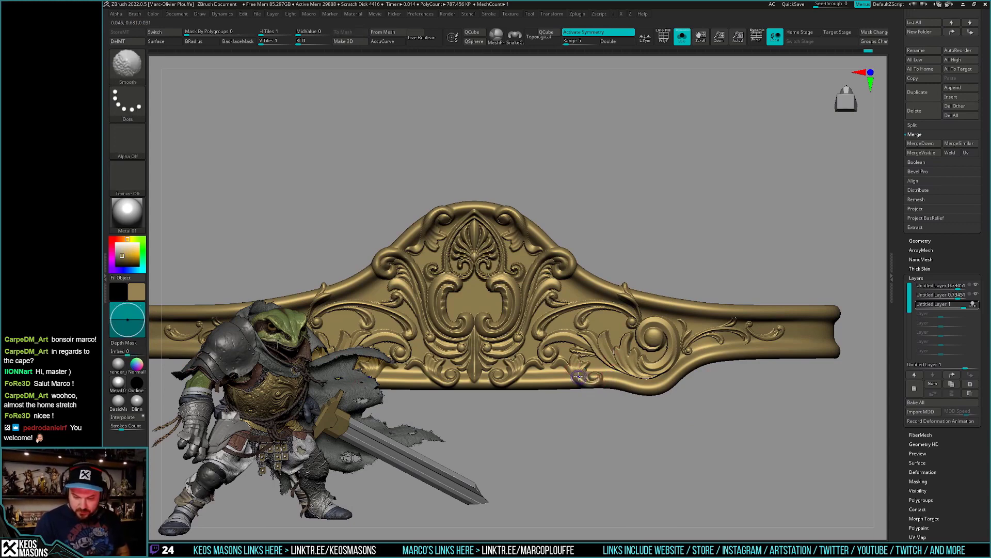
mouse_move(601, 378)
right_down()
mouse_move(624, 339)
mouse_move(572, 395)
mouse_move(634, 408)
mouse_move(612, 355)
right_up()
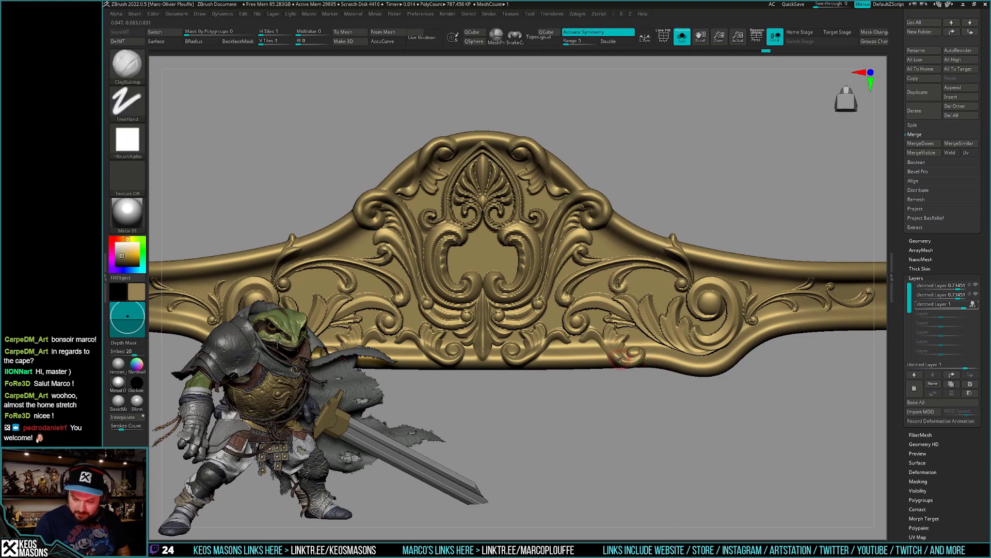
ctrl+right_drag(625, 356, 671, 364)
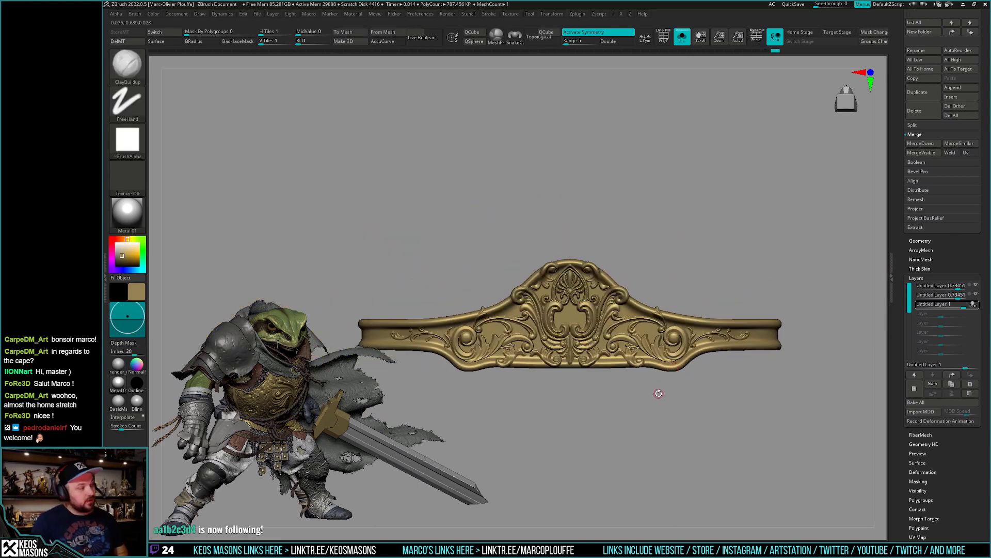
alt+right_drag(686, 385, 666, 367)
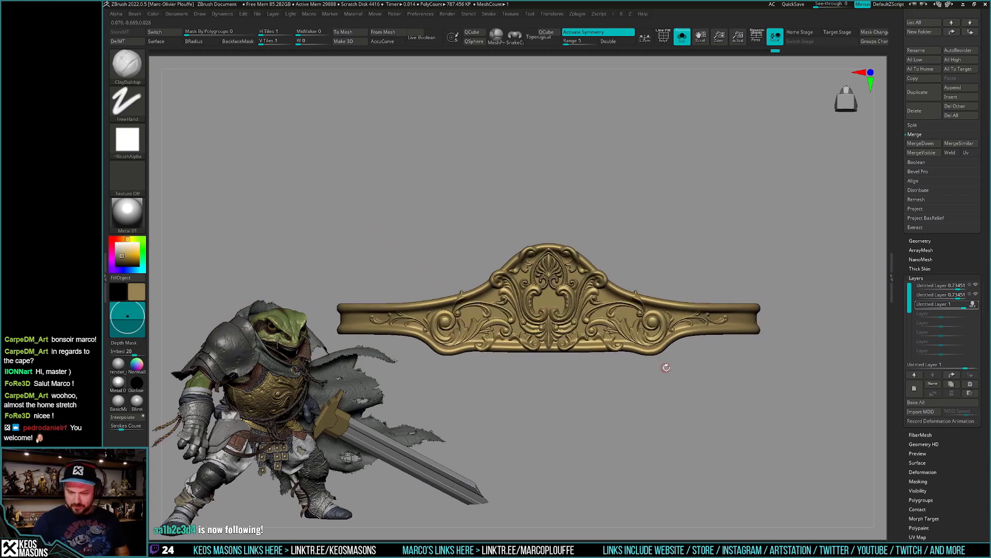
key(alt+s)
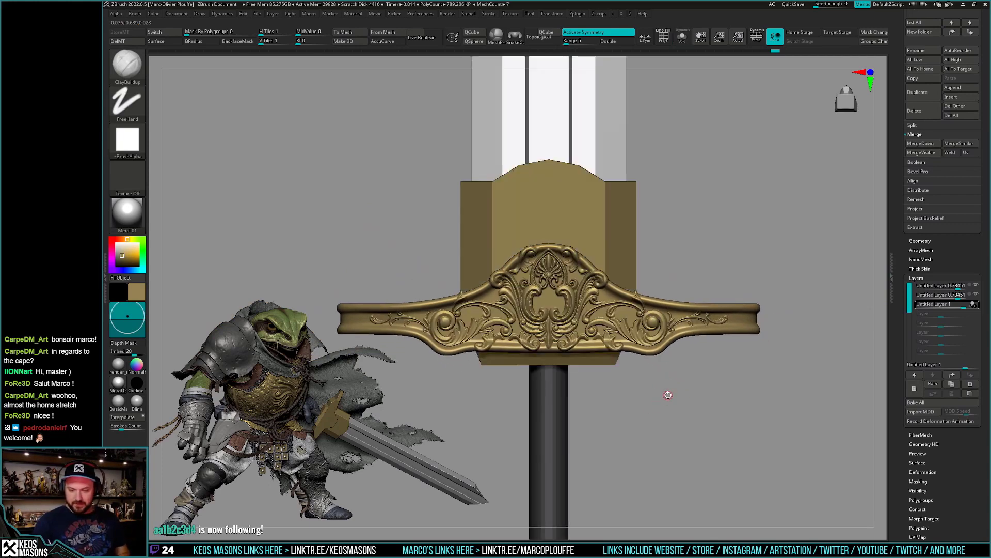
Solo the ornament bar, switch to the Standard brush, orbit the carving, then return to front view.
mouse_move(668, 395)
right_down()
mouse_move(642, 390)
mouse_move(632, 370)
right_up()
key(alt+s)
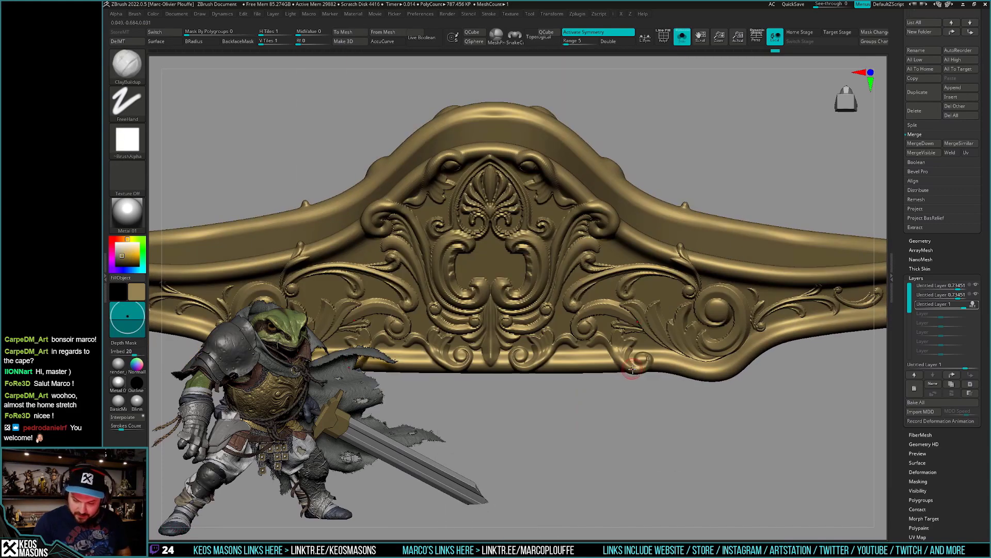
key(b)
key(s)
key(t)
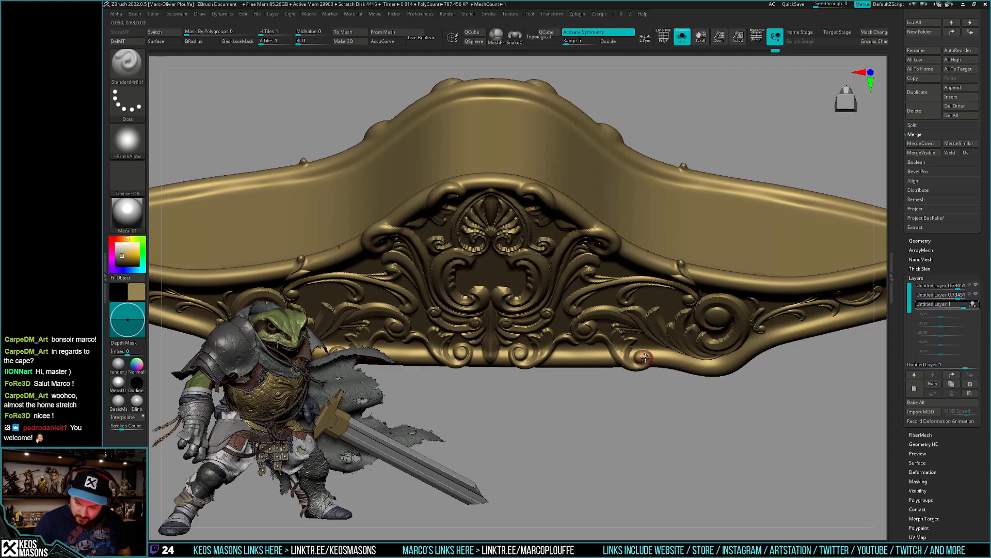
mouse_move(649, 359)
right_down()
mouse_move(648, 341)
mouse_move(646, 356)
mouse_move(624, 363)
right_up()
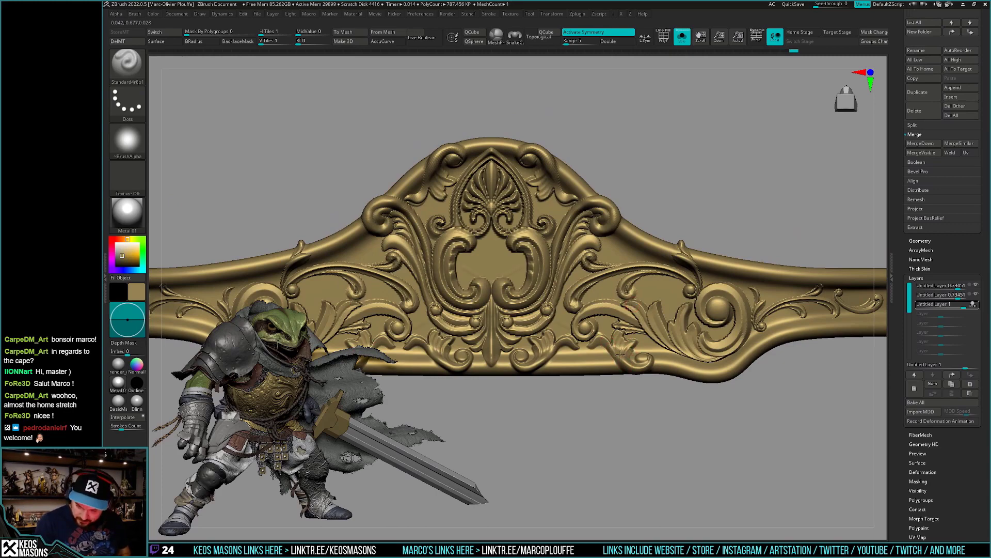
mouse_move(620, 355)
right_down()
mouse_move(628, 346)
mouse_move(643, 437)
mouse_move(662, 418)
mouse_move(638, 427)
mouse_move(648, 427)
right_up()
key(ctrl+shift+alt+s)
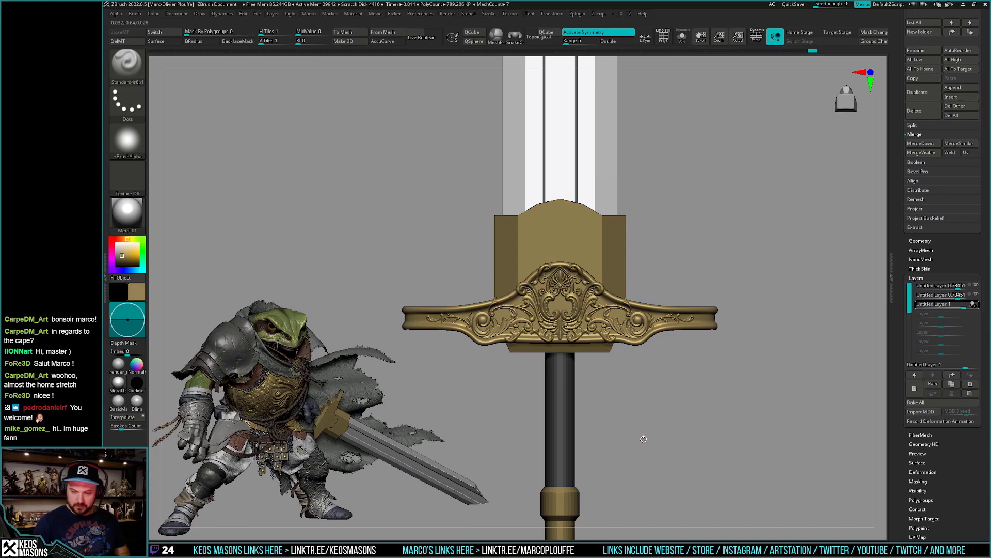
Stamp mirrored JRO_Ornament60 scrolls near both outer ends of the collar bar.
key(b)
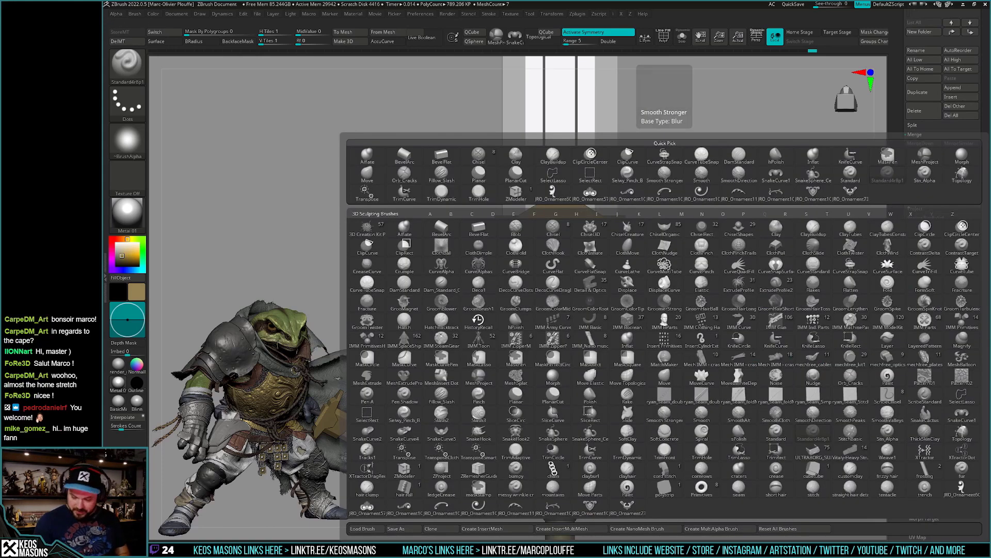
click(961, 488)
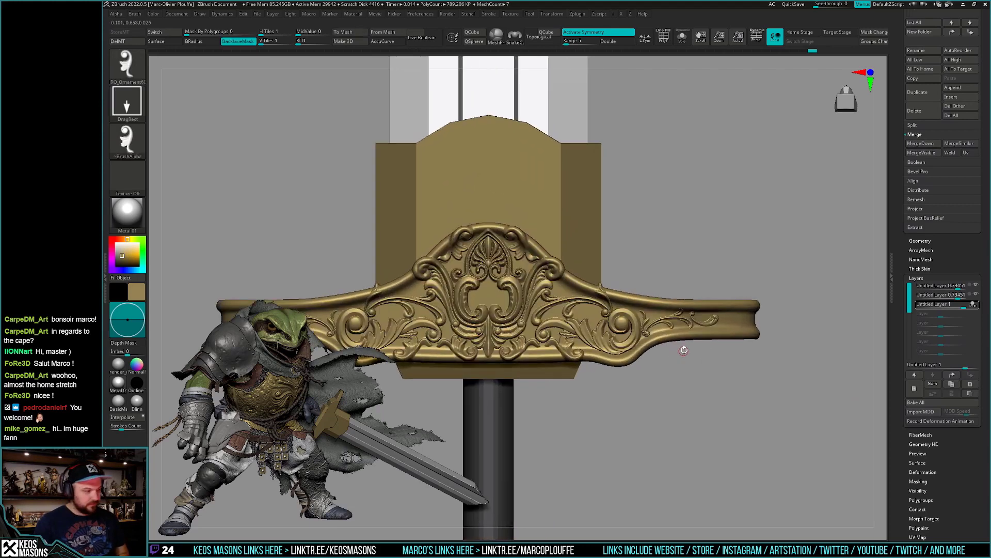
mouse_move(723, 392)
ctrl+right_down()
mouse_move(698, 378)
mouse_move(720, 335)
ctrl+right_up()
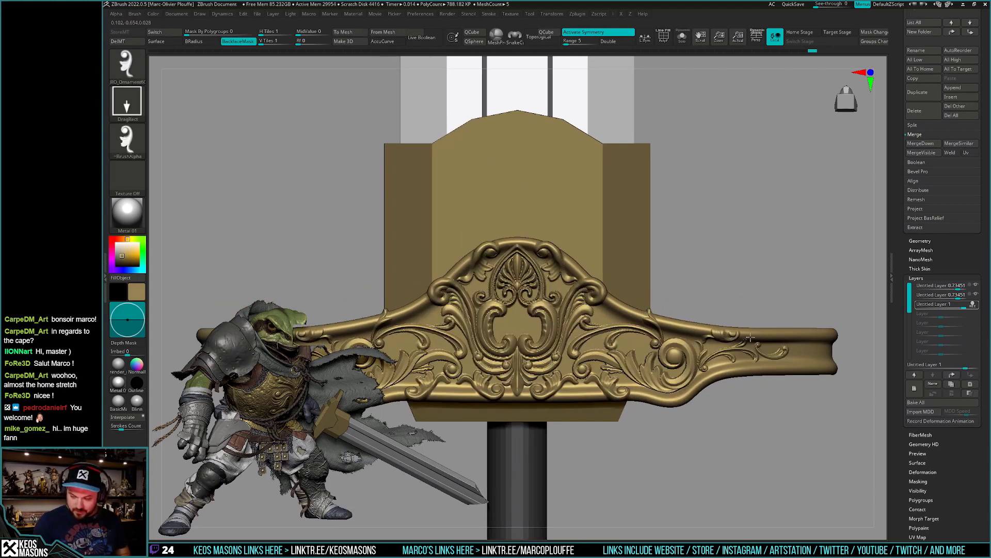
mouse_move(750, 338)
mouse_down()
mouse_move(737, 333)
mouse_move(721, 360)
mouse_move(695, 316)
mouse_up()
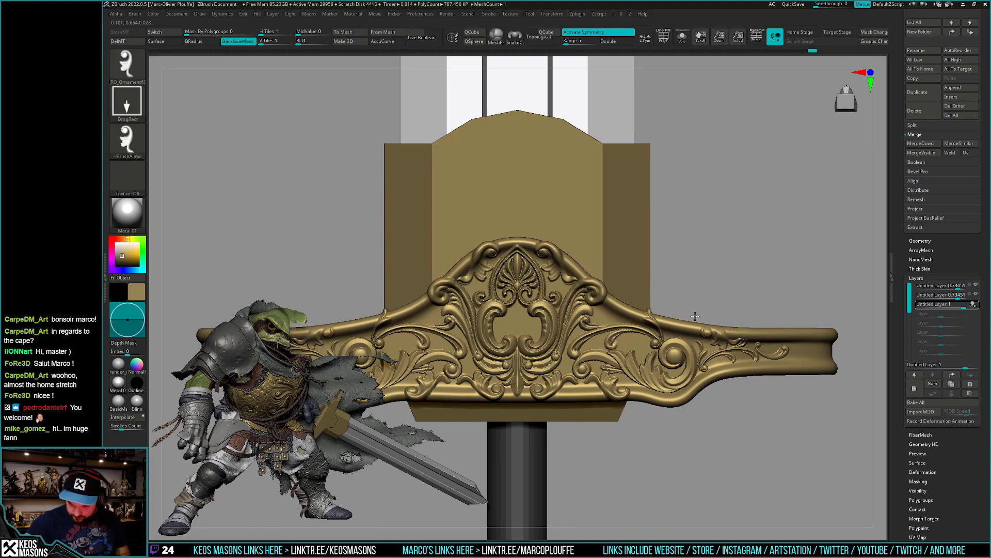
drag(695, 316, 696, 316)
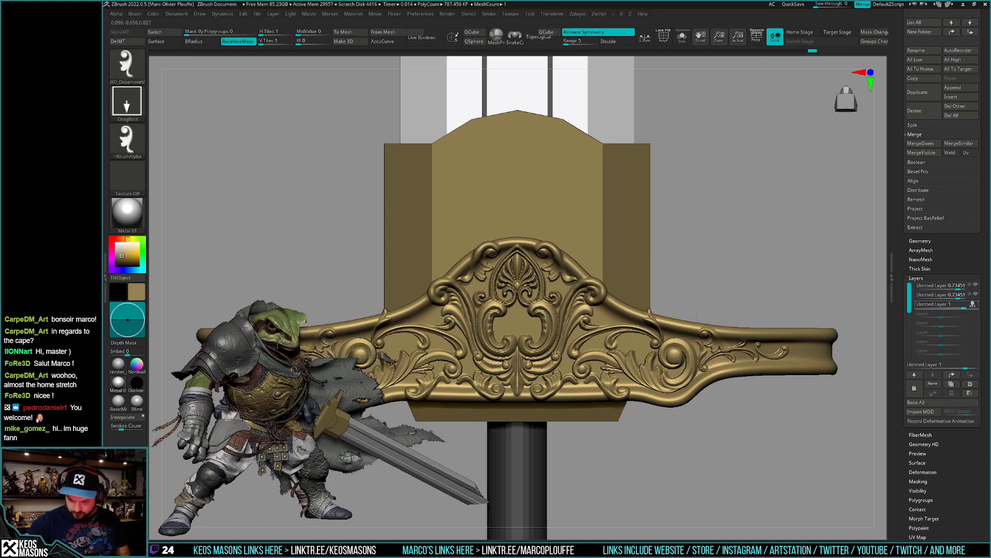
alt+right_drag(696, 316, 976, 333)
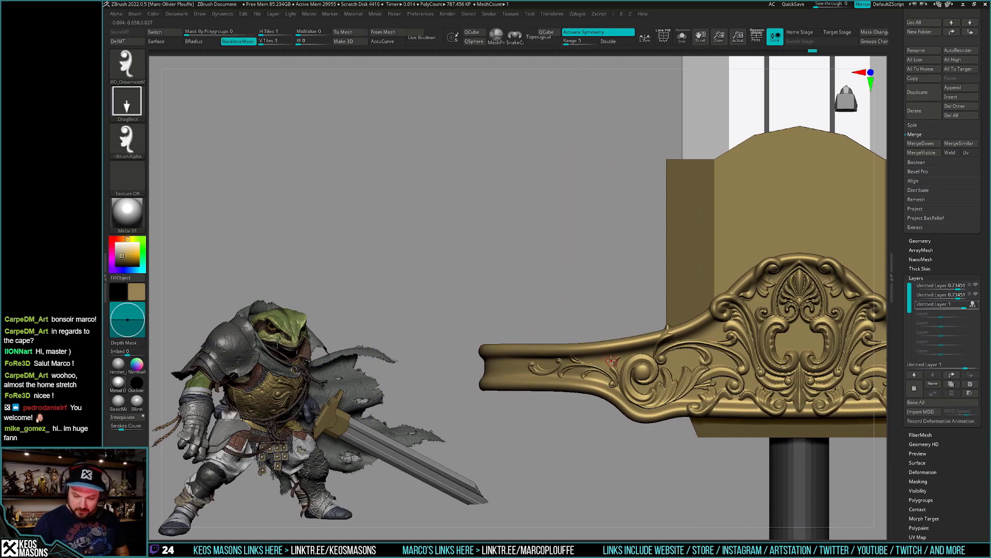
drag(622, 353, 630, 341)
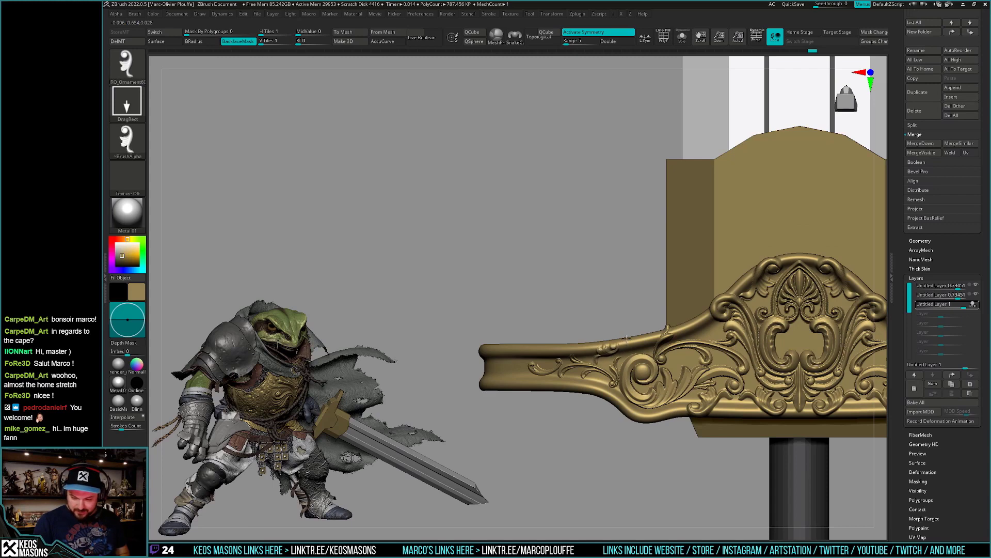
drag(629, 340, 633, 344)
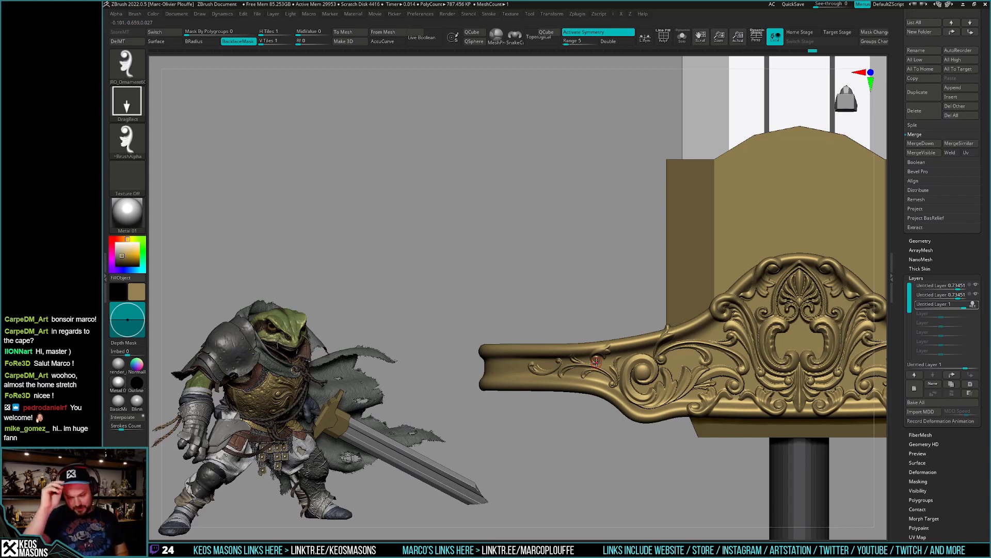
Step through undo and redo to compare the ornament stamps, then recentre the crossguard front-on.
key(ctrl)
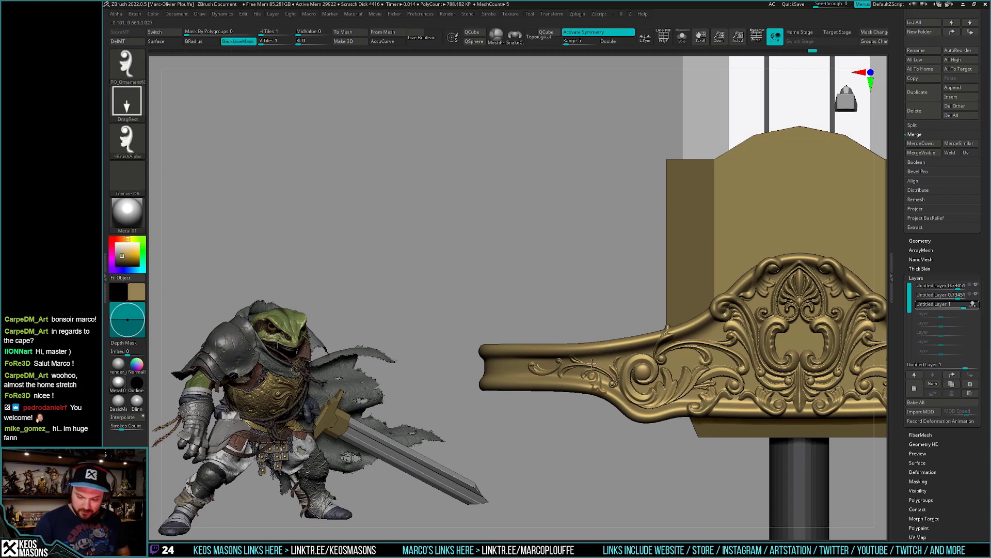
key(ctrl)
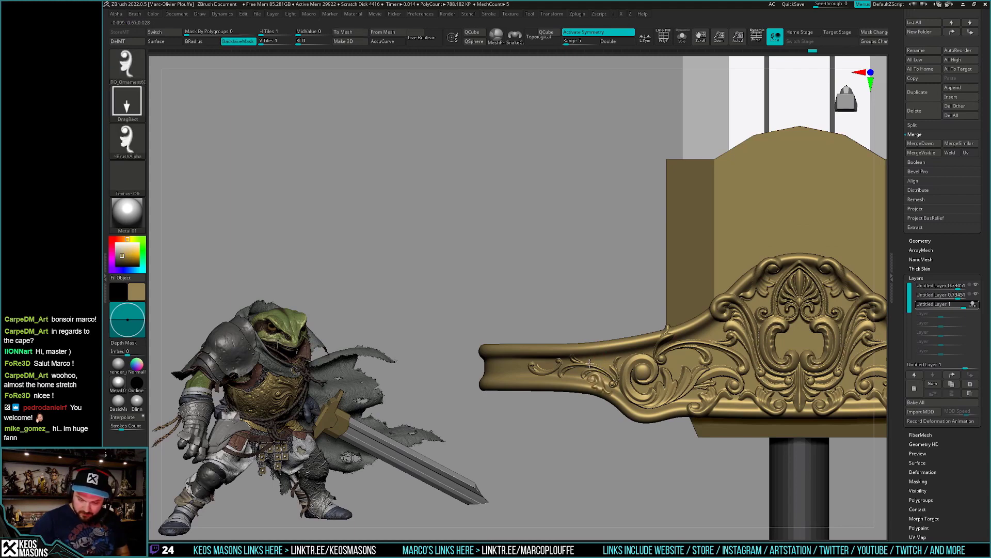
key(ctrl)
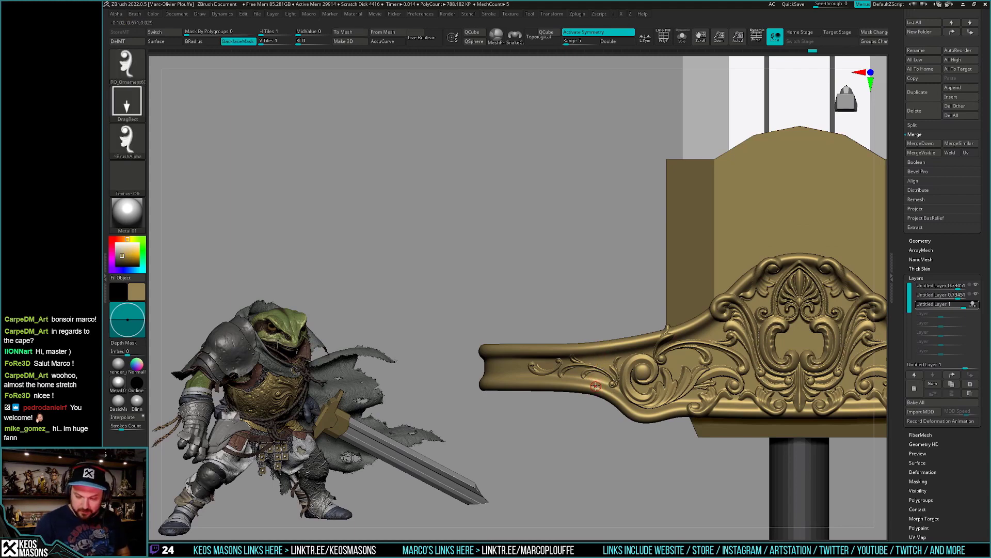
key(ctrl)
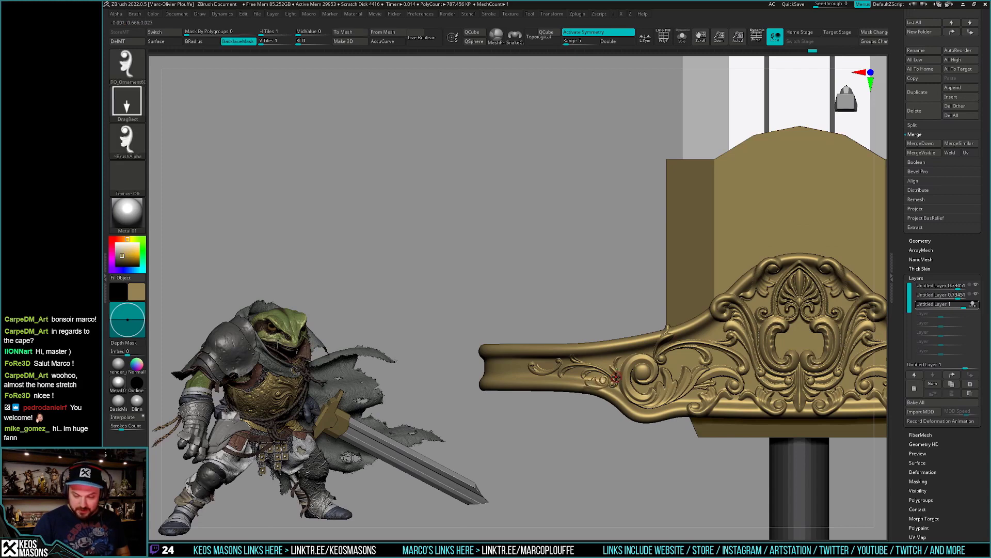
key(ctrl)
key(ctrl)
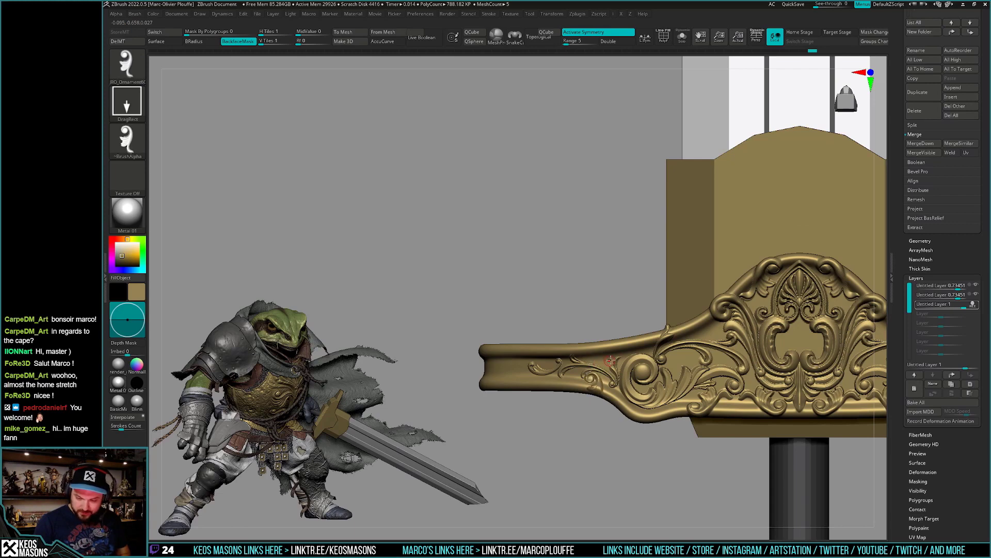
key(ctrl)
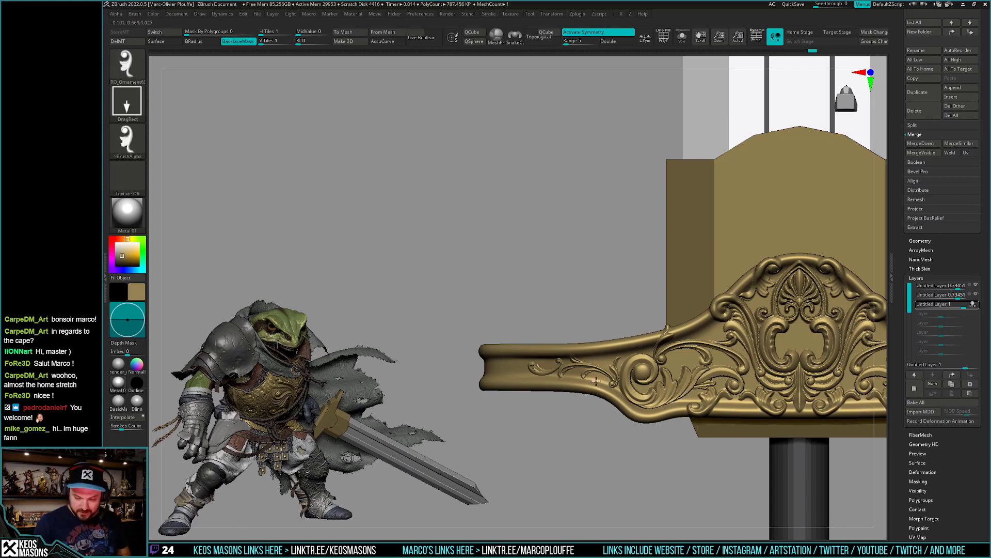
key(ctrl)
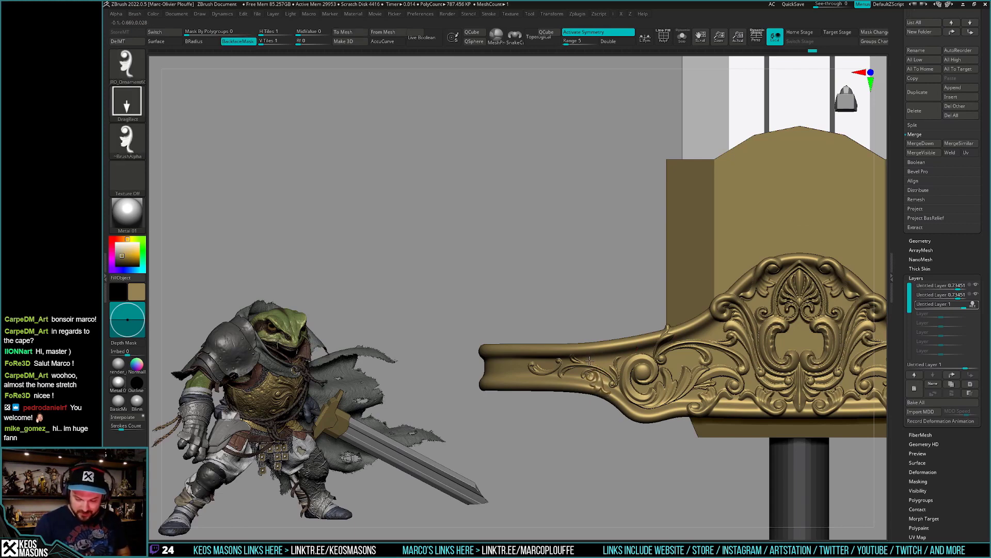
key(ctrl)
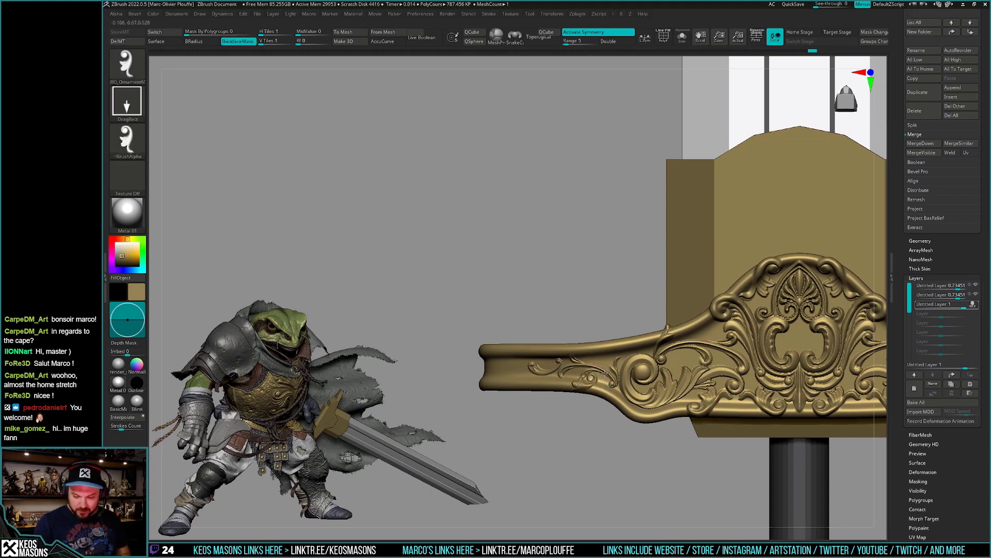
right_drag(605, 371, 808, 330)
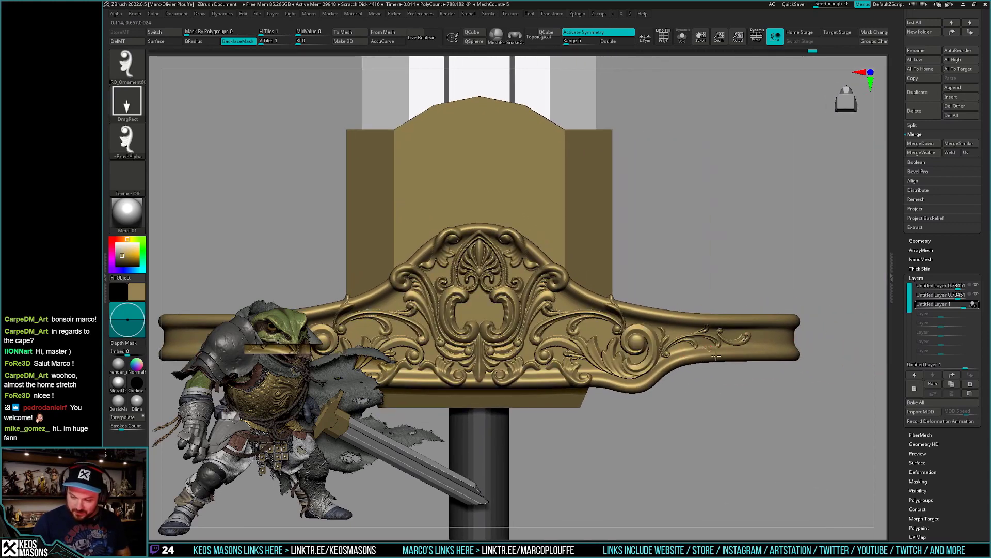
Frame the crossguard's left end and bring up the quick brush and stroke panel.
key(ctrl)
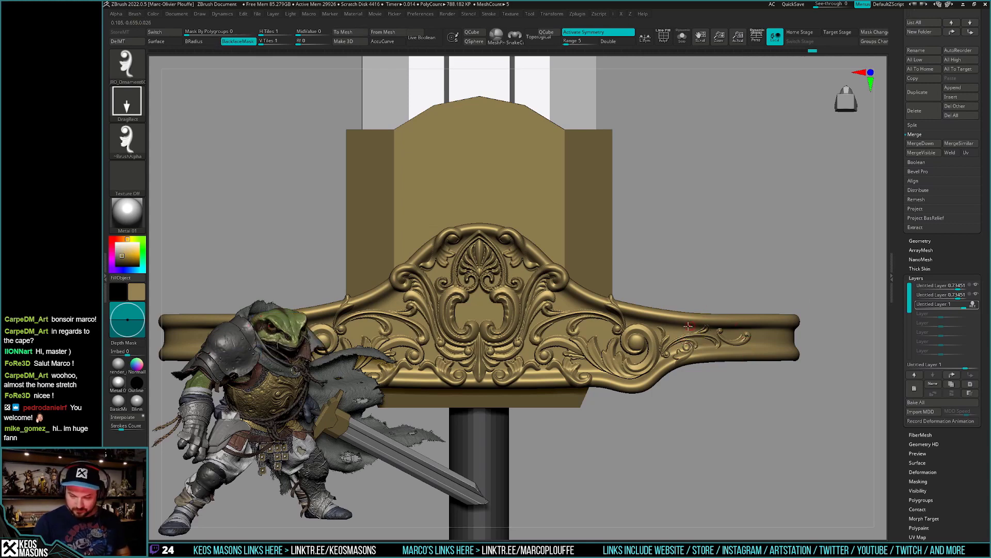
alt+drag(688, 326, 943, 325)
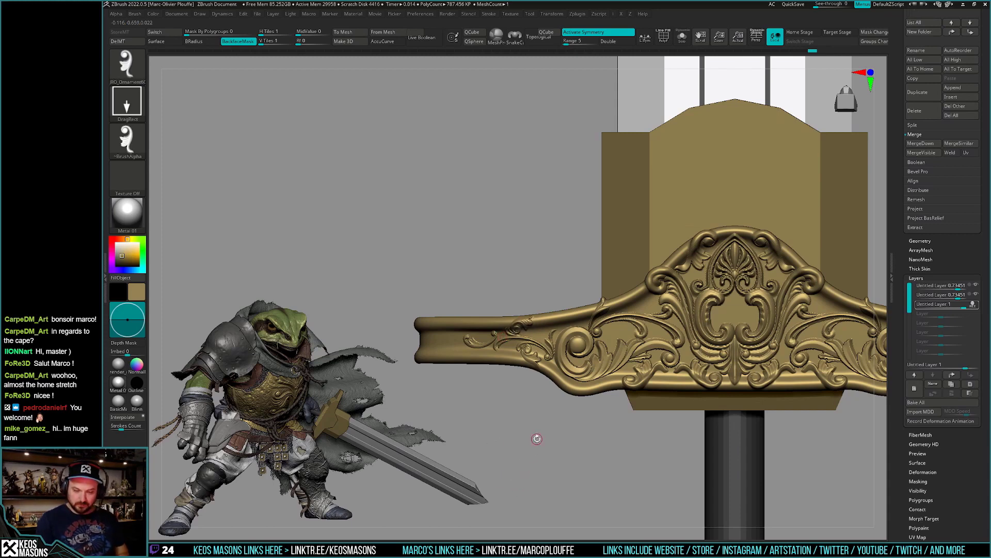
key(space)
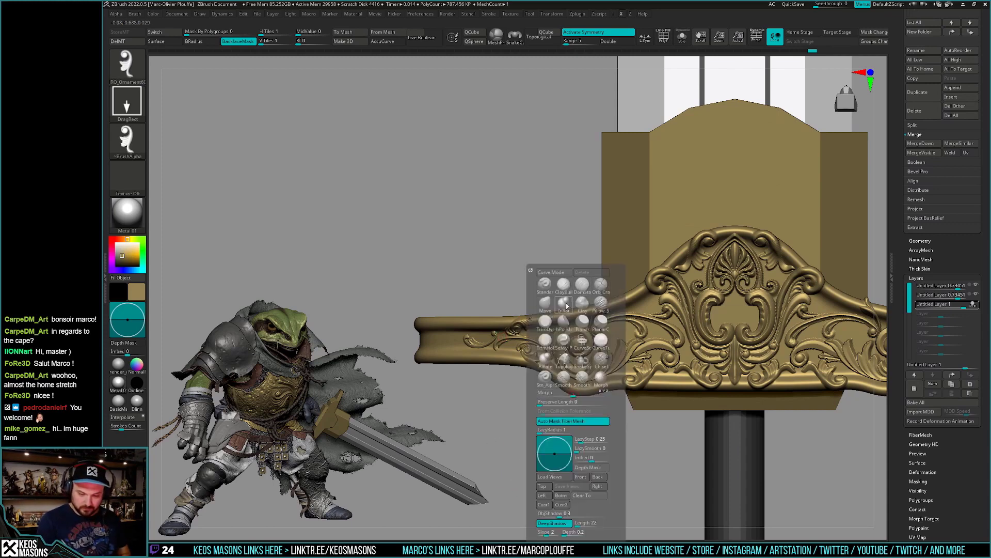
Switch to the Move brush and undo, then redo, recent crossguard shape changes.
click(545, 303)
scroll(563, 360, up, 3)
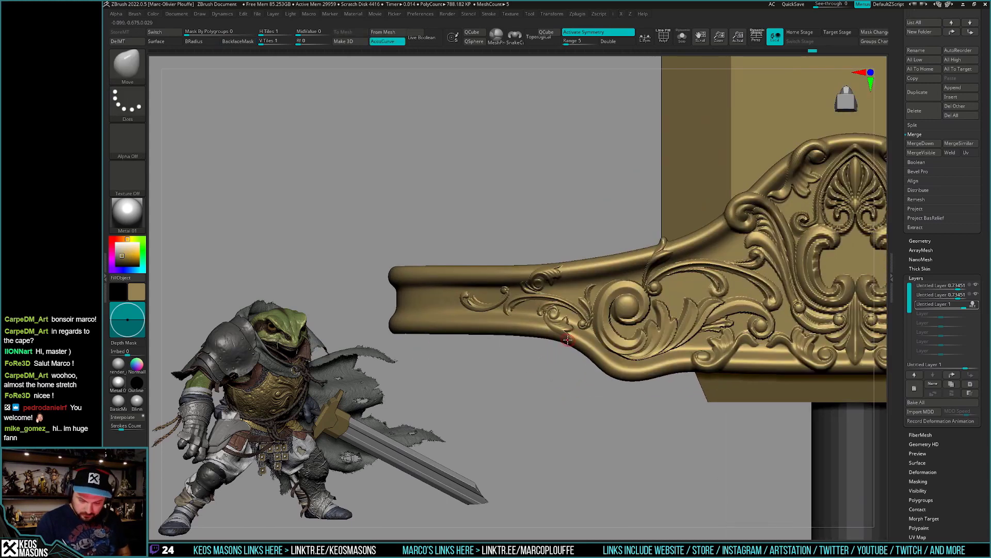
key(ctrl+z)
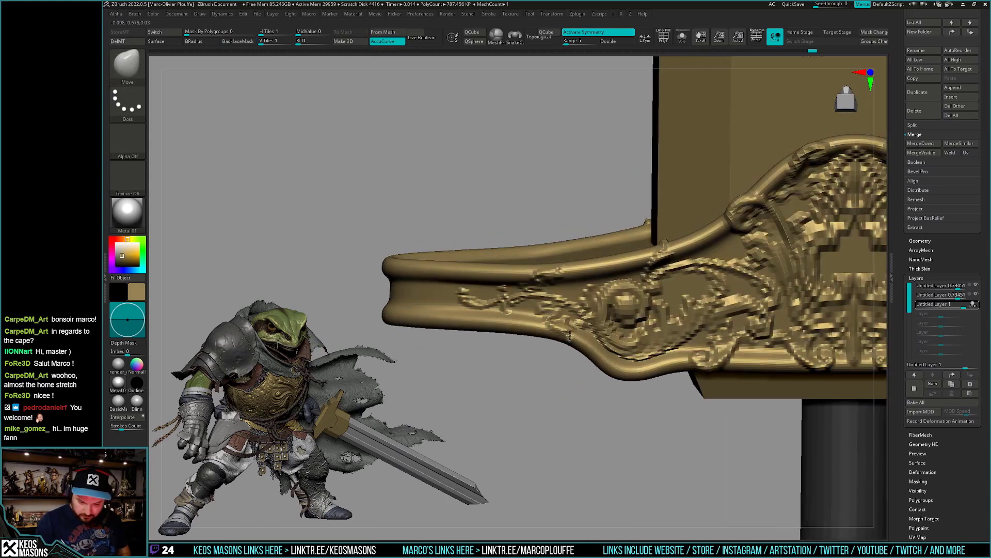
key(ctrl+z)
key(ctrl+z)
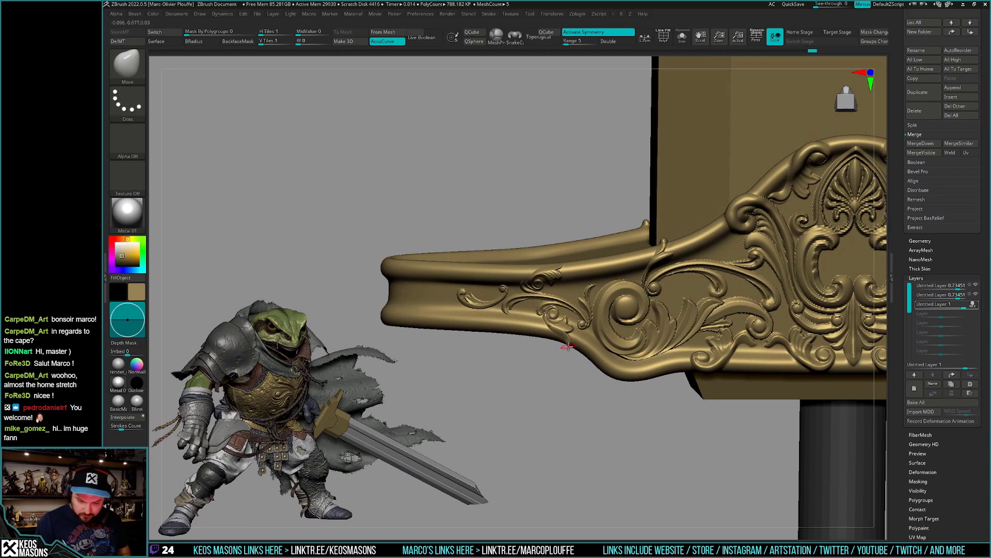
key(ctrl+shift+z)
key(ctrl+shift+z)
key(ctrl+shift+z)
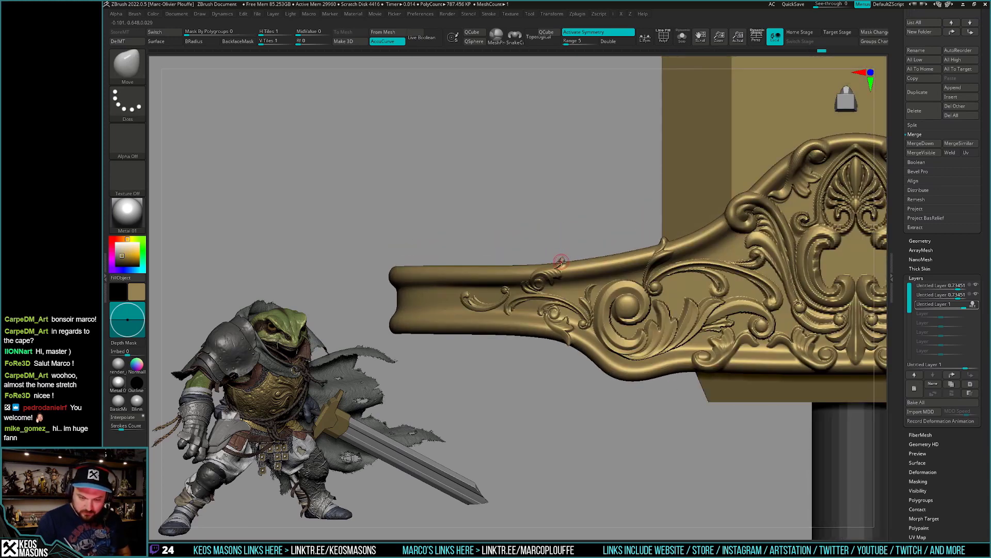
Give the Standard brush a new alpha and step through undo/redo on the scroll ornament.
key(space)
click(561, 268)
drag(573, 253, 559, 268)
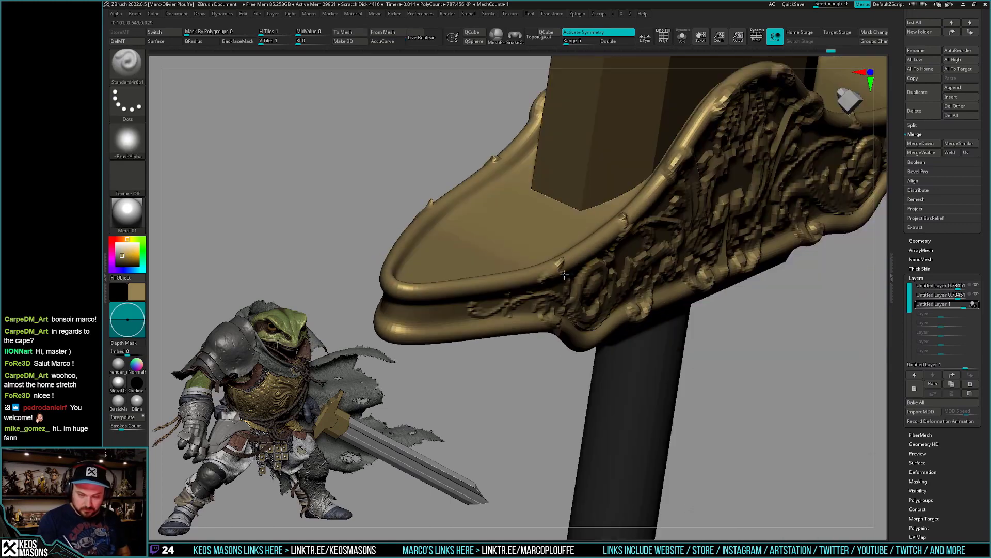
key(ctrl+z)
key(space)
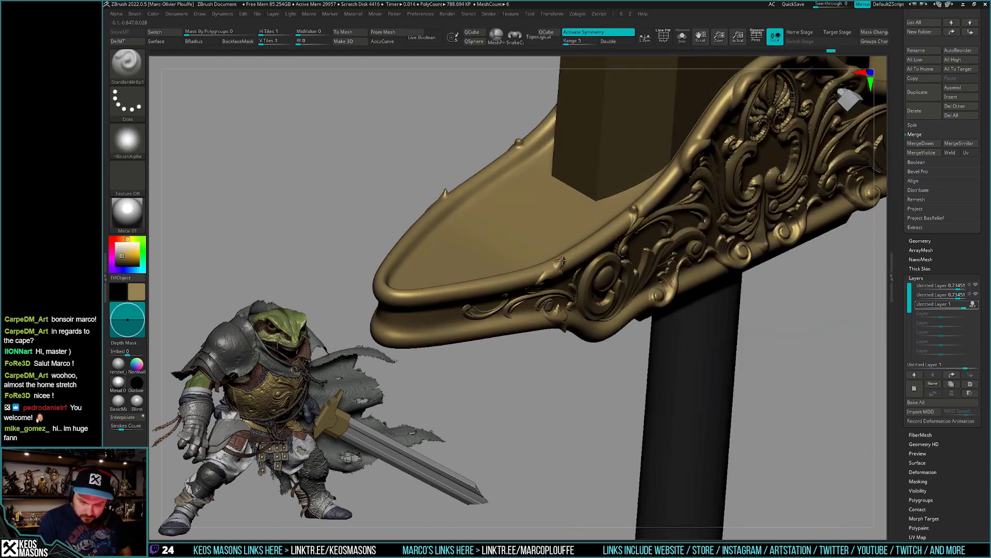
key(ctrl+z)
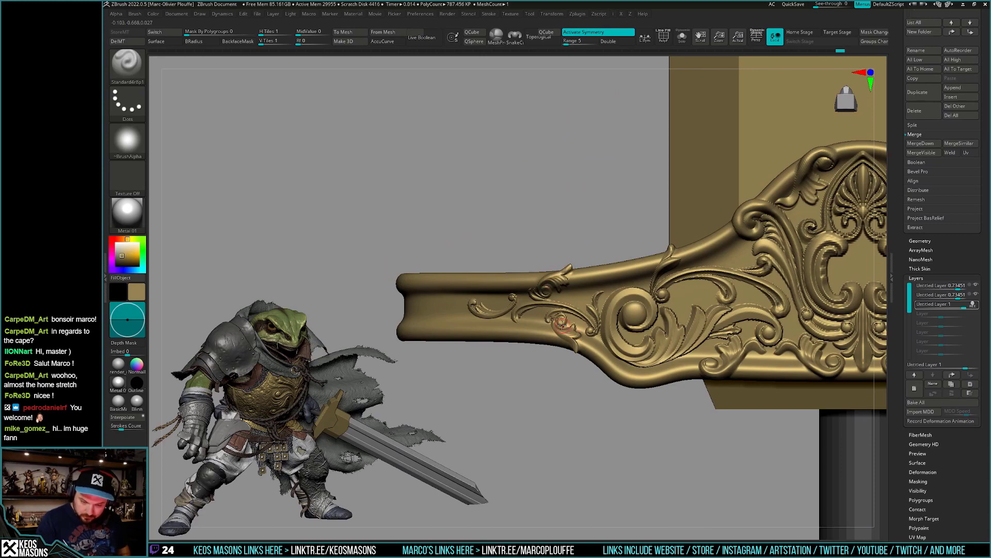
key(ctrl+shift+z)
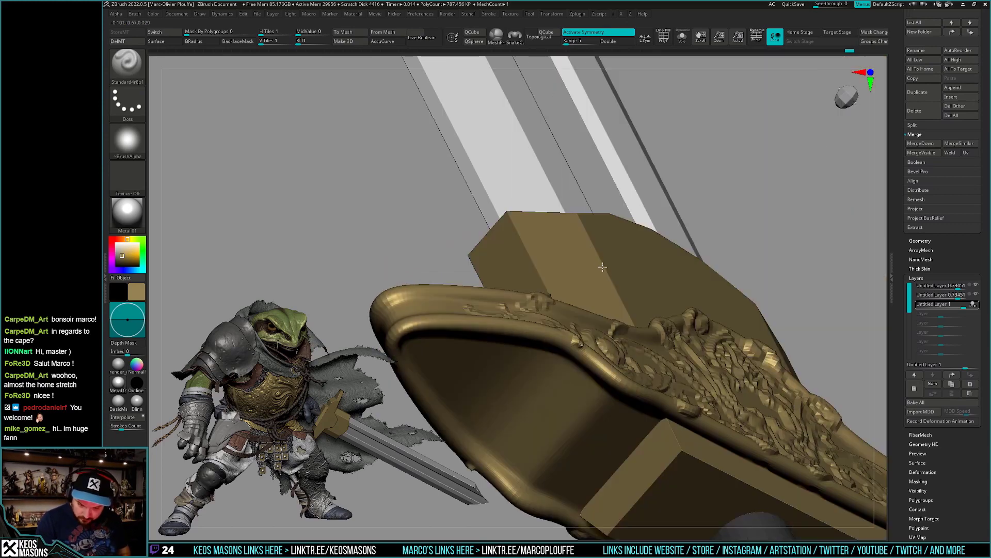
key(ctrl+shift+z)
key(ctrl+shift+z)
key(ctrl+shift+z)
Inflate the ornament surface and nudge the small scroll curl into shape with the Move brush.
key(b)
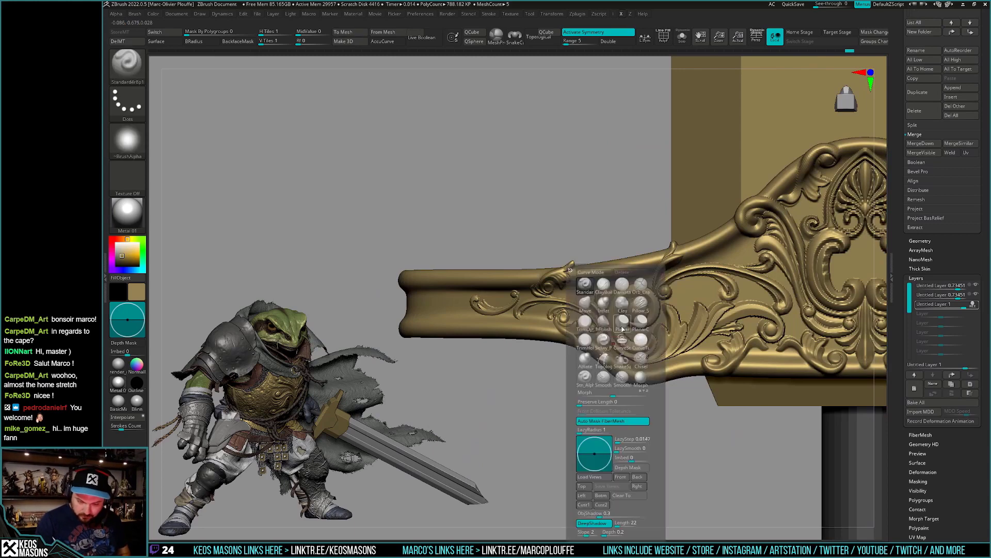
key(i)
key(n)
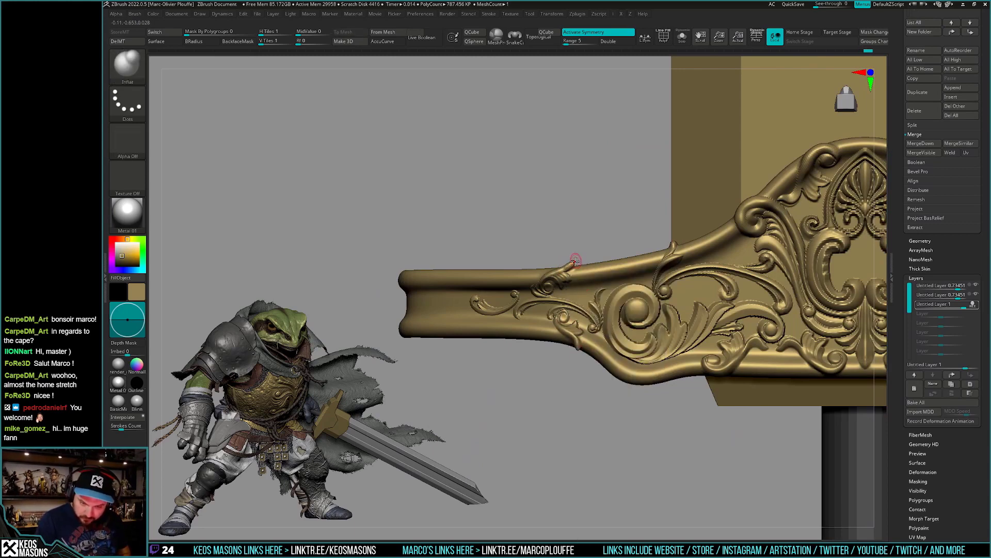
key(b)
key(m)
key(v)
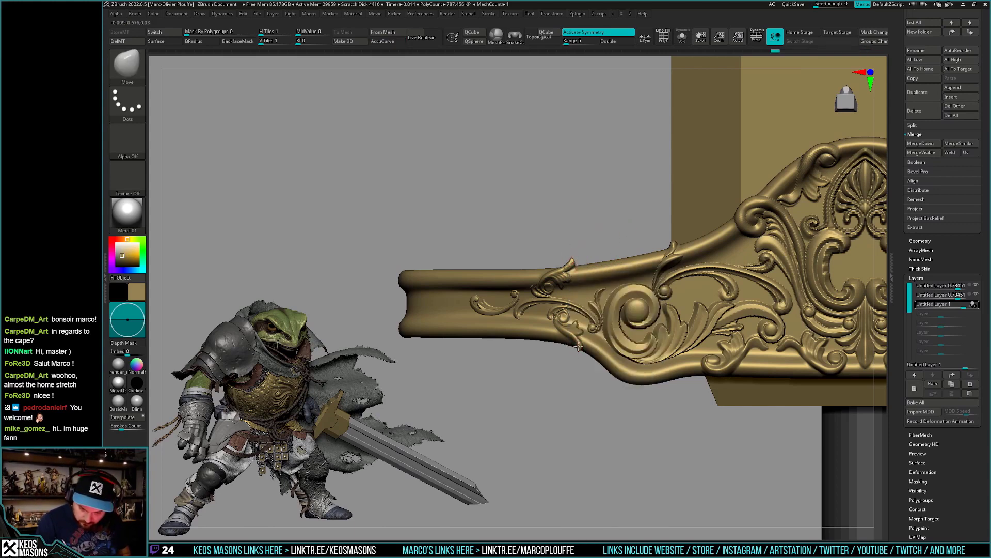
mouse_move(581, 368)
shift+mouse_down()
mouse_move(573, 279)
mouse_move(715, 409)
mouse_move(720, 401)
mouse_move(717, 443)
mouse_move(713, 396)
mouse_move(726, 405)
mouse_move(686, 338)
mouse_move(661, 378)
mouse_move(661, 362)
mouse_move(599, 382)
mouse_move(635, 361)
mouse_move(664, 380)
mouse_move(648, 429)
mouse_move(744, 370)
mouse_move(726, 364)
mouse_move(748, 376)
shift+mouse_up()
Select the Morph brush, then turn Solo off so the blade and grip reappear.
key(b)
key(m)
key(o)
key(ctrl+shift+s)
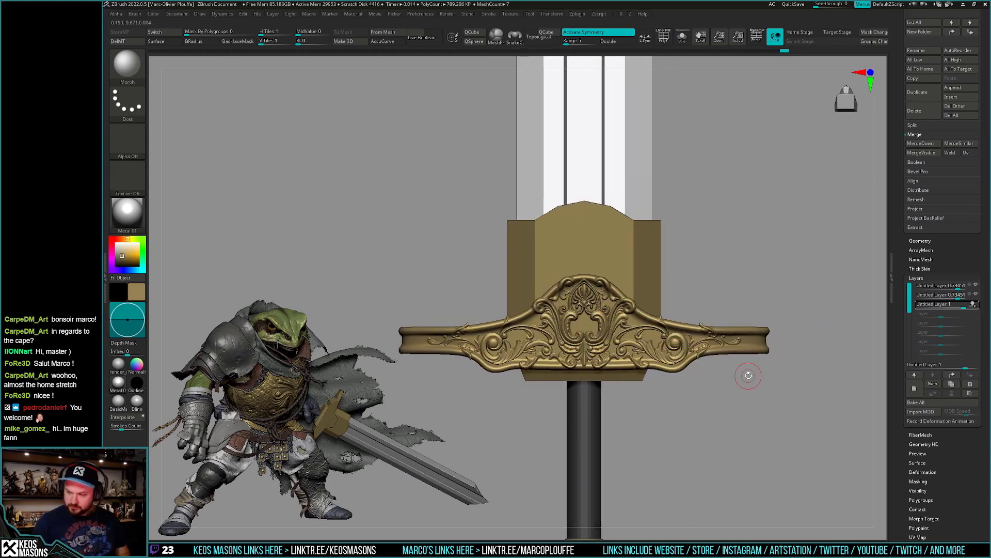
Move the sculpt layer to the top and merge it down, then orbit to a three-quarter view.
click(951, 375)
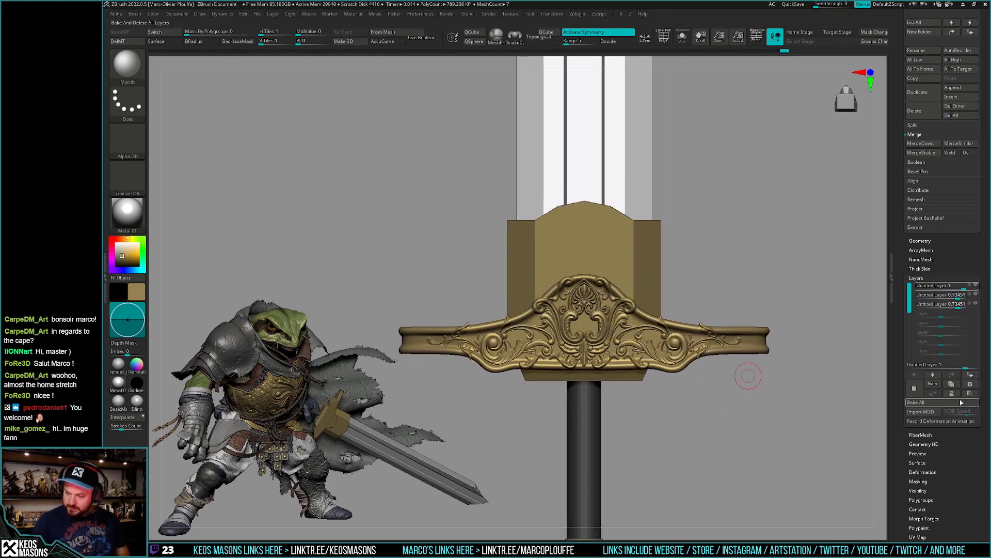
click(952, 393)
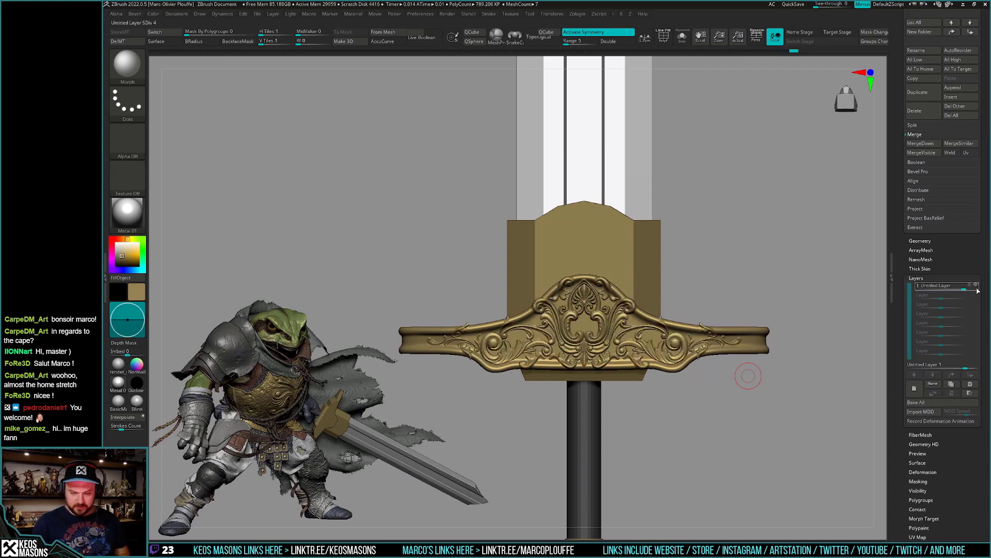
drag(748, 376, 722, 372)
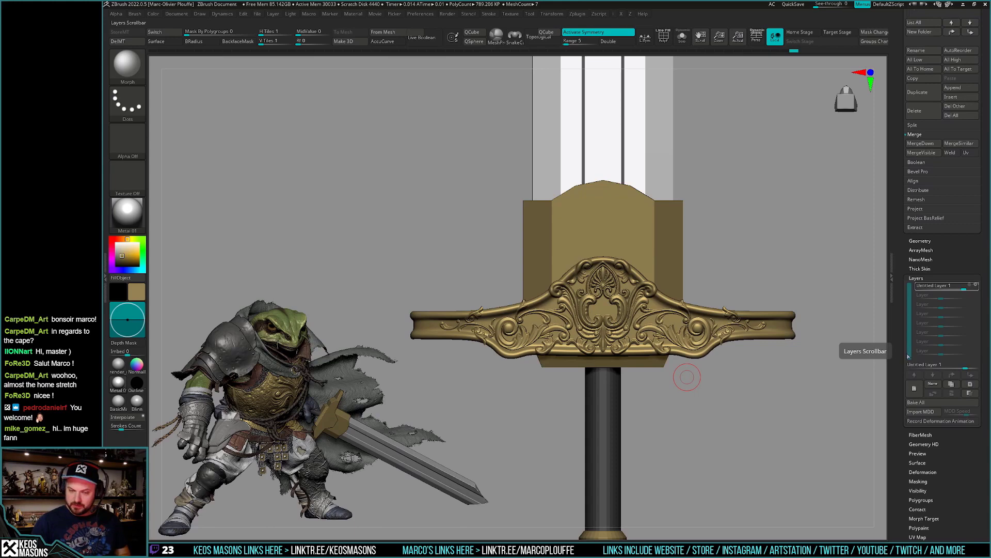
scroll(908, 356, up, 3)
drag(826, 377, 742, 377)
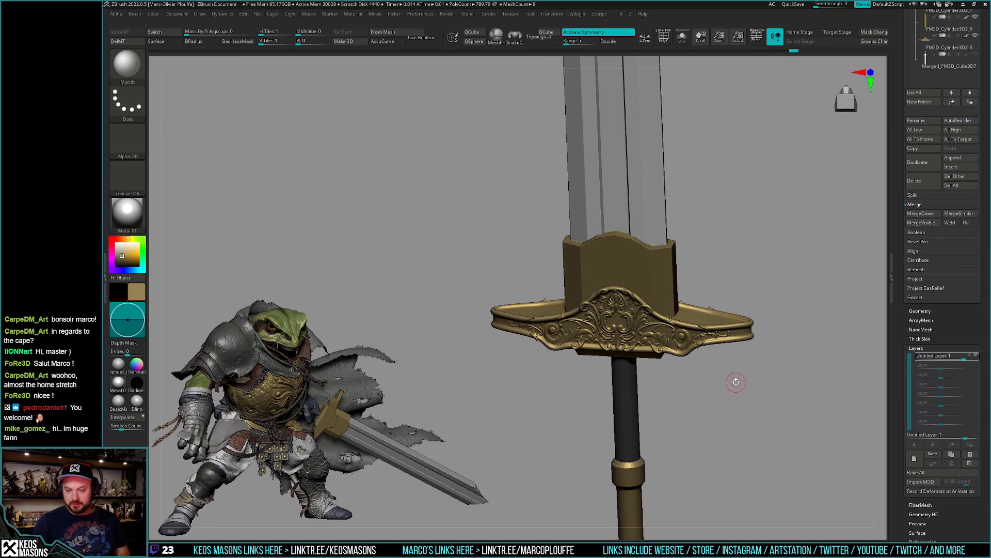
Insert a Sphere3D mesh as the new subtool PM3D_Sphere3D1_2 in the sword's Subtool list.
shift+drag(736, 381, 746, 345)
scroll(961, 338, up, 1)
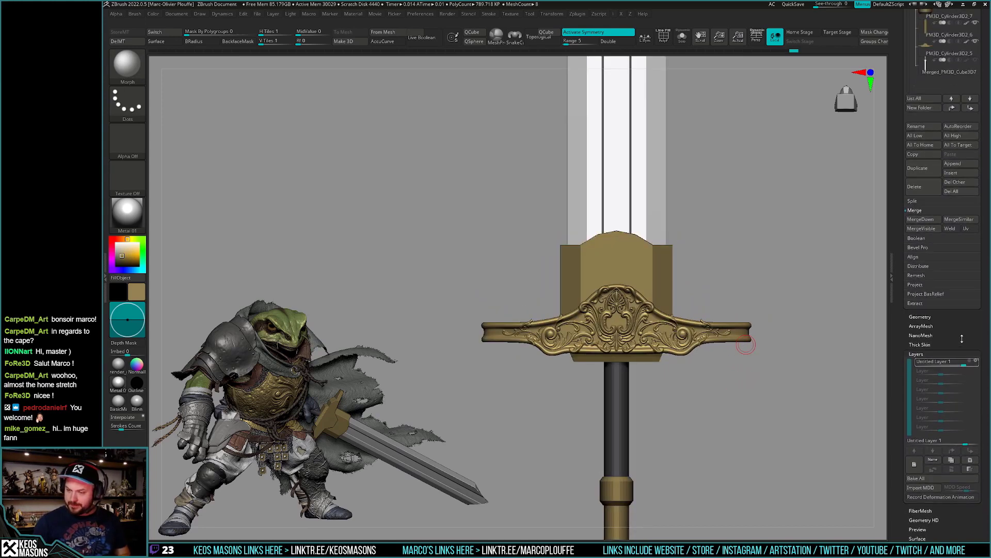
click(961, 336)
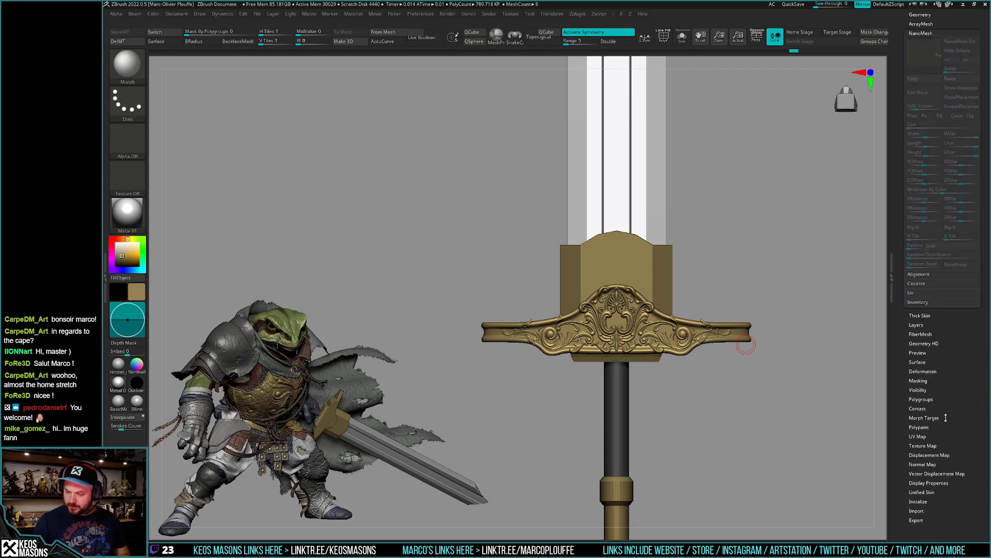
drag(903, 308, 904, 463)
click(922, 189)
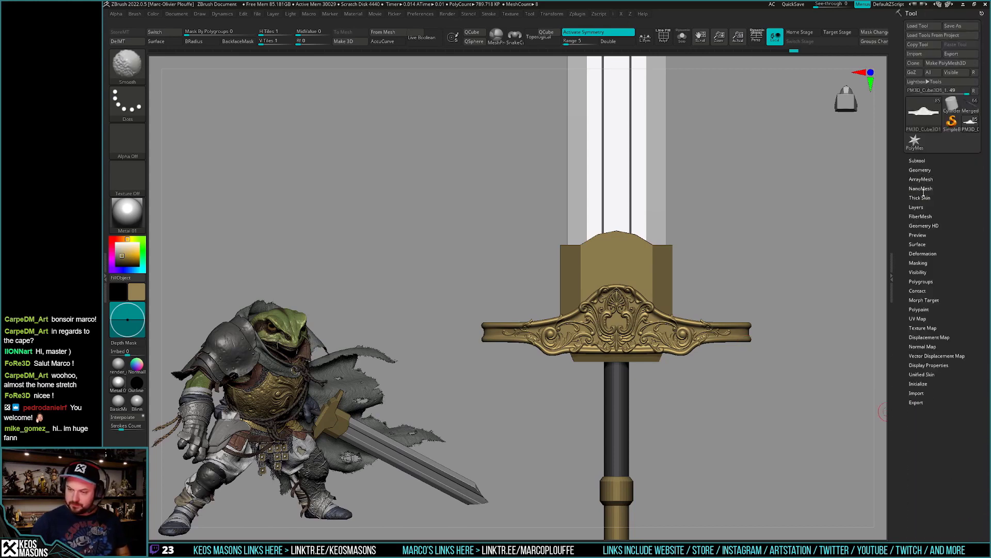
click(916, 206)
click(918, 161)
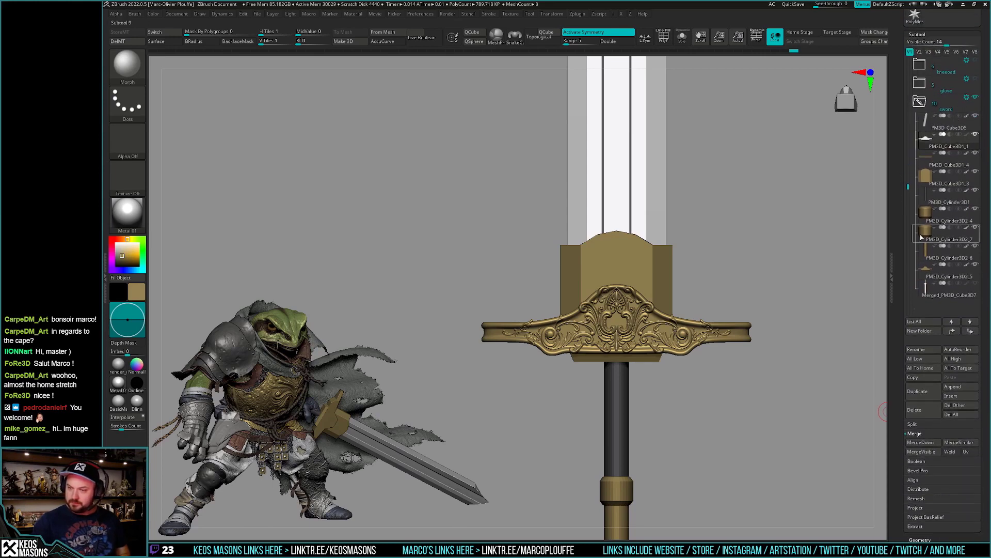
click(952, 396)
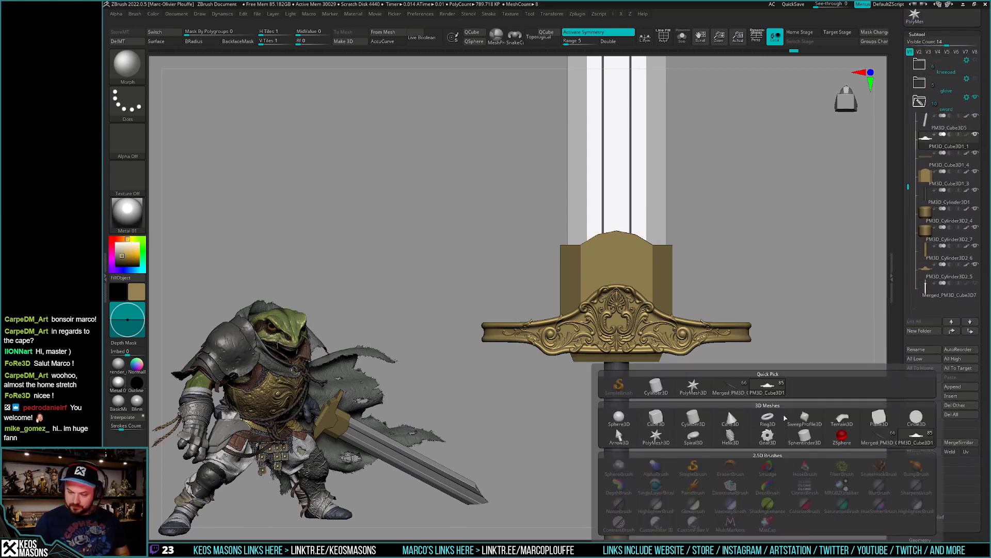
click(628, 430)
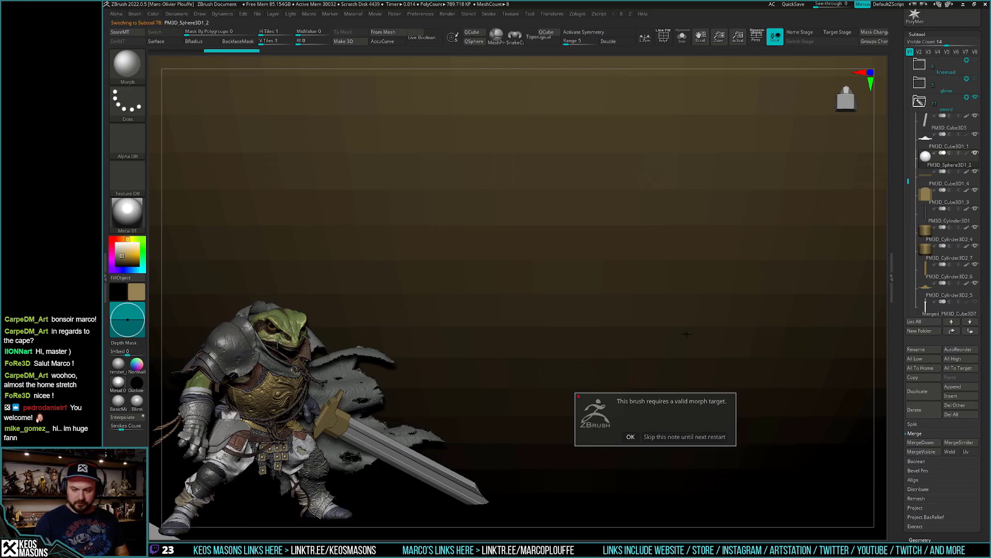
Dismiss the morph target warning and scale the new sphere down to a small ball.
key(Return)
key(b)
key(c)
key(b)
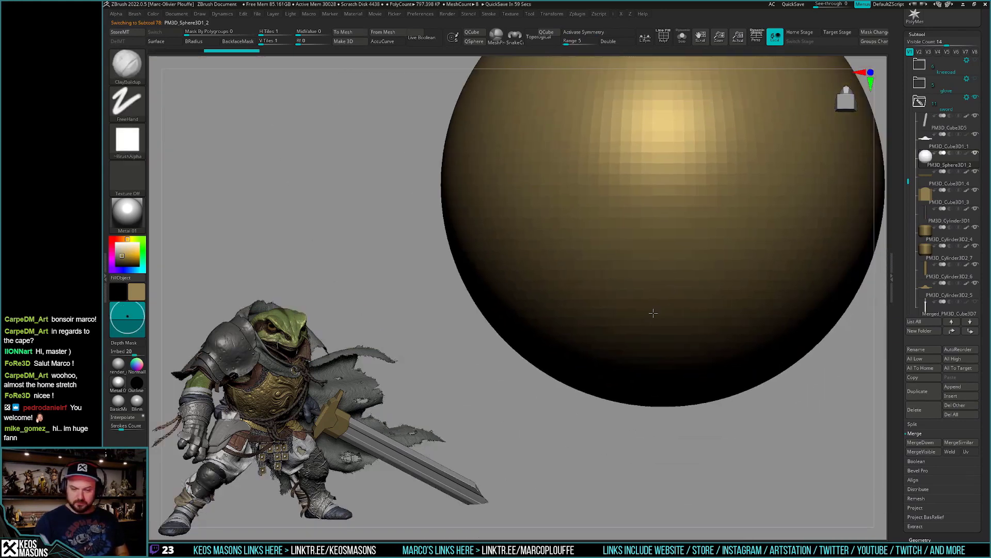
key(w)
drag(726, 469, 711, 393)
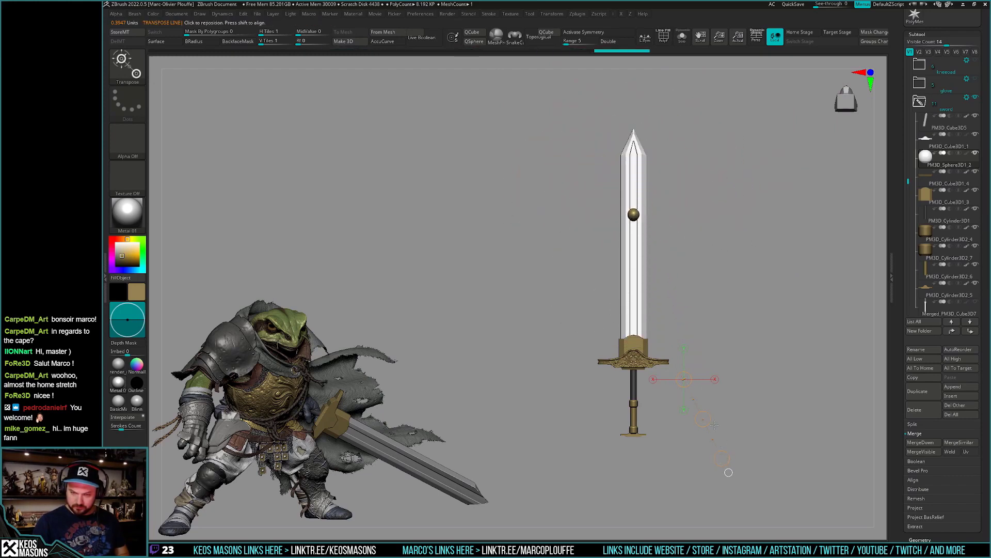
click(636, 217)
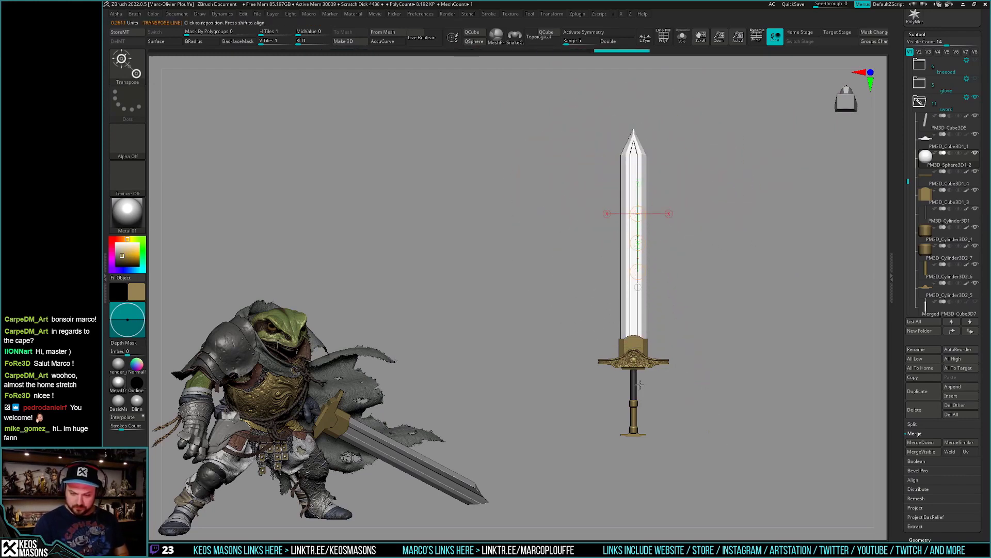
With X symmetry on, pull the sphere forward out of the guard and apply Mirror and Weld.
key(q)
scroll(638, 360, up, 10)
shift+right_drag(651, 386, 664, 372)
key(w)
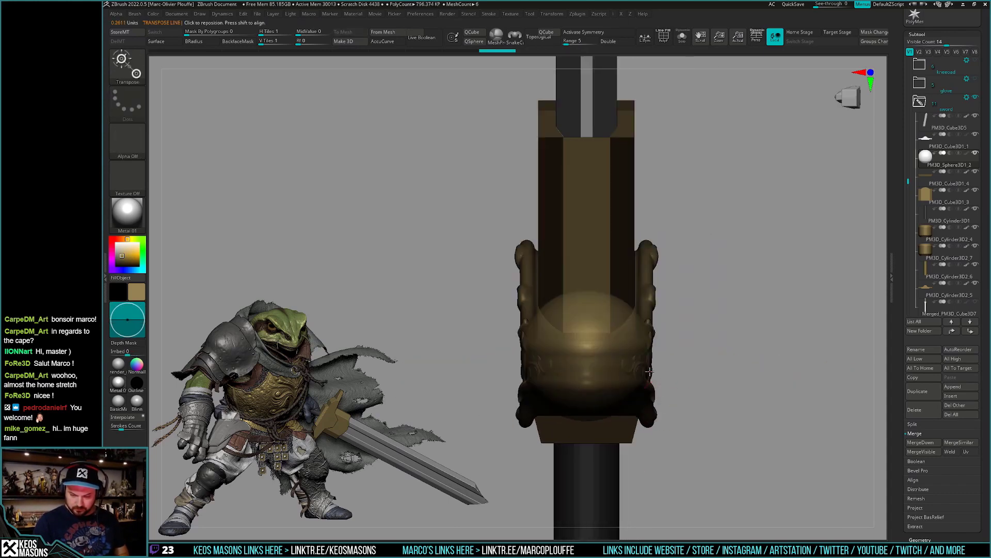
key(x)
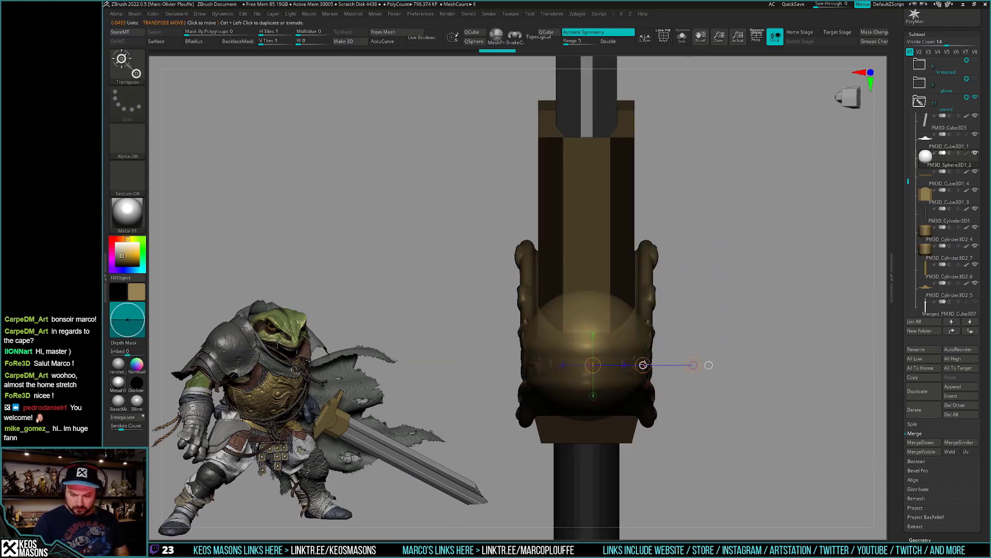
drag(643, 365, 747, 355)
key(q)
key(space)
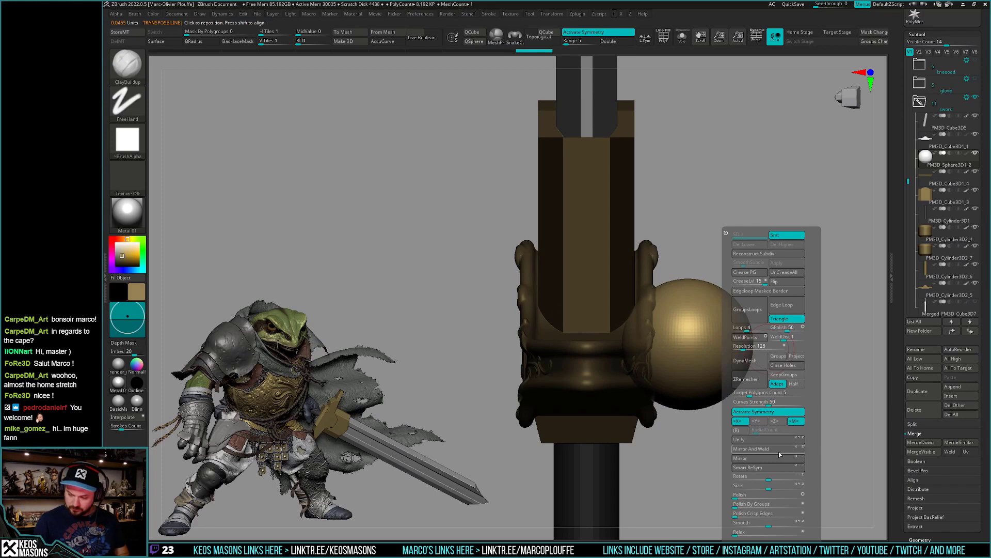
click(799, 447)
Change the mirroring axis and shrink the sphere to fit the crossguard centre.
key(w)
mouse_move(671, 355)
shift+right_down()
mouse_move(743, 370)
mouse_move(716, 370)
shift+right_up()
click(699, 364)
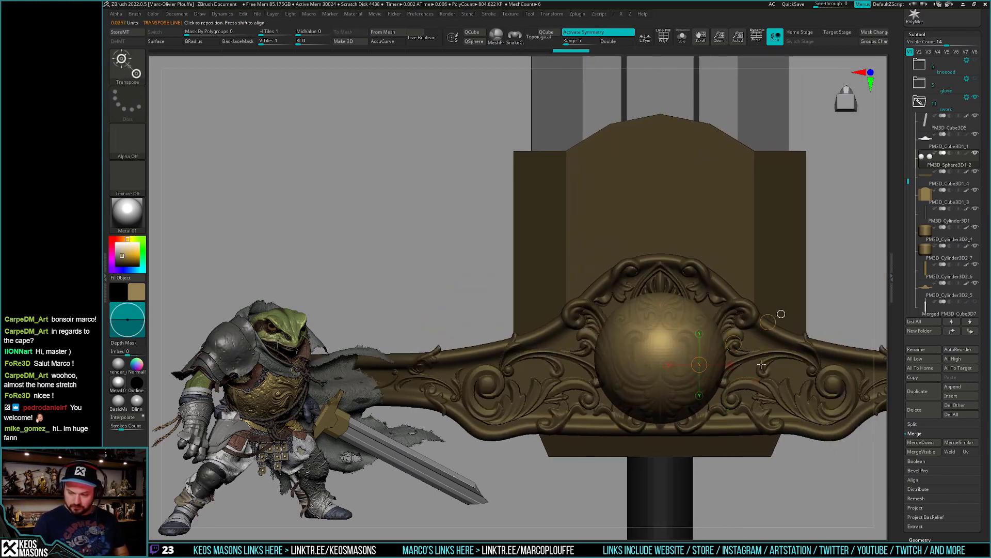
key(space)
click(768, 421)
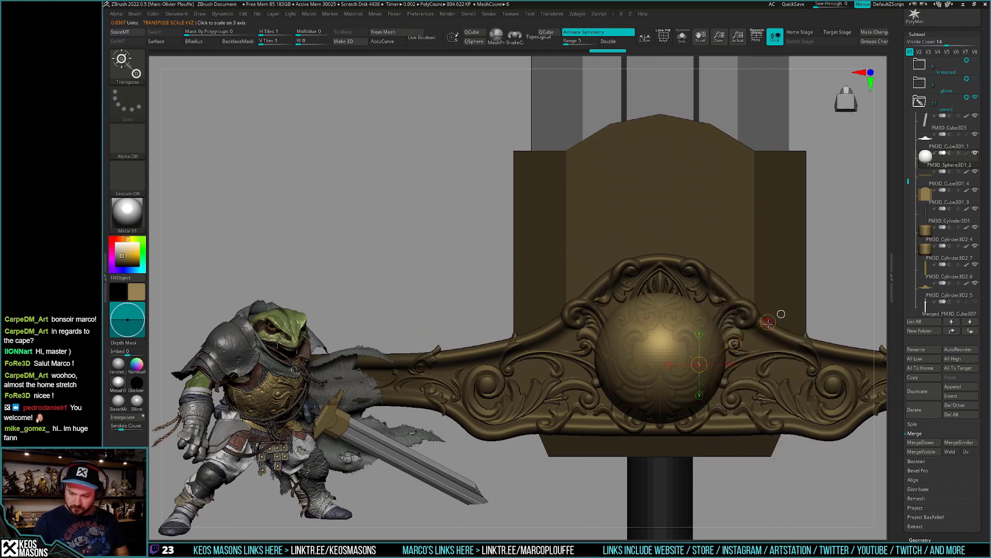
mouse_move(733, 343)
mouse_down()
mouse_move(768, 322)
mouse_move(736, 331)
mouse_up()
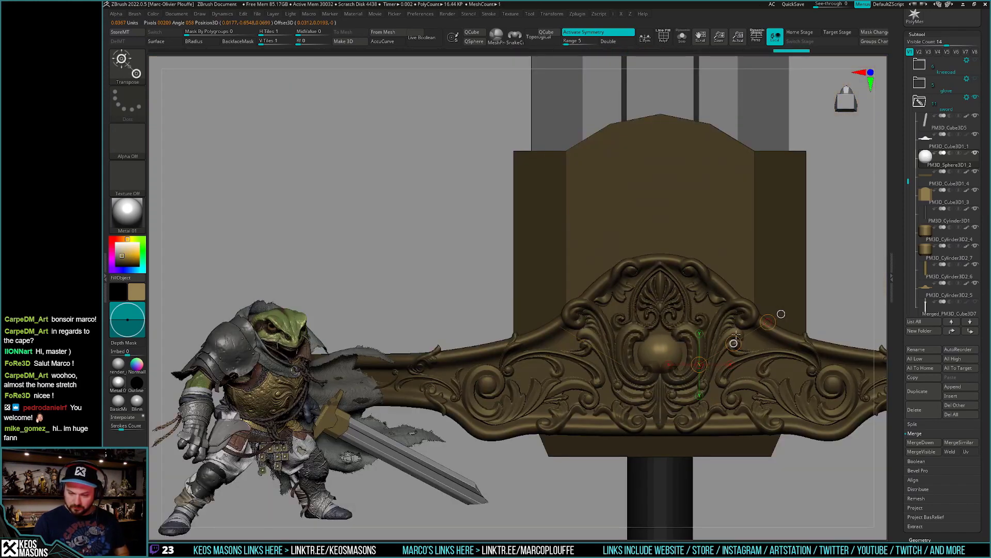
Isolate the sphere and DynaMesh it into even, lighter topology.
key(q)
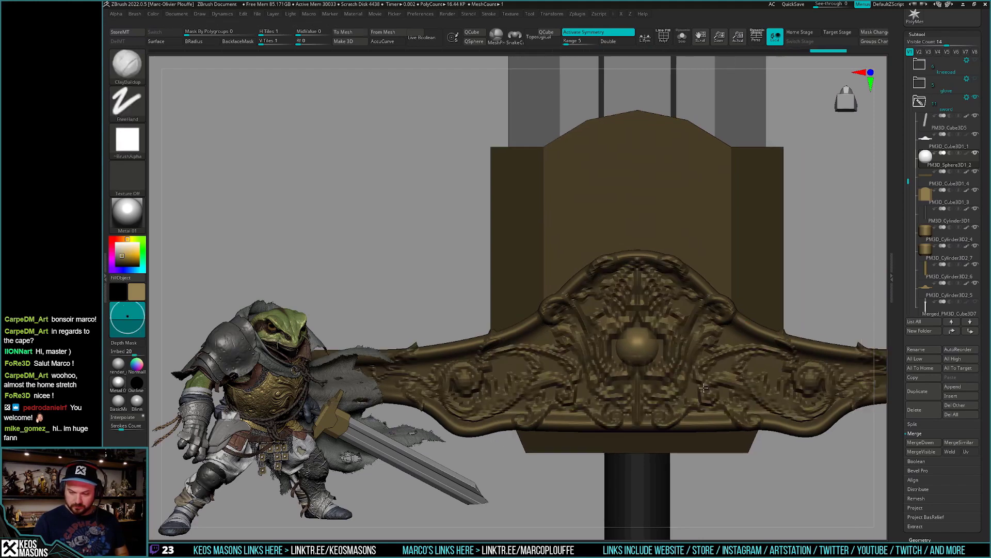
key(ctrl+shift+s)
key(shift+space)
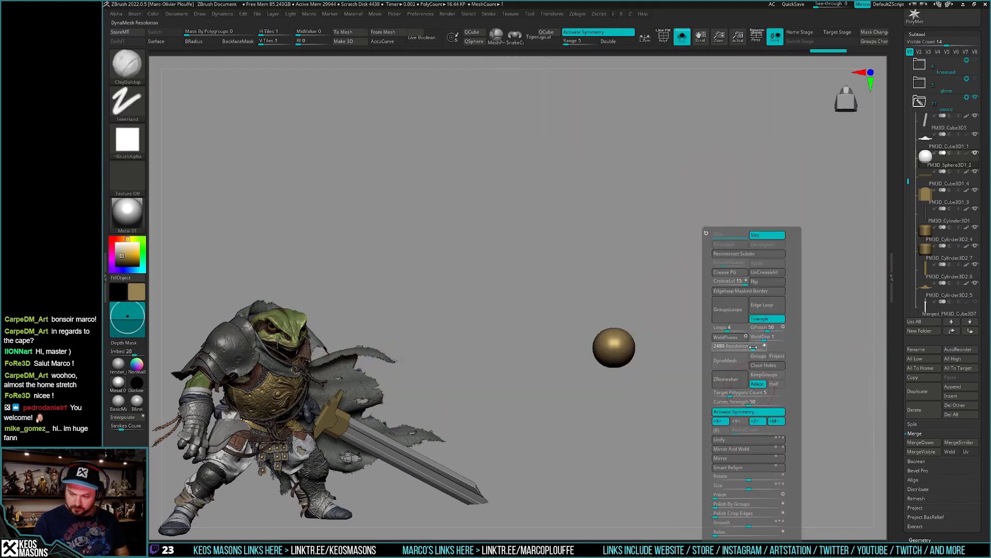
key(shift+f)
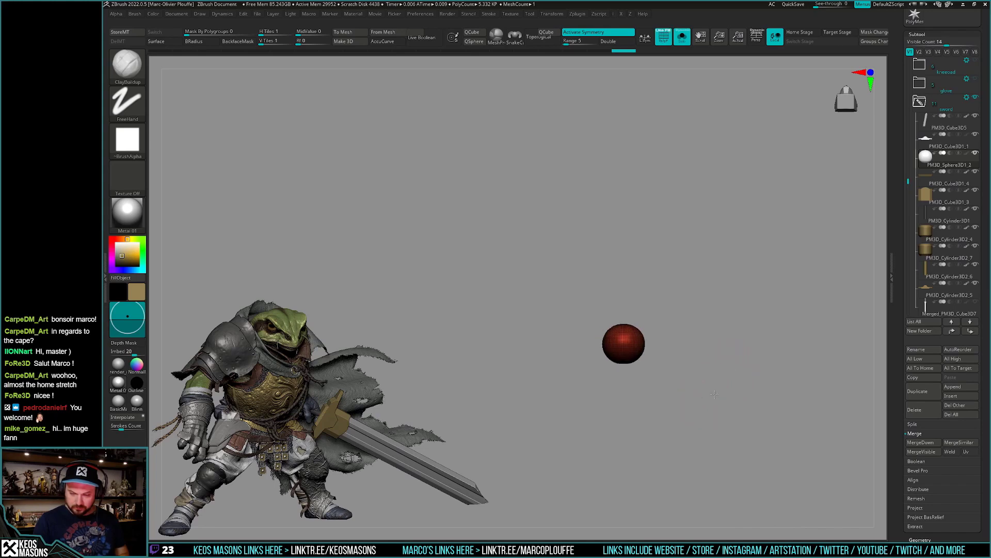
key(space)
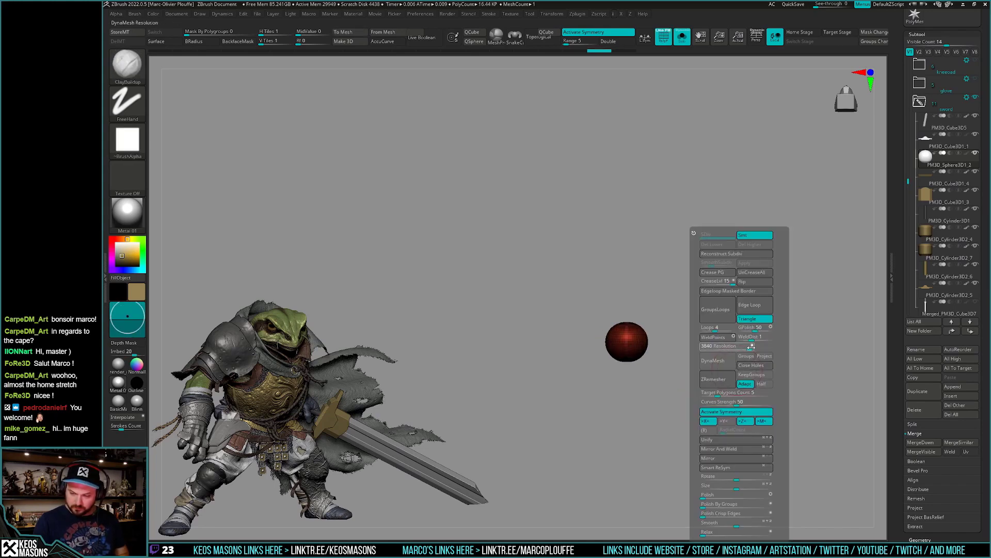
click(714, 360)
Turn Solo off to show the whole sword and open the material library.
key(shift+f)
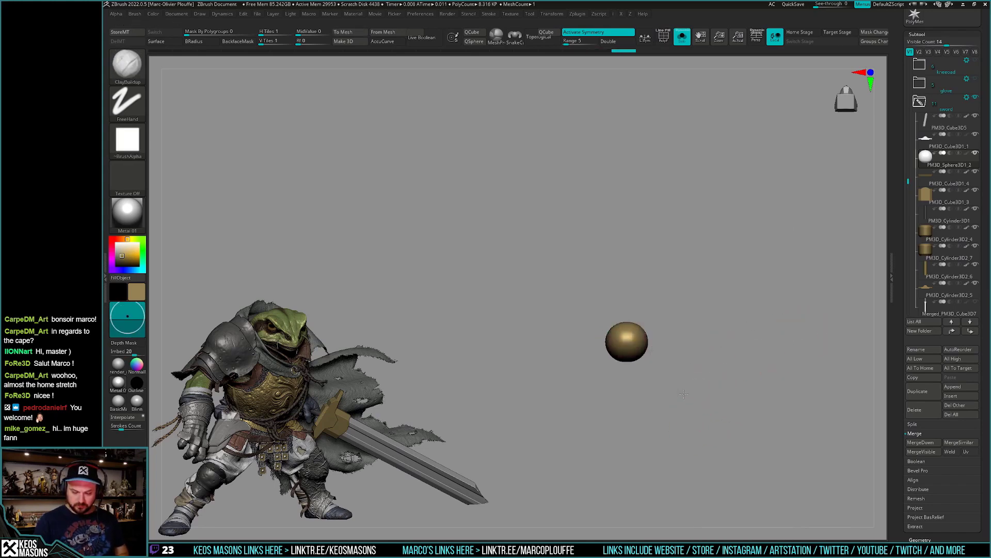
click(681, 35)
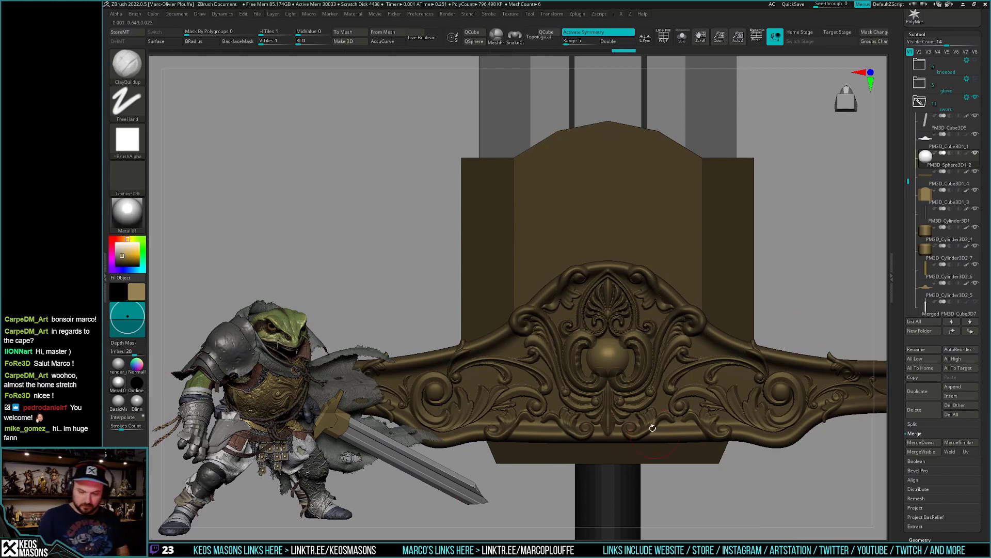
click(127, 213)
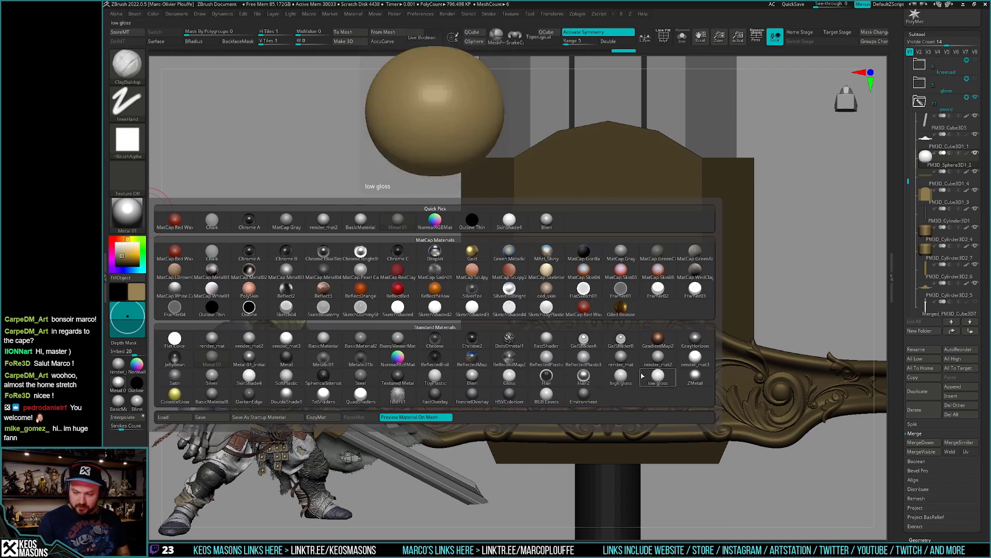
mouse_move(621, 377)
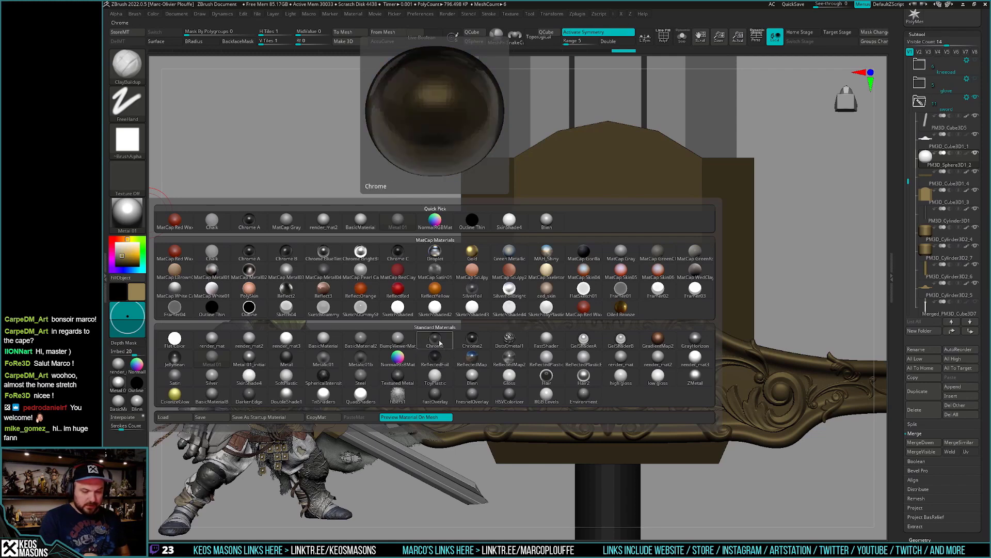
Apply the Chrome2 material to the isolated sphere and pick a light pink colour.
click(472, 338)
key(ctrl+shift+s)
key(shift+f)
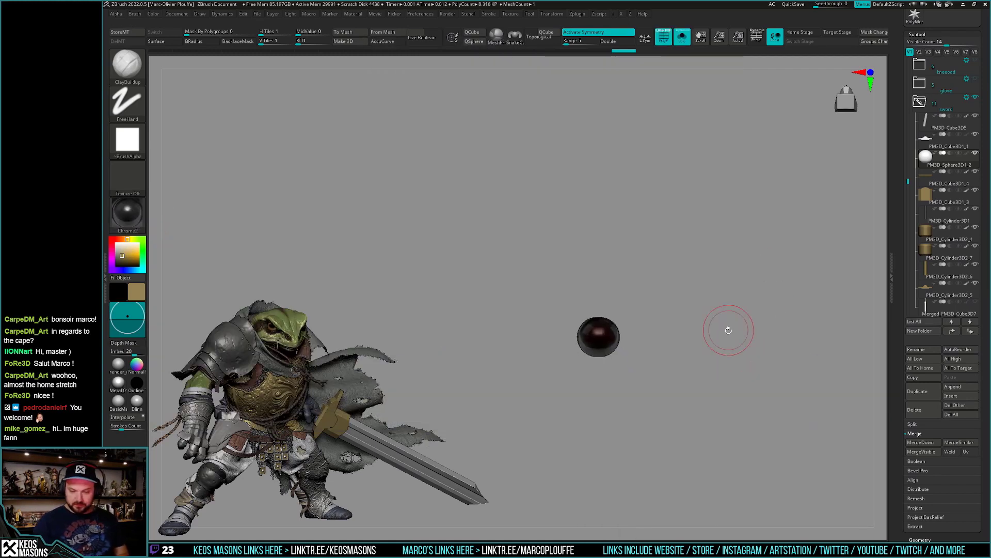
key(shift+f)
key(space)
click(692, 352)
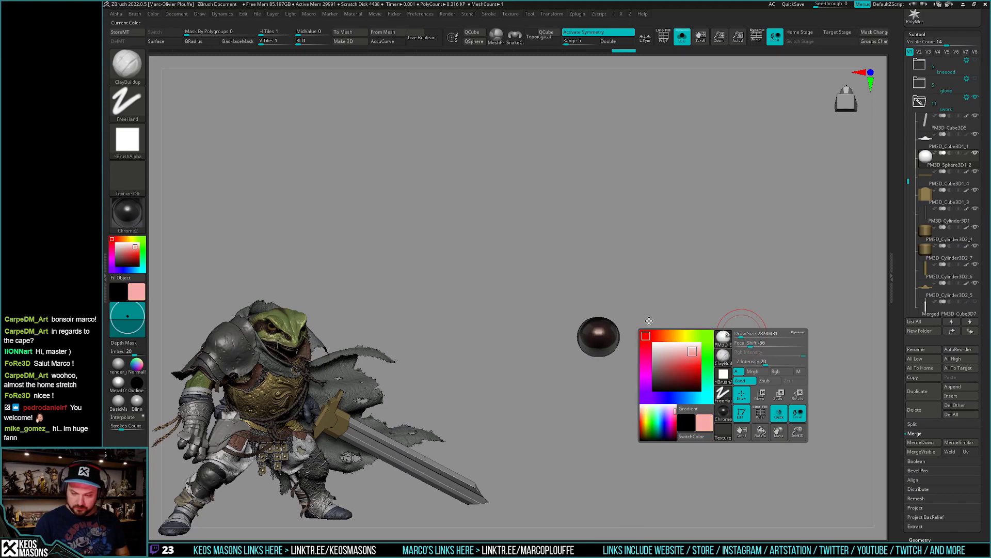
Try the ReflectedMap2 material, then settle on Hair2 for the sphere.
key(m)
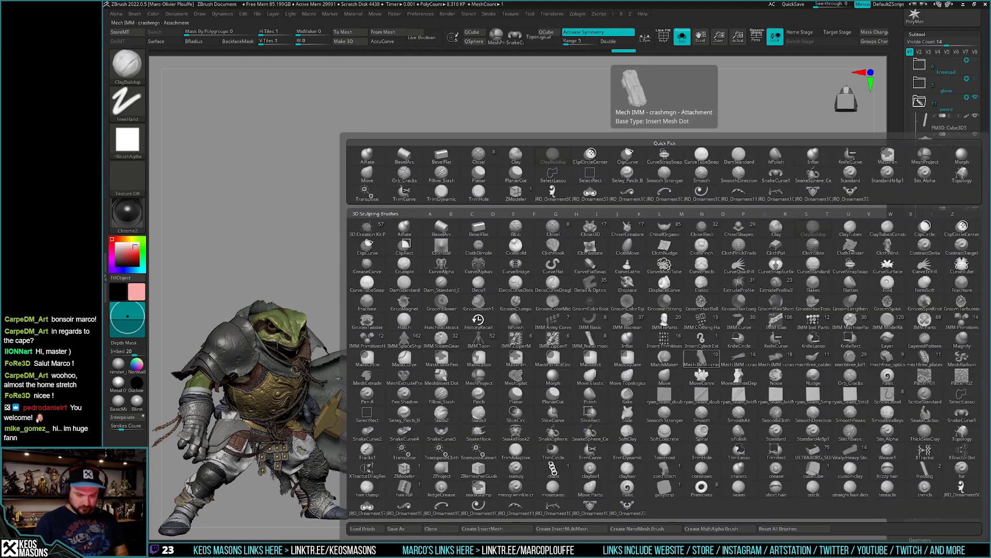
click(127, 212)
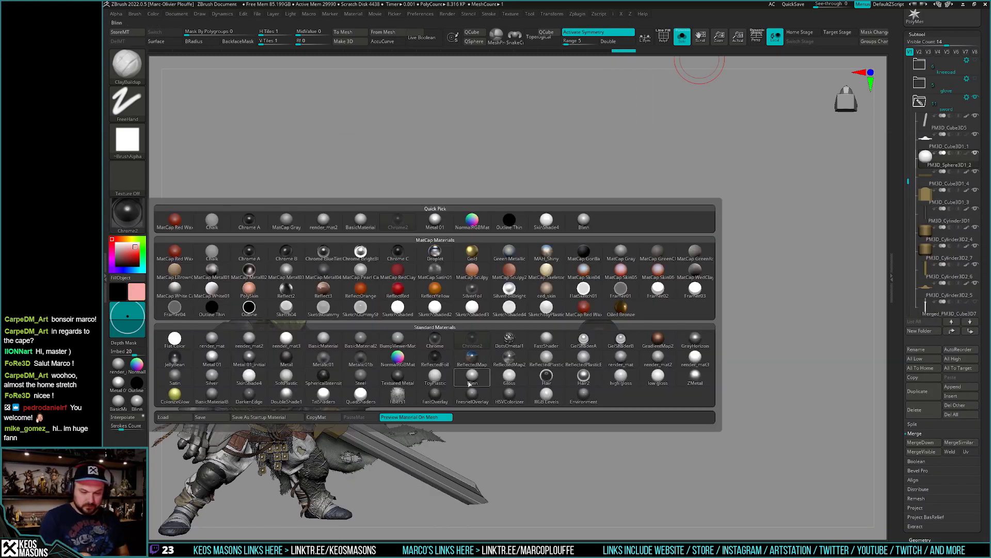
click(510, 362)
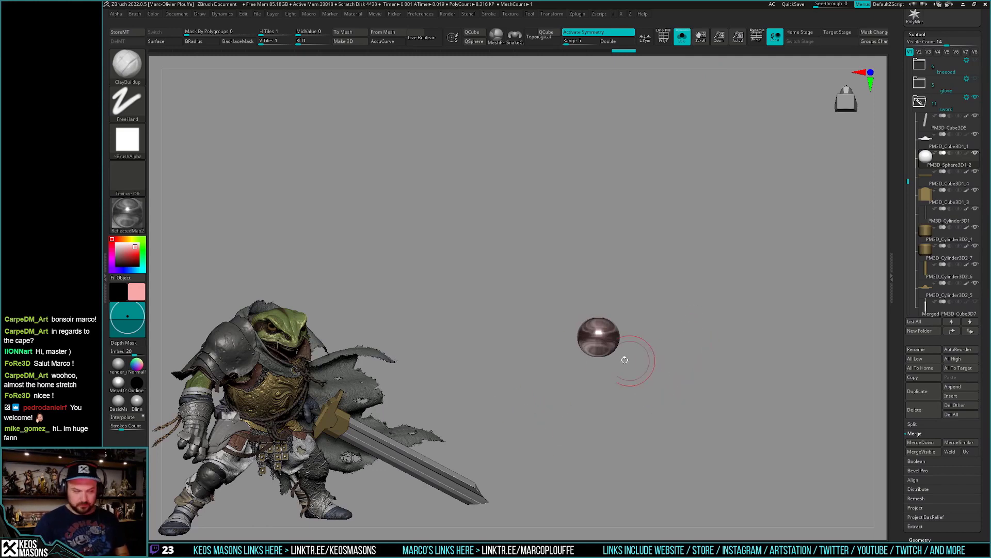
click(128, 213)
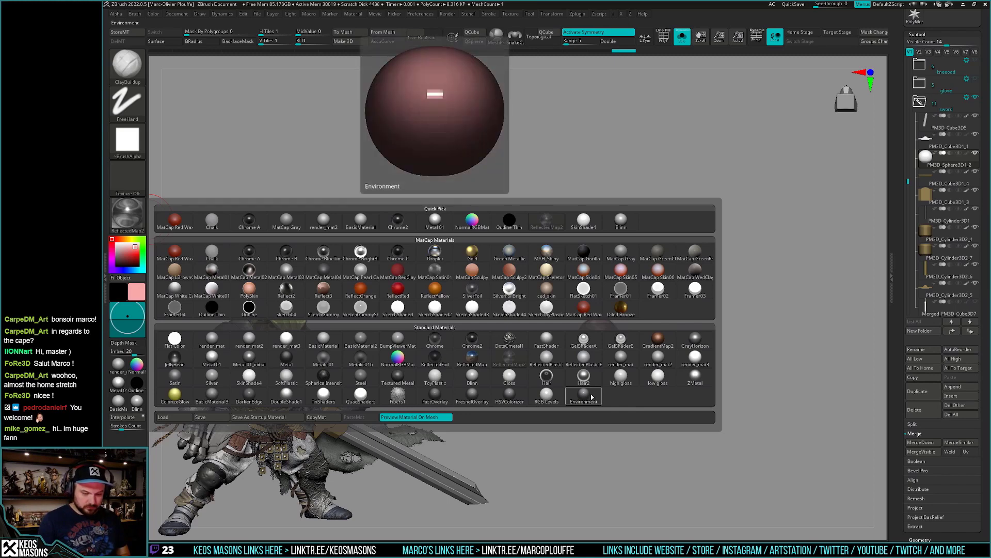
click(584, 395)
key(alt+s)
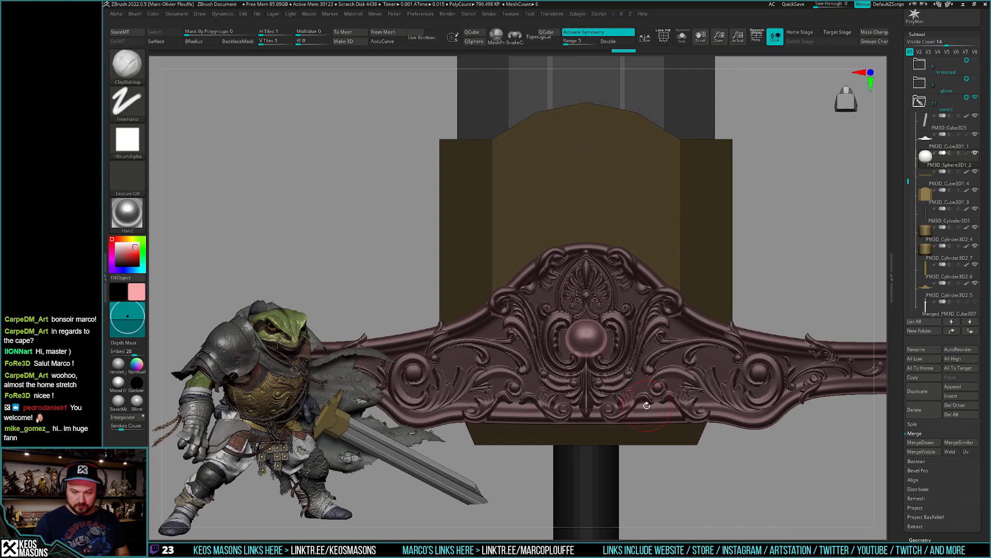
key(alt+s)
mouse_move(646, 398)
mouse_down()
mouse_move(642, 407)
mouse_move(652, 405)
mouse_move(642, 373)
mouse_move(644, 388)
mouse_up()
Set the sphere's colour to a saturated, slightly lightened blue.
key(space)
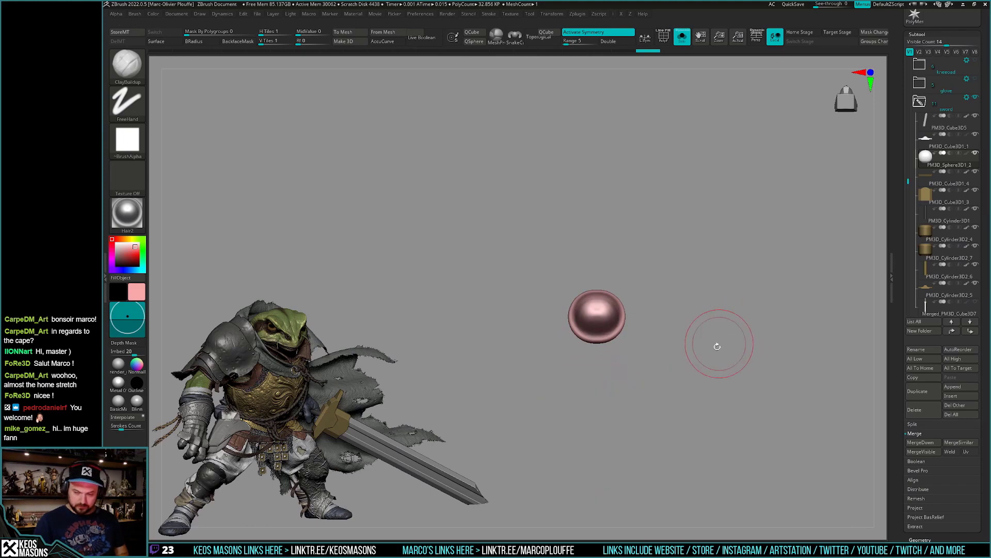
key(space)
key(space)
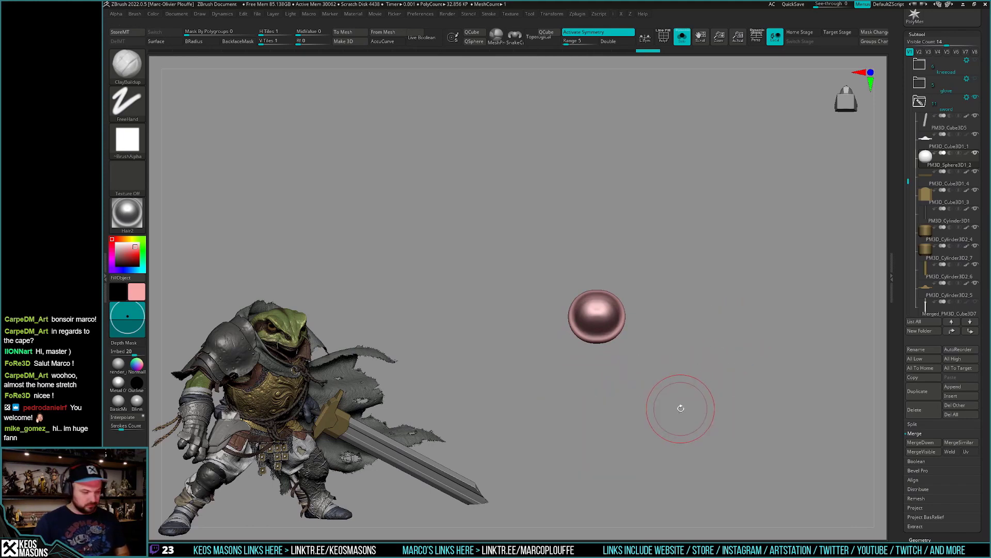
key(space)
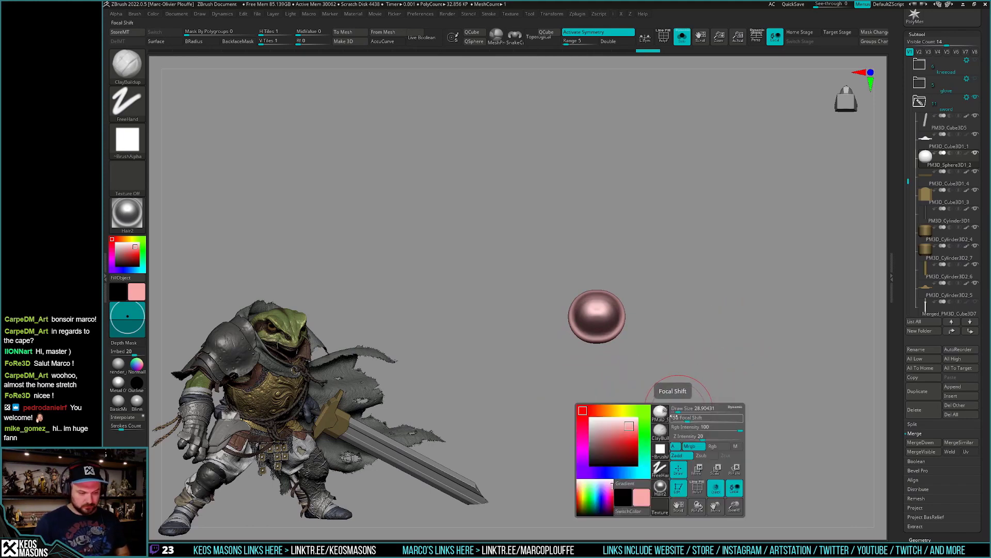
click(613, 473)
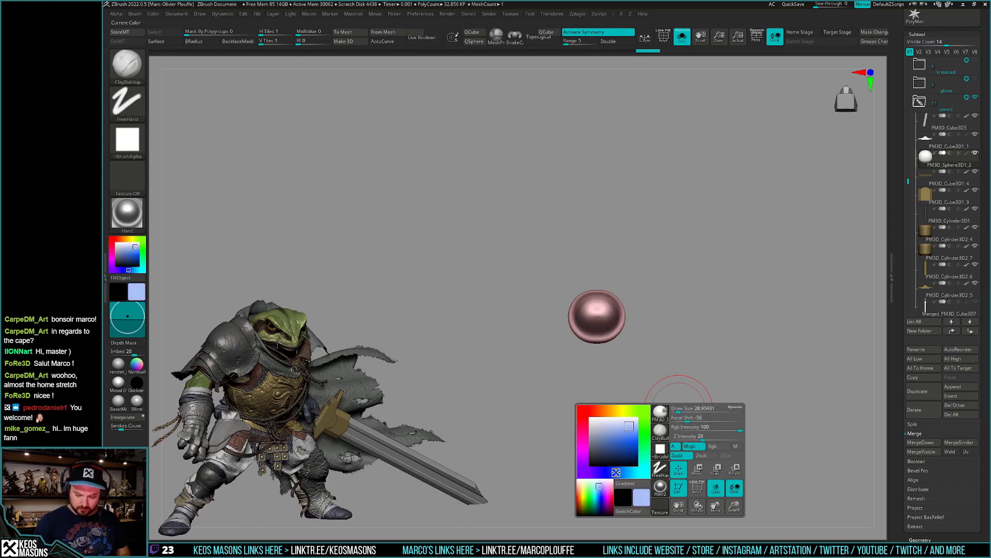
click(630, 443)
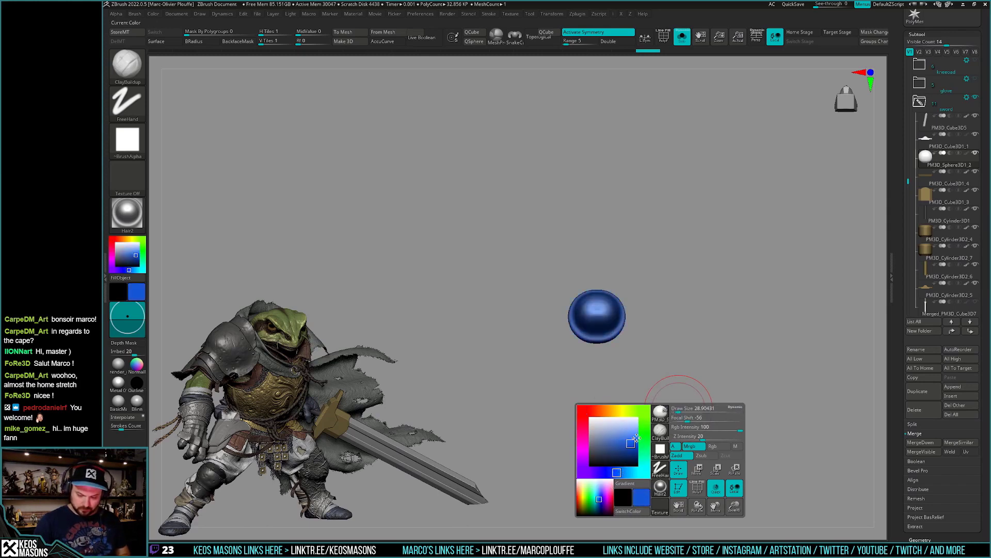
click(634, 432)
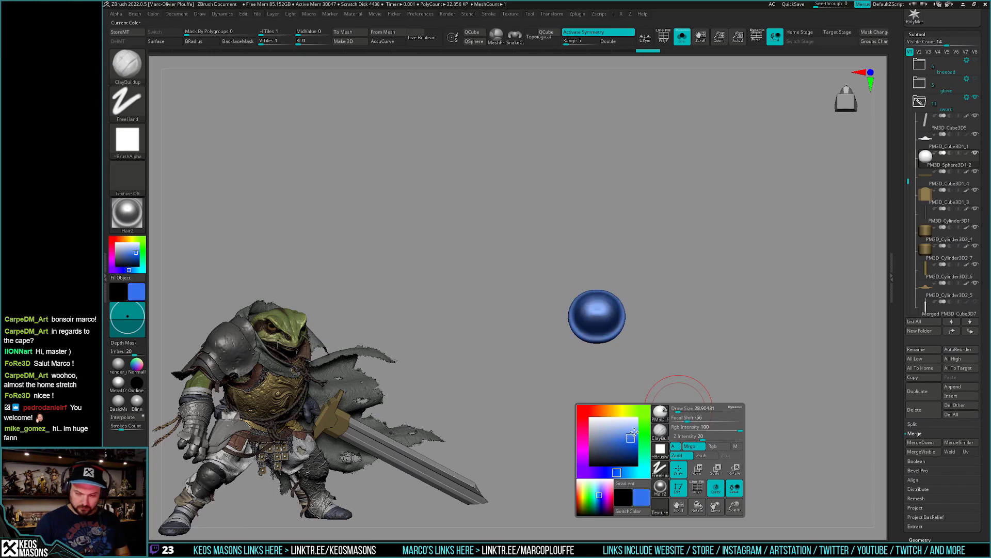
key(space)
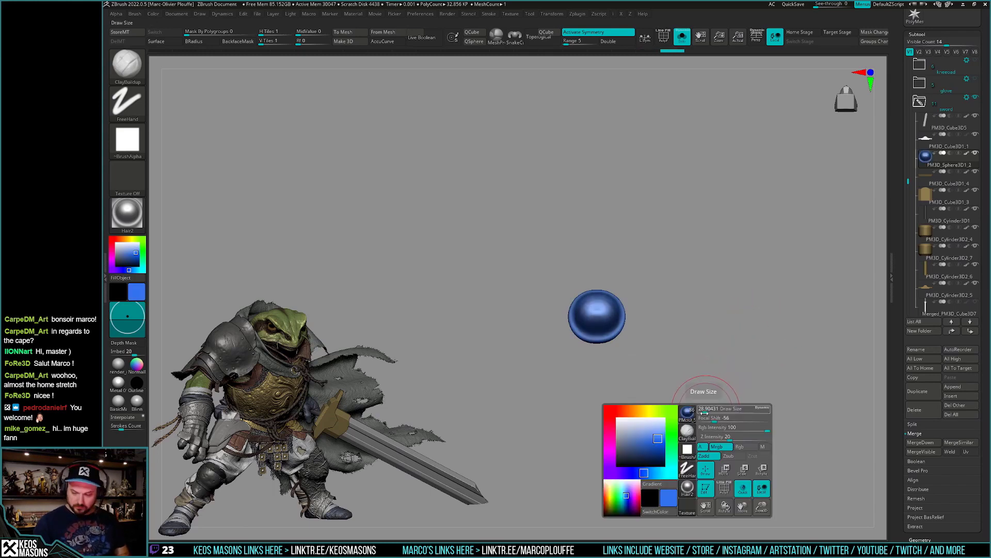
Select the ornate PM3D_Cube3D1_1 collar subtool and zoom out to show the whole gold sword.
click(926, 187)
click(922, 148)
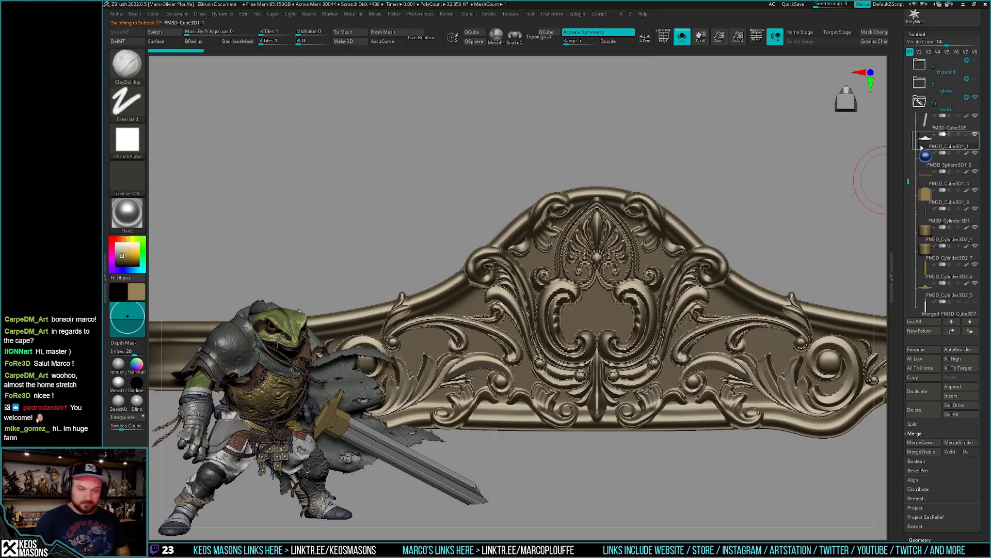
scroll(903, 302, down, 5)
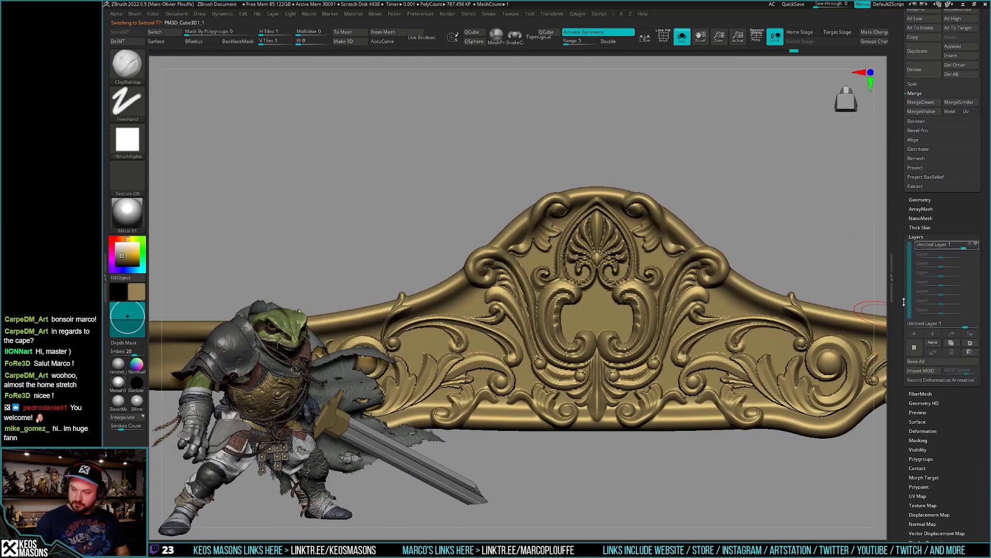
key(space)
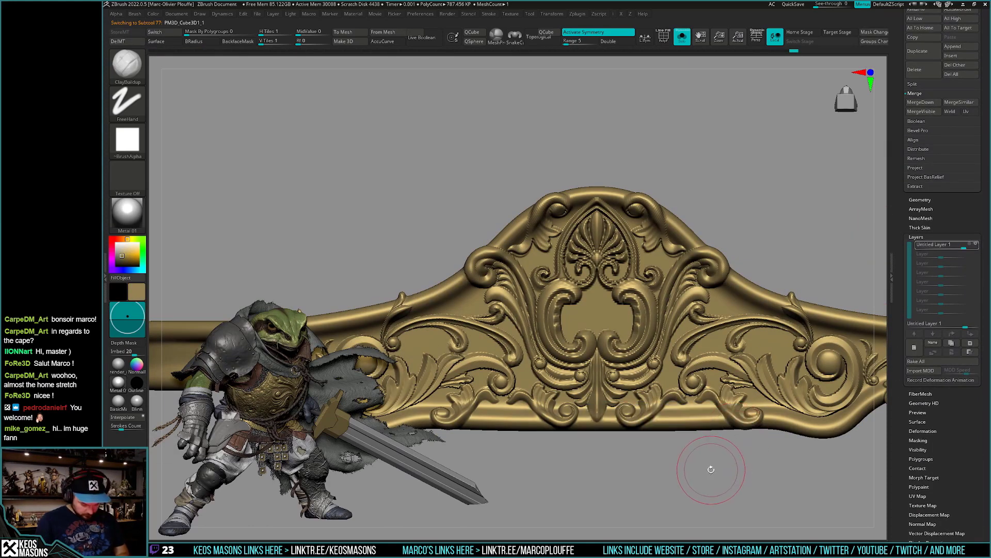
key(space)
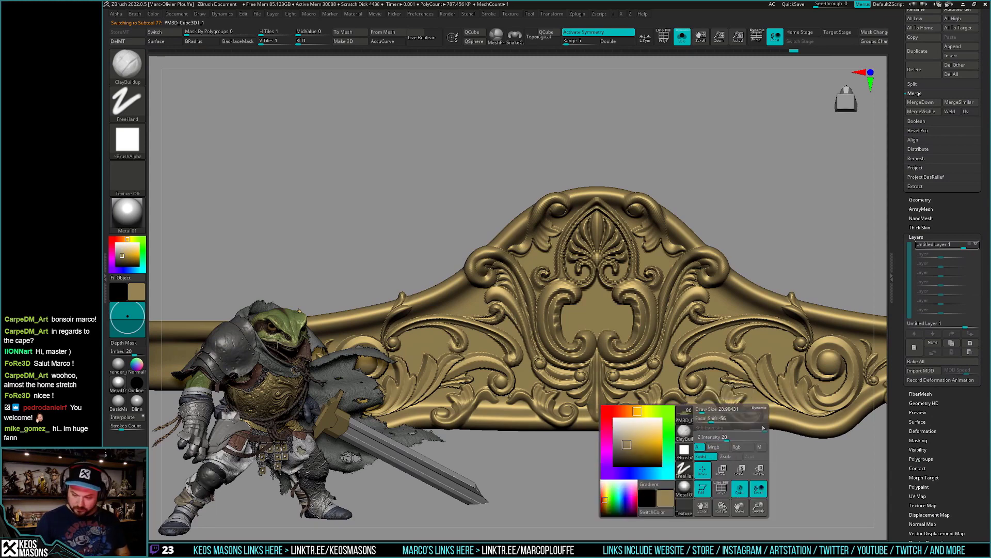
mouse_move(702, 460)
ctrl+right_down()
mouse_move(671, 309)
mouse_move(878, 326)
ctrl+right_up()
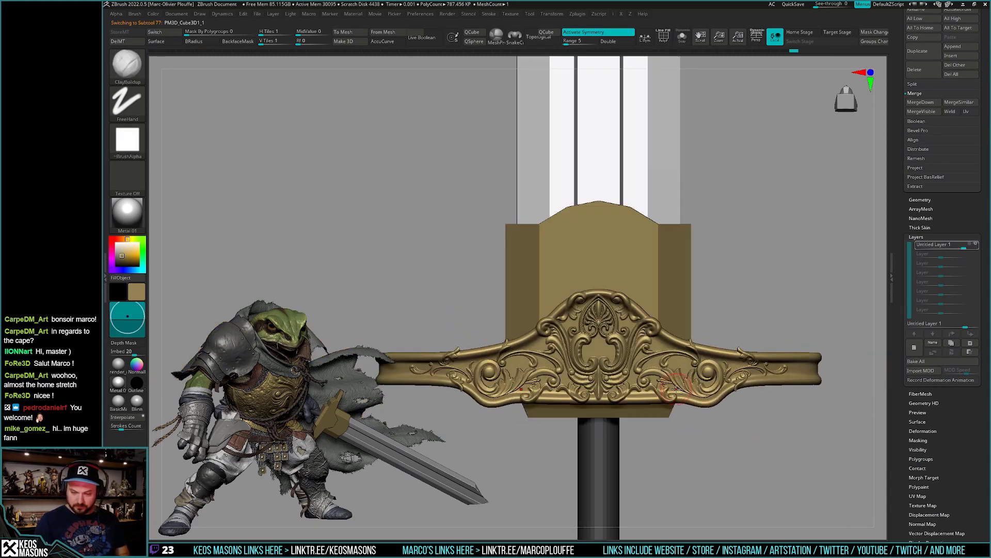
drag(897, 200, 897, 458)
Select the blue gem sphere and move it into the centre of the collar ornament.
click(949, 80)
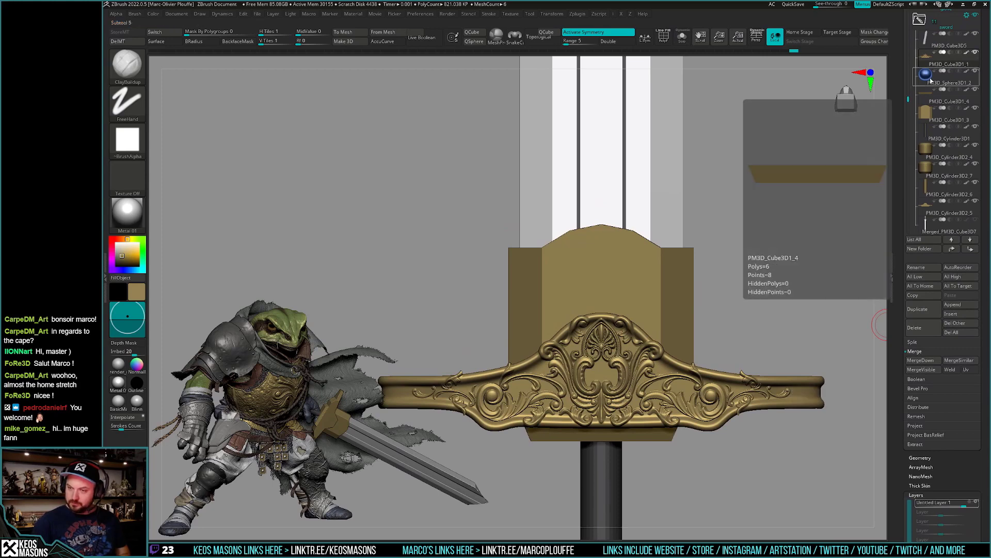
click(682, 36)
drag(634, 373, 770, 387)
key(w)
key(ctrl+shift+s)
drag(626, 372, 654, 372)
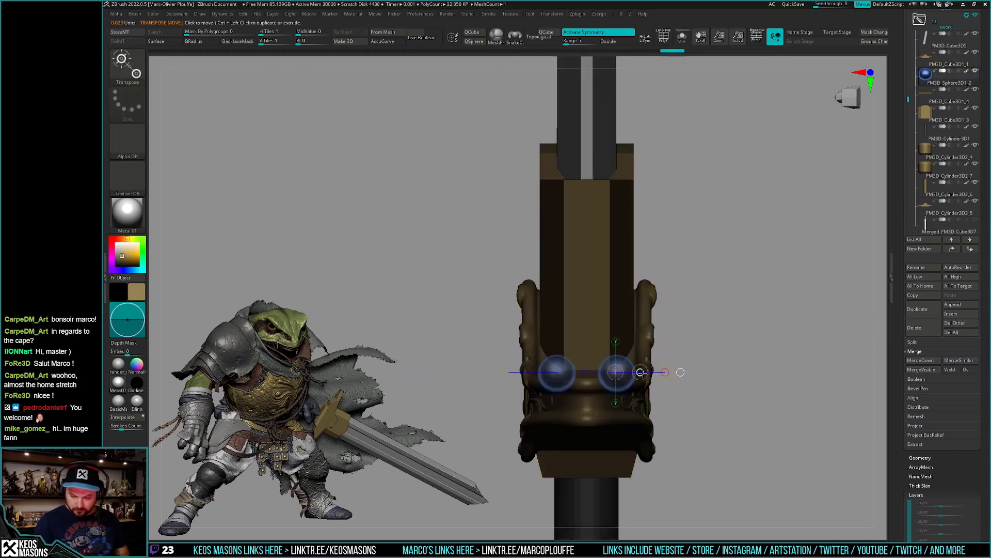
key(q)
Face the crossguard straight on and ClipCurve-slice the gem's top at an angle.
drag(768, 356, 703, 423)
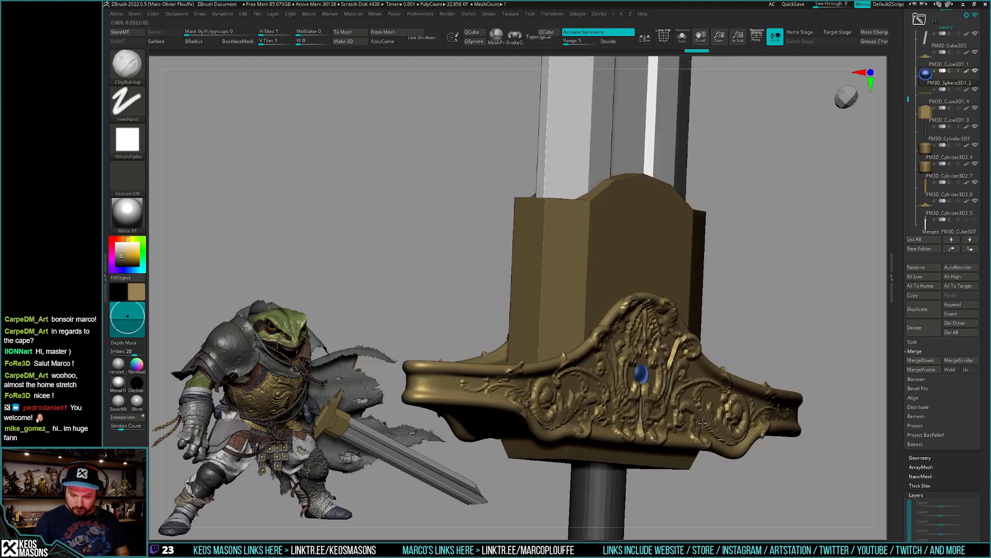
key(w)
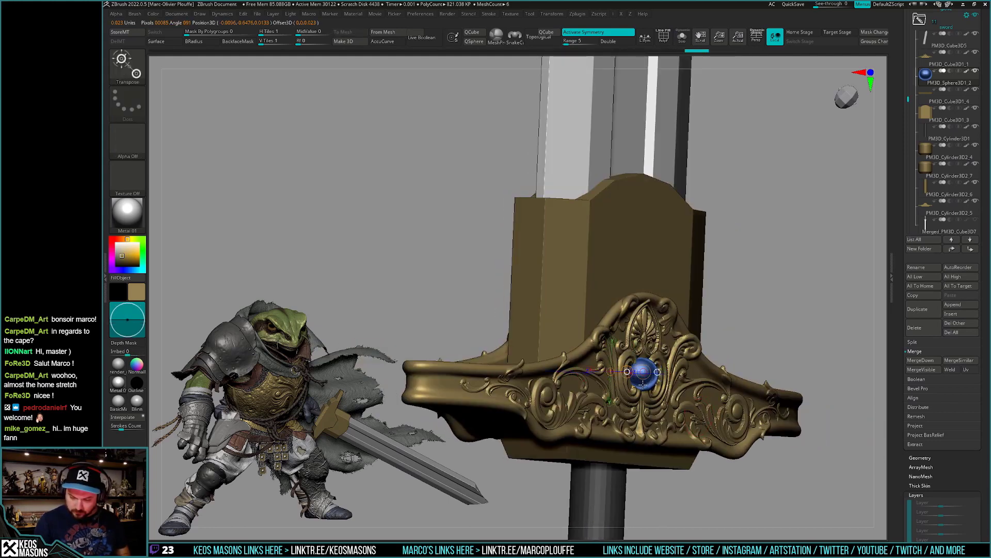
key(q)
drag(642, 383, 669, 404)
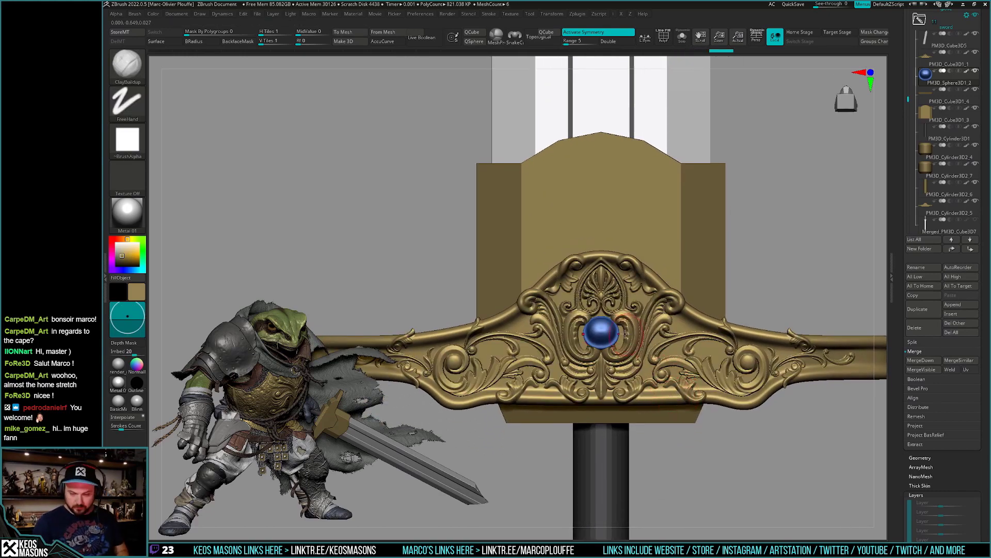
scroll(626, 333, up, 3)
mouse_move(602, 397)
ctrl+shift+mouse_down()
mouse_move(602, 310)
mouse_move(631, 384)
ctrl+shift+mouse_up()
key(w)
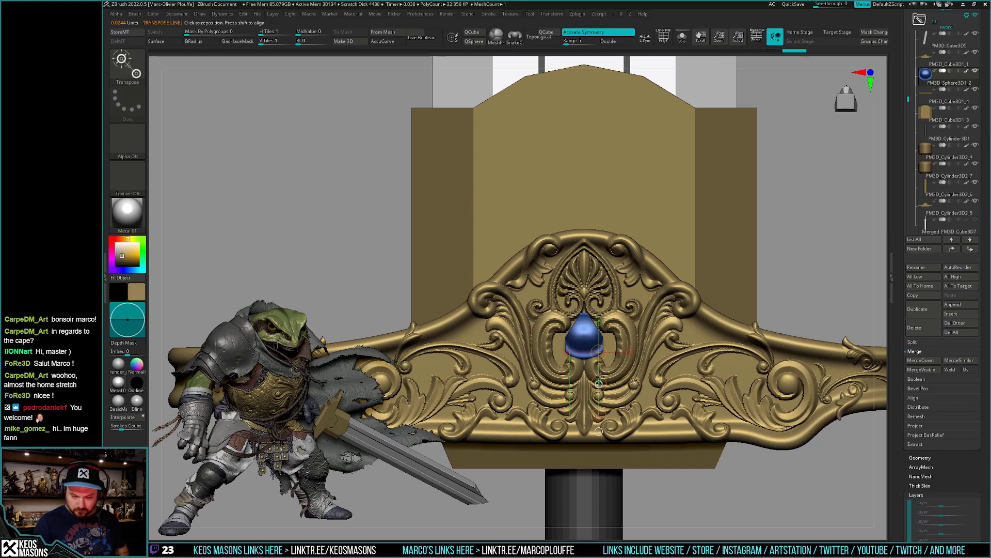
Clip the gem to a pointed tip and cut a flat face across it from the side.
key(q)
scroll(617, 345, up, 3)
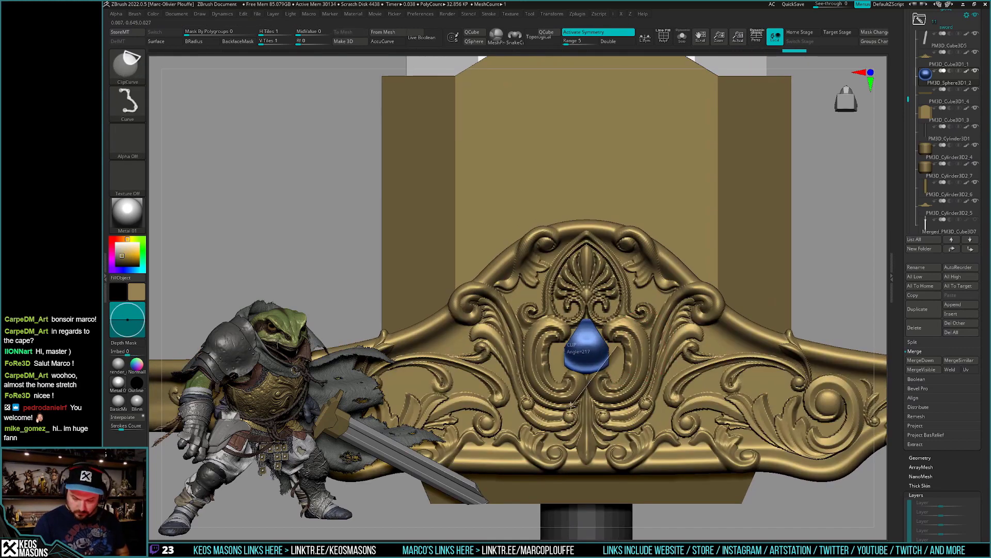
ctrl+shift+drag(571, 405, 601, 388)
key(ctrl+shift)
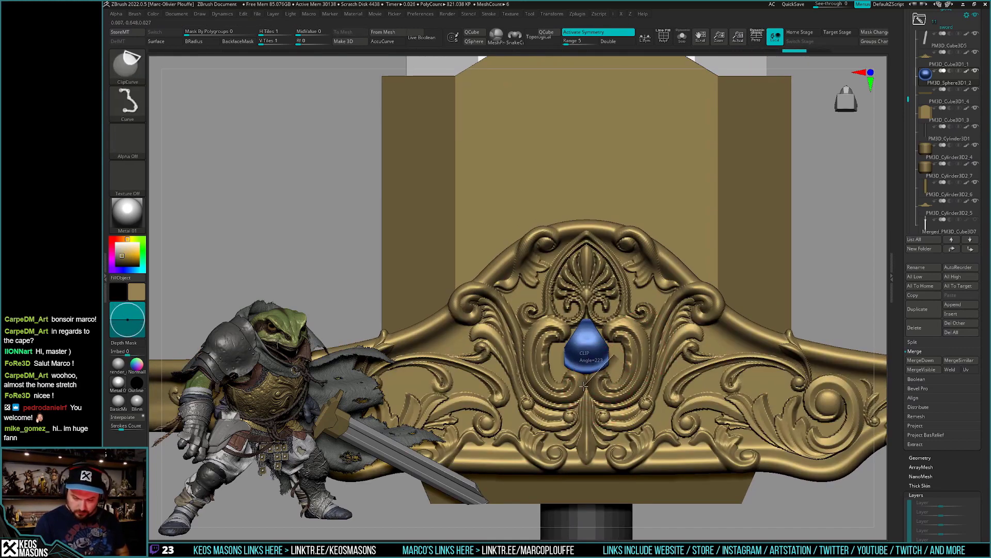
shift+drag(748, 310, 639, 326)
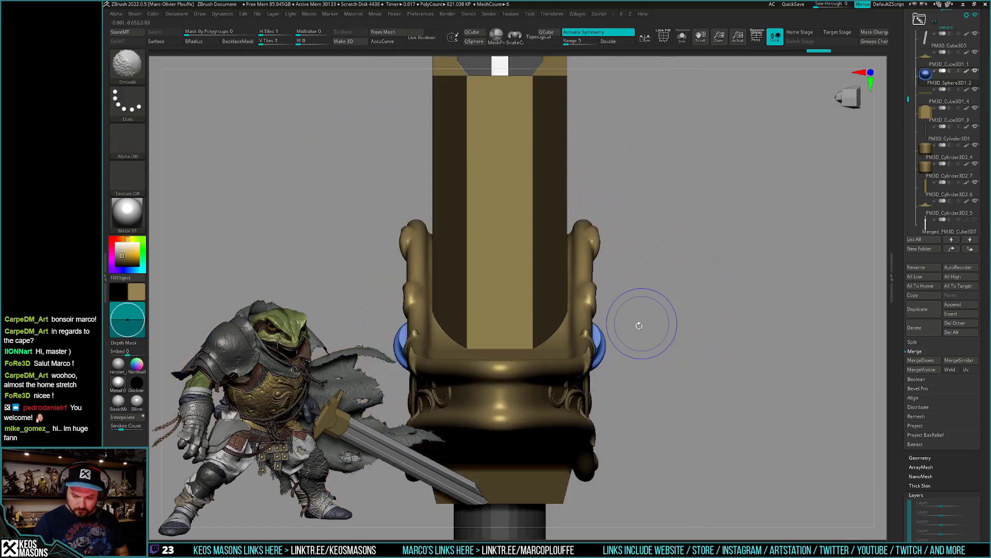
key(ctrl+shift)
mouse_move(600, 326)
ctrl+shift+mouse_down()
mouse_move(588, 399)
mouse_move(637, 364)
ctrl+shift+mouse_up()
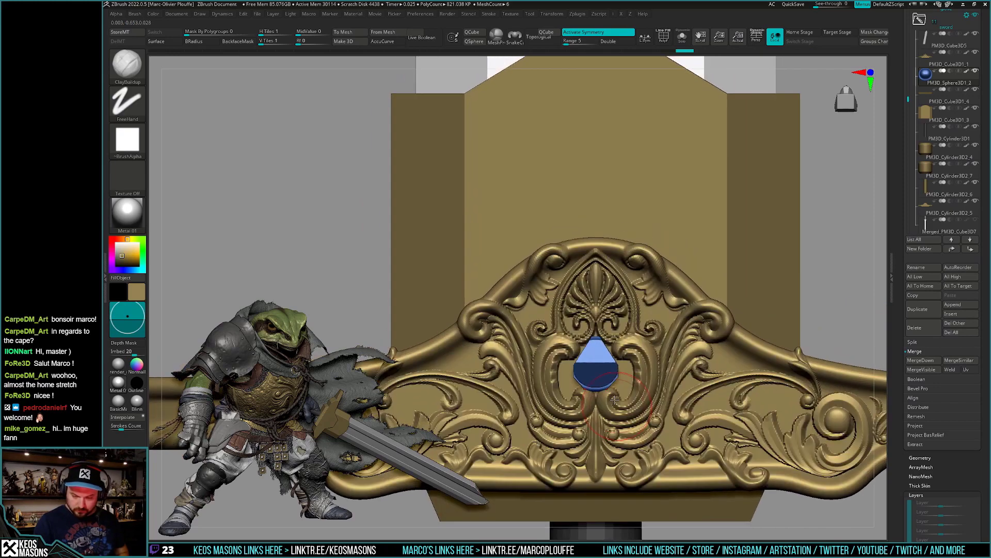
Orbit to check the facet, isolate the gem and cut its side flat.
mouse_move(594, 355)
right_down()
mouse_move(606, 360)
mouse_move(570, 375)
right_up()
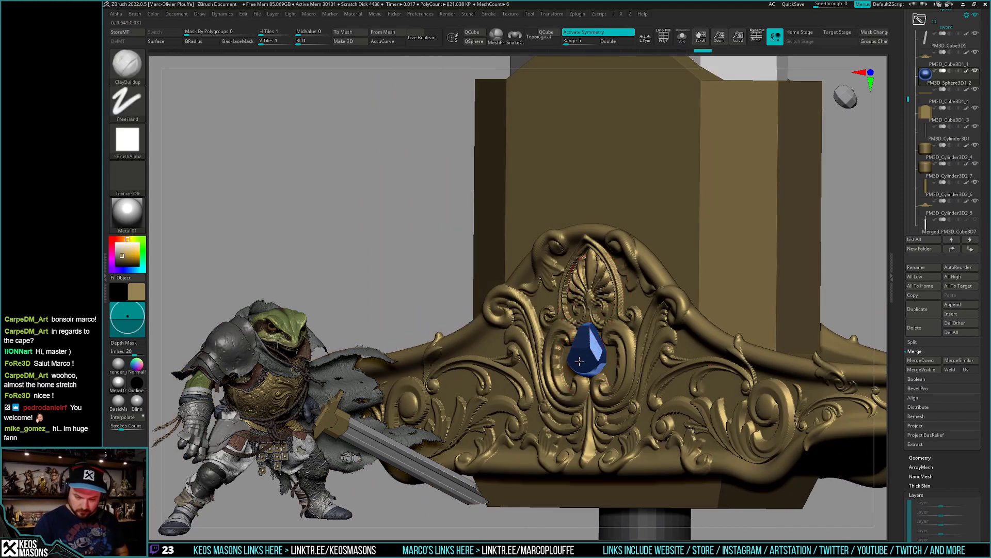
right_drag(585, 313, 576, 387)
mouse_move(573, 336)
right_down()
mouse_move(574, 358)
mouse_move(584, 344)
mouse_move(576, 335)
mouse_move(590, 369)
right_up()
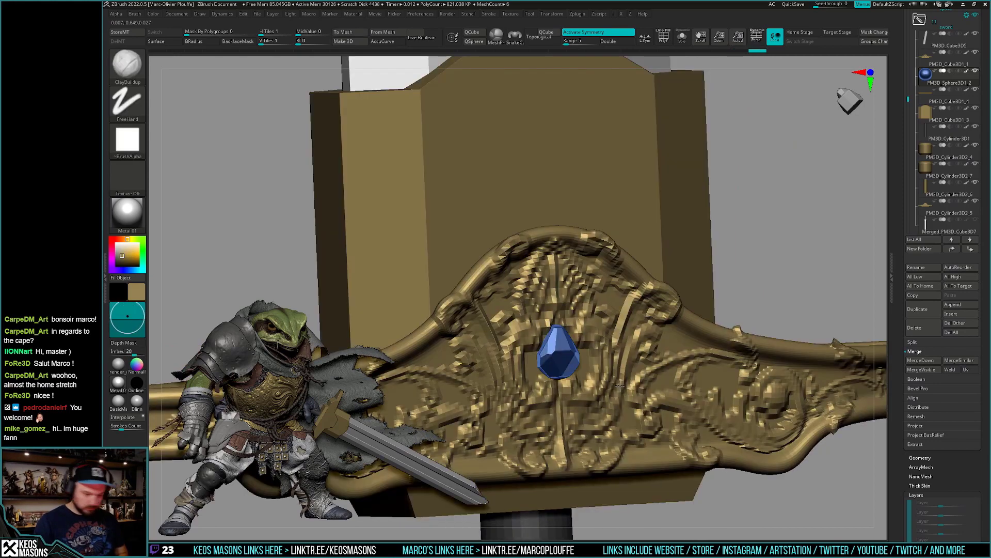
mouse_move(594, 372)
right_down()
mouse_move(618, 385)
mouse_move(573, 371)
mouse_move(609, 371)
right_up()
key(alt+s)
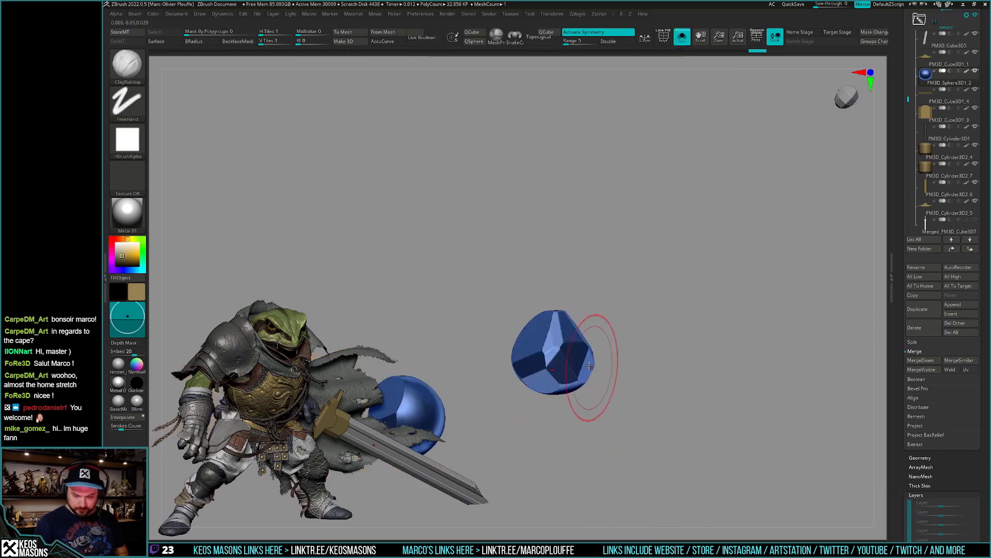
key(ctrl+shift)
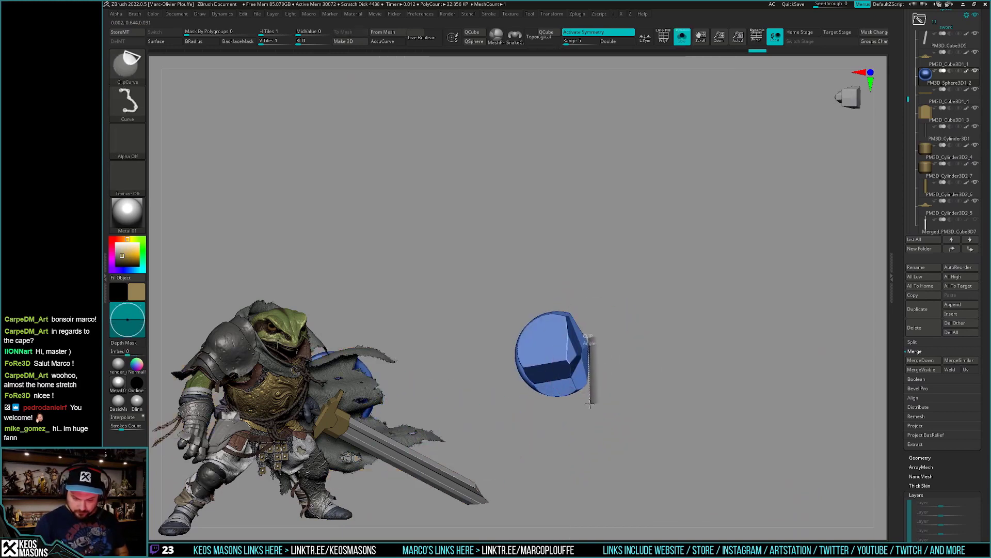
ctrl+shift+drag(590, 402, 588, 398)
Cut a corner and the top-right edge off the gem, then bring back the rest of the model.
mouse_move(587, 394)
right_down()
mouse_move(583, 365)
mouse_move(611, 363)
mouse_move(622, 304)
right_up()
key(ctrl+shift)
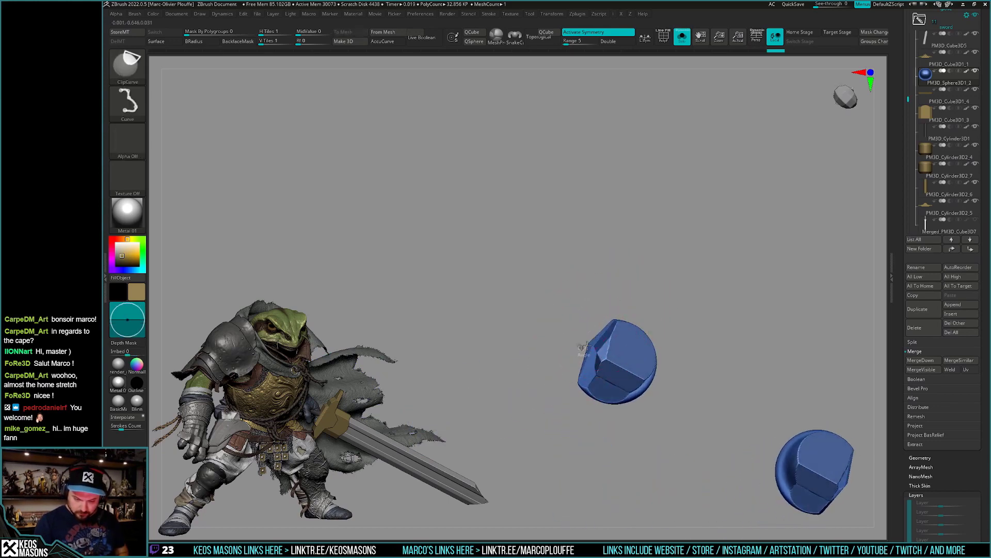
ctrl+shift+drag(618, 313, 618, 315)
mouse_move(609, 344)
right_down()
mouse_move(619, 377)
mouse_move(587, 355)
mouse_move(609, 333)
mouse_move(649, 379)
right_up()
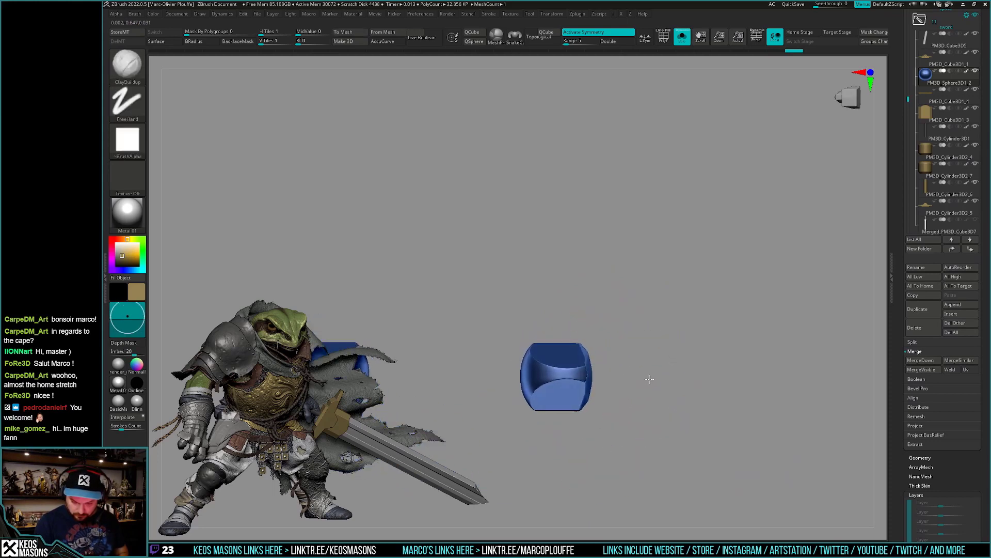
mouse_move(585, 341)
ctrl+shift+mouse_down()
mouse_move(601, 394)
mouse_move(616, 386)
ctrl+shift+mouse_up()
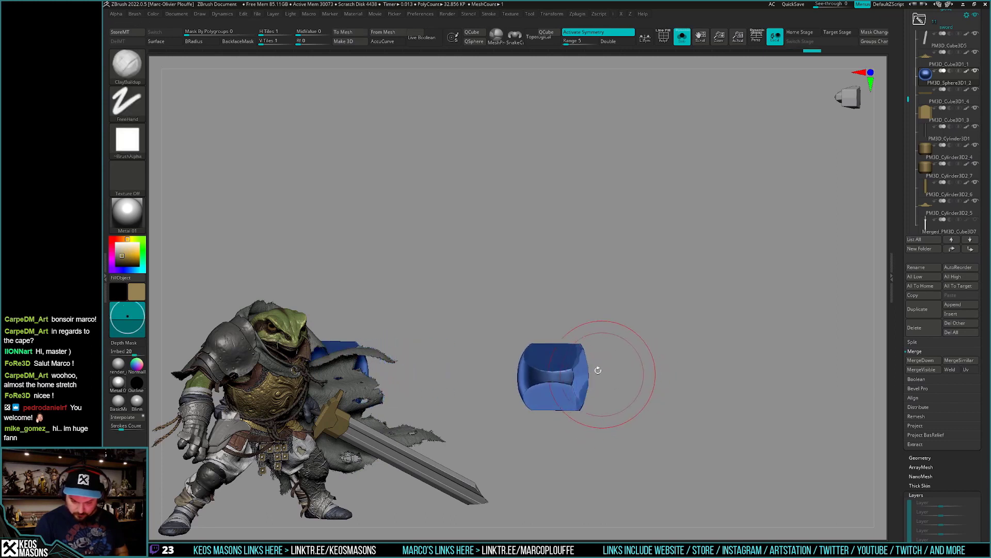
mouse_move(580, 342)
ctrl+shift+mouse_down()
mouse_move(594, 394)
mouse_move(669, 355)
mouse_move(609, 387)
mouse_move(580, 314)
mouse_move(586, 409)
mouse_move(626, 392)
mouse_move(622, 374)
mouse_move(619, 408)
mouse_move(640, 395)
mouse_move(616, 420)
mouse_move(615, 350)
mouse_move(592, 372)
ctrl+shift+mouse_up()
key(ctrl+shift+s)
key(space)
Switch to hPolish and ClipCurve a first flat cut across the gem's upper edge.
click(609, 322)
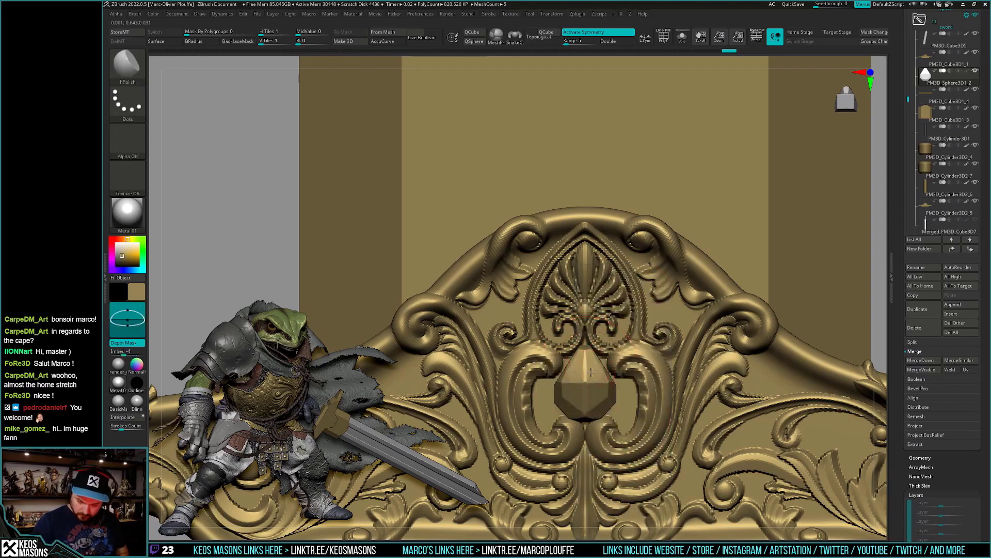
right_drag(606, 387, 590, 352)
key(ctrl+shift)
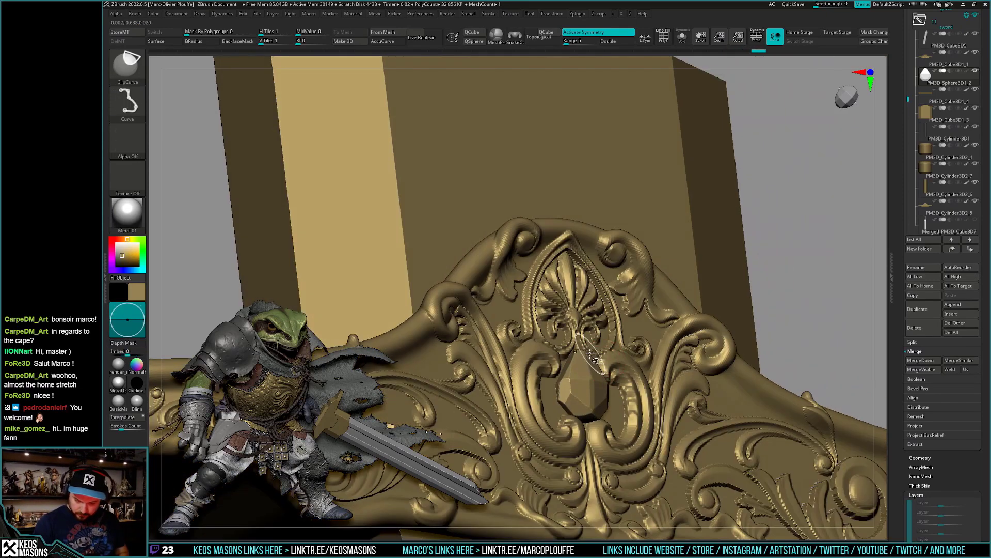
right_drag(617, 409, 598, 390)
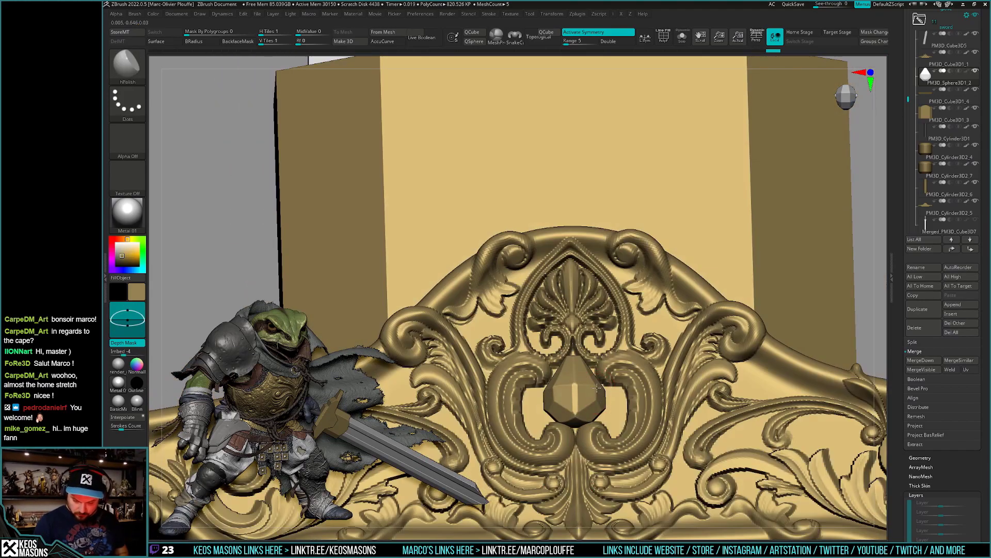
right_drag(598, 388, 599, 379)
key(ctrl+shift)
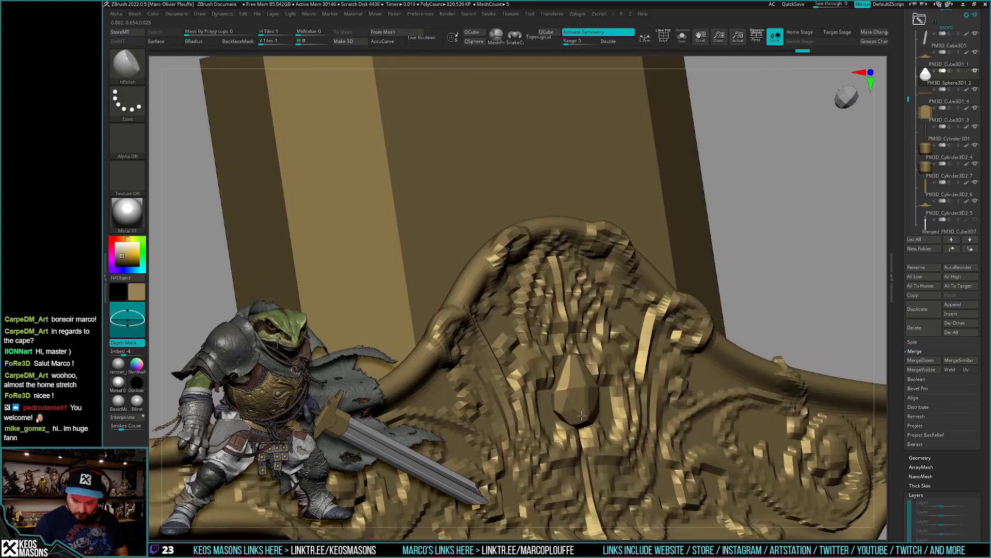
right_drag(593, 439, 589, 404)
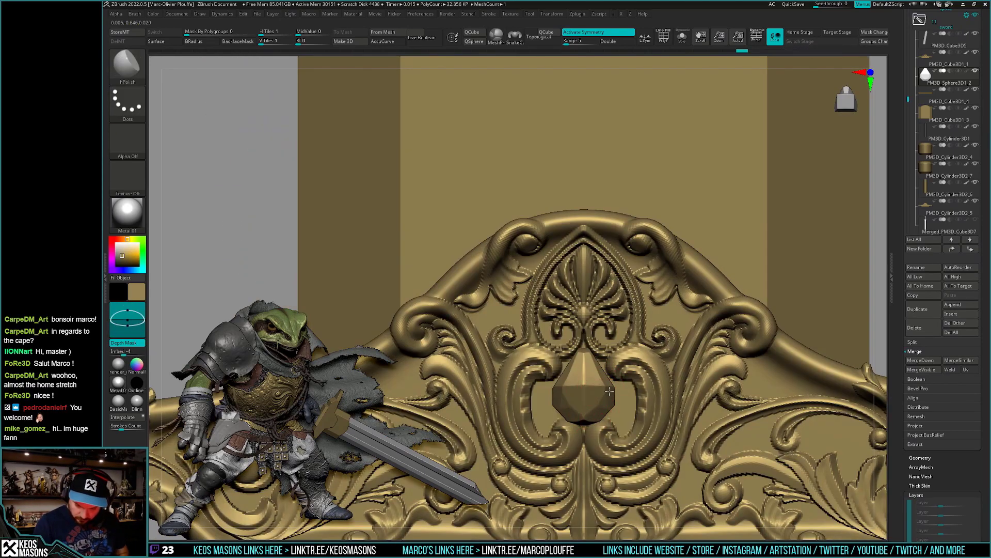
right_drag(607, 383, 601, 368)
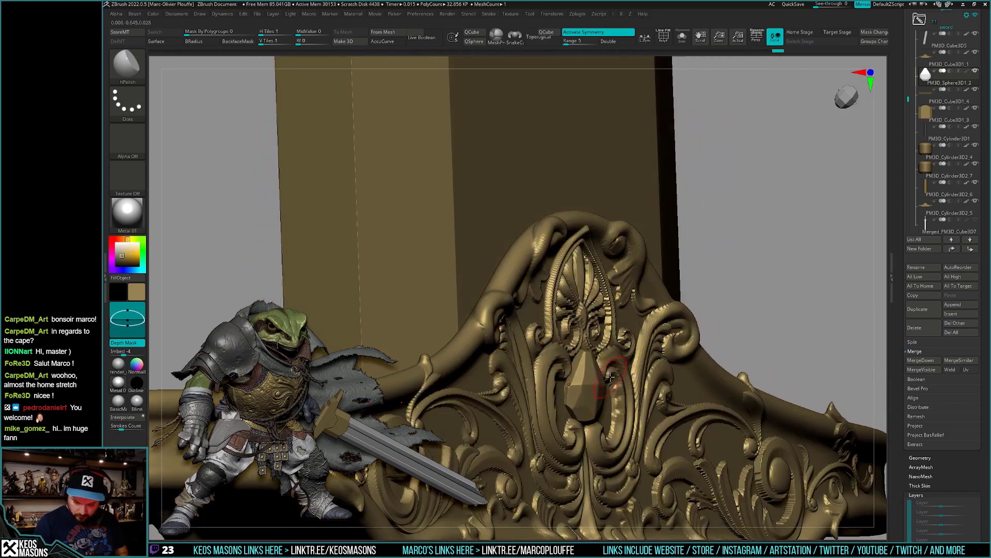
ctrl+shift+drag(602, 368, 608, 409)
right_drag(608, 409, 571, 353)
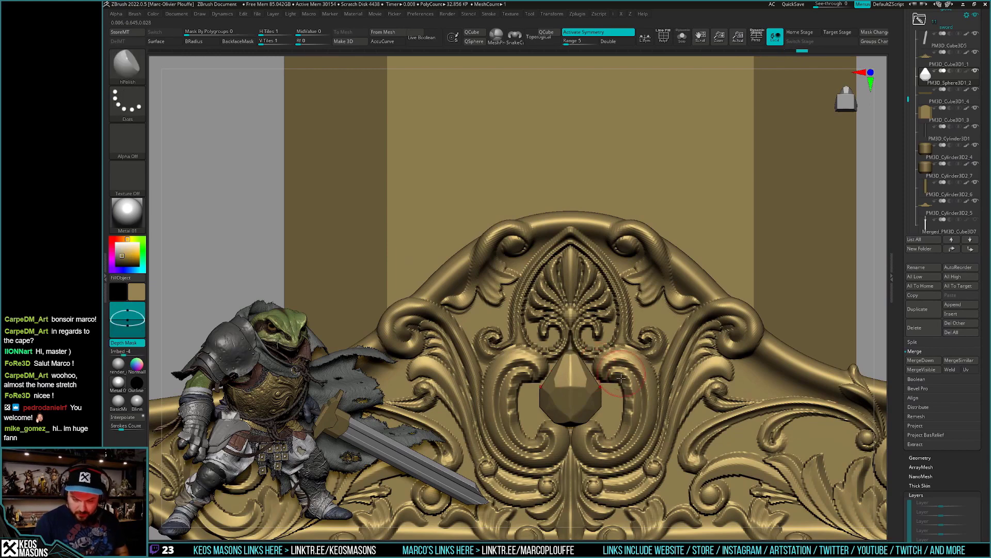
Angle further flat cuts across the gem's top edges, then Solo the gem.
right_drag(587, 360, 585, 353)
key(ctrl+shift)
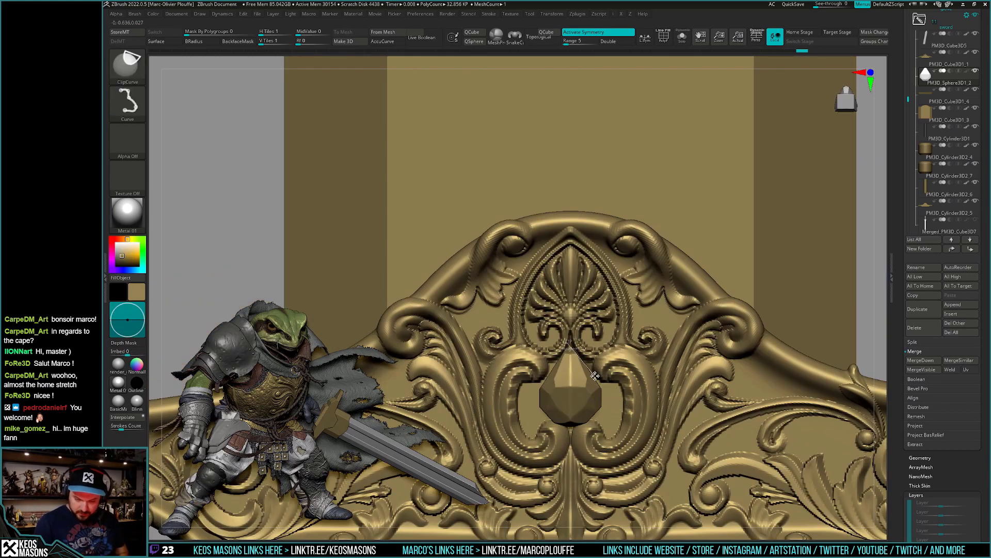
key(ctrl+shift)
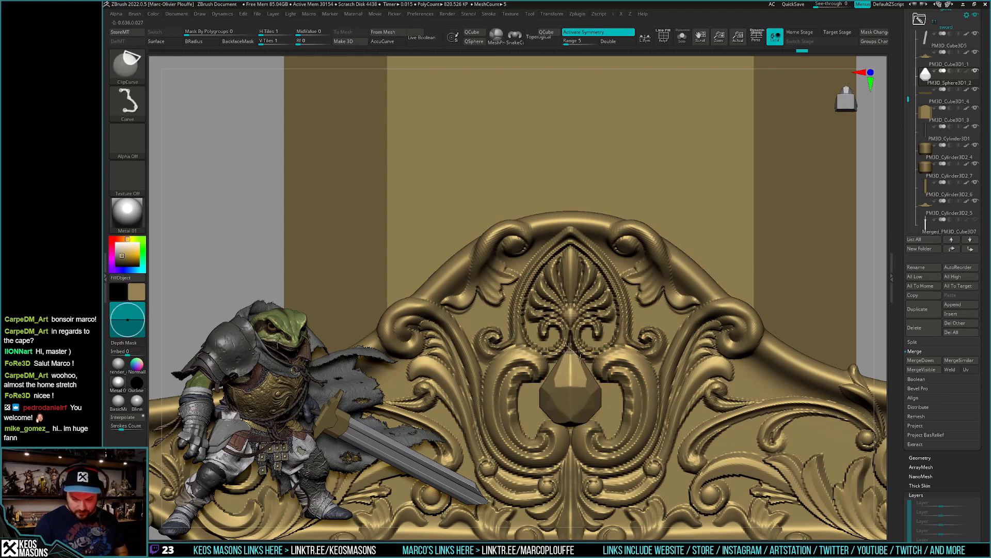
mouse_move(590, 369)
right_down()
mouse_move(575, 357)
mouse_move(655, 345)
right_up()
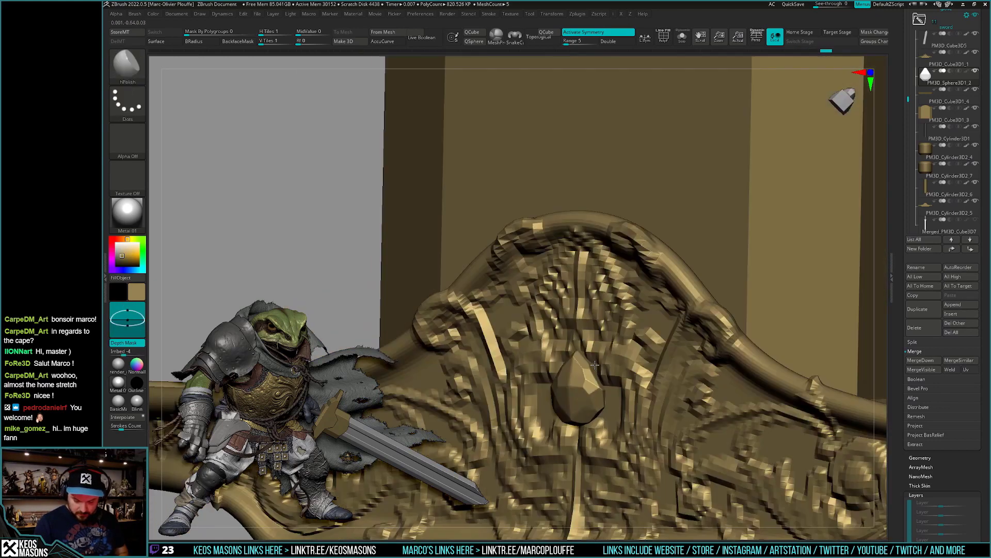
right_drag(597, 412, 601, 411)
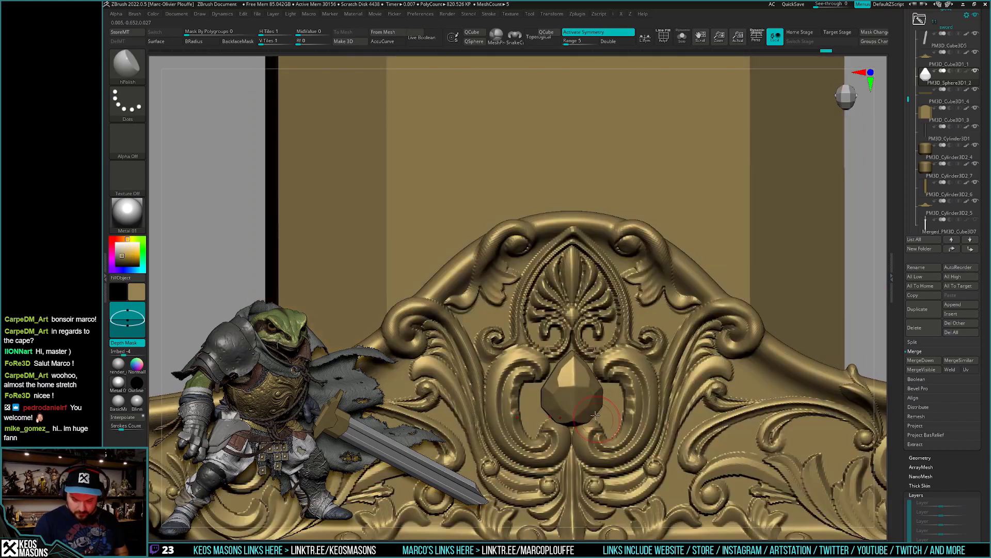
right_drag(595, 415, 600, 385)
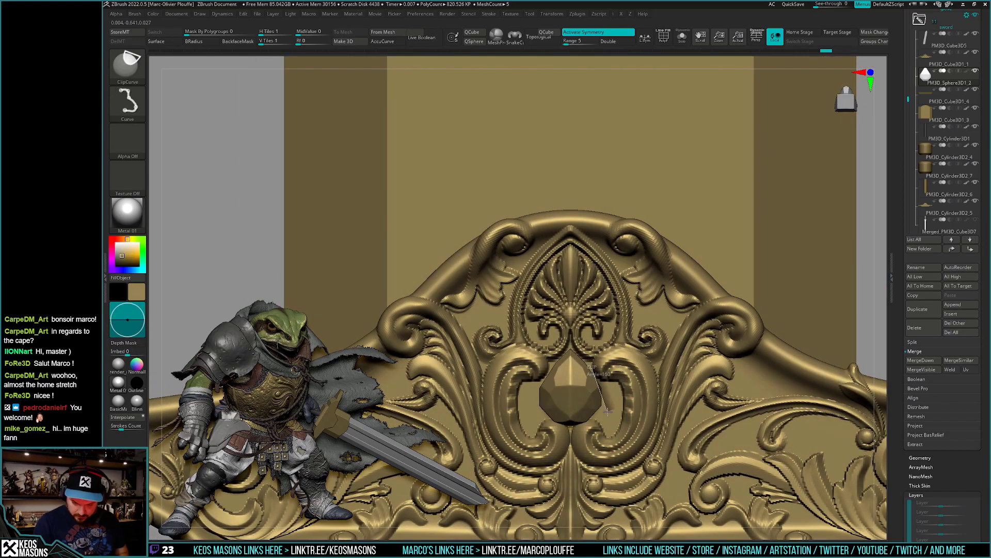
mouse_move(608, 410)
ctrl+shift+mouse_down()
mouse_move(587, 433)
mouse_move(587, 454)
ctrl+shift+mouse_up()
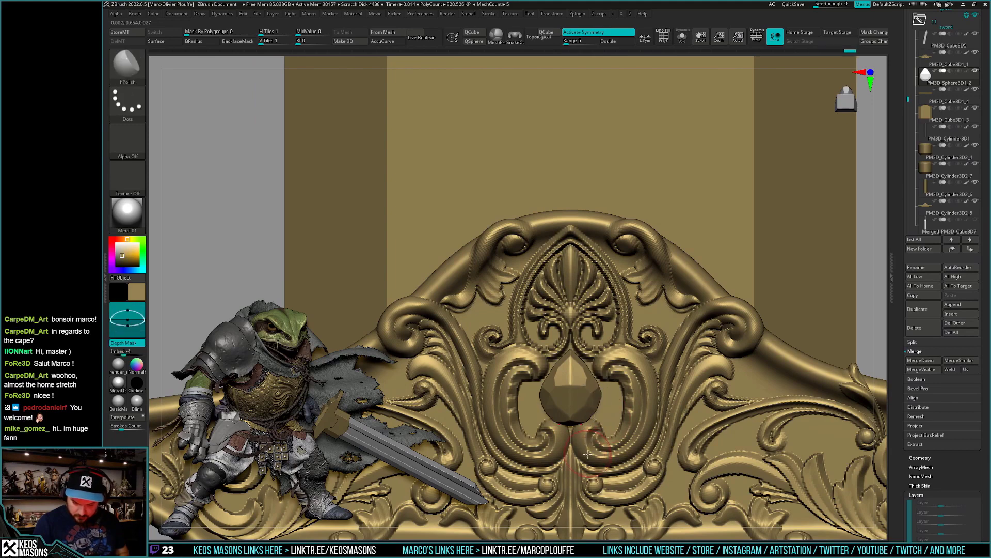
right_drag(601, 413, 601, 408)
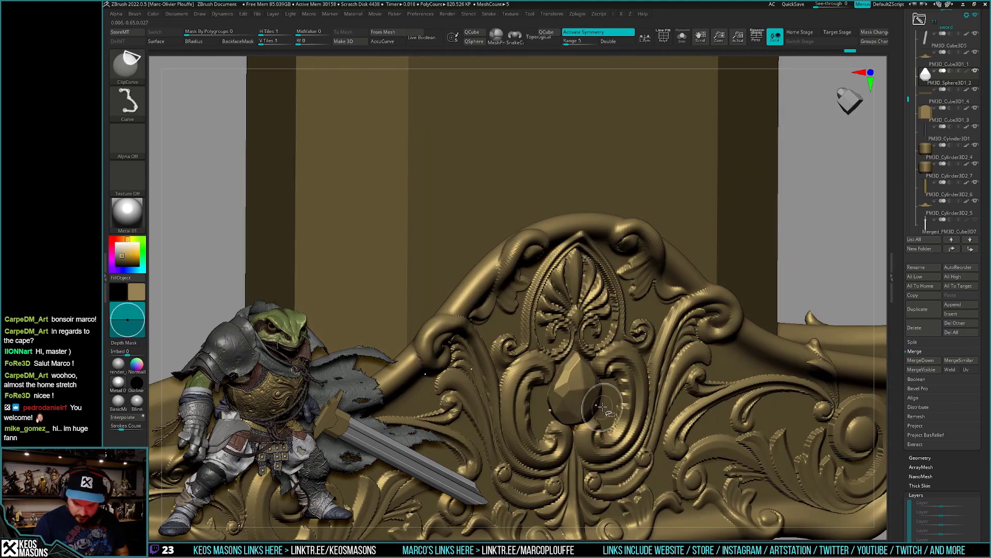
ctrl+shift+drag(566, 437, 568, 434)
right_drag(568, 433, 584, 413)
key(alt+s)
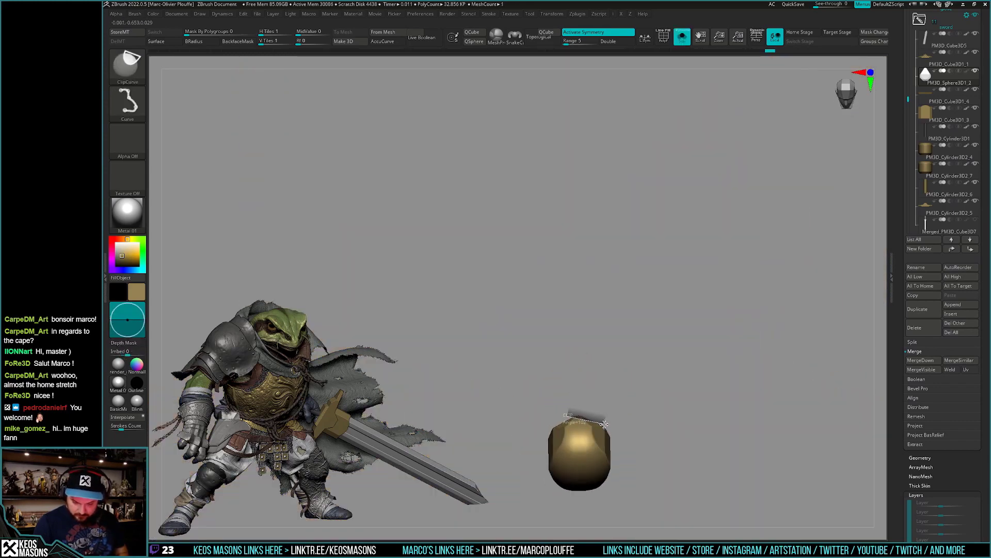
Clip the top of the isolated gem flat and check it against the guard.
ctrl+shift+drag(606, 422, 608, 421)
right_drag(608, 421, 614, 398)
key(alt+s)
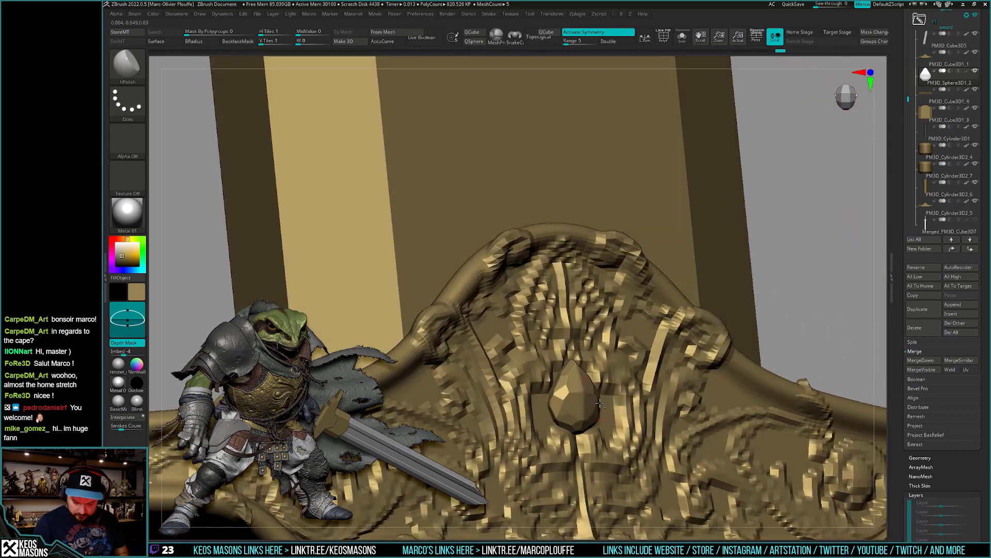
key(alt+s)
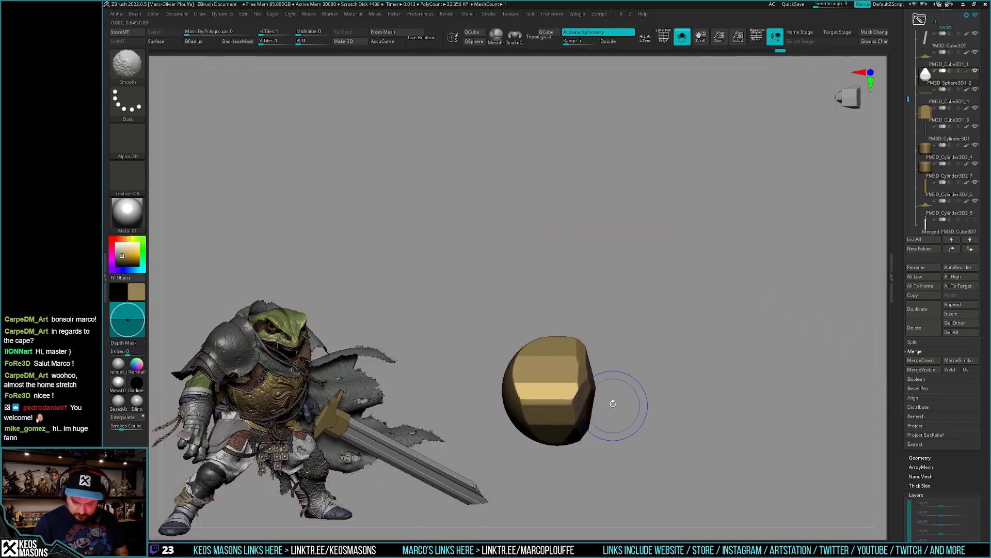
Clip the gem's right side flat and check the new facet from the front.
ctrl+shift+drag(593, 362, 594, 423)
right_drag(594, 420, 627, 405)
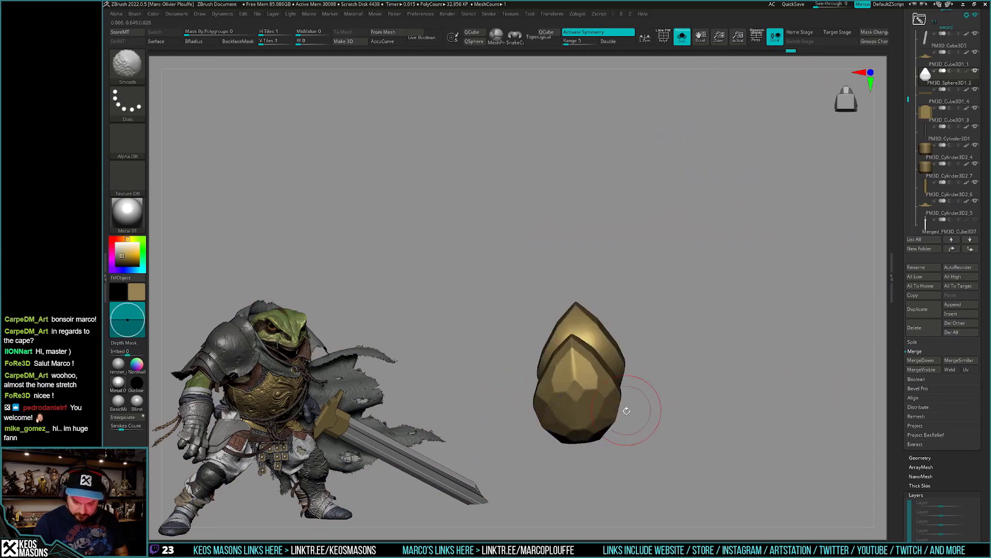
key(alt+s)
mouse_move(620, 440)
right_down()
mouse_move(603, 391)
mouse_move(587, 411)
mouse_move(598, 365)
right_up()
key(alt+s)
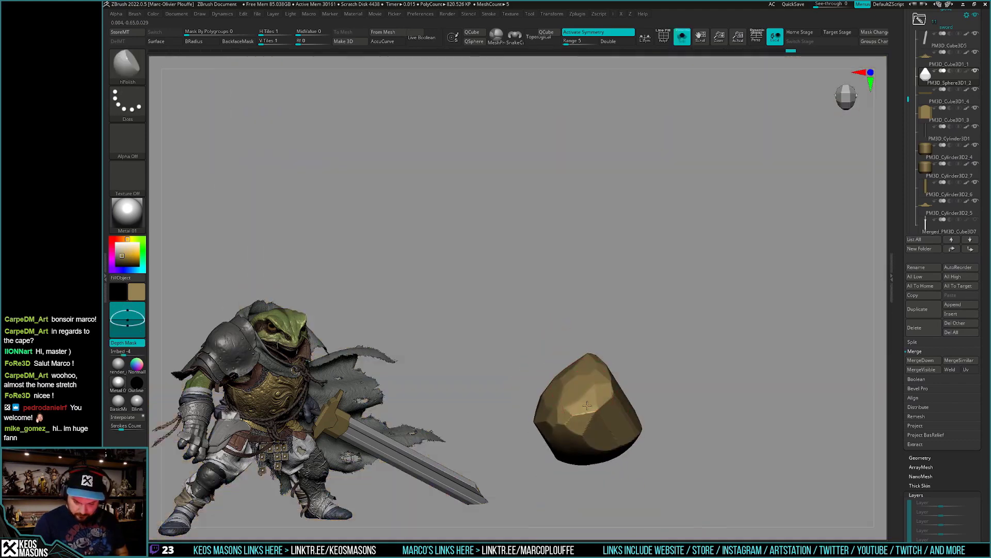
With PolyF on, slice one side of the gem using an angled ClipCurve line, then show all pieces.
key(shift+f)
right_drag(673, 405, 631, 415)
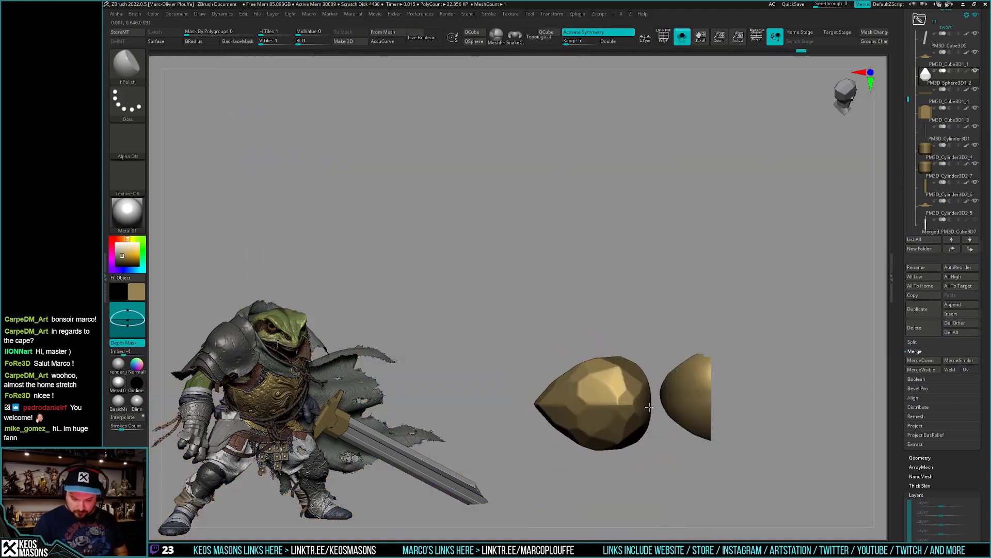
key(shift+f)
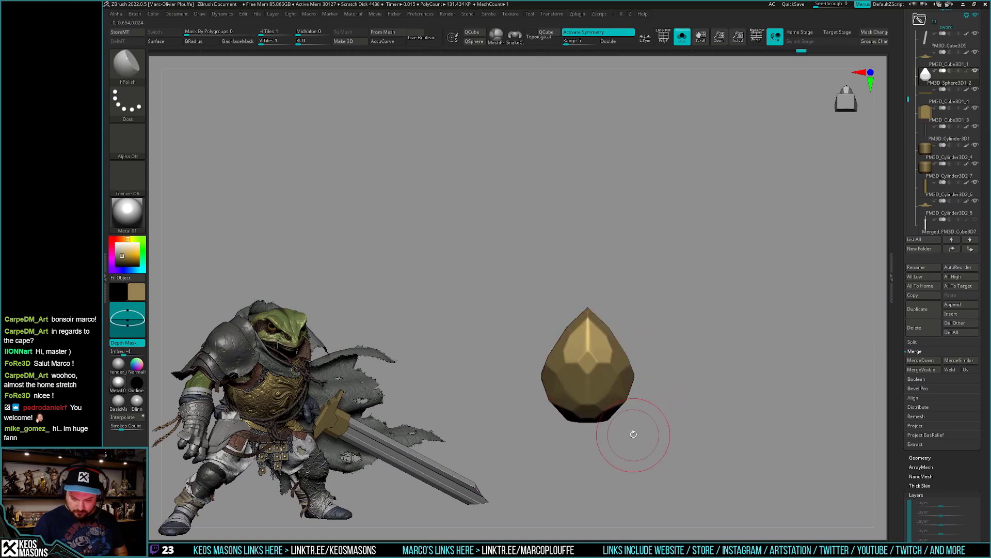
right_drag(632, 437, 622, 413)
key(ctrl+shift)
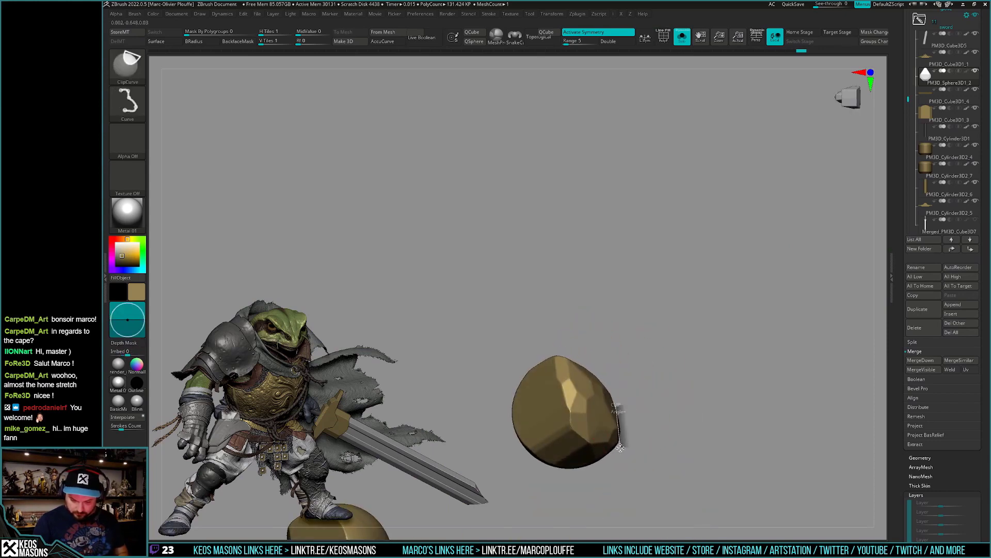
mouse_move(622, 448)
right_down()
mouse_move(610, 453)
mouse_move(631, 429)
mouse_move(631, 411)
right_up()
ctrl+shift+drag(634, 396, 616, 452)
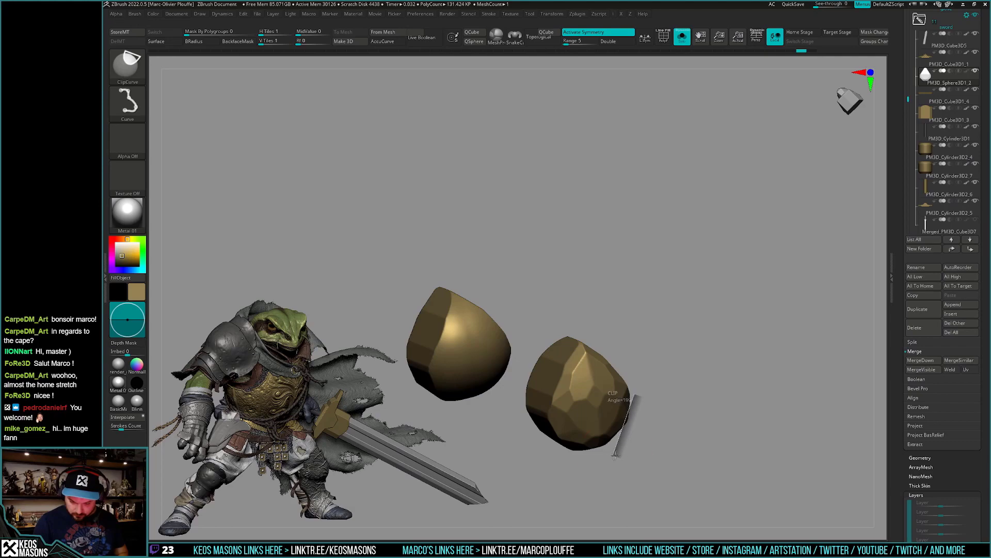
right_drag(616, 452, 623, 411)
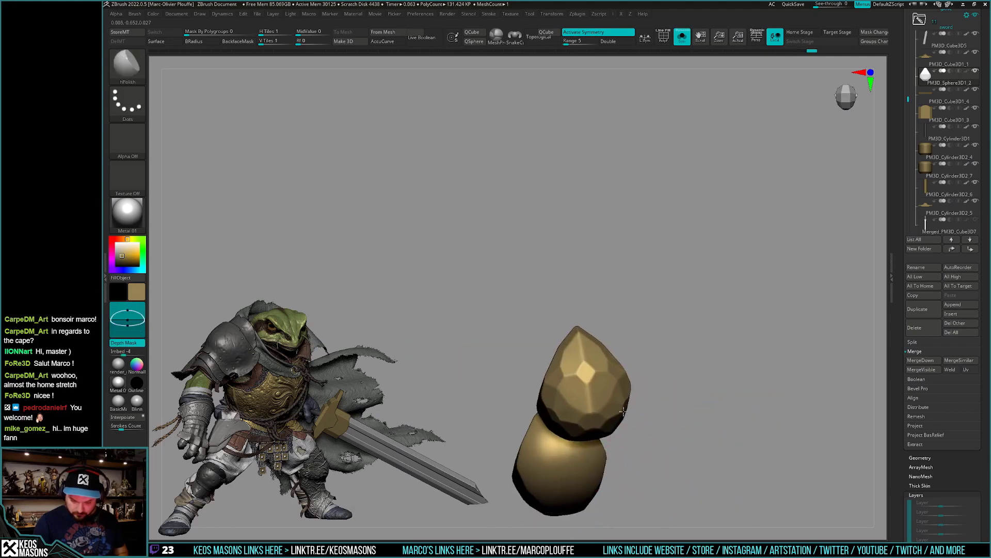
key(ctrl+shift+s)
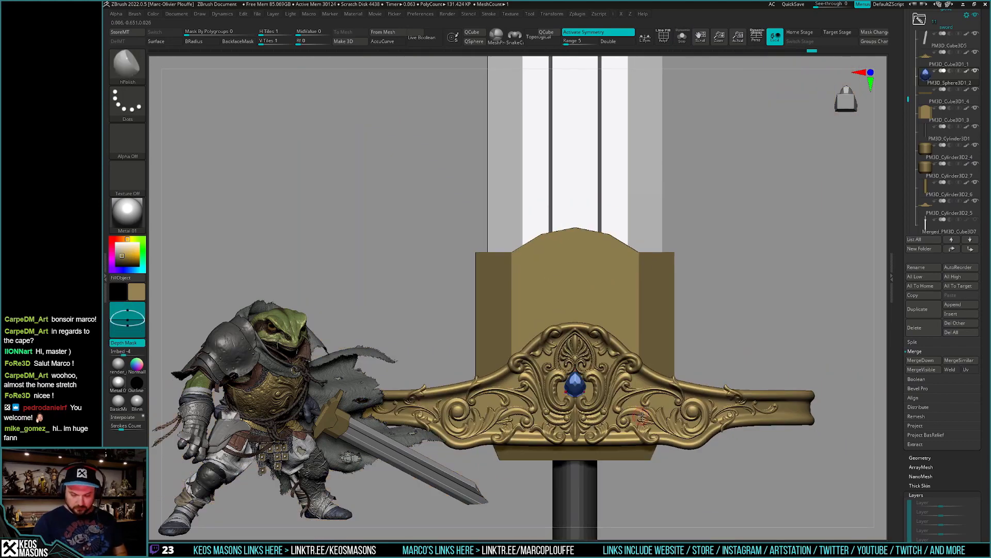
Zoom in and check the blue gem with the Transpose gizmo.
mouse_move(642, 415)
right_down()
mouse_move(604, 415)
mouse_move(629, 392)
mouse_move(612, 420)
right_up()
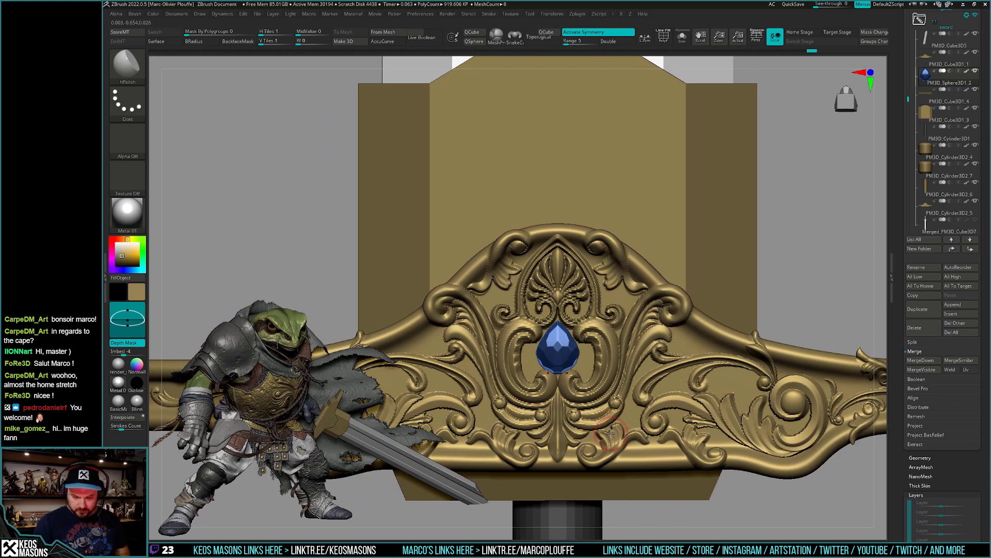
right_drag(610, 433, 615, 426)
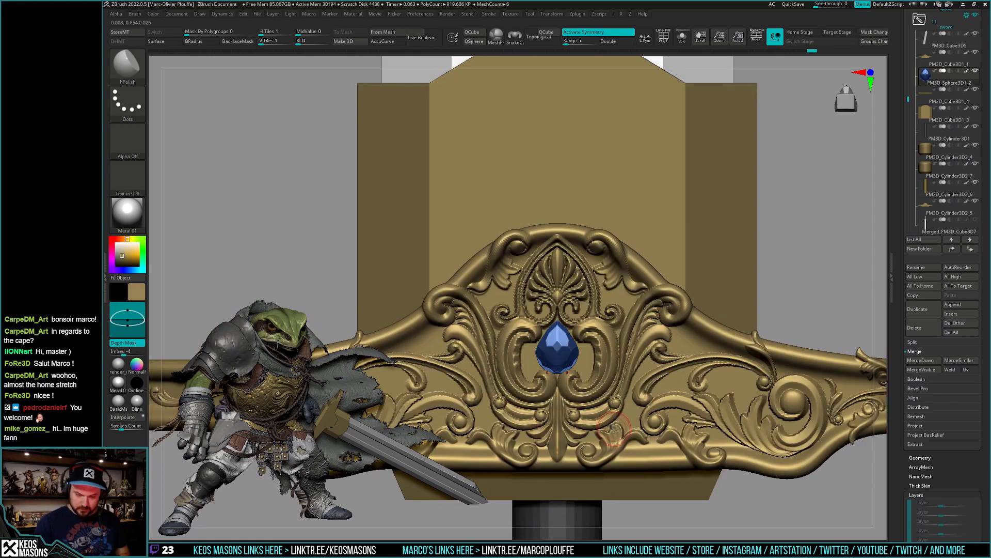
key(w)
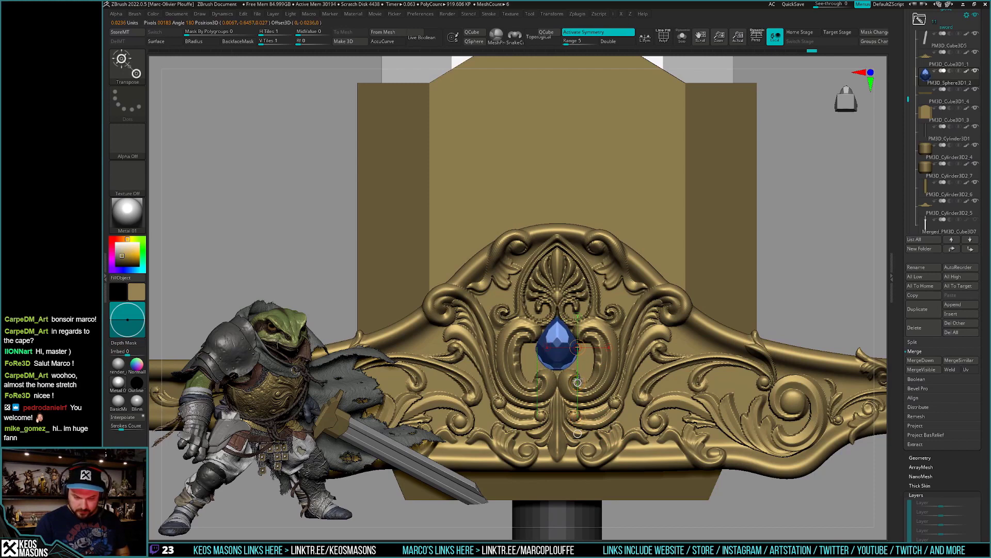
key(q)
ctrl+right_drag(619, 392, 687, 377)
Step the crossguard down a subdivision level and delete the higher levels.
key(g)
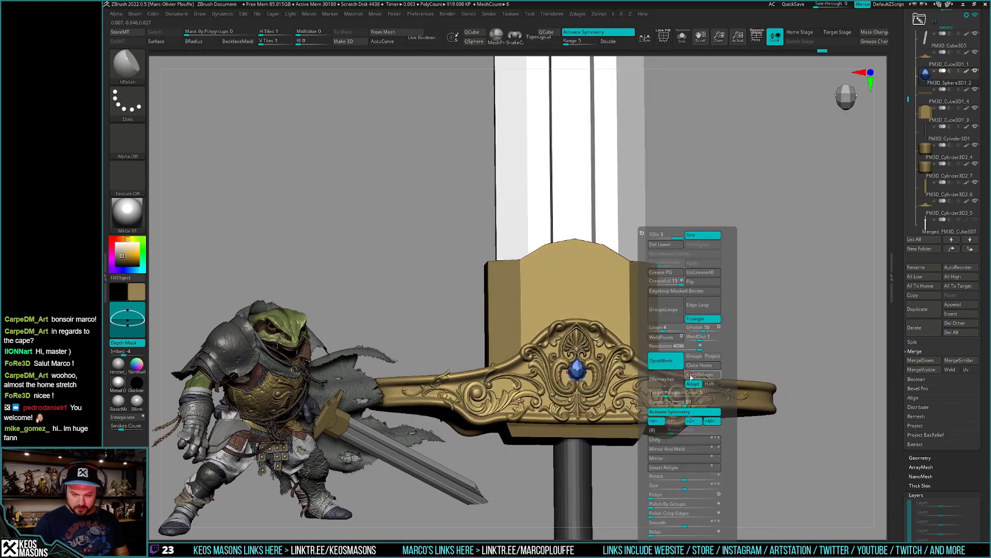
drag(672, 236, 661, 236)
ctrl+right_drag(661, 248, 663, 376)
key(d)
key(g)
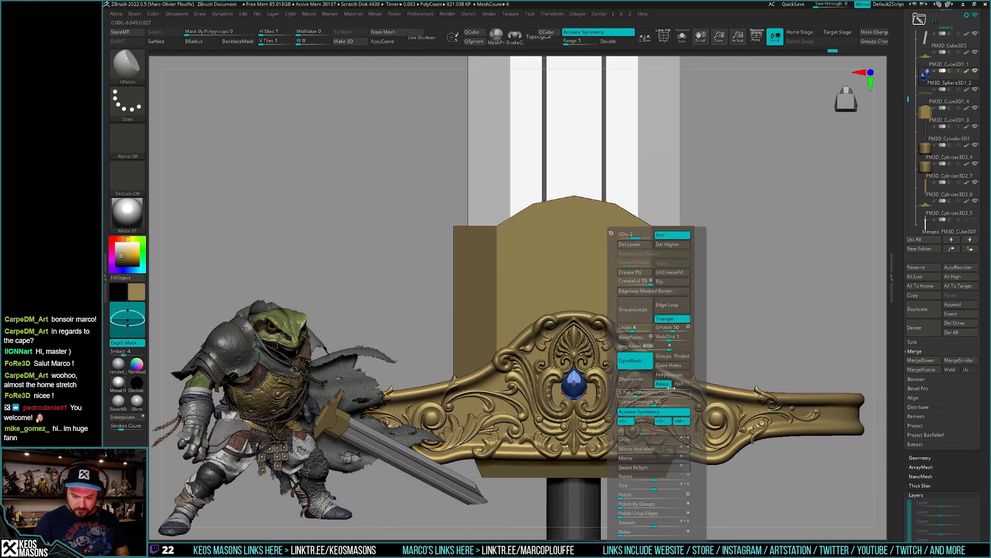
click(661, 246)
alt+drag(823, 306, 815, 281)
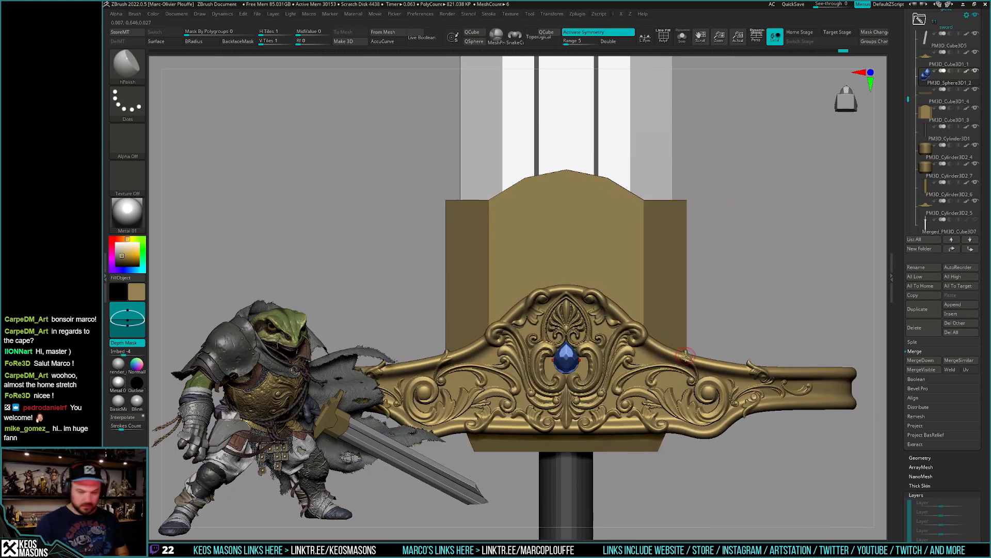
Select the crossguard, add a sculpt layer, and build up the gem's lower part with ClayBuildup.
alt+click(697, 371)
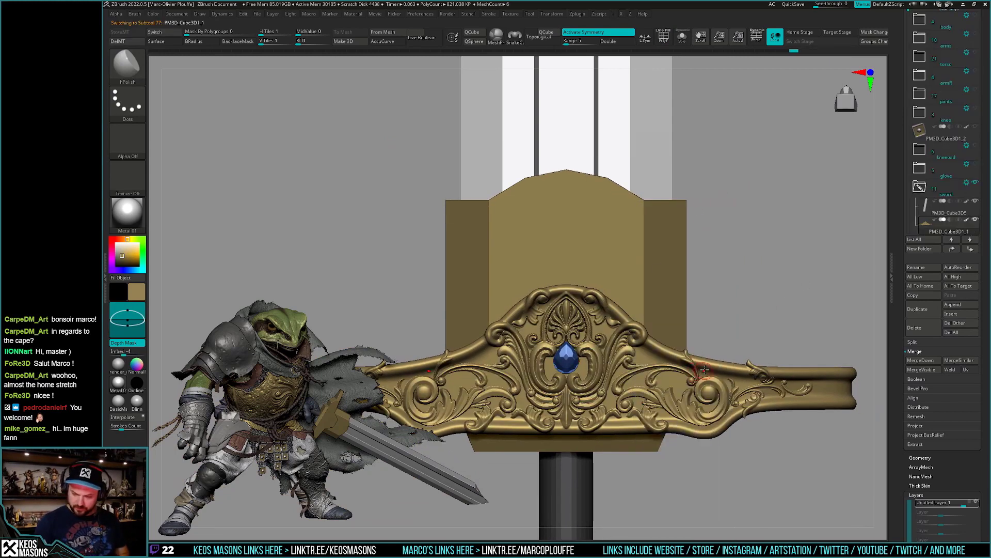
key(b)
key(m)
key(p)
alt+drag(687, 361, 625, 328)
key(b)
key(c)
key(b)
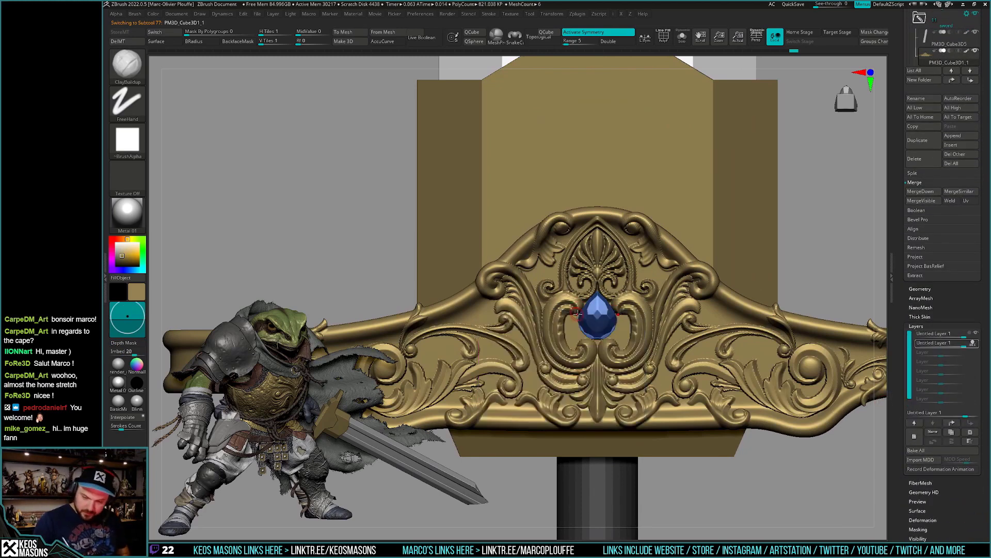
drag(587, 319, 612, 333)
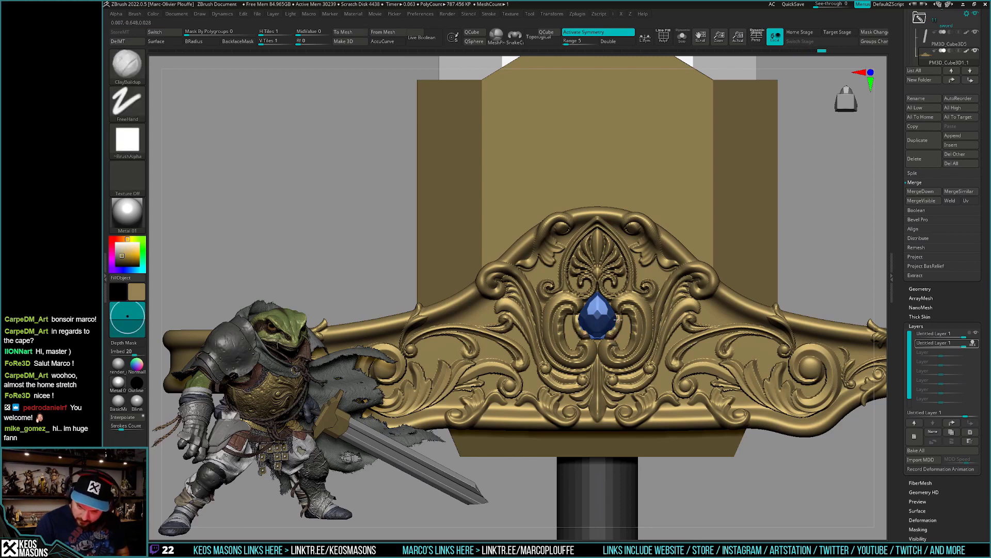
Carve creases into the gem with DamStandard and reshape it with the Move brush.
key(space)
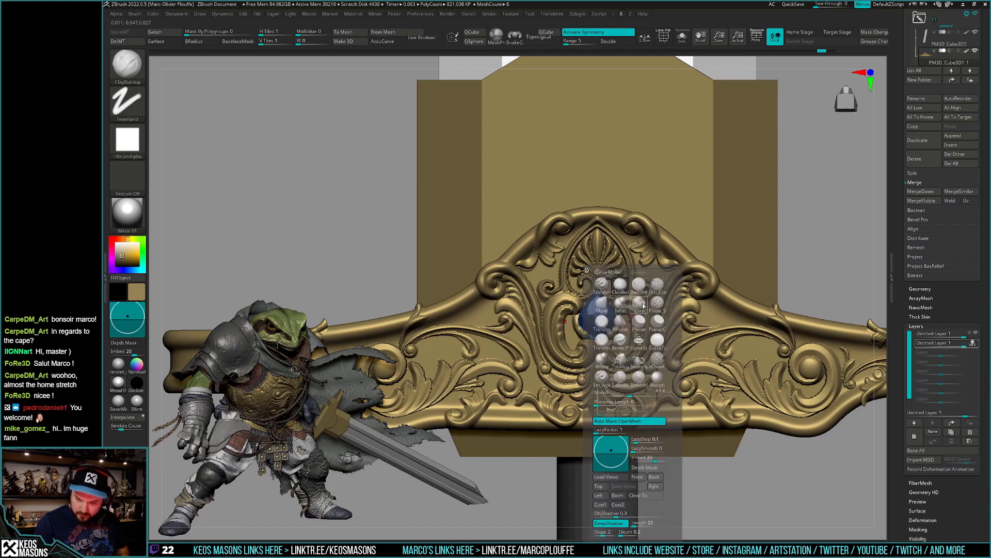
click(640, 289)
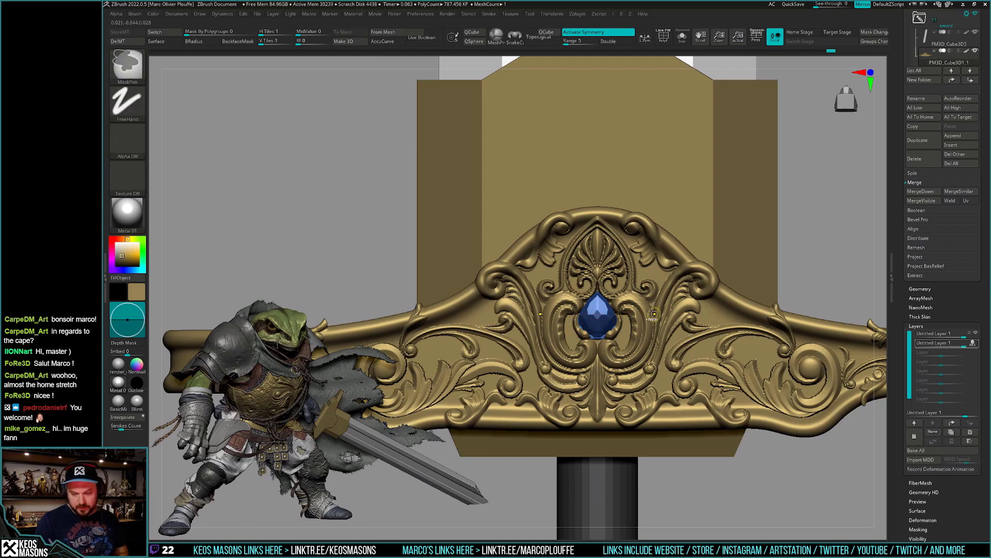
mouse_move(619, 332)
right_down()
mouse_move(681, 402)
mouse_move(671, 418)
mouse_move(609, 358)
mouse_move(606, 367)
right_up()
key(b)
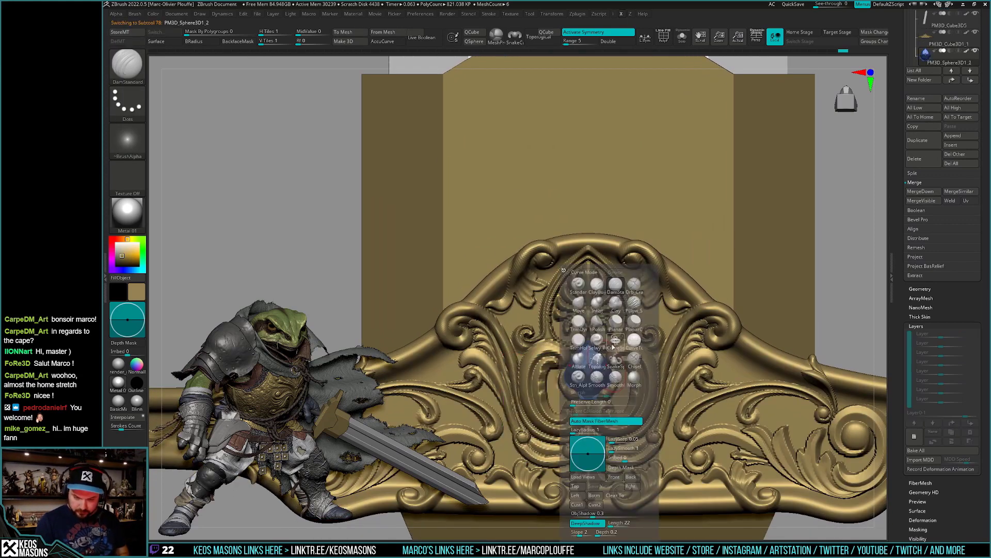
key(m)
key(v)
key(space)
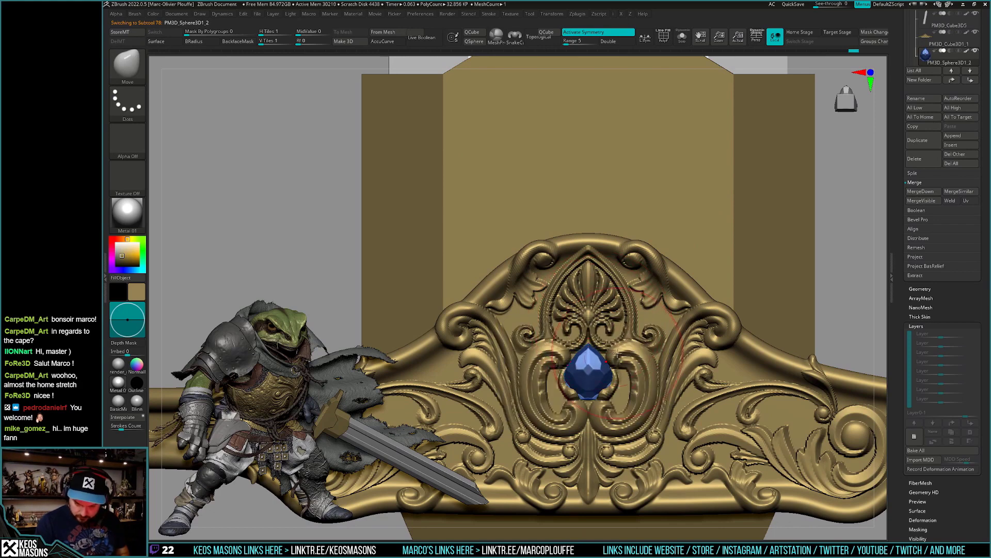
key(space)
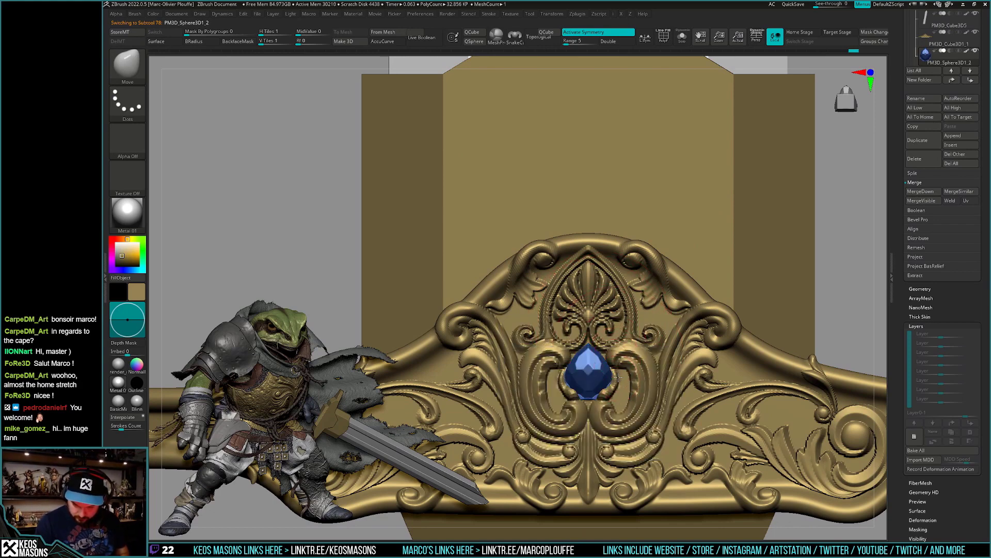
mouse_move(619, 376)
ctrl+right_down()
mouse_move(640, 420)
mouse_move(626, 415)
mouse_move(658, 438)
mouse_move(640, 451)
mouse_move(708, 405)
mouse_move(630, 420)
mouse_move(633, 443)
mouse_move(646, 420)
mouse_move(621, 426)
mouse_move(654, 415)
mouse_move(637, 411)
mouse_move(640, 445)
mouse_move(628, 427)
mouse_move(643, 412)
ctrl+right_up()
alt+click(640, 400)
Lower the crossguard's second sculpt layer strength to about 0.58 and inspect the sword.
key(alt+s)
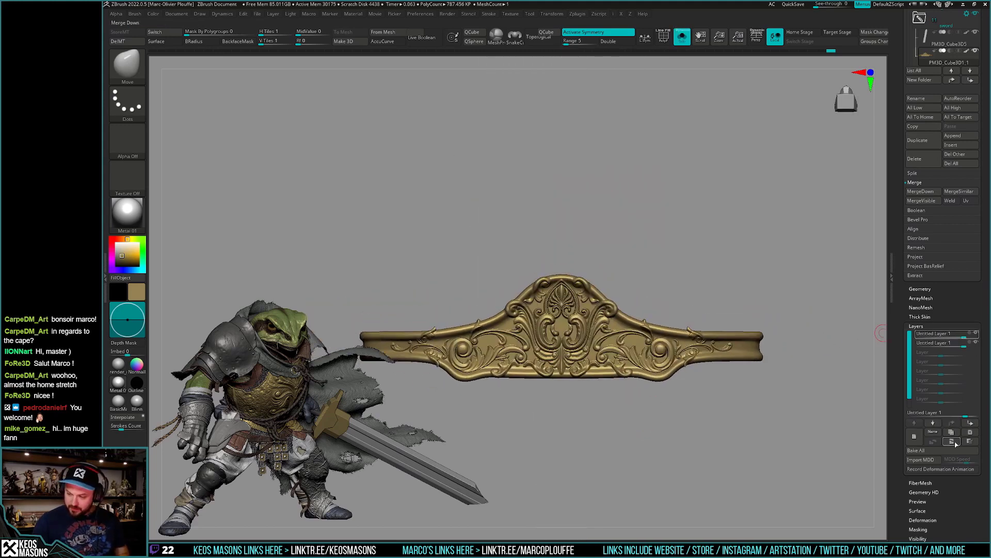
click(938, 343)
key(alt+s)
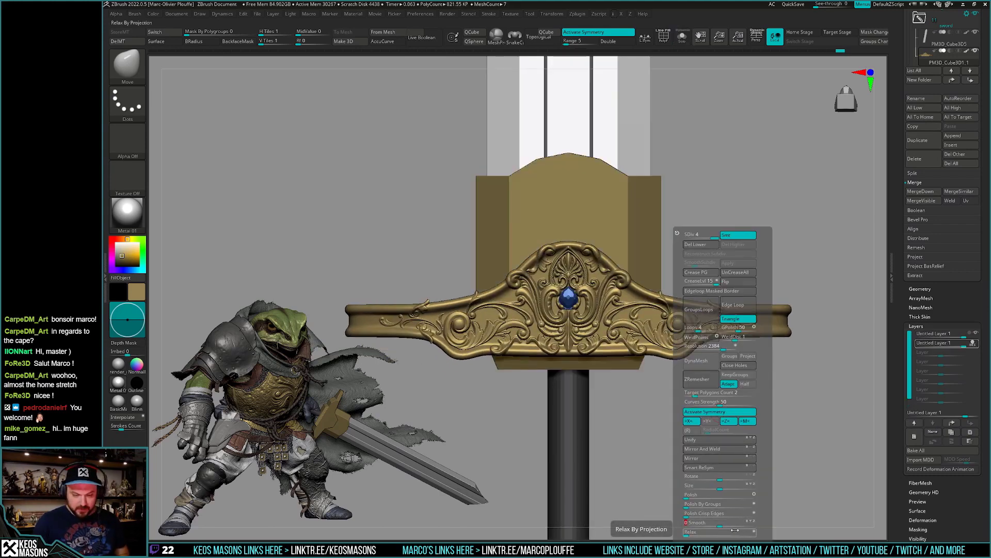
key(f)
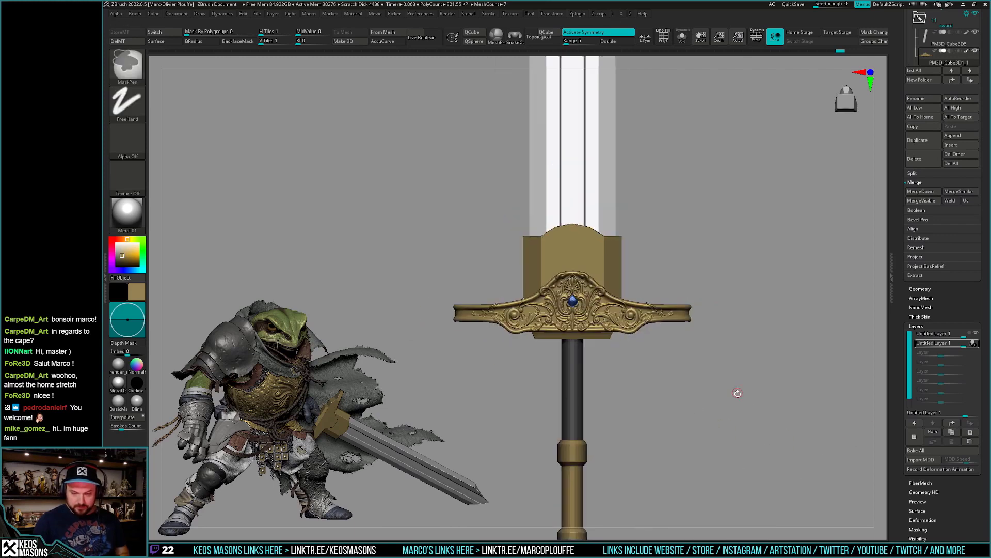
drag(730, 389, 750, 394)
click(974, 344)
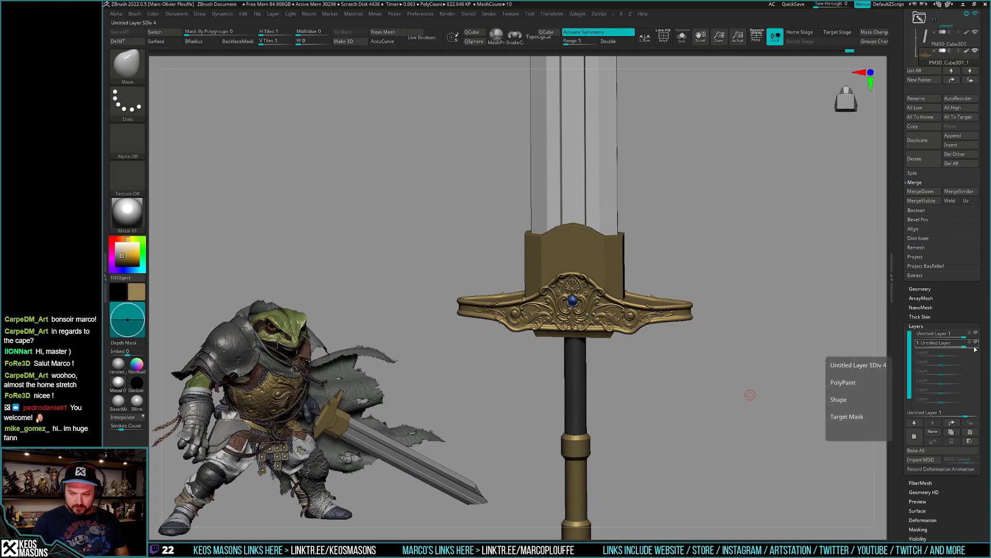
drag(967, 347, 953, 347)
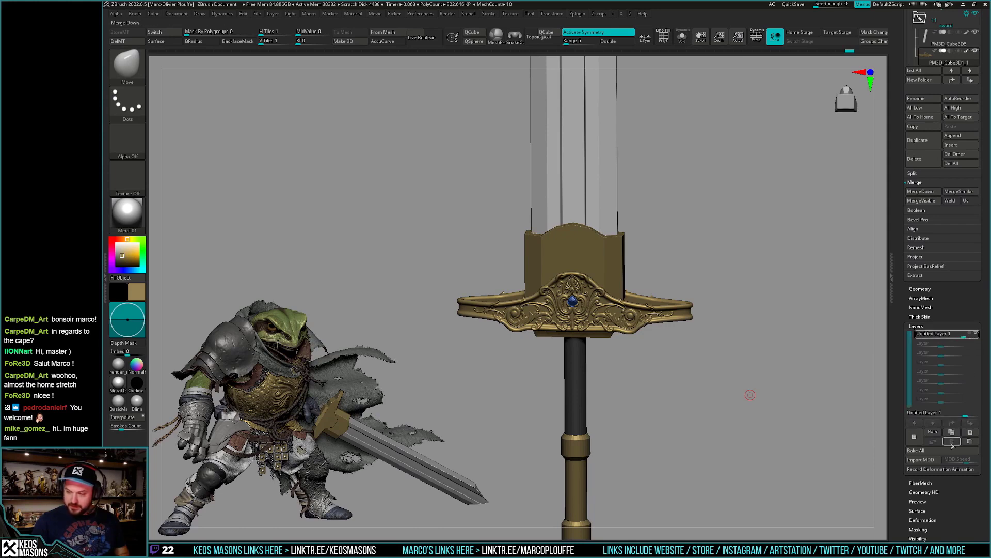
drag(750, 395, 696, 406)
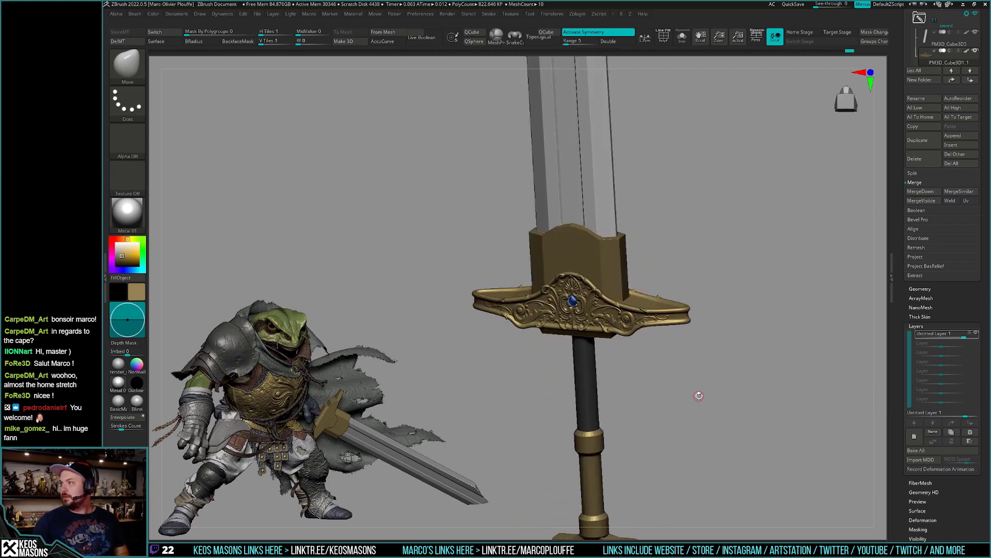
mouse_move(698, 395)
mouse_down()
mouse_move(719, 353)
mouse_move(690, 402)
mouse_move(686, 376)
mouse_move(660, 405)
mouse_up()
Remesh the green piece beneath the crossguard at resolution 1736.
alt+click(627, 353)
key(space)
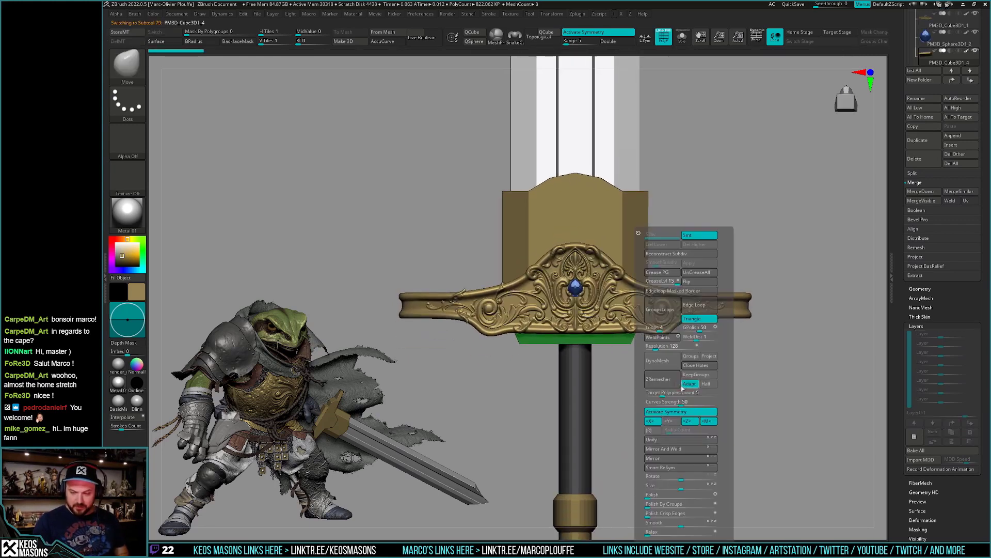
alt+click(722, 309)
key(space)
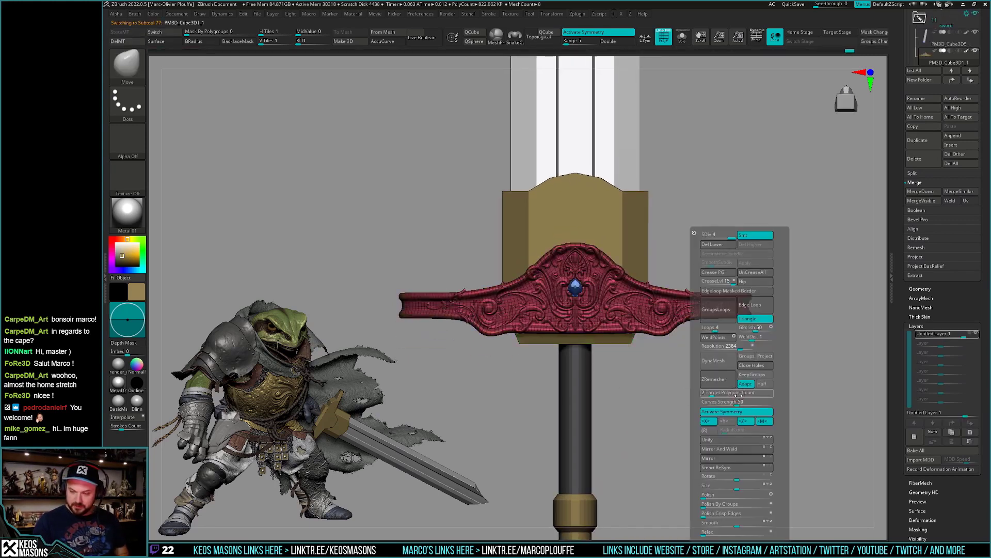
alt+click(694, 355)
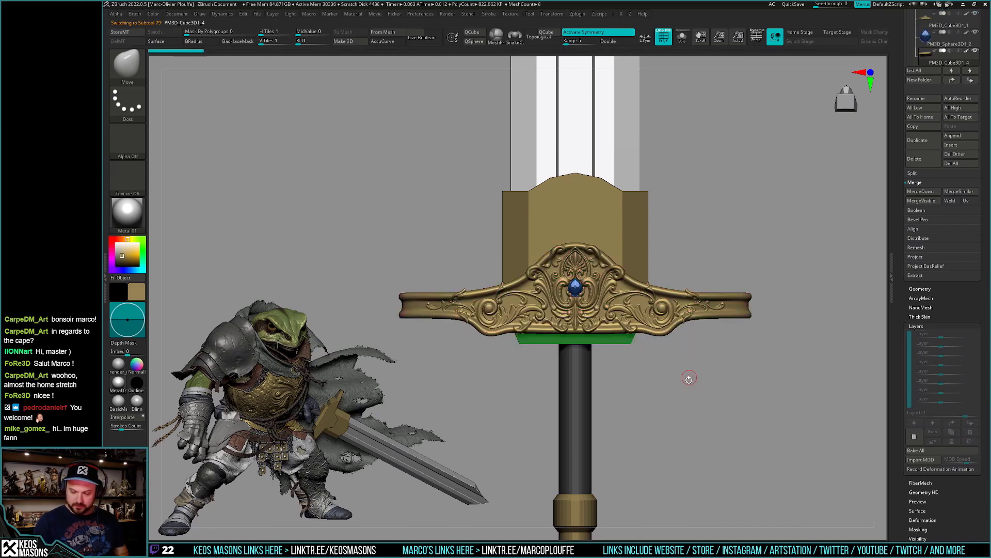
key(space)
click(686, 346)
text(1736)
key(Return)
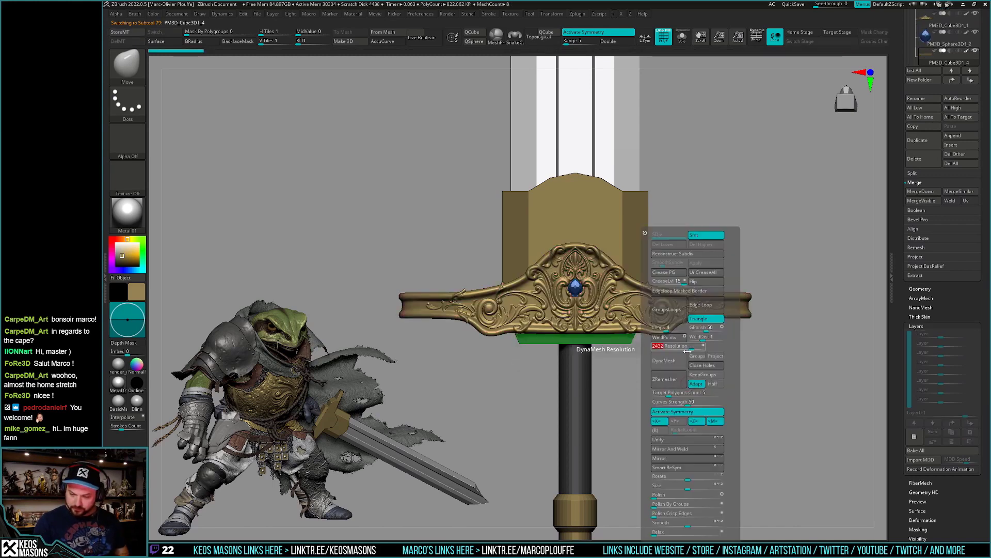
click(671, 361)
ZRemesh the red block with a lowered target polygon count of about 0.2.
key(space)
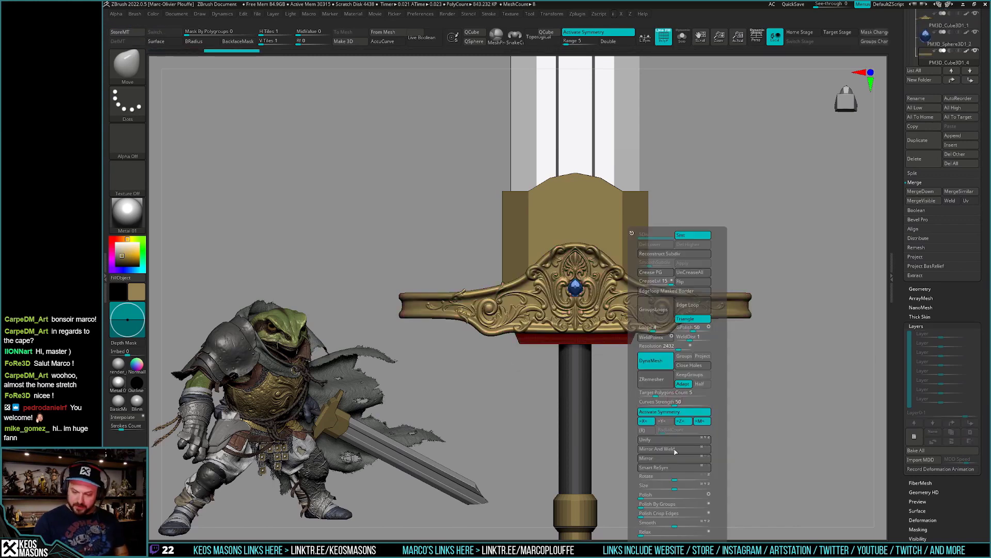
key(space)
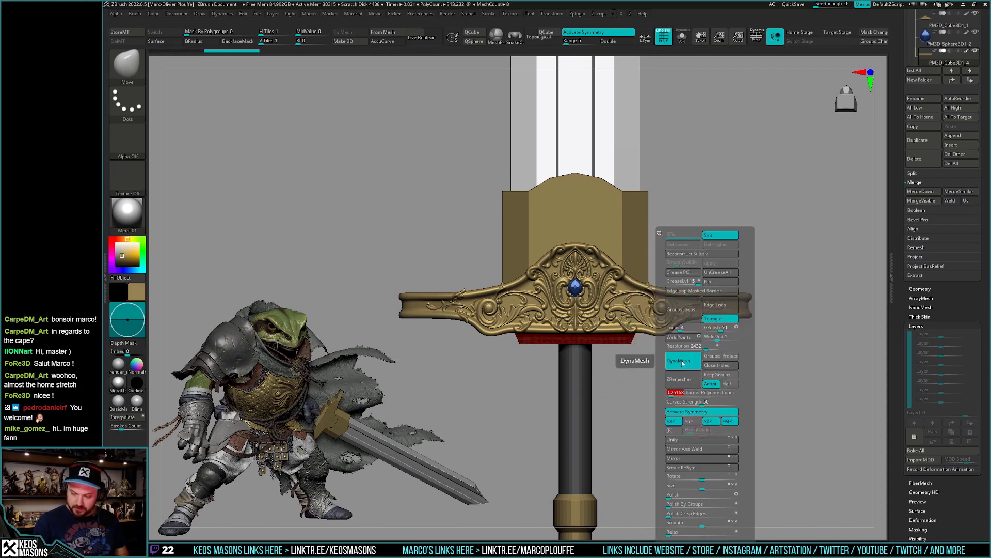
click(679, 379)
drag(671, 394, 643, 452)
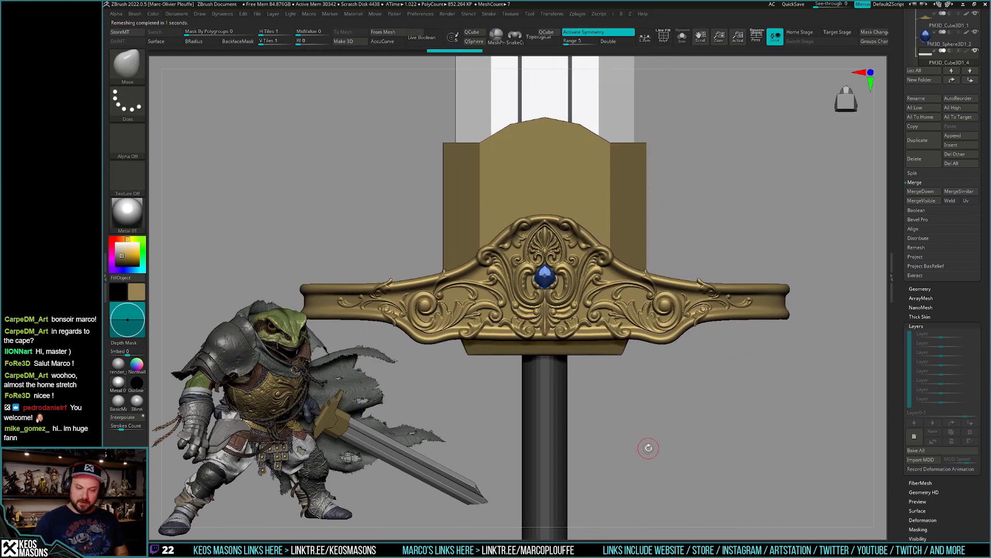
Switch to the Inflat brush and settle on a straight front view of the crossguard.
key(space)
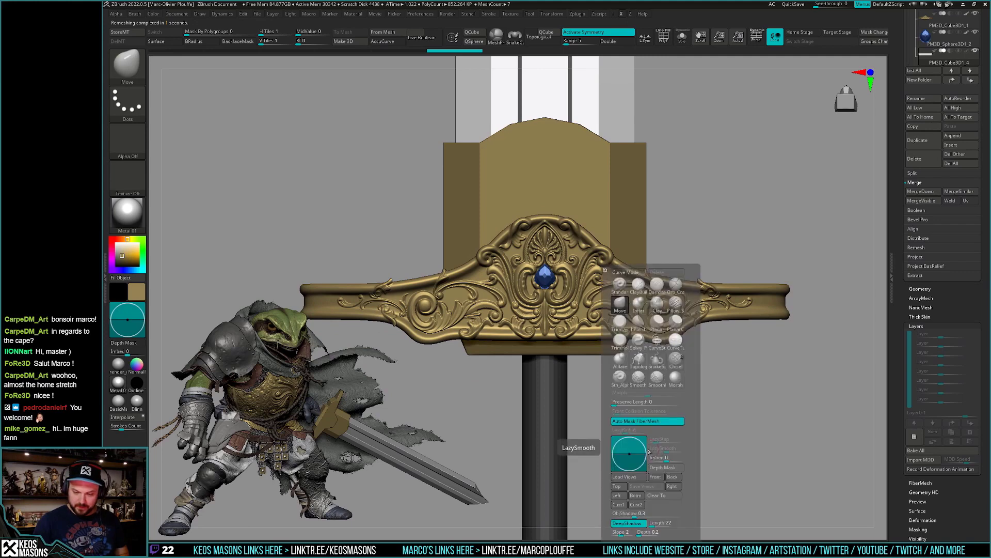
click(638, 303)
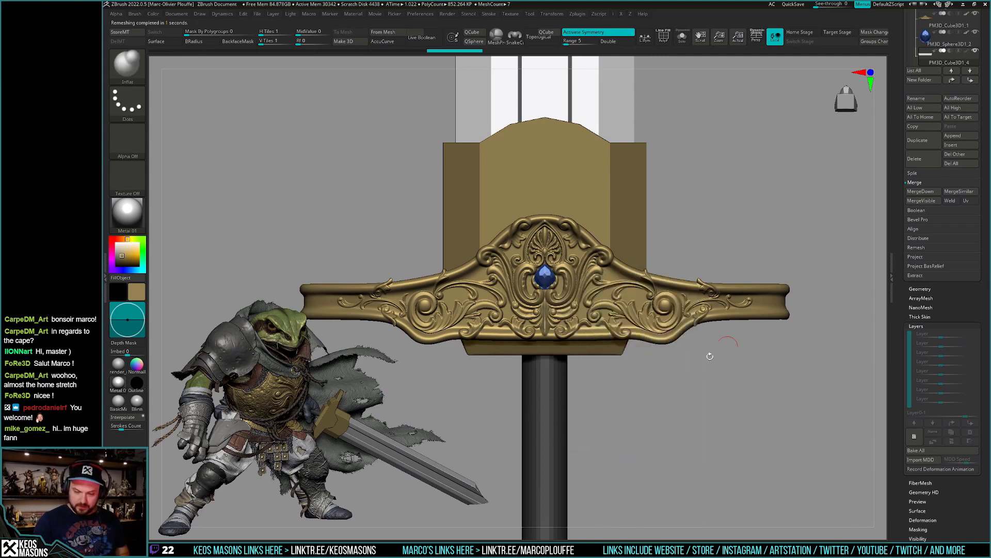
mouse_move(708, 348)
mouse_down()
mouse_move(629, 313)
mouse_move(619, 379)
mouse_up()
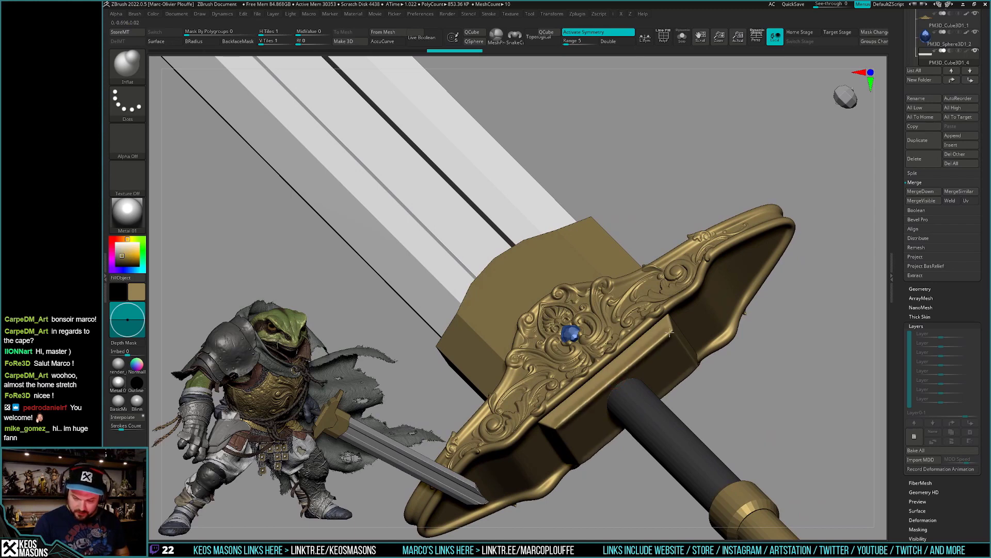
drag(669, 333, 664, 342)
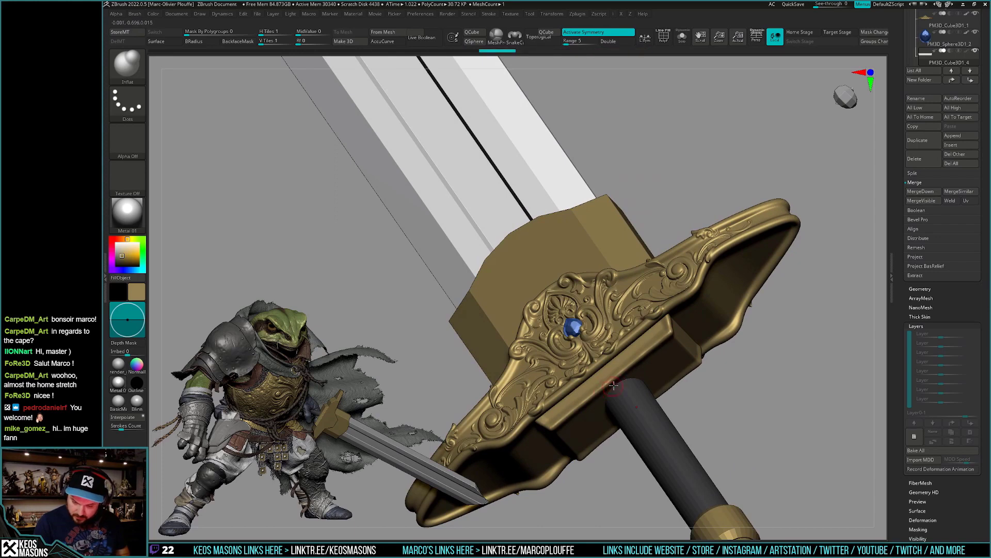
drag(613, 384, 616, 377)
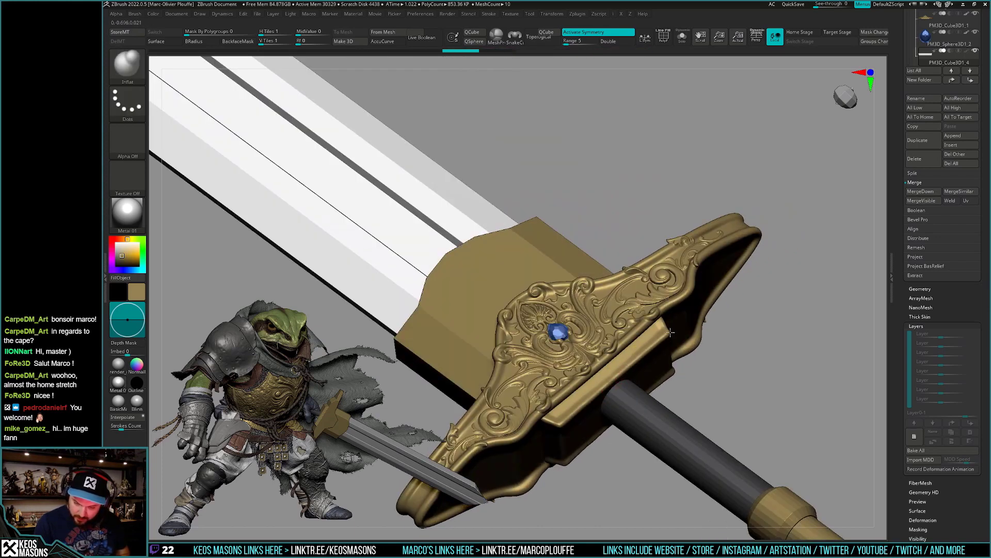
mouse_move(670, 333)
shift+mouse_down()
mouse_move(745, 346)
mouse_move(656, 341)
shift+mouse_up()
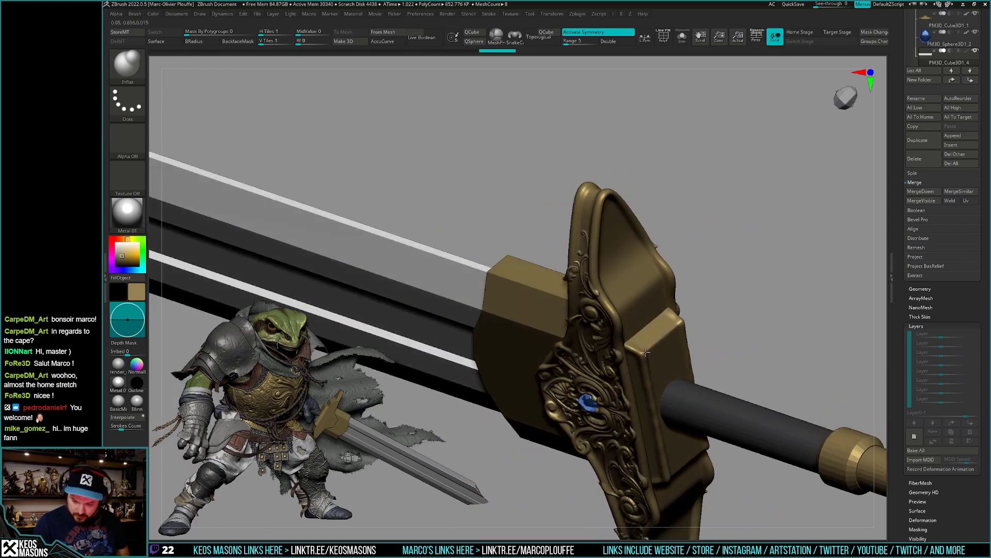
mouse_move(683, 320)
mouse_down()
mouse_move(676, 304)
mouse_move(642, 356)
mouse_up()
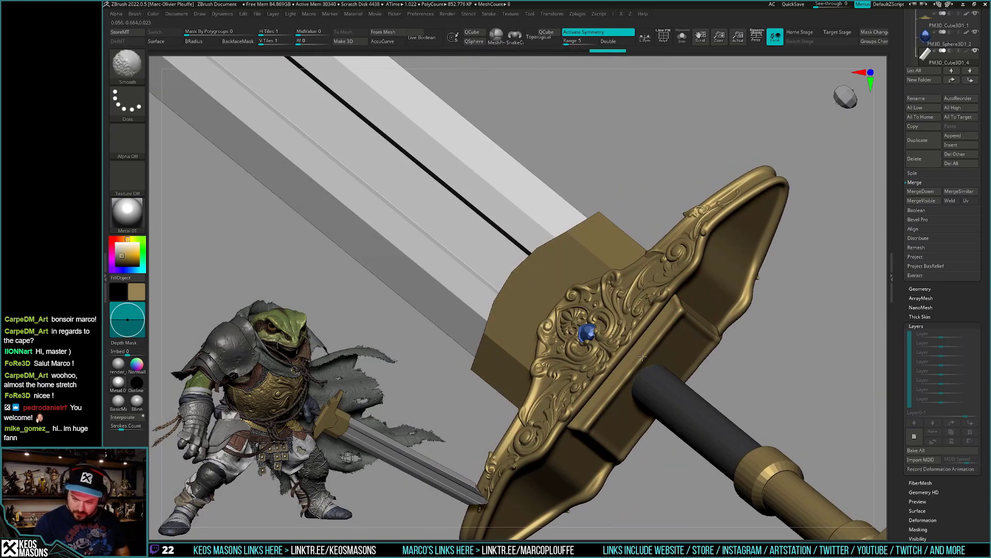
mouse_move(679, 287)
shift+mouse_down()
mouse_move(694, 419)
mouse_move(681, 414)
shift+mouse_up()
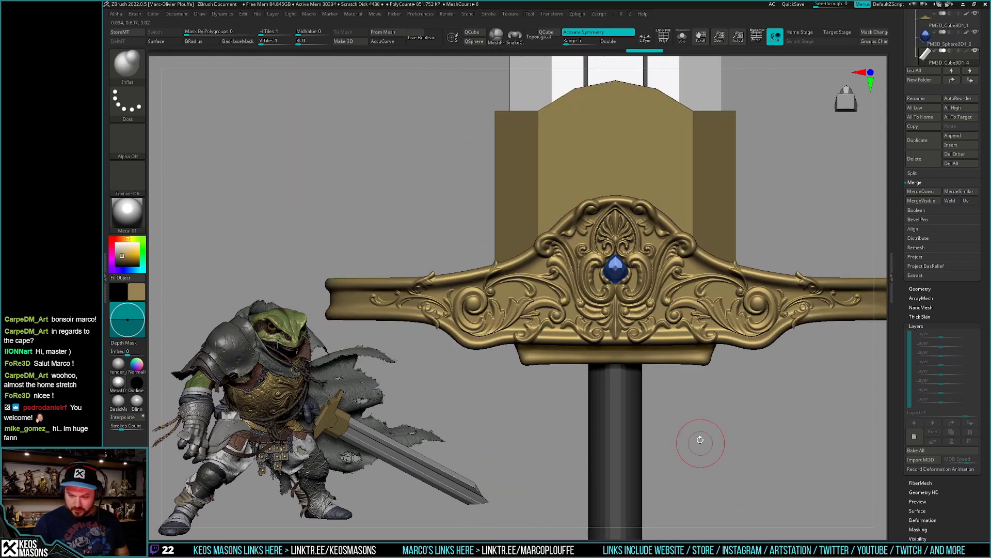
Set draw size to about 21 and enable LazyMouse with lowered LazyStep, entering 17.
key(ctrl)
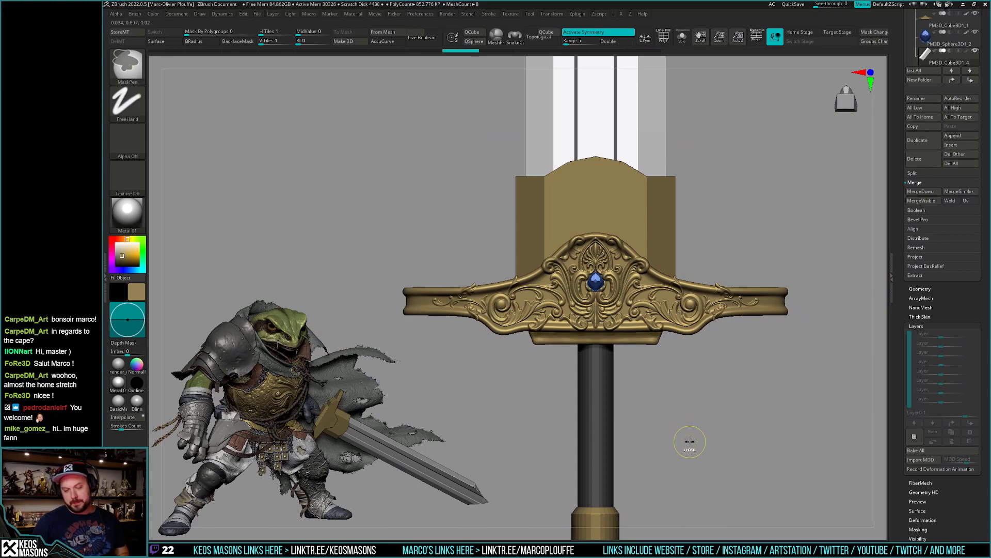
mouse_move(688, 443)
mouse_down()
mouse_move(652, 398)
mouse_move(657, 322)
mouse_up()
key(space)
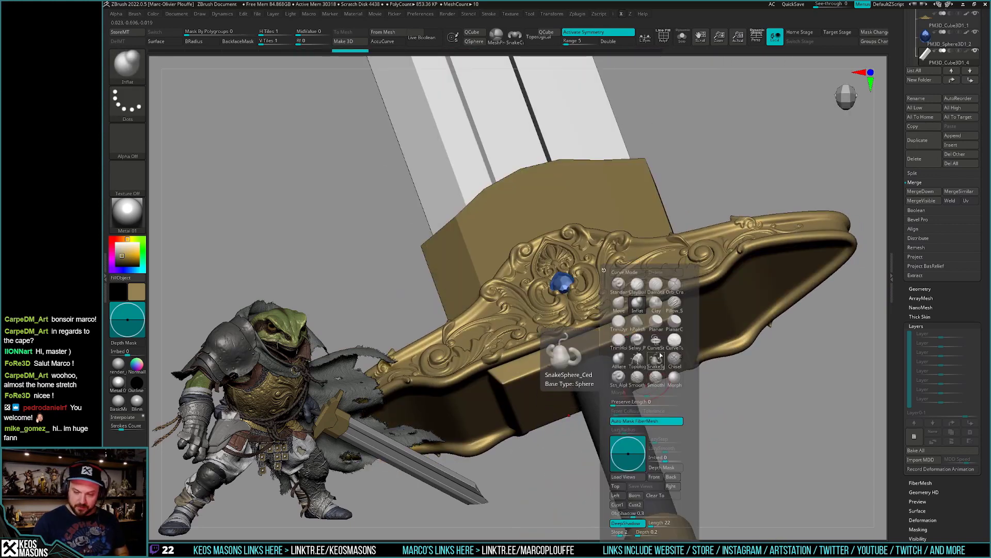
key(s)
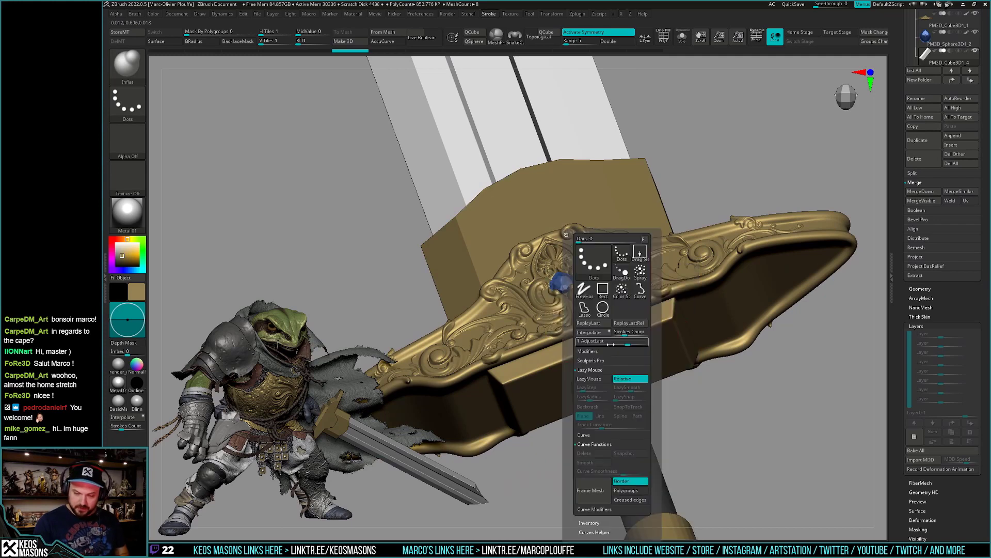
key(space)
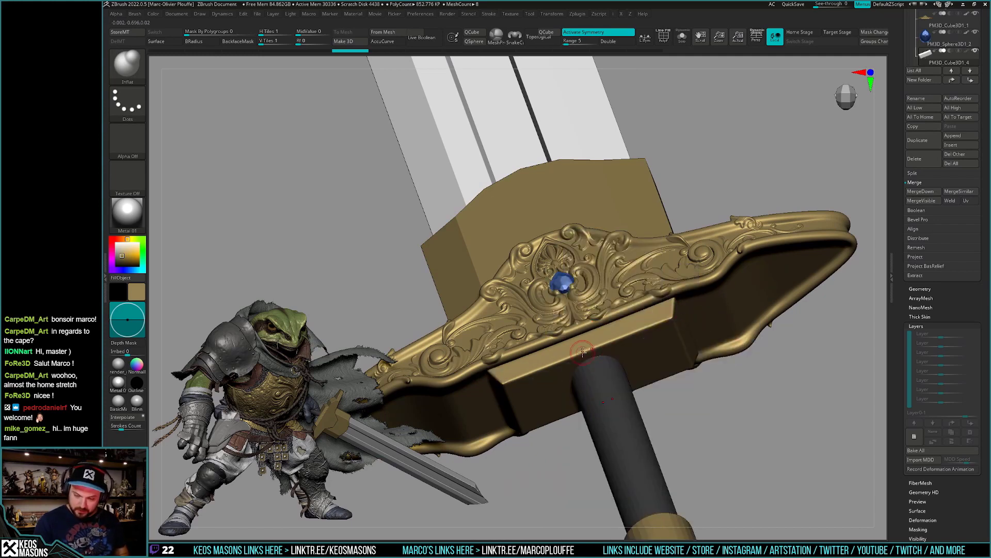
key(space)
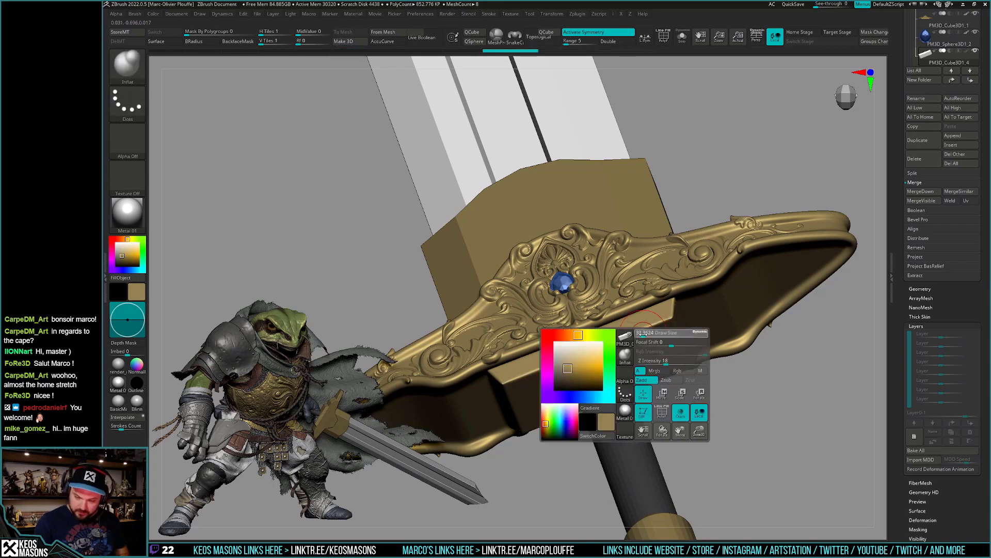
drag(644, 333, 640, 333)
click(625, 394)
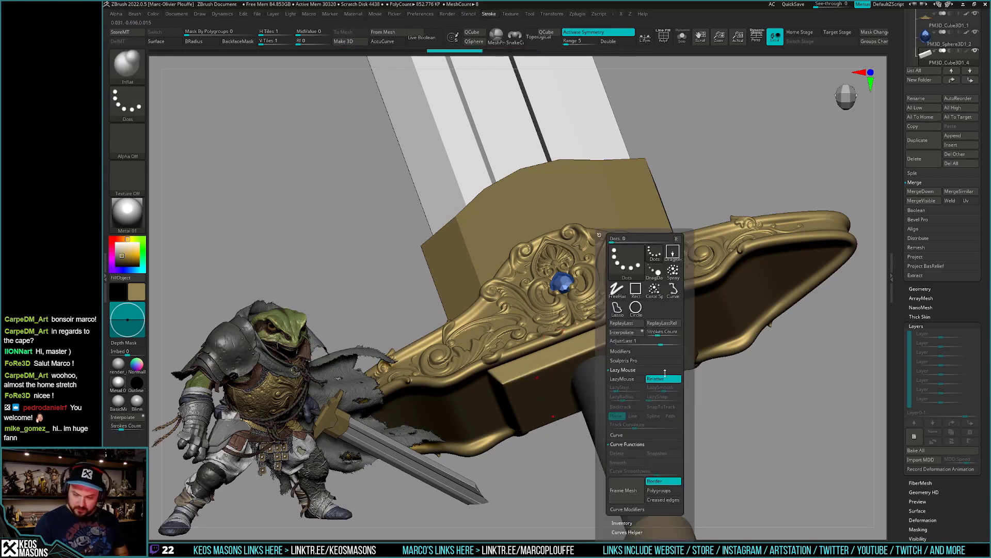
click(643, 379)
click(617, 390)
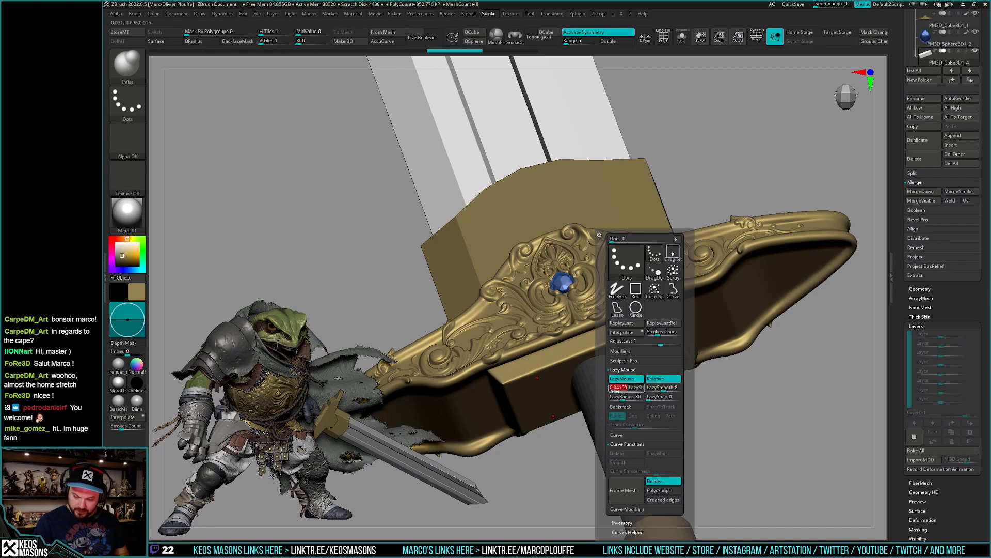
drag(616, 396, 626, 399)
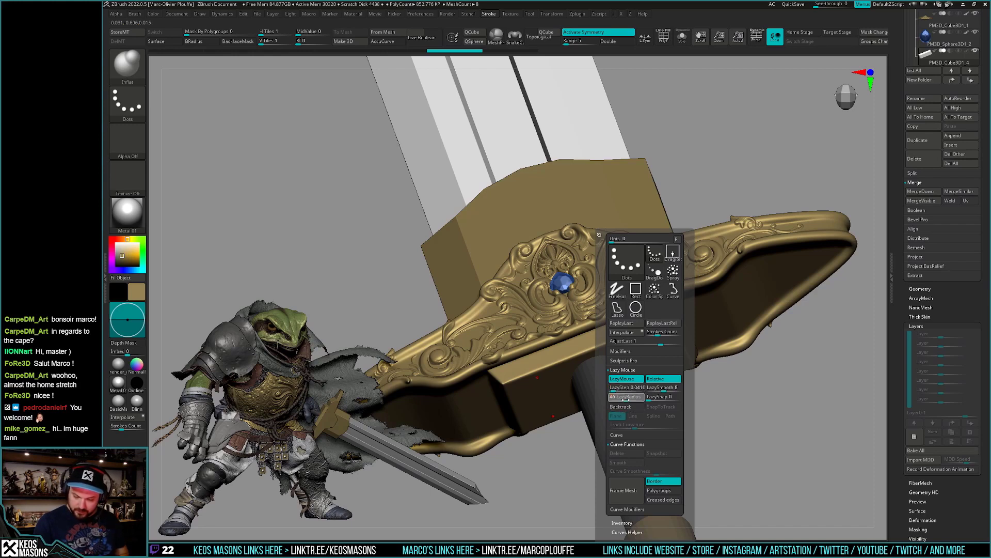
text(17)
key(Return)
Stroke a bevelled strip along the guard's box edge and a ridge along its inner edge.
drag(587, 351, 717, 330)
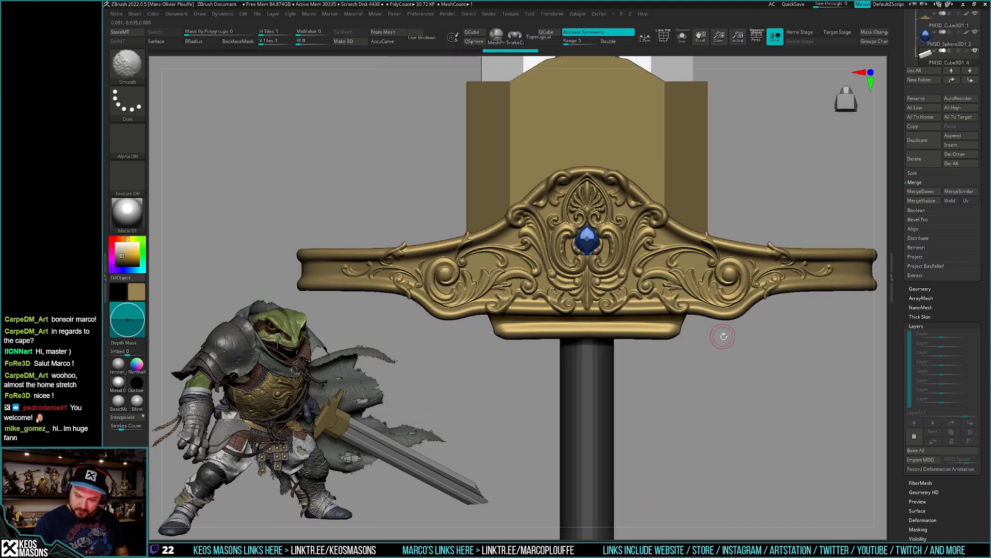
key(space)
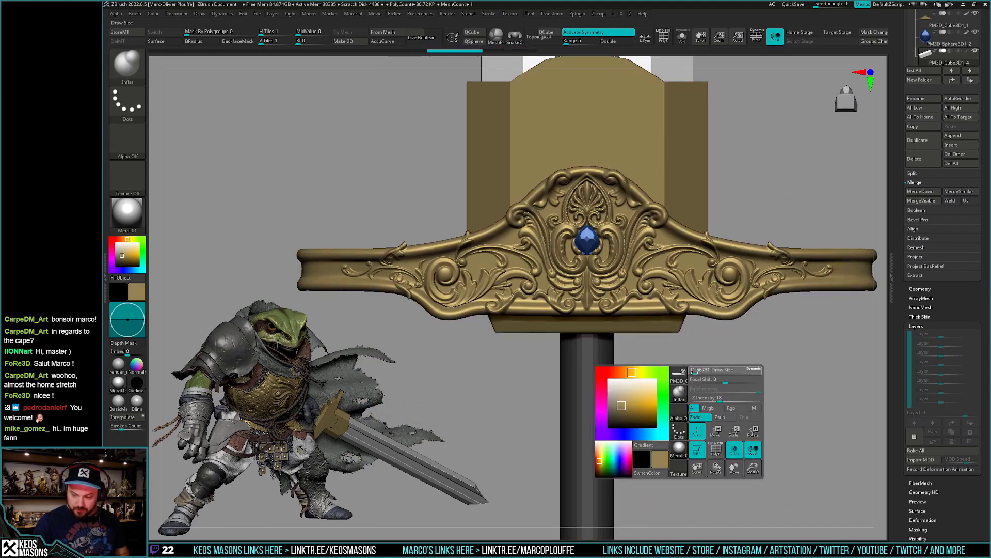
drag(693, 371, 635, 322)
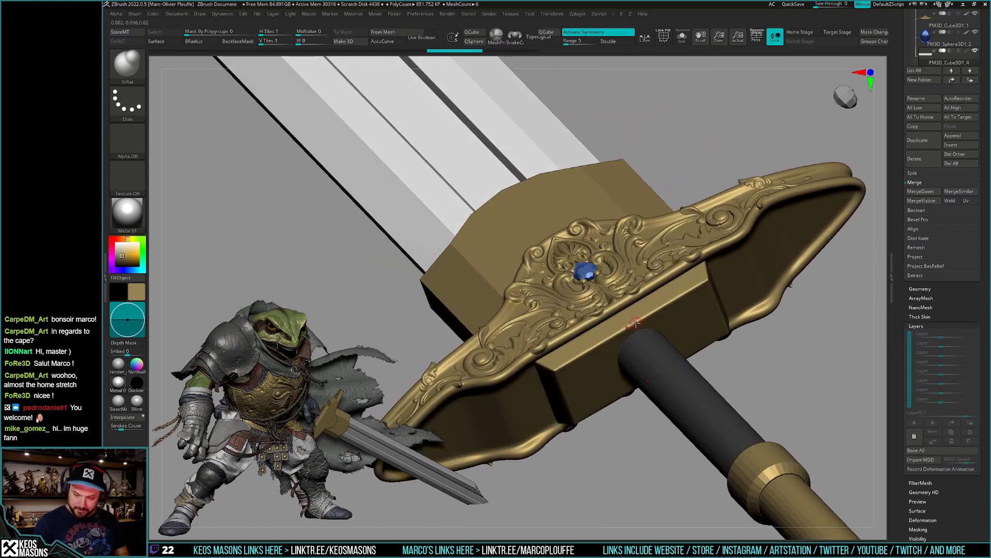
click(632, 324)
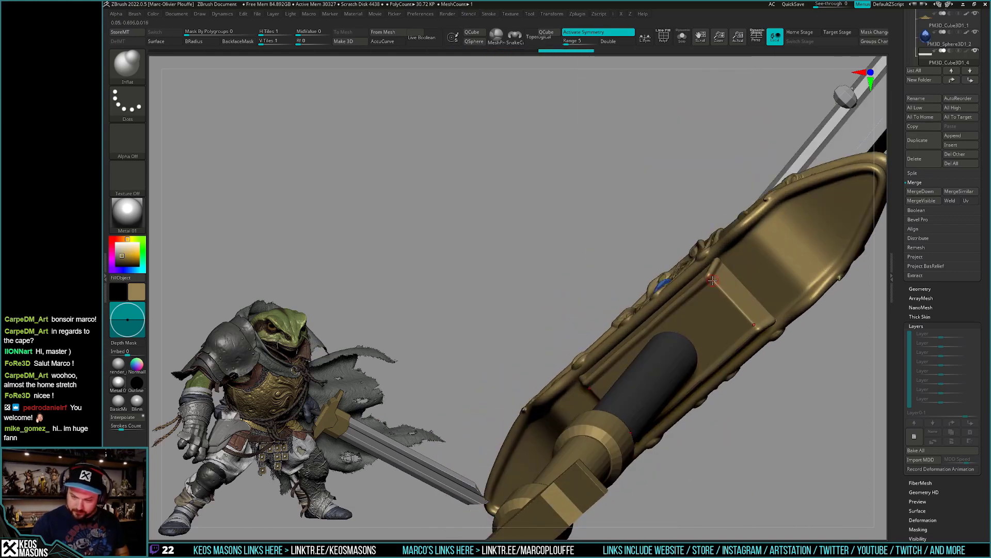
drag(721, 289, 734, 304)
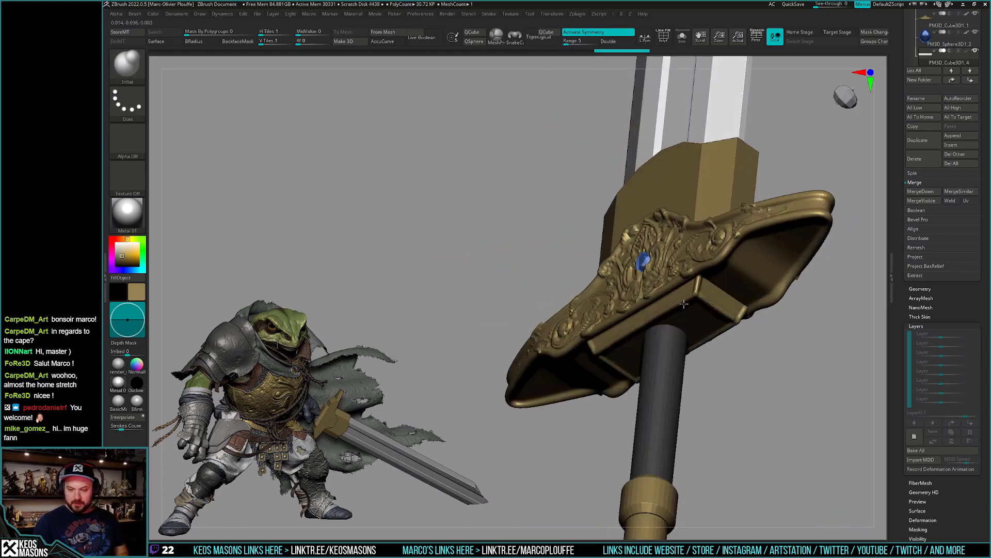
right_click(683, 305)
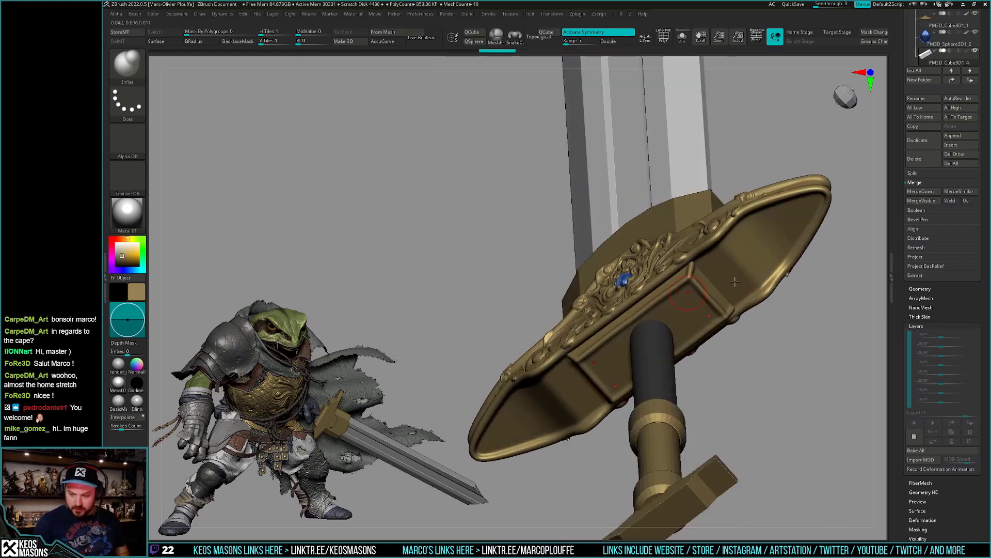
mouse_move(735, 281)
right_down()
mouse_move(627, 345)
mouse_move(688, 387)
mouse_move(678, 405)
right_up()
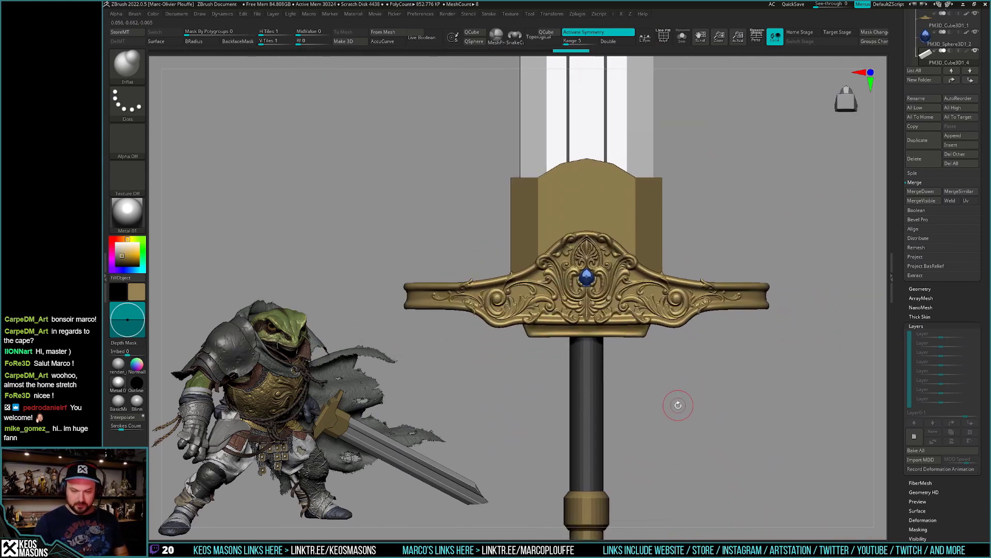
Pick the scroll ornament brush and stamp an ornament on the lower collar bar.
key(b)
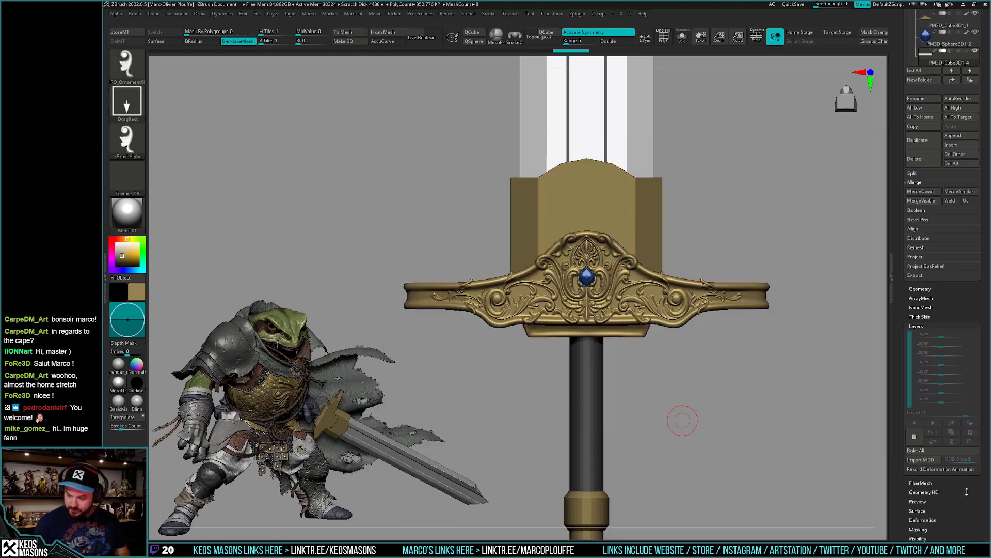
click(507, 517)
alt+drag(719, 391, 613, 370)
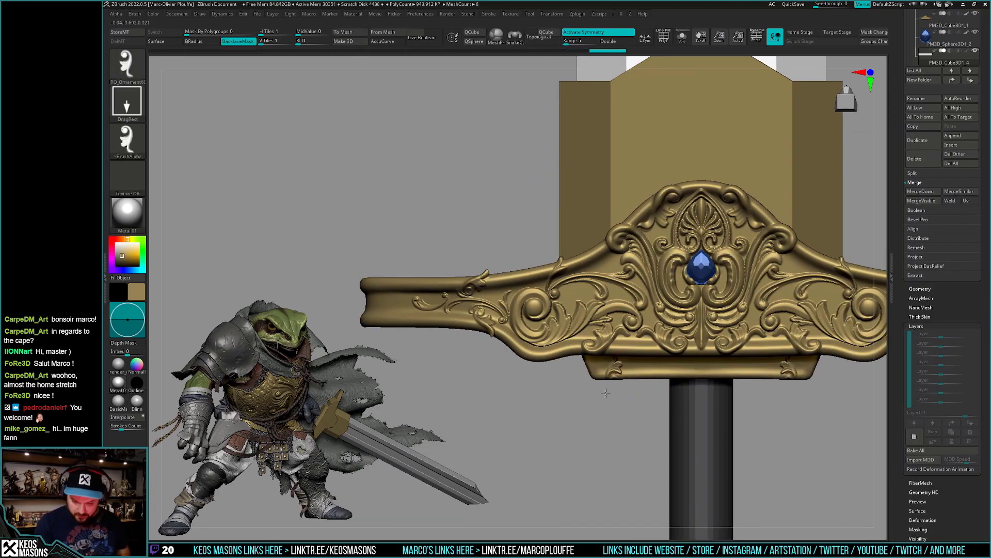
click(602, 370)
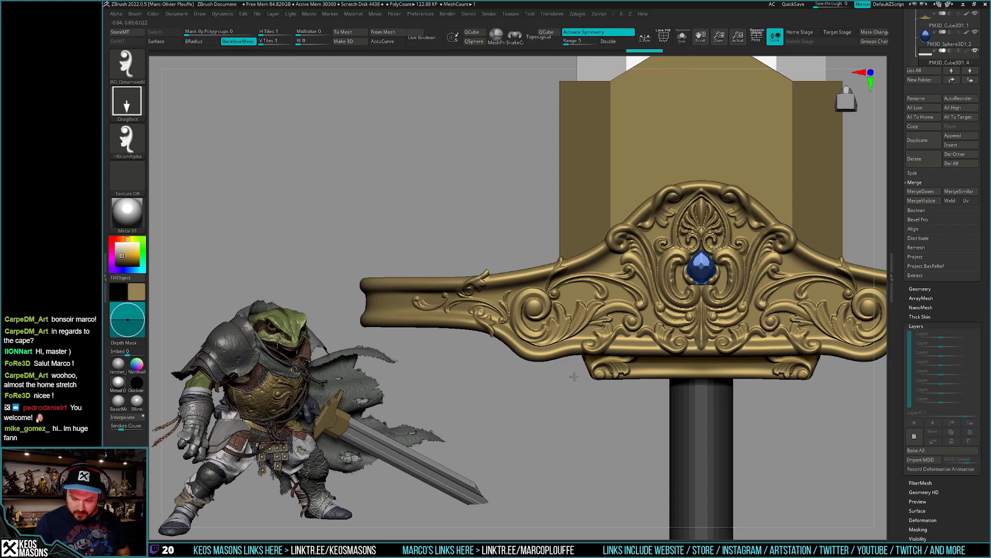
mouse_move(573, 373)
mouse_down()
mouse_move(657, 366)
mouse_move(620, 361)
mouse_move(581, 376)
mouse_up()
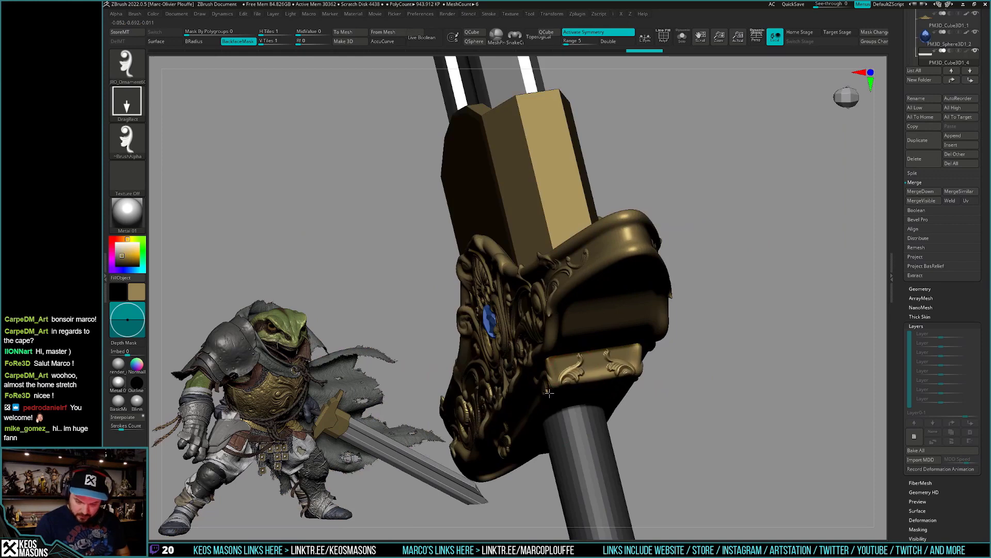
Erase the old corner ornament on the collar bar and stamp a fuller scroll in its place.
alt+click(566, 371)
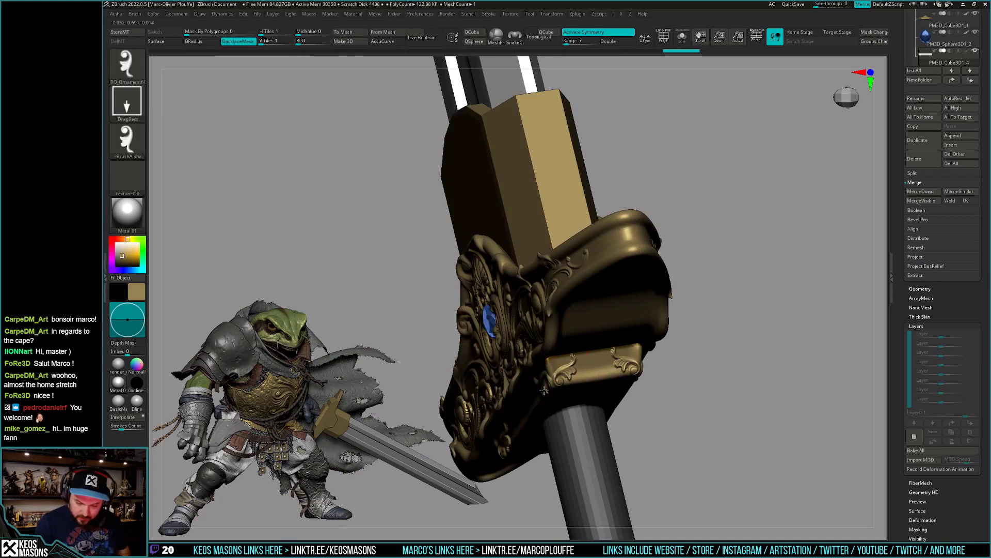
mouse_move(546, 387)
mouse_down()
mouse_move(642, 413)
mouse_move(640, 445)
mouse_move(697, 389)
mouse_move(651, 377)
mouse_move(631, 391)
mouse_move(594, 371)
mouse_up()
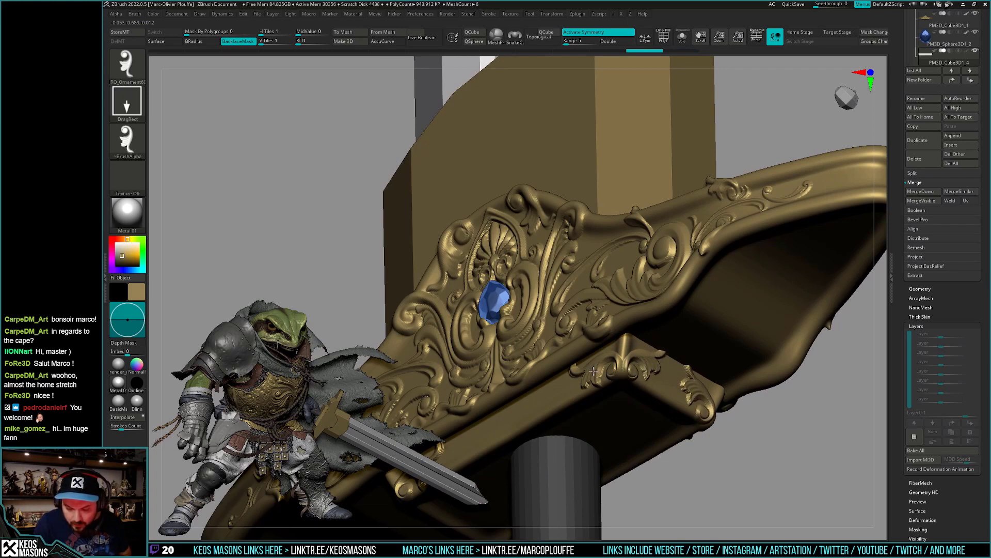
right_drag(593, 371, 597, 361)
ctrl+shift+click(653, 364)
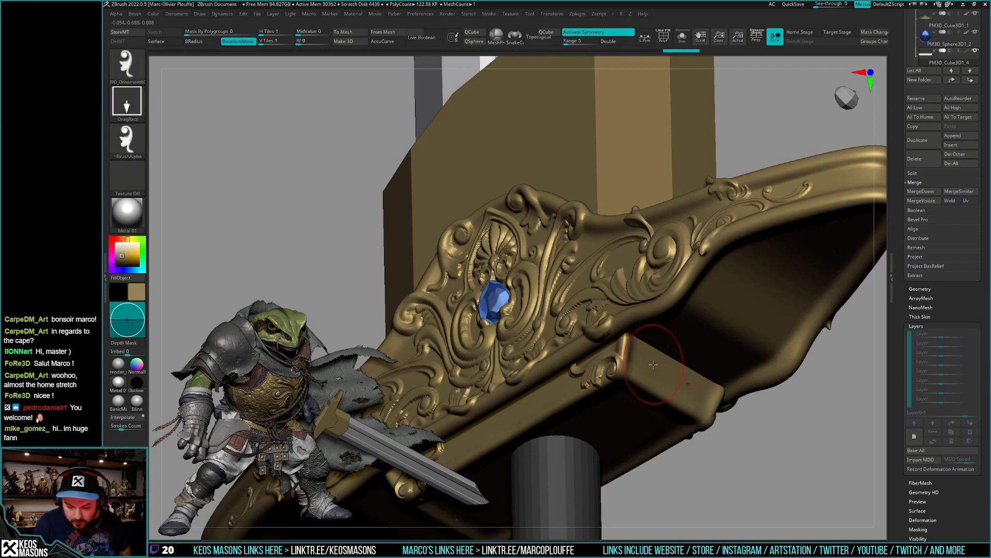
ctrl+alt+shift+click(650, 365)
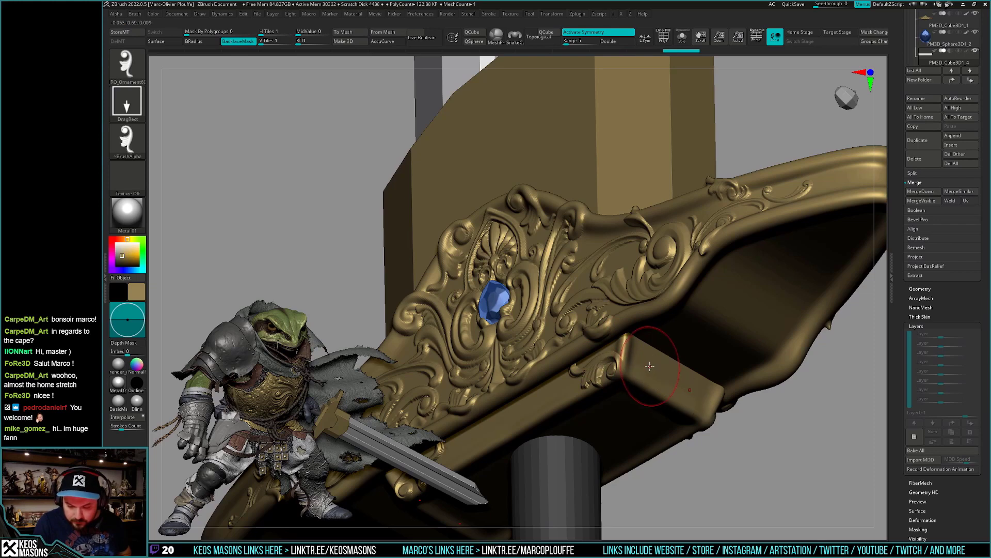
drag(611, 376, 599, 370)
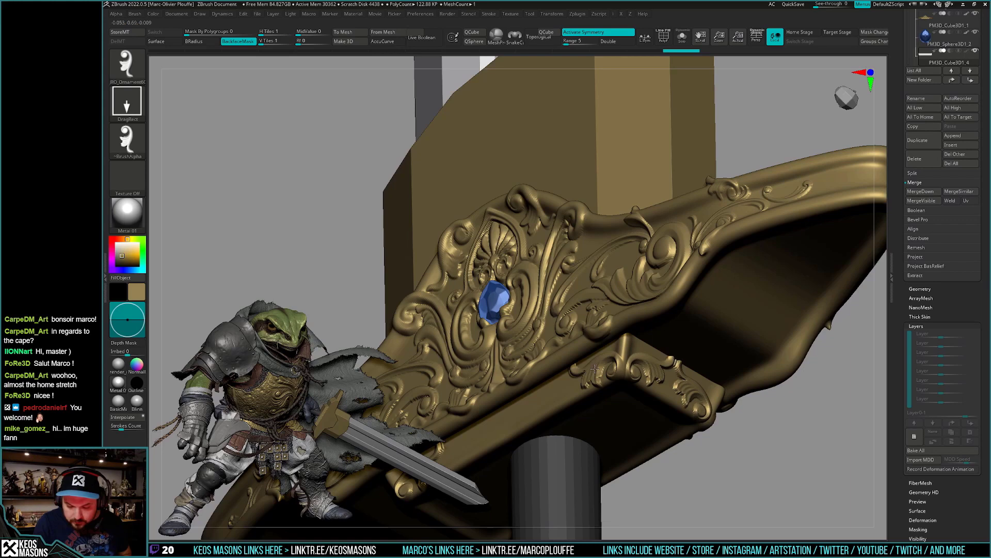
key(b)
key(c)
key(b)
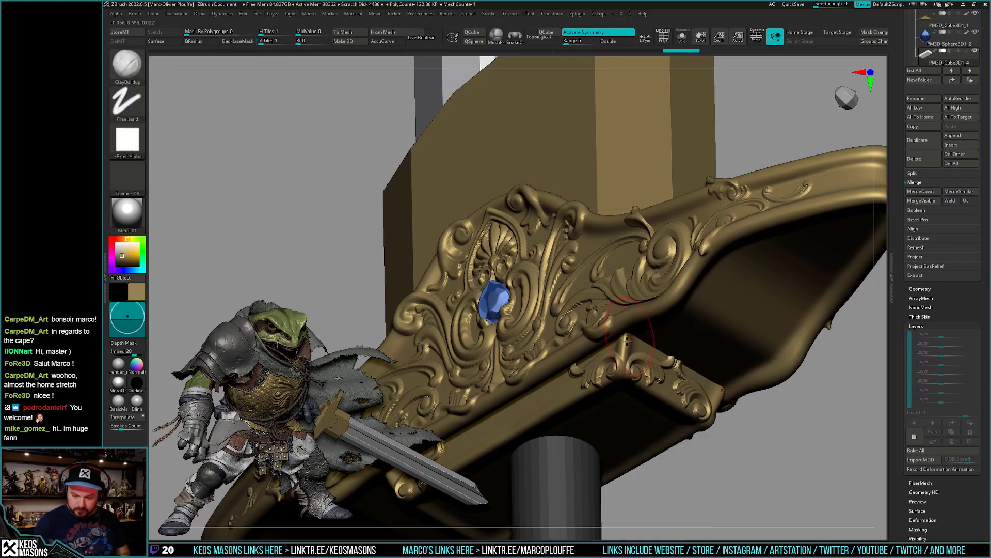
key(space)
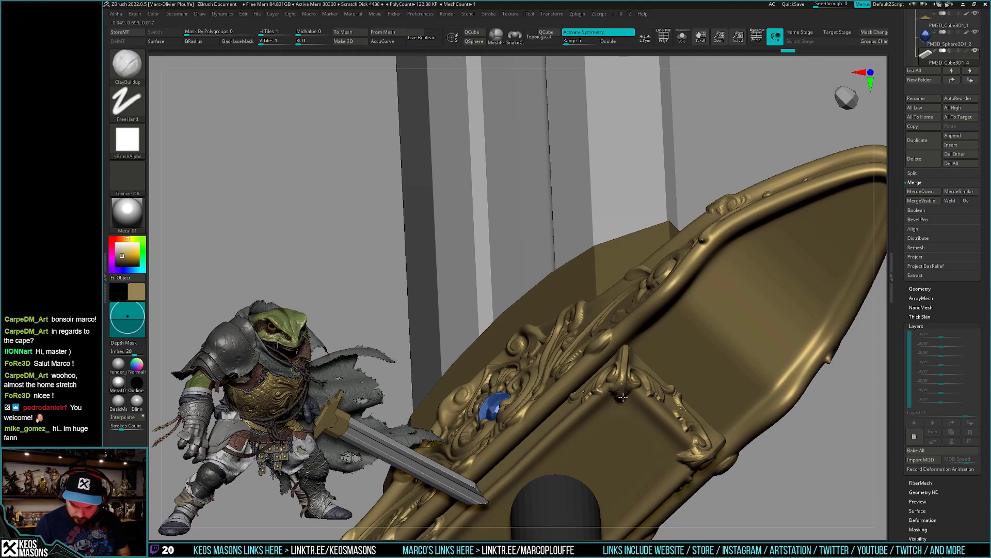
key(shift)
right_drag(623, 392, 579, 408)
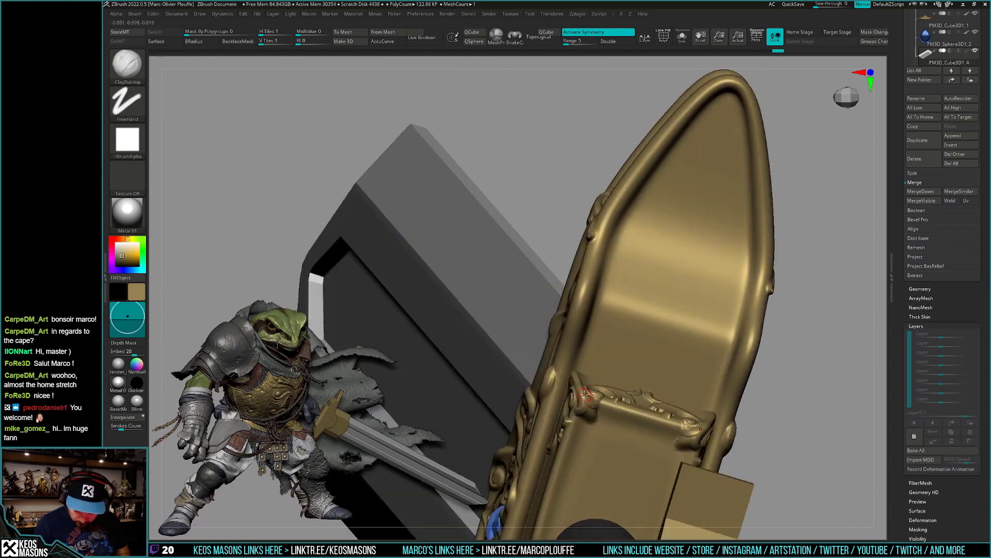
right_drag(594, 402, 588, 406)
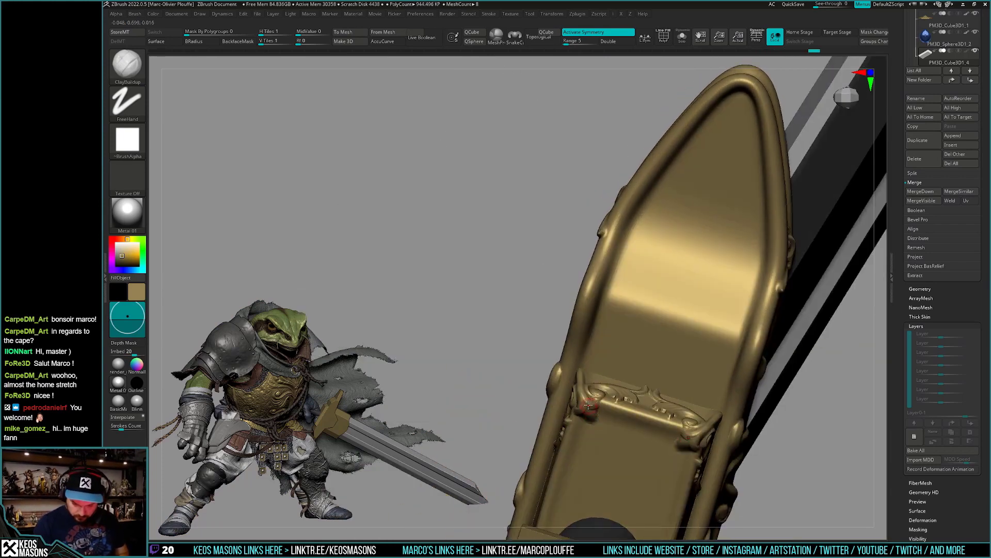
key(b)
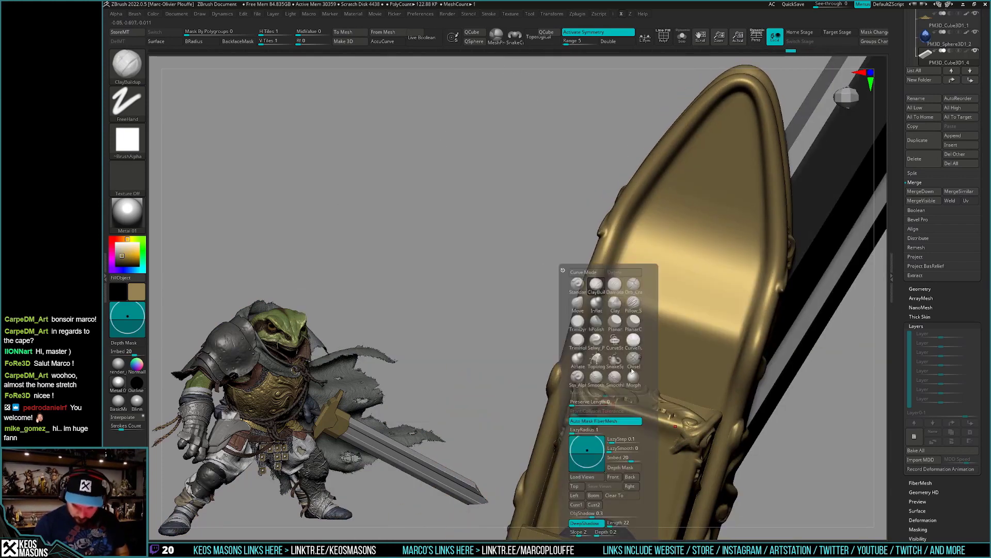
key(d)
key(s)
mouse_move(595, 423)
right_down()
mouse_move(592, 406)
mouse_move(582, 411)
mouse_move(597, 392)
right_up()
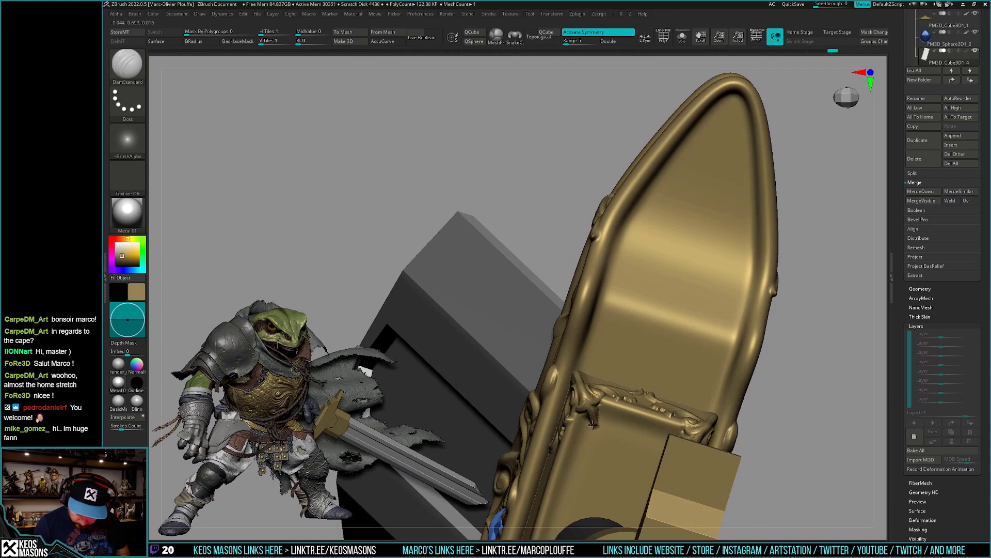
mouse_move(595, 403)
right_down()
mouse_move(574, 354)
mouse_move(591, 386)
mouse_move(577, 356)
mouse_move(576, 396)
right_up()
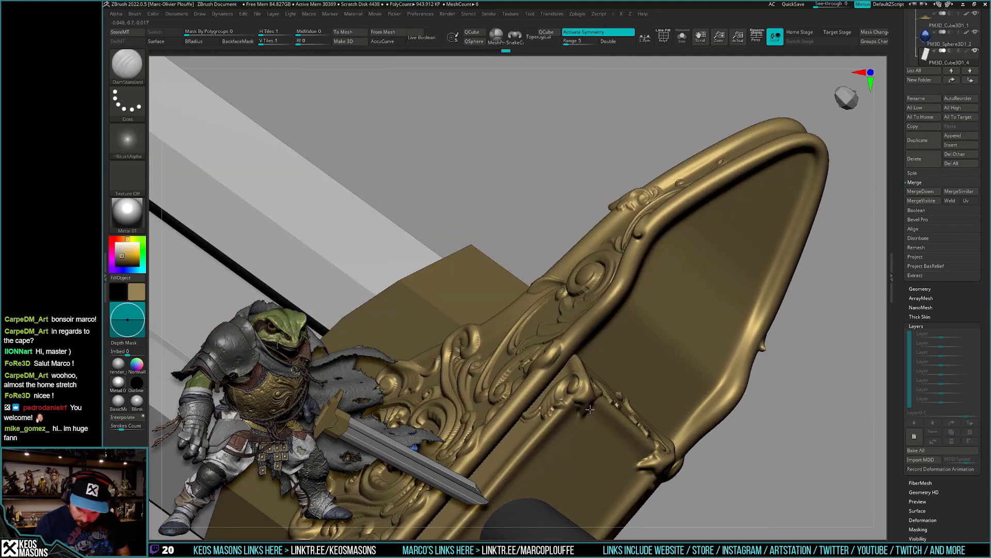
key(space)
mouse_move(580, 409)
right_down()
mouse_move(575, 396)
mouse_move(597, 401)
mouse_move(589, 394)
right_up()
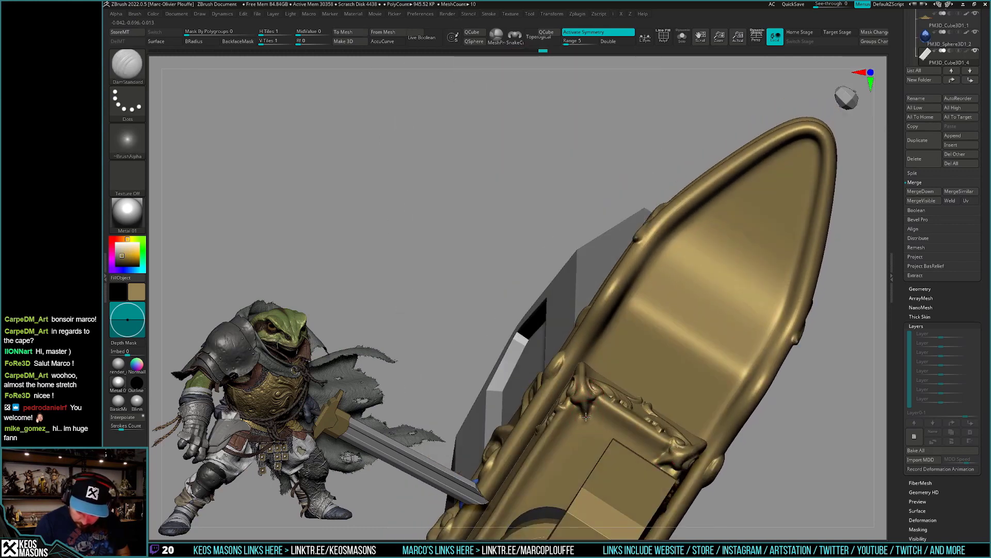
mouse_move(586, 416)
right_down()
mouse_move(701, 419)
mouse_move(645, 436)
mouse_move(647, 455)
mouse_move(629, 342)
right_up()
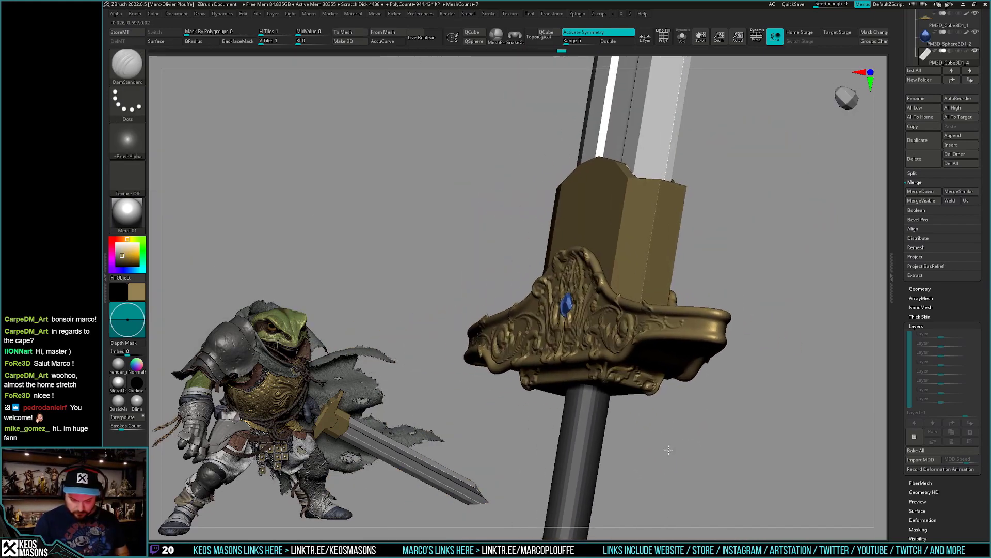
key(space)
click(629, 342)
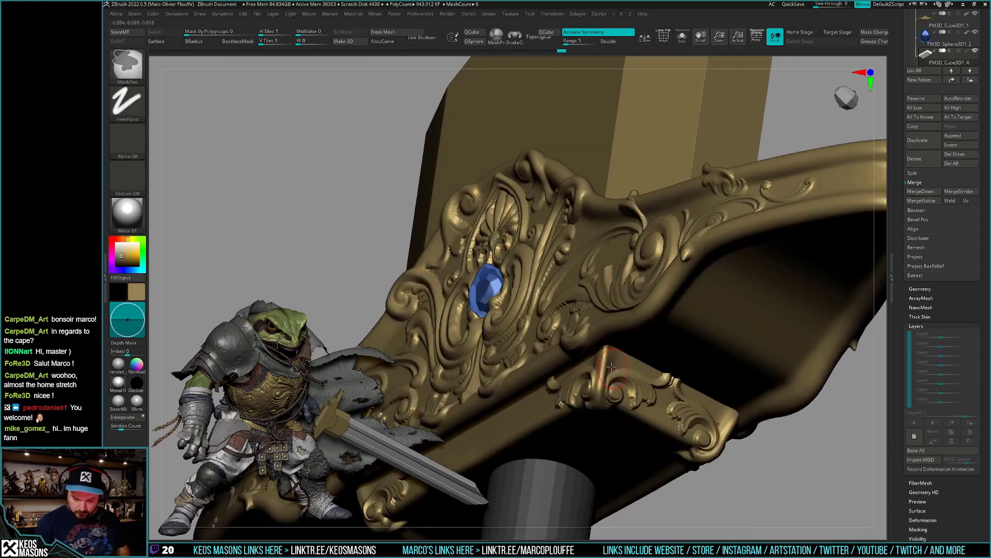
mouse_move(629, 341)
right_down()
mouse_move(609, 370)
mouse_move(602, 360)
right_up()
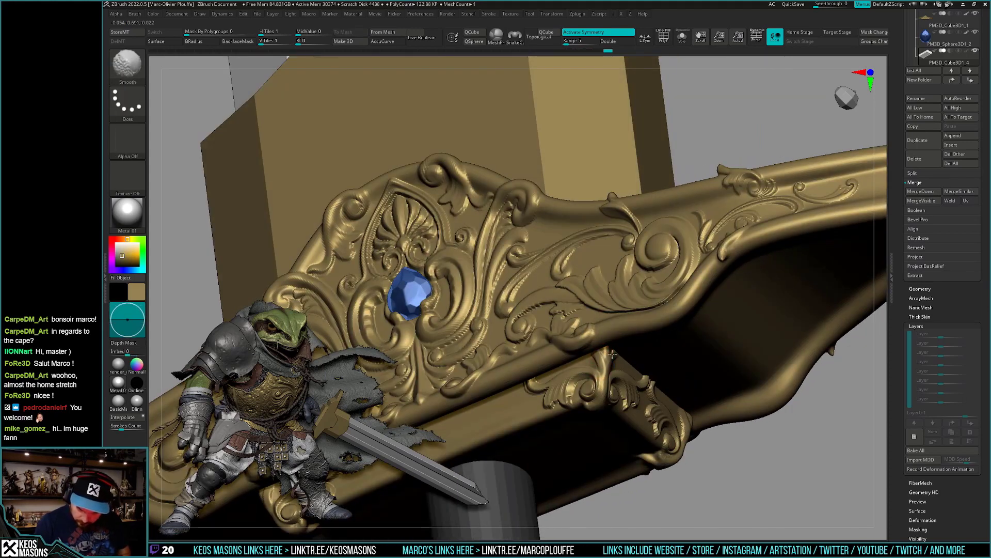
right_drag(605, 360, 608, 356)
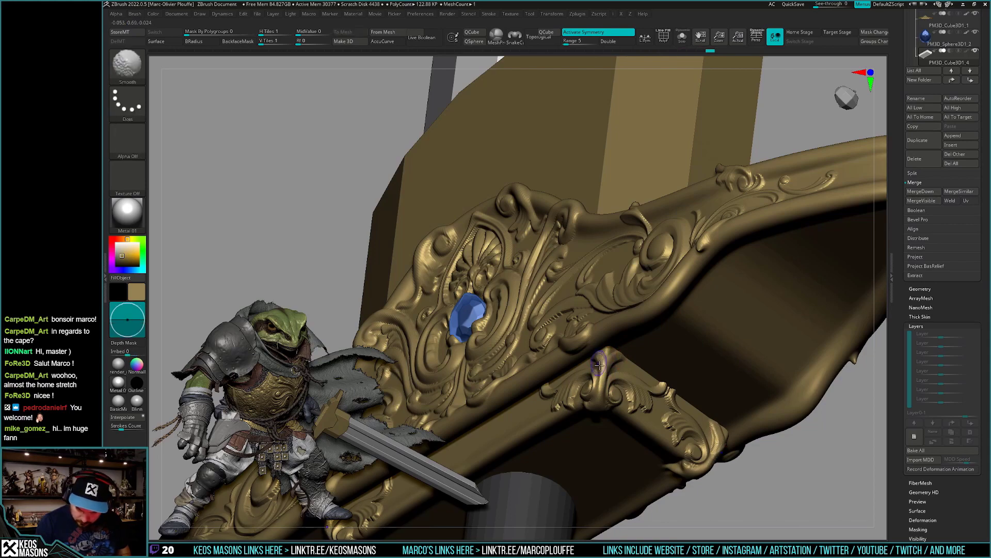
mouse_move(618, 354)
right_down()
mouse_move(622, 366)
mouse_move(653, 356)
right_up()
key(b)
key(d)
key(s)
key(shift+ctrl+s)
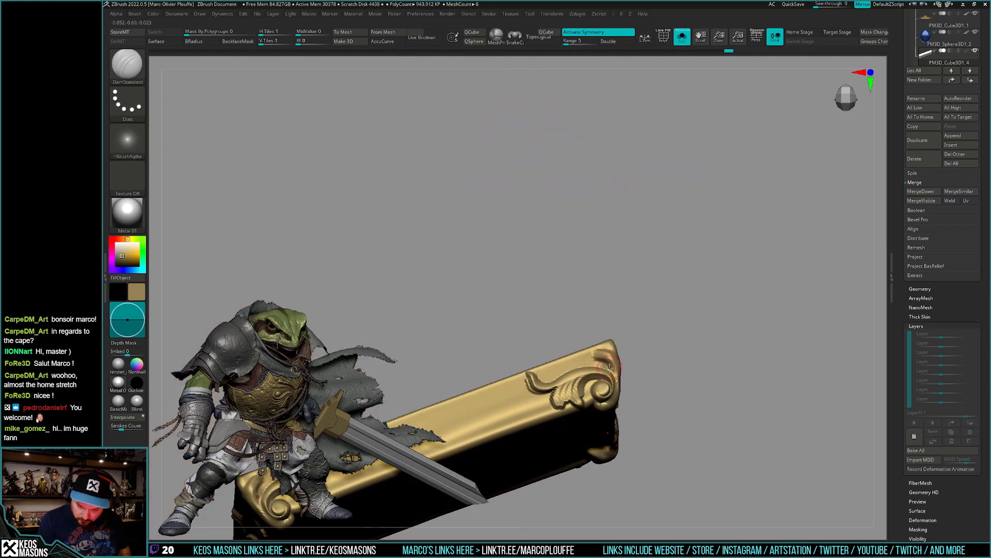
mouse_move(583, 372)
right_down()
mouse_move(625, 365)
mouse_move(650, 335)
mouse_move(669, 418)
mouse_move(627, 403)
mouse_move(617, 445)
right_up()
key(shift+ctrl+s)
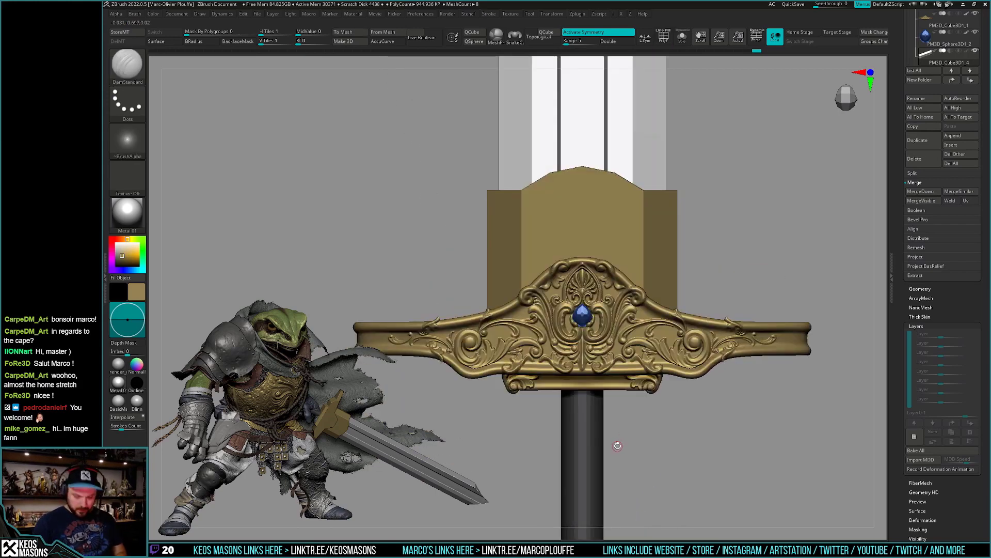
Pick a JRO_Ornament brush and set its stroke to DragDot.
key(b)
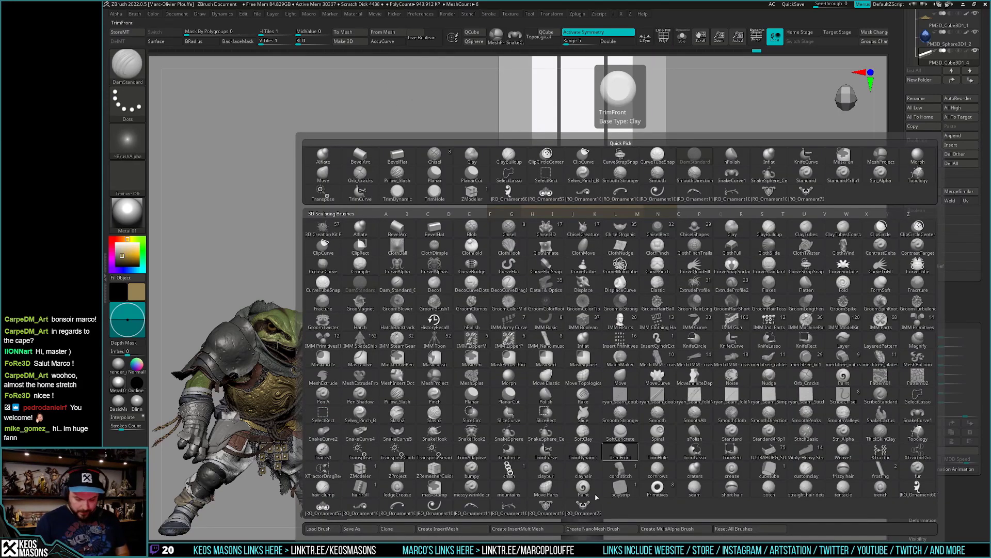
click(341, 511)
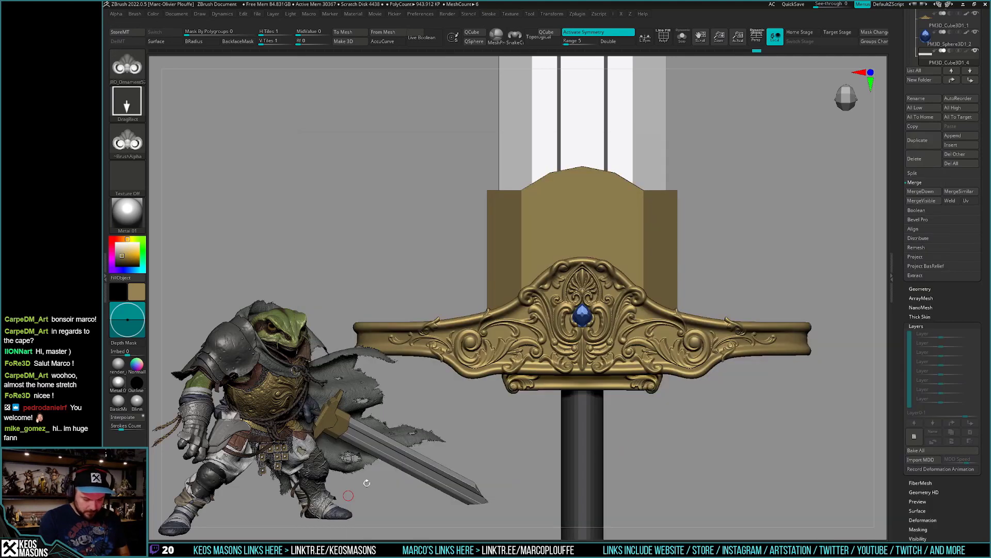
scroll(580, 382, up, 1)
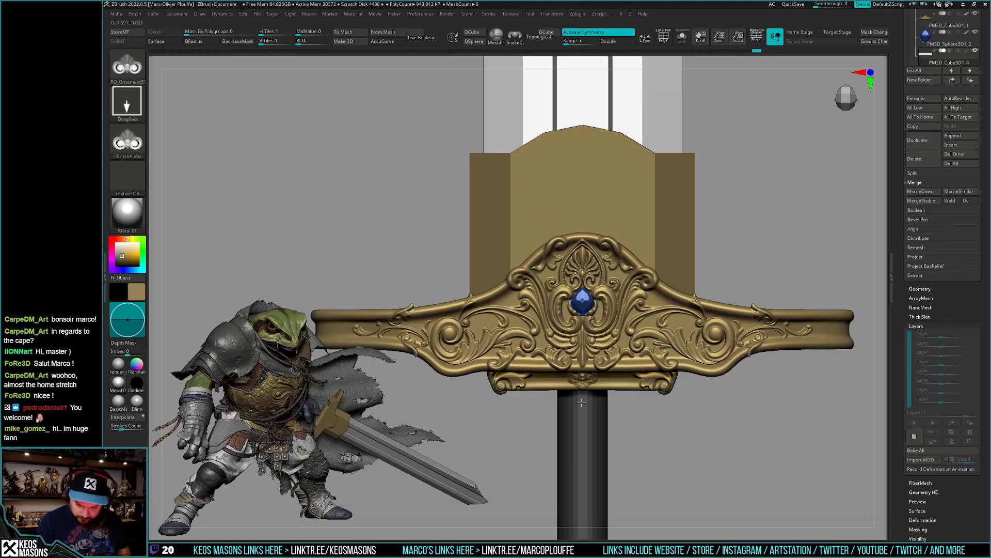
key(s)
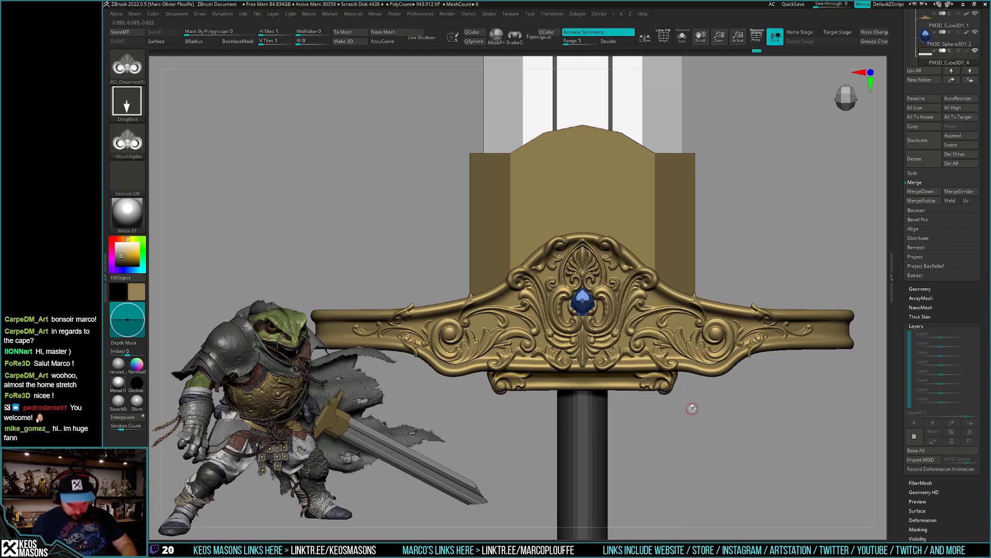
key(s)
click(719, 270)
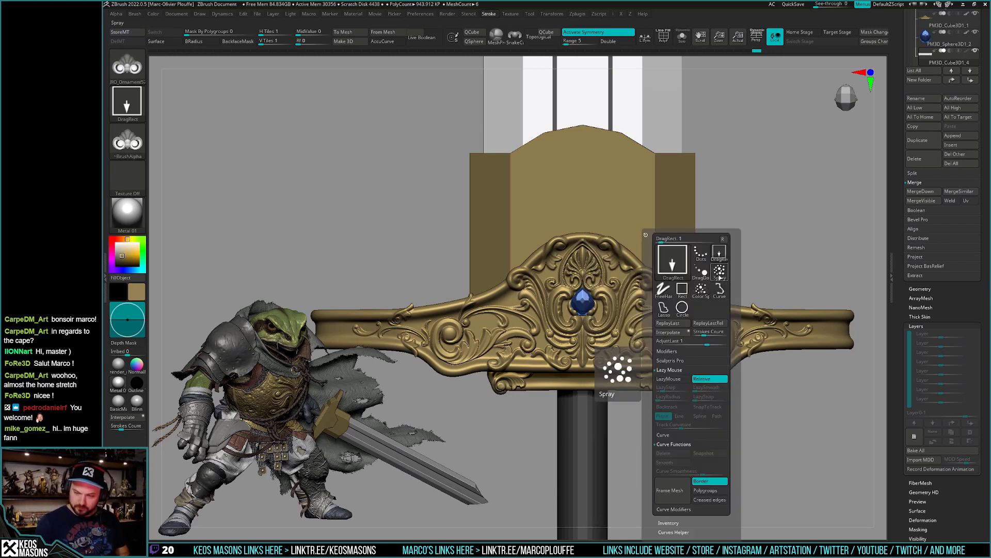
click(726, 273)
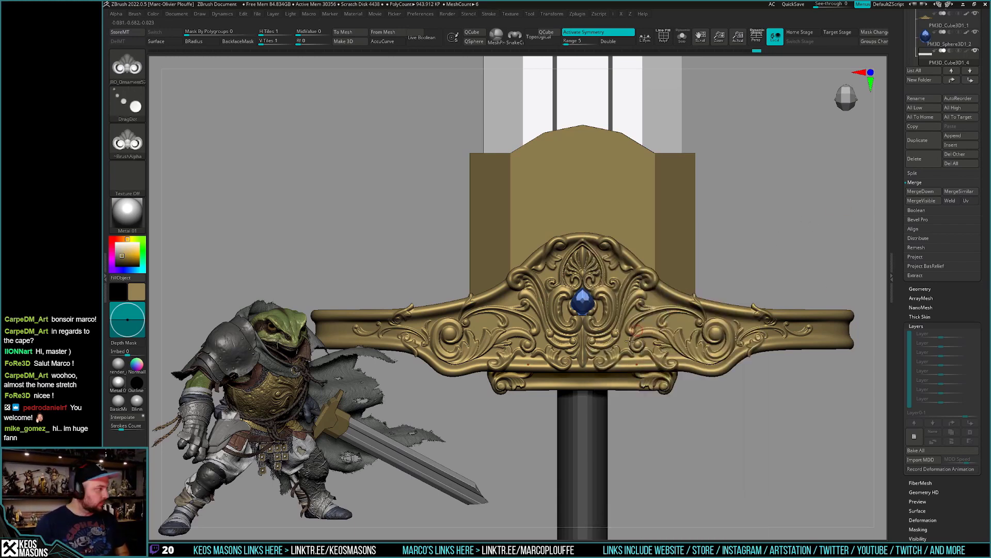
With Solo on, stamp the ornament into the bar's centre, then show the full sword.
key(alt+s)
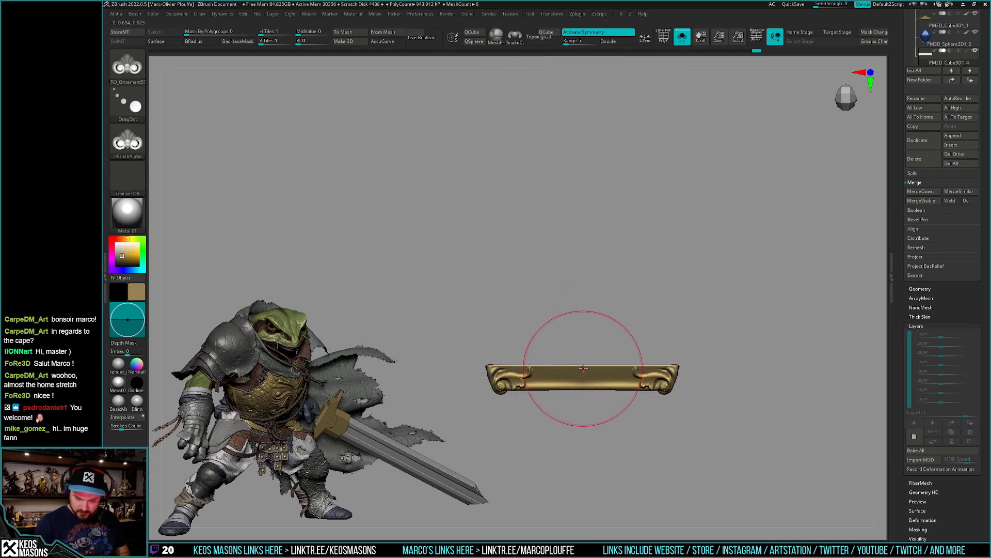
drag(582, 395, 584, 369)
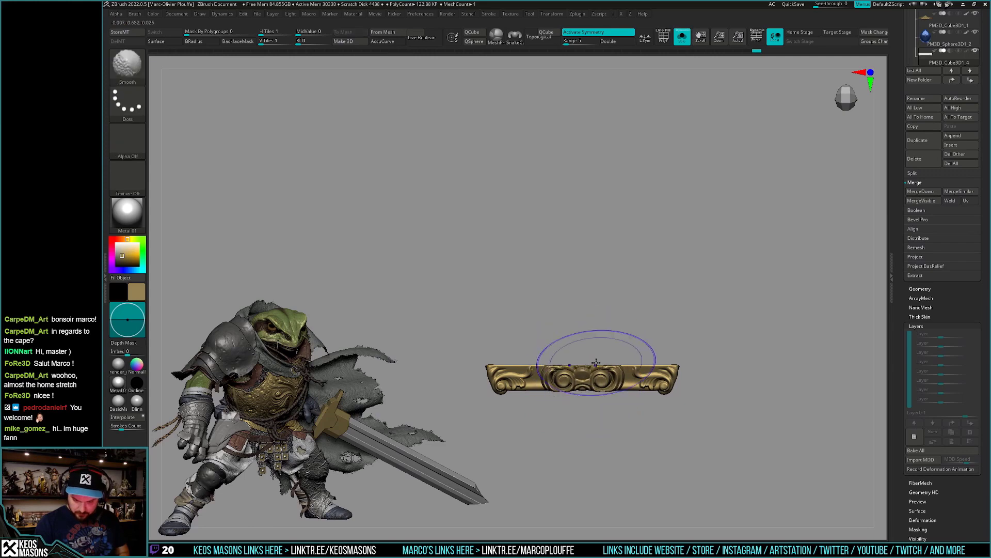
key(alt+s)
key(space)
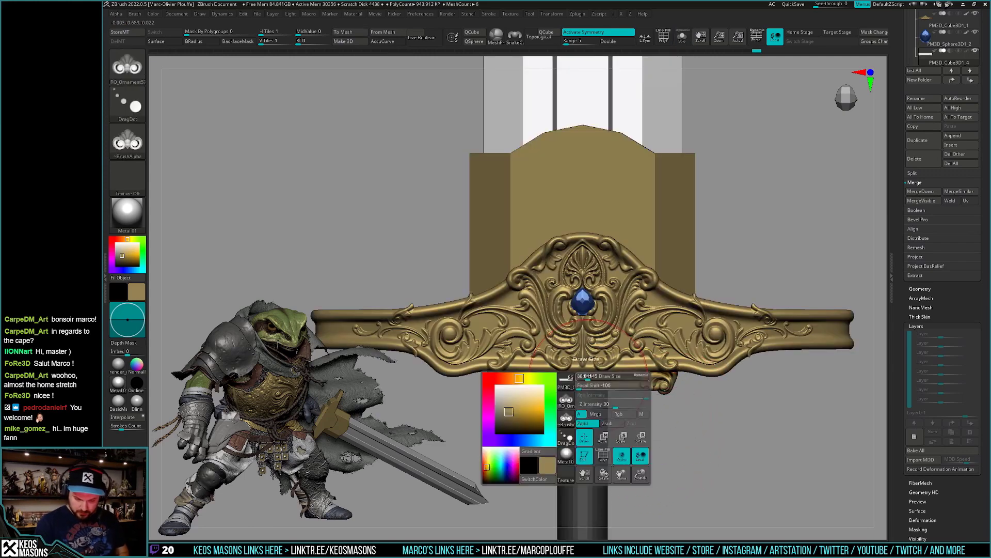
key(alt+s)
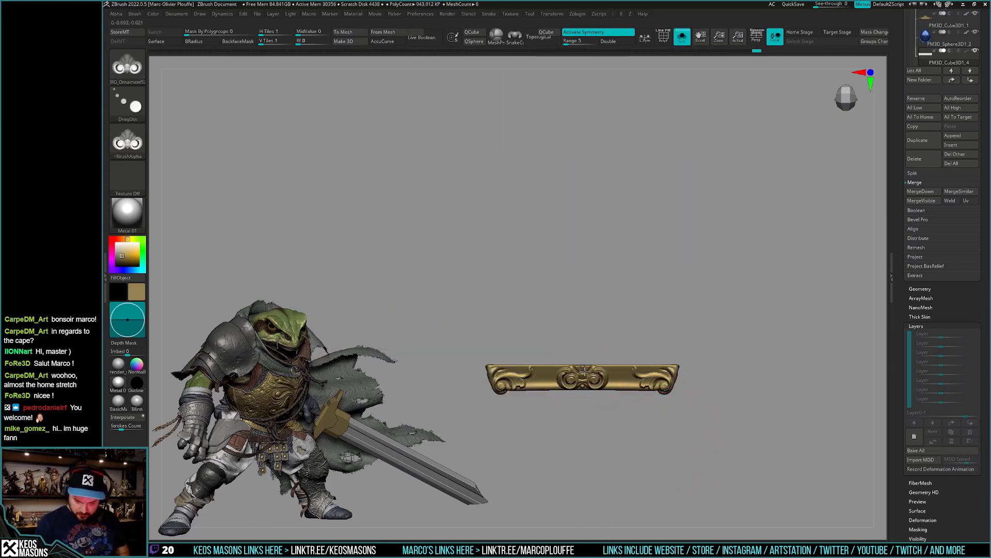
key(alt+s)
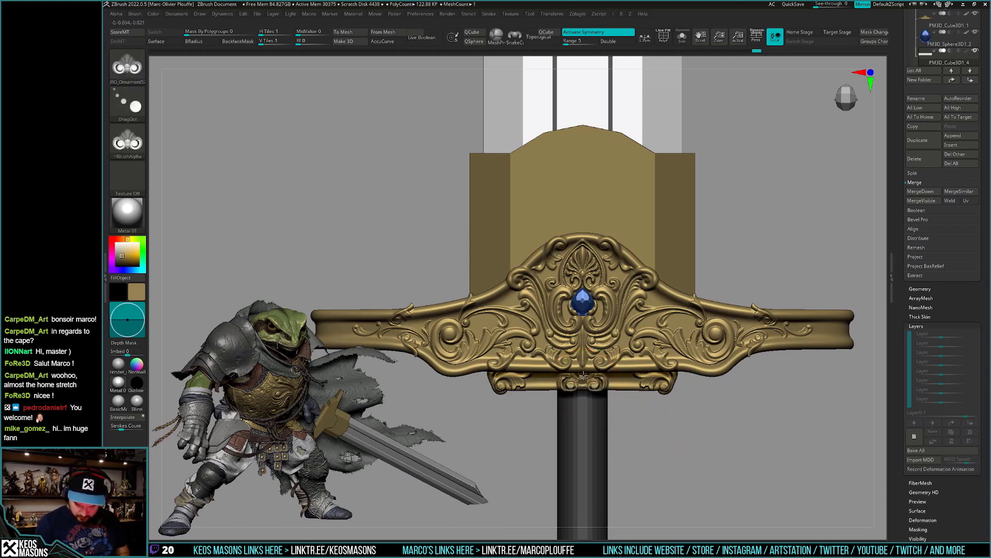
mouse_move(583, 376)
right_down()
mouse_move(610, 405)
mouse_move(596, 423)
mouse_move(611, 389)
right_up()
Isolate the crossguard and flatten parts of the ornate plate's frame with the Planar brush.
key(alt+s)
key(space)
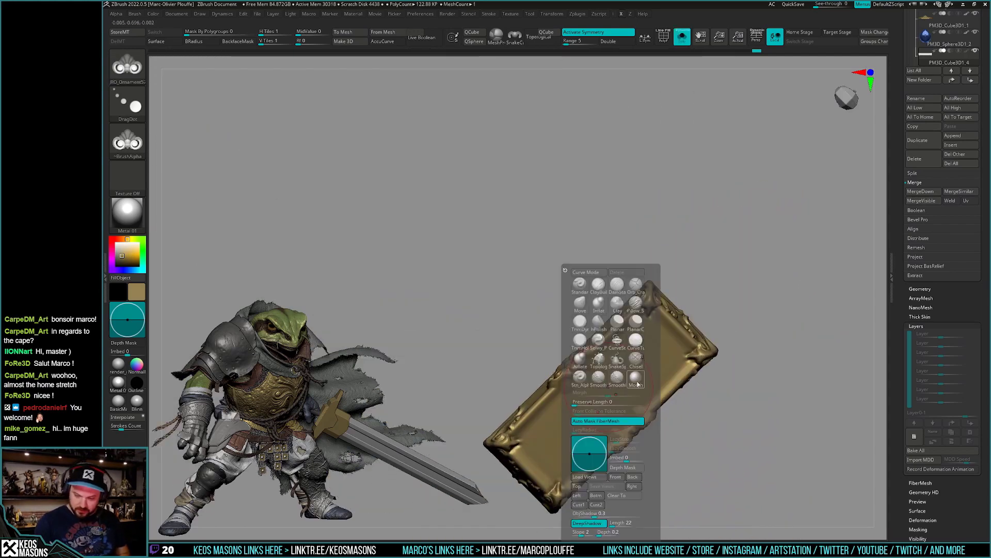
click(639, 383)
right_click(593, 341)
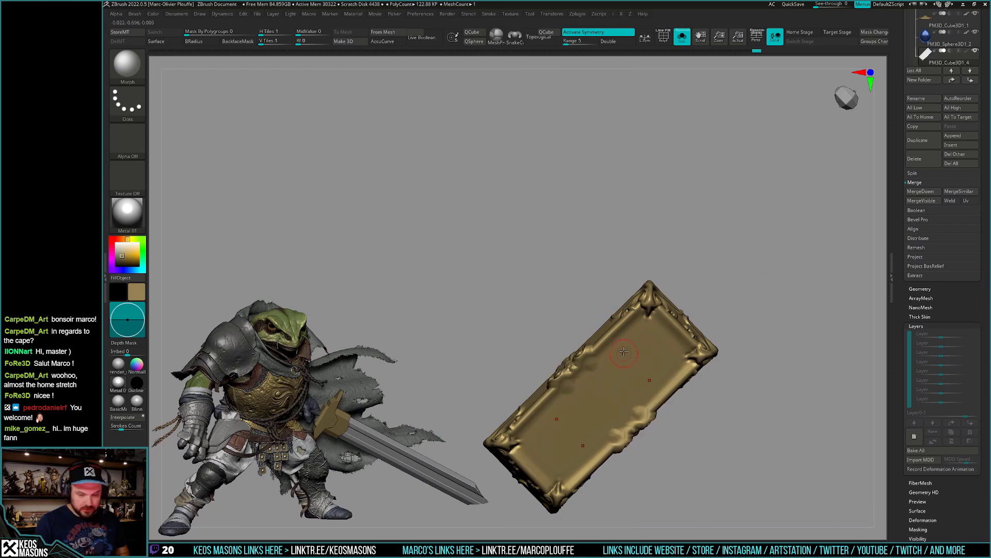
key(space)
click(642, 326)
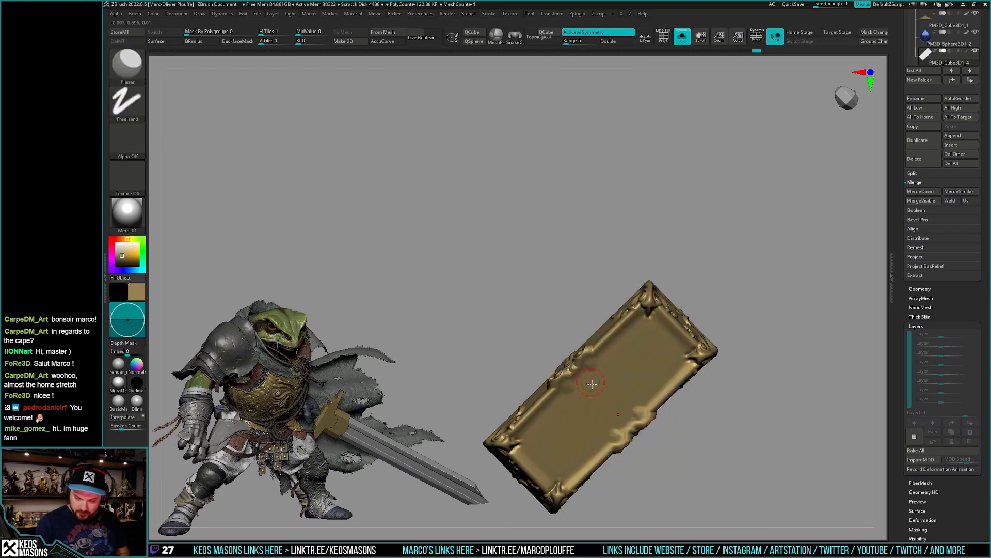
drag(596, 369, 591, 369)
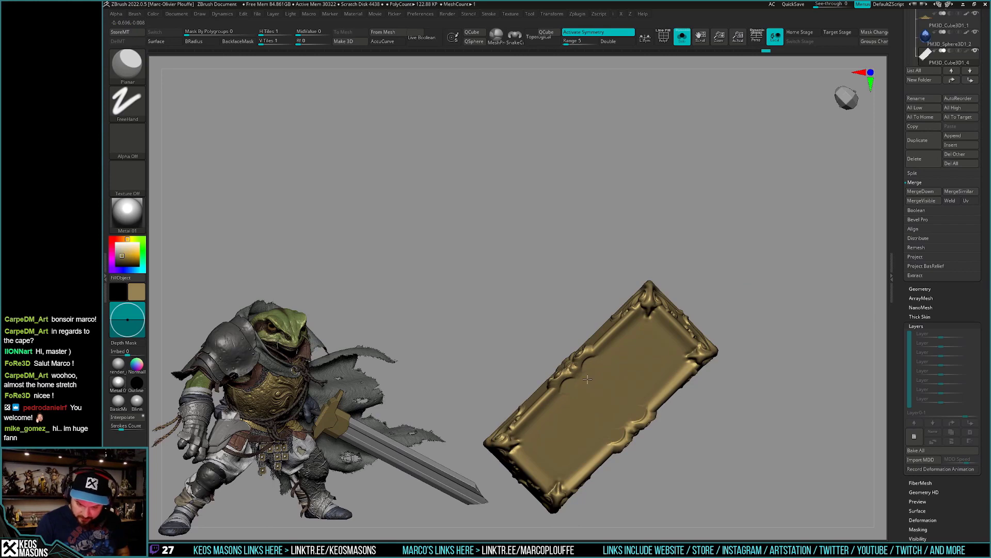
Smooth the frame, briefly view the whole sword, then inflate small frame details with Inflat.
key(shift)
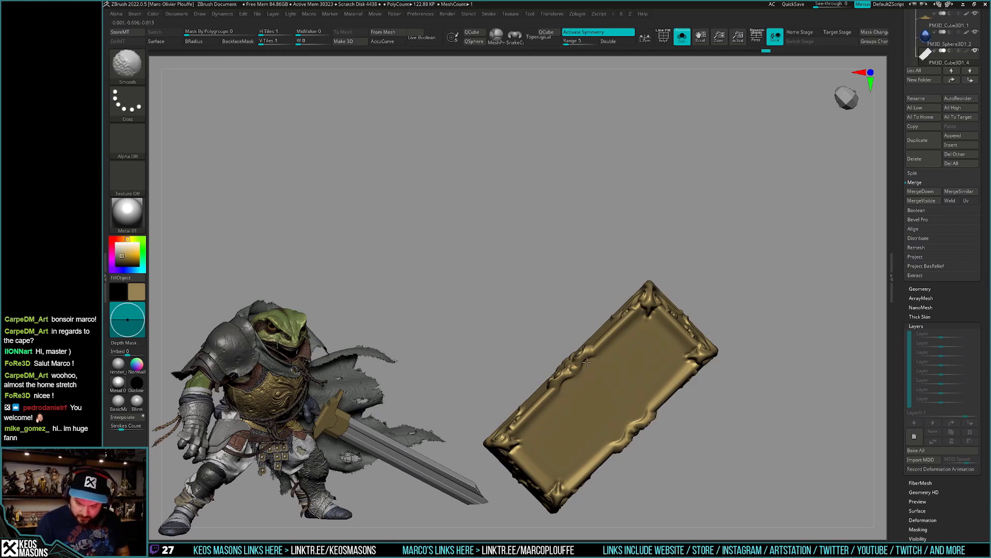
key(ctrl+shift+s)
mouse_move(615, 349)
right_down()
mouse_move(639, 406)
mouse_move(612, 330)
right_up()
key(ctrl+shift+s)
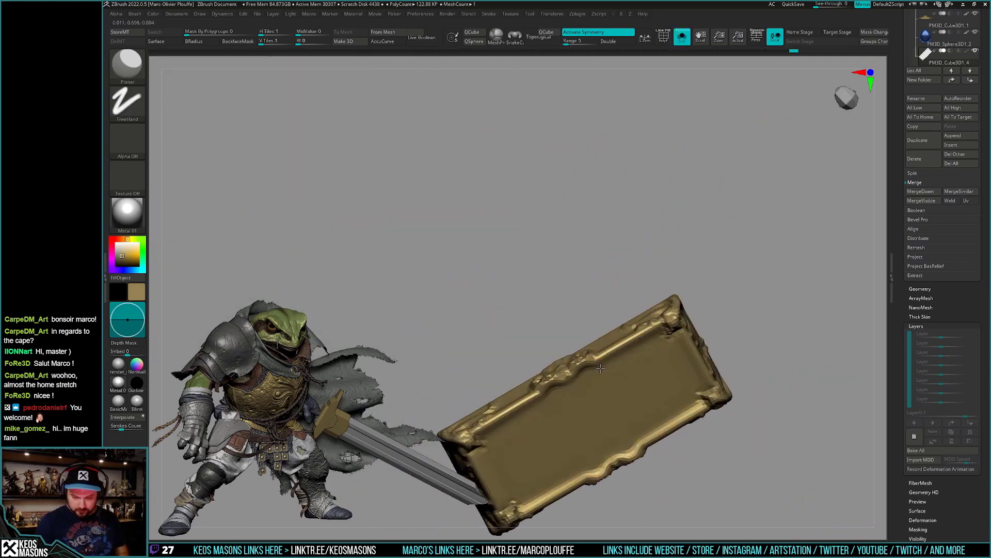
key(space)
click(609, 308)
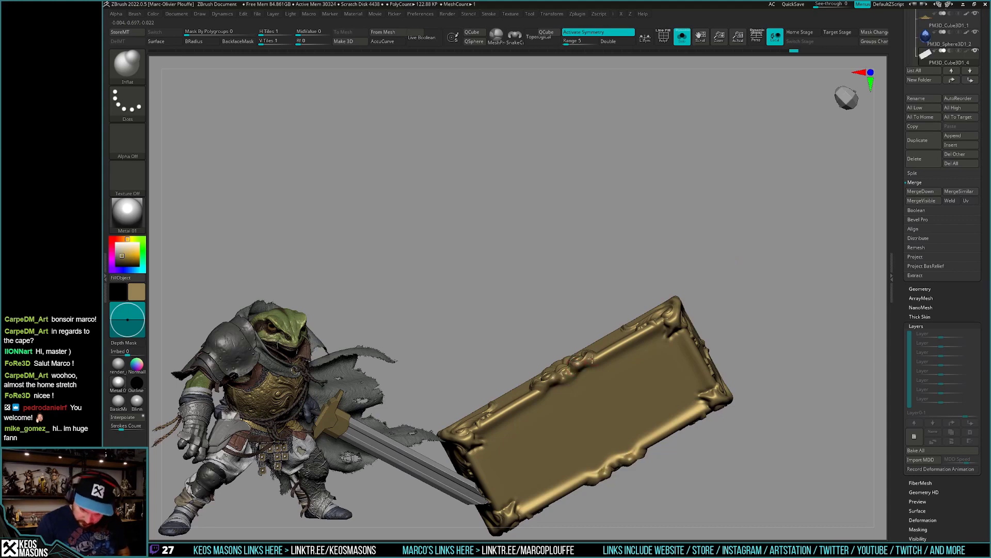
drag(580, 368, 574, 365)
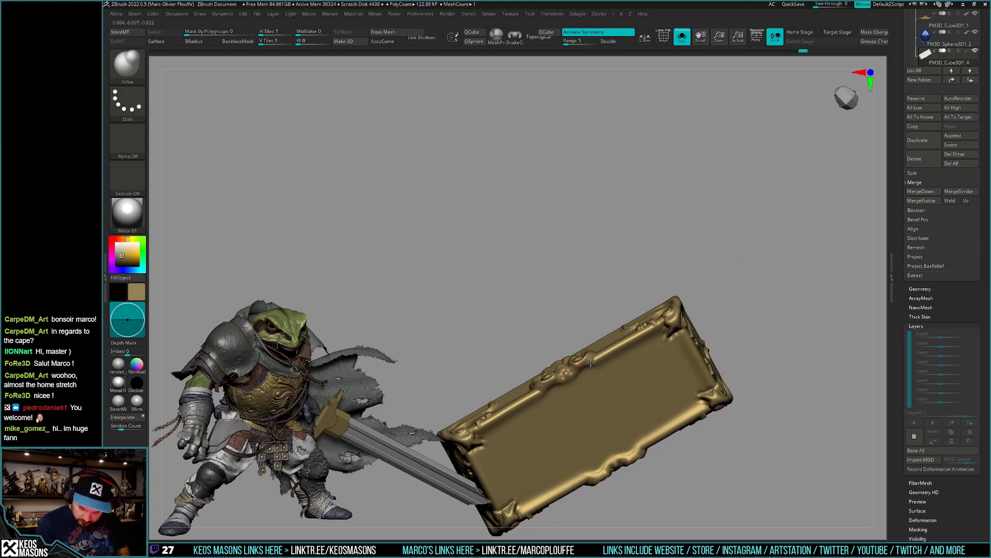
Enlarge the brush and orbit back to a front view of the sword guard.
mouse_move(596, 353)
right_down()
mouse_move(624, 381)
mouse_move(595, 350)
mouse_move(615, 376)
mouse_move(600, 283)
mouse_move(583, 356)
mouse_move(610, 439)
mouse_move(612, 422)
right_up()
right_click(611, 423)
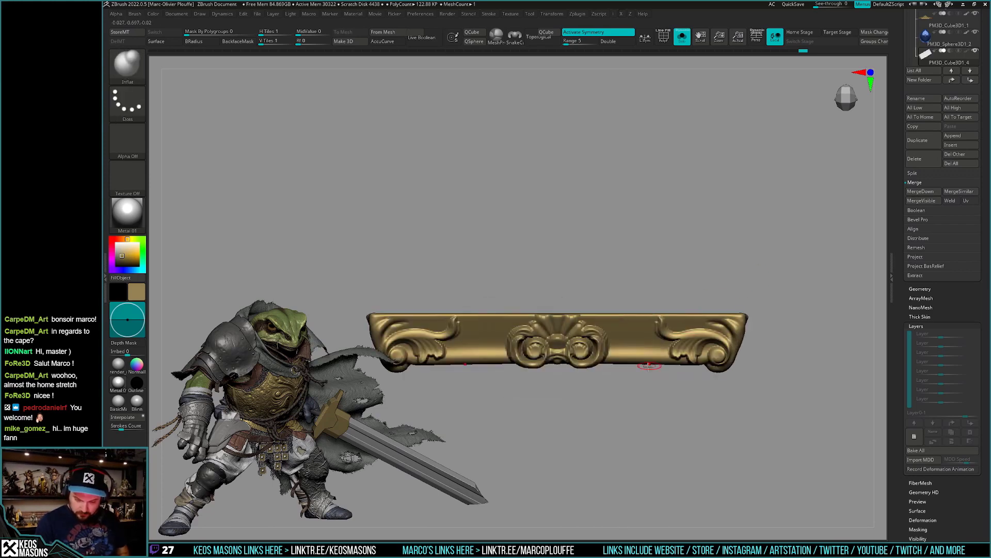
right_click(638, 376)
right_click(638, 377)
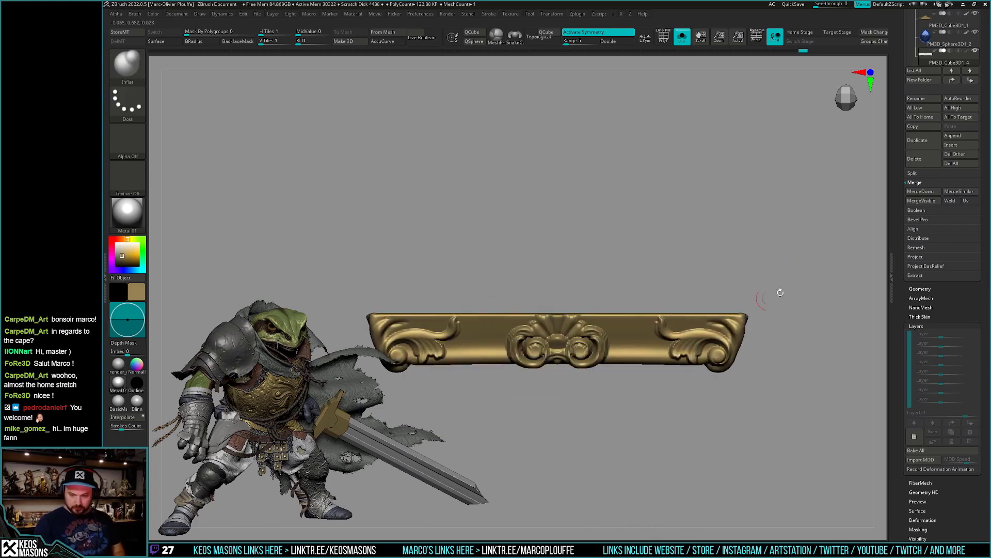
right_click(583, 371)
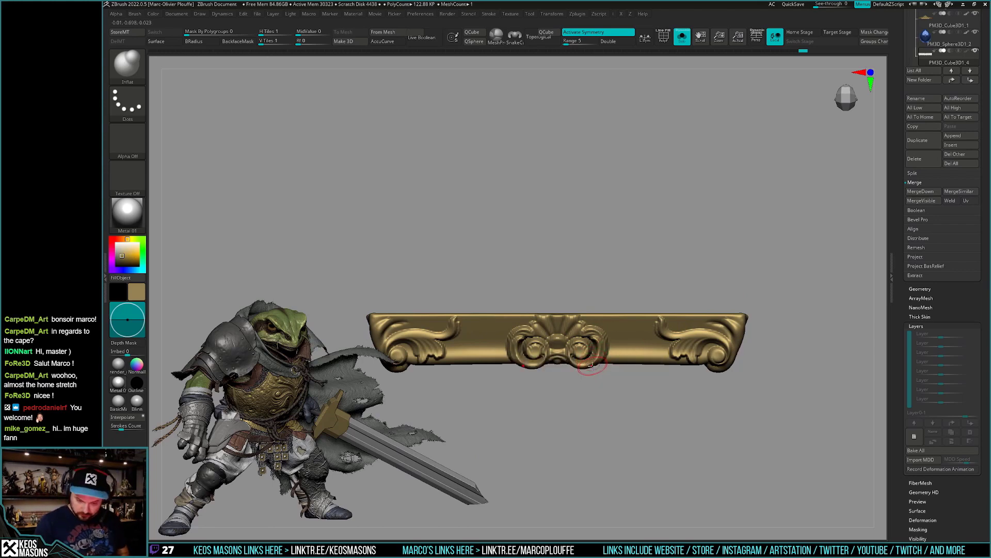
right_drag(592, 365, 592, 398)
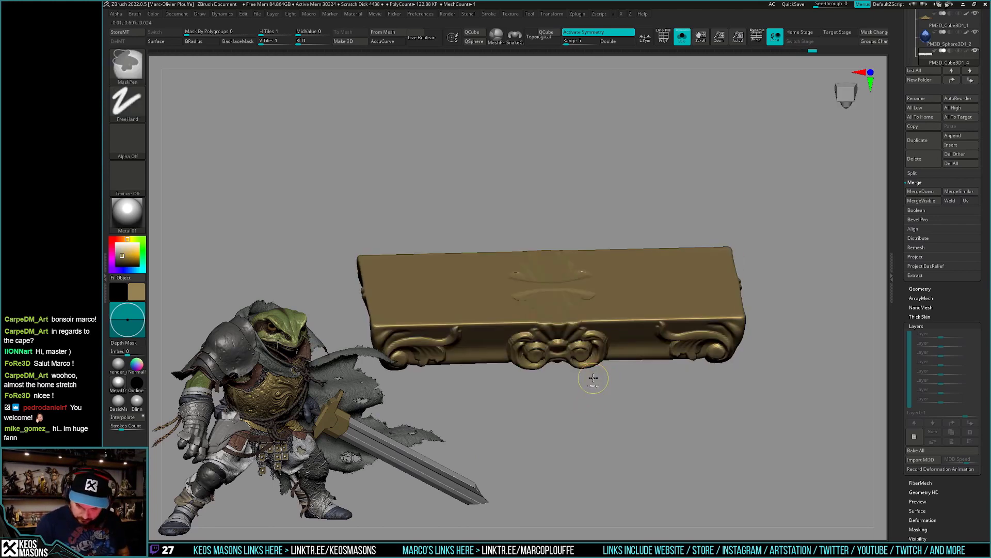
scroll(592, 381, down, 2)
mouse_move(591, 380)
shift+right_down()
mouse_move(666, 419)
mouse_move(642, 422)
shift+right_up()
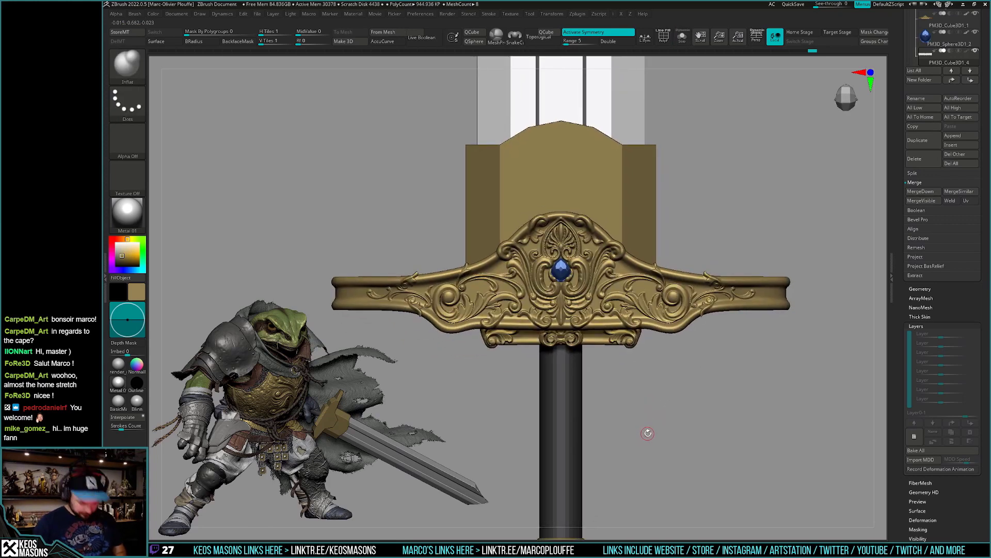
key(b)
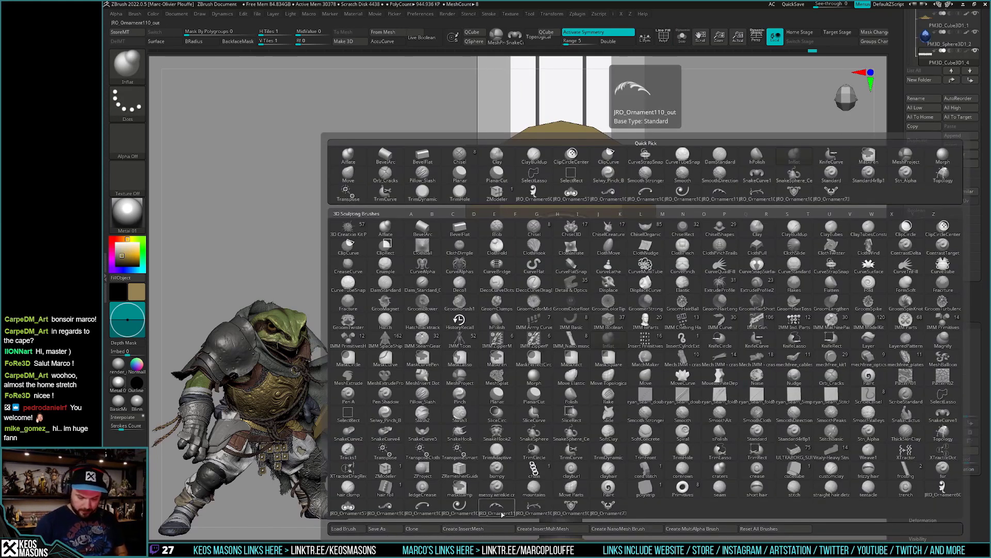
mouse_move(496, 507)
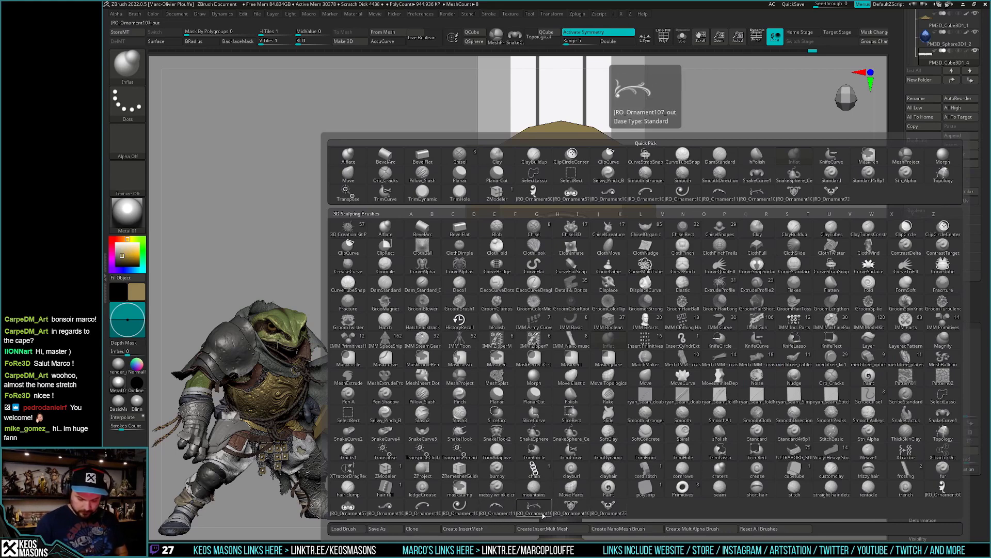
Load a JRO ornament InsertMesh brush and add the new Untitled Layer 1.
click(423, 508)
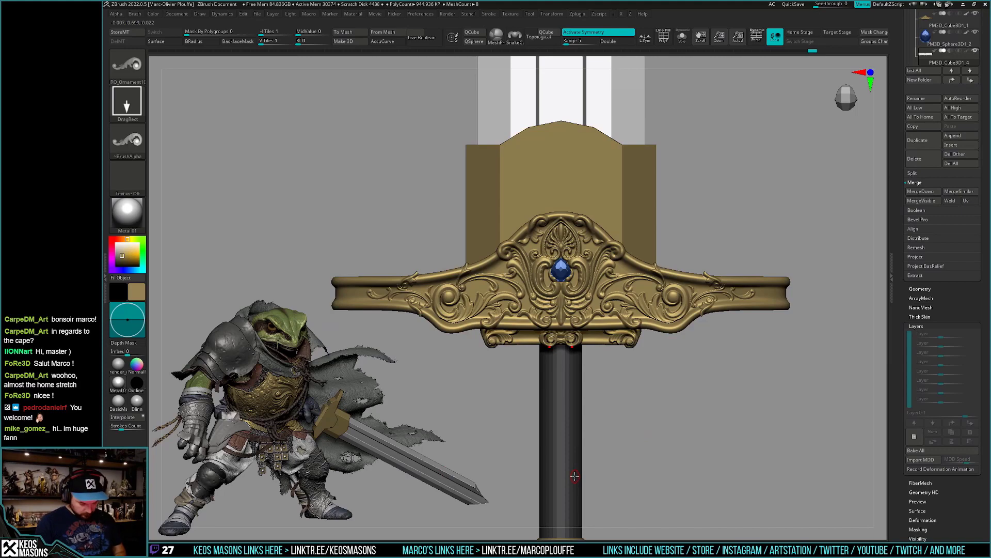
key(b)
key(Escape)
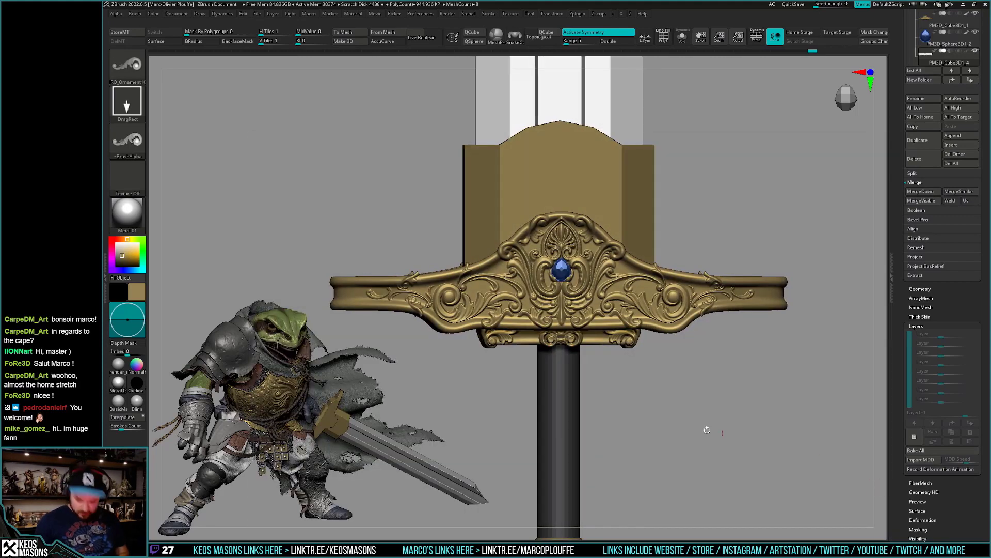
key(b)
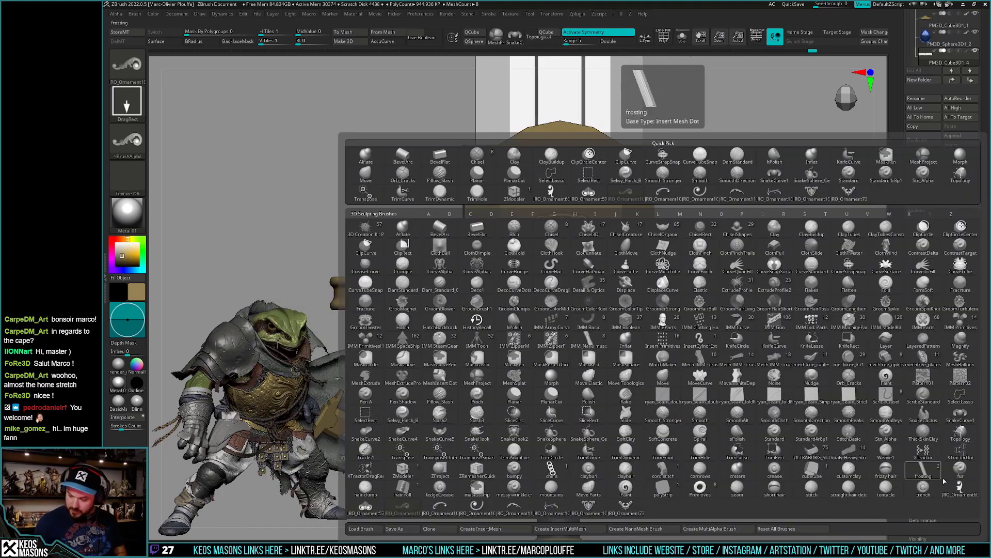
click(962, 485)
click(914, 436)
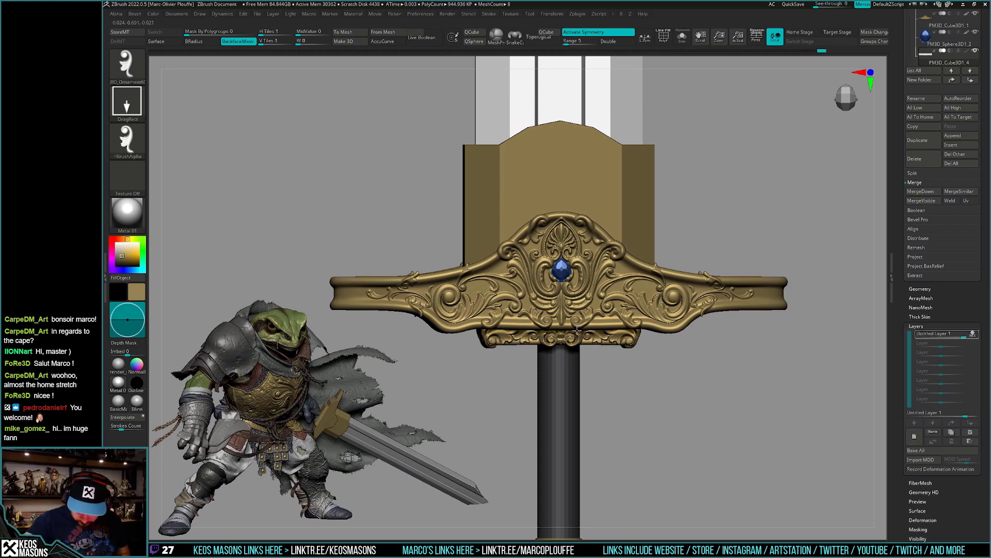
Return to a front view of the crossguard and Solo the lower collar bar.
scroll(642, 380, down, 3)
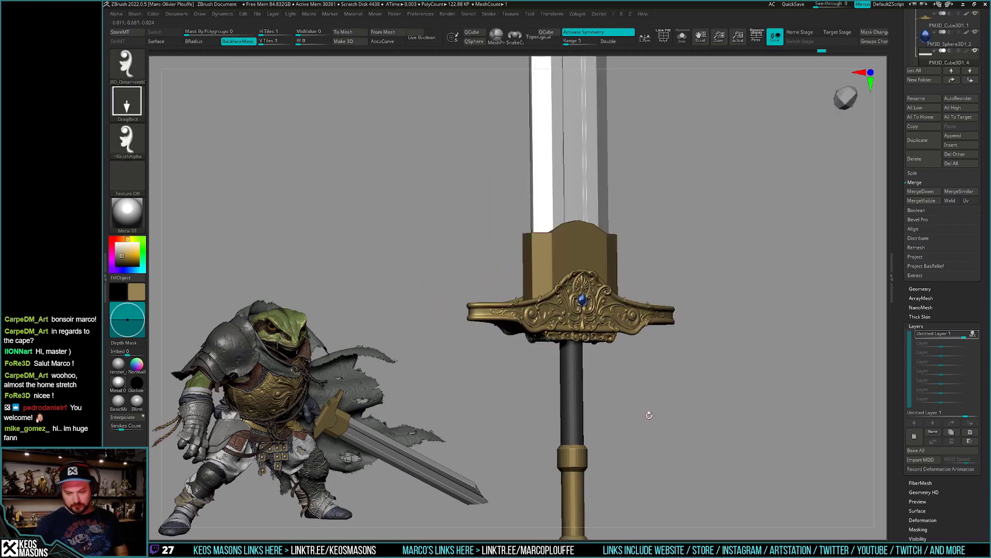
drag(642, 380, 640, 418)
ctrl+right_drag(640, 418, 588, 391)
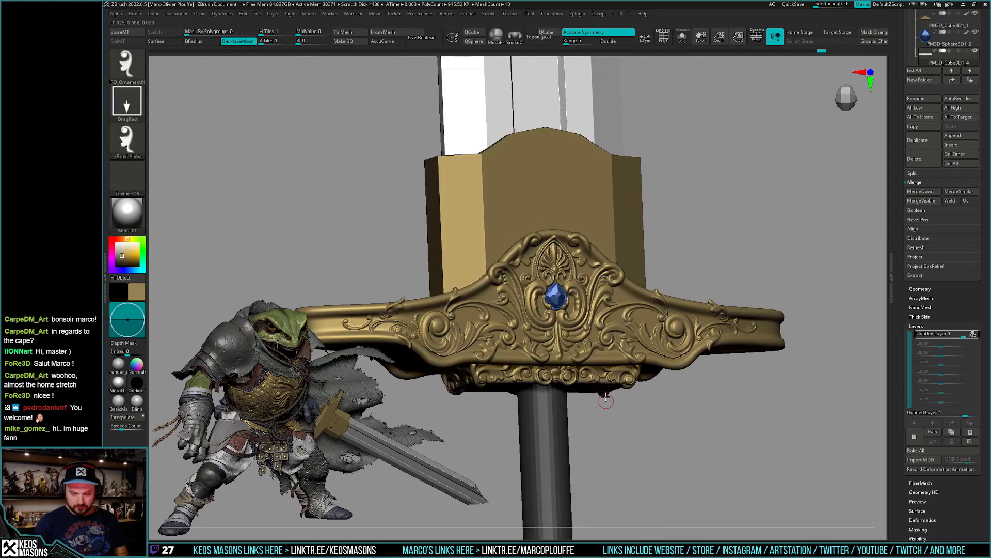
alt+click(588, 391)
key(shift+s)
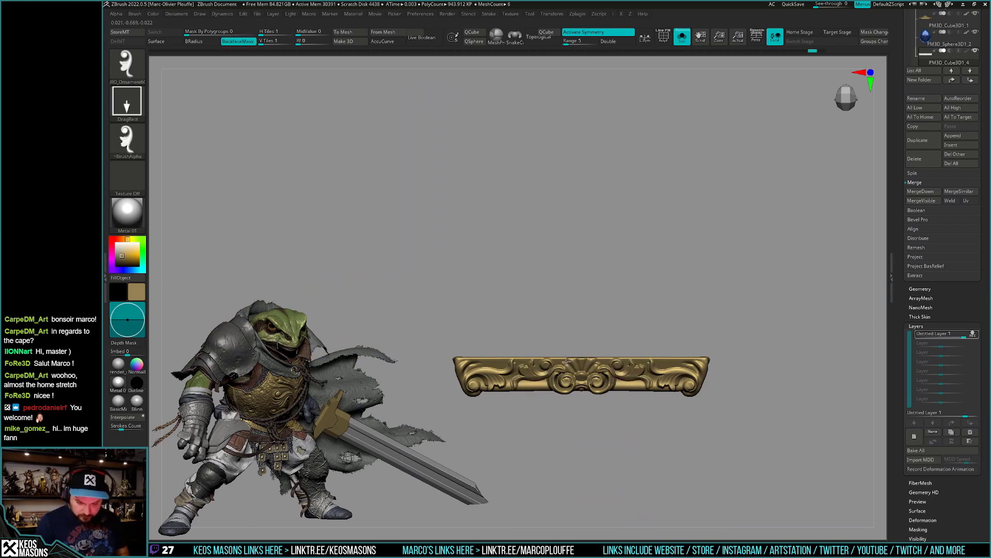
Stamp a scroll ornament onto the collar bar with the DragRect insert brush.
drag(561, 357, 559, 356)
key(ctrl)
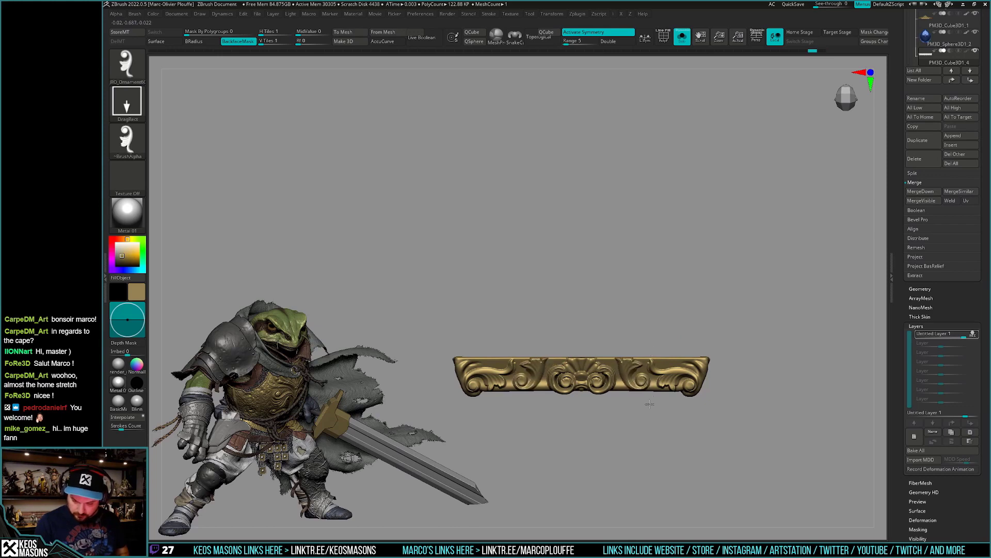
key(ctrl)
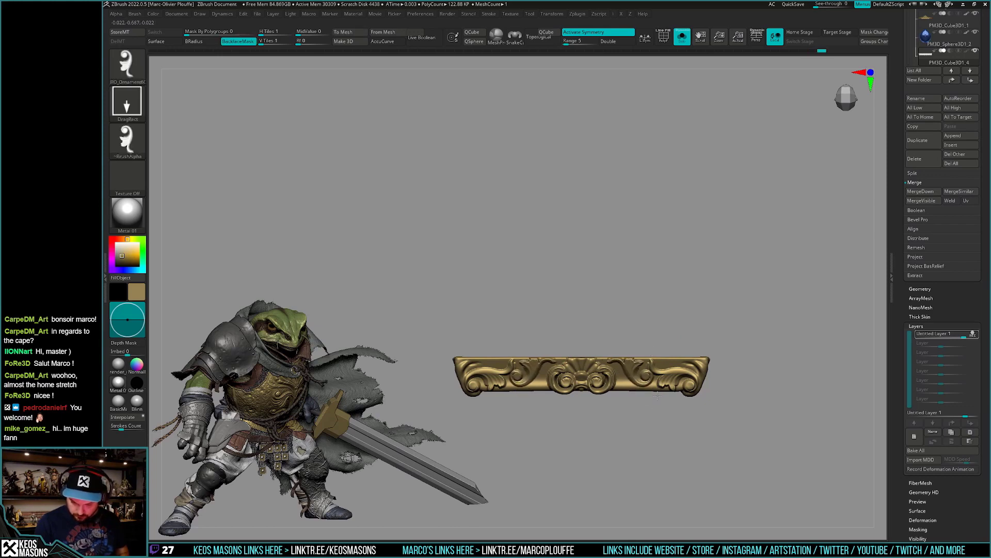
key(ctrl)
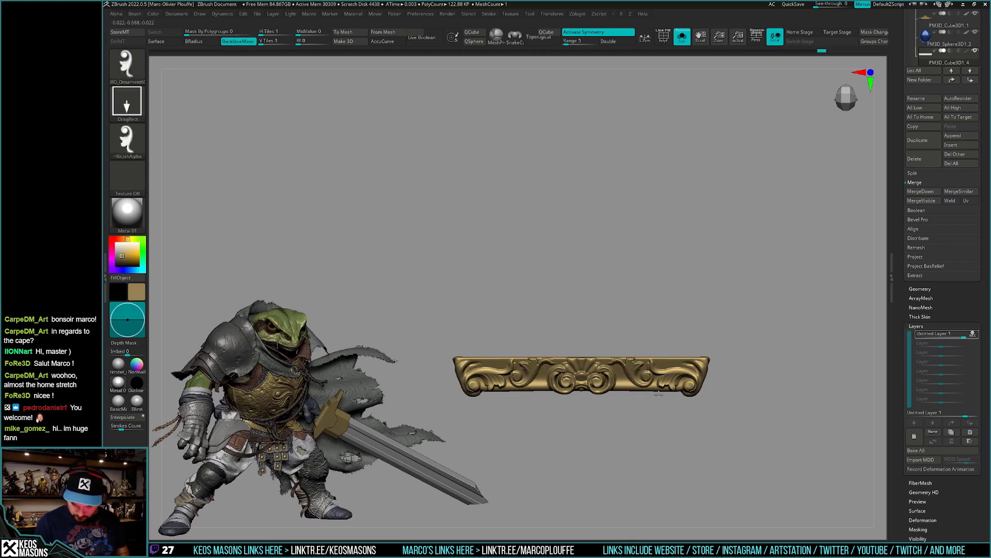
key(ctrl)
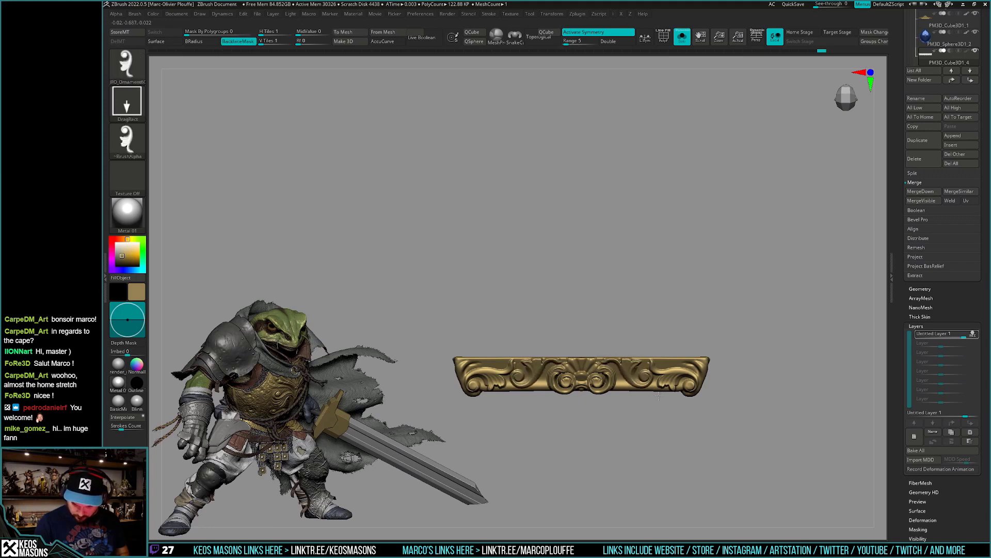
Show the whole sword hilt again and select the ornate plate subtool with Planar.
key(ctrl+shift+alt+s)
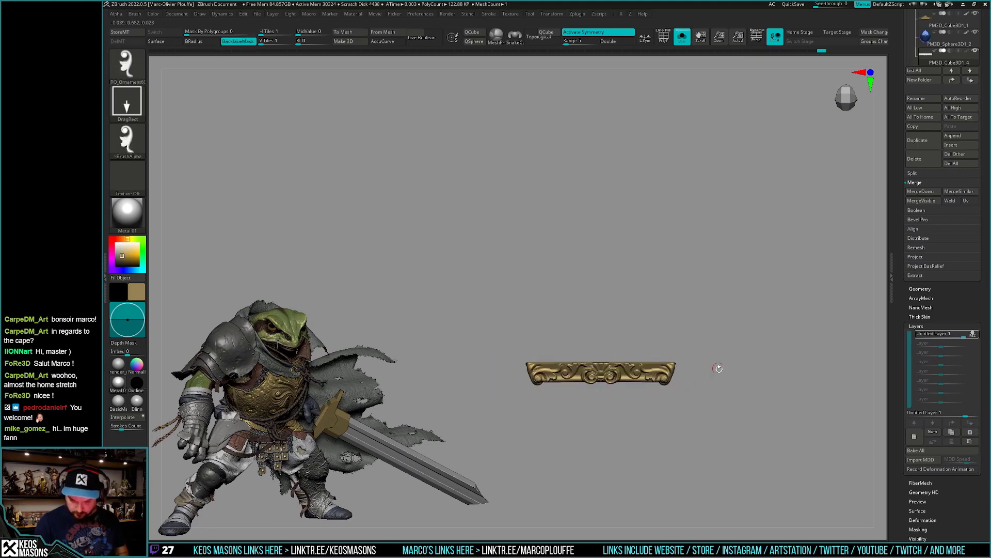
mouse_move(677, 453)
mouse_down()
mouse_move(684, 376)
mouse_move(695, 357)
mouse_up()
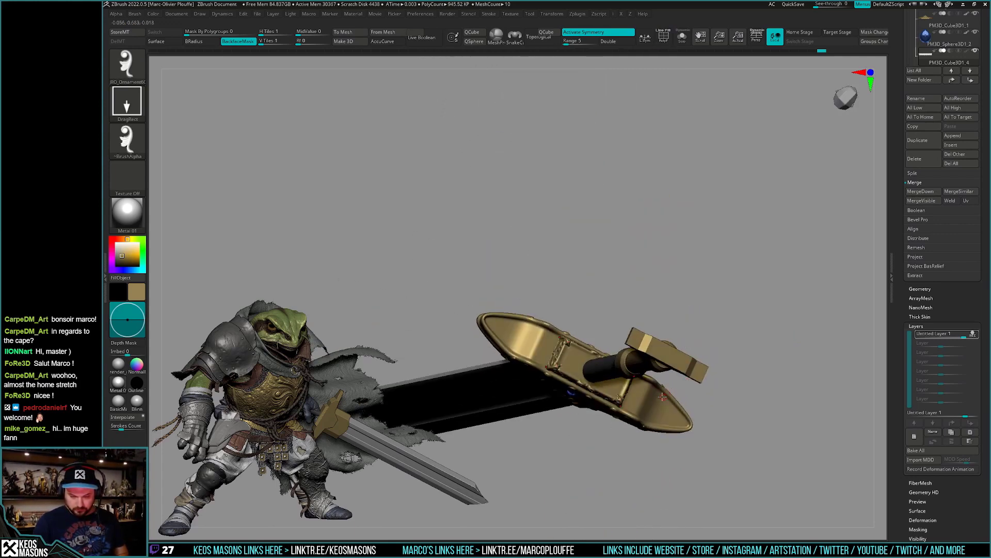
mouse_move(662, 396)
mouse_down()
mouse_move(660, 409)
mouse_move(682, 391)
mouse_up()
key(b)
click(687, 328)
drag(687, 331, 647, 401)
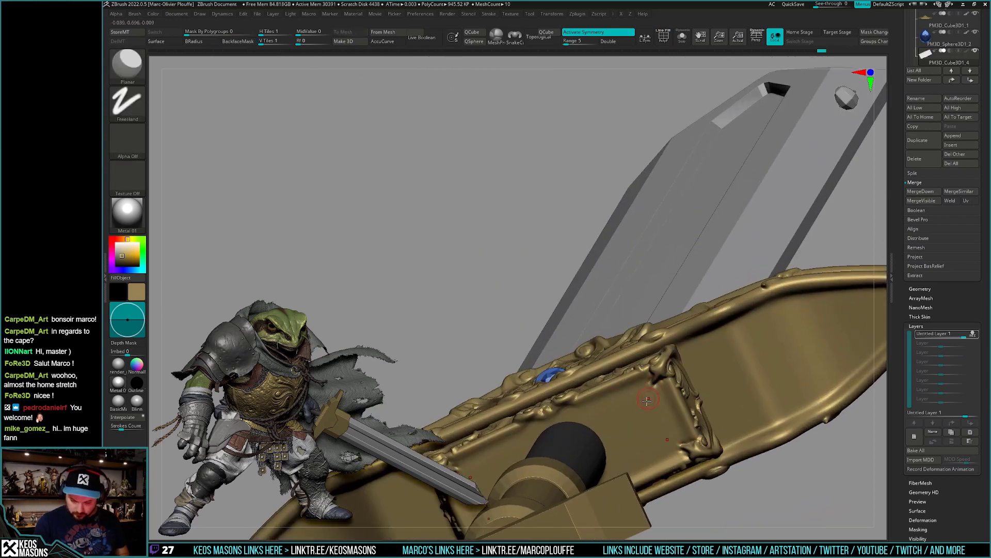
alt+click(648, 396)
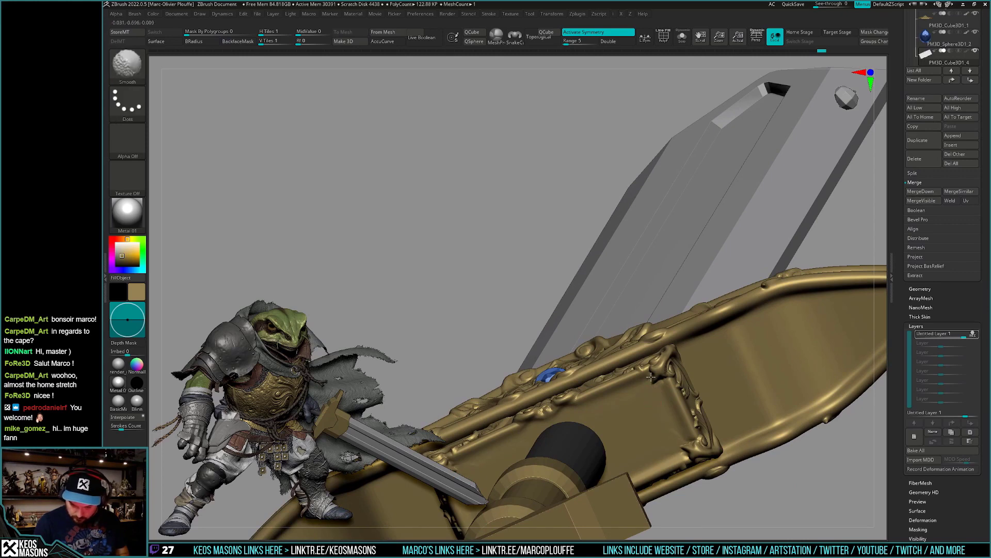
right_drag(654, 403, 709, 386)
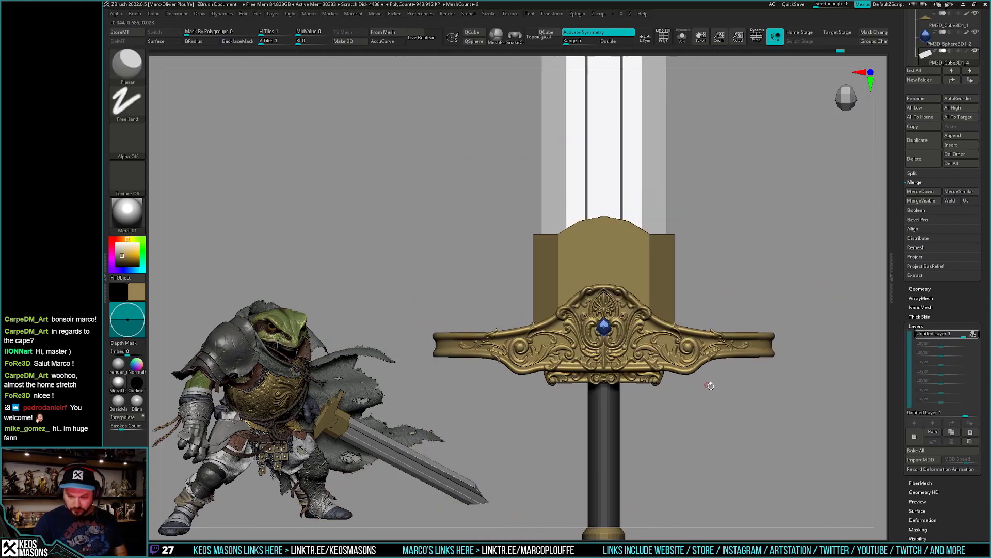
Snap to a straight front view and delete the existing sculpt layer.
ctrl+shift+click(691, 420)
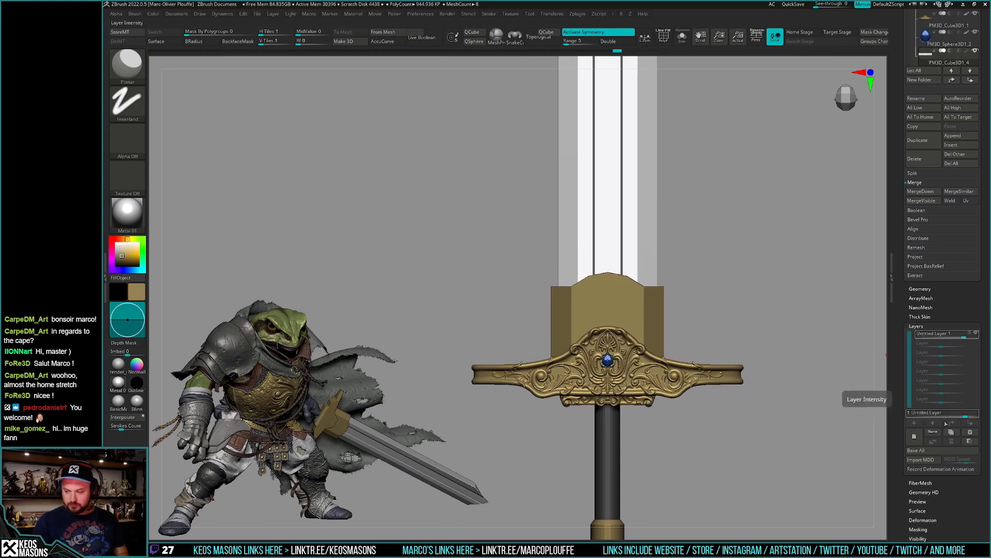
click(970, 432)
key(b)
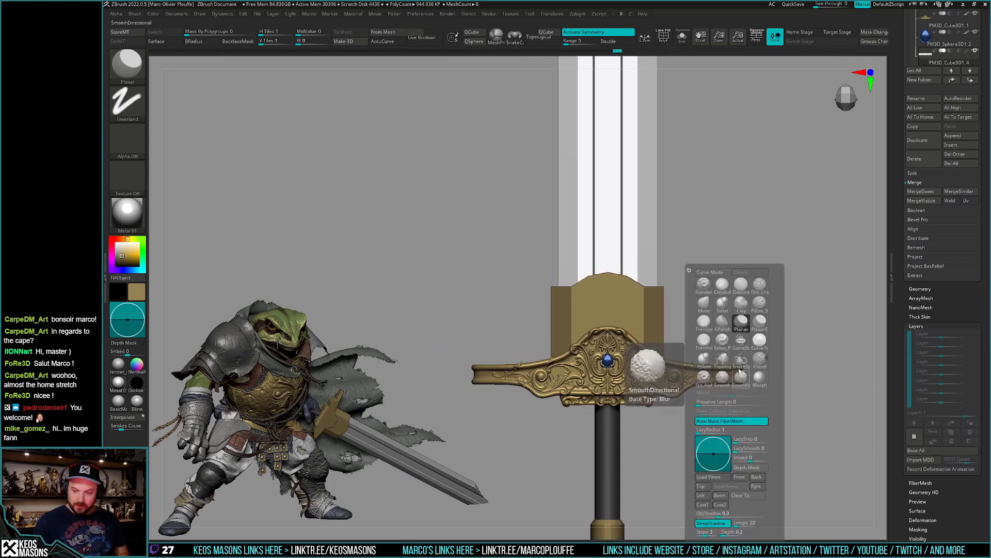
key(c)
key(b)
Create, record and bake a new sculpt layer, then select the upper collar block.
click(915, 436)
key(space)
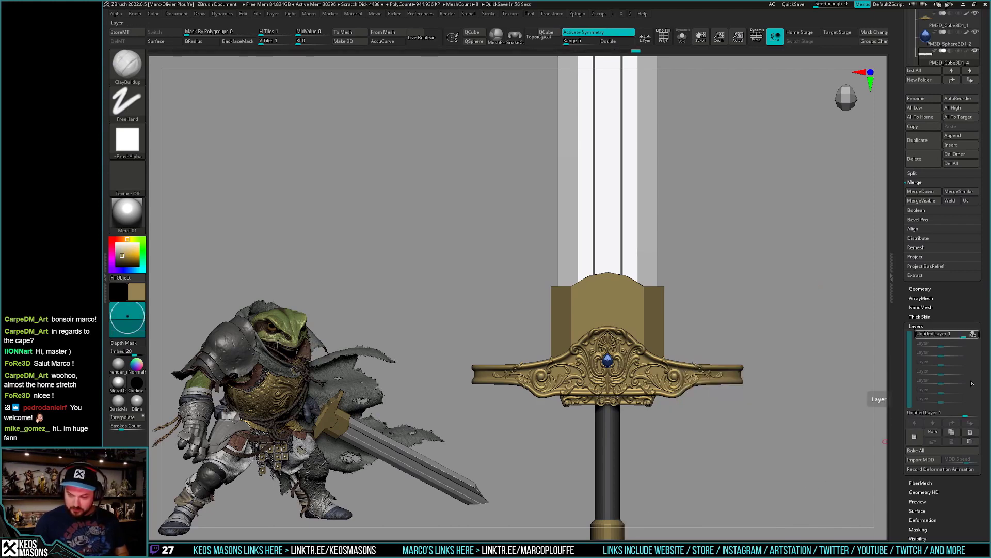
mouse_move(937, 334)
click(974, 335)
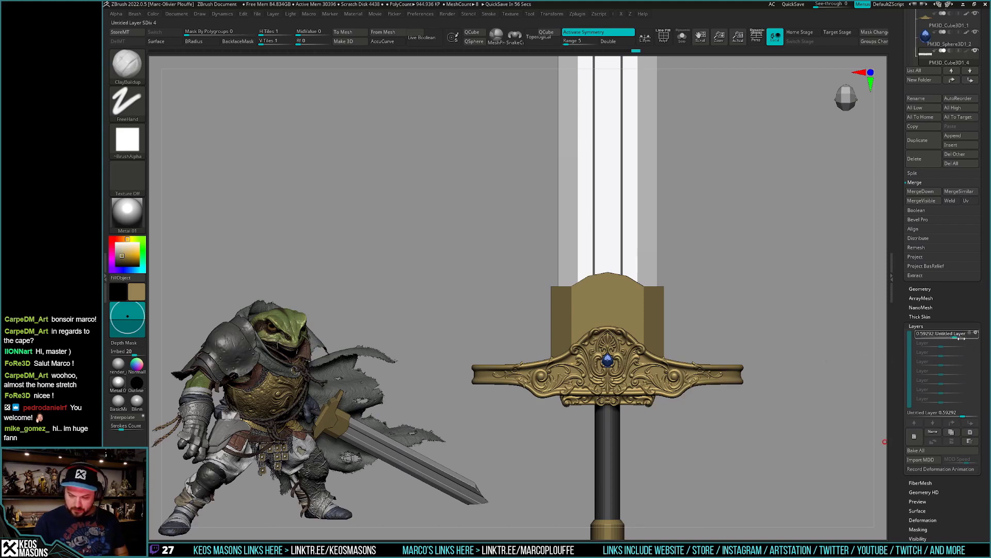
click(938, 448)
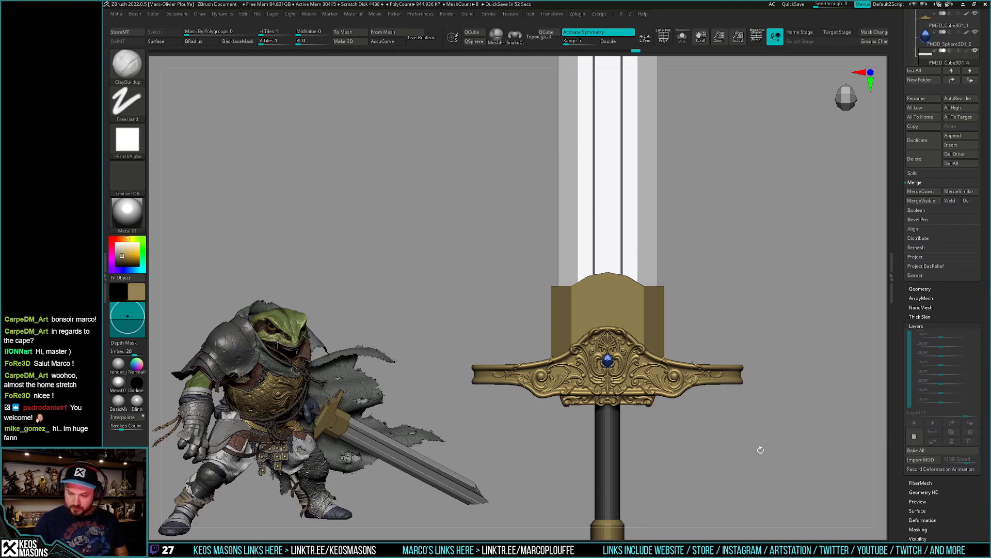
key(b)
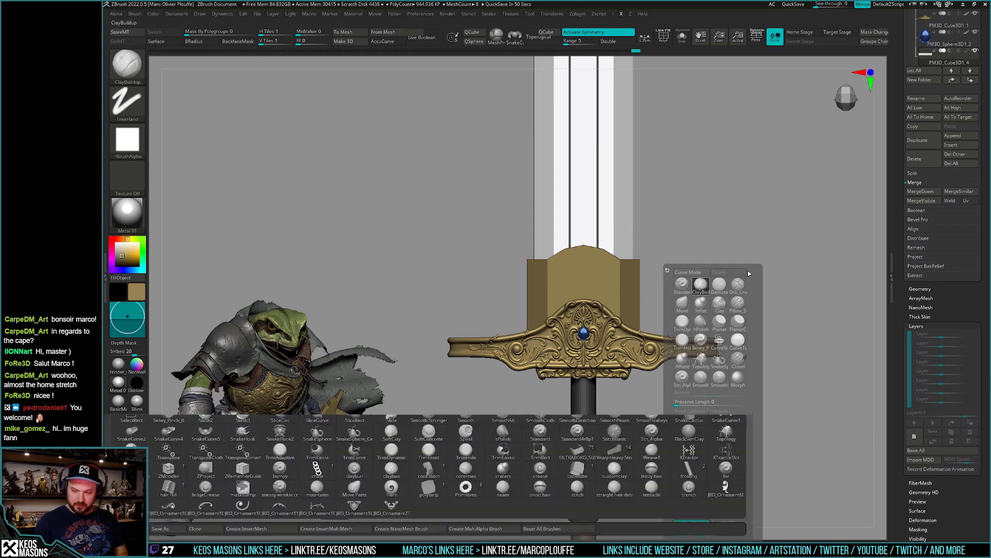
mouse_move(748, 271)
mouse_down()
mouse_move(763, 346)
mouse_move(729, 369)
mouse_move(737, 434)
mouse_move(725, 421)
mouse_up()
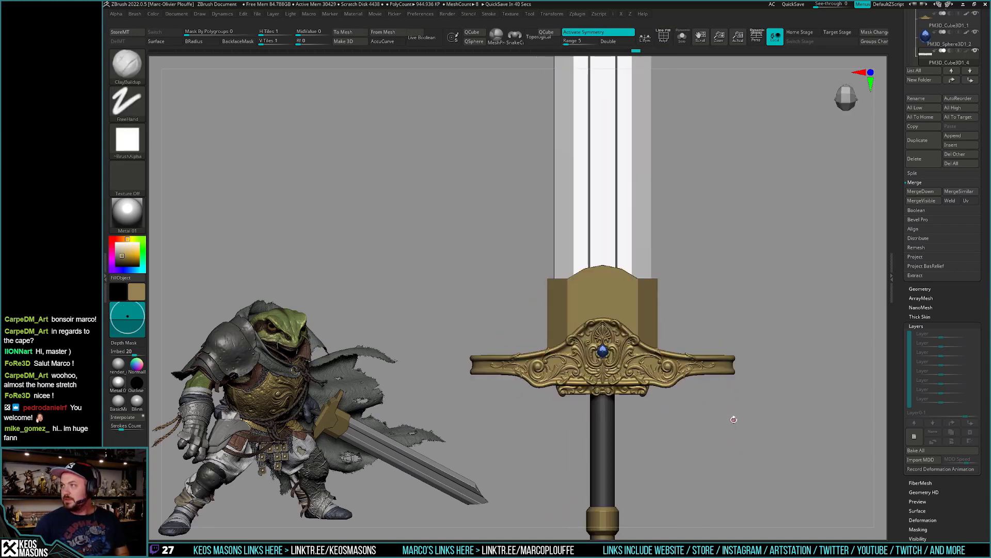
mouse_move(714, 411)
alt+mouse_down()
mouse_move(699, 346)
mouse_move(692, 377)
alt+mouse_up()
Solo the collar block, preview DynaSubdiv, and set its Crease Levels to 3.
key(ctrl+shift+s)
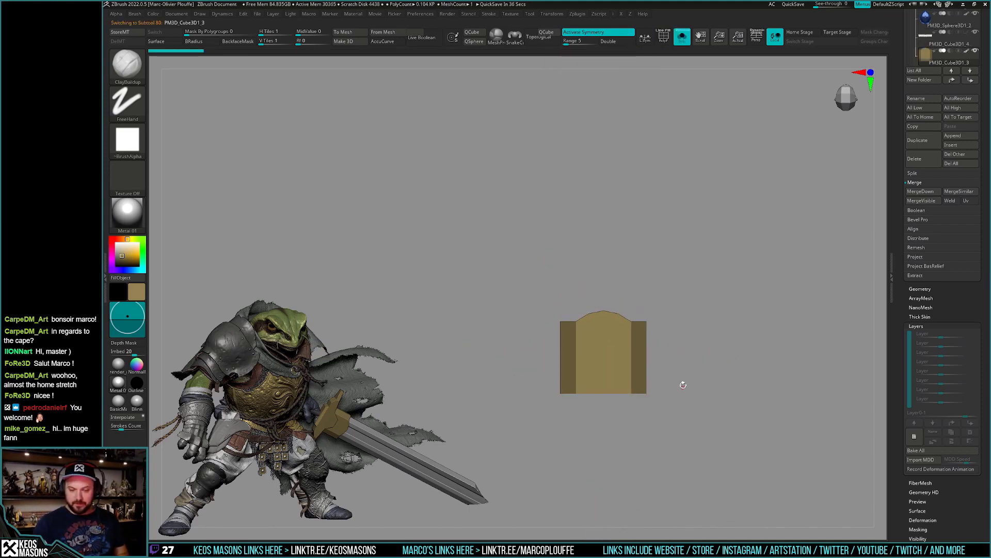
key(shift+f)
key(shift+f)
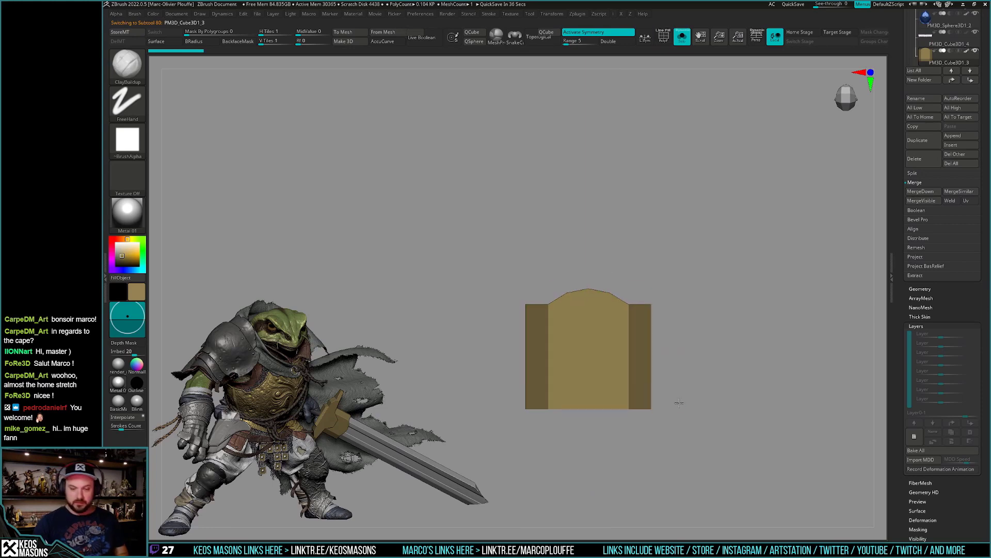
key(shift+f)
key(shift+f)
key(d)
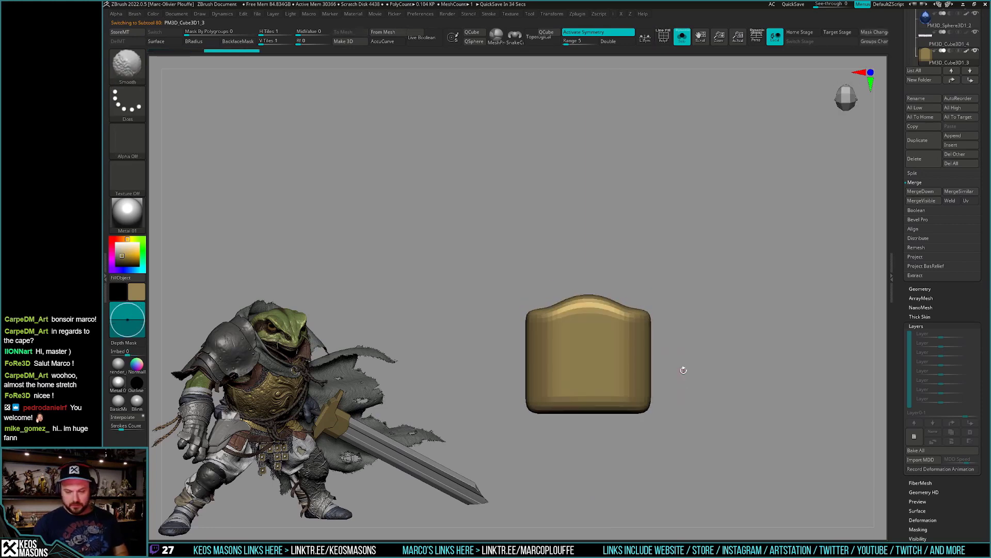
key(g)
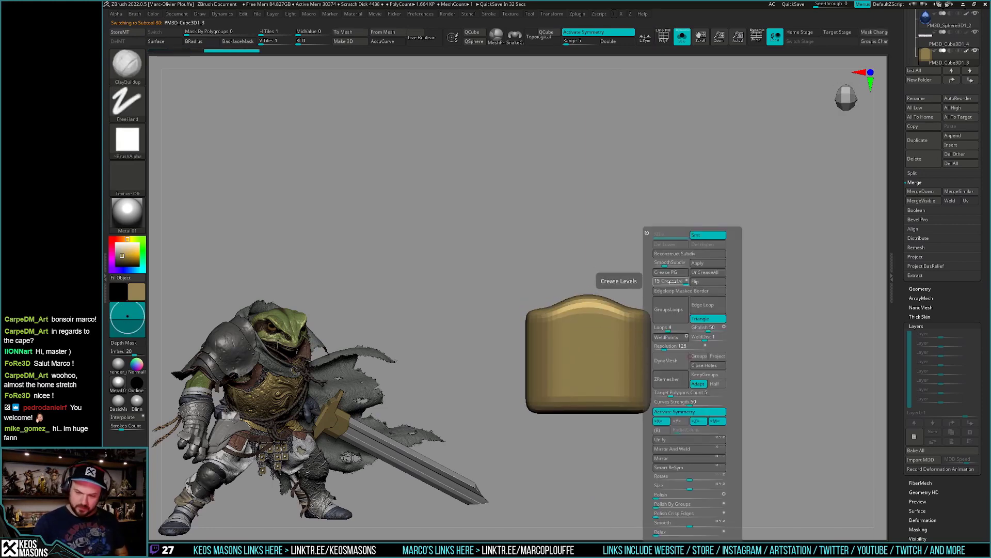
click(672, 281)
text(9)
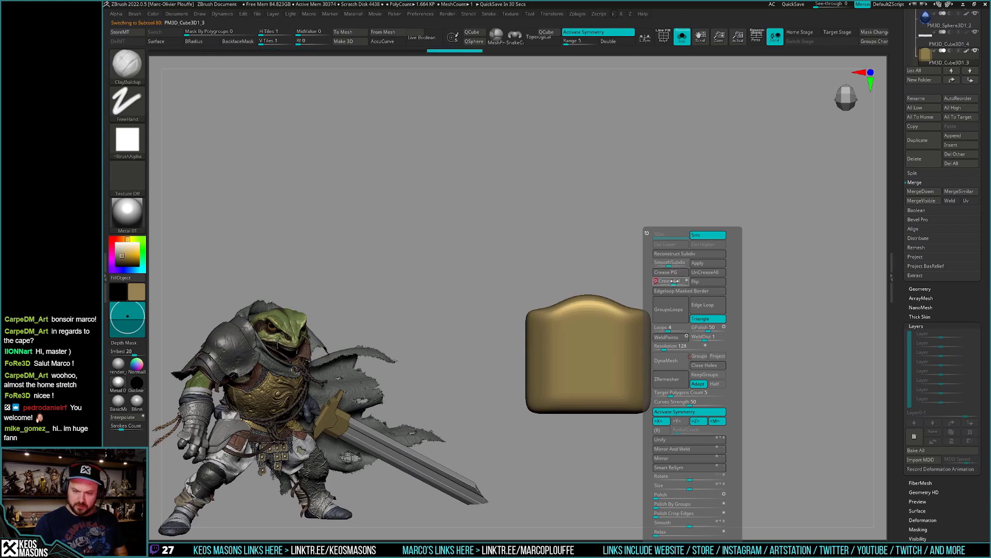
key(BackSpace)
text(3)
key(Return)
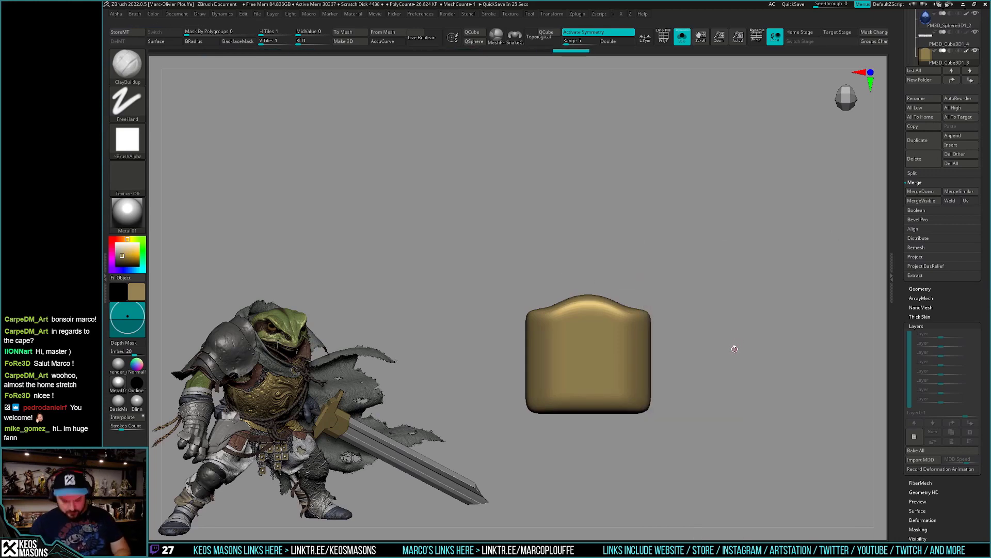
Switch to the ZModeler brush and frame the crossguard on the whole sword.
mouse_move(728, 361)
mouse_down()
mouse_move(710, 394)
mouse_move(710, 359)
mouse_up()
key(shift+f)
key(b)
key(z)
key(m)
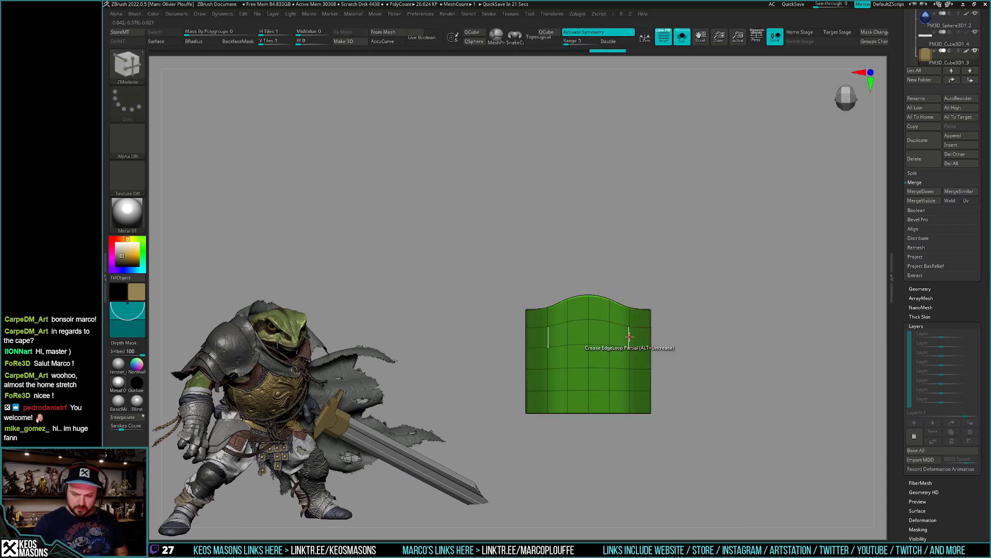
key(shift+f)
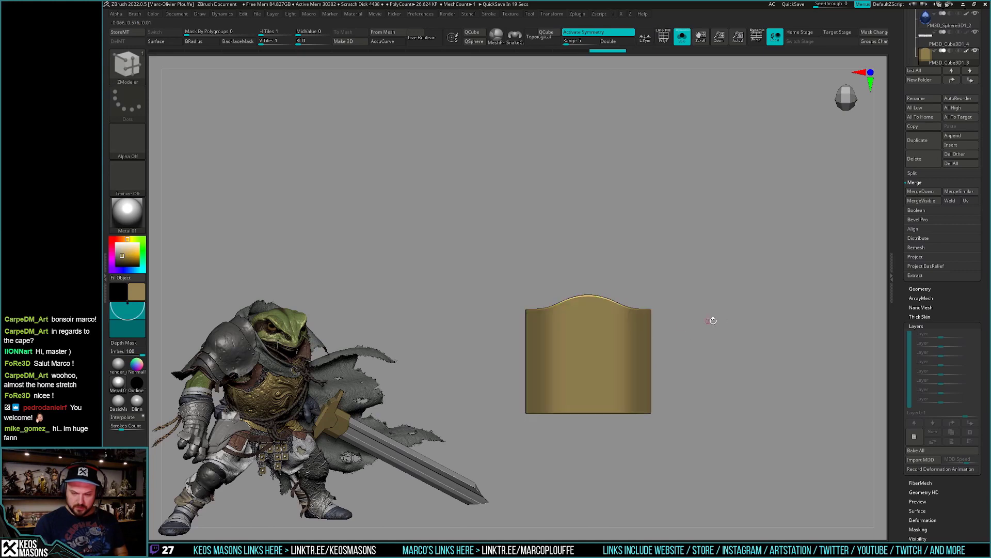
click(687, 320)
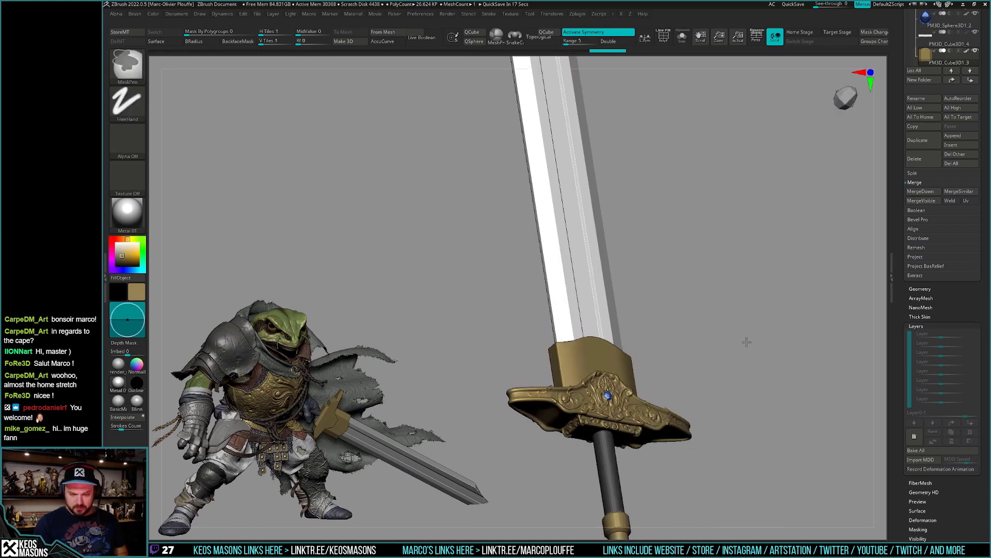
mouse_move(745, 404)
shift+mouse_down()
mouse_move(741, 358)
mouse_move(728, 379)
shift+mouse_up()
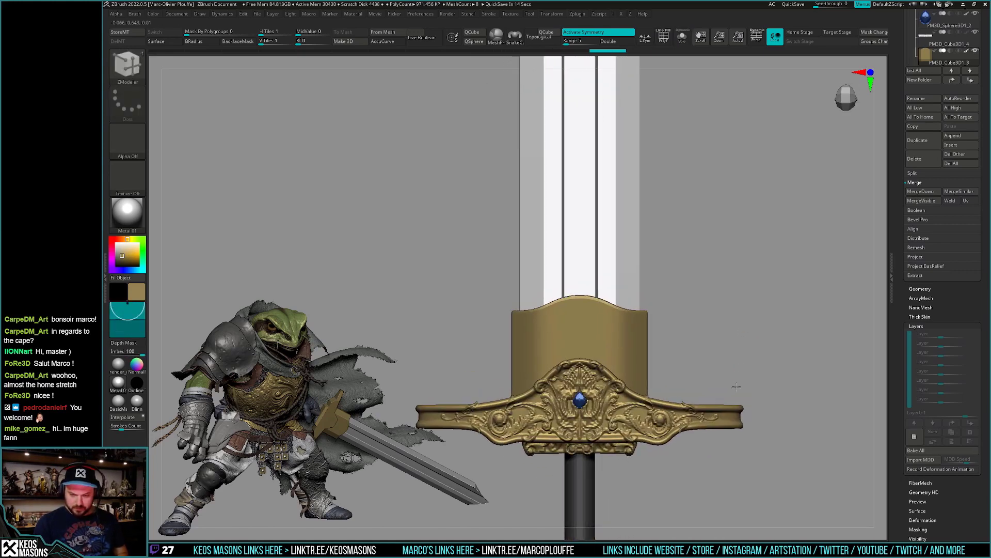
Insert an edge loop across the collar block's arched top, then check it on the whole sword.
key(ctrl+shift+s)
key(f)
key(shift+f)
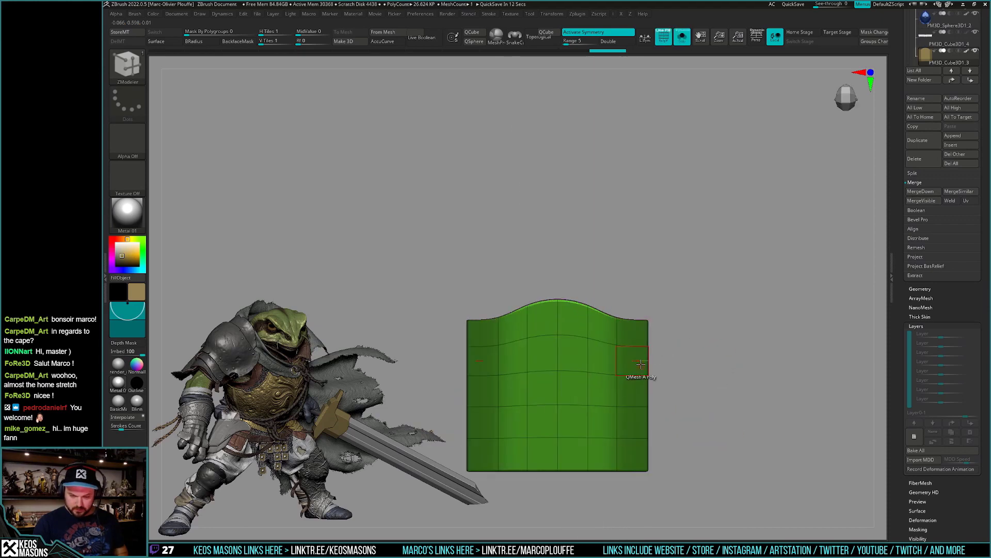
key(space)
click(633, 303)
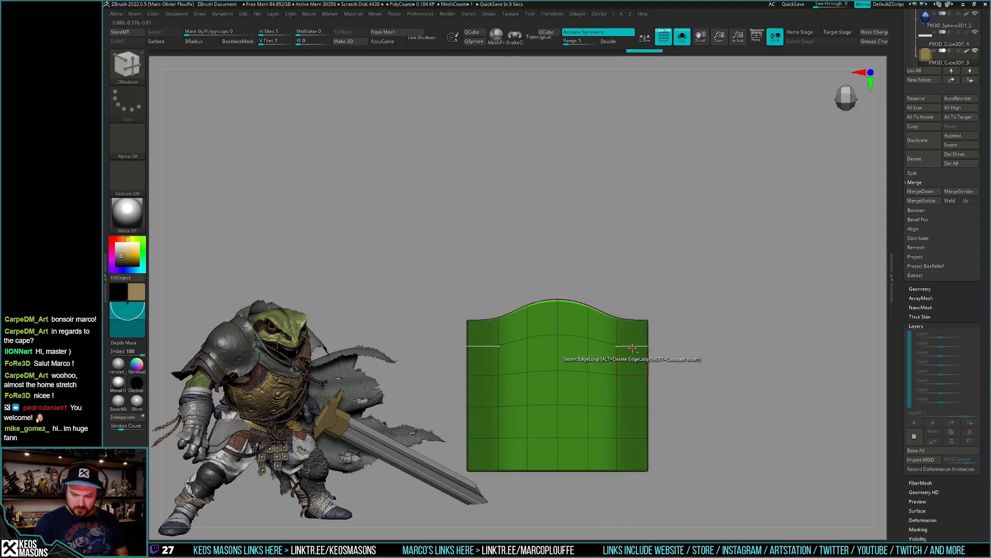
drag(631, 347, 612, 345)
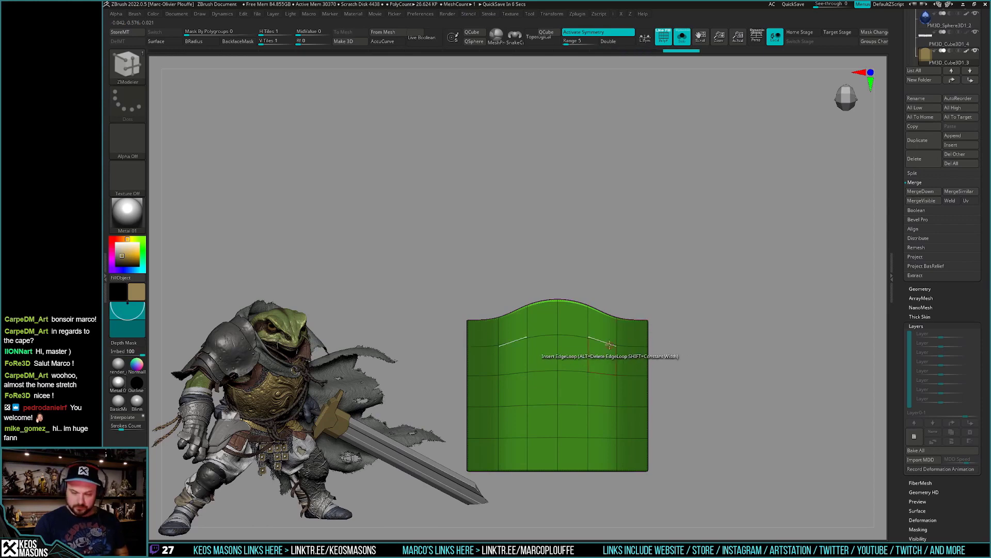
key(shift+f)
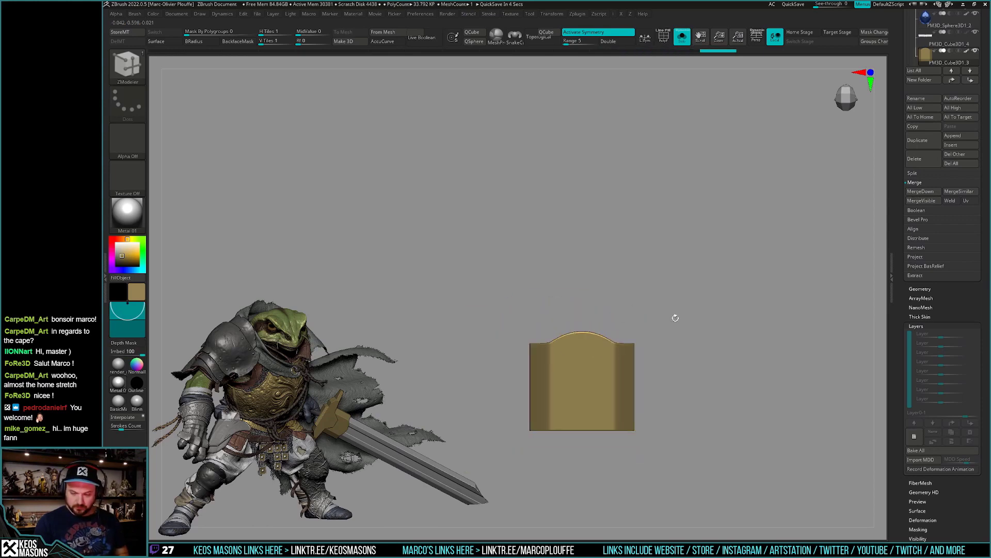
mouse_move(675, 317)
mouse_down()
mouse_move(722, 376)
mouse_move(716, 396)
mouse_up()
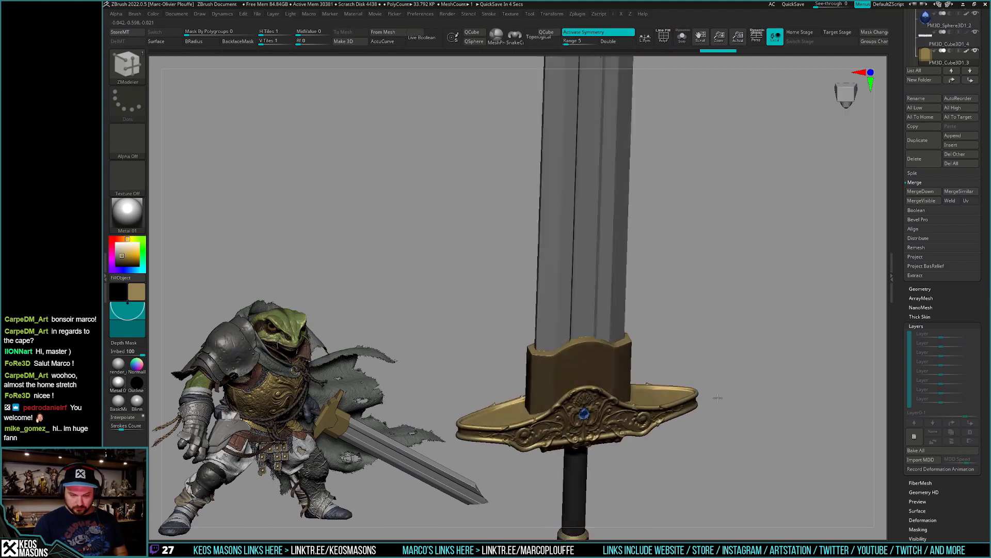
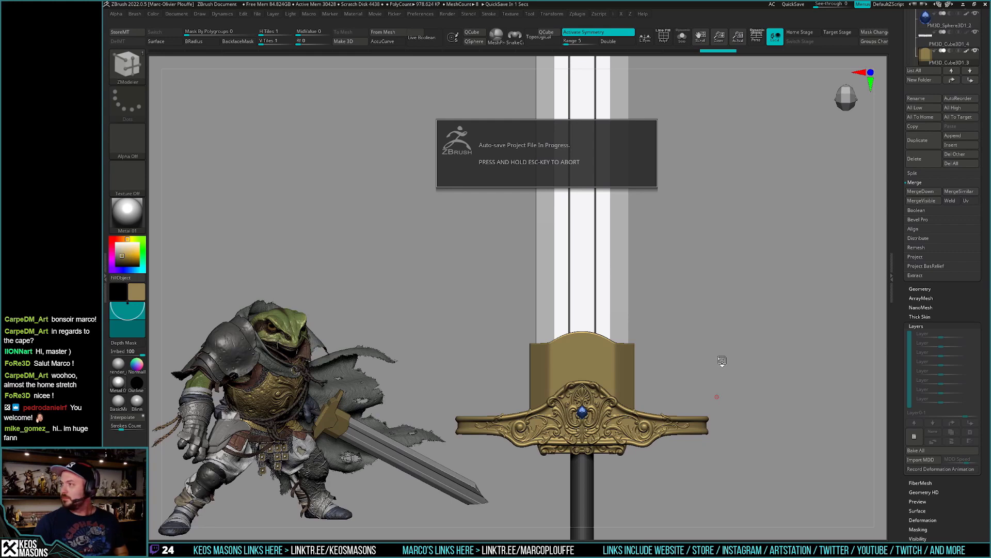
Orbit the sword to a straight front view, briefly picking the ClayBuildup brush.
drag(721, 361, 721, 359)
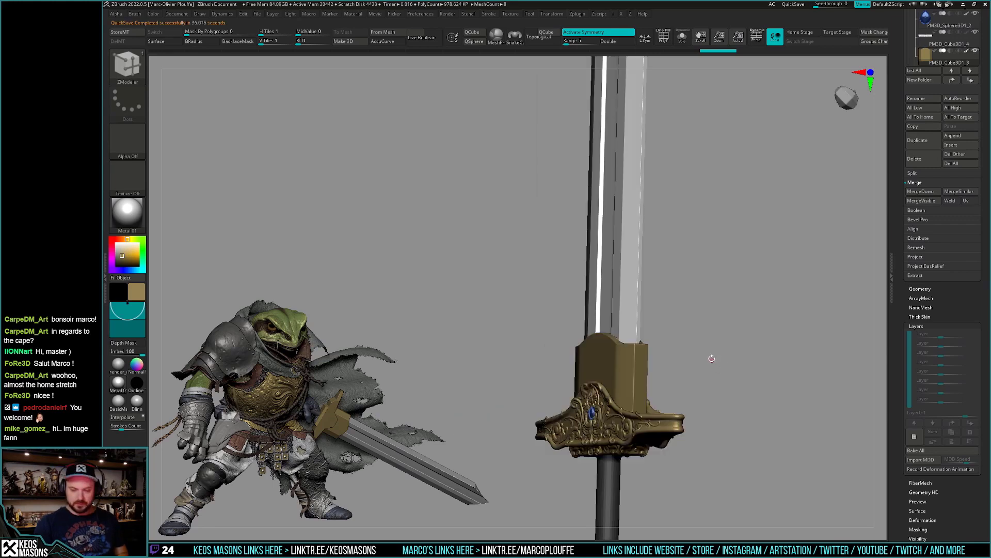
drag(712, 358, 750, 326)
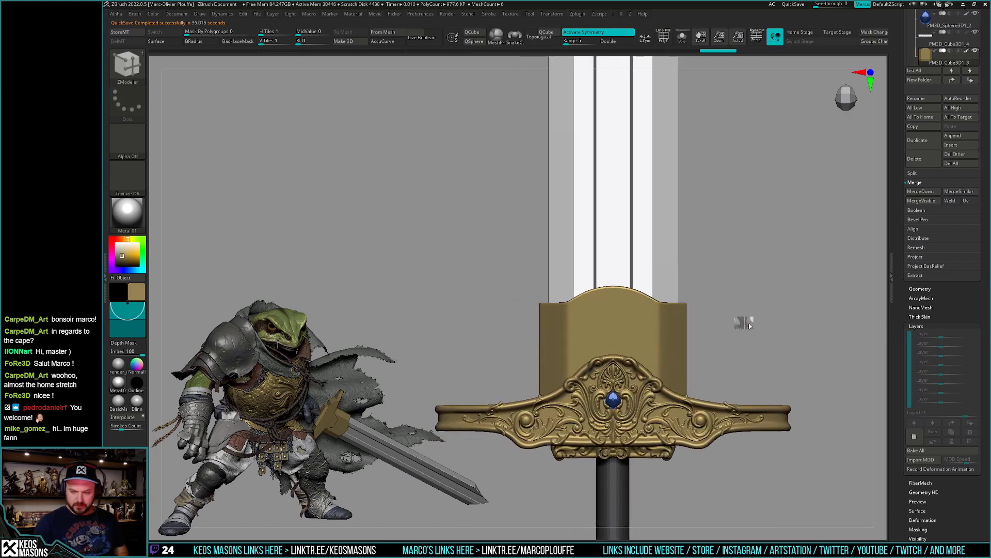
key(b)
key(c)
key(b)
drag(749, 326, 655, 360)
Solo the collar block and display its polygroup wireframe from the front.
key(ctrl+shift+s)
key(shift+f)
key(shift+f)
key(ctrl+shift+s)
drag(747, 328, 719, 352)
key(ctrl+shift+s)
key(shift+f)
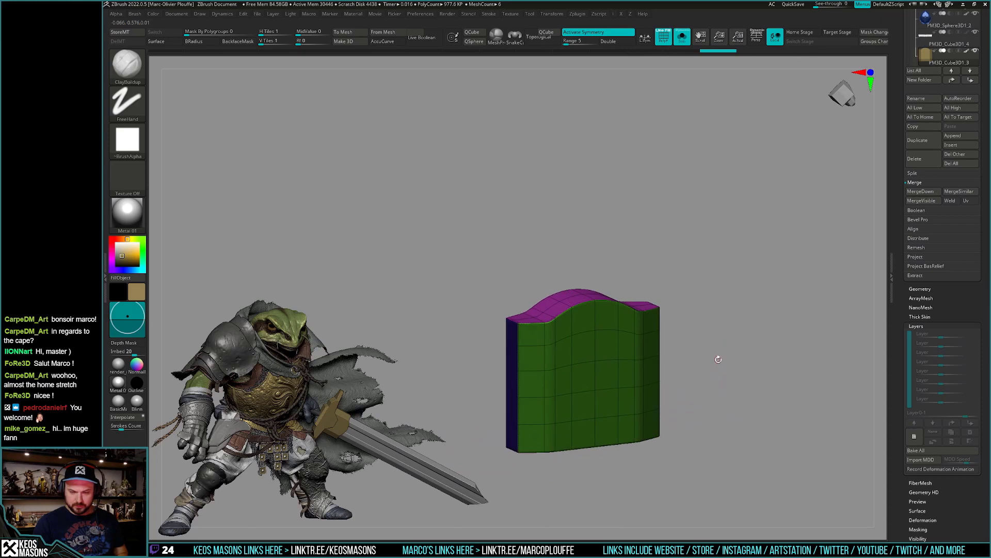
scroll(964, 311, up, 5)
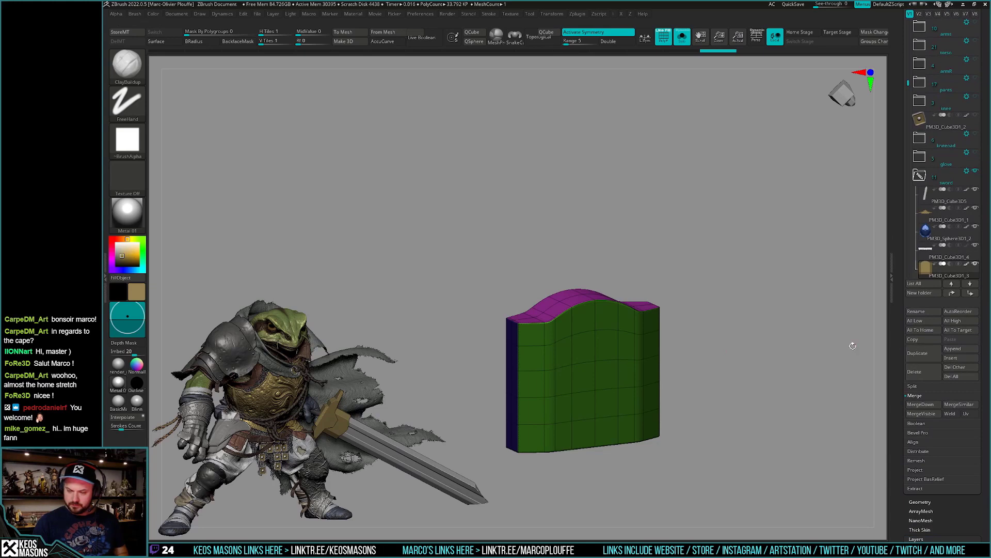
Toggle Solo on the collar, comparing it against the full sword from the front.
key(shift+f)
shift+drag(738, 336, 751, 376)
key(ctrl+shift+s)
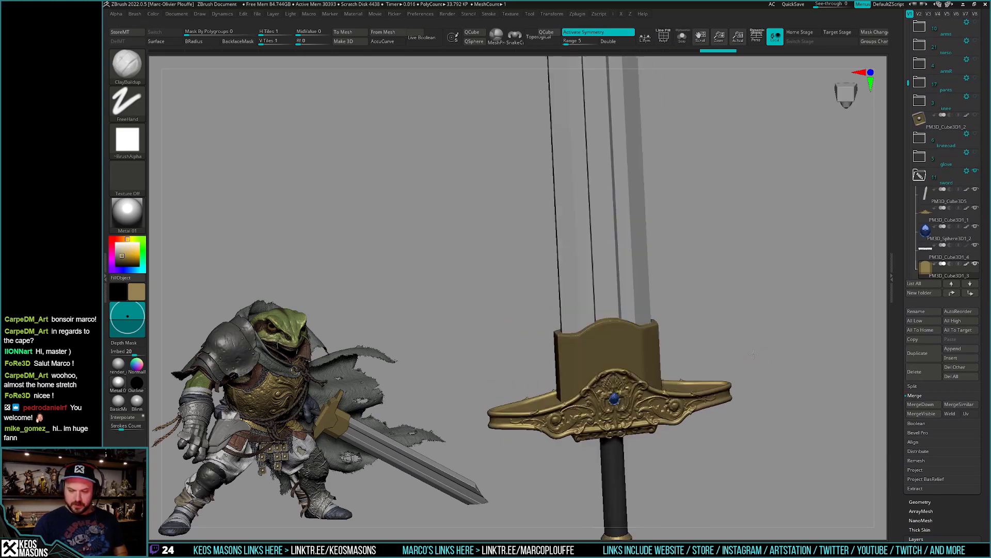
key(ctrl+shift+s)
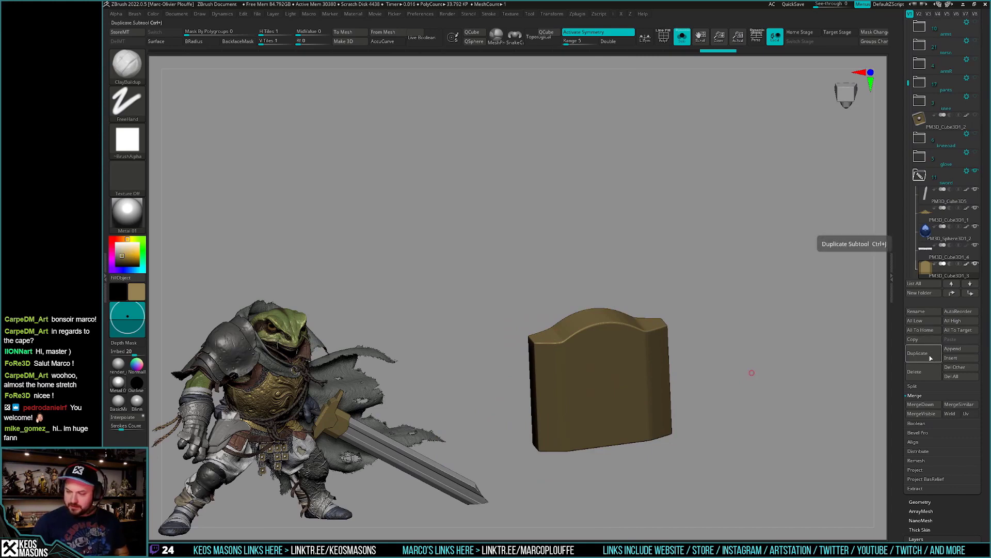
key(ctrl+shift+s)
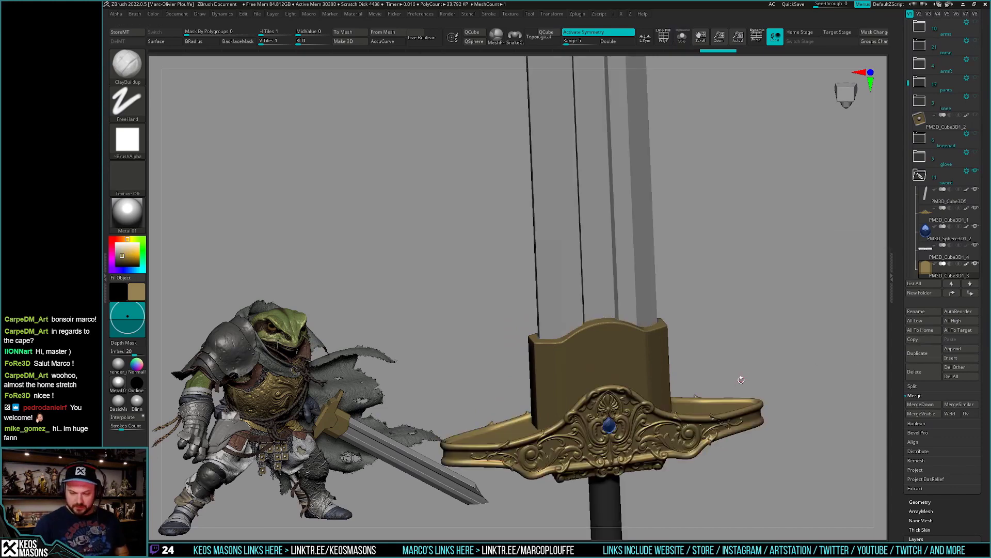
drag(739, 381, 740, 368)
key(g)
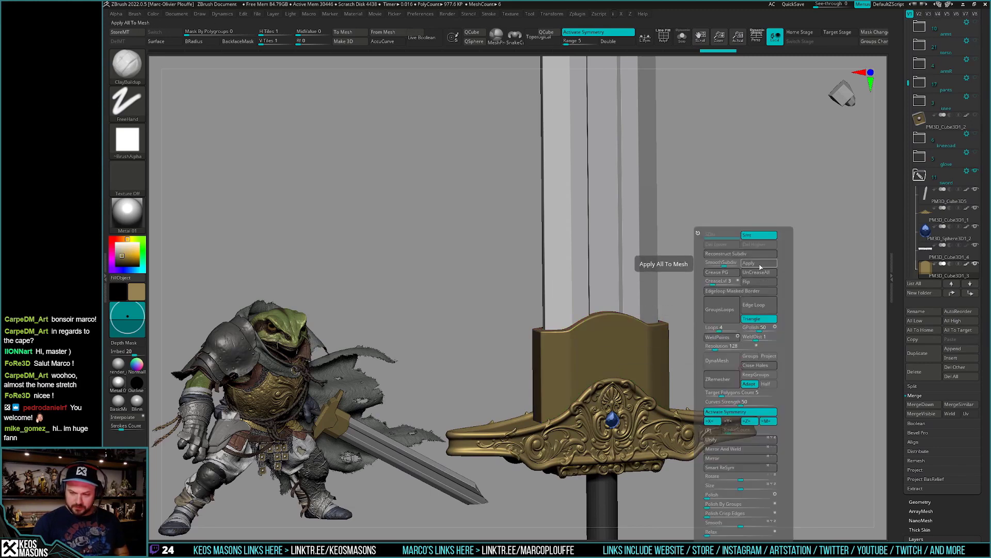
Isolate the collar again, subdivide it once and show its polygroup wireframe.
key(ctrl+shift+s)
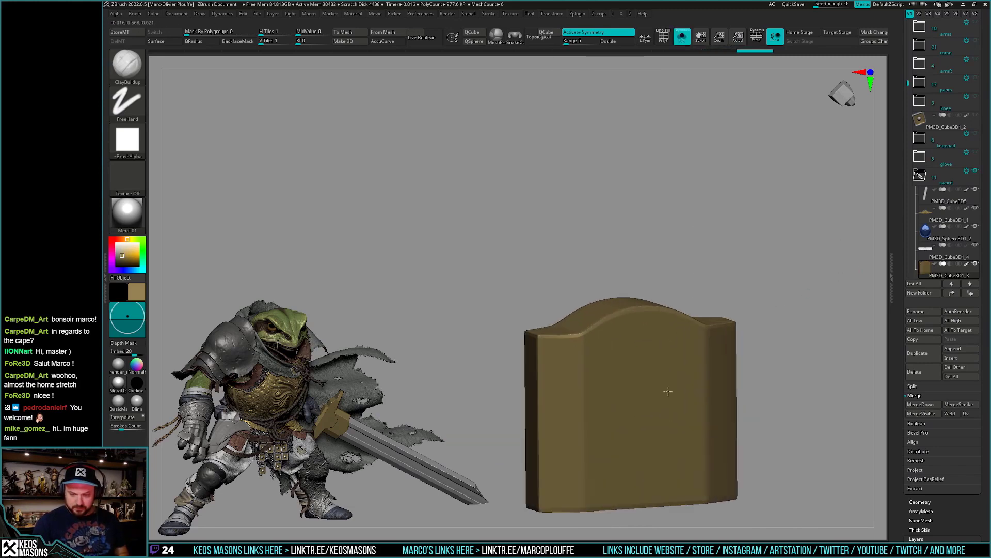
key(shift+f)
key(shift+f)
key(ctrl+d)
key(b)
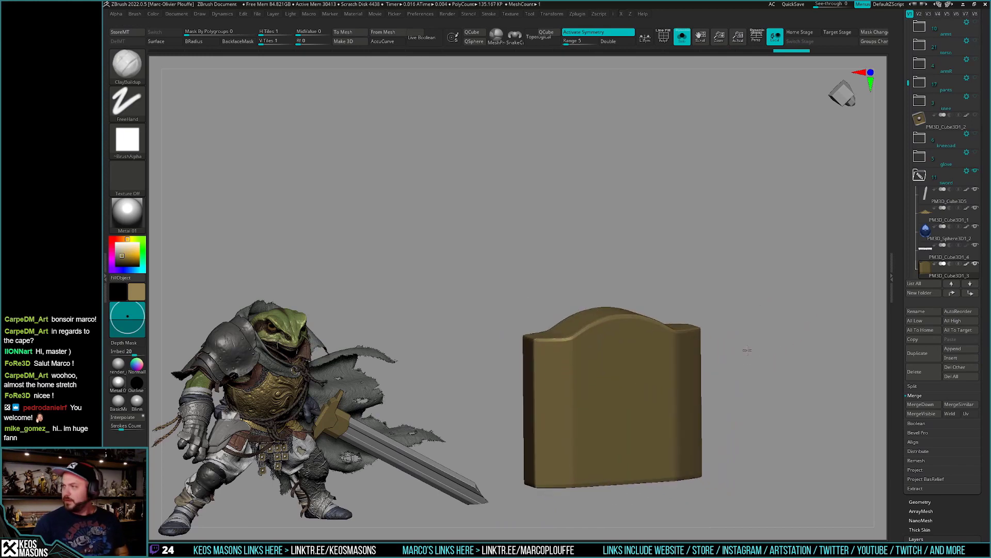
key(ctrl+shift+s)
mouse_move(749, 347)
mouse_down()
mouse_move(736, 356)
mouse_move(736, 382)
mouse_up()
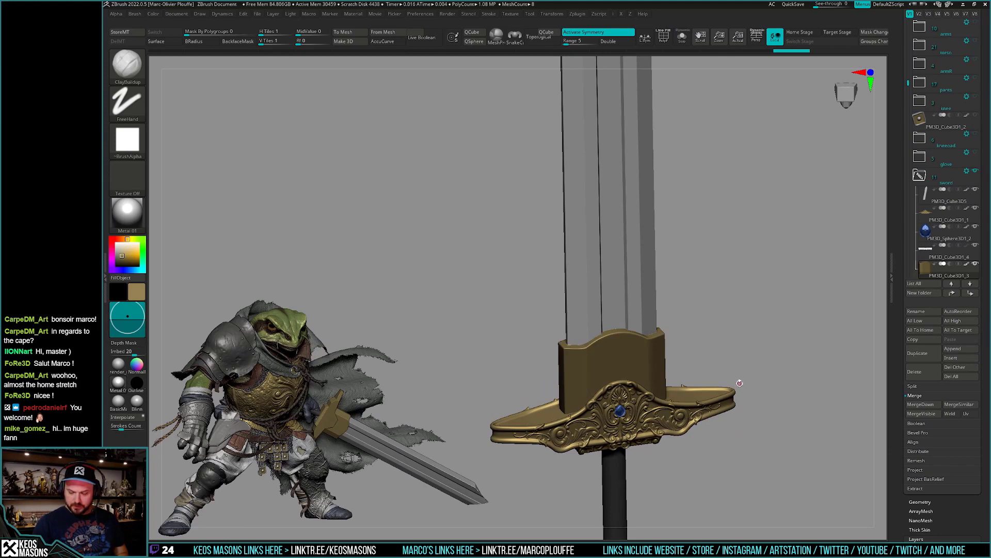
key(ctrl+shift+s)
key(shift+f)
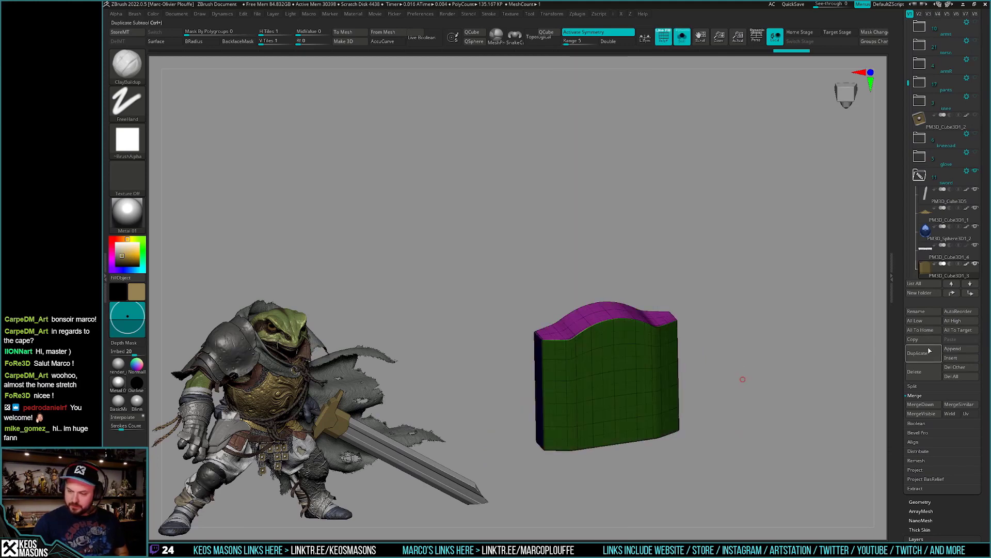
Duplicate the collar subtool and drop the copy to a lower subdivision level.
click(929, 353)
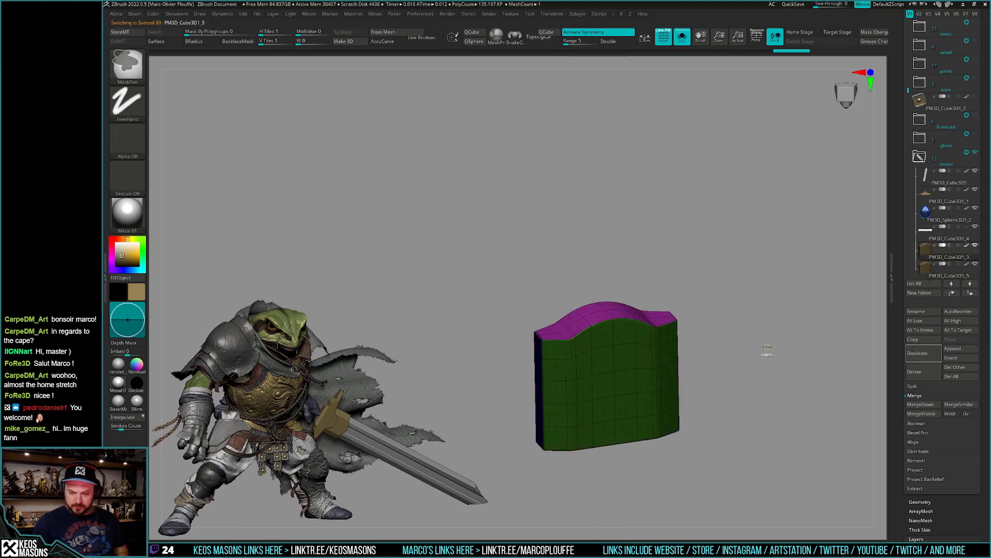
key(shift+f)
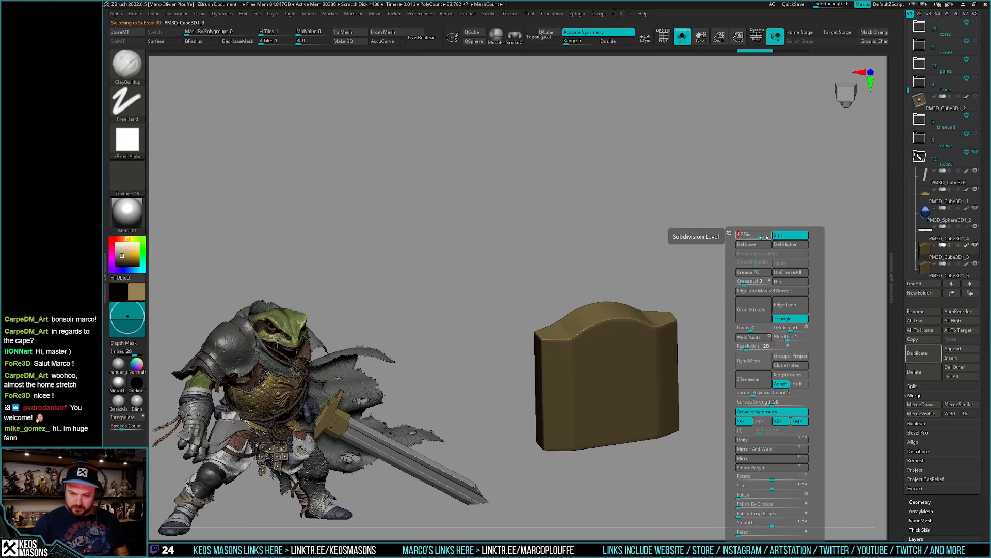
click(762, 237)
key(shift+f)
key(shift+f)
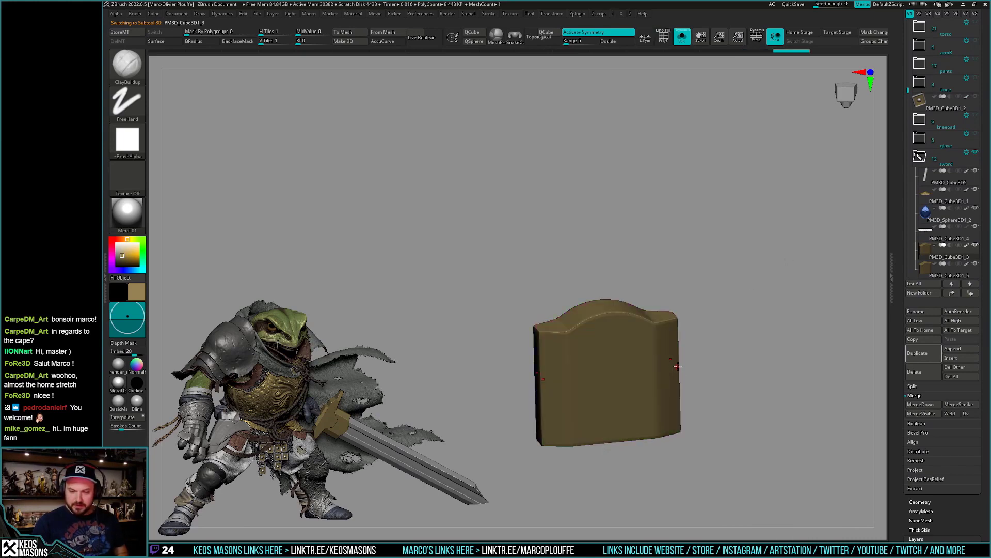
key(space)
drag(820, 228, 656, 369)
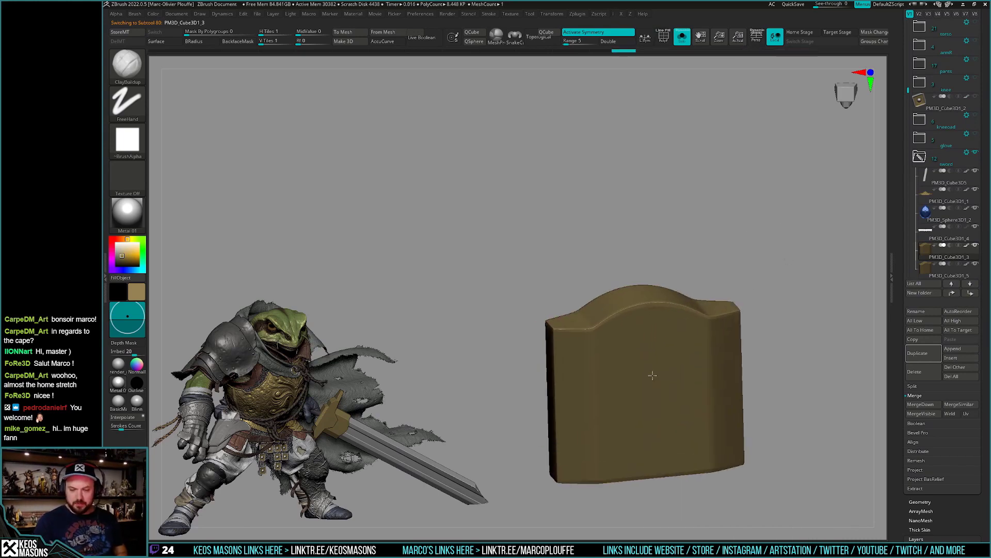
Trim part of the copied wavy panel away with ClipCurve.
key(shift+f)
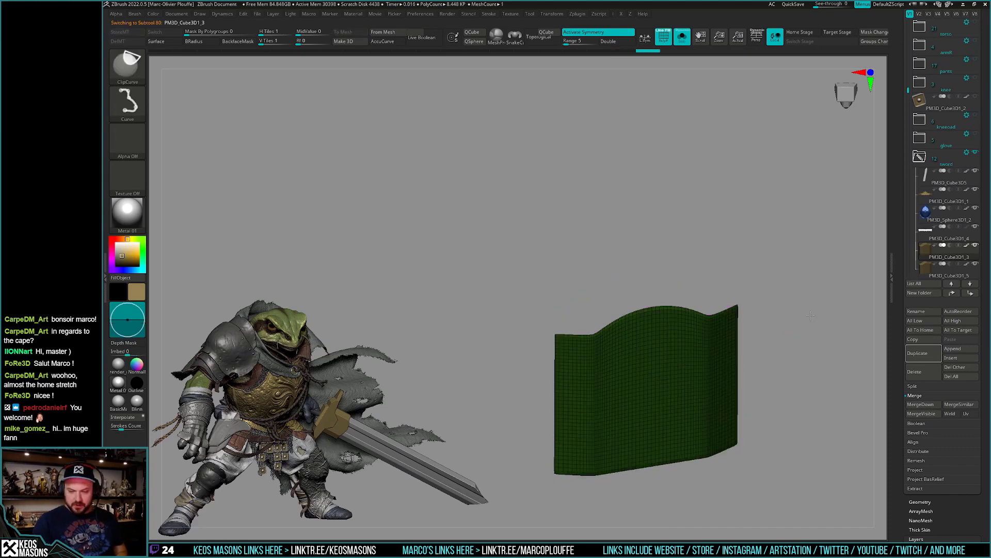
ctrl+shift+drag(790, 334, 803, 329)
drag(556, 375, 747, 341)
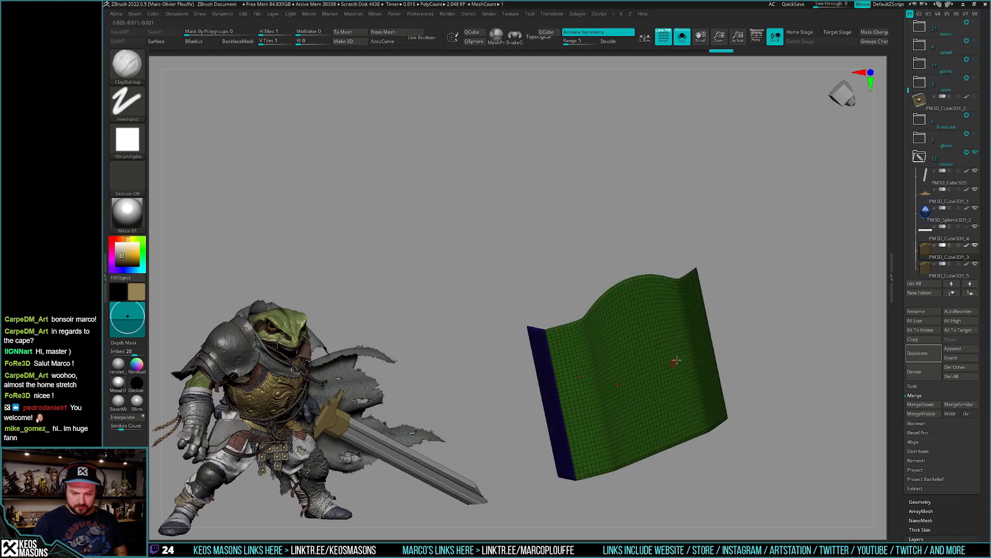
key(shift+f)
Draw a CurveTubeSnap tube along the copied panel's top rim.
key(space)
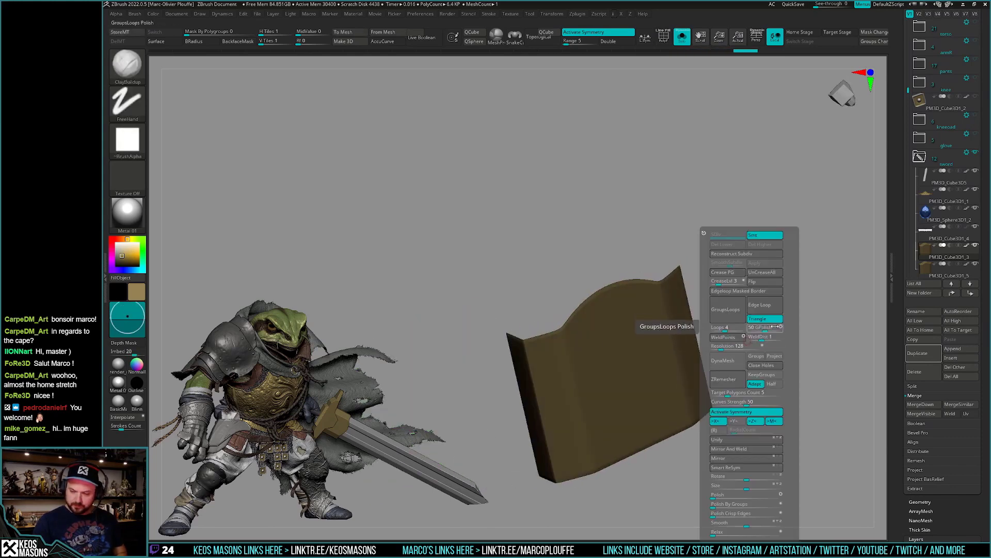
key(b)
click(824, 345)
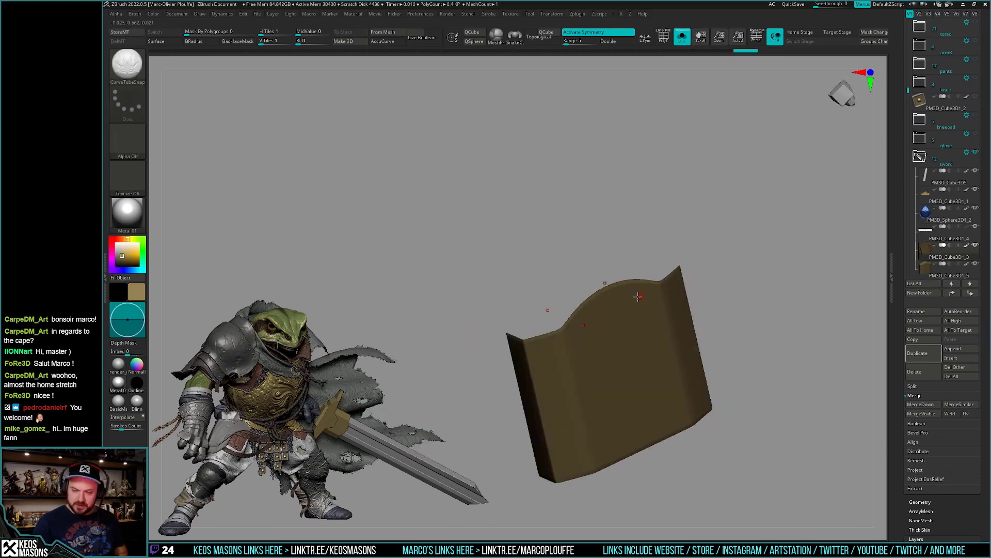
drag(641, 347, 599, 345)
shift+click(599, 345)
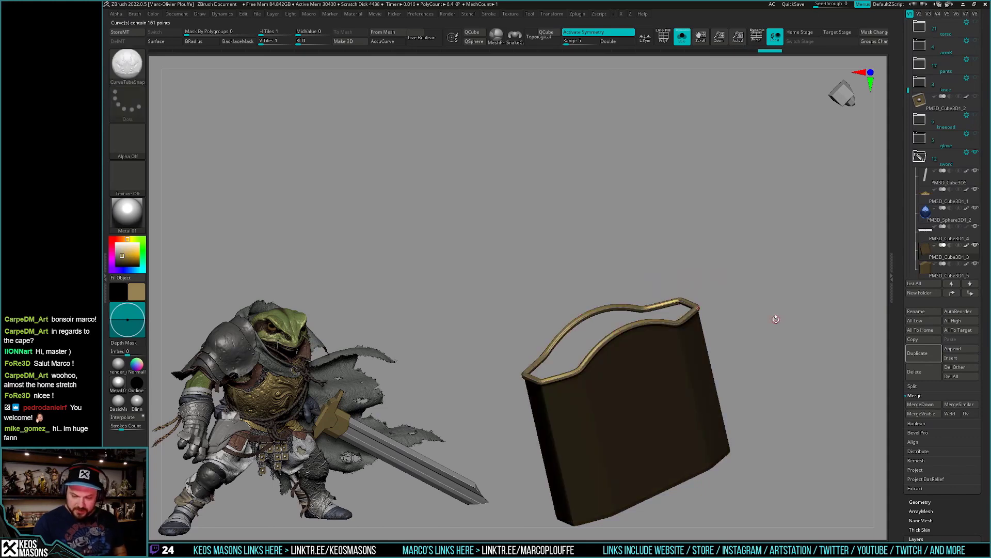
mouse_move(774, 316)
shift+mouse_down()
mouse_move(808, 327)
mouse_move(767, 316)
mouse_move(773, 344)
mouse_move(746, 394)
mouse_move(753, 352)
shift+mouse_up()
key(shift+f)
key(shift+f)
Hide the panel body so only the thin rim tube remains.
key(shift+s)
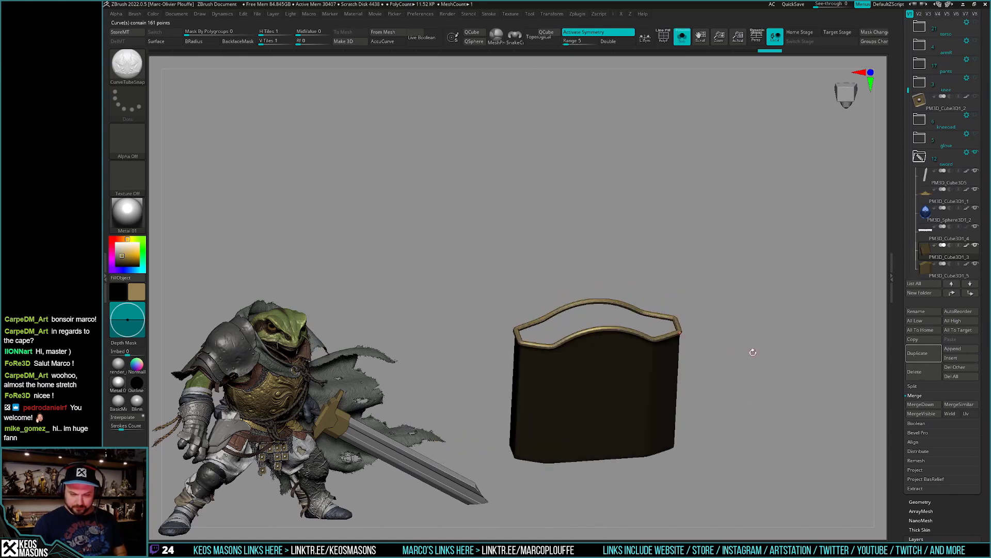
ctrl+shift+click(774, 345)
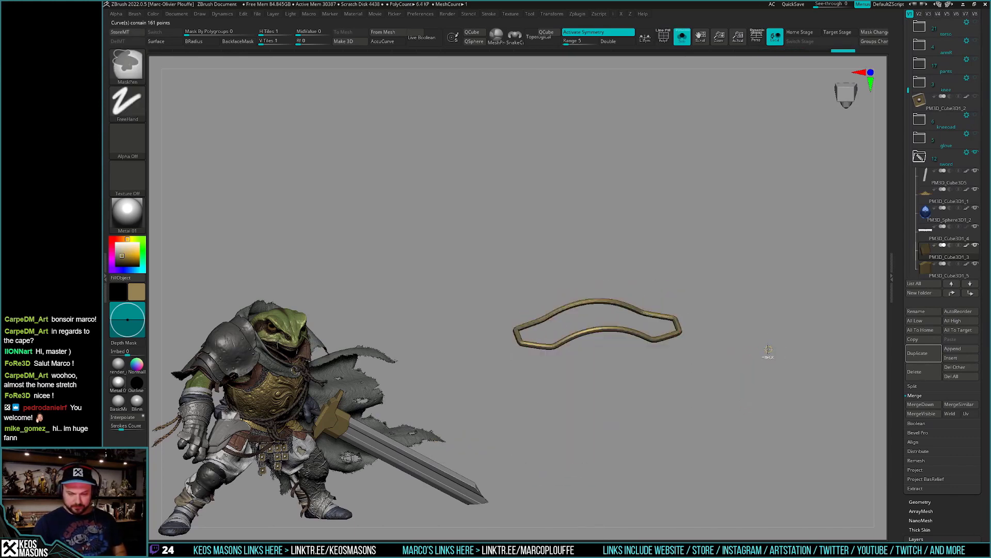
key(ctrl+shift)
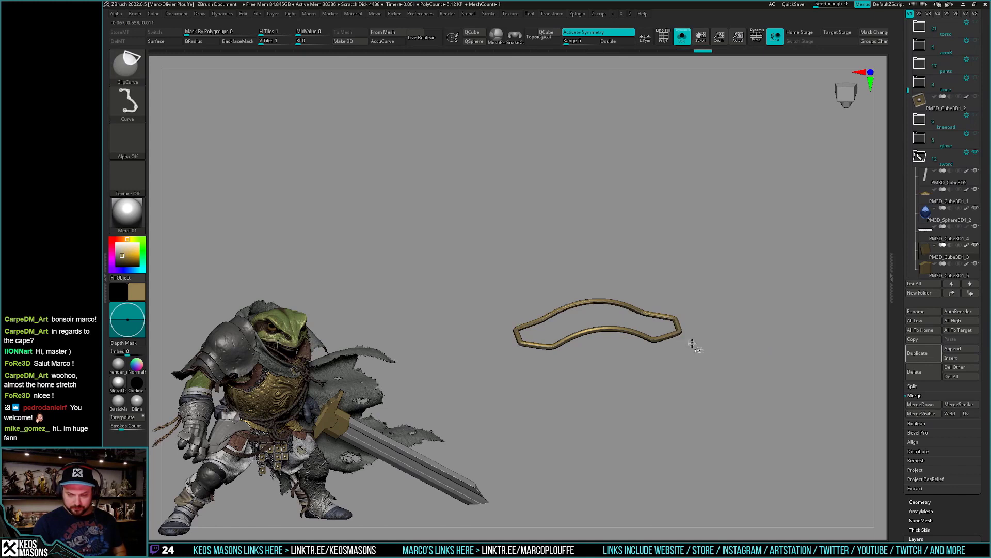
key(shift+f)
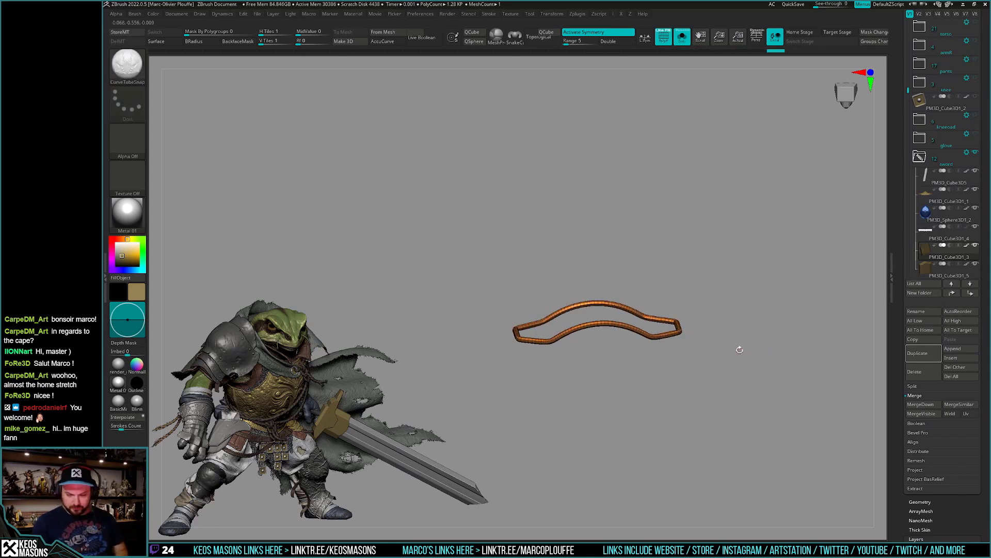
shift+drag(749, 349, 725, 348)
key(shift+f)
Show the full sword, then reselect the rim ring subtool from the subtool list.
key(ctrl+shift+s)
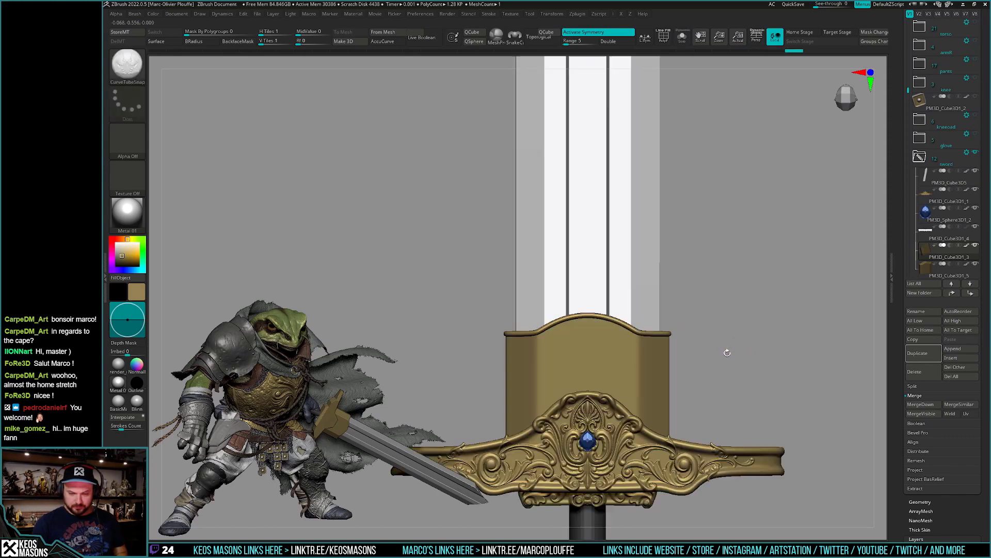
key(w)
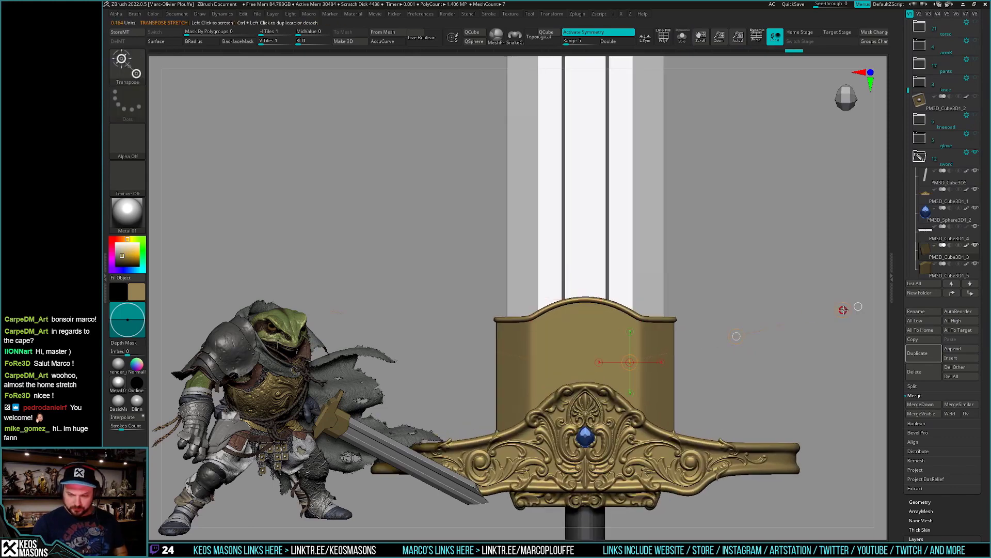
ctrl+right_drag(843, 309, 772, 335)
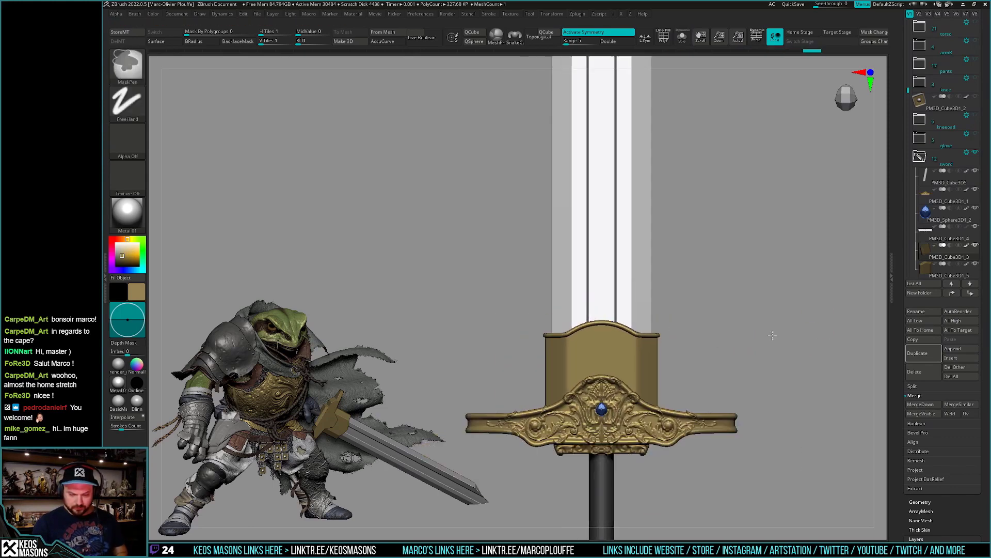
mouse_move(772, 335)
mouse_down()
mouse_move(753, 336)
mouse_move(769, 420)
mouse_move(764, 445)
mouse_move(745, 445)
mouse_move(736, 441)
mouse_move(762, 339)
mouse_move(756, 368)
mouse_up()
key(ctrl+shift+s)
click(931, 281)
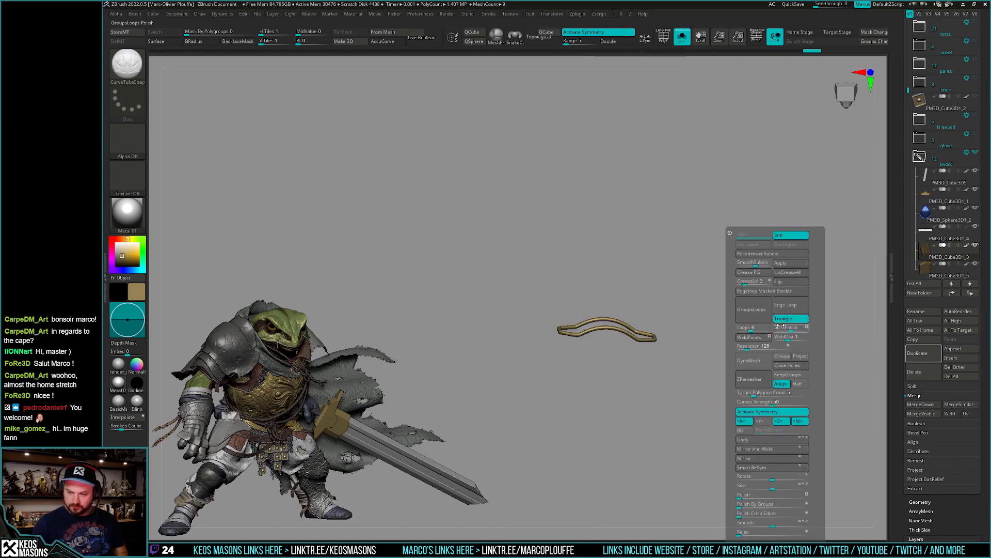
key(Down)
key(Up)
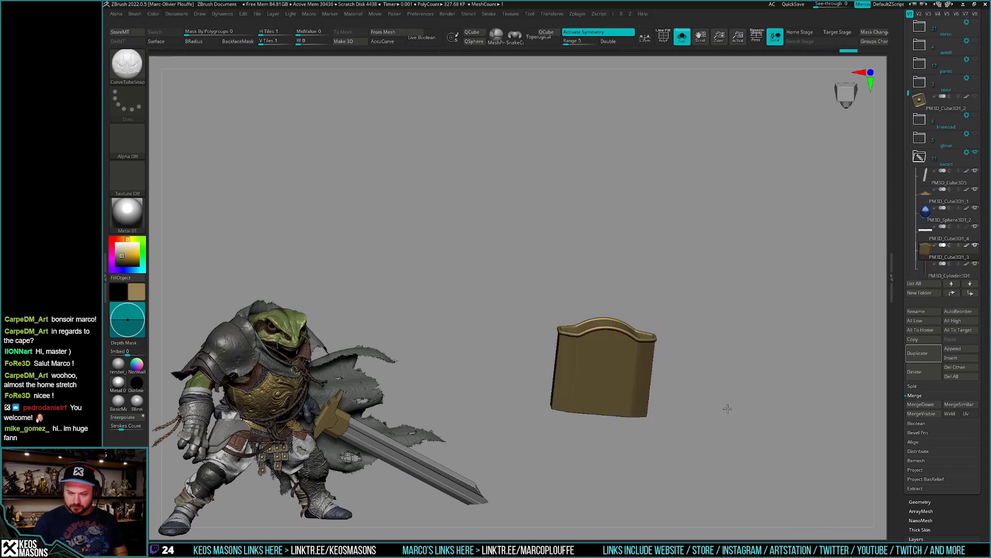
Align the guard in a flat front view using vertical and horizontal Transpose lines.
shift+drag(727, 409, 745, 403)
key(f)
key(w)
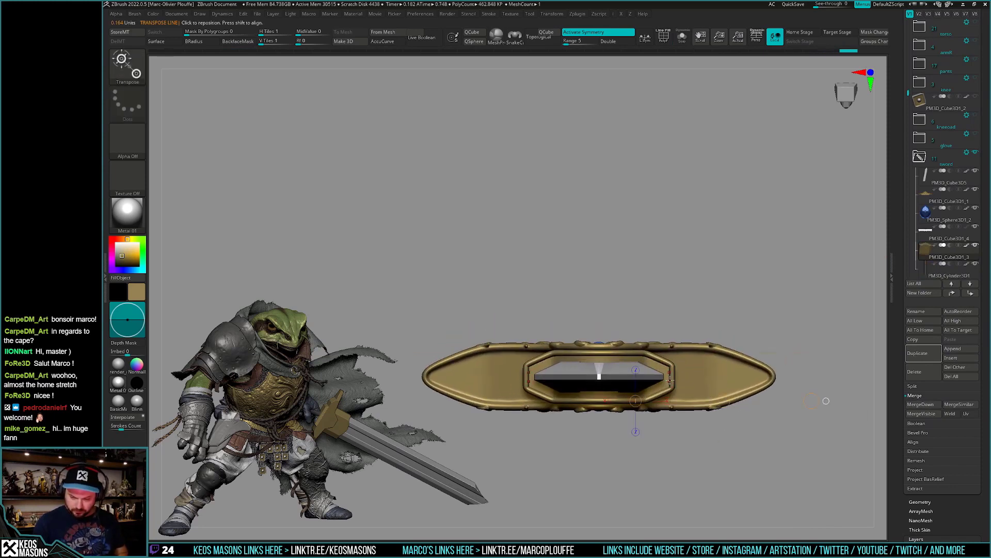
drag(673, 418, 672, 474)
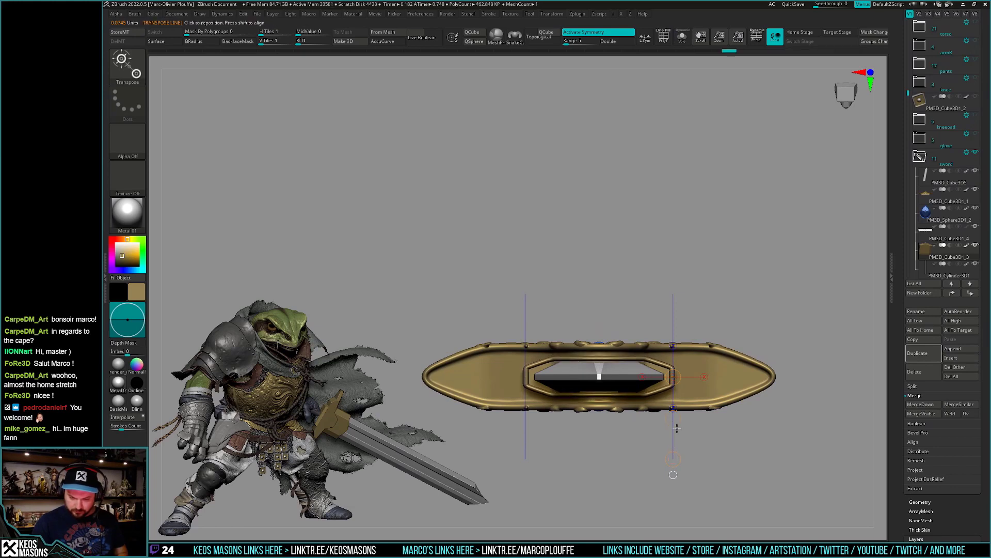
mouse_move(600, 356)
shift+mouse_down()
mouse_move(813, 357)
mouse_move(764, 369)
shift+mouse_up()
key(q)
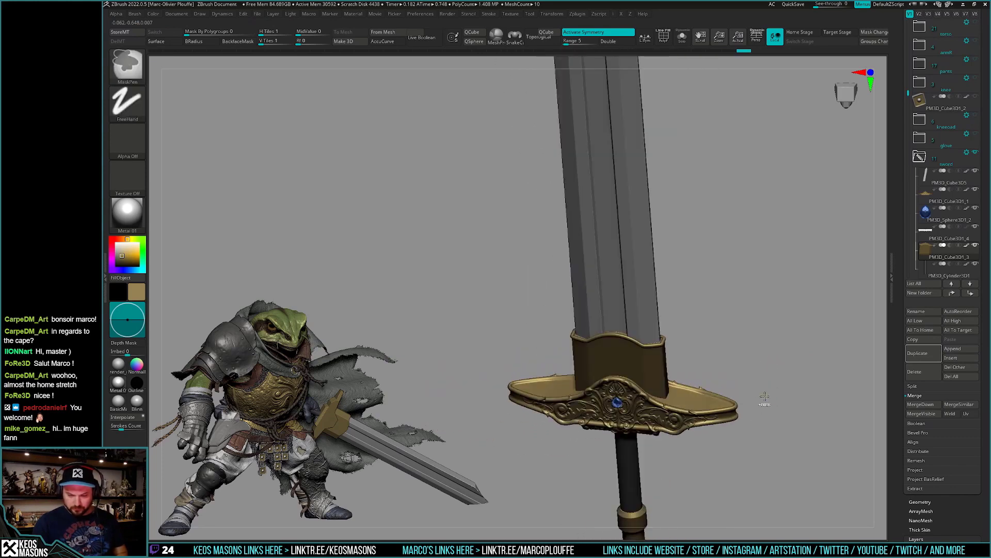
Rotate to a top view of the guard with polygroups shown and start a mask.
key(ctrl+shift)
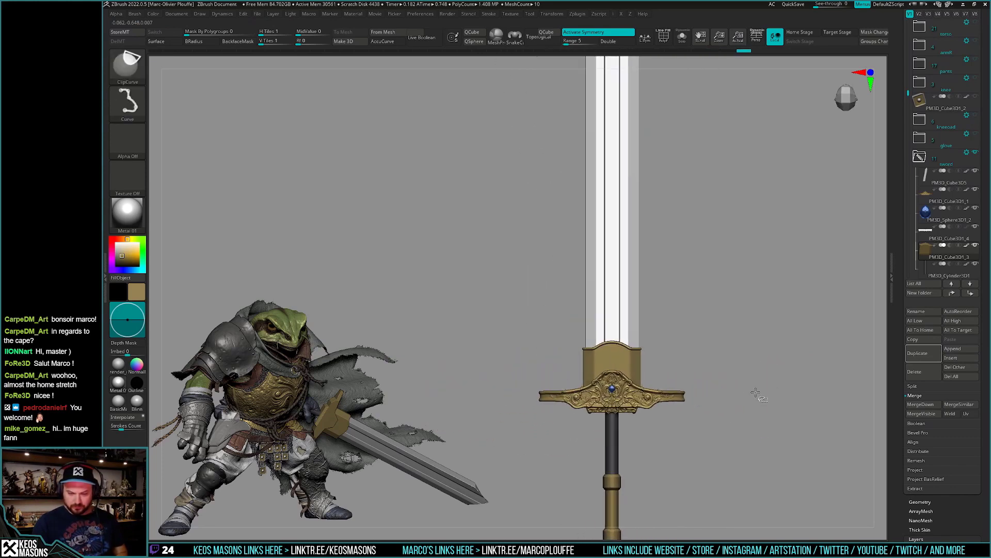
ctrl+right_drag(755, 394, 762, 400)
mouse_move(762, 408)
mouse_down()
mouse_move(760, 420)
mouse_move(705, 345)
mouse_move(718, 338)
mouse_up()
key(shift+f)
key(shift+f)
mouse_move(507, 240)
ctrl+mouse_down()
mouse_move(623, 452)
mouse_move(664, 456)
mouse_move(436, 225)
mouse_move(800, 314)
ctrl+mouse_up()
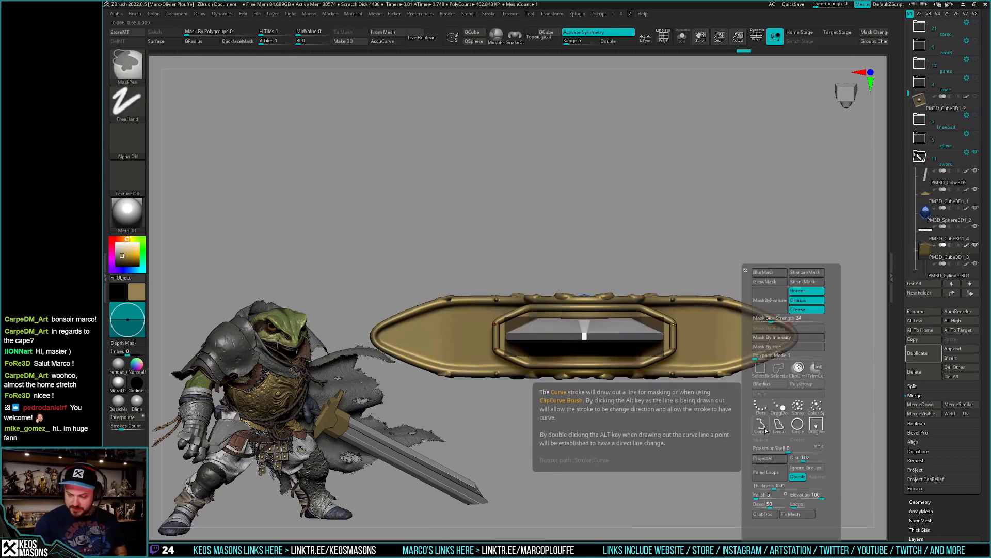
Set the mask stroke to Curve and draw a curved mask line across the sword.
click(763, 387)
mouse_move(485, 341)
ctrl+mouse_down()
mouse_move(607, 269)
mouse_move(621, 271)
ctrl+mouse_up()
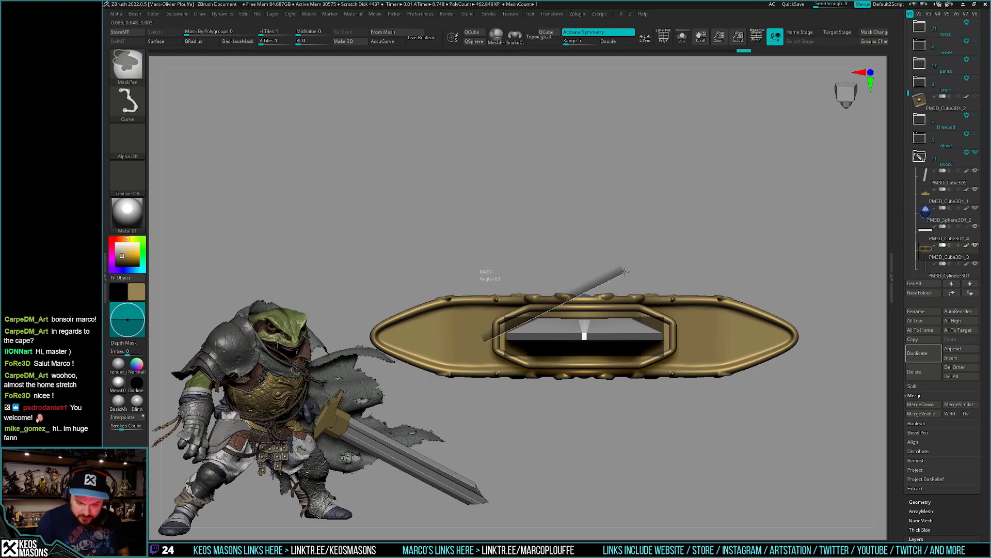
mouse_move(708, 376)
mouse_down()
mouse_move(706, 402)
mouse_move(703, 380)
mouse_up()
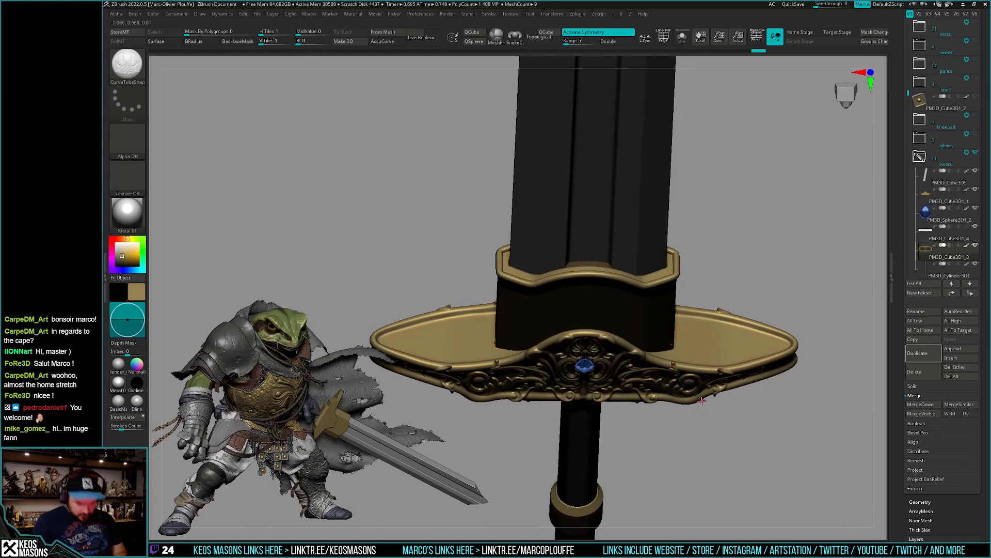
shift+drag(702, 399, 703, 322)
key(w)
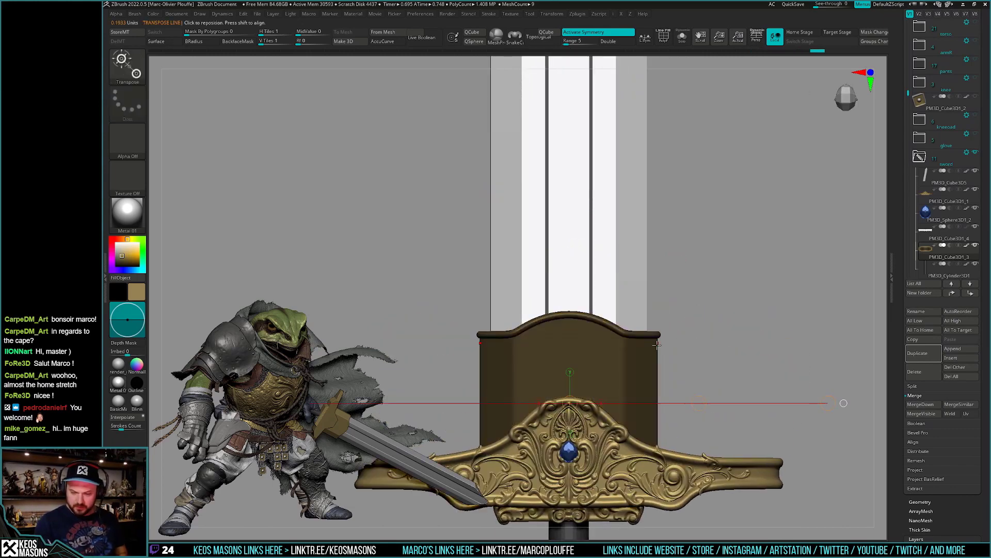
mouse_move(708, 289)
mouse_down()
mouse_move(704, 332)
mouse_move(653, 329)
mouse_move(666, 402)
mouse_up()
key(q)
Toggle Solo on the gold collar while orbiting around it.
key(ctrl+shift+s)
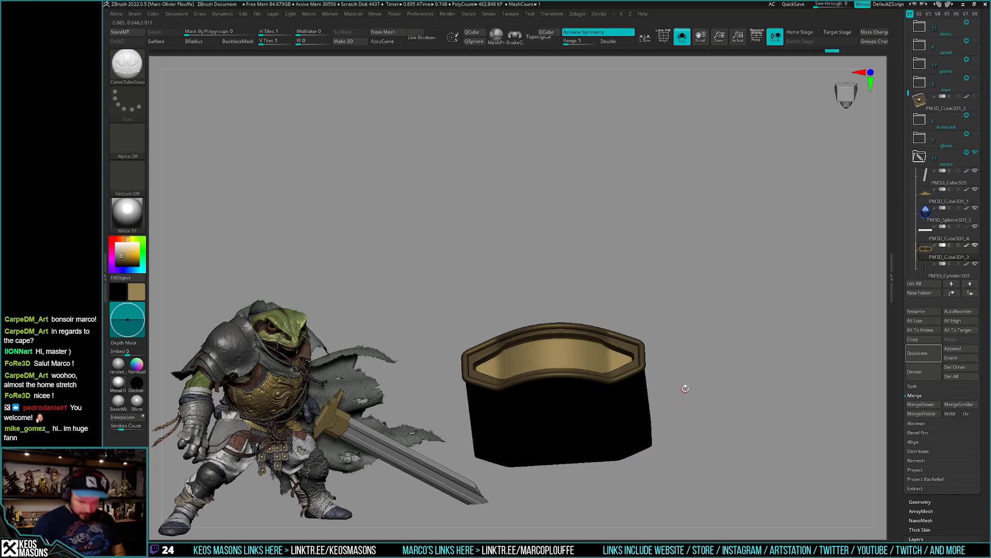
key(space)
mouse_move(734, 416)
mouse_down()
mouse_move(699, 385)
mouse_move(689, 469)
mouse_move(692, 392)
mouse_up()
key(ctrl+shift+s)
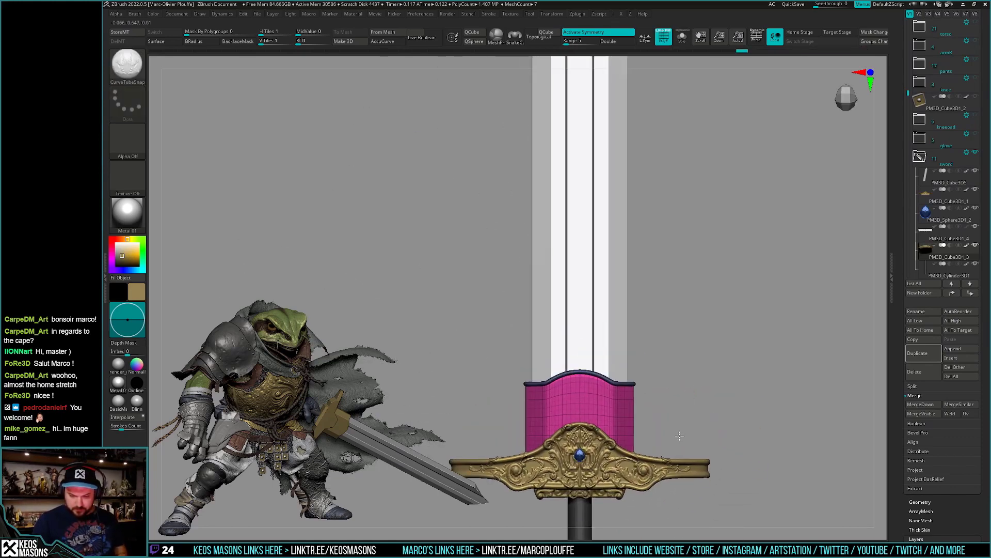
key(ctrl+shift+s)
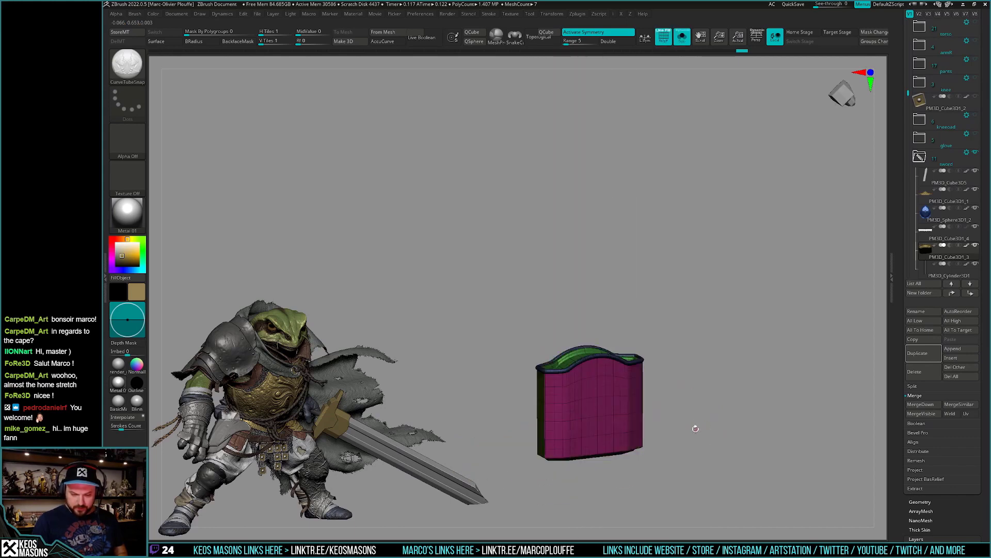
mouse_move(681, 430)
mouse_down()
mouse_move(596, 396)
mouse_move(584, 372)
mouse_up()
key(ctrl+shift+s)
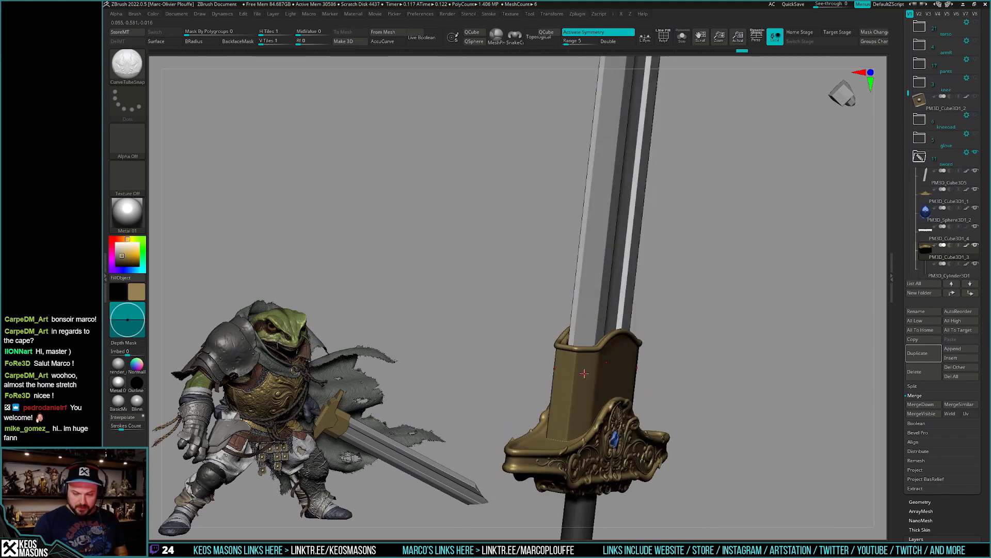
key(ctrl+shift+s)
mouse_move(704, 380)
mouse_down()
mouse_move(696, 357)
mouse_move(717, 360)
mouse_move(705, 364)
mouse_up()
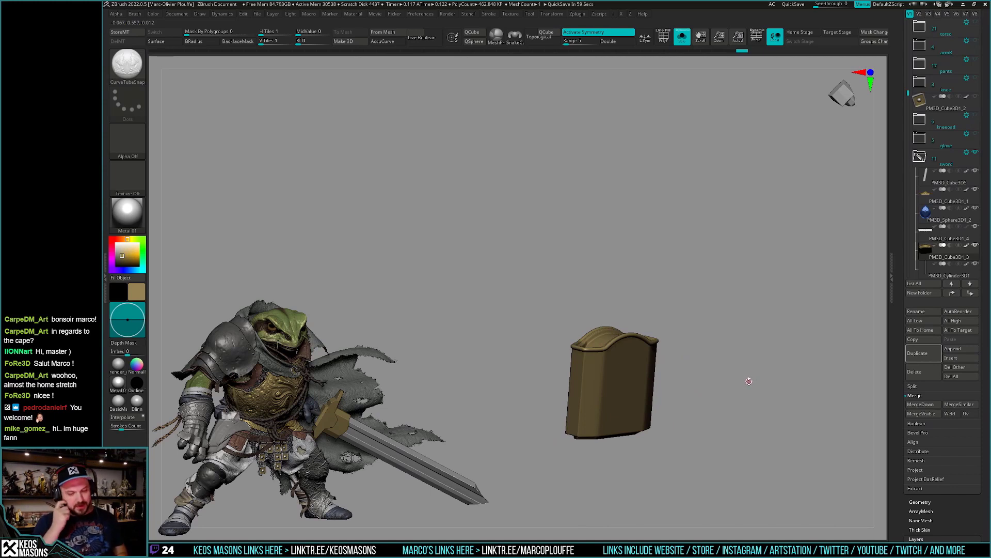
mouse_move(749, 381)
mouse_down()
mouse_move(723, 412)
mouse_move(759, 356)
mouse_up()
Try reducing the collar to a thin rim, then undo it twice with Ctrl+Z.
key(shift+f)
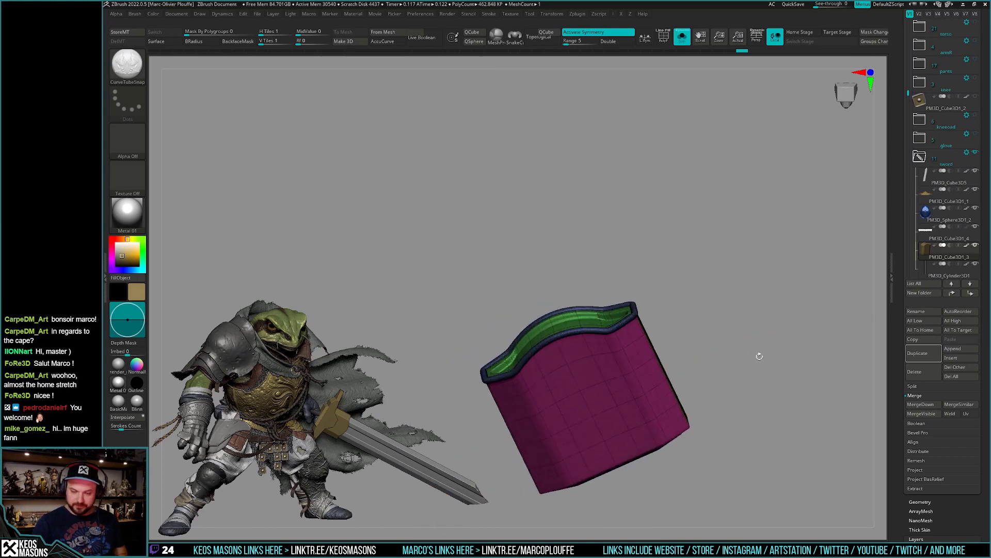
key(shift+f)
key(space)
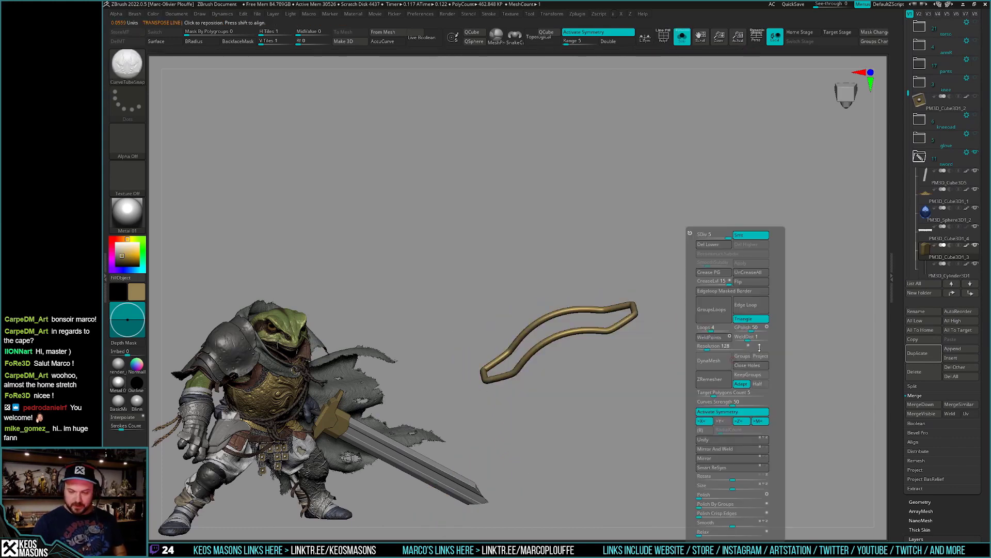
mouse_move(760, 348)
mouse_down()
mouse_move(717, 388)
mouse_move(657, 351)
mouse_up()
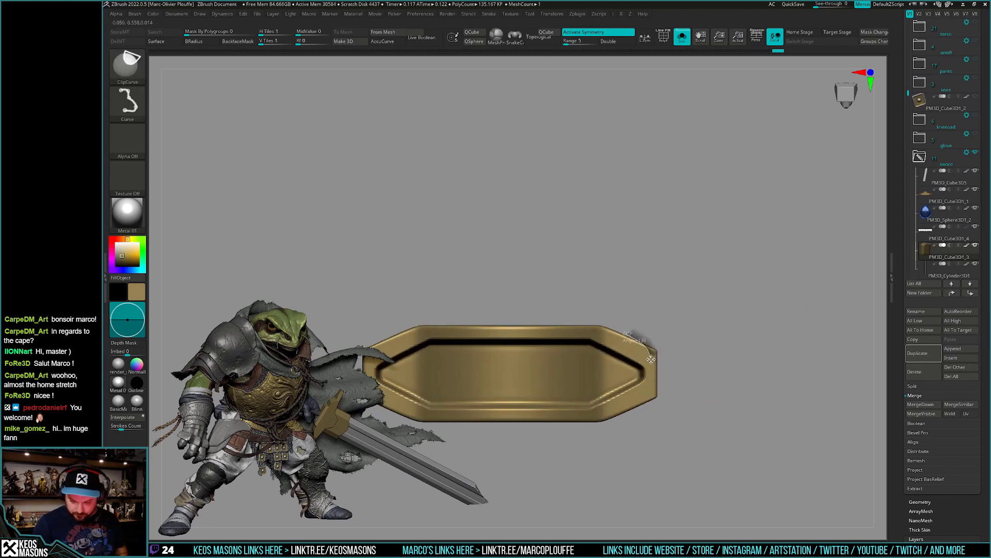
key(ctrl+z)
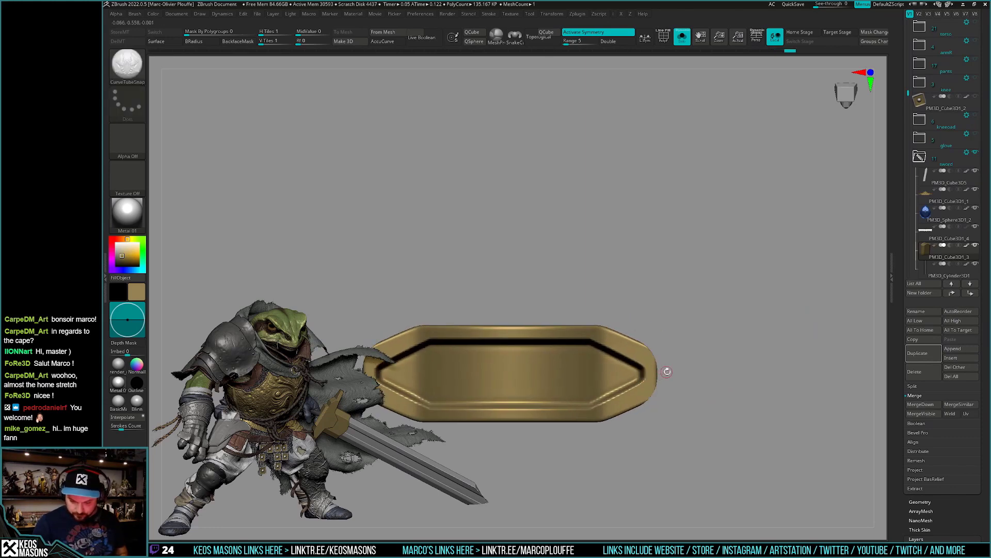
key(ctrl+z)
key(ctrl+z)
key(ctrl+z)
Orbit to a front view of the crossguard and isolate the collar.
right_drag(700, 330, 714, 323)
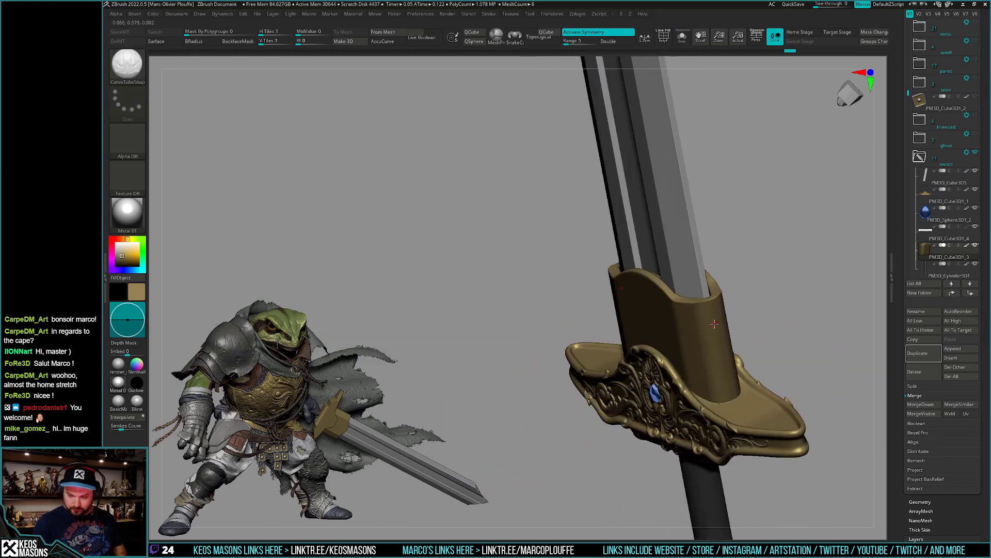
key(shift)
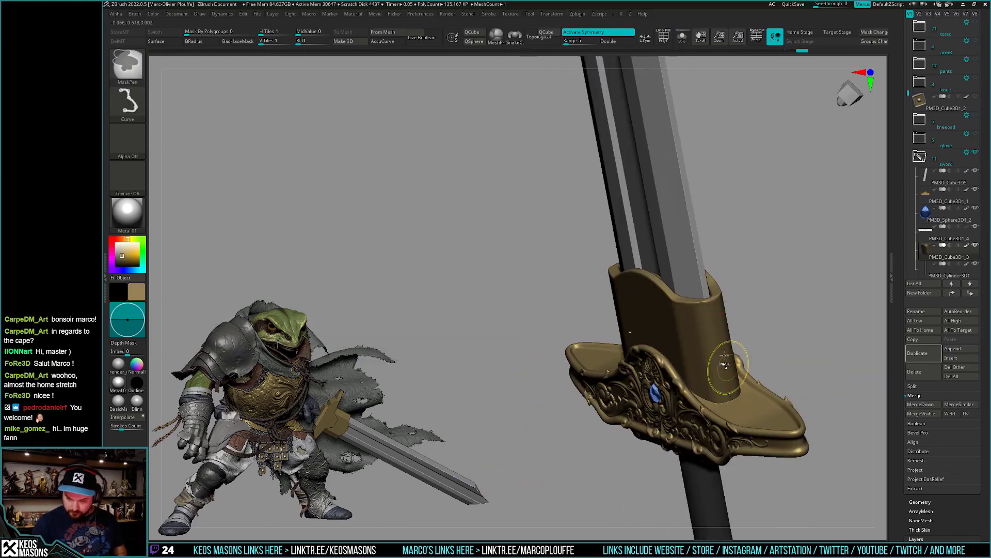
shift+right_drag(717, 310, 695, 360)
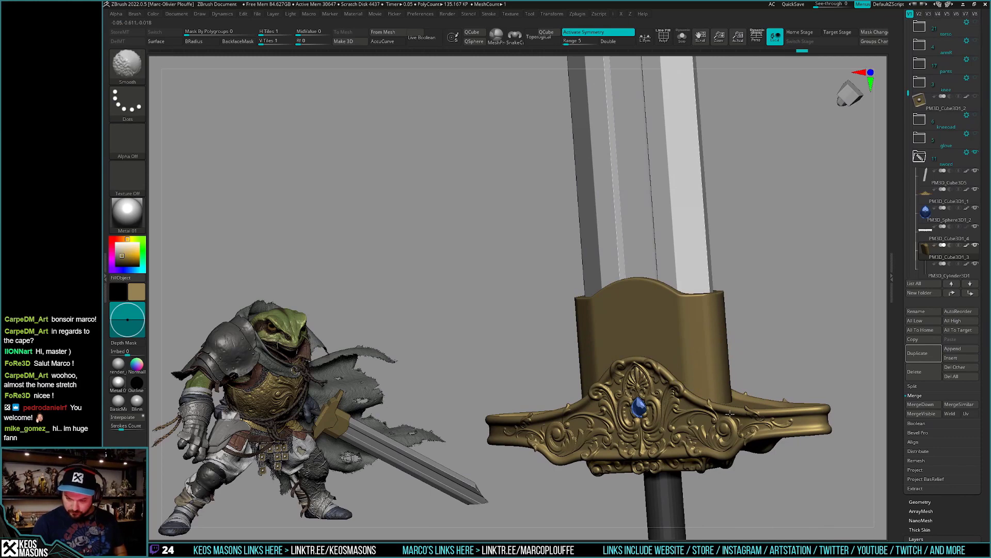
mouse_move(730, 413)
right_down()
mouse_move(737, 361)
mouse_move(749, 359)
mouse_move(646, 408)
mouse_move(690, 348)
mouse_move(686, 361)
right_up()
key(ctrl+shift+s)
Mask and clear the collar, then duplicate it into a new subtool.
key(w)
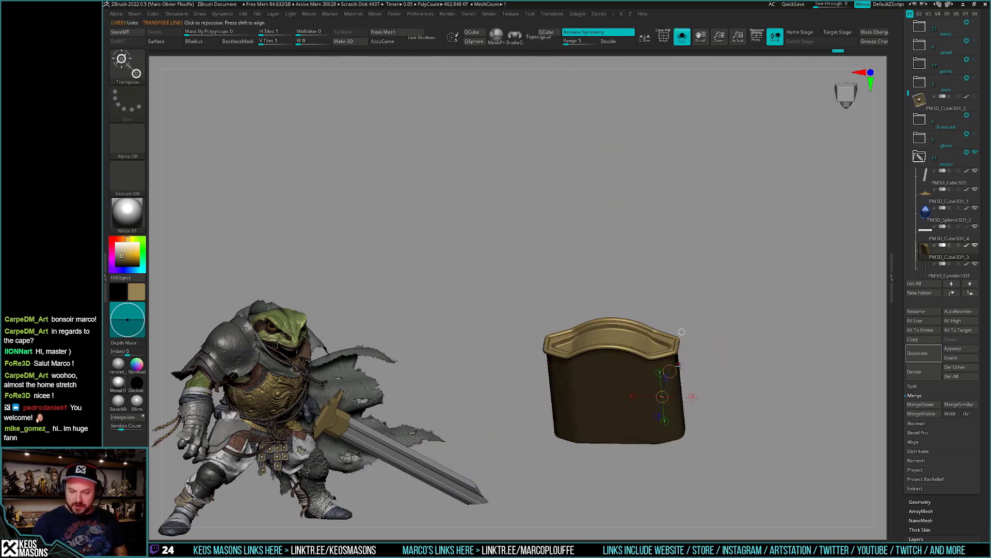
ctrl+click(680, 365)
key(q)
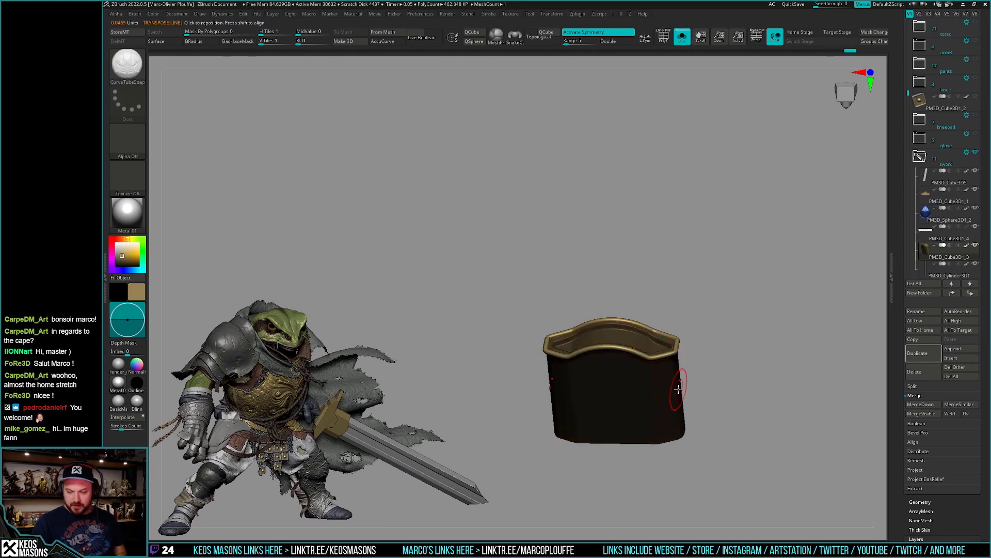
ctrl+click(731, 365)
key(g)
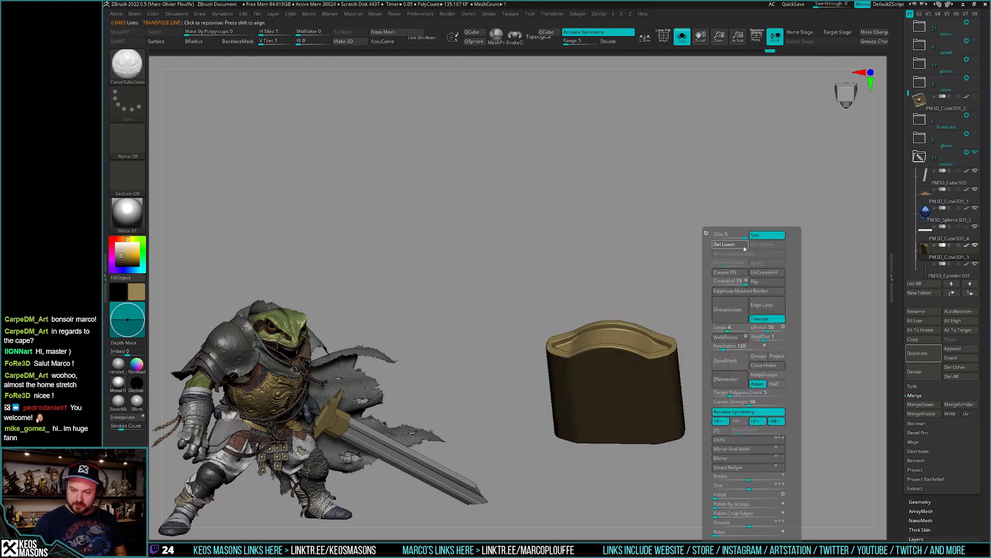
click(918, 353)
mouse_move(946, 256)
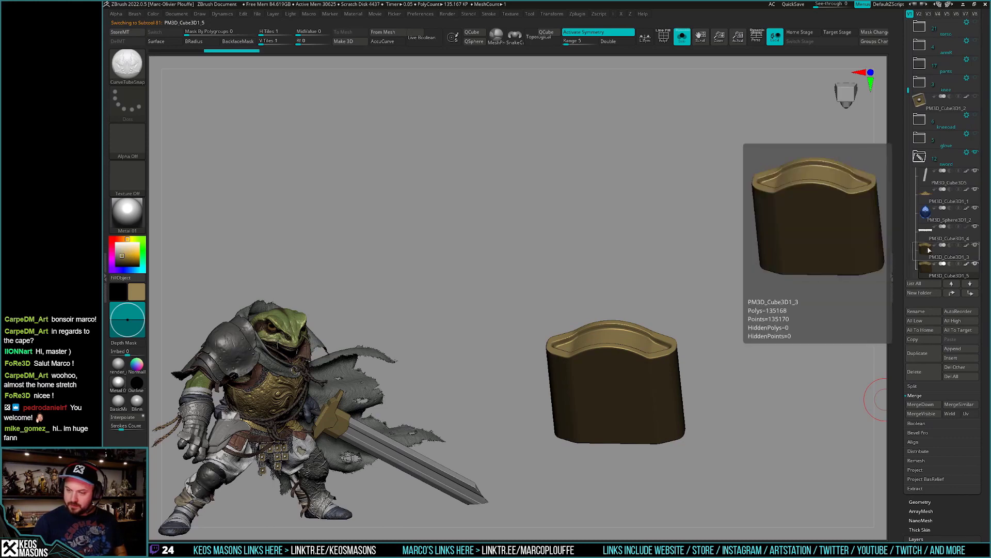
Make PM3D_Cube3D1_3 the active subtool, toggling Solo to check the other parts.
click(930, 250)
click(921, 241)
key(alt+s)
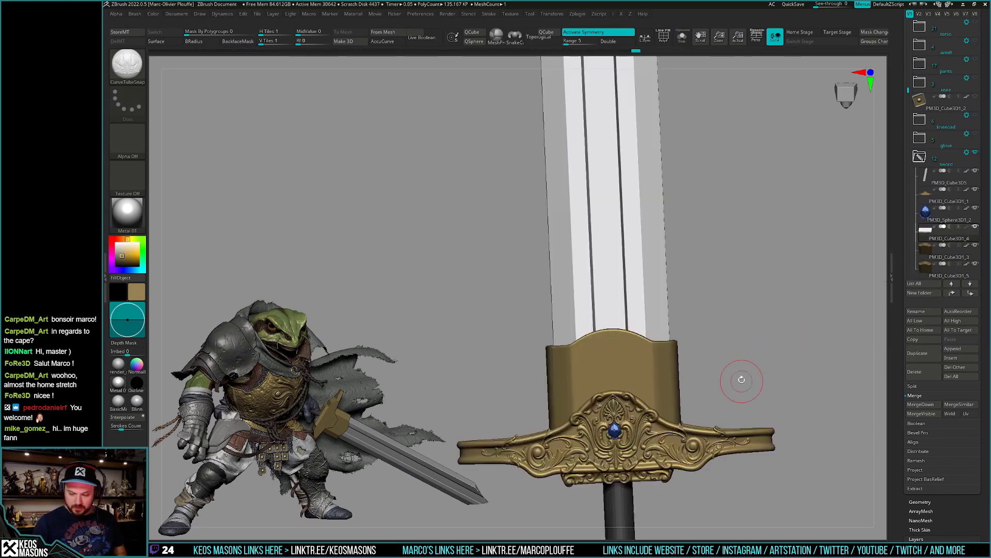
key(space)
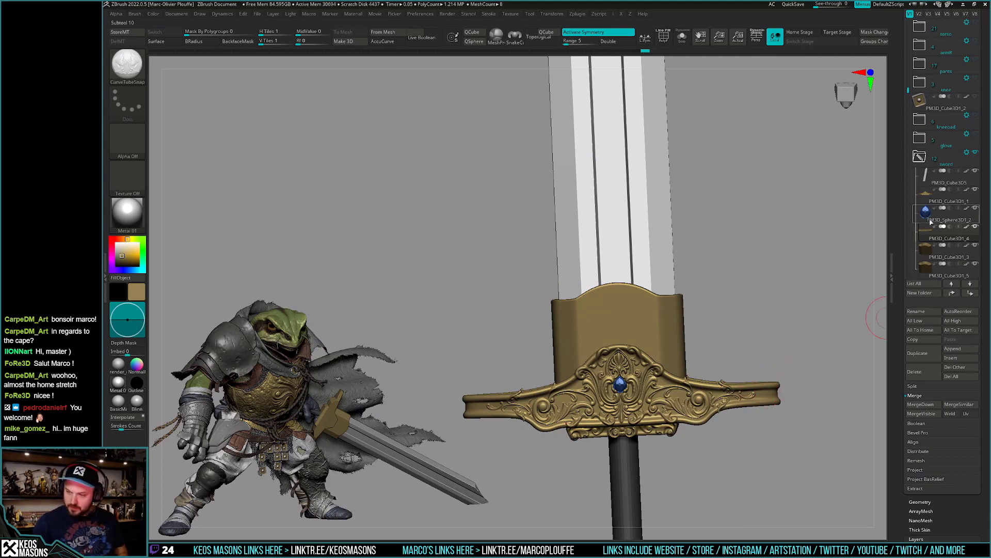
key(alt+s)
click(924, 249)
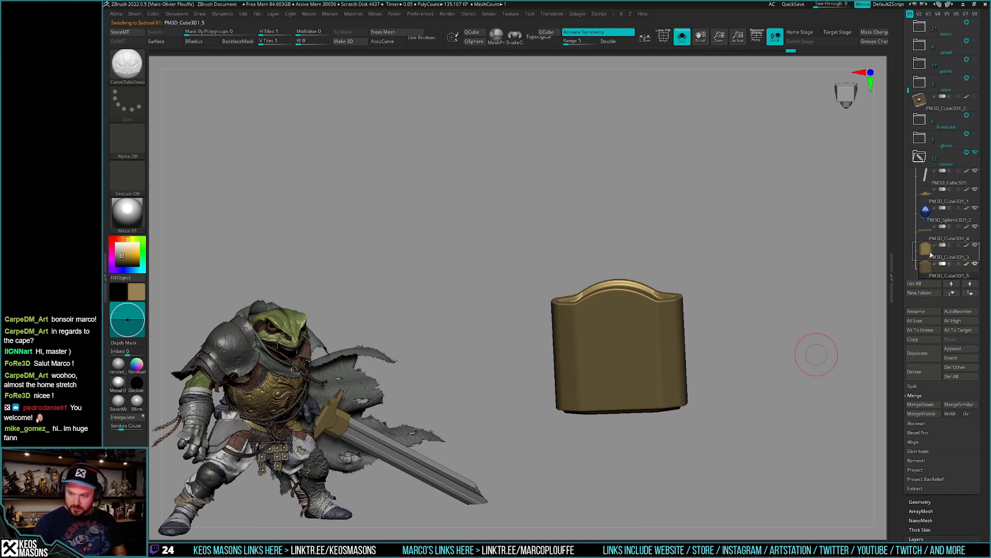
click(931, 254)
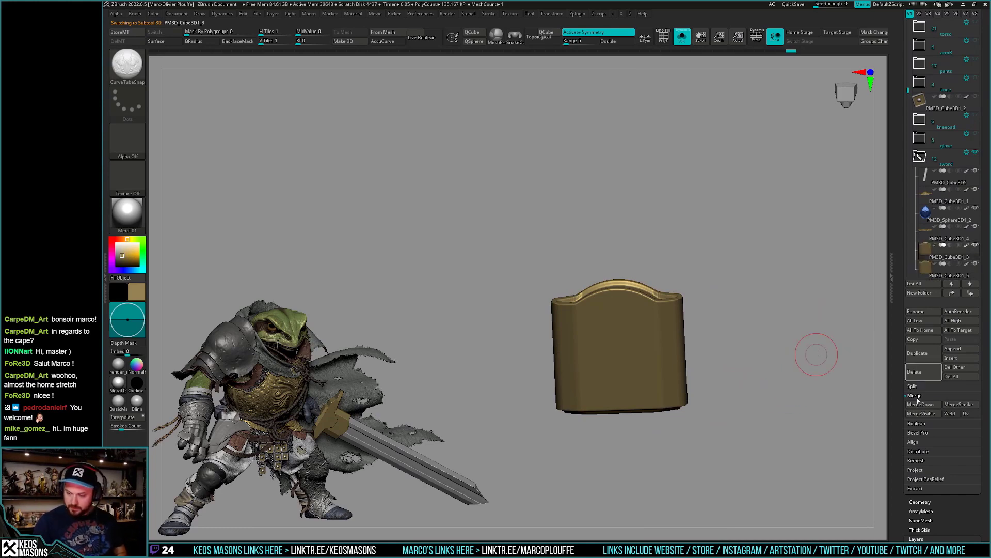
Reconstruct lower subdivision levels, try a curved trim on the panel and undo it.
click(782, 255)
key(space)
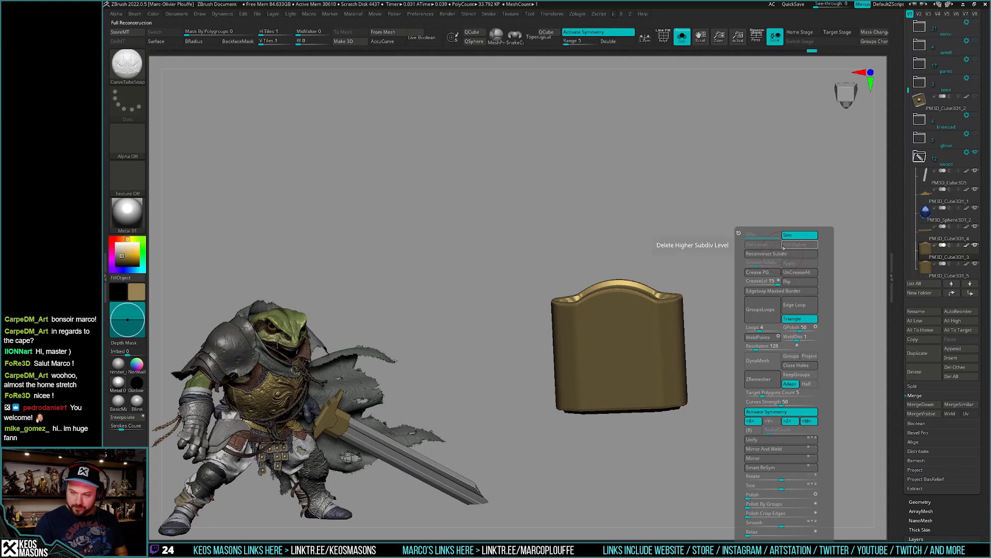
click(782, 246)
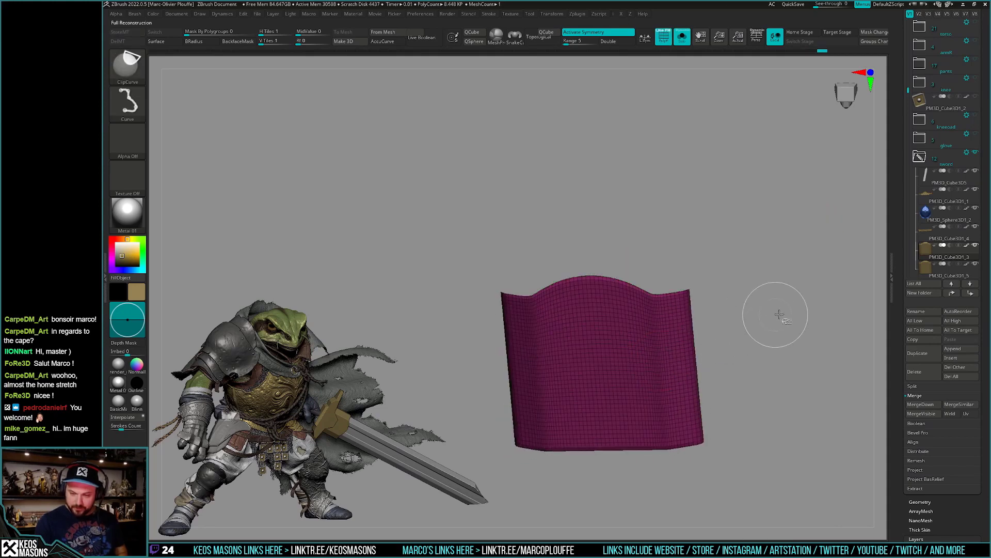
ctrl+shift+drag(715, 312, 719, 339)
key(ctrl+z)
key(space)
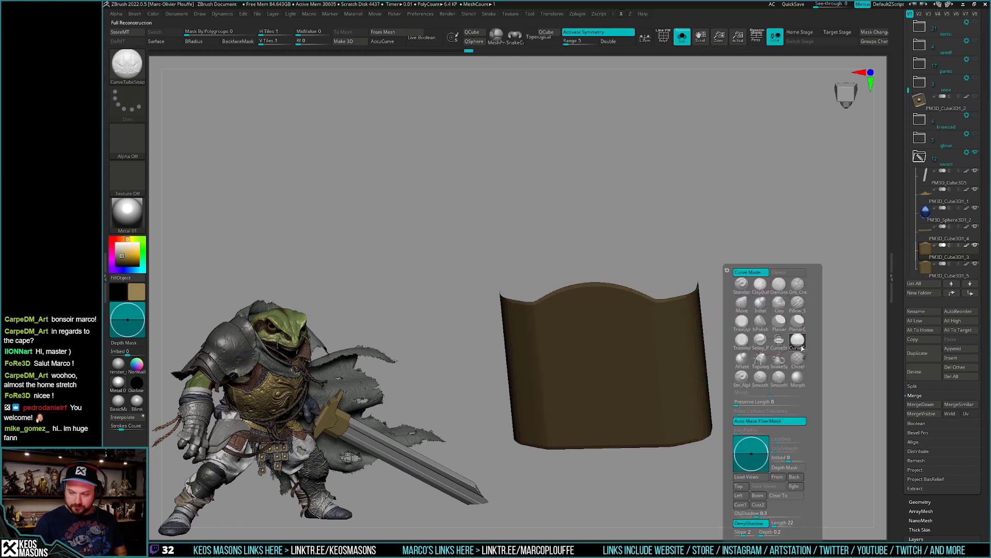
key(space)
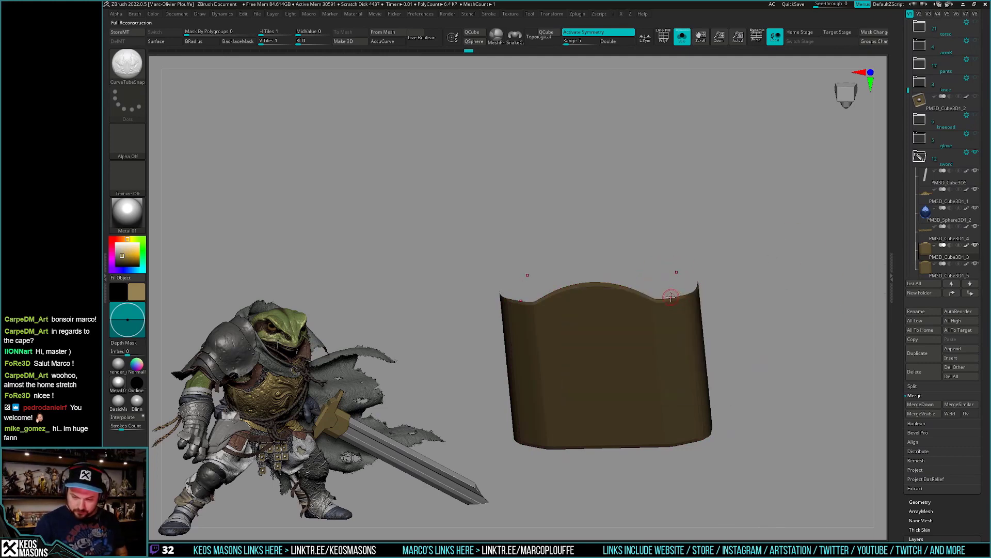
Tube the panel's top rim, clip away the body and Mirror And Weld it.
click(666, 289)
key(alt+s)
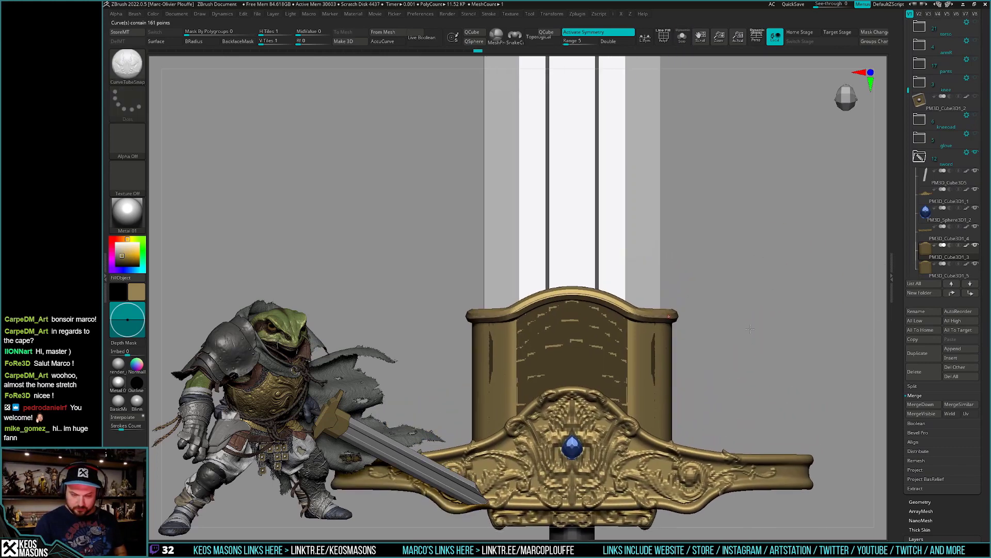
key(alt+s)
key(shift+f)
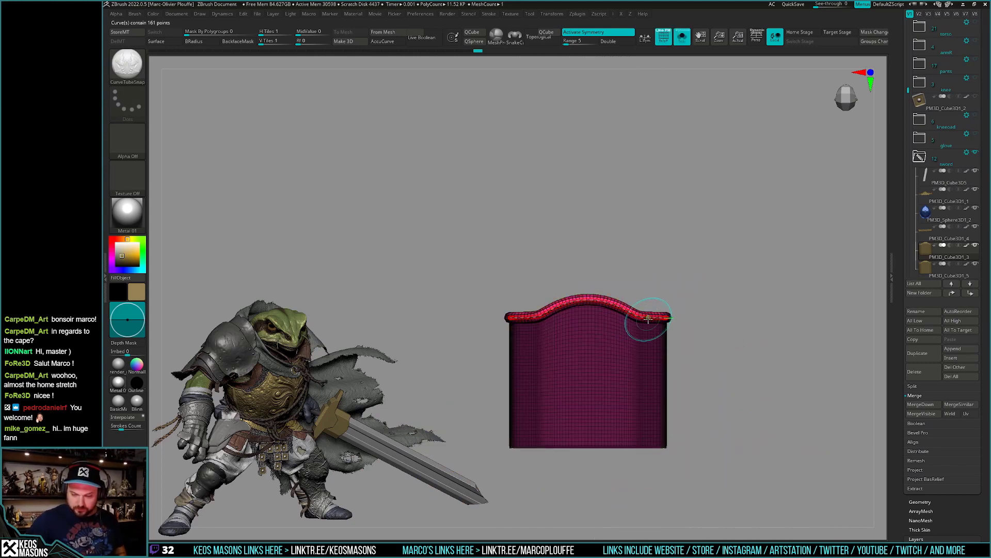
key(ctrl+shift)
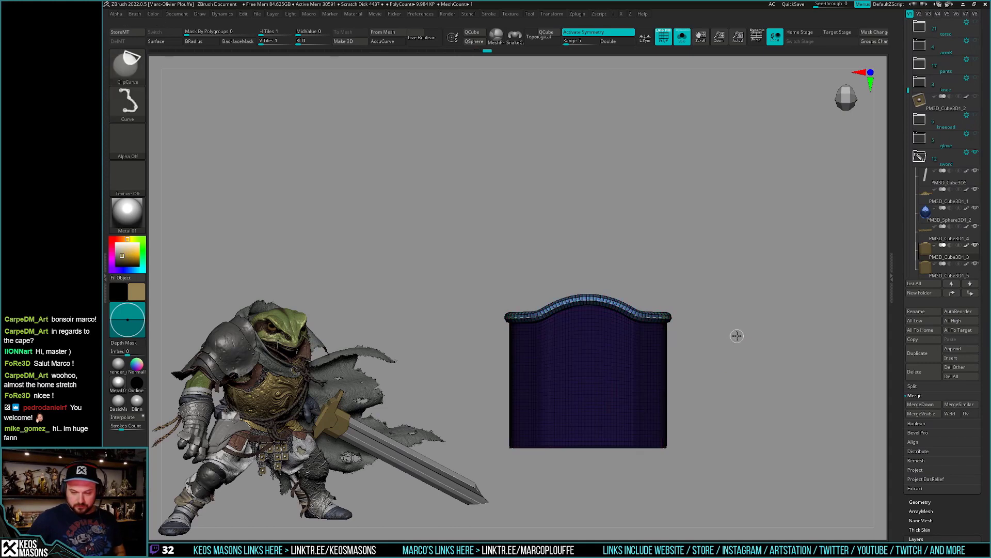
ctrl+shift+click(646, 320)
key(space)
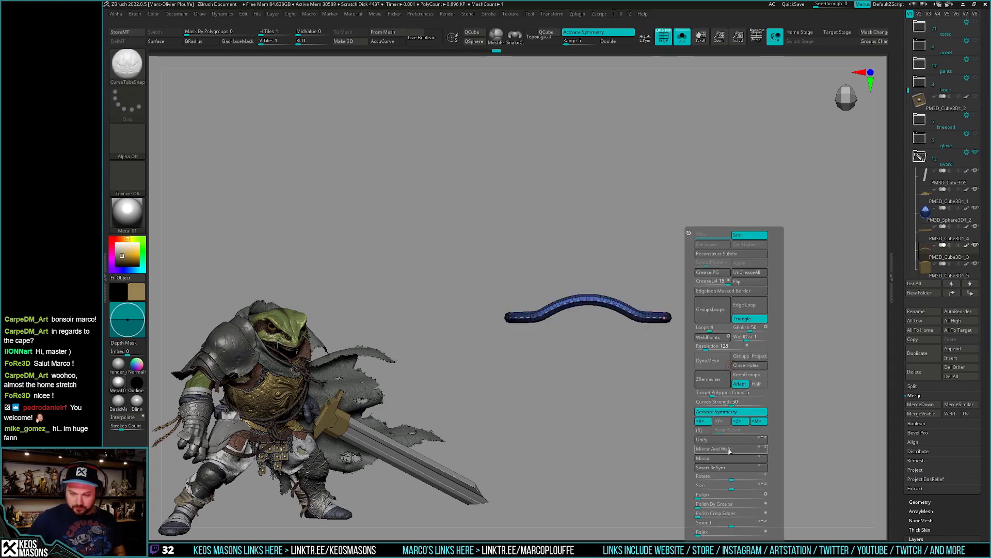
click(729, 449)
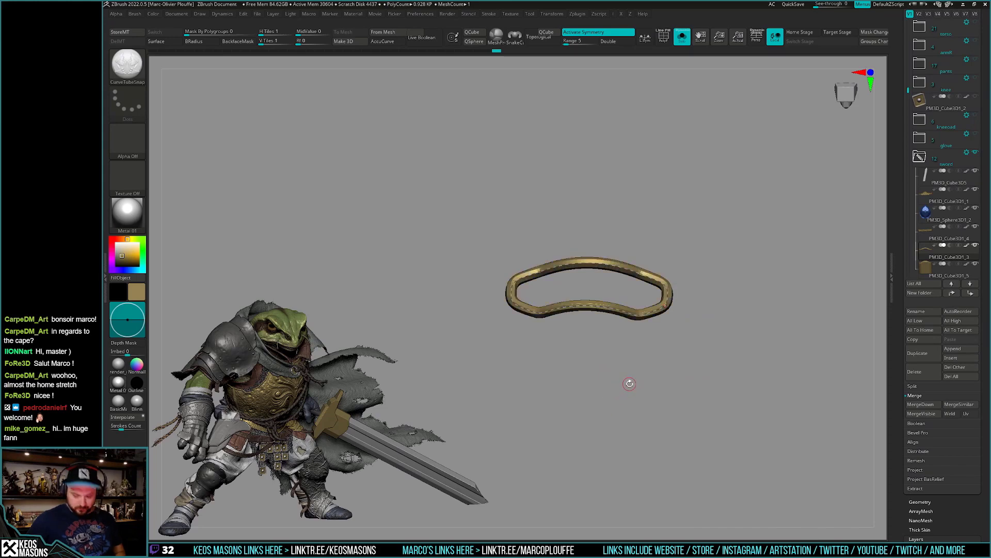
Move the tube loop onto the top of the collar with Transpose.
shift+drag(629, 383, 709, 312)
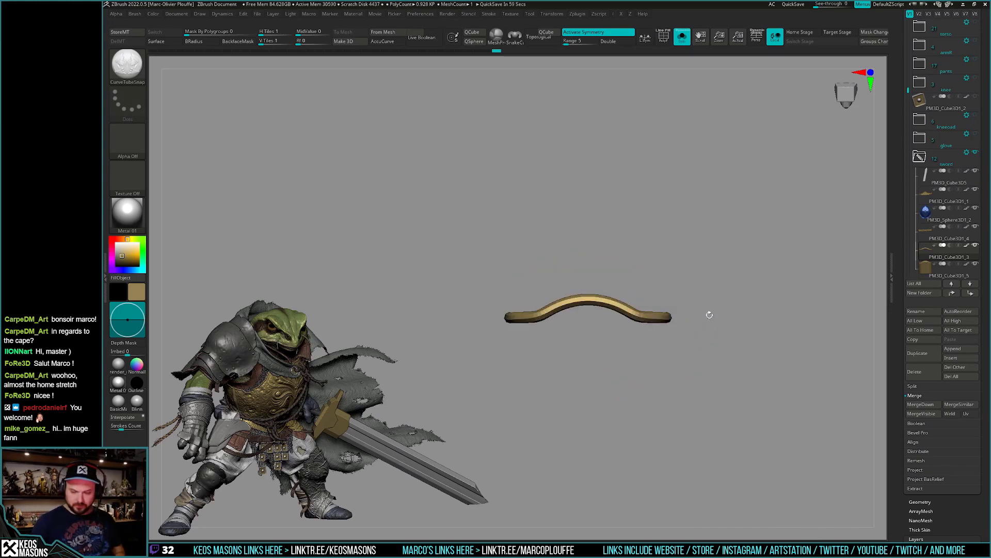
key(alt+s)
key(w)
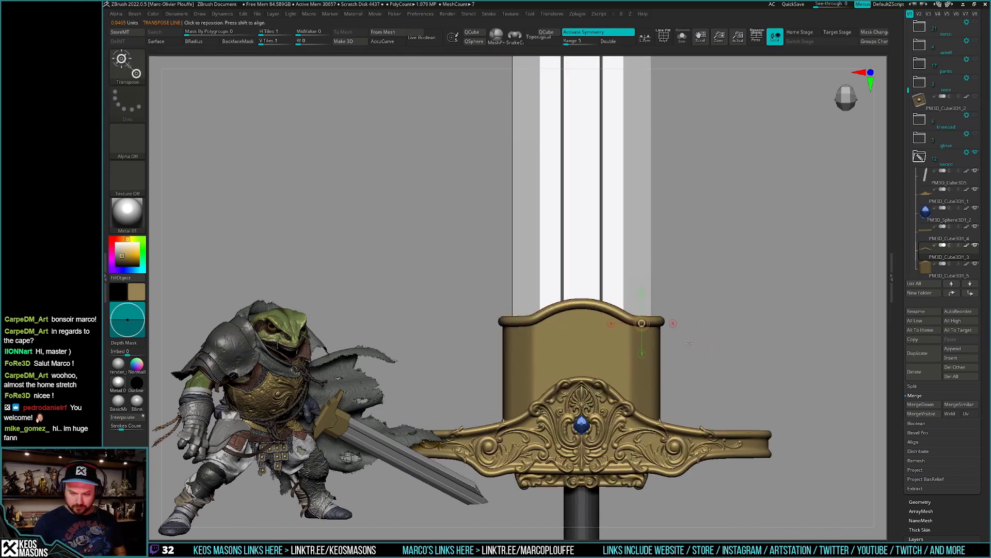
drag(860, 296, 859, 296)
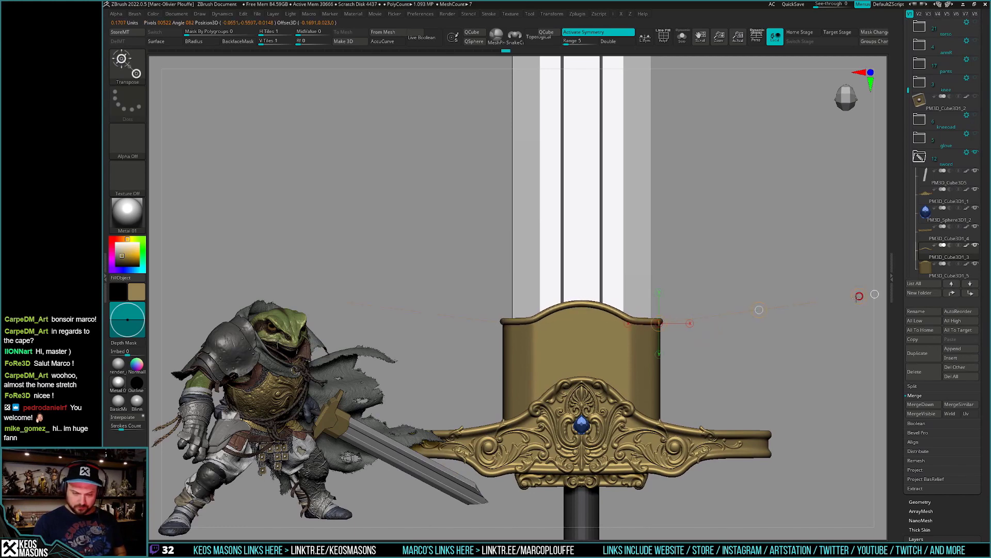
key(q)
mouse_move(829, 328)
mouse_down()
mouse_move(762, 351)
mouse_move(778, 331)
mouse_move(755, 381)
mouse_move(764, 323)
mouse_move(741, 340)
mouse_move(756, 377)
mouse_up()
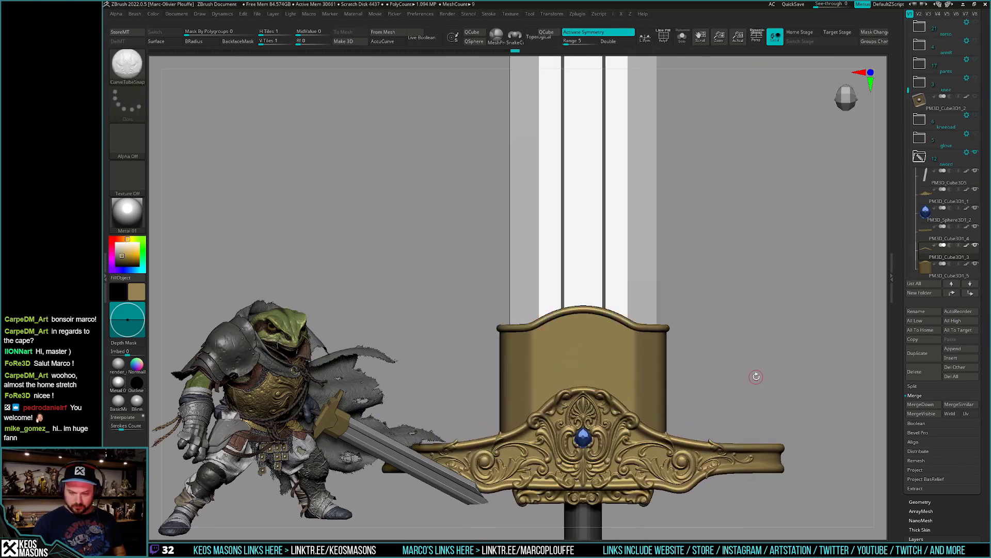
Merge Down the tube ring into the collar subtool.
key(shift+s)
key(g)
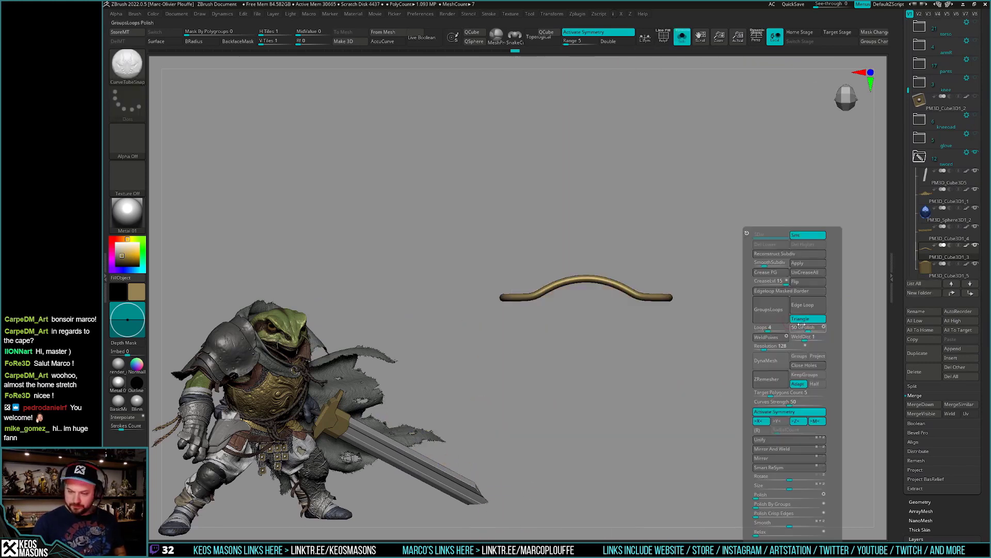
key(g)
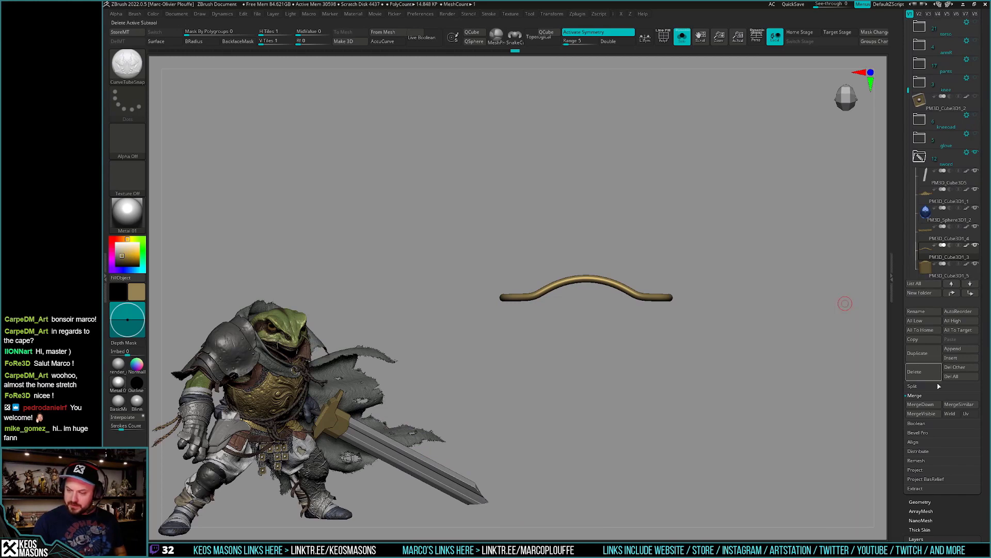
click(916, 404)
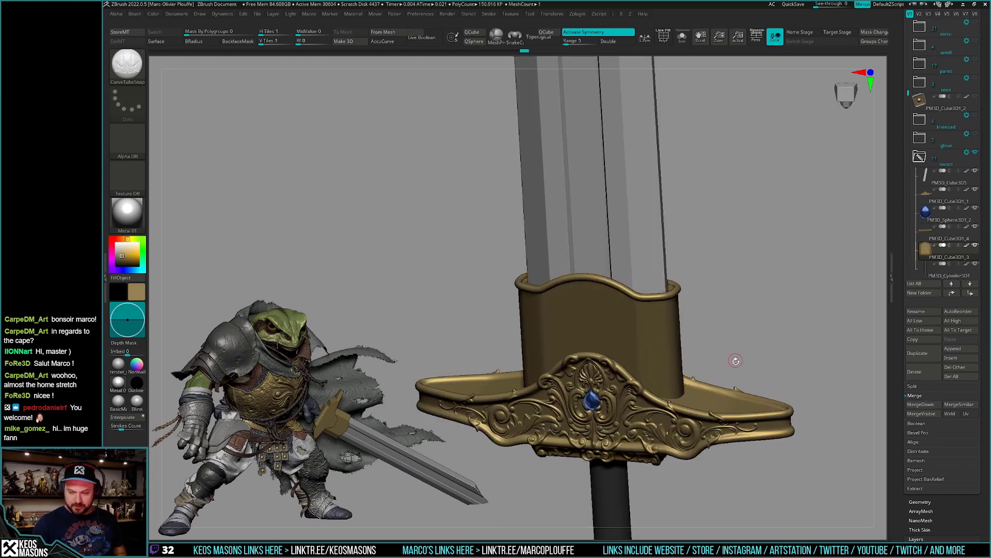
mouse_move(707, 357)
mouse_down()
mouse_move(724, 376)
mouse_move(733, 361)
mouse_up()
Try ZRemesher on the collar at 4096 resolution with a lower target polygon count.
key(g)
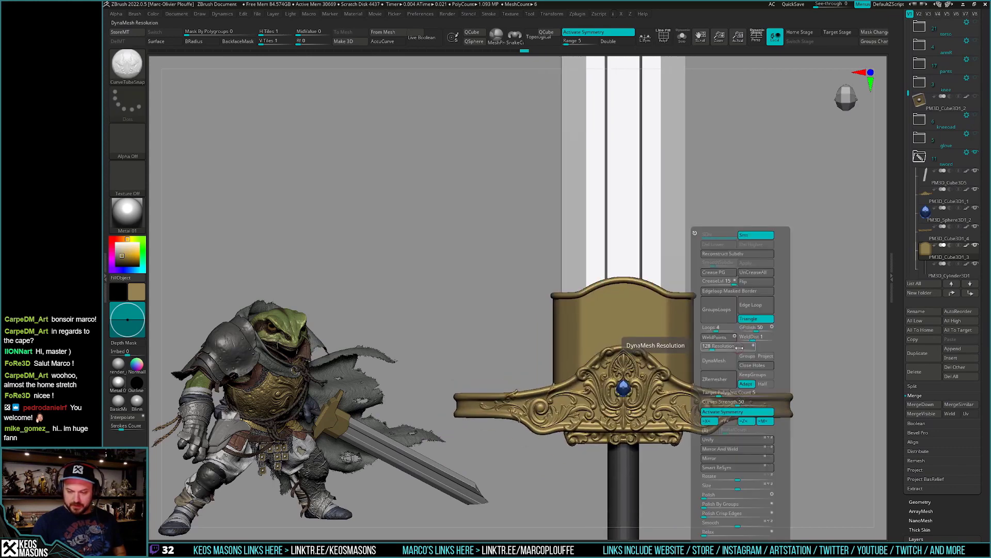
drag(740, 347, 754, 346)
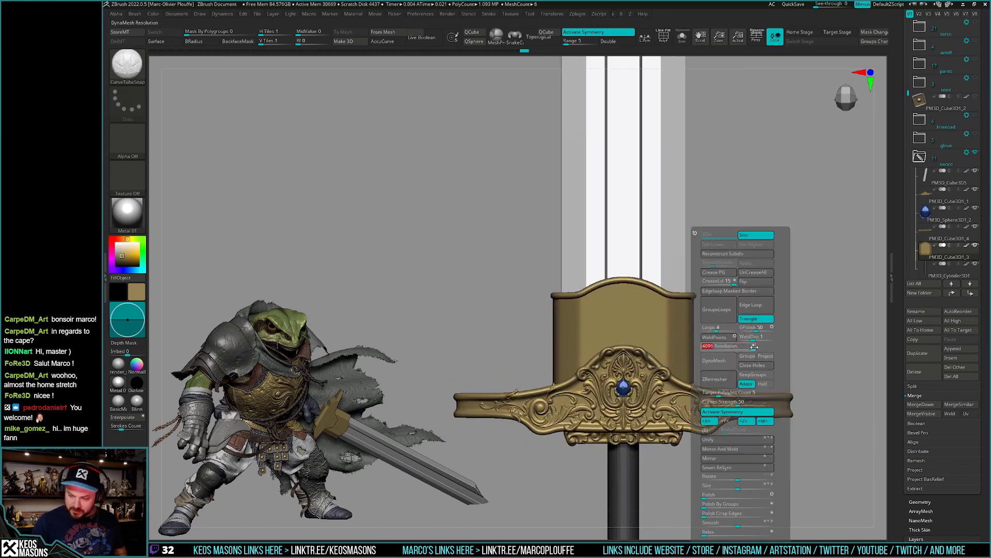
click(728, 364)
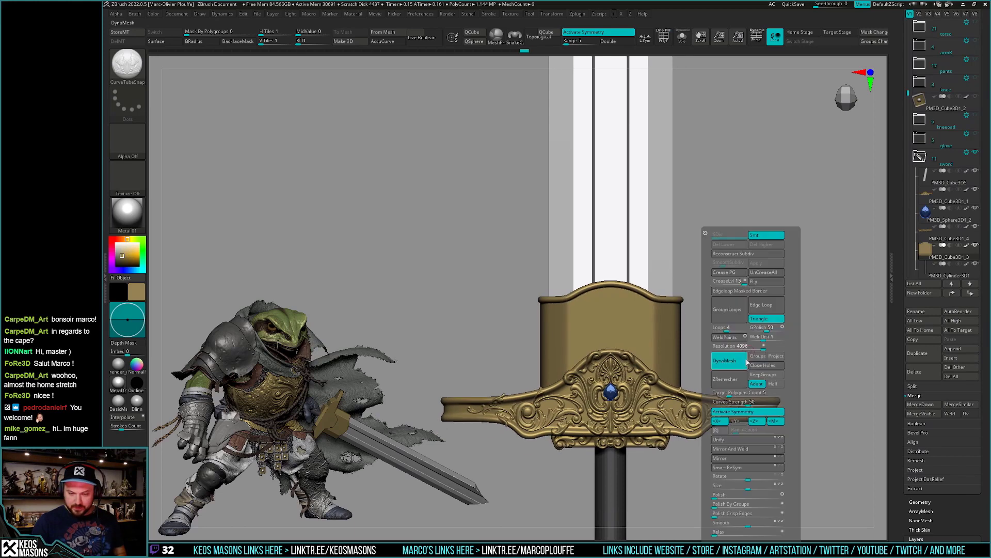
drag(728, 394, 726, 394)
click(731, 386)
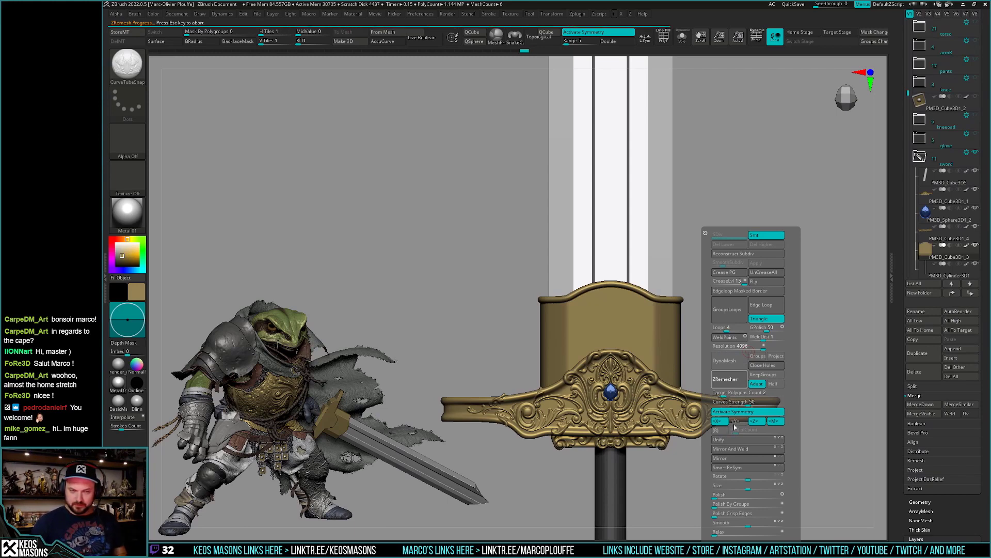
key(shift+f)
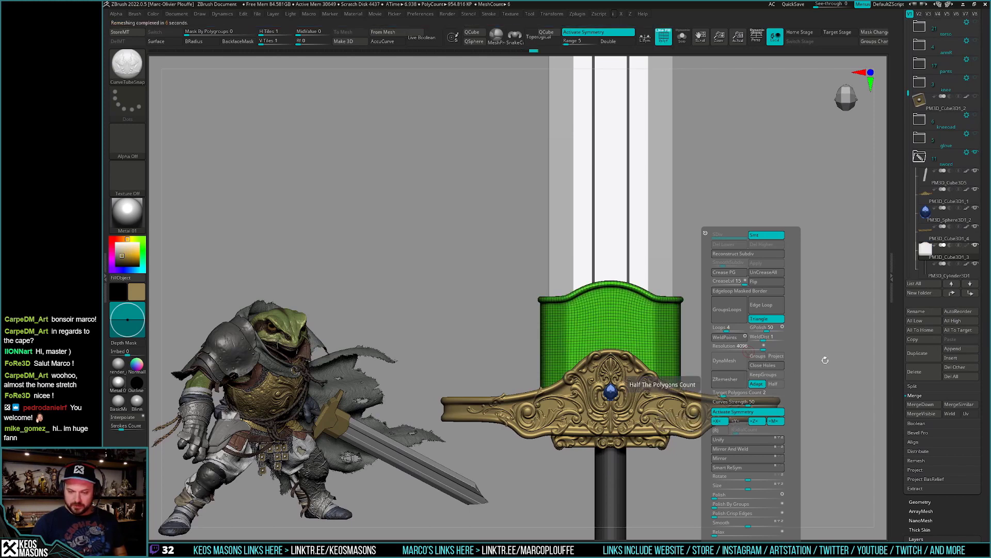
Switch to the ornamental crossguard subtool and orbit around it.
alt+click(726, 413)
alt+click(701, 349)
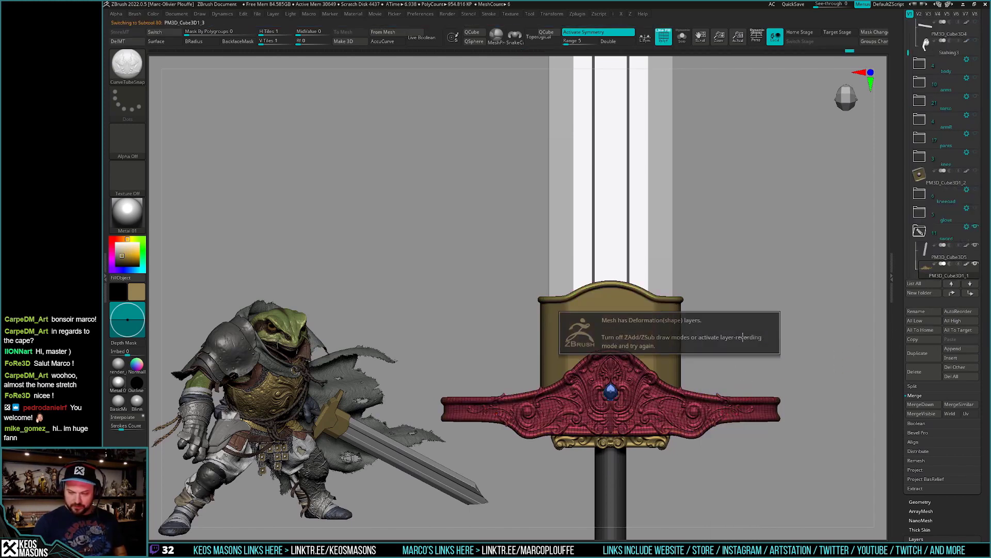
key(shift+f)
drag(773, 347, 758, 357)
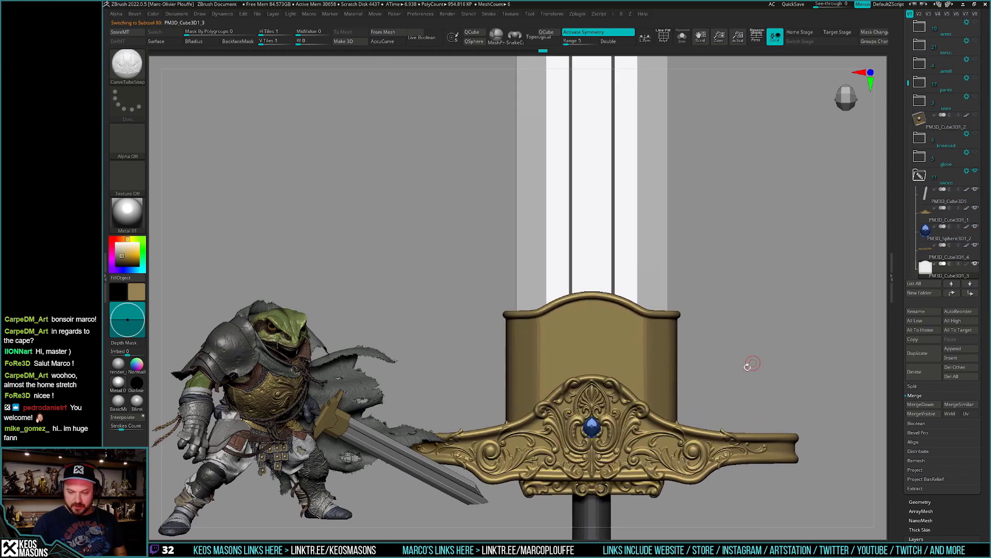
key(space)
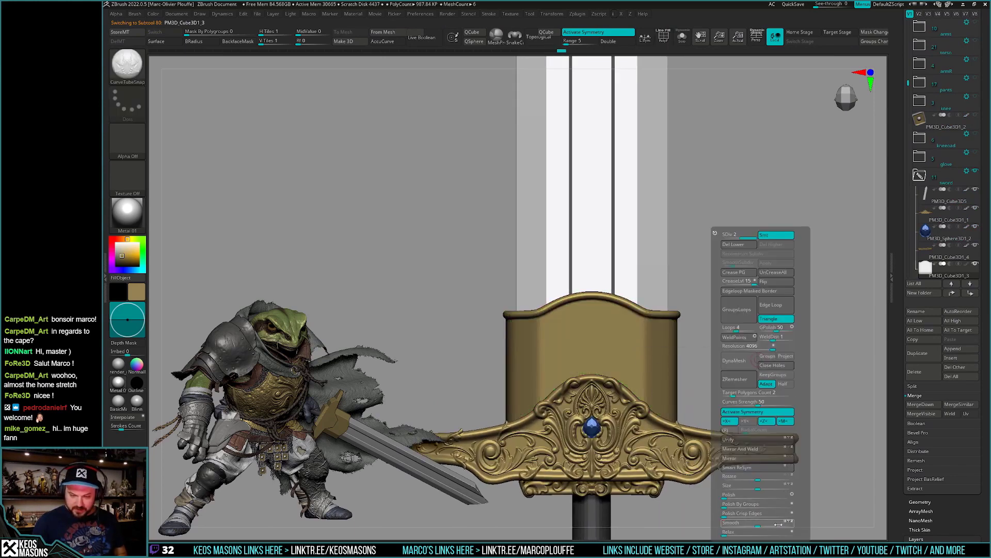
mouse_move(748, 372)
mouse_down()
mouse_move(713, 380)
mouse_move(687, 424)
mouse_move(699, 397)
mouse_up()
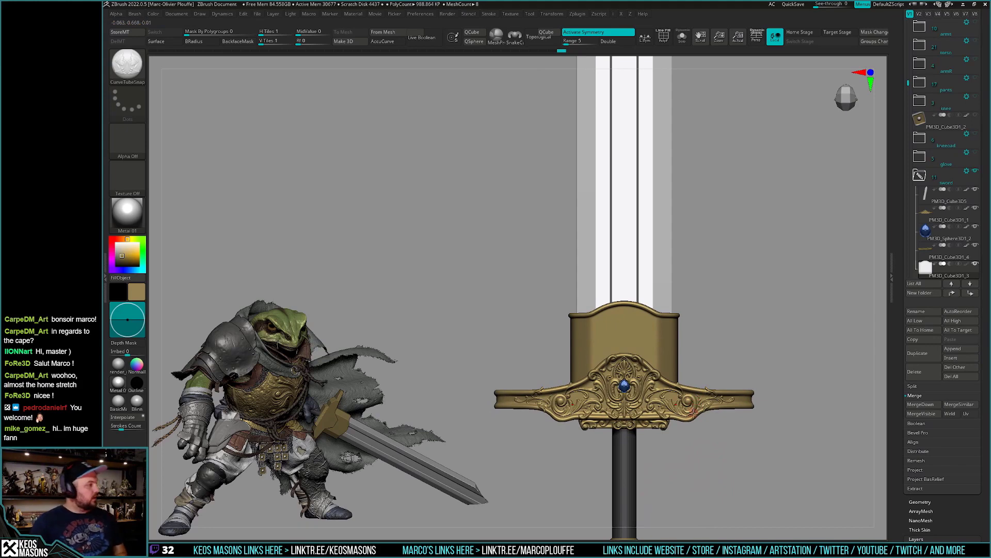
Select the collar piece and reframe the sword, toggling the polygon wireframe.
alt+click(696, 408)
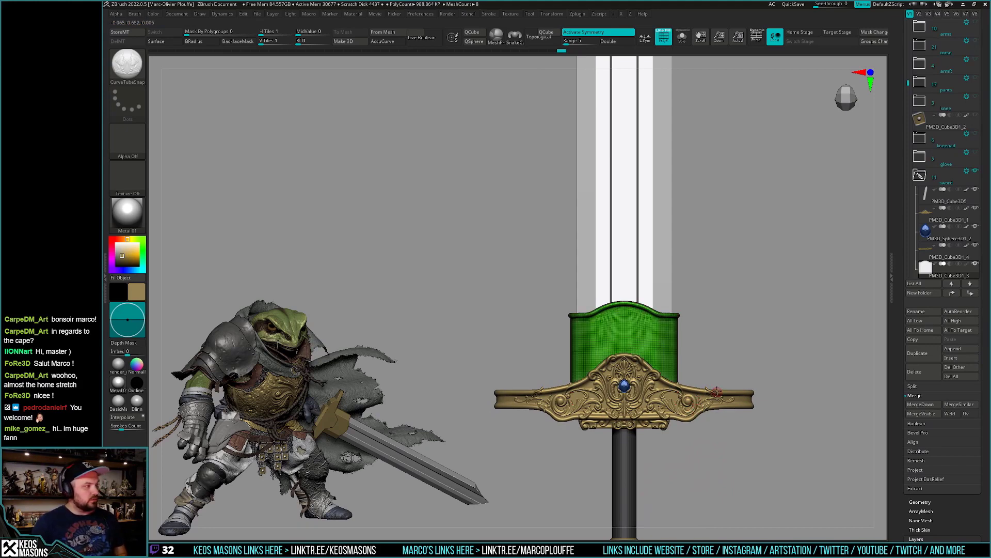
mouse_move(696, 408)
alt+mouse_down()
mouse_move(680, 379)
mouse_move(687, 399)
alt+mouse_up()
key(f)
key(shift+f)
key(shift+f)
key(f)
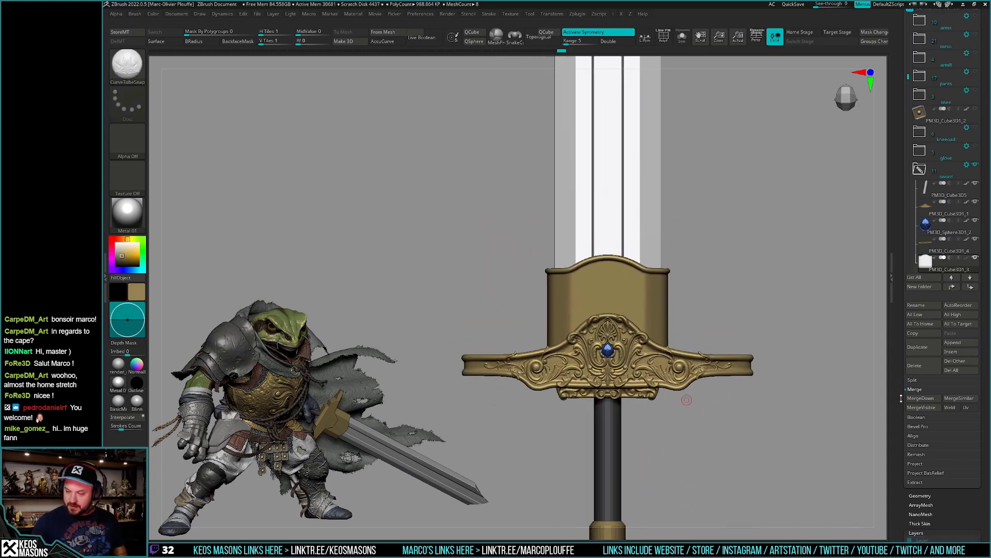
key(space)
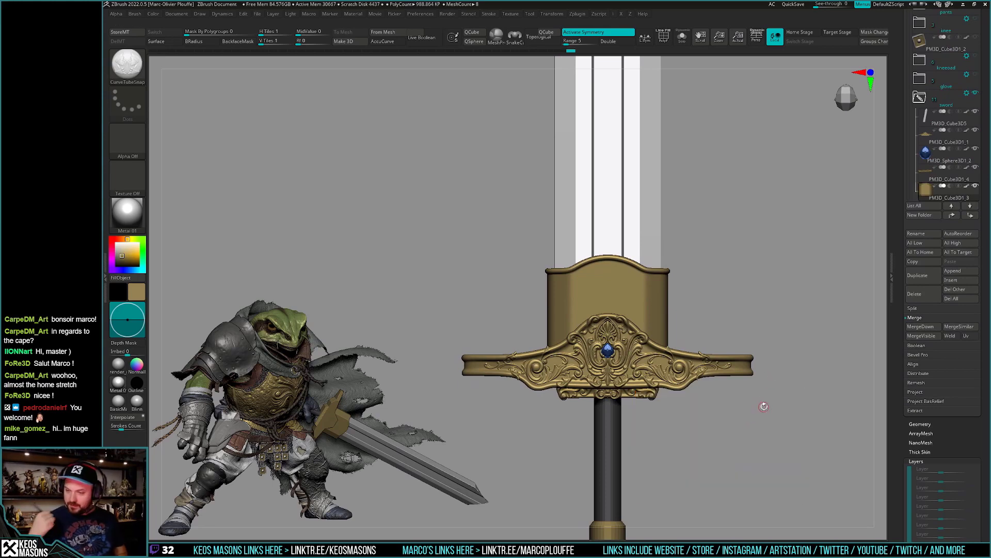
drag(899, 430, 899, 396)
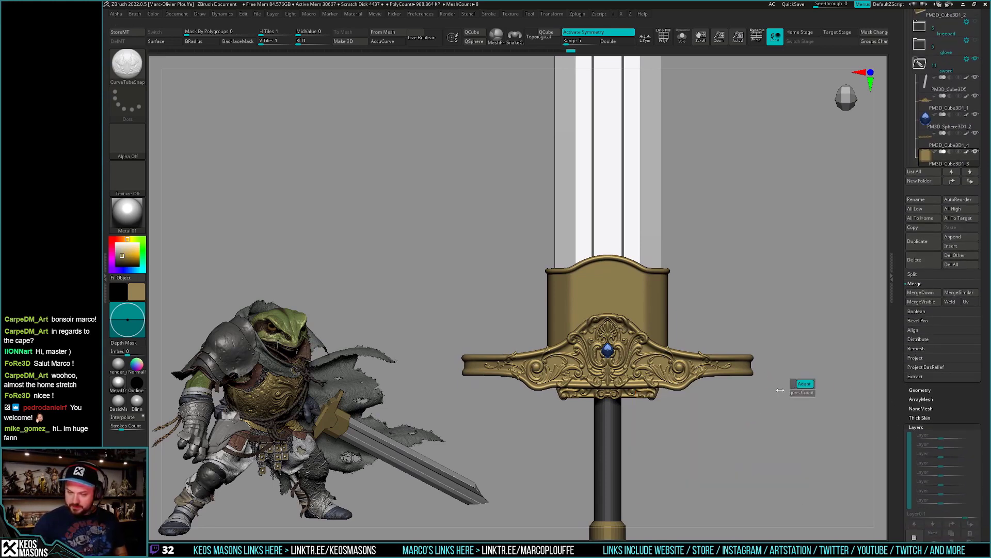
key(space)
Solo the collar, then move to the ornate crossguard PM3D_Cube3D1_1.
key(shift+f)
key(shift+f)
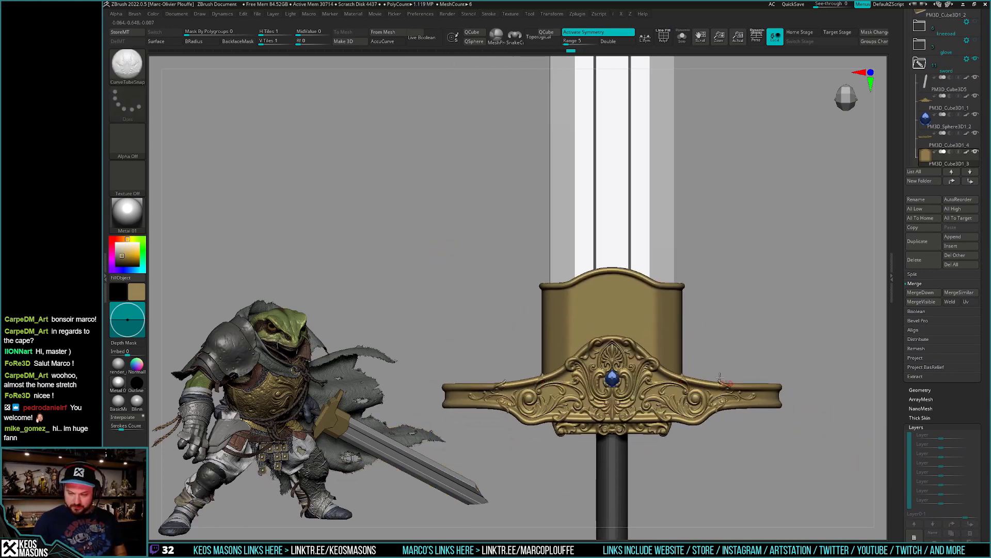
mouse_move(857, 463)
ctrl+right_down()
mouse_move(672, 385)
mouse_move(682, 391)
ctrl+right_up()
key(f)
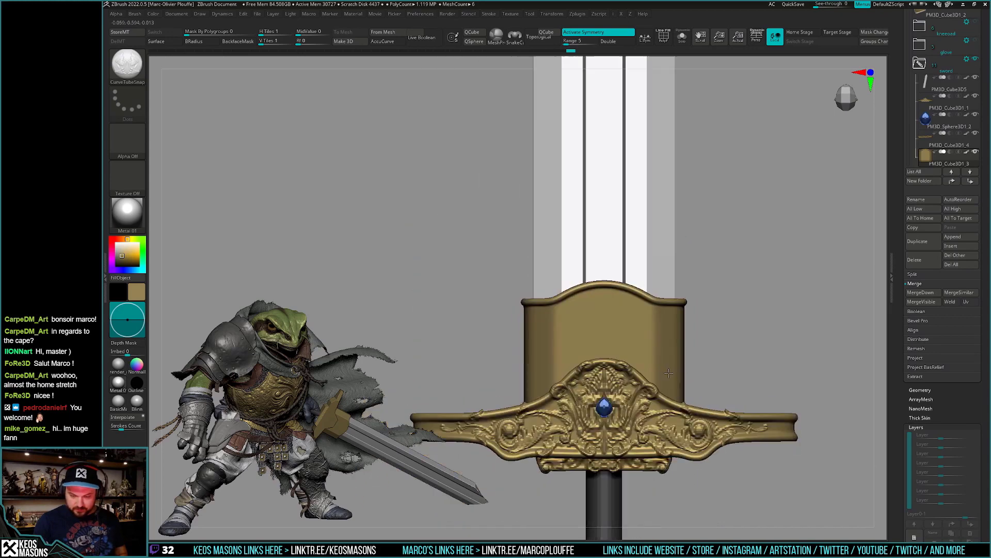
key(ctrl+shift+s)
key(space)
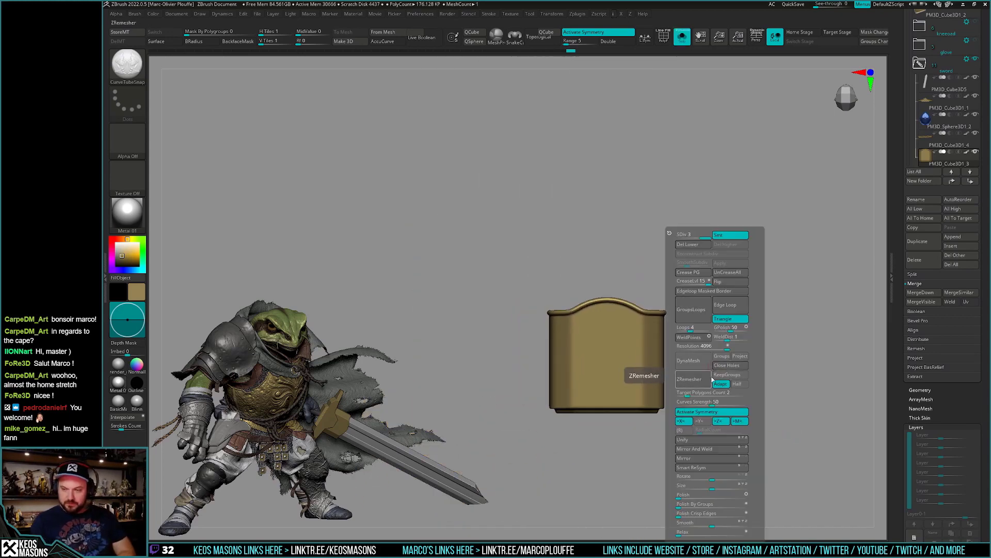
key(Up)
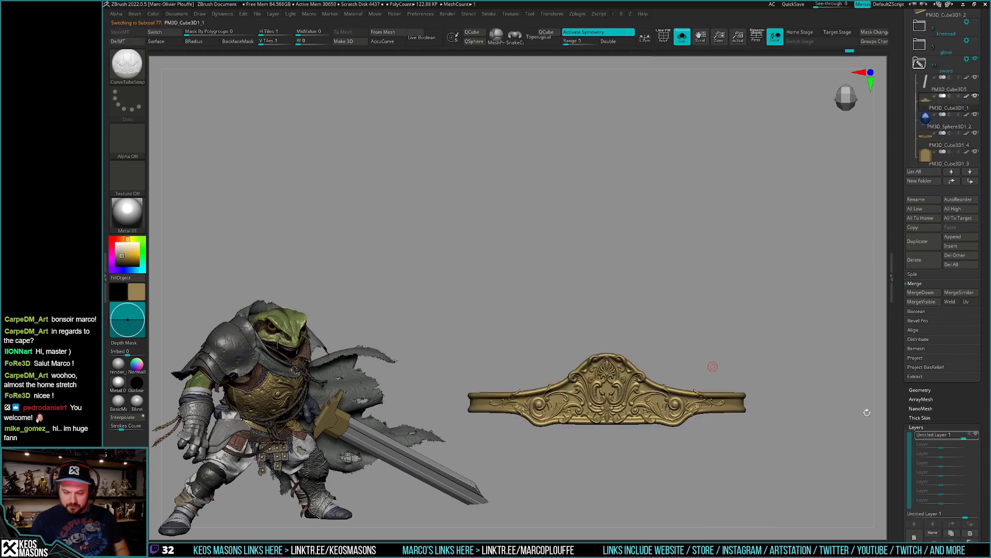
Add a sculpt layer to the crossguard, turn Solo off, and set painting to Rgb only.
click(914, 533)
key(f)
key(ctrl+shift+s)
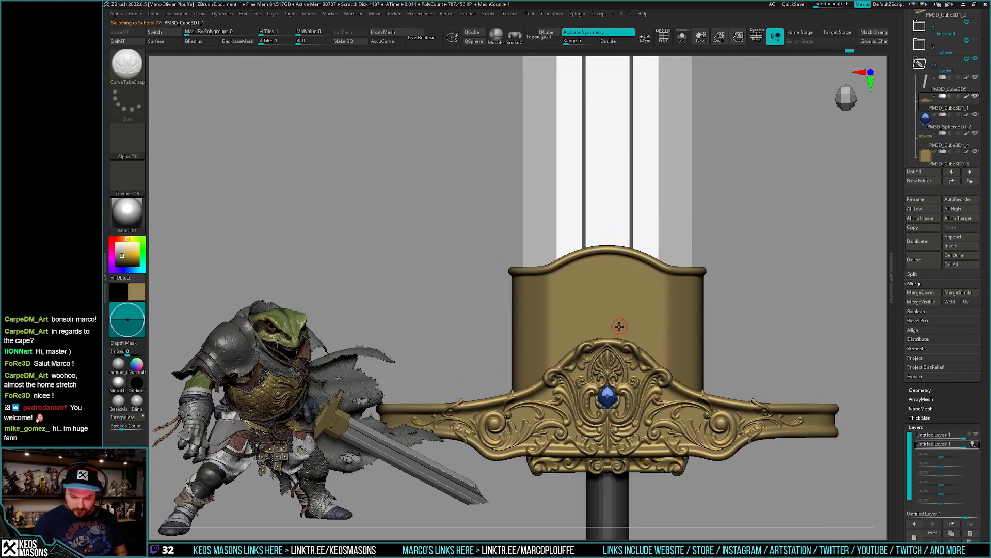
key(space)
key(space)
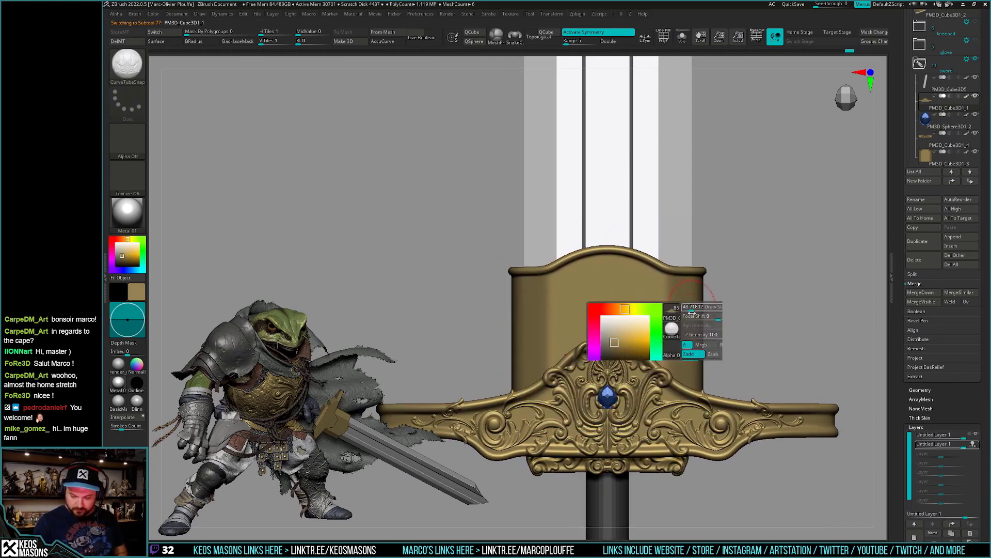
click(733, 349)
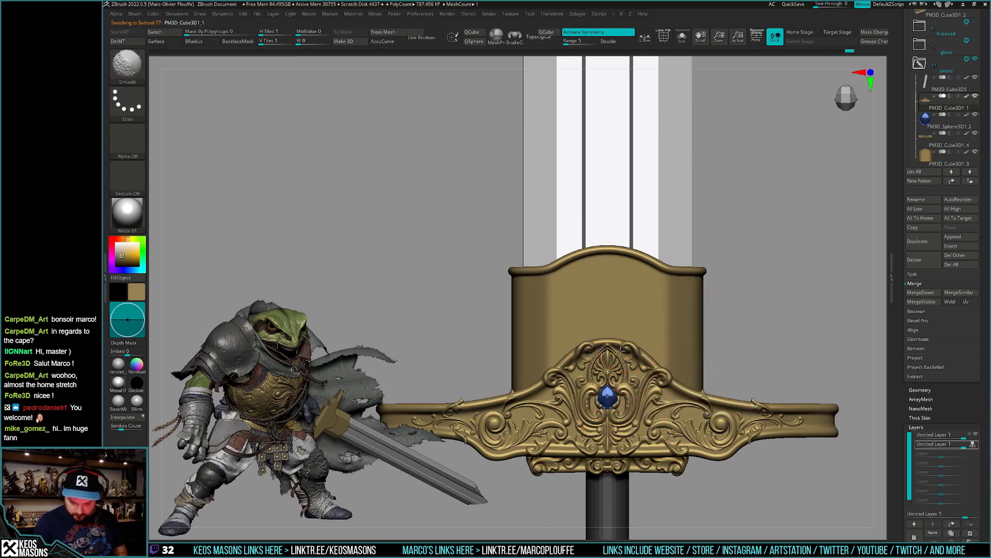
Zoom and orbit around the crossguard gem, then return to a front view.
ctrl+right_drag(608, 398, 643, 327)
ctrl+right_drag(623, 411, 631, 341)
right_drag(783, 350, 738, 406)
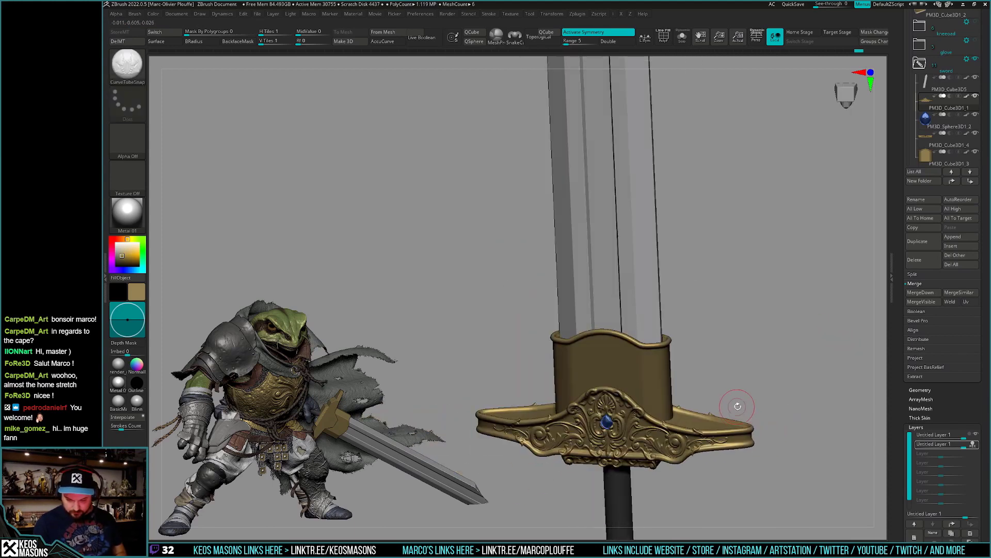
alt+click(738, 425)
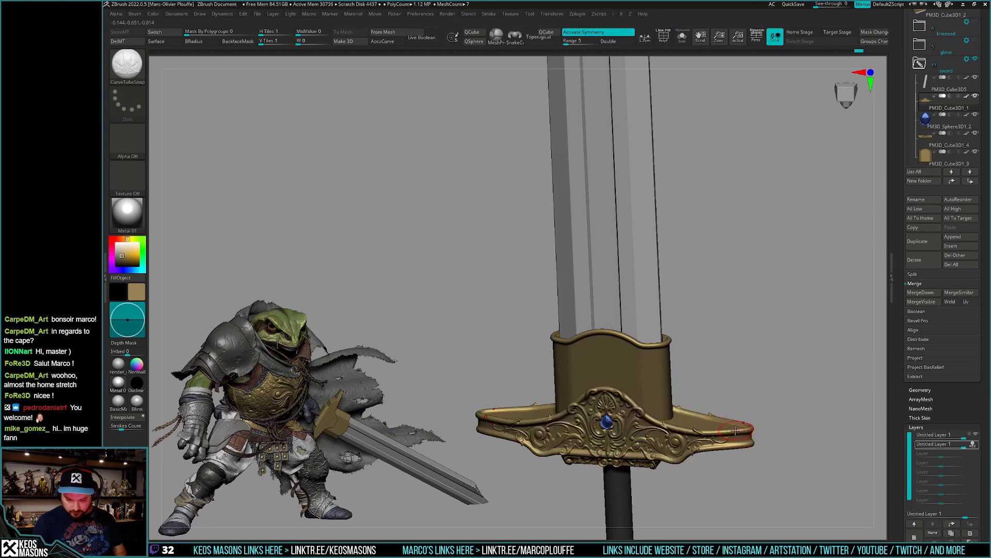
shift+right_drag(733, 430, 708, 472)
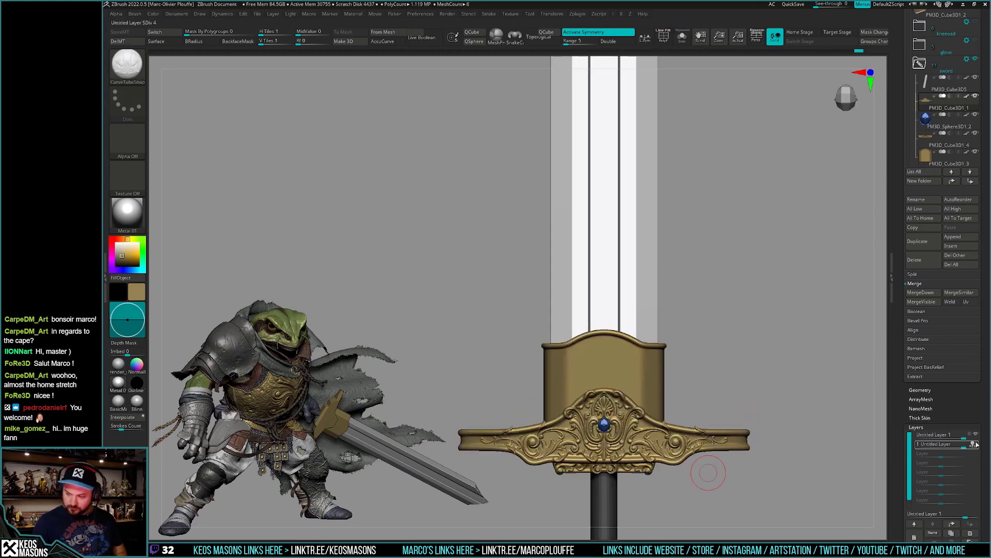
mouse_move(938, 445)
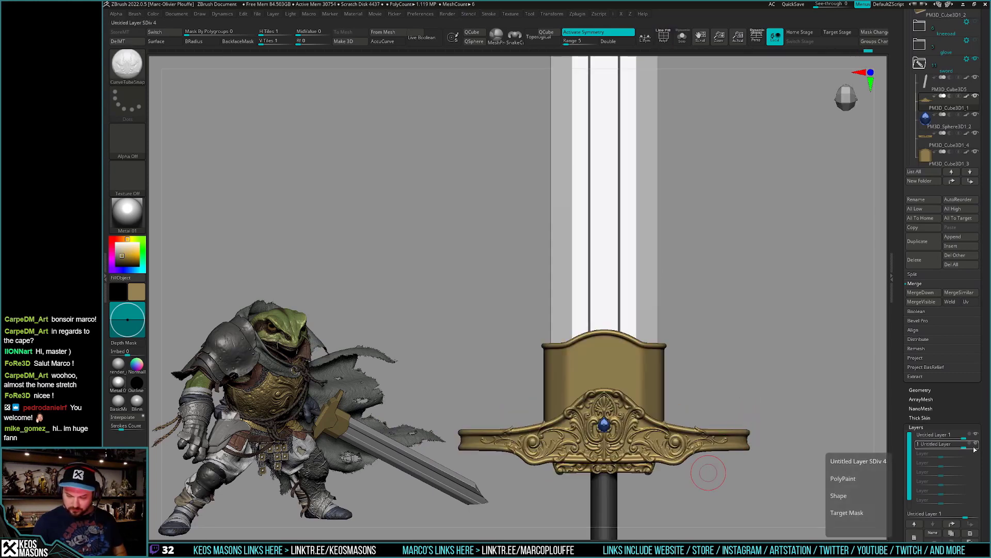
Make the top layer active and select the plain collar box PM3D_Cube3D1_3.
click(964, 437)
scroll(955, 516, up, 3)
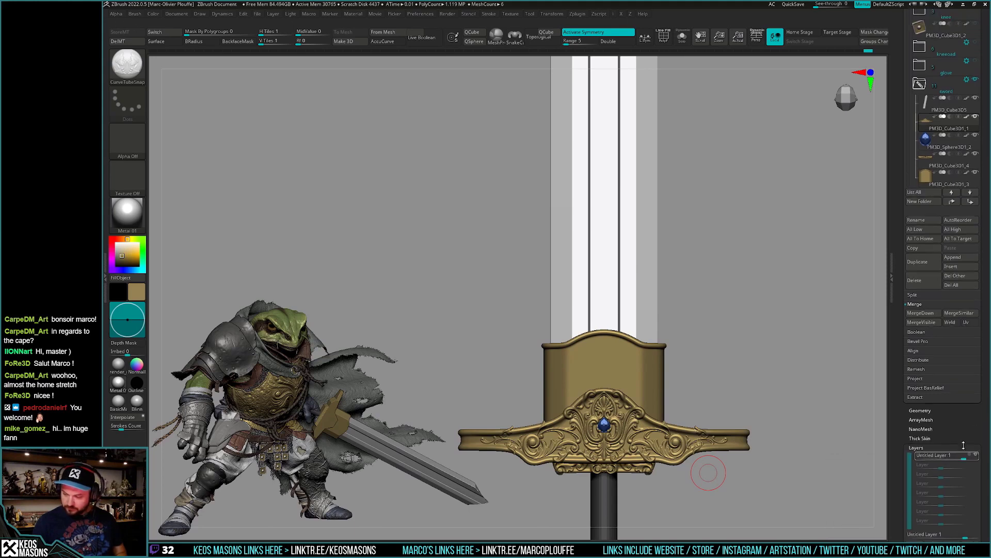
scroll(955, 490, up, 3)
click(928, 364)
alt+drag(735, 468, 753, 427)
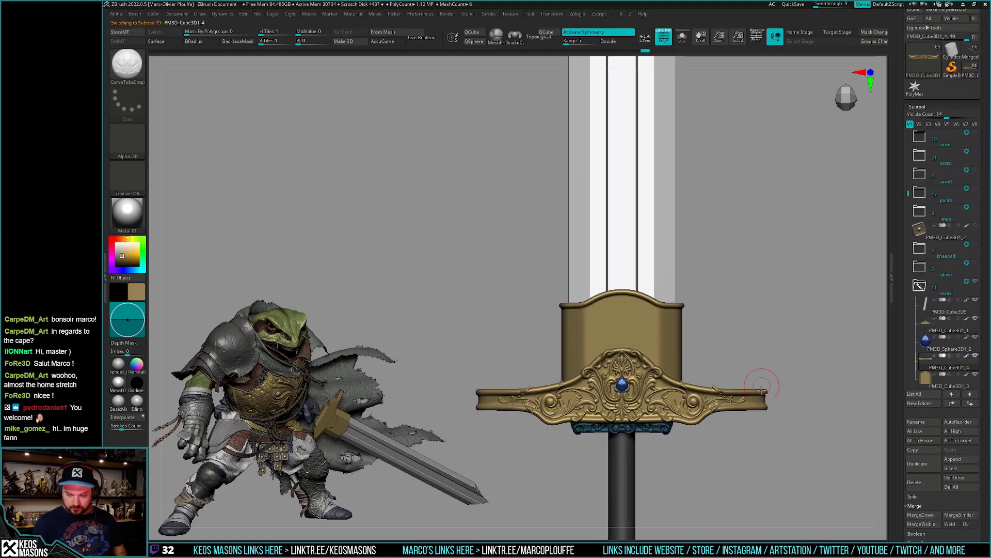
click(950, 380)
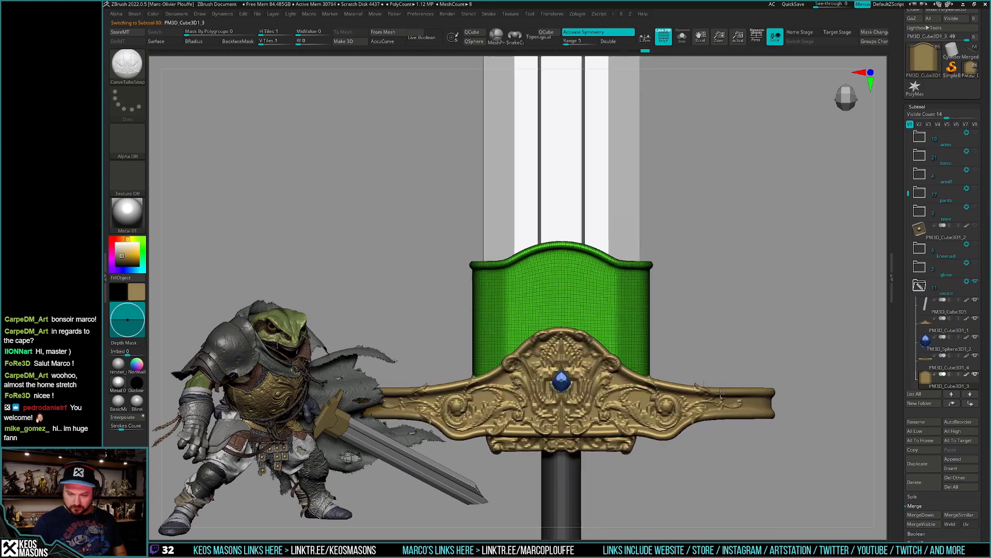
mouse_move(859, 394)
alt+mouse_down()
mouse_move(711, 395)
mouse_move(707, 422)
alt+mouse_up()
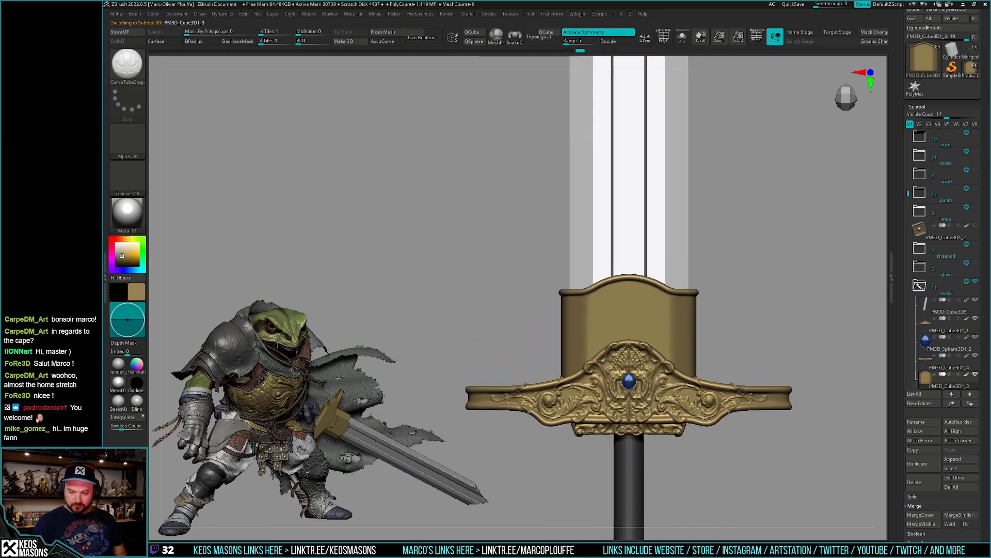
key(b)
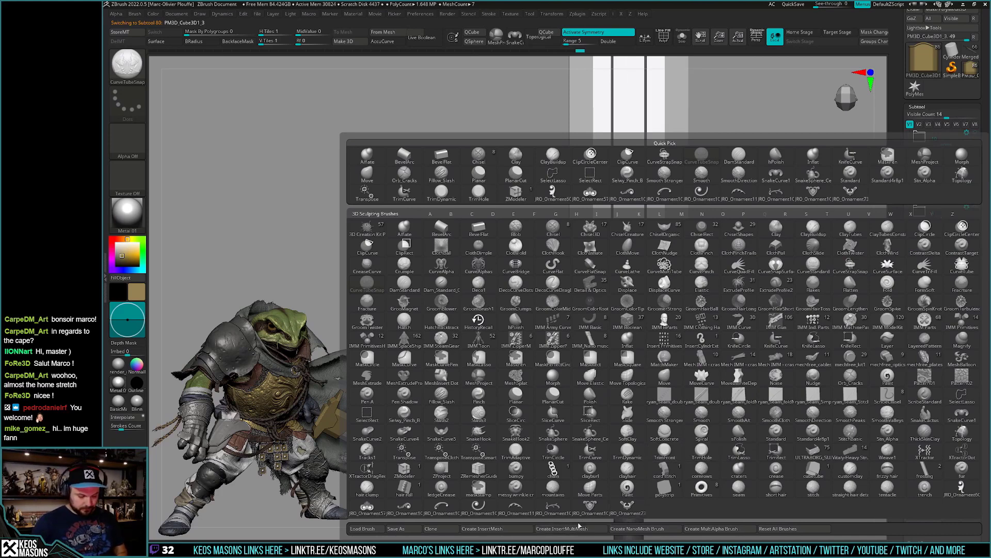
Load the IRO_Ornament73 insert brush, test-stamp it on the upper collar, then undo and orbit.
click(376, 512)
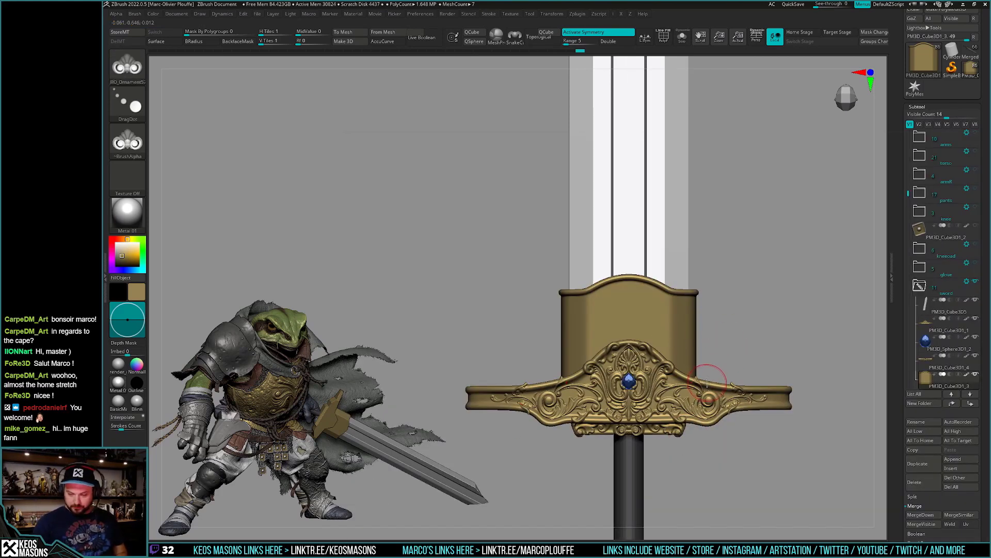
key(b)
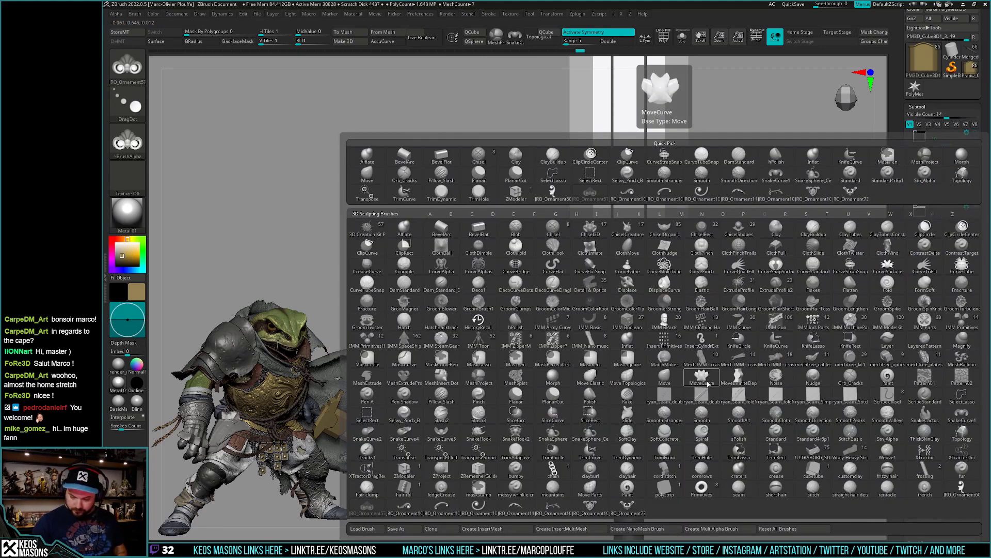
click(716, 368)
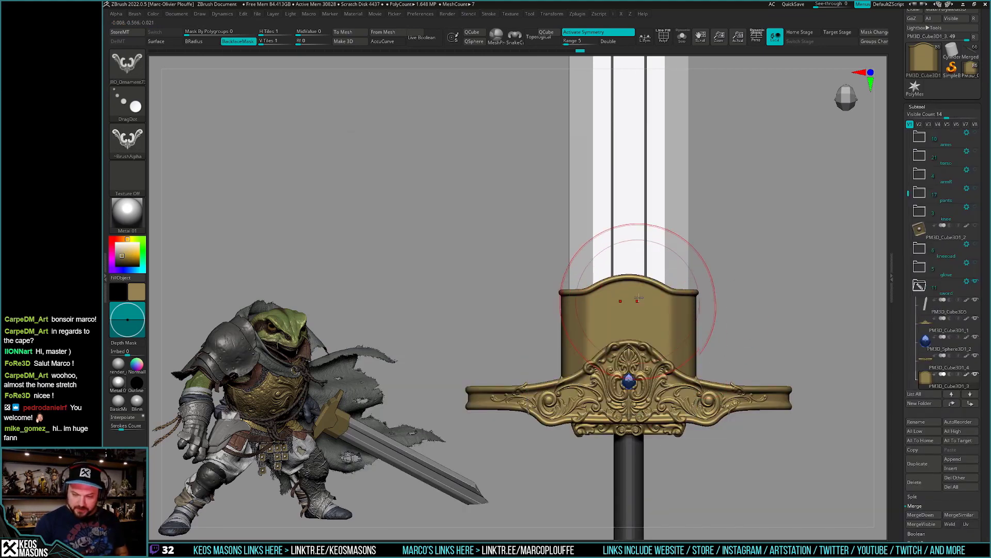
drag(631, 279, 632, 325)
key(ctrl+z)
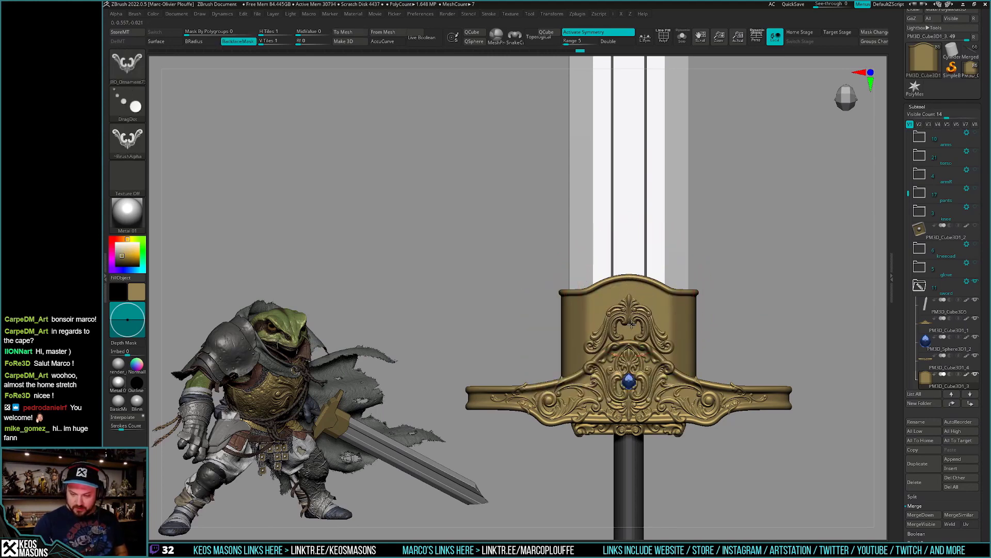
mouse_move(744, 330)
mouse_down()
mouse_move(752, 345)
mouse_move(733, 344)
mouse_move(743, 370)
mouse_up()
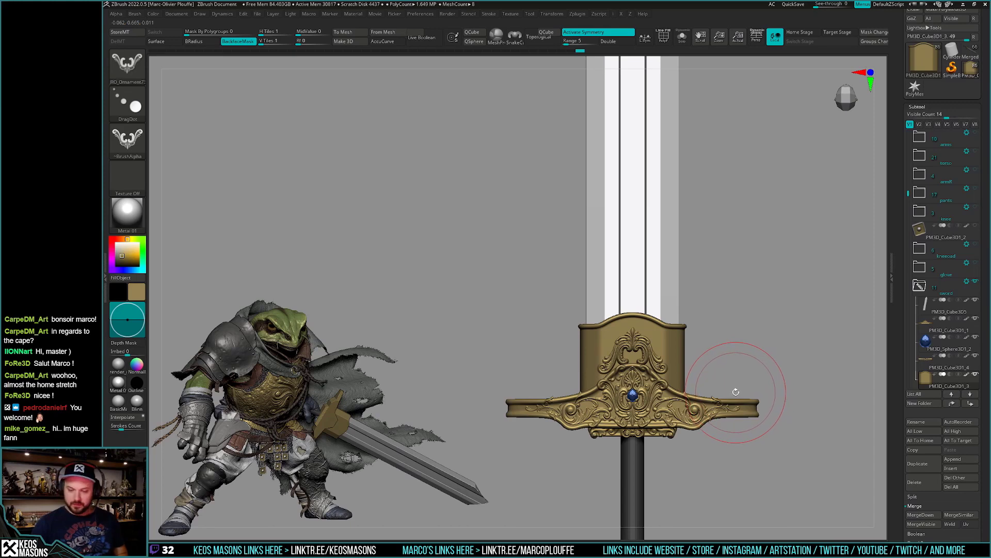
Add a new layer and stamp the ornament onto the upper collar front.
drag(904, 416, 907, 340)
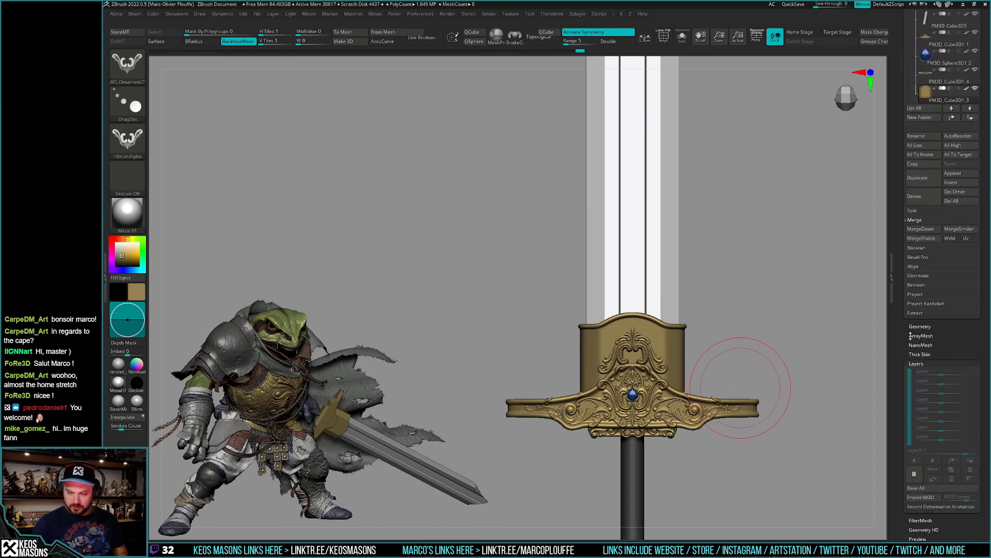
drag(805, 258, 723, 372)
key(space)
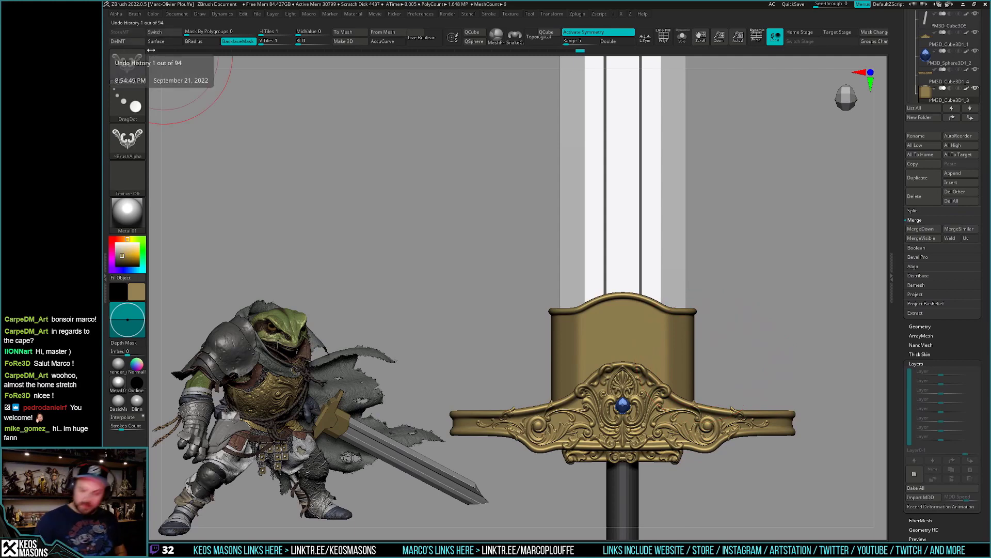
click(913, 473)
drag(653, 289, 626, 342)
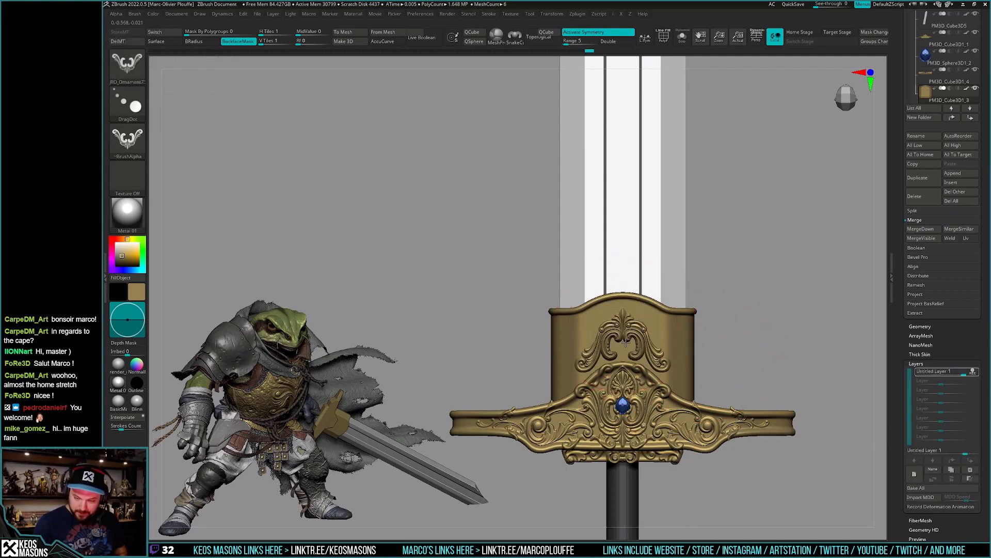
Lower the ornament layer strength to 0.66371 and add another new layer.
key(space)
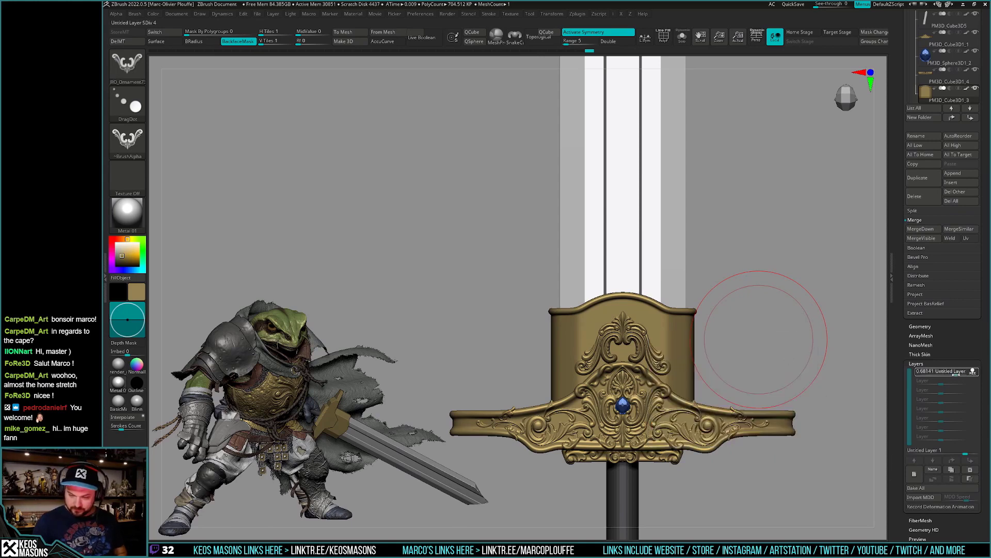
drag(955, 374, 952, 376)
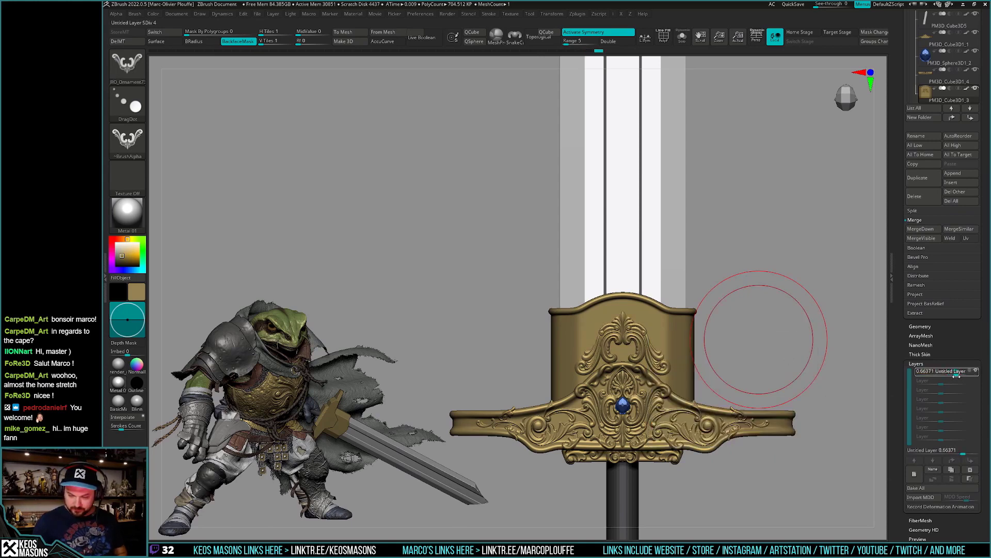
click(957, 375)
click(909, 473)
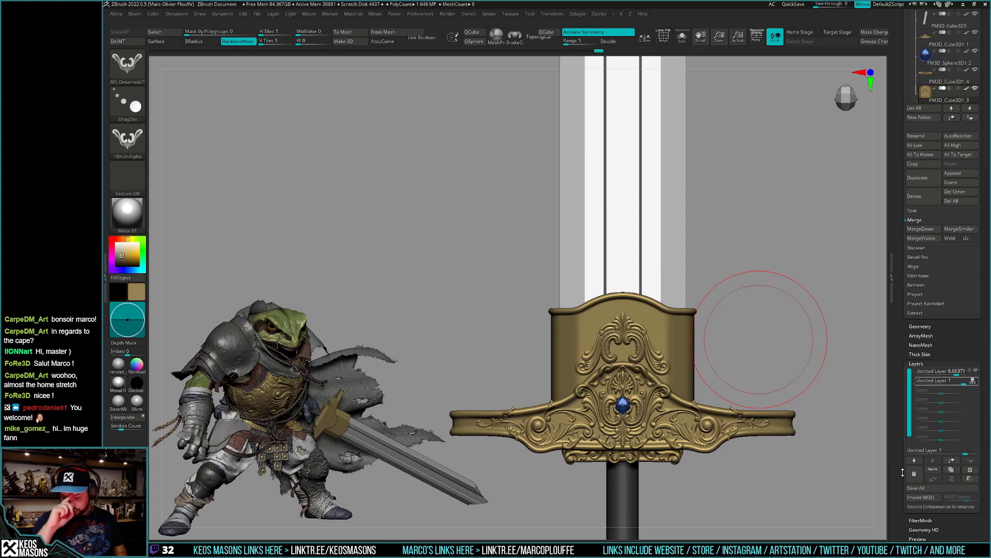
alt+drag(752, 343, 725, 332)
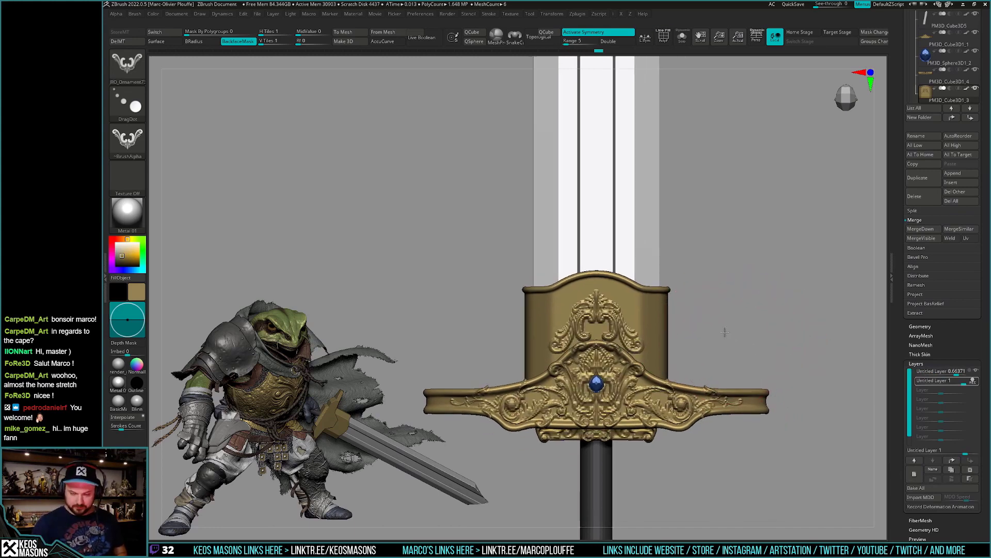
Load JRO_Ornament10, try winged and wide ornament stamps on the collar, and undo them.
key(b)
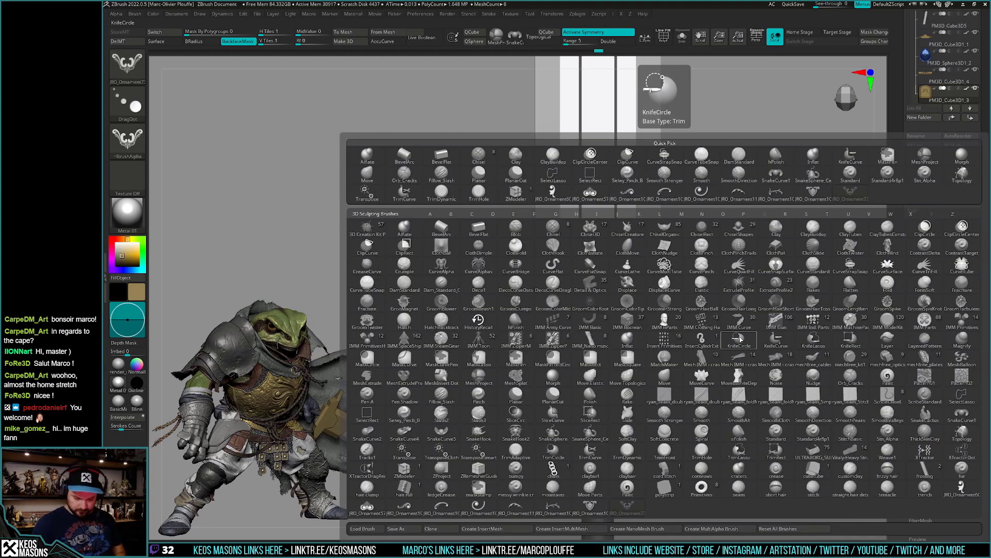
click(404, 507)
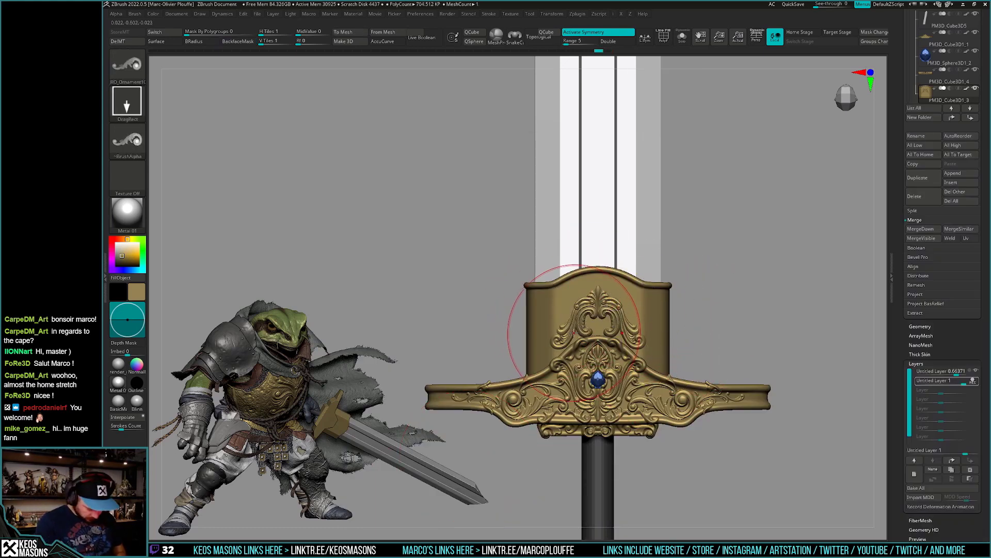
key(ctrl)
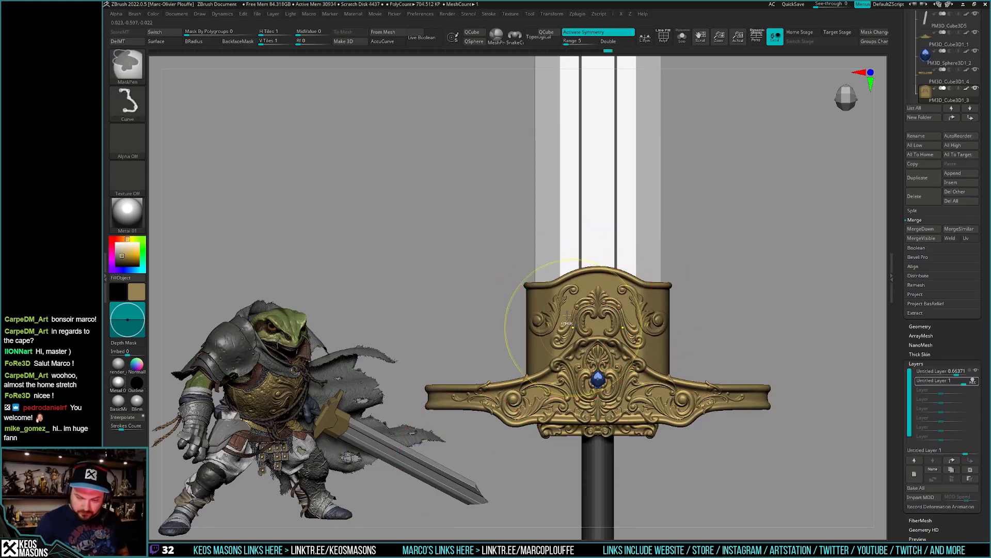
key(ctrl)
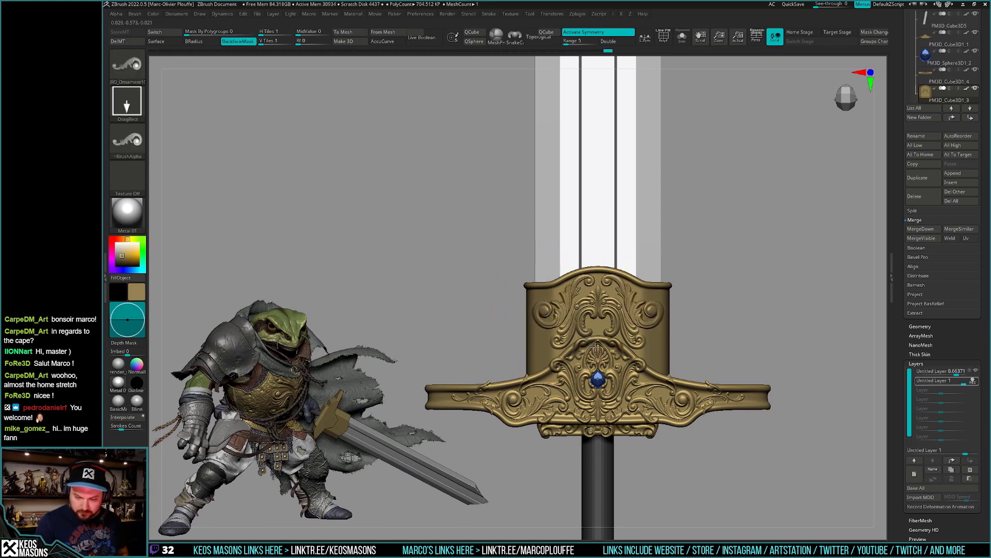
key(ctrl+z)
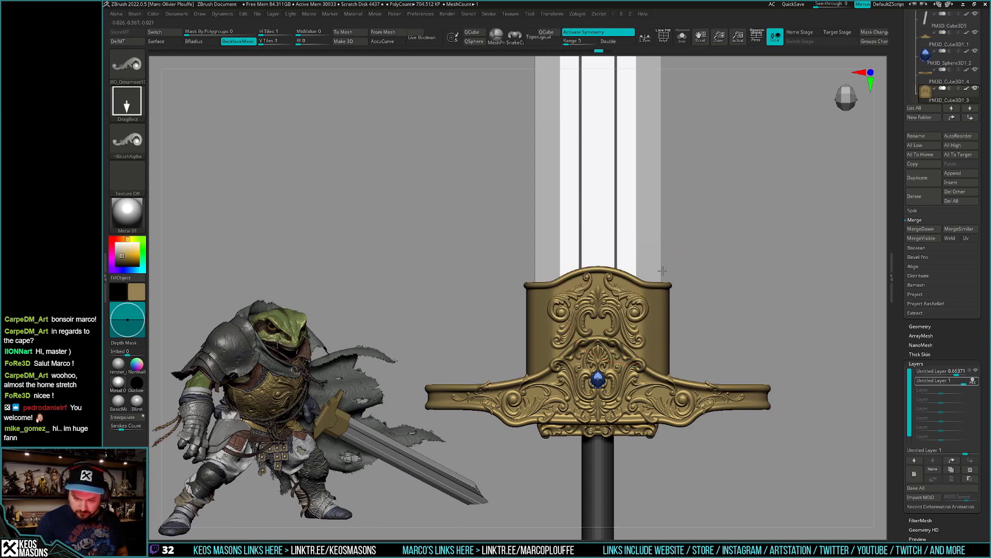
drag(598, 338, 592, 283)
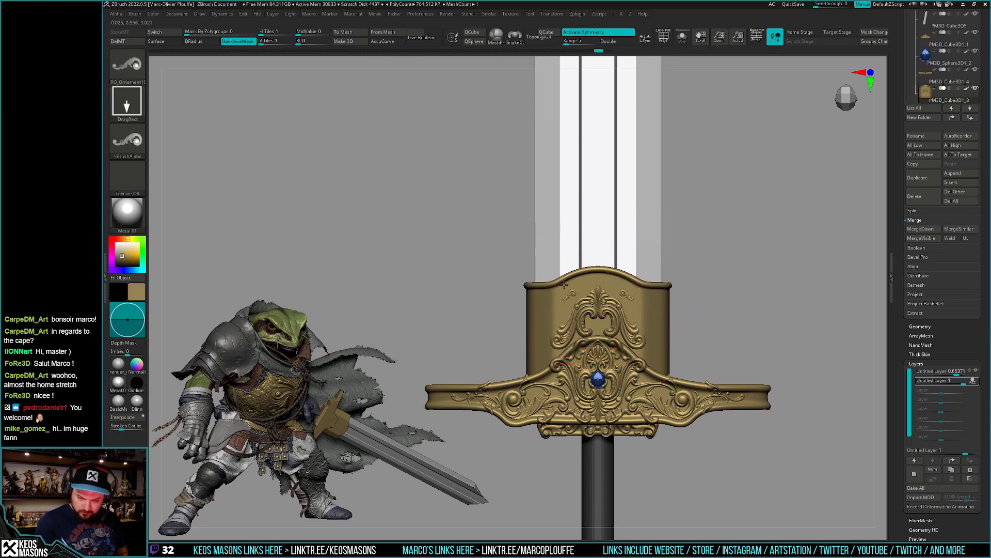
key(ctrl+z)
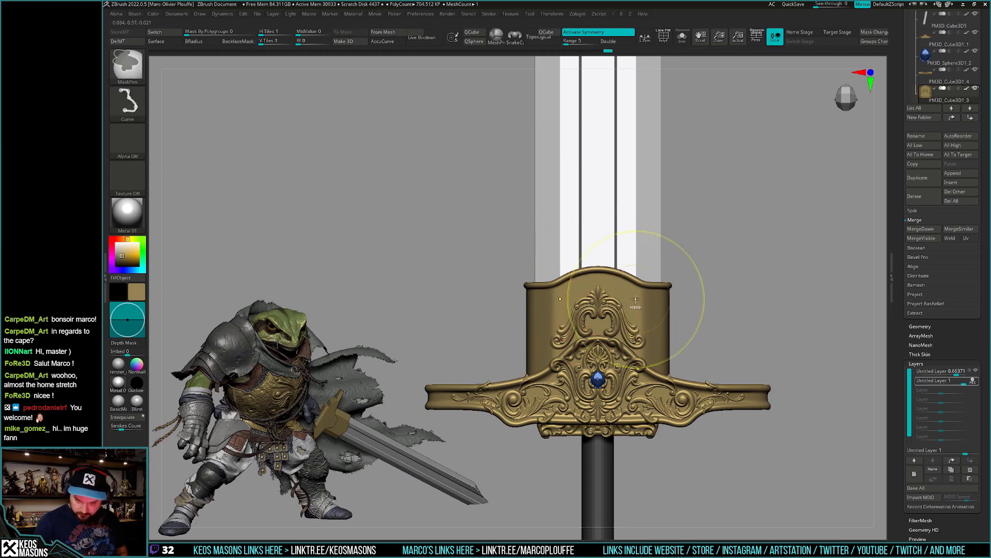
key(ctrl+z)
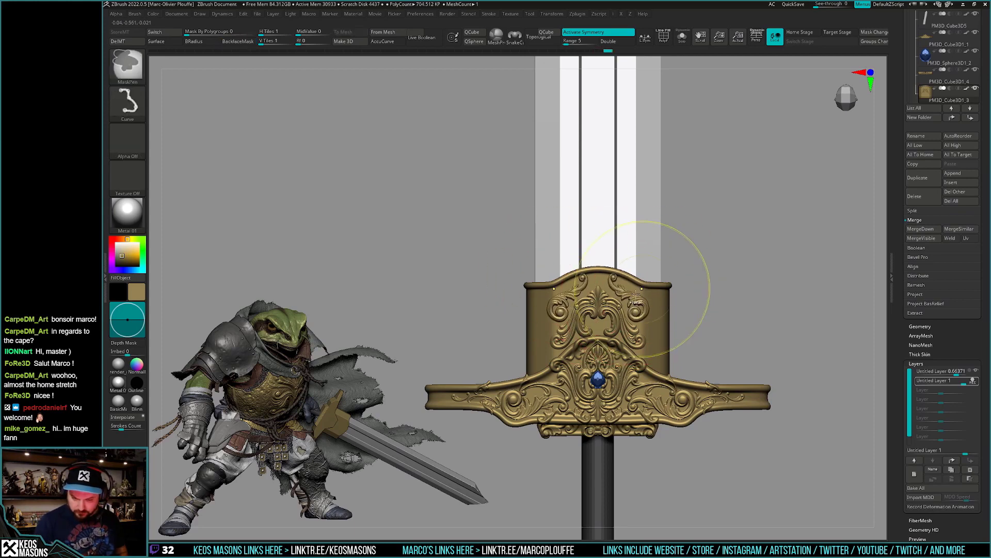
Redrag a narrower ornament at the top of the collar and reset the front view.
click(628, 258)
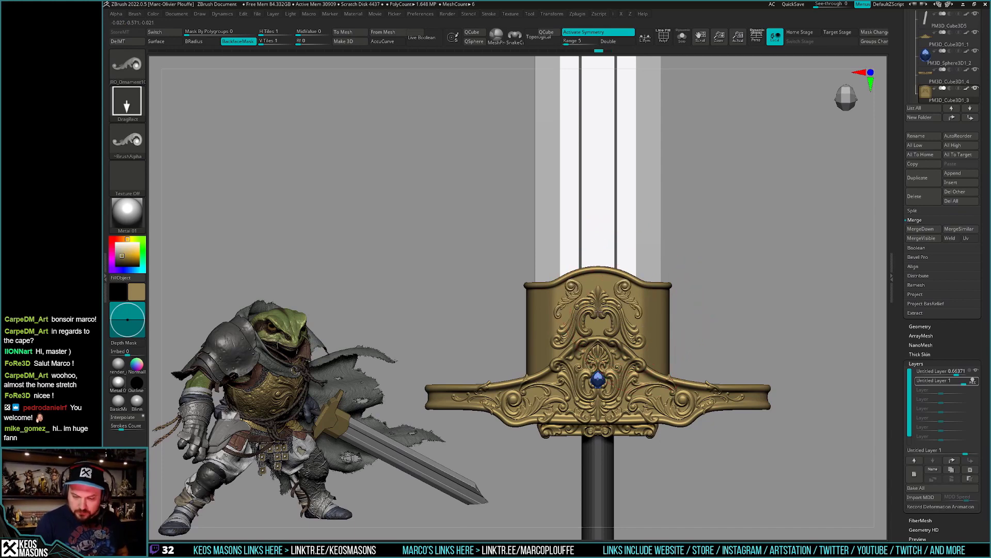
key(ctrl+z)
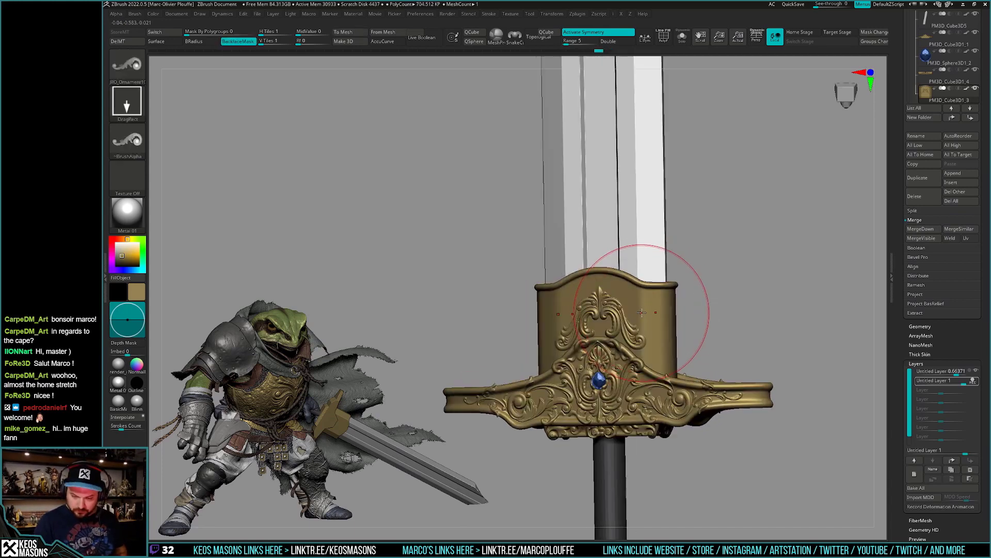
key(ctrl+z)
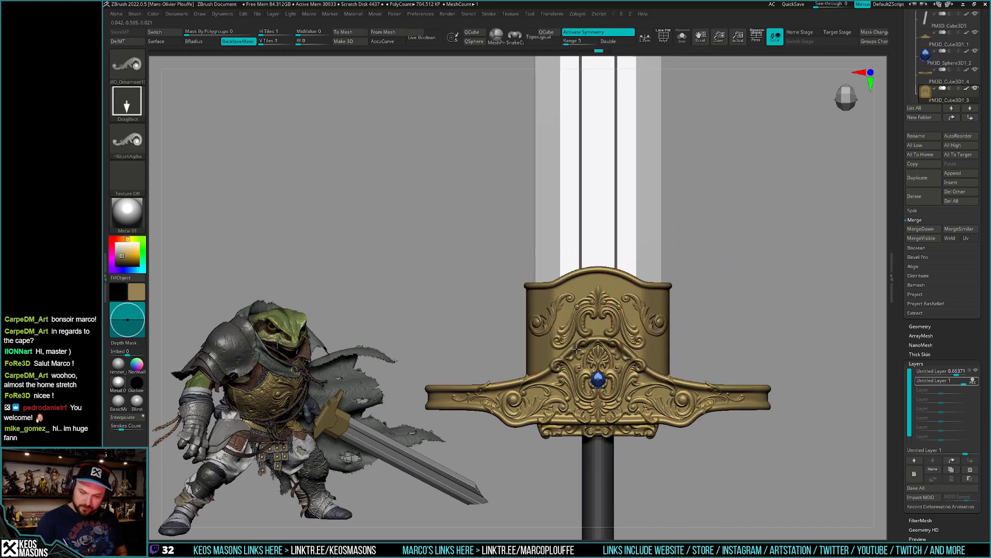
drag(590, 305, 542, 320)
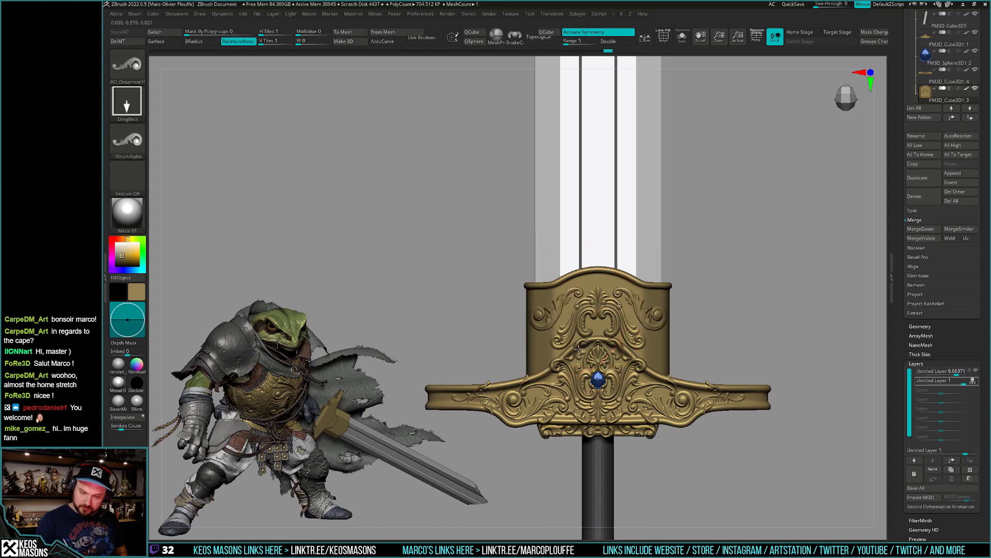
key(f)
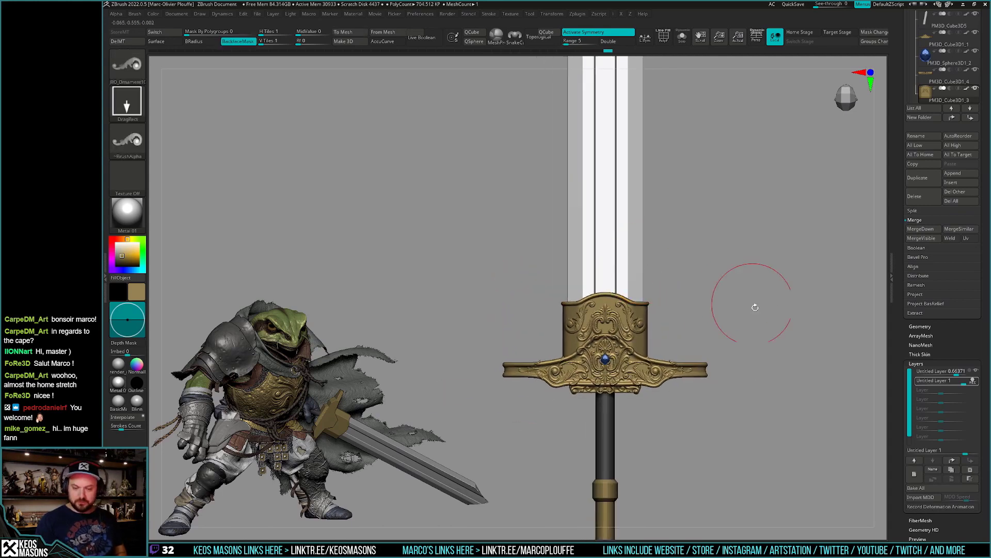
mouse_move(753, 305)
mouse_down()
mouse_move(720, 354)
mouse_move(719, 380)
mouse_up()
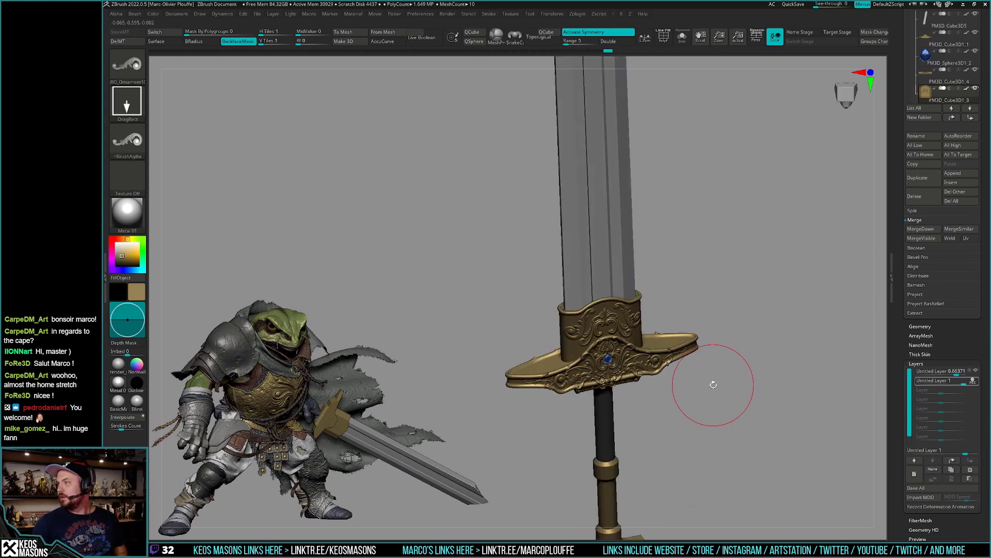
mouse_move(713, 384)
shift+mouse_down()
mouse_move(703, 362)
mouse_move(696, 377)
mouse_move(705, 368)
shift+mouse_up()
Turn on BackfaceMask and toggle Solo on the collar subtool on and off.
key(b)
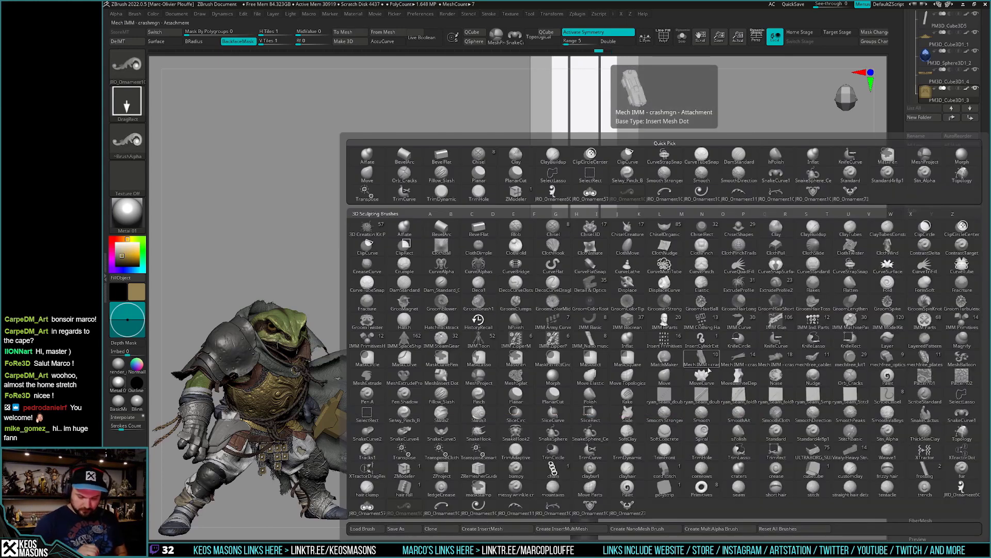
key(Escape)
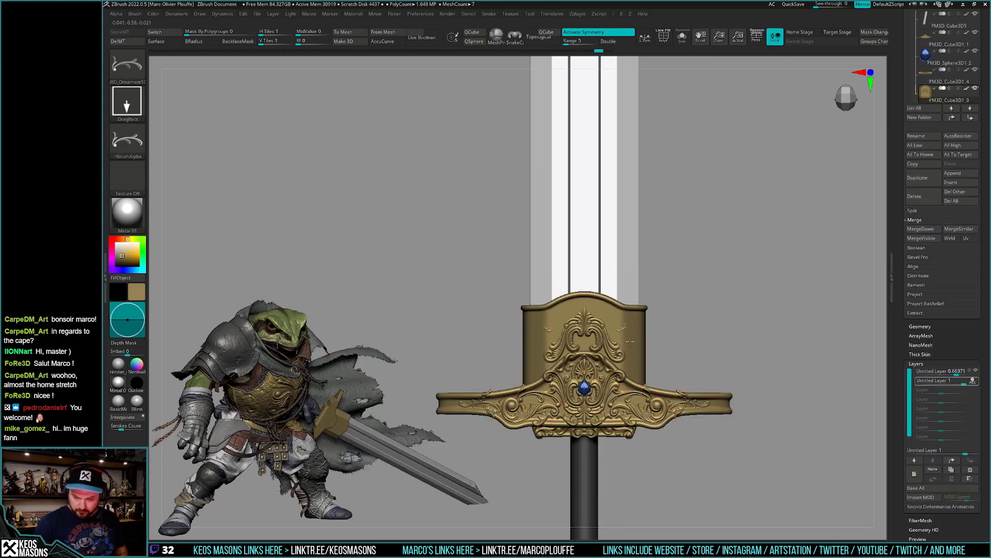
key(shift+b)
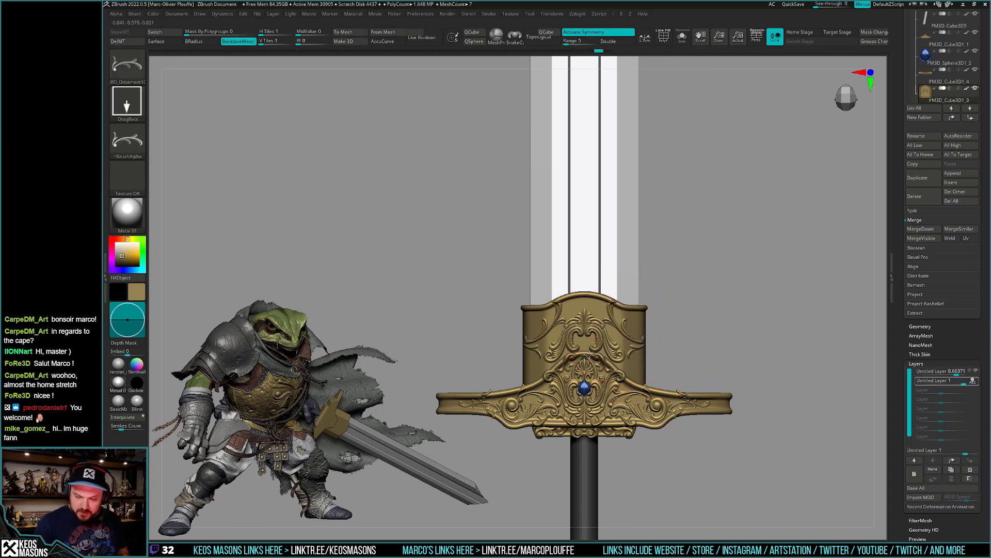
alt+click(619, 317)
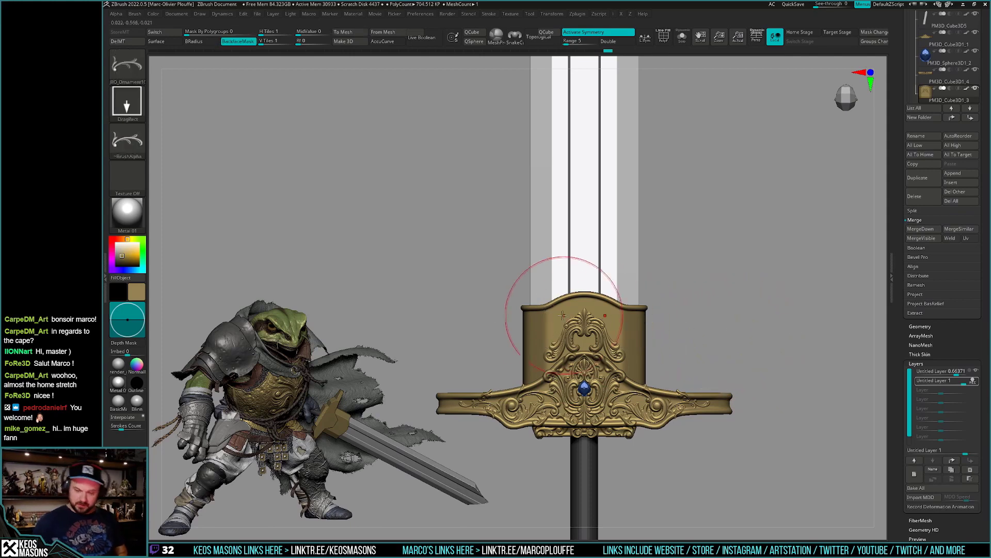
alt+click(530, 291)
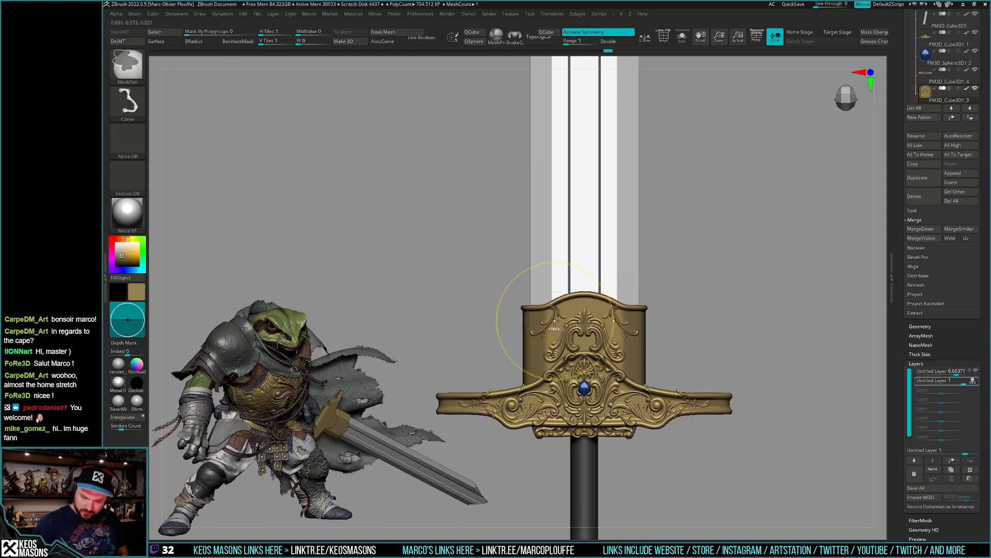
alt+click(523, 302)
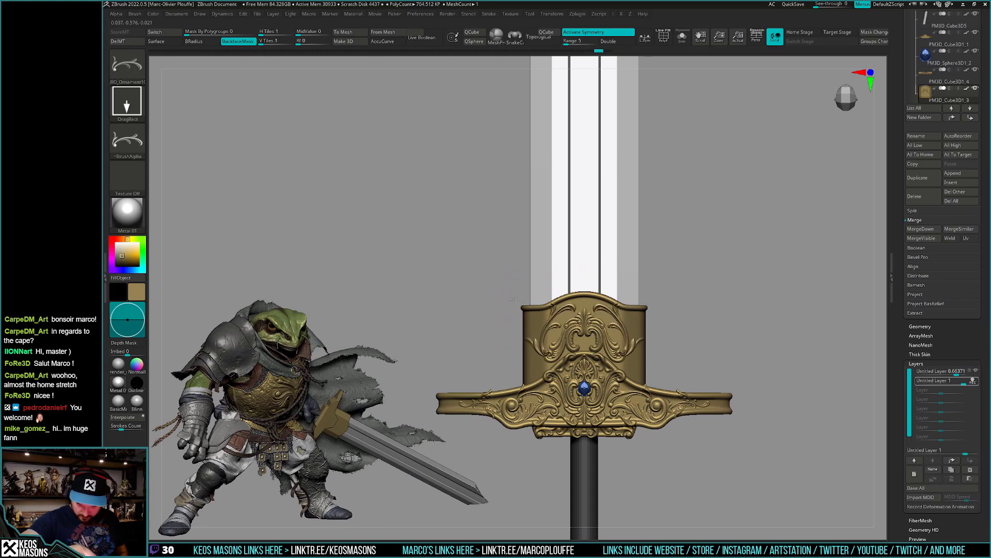
alt+click(516, 292)
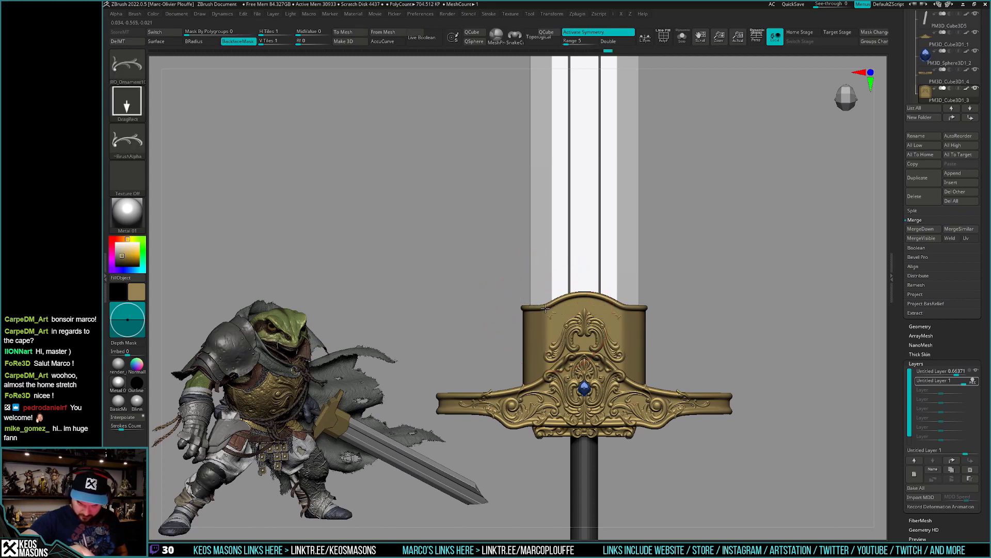
alt+click(555, 317)
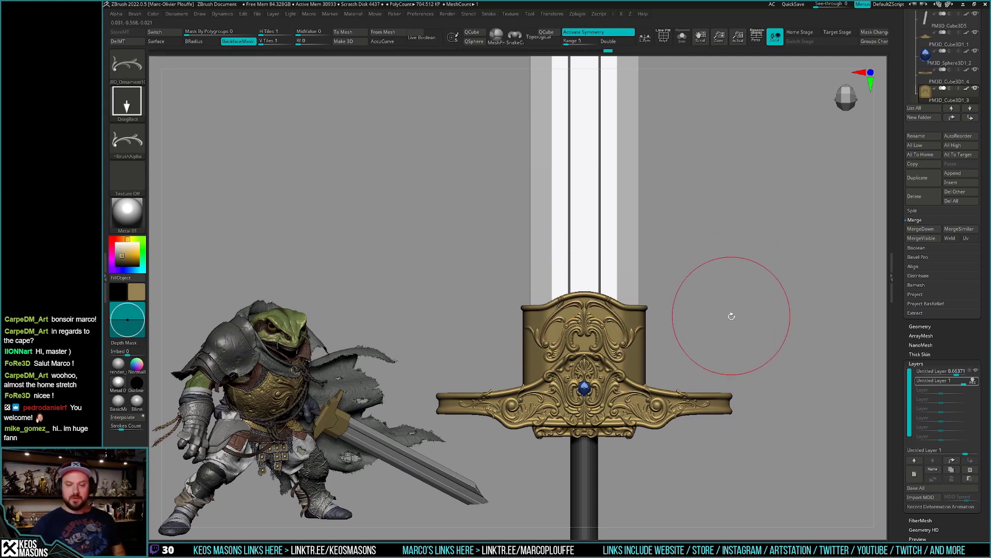
Orbit the sword to inspect the guard from tilted and turned angles.
mouse_move(730, 316)
mouse_down()
mouse_move(717, 330)
mouse_move(727, 333)
mouse_move(728, 320)
mouse_up()
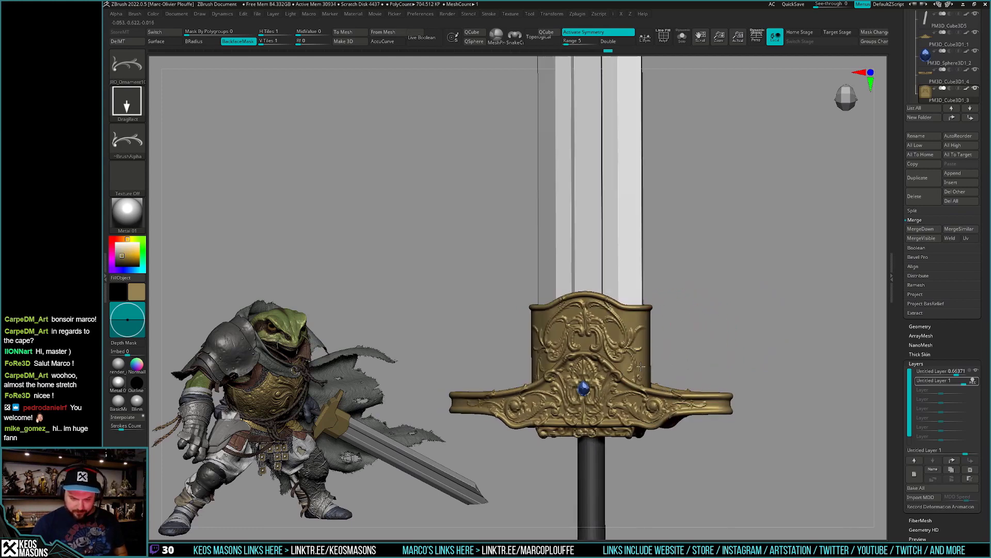
drag(663, 364, 675, 355)
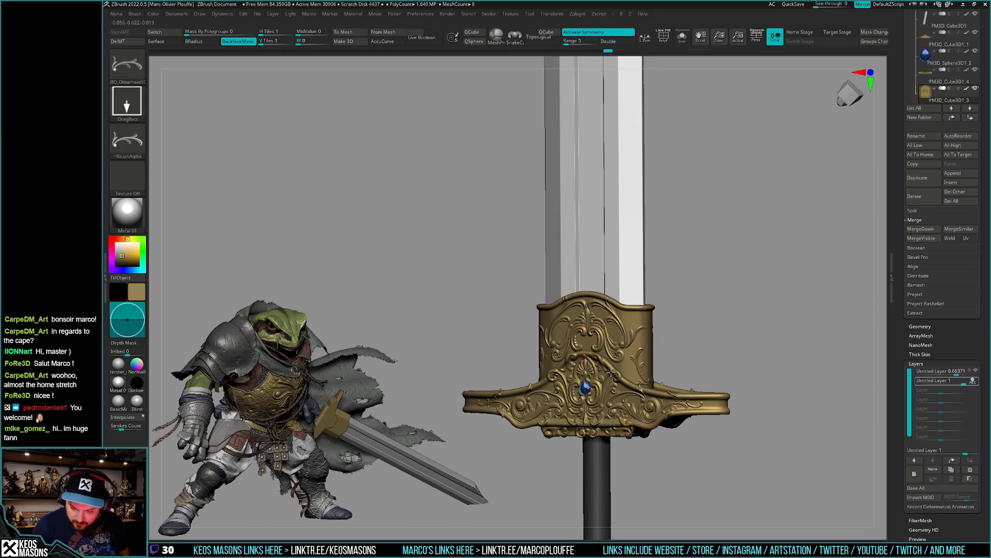
mouse_move(599, 378)
right_down()
mouse_move(665, 377)
mouse_move(671, 345)
mouse_move(692, 363)
mouse_move(689, 381)
mouse_move(677, 367)
mouse_move(712, 330)
right_up()
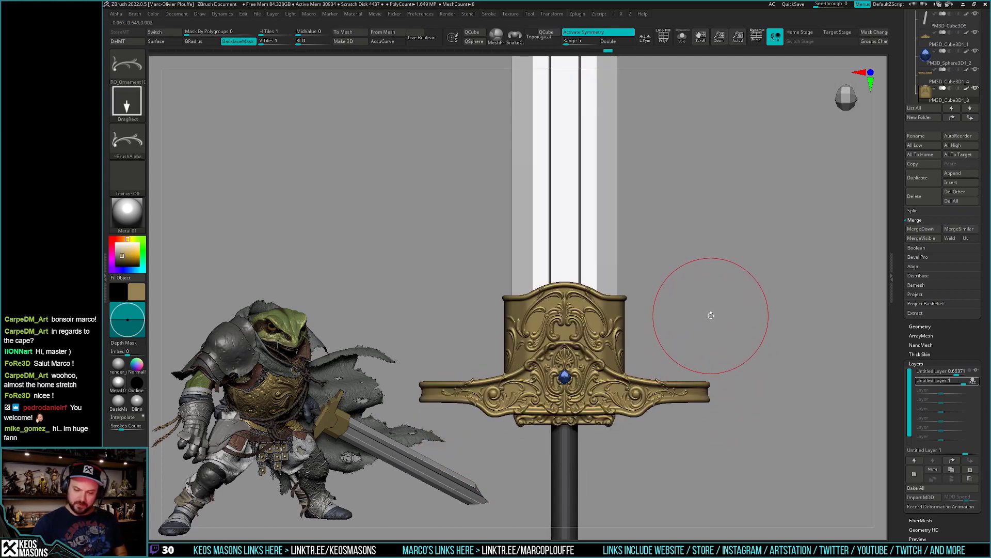
mouse_move(711, 315)
right_down()
mouse_move(699, 320)
mouse_move(713, 332)
mouse_move(700, 337)
right_up()
key(space)
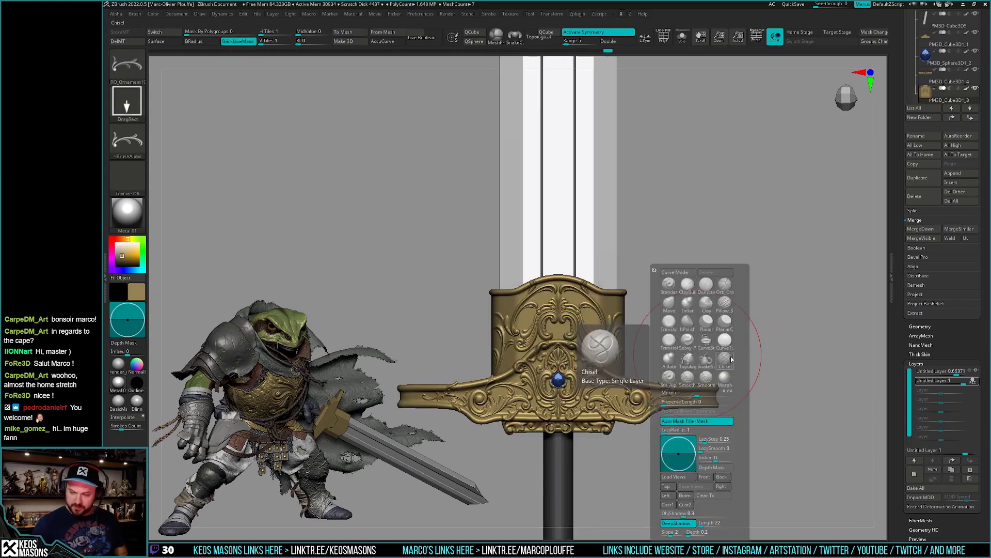
Load JRO_Ornament60, isolate the collar, and orbit back to a front view of the guard.
key(b)
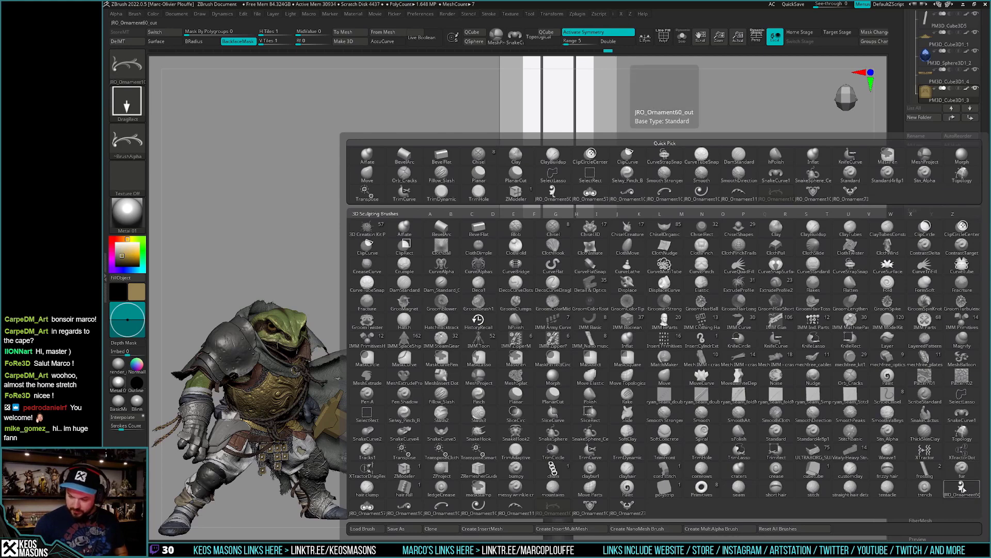
click(962, 488)
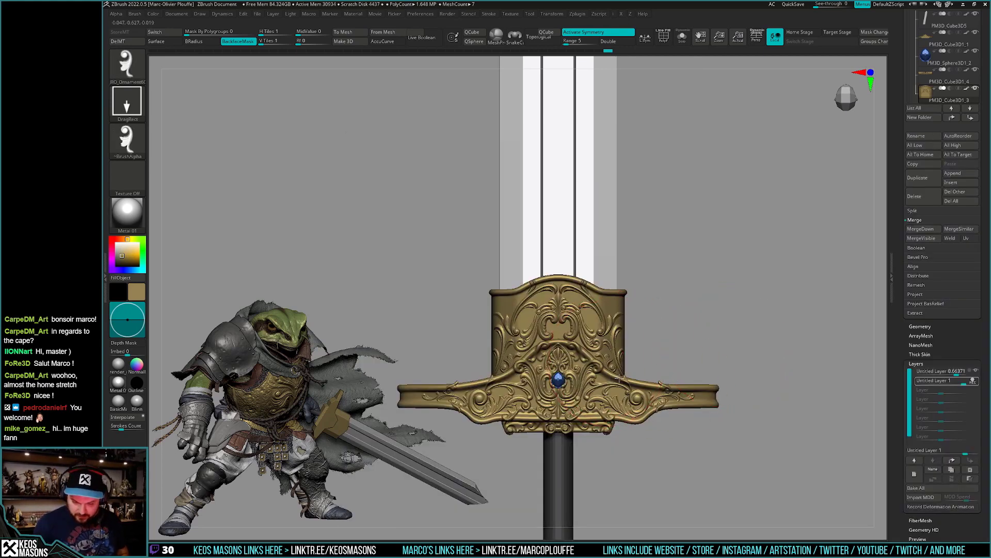
alt+click(619, 379)
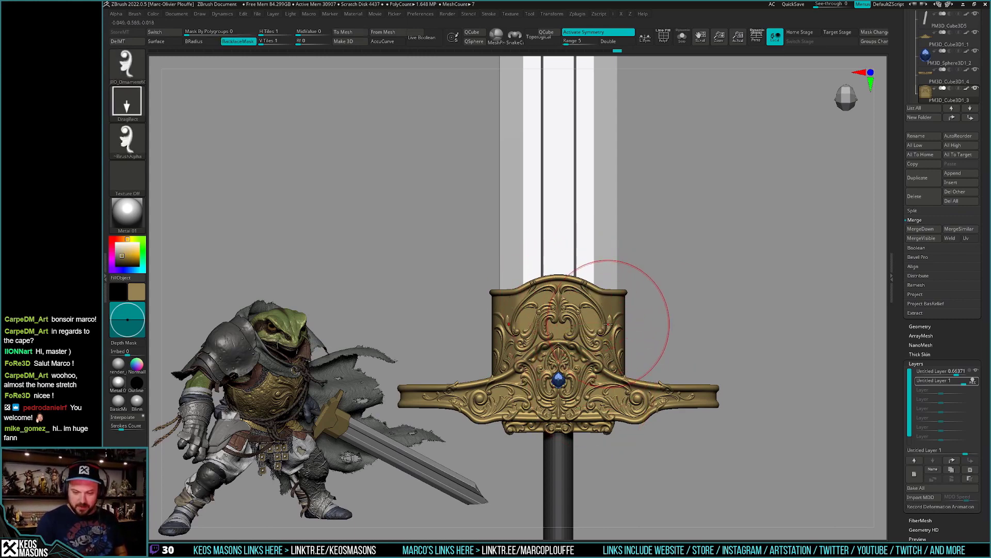
key(f)
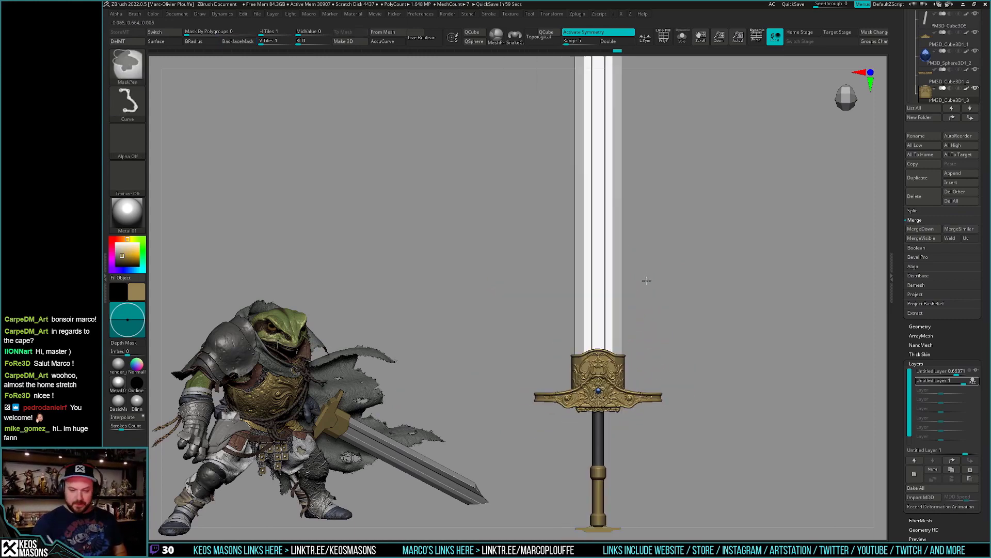
drag(682, 362, 699, 373)
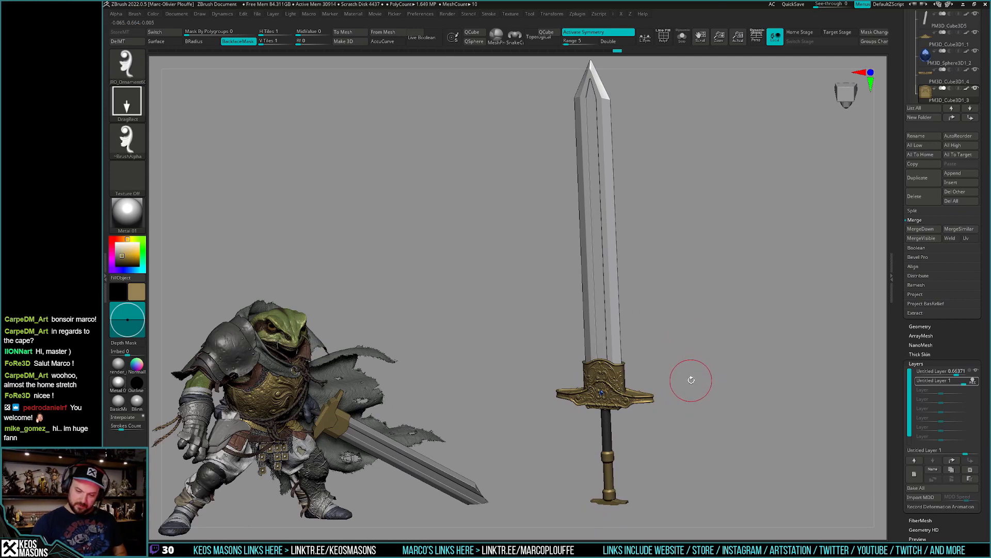
mouse_move(688, 380)
ctrl+right_down()
mouse_move(677, 423)
mouse_move(684, 361)
mouse_move(690, 378)
ctrl+right_up()
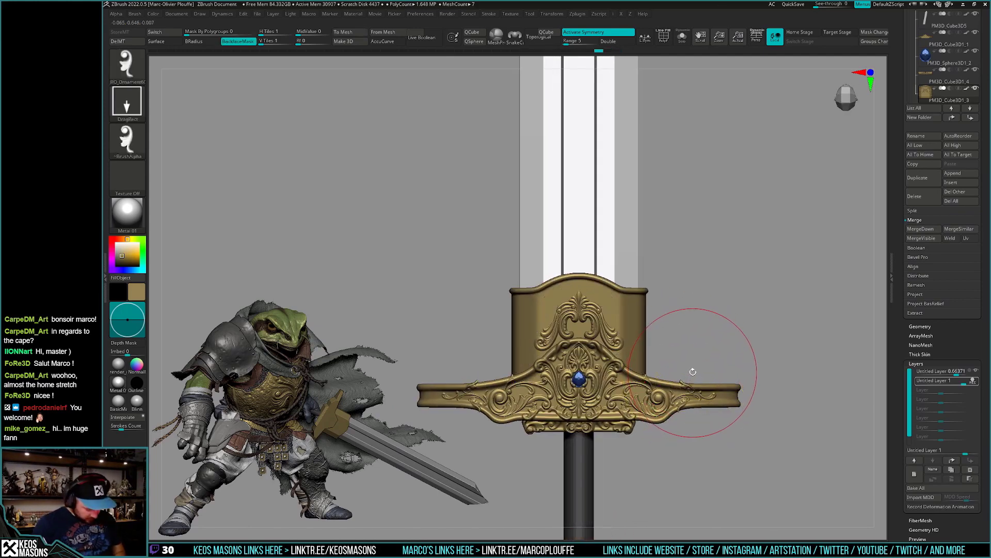
Switch to the JRO_Ornament11 brush and isolate the collar again.
key(b)
click(738, 192)
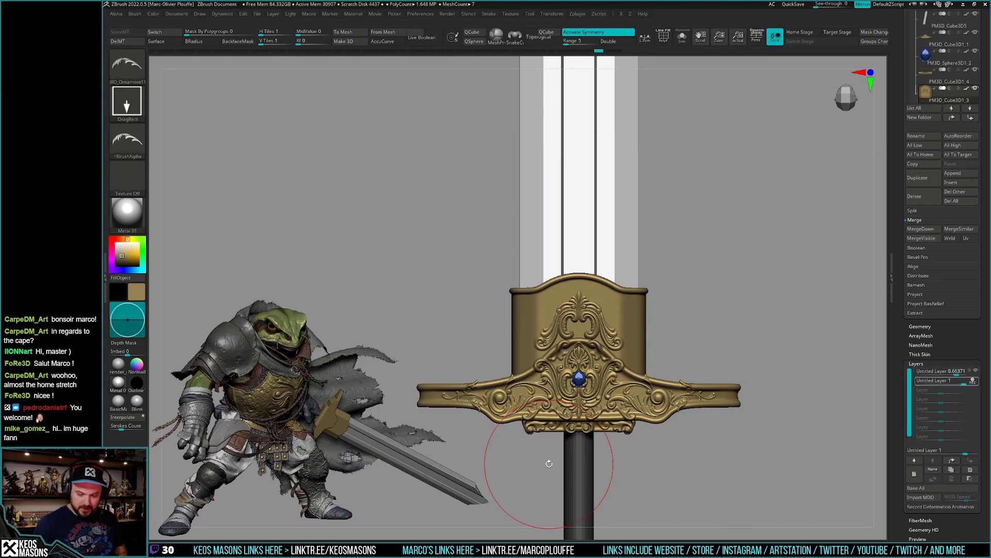
alt+click(595, 351)
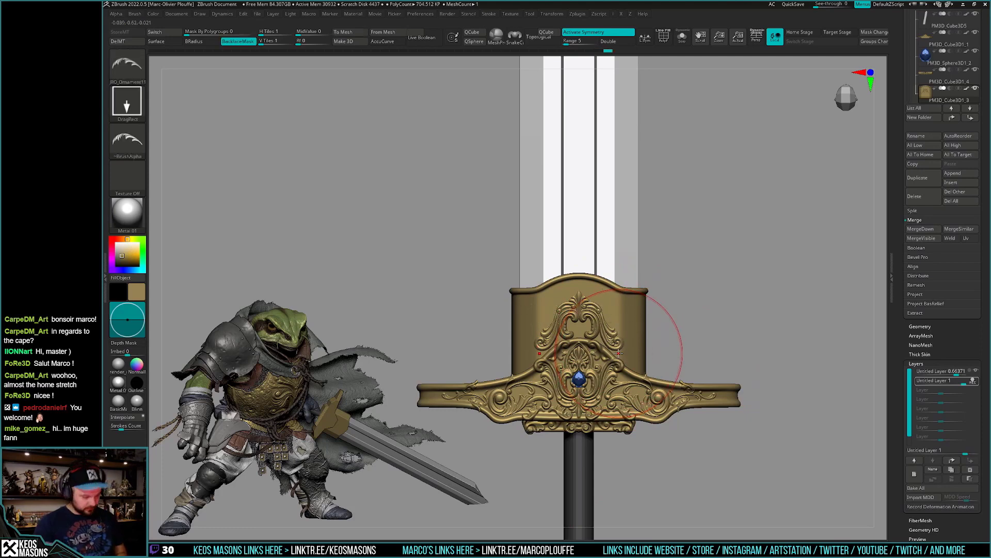
key(b)
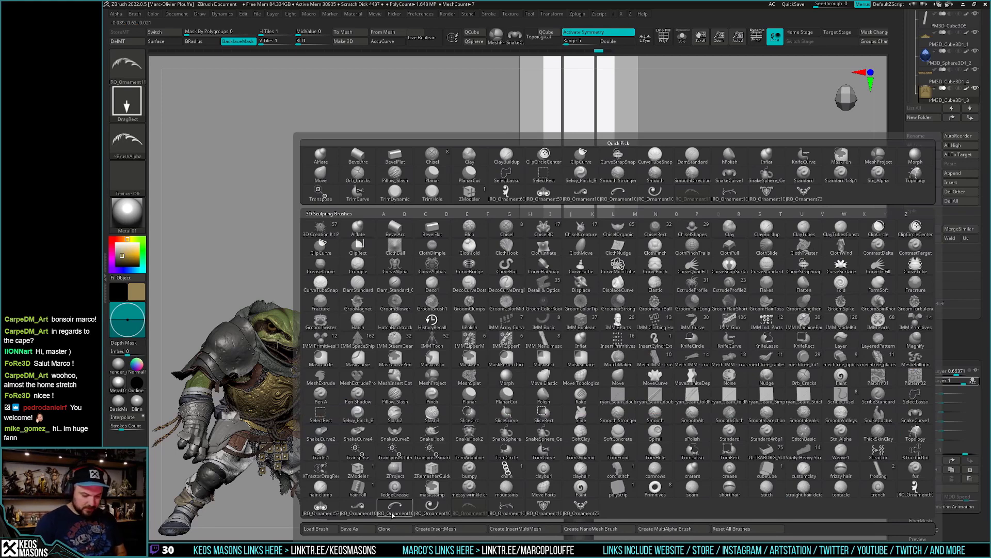
click(357, 509)
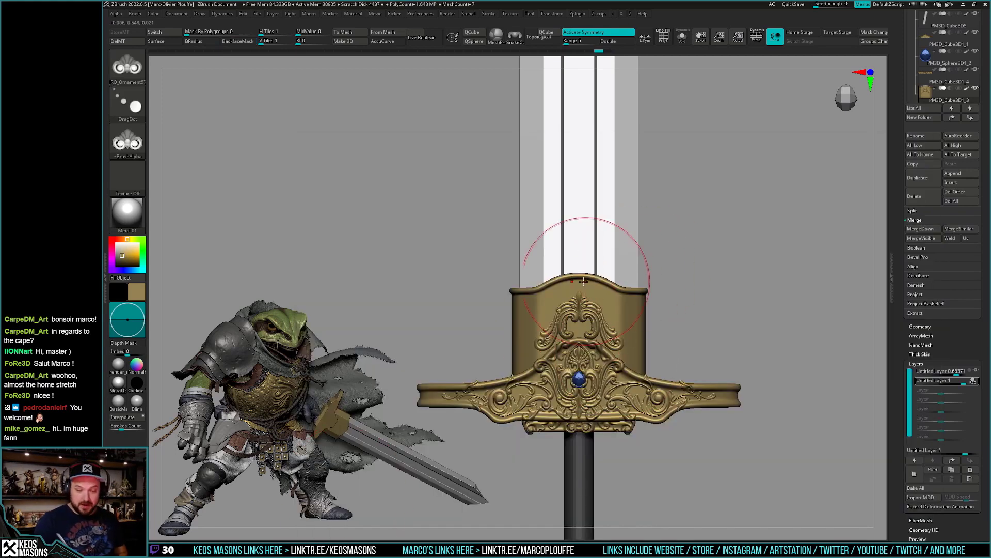
drag(580, 279, 579, 310)
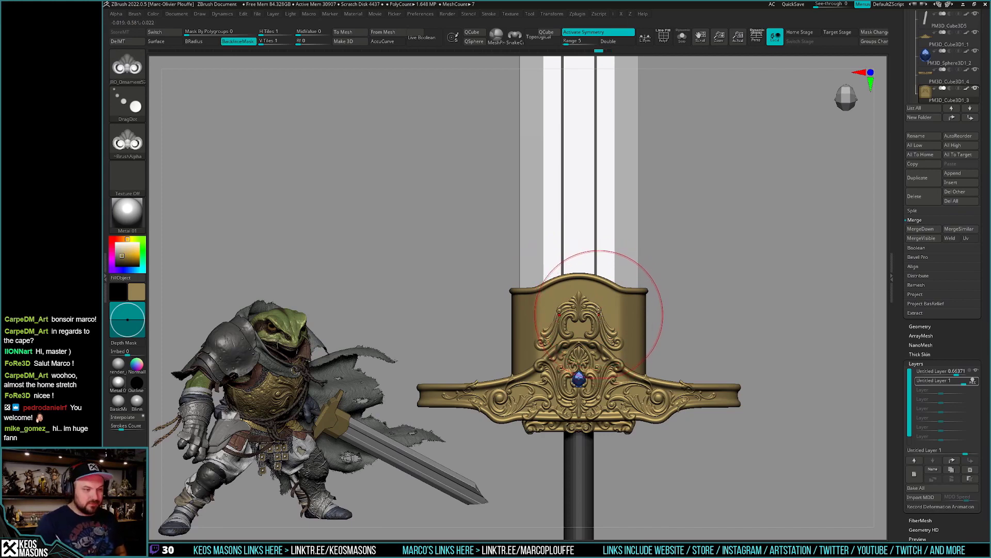
key(space)
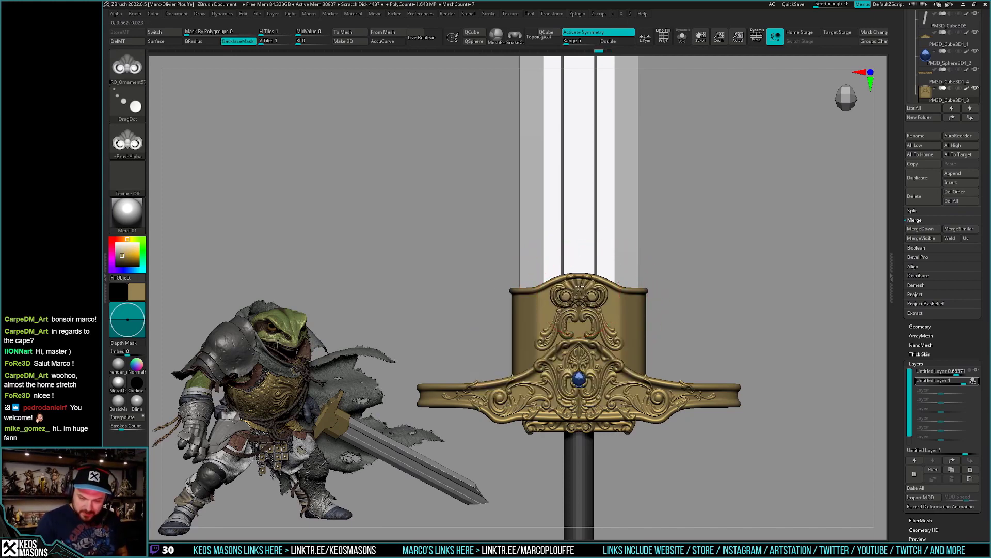
key(space)
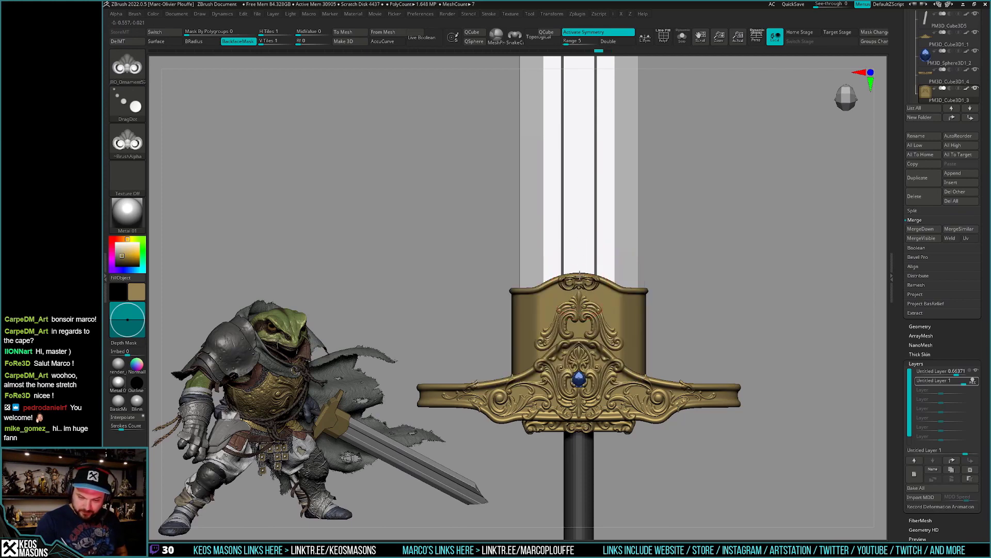
drag(580, 279, 580, 279)
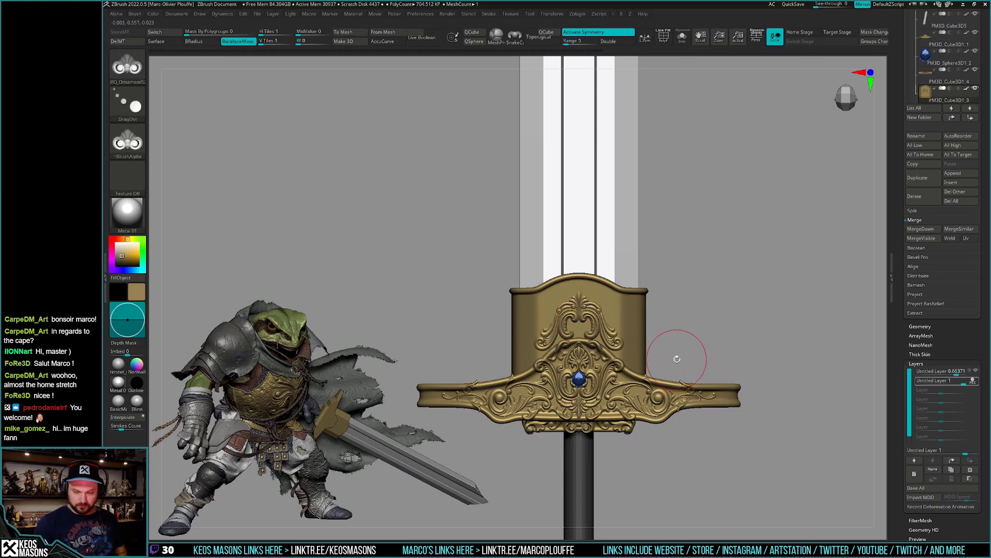
click(142, 45)
key(space)
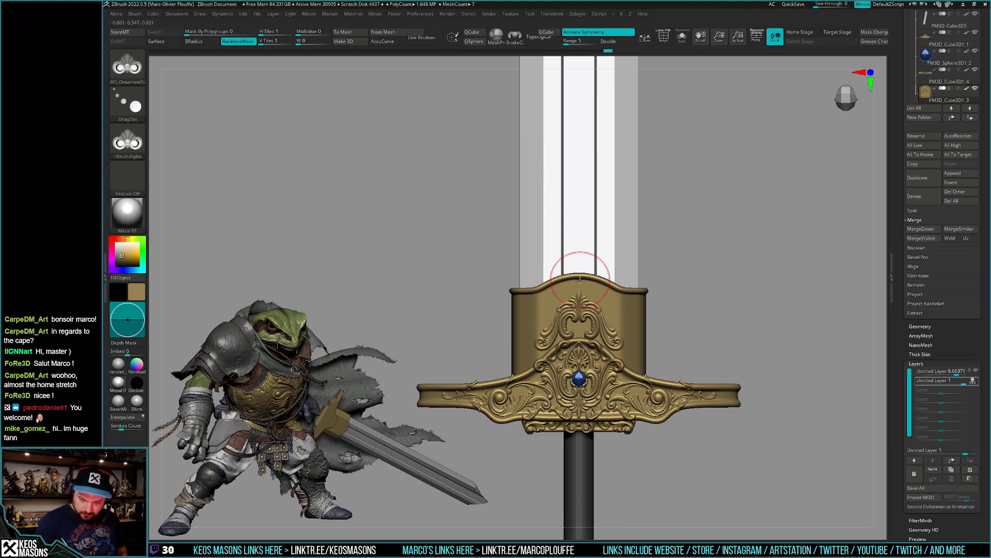
key(space)
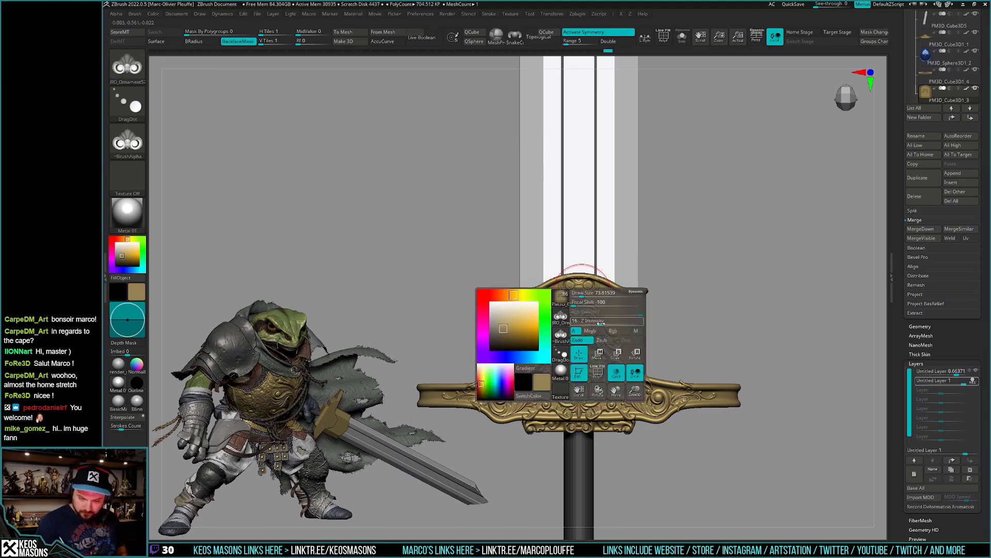
drag(602, 323, 607, 323)
key(space)
drag(584, 280, 581, 280)
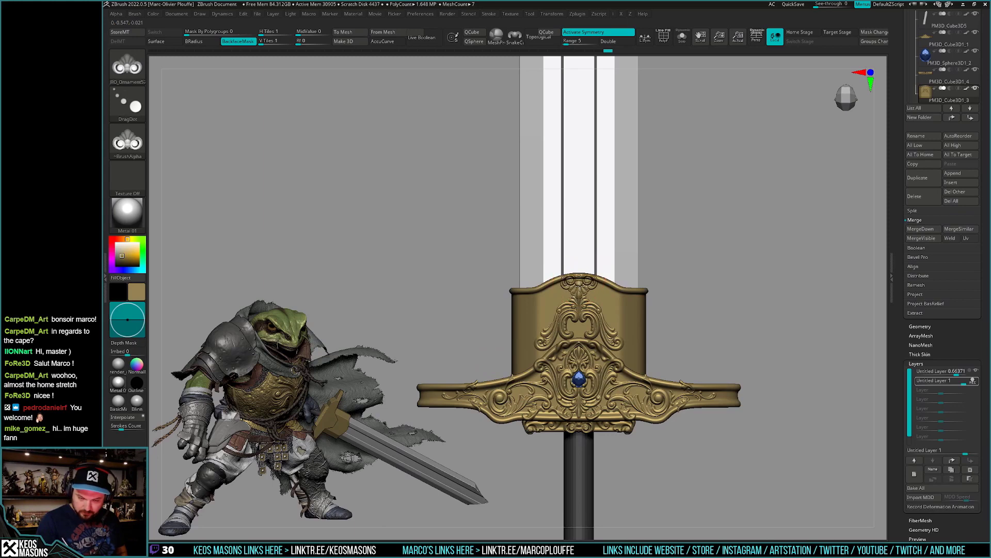
key(ctrl+z)
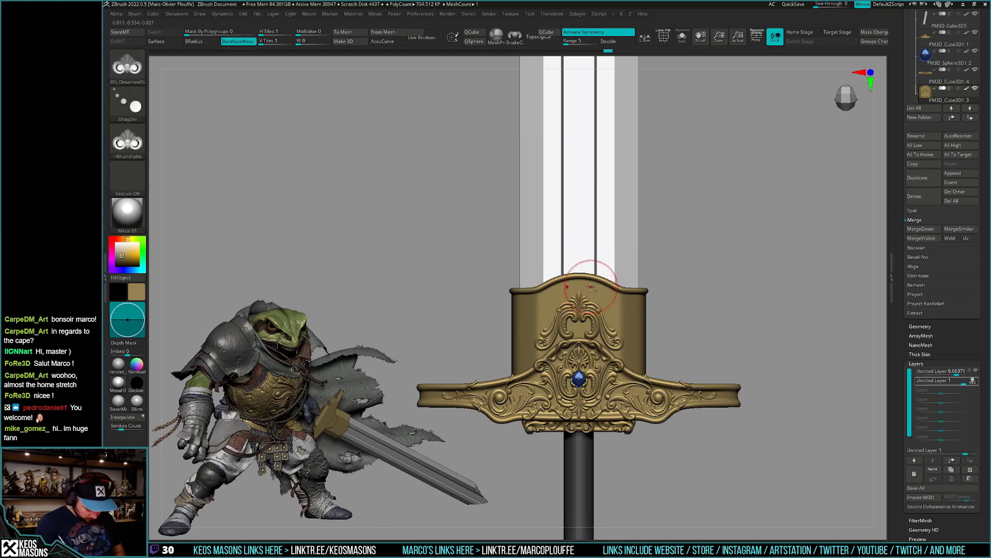
click(580, 277)
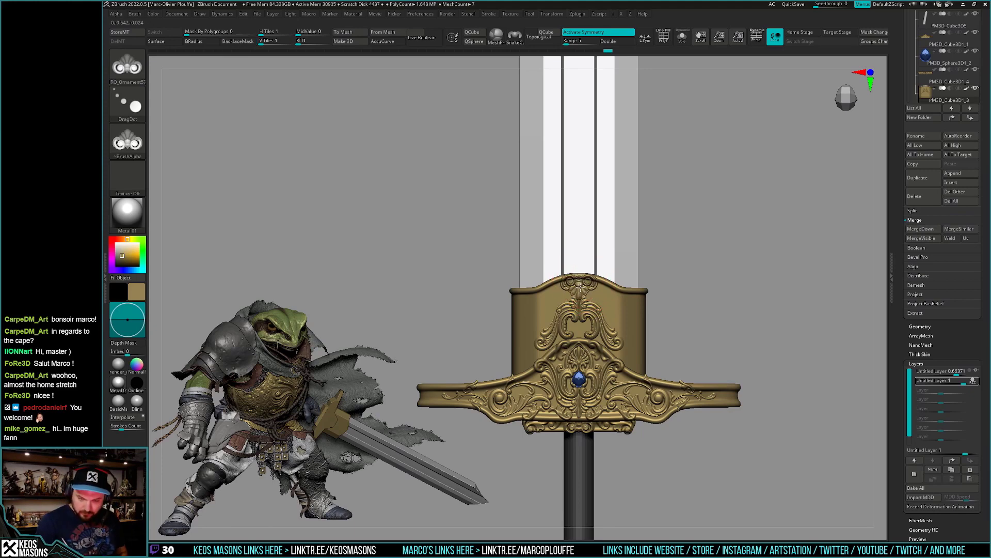
click(588, 426)
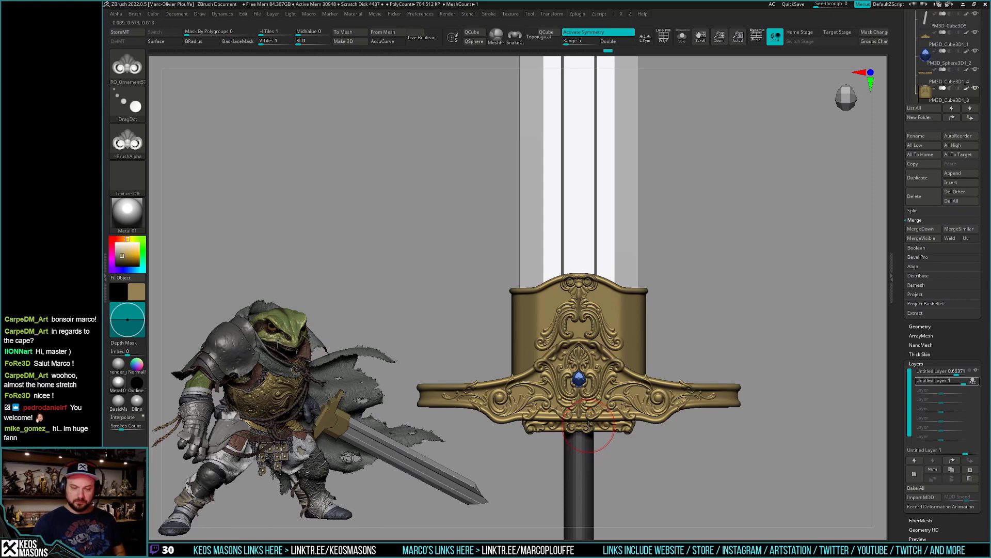
shift+right_drag(588, 426, 582, 390)
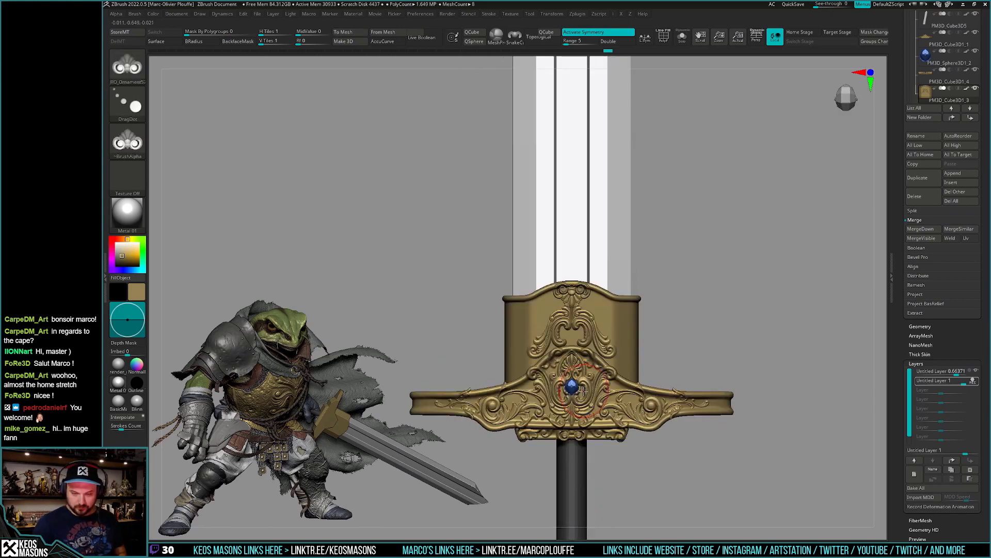
key(ctrl+z)
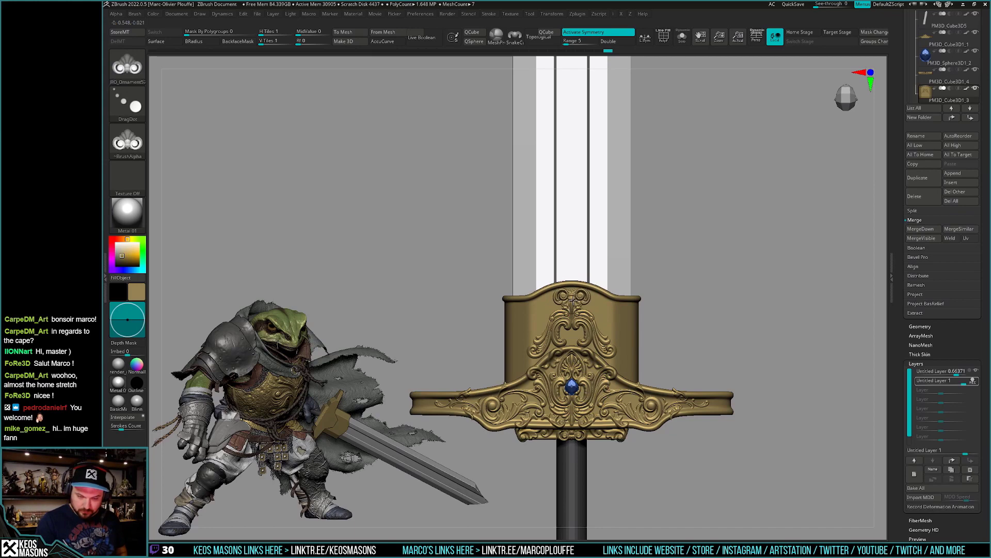
key(ctrl+z)
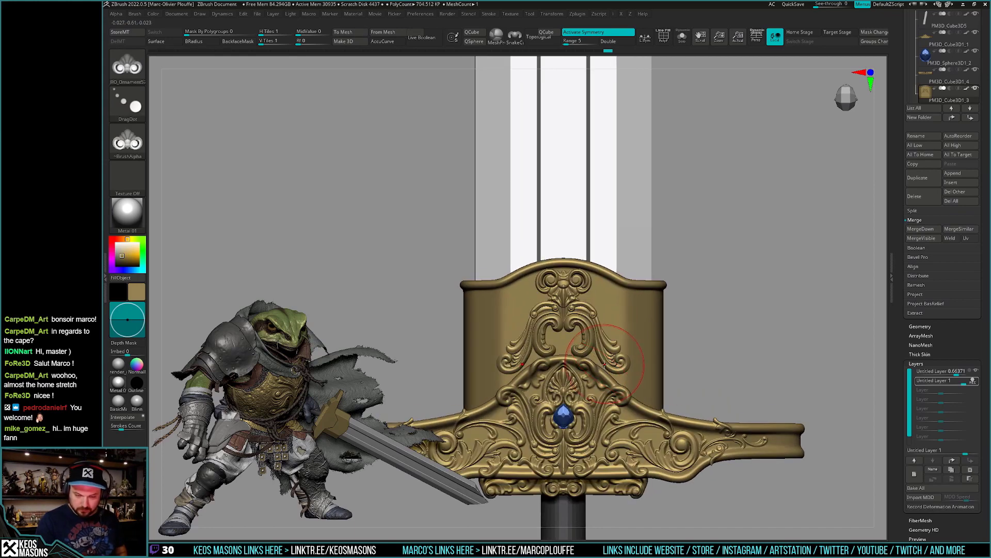
Select the Morph brush, stop recording into the layer, and store a morph target.
key(space)
click(632, 376)
key(space)
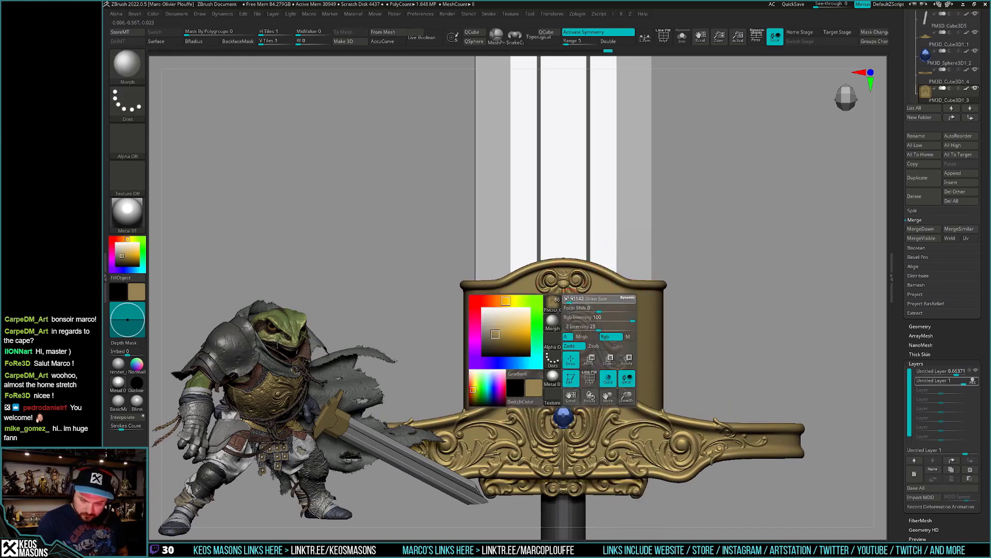
click(553, 302)
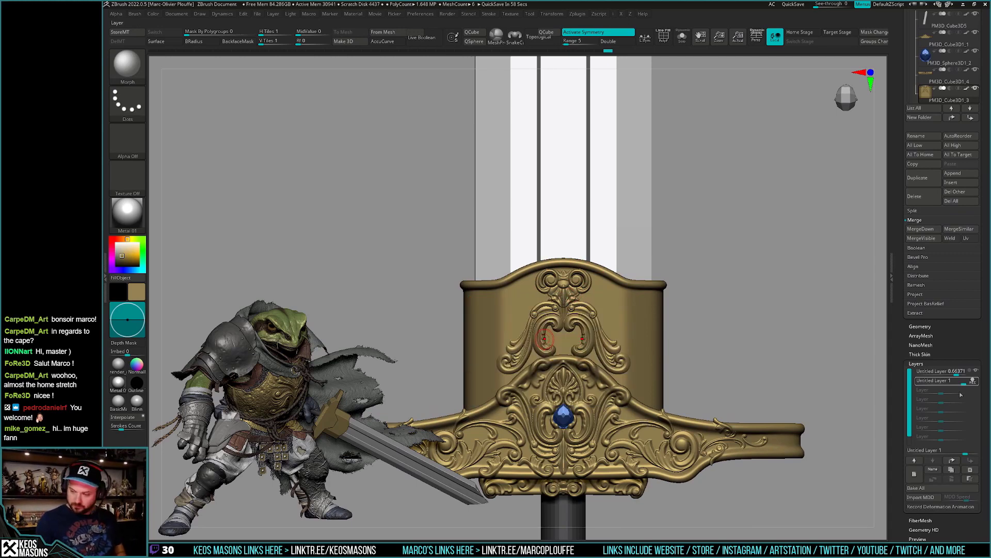
click(945, 381)
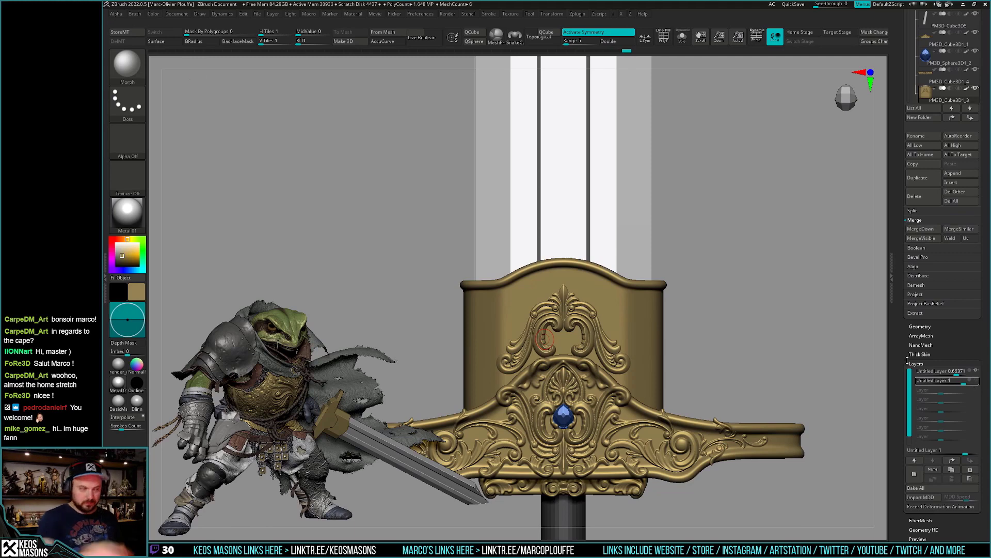
click(129, 32)
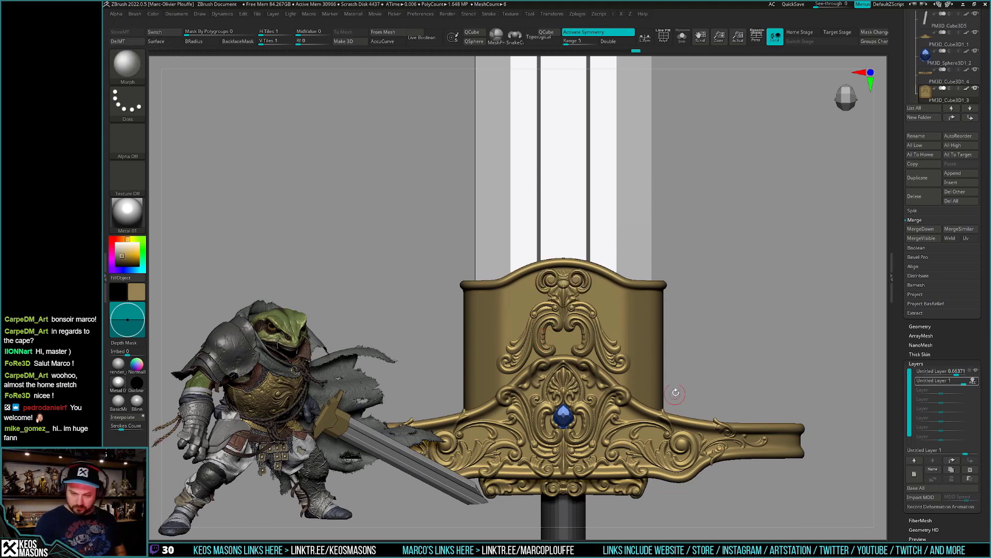
Select the guard subtool, view it from above, and snap to a front view.
key(space)
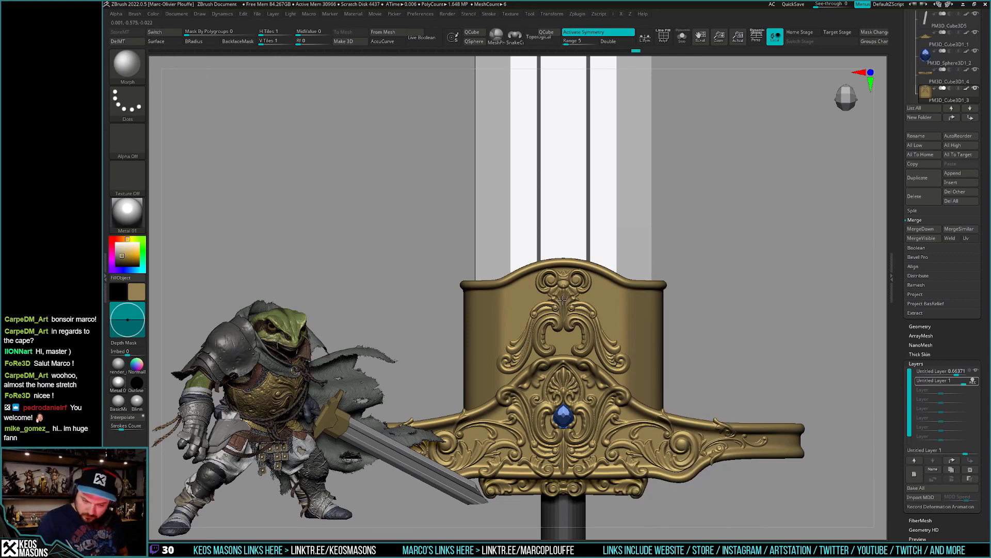
alt+click(560, 301)
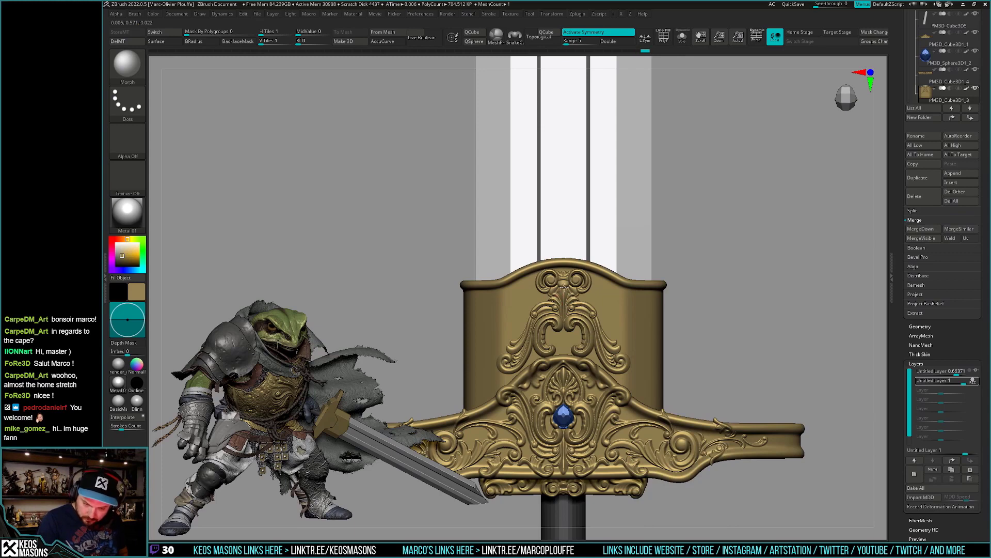
mouse_move(624, 243)
ctrl+right_down()
mouse_move(597, 255)
mouse_move(687, 342)
mouse_move(722, 312)
ctrl+right_up()
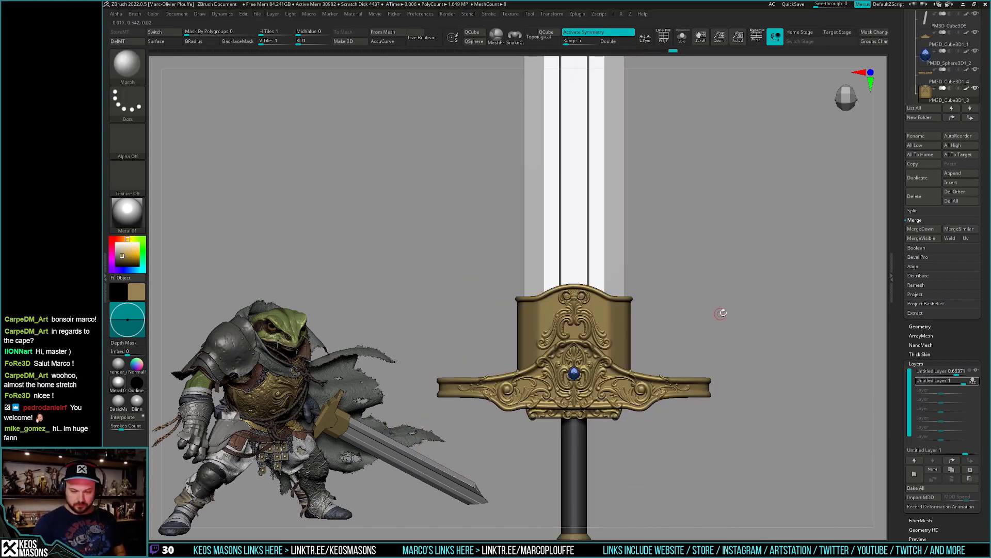
key(shift+f)
key(shift+f)
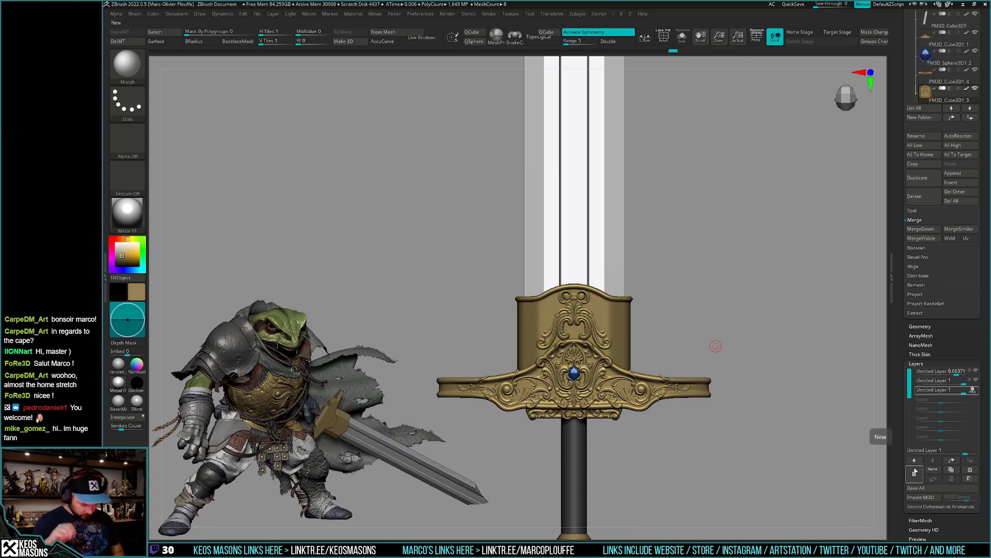
Stamp an ornament on the guard's top and orbit to see its narrow side.
key(b)
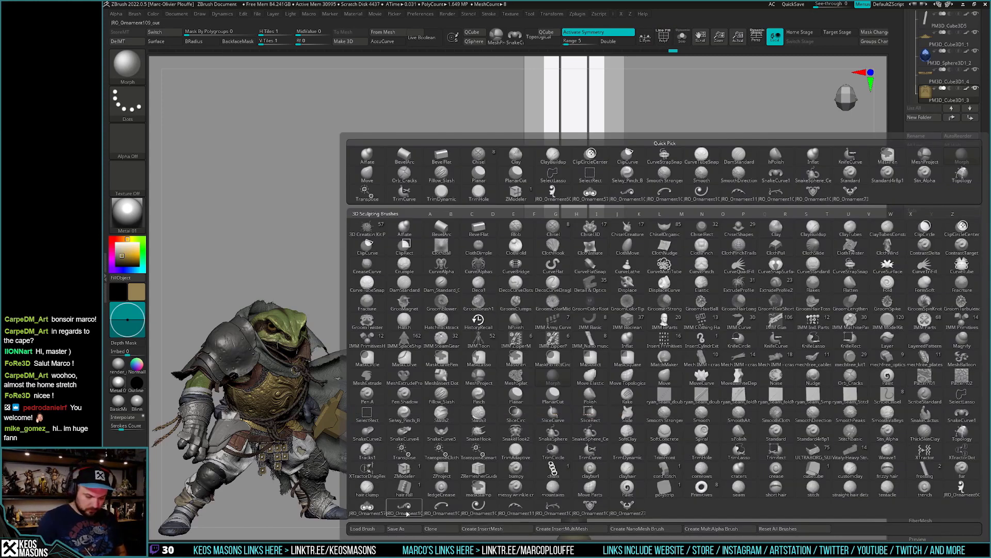
click(404, 507)
mouse_move(610, 319)
mouse_down()
mouse_move(578, 320)
mouse_move(578, 329)
mouse_up()
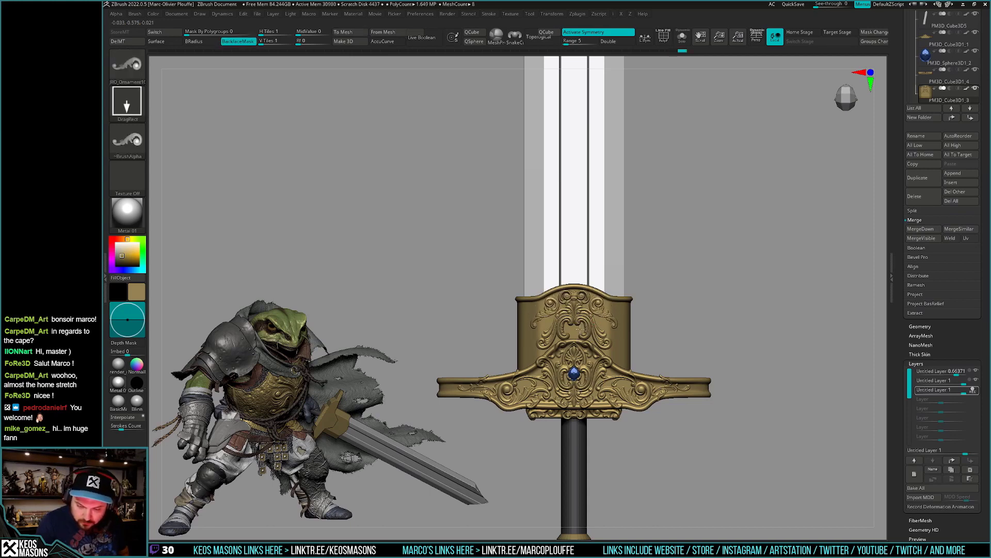
mouse_move(713, 362)
mouse_down()
mouse_move(720, 367)
mouse_move(646, 364)
mouse_move(629, 345)
mouse_move(654, 346)
mouse_up()
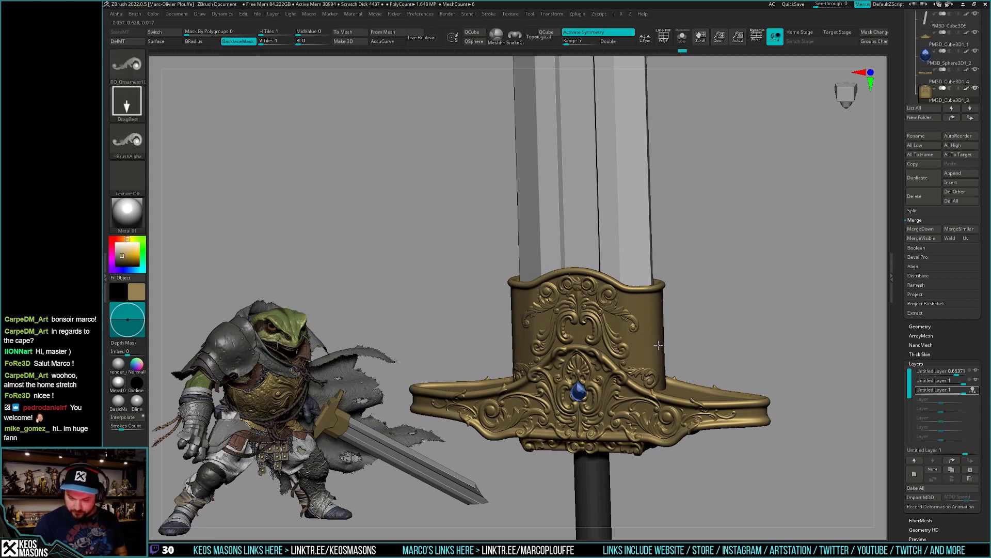
drag(659, 345, 704, 350)
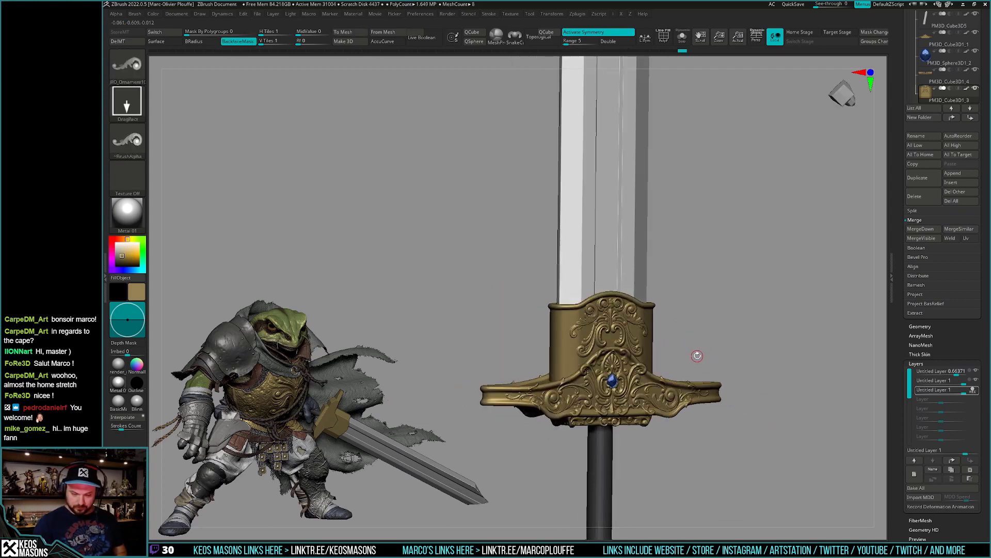
key(space)
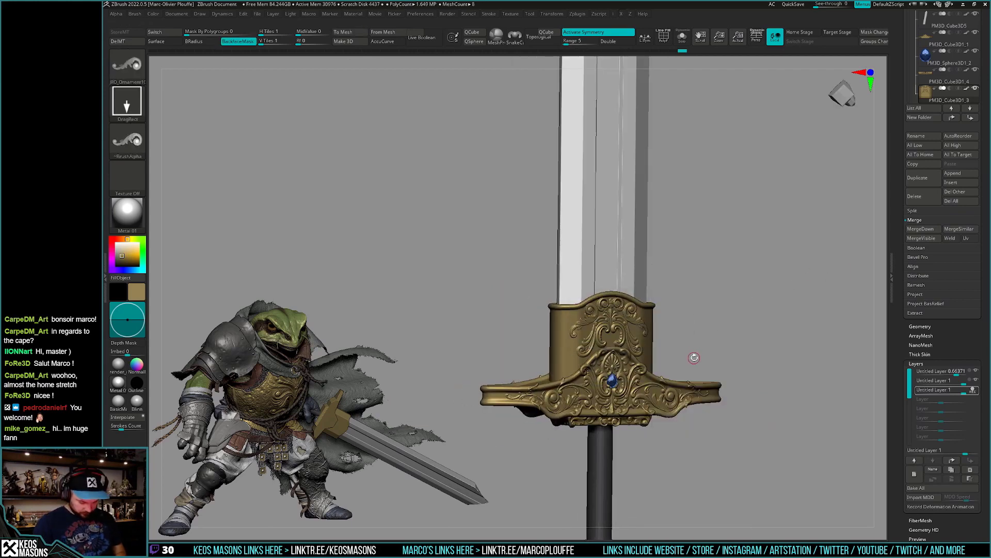
Load a curve brush and rotate the sword around, then back to front view.
key(b)
click(669, 331)
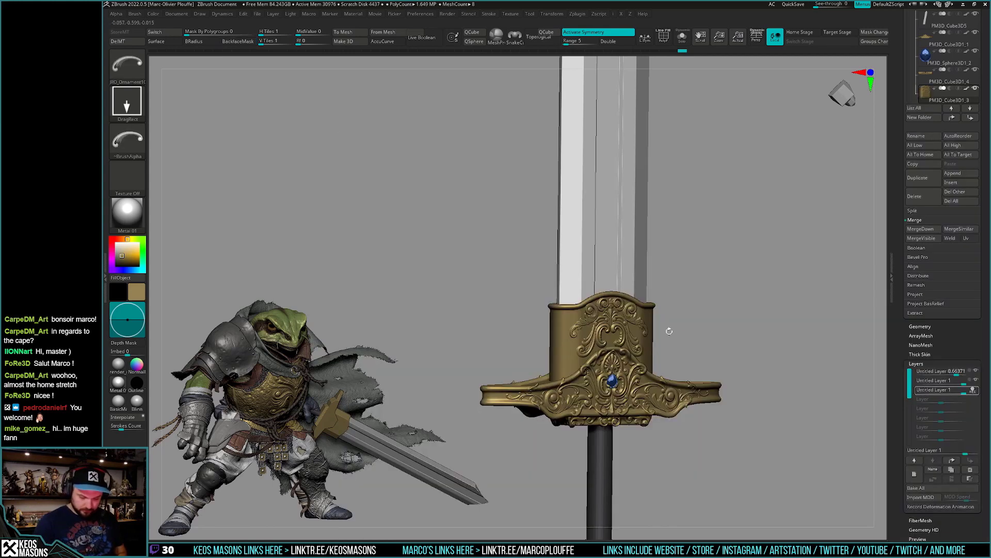
drag(669, 330, 636, 357)
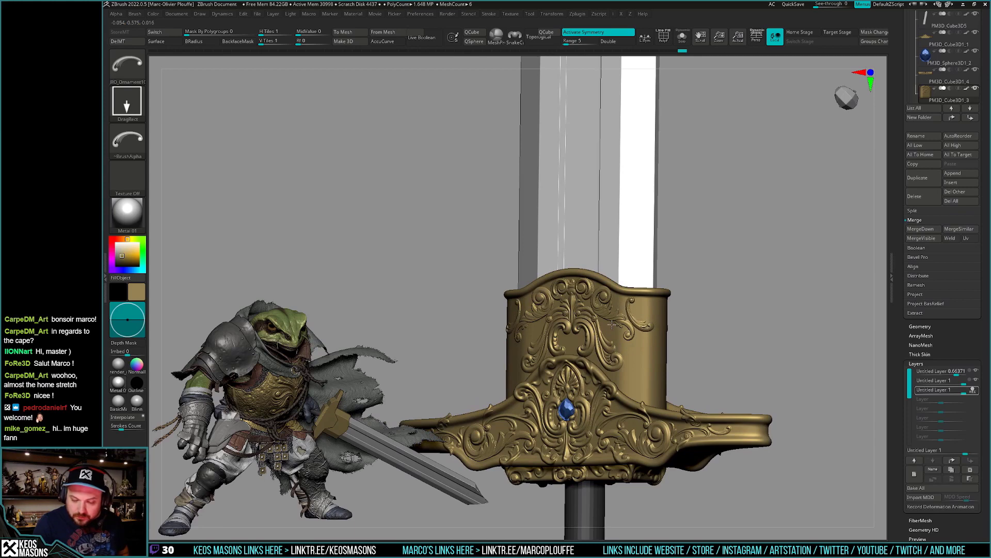
mouse_move(730, 320)
mouse_down()
mouse_move(548, 329)
mouse_move(548, 341)
mouse_up()
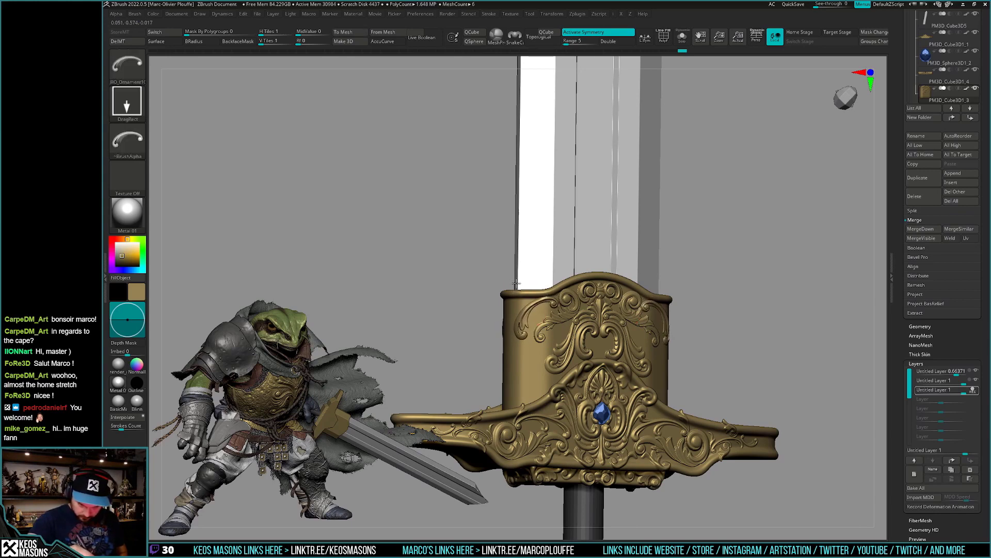
mouse_move(515, 286)
mouse_down()
mouse_move(690, 372)
mouse_move(670, 406)
mouse_move(679, 399)
mouse_move(645, 339)
mouse_up()
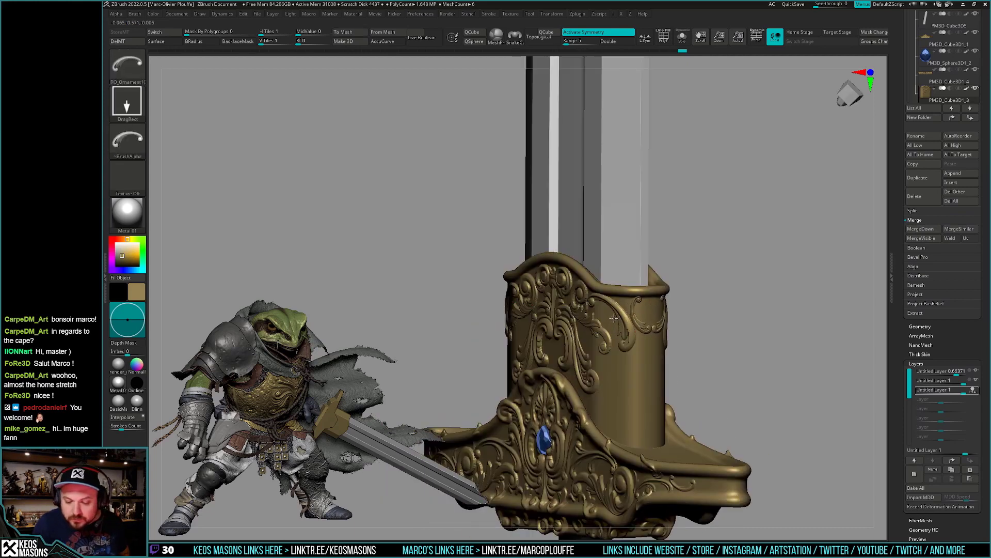
shift+drag(613, 317, 697, 347)
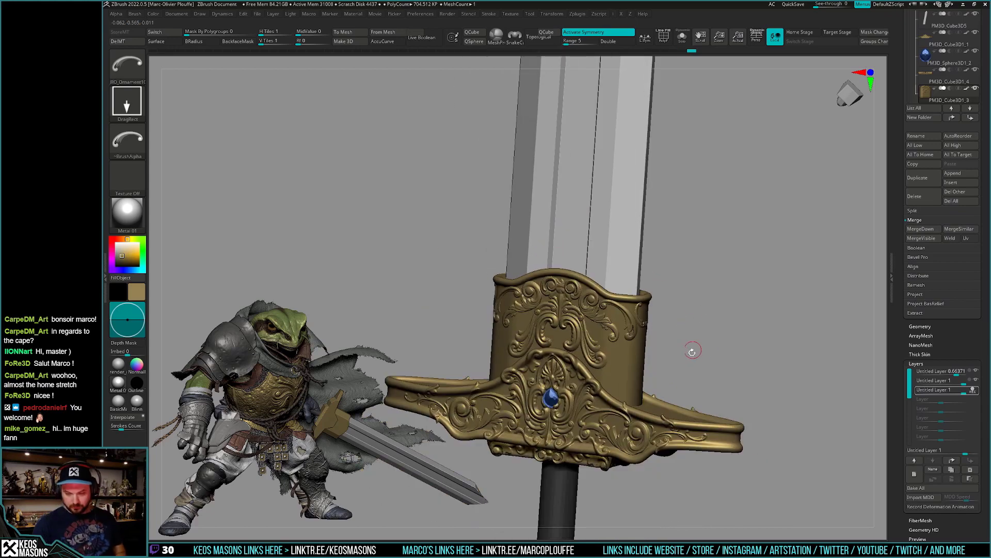
Undo and redo the ornament stamps to compare, keeping the symmetrical scroll relief.
key(ctrl+z)
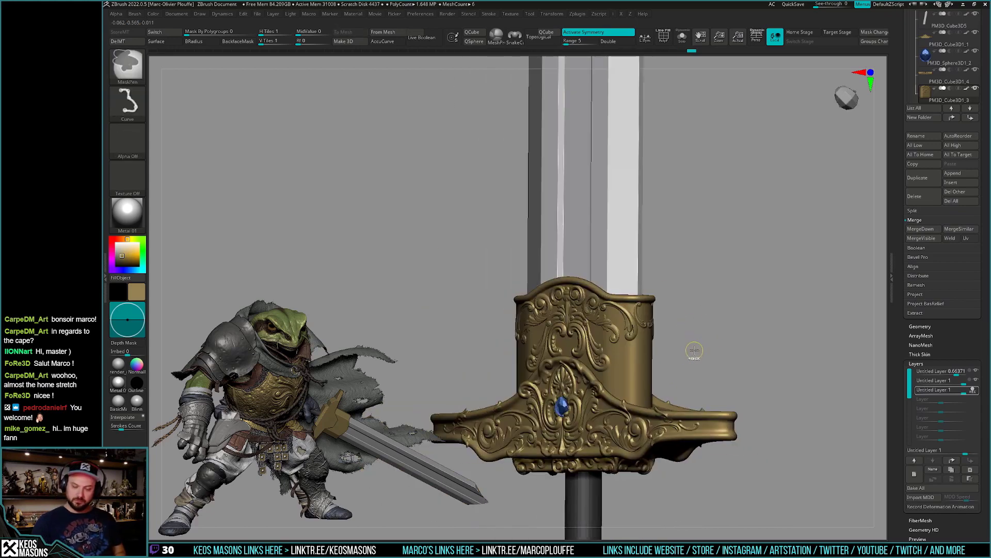
key(ctrl+z)
key(ctrl+z)
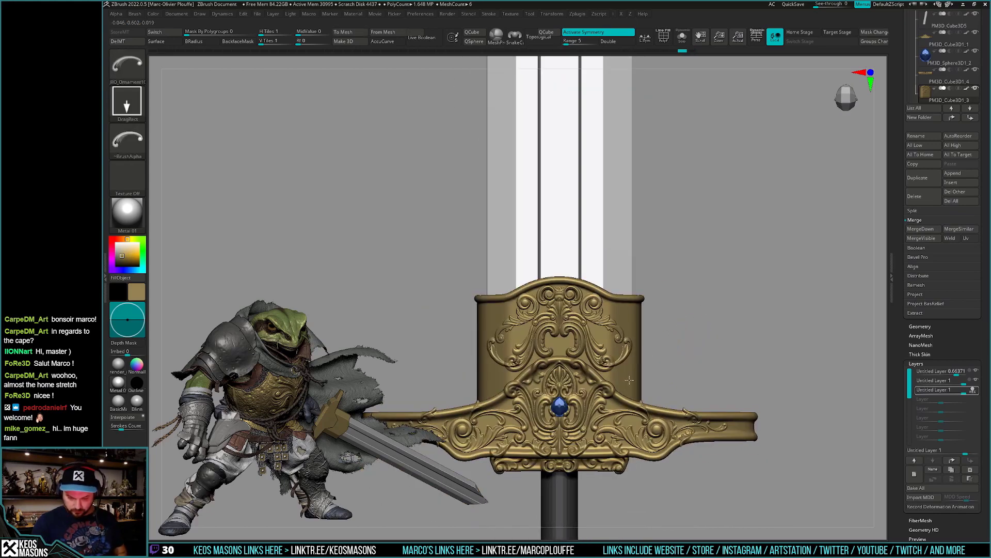
key(ctrl+z)
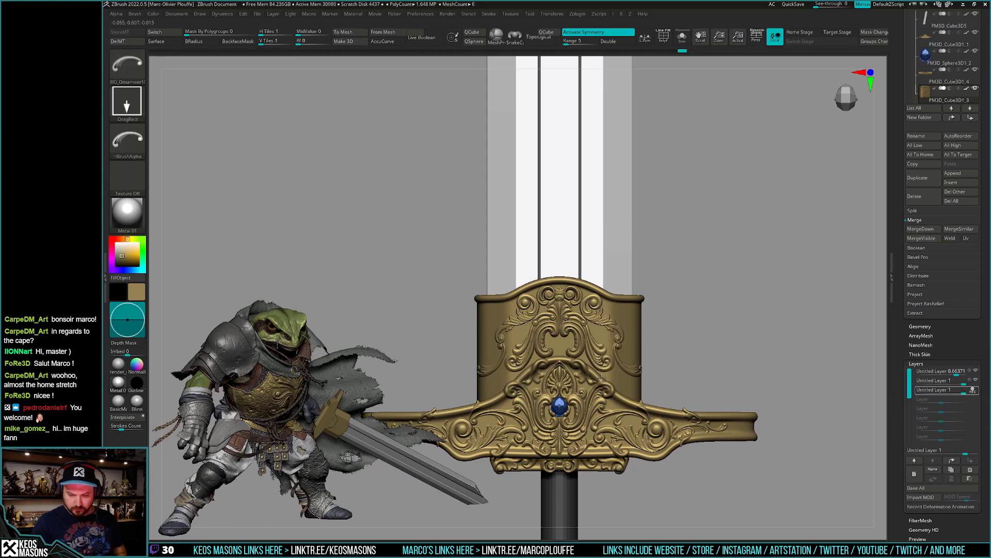
key(ctrl+z)
right_drag(603, 377, 644, 360)
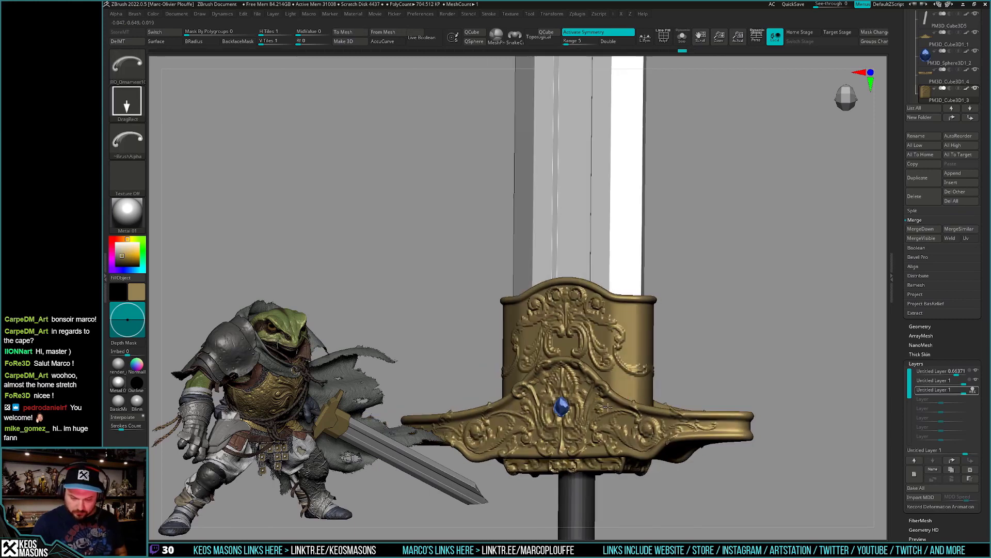
key(ctrl+z)
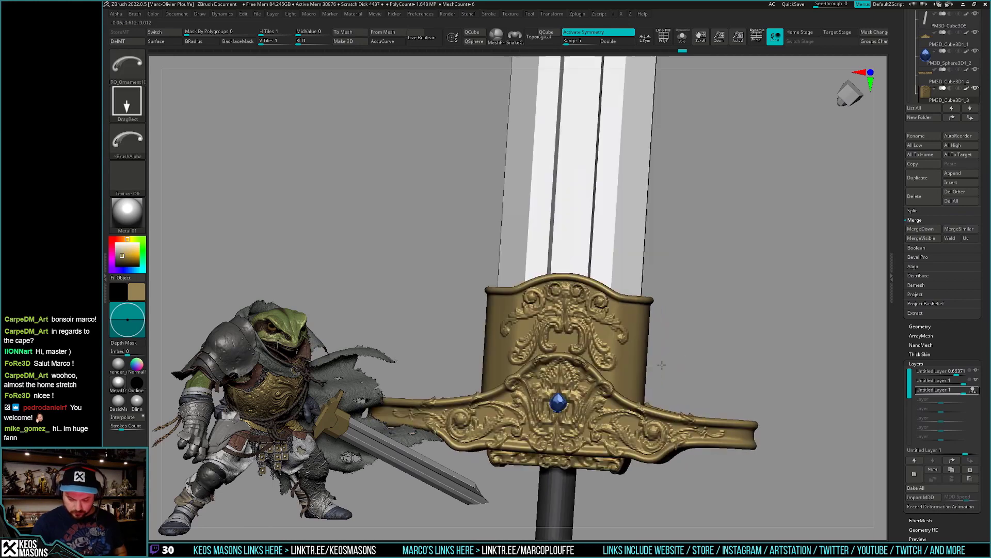
key(ctrl+z)
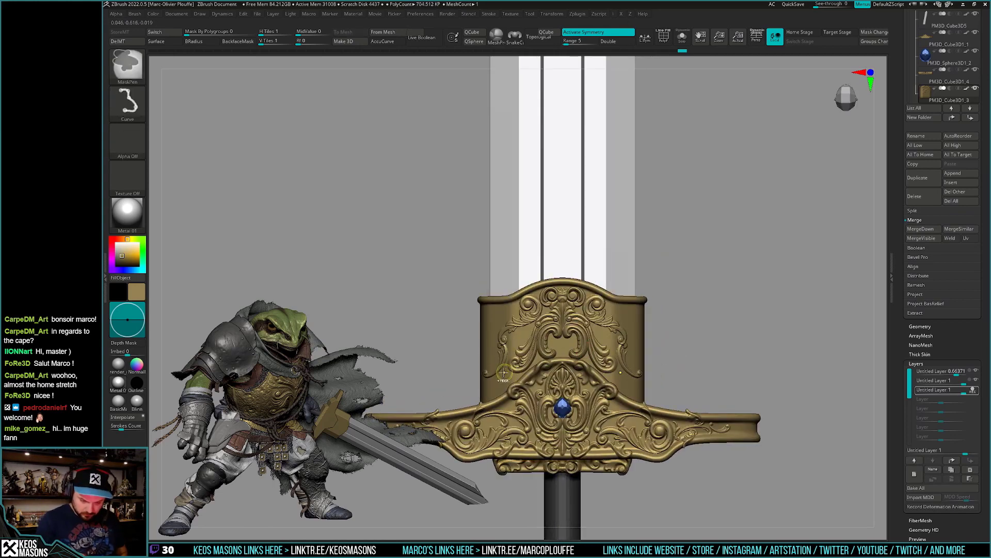
key(ctrl+z)
key(ctrl+z)
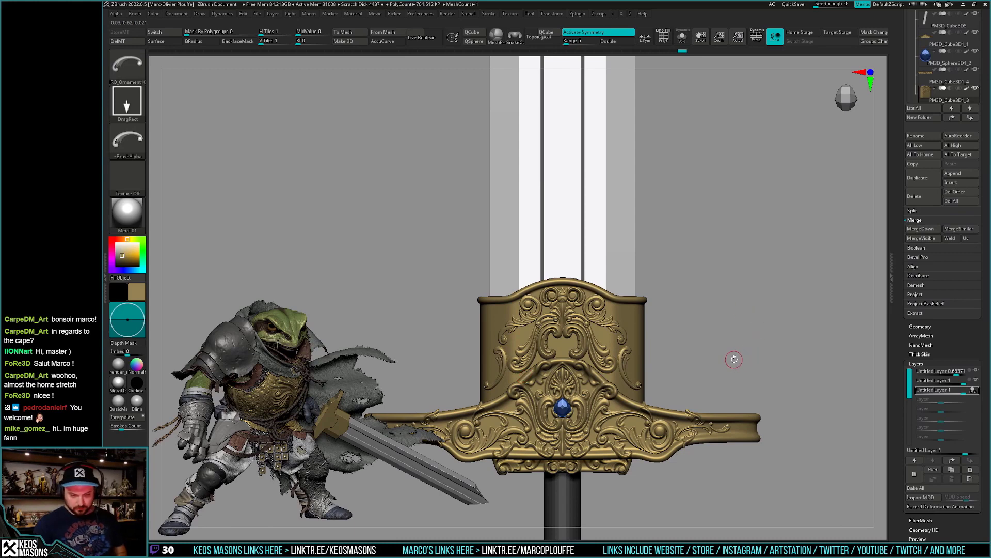
key(ctrl+shift+z)
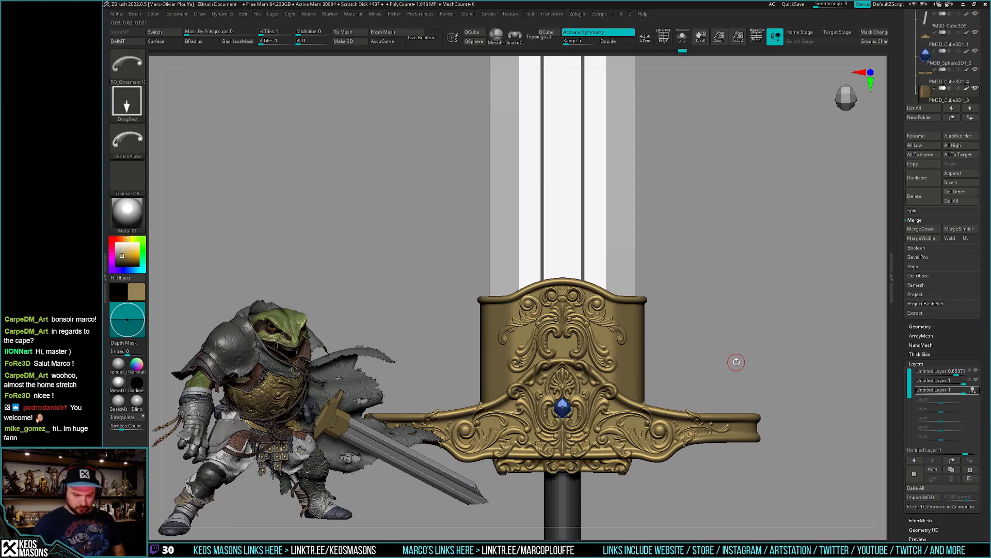
Stamp and resize the mirrored spiral scroll ornaments on the guard's upper block.
key(b)
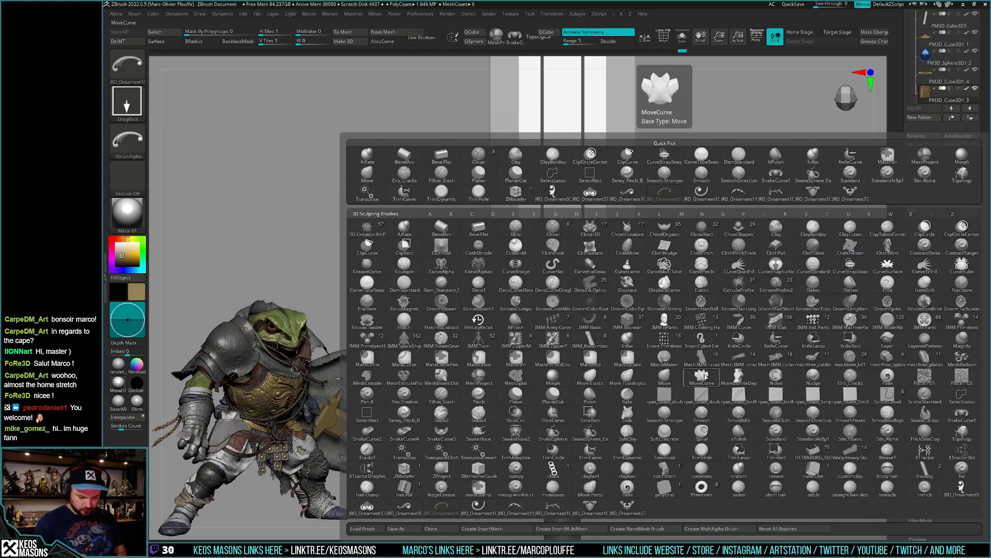
click(483, 512)
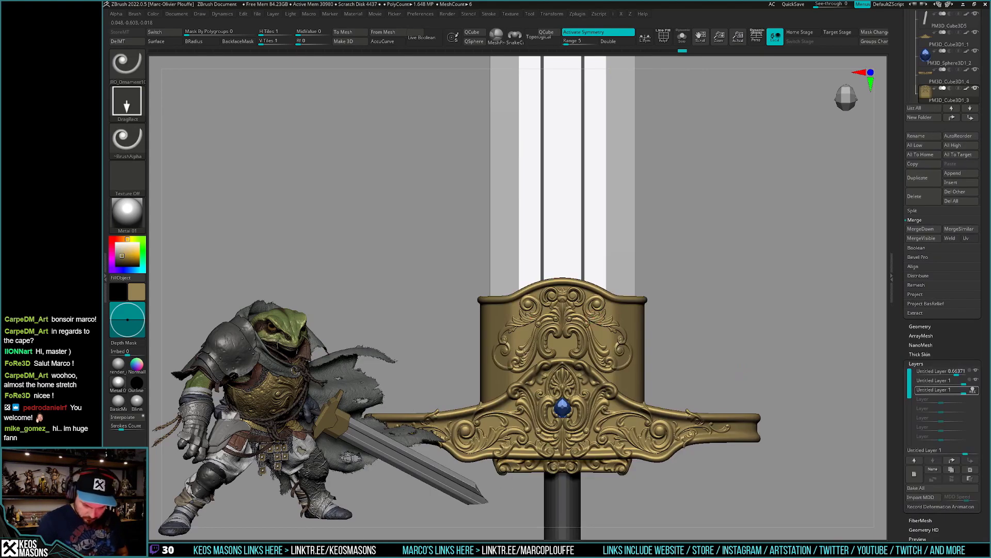
key(ctrl+z)
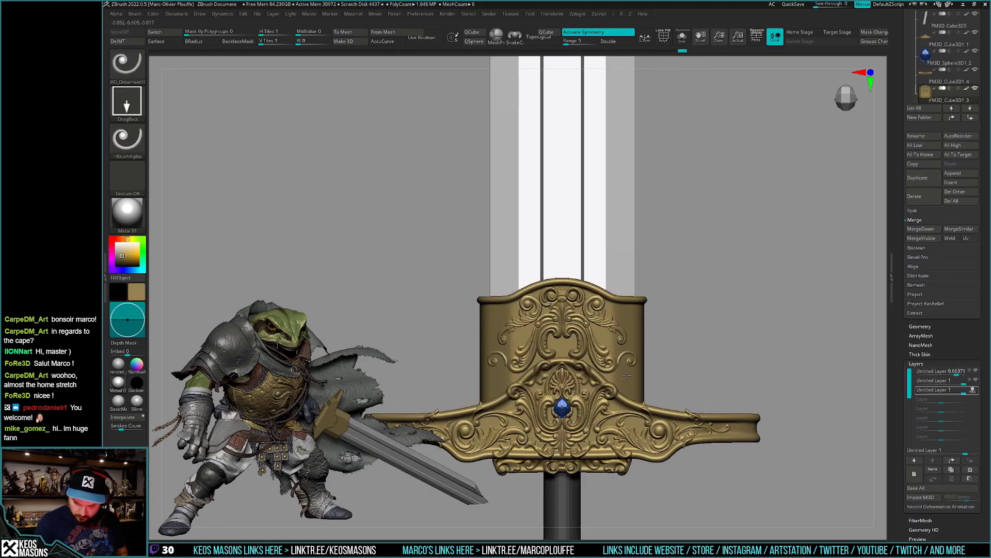
drag(641, 381, 641, 339)
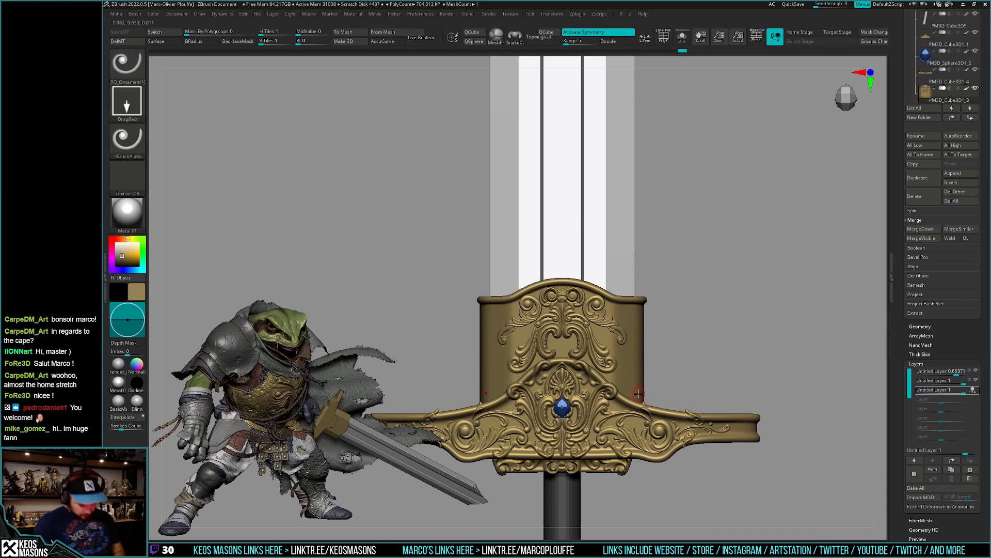
Try a different ornament brush, orbit to an oblique view, and load another JRO_Ornament brush.
key(b)
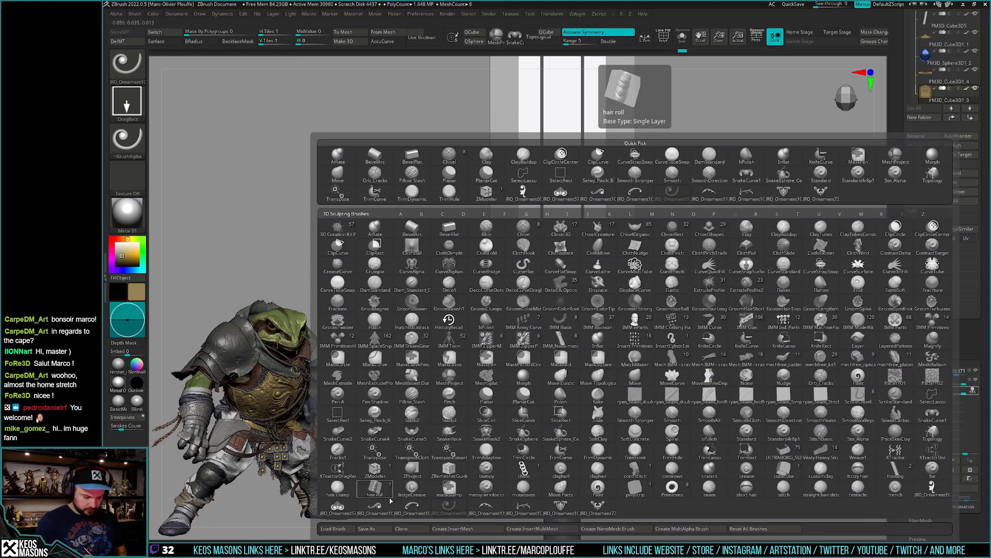
click(672, 396)
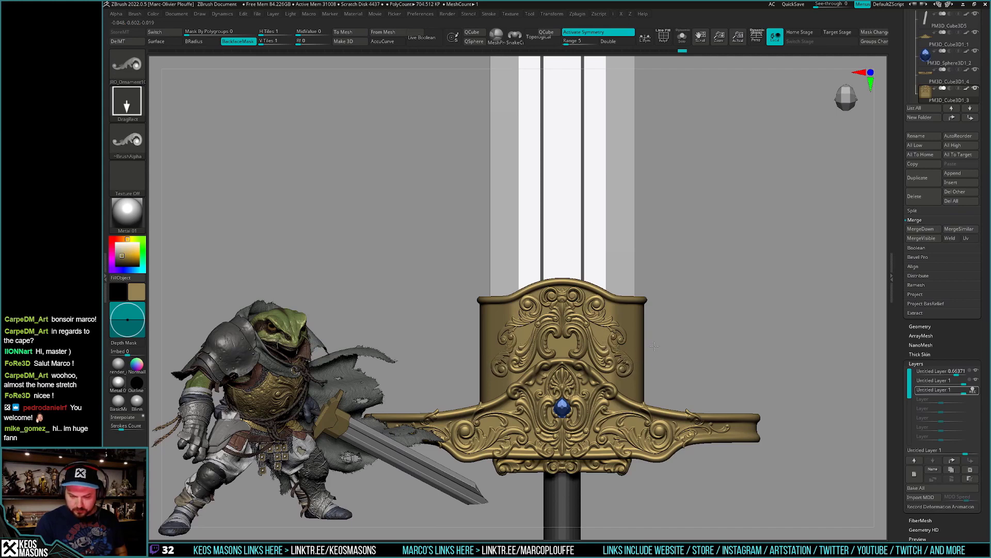
shift+drag(654, 345, 630, 382)
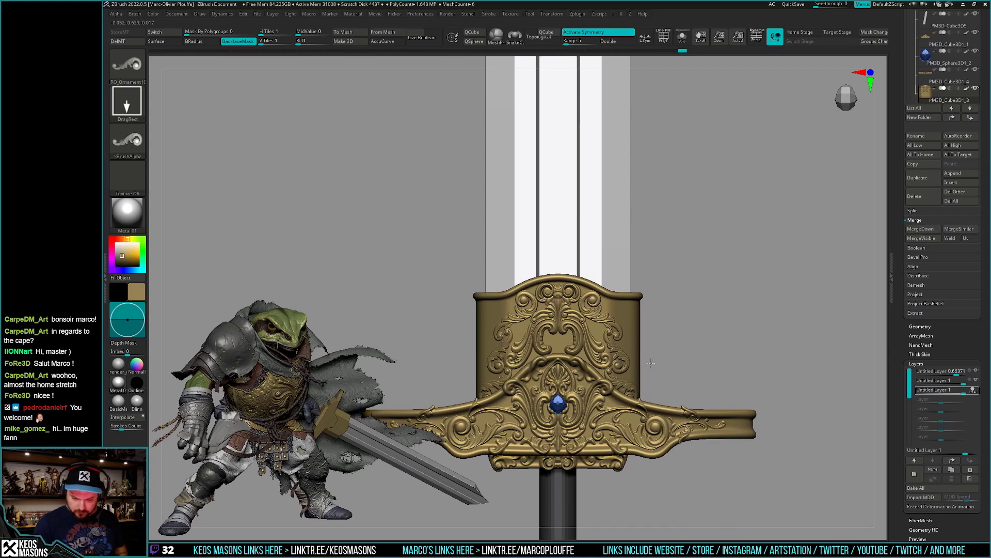
mouse_move(649, 365)
mouse_down()
mouse_move(704, 369)
mouse_move(690, 381)
mouse_up()
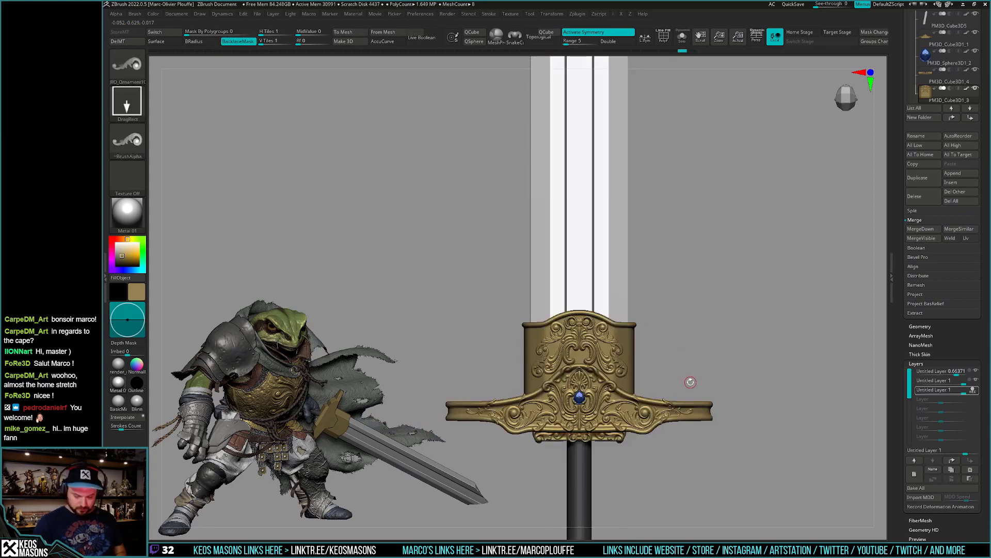
key(b)
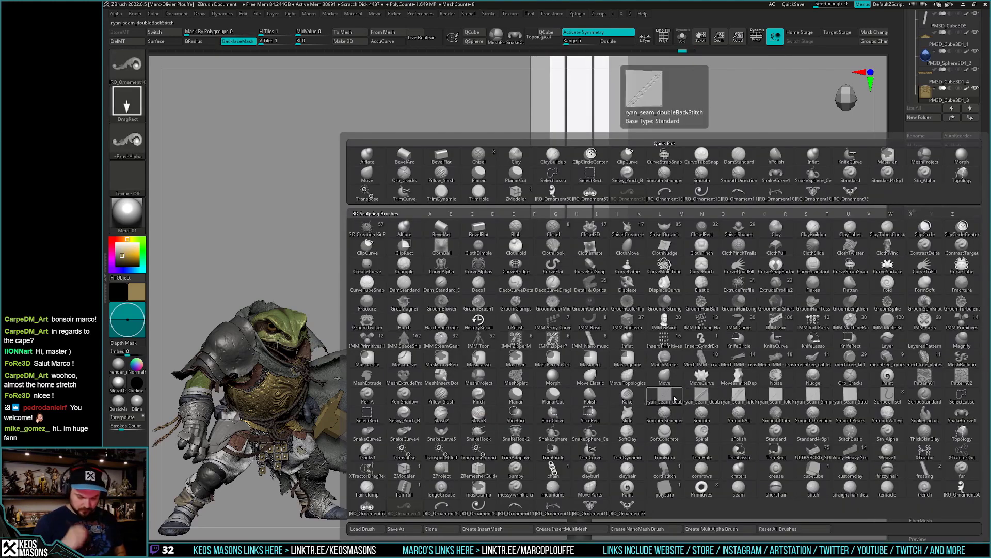
click(556, 508)
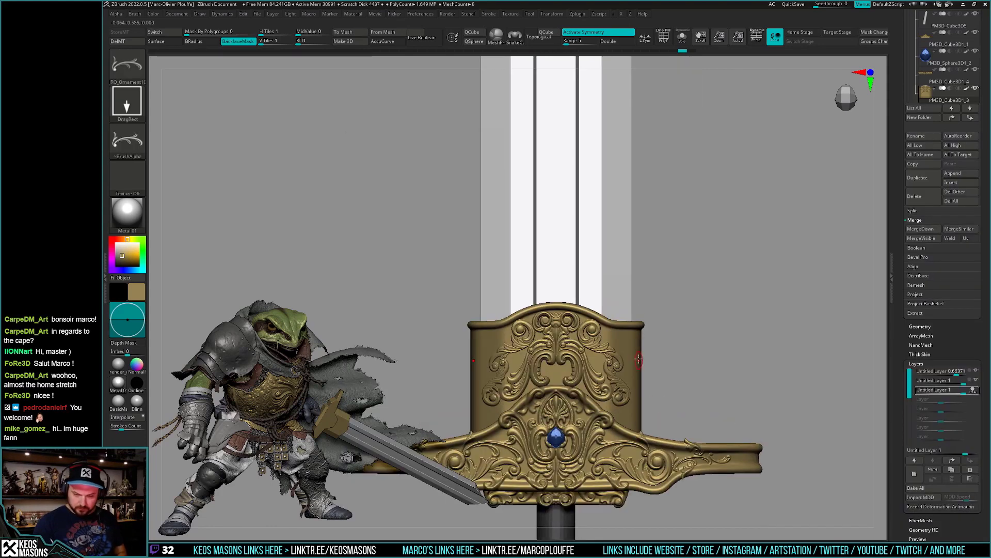
Stamp small mirrored JRO_Ornament details on the upper block, then snap to the guard's side view.
drag(609, 346, 623, 355)
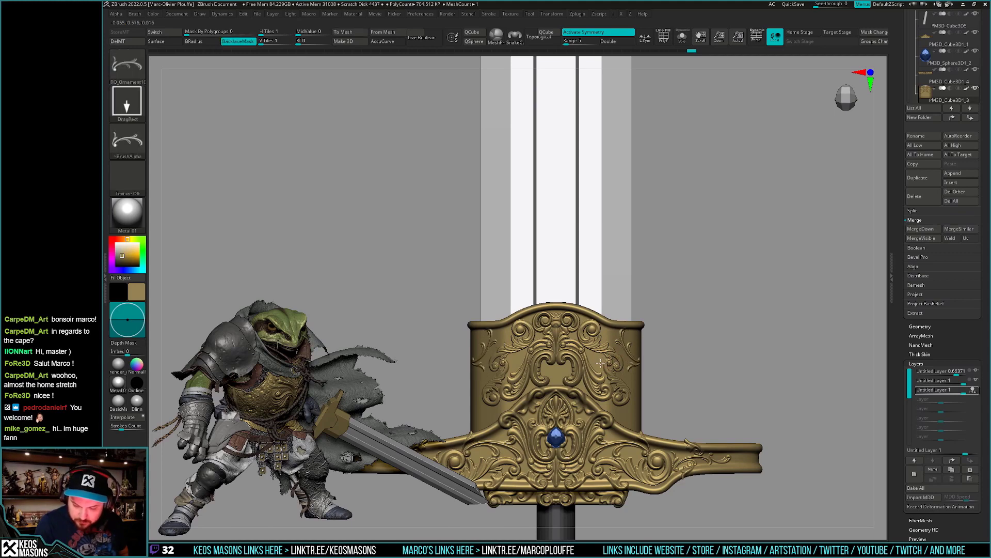
mouse_move(685, 343)
mouse_down()
mouse_move(685, 390)
mouse_move(636, 415)
mouse_up()
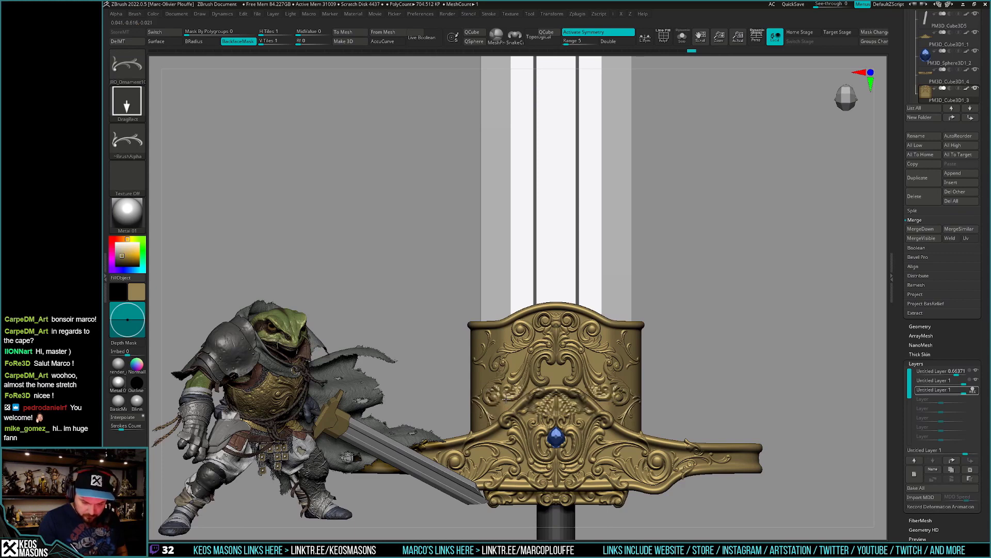
mouse_move(648, 397)
shift+mouse_down()
mouse_move(671, 398)
mouse_move(646, 390)
shift+mouse_up()
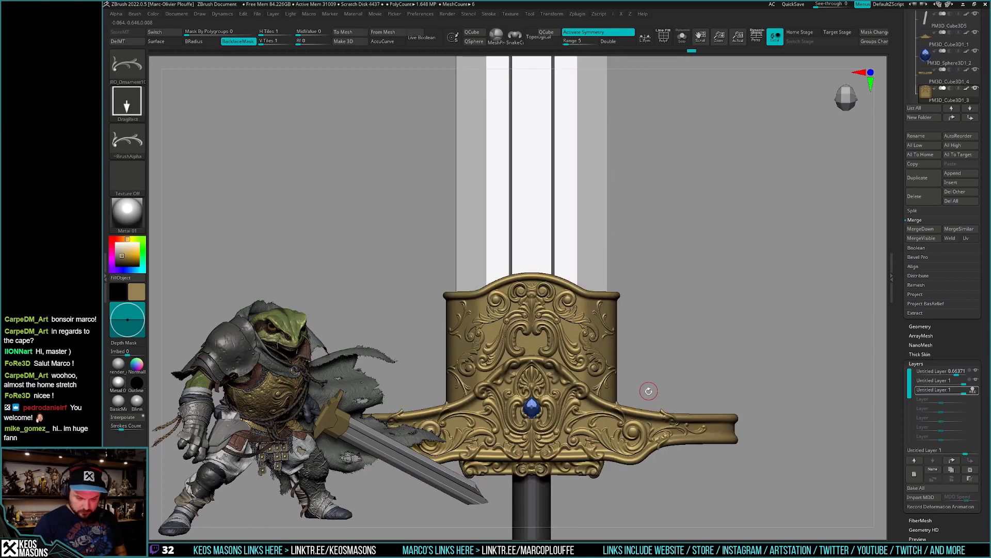
key(ctrl)
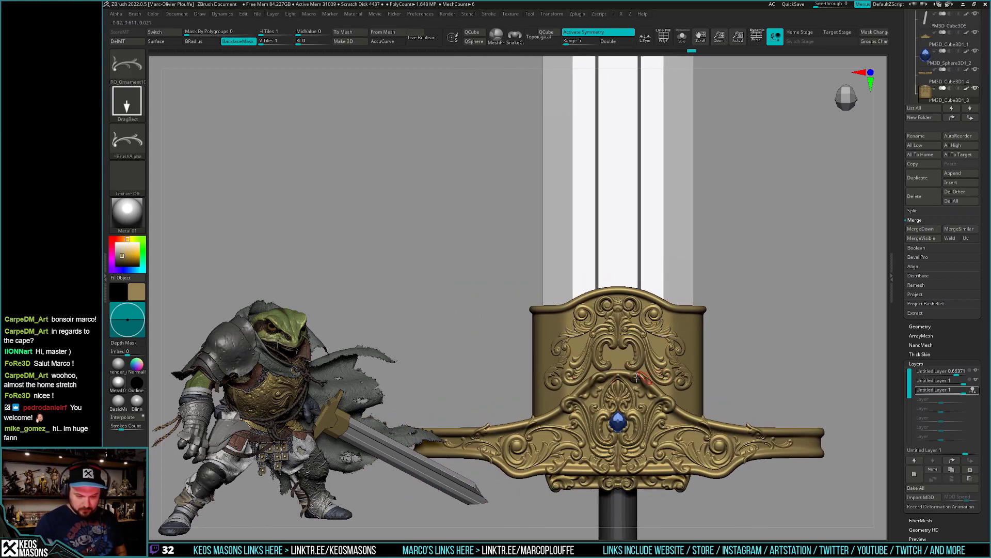
shift+drag(608, 385, 611, 394)
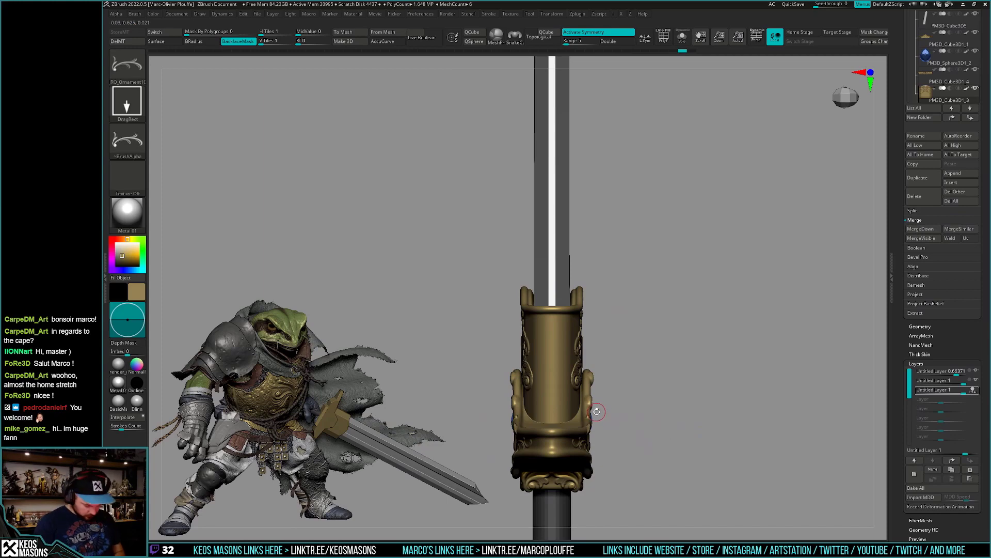
Pick JRO_Ornament73, then load JRO_Ornament74 from the Lightbox ornament brush library.
key(b)
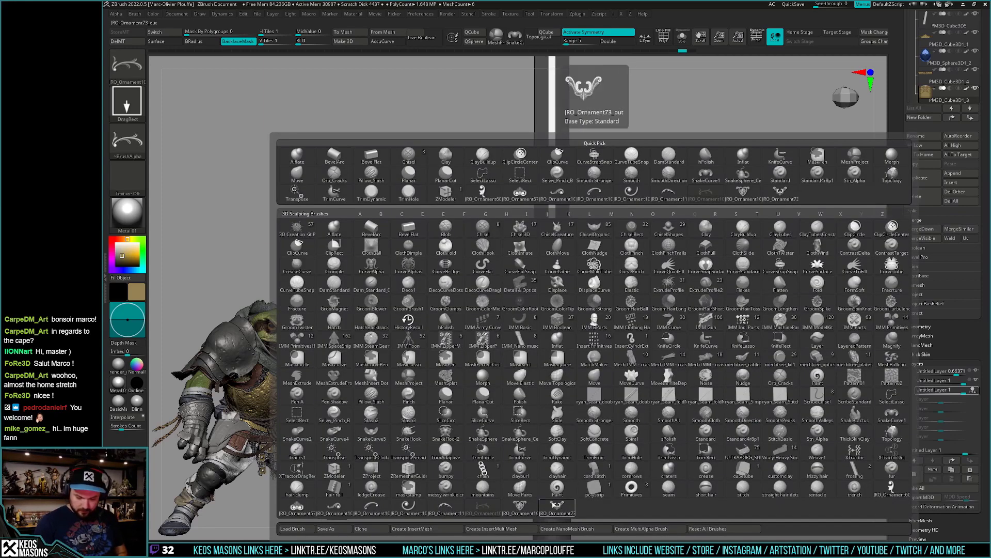
click(557, 505)
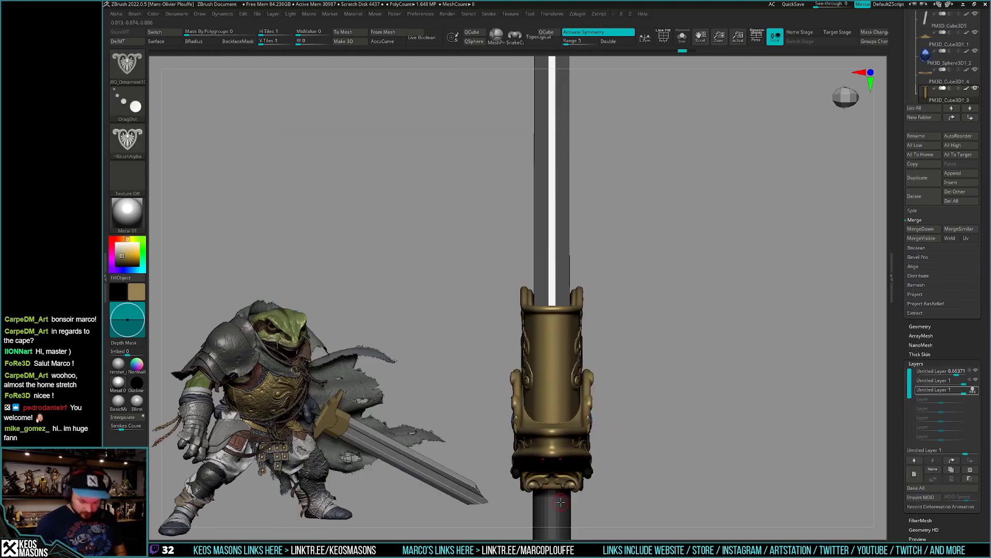
key(comma)
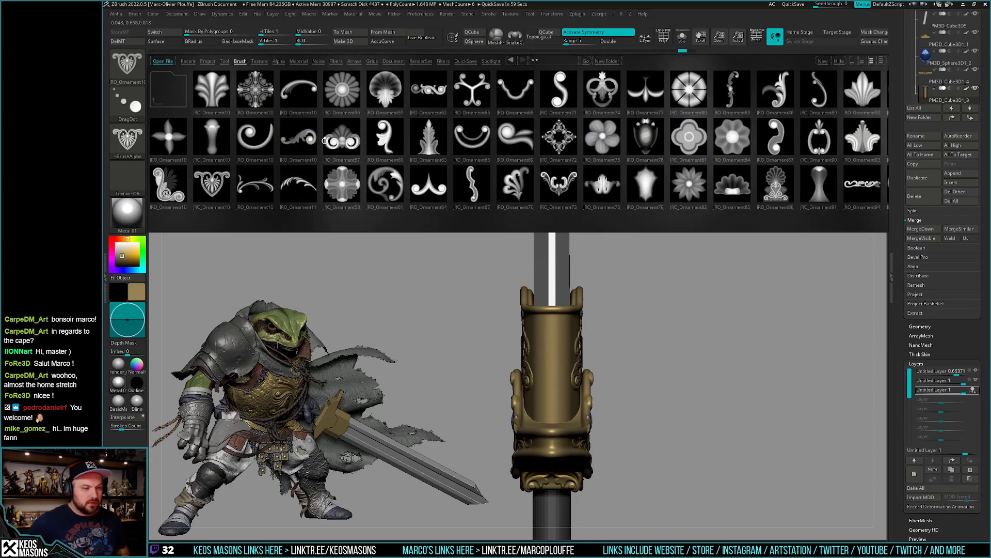
click(505, 147)
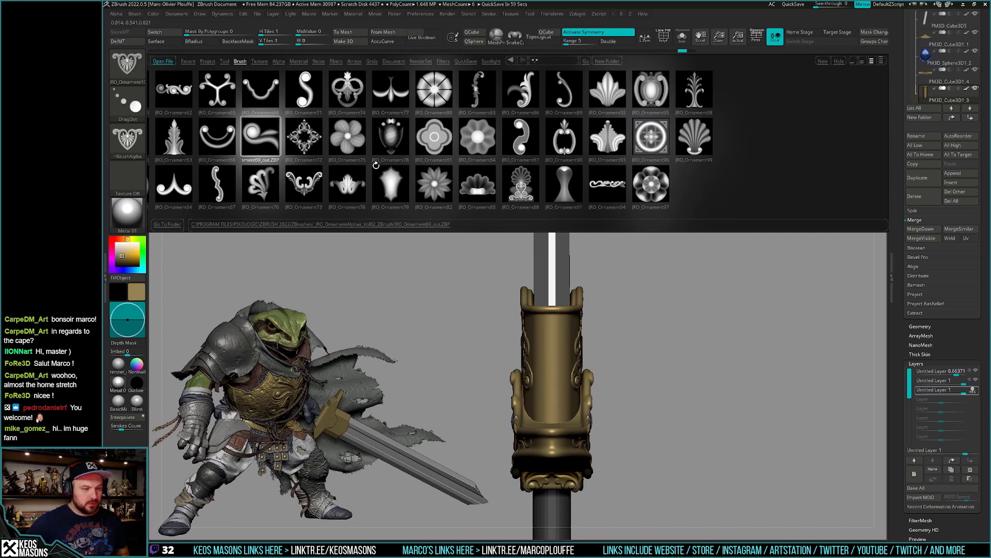
click(347, 89)
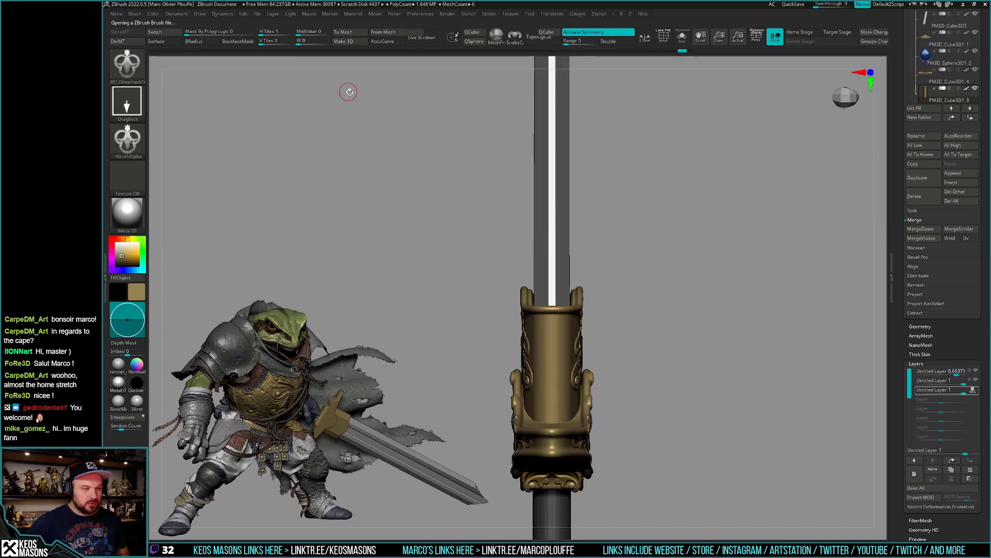
Set the stroke to DragDot and trial-stamp ornaments on the collar's narrow side, undoing misplaced ones.
key(2)
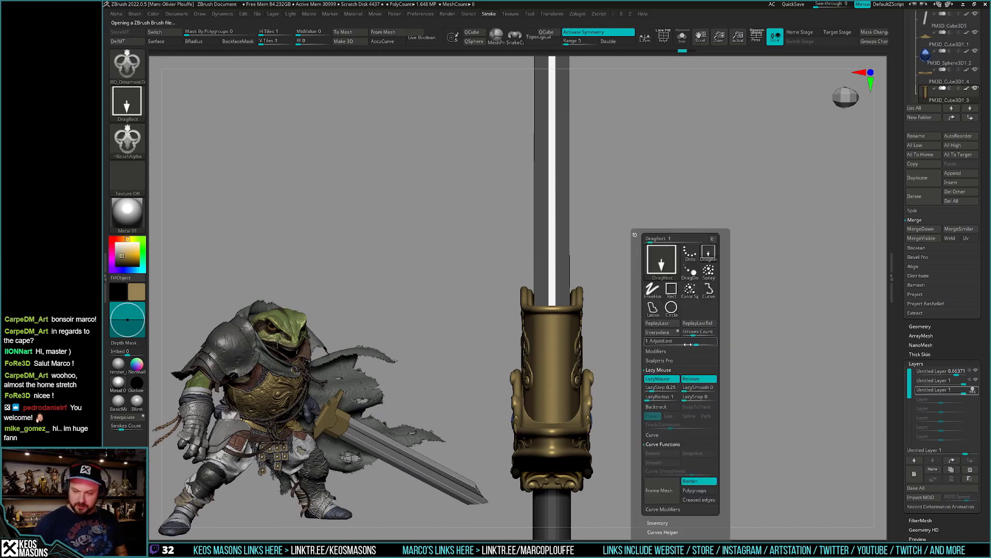
click(709, 272)
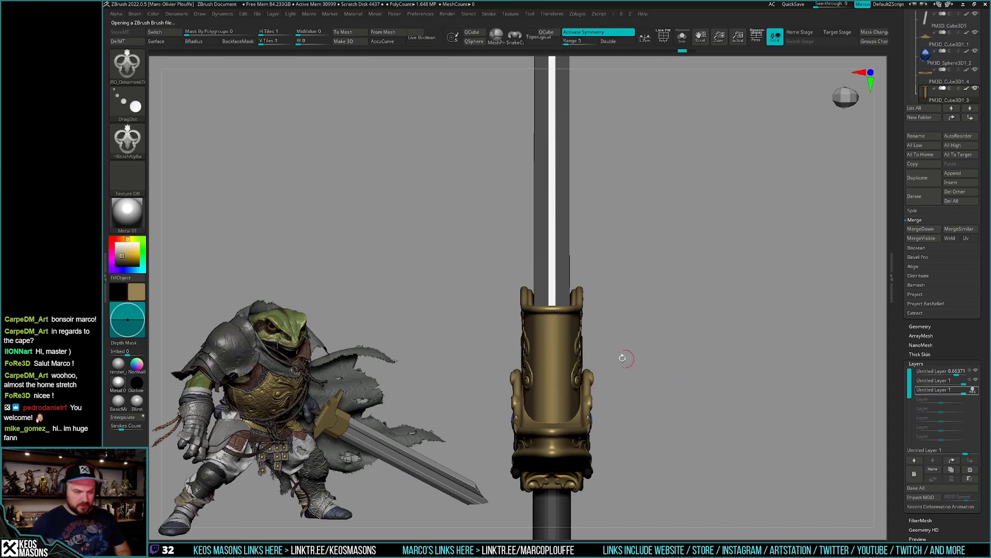
ctrl+right_drag(558, 356, 578, 308)
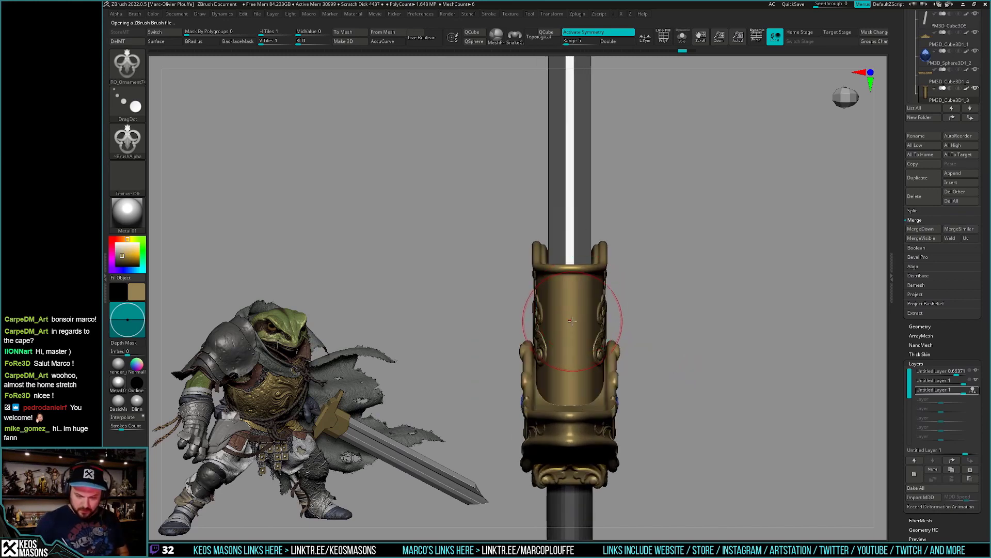
drag(564, 341, 570, 304)
key(space)
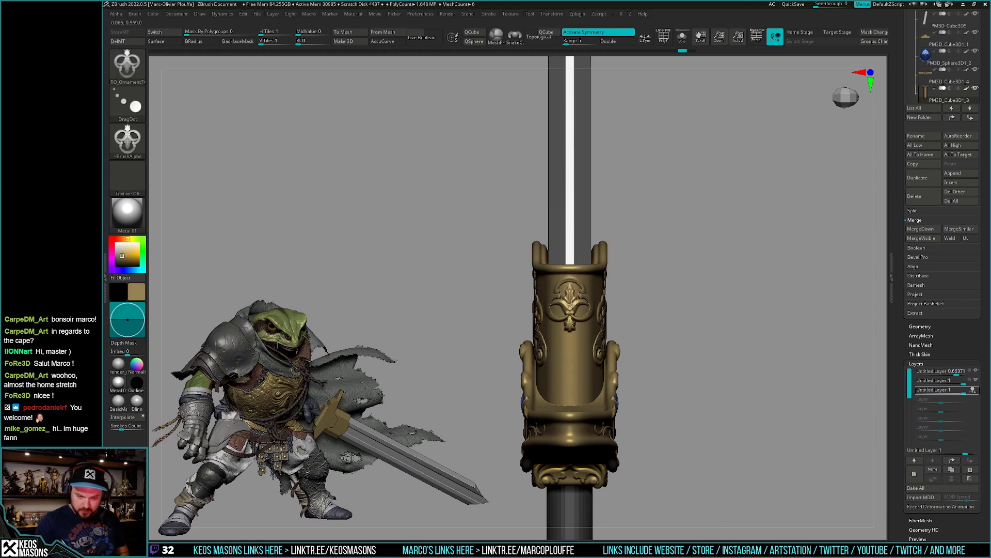
key(ctrl+z)
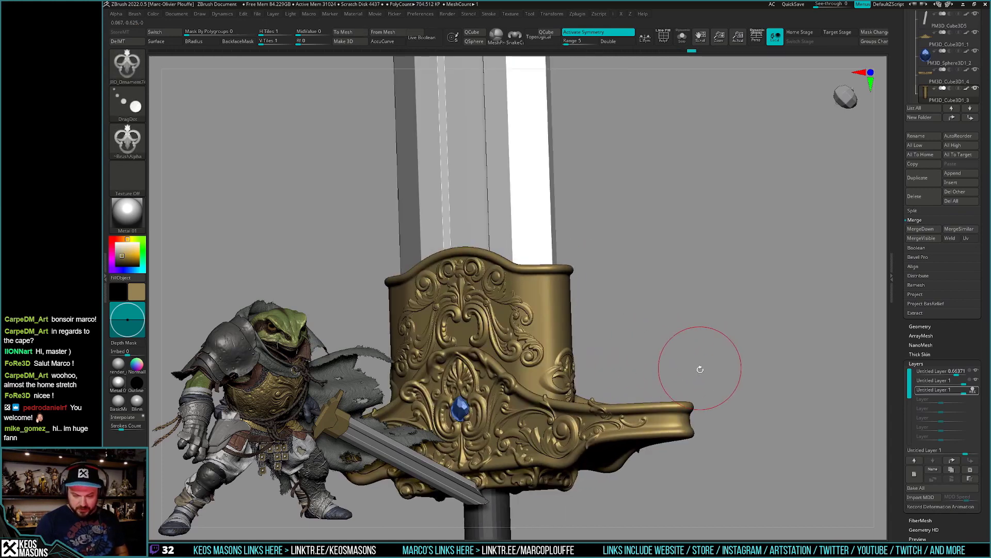
key(space)
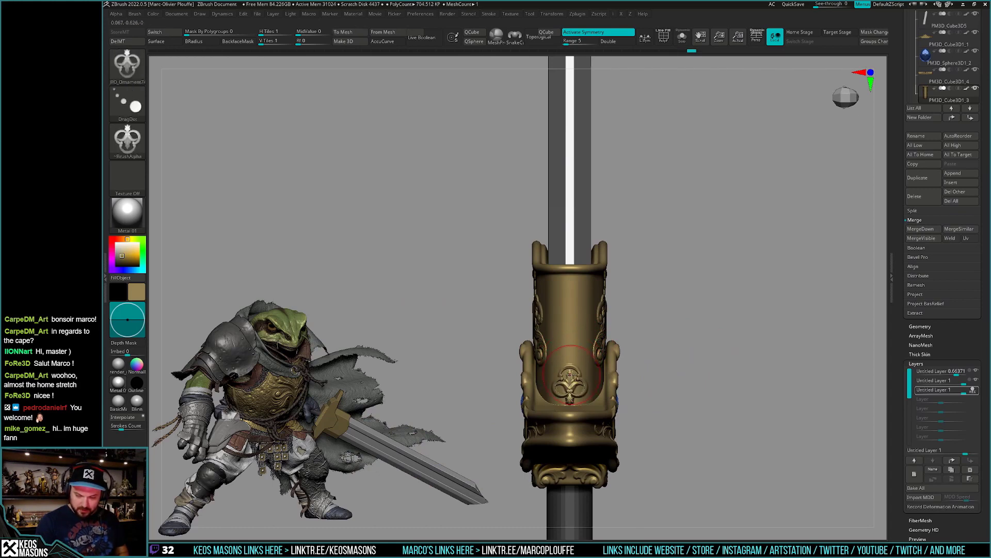
key(ctrl+z)
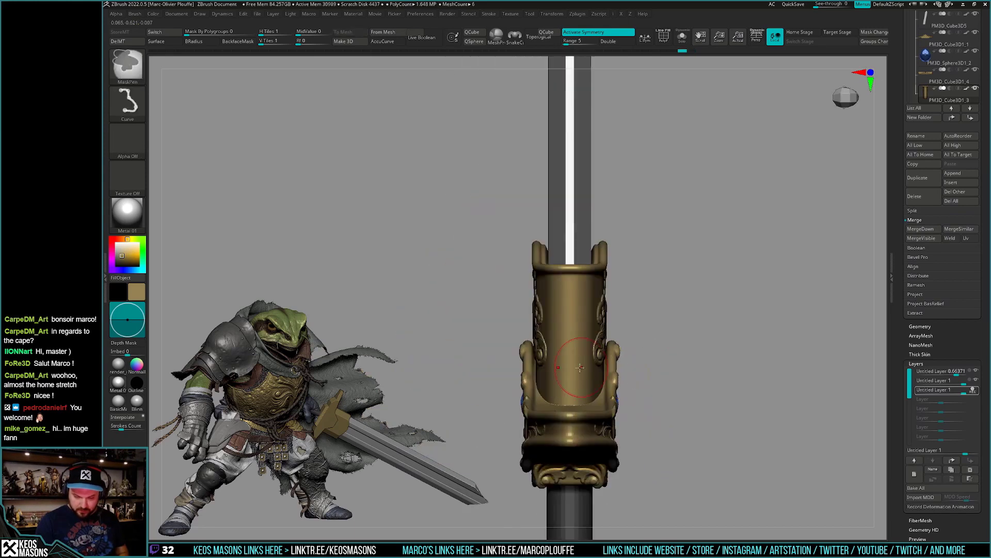
key(ctrl+z)
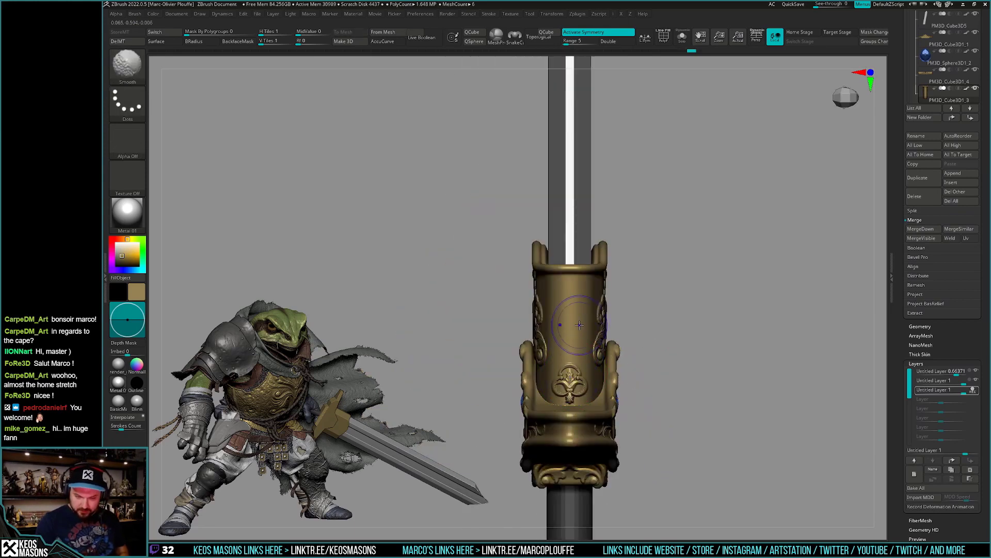
Restamp the ornament high on the collar's narrow side and slide it up into position.
mouse_move(570, 305)
mouse_down()
mouse_move(696, 363)
mouse_move(687, 381)
mouse_move(697, 367)
mouse_move(667, 357)
mouse_move(659, 365)
mouse_up()
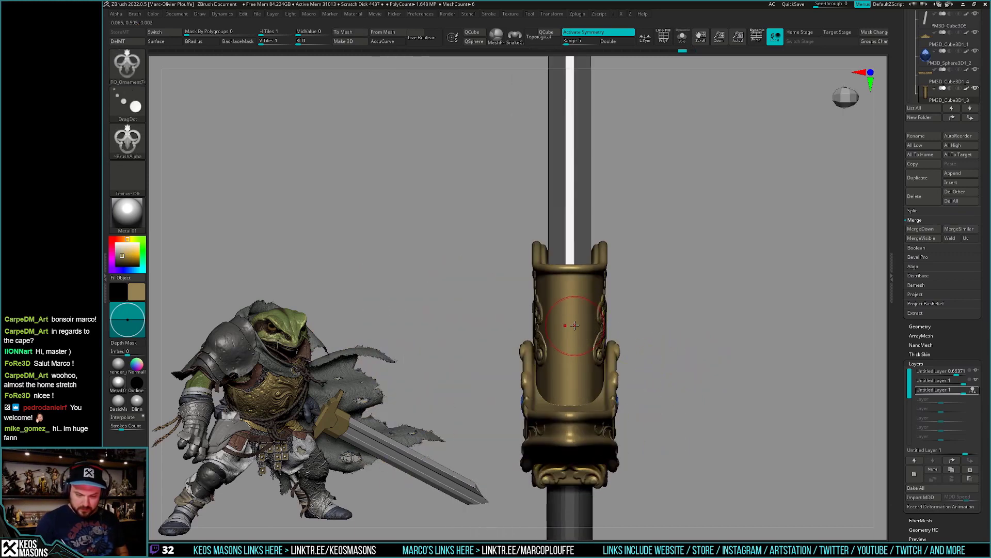
key(space)
drag(570, 342, 570, 336)
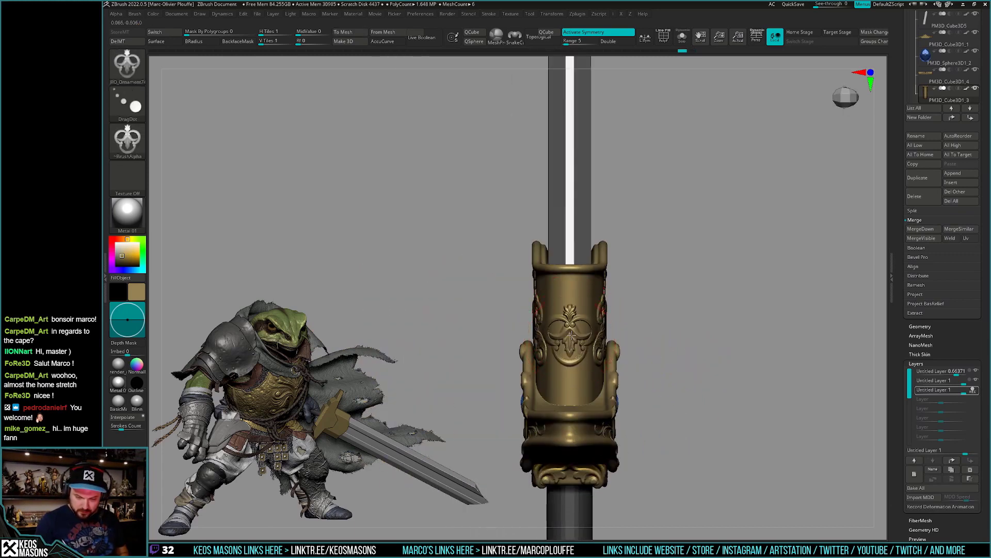
key(space)
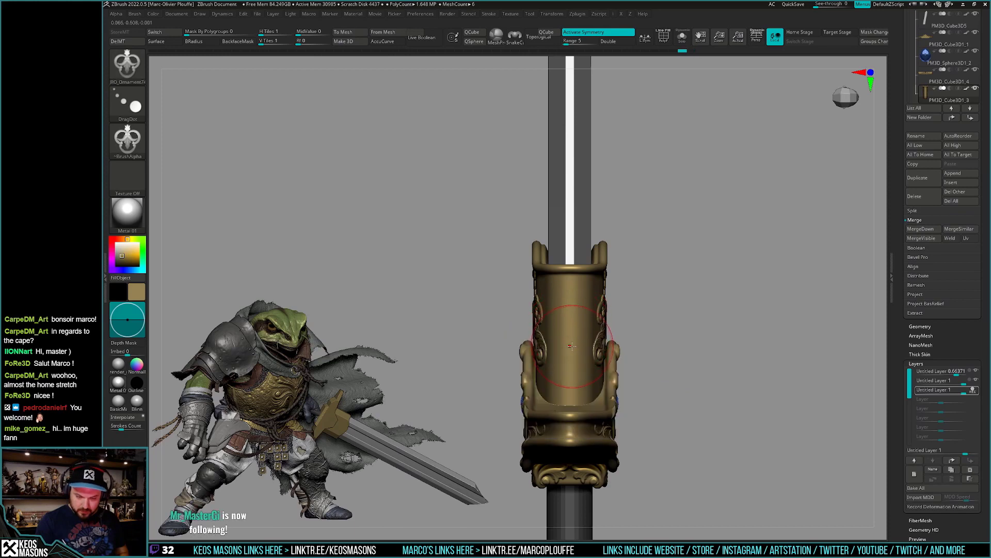
drag(570, 346, 571, 333)
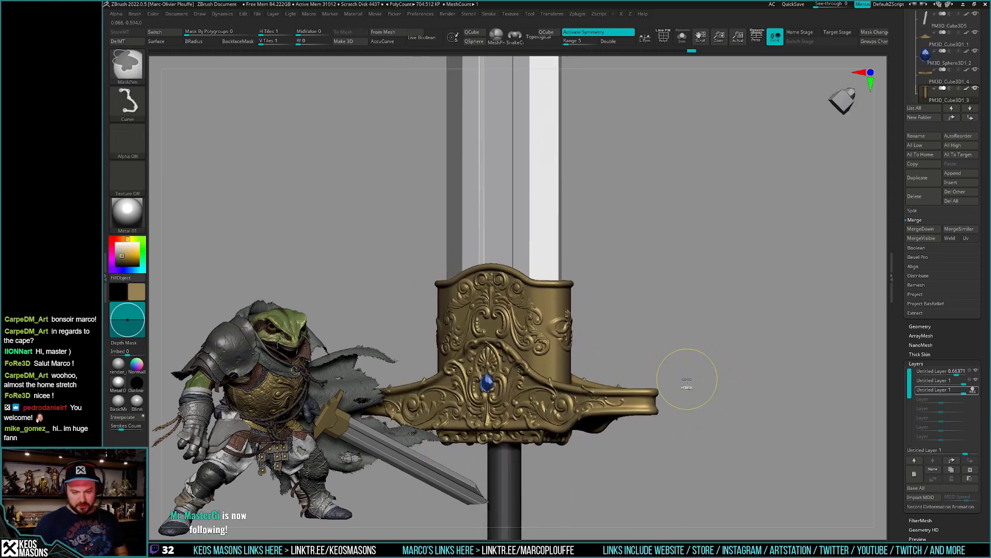
mouse_move(710, 374)
mouse_down()
mouse_move(675, 387)
mouse_move(678, 397)
mouse_up()
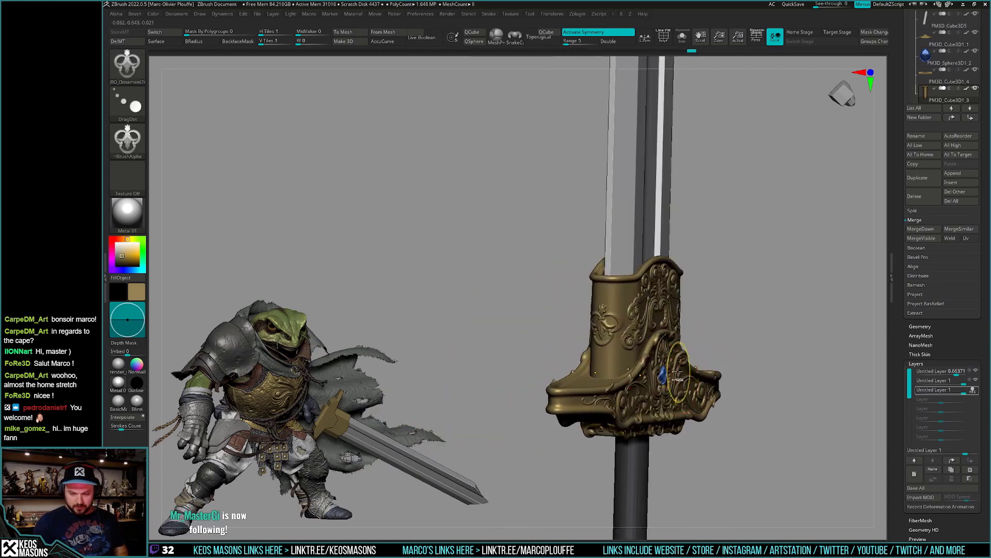
right_drag(678, 396, 671, 399)
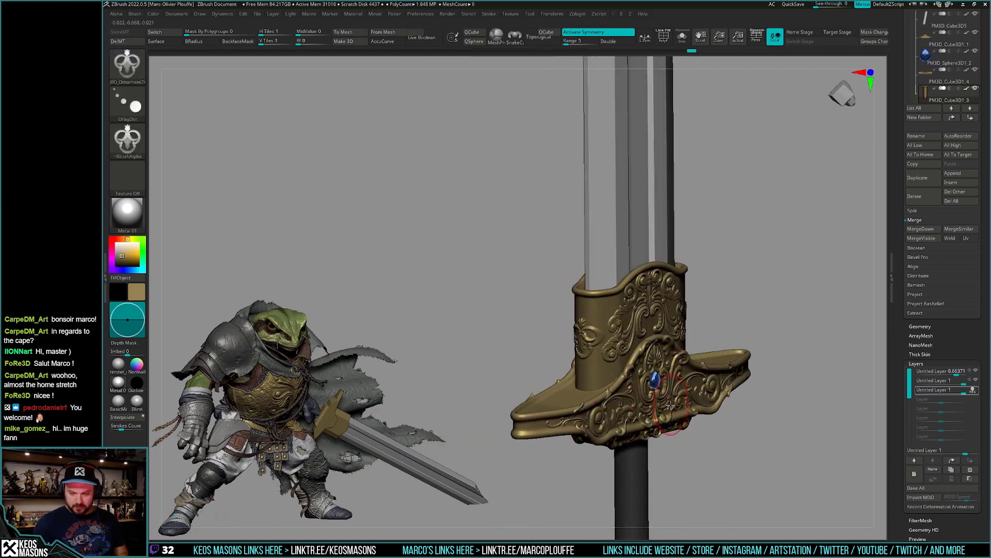
key(b)
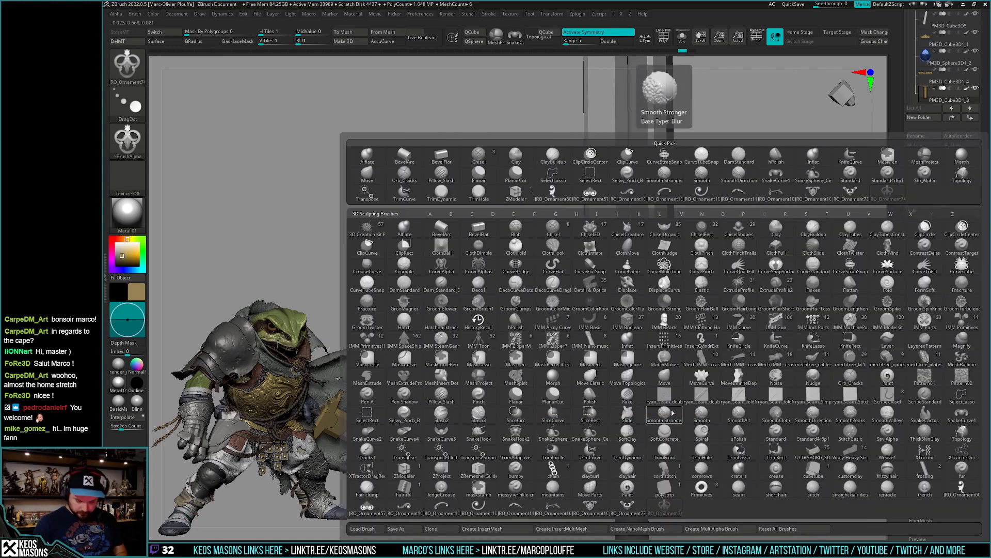
click(664, 411)
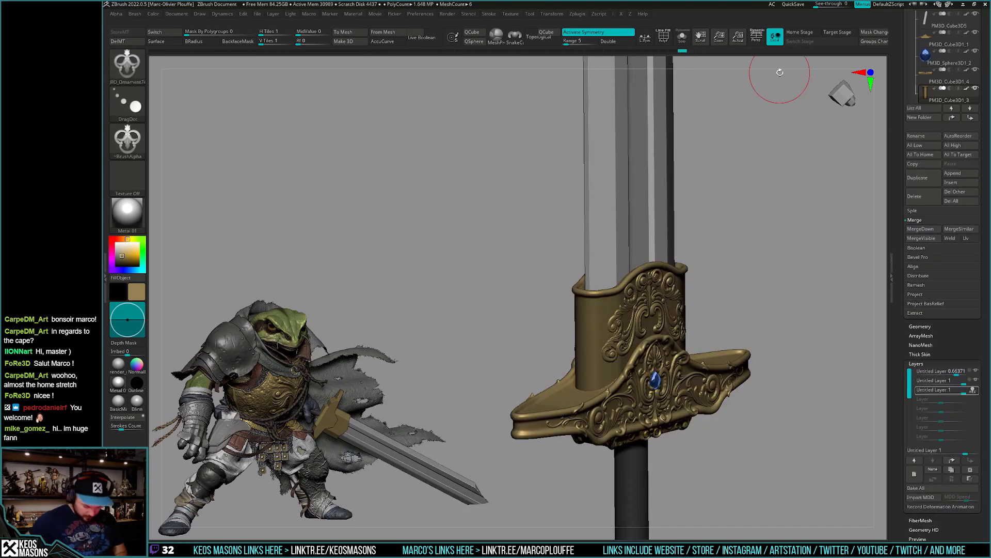
Browse the Lightbox ornament library and load a different JRO ornament brush.
key(comma)
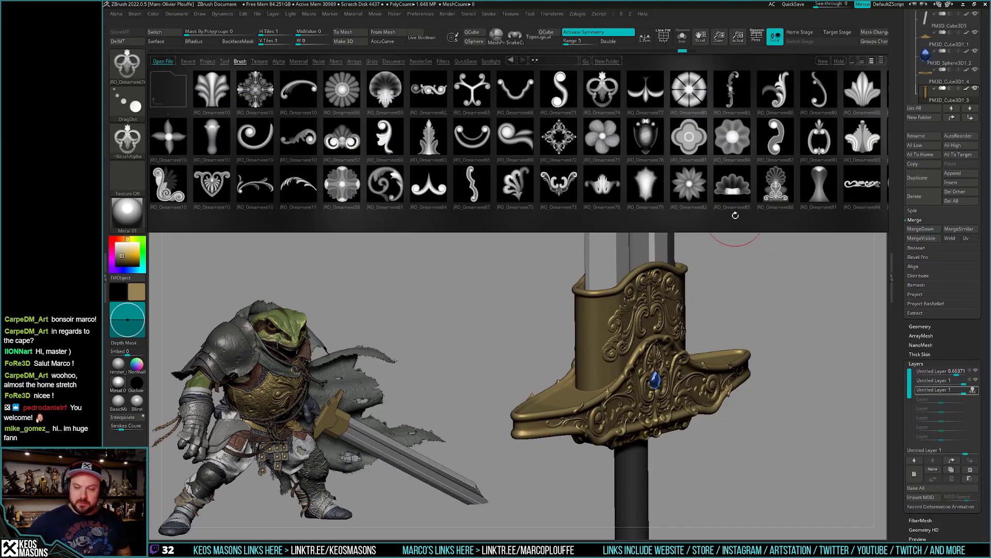
click(774, 131)
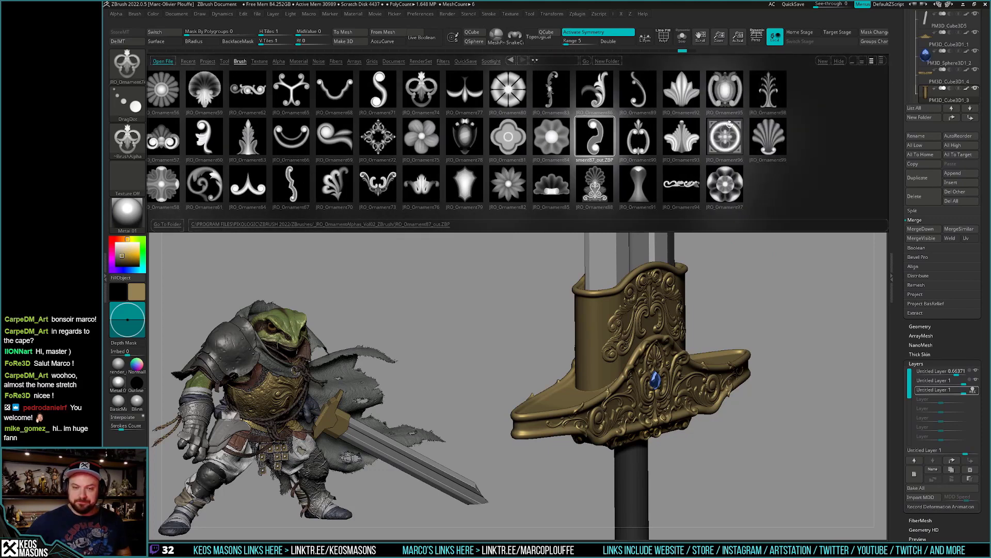
double_click(592, 90)
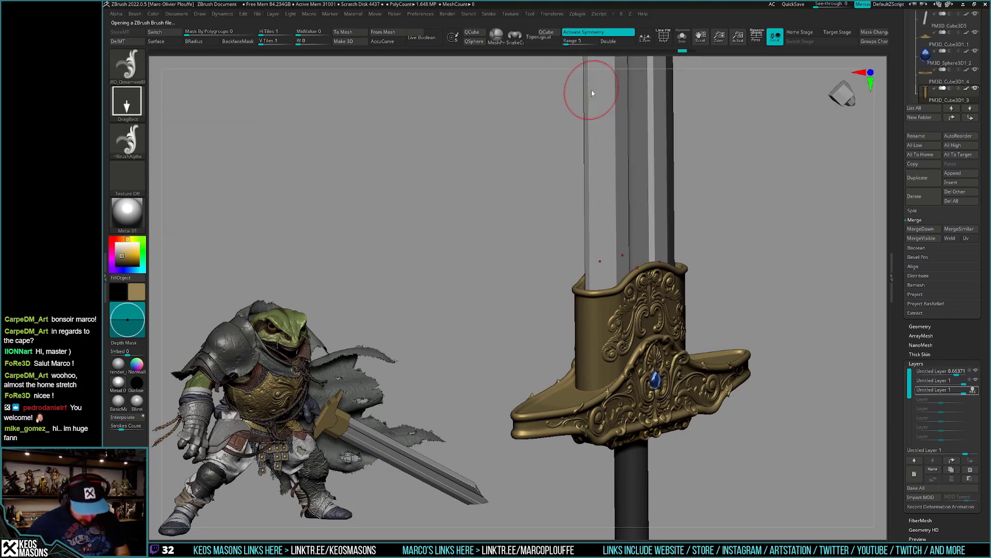
key(comma)
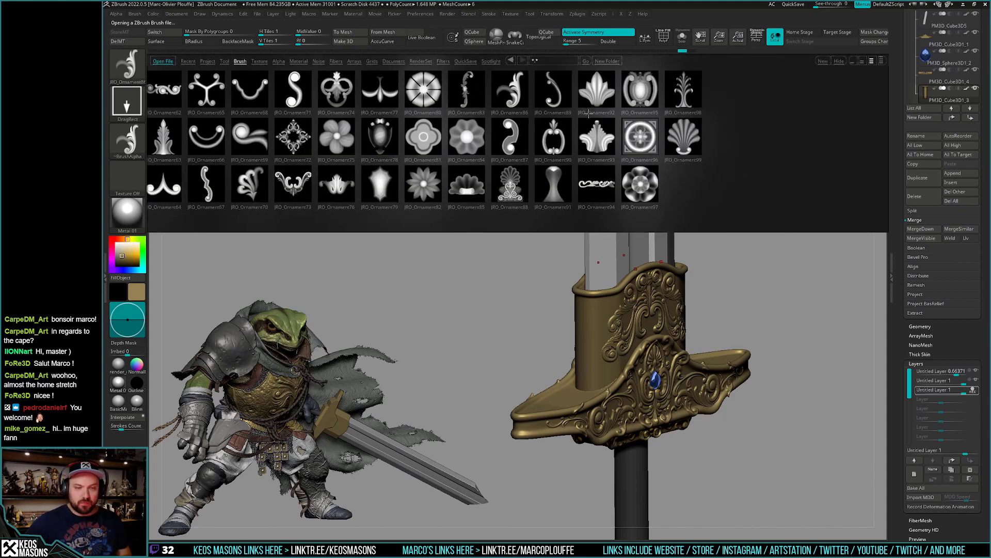
double_click(598, 138)
In side view with DragDot stroke, stamp a leaf ornament below the first on the collar side.
shift+right_drag(596, 164, 631, 328)
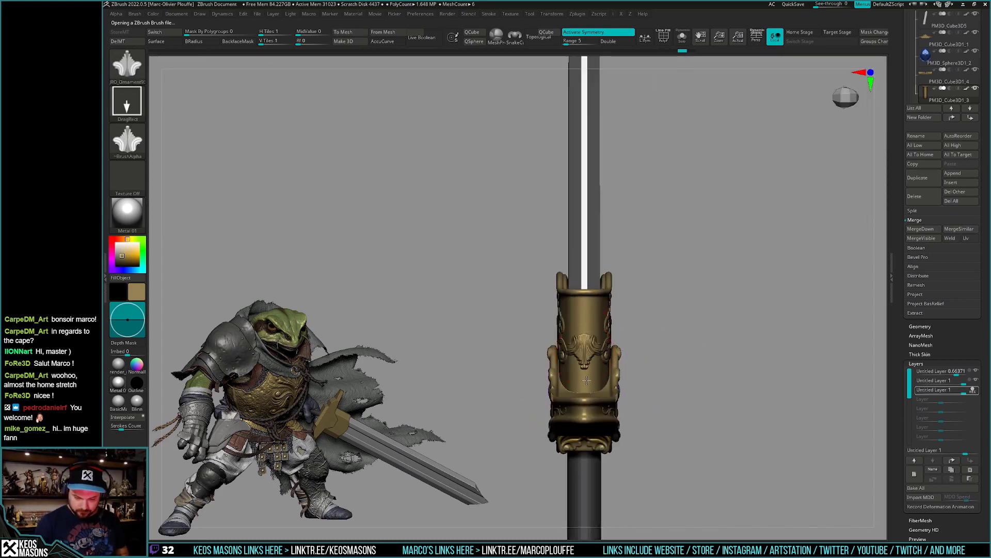
key(s)
click(611, 276)
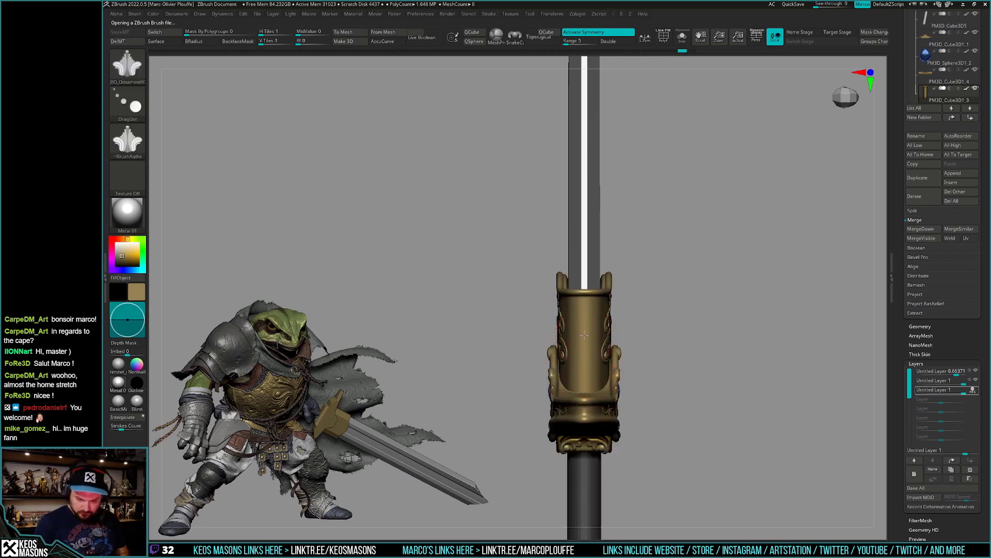
drag(585, 356, 582, 379)
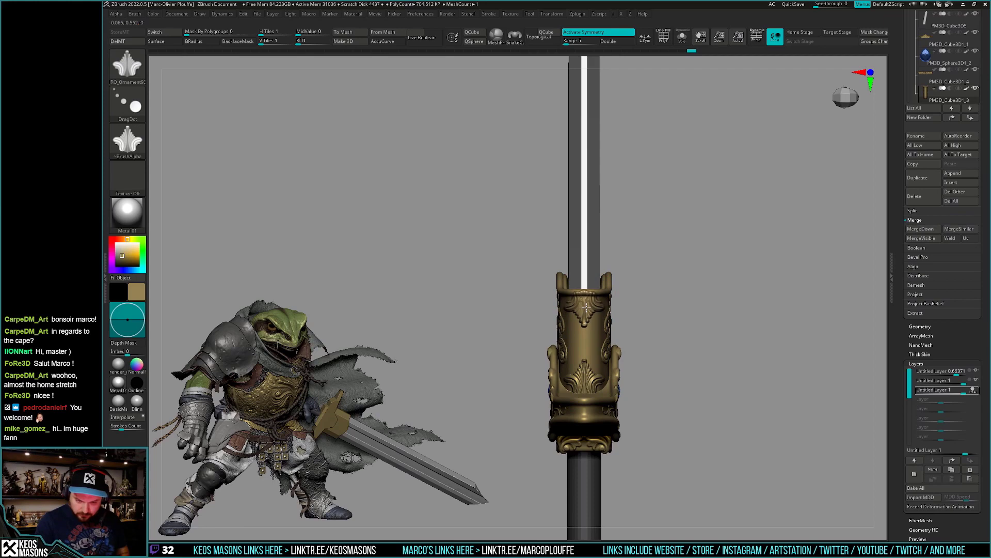
key(ctrl+z)
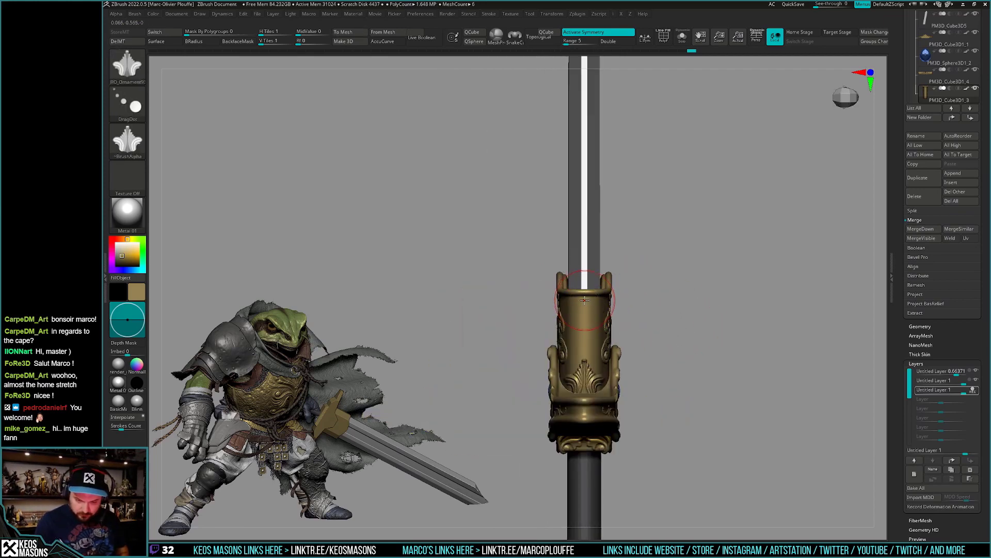
drag(584, 299, 585, 307)
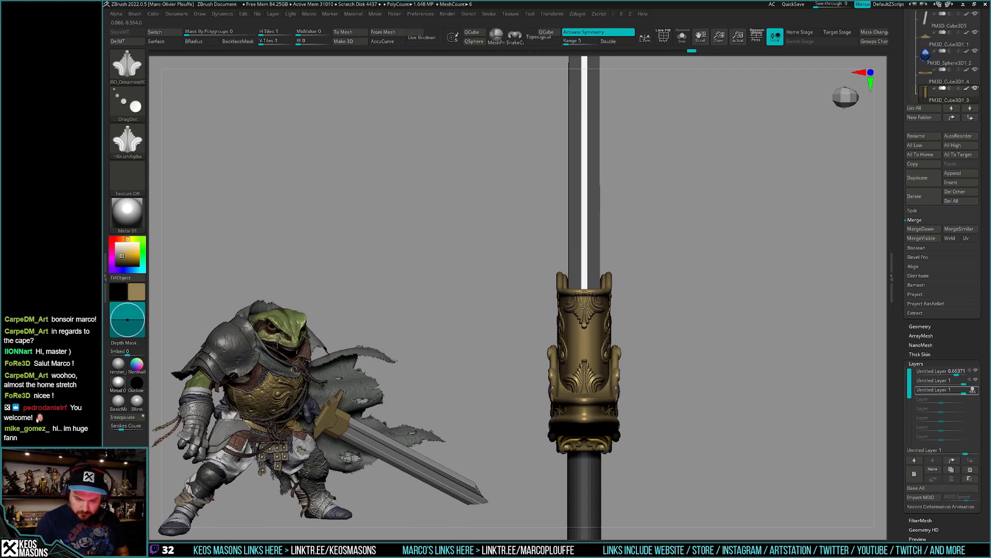
shift+drag(645, 310, 675, 321)
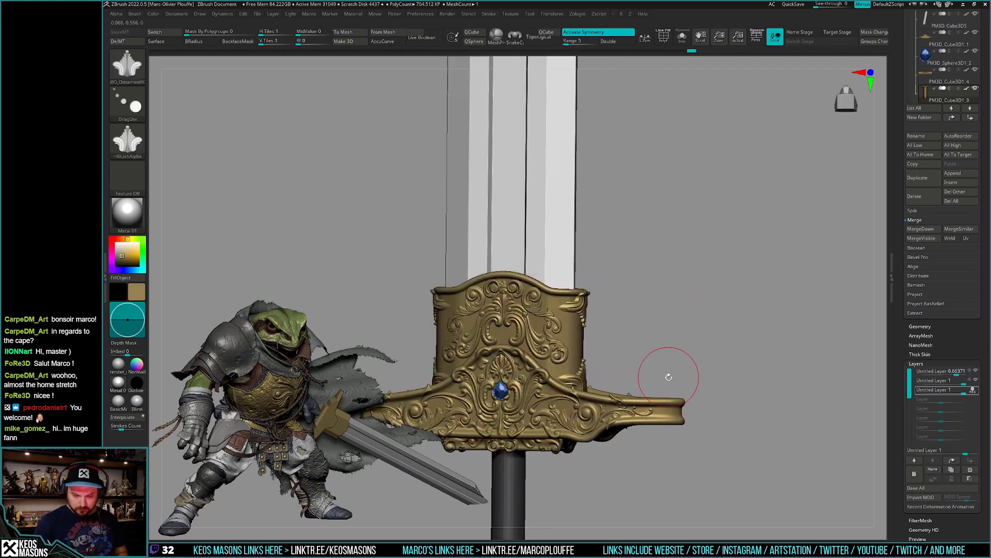
Isolate the guard in Solo mode, add a new sculpt layer and set the mask stroke to continuous.
mouse_move(669, 376)
mouse_down()
mouse_move(654, 354)
mouse_move(653, 389)
mouse_move(673, 379)
mouse_move(640, 370)
mouse_move(646, 387)
mouse_move(812, 360)
mouse_up()
key(ctrl+shift+s)
click(975, 392)
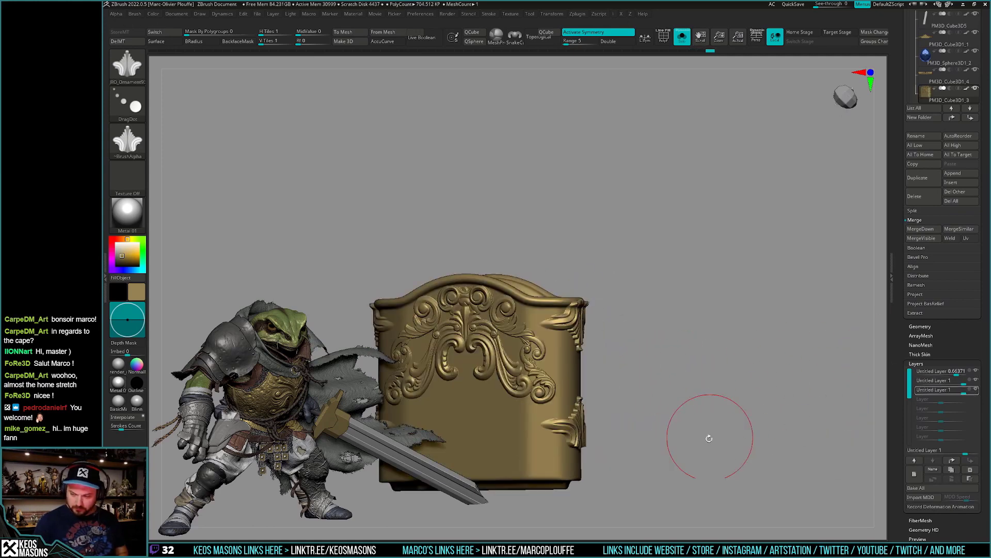
click(914, 473)
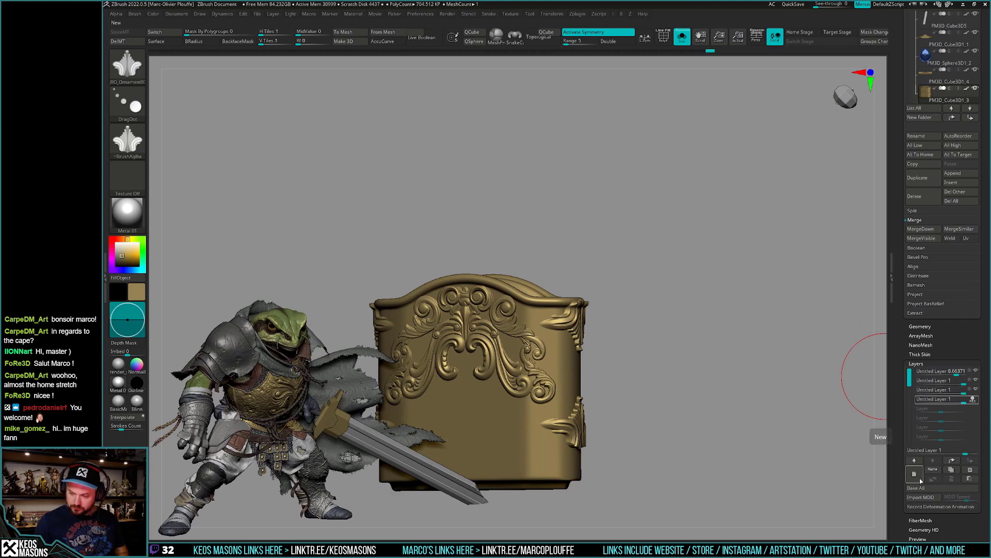
drag(641, 287, 584, 294)
key(space)
key(ctrl)
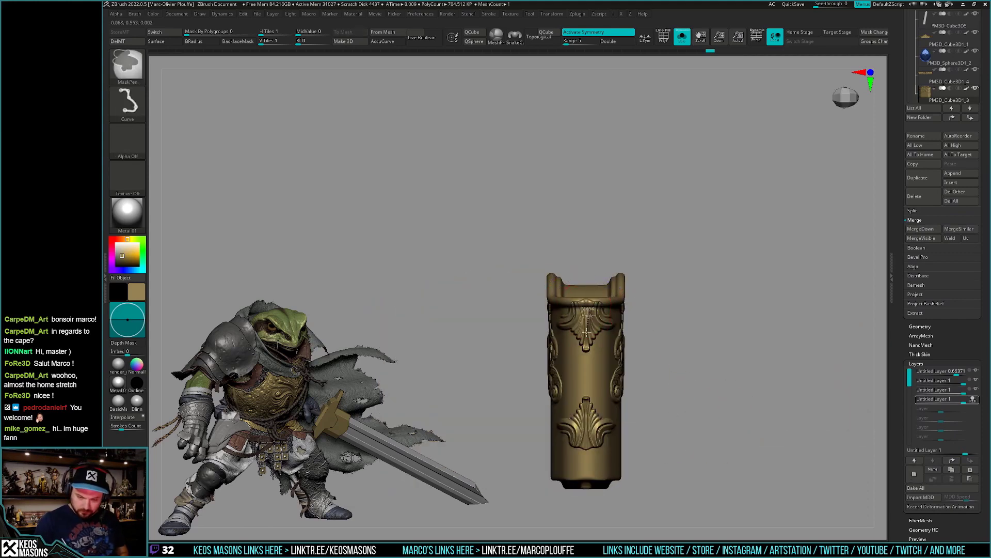
key(space)
click(605, 416)
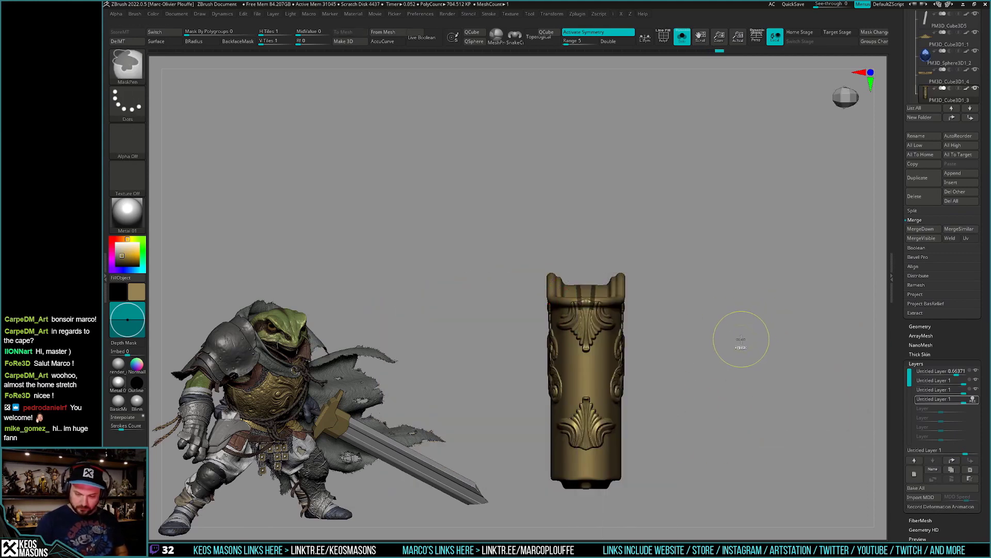
Fade the top scroll-relief layer's intensity to preview it, then delete that layer.
drag(628, 346, 597, 310)
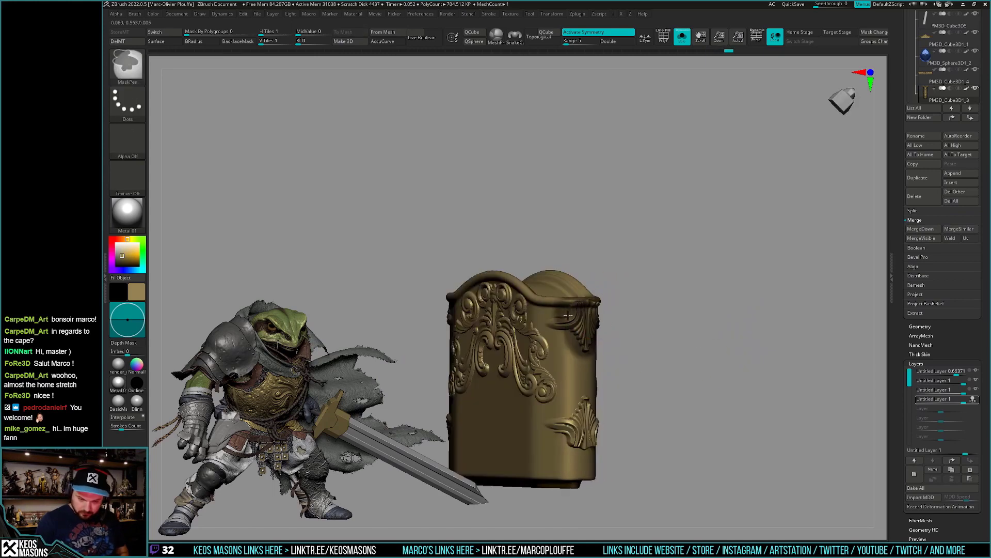
mouse_move(607, 356)
shift+mouse_down()
mouse_move(633, 416)
mouse_move(754, 408)
shift+mouse_up()
key(space)
key(space)
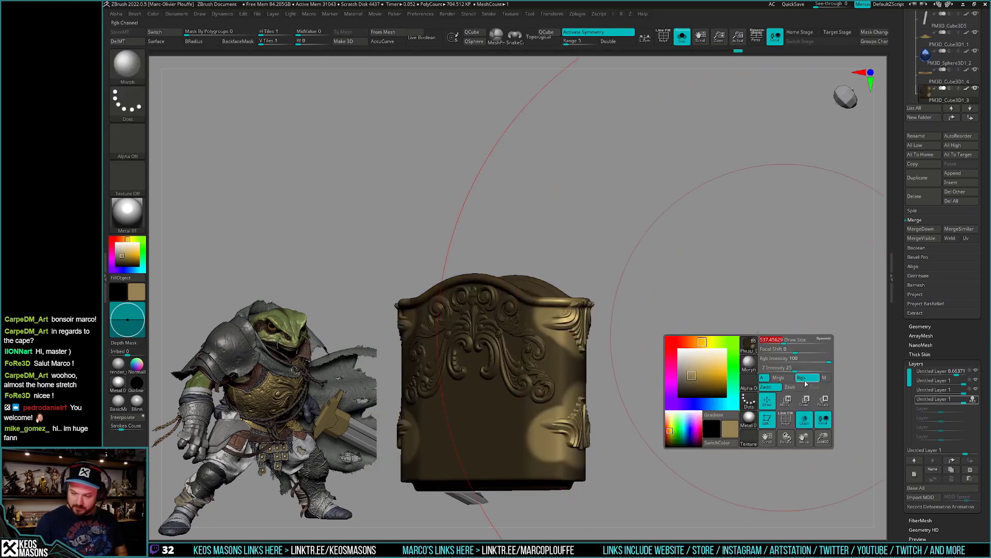
click(660, 392)
click(973, 400)
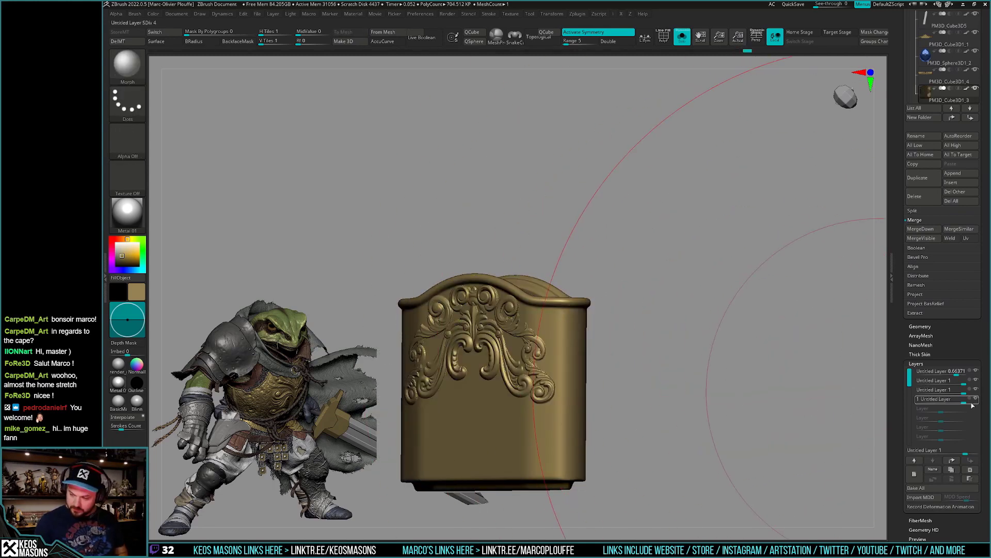
drag(966, 399, 949, 407)
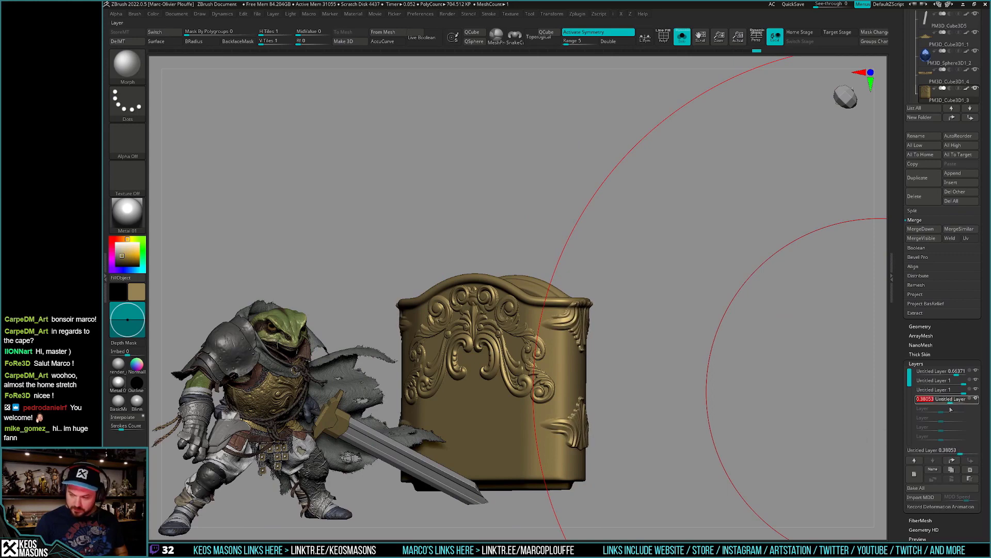
click(970, 470)
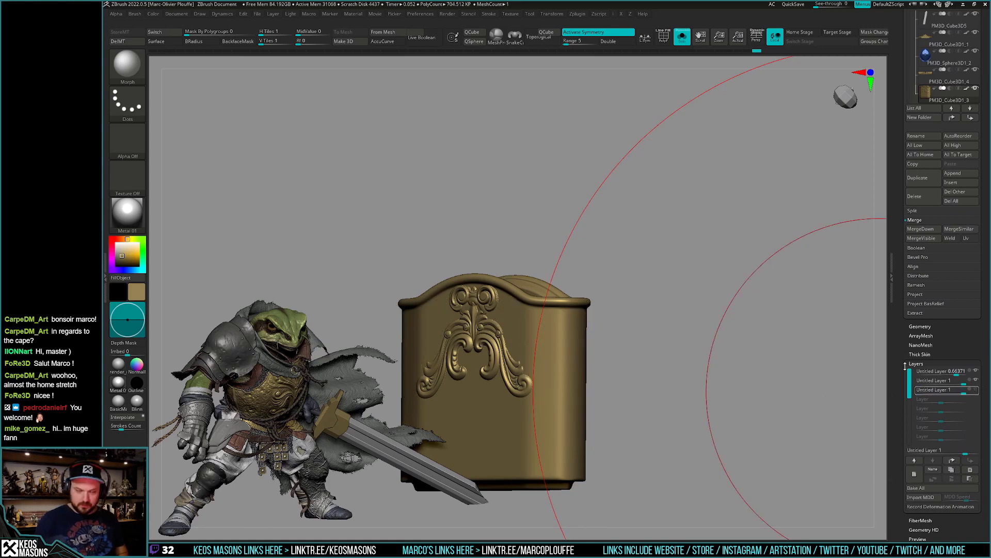
Enable REC on the third sculpt layer and turn the guard upright in side view.
click(973, 392)
mouse_move(790, 398)
mouse_down()
mouse_move(578, 299)
mouse_move(544, 356)
mouse_move(636, 297)
mouse_move(579, 294)
mouse_move(602, 314)
mouse_move(588, 298)
mouse_move(594, 279)
mouse_move(604, 279)
mouse_up()
key(space)
key(ctrl)
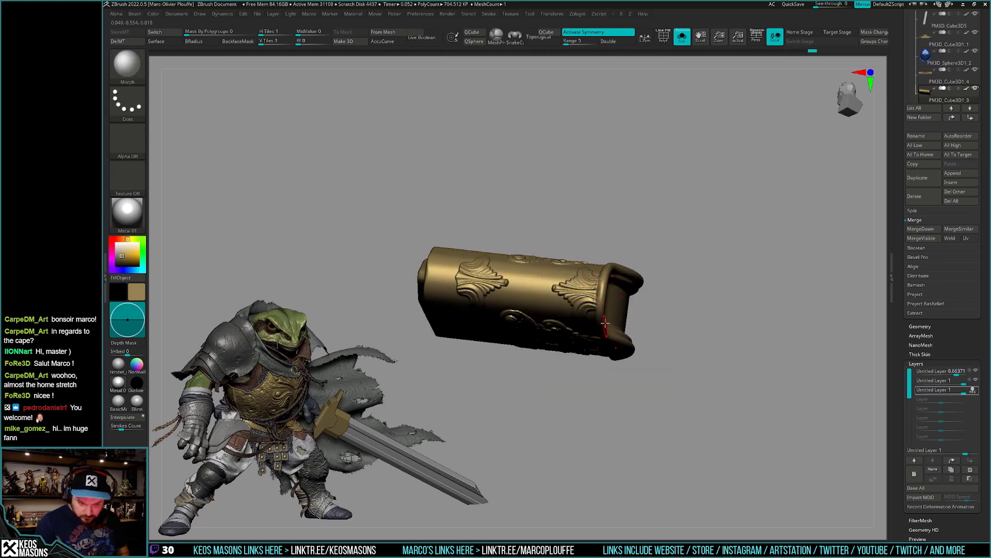
mouse_move(605, 323)
mouse_down()
mouse_move(653, 354)
mouse_move(625, 333)
mouse_up()
Select ClayBuildup, unhide the rest of the sword, frame it with F and zoom onto the guard front.
key(space)
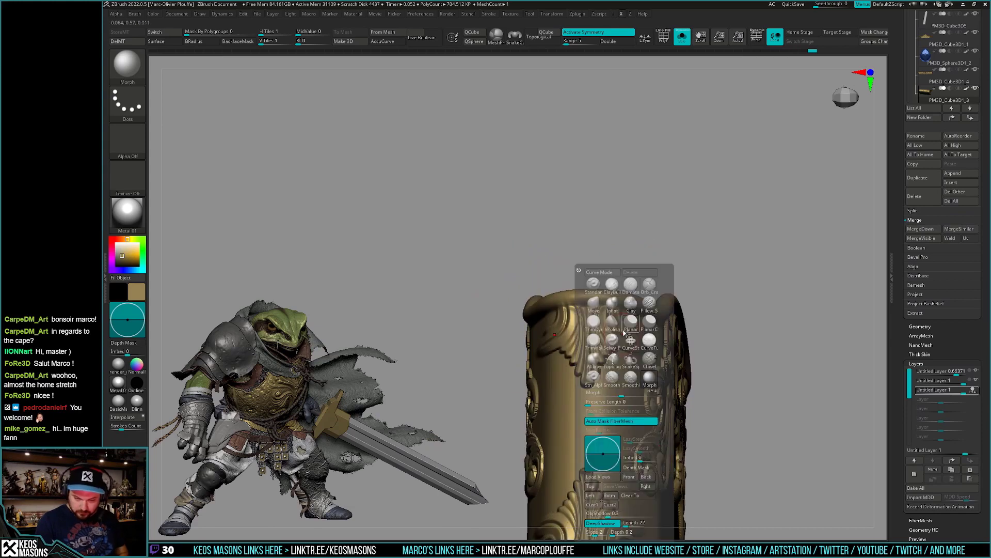
click(612, 283)
key(alt+s)
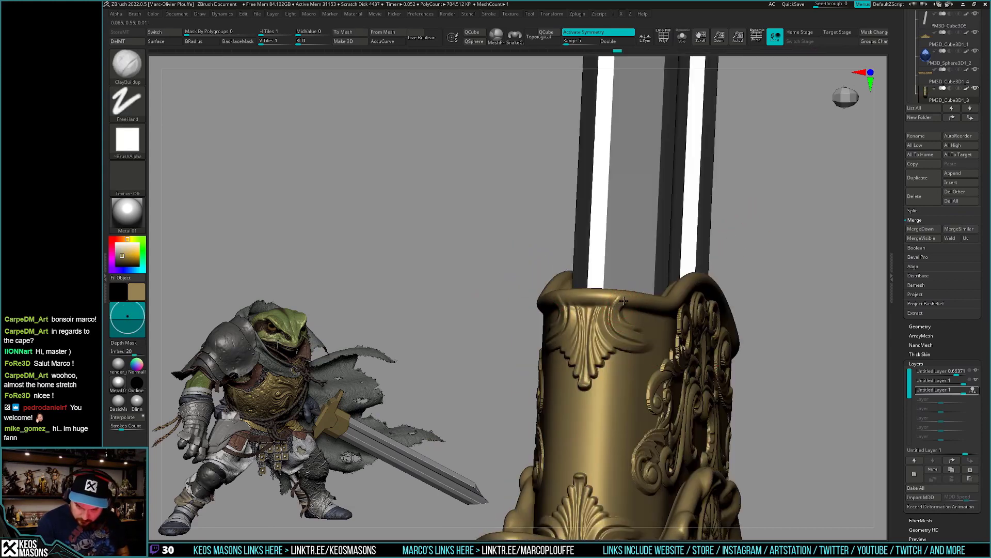
shift+drag(624, 301, 606, 308)
key(space)
key(space)
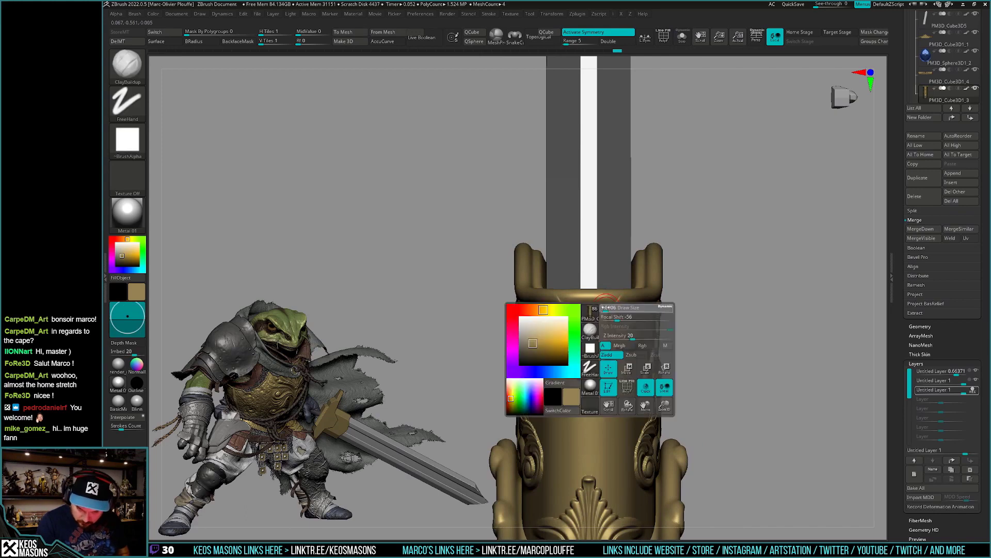
key(space)
key(space)
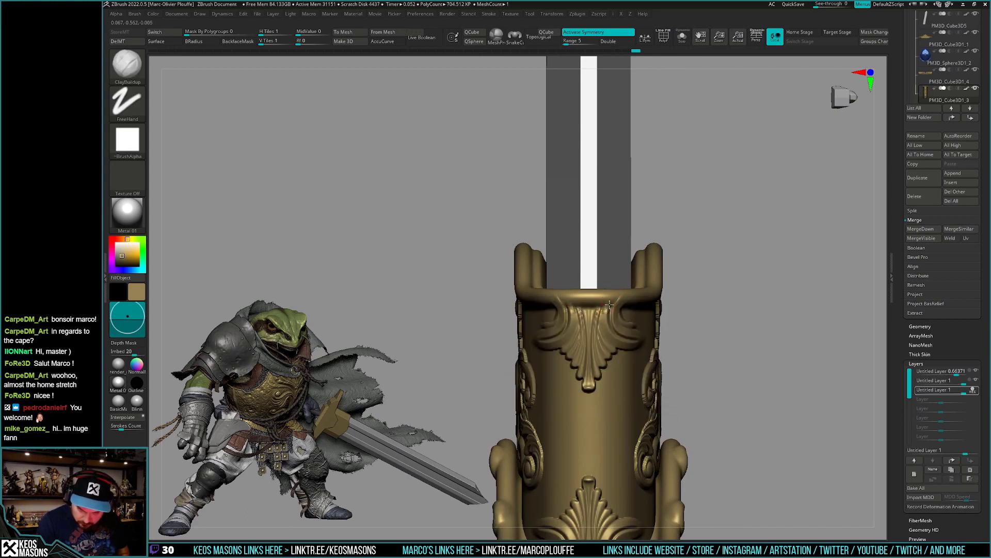
key(shift)
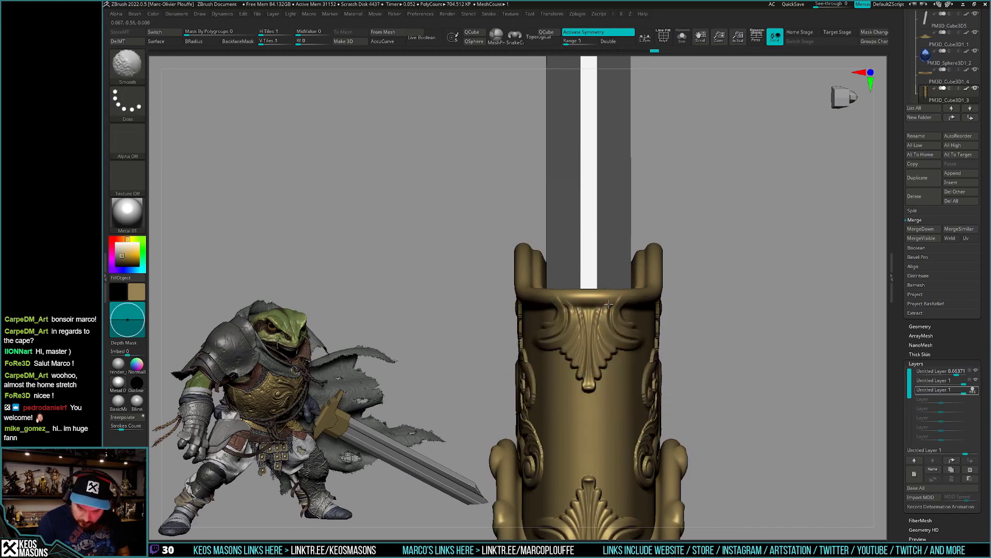
key(f)
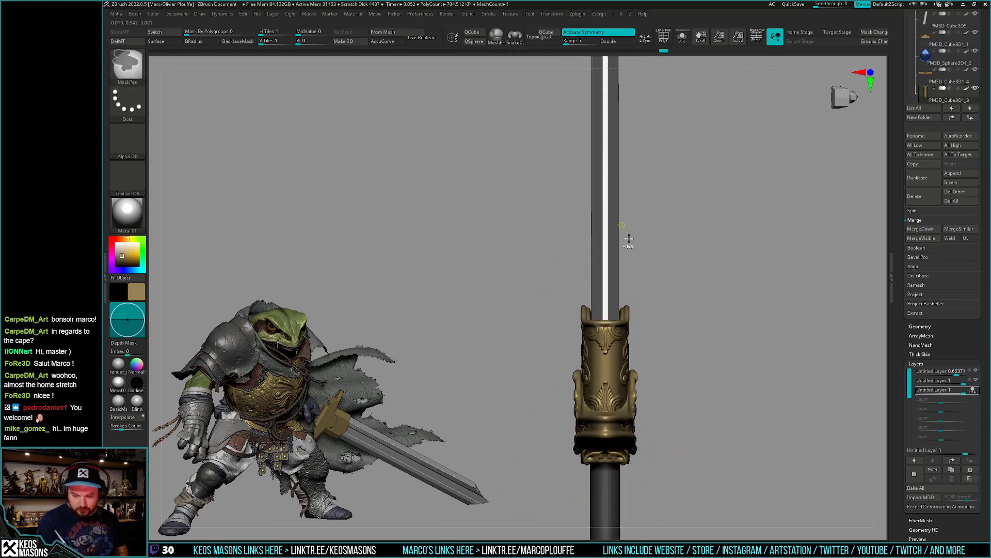
mouse_move(626, 243)
mouse_down()
mouse_move(679, 402)
mouse_move(798, 276)
mouse_move(667, 313)
mouse_move(683, 301)
mouse_up()
key(space)
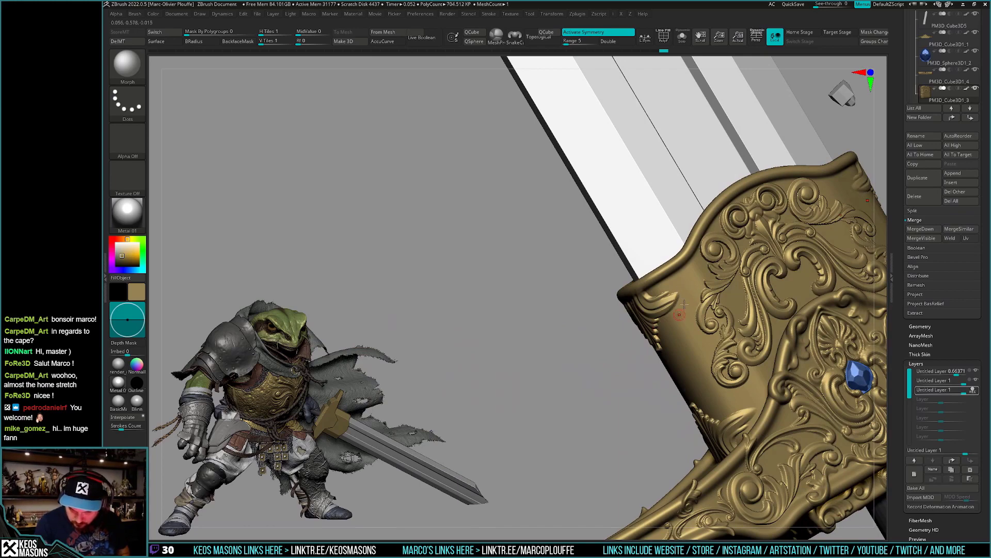
Build up the collar's narrow side with ClayBuildup, smoothing with Shift from several angles.
mouse_move(678, 306)
right_down()
mouse_move(665, 370)
mouse_move(675, 358)
right_up()
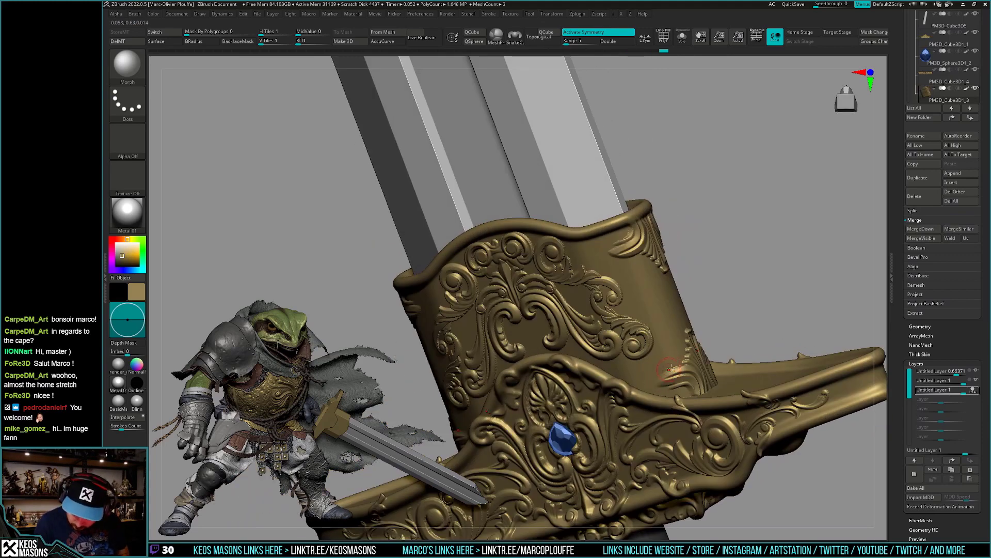
key(b)
key(c)
key(b)
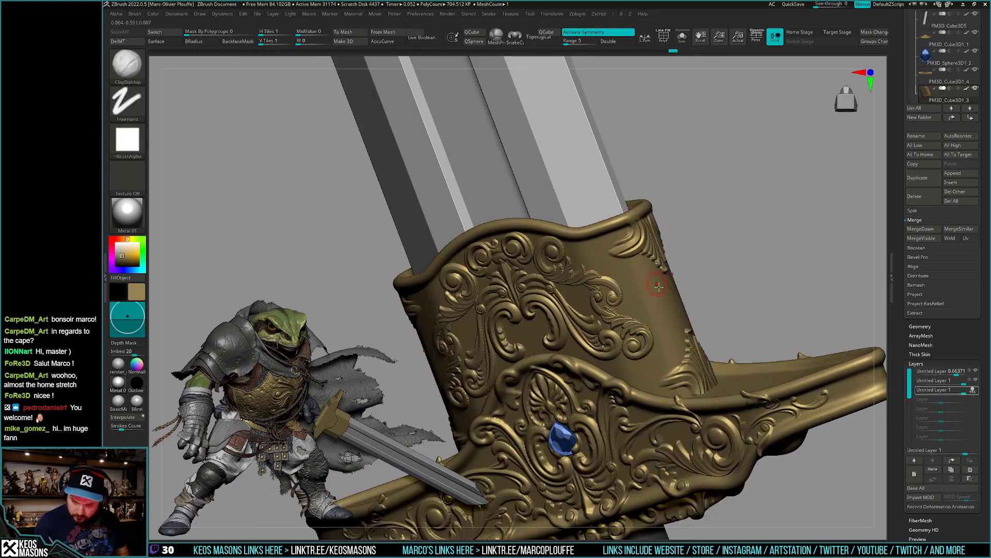
key(space)
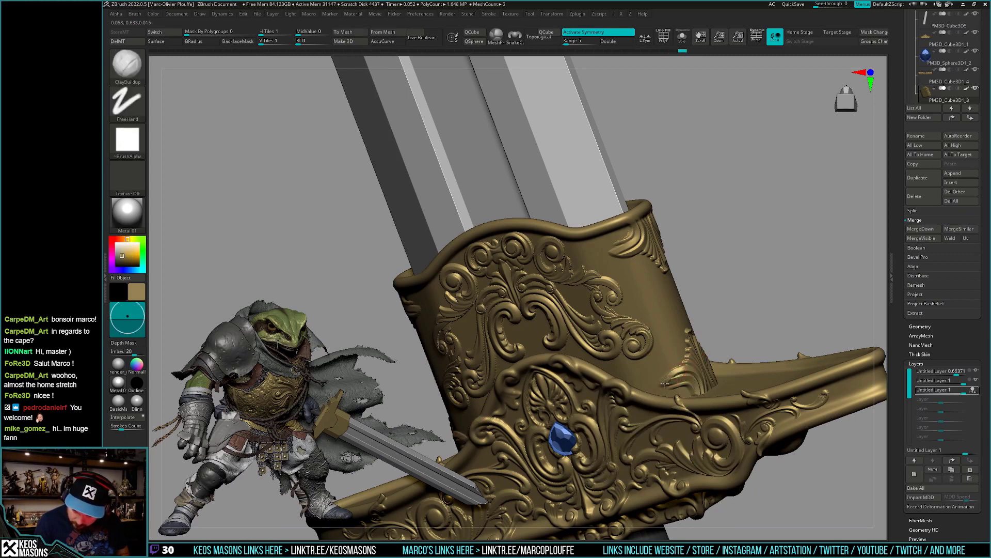
key(shift)
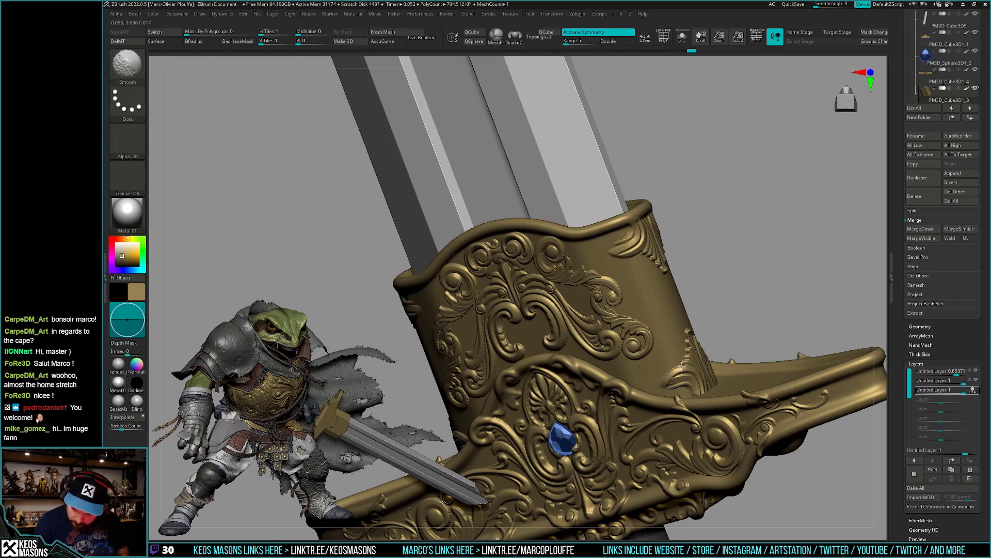
right_drag(681, 365, 634, 326)
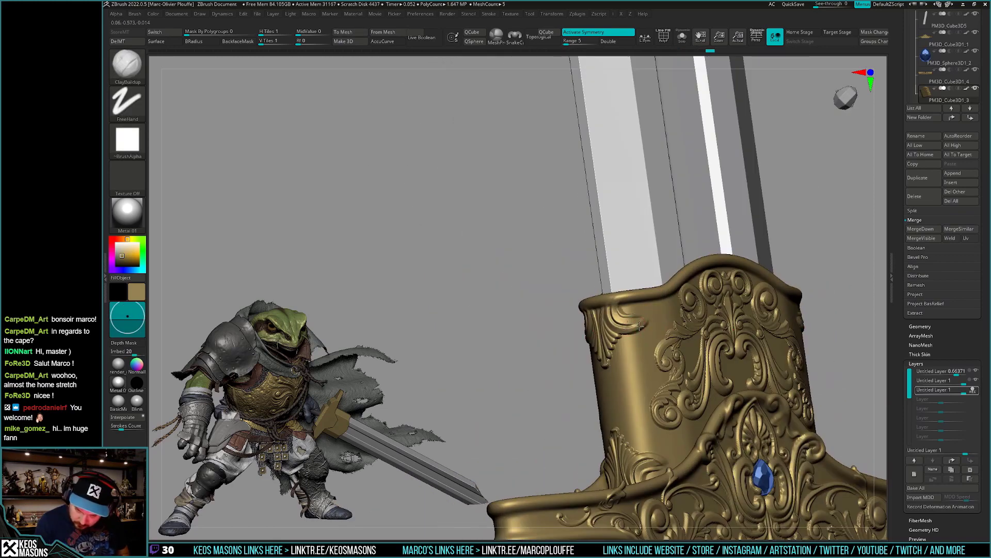
key(shift)
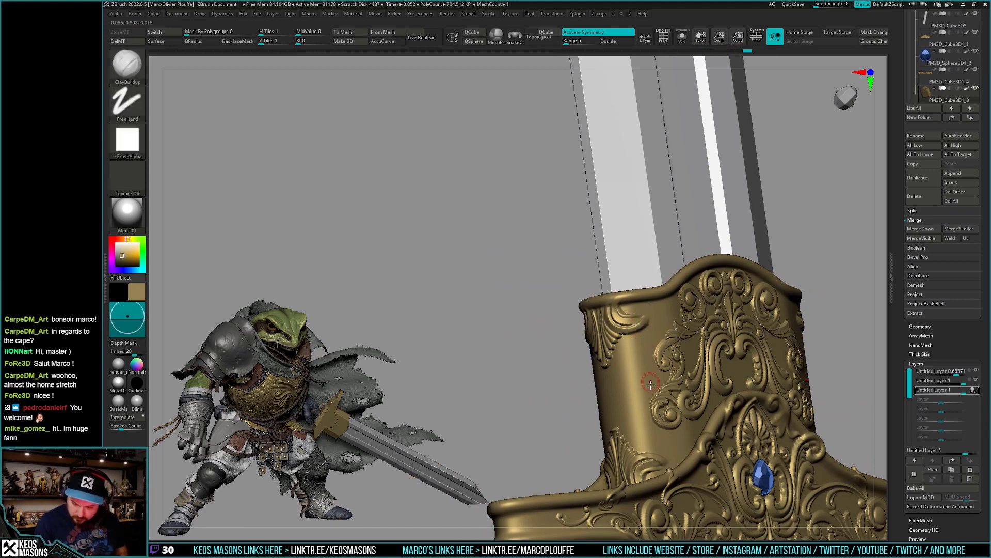
mouse_move(651, 385)
right_down()
mouse_move(661, 426)
mouse_move(691, 382)
right_up()
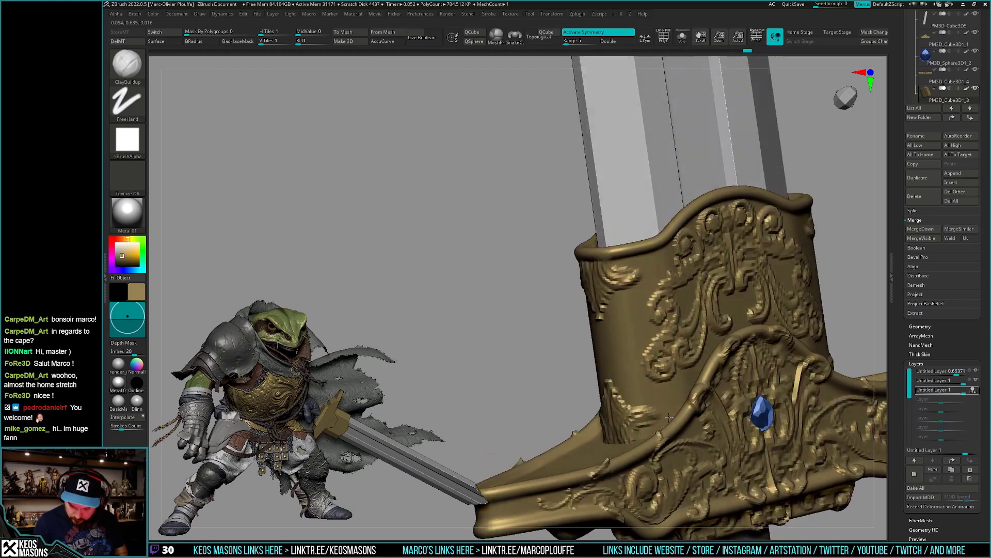
Smooth the relief along the collar's side and select an ornament insert brush.
key(space)
key(space)
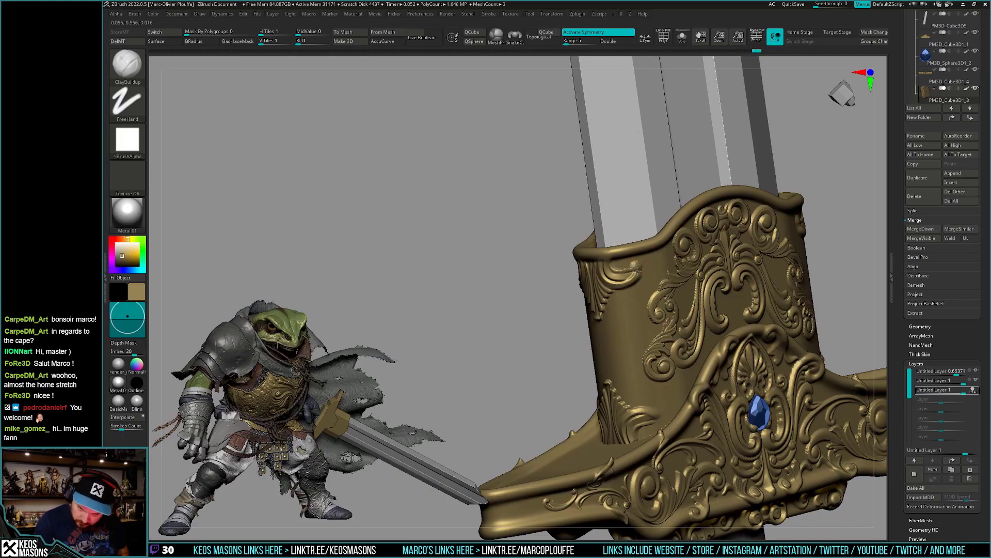
alt+click(634, 268)
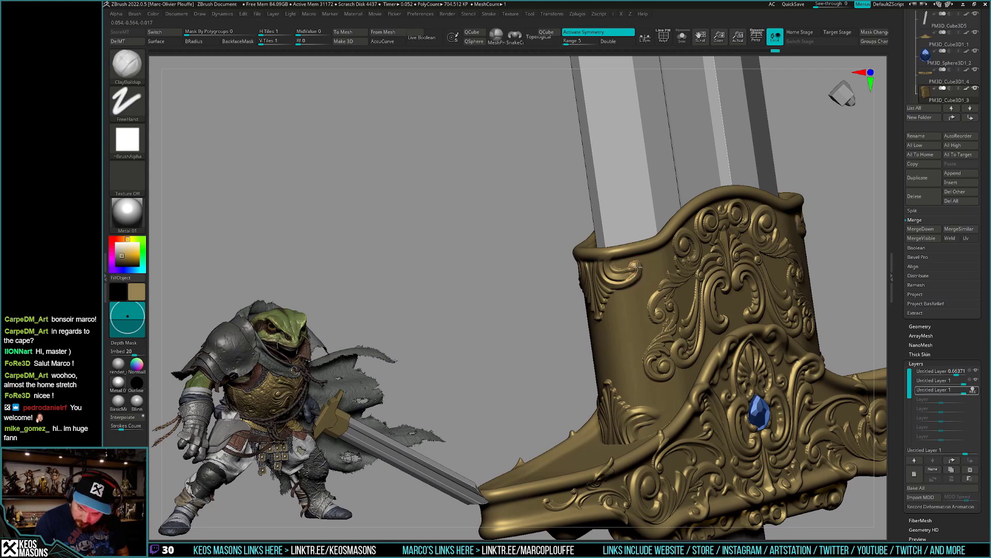
key(shift)
shift+drag(626, 299, 652, 421)
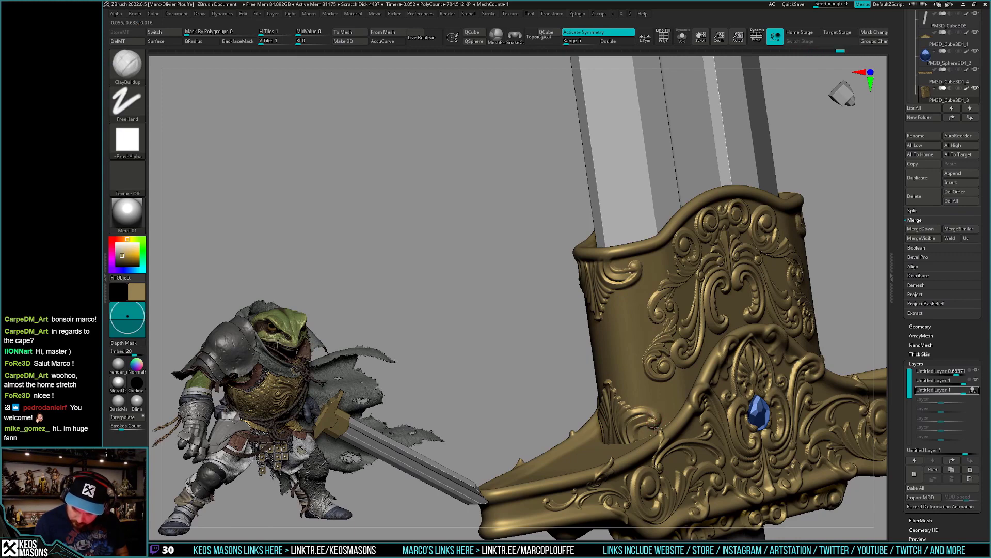
key(shift)
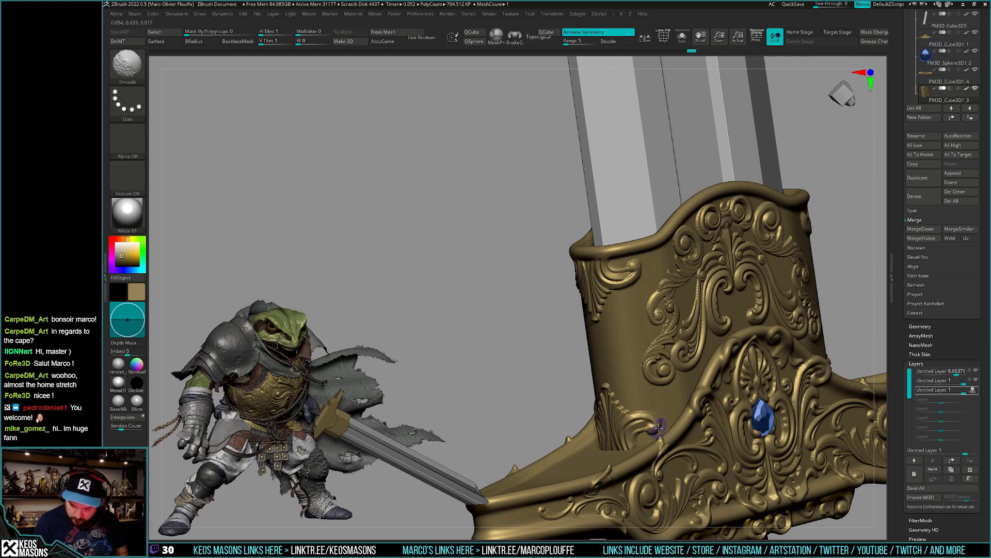
mouse_move(655, 419)
right_down()
mouse_move(652, 450)
mouse_move(707, 344)
mouse_move(934, 391)
right_up()
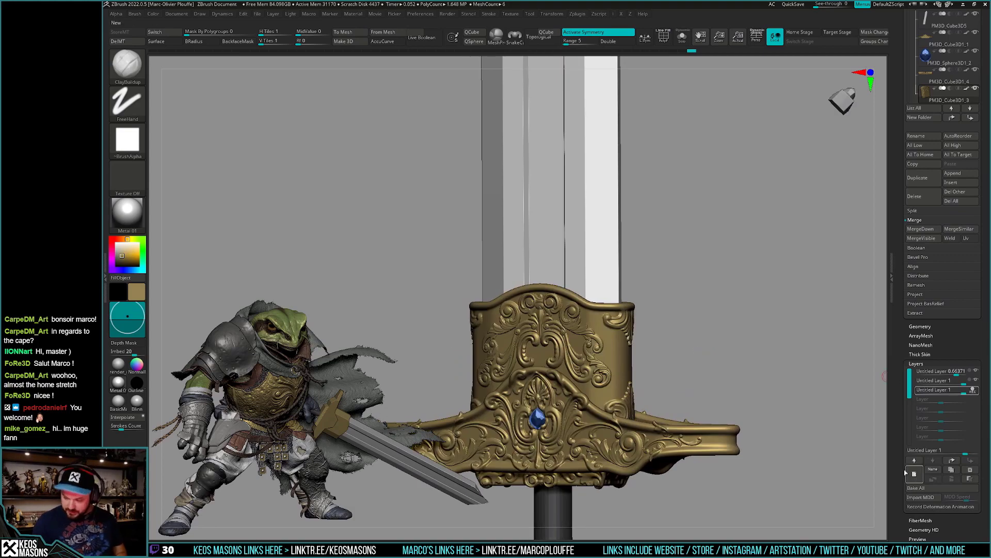
key(b)
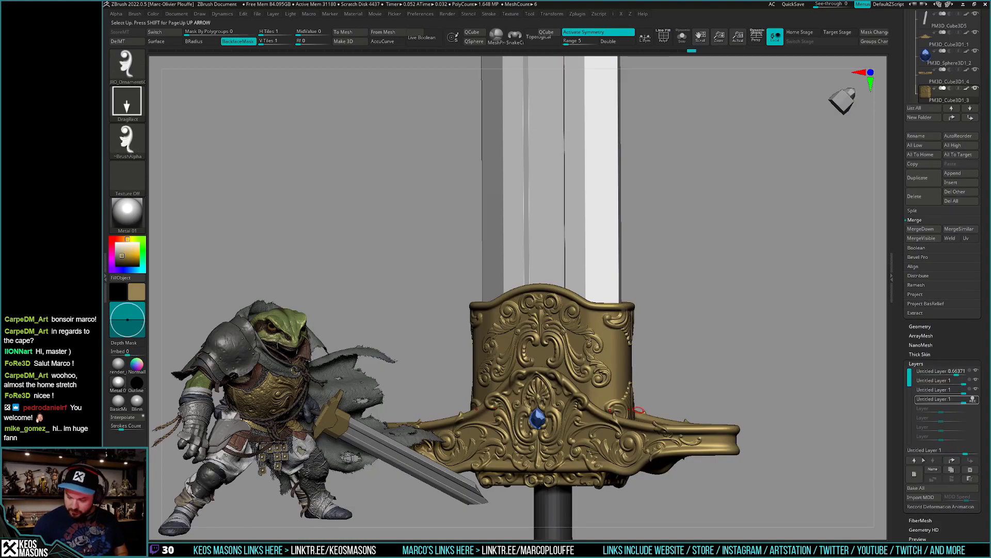
click(635, 434)
right_drag(627, 354, 668, 339)
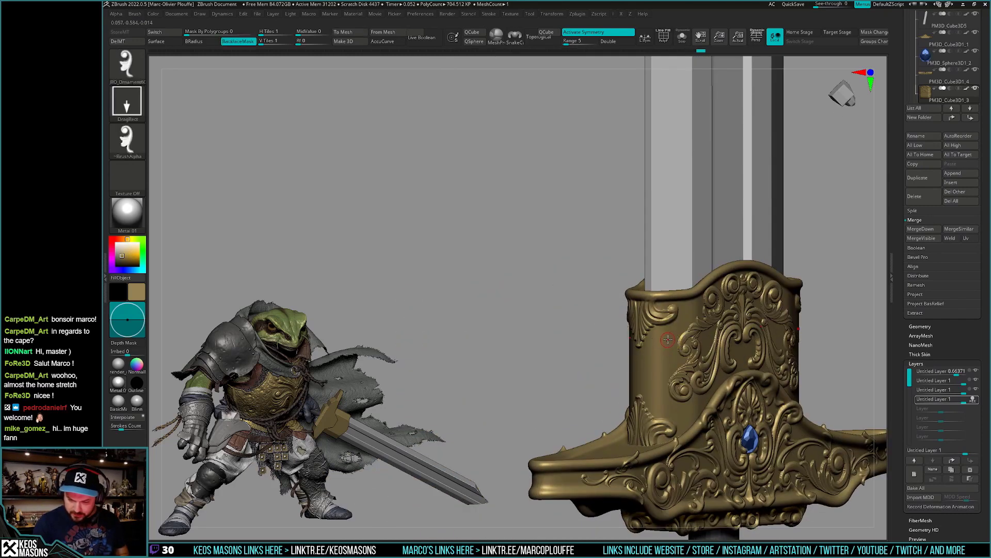
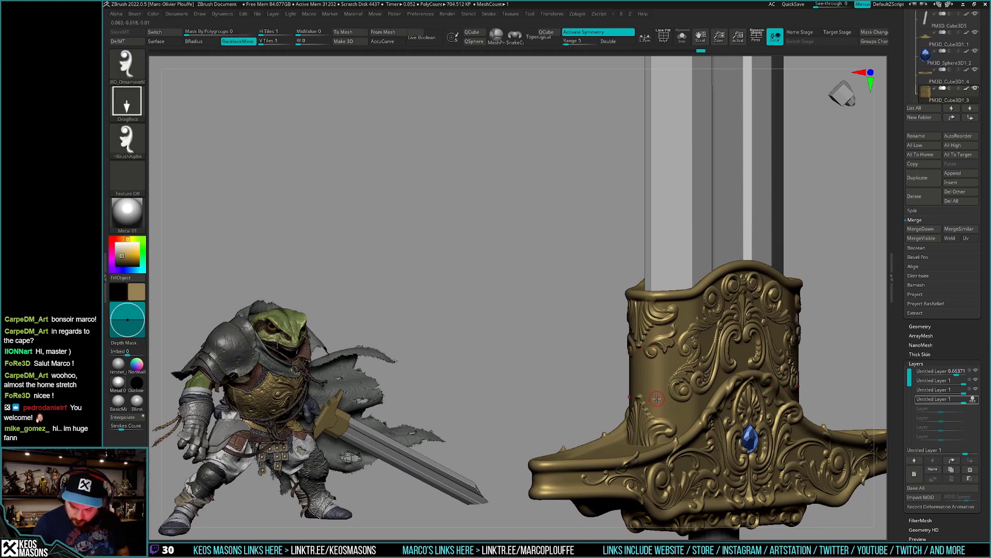
Choose a different sculpting brush and add a new layer to the crossguard's layer stack.
mouse_move(655, 376)
right_down()
mouse_move(665, 385)
mouse_move(701, 358)
right_up()
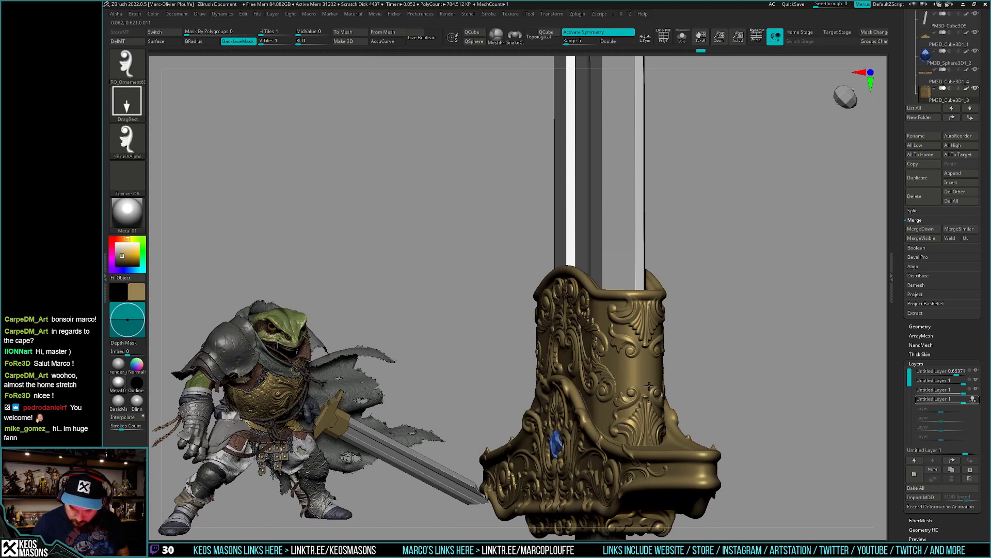
mouse_move(649, 384)
right_down()
mouse_move(731, 399)
mouse_move(754, 391)
mouse_move(737, 403)
mouse_move(740, 381)
right_up()
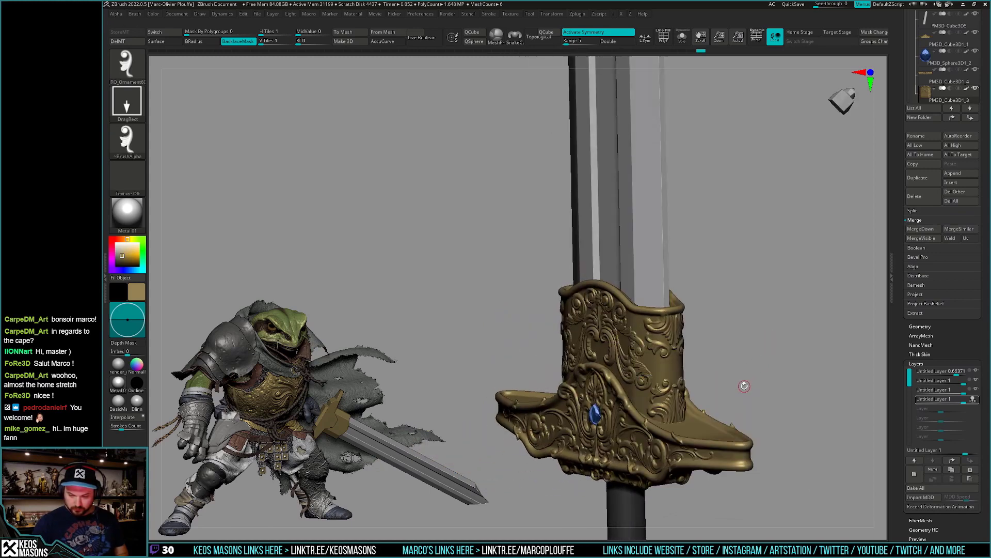
right_drag(743, 393, 754, 386)
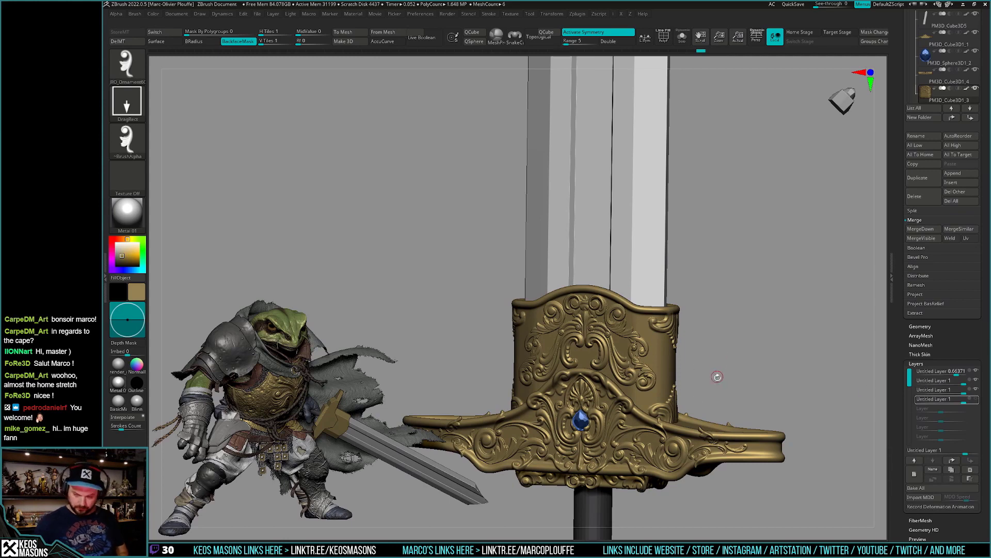
key(b)
click(706, 400)
drag(706, 400, 746, 391)
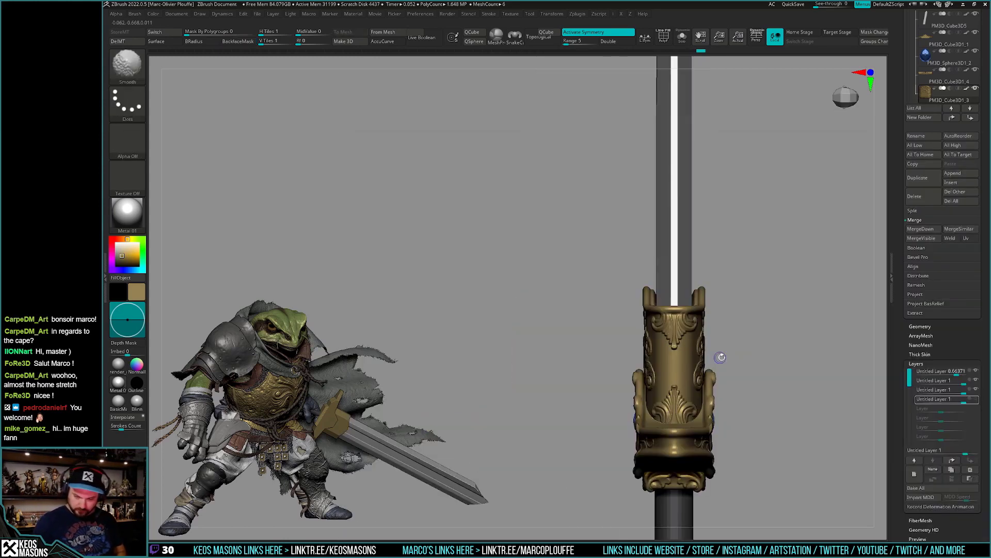
click(918, 477)
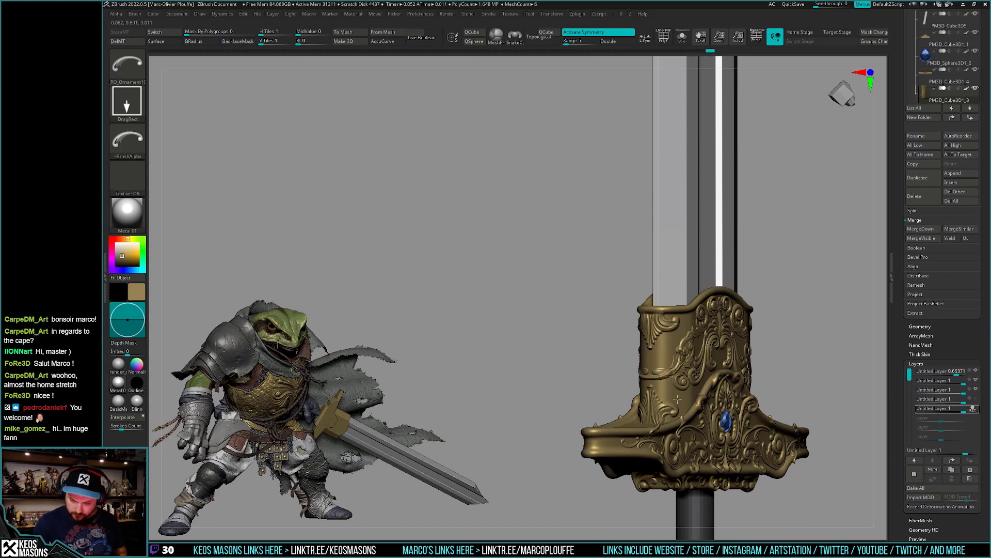
key(ctrl)
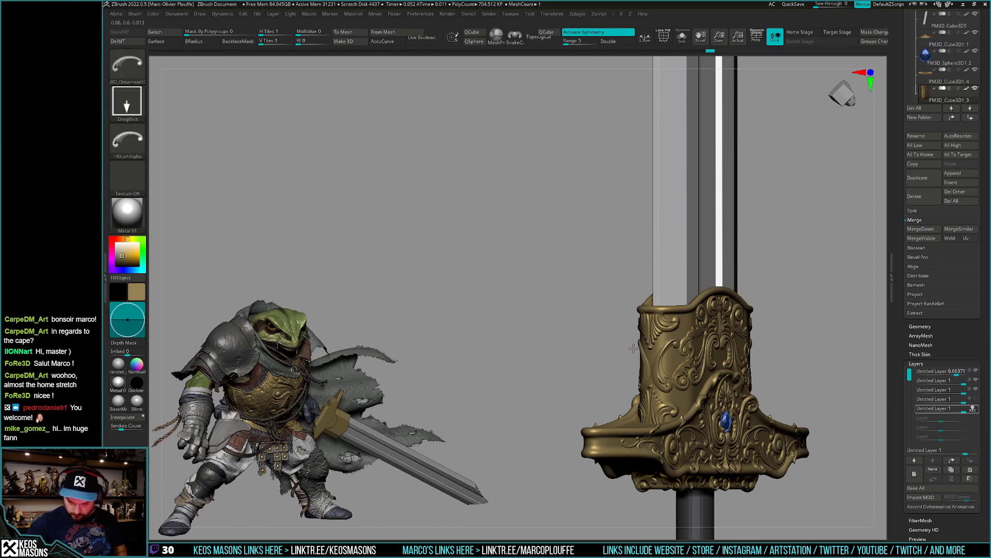
drag(636, 333, 639, 367)
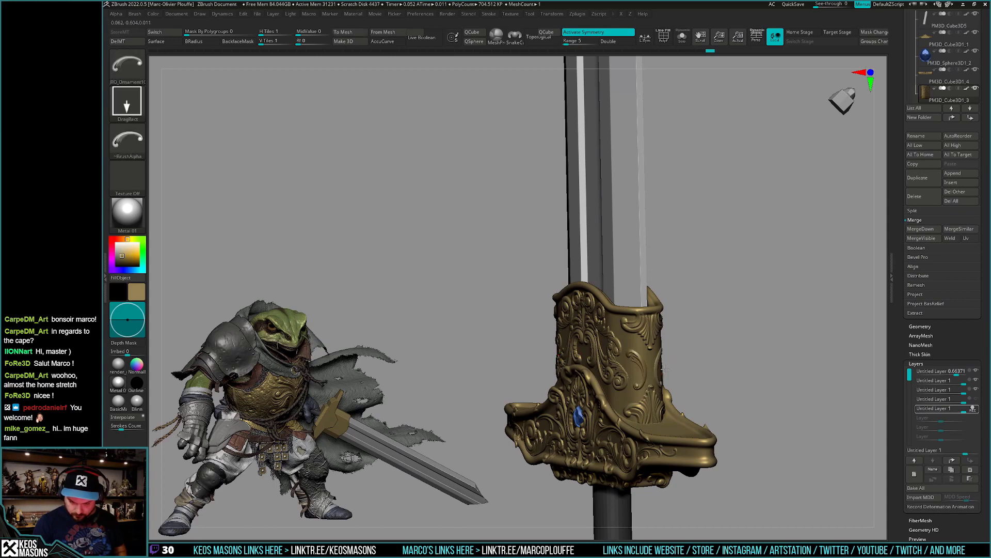
mouse_move(661, 362)
shift+mouse_down()
mouse_move(682, 368)
mouse_move(658, 366)
shift+mouse_up()
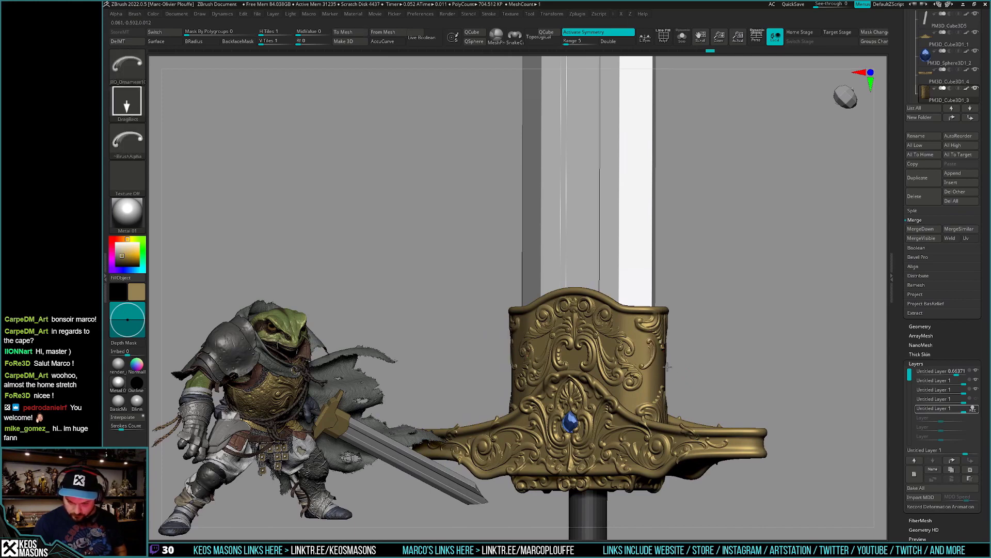
right_drag(668, 369, 685, 376)
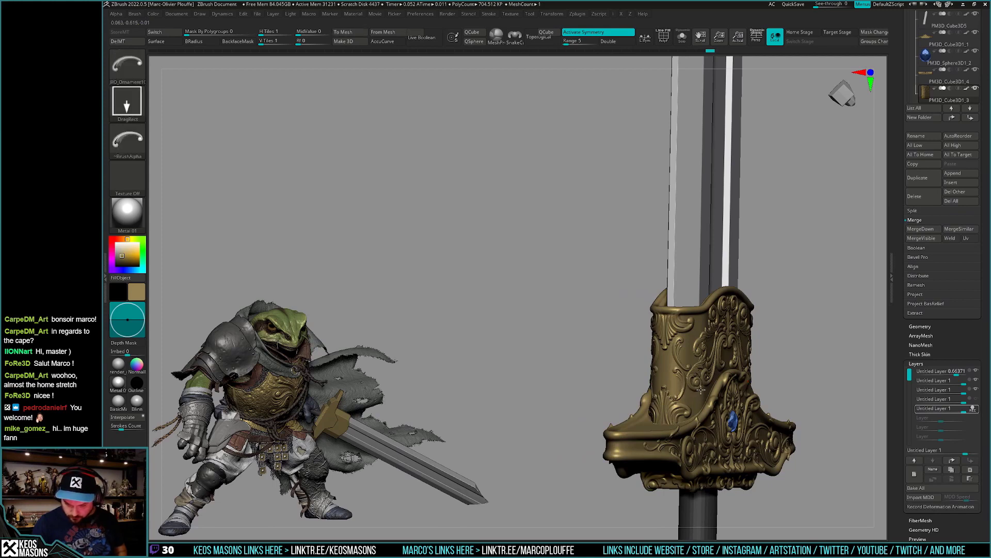
right_drag(700, 390, 684, 414)
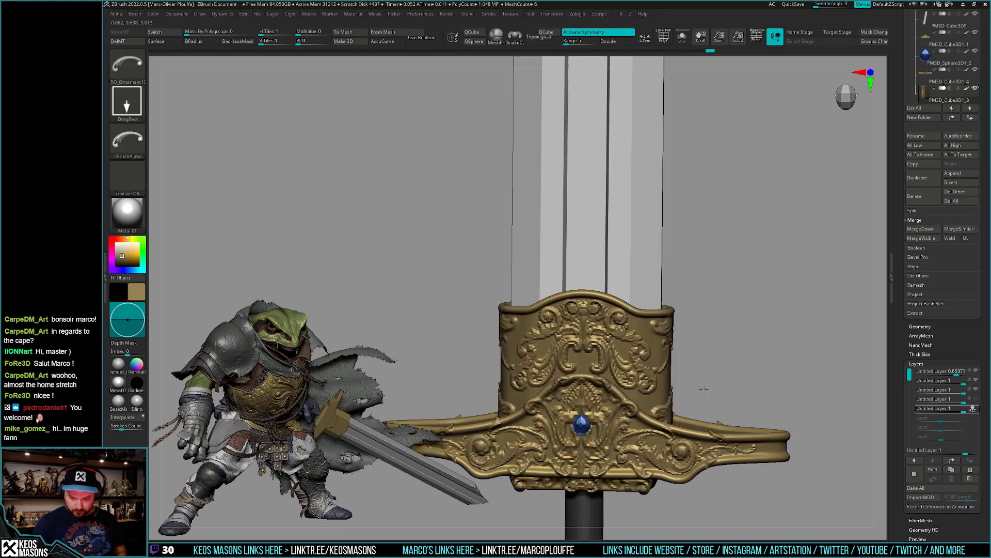
right_drag(696, 380, 692, 396)
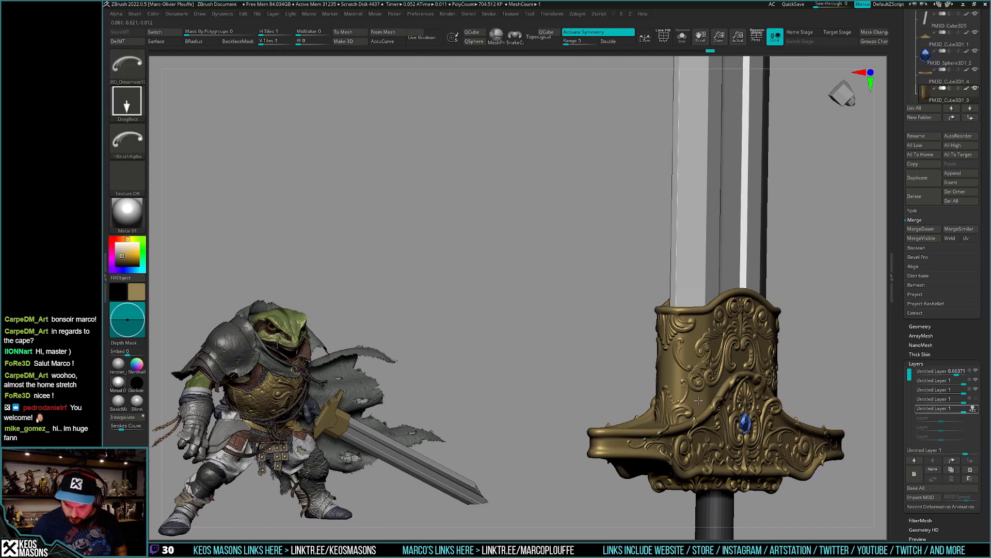
right_drag(696, 401, 678, 393)
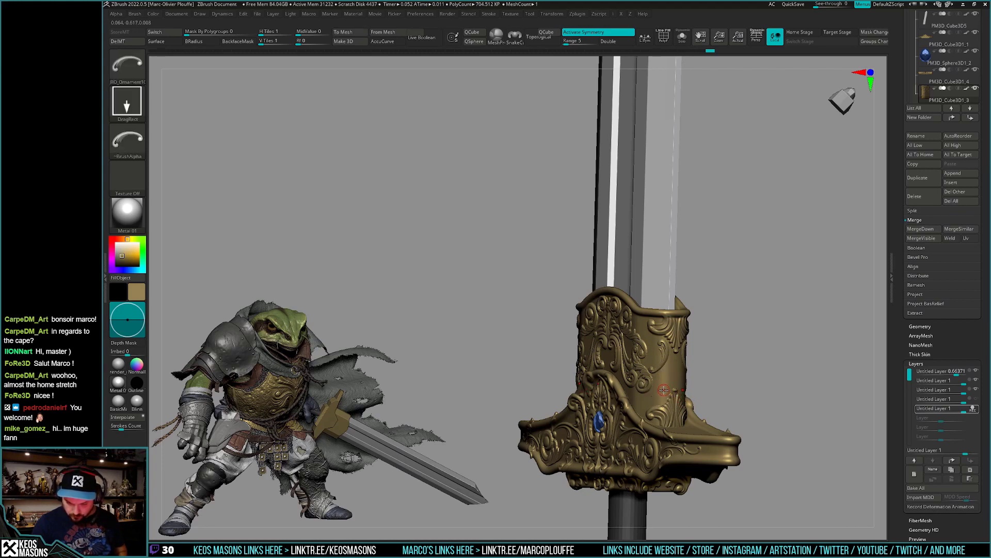
right_drag(684, 399, 622, 387)
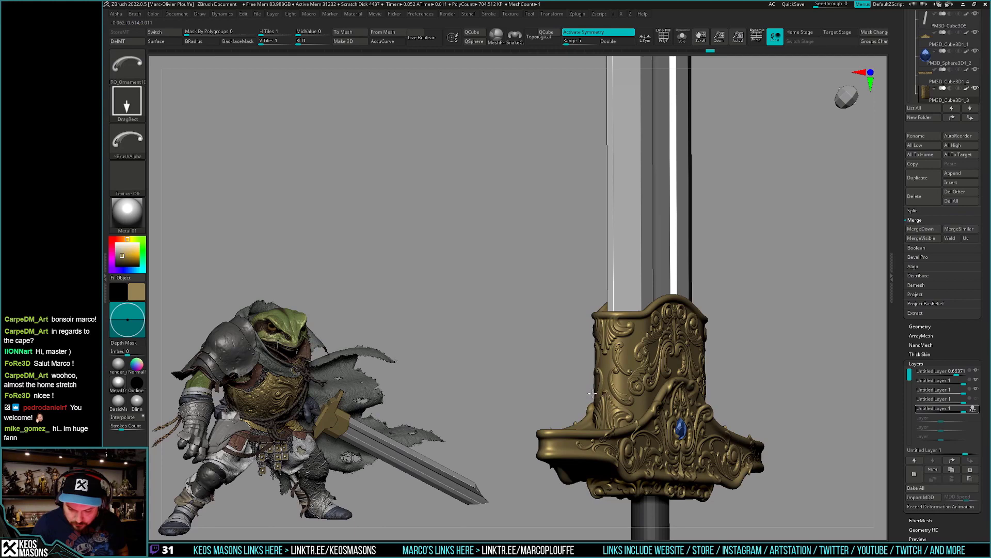
mouse_move(592, 393)
right_down()
mouse_move(636, 408)
mouse_move(694, 401)
mouse_move(636, 335)
right_up()
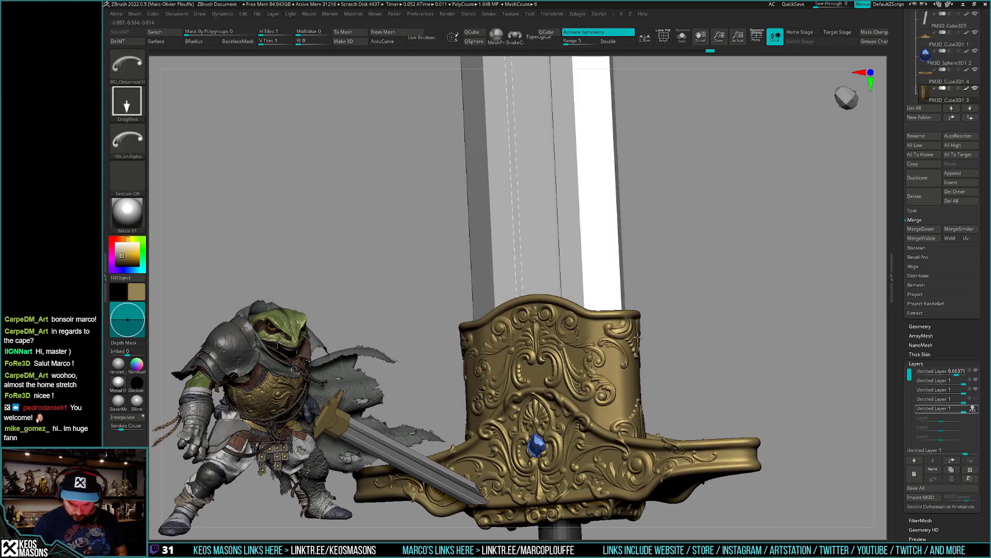
mouse_move(637, 336)
right_down()
mouse_move(667, 395)
mouse_move(661, 408)
right_up()
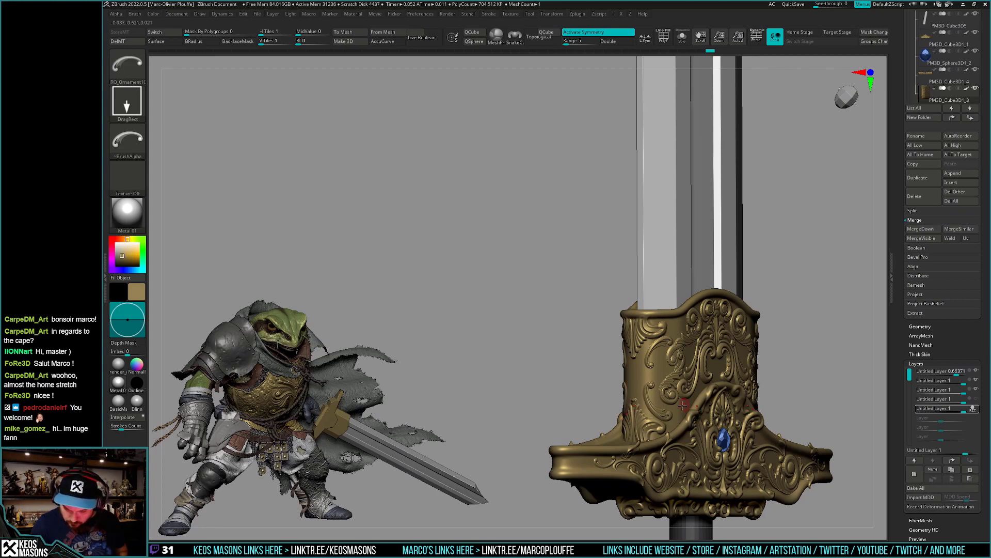
mouse_move(775, 372)
mouse_down()
mouse_move(751, 379)
mouse_move(720, 416)
mouse_up()
With the guard active and REC off, move the new layer up, delete the bottom one, and merge down.
alt+click(714, 415)
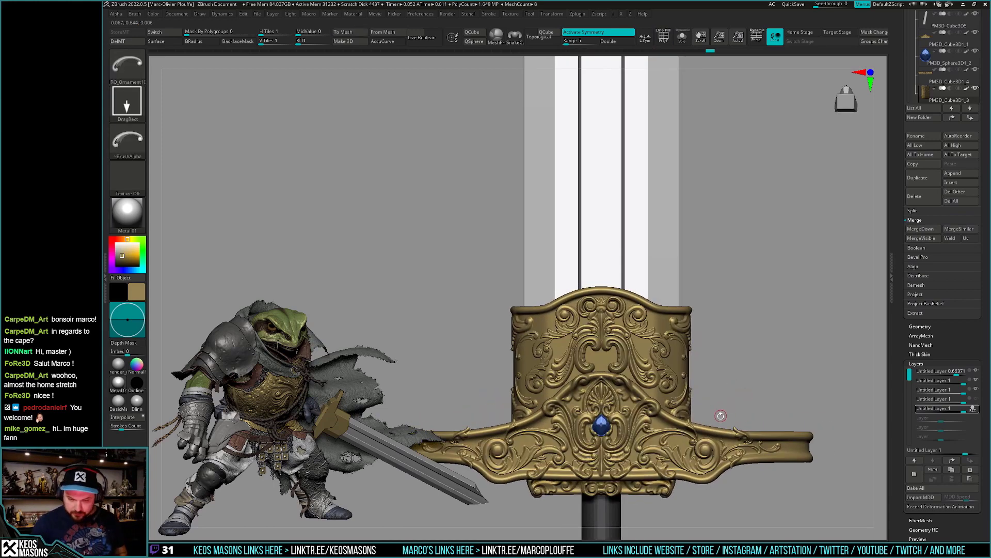
click(973, 408)
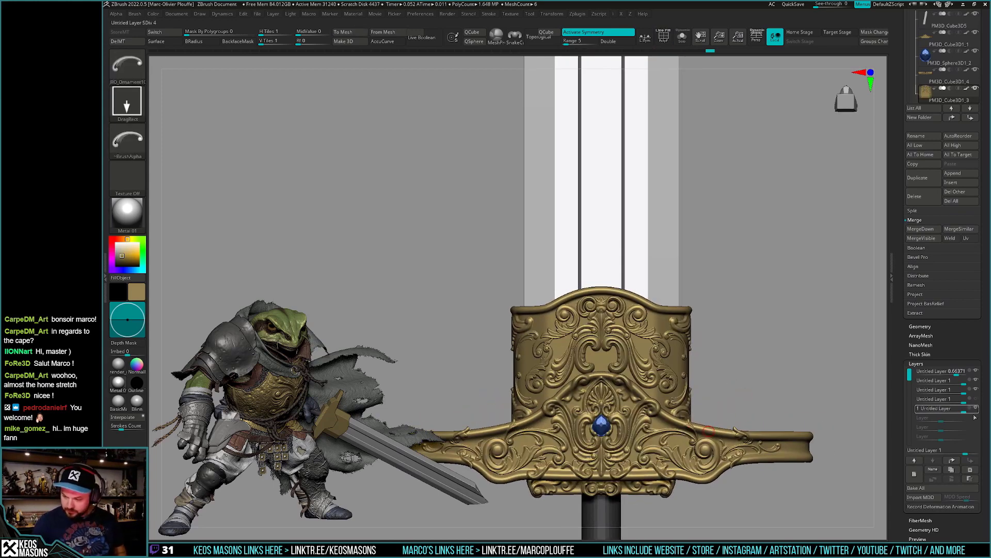
click(955, 461)
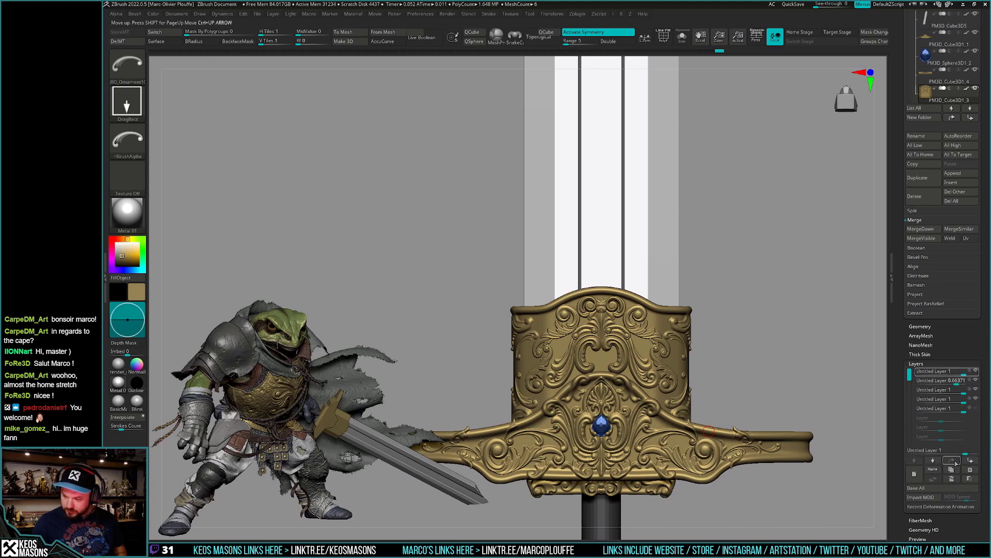
shift+click(971, 460)
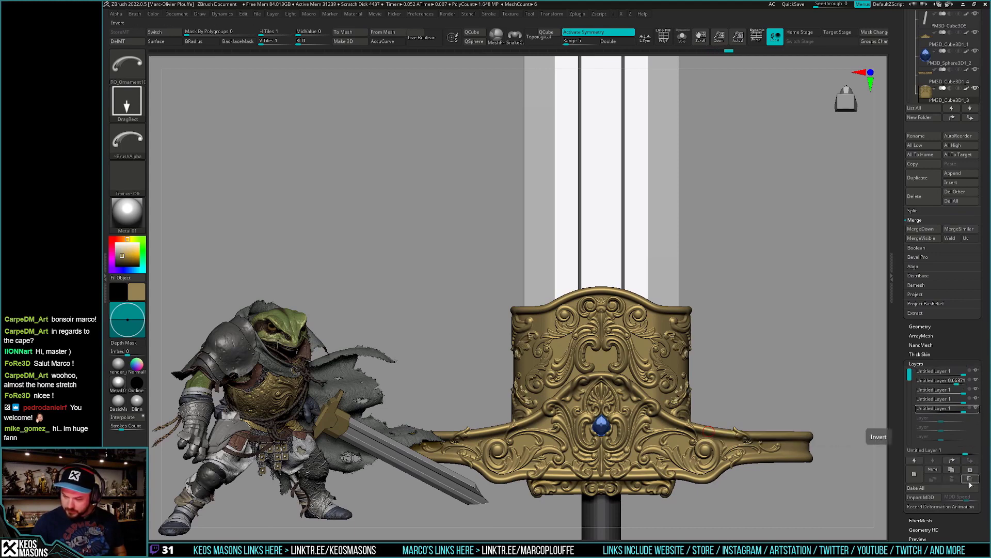
click(970, 470)
mouse_move(937, 370)
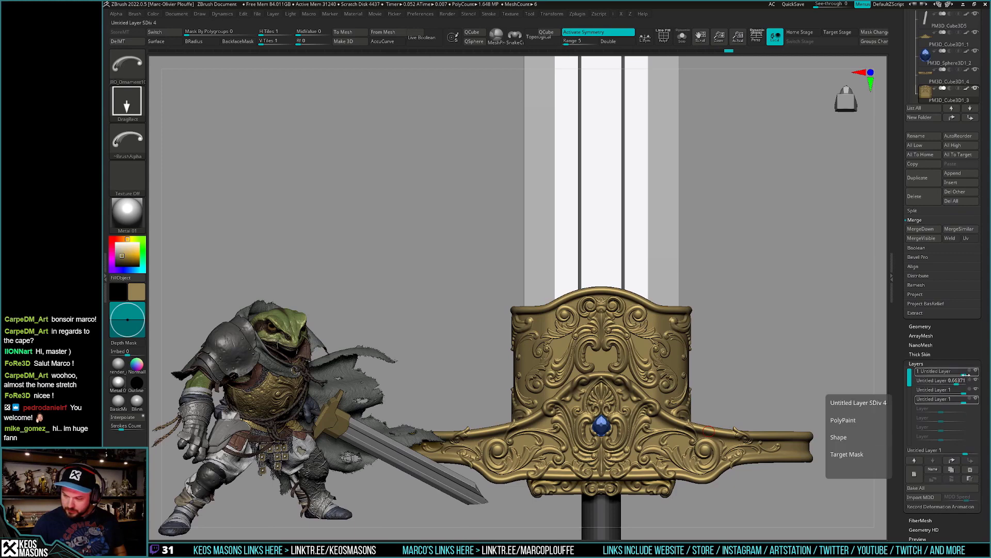
click(952, 478)
click(952, 478)
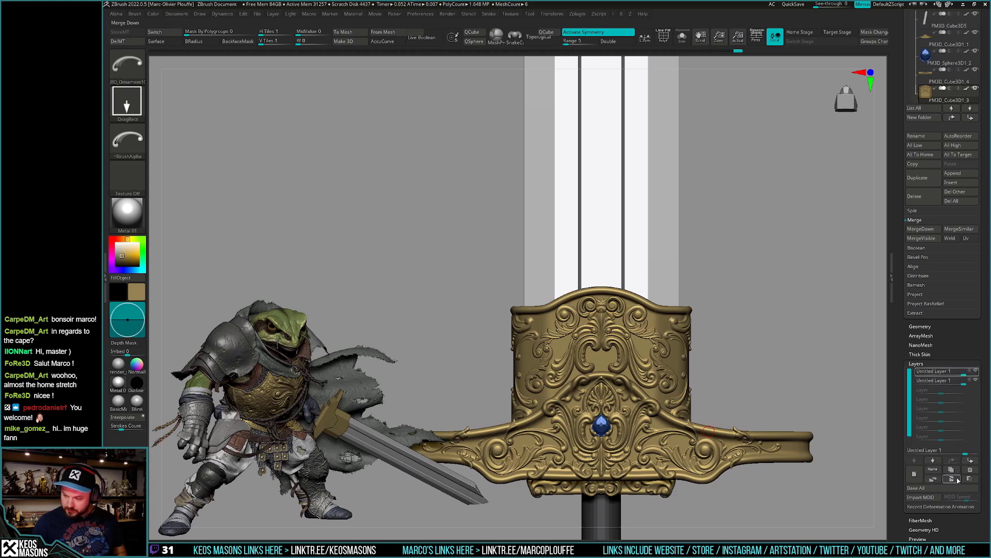
Smooth the crossguard, lower the layer strength to about 0.72, and remove the extra layer.
key(space)
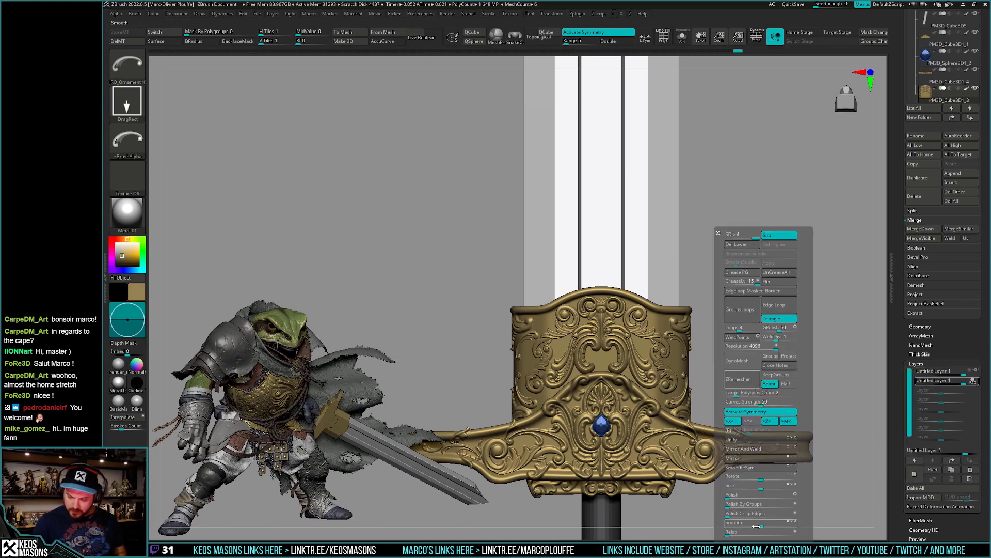
drag(790, 524, 780, 527)
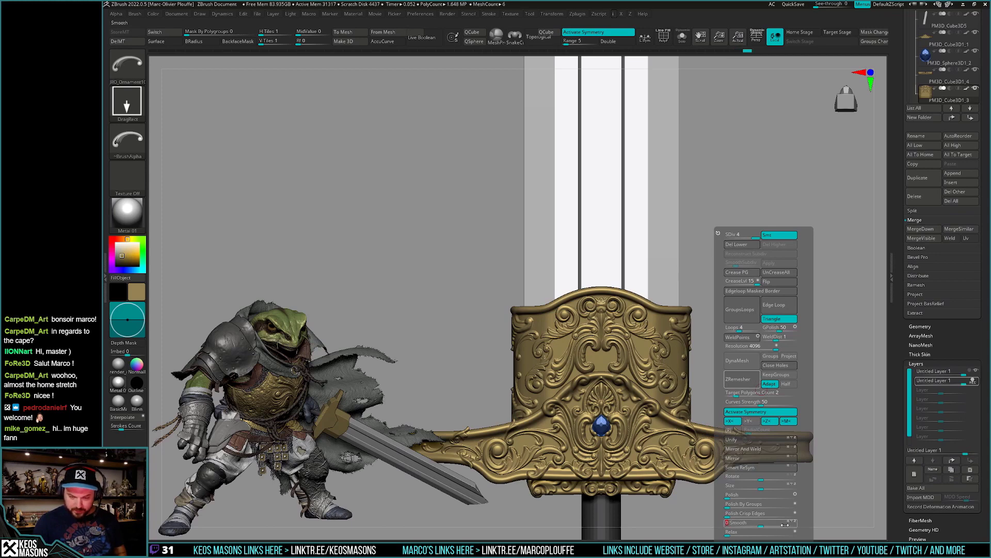
key(space)
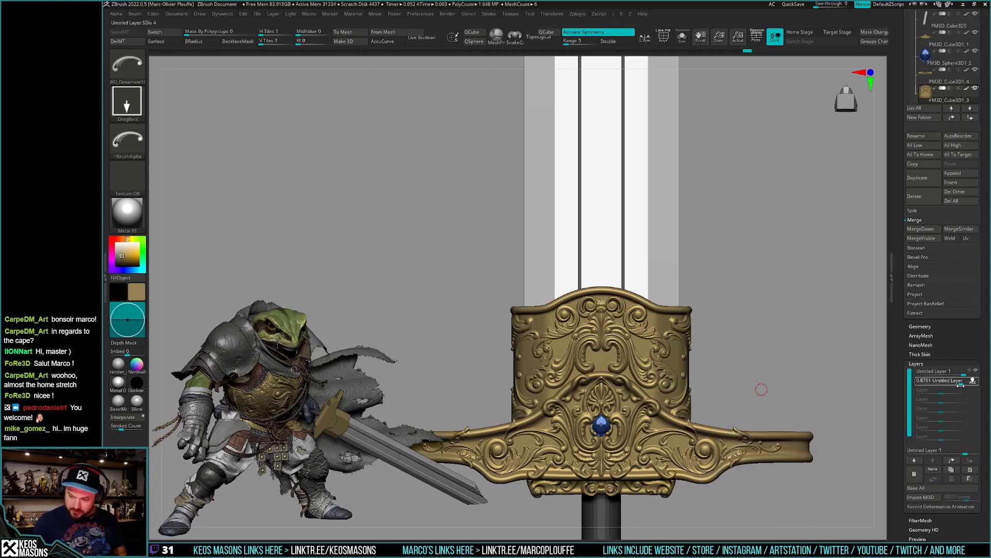
drag(960, 384, 948, 386)
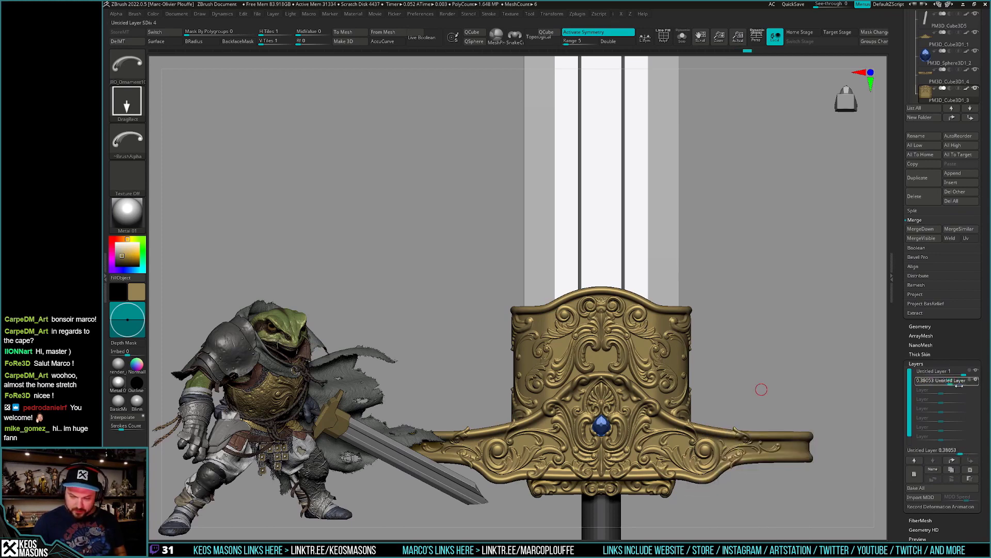
click(970, 469)
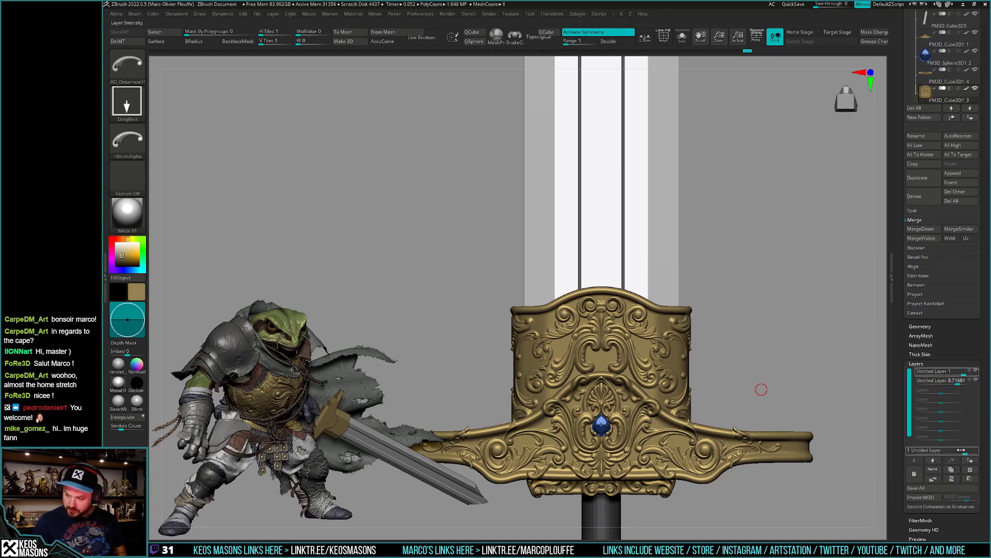
key(f)
right_drag(761, 388, 694, 382)
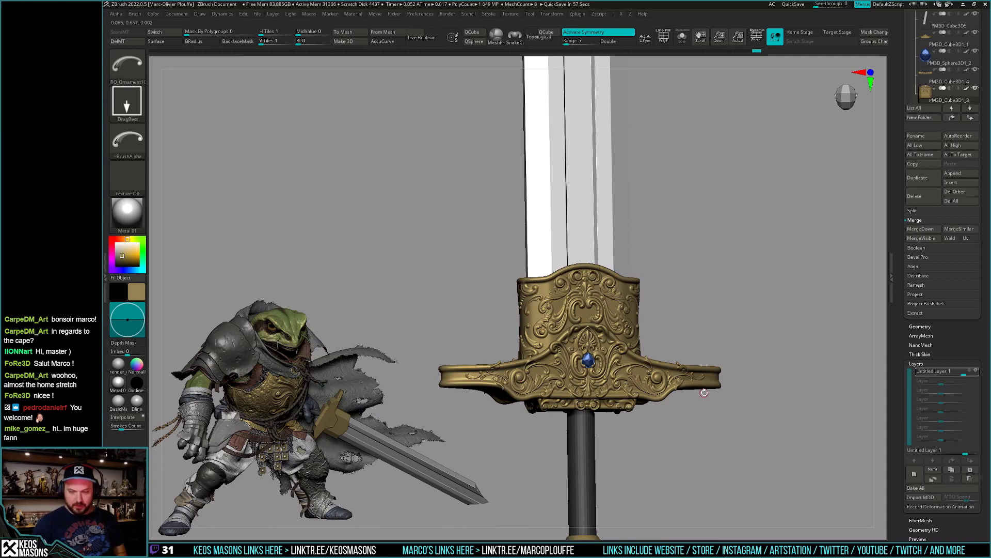
Alt-click the crossguard to make it the active SubTool, raising the deformation-layers warning.
mouse_move(704, 393)
mouse_down()
mouse_move(703, 360)
mouse_move(700, 402)
mouse_move(729, 388)
mouse_move(666, 443)
mouse_move(688, 333)
mouse_up()
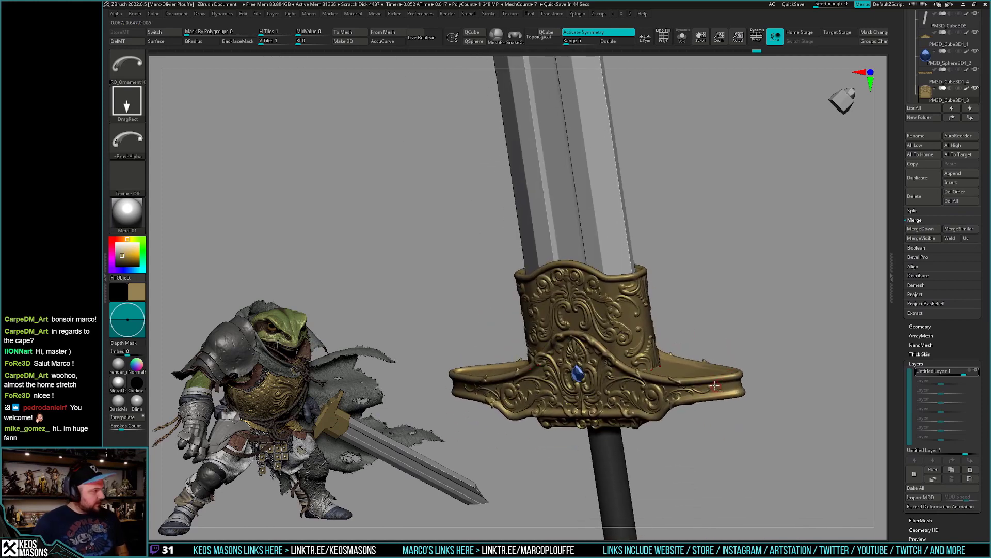
mouse_move(715, 386)
mouse_down()
mouse_move(664, 360)
mouse_move(682, 351)
mouse_up()
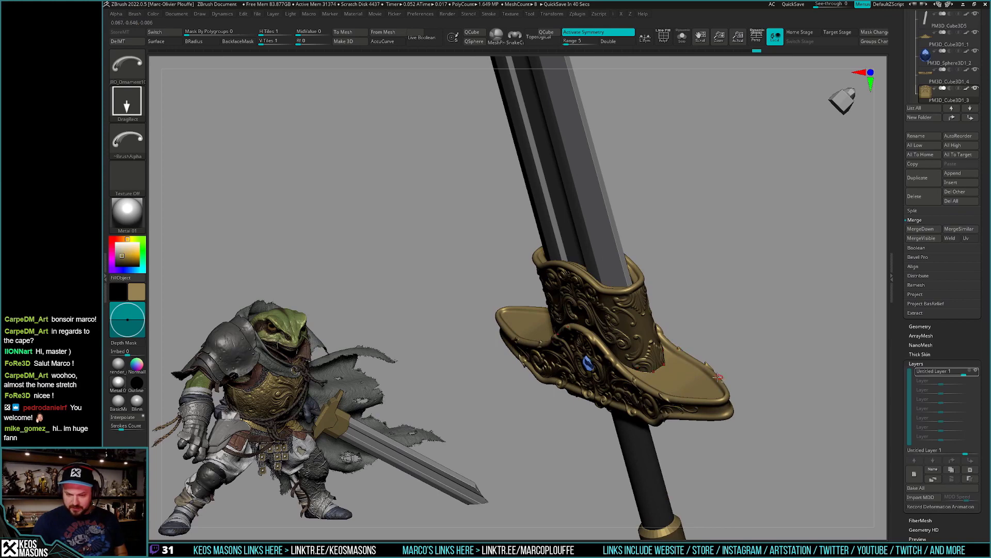
alt+click(718, 377)
click(721, 376)
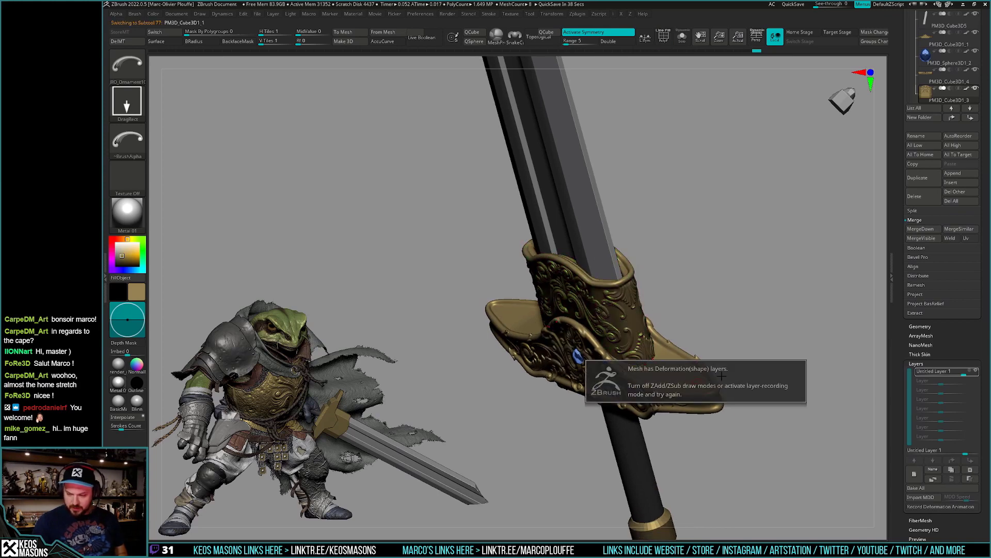
Add a new layer on the guard and inflate its inner rim with the Inflate brush.
click(914, 473)
drag(697, 364, 677, 367)
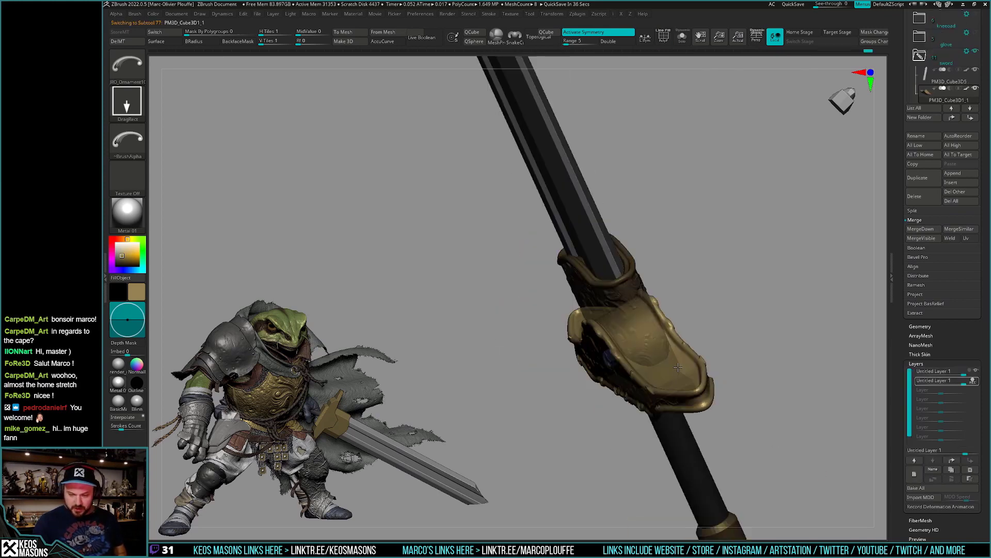
right_drag(678, 367, 688, 401)
key(space)
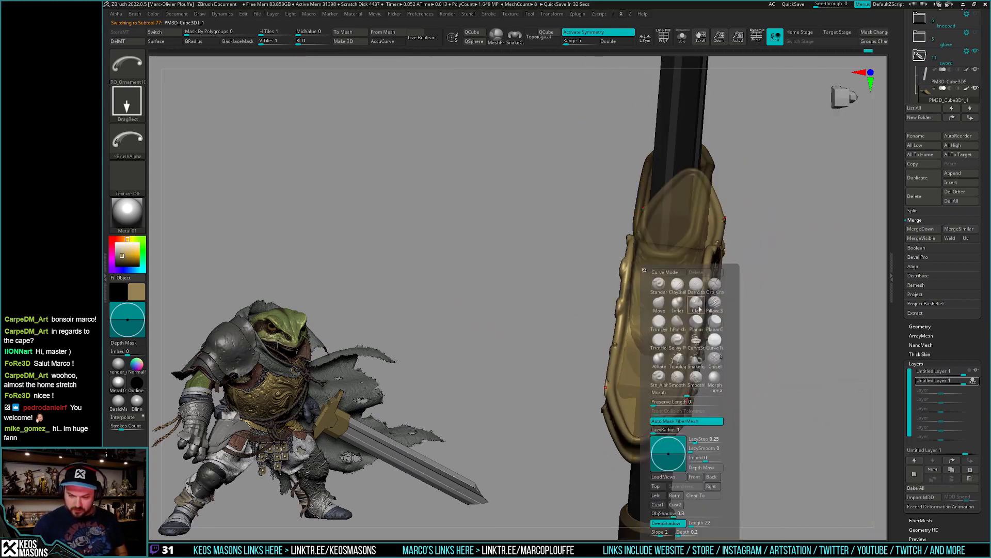
click(678, 305)
key(space)
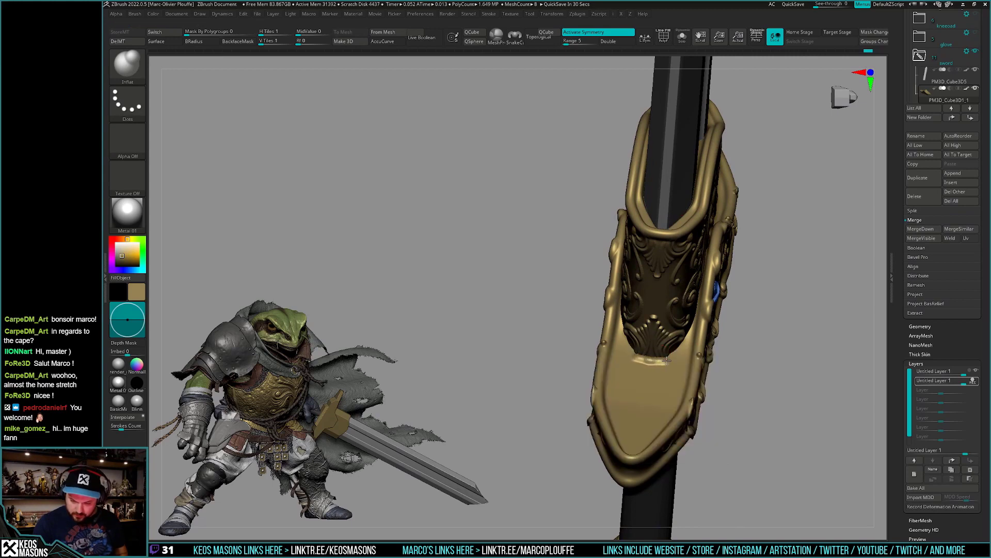
key(space)
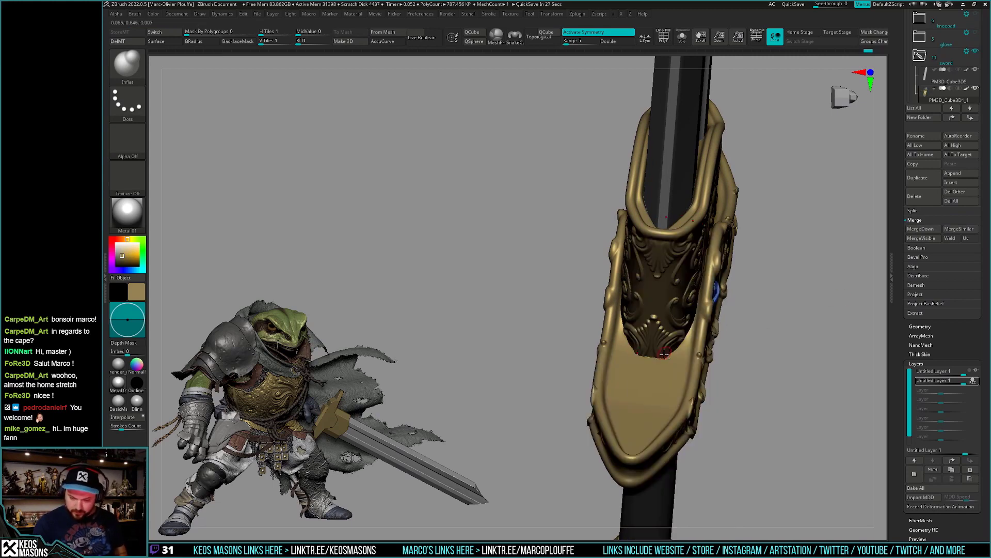
key(alt+s)
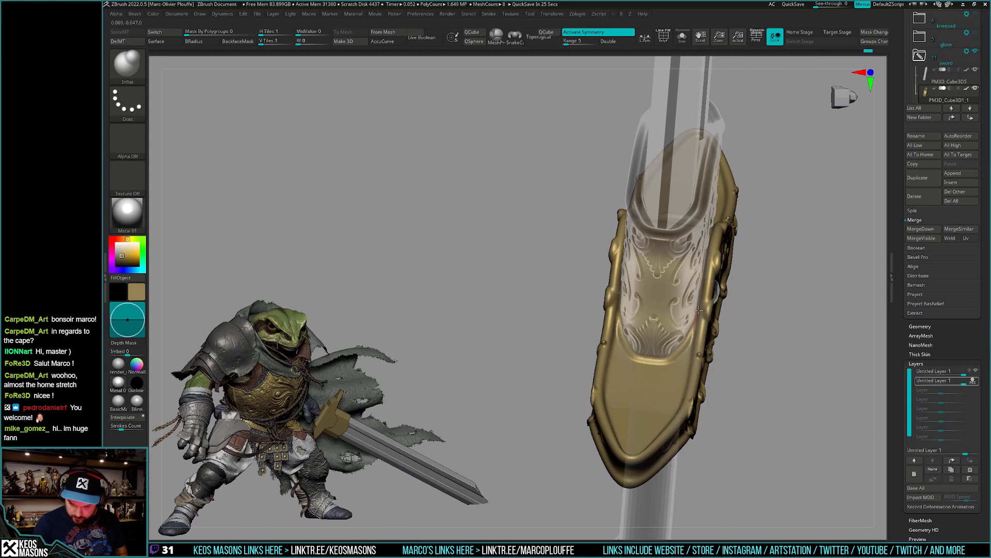
mouse_move(699, 300)
mouse_down()
mouse_move(692, 383)
mouse_move(691, 370)
mouse_move(671, 370)
mouse_up()
Build up the inner rim with ClayBuildup and smooth it down.
key(b)
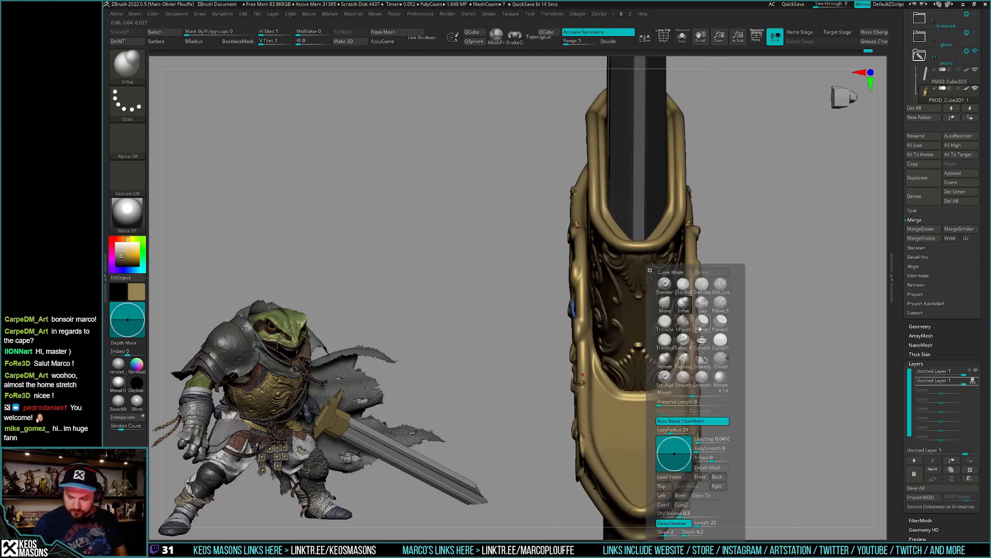
key(c)
key(b)
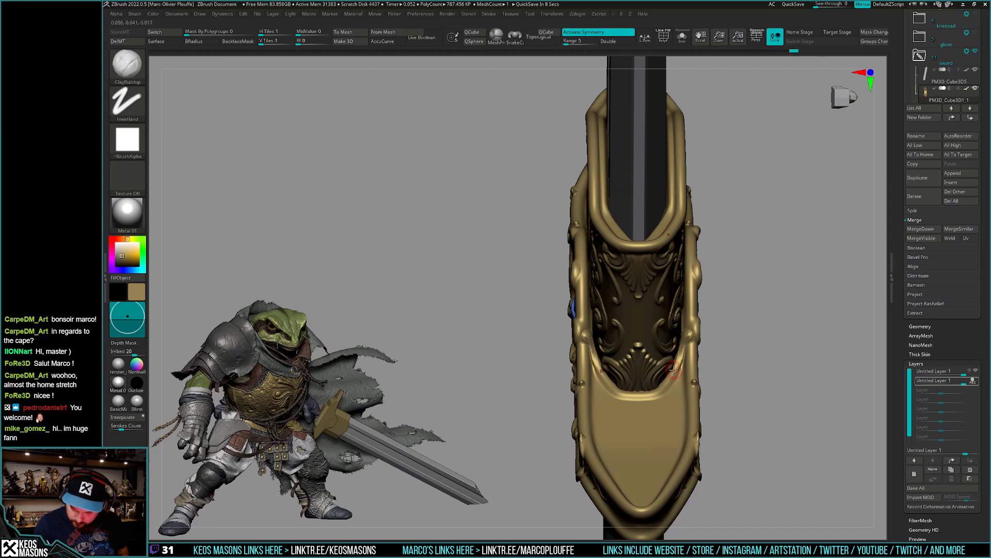
key(shift)
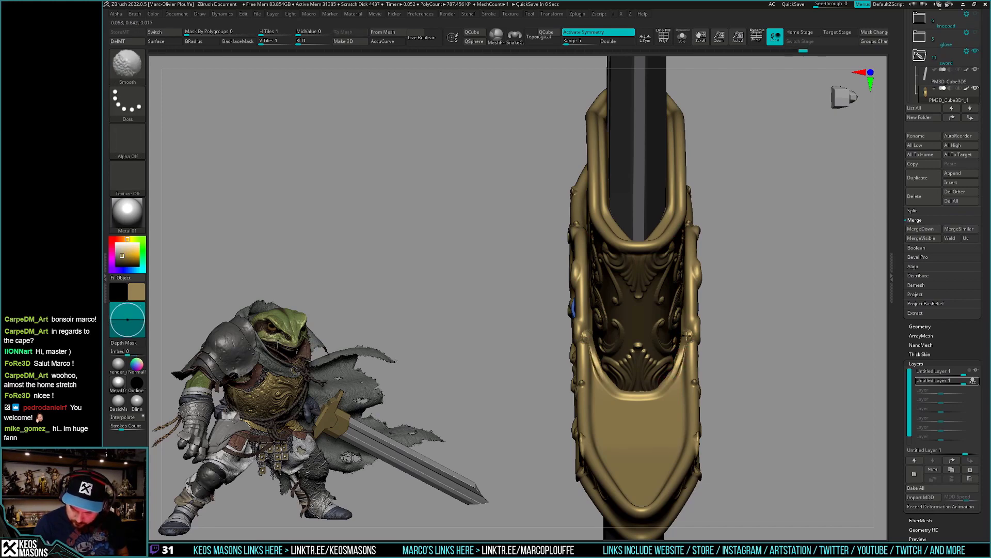
right_drag(684, 344, 686, 338)
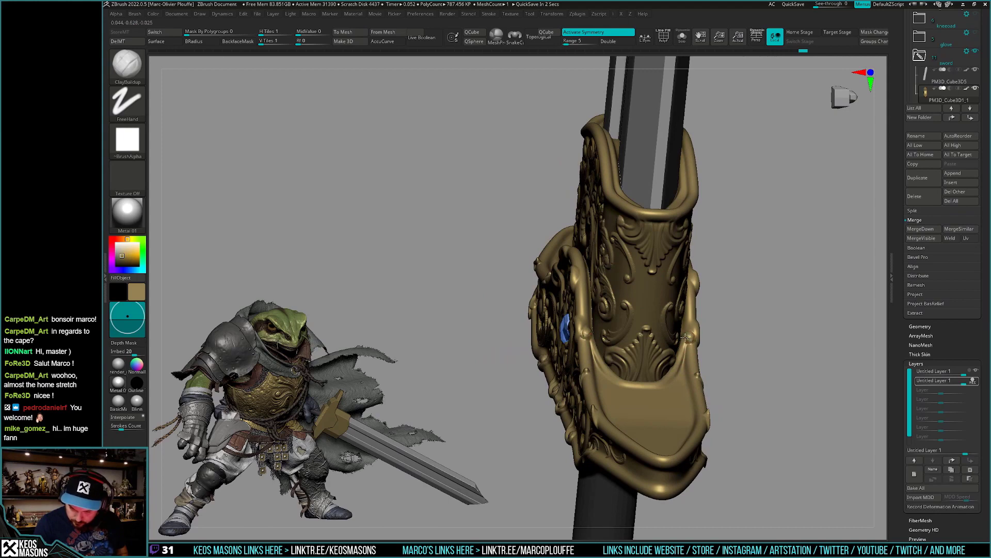
key(shift)
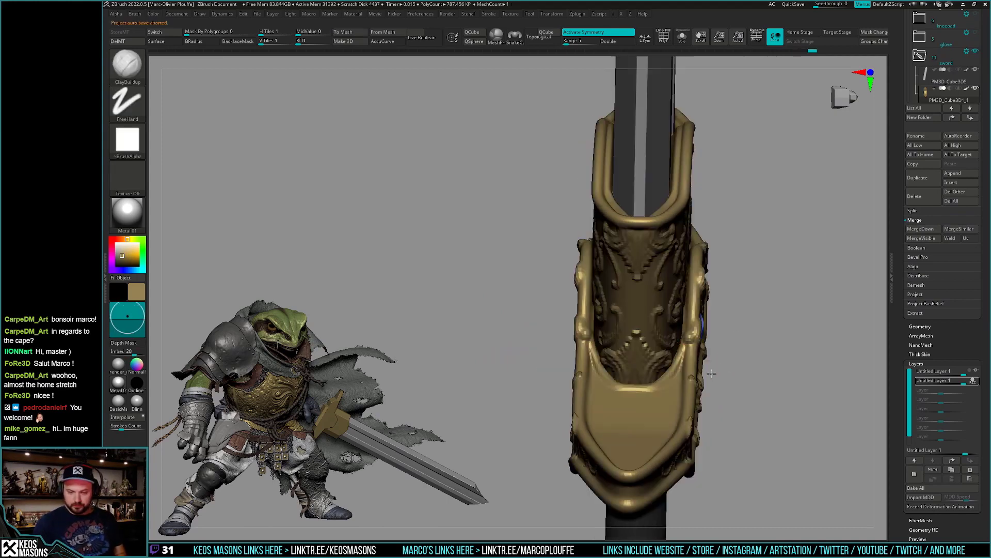
drag(720, 368, 712, 356)
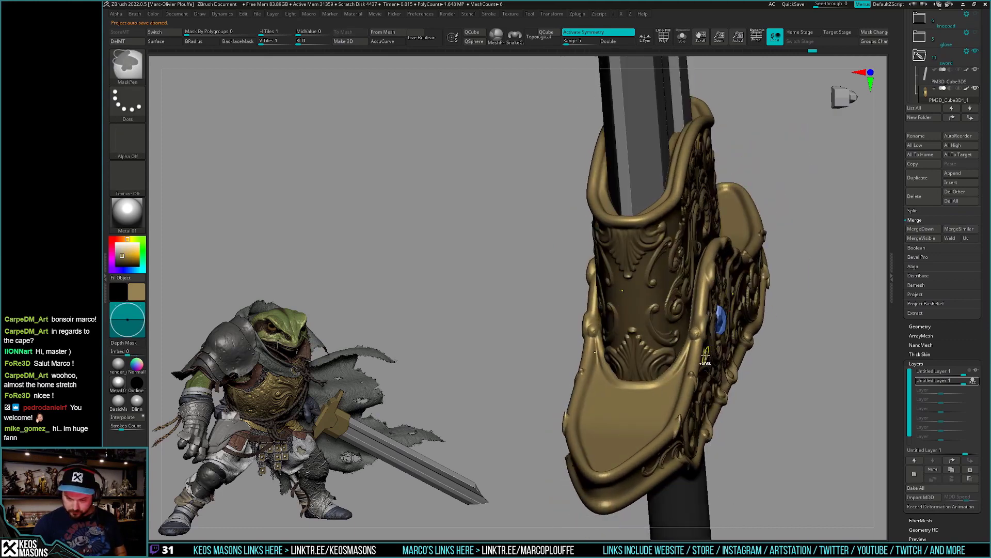
right_drag(705, 356, 701, 338)
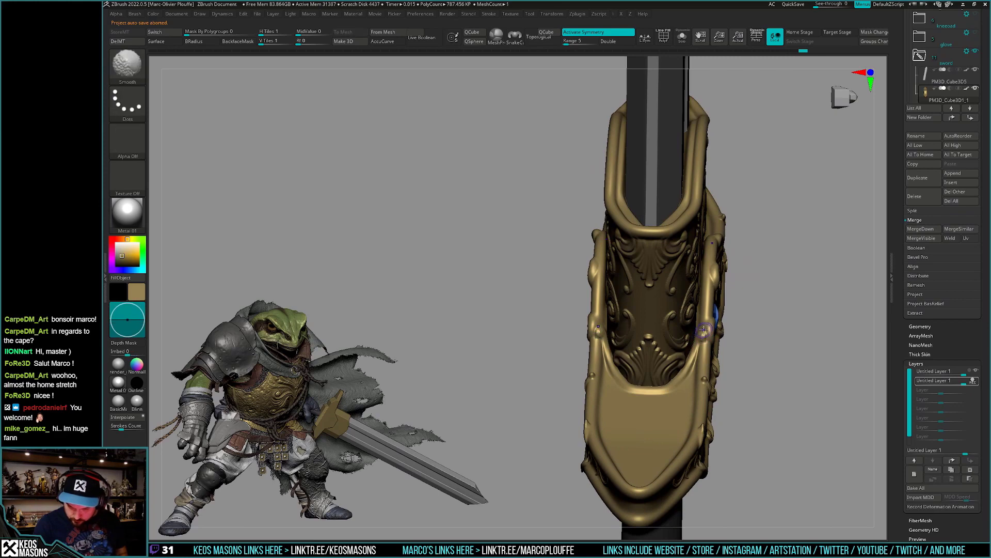
Adjust the brush size and review the sculpted rim across the whole sword.
right_click(705, 338)
right_click(723, 352)
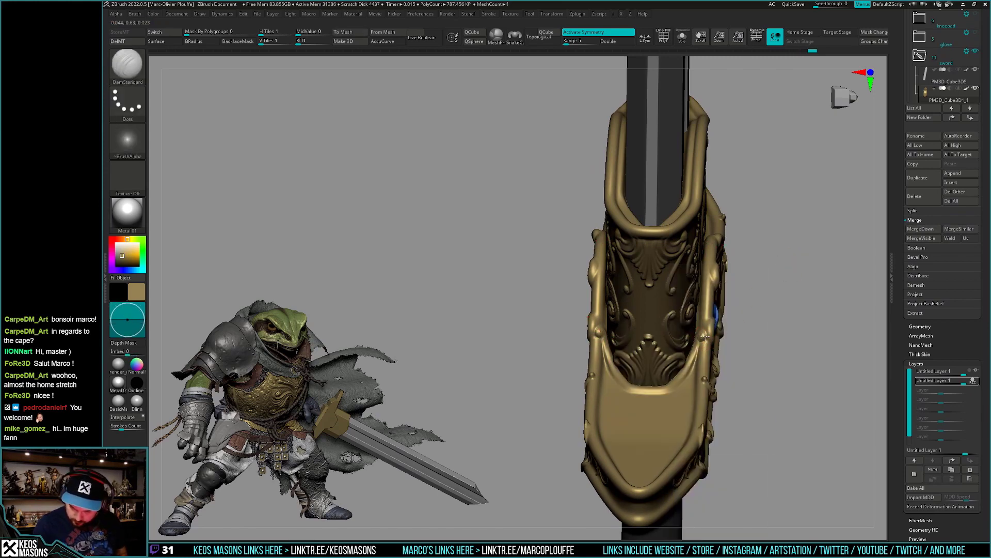
right_drag(700, 335, 689, 377)
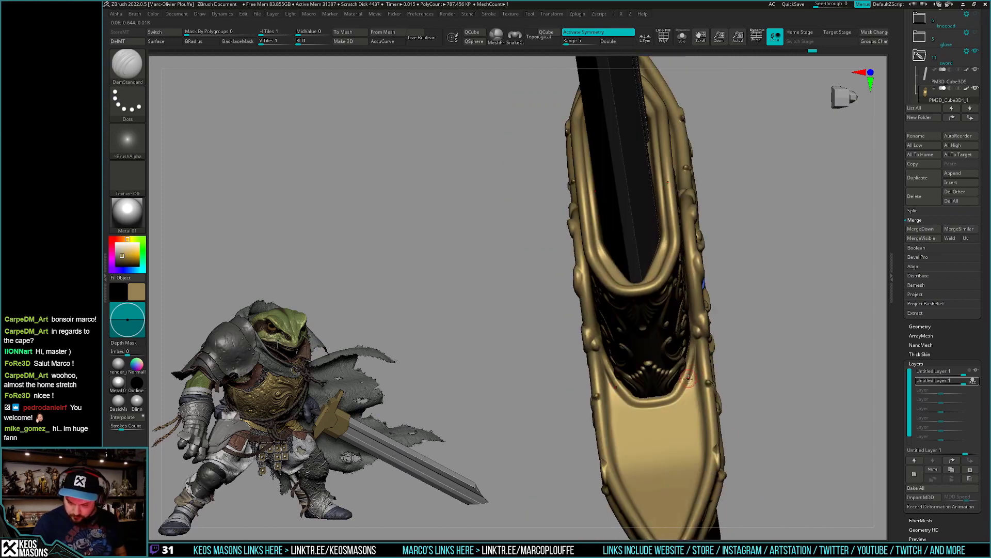
key(f)
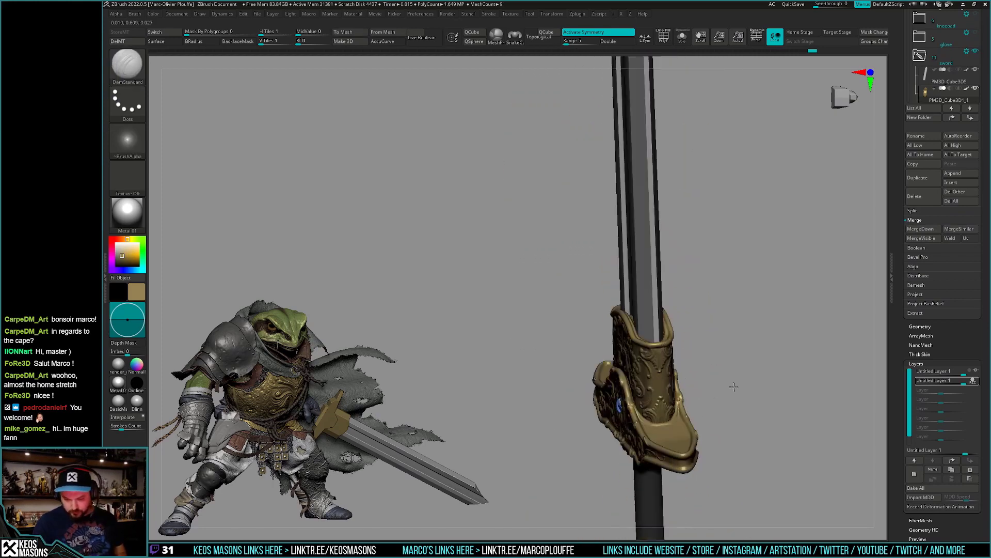
mouse_move(688, 381)
right_down()
mouse_move(742, 444)
mouse_move(712, 339)
mouse_move(699, 403)
mouse_move(677, 405)
mouse_move(755, 336)
right_up()
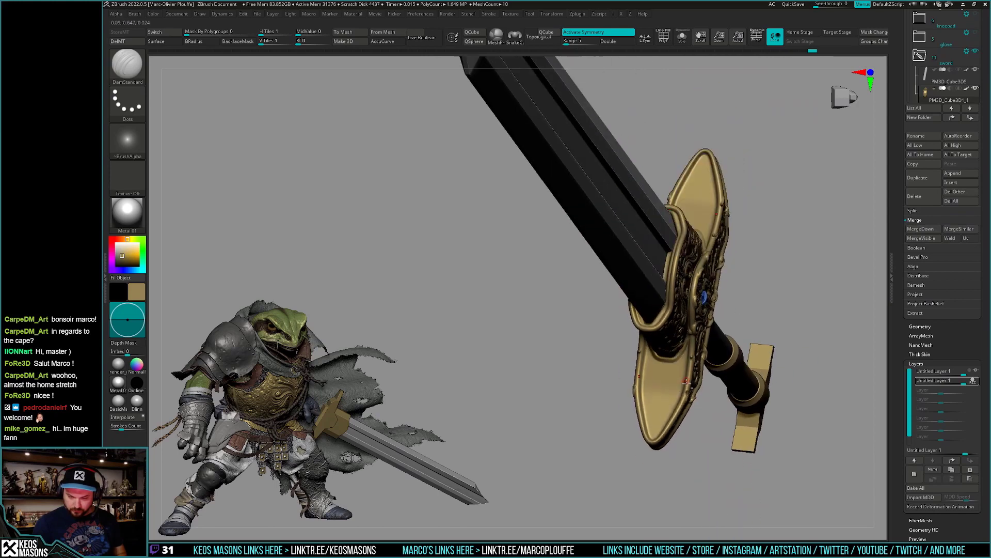
key(space)
key(b)
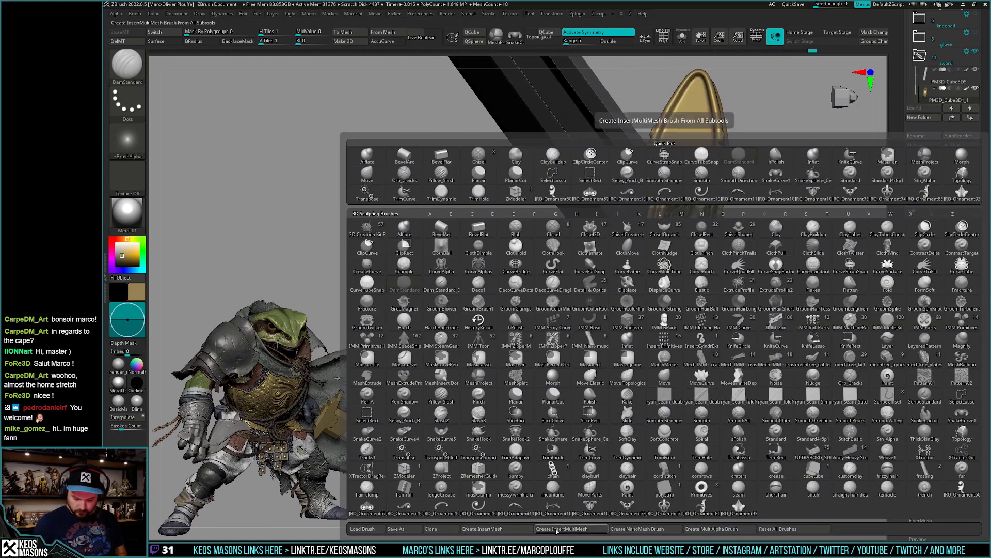
Load JRO_Ornament93 and try a mirrored ornament stamp on the guard face, then undo it.
click(739, 509)
shift+right_drag(738, 509, 658, 364)
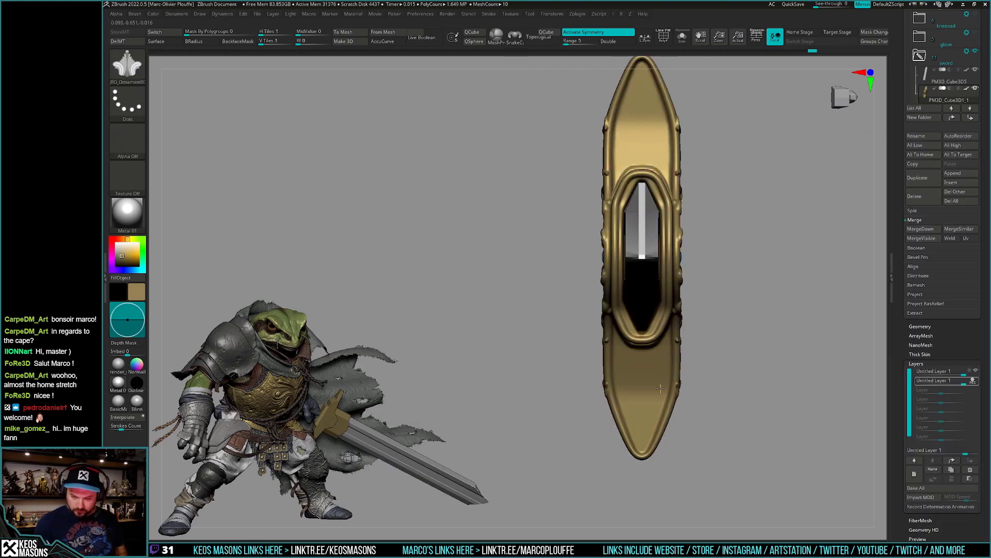
key(space)
drag(642, 397, 646, 353)
mouse_move(645, 353)
right_down()
mouse_move(669, 350)
mouse_move(643, 351)
right_up()
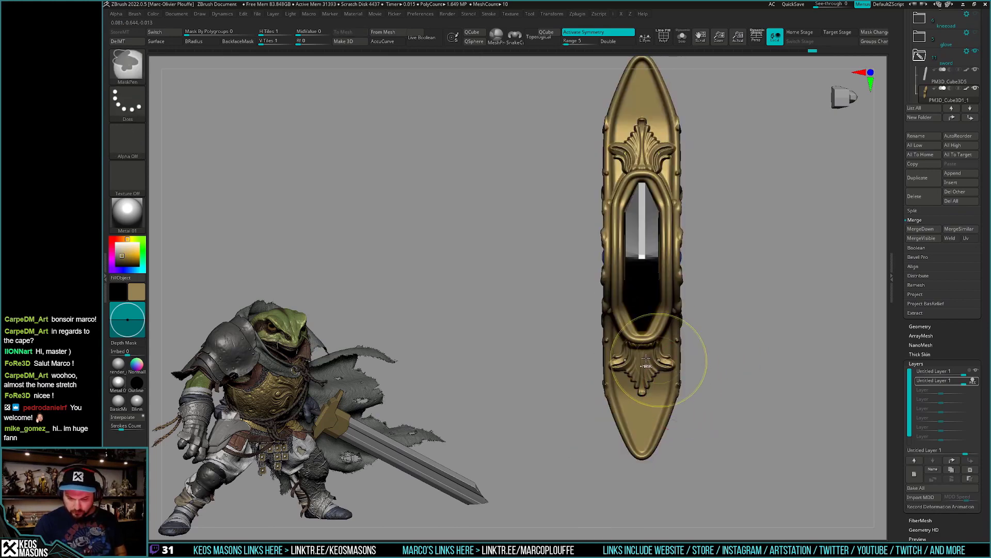
key(ctrl+z)
key(space)
Restamp the mirrored leaf ornaments at the top and bottom of the guard's front.
drag(643, 352, 644, 356)
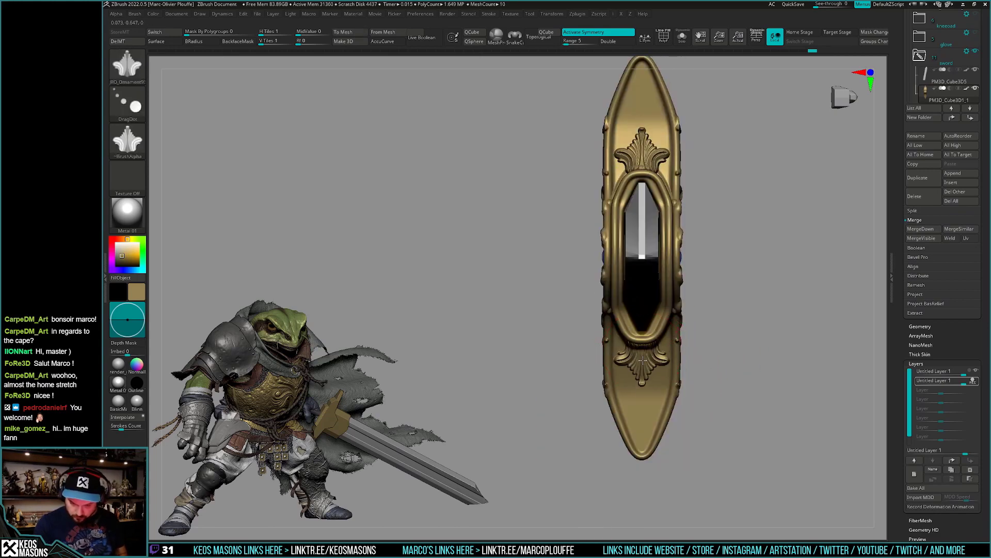
key(space)
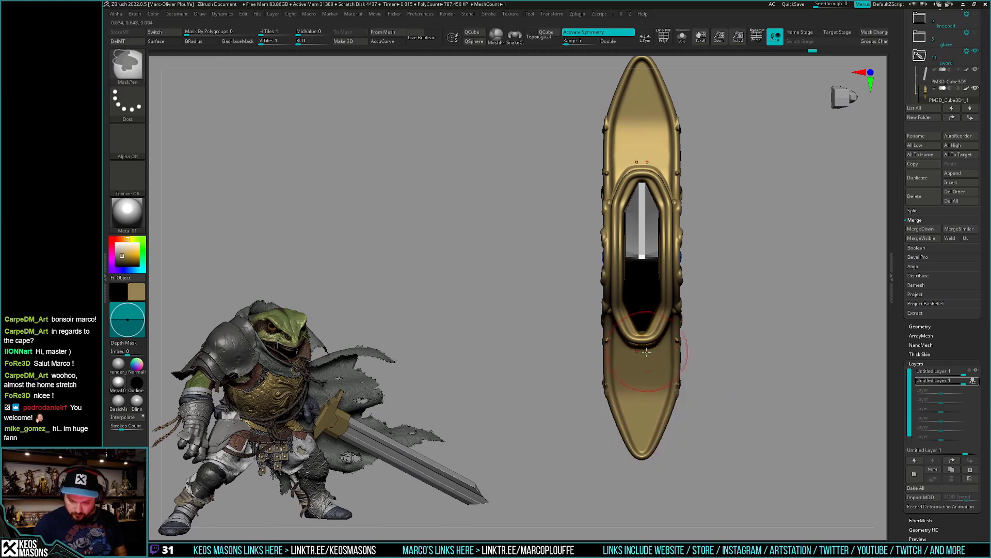
drag(643, 356, 643, 363)
mouse_move(643, 363)
right_down()
mouse_move(730, 399)
mouse_move(739, 416)
right_up()
key(b)
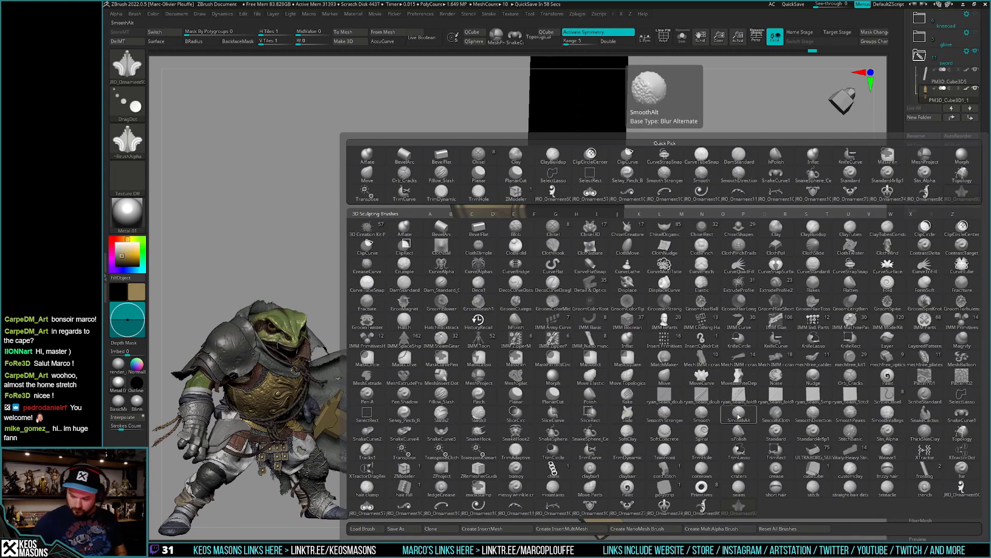
key(comma)
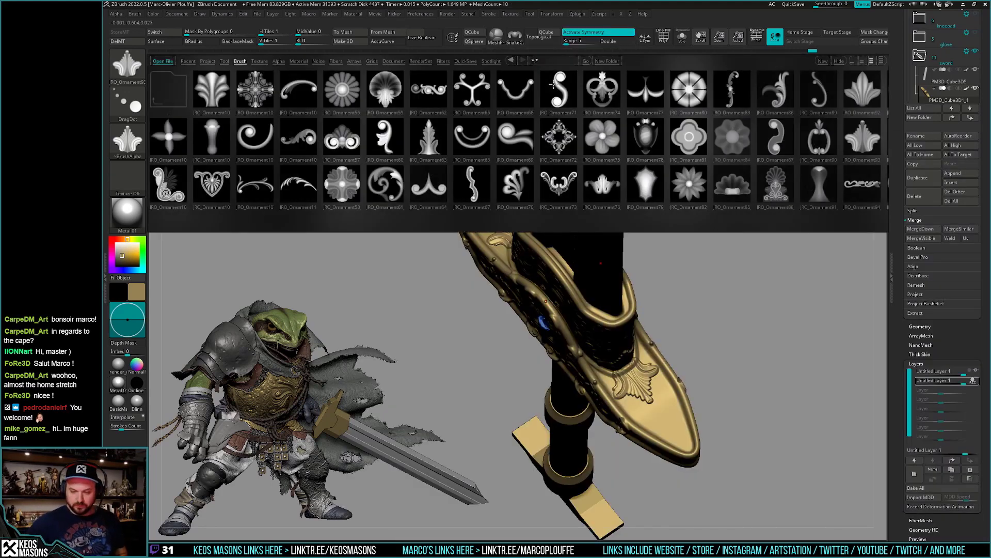
Load JRO_Ornament98 and replace the old ornaments with new mirrored ones at top and bottom.
click(538, 175)
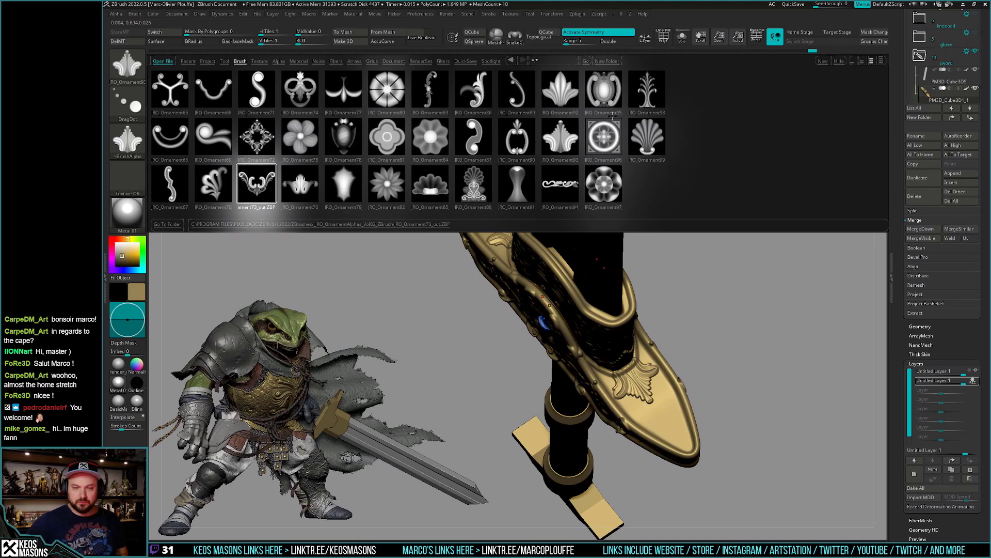
double_click(651, 93)
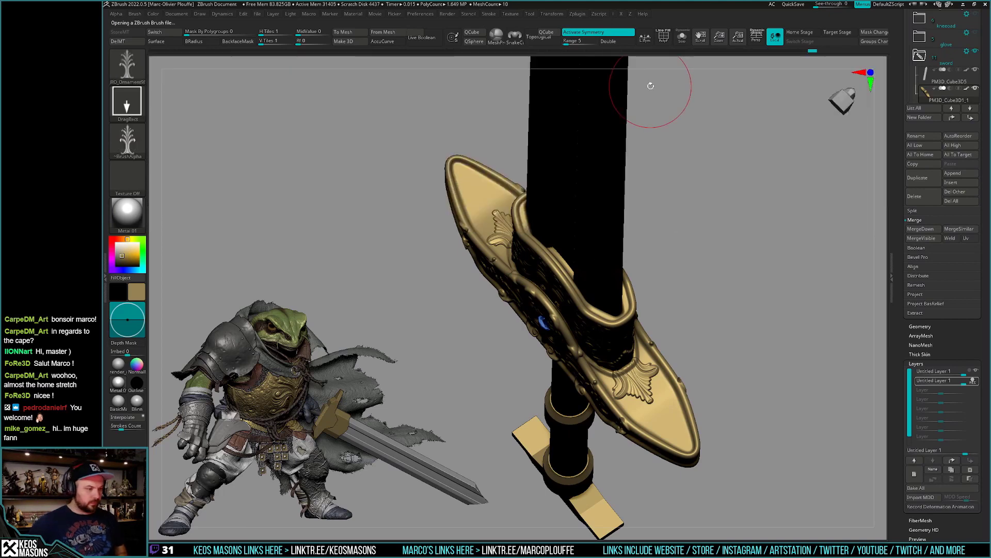
key(e)
shift+drag(743, 343, 737, 365)
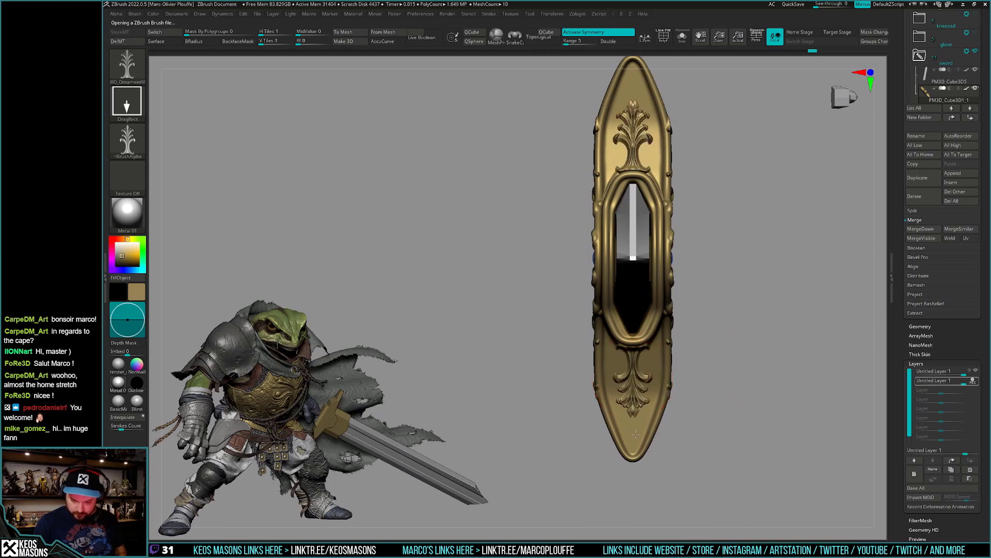
key(ctrl+z)
drag(633, 393, 633, 444)
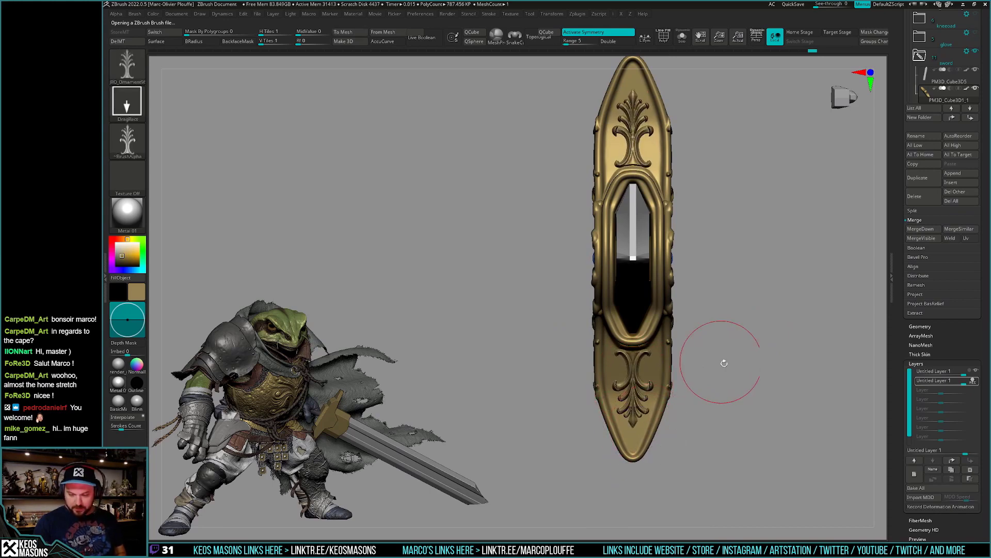
mouse_move(721, 363)
mouse_down()
mouse_move(713, 395)
mouse_move(728, 384)
mouse_move(712, 398)
mouse_up()
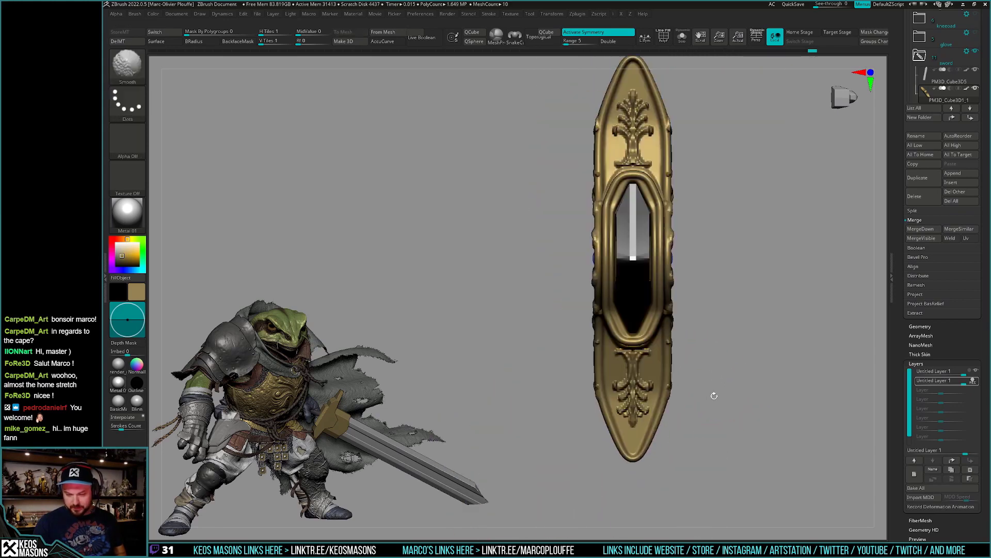
key(space)
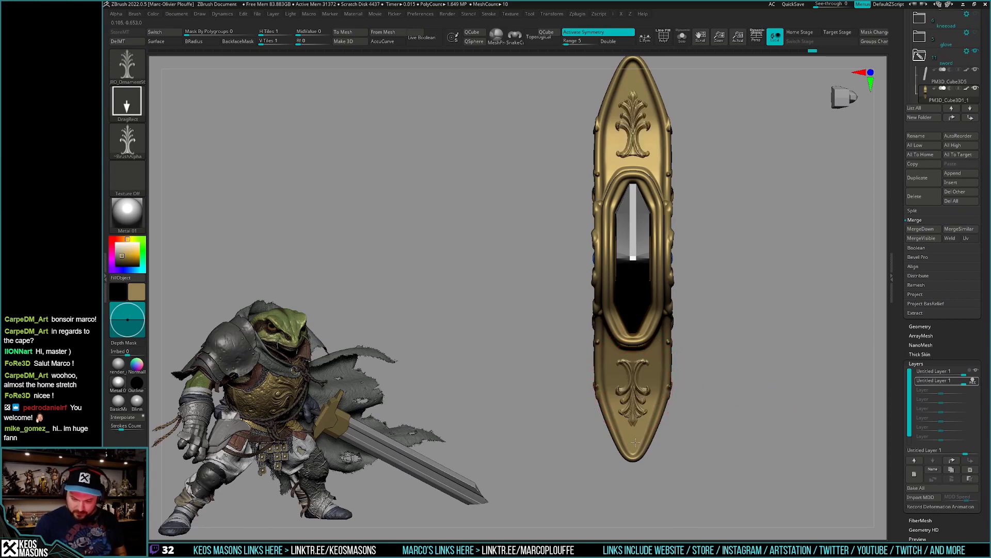
Switch the stroke to DragDot and stamp a leaf ornament on the guard's lower end.
key(ctrl+z)
key(shift+s)
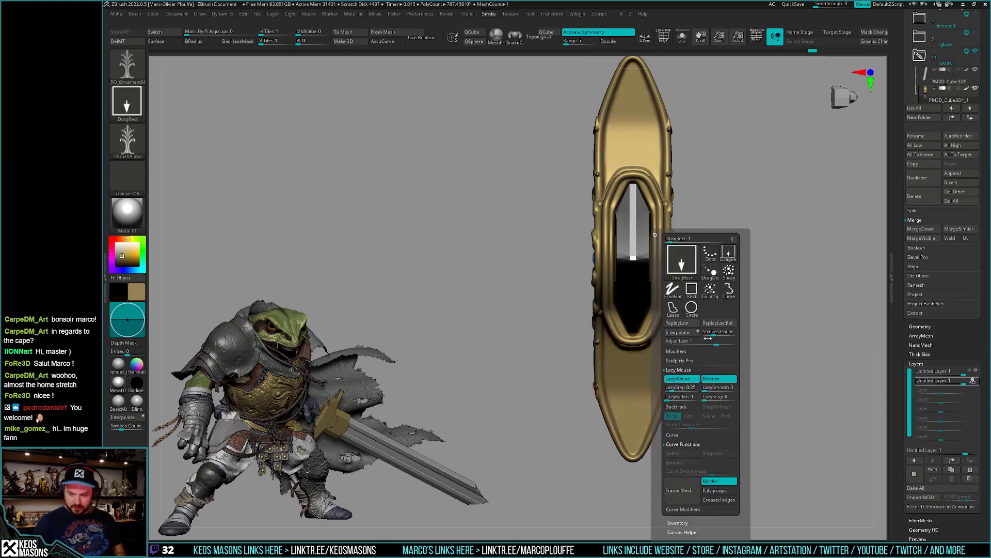
click(711, 272)
key(shift+s)
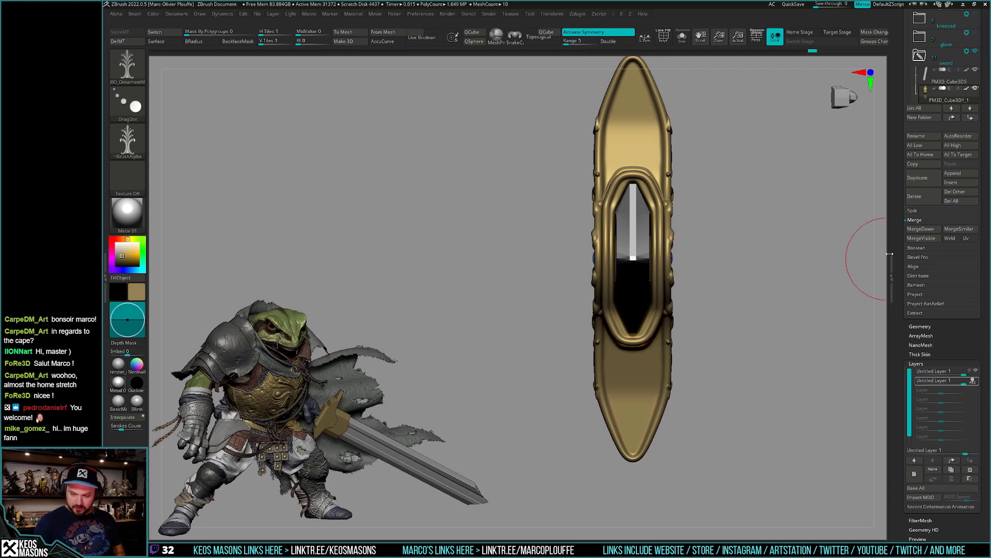
key(space)
click(634, 393)
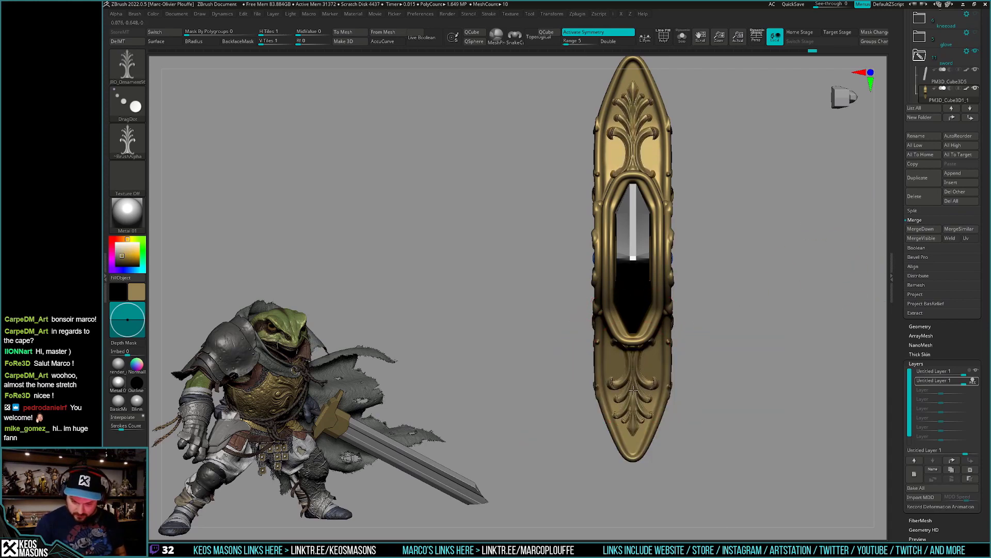
drag(634, 393, 634, 391)
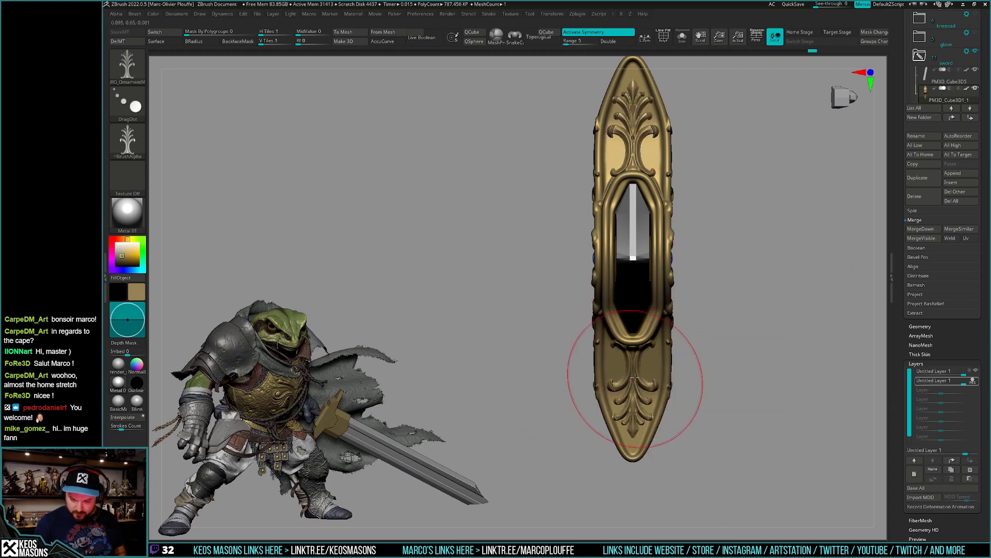
Restamp the ornament repeatedly until placed, then drag it lower on the guard's end.
key(ctrl+z)
click(634, 385)
key(ctrl+z)
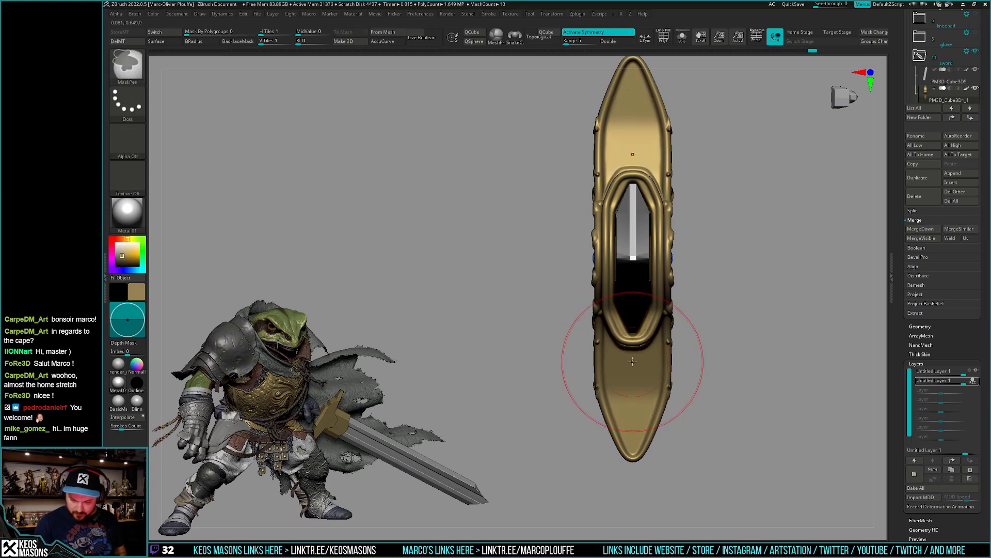
click(634, 377)
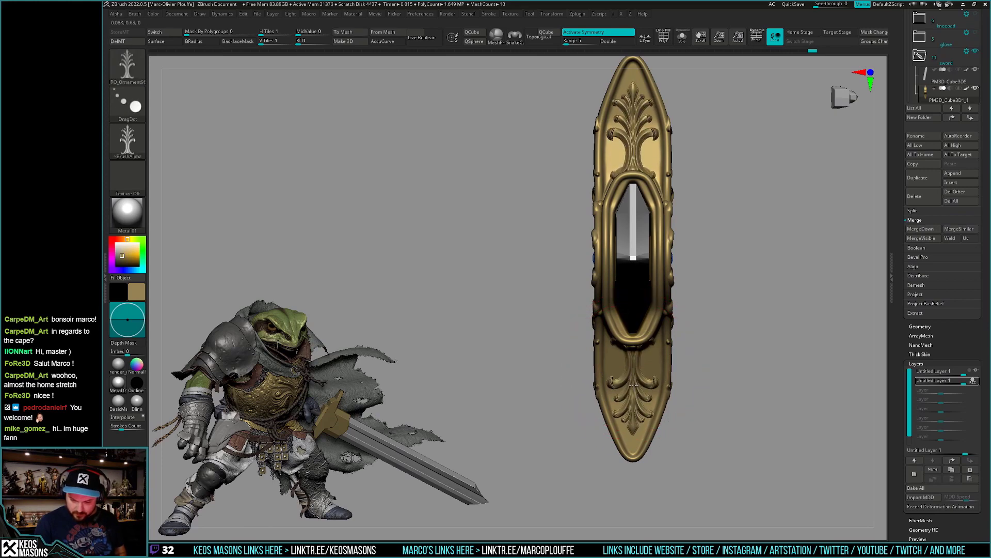
key(ctrl+z)
click(634, 368)
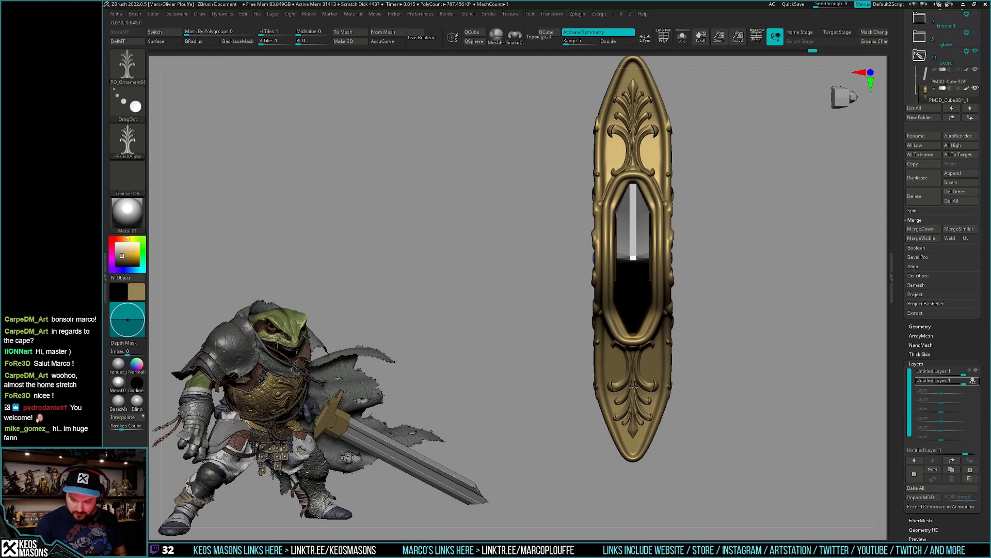
mouse_move(634, 368)
mouse_down()
mouse_move(634, 391)
mouse_move(699, 382)
mouse_move(700, 395)
mouse_up()
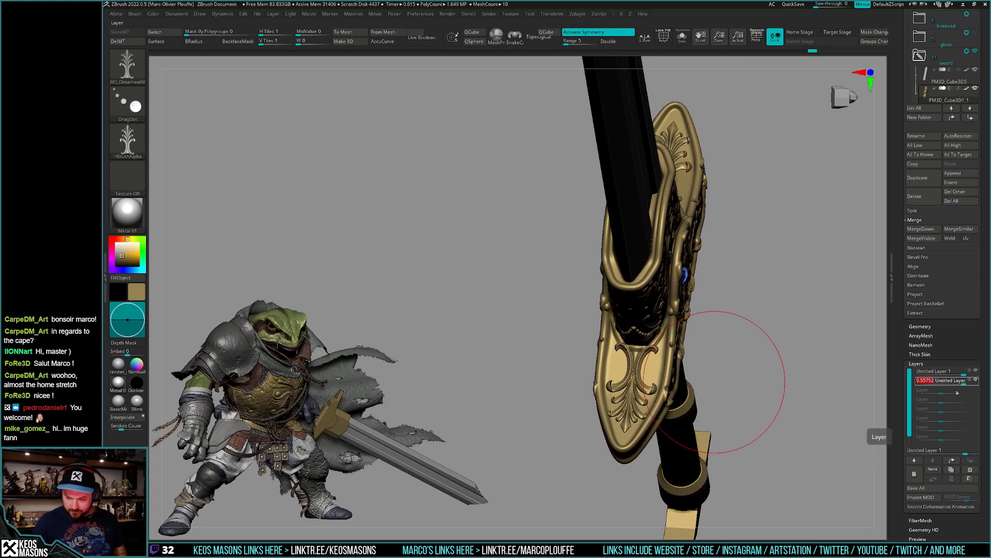
Set the ornament layer strength to 0.68141, then DelMT and StoreMT a fresh morph target.
drag(958, 393, 952, 384)
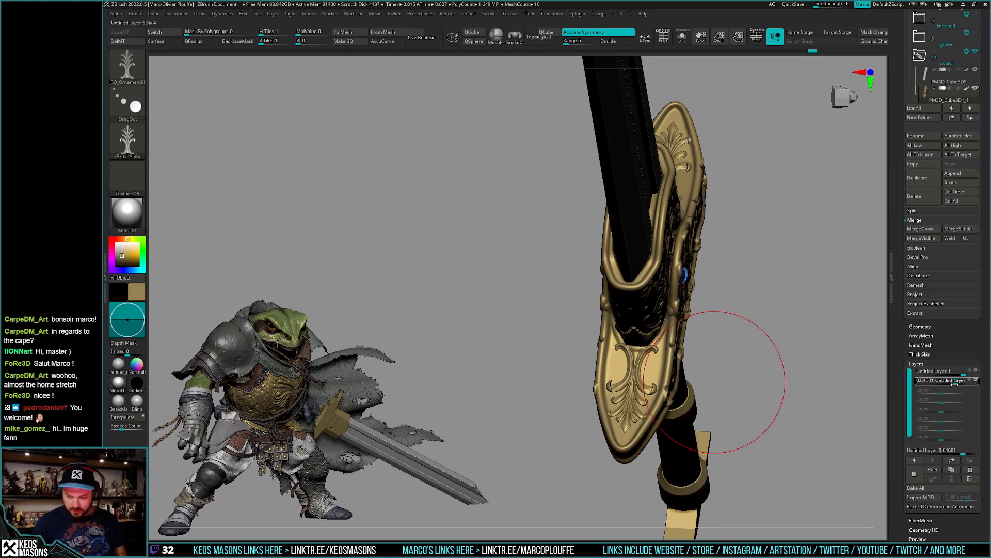
drag(957, 383, 959, 383)
mouse_move(784, 413)
mouse_down()
mouse_move(741, 425)
mouse_move(680, 421)
mouse_move(727, 430)
mouse_up()
key(ctrl+shift+s)
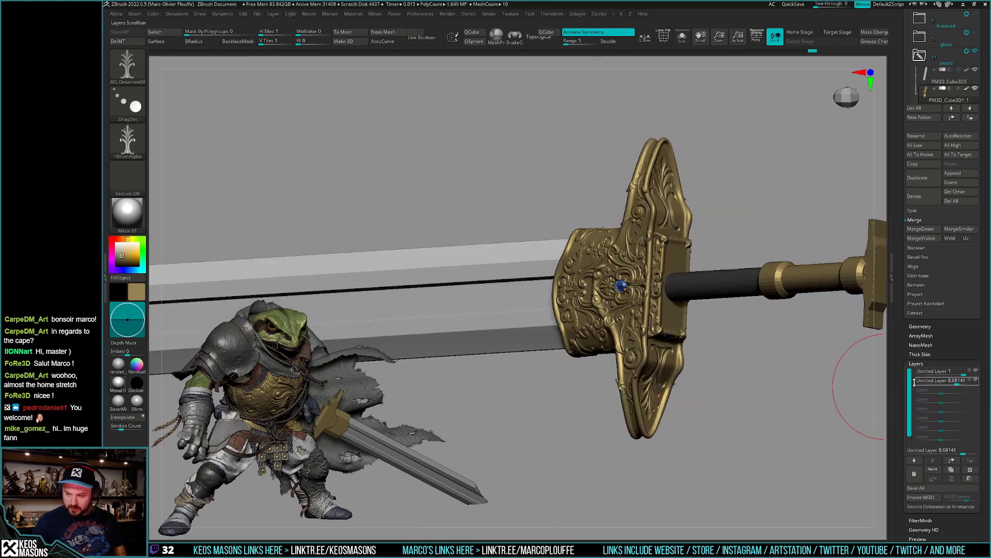
click(976, 383)
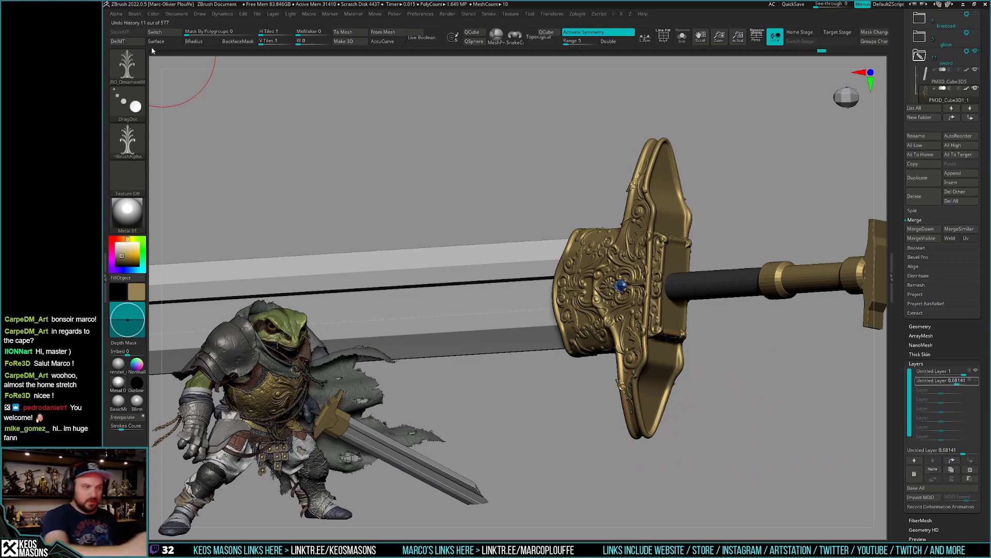
click(119, 41)
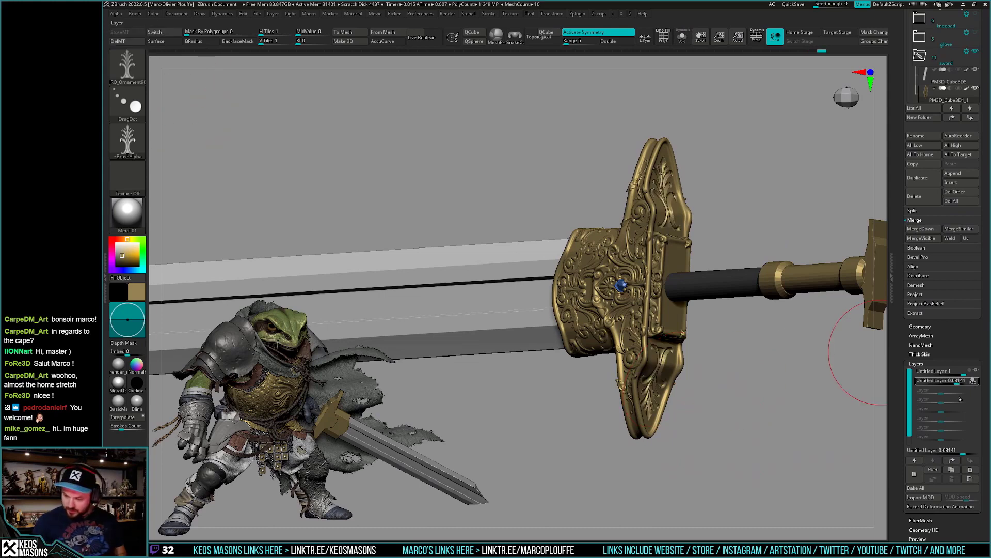
Add a new sculpt layer and switch to the Morph brush.
click(914, 474)
key(space)
click(799, 377)
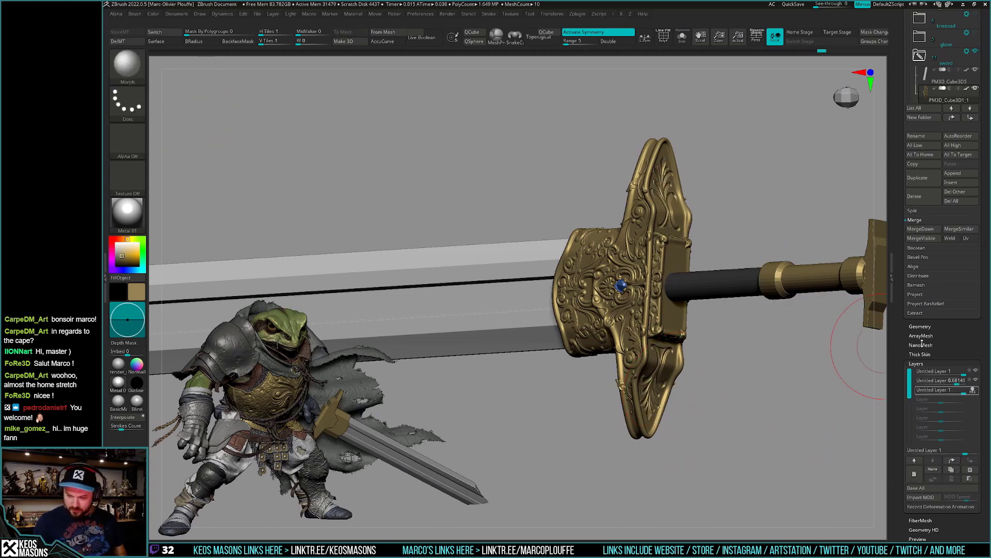
drag(799, 385, 661, 356)
key(space)
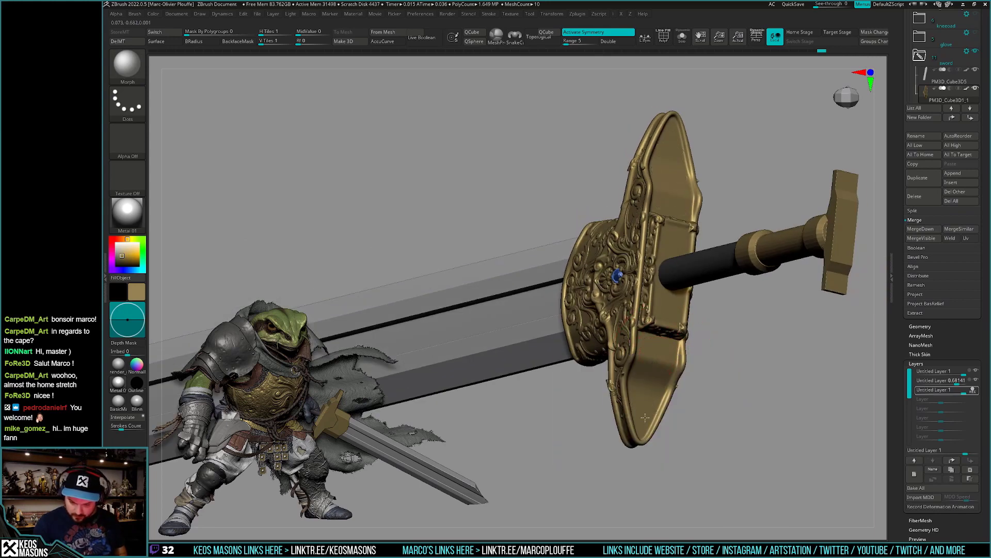
alt+click(645, 417)
mouse_move(733, 403)
mouse_down()
mouse_move(765, 357)
mouse_move(735, 381)
mouse_move(653, 350)
mouse_move(637, 367)
mouse_move(774, 342)
mouse_move(718, 406)
mouse_move(730, 380)
mouse_move(726, 413)
mouse_up()
key(space)
key(space)
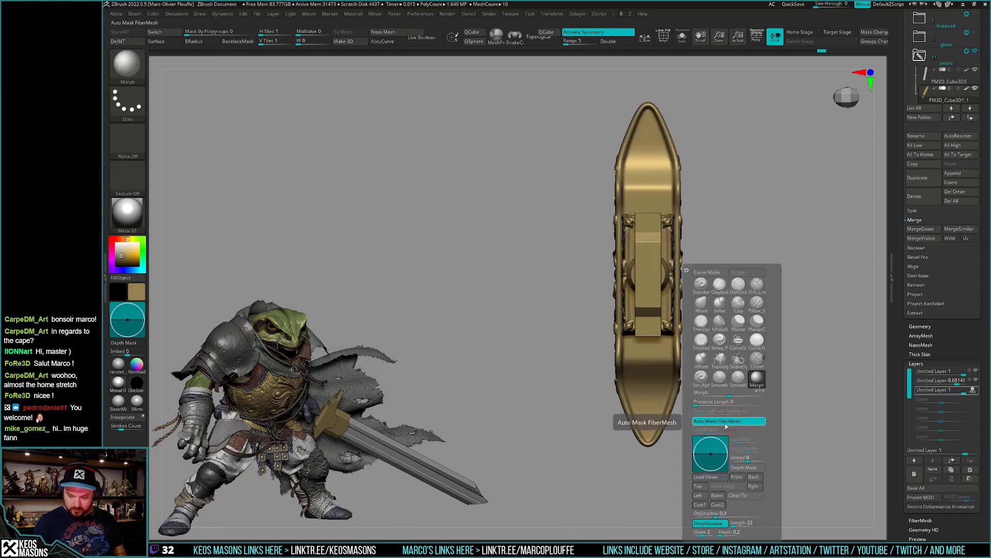
Restamp the JRO_Ornament leaf ornaments on both guard ends, slightly higher.
key(b)
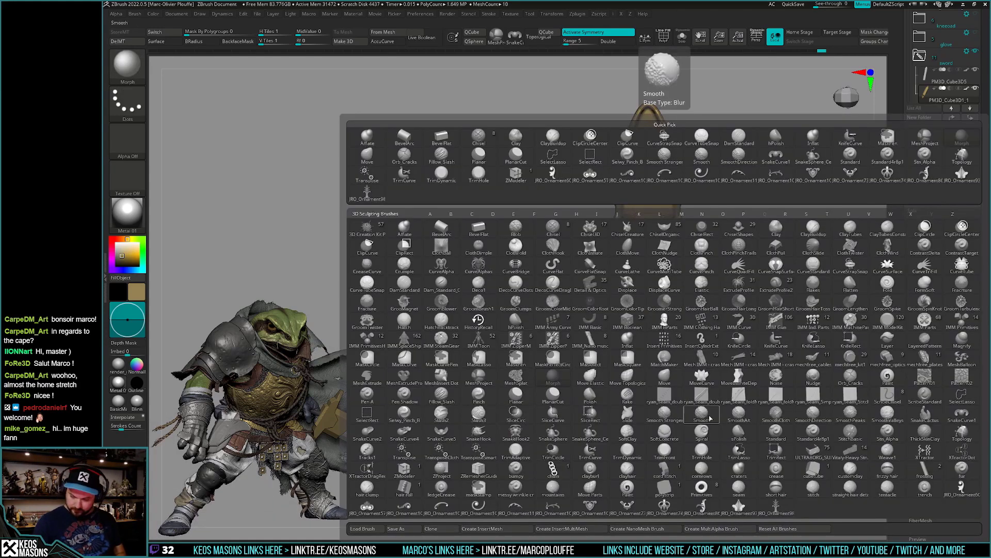
click(666, 140)
key(space)
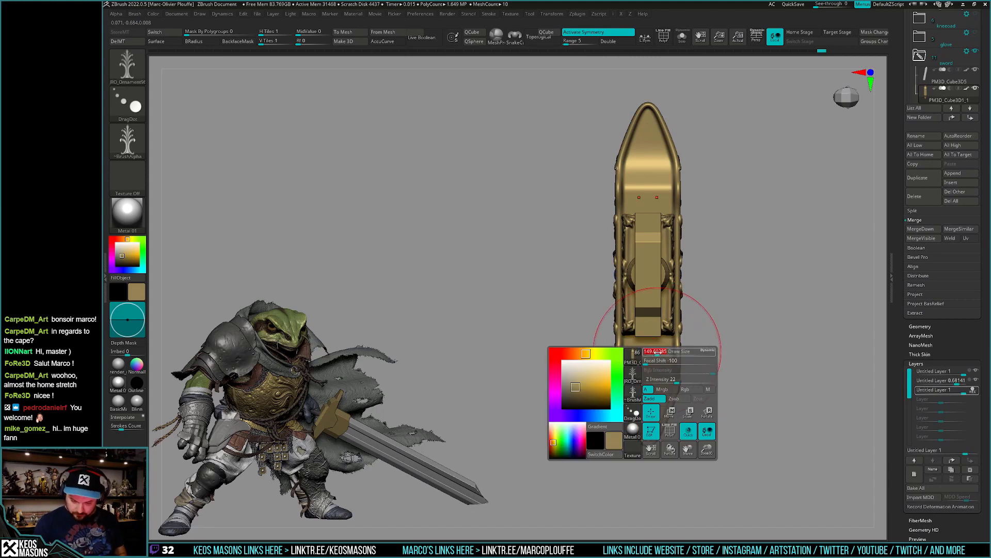
drag(653, 347, 649, 382)
key(ctrl+z)
key(ctrl+z)
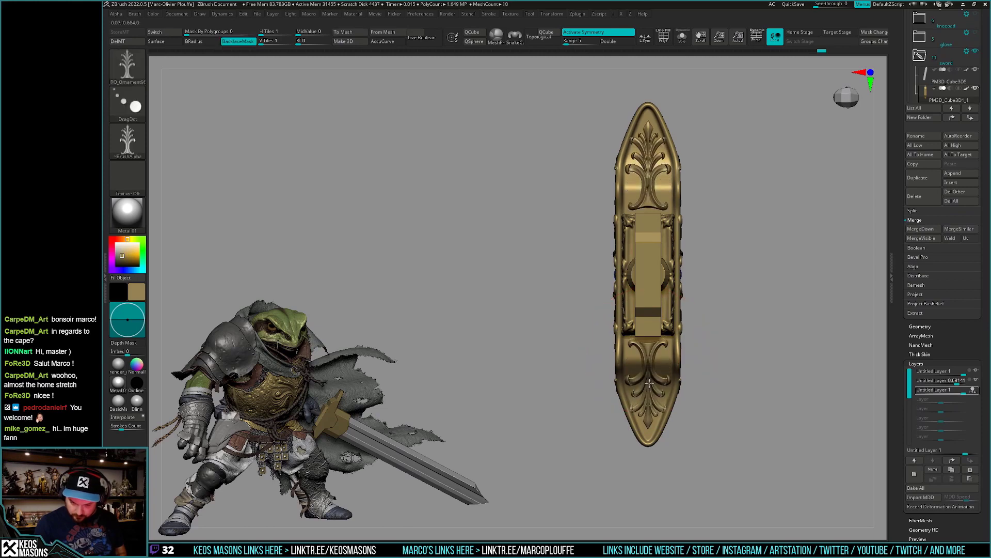
drag(718, 372, 742, 339)
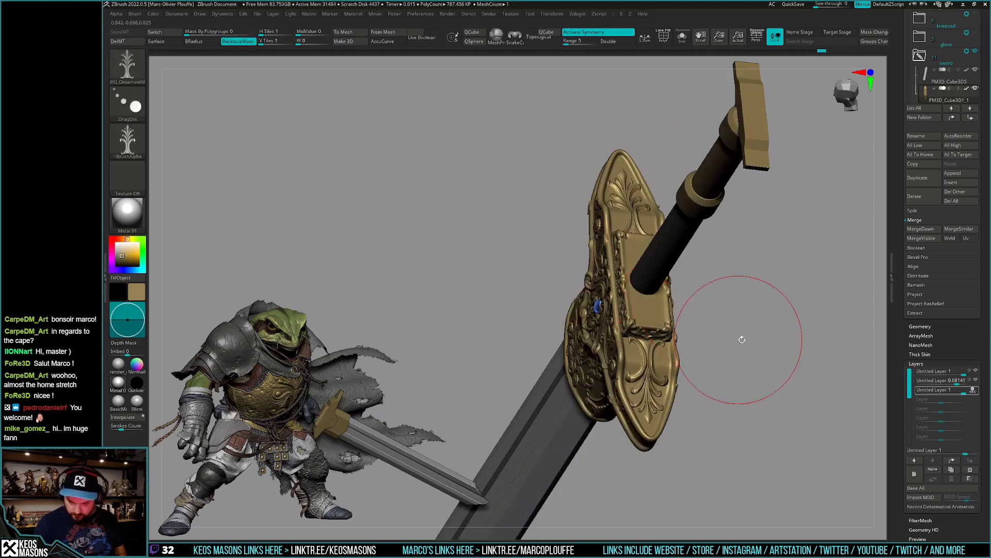
mouse_move(728, 378)
mouse_down()
mouse_move(733, 372)
mouse_move(786, 420)
mouse_move(758, 423)
mouse_move(713, 387)
mouse_up()
Smooth the ornament detail on the guard's lower middle, then show polygroup colours.
key(space)
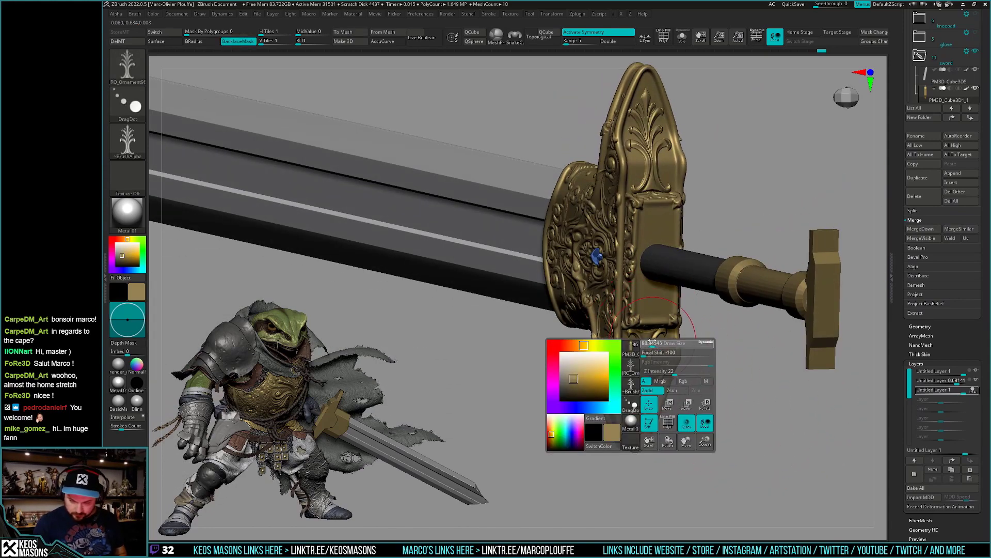
drag(652, 342, 651, 330)
shift+drag(648, 376, 649, 330)
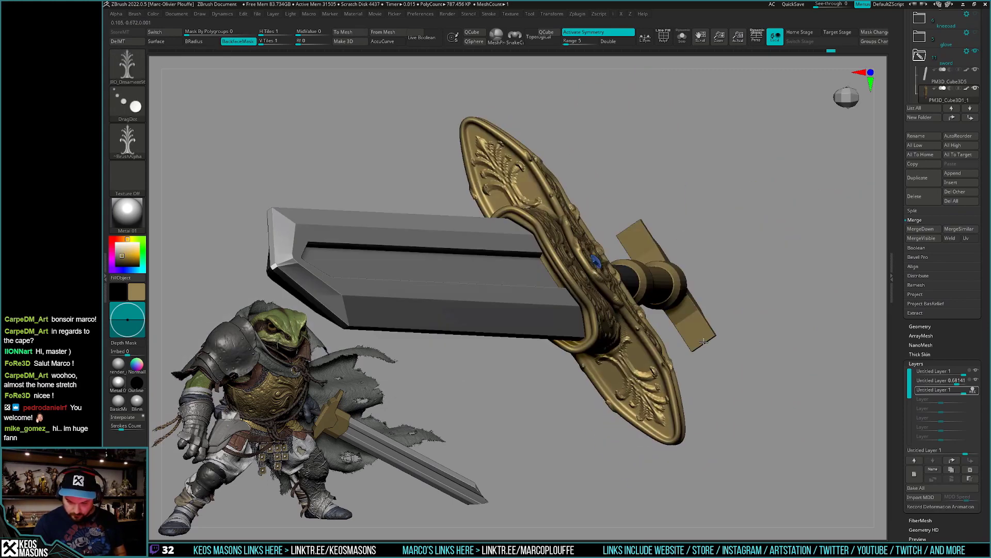
right_drag(638, 382, 648, 390)
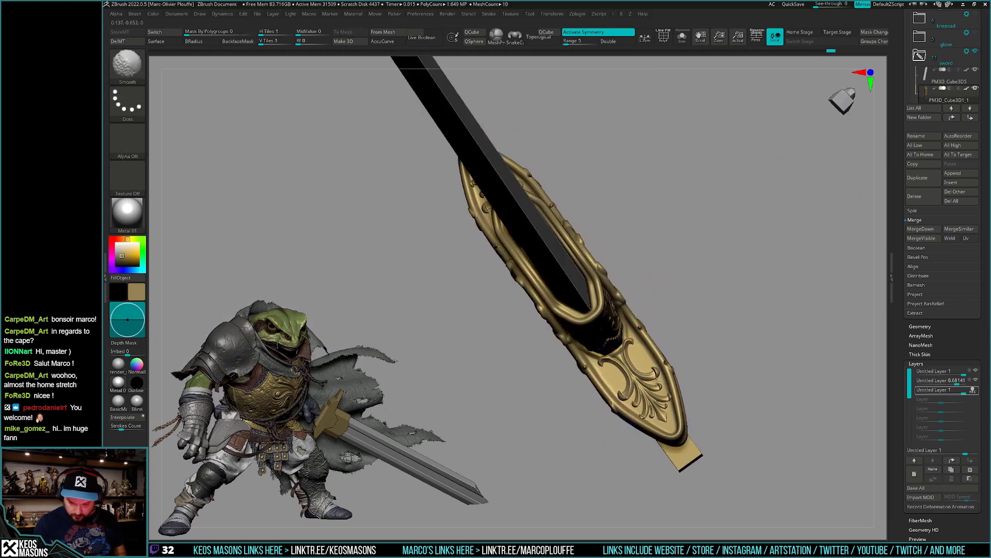
mouse_move(613, 320)
right_down()
mouse_move(688, 440)
mouse_move(659, 420)
mouse_move(666, 374)
mouse_move(656, 436)
right_up()
key(shift+f)
Turn PolyF back off and move the newest layer above the 0.68141 layer.
key(shift+s)
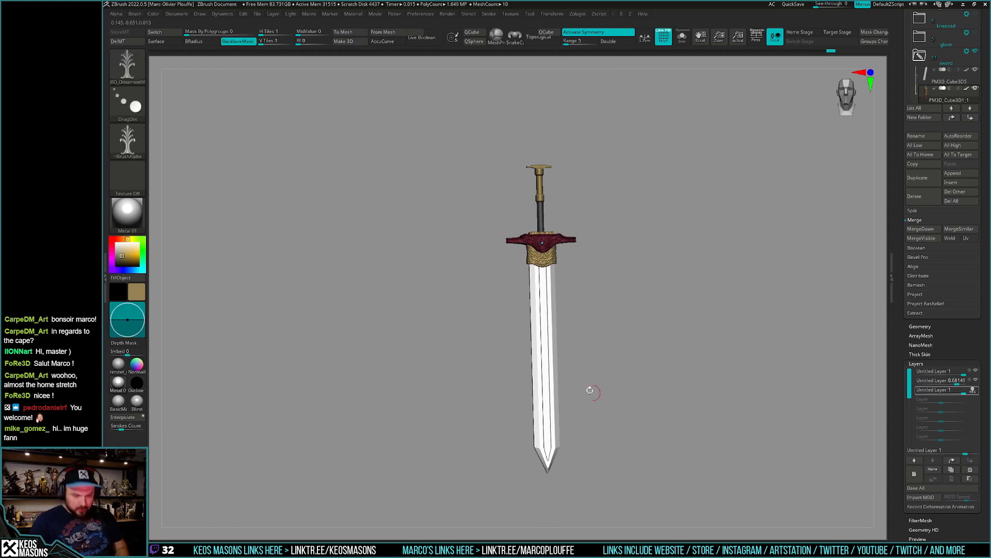
mouse_move(588, 390)
alt+right_down()
mouse_move(631, 361)
mouse_move(646, 420)
mouse_move(652, 382)
mouse_move(656, 438)
mouse_move(666, 382)
alt+right_up()
key(shift+f)
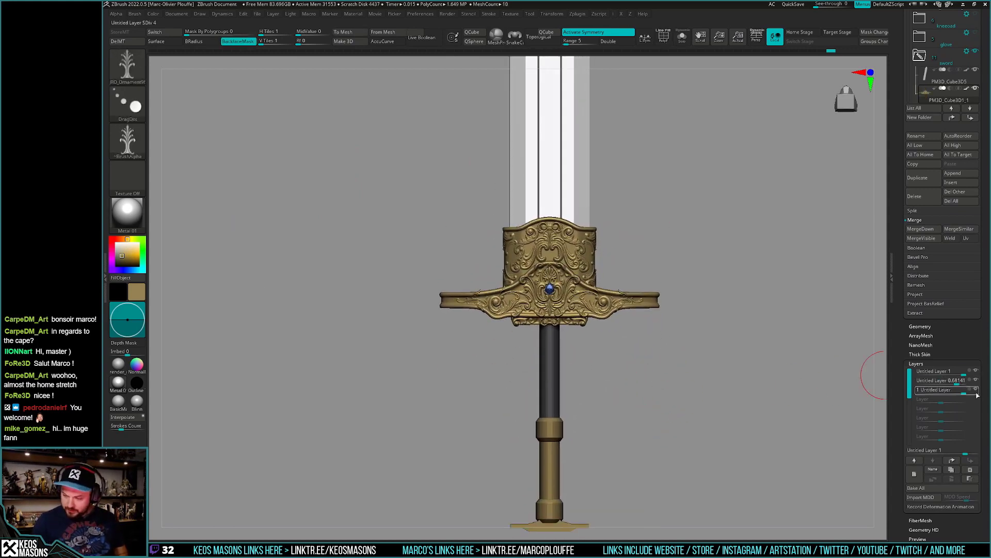
click(914, 460)
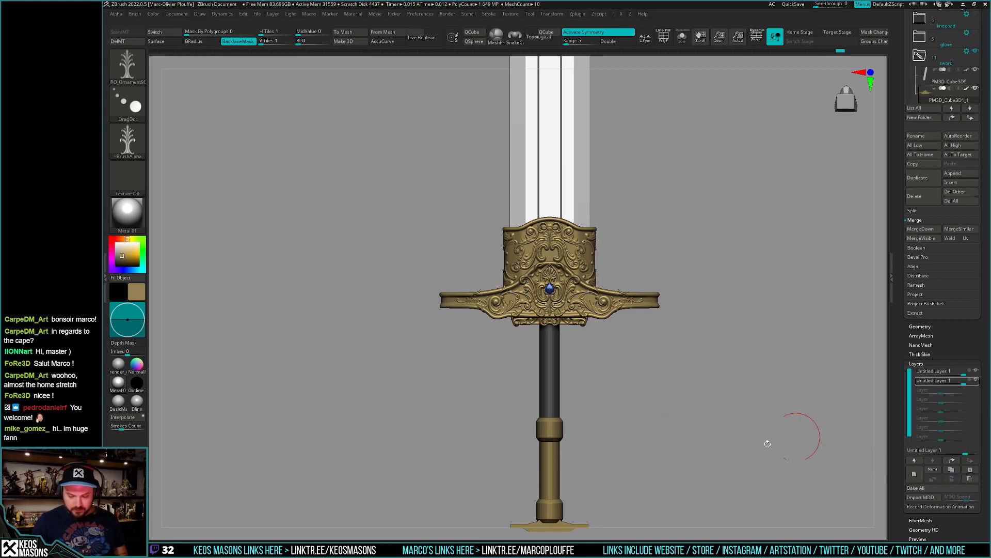
right_drag(799, 425, 783, 392)
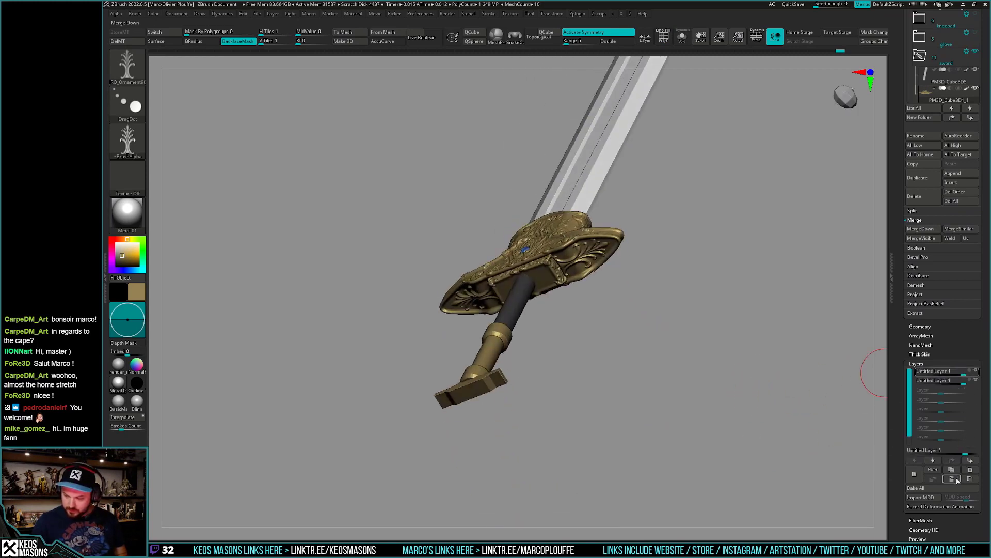
mouse_move(937, 371)
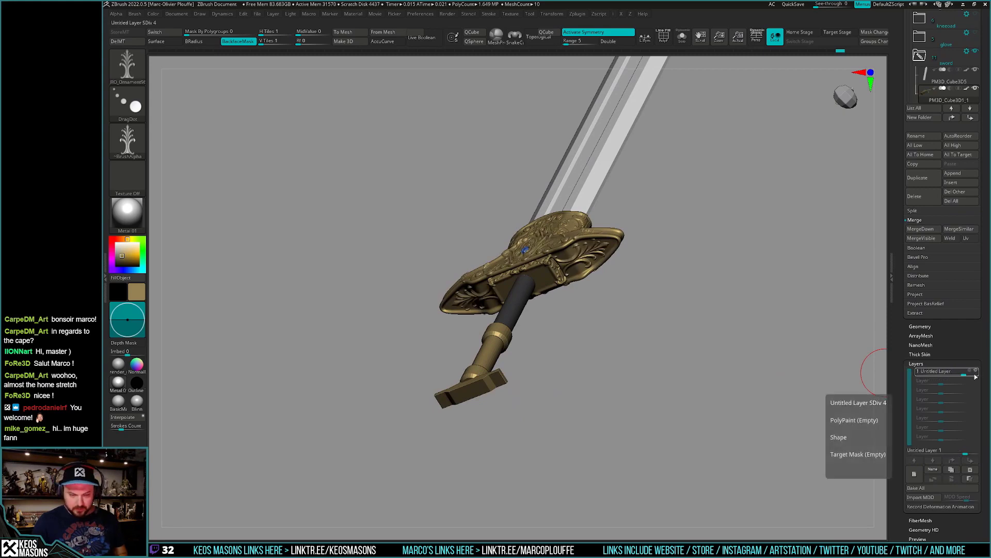
mouse_move(763, 387)
shift+right_down()
mouse_move(723, 438)
mouse_move(719, 407)
mouse_move(680, 343)
mouse_move(686, 379)
mouse_move(731, 368)
mouse_move(723, 387)
mouse_move(693, 383)
mouse_move(720, 395)
mouse_move(701, 376)
mouse_move(683, 432)
mouse_move(682, 389)
shift+right_up()
Switch to the ClayBuildup brush and scroll to the frog-knight tool in the Tool palette.
key(b)
key(c)
key(b)
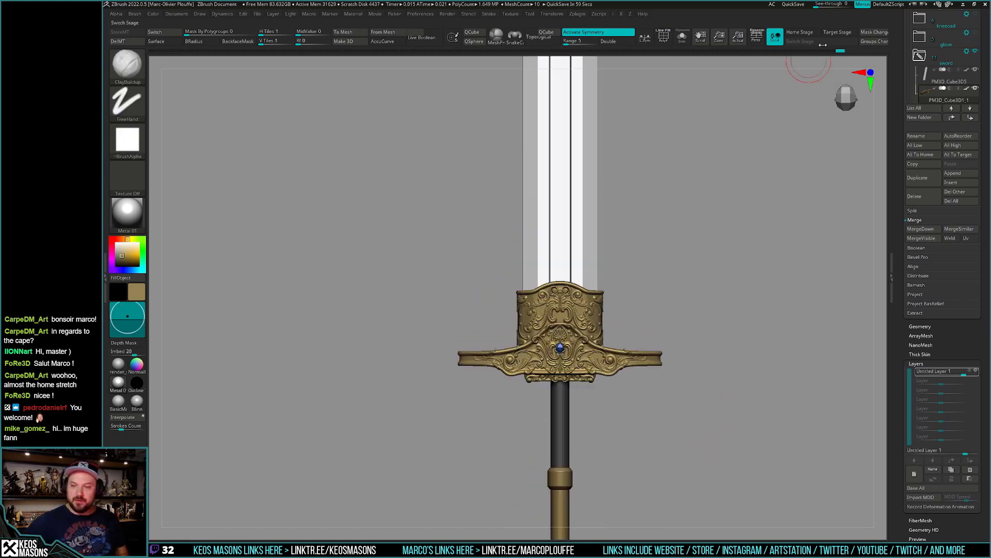
scroll(900, 74, up, 10)
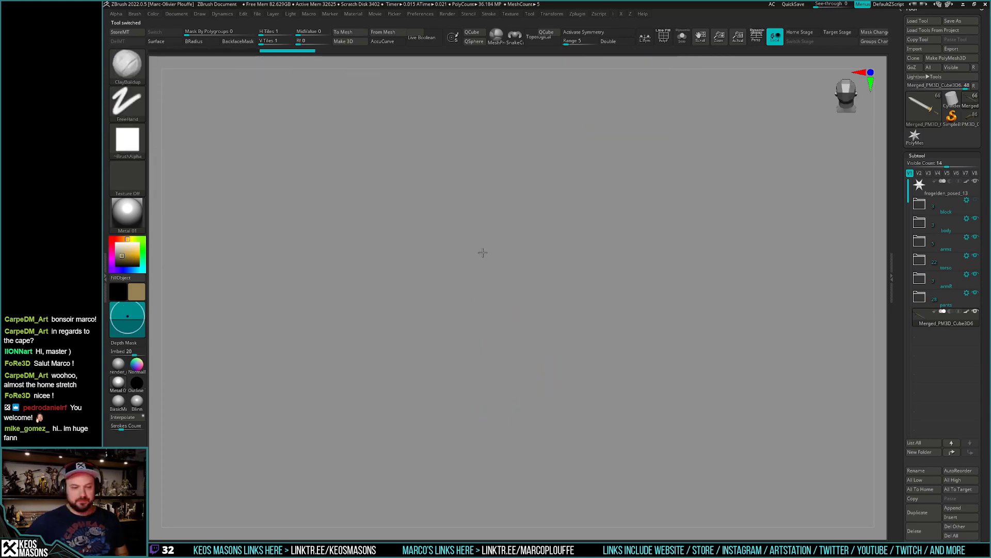
Draw the frog knight with its sword onto the canvas twice, then frame it in view.
key(shift)
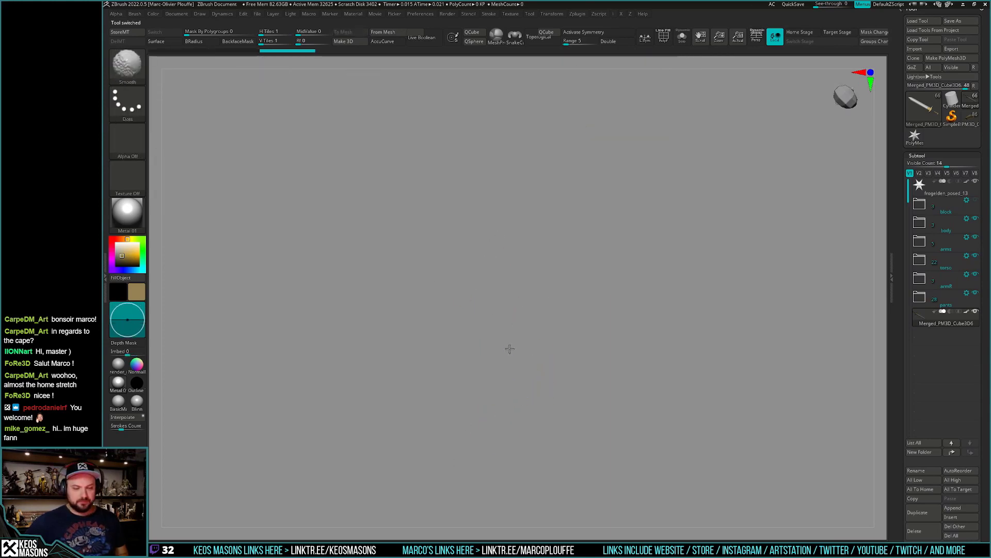
mouse_move(509, 348)
shift+mouse_down()
mouse_move(503, 409)
mouse_move(353, 439)
shift+mouse_up()
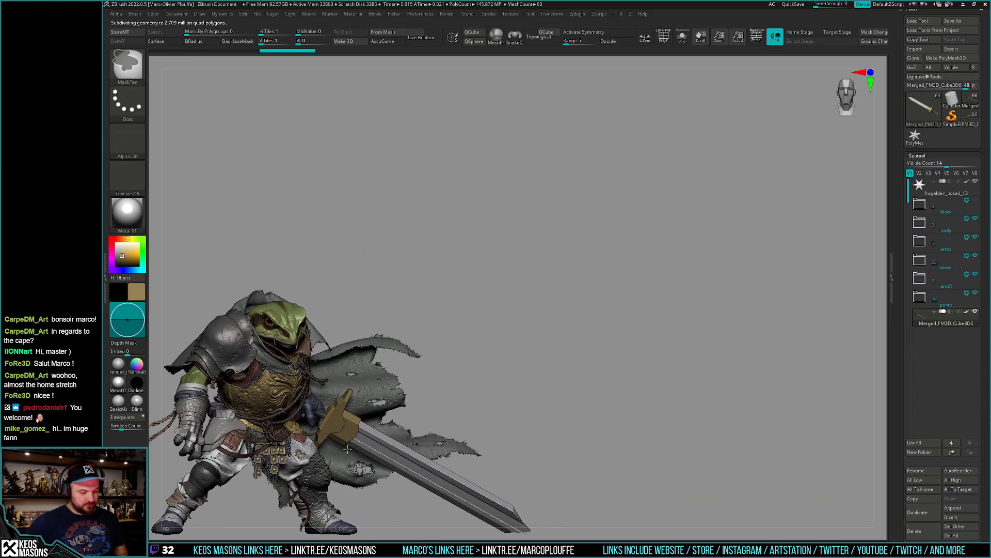
key(ctrl)
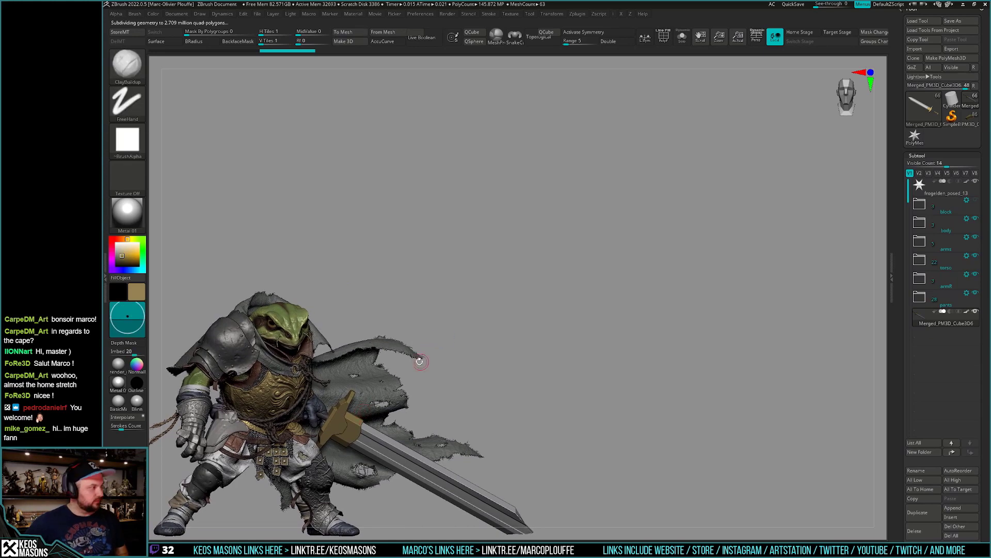
mouse_move(429, 349)
mouse_down()
mouse_move(630, 284)
mouse_move(348, 235)
mouse_up()
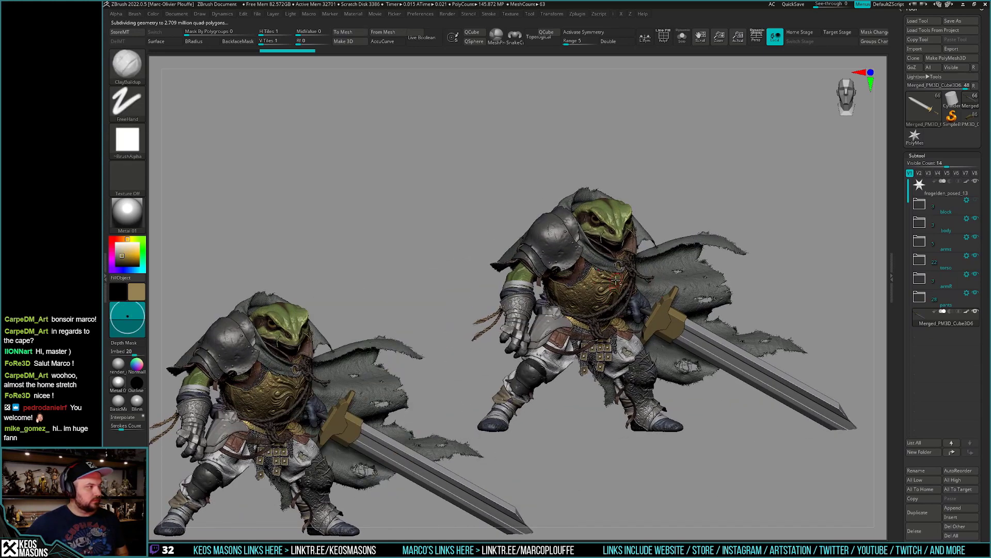
ctrl+right_drag(349, 235, 264, 243)
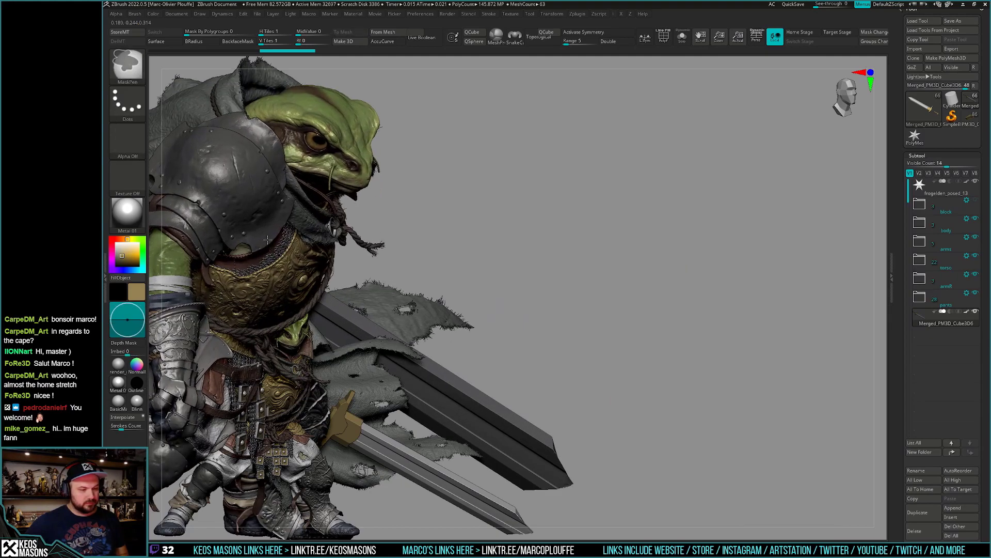
ctrl+right_drag(265, 242, 398, 238)
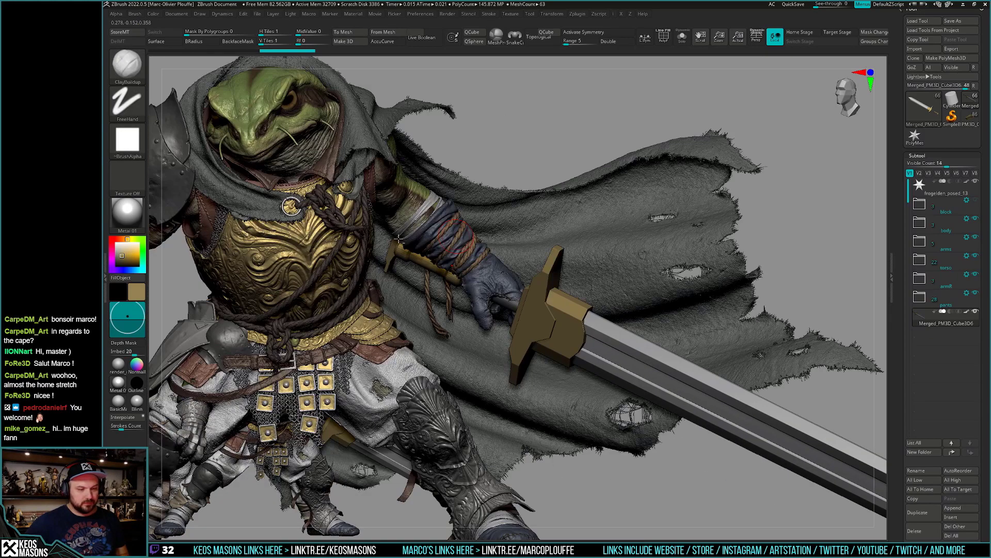
key(f)
ctrl+right_drag(584, 254, 568, 248)
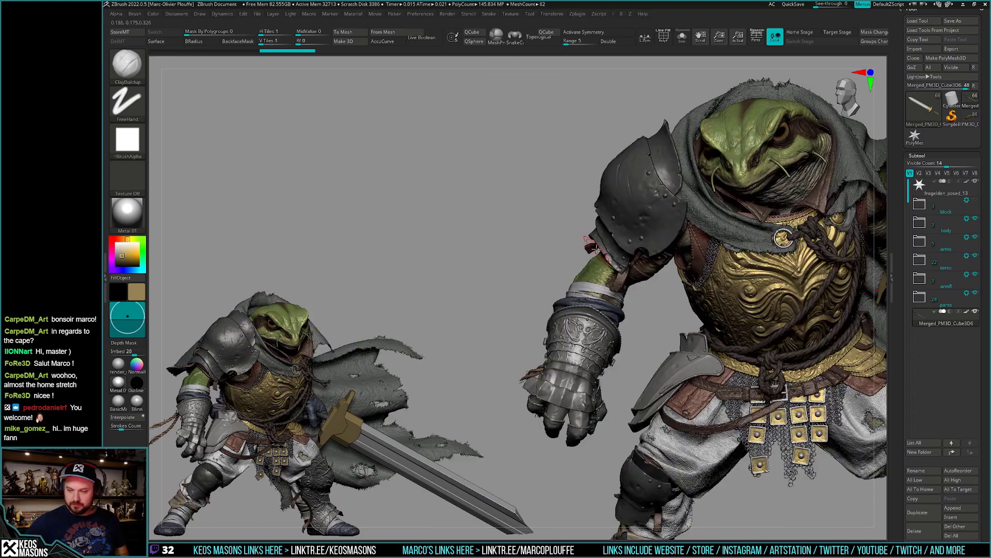
Select subtool PM3D_Cube3D1_4 and add Untitled Layer 1 to it, ghosting the other sword parts.
click(969, 118)
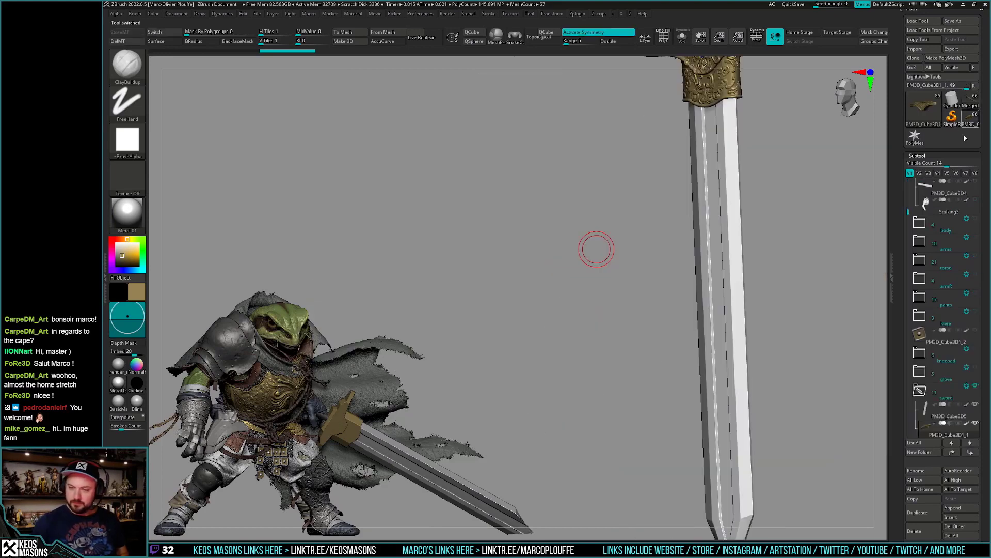
mouse_move(620, 442)
mouse_down()
mouse_move(664, 383)
mouse_move(659, 369)
mouse_move(677, 381)
mouse_move(668, 374)
mouse_move(687, 364)
mouse_up()
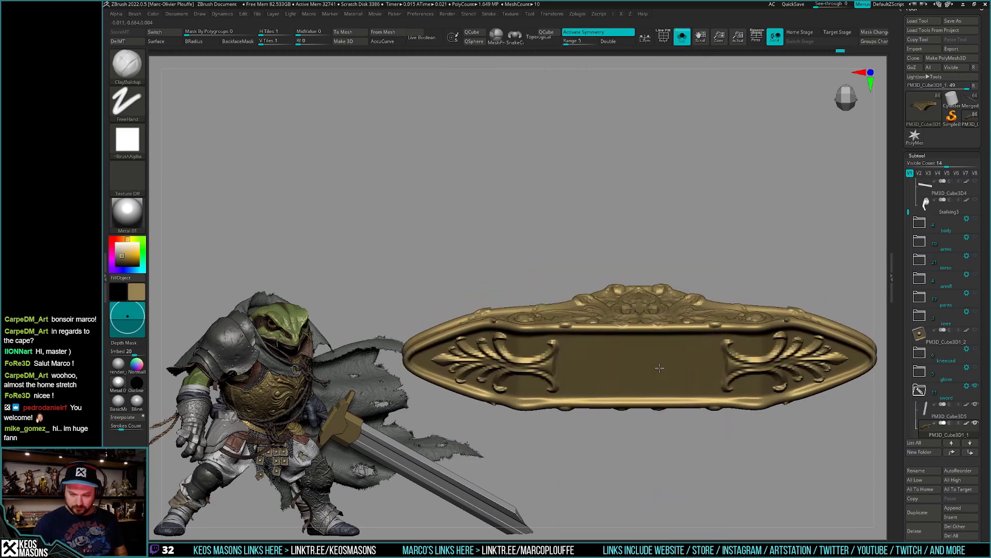
scroll(908, 281, down, 4)
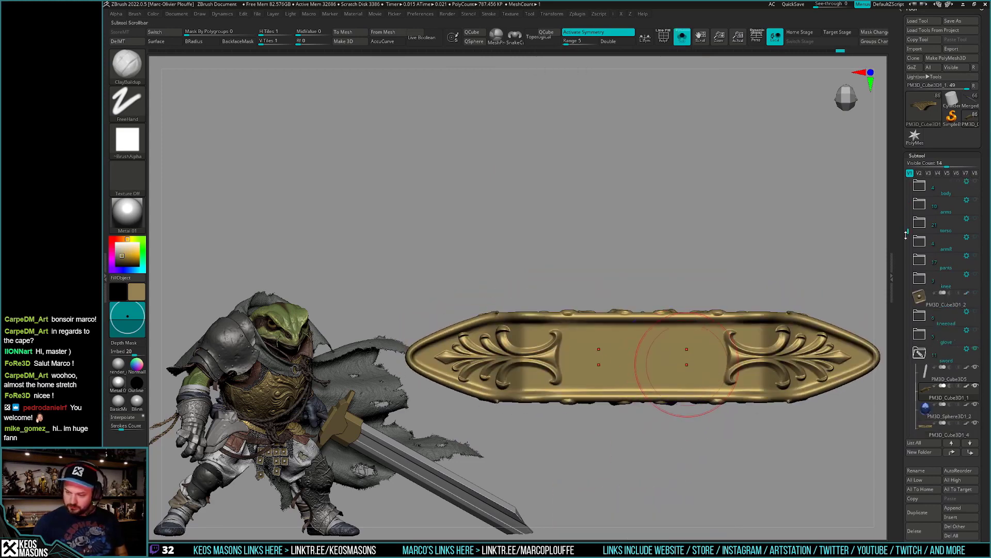
click(928, 398)
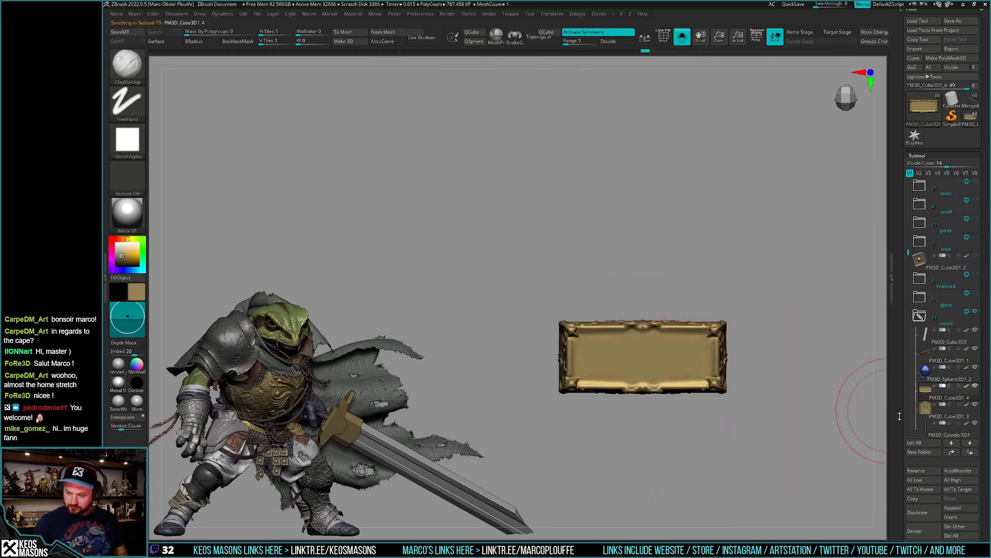
scroll(899, 416, down, 2)
scroll(917, 440, down, 2)
drag(905, 497, 910, 424)
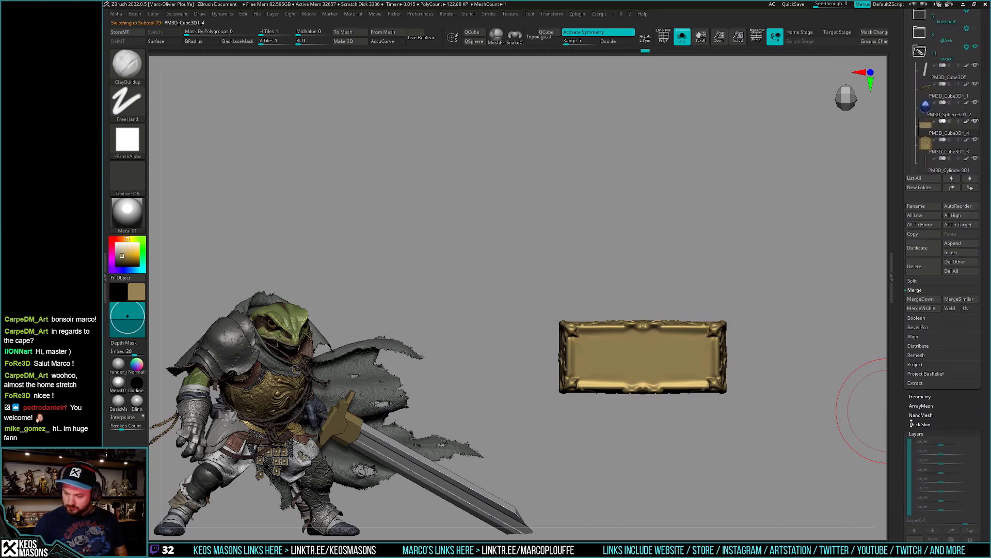
click(915, 538)
key(alt+s)
Isolate the crossguard's rectangular centre plate and mask a round spot at its centre.
alt+click(696, 363)
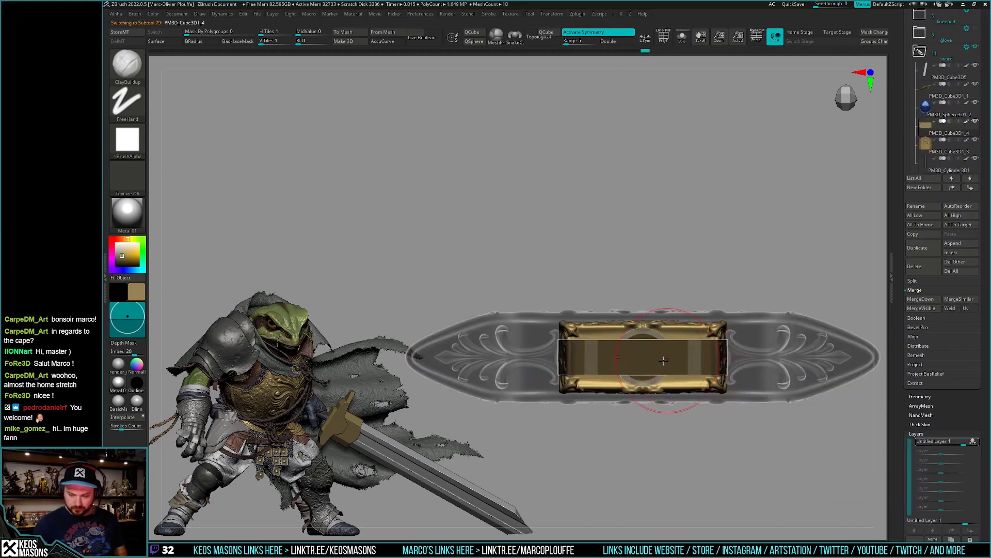
key(space)
key(b)
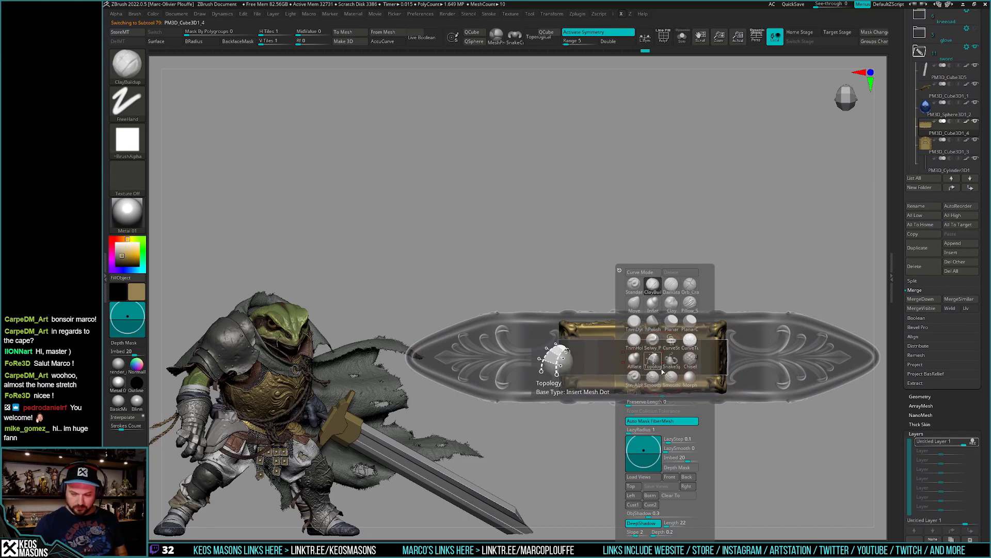
key(b)
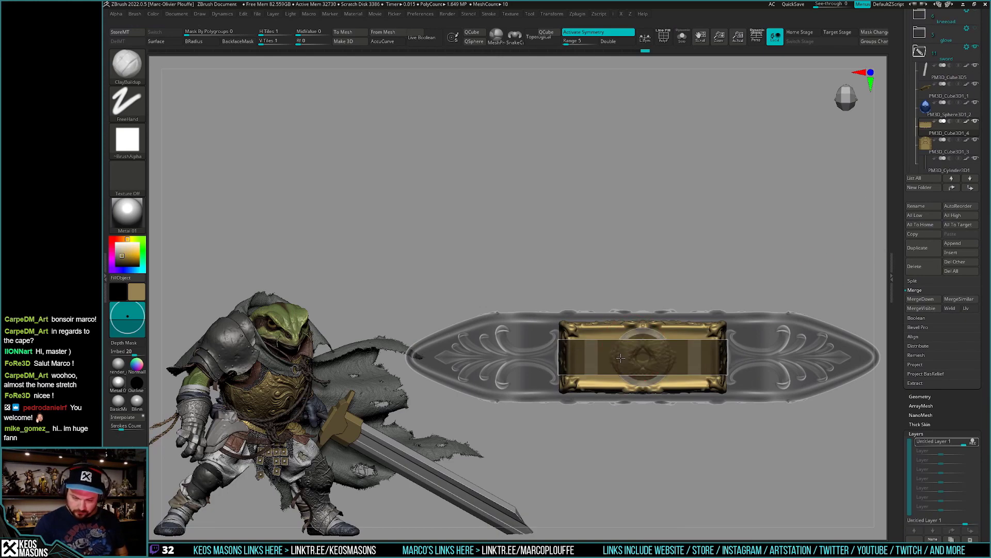
right_drag(623, 363, 657, 356)
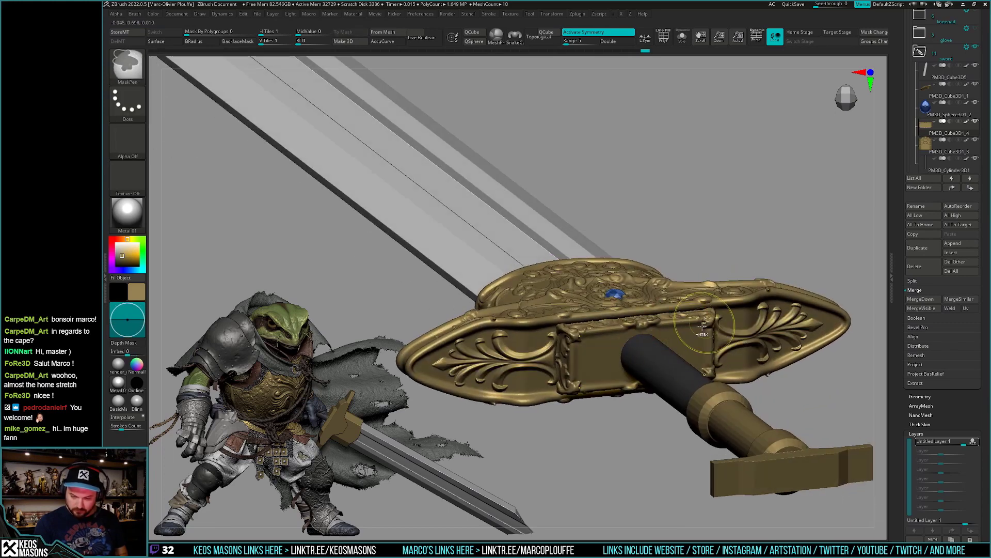
key(ctrl+shift+s)
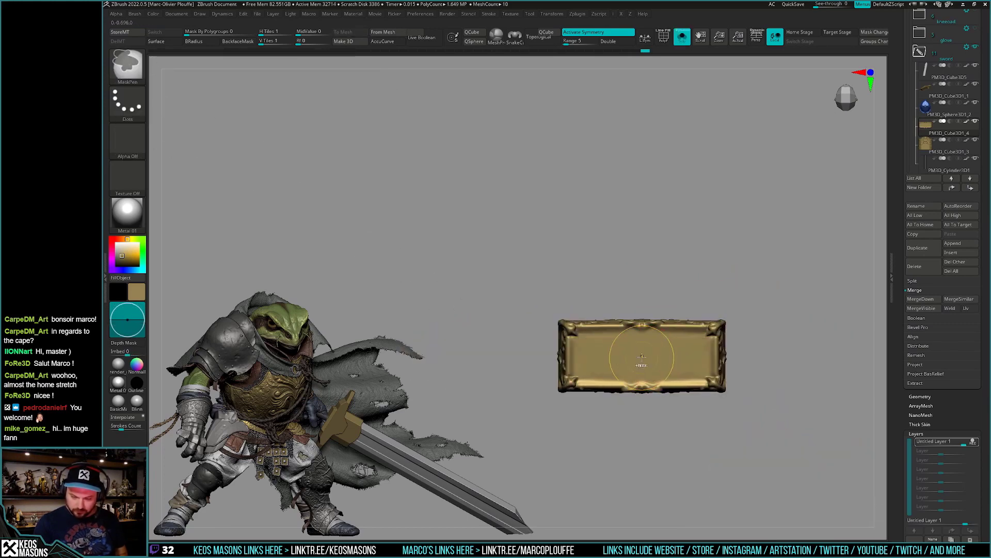
ctrl+click(642, 356)
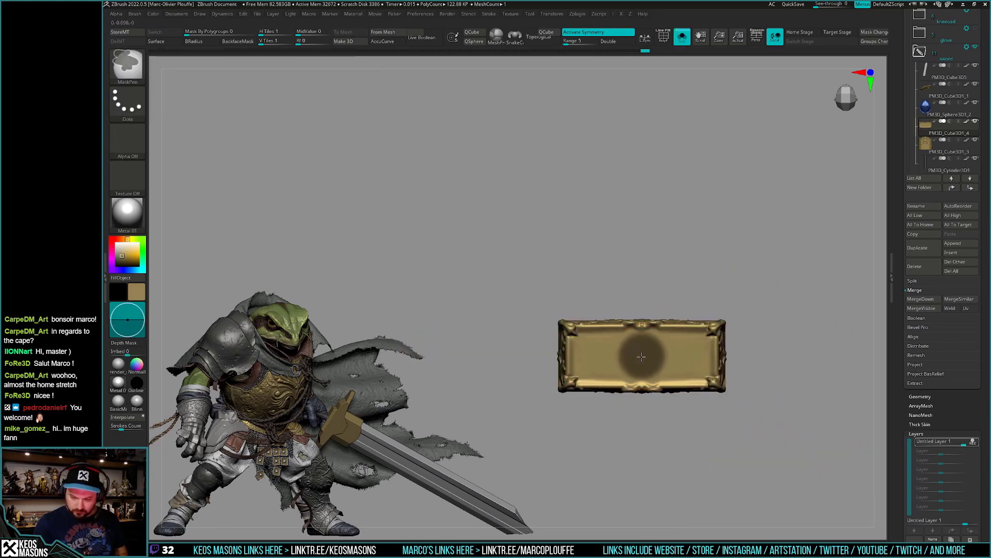
ctrl+click(639, 356)
key(ctrl+shift+s)
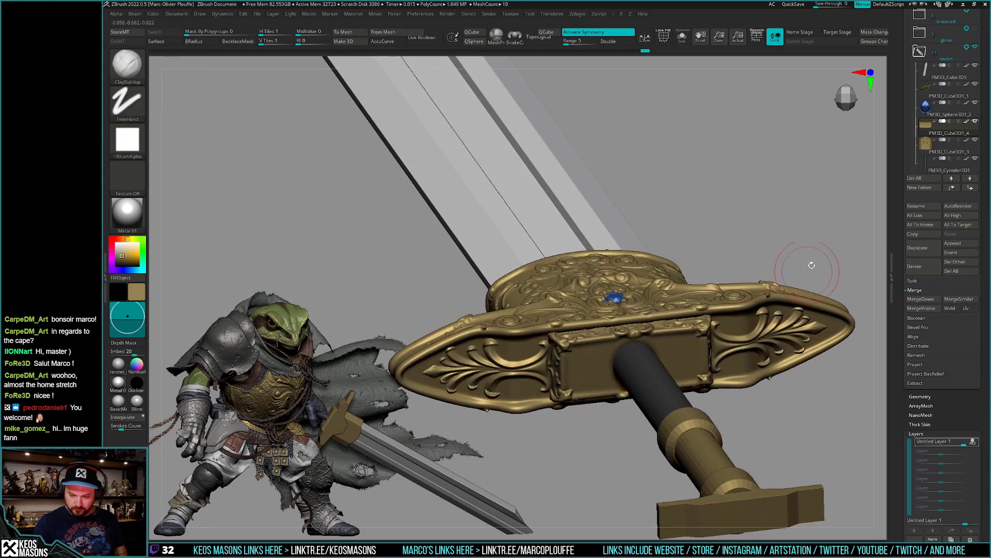
Invert the mask and Transpose-move the unmasked centre outward into a round boss.
ctrl+click(832, 250)
key(w)
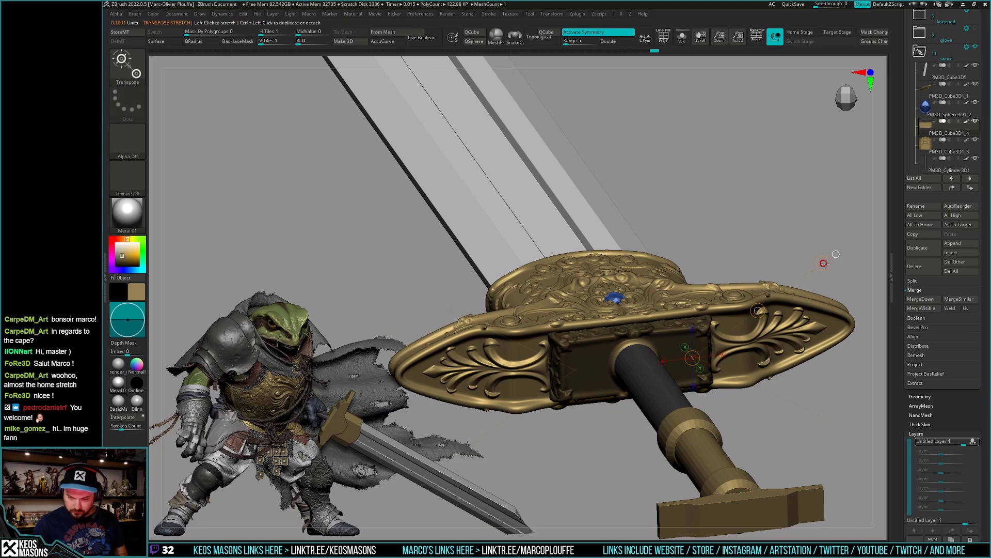
key(q)
drag(825, 264, 713, 368)
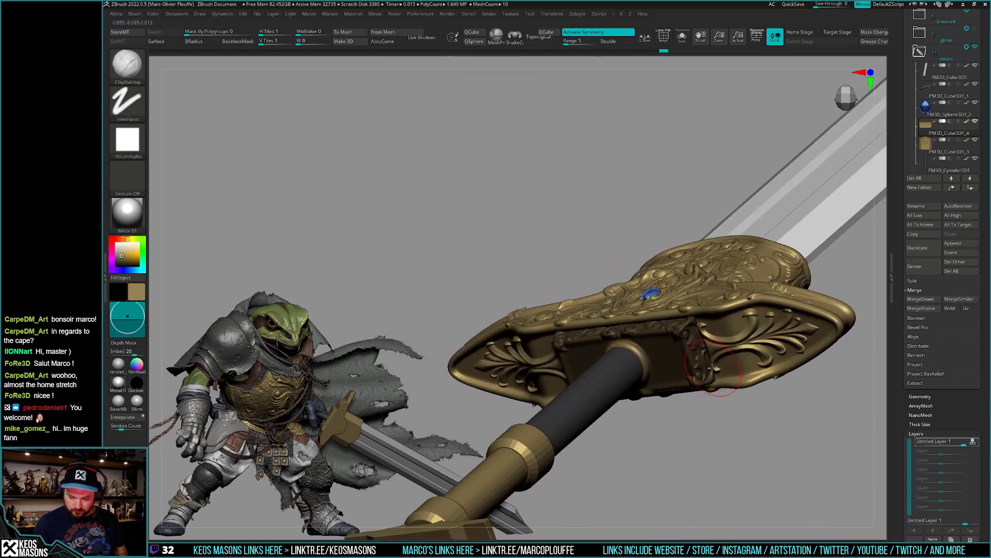
drag(659, 385, 666, 405)
key(ctrl)
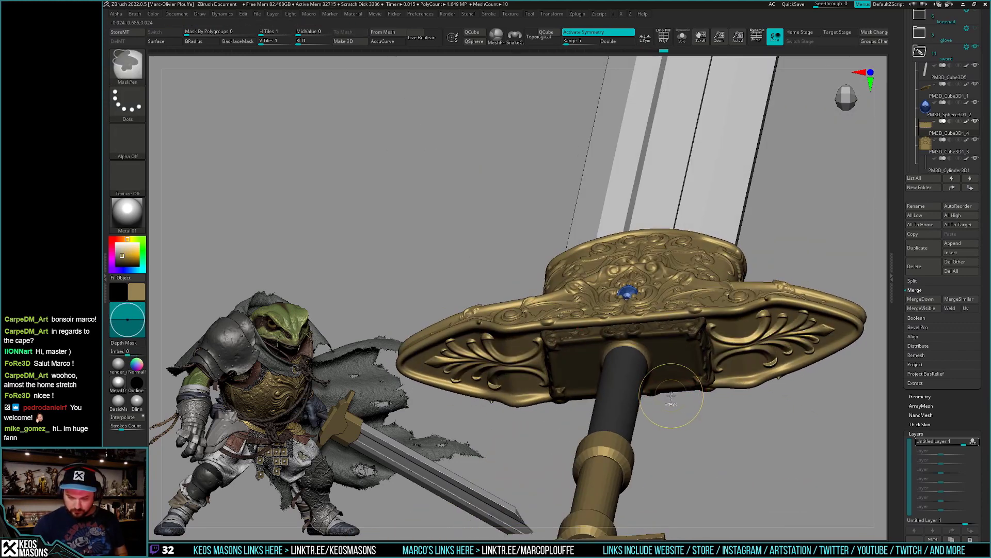
key(shift+ctrl+s)
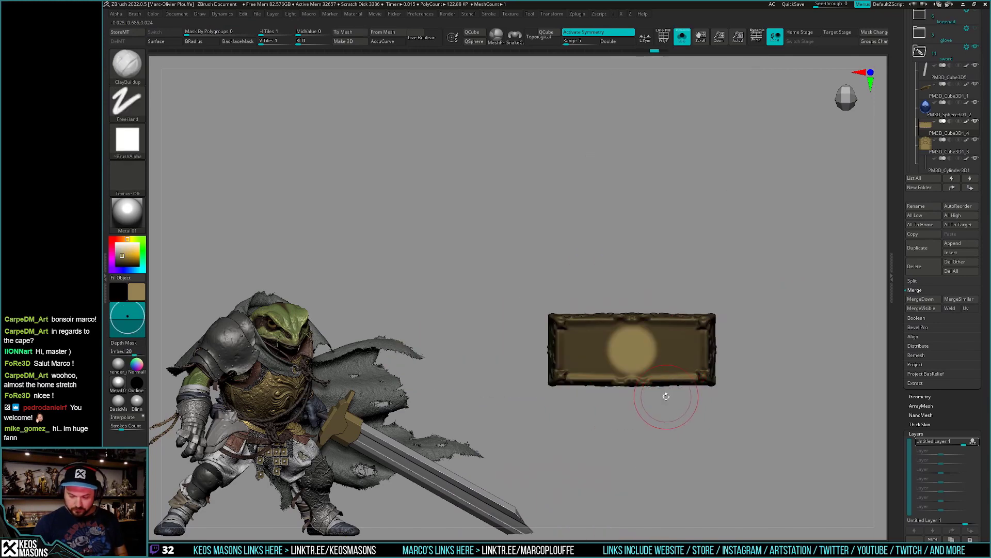
key(ctrl)
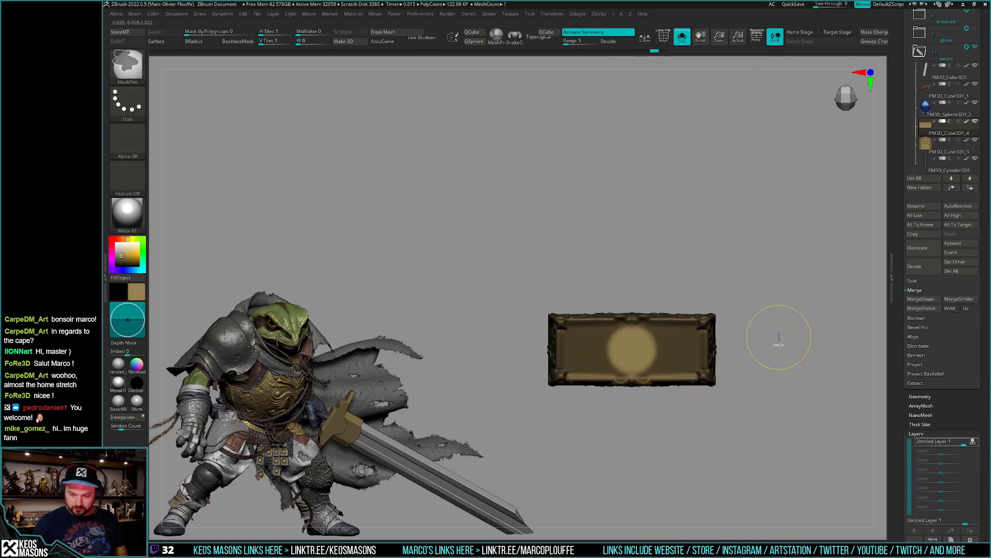
key(w)
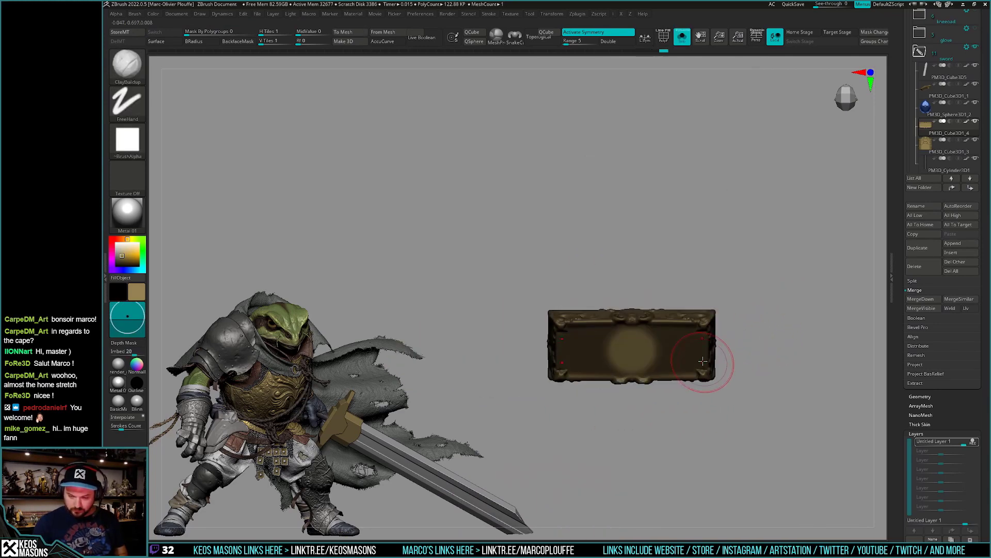
key(shift+ctrl+s)
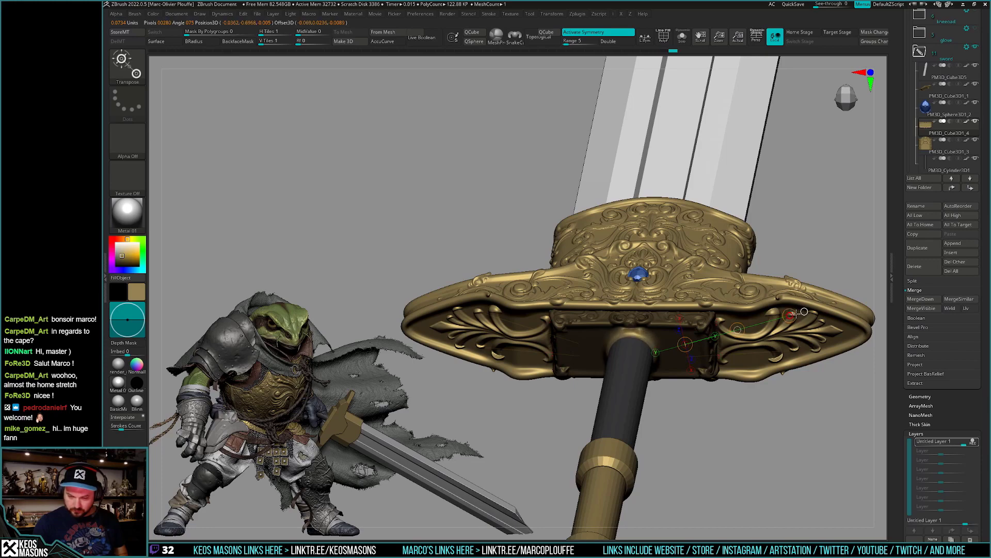
Mask the boss around its centre and Transpose-push the unmasked knob face inward.
key(q)
mouse_move(804, 311)
right_down()
mouse_move(690, 371)
mouse_move(683, 353)
right_up()
key(shift+ctrl+s)
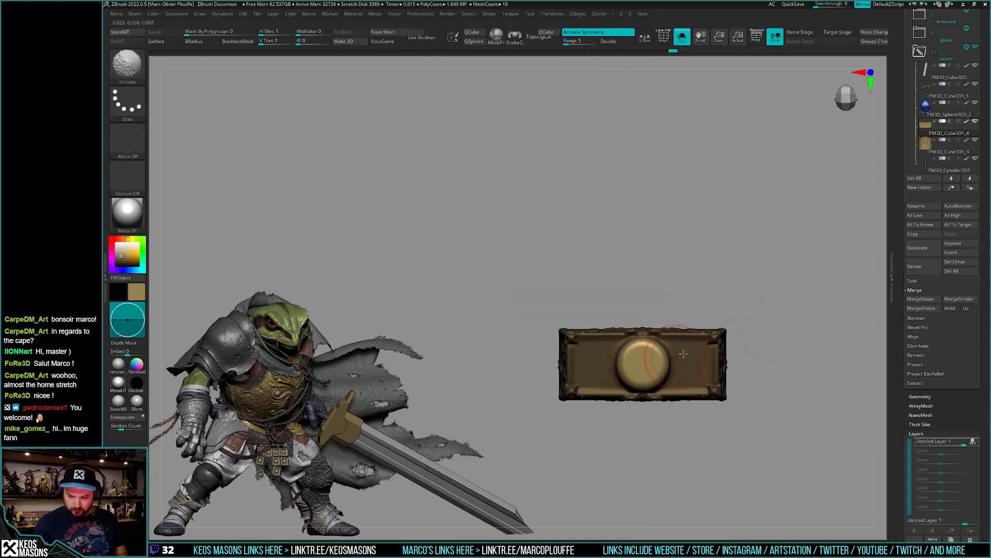
key(space)
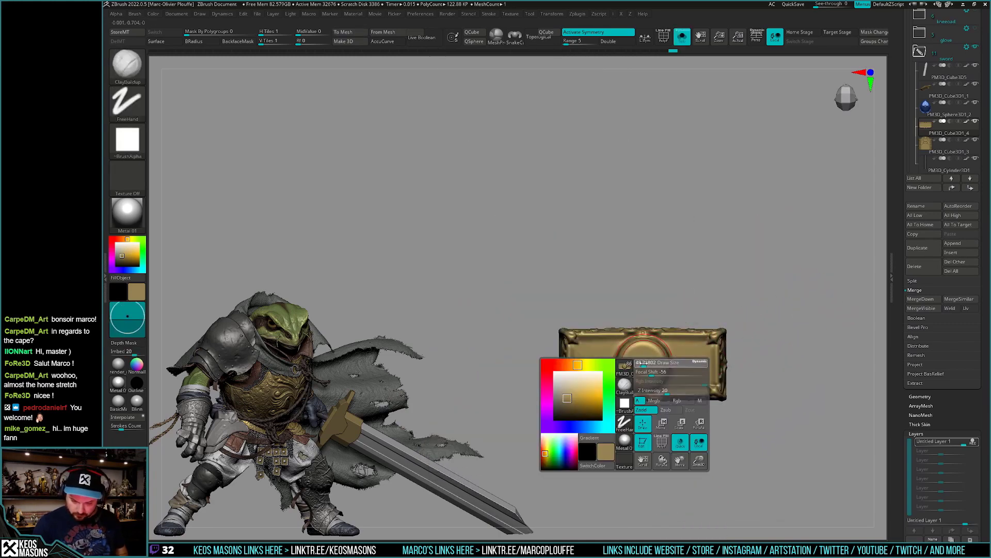
key(ctrl)
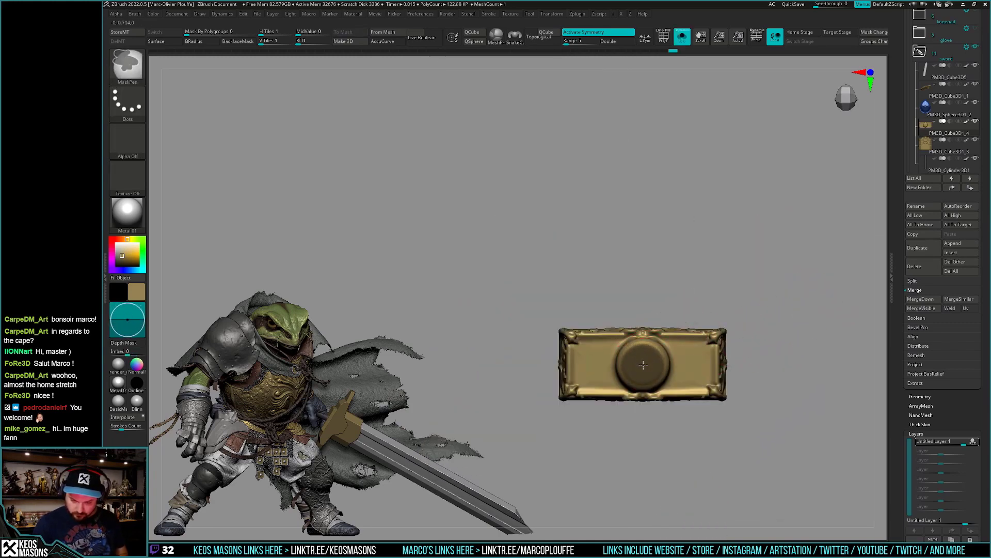
ctrl+click(644, 364)
key(w)
key(ctrl+shift+s)
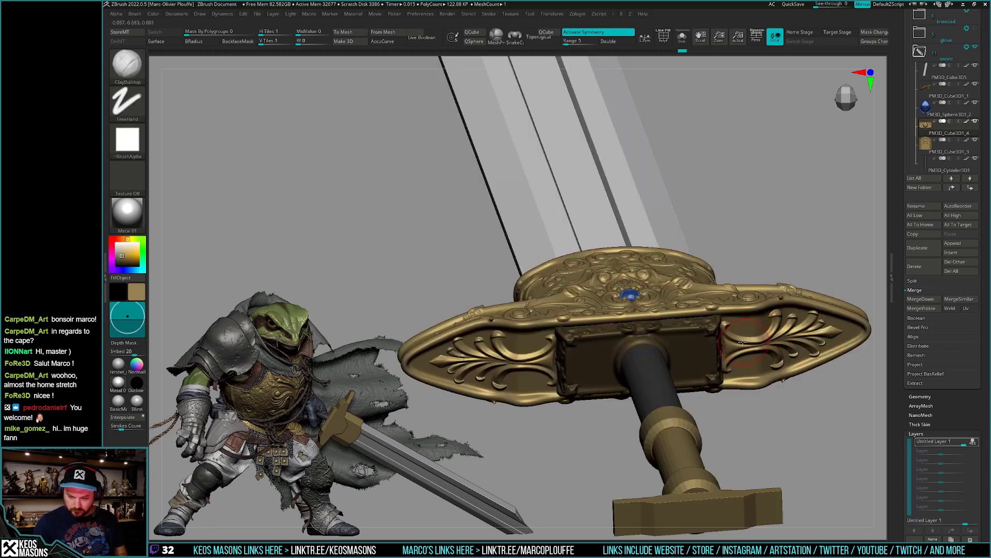
drag(662, 369, 805, 311)
drag(705, 367, 747, 399)
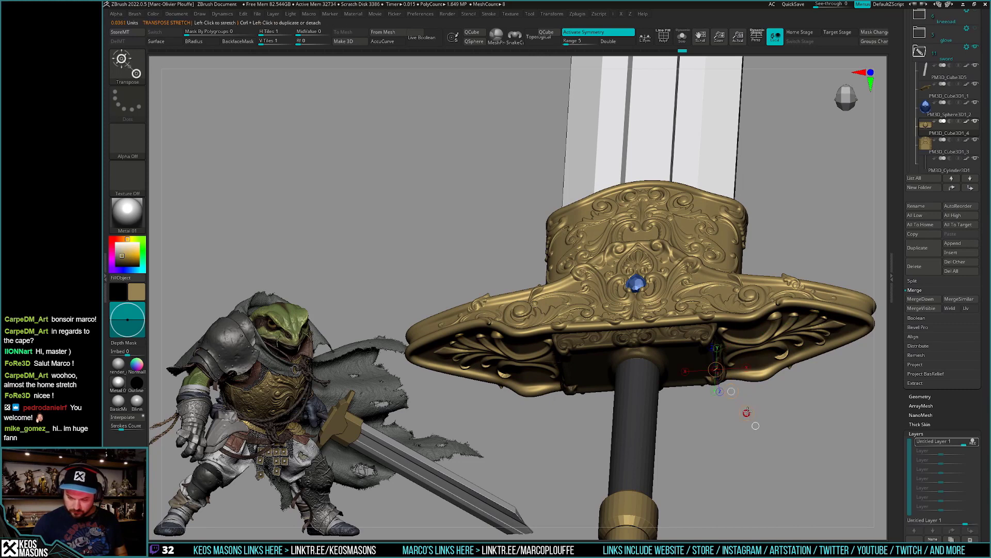
Enlarge the mask brush on the soloed piece, then orbit the full sword to check the recess.
key(q)
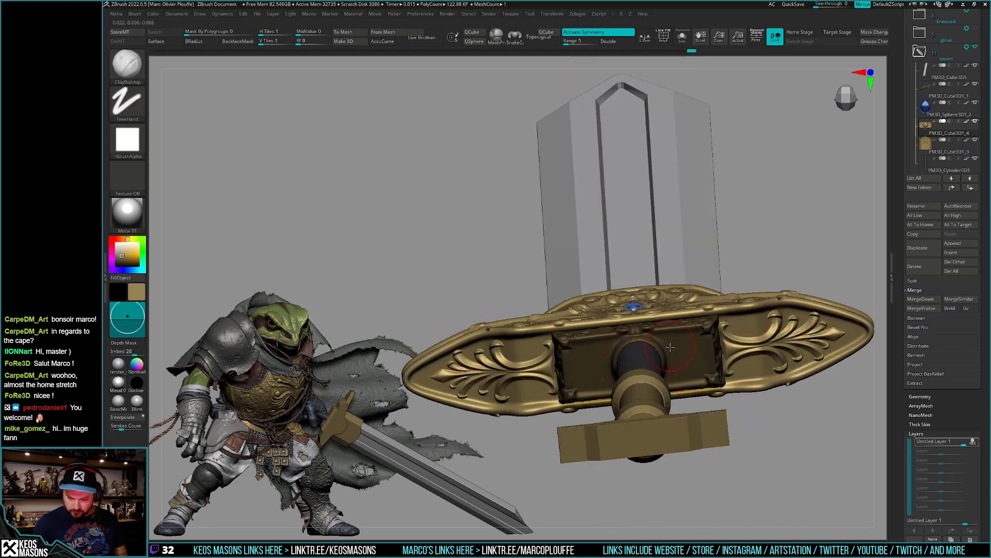
drag(743, 408, 765, 317)
key(ctrl+shift+s)
key(ctrl)
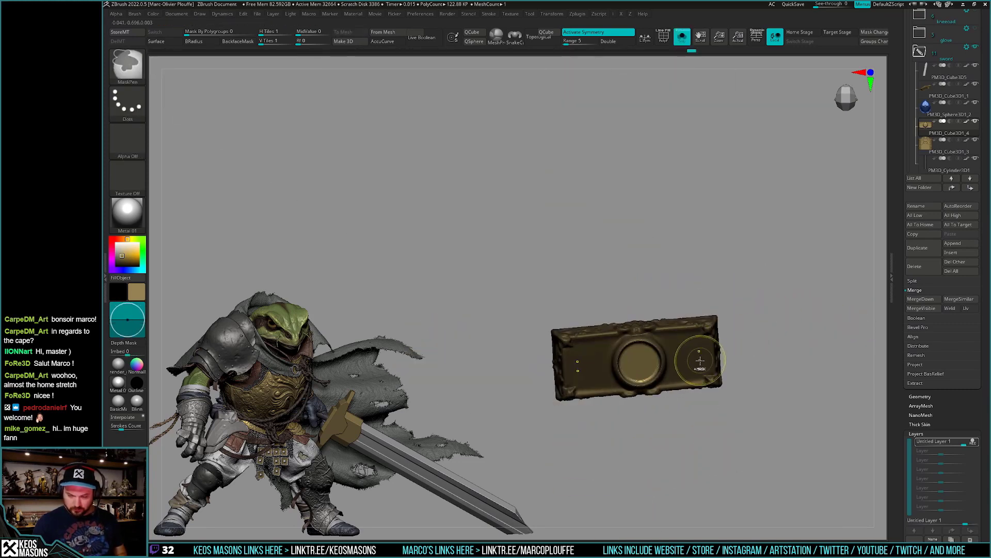
key(bracketright)
key(bracketright)
key(bracketright)
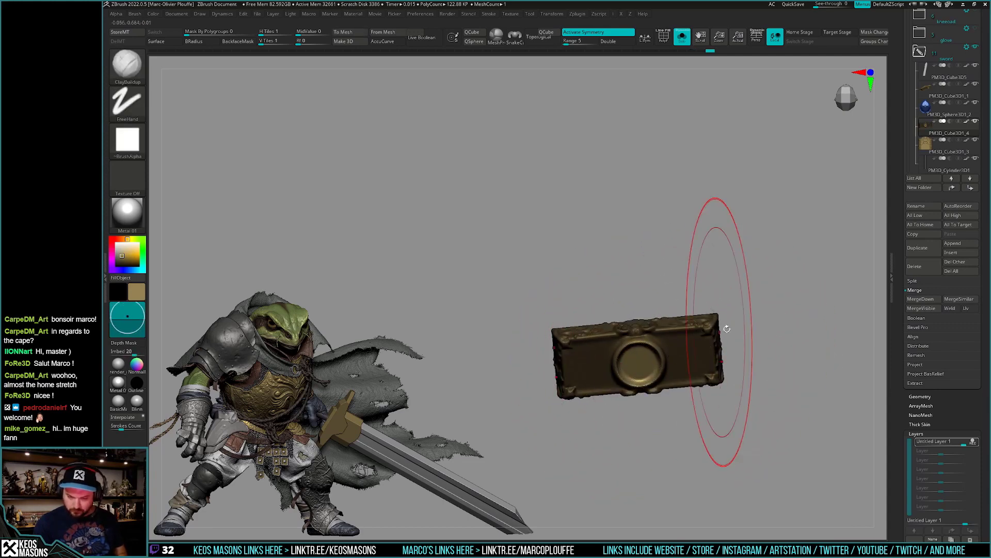
key(ctrl+shift+s)
drag(669, 358, 699, 322)
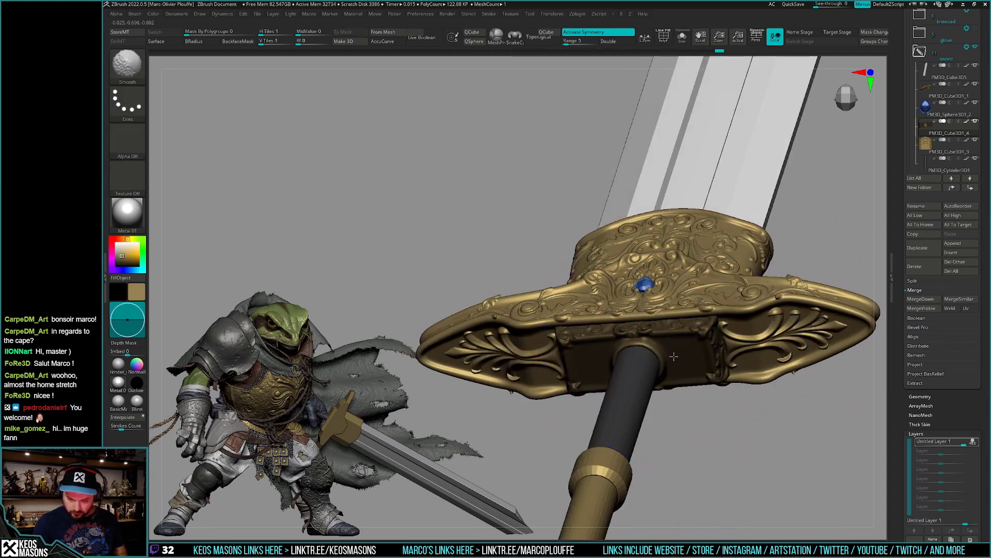
mouse_move(699, 322)
right_down()
mouse_move(722, 362)
mouse_move(698, 393)
mouse_move(728, 360)
mouse_move(687, 382)
mouse_move(692, 398)
right_up()
Isolate the guard block and select the JRO_Ornament93 stamp brush.
key(ctrl+shift+s)
key(ctrl+shift+s)
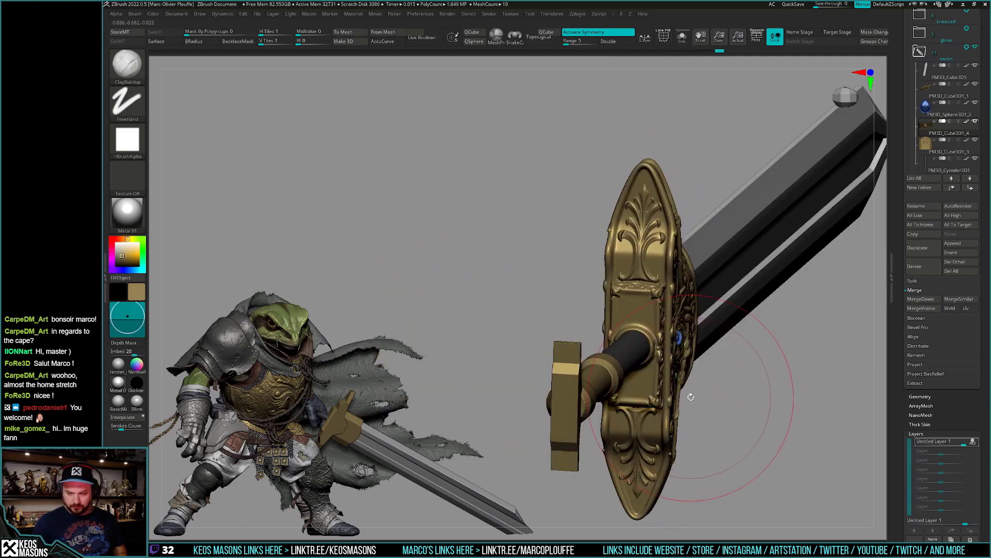
key(space)
key(b)
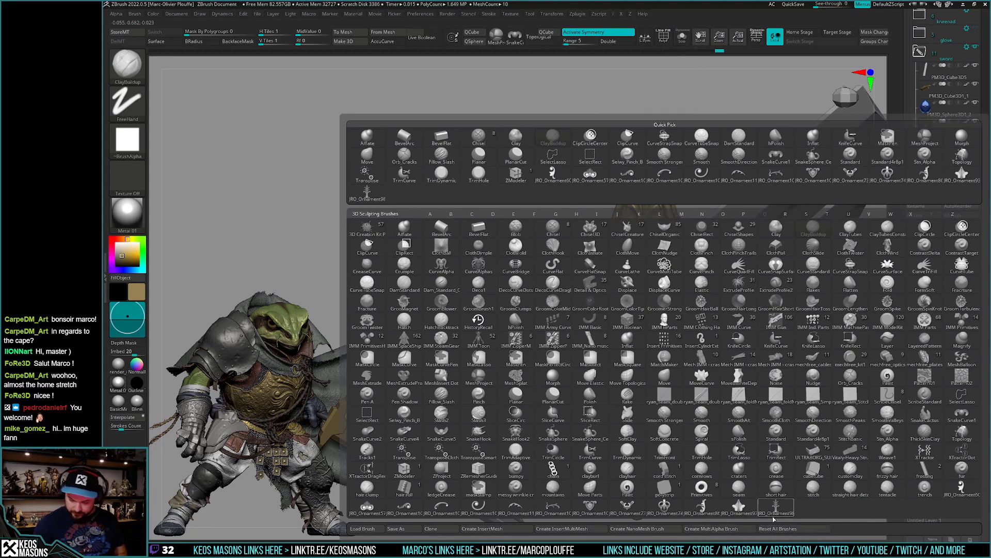
click(739, 509)
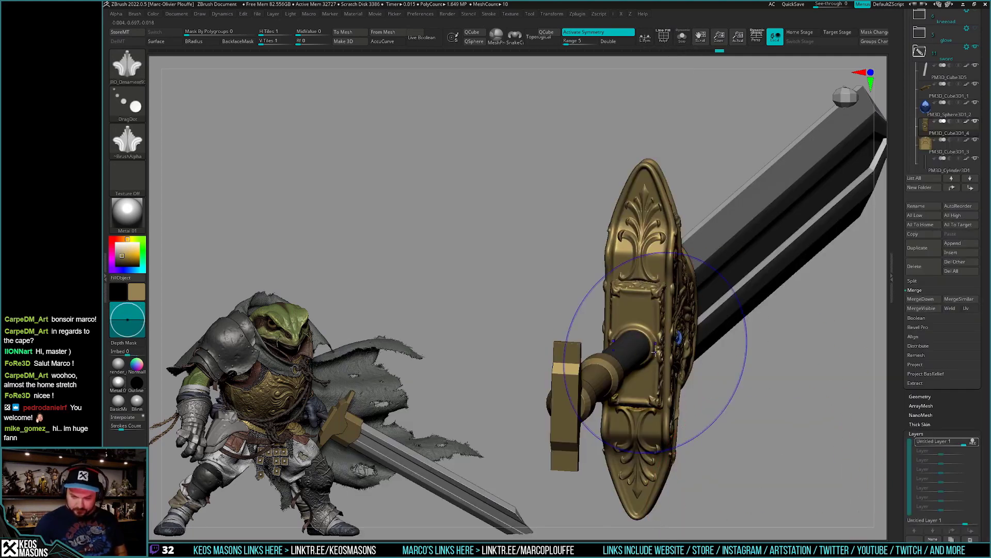
right_drag(707, 354, 630, 354)
Shrink the Draw Size and stamp the fleur ornament onto the block beside its ring.
key(space)
drag(630, 350, 629, 346)
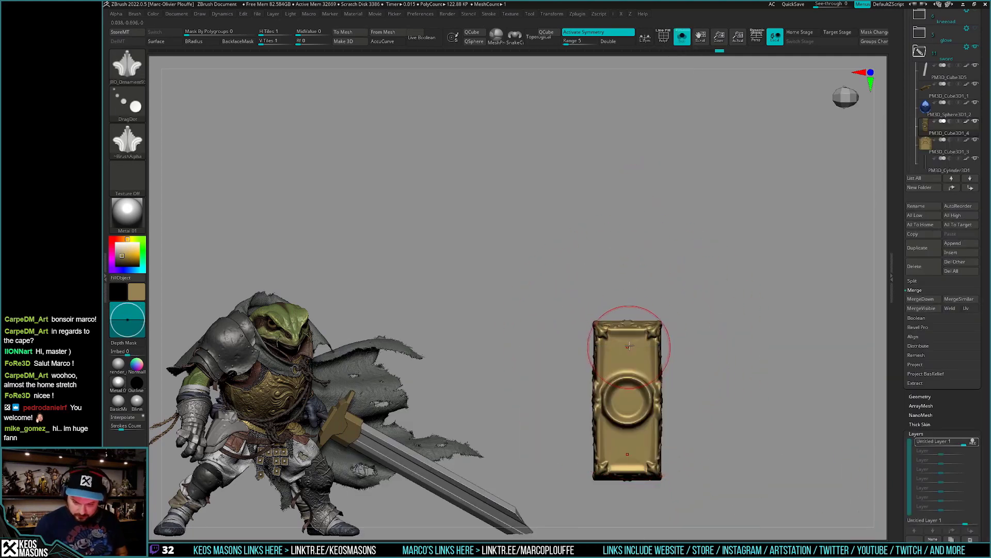
key(space)
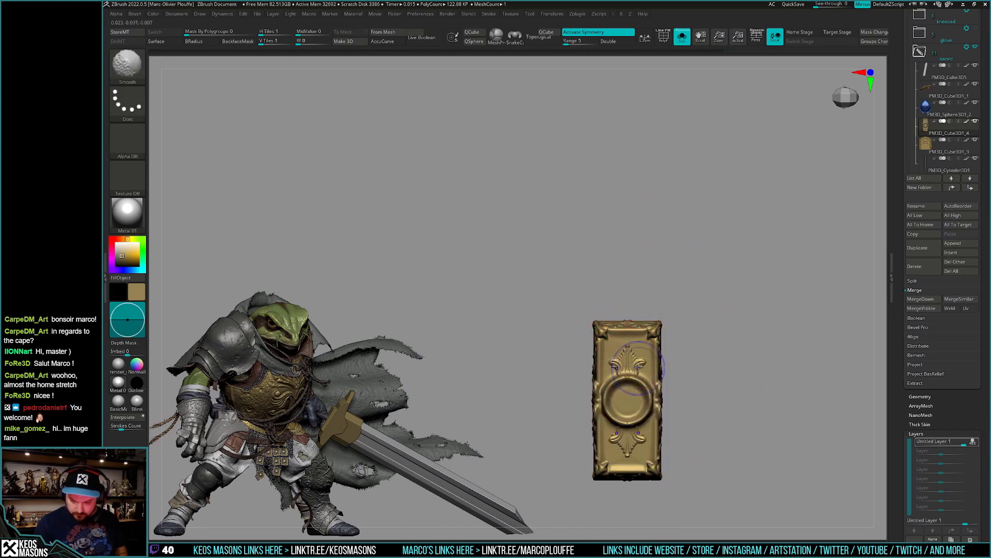
drag(682, 361, 718, 362)
key(space)
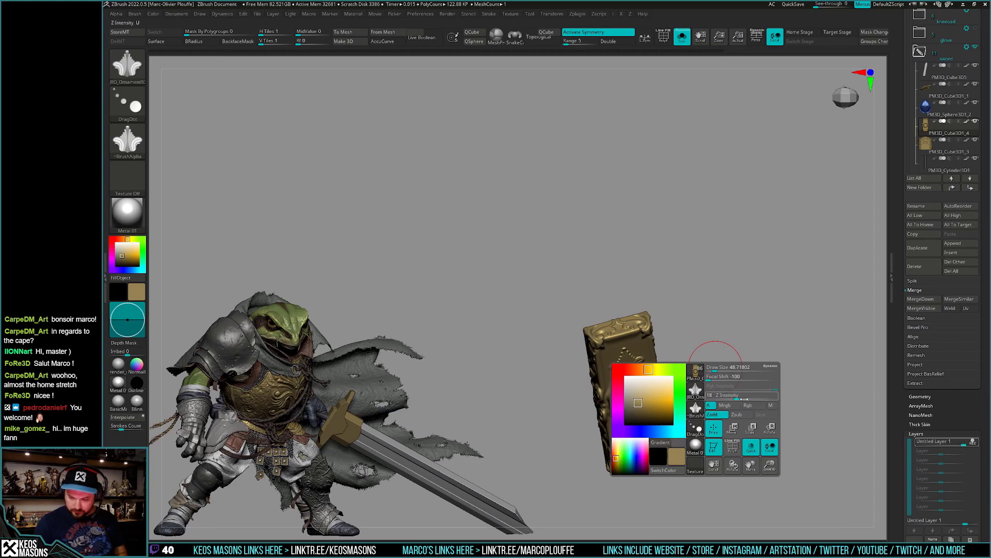
shift+drag(744, 398, 627, 368)
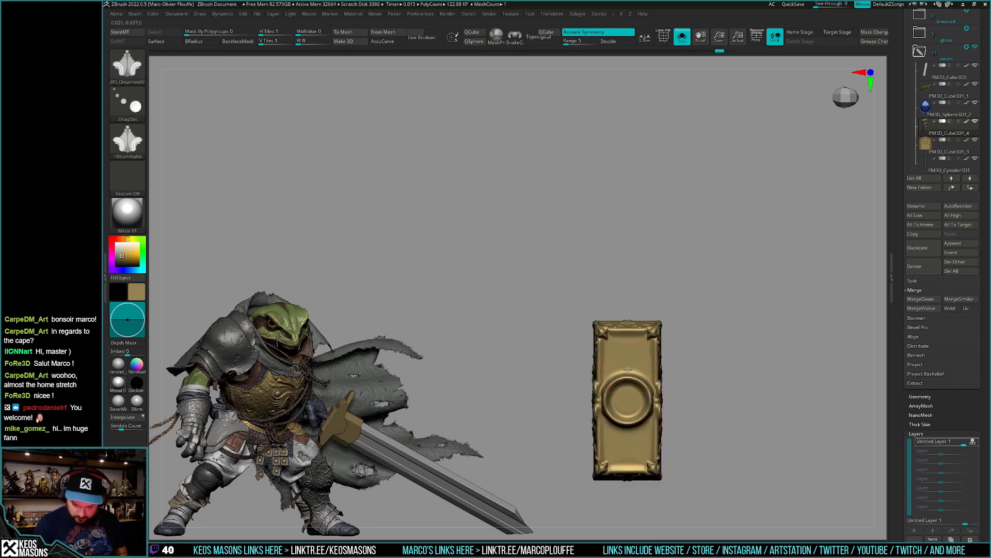
mouse_move(627, 363)
mouse_down()
mouse_move(687, 376)
mouse_move(665, 357)
mouse_up()
key(space)
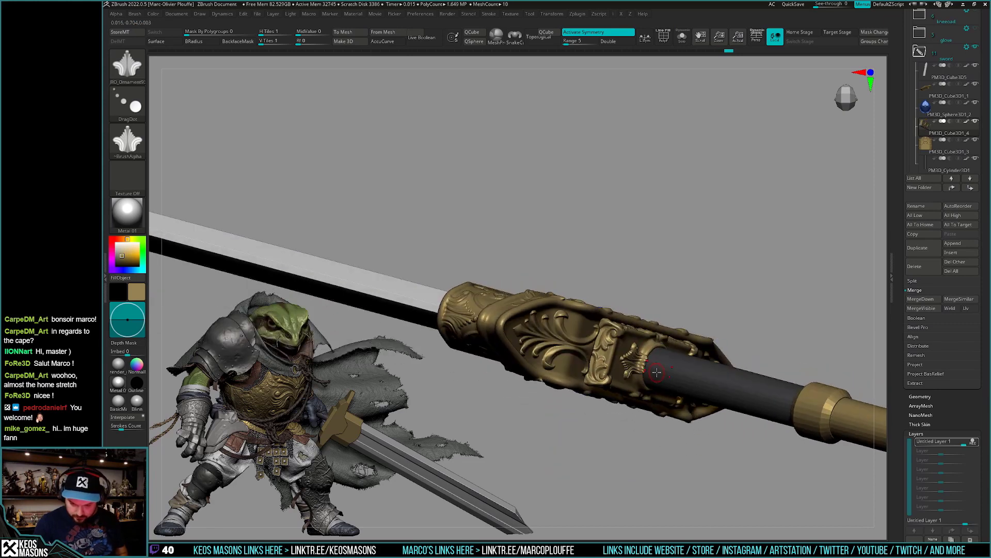
Switch to the Inflat brush with Dots stroke and orbit around the guard from several angles.
key(b)
key(i)
key(n)
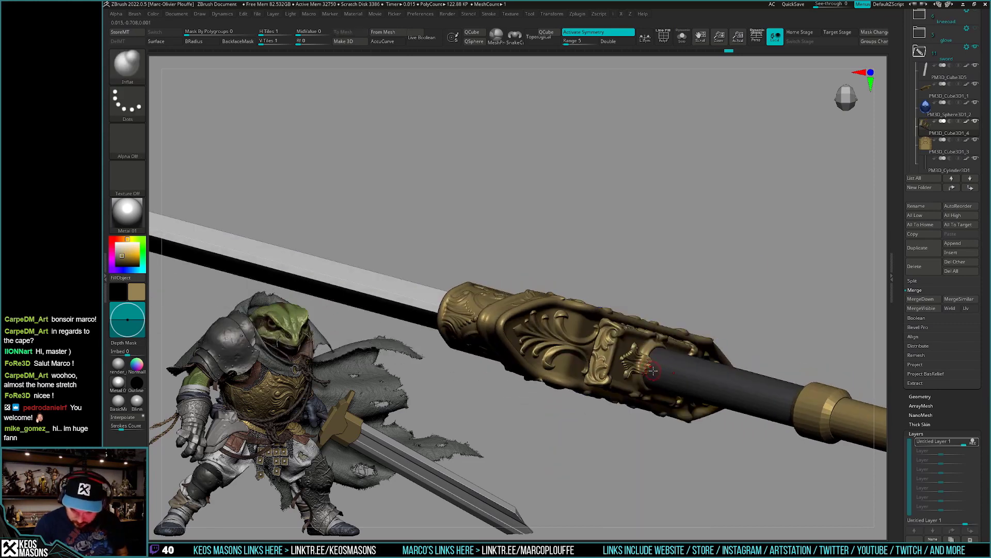
key(2)
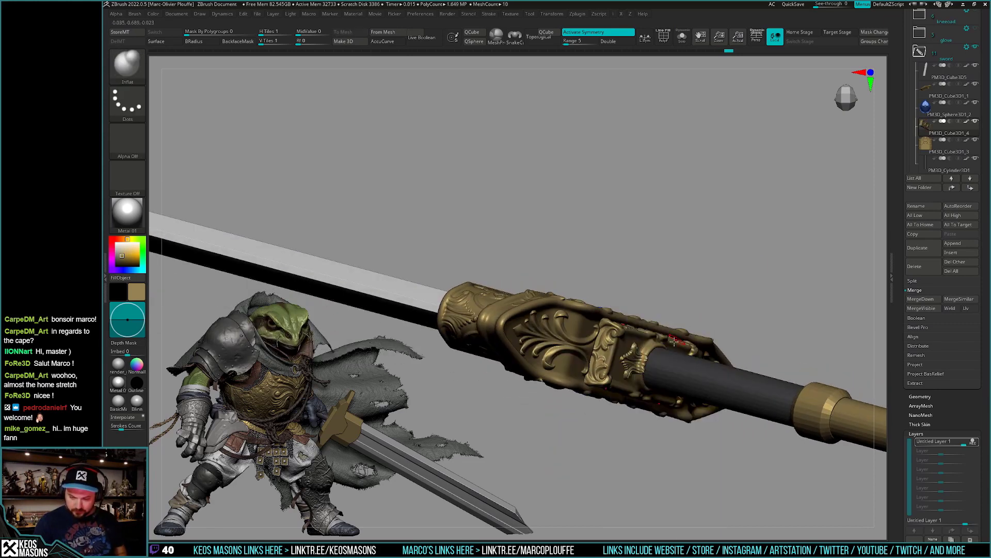
drag(640, 388, 651, 356)
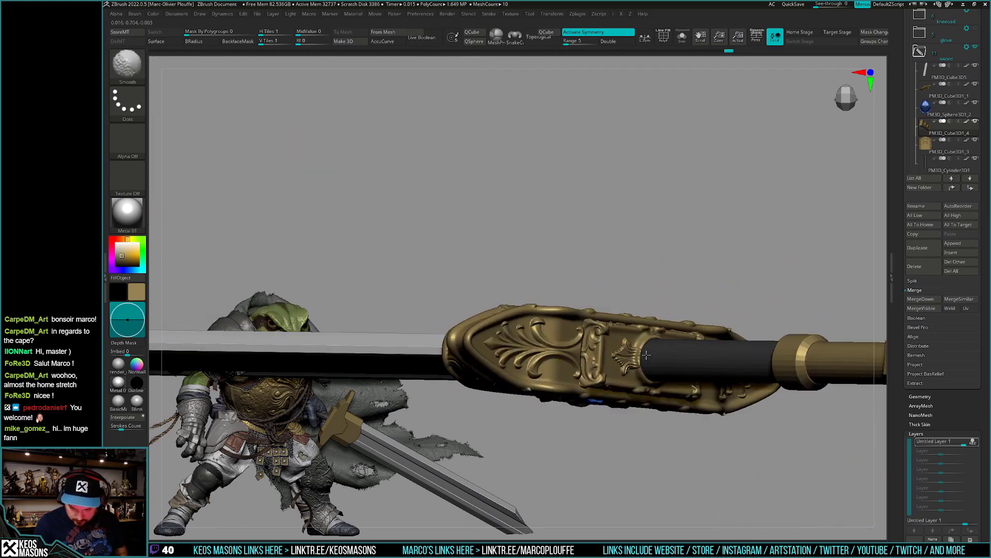
drag(645, 358, 671, 379)
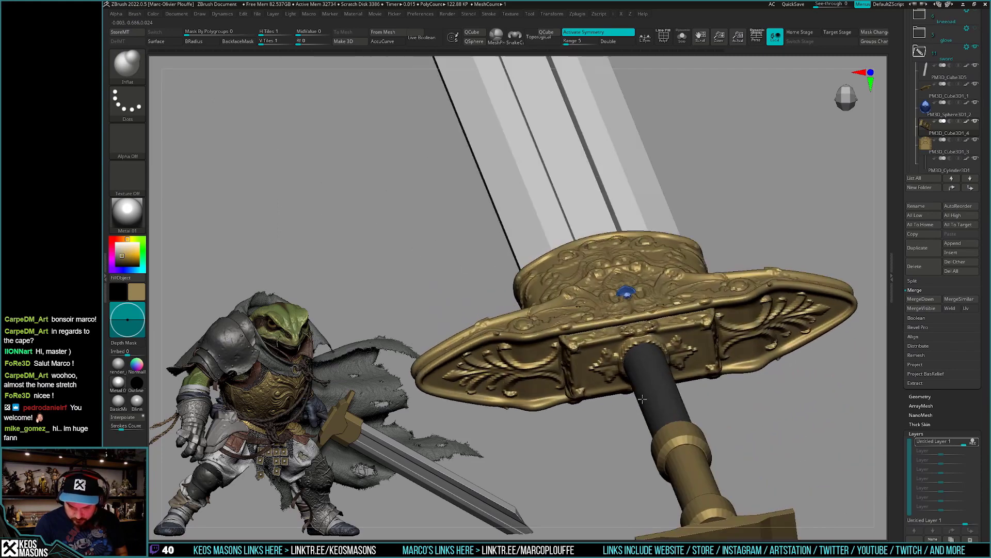
mouse_move(671, 378)
right_down()
mouse_move(645, 388)
mouse_move(736, 426)
right_up()
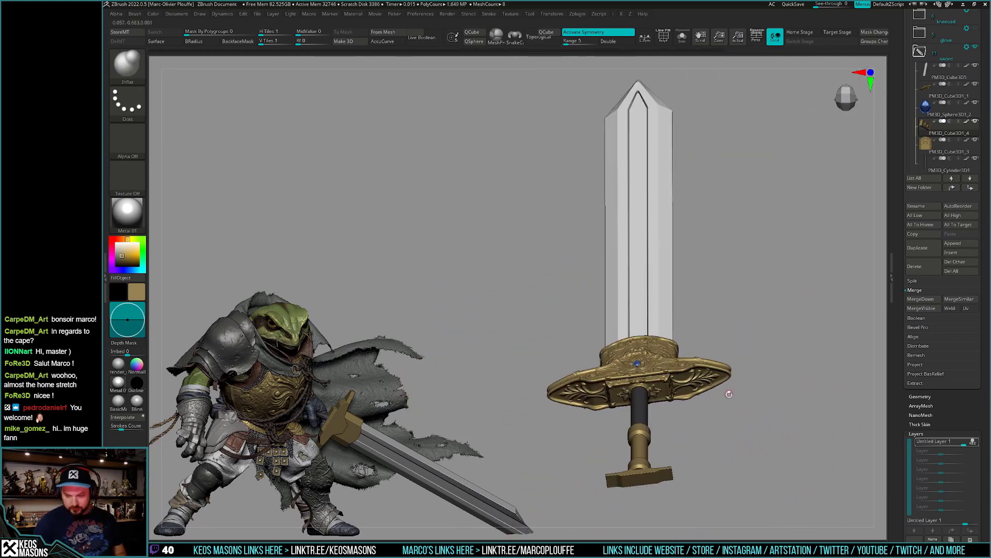
right_drag(721, 389, 713, 403)
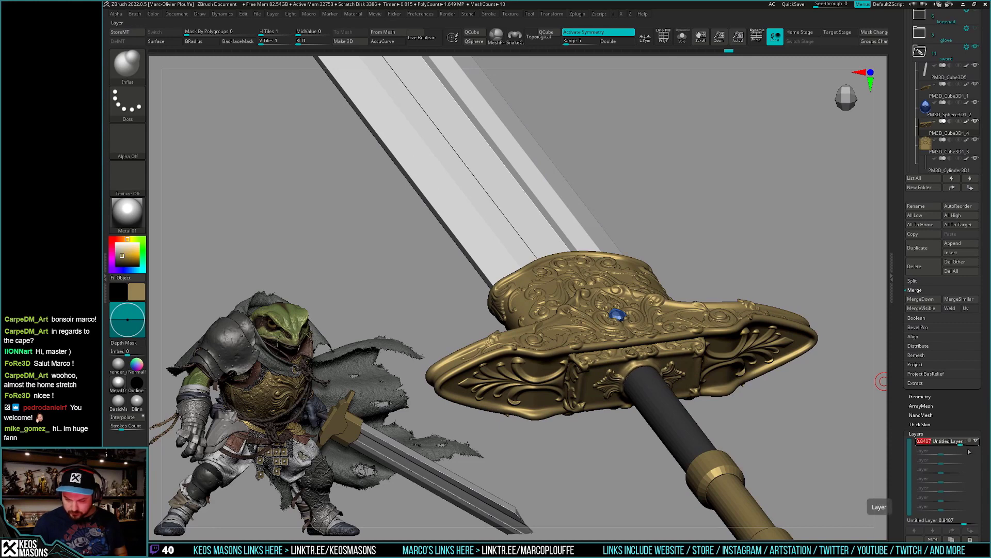
Frame the hilt, solo the crossguard and add a new recording sculpt layer.
scroll(966, 380, down, 2)
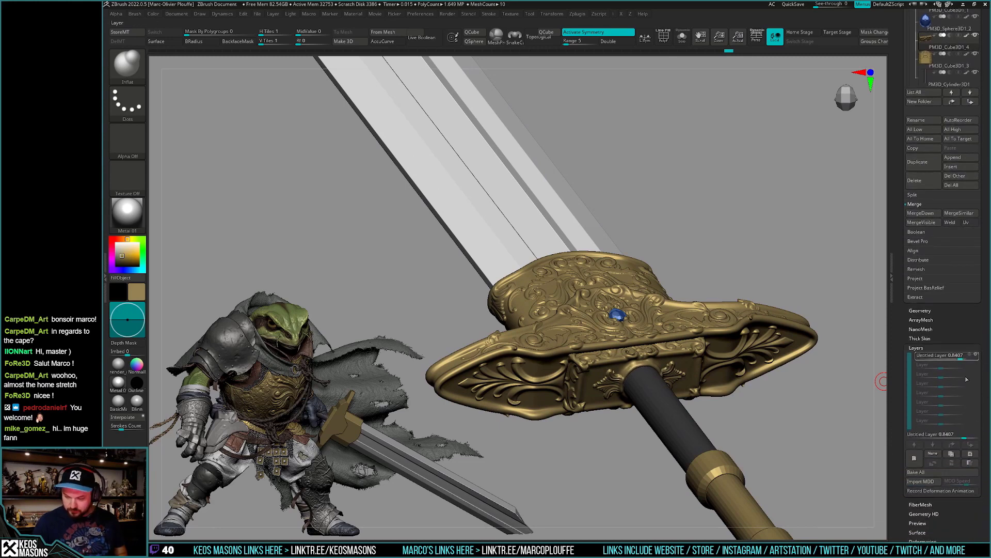
key(f)
right_drag(723, 392, 739, 402)
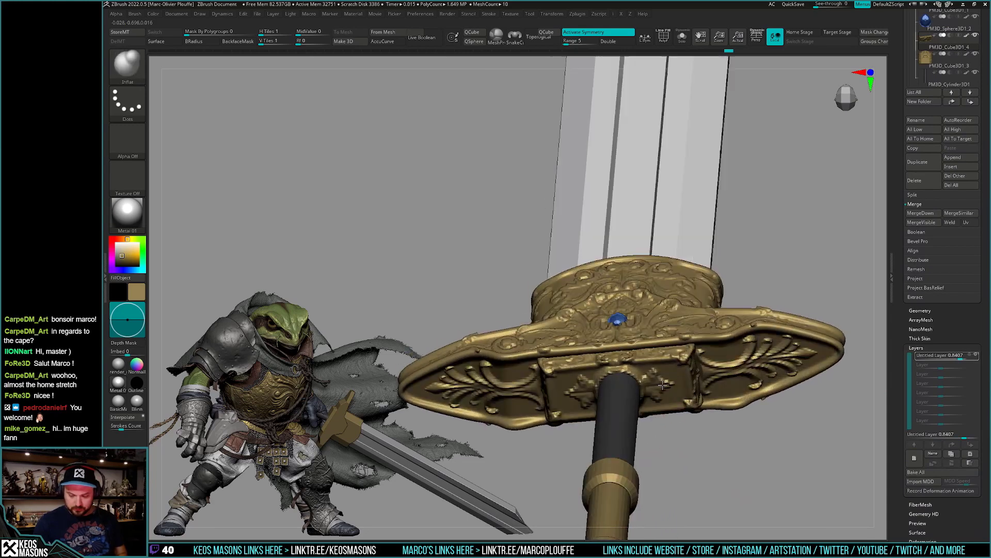
shift+drag(654, 379, 659, 362)
shift+click(670, 372)
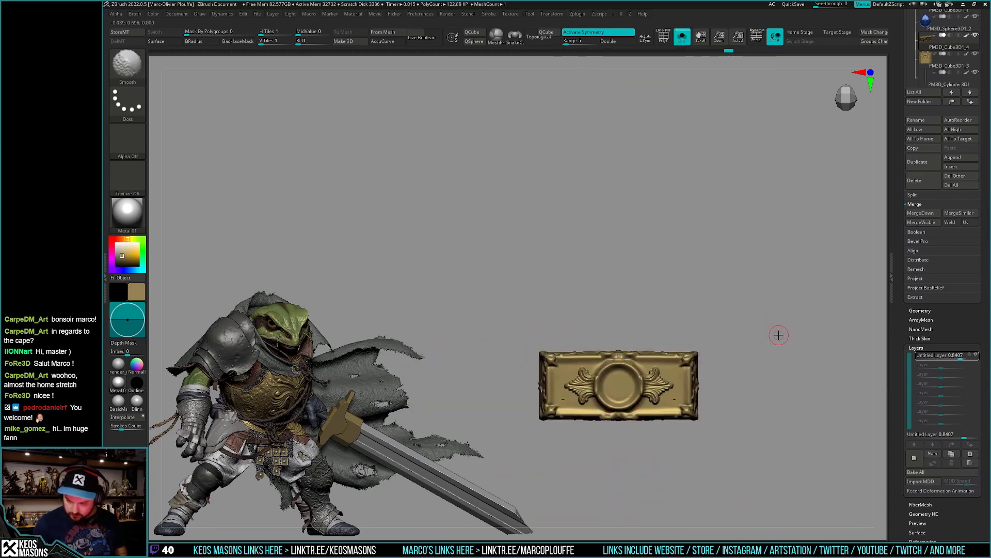
click(914, 457)
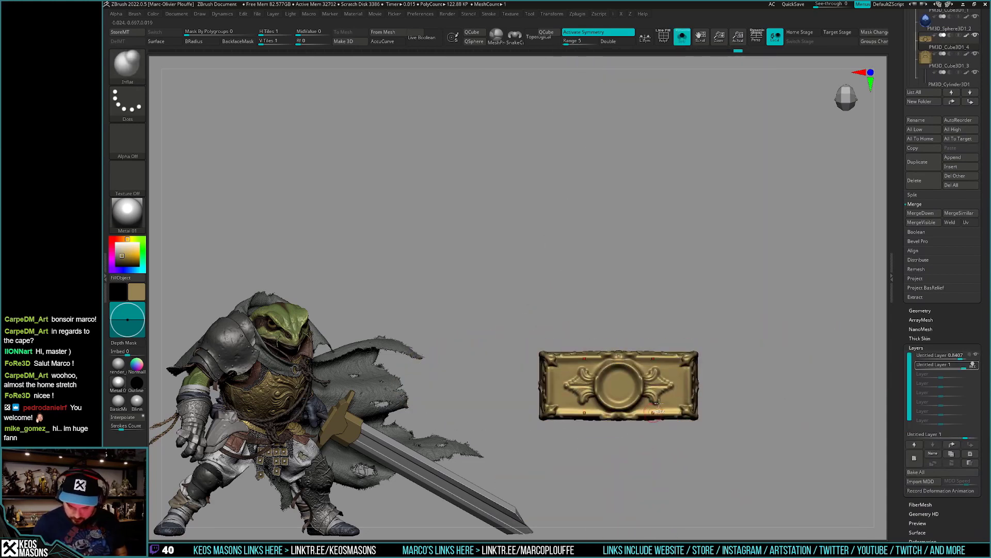
Smooth the guard block's side ornament, then show the whole sword again.
key(space)
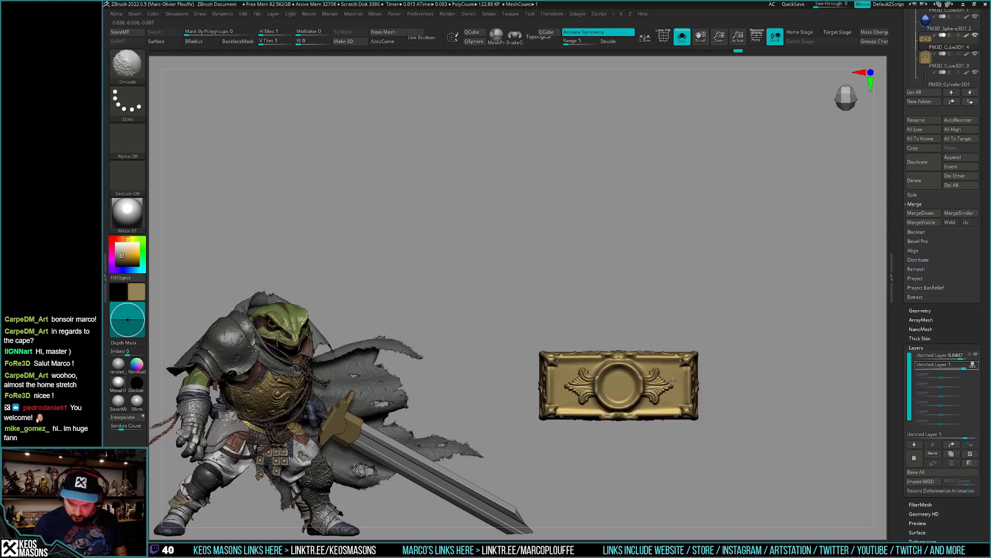
mouse_move(680, 382)
shift+mouse_down()
mouse_move(666, 367)
mouse_move(655, 377)
shift+mouse_up()
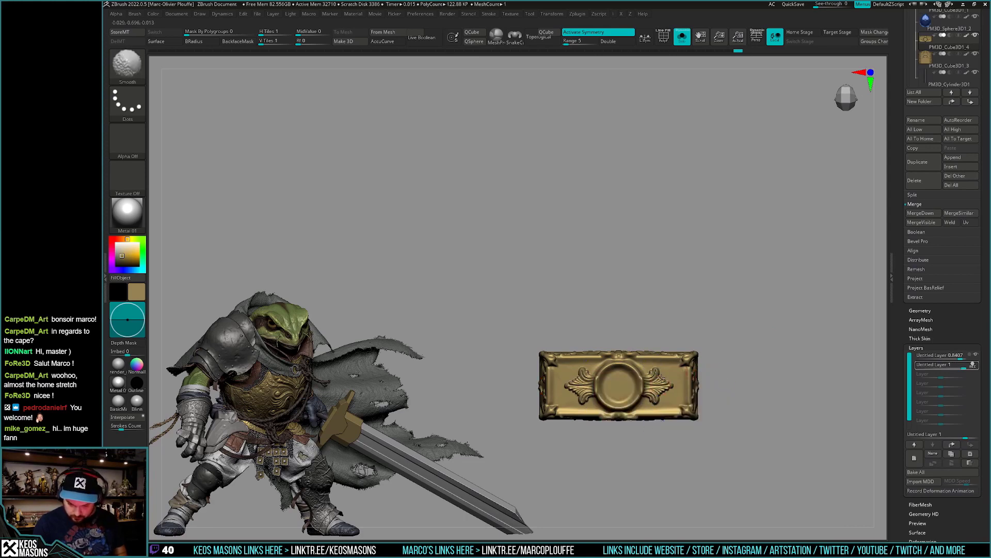
ctrl+right_drag(656, 364, 660, 347)
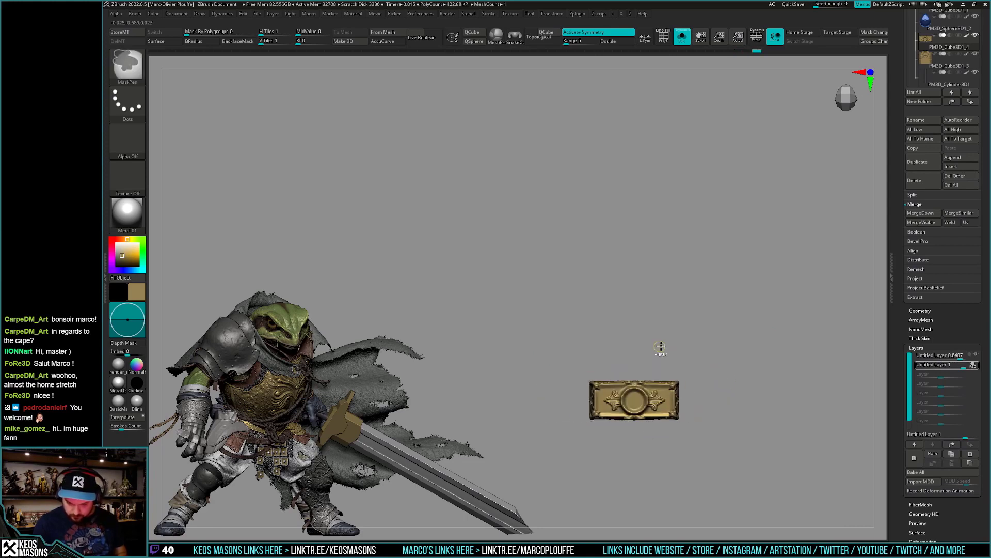
key(shift+ctrl+s)
drag(660, 347, 715, 430)
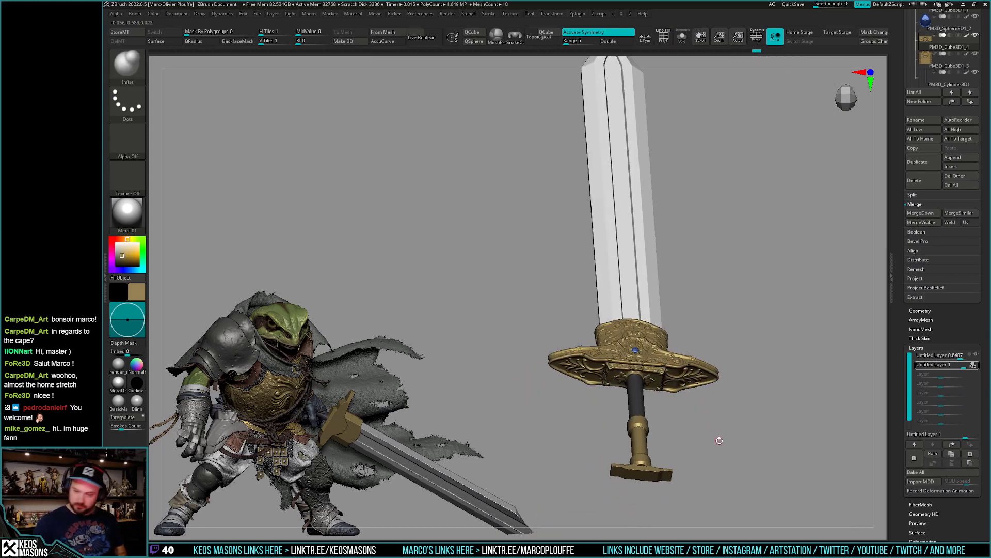
Move the new layer above the old one and delete the 0.8407 sculpt layer.
click(914, 444)
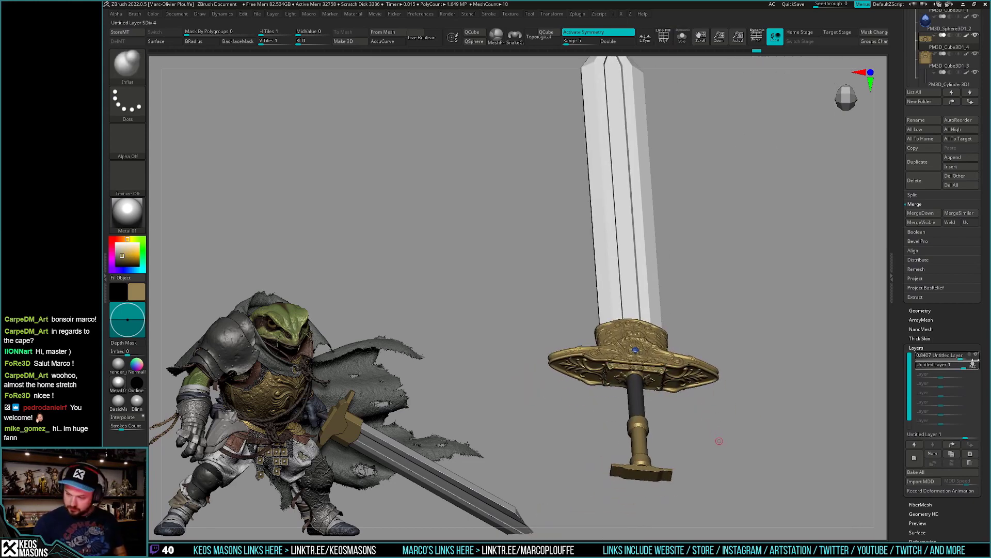
click(952, 462)
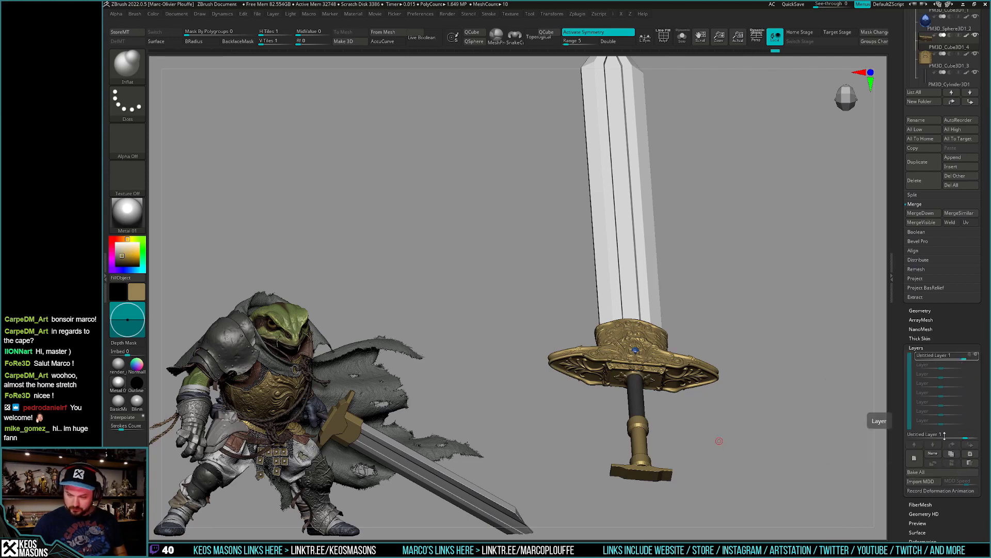
mouse_move(719, 440)
mouse_down()
mouse_move(789, 429)
mouse_move(746, 403)
mouse_move(749, 429)
mouse_move(708, 410)
mouse_move(713, 383)
mouse_up()
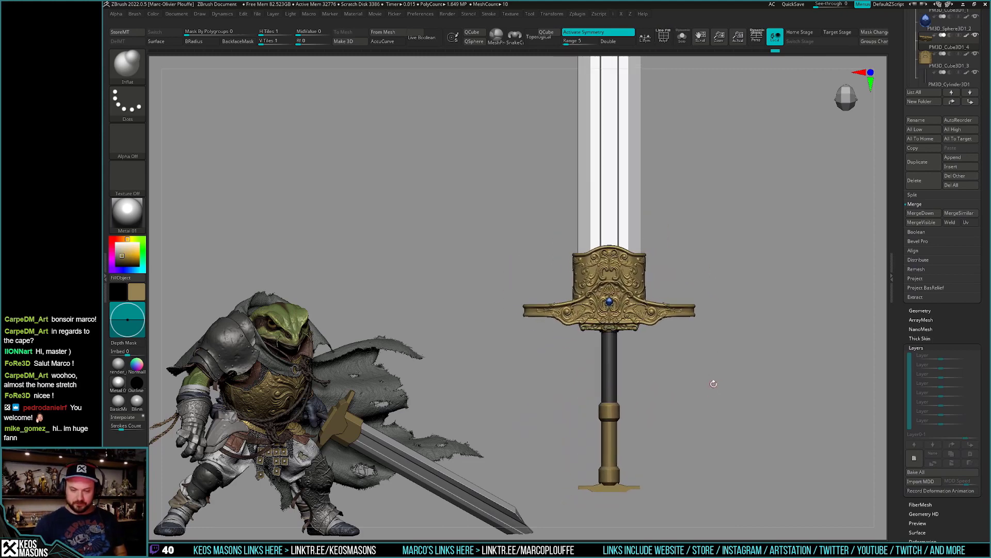
key(b)
key(c)
key(b)
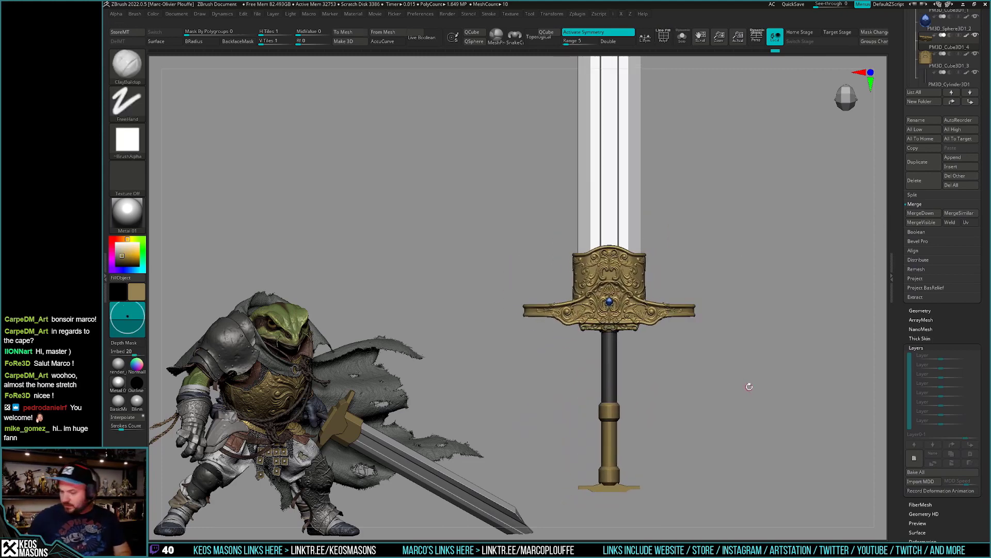
key(ctrl+shift)
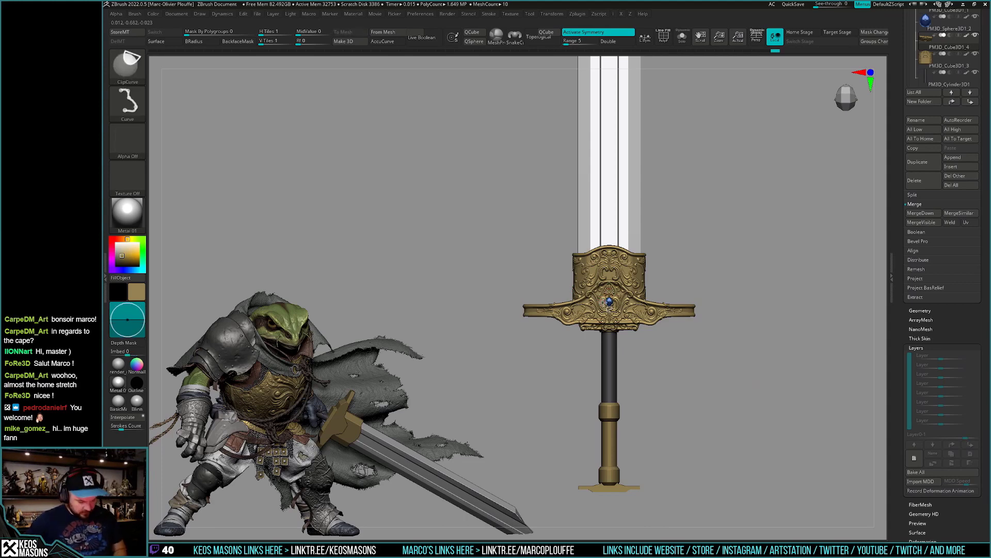
Save the sword model as frogelden_21.ztl.
key(ctrl+s)
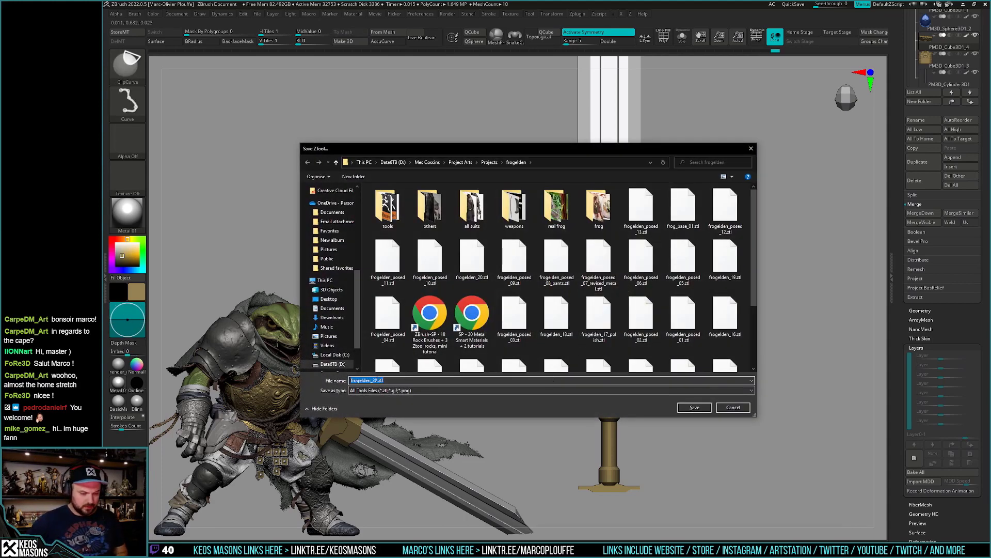
key(End)
key(Left)
key(Left)
key(Left)
key(BackSpace)
text(1)
click(708, 408)
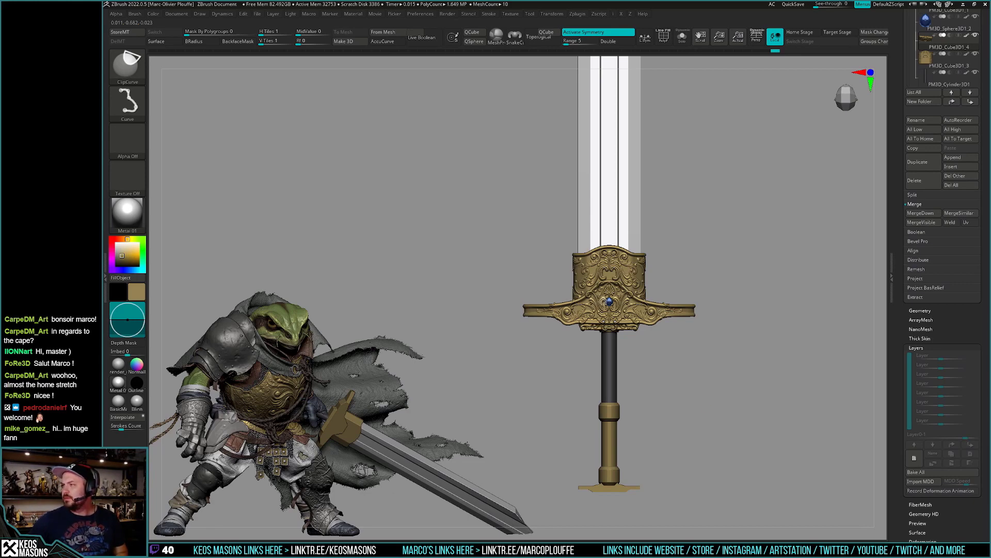
key(ctrl+s)
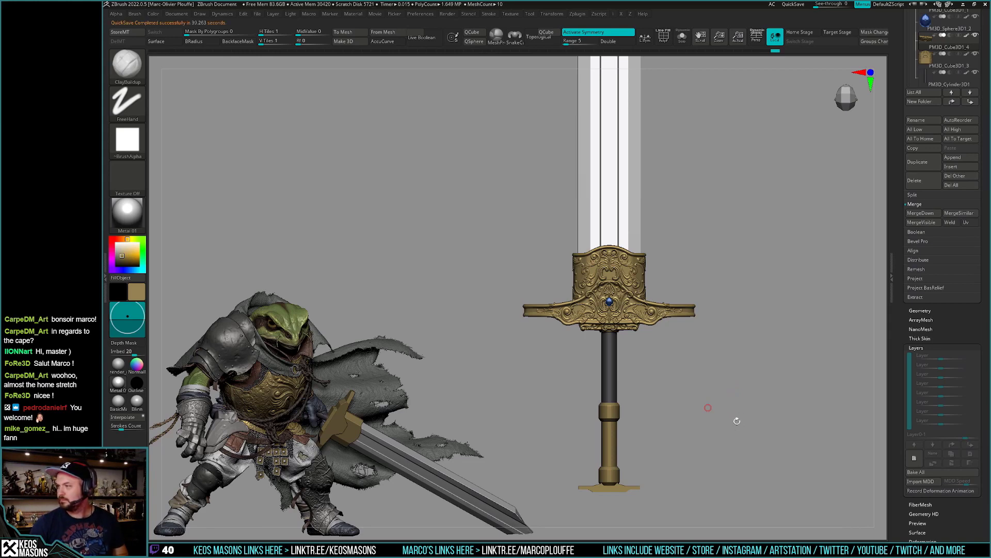
Show the grip cylinder's wireframe and duplicate the cylinder SubTool.
mouse_move(722, 421)
shift+mouse_down()
mouse_move(721, 391)
mouse_move(650, 340)
shift+mouse_up()
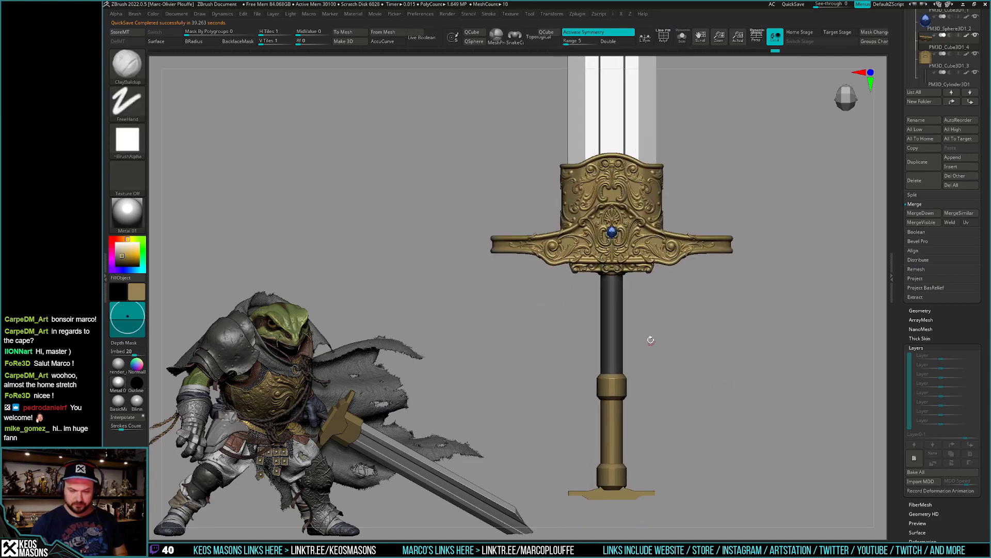
alt+click(651, 340)
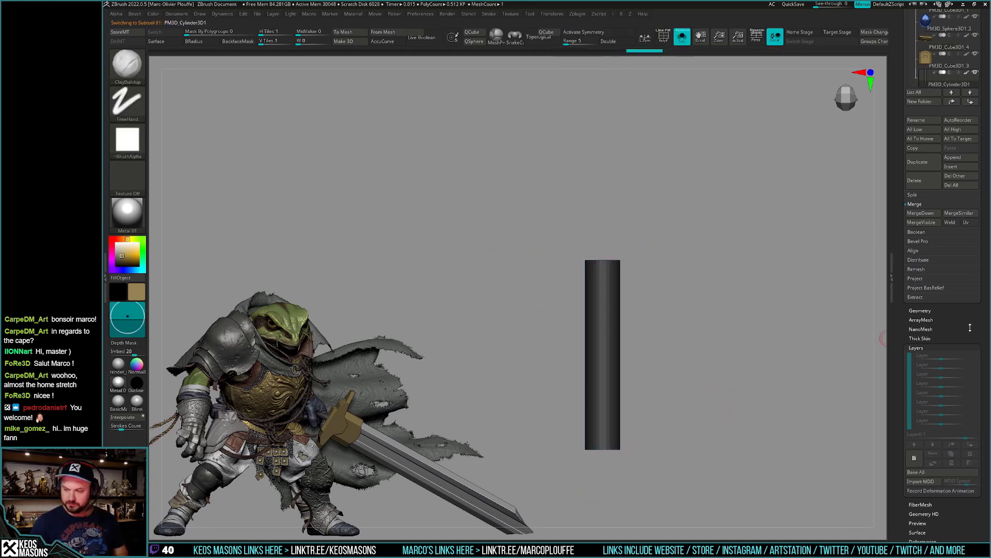
scroll(971, 327, up, 5)
scroll(961, 351, up, 3)
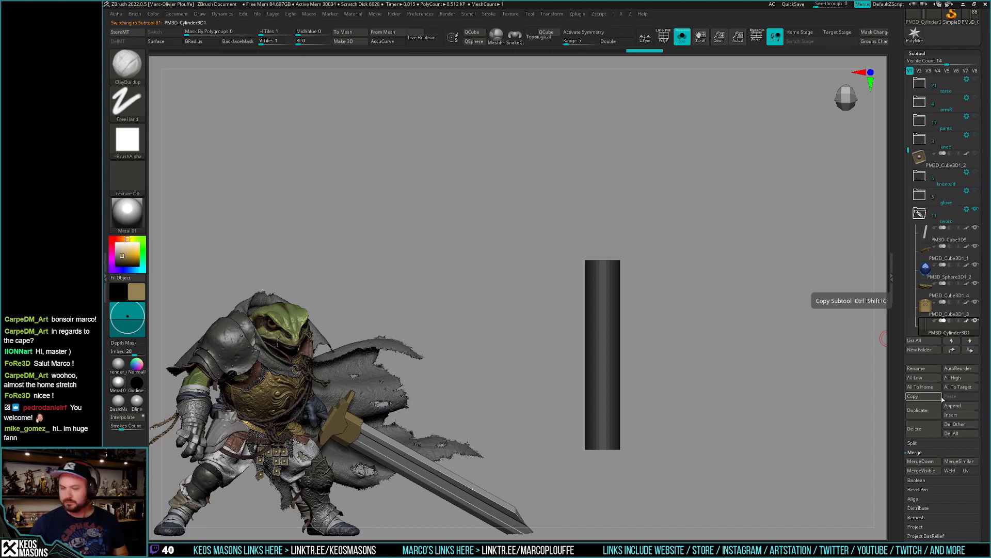
click(931, 409)
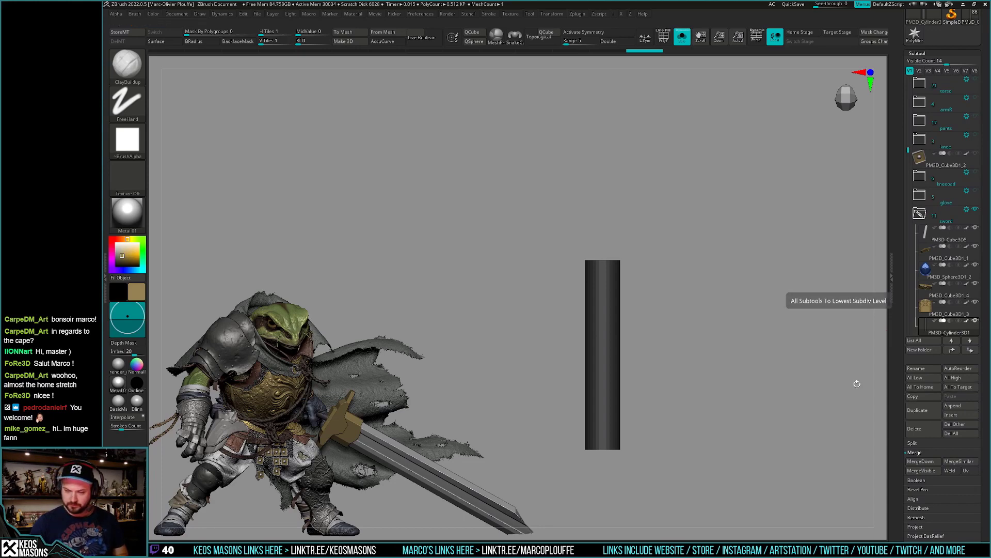
key(shift+f)
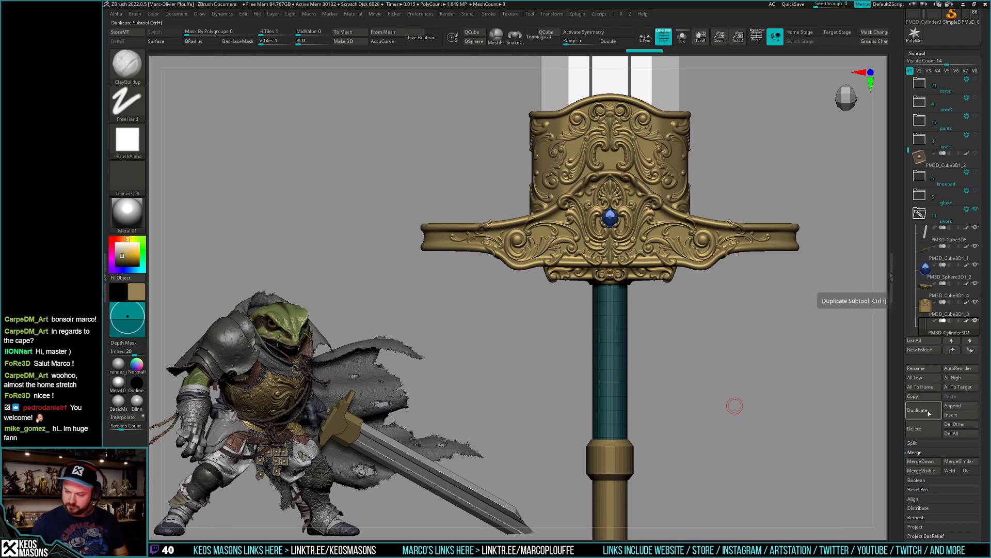
click(928, 409)
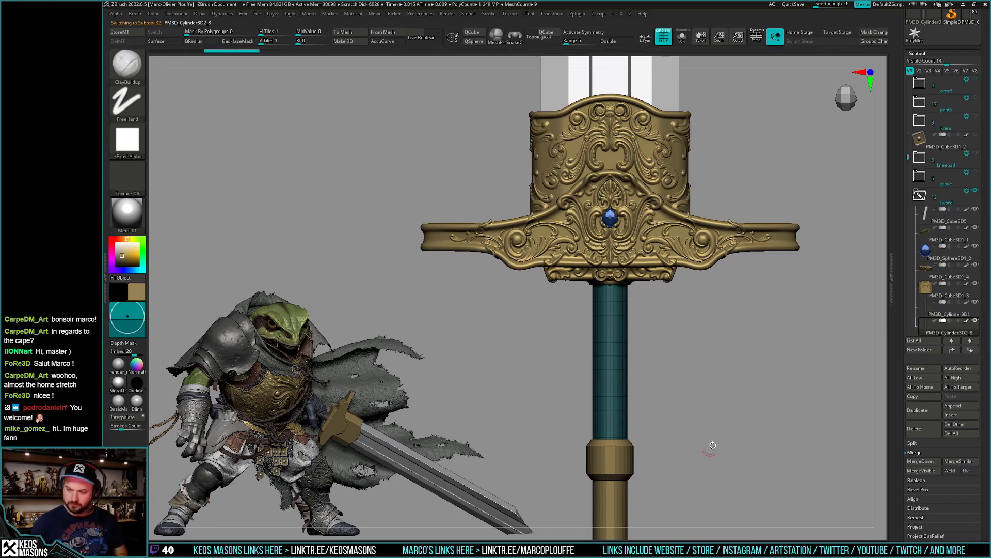
Solo the cylinder copy and shorten it considerably with Transpose.
key(alt+shift+s)
key(w)
drag(628, 381, 628, 450)
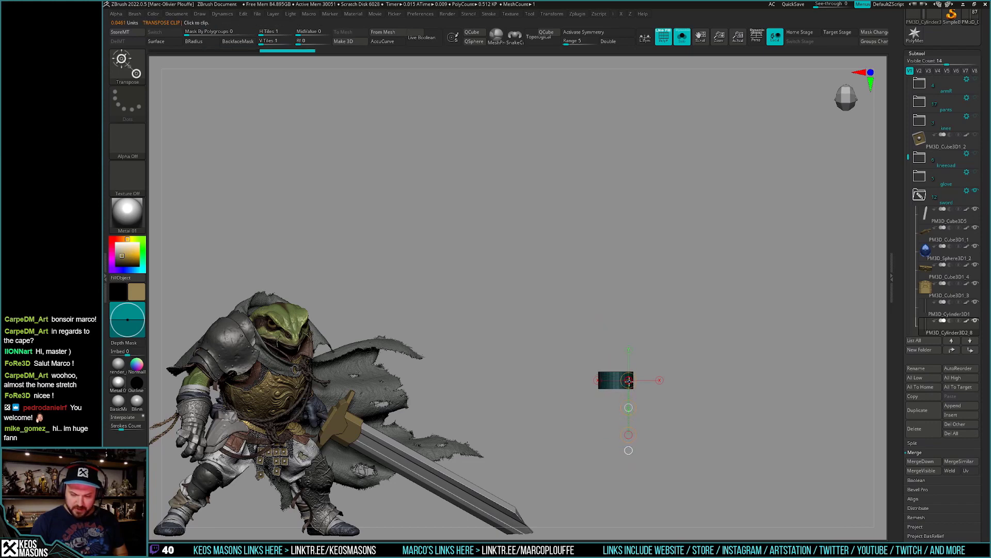
key(q)
mouse_move(646, 423)
mouse_down()
mouse_move(672, 430)
mouse_move(656, 367)
mouse_move(640, 356)
mouse_up()
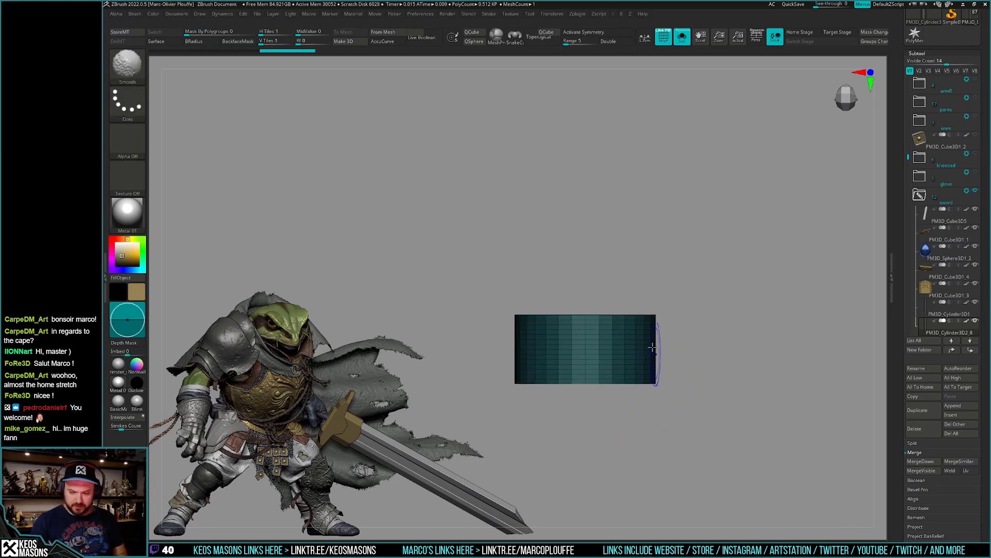
Delete several horizontal edge loops with ZModeler to narrow the copy into a thin ring.
key(b)
key(z)
key(m)
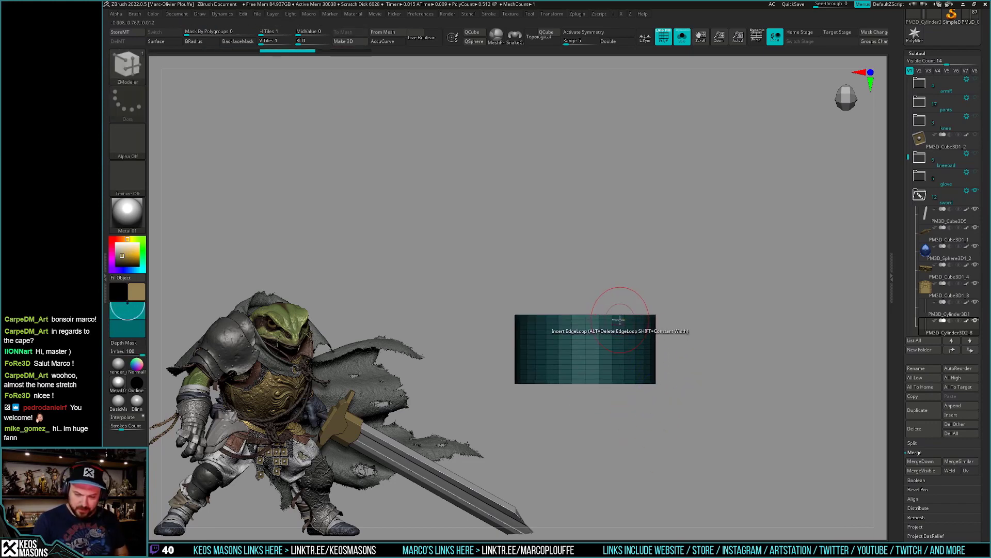
alt+click(620, 344)
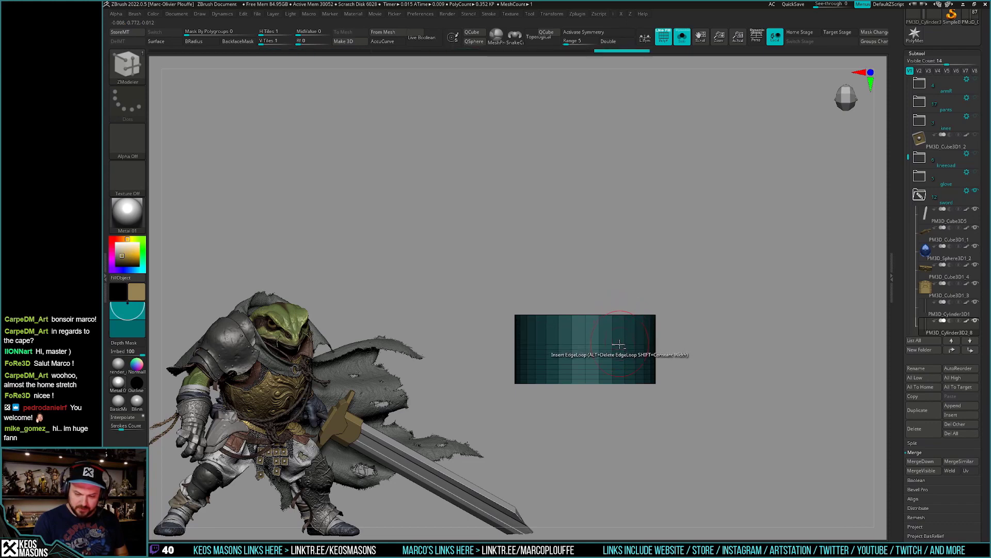
alt+click(619, 357)
alt+click(619, 368)
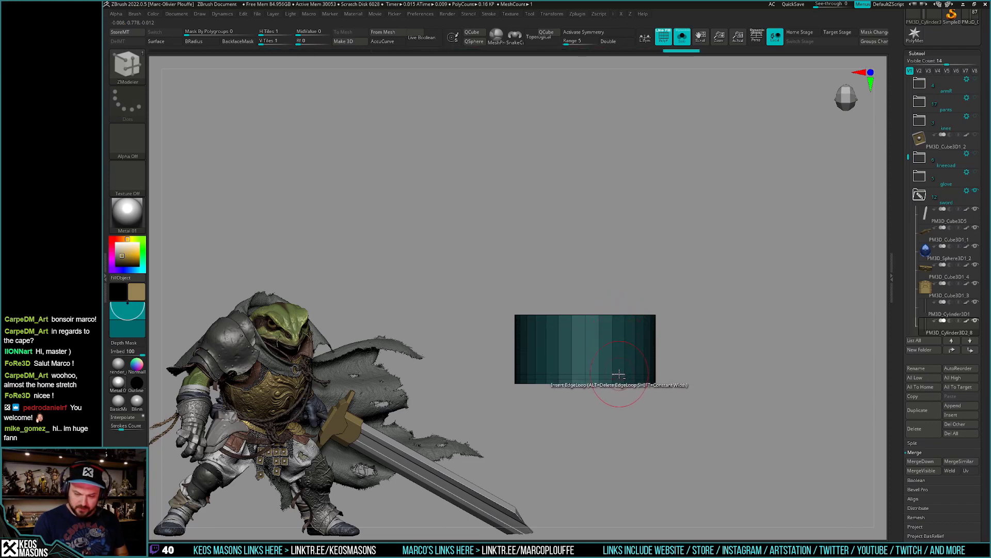
alt+click(619, 367)
Remove one more loop, then move the ring up the grip just under the crossguard, tilted.
key(w)
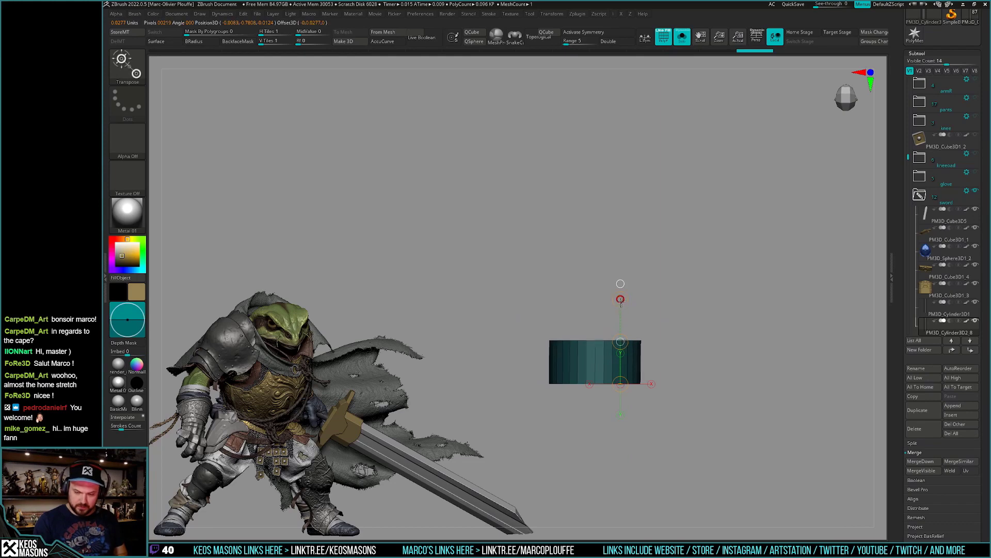
key(q)
alt+click(620, 351)
key(shift+s)
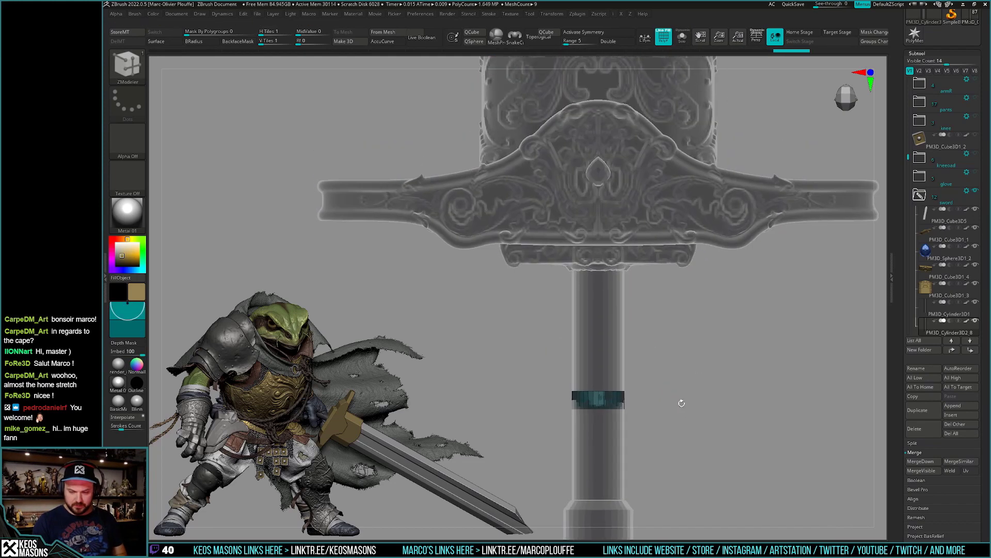
key(w)
drag(618, 367, 619, 288)
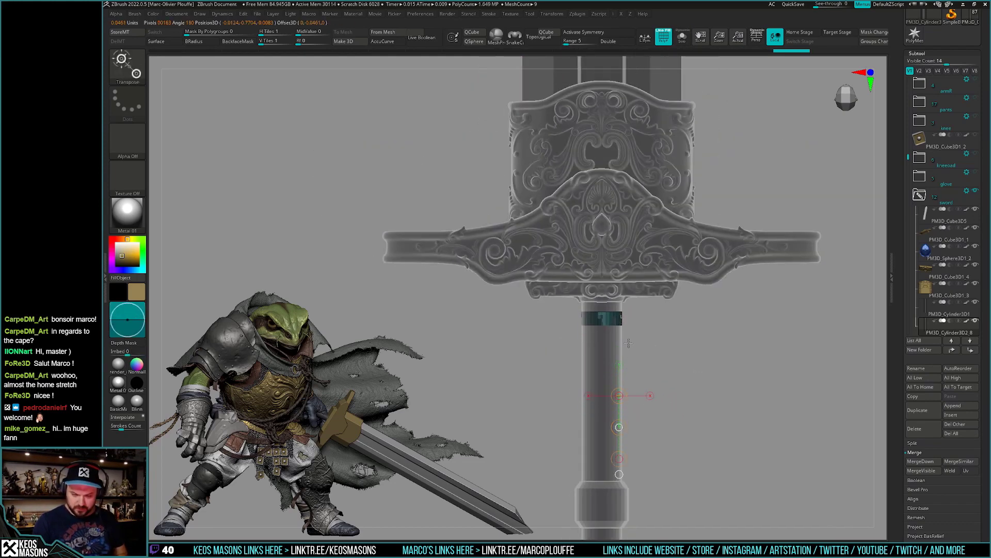
mouse_move(602, 328)
mouse_down()
mouse_move(693, 329)
mouse_move(697, 274)
mouse_move(658, 335)
mouse_up()
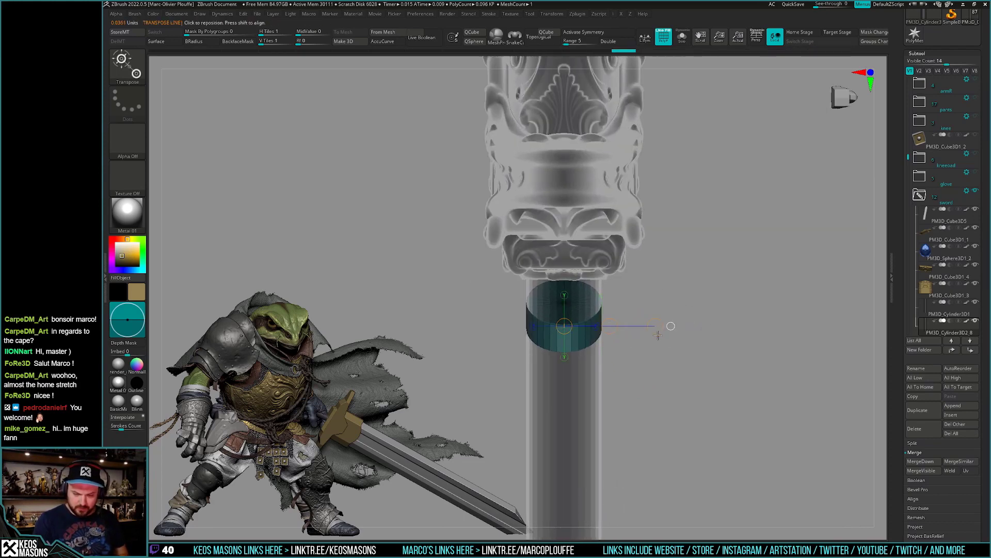
Turn on symmetry and rotate the band diagonally around the grip.
key(space)
click(640, 412)
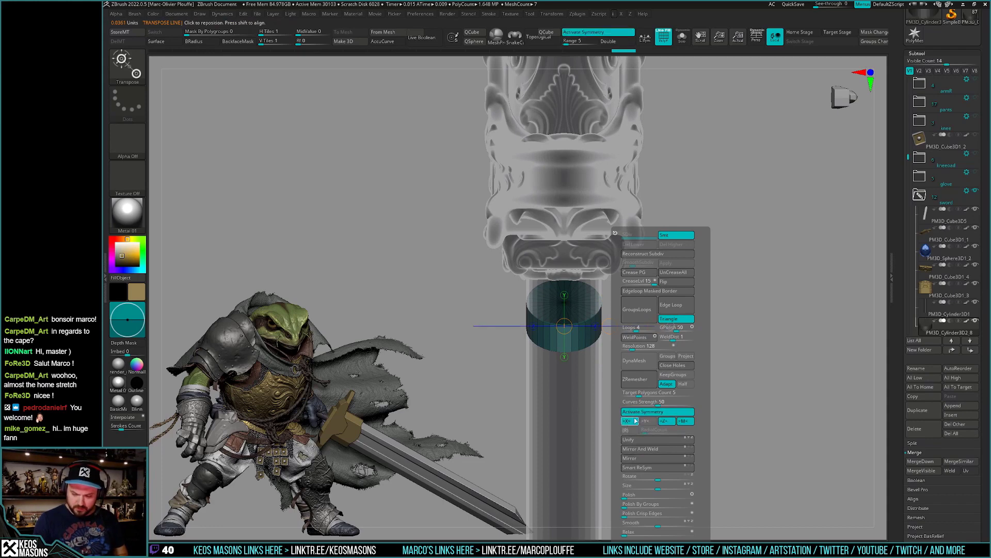
key(q)
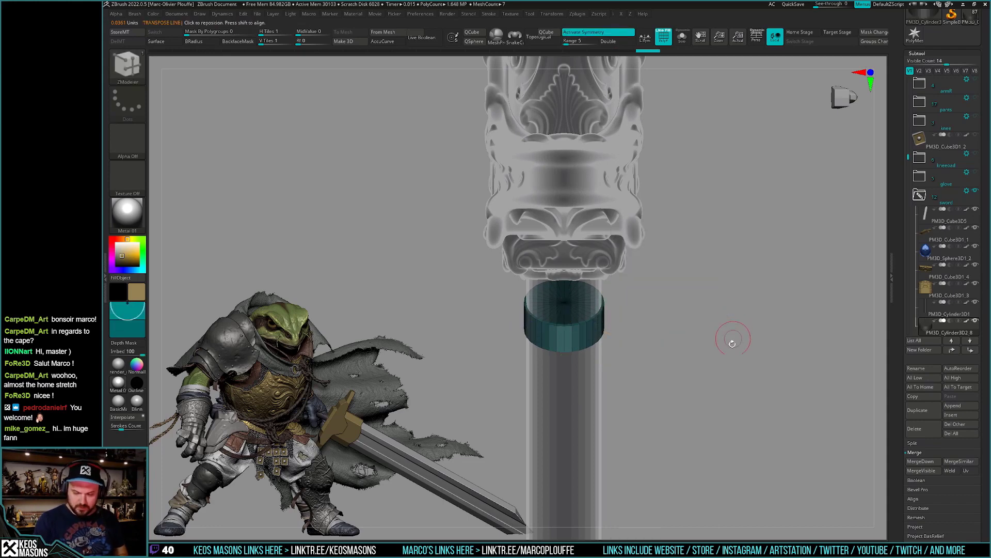
drag(732, 343, 723, 369)
key(shift+f)
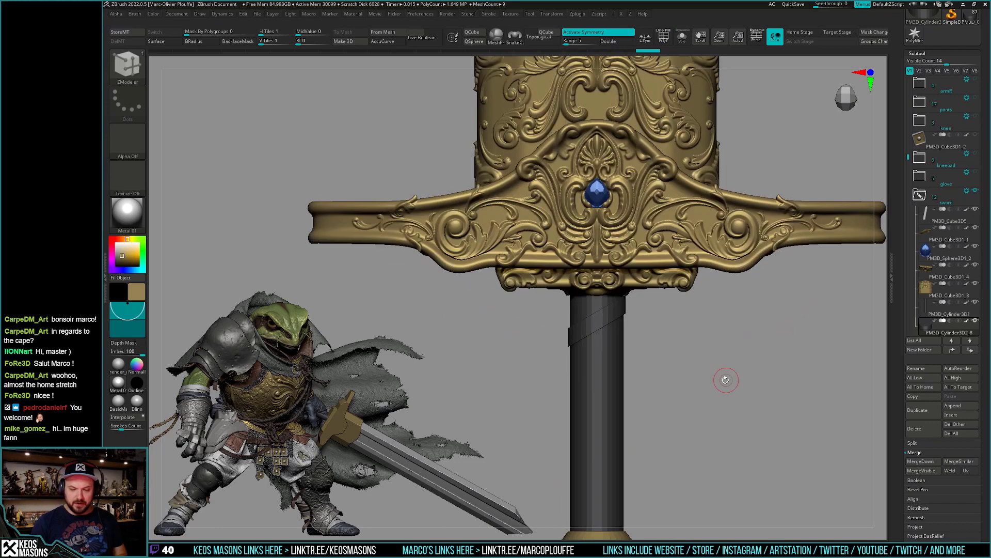
key(w)
mouse_move(595, 296)
mouse_down()
mouse_move(670, 296)
mouse_move(648, 312)
mouse_up()
click(670, 296)
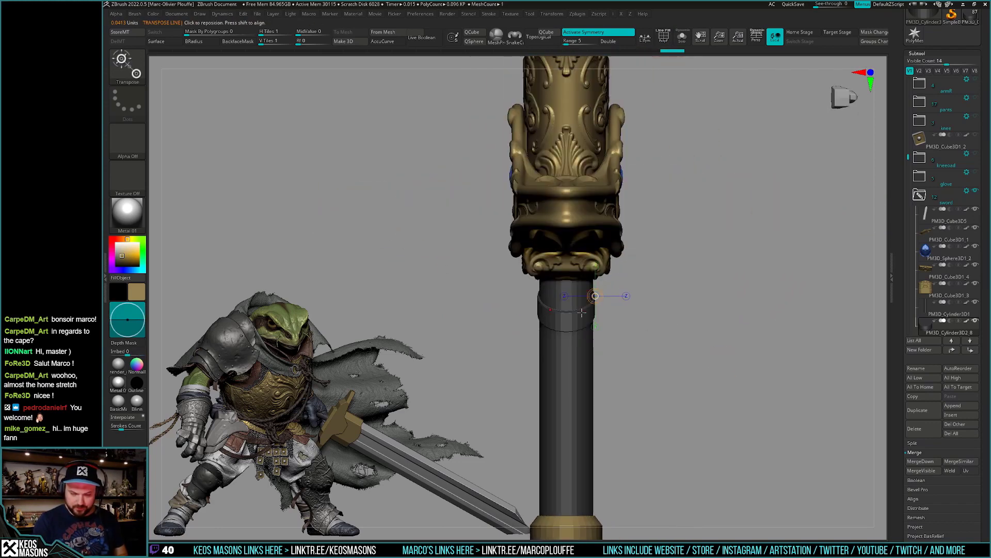
Fine-tune the band's diagonal angle on the grip.
key(q)
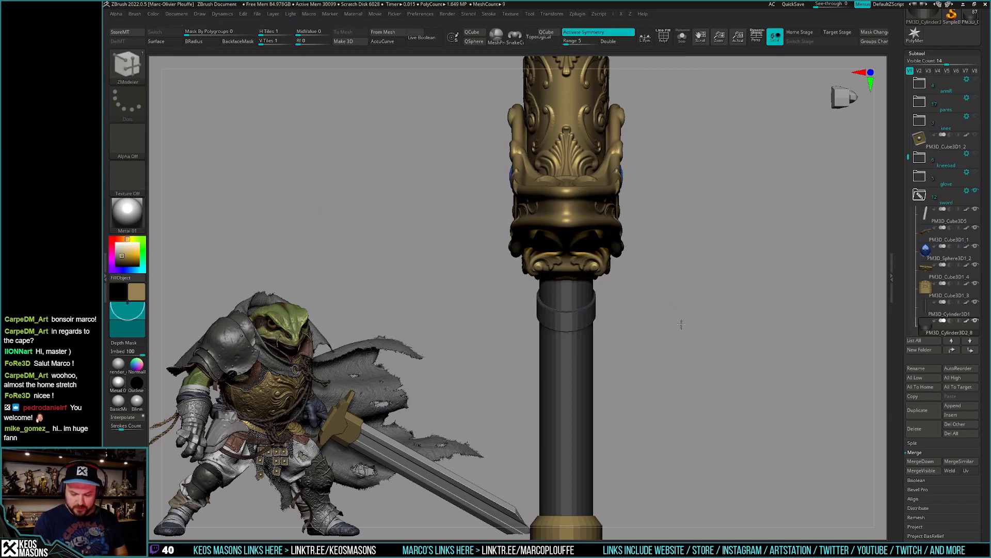
shift+drag(649, 312, 667, 303)
key(shift+f)
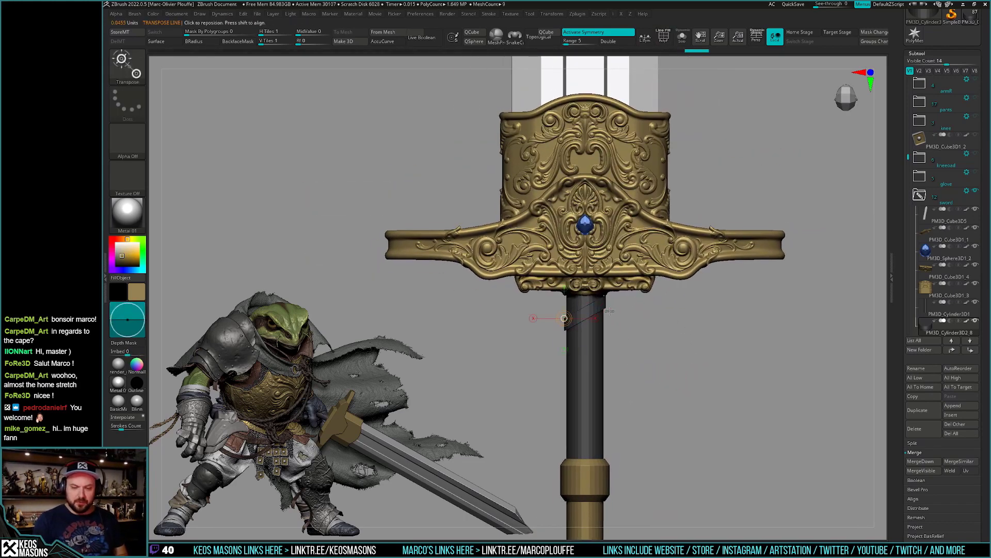
key(w)
drag(605, 308, 606, 369)
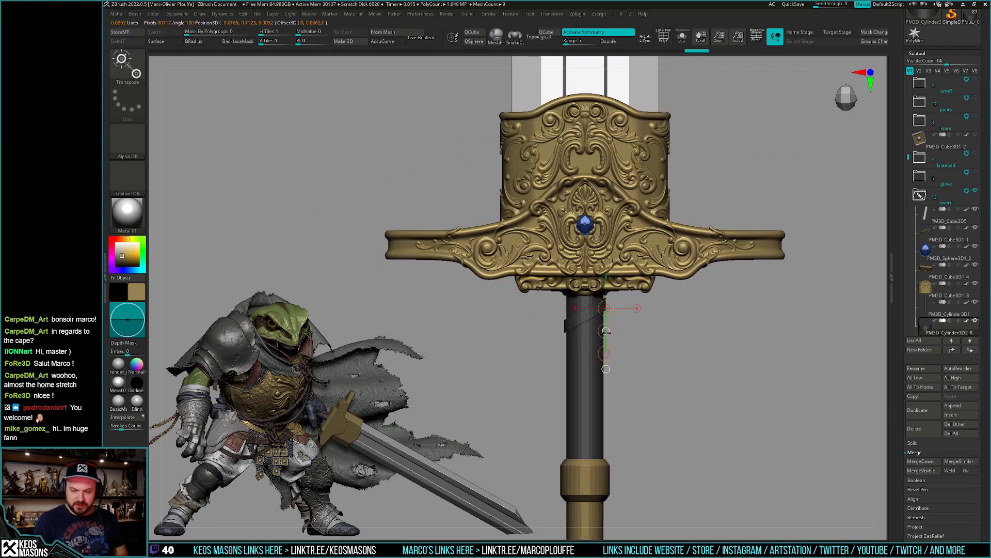
key(q)
drag(657, 419, 657, 405)
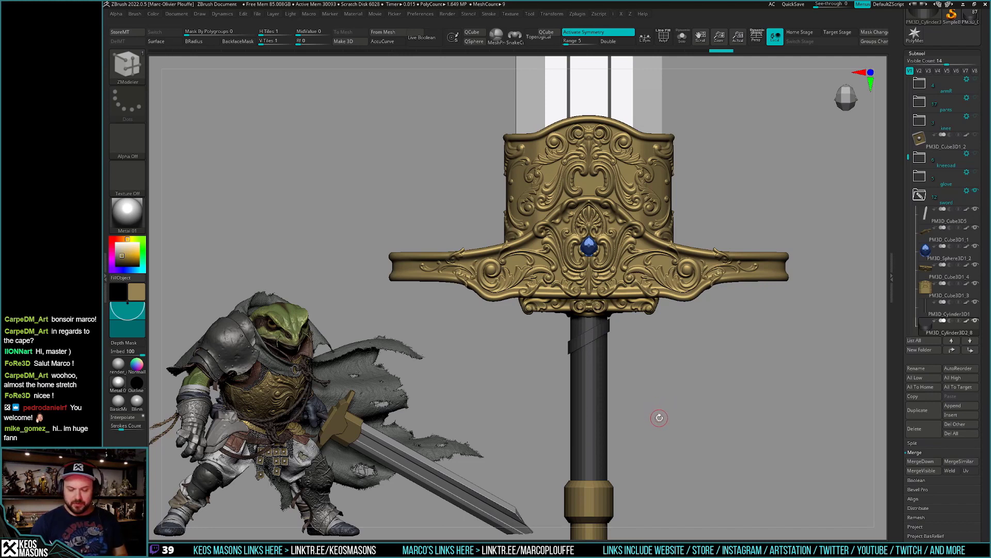
Colour the band a dark leather brown.
key(space)
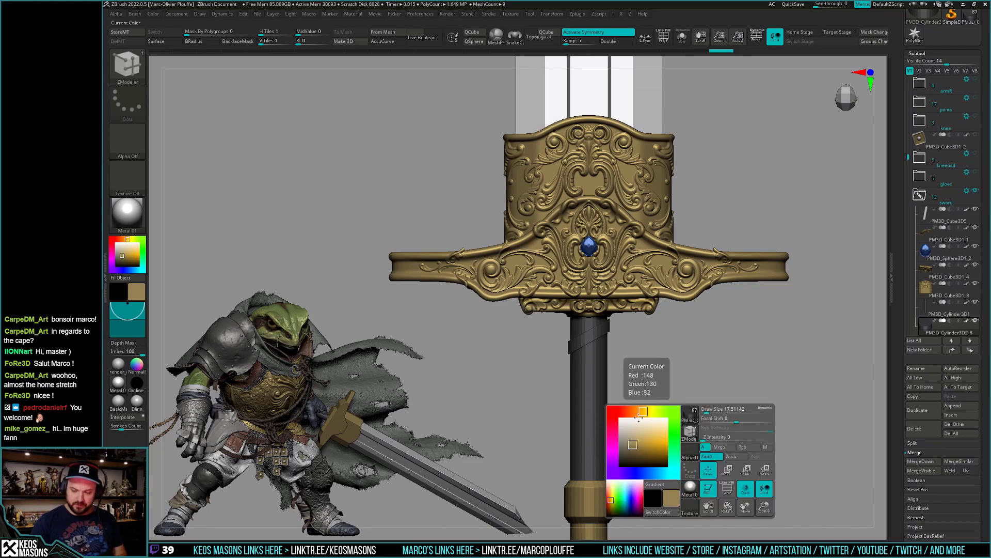
ctrl+right_drag(743, 395, 721, 406)
key(space)
click(652, 417)
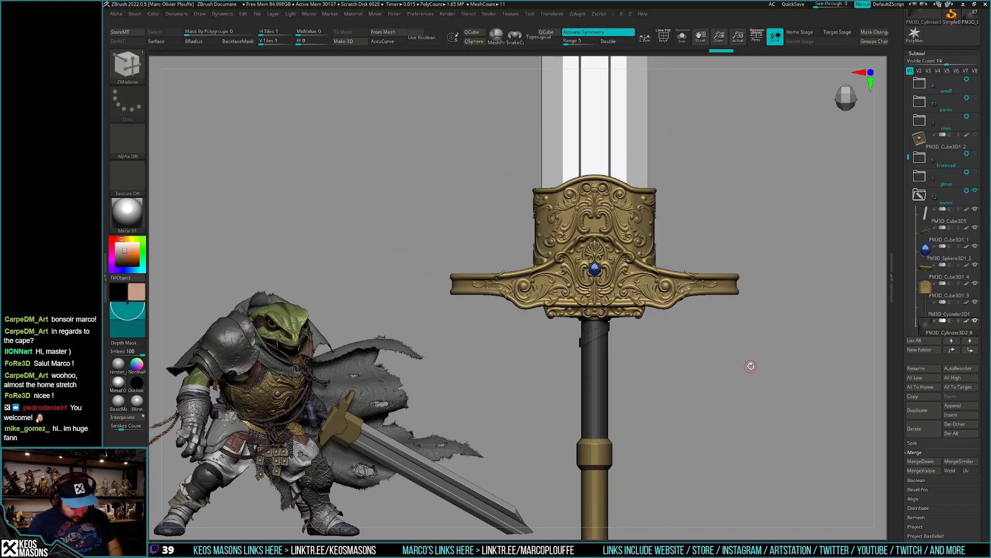
key(space)
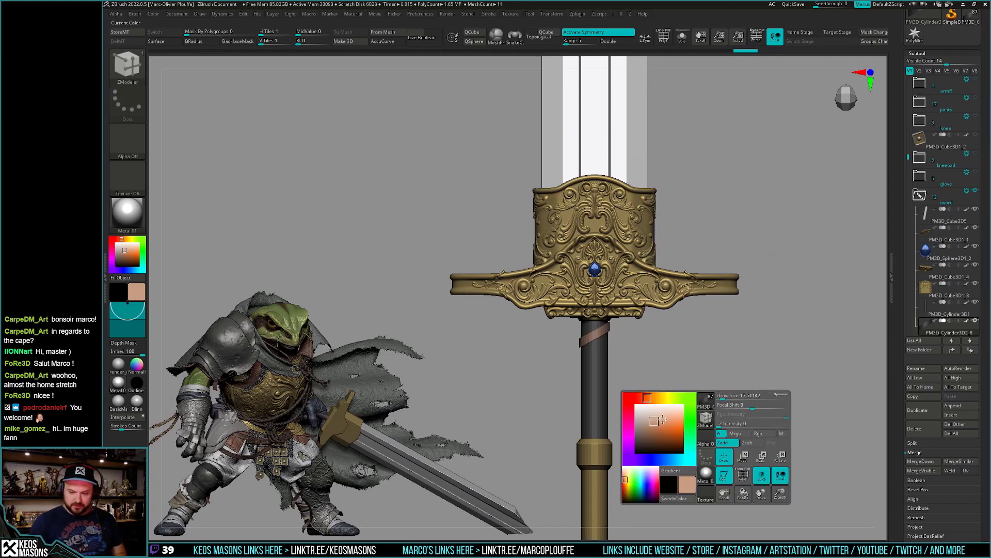
drag(663, 419, 653, 433)
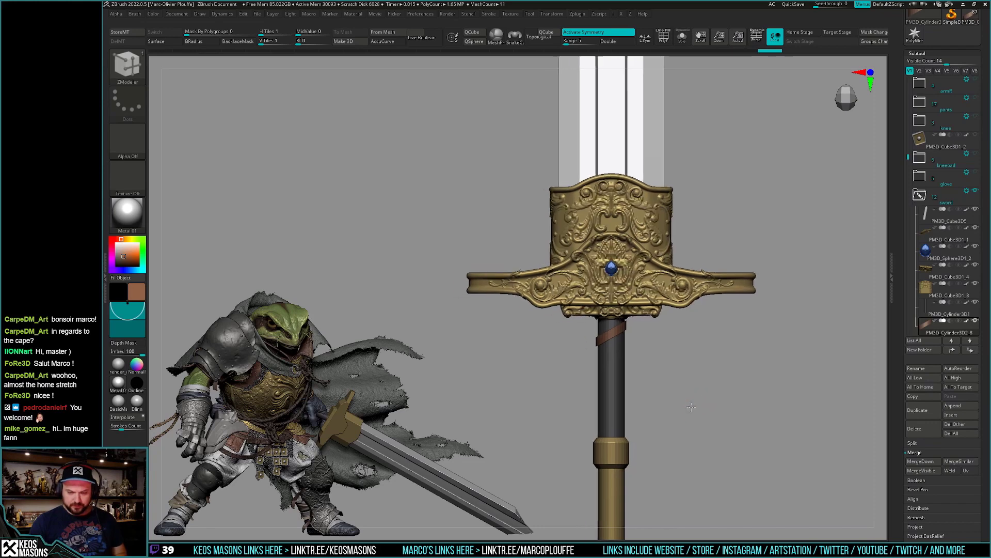
alt+drag(690, 407, 686, 418)
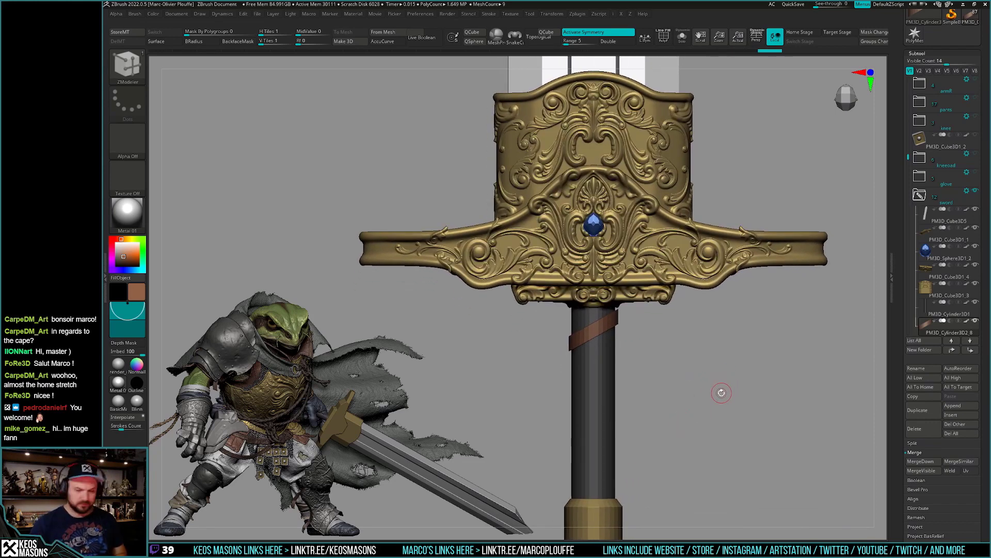
Zoom in on the green band below the crossguard and check its wireframe.
key(w)
key(q)
alt+drag(723, 389, 631, 361)
key(shift+f)
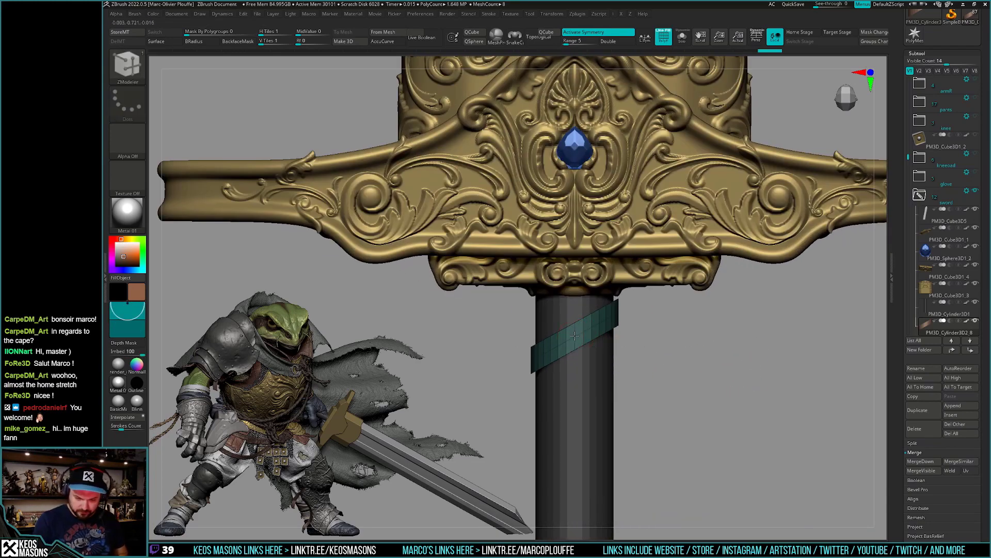
shift+drag(645, 362, 683, 376)
key(shift+f)
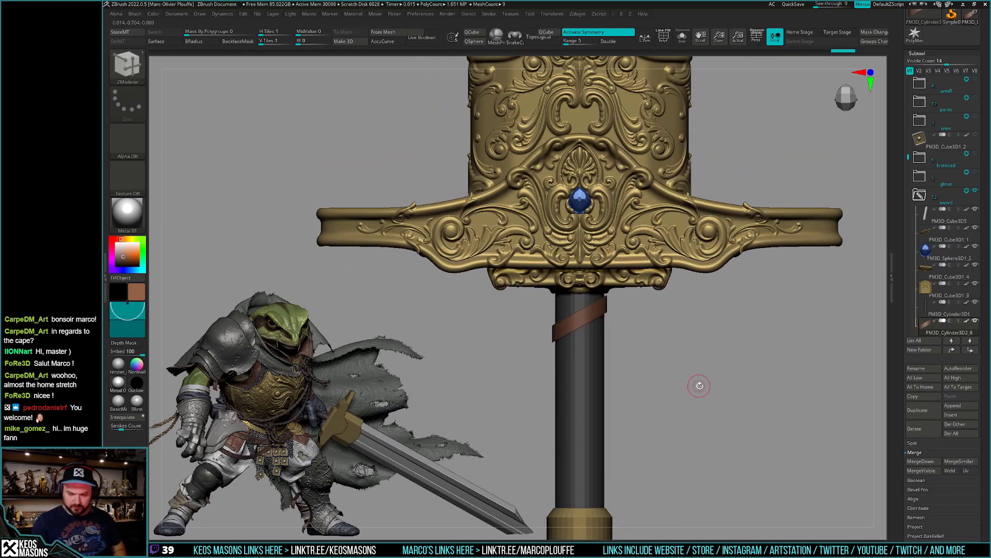
key(space)
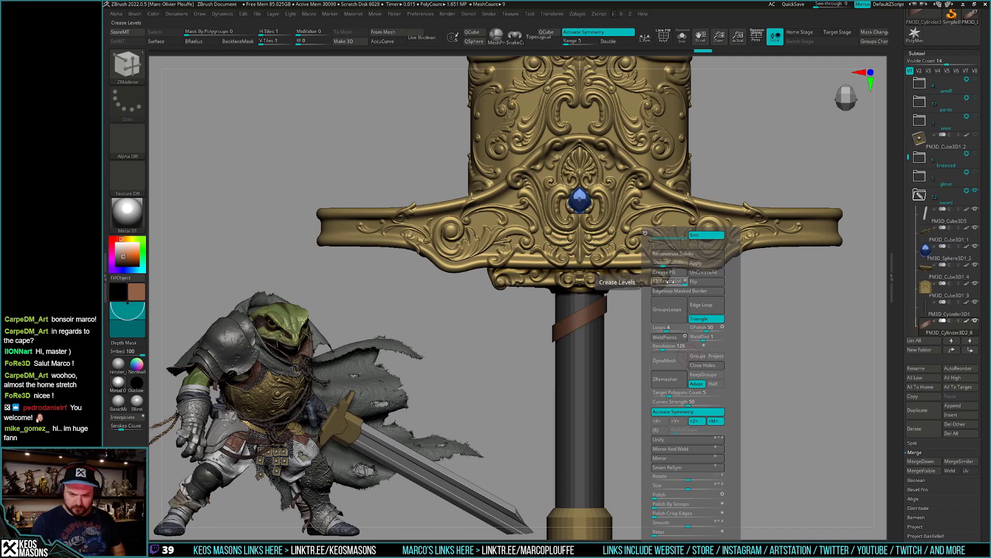
drag(730, 398, 718, 413)
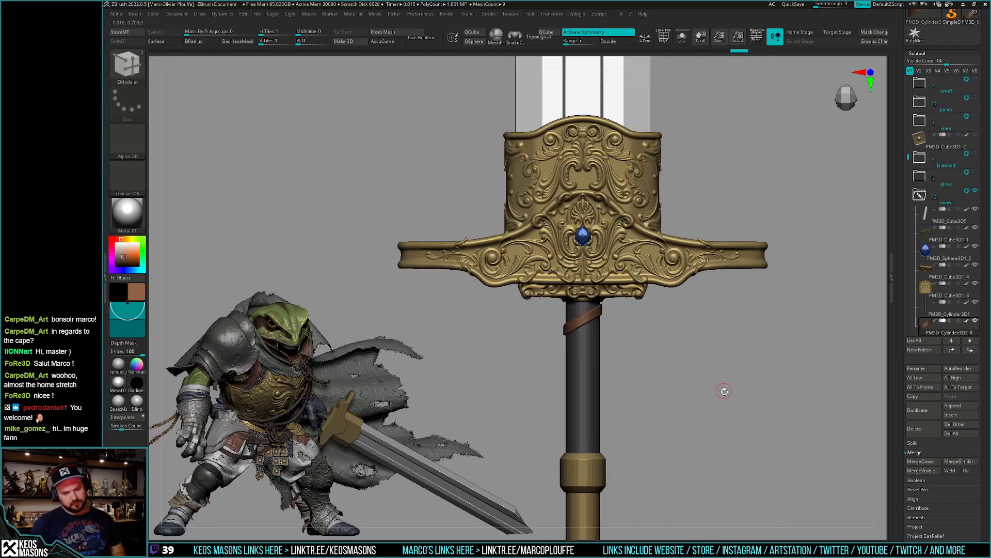
Shift the band horizontally along a Transpose move line.
key(w)
key(shift+f)
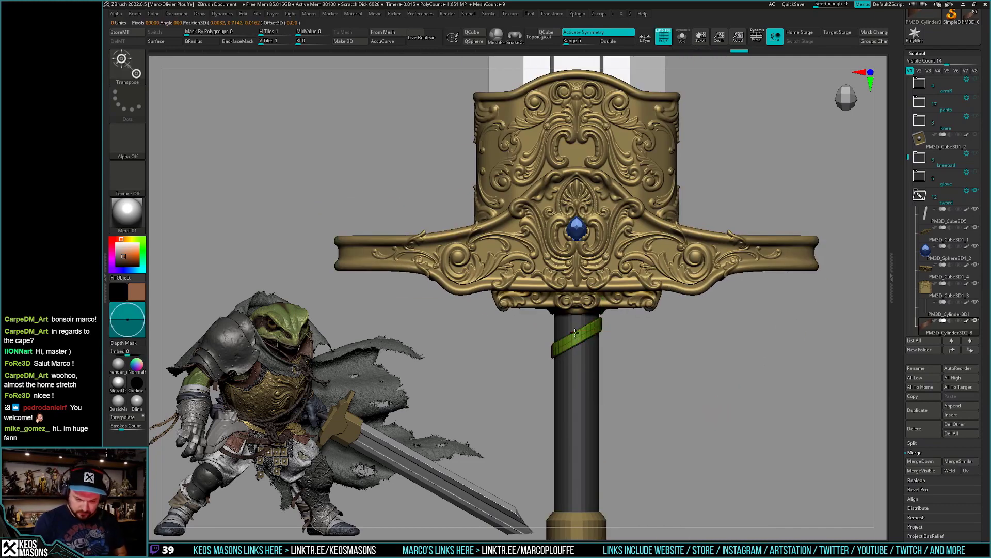
drag(577, 338, 625, 338)
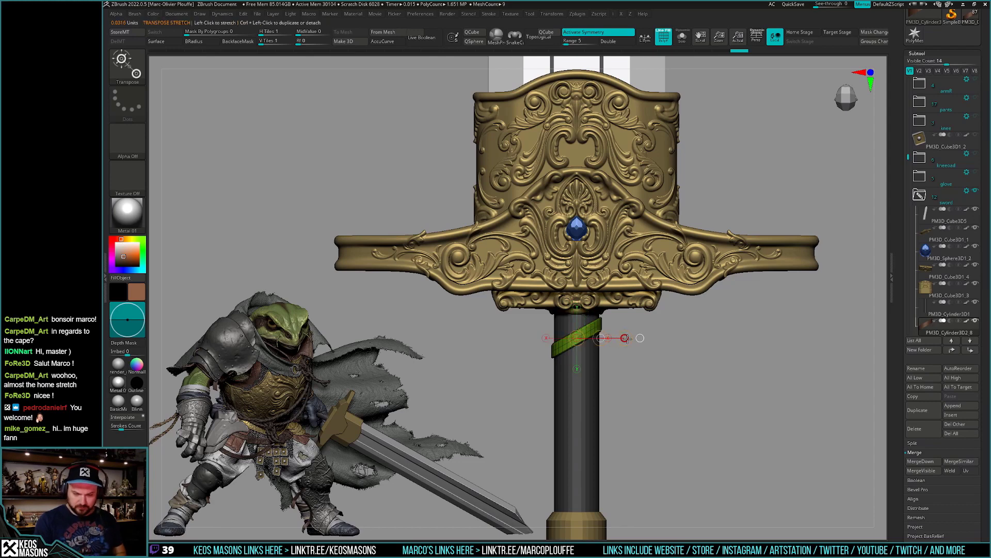
key(shift+f)
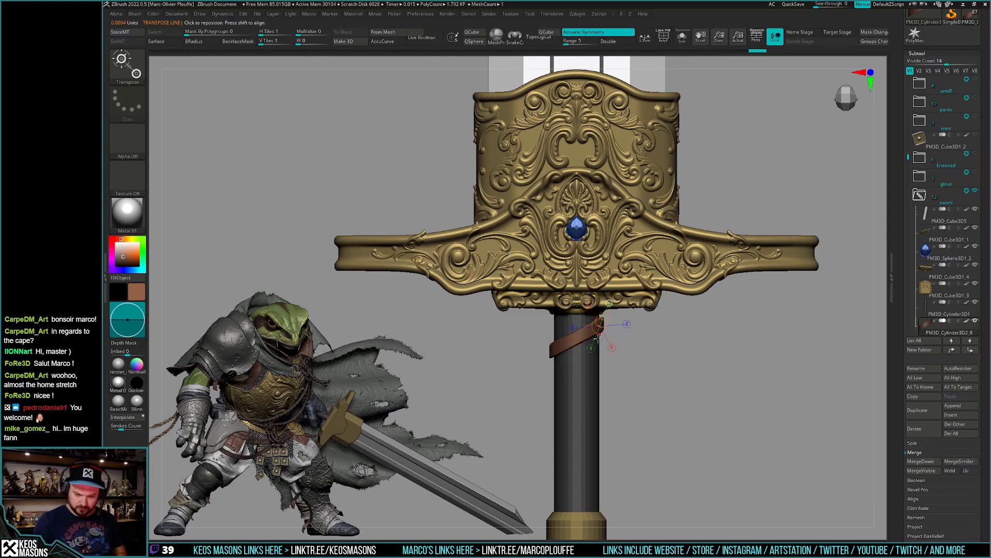
Mask the band along a diagonal curve and move the unmasked part to slant it.
key(shift+f)
key(b)
key(z)
key(m)
alt+right_drag(582, 344, 600, 370)
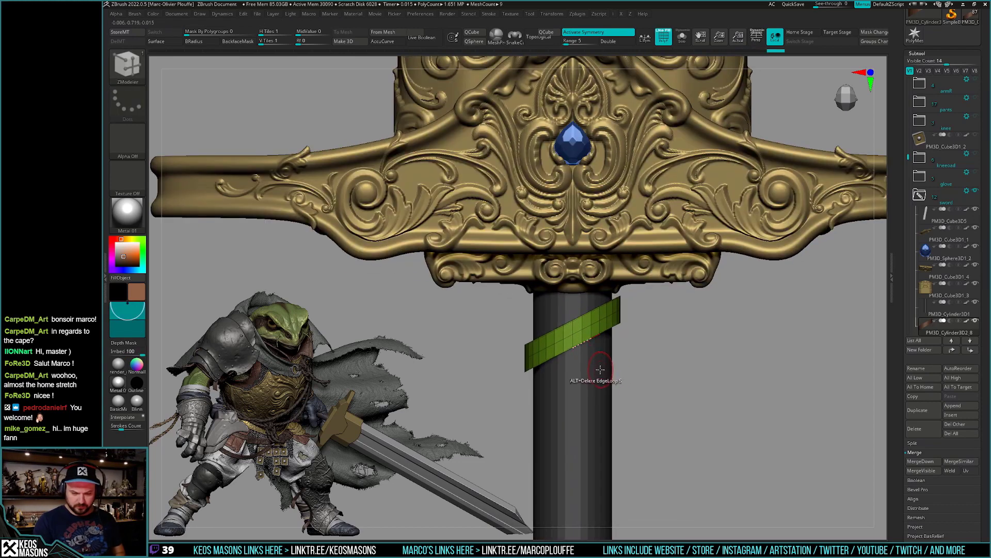
key(alt+s)
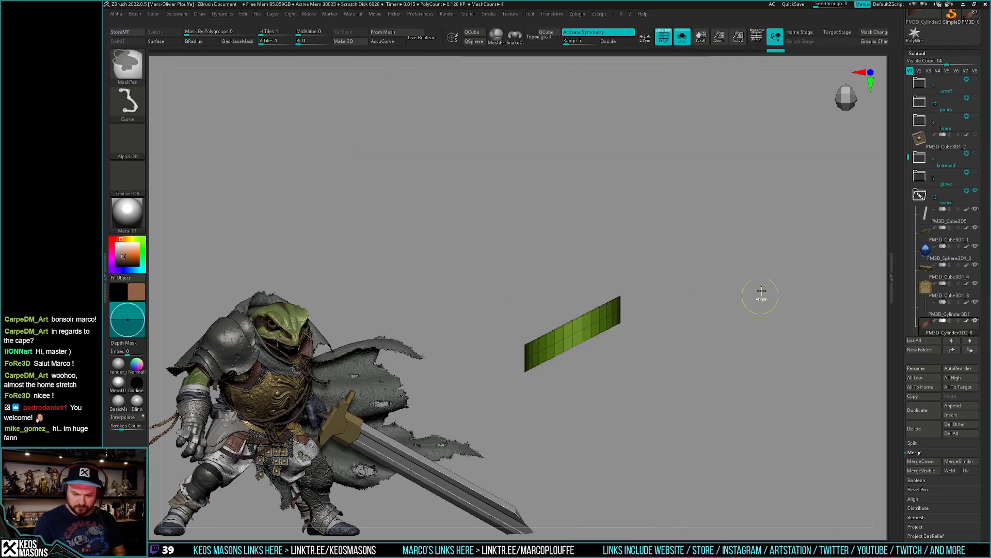
ctrl+drag(637, 310, 466, 401)
key(w)
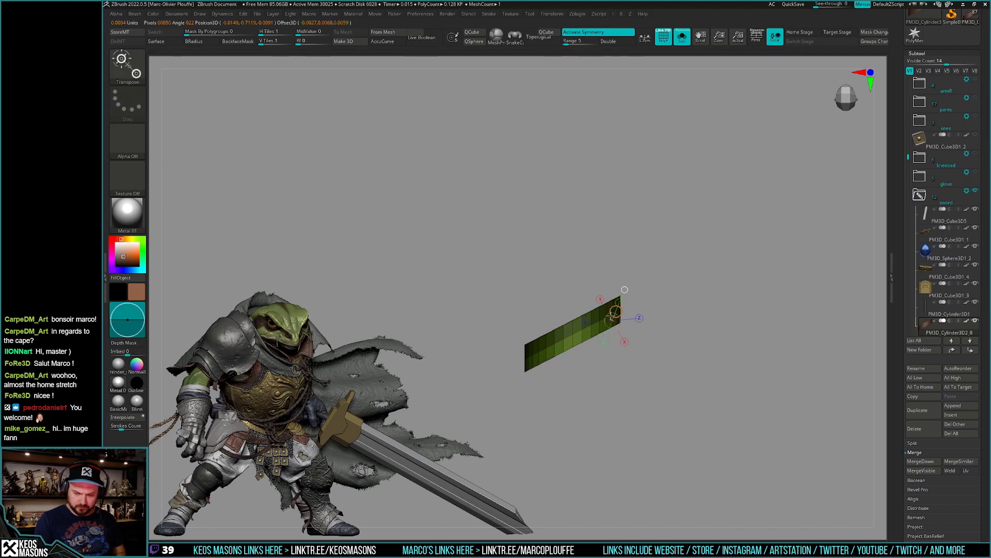
drag(612, 309, 612, 397)
key(alt+s)
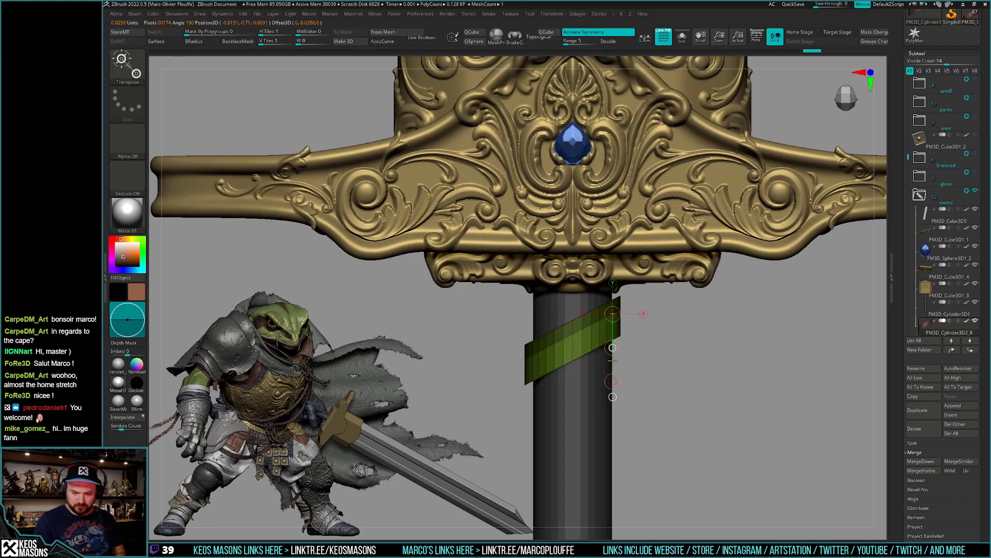
ctrl+click(664, 398)
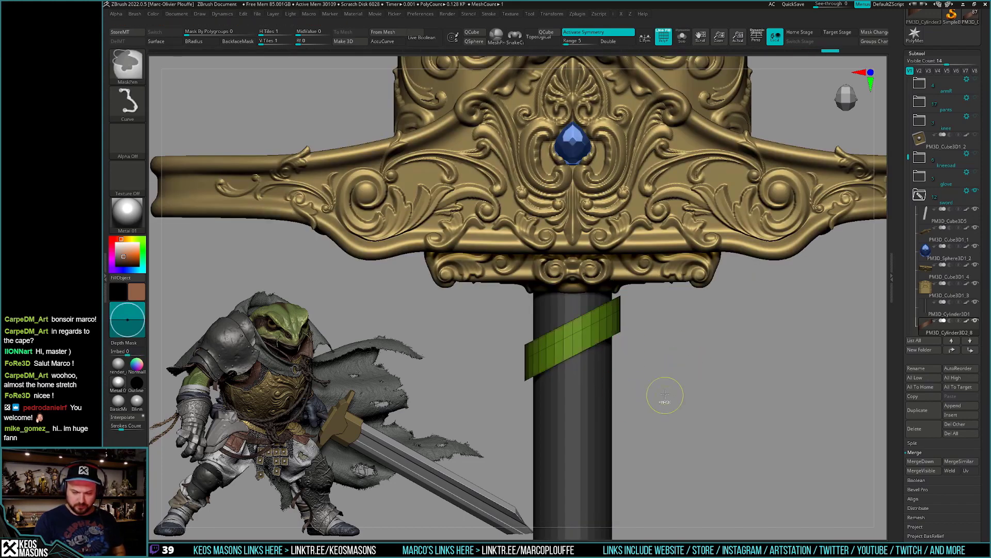
Try a ZModeler extrude on the strap, undo it, and view the whole hilt.
key(q)
key(space)
click(574, 312)
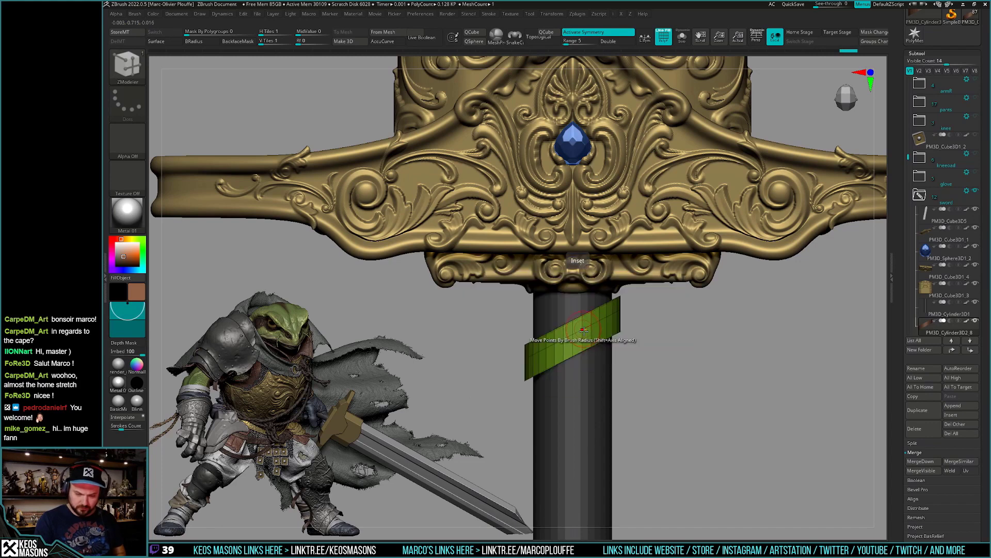
drag(576, 333, 575, 336)
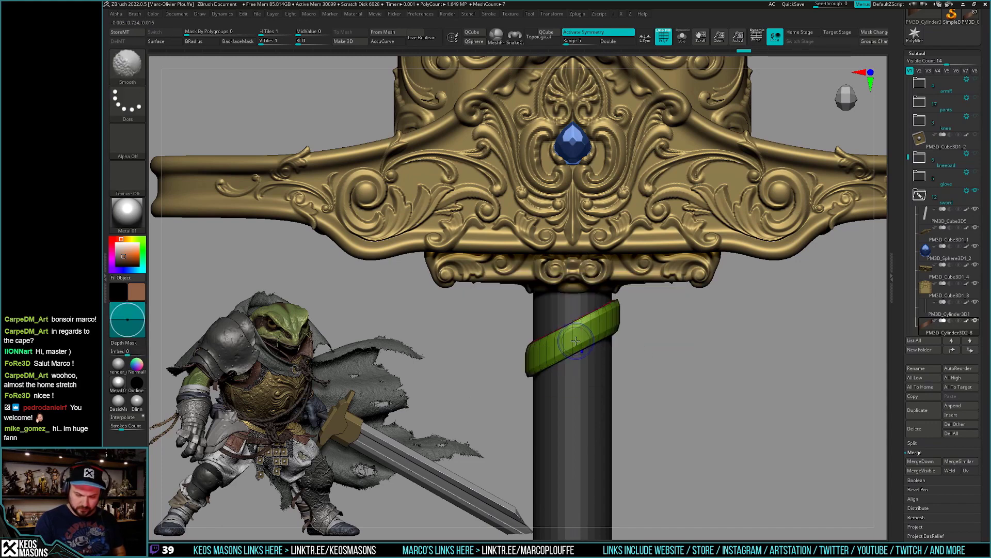
key(ctrl+z)
key(ctrl+z)
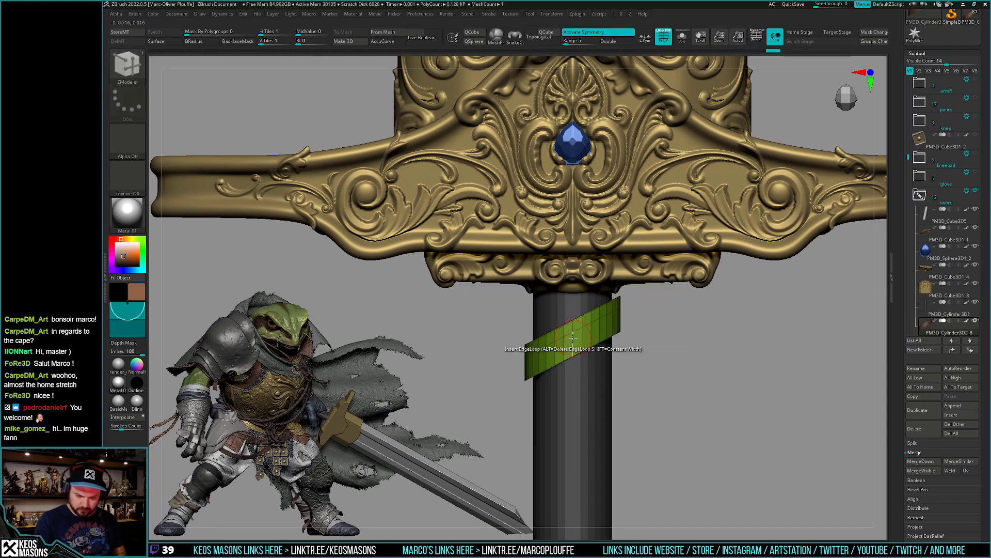
key(shift+f)
mouse_move(679, 408)
alt+mouse_down()
mouse_move(708, 381)
mouse_move(685, 408)
alt+mouse_up()
key(w)
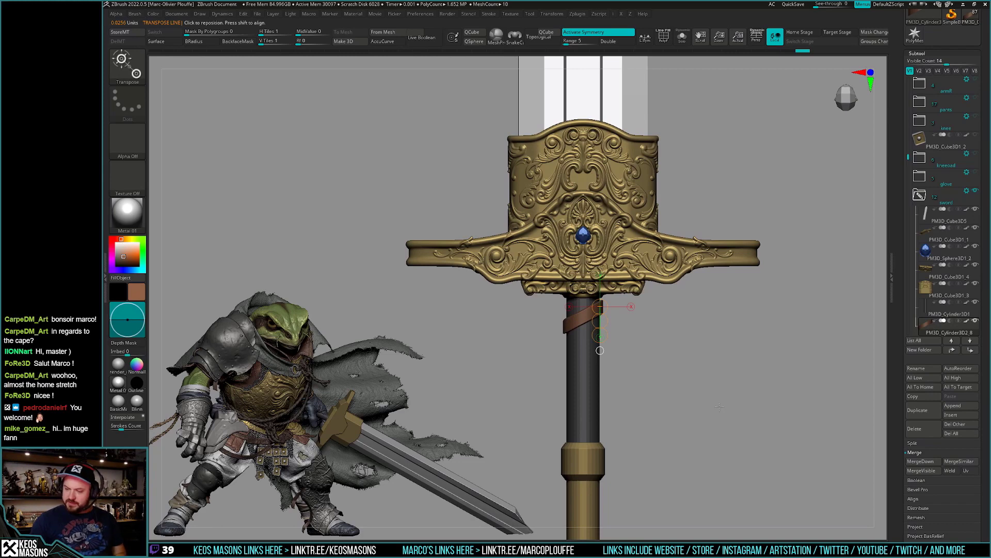
Duplicate the strap and mirror the copy across X to form a cross.
click(929, 415)
key(space)
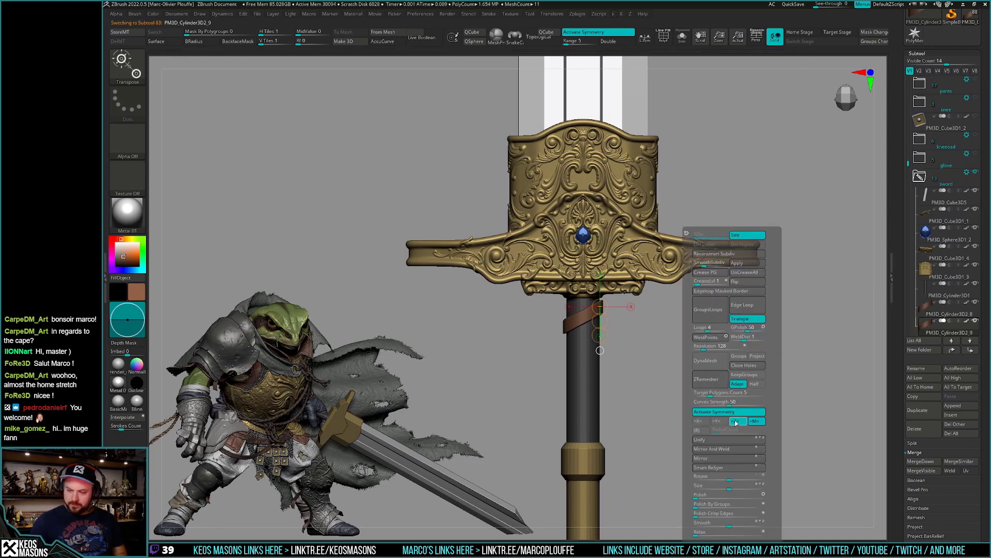
click(723, 458)
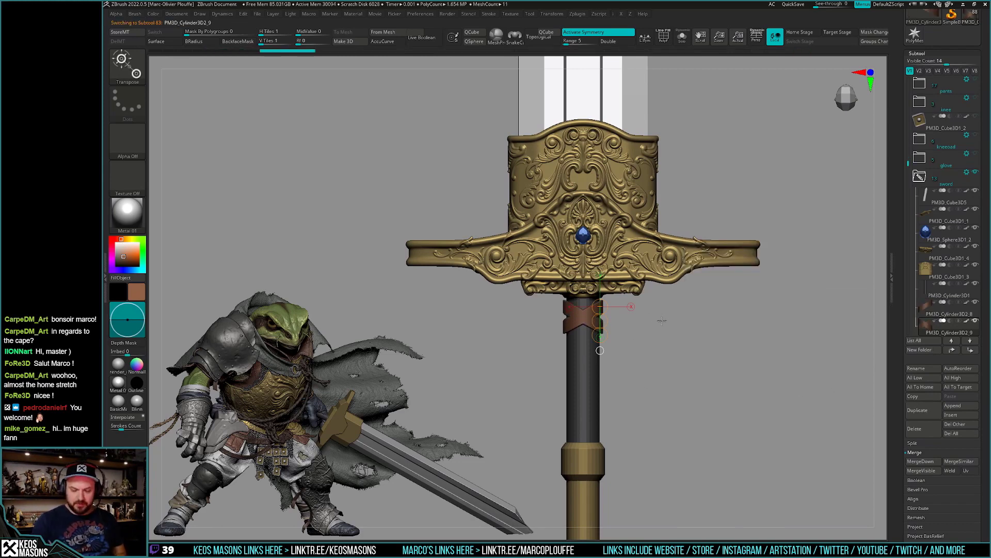
mouse_move(662, 321)
shift+mouse_down()
mouse_move(578, 328)
mouse_move(717, 335)
mouse_move(708, 369)
mouse_move(707, 337)
shift+mouse_up()
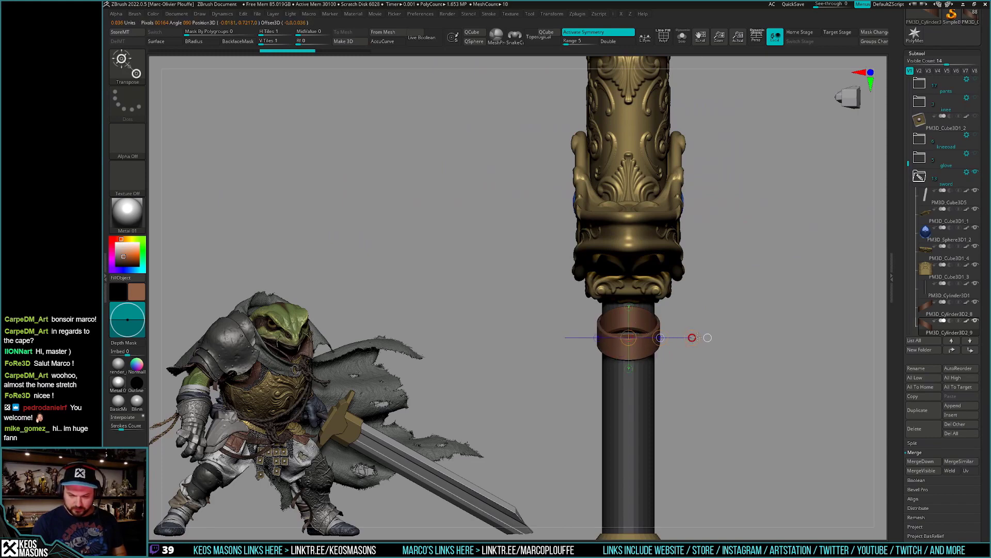
key(q)
mouse_move(681, 348)
shift+mouse_down()
mouse_move(725, 372)
mouse_move(706, 410)
mouse_move(715, 414)
shift+mouse_up()
Duplicate the crossed strap and move the copy down the handle.
click(935, 321)
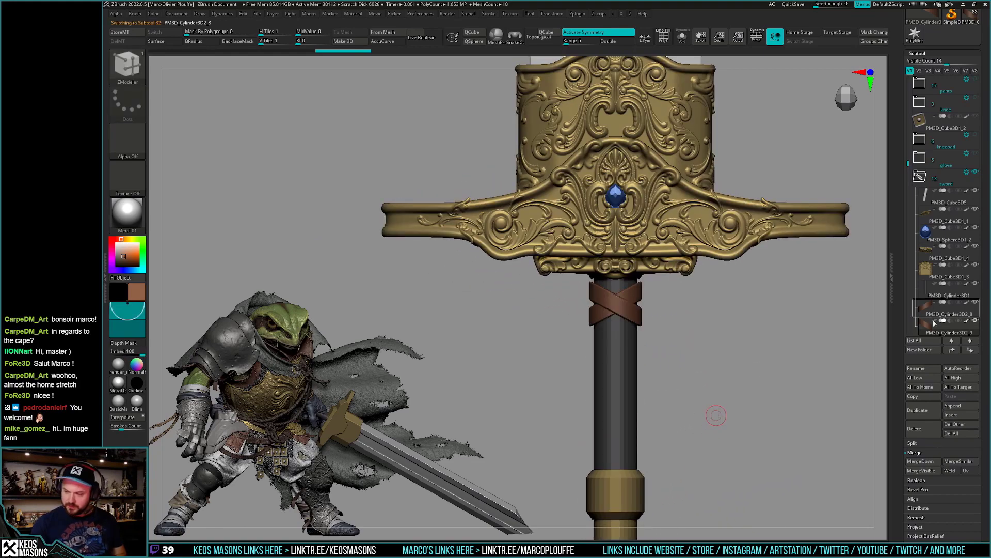
key(w)
drag(639, 287, 641, 413)
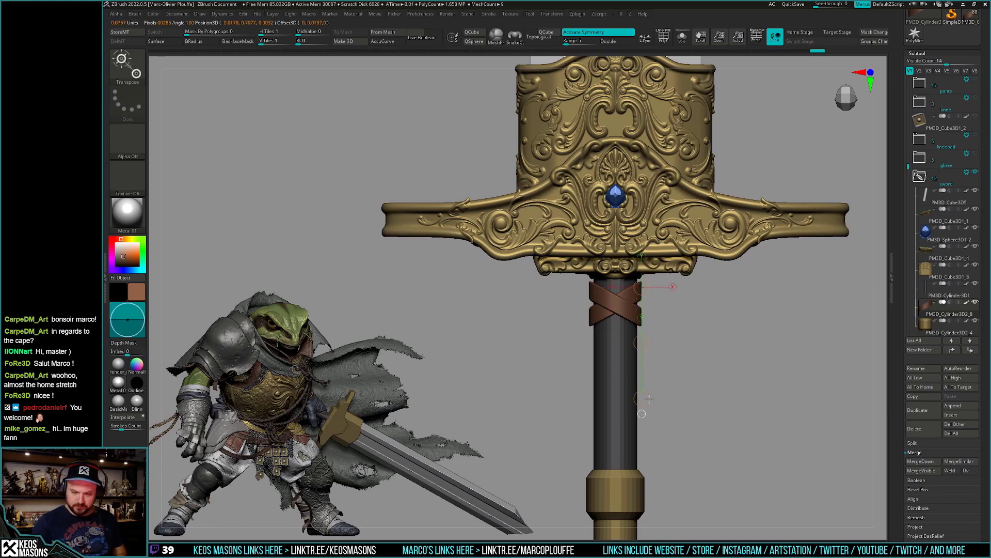
key(q)
key(alt+s)
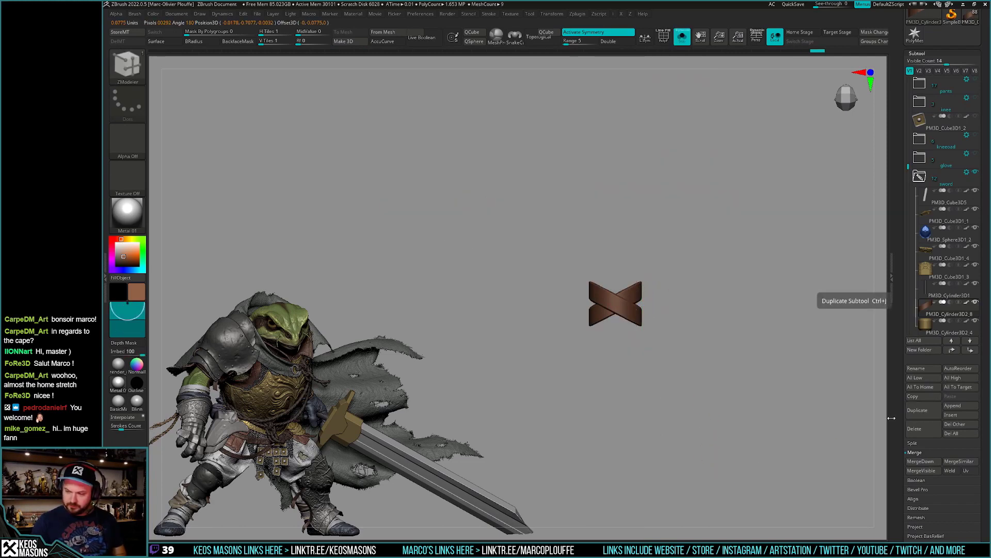
key(shift+f)
key(shift+f)
click(924, 410)
key(alt+s)
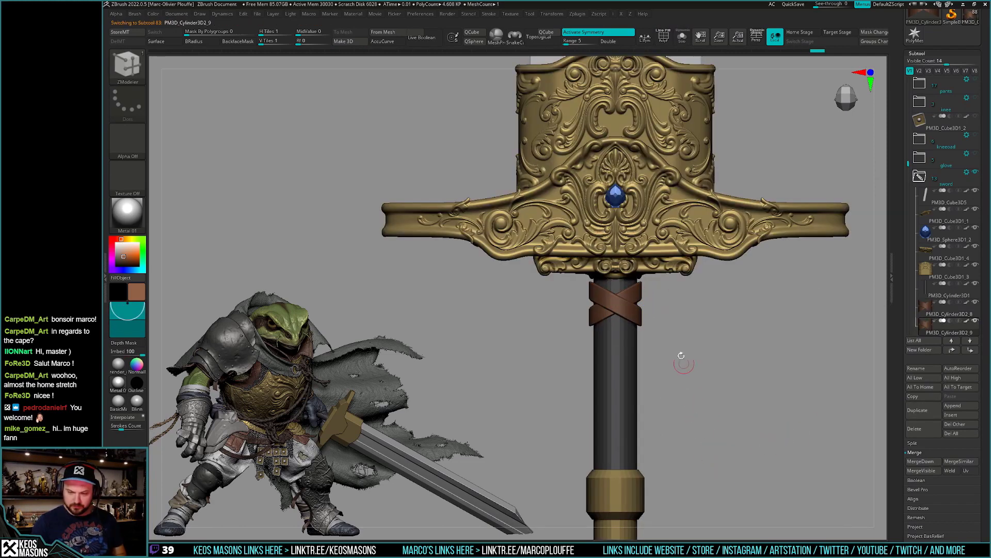
key(w)
drag(638, 309, 639, 352)
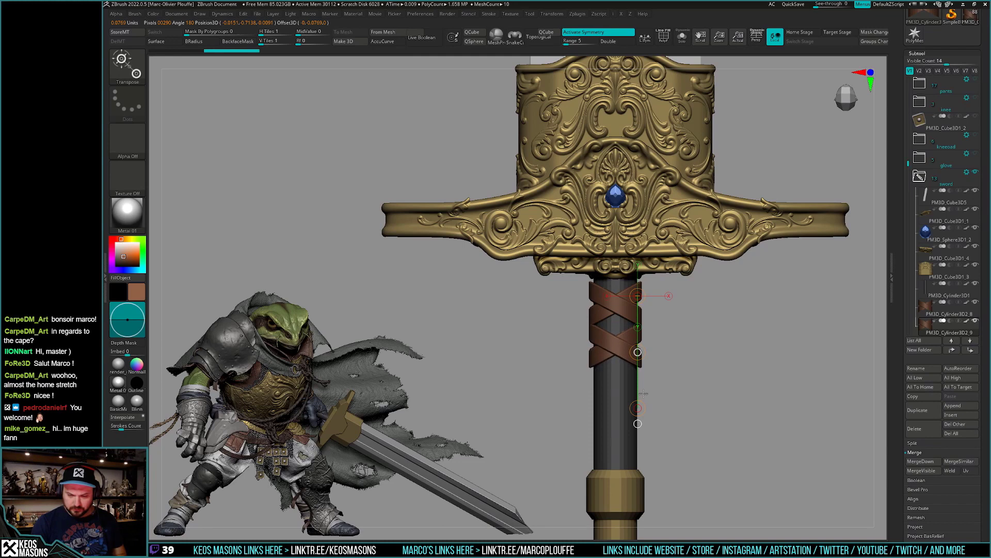
Nudge the top of the wrap into place with the Move brush.
key(b)
key(z)
key(m)
drag(643, 392, 728, 361)
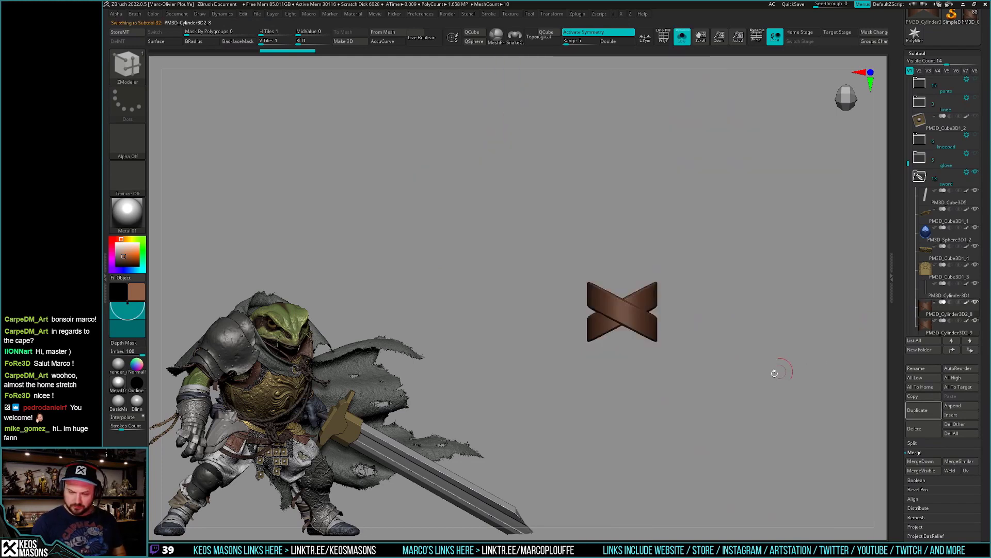
key(space)
click(696, 303)
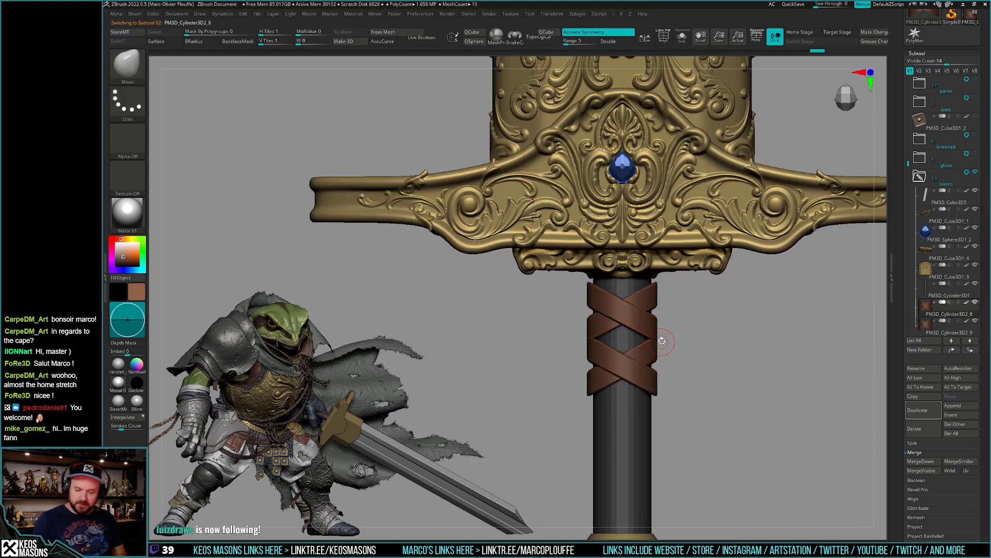
key(w)
key(space)
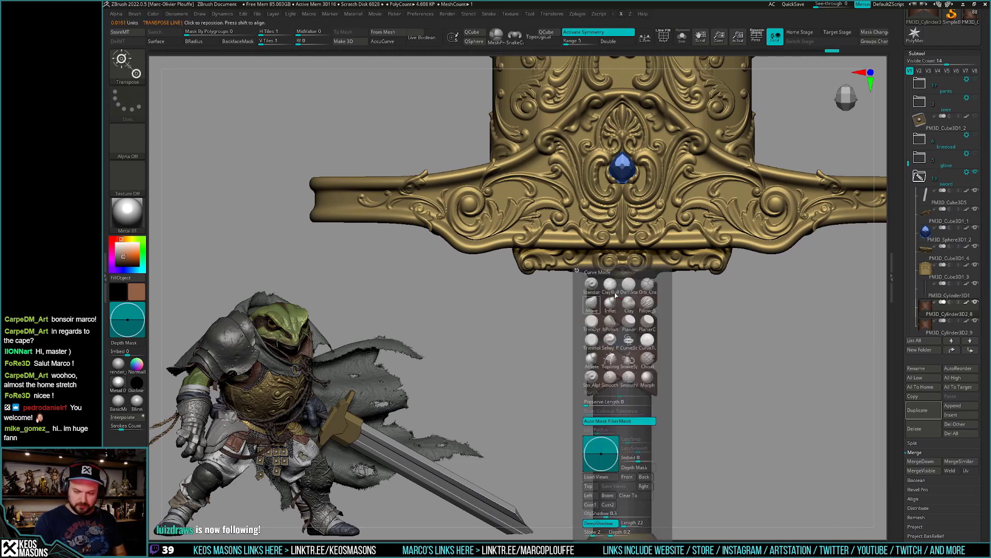
key(q)
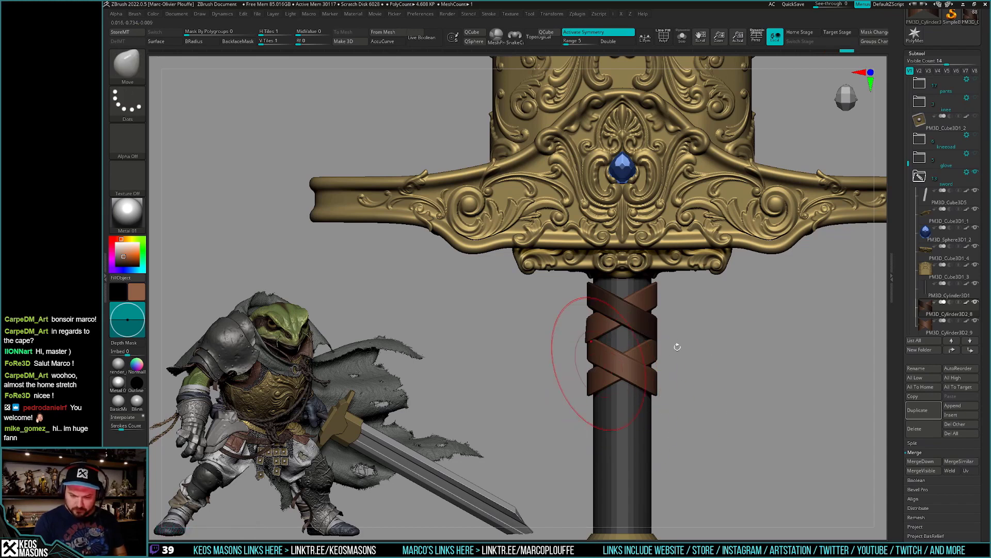
drag(587, 373, 625, 258)
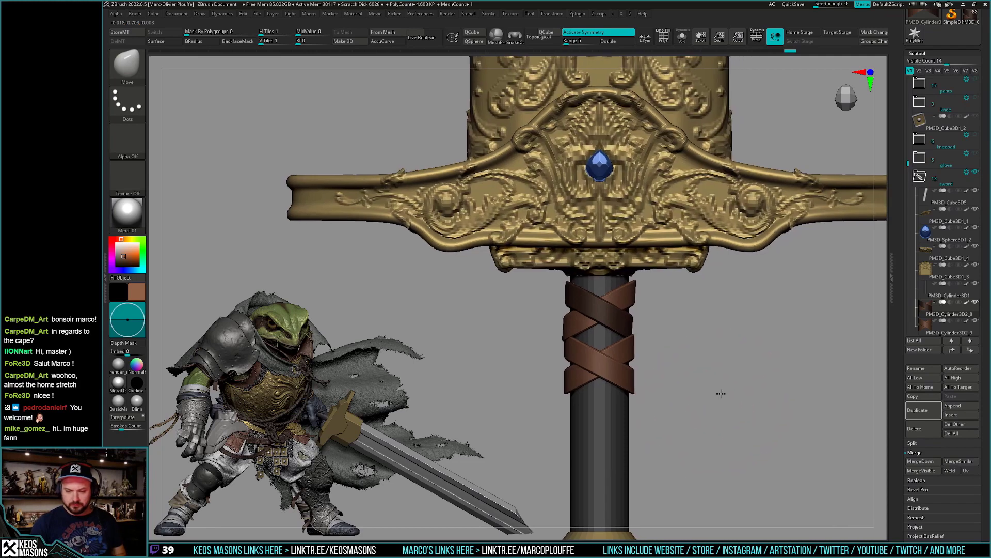
key(ctrl)
Duplicate the strap wrap and drag the copy down the grip with the Transpose gizmo.
click(929, 332)
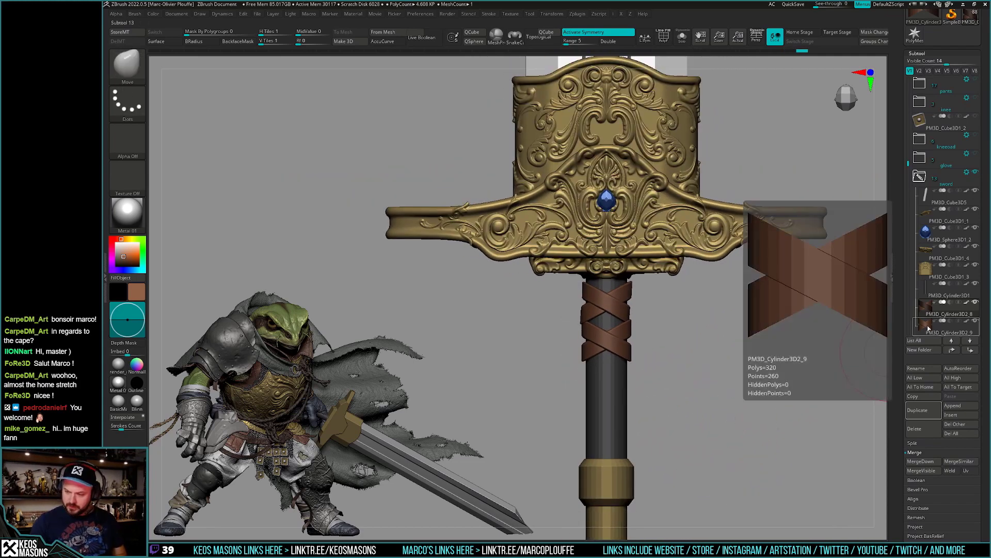
key(ctrl+z)
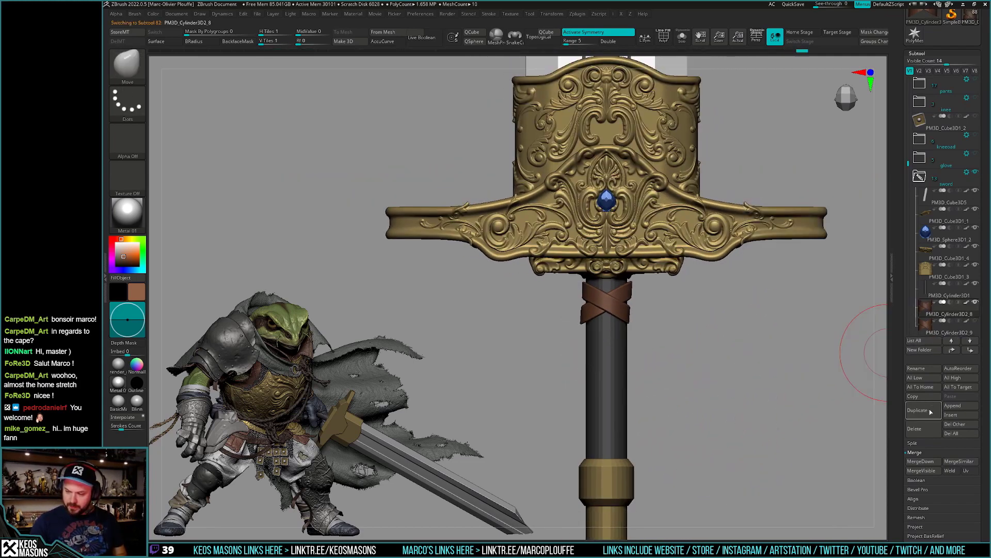
click(917, 410)
key(w)
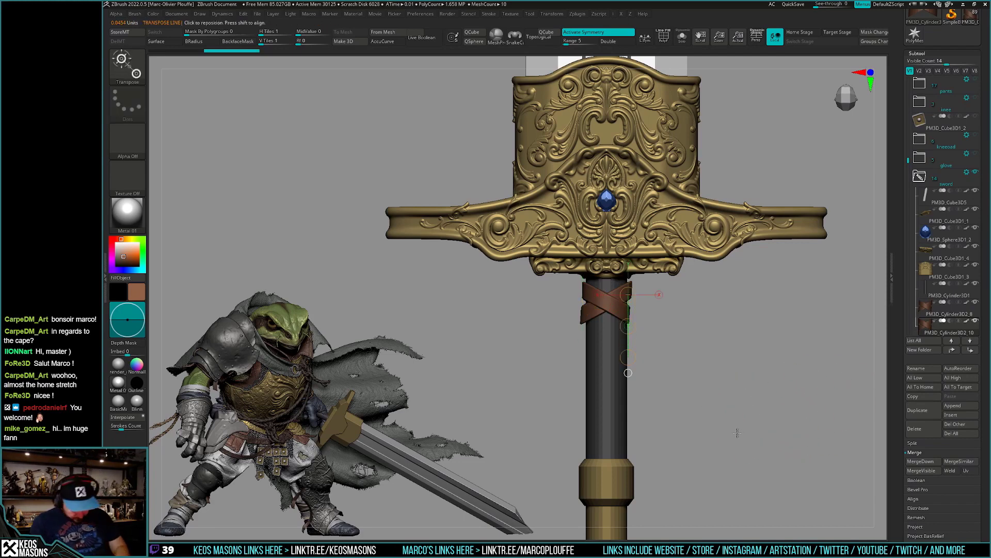
key(y)
drag(628, 247, 636, 395)
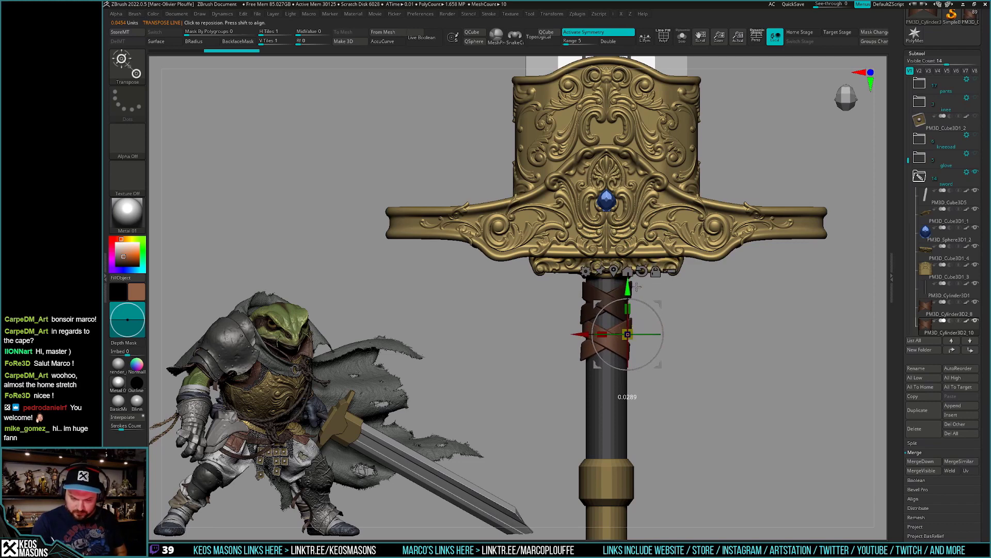
Orbit and zoom on the guard and grip, then toggle the wrap's visibility to compare.
key(q)
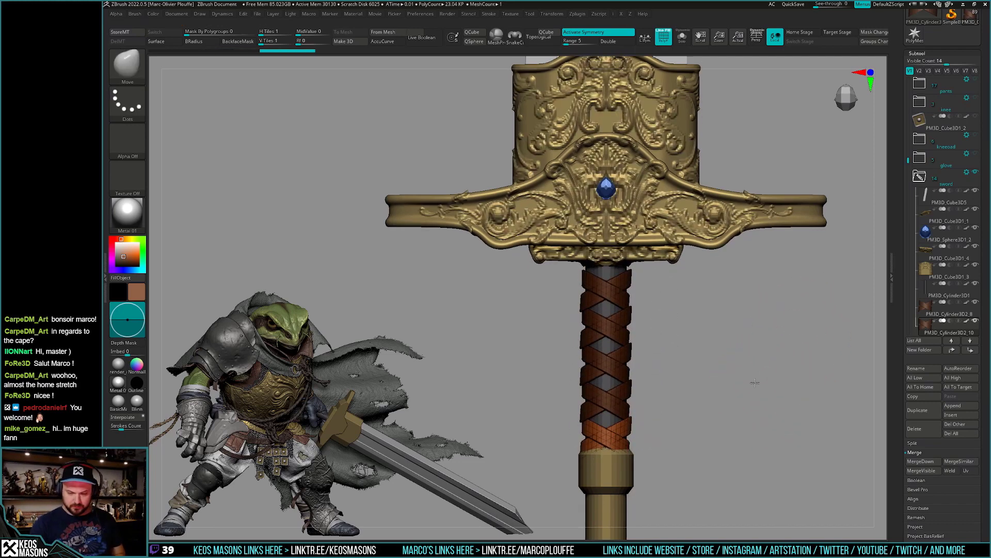
mouse_move(793, 331)
mouse_down()
mouse_move(753, 398)
mouse_move(734, 399)
mouse_move(745, 380)
mouse_move(730, 409)
mouse_up()
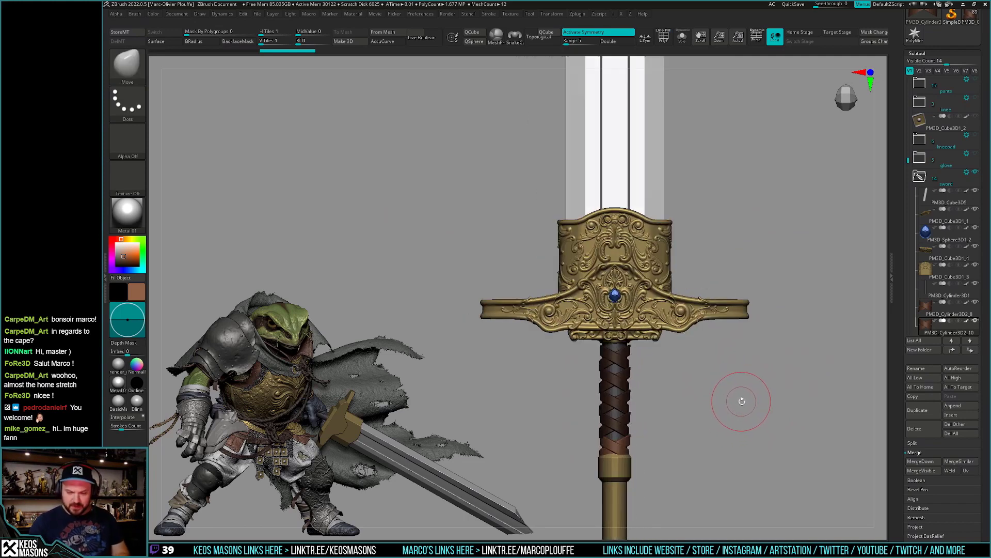
mouse_move(723, 410)
alt+mouse_down()
mouse_move(703, 410)
mouse_move(711, 419)
alt+mouse_up()
key(space)
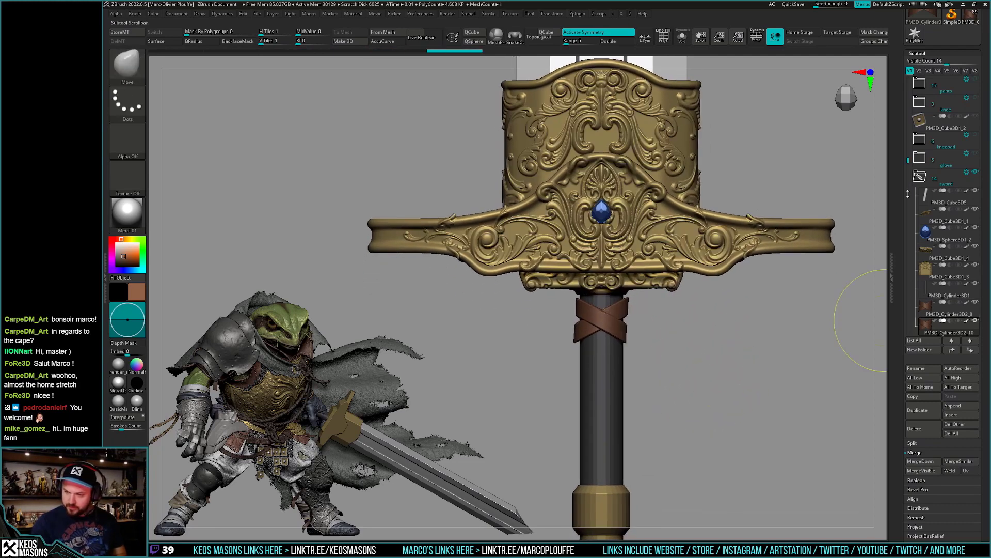
drag(909, 194, 908, 211)
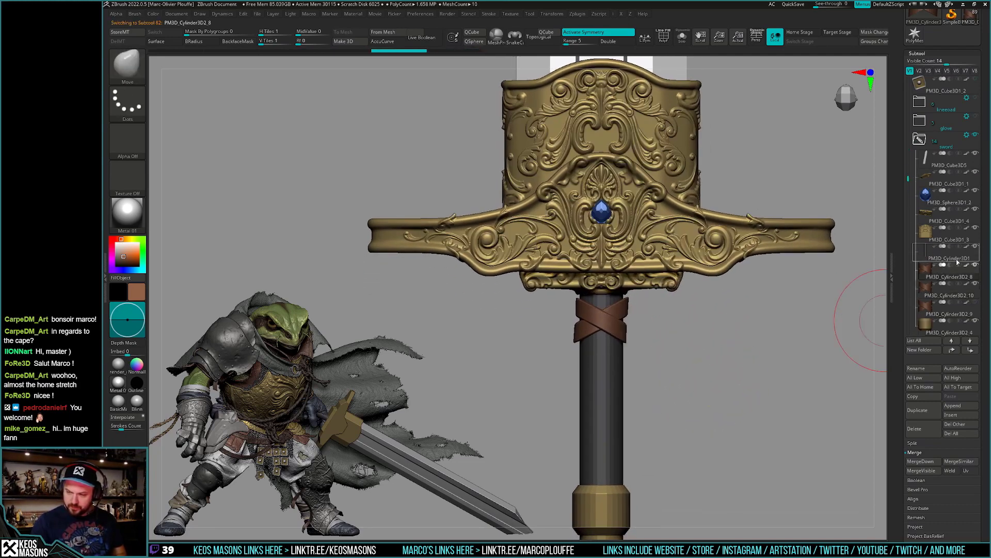
Solo the wrap and delete the extra strap subtool.
key(alt+s)
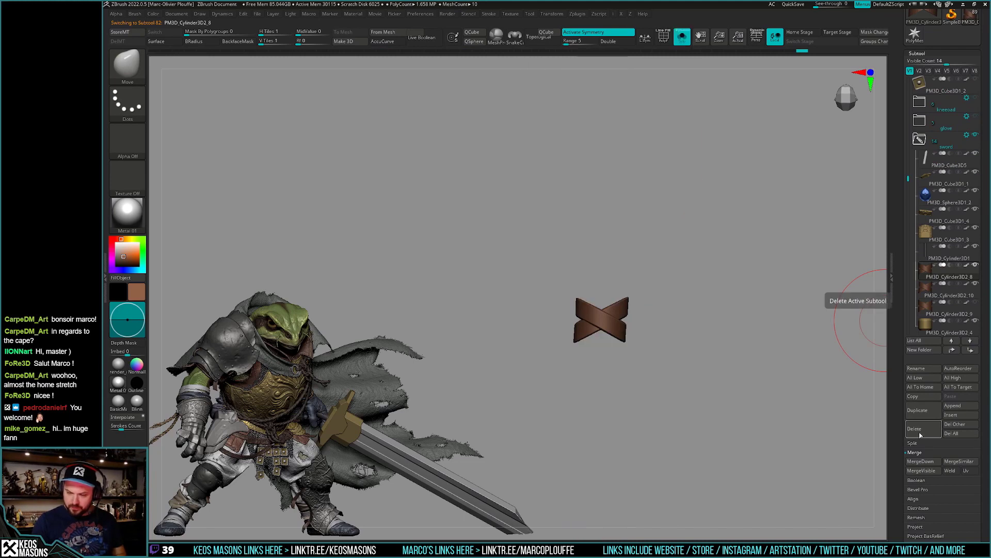
click(928, 292)
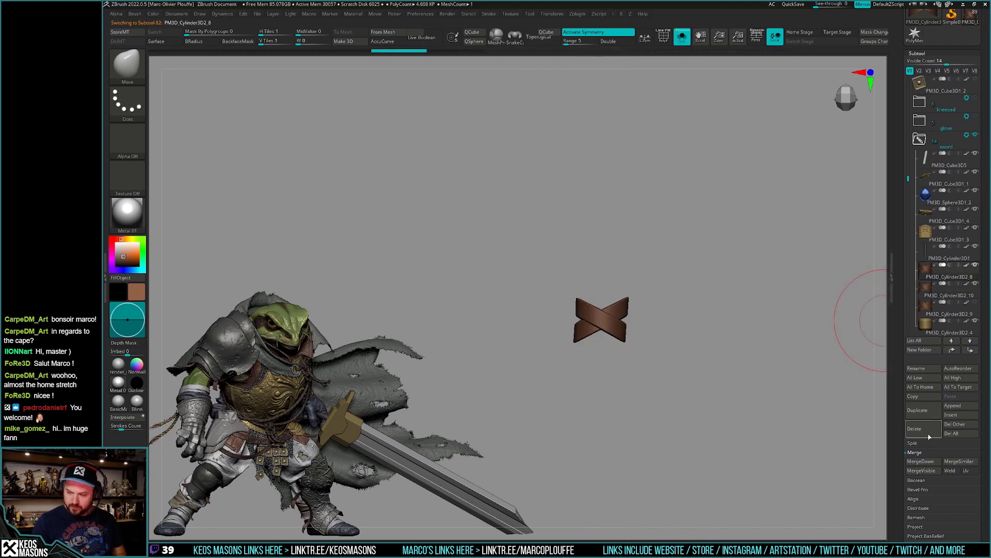
key(alt+s)
key(space)
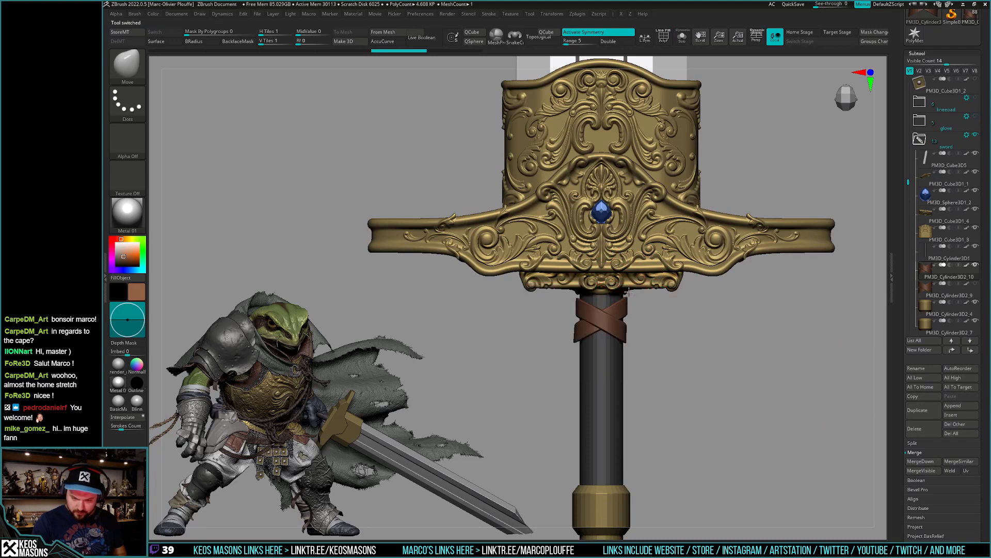
key(space)
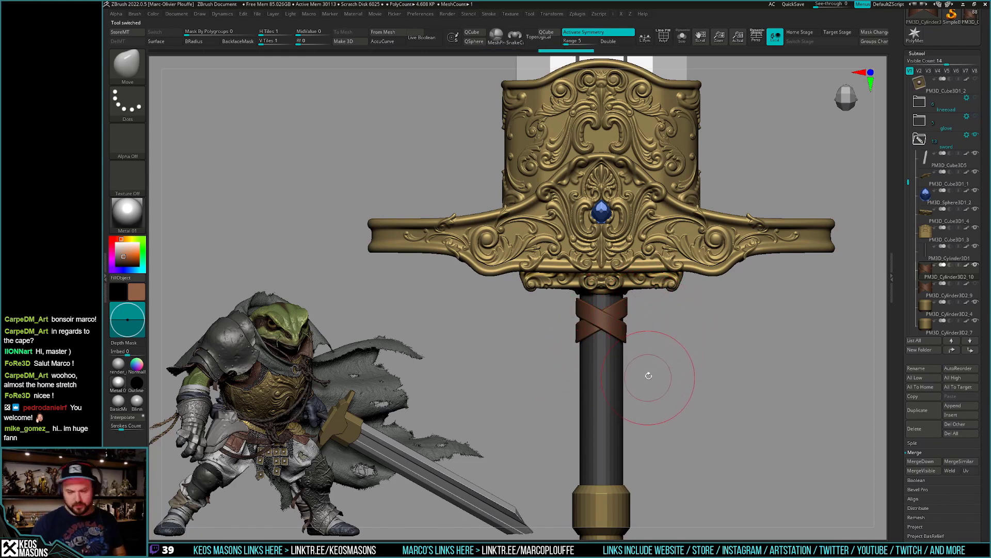
Move the leather wrap down the grip with a world-aligned Transpose gizmo.
key(w)
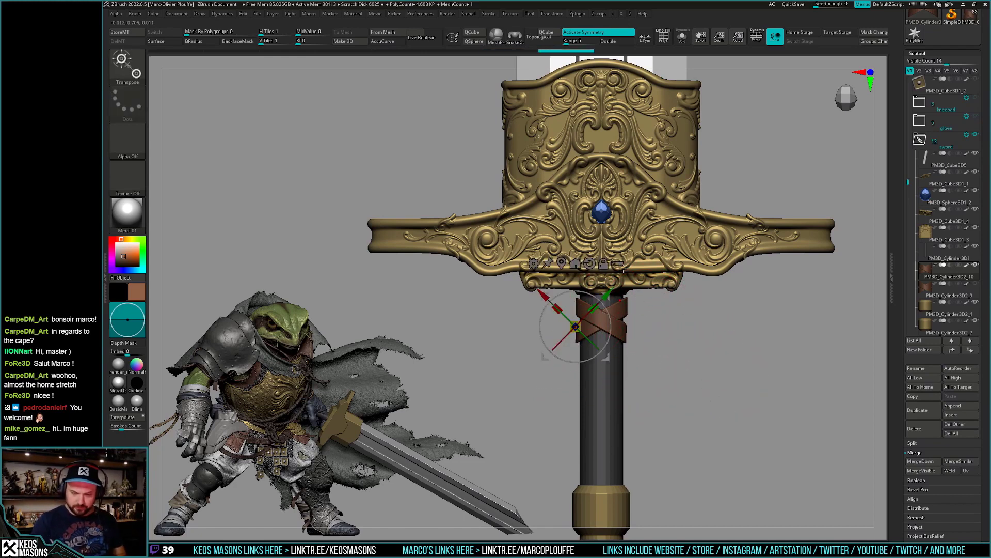
click(589, 264)
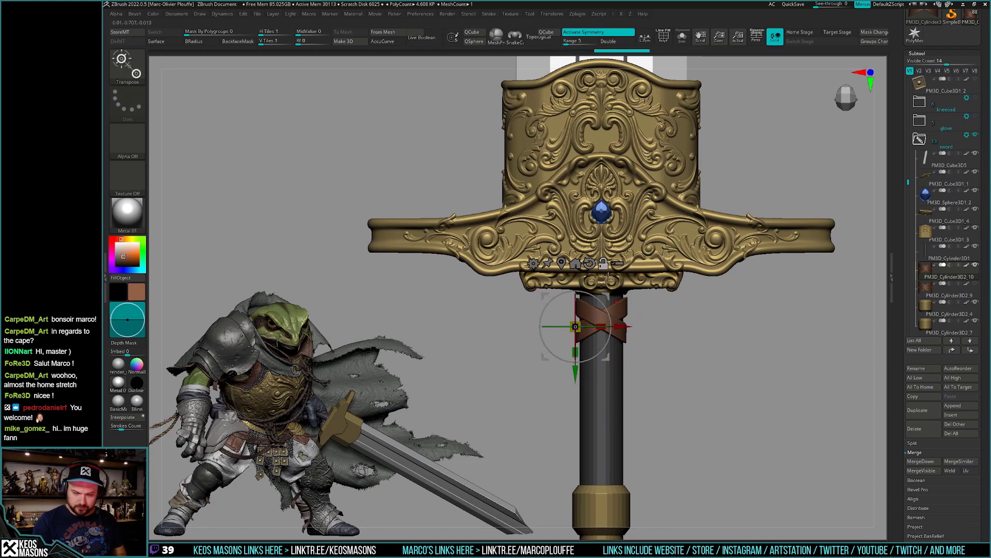
drag(577, 374, 579, 413)
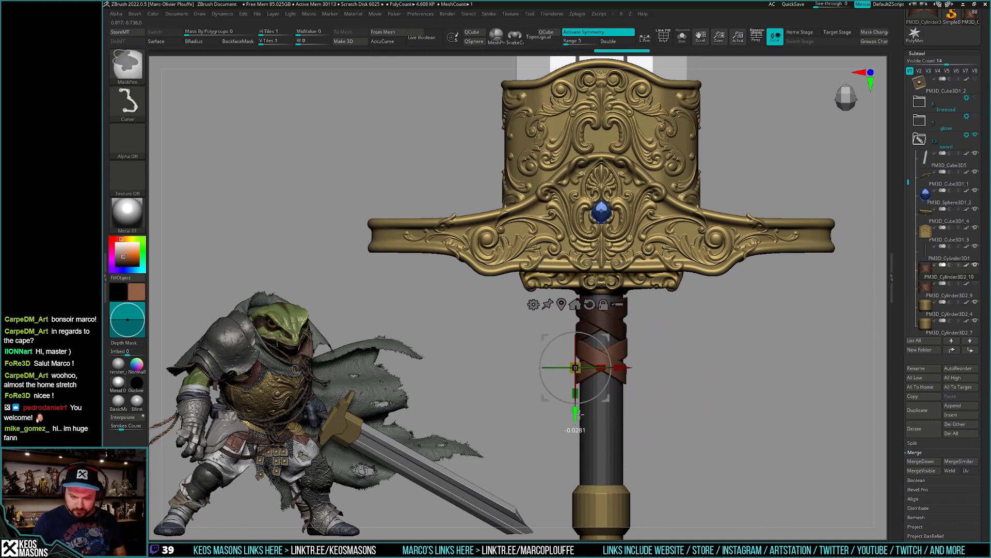
drag(579, 413, 582, 538)
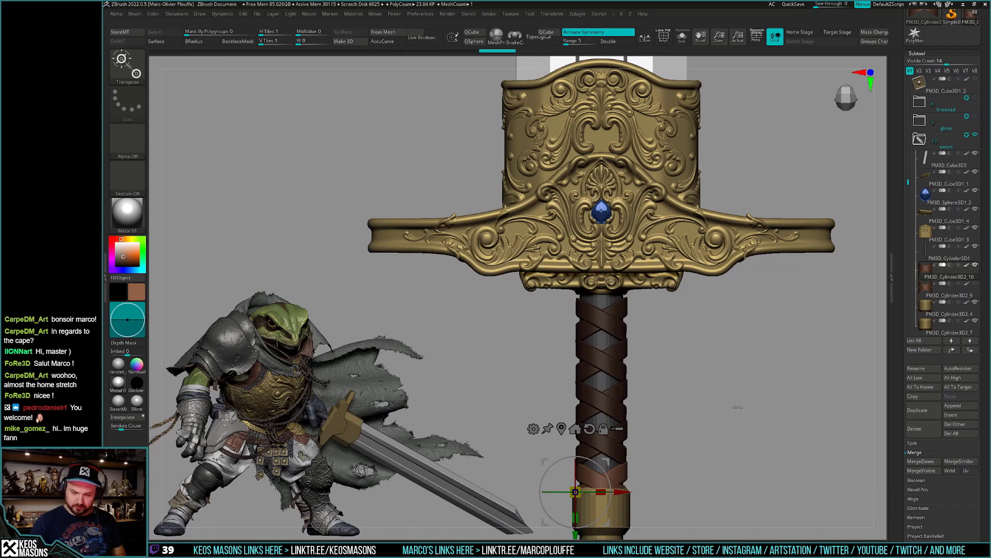
From a front view, Ctrl-drag a wrap copy down toward the lower gold collar.
mouse_move(739, 394)
mouse_down()
mouse_move(751, 385)
mouse_move(731, 400)
mouse_move(747, 388)
mouse_up()
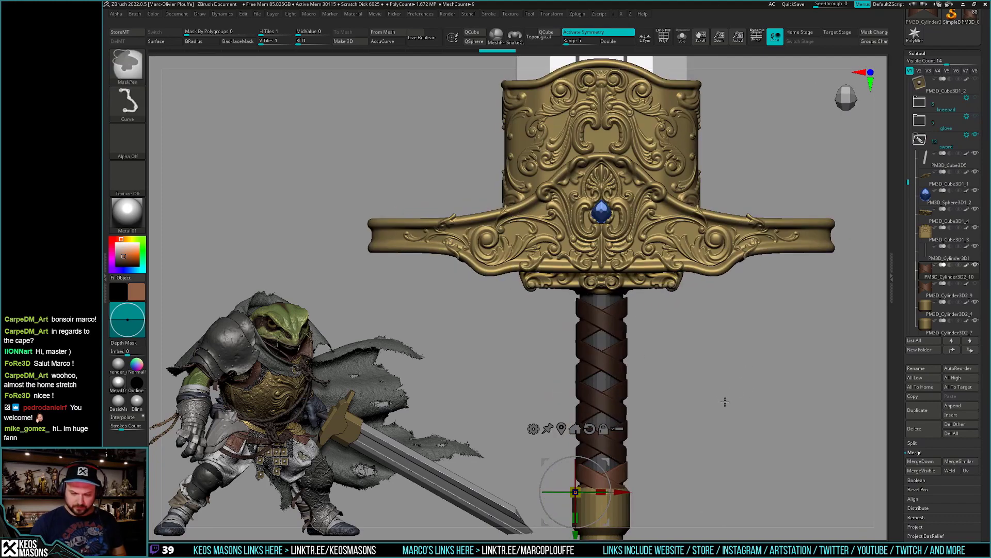
click(576, 326)
ctrl+drag(577, 369, 577, 399)
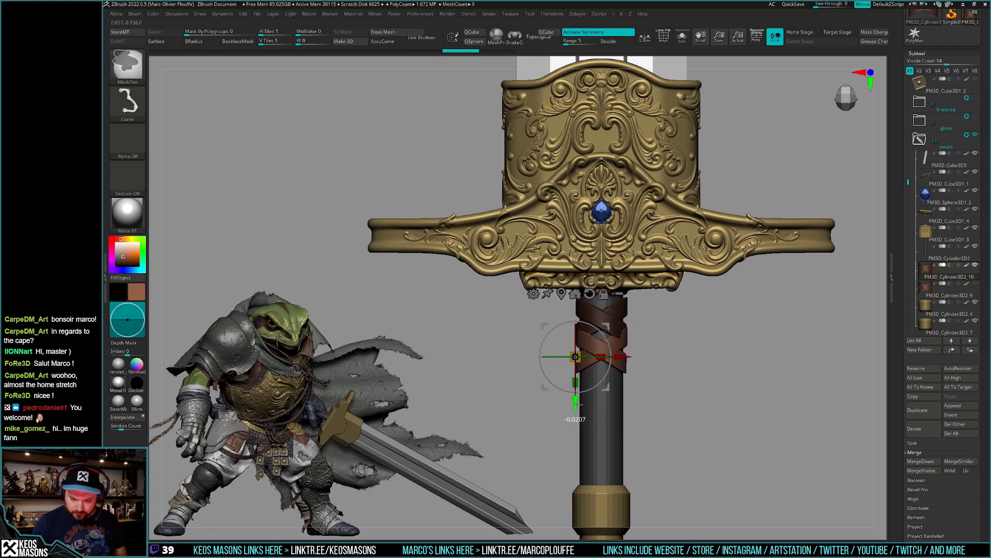
ctrl+drag(578, 403, 578, 529)
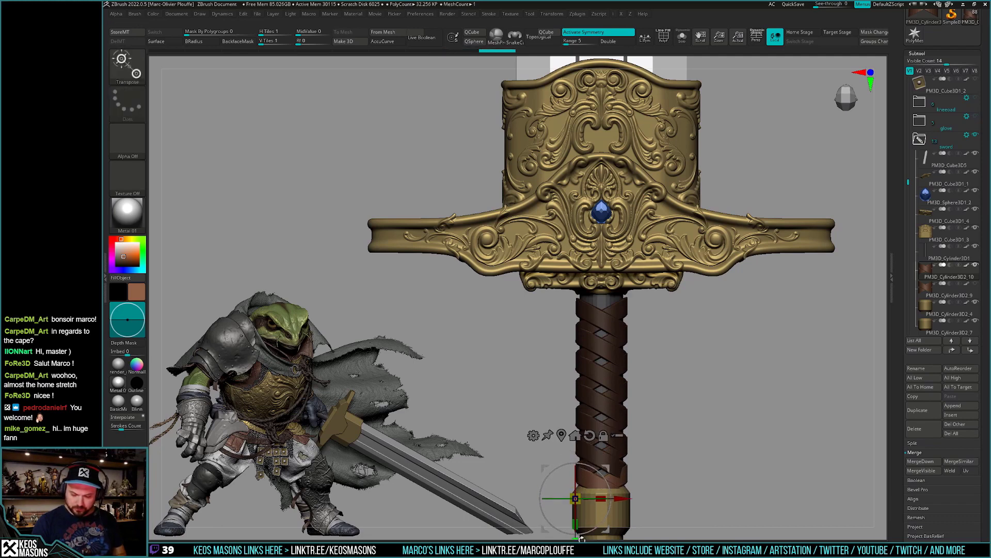
drag(722, 408, 705, 411)
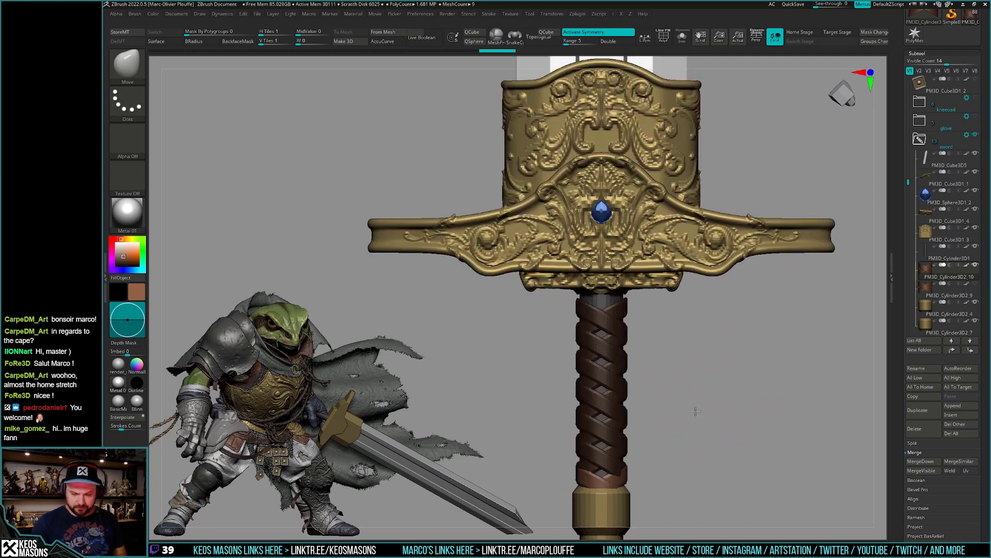
Undo back to the short crossed wrap and select the single wrap piece.
key(ctrl+z)
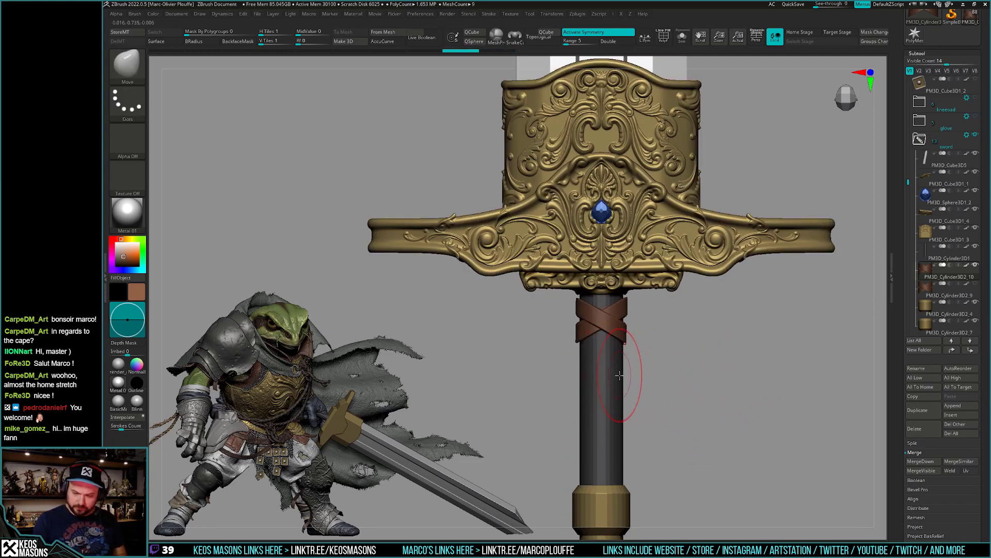
key(w)
key(q)
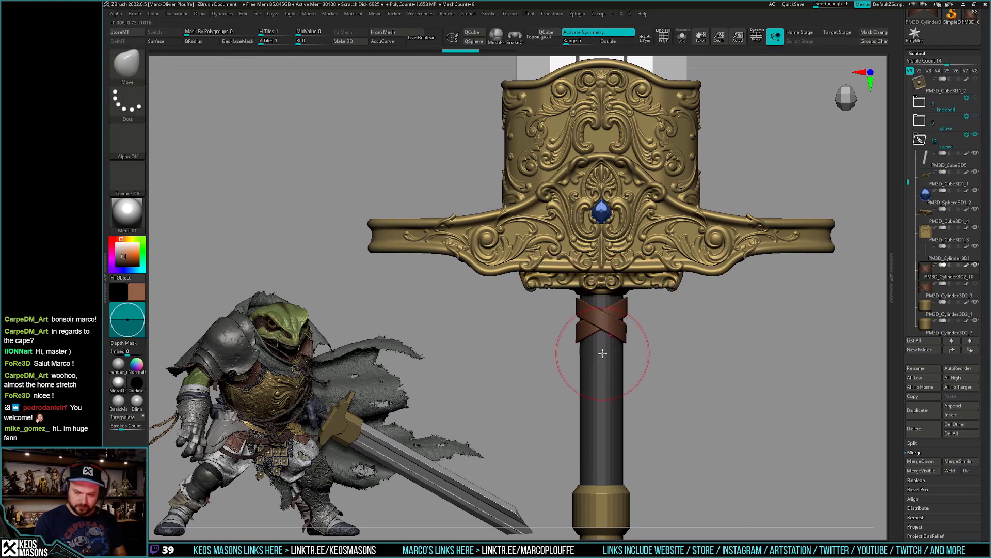
alt+click(624, 362)
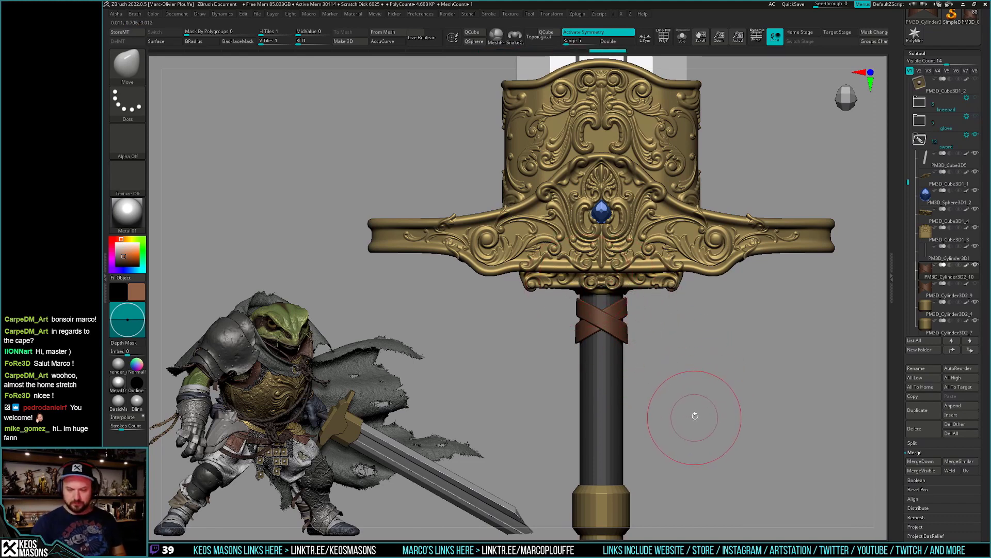
Ctrl-drag copies of the wrap down the grip to stack the criss-crossed straps.
key(w)
mouse_move(577, 407)
ctrl+mouse_down()
mouse_move(582, 422)
mouse_move(583, 403)
mouse_move(579, 482)
ctrl+mouse_up()
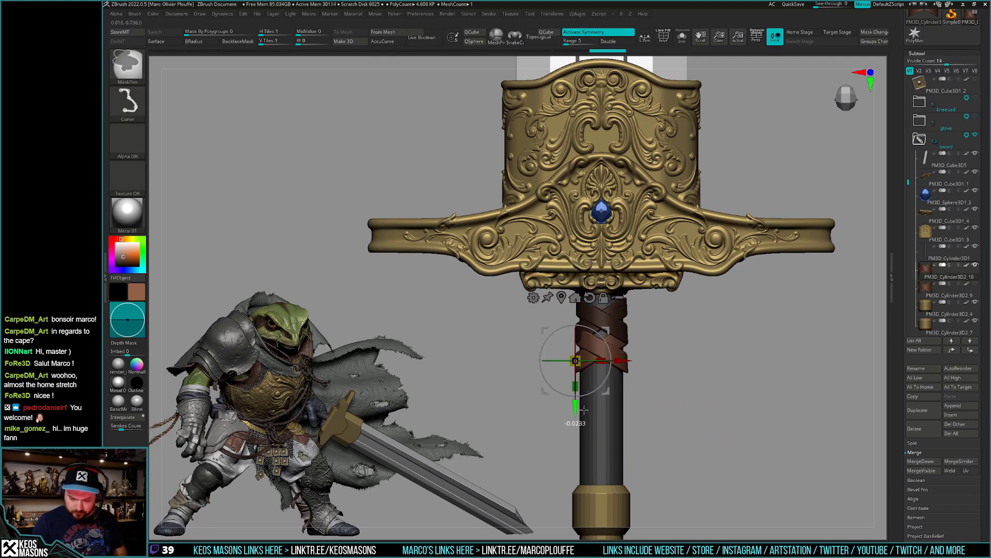
mouse_move(687, 444)
mouse_down()
mouse_move(742, 386)
mouse_move(719, 403)
mouse_move(592, 353)
mouse_move(692, 356)
mouse_move(588, 354)
mouse_up()
drag(655, 353, 697, 342)
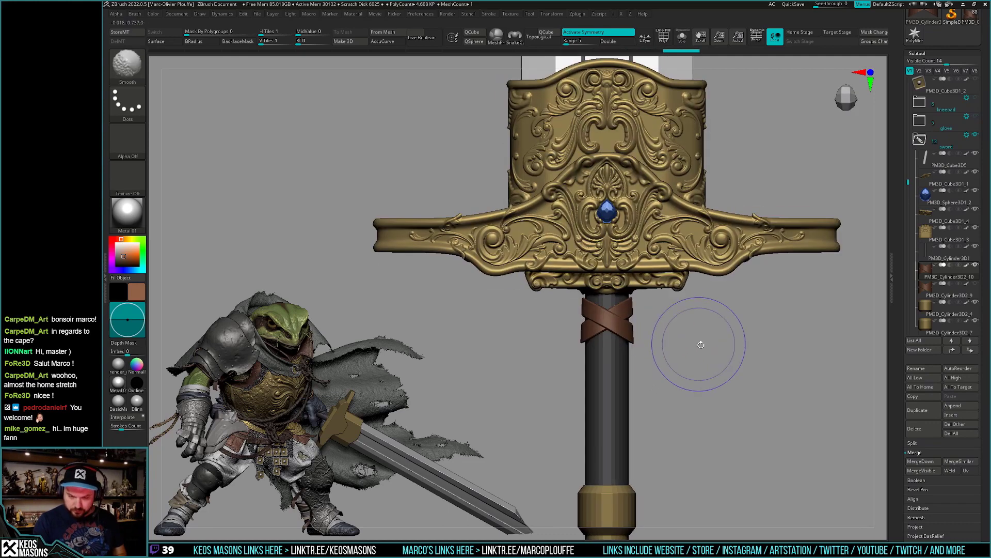
key(w)
mouse_move(575, 408)
ctrl+mouse_down()
mouse_move(577, 427)
mouse_move(587, 382)
mouse_move(583, 464)
ctrl+mouse_up()
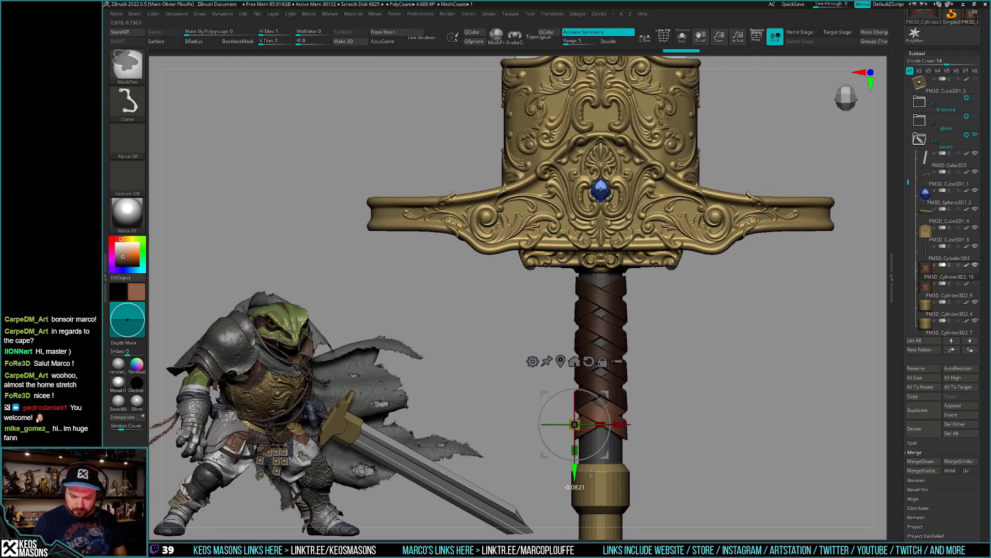
Seat the final strap copy snugly against the lower gold collar.
drag(722, 408, 715, 428)
key(w)
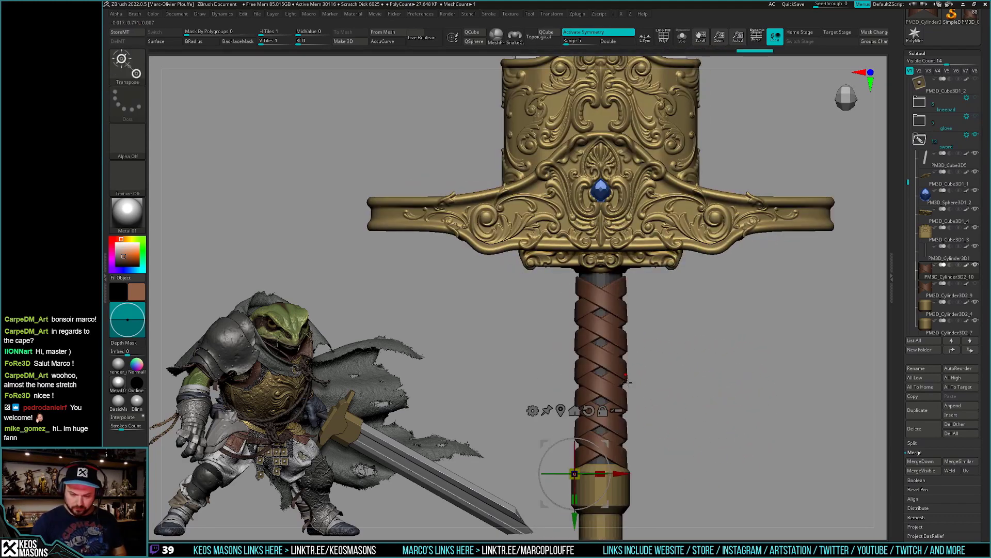
drag(574, 518, 575, 519)
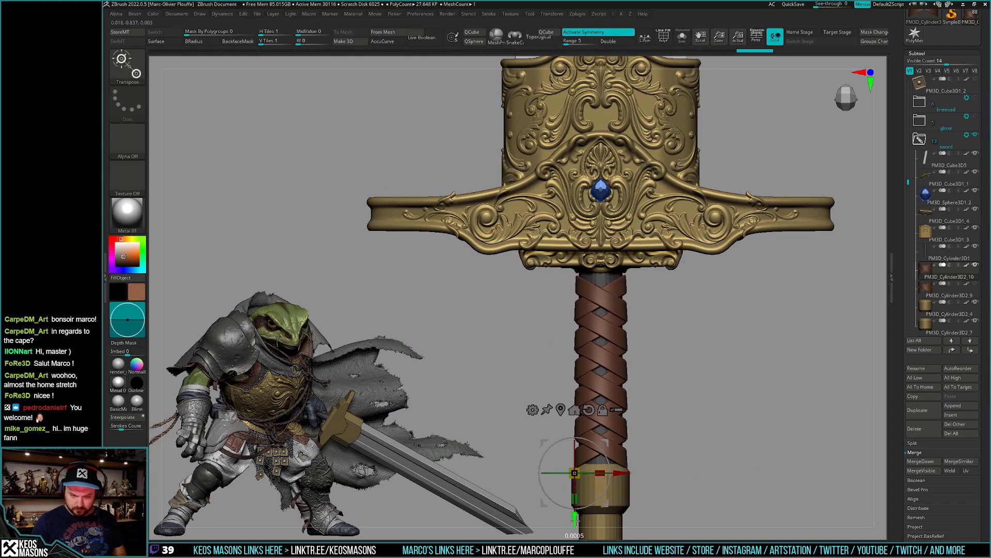
key(q)
mouse_move(671, 408)
mouse_down()
mouse_move(713, 444)
mouse_move(699, 472)
mouse_move(690, 434)
mouse_move(677, 464)
mouse_up()
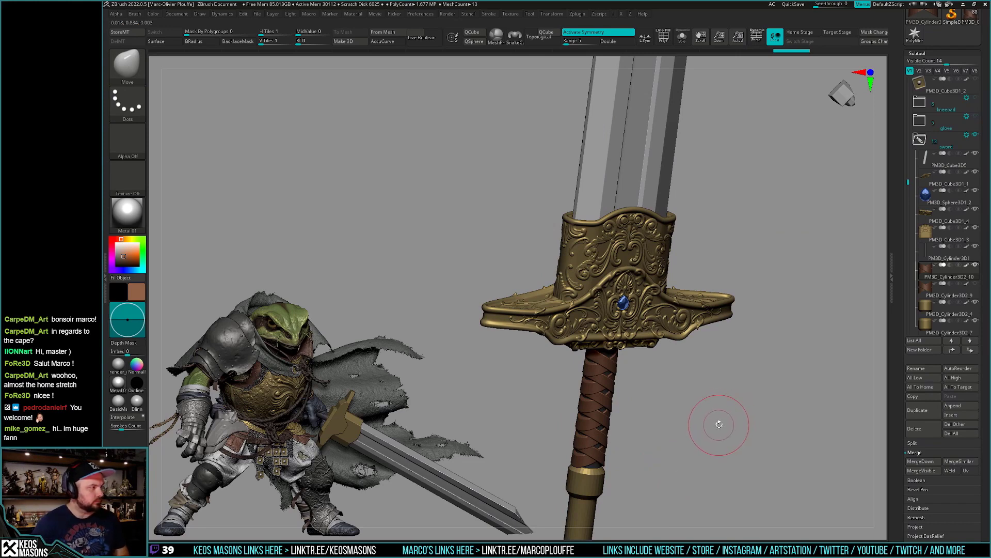
drag(661, 402, 692, 362)
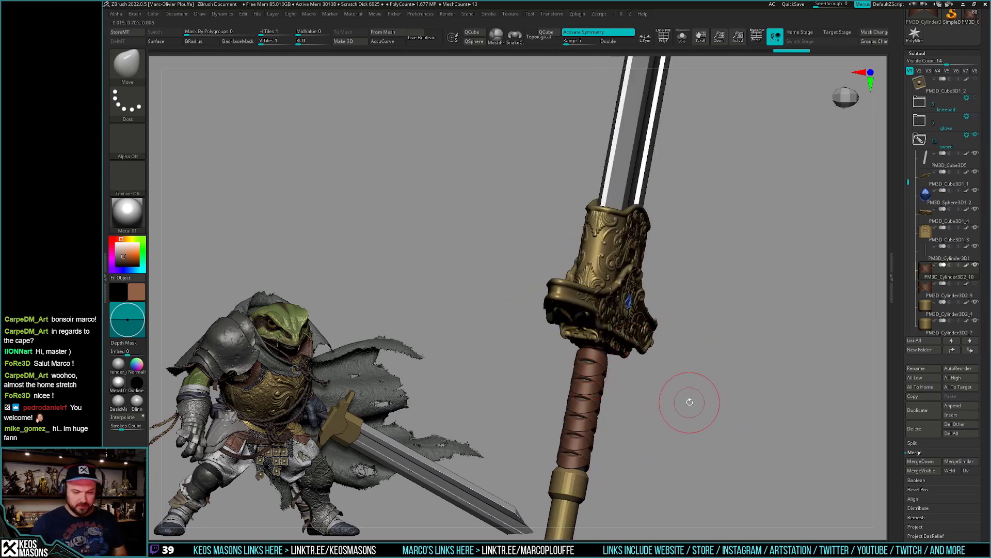
drag(690, 401, 684, 414)
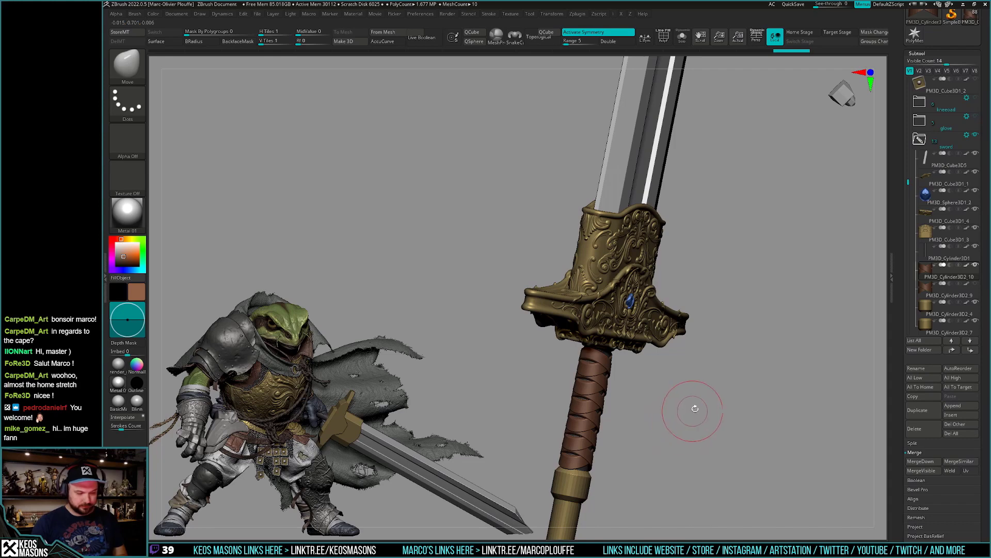
mouse_move(695, 408)
mouse_down()
mouse_move(682, 416)
mouse_move(682, 402)
mouse_move(692, 414)
mouse_move(682, 456)
mouse_move(665, 419)
mouse_move(675, 439)
mouse_move(685, 432)
mouse_up()
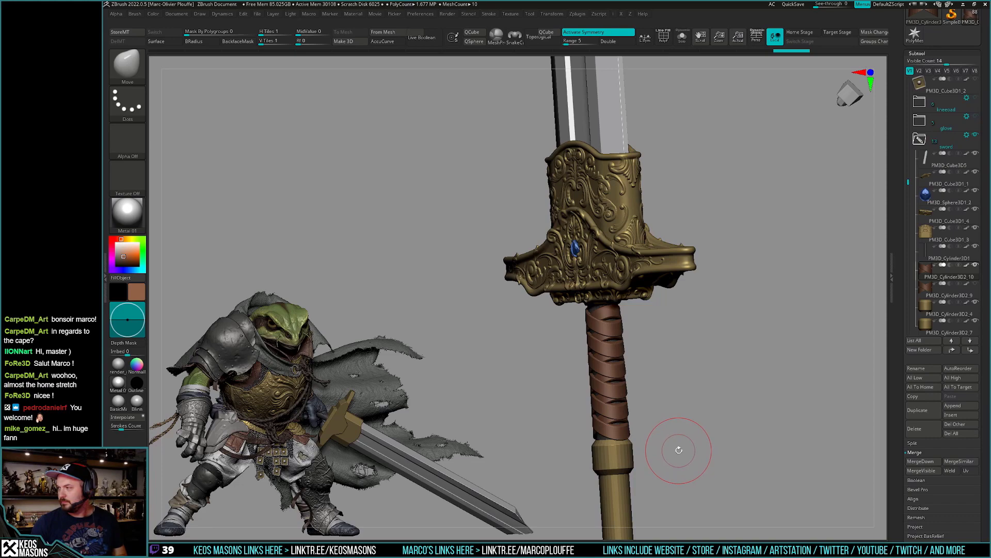
mouse_move(676, 445)
shift+mouse_down()
mouse_move(694, 440)
mouse_move(692, 416)
mouse_move(683, 438)
mouse_move(682, 410)
shift+mouse_up()
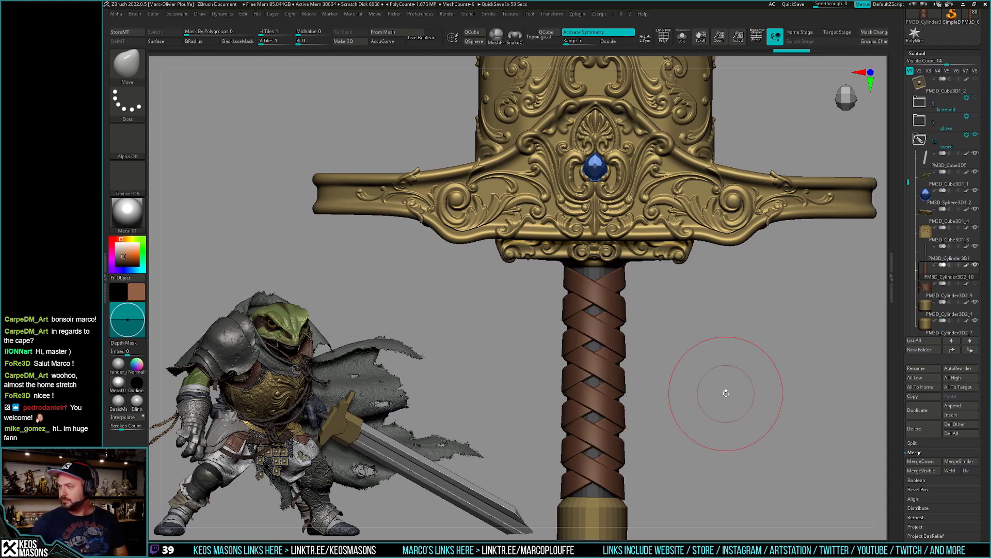
scroll(726, 393, down, 5)
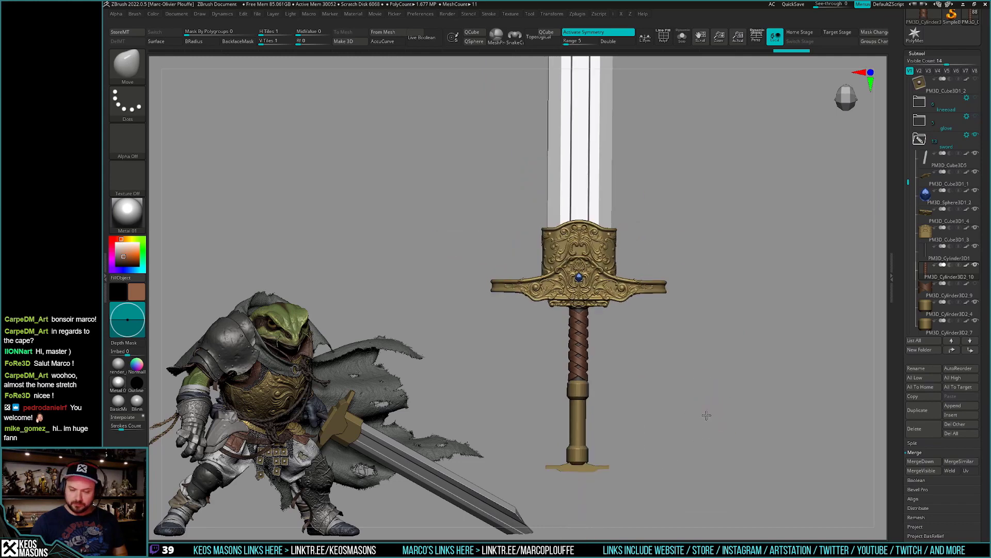
mouse_move(713, 408)
mouse_down()
mouse_move(720, 399)
mouse_move(720, 435)
mouse_up()
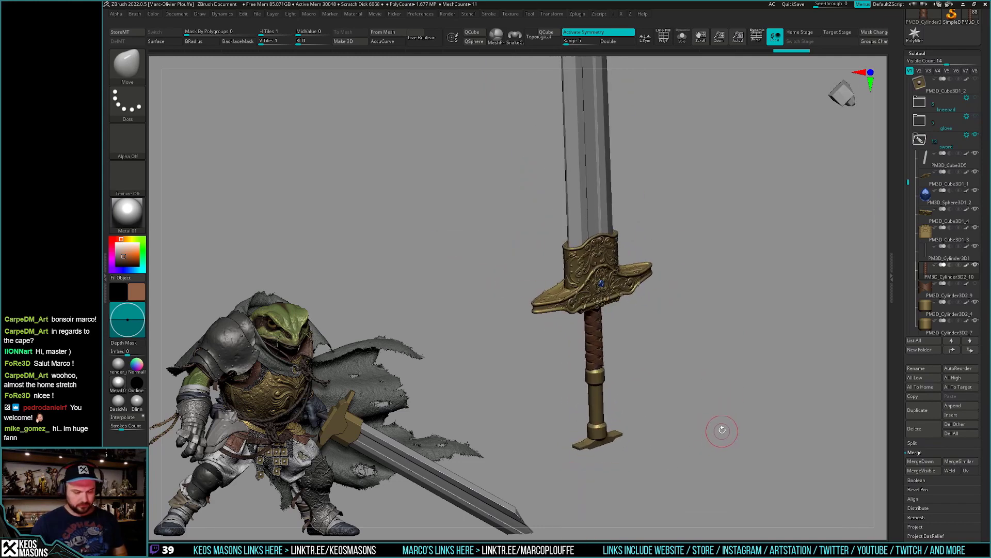
shift+drag(722, 430, 708, 416)
scroll(708, 413, up, 3)
scroll(705, 416, up, 1)
scroll(717, 421, up, 2)
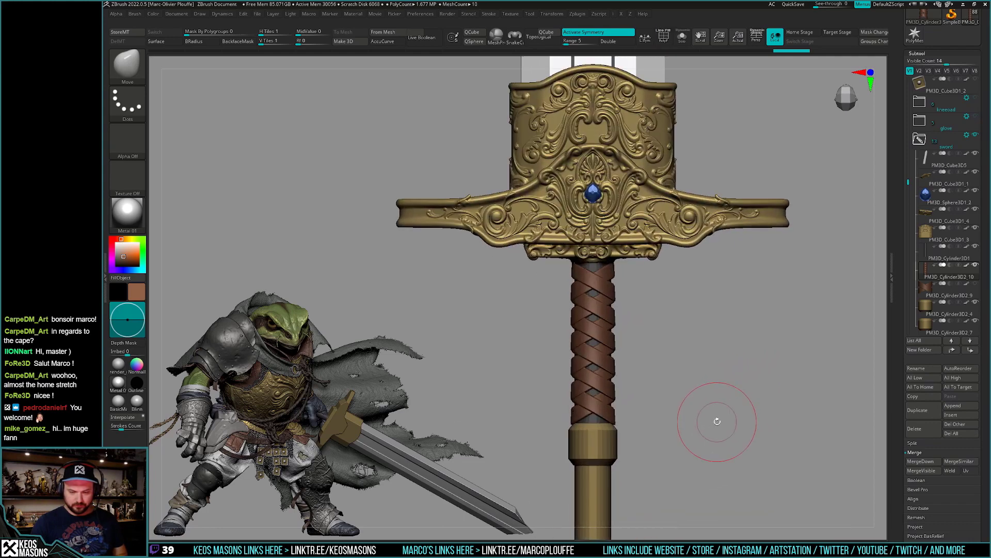
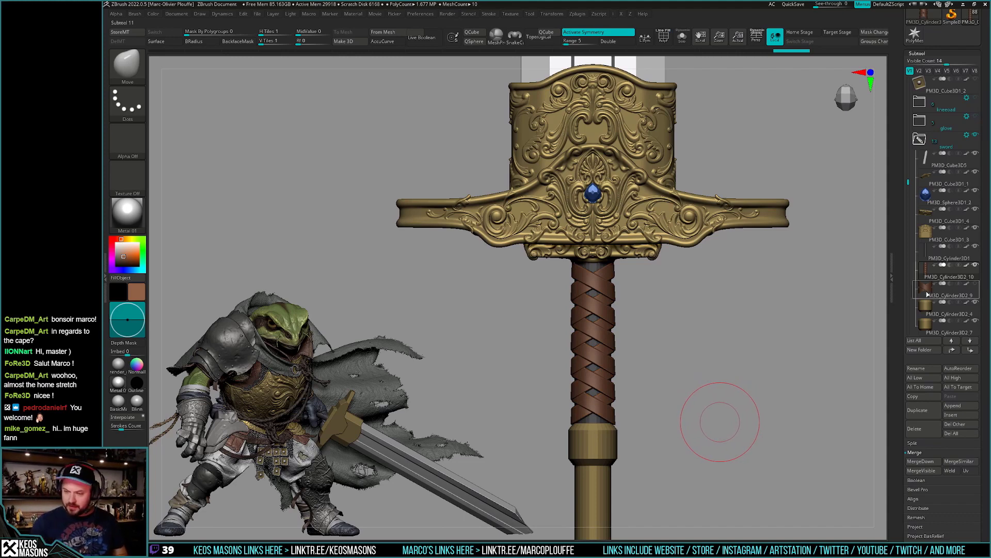
Select the grip cylinder subtool, show it solo, and inspect its wireframe.
click(928, 295)
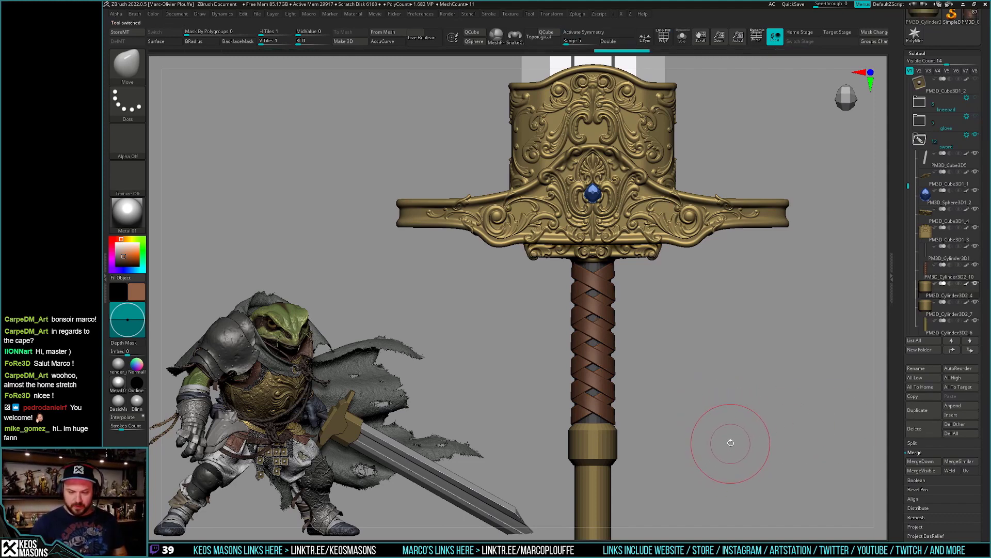
click(682, 36)
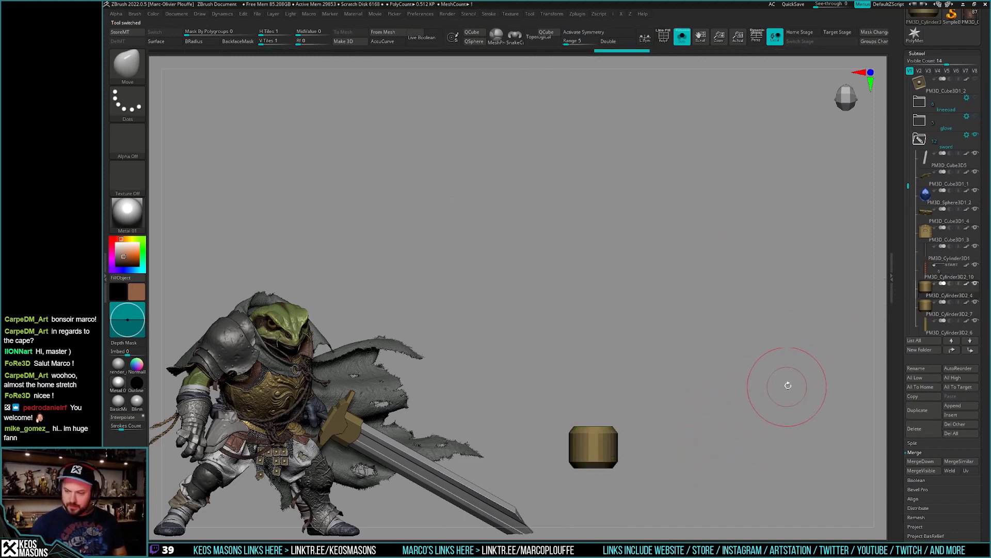
click(928, 268)
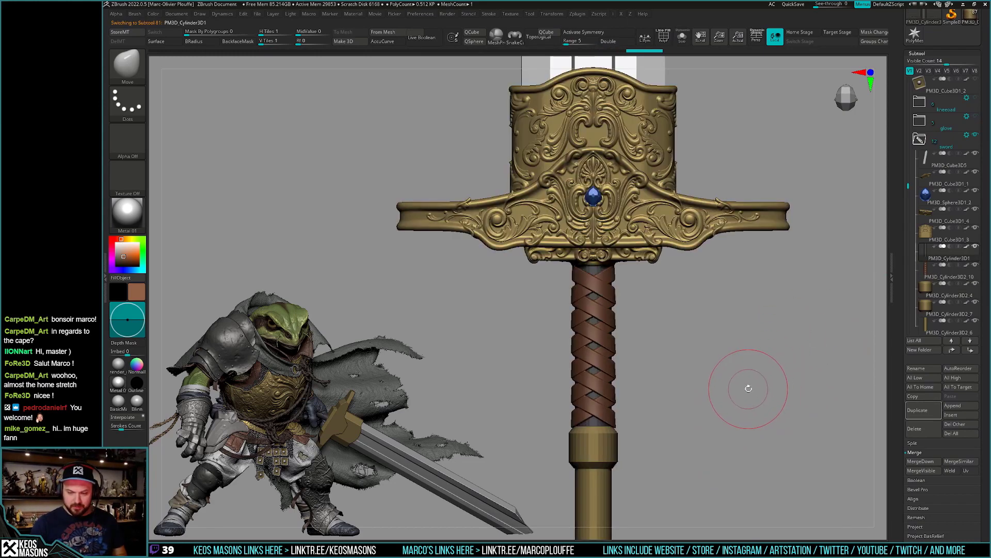
key(shift+f)
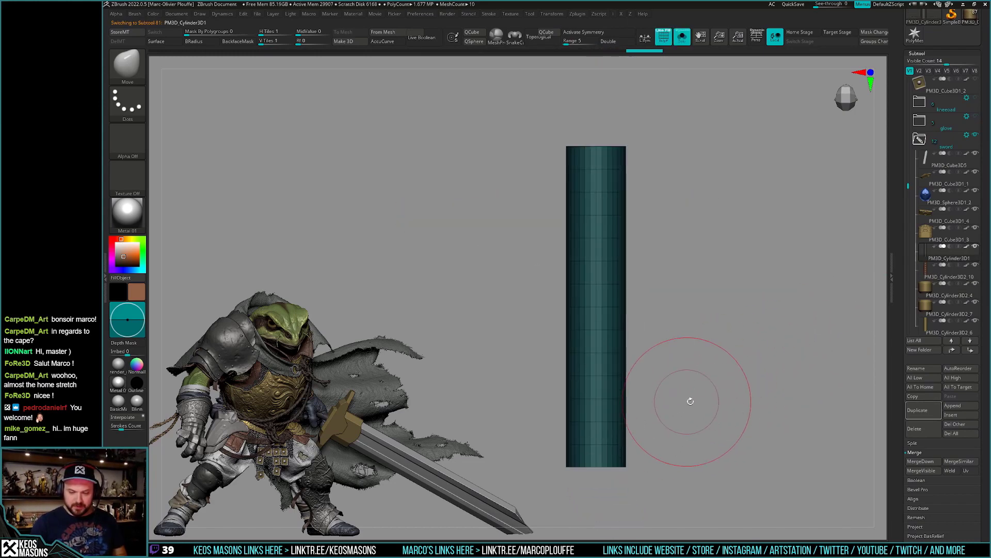
key(shift+f)
drag(673, 423, 681, 388)
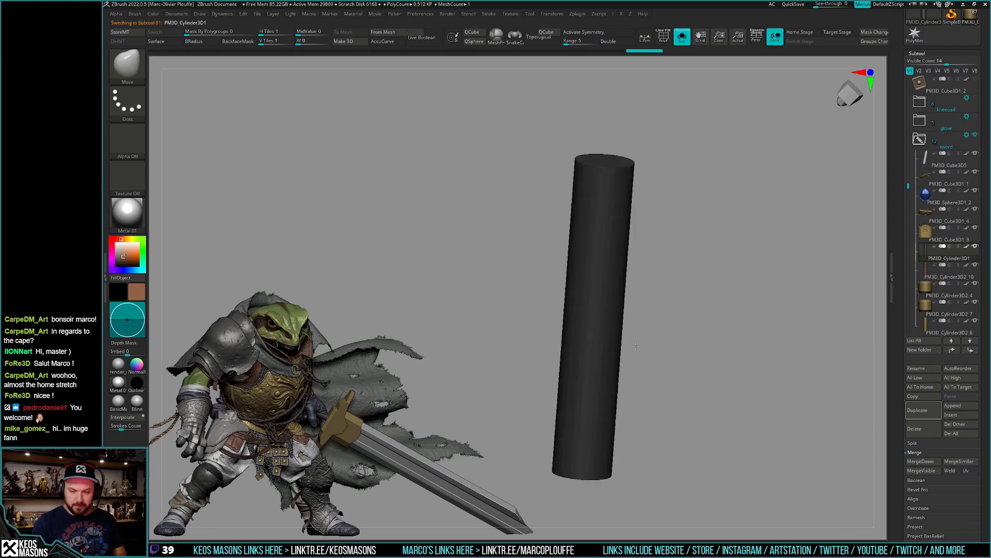
key(shift+f)
key(shift+f)
key(x)
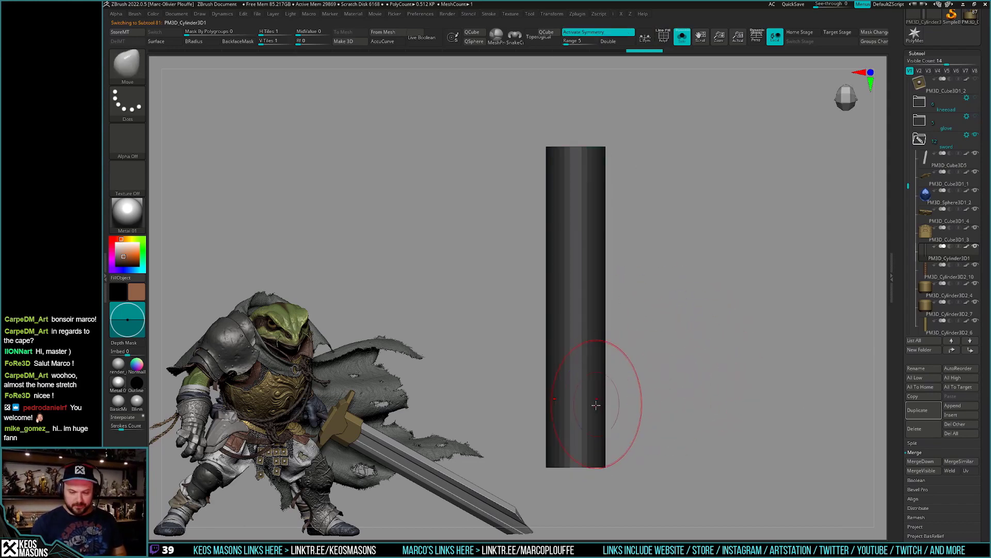
key(shift+f)
ZRemesh the grip cylinder at a low target polygon count, leaving about 0.358K polygons.
key(g)
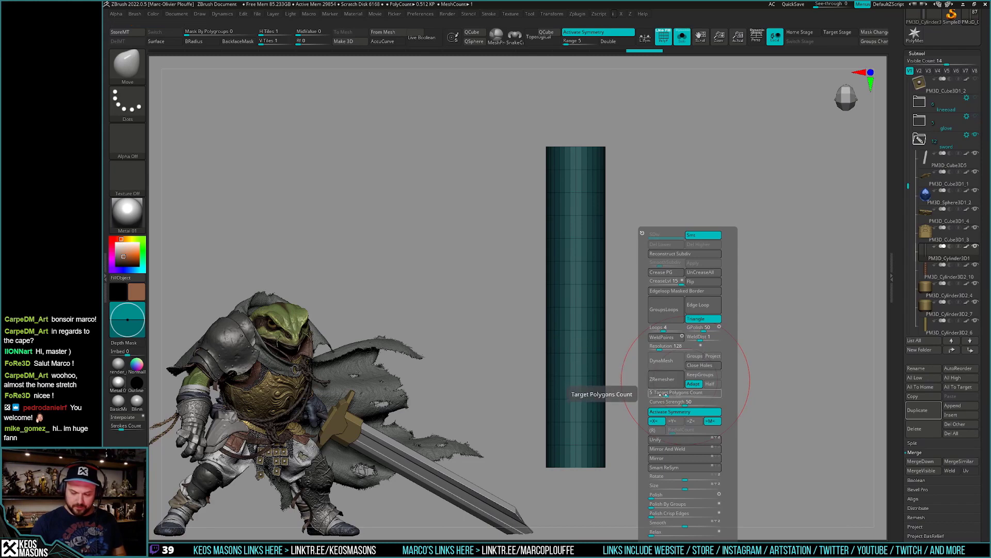
drag(660, 394, 652, 396)
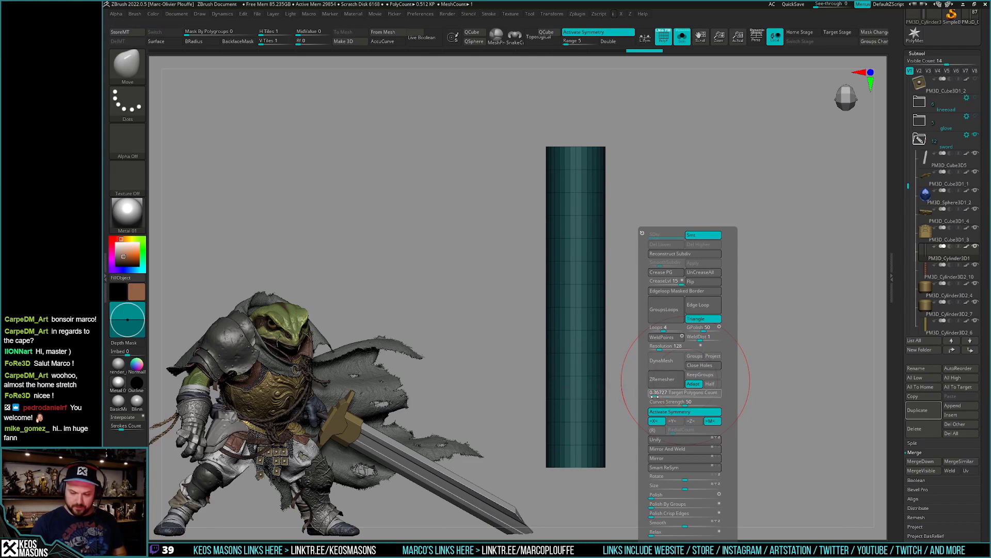
click(672, 382)
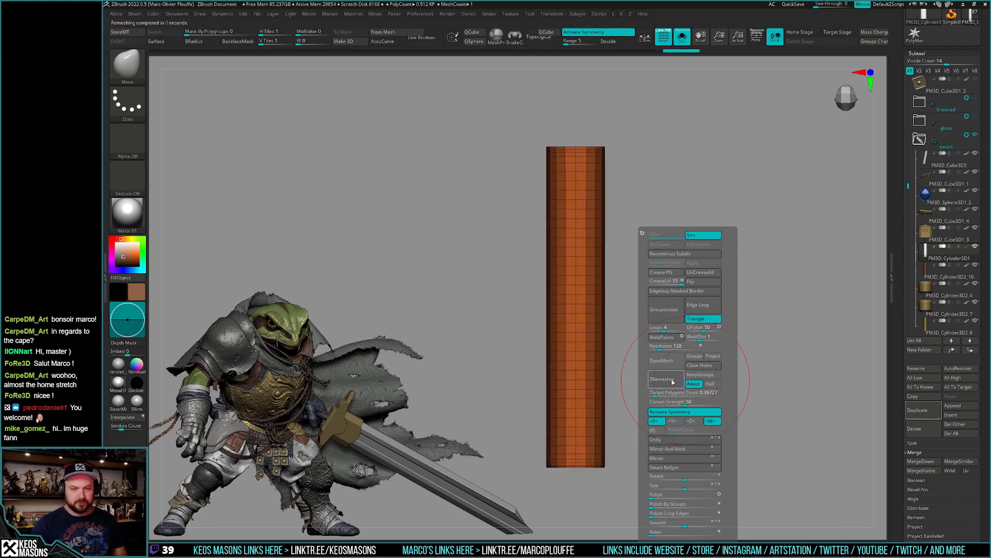
key(shift+f)
mouse_move(681, 393)
mouse_down()
mouse_move(679, 409)
mouse_move(682, 398)
mouse_up()
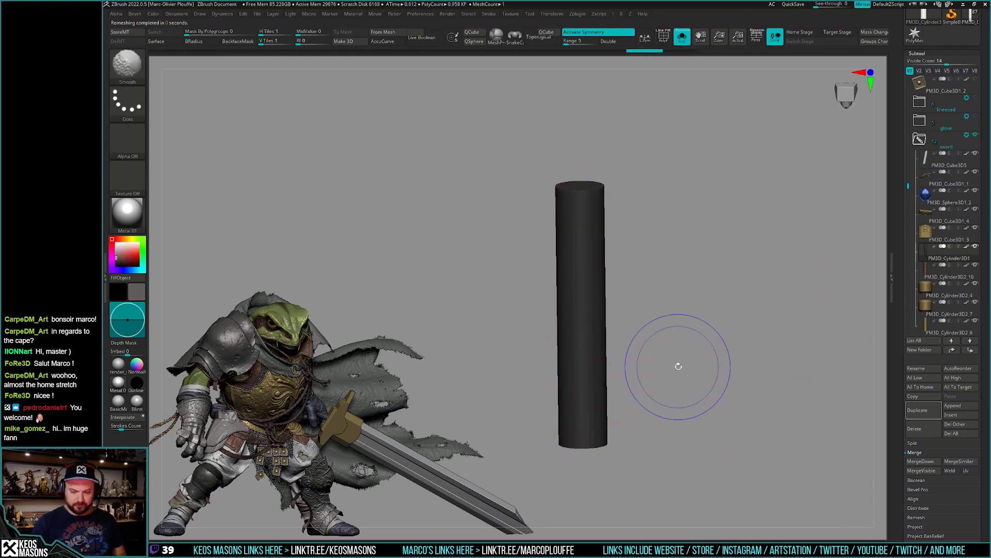
Switch the model to BasicMaterial and isolate the grip cylinder again.
click(127, 211)
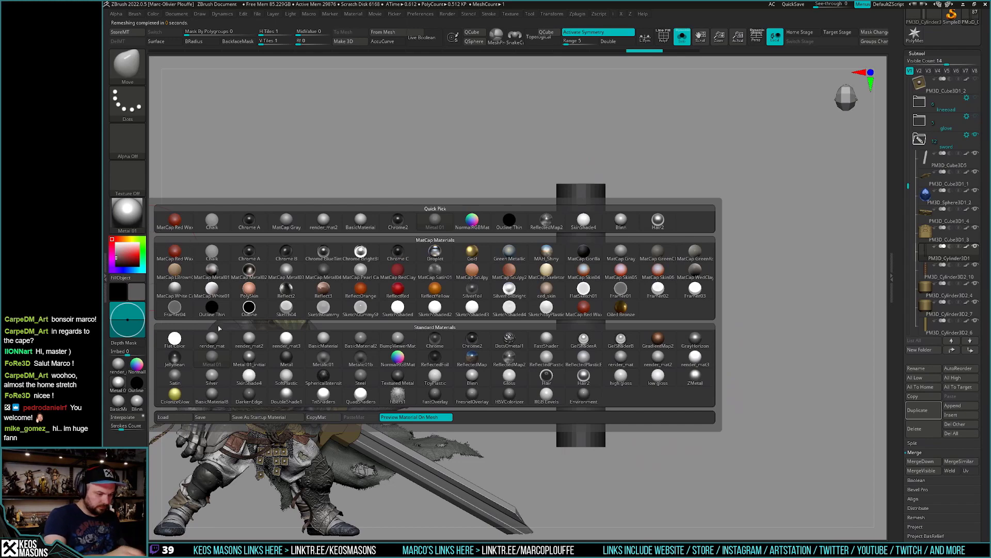
click(360, 220)
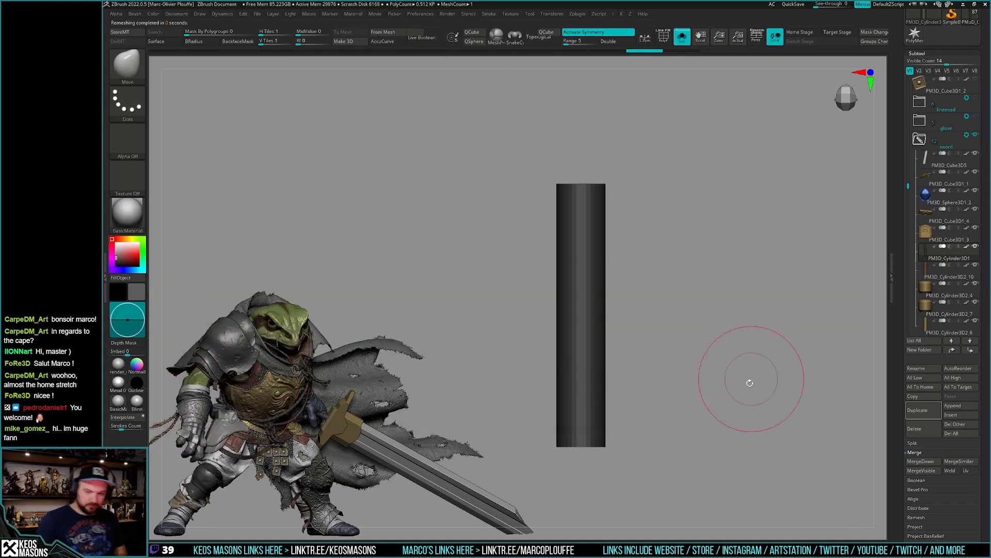
key(space)
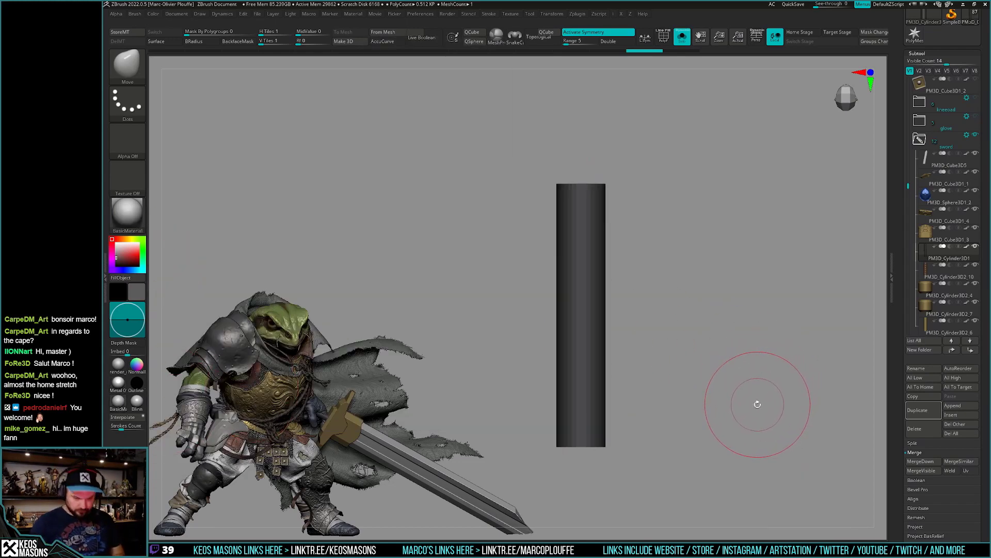
key(shift+alt+s)
key(shift+f)
key(shift+alt+s)
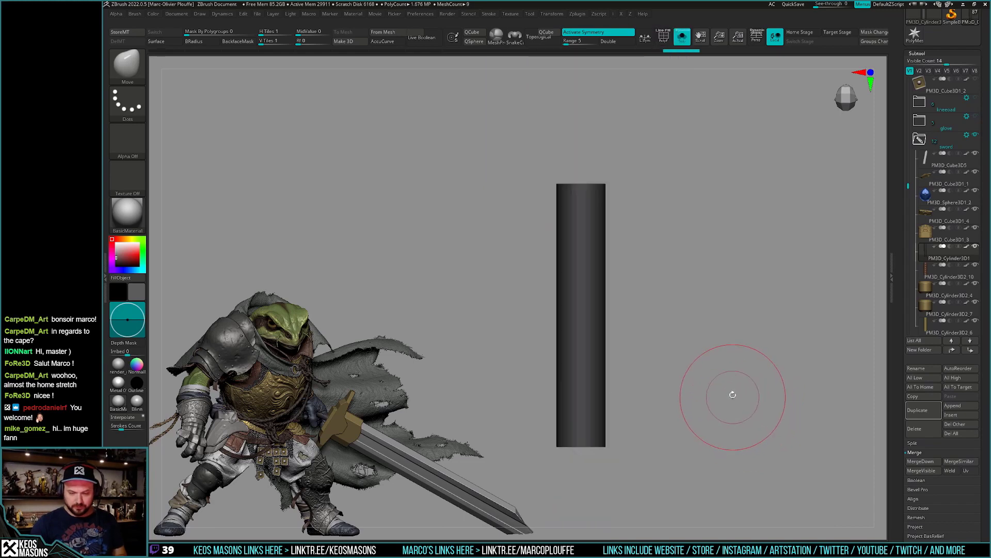
key(shift+f)
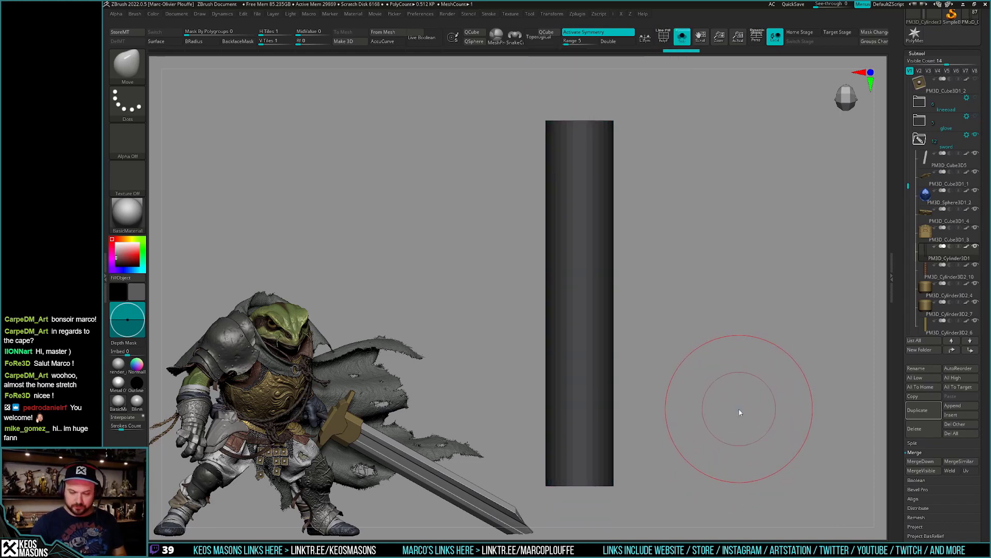
key(space)
ZRemesh the grip cylinder again and subdivide it twice to about 61K polygons.
click(728, 383)
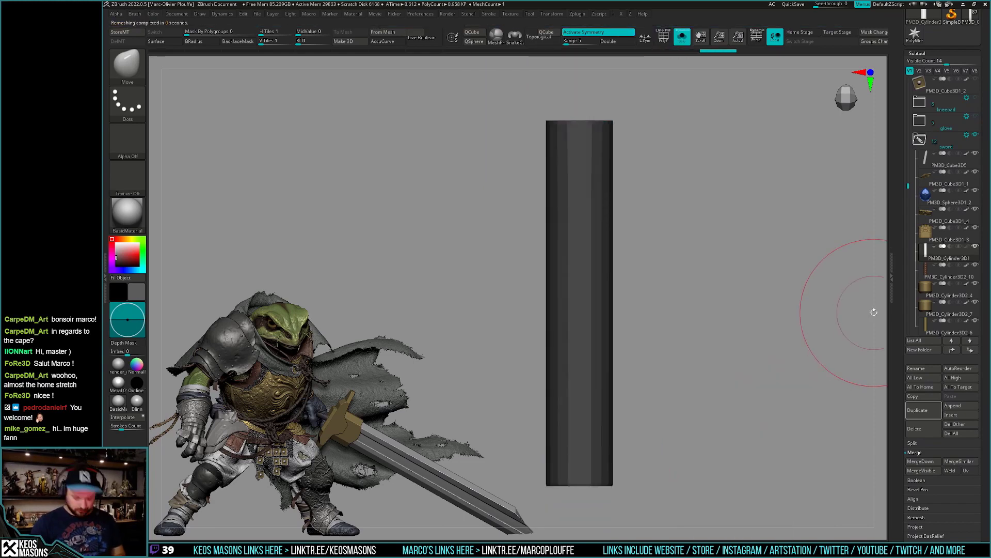
key(shift+f)
key(ctrl+d)
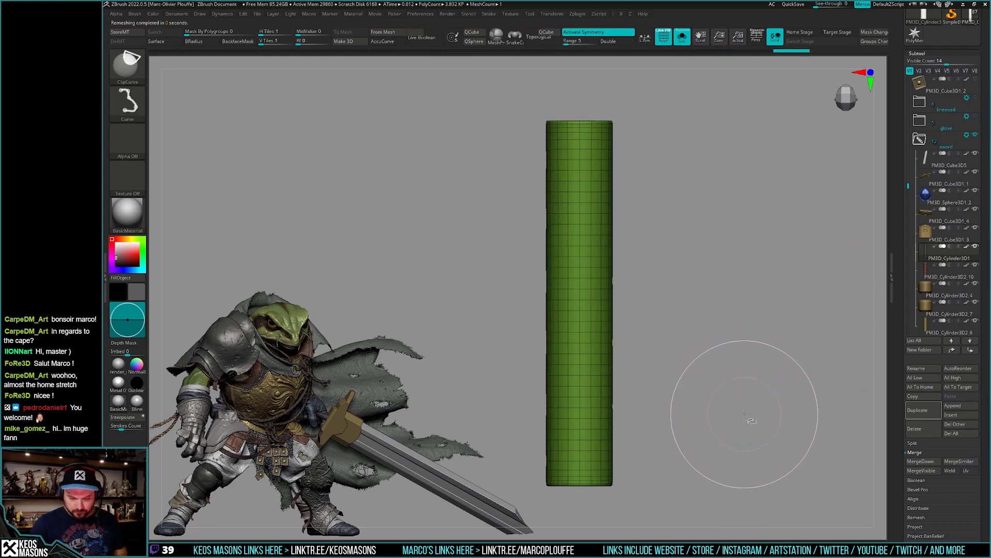
key(shift+f)
key(ctrl+d)
key(ctrl+d)
drag(728, 400, 587, 443)
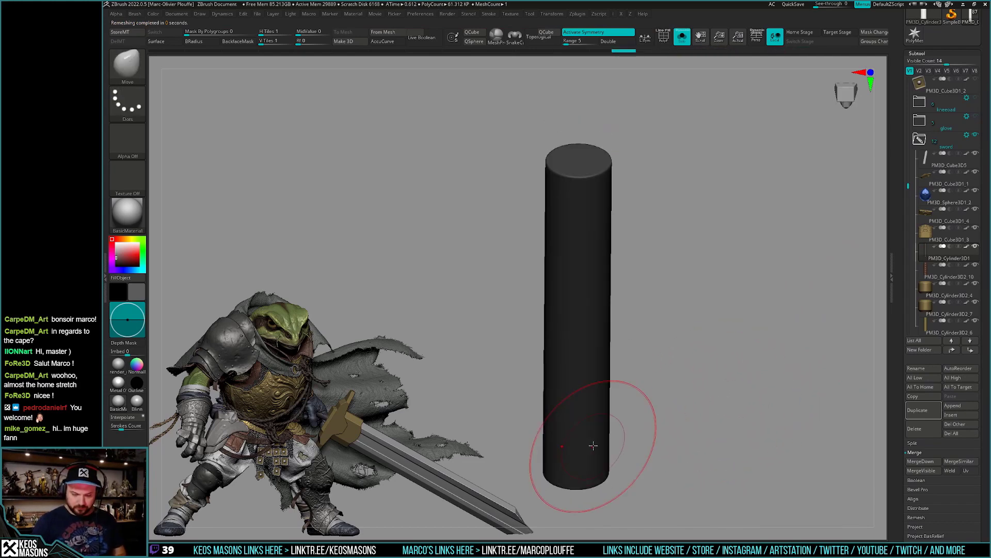
key(space)
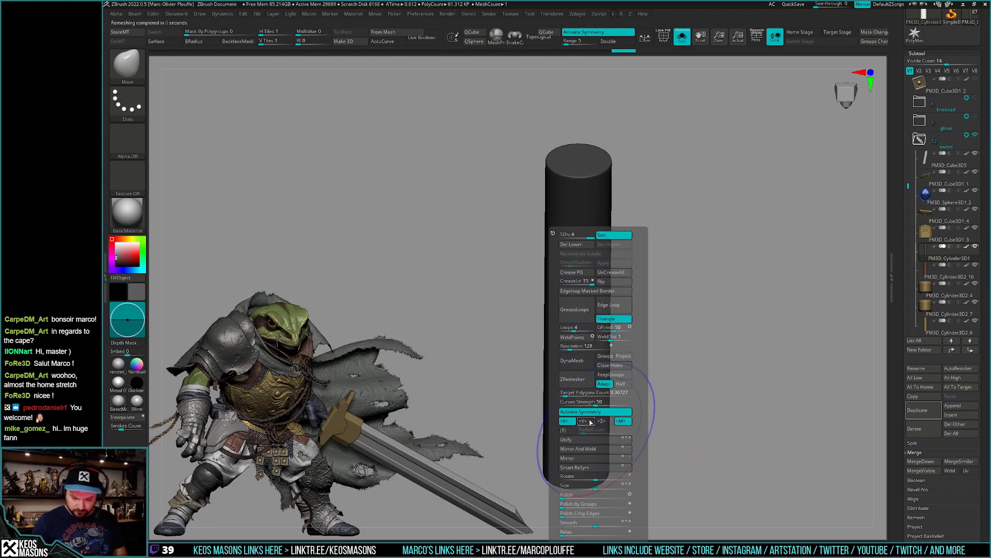
mouse_move(696, 358)
mouse_down()
mouse_move(582, 443)
mouse_move(598, 415)
mouse_move(588, 433)
mouse_up()
key(space)
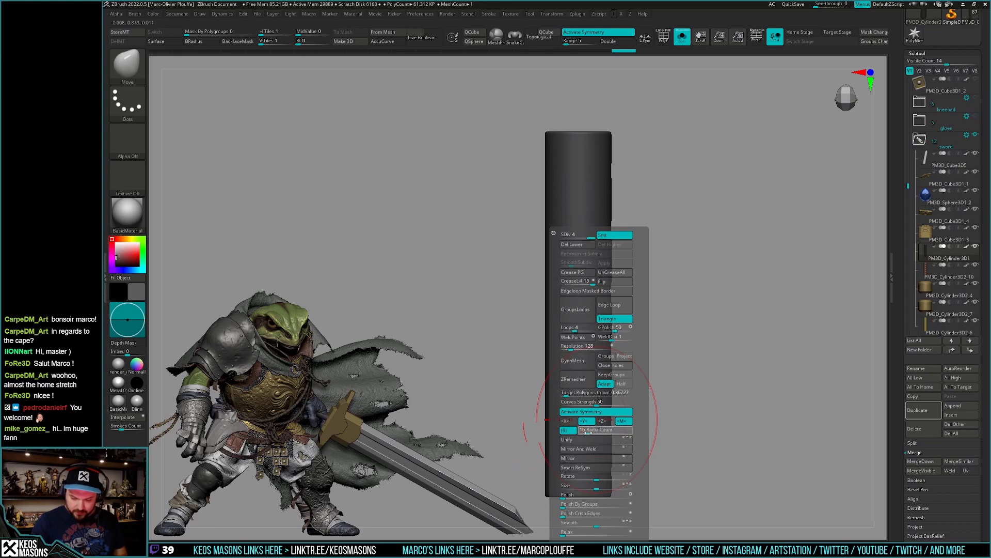
Carve vertical DamStandard grooves around the cylinder with radial symmetry, then show the full sword.
key(space)
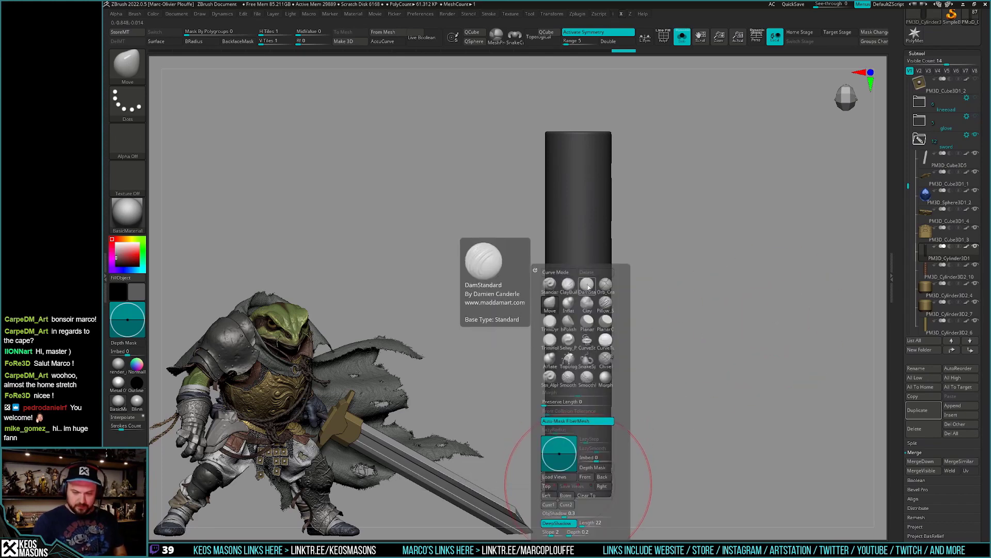
click(587, 286)
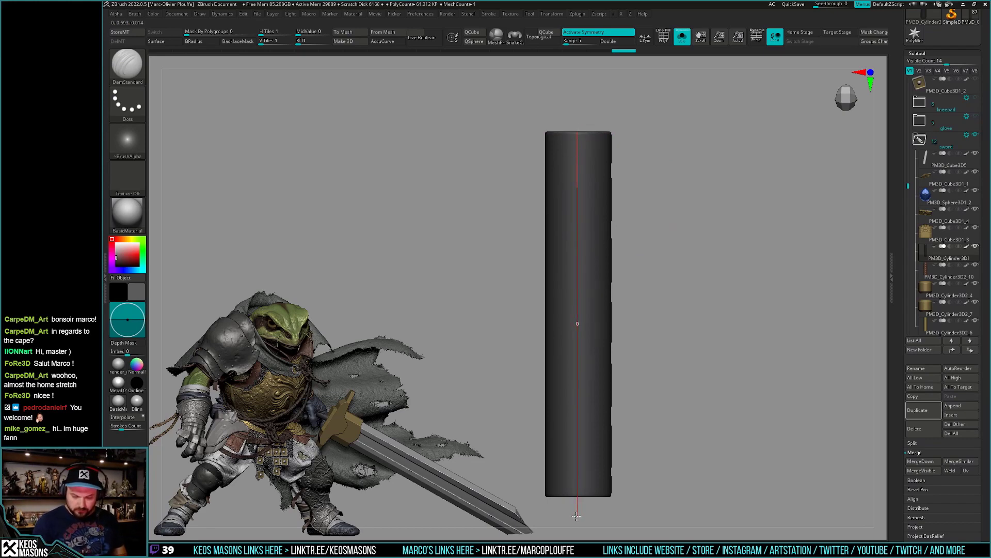
drag(594, 512, 595, 513)
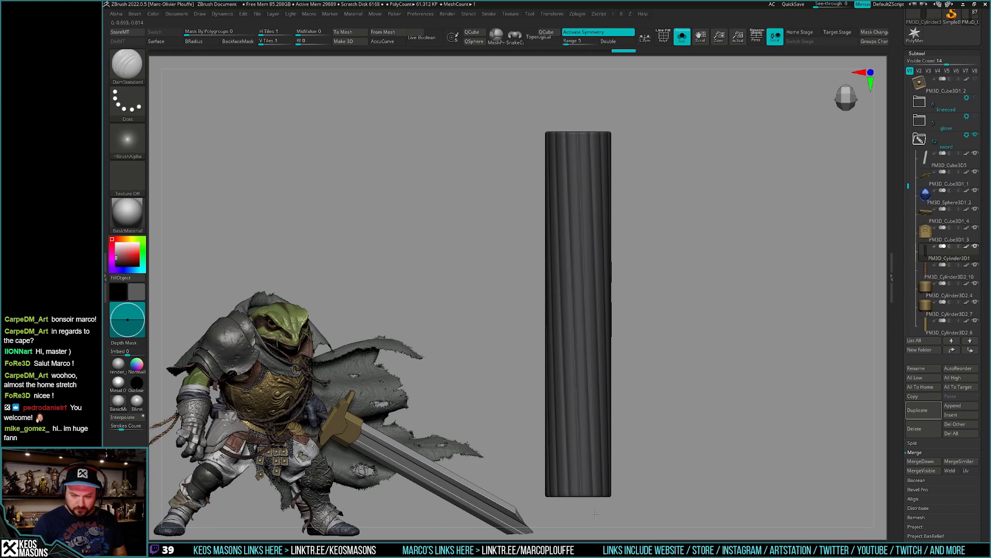
key(ctrl+shift+s)
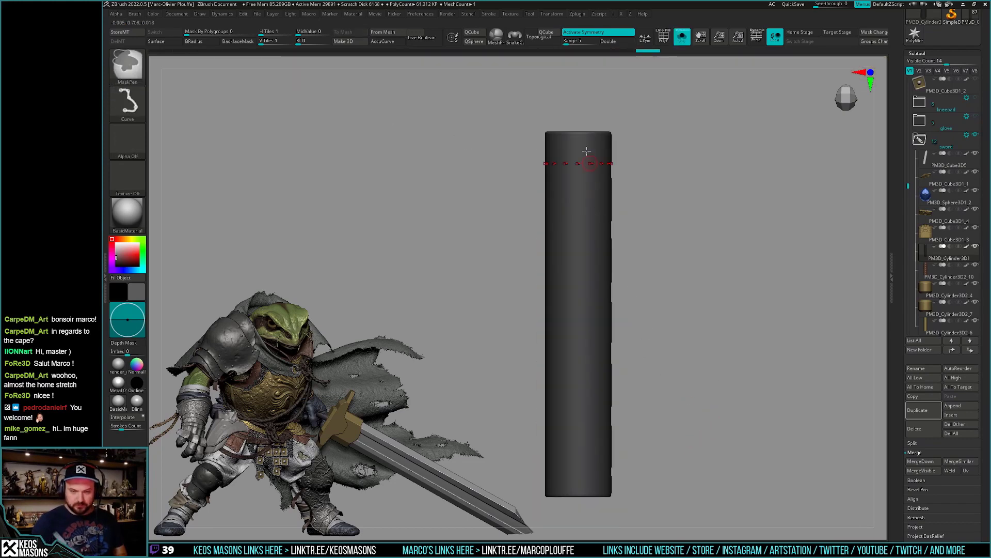
drag(579, 165, 577, 512)
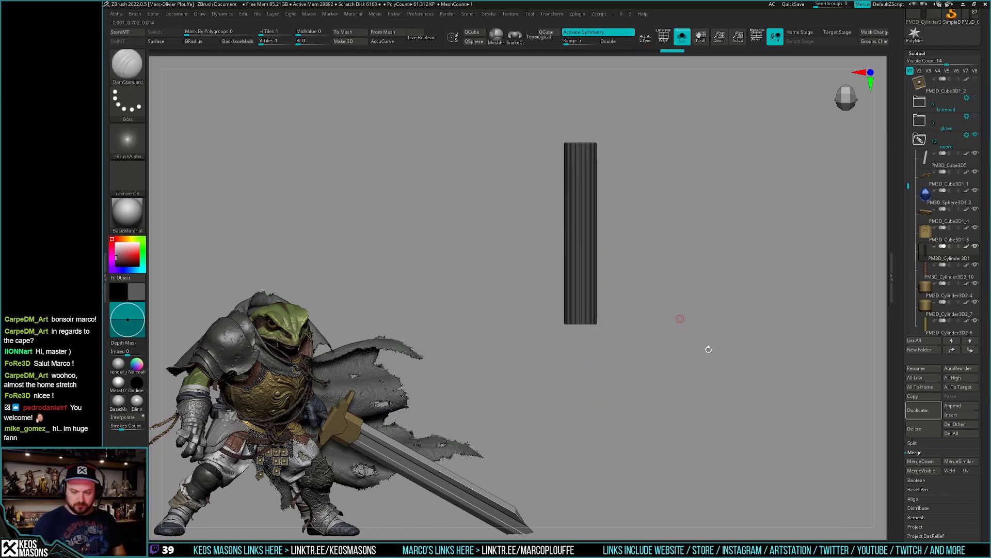
key(alt+s)
mouse_move(696, 422)
mouse_down()
mouse_move(687, 433)
mouse_move(691, 405)
mouse_up()
key(shift+f)
key(b)
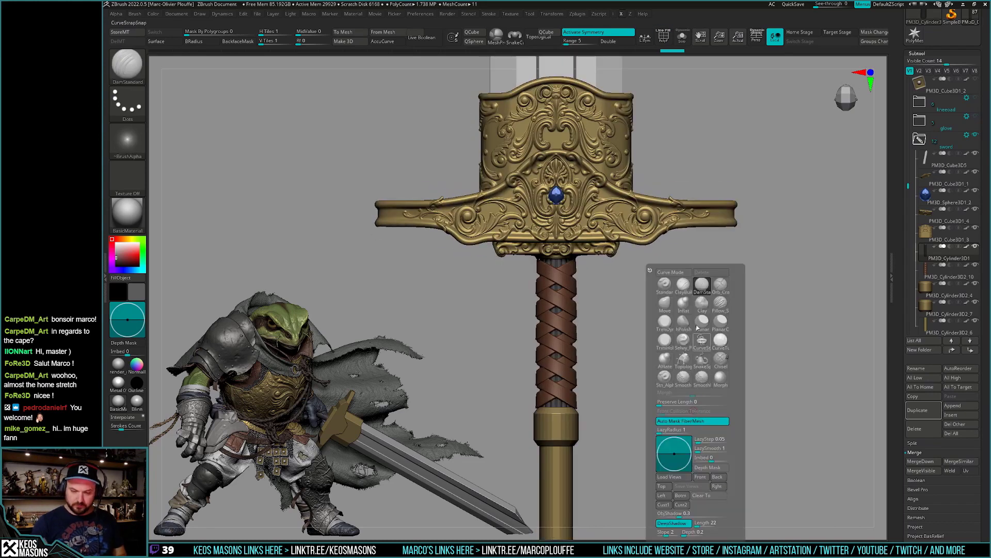
key(c)
key(b)
key(Down)
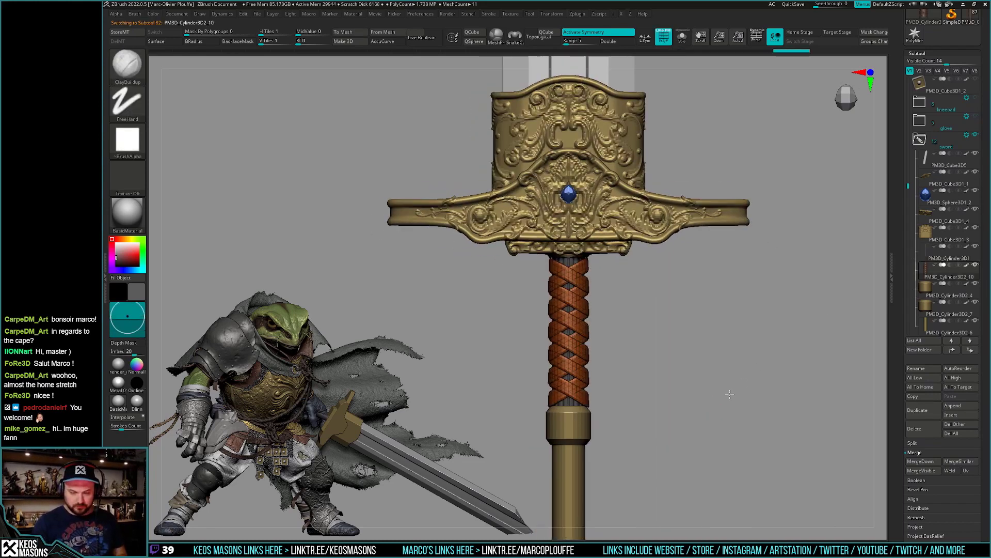
alt+drag(717, 387, 726, 394)
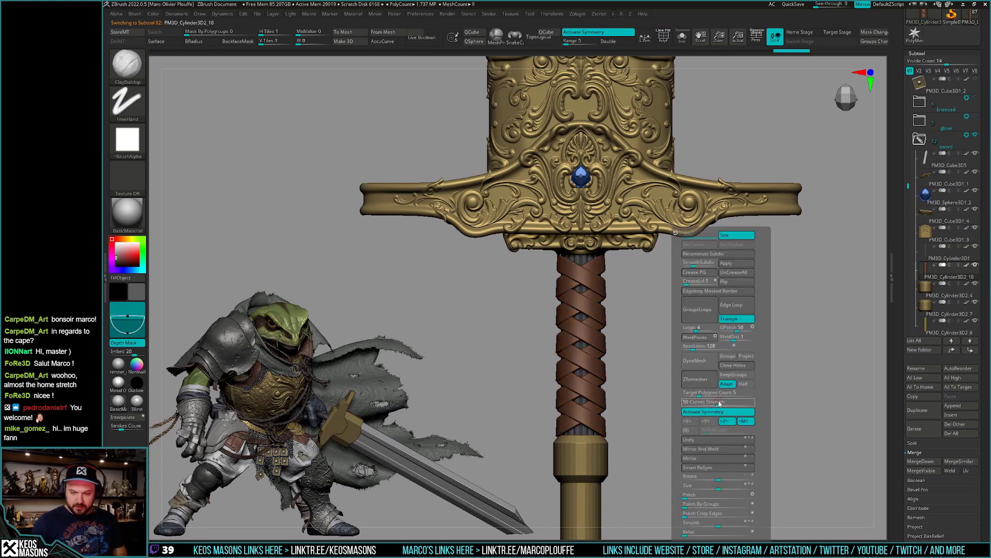
key(ctrl)
mouse_move(592, 355)
alt+mouse_down()
mouse_move(715, 392)
mouse_move(695, 382)
mouse_move(700, 419)
alt+mouse_up()
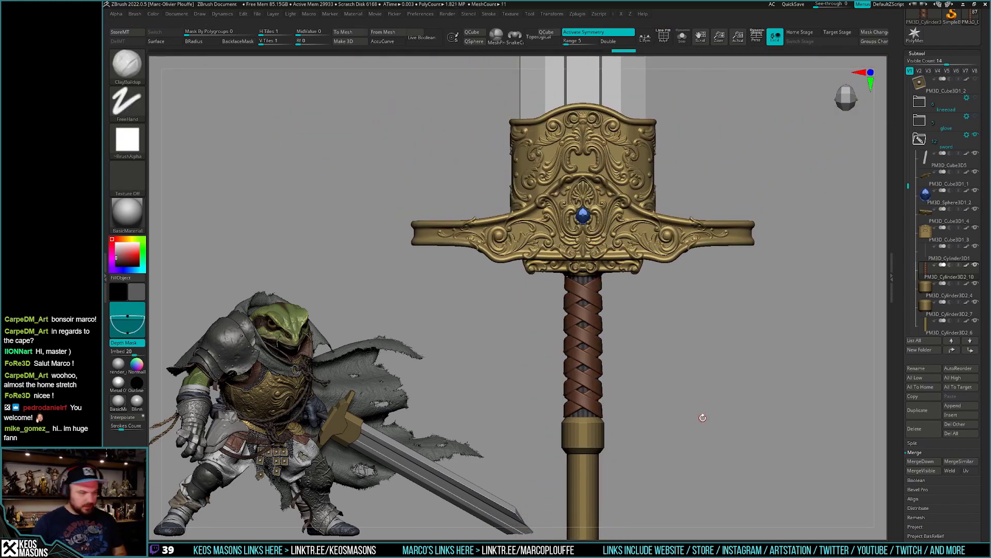
key(b)
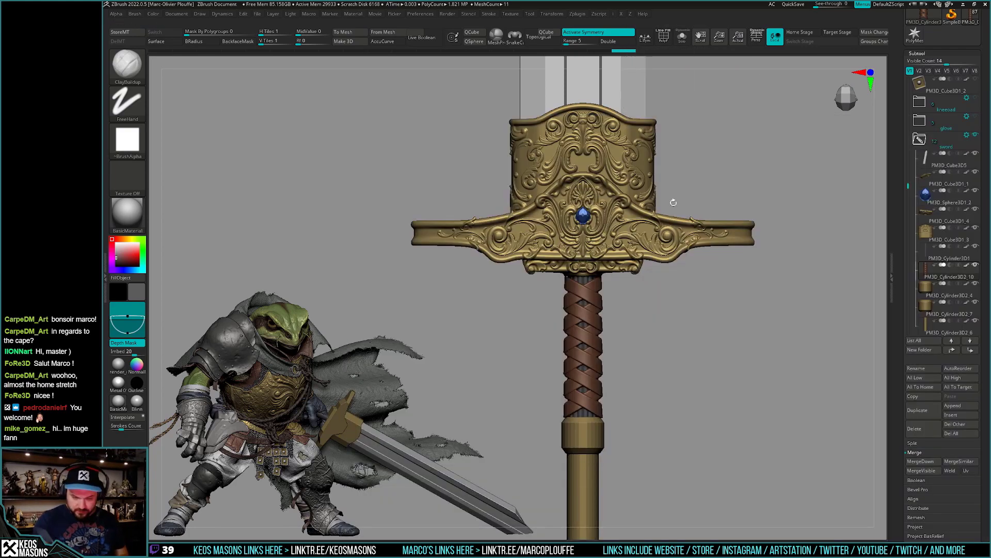
Load the leathercrack.zbp brush from the samus tools folder.
mouse_move(703, 417)
alt+mouse_down()
mouse_move(664, 427)
mouse_move(674, 423)
alt+mouse_up()
key(b)
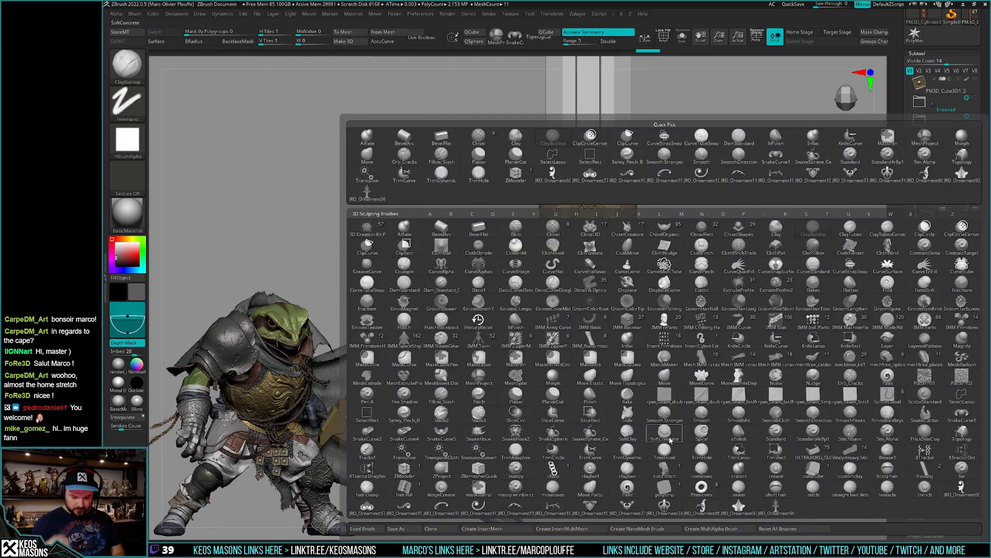
click(670, 439)
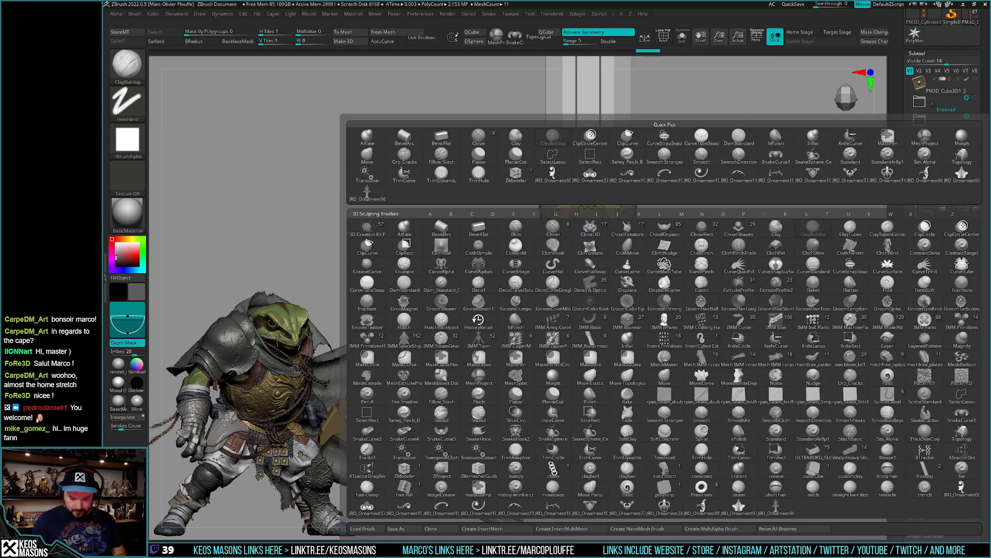
click(379, 531)
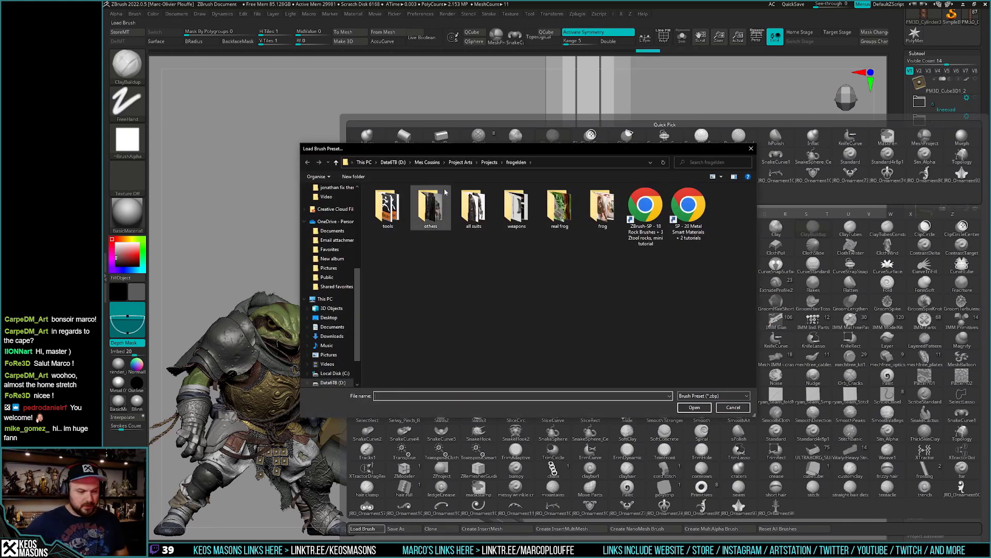
double_click(389, 209)
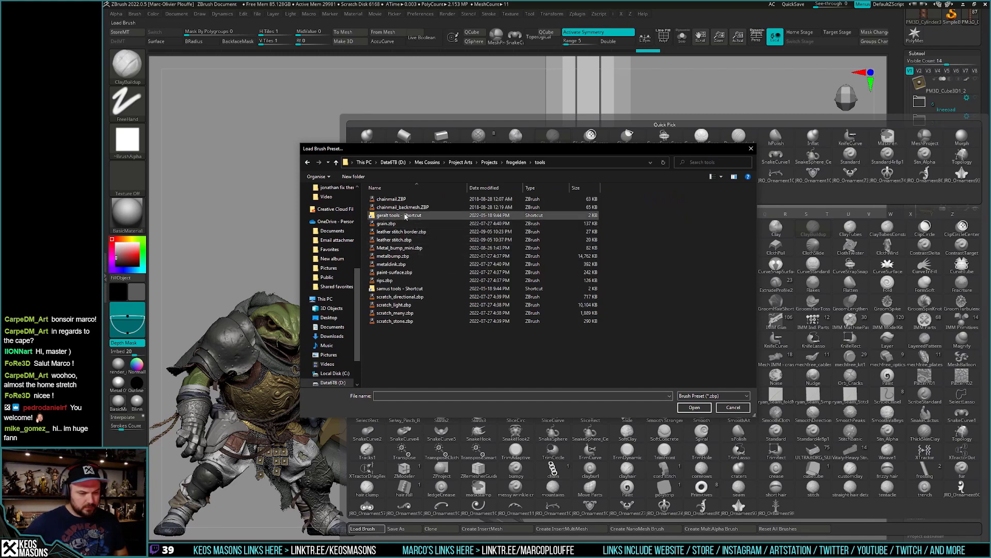
click(397, 289)
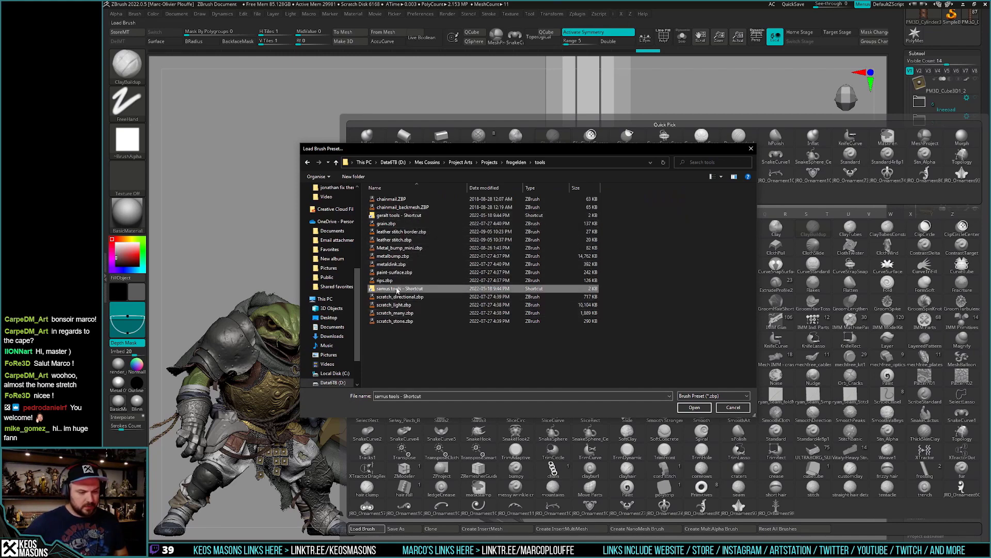
double_click(397, 289)
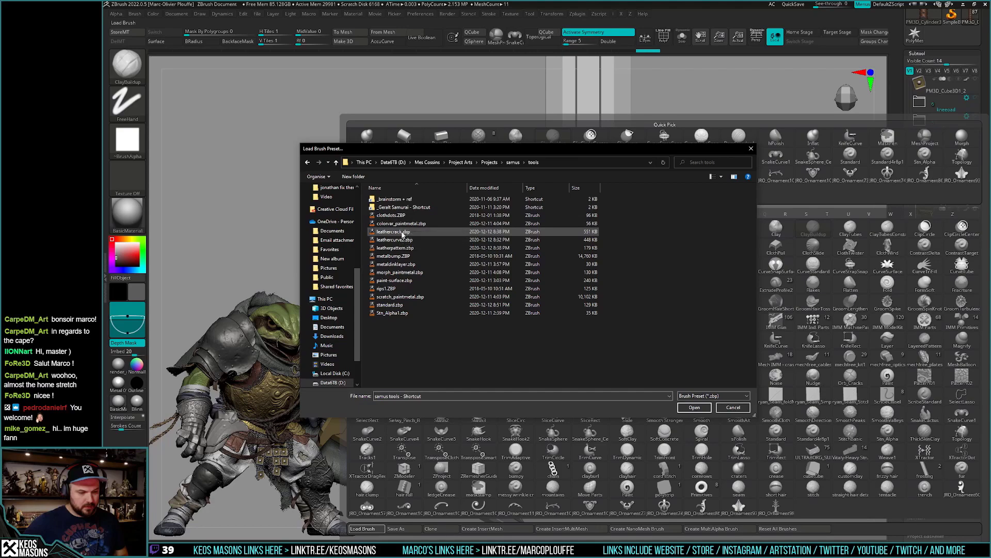
double_click(393, 232)
Load the leathercurve2.zbp and leatherpattern.zbp brushes from the same folder.
key(b)
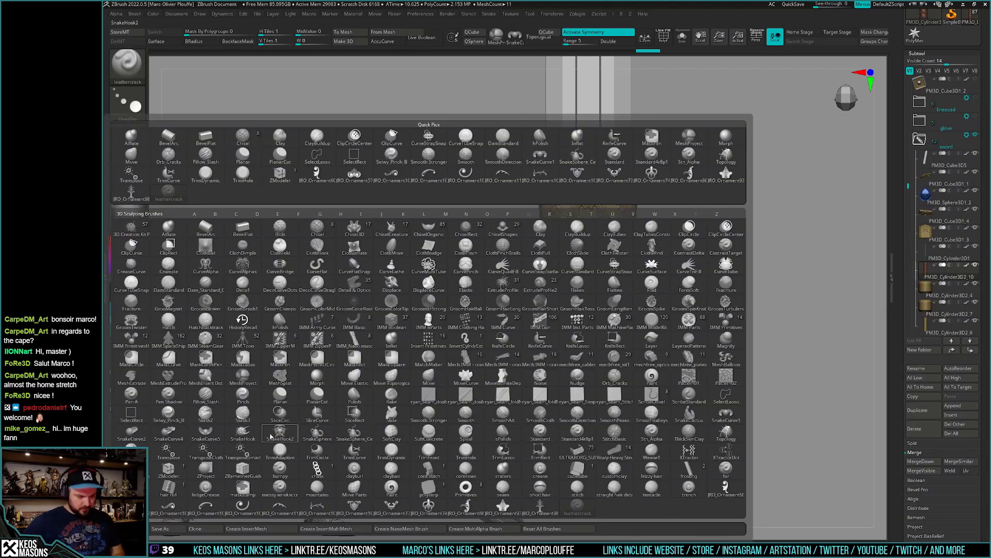
click(122, 22)
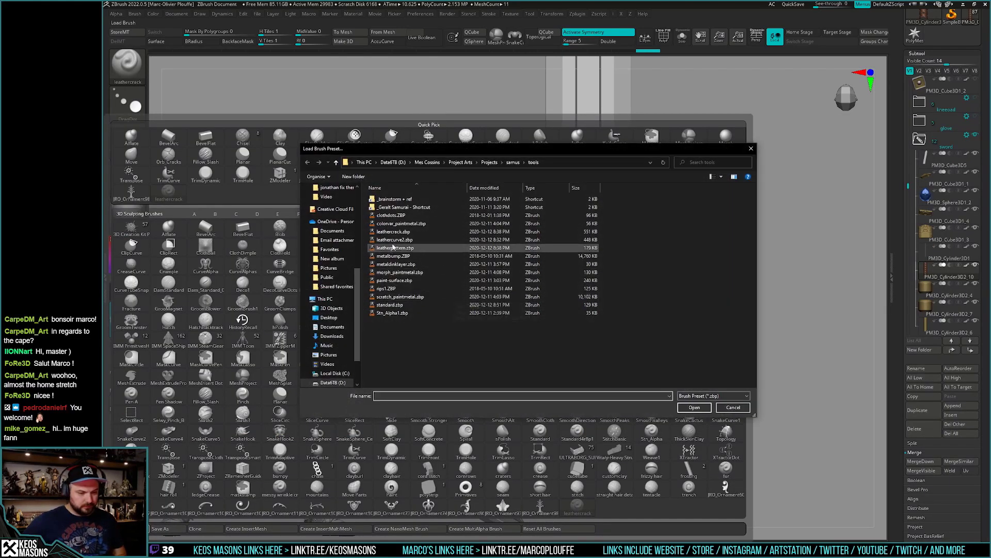
double_click(395, 240)
key(b)
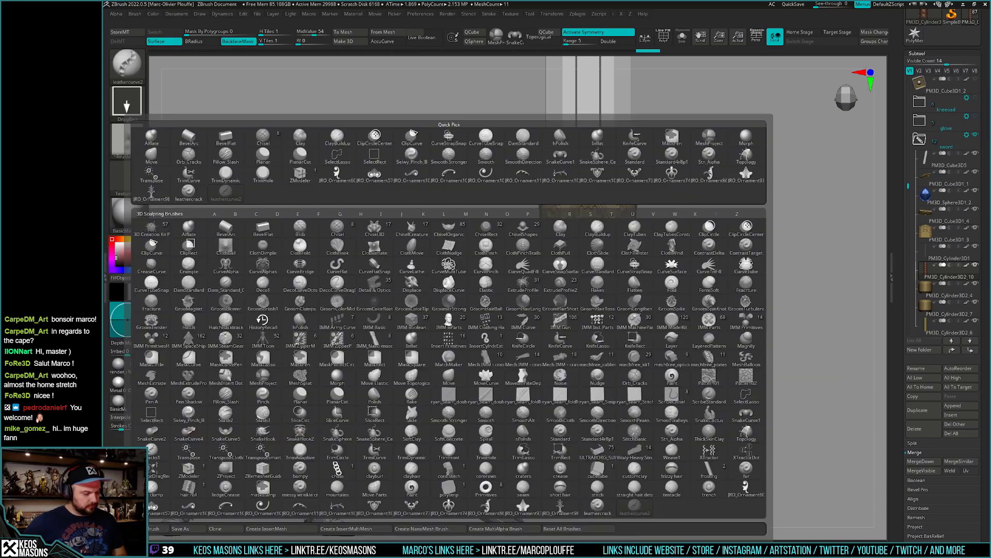
click(161, 527)
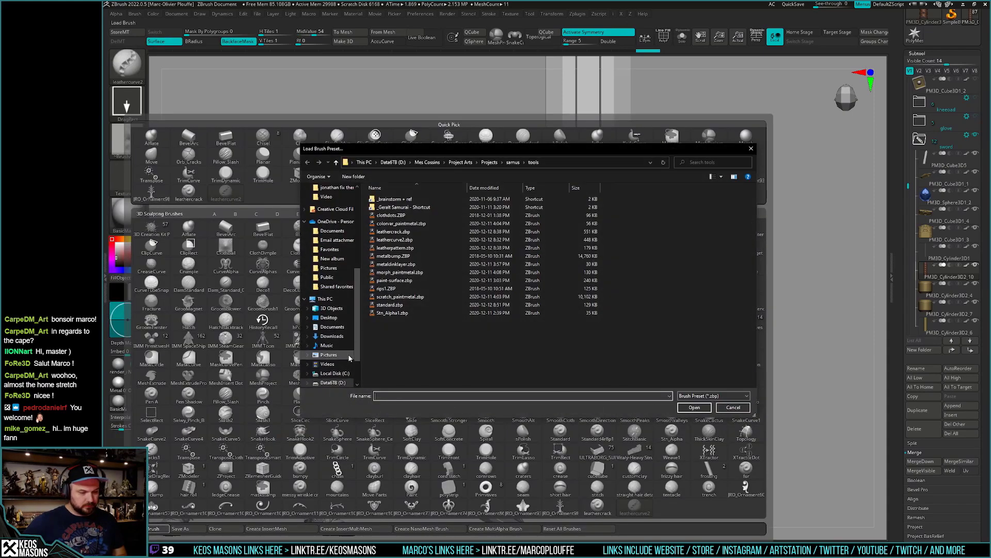
click(408, 249)
double_click(408, 249)
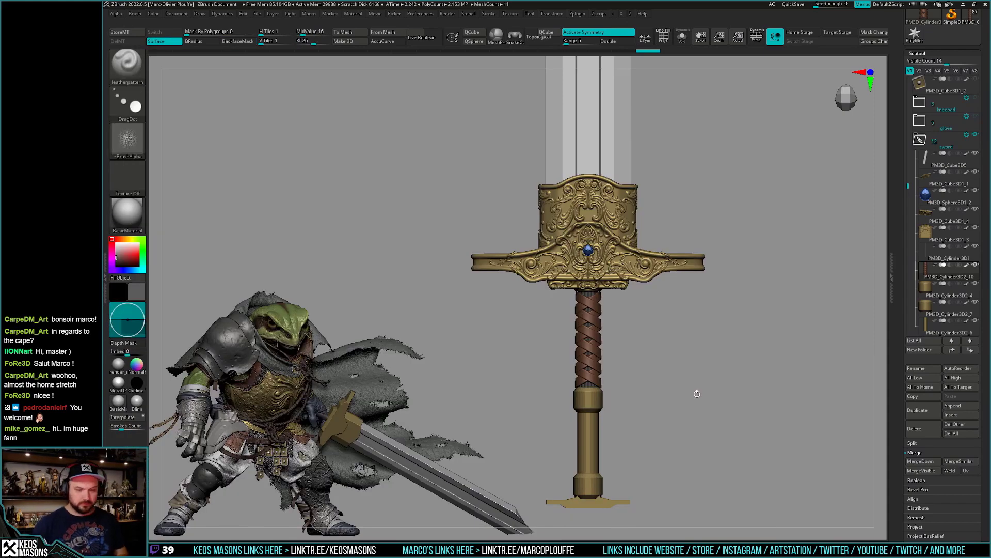
Zoom in on the grip and try the leathercrack and leathercurve2 brushes.
scroll(593, 330, up, 5)
key(space)
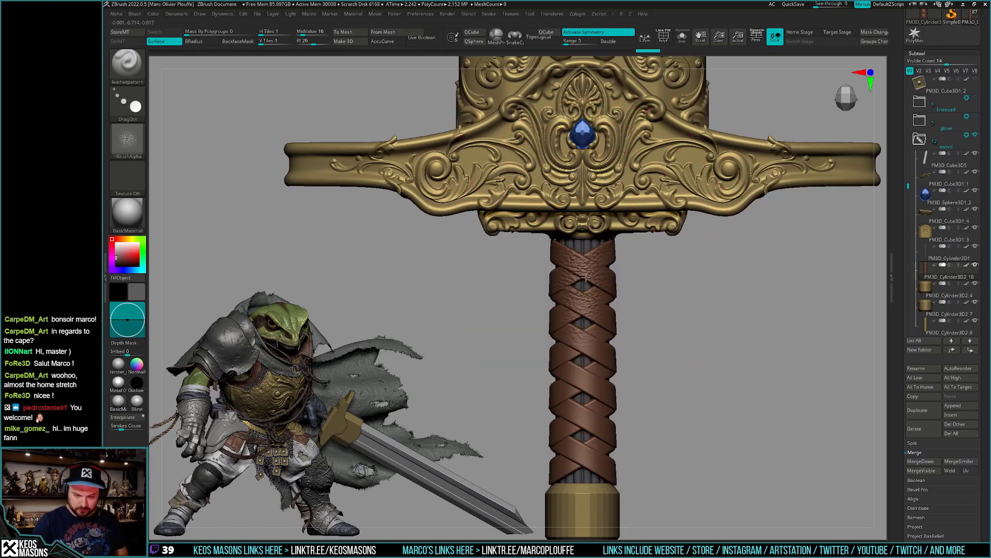
alt+click(589, 274)
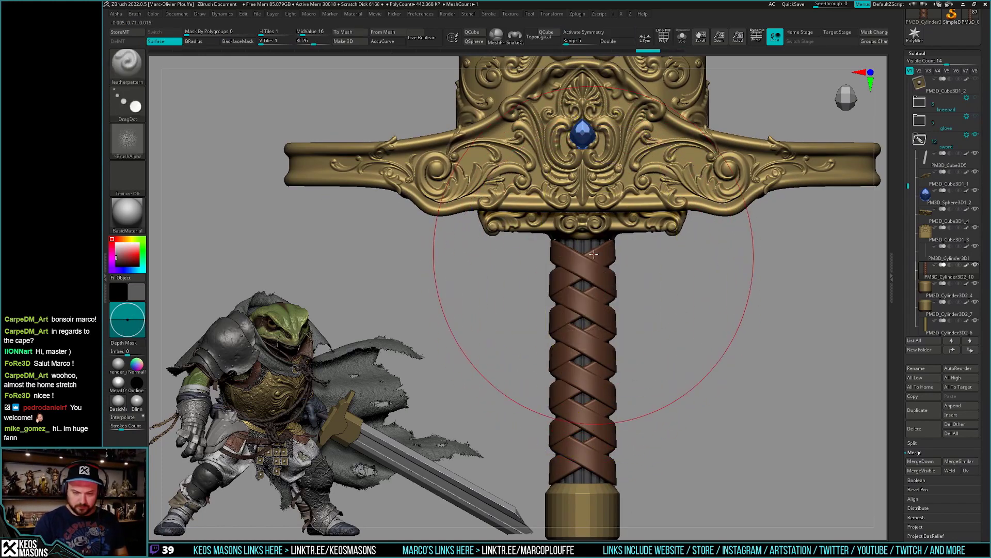
scroll(599, 295, down, 2)
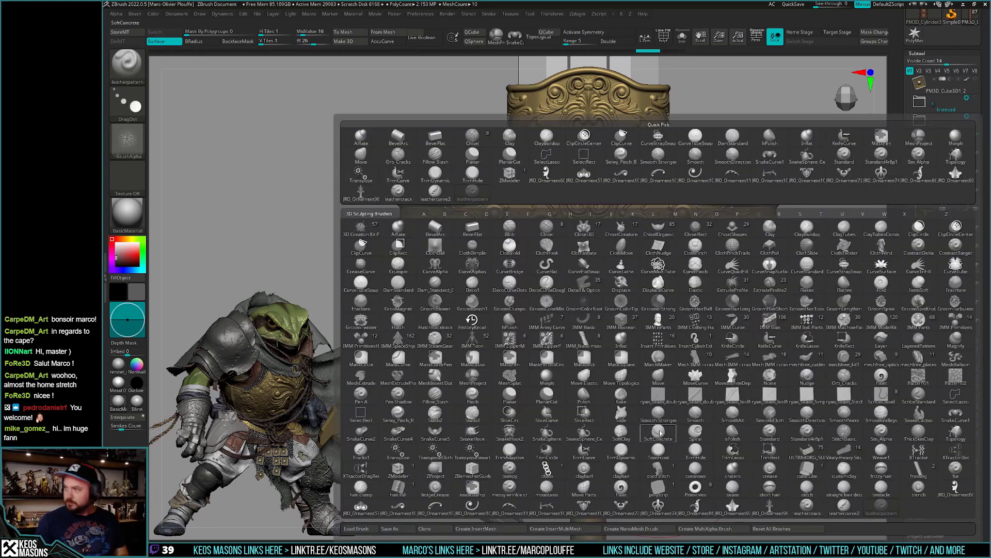
key(b)
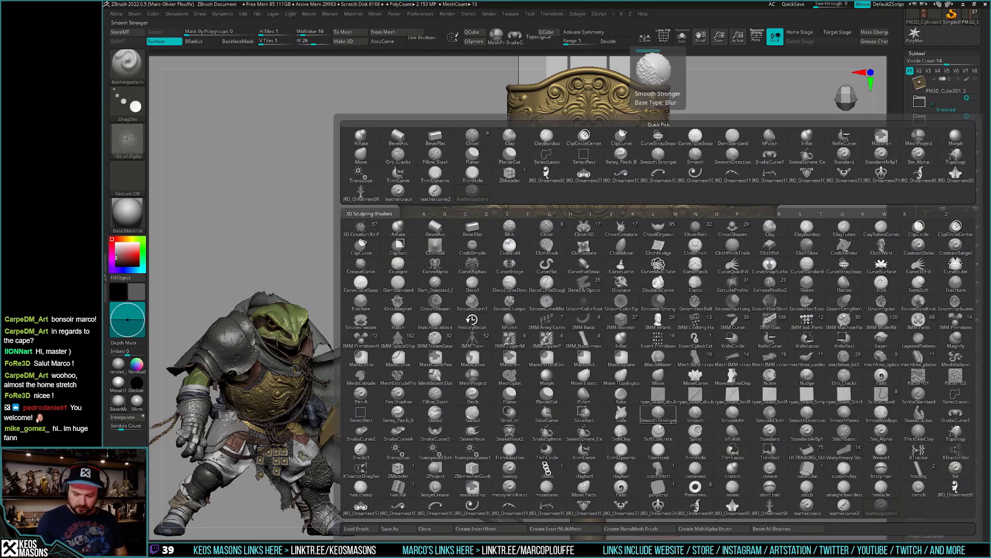
click(806, 505)
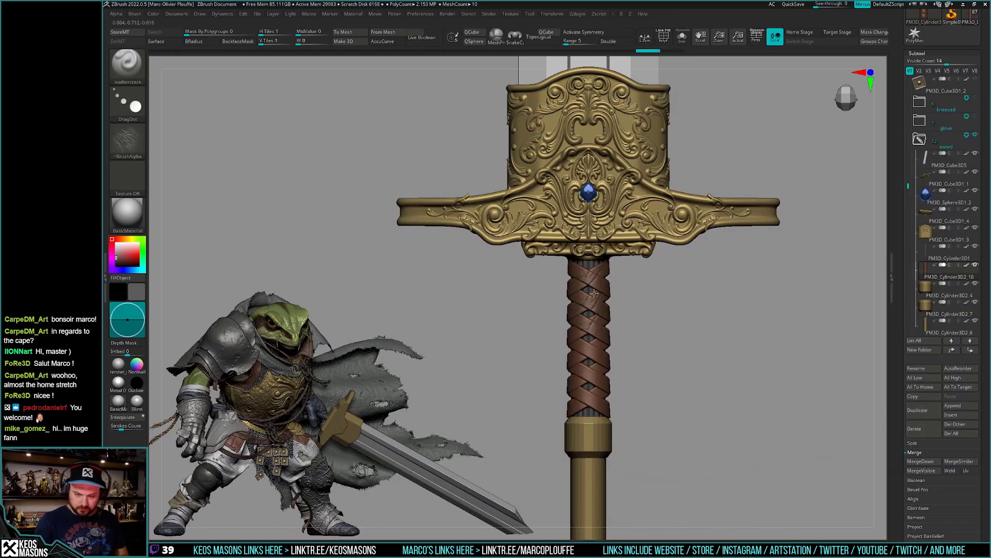
key(b)
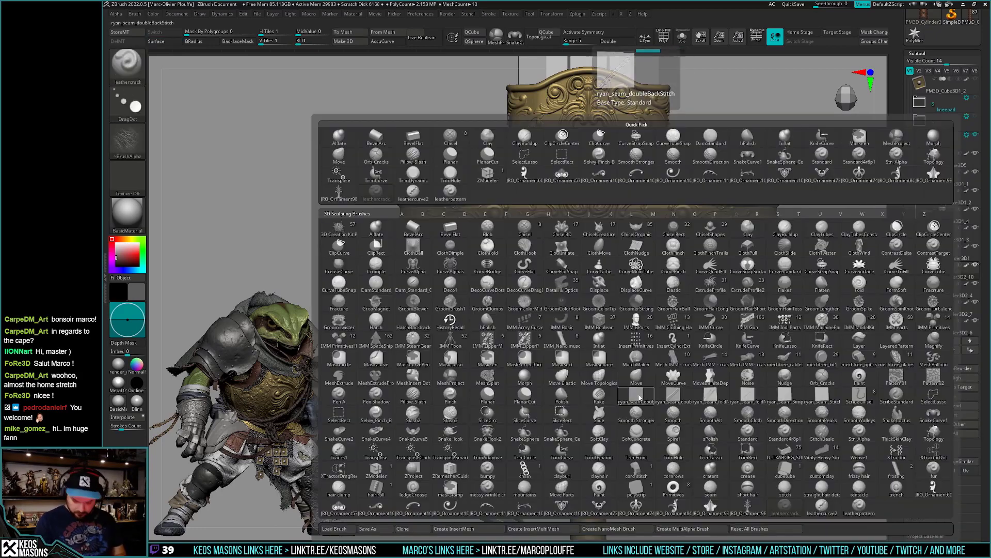
click(822, 506)
key(space)
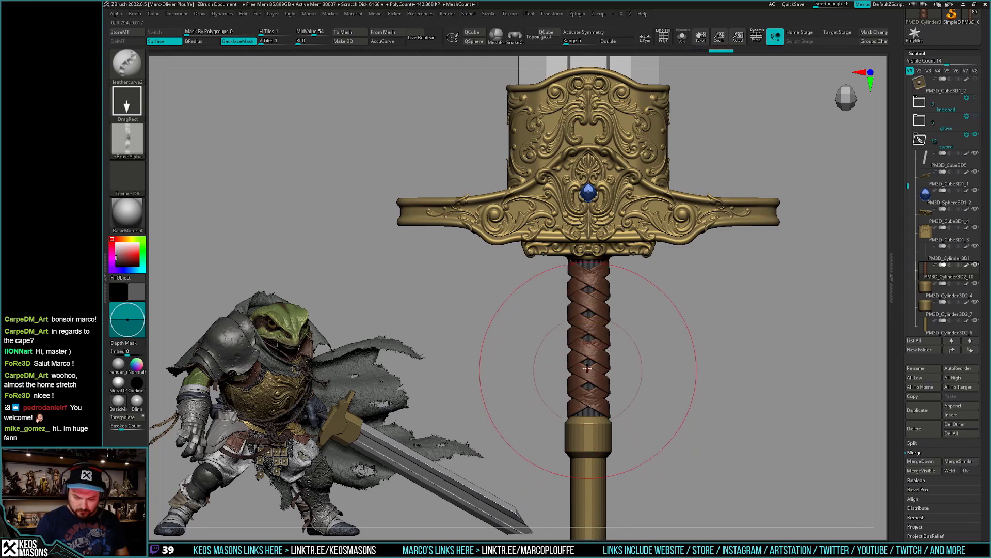
Check the hilt from side and front views, then hide the grip's polygroup colours.
drag(594, 354, 569, 283)
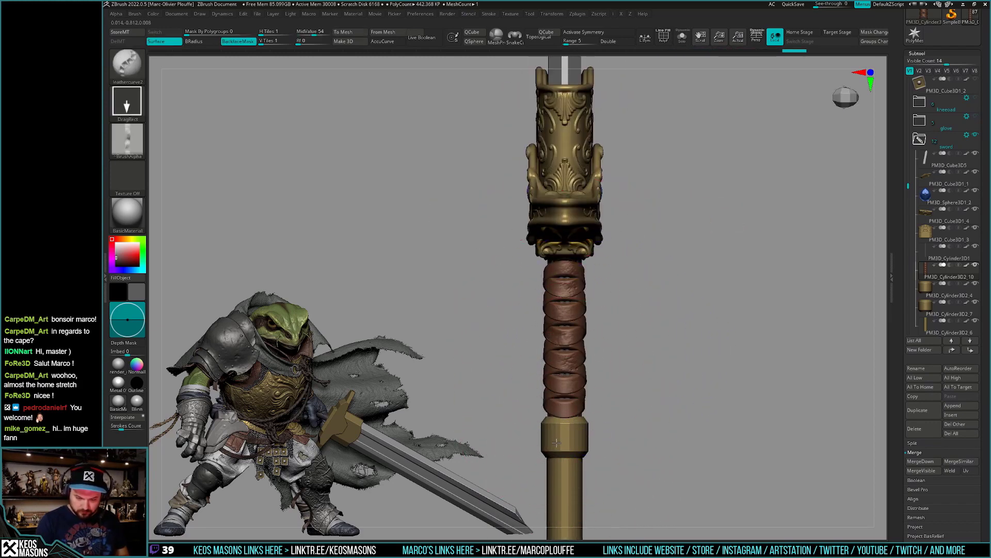
drag(568, 522, 619, 388)
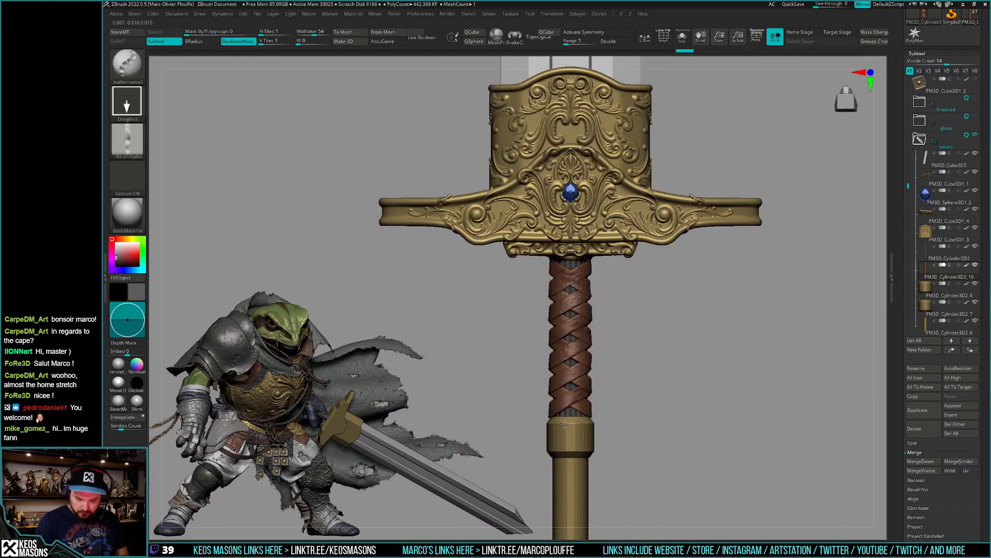
drag(646, 465, 611, 365)
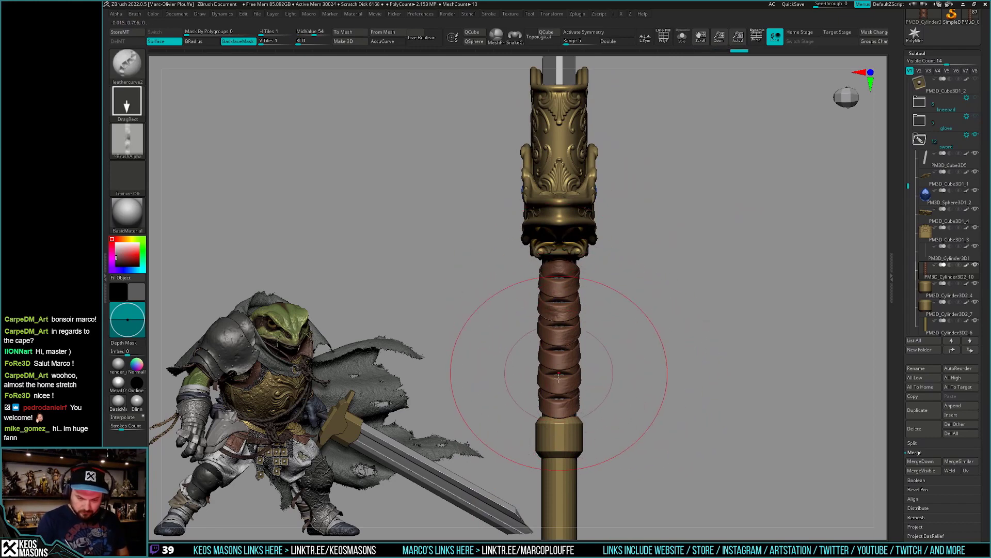
shift+drag(649, 462, 674, 429)
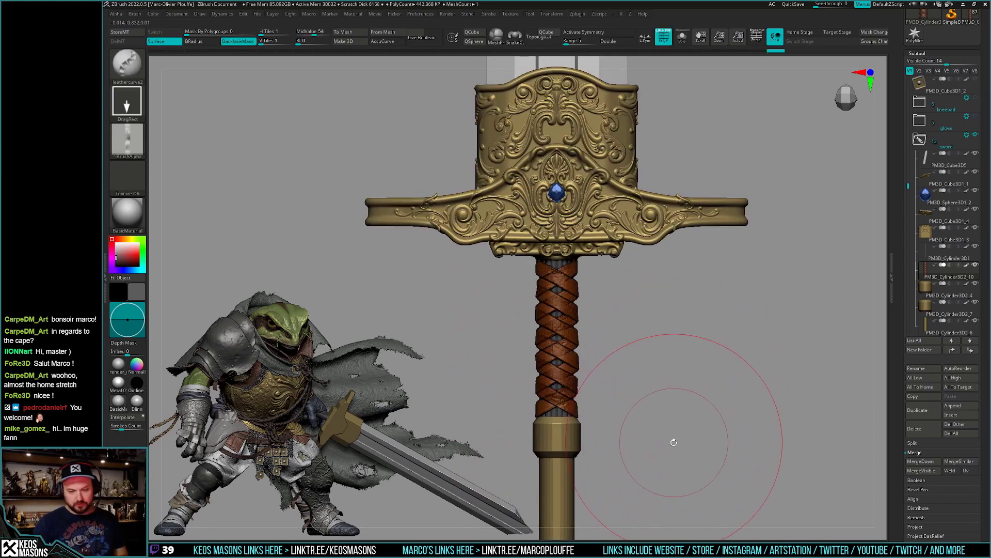
key(shift+f)
Select the leatherpattern brush and lower its intensity to about 7.
key(b)
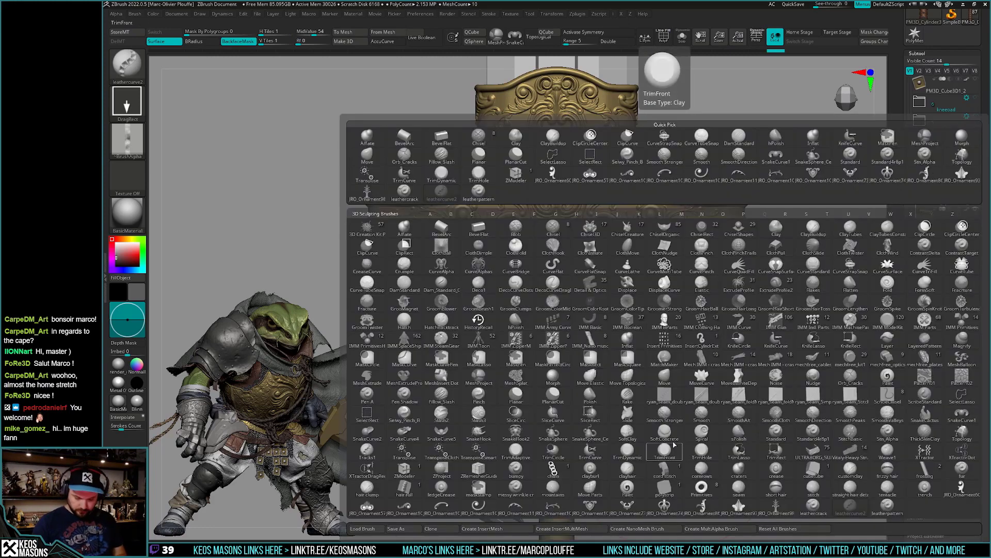
click(665, 434)
alt+right_drag(588, 343, 568, 331)
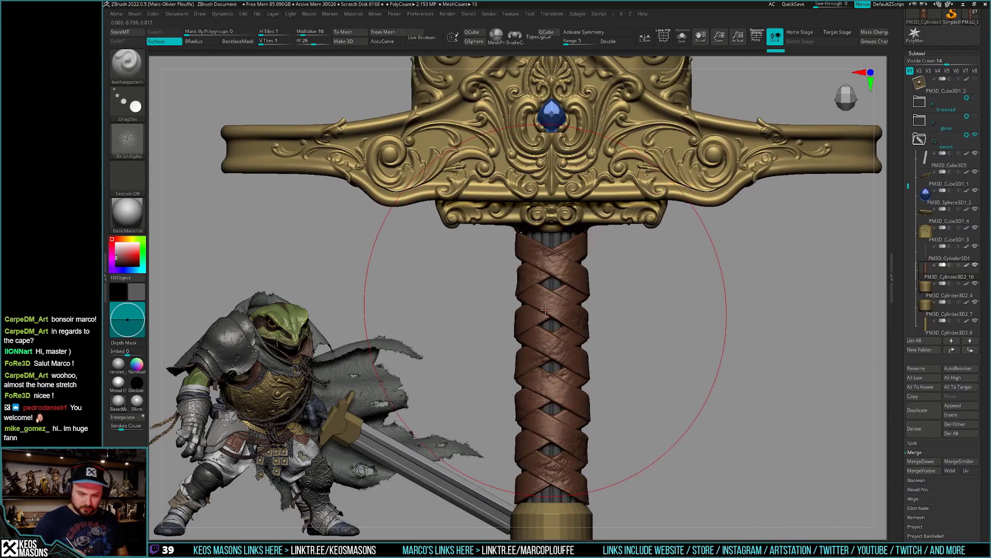
right_click(517, 351)
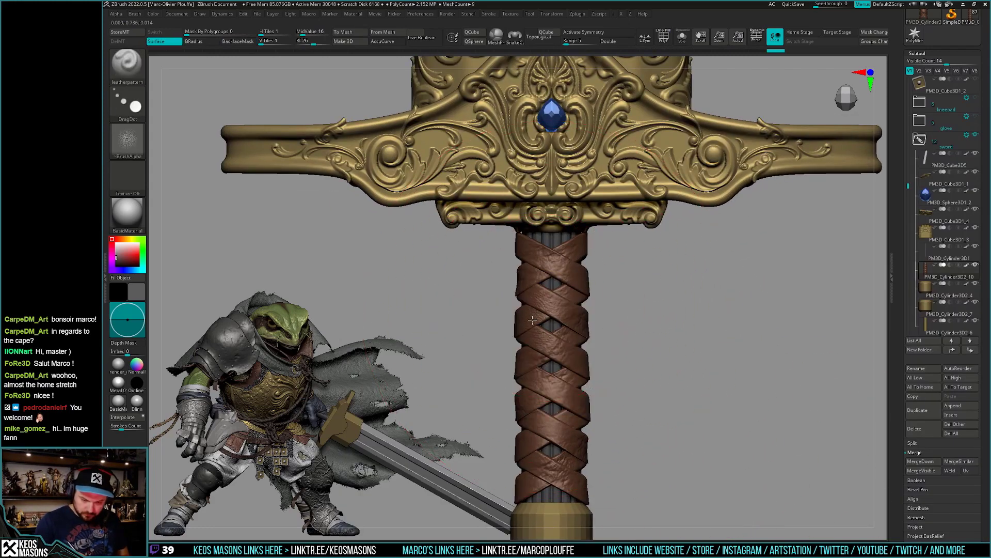
right_click(531, 320)
drag(543, 346, 534, 345)
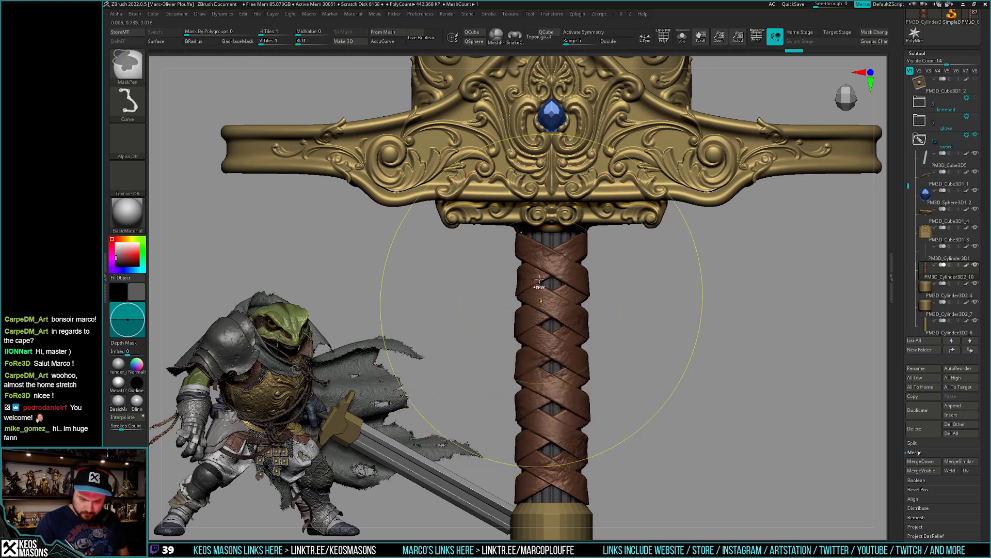
right_click(547, 272)
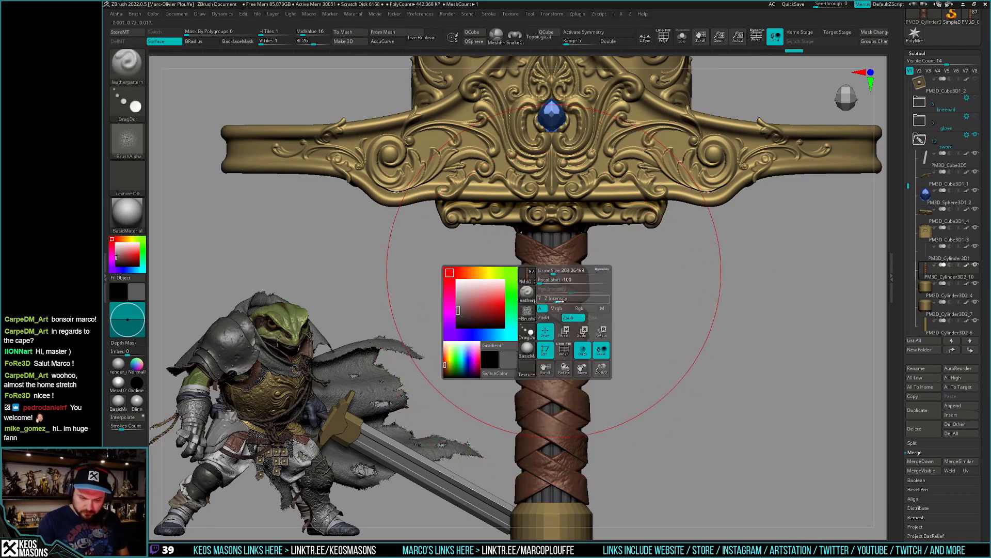
drag(553, 299, 549, 299)
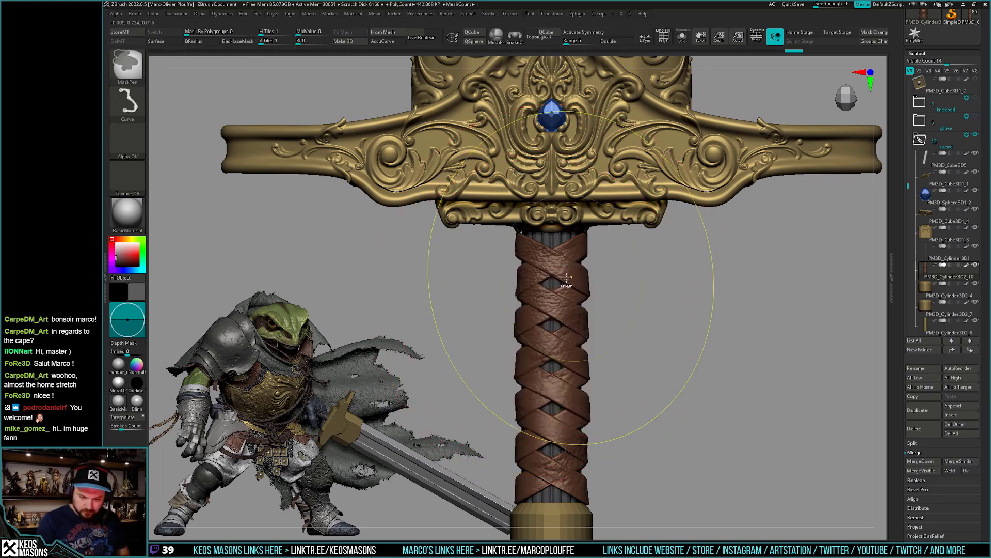
right_click(532, 314)
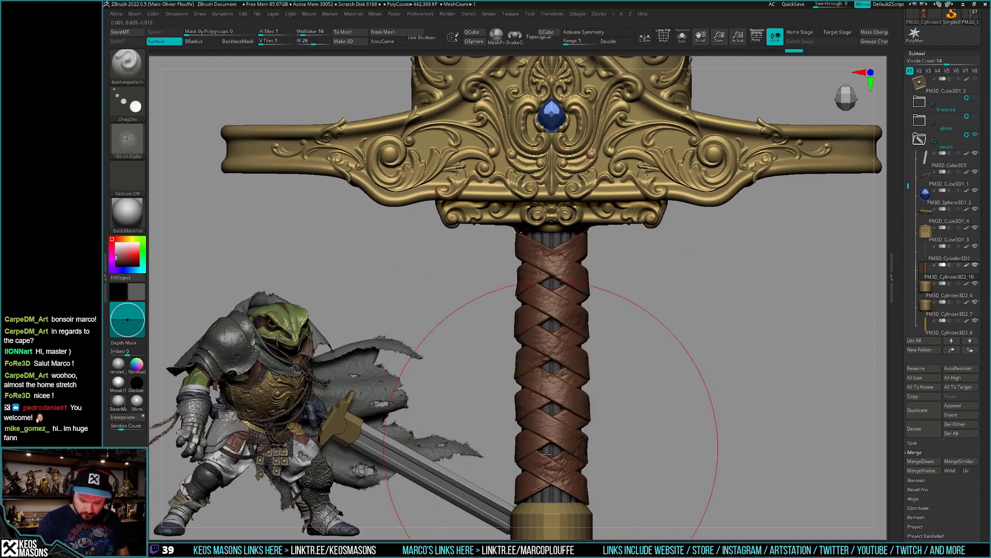
Step through undo/redo history to return to the criss-crossed leather wrap on the grip.
key(ctrl+shift+z)
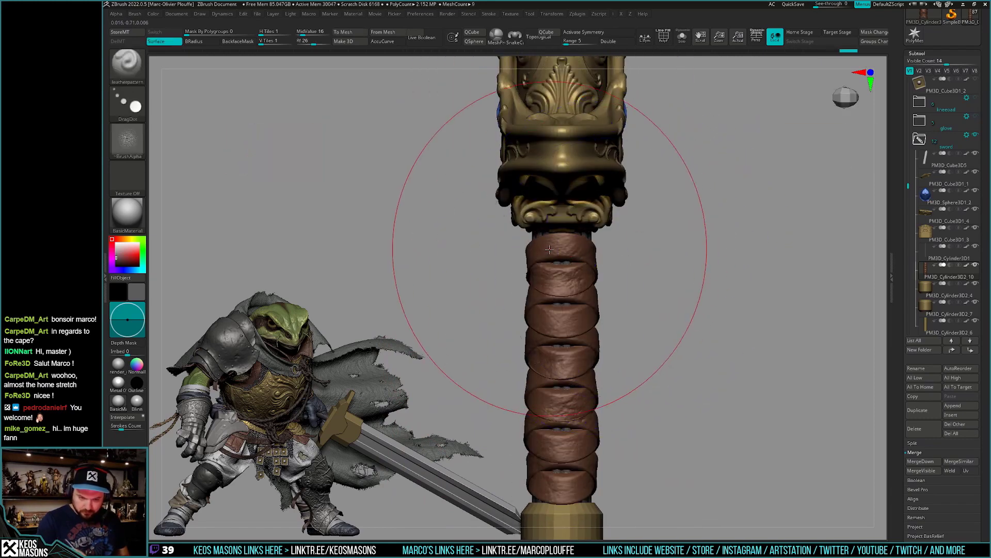
key(ctrl+z)
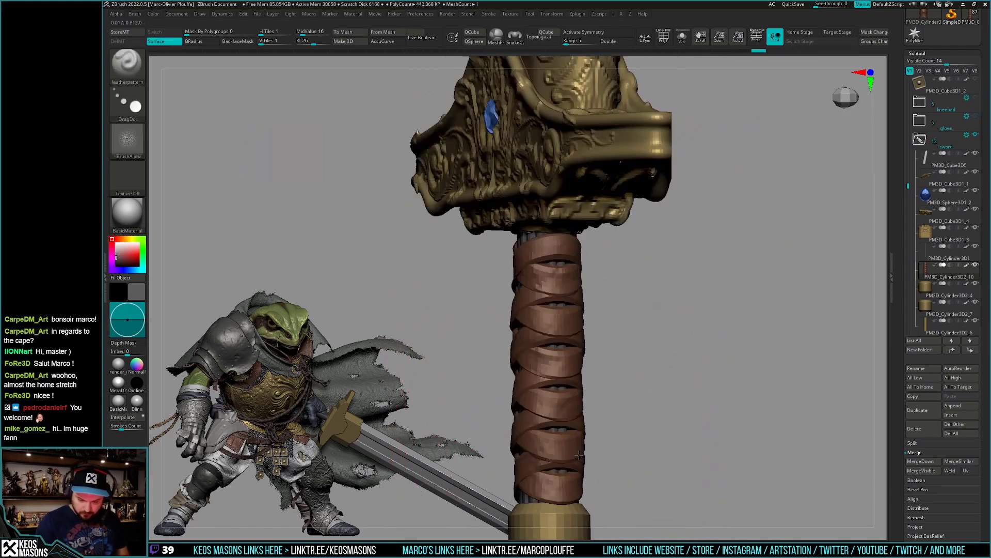
key(ctrl+z)
key(ctrl+shift+z)
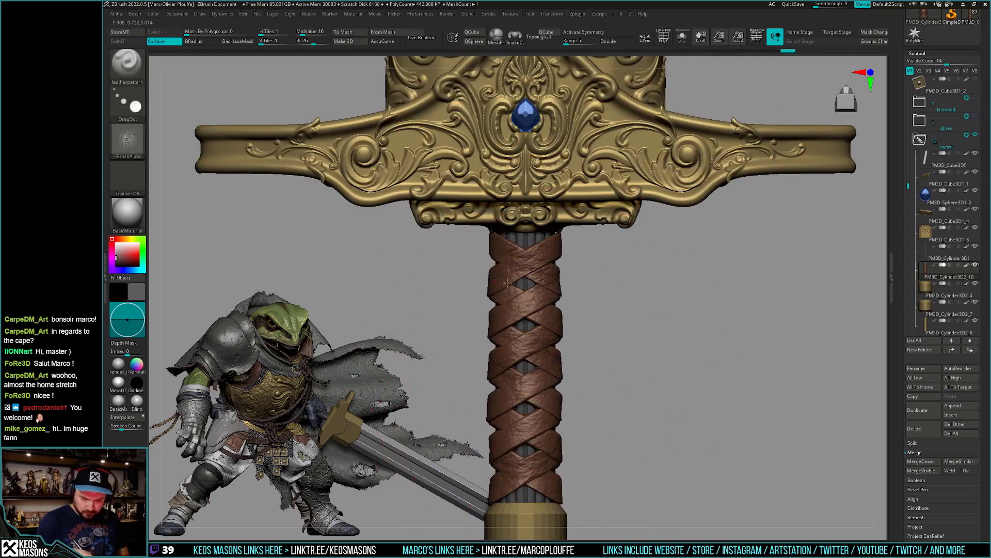
key(ctrl+shift+z)
key(ctrl+shift+z)
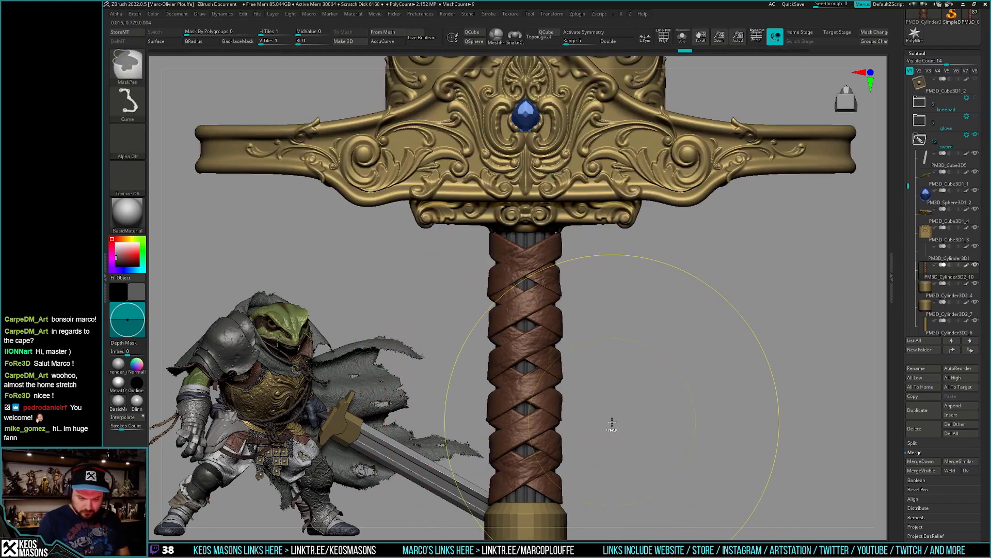
key(ctrl+z)
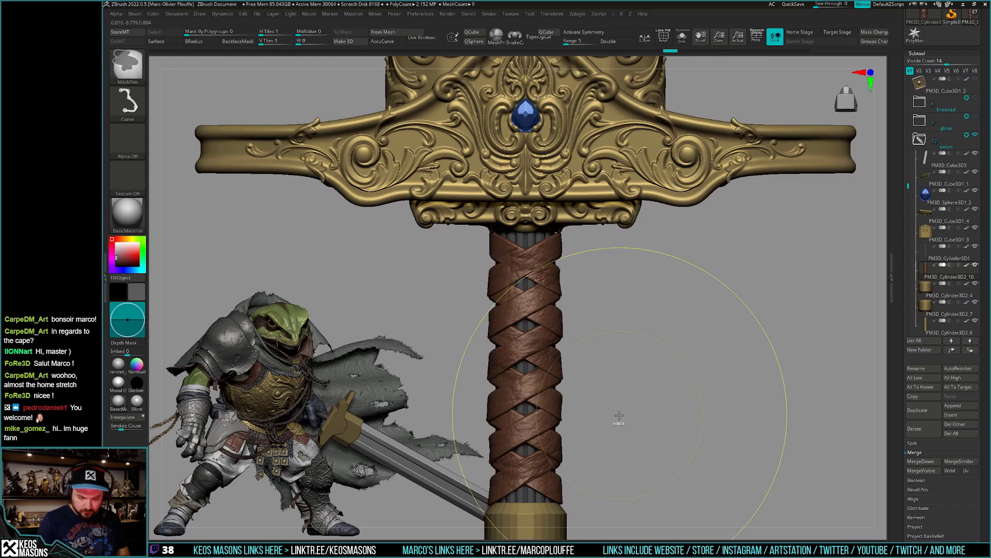
key(ctrl+shift+z)
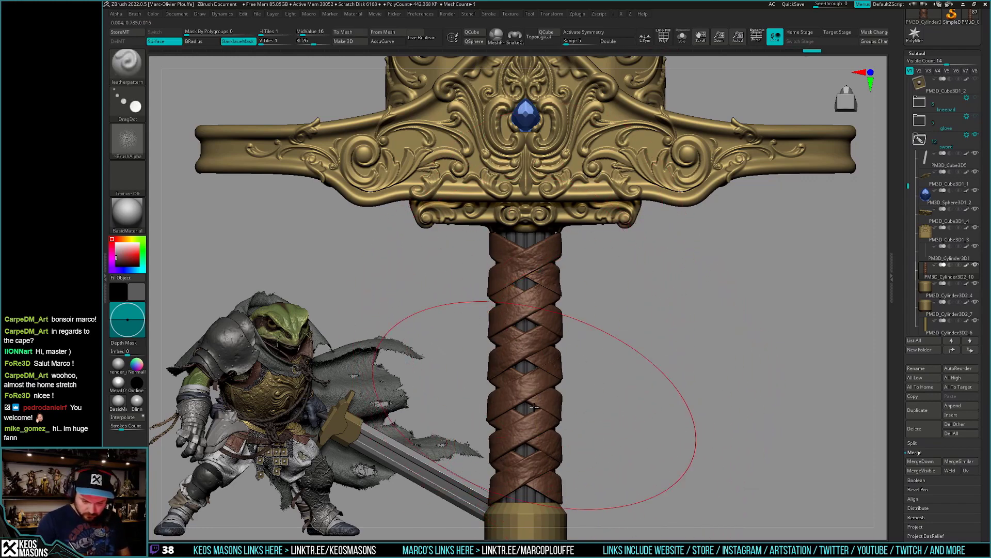
shift+drag(568, 407, 561, 377)
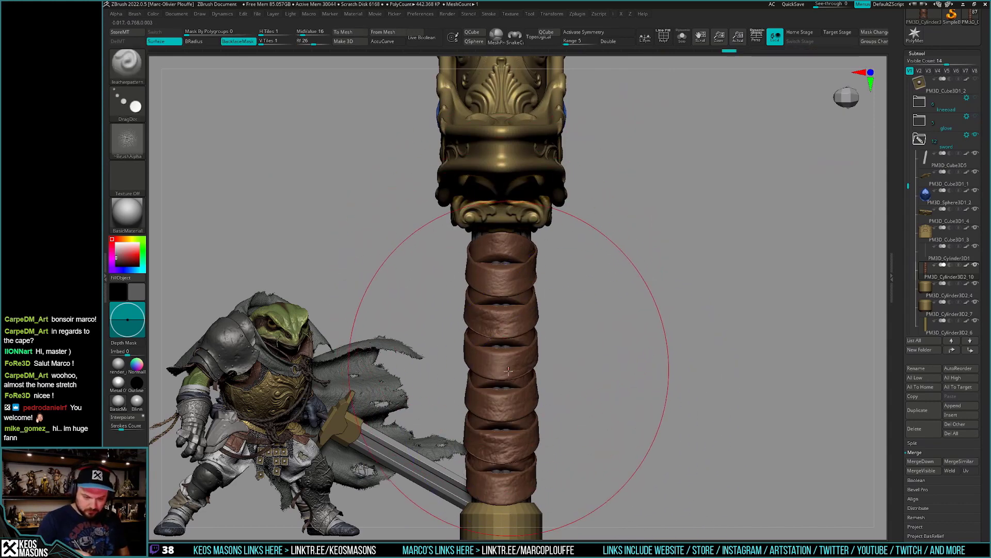
key(ctrl+shift+z)
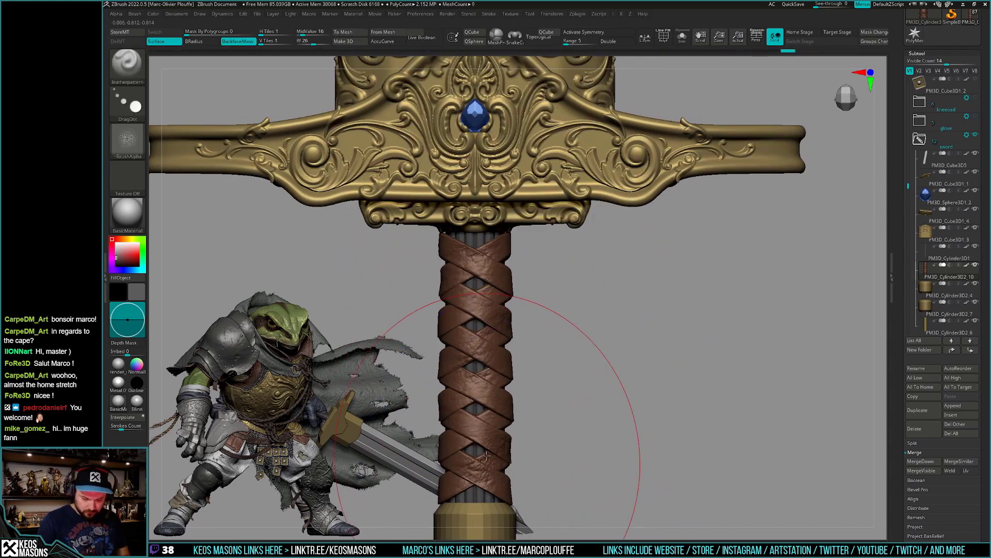
key(ctrl+shift+z)
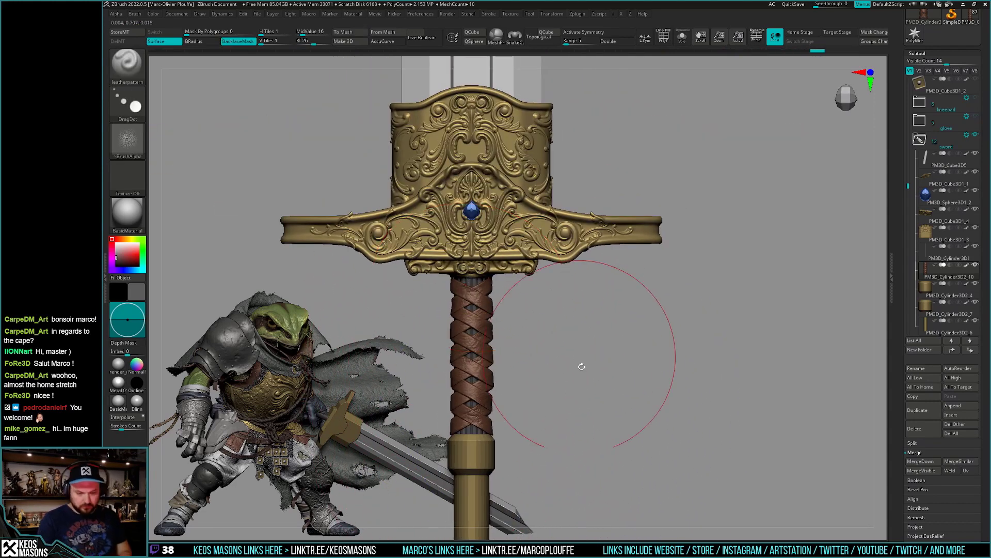
key(ctrl+shift+z)
key(ctrl+shift+z)
key(ctrl+shift+z)
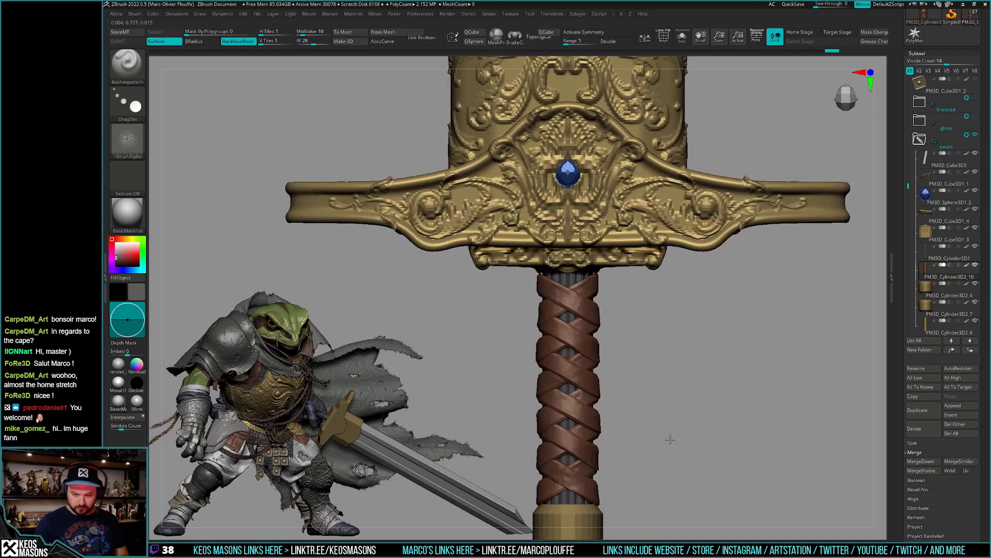
Load the rips1 brush from disk and check the grip's polygroups.
key(b)
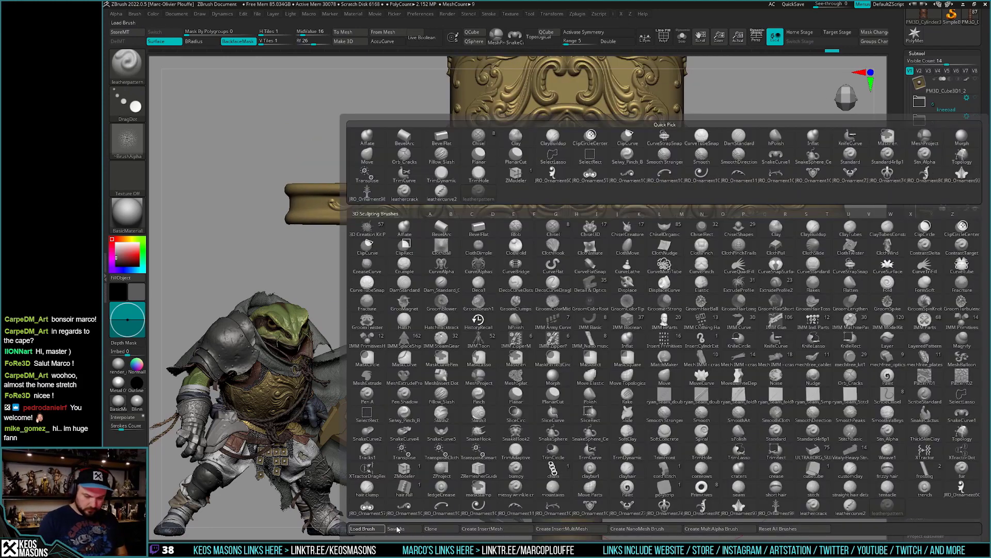
click(364, 528)
double_click(398, 289)
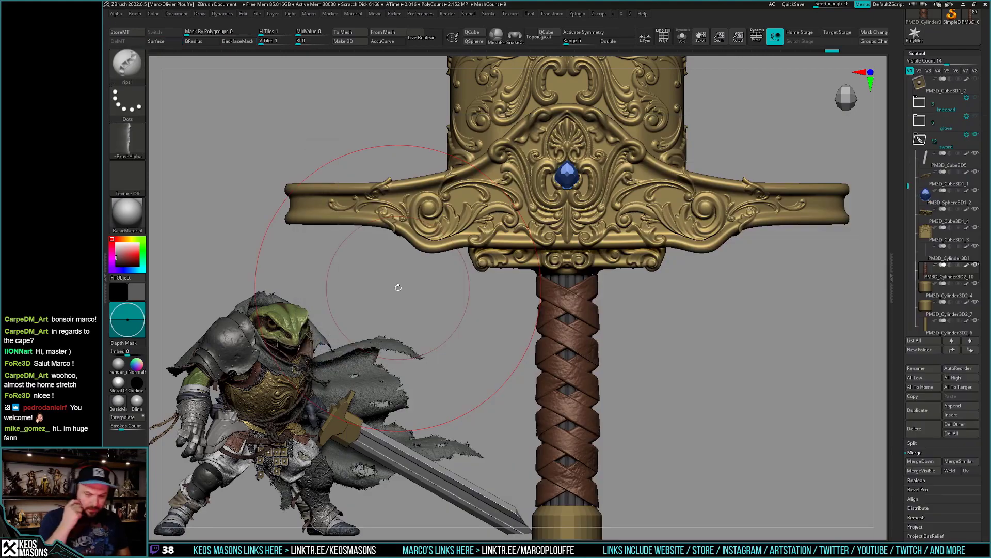
mouse_move(398, 287)
alt+mouse_down()
mouse_move(618, 383)
mouse_move(614, 391)
alt+mouse_up()
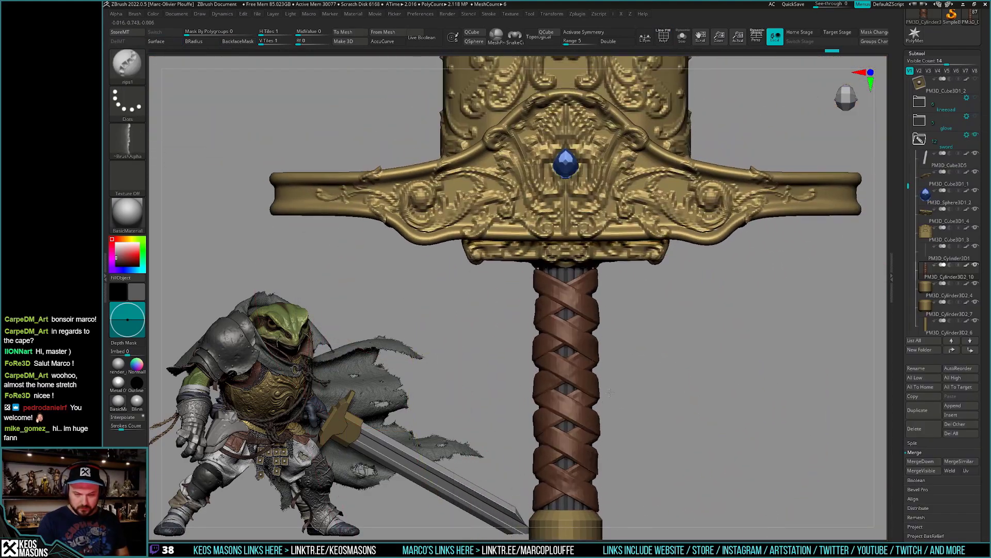
key(shift+f)
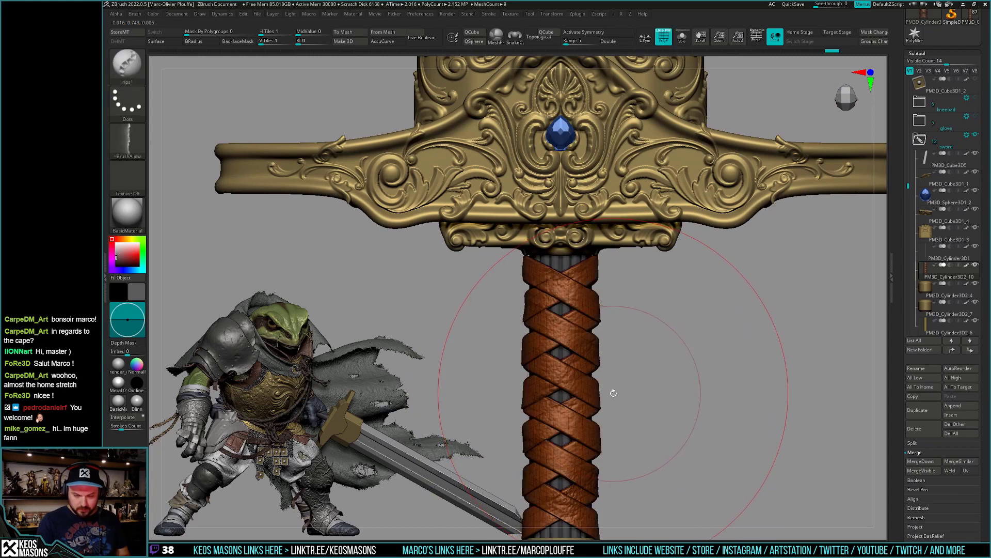
key(shift+f)
Mask every leather strap on the grip except one, using Transpose.
key(w)
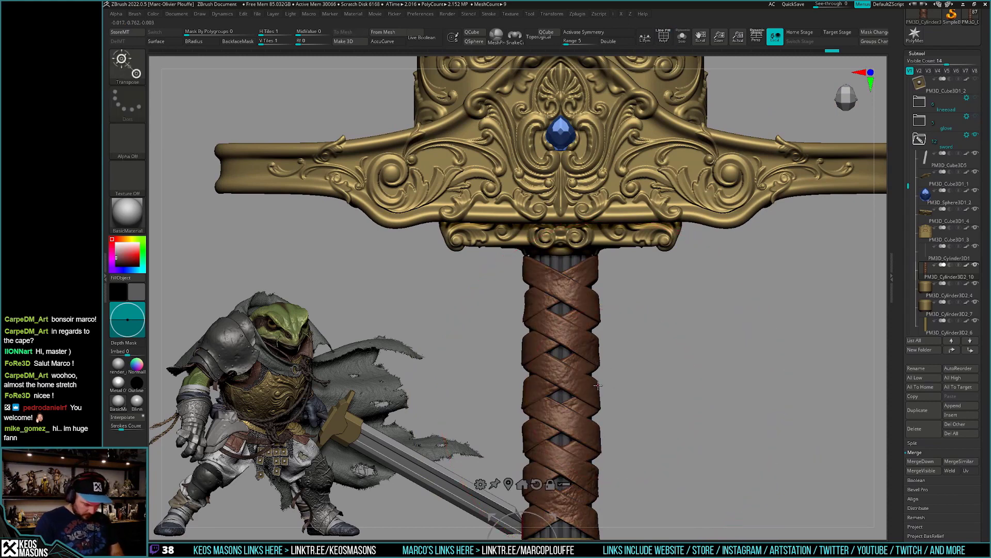
key(y)
ctrl+click(589, 339)
drag(589, 346, 582, 382)
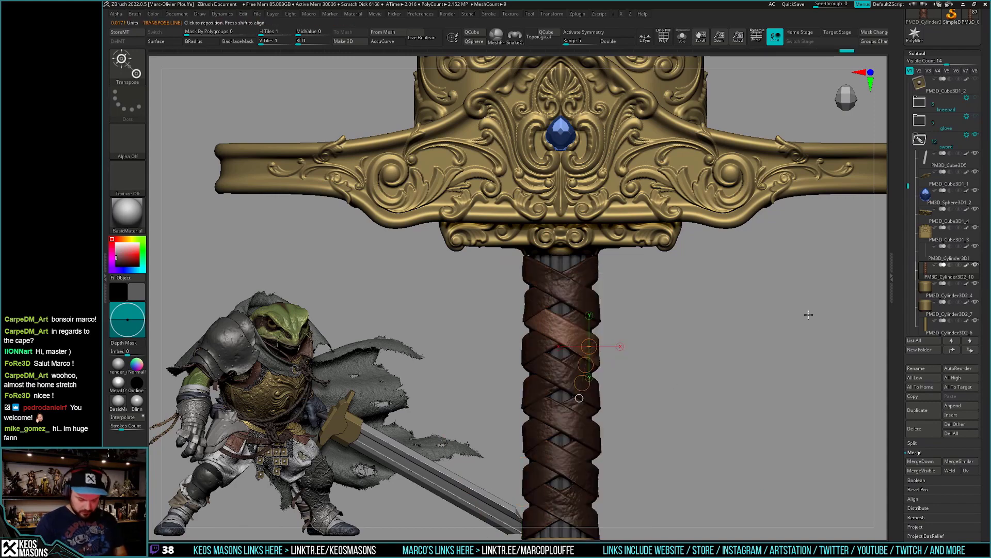
Pick a sculpting brush from the brush library and orbit around the hilt.
key(b)
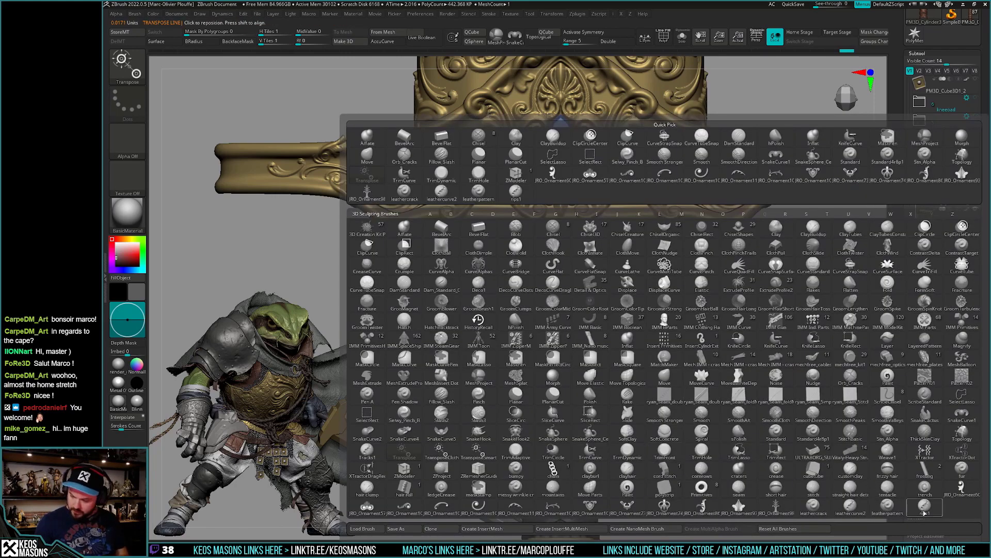
click(924, 508)
key(space)
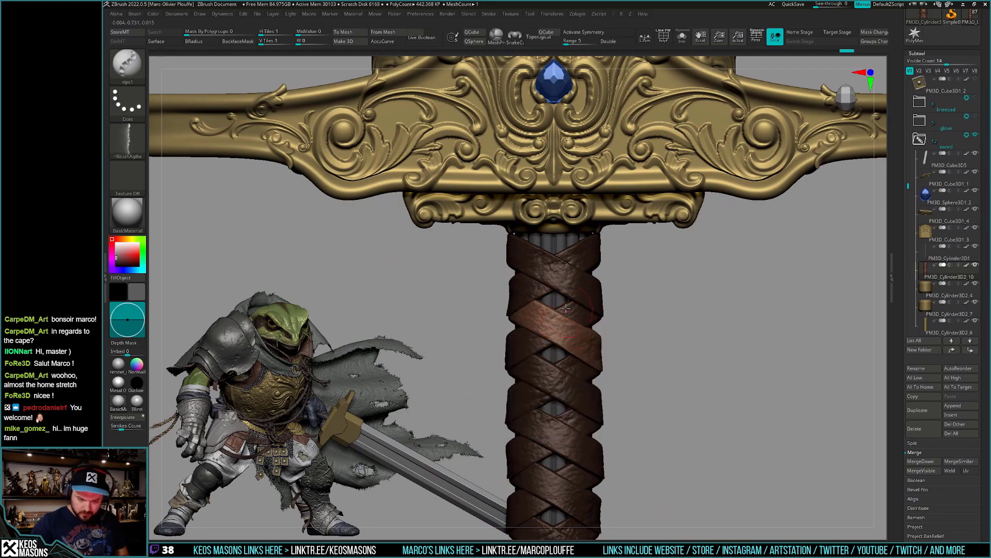
key(space)
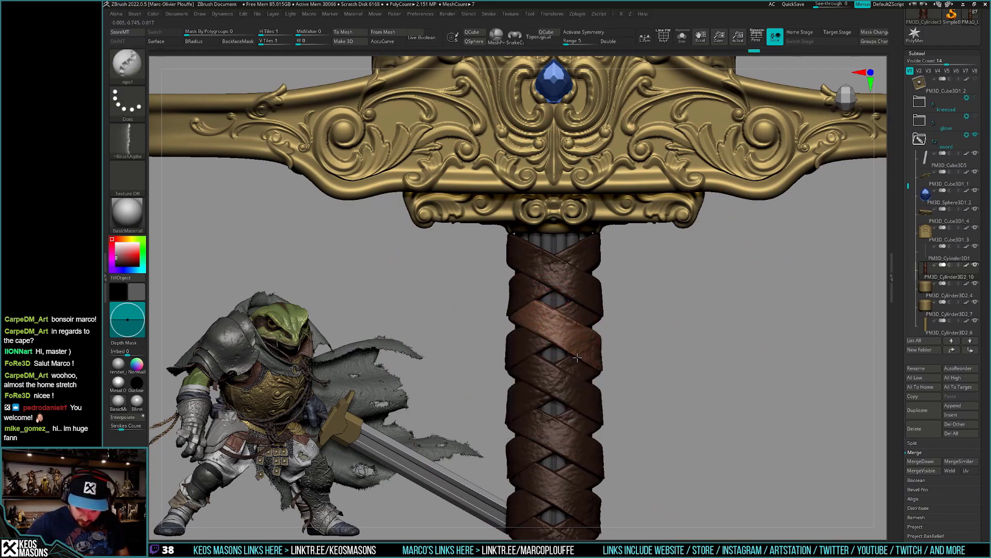
mouse_move(577, 357)
right_down()
mouse_move(642, 313)
mouse_move(679, 345)
mouse_move(642, 315)
mouse_move(671, 360)
right_up()
key(space)
Orbit the hilt to an angled view and switch to the Inflate brush.
click(639, 310)
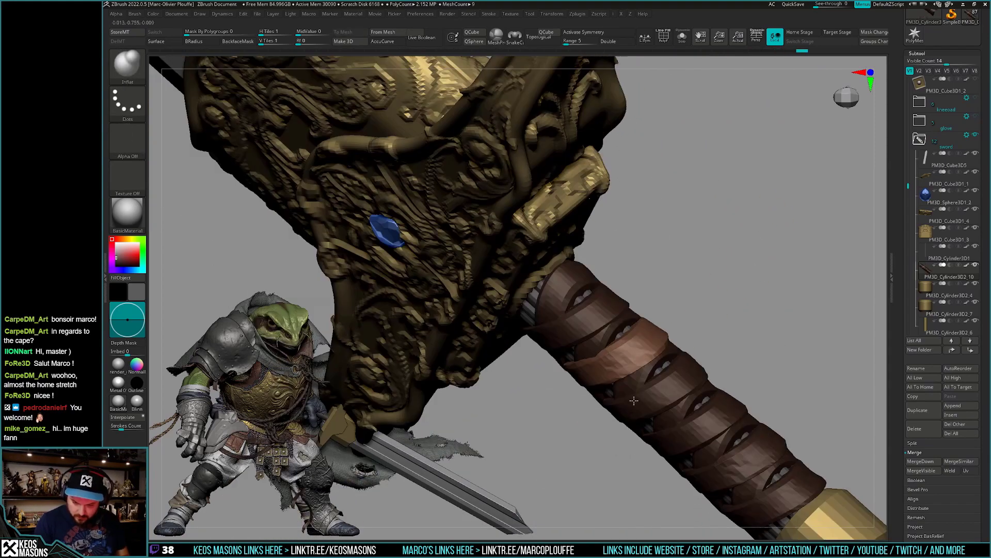
key(space)
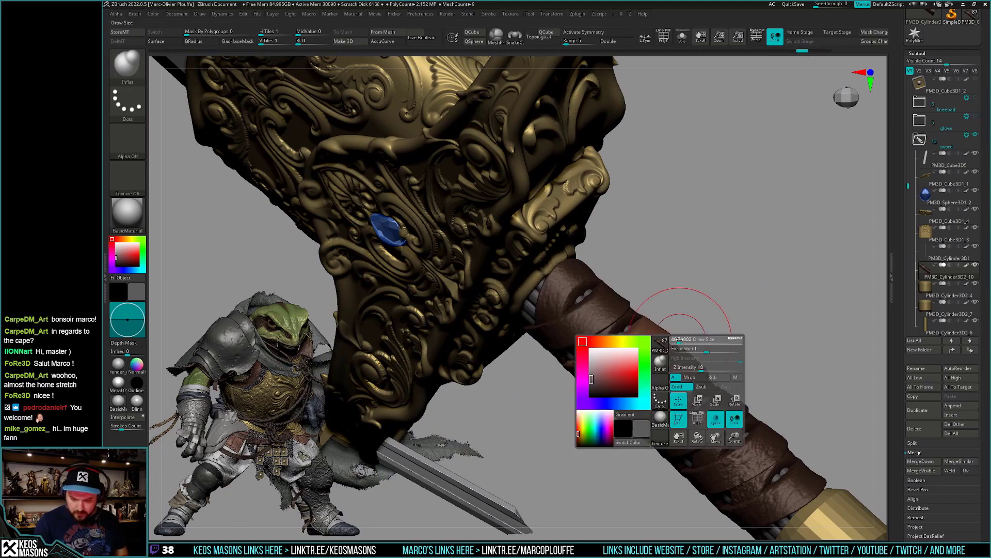
mouse_move(676, 336)
right_down()
mouse_move(618, 385)
mouse_move(642, 338)
right_up()
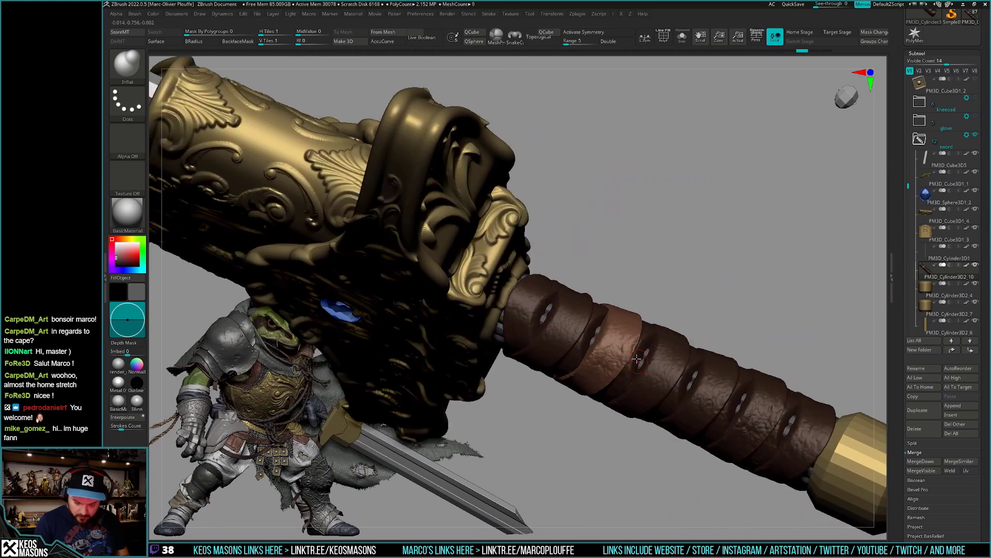
key(space)
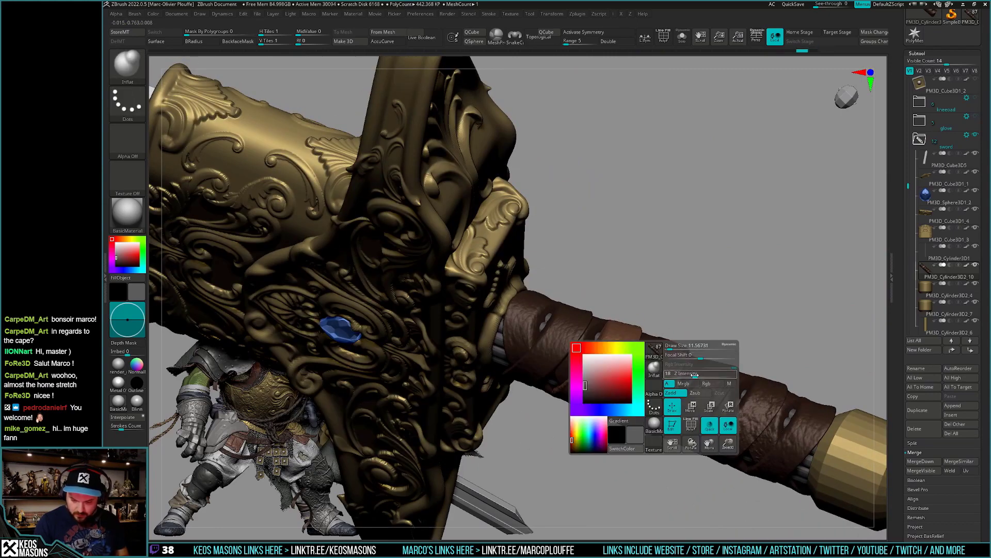
right_drag(636, 351, 612, 377)
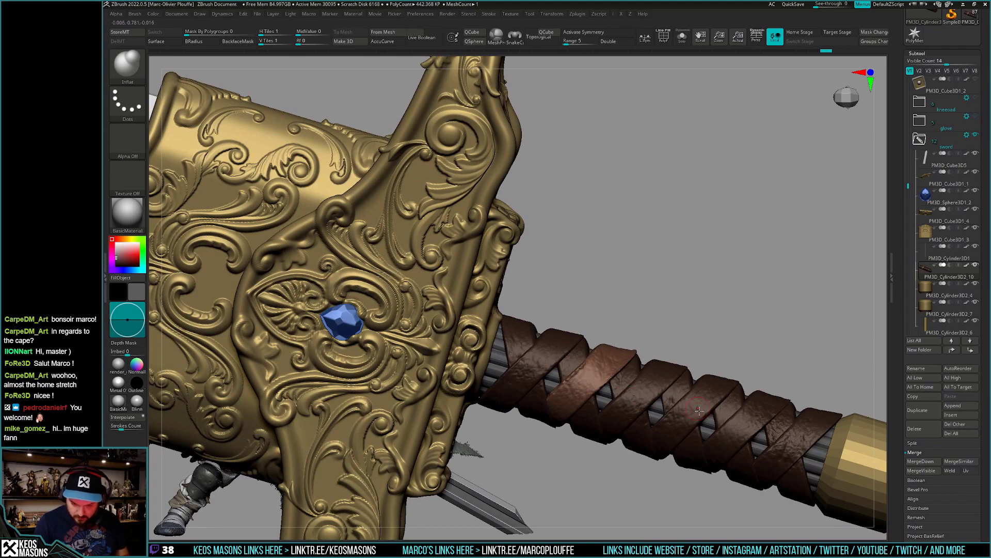
mouse_move(698, 409)
right_down()
mouse_move(715, 422)
mouse_move(731, 375)
right_up()
key(w)
key(q)
key(b)
key(i)
key(n)
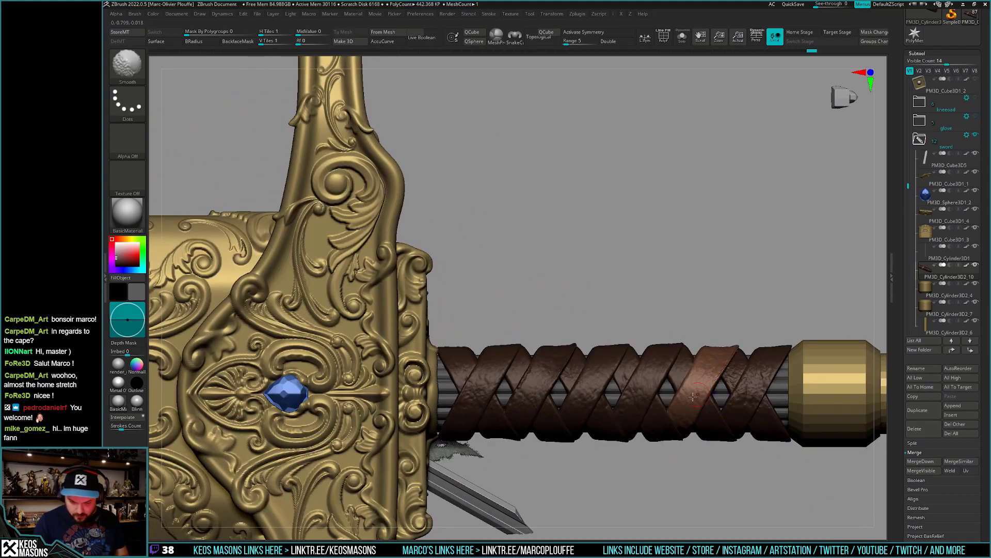
Review the guard and grip wraps from above, then switch to the DamStandard brush.
mouse_move(692, 396)
right_down()
mouse_move(625, 426)
mouse_move(622, 505)
right_up()
right_drag(623, 427, 608, 421)
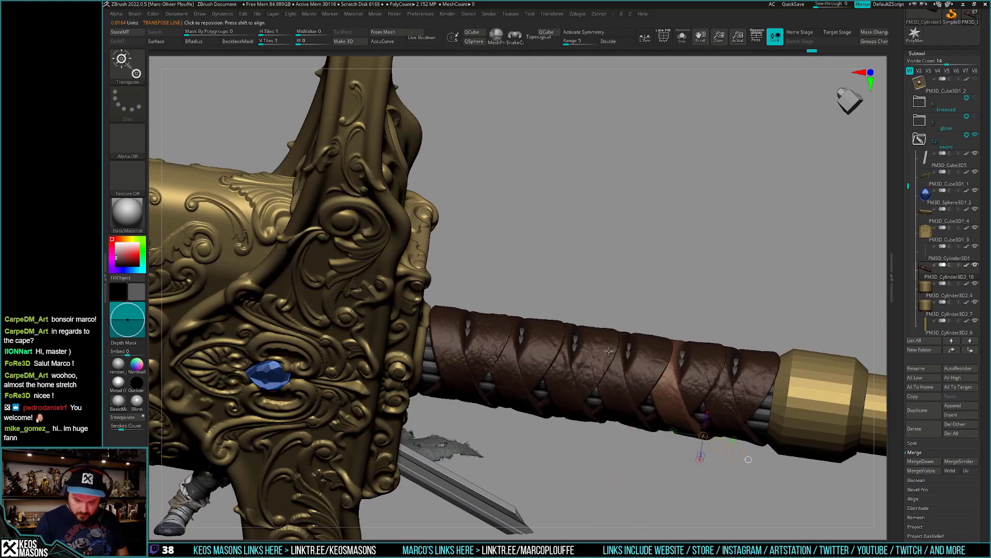
right_drag(602, 354, 626, 342)
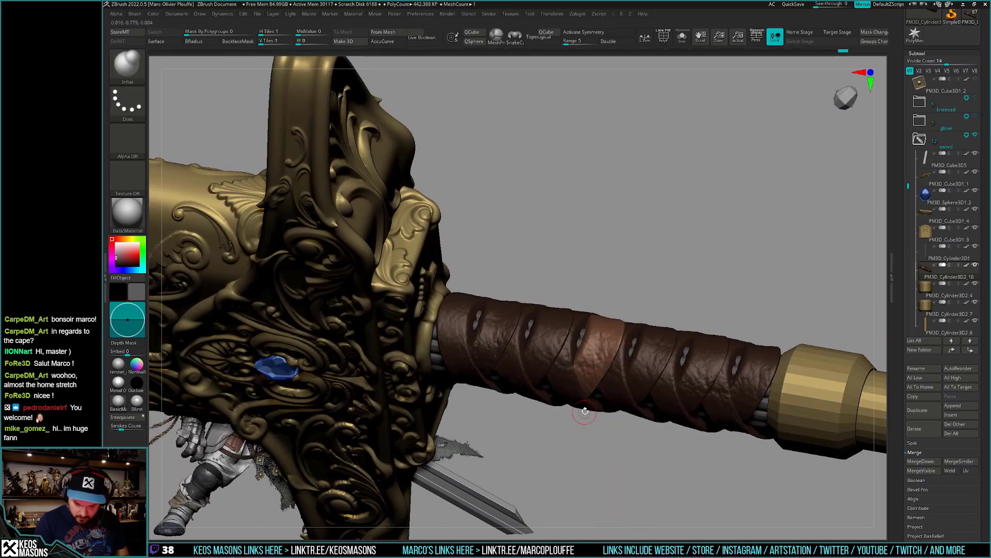
mouse_move(634, 305)
right_down()
mouse_move(625, 330)
mouse_move(638, 364)
right_up()
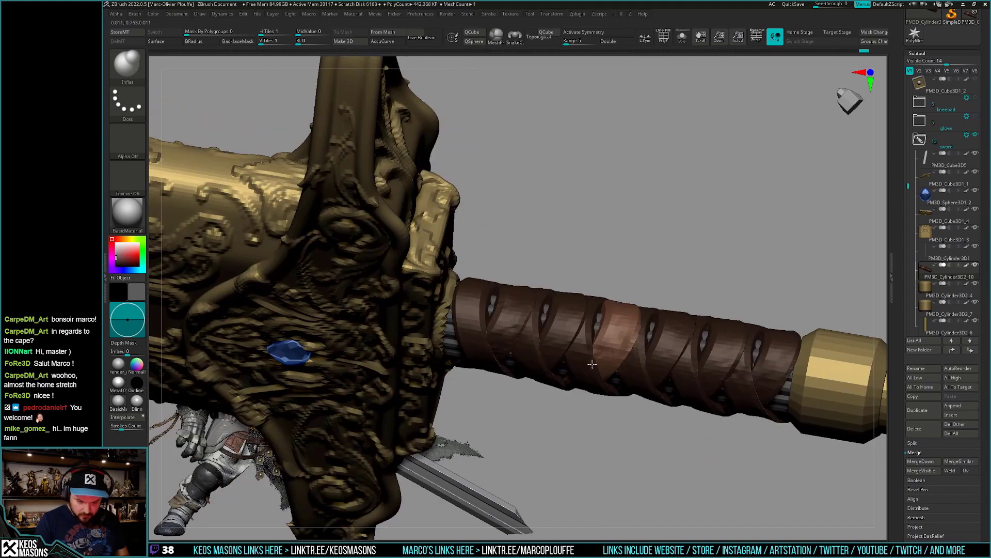
right_drag(515, 360, 594, 330)
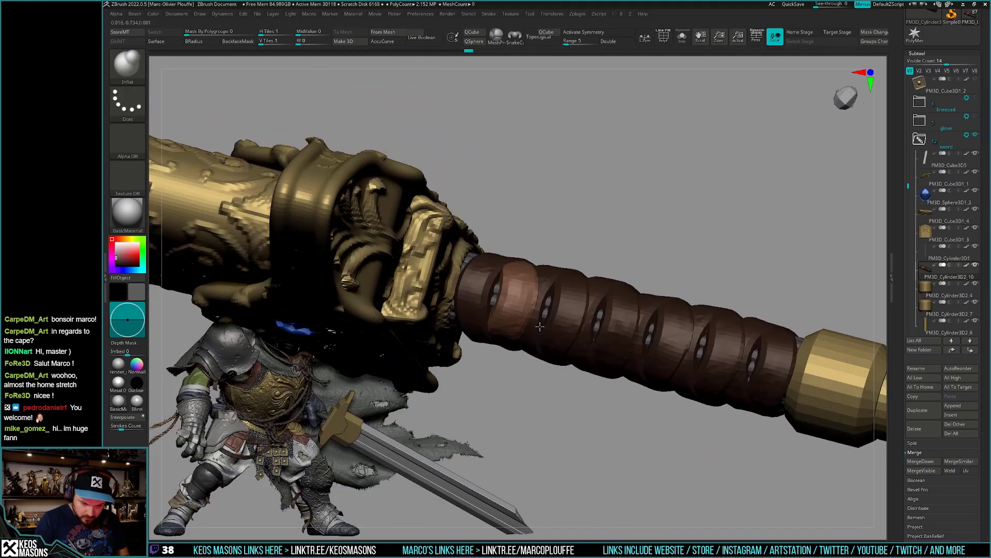
mouse_move(645, 310)
right_down()
mouse_move(752, 276)
mouse_move(699, 317)
mouse_move(710, 316)
mouse_move(703, 310)
right_up()
key(w)
key(q)
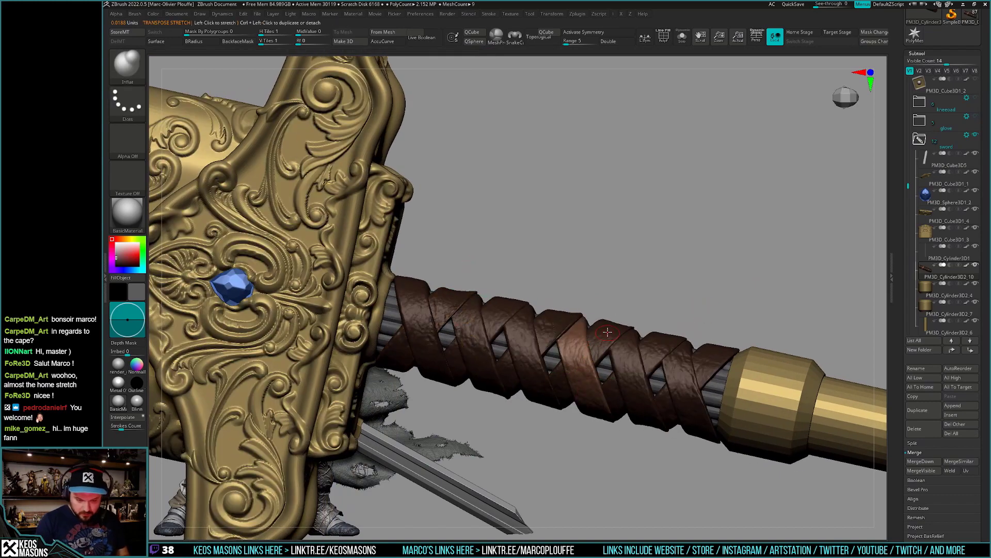
key(b)
key(Escape)
key(space)
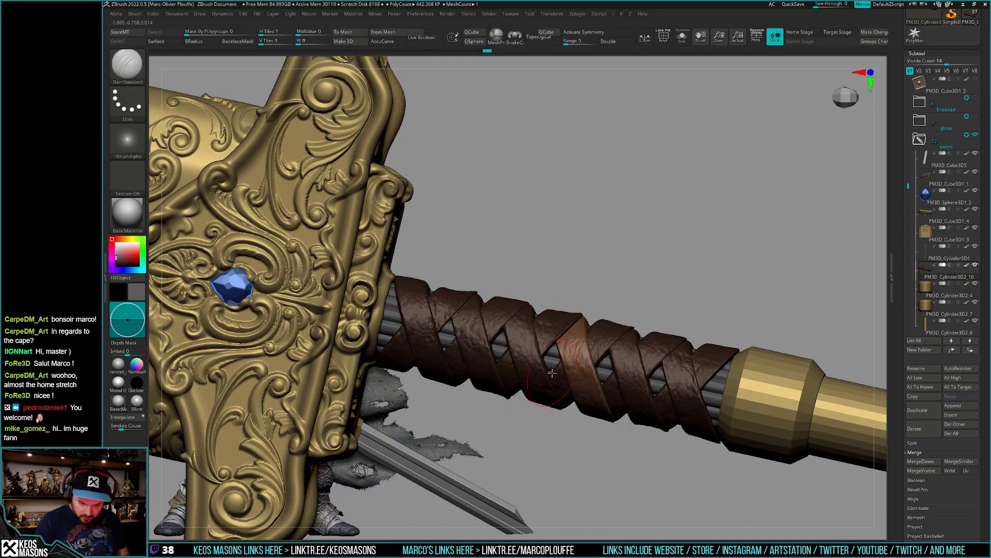
Select the upper leather strip of the grip wrap in a straight front view.
right_drag(552, 373, 566, 262)
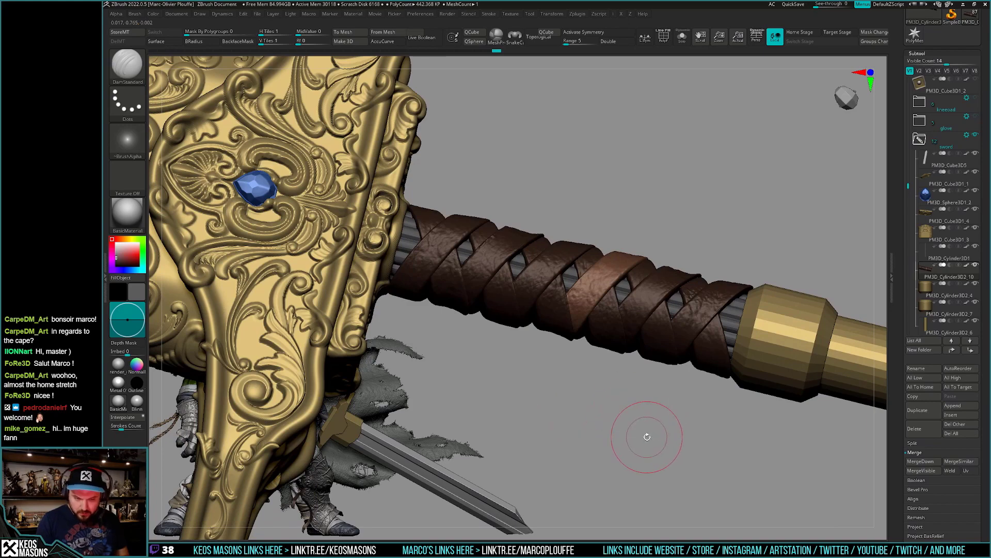
drag(644, 435, 639, 464)
drag(644, 427, 729, 406)
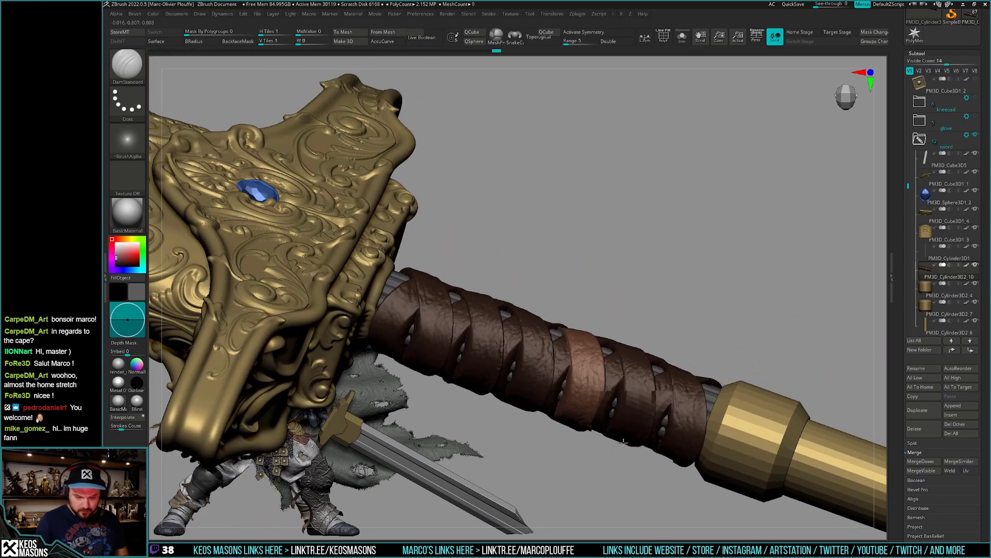
key(space)
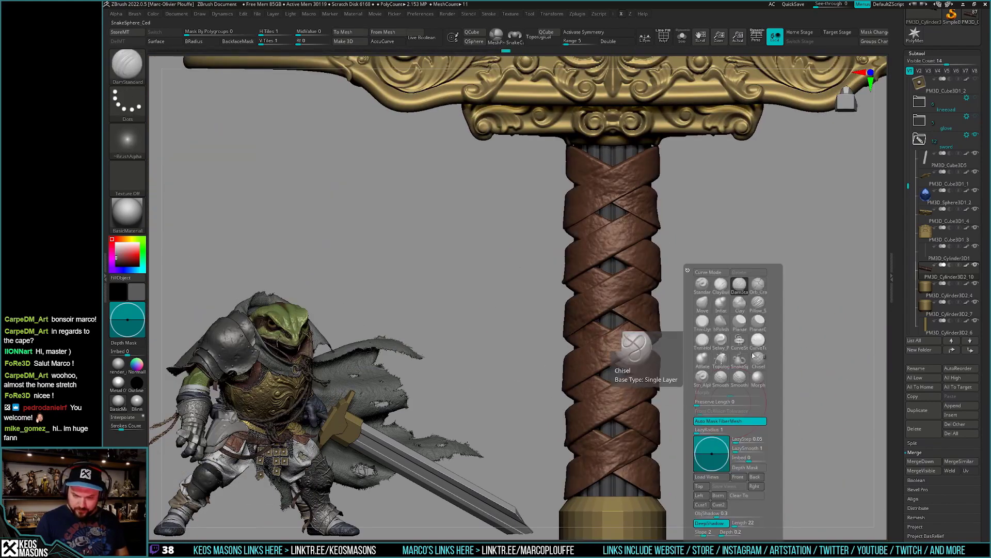
drag(805, 299, 578, 345)
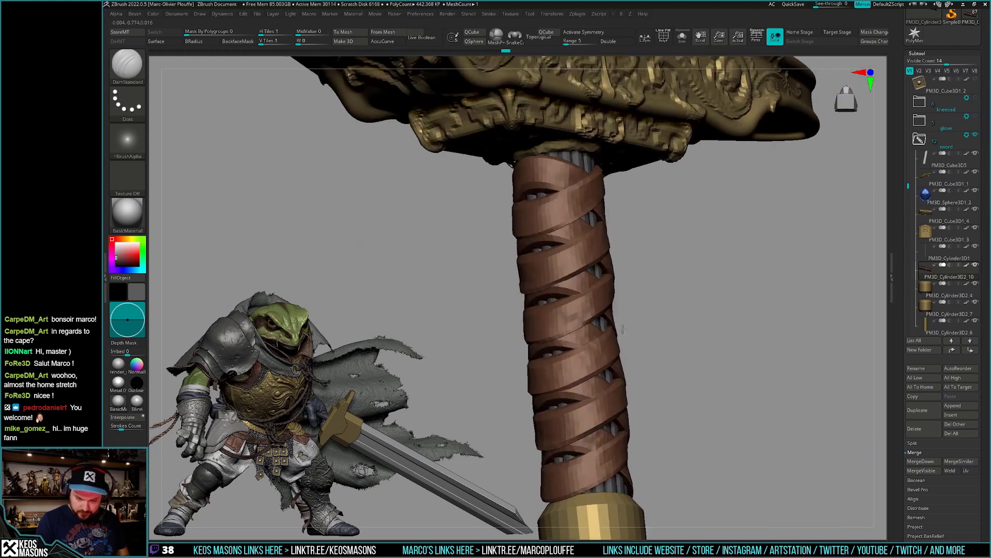
alt+click(581, 331)
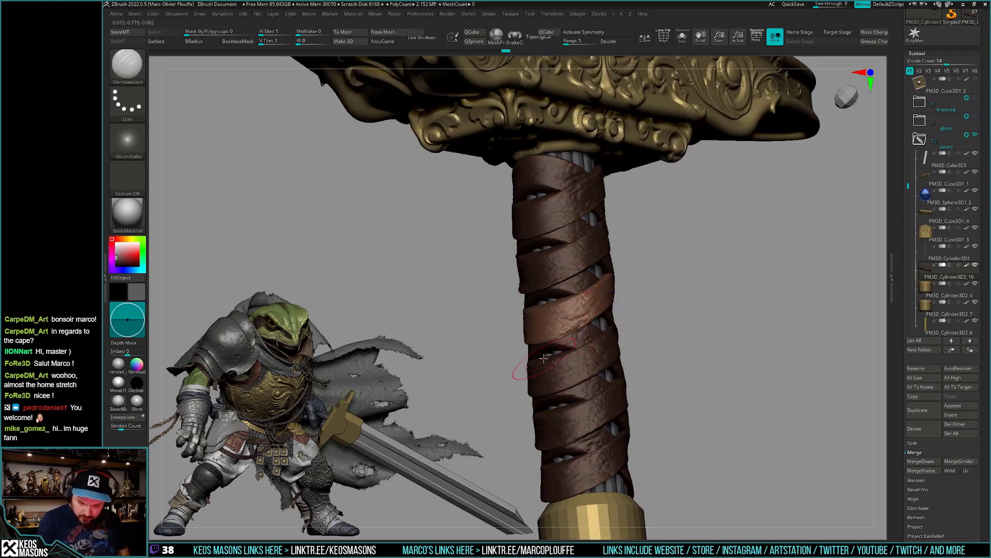
key(shift)
shift+drag(533, 378, 805, 331)
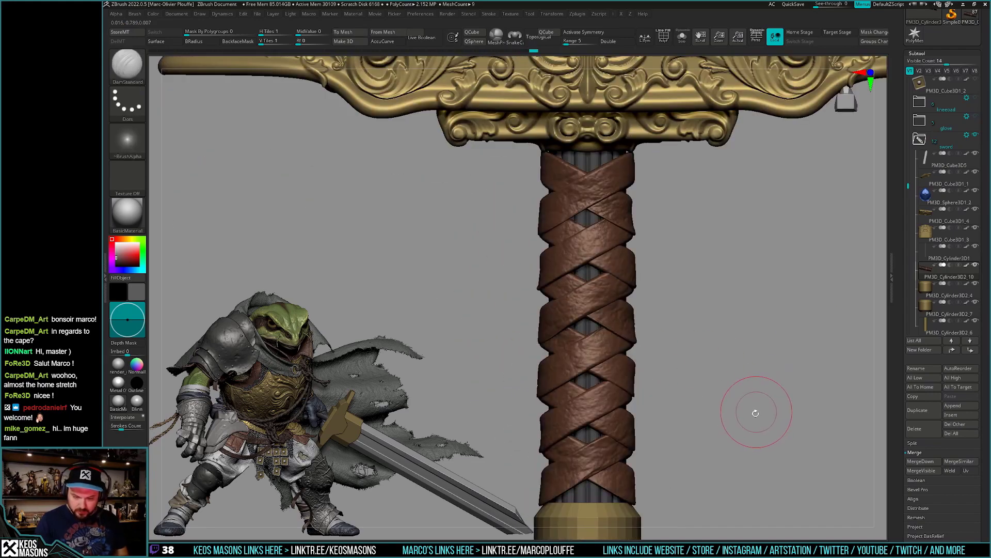
Load the rips1 texture brush and orbit around the wrapped grip to inspect it.
key(space)
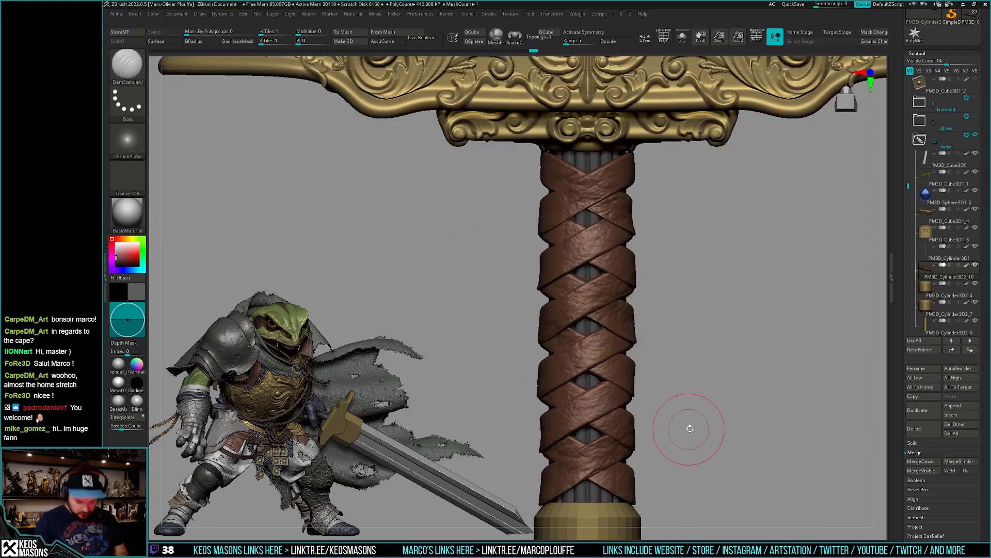
key(b)
click(924, 507)
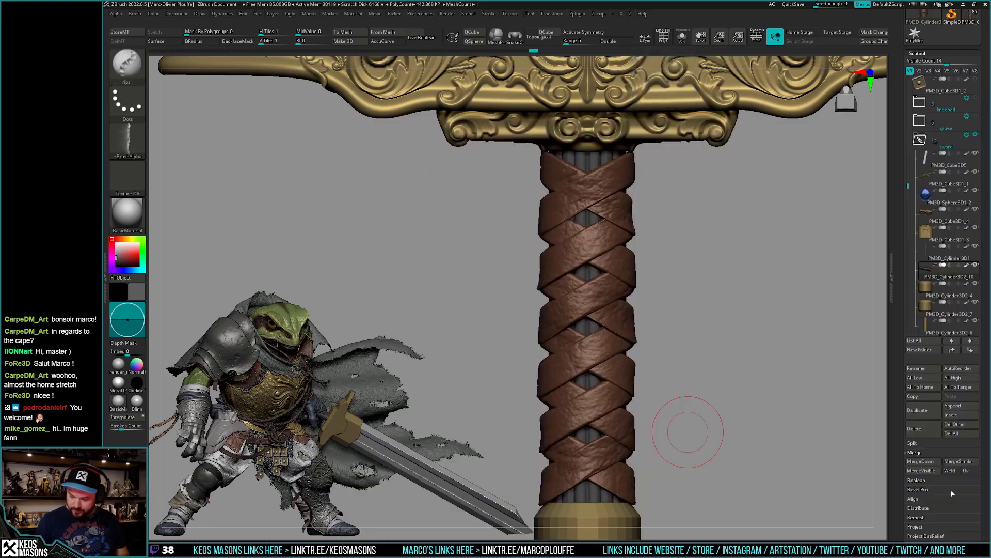
right_drag(562, 358, 552, 366)
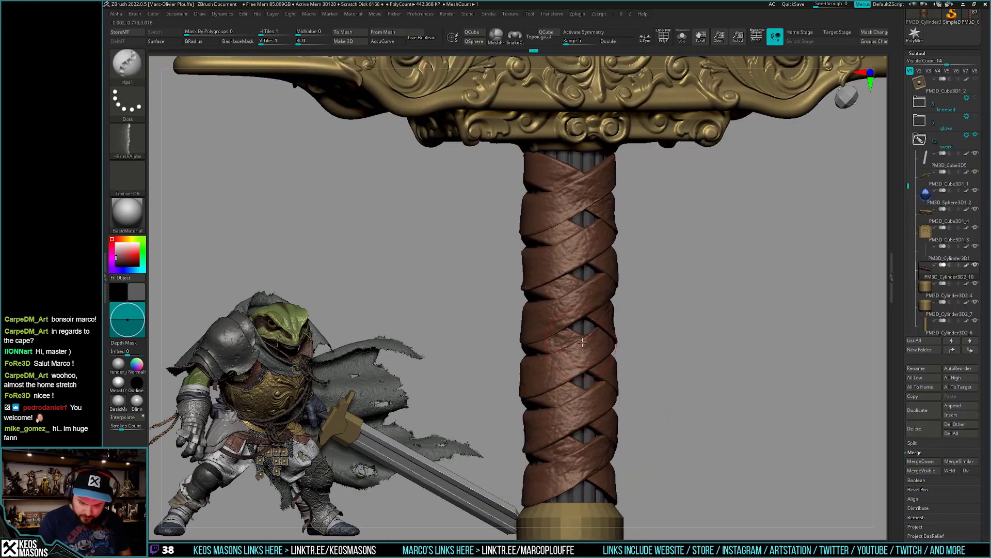
mouse_move(530, 421)
right_down()
mouse_move(564, 402)
mouse_move(567, 358)
right_up()
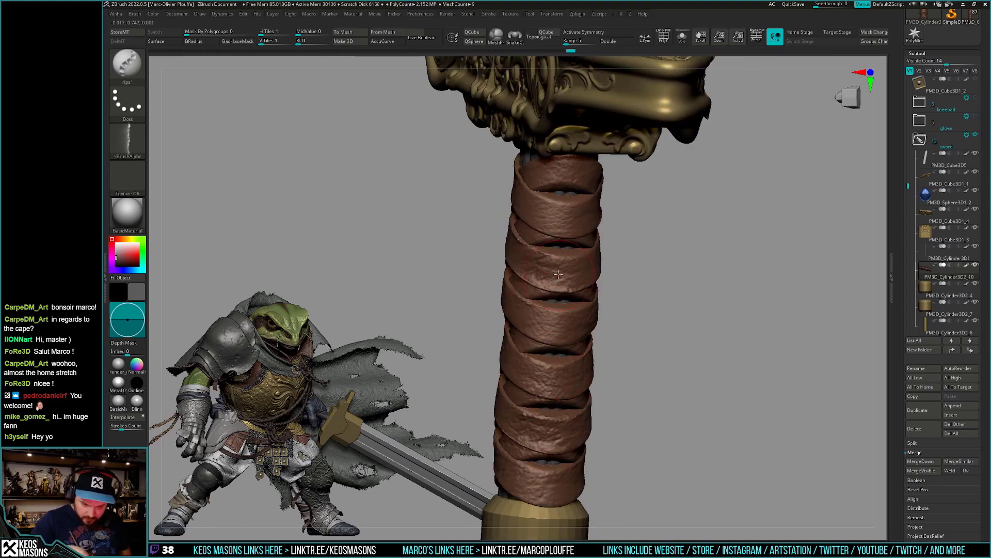
right_drag(579, 210, 644, 285)
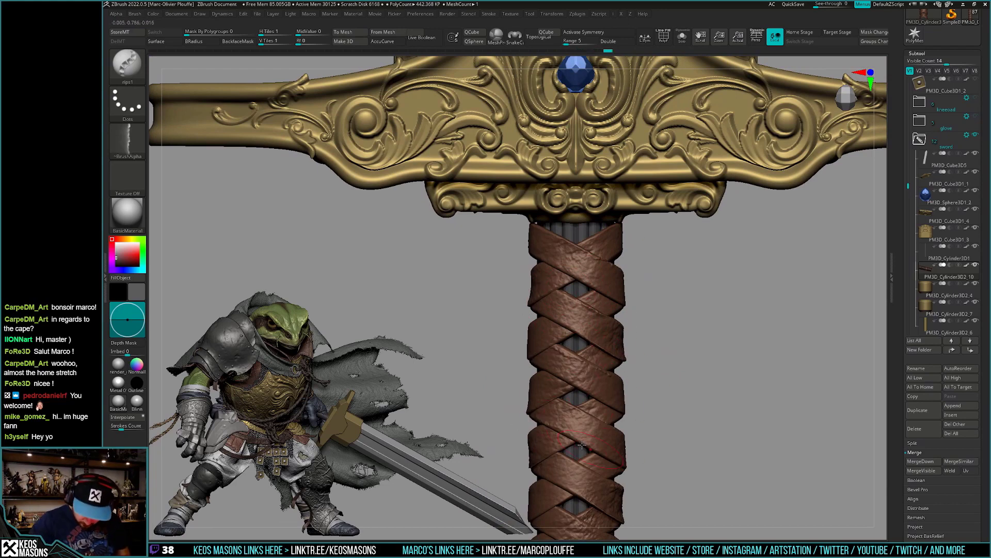
alt+right_drag(602, 475, 605, 406)
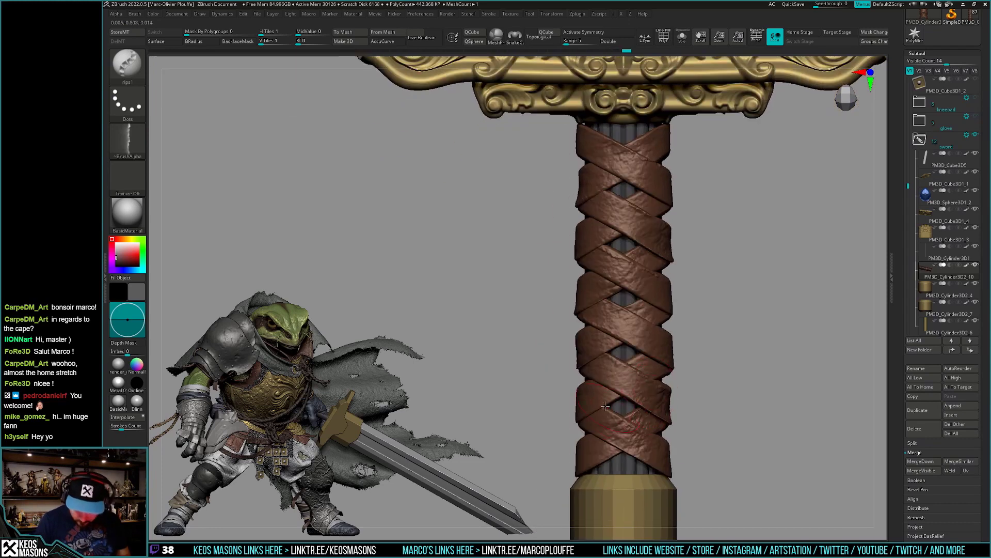
right_drag(608, 441, 503, 466)
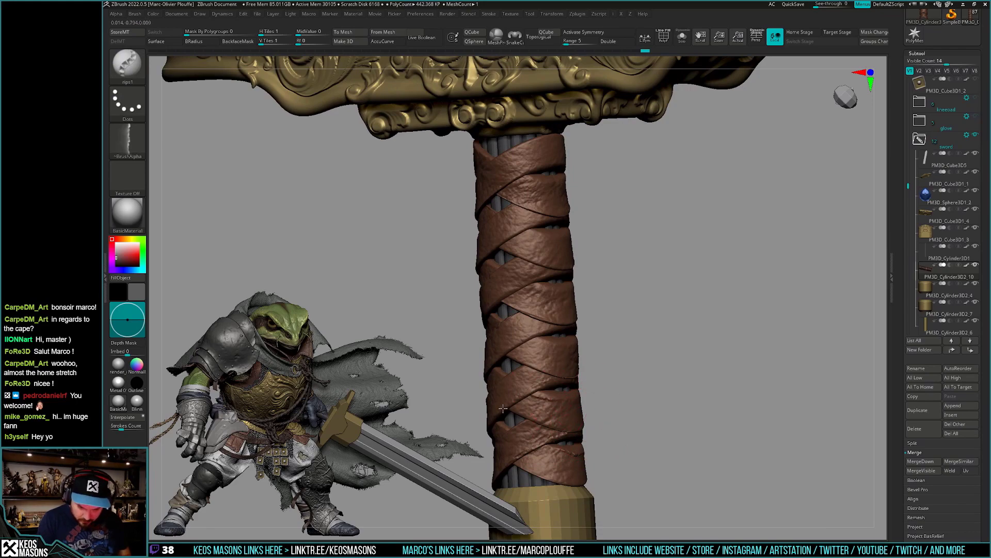
mouse_move(569, 376)
right_down()
mouse_move(584, 380)
mouse_move(586, 277)
mouse_move(565, 318)
right_up()
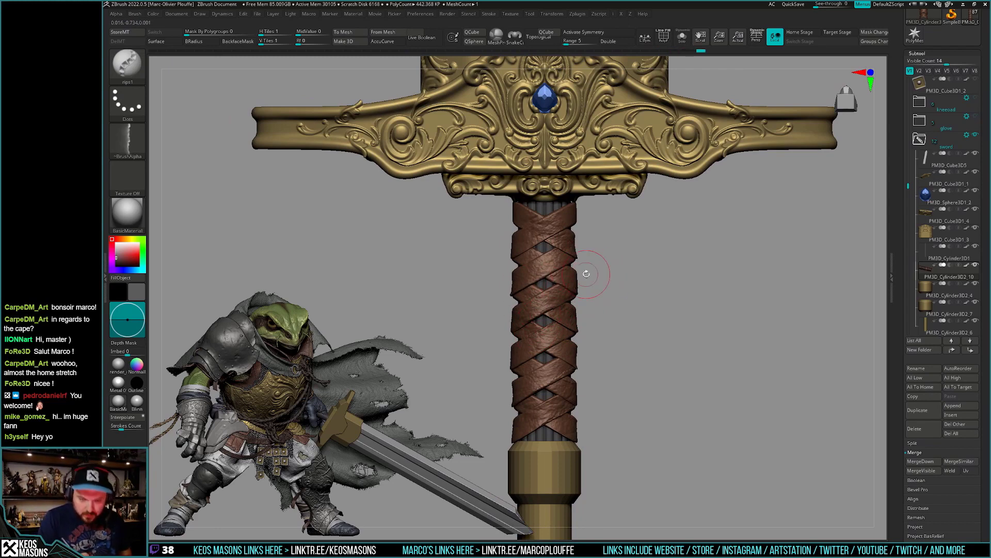
mouse_move(602, 398)
right_down()
mouse_move(708, 366)
mouse_move(704, 406)
right_up()
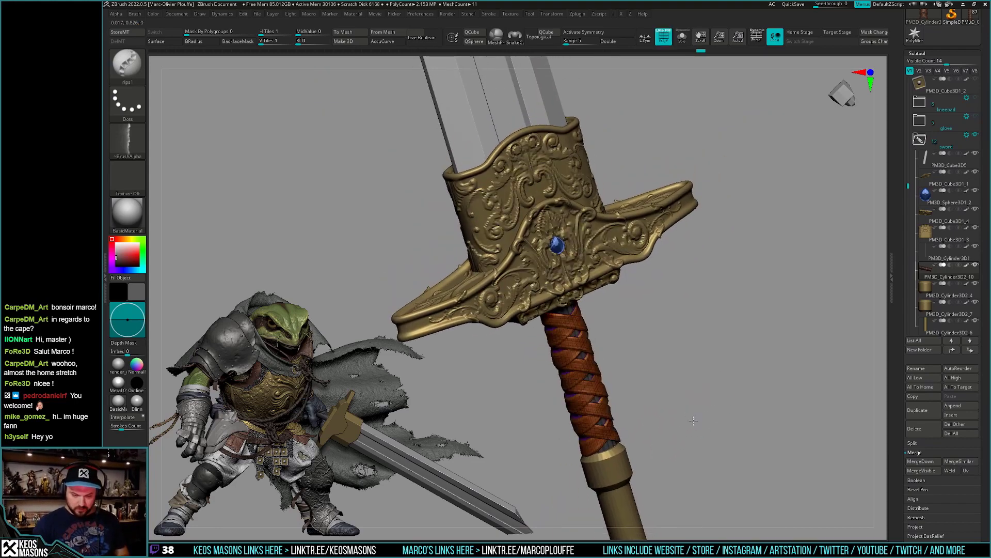
Inspect the isolated grip wrap with PolyF and Solo, then restore all sword parts.
key(shift+f)
key(alt+s)
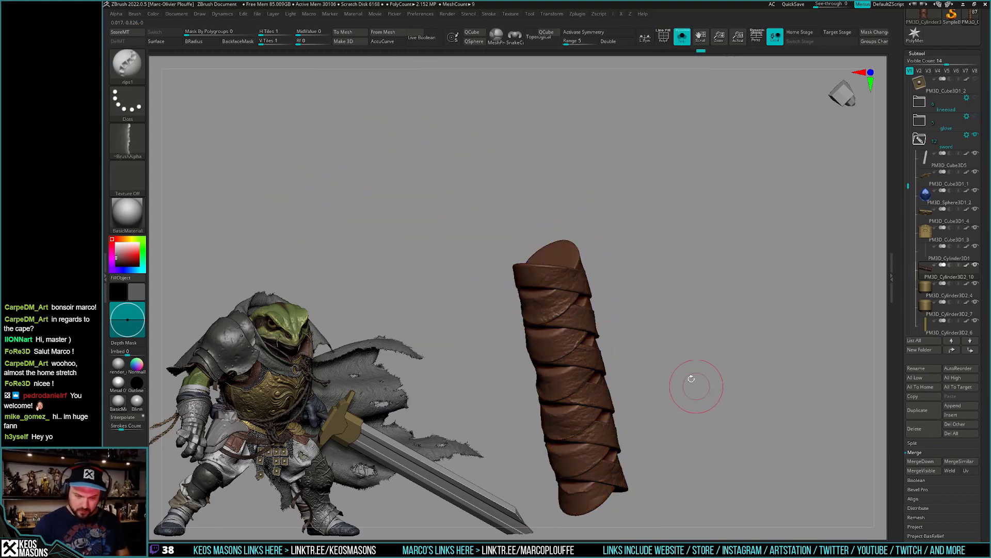
key(shift+f)
ctrl+shift+click(571, 250)
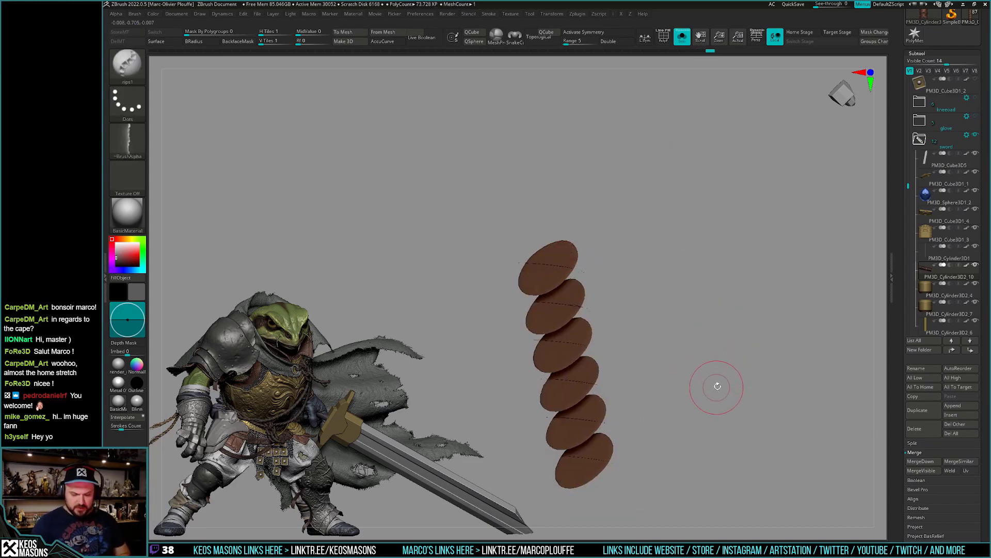
key(ctrl+shift)
ctrl+shift+click(718, 386)
key(alt+s)
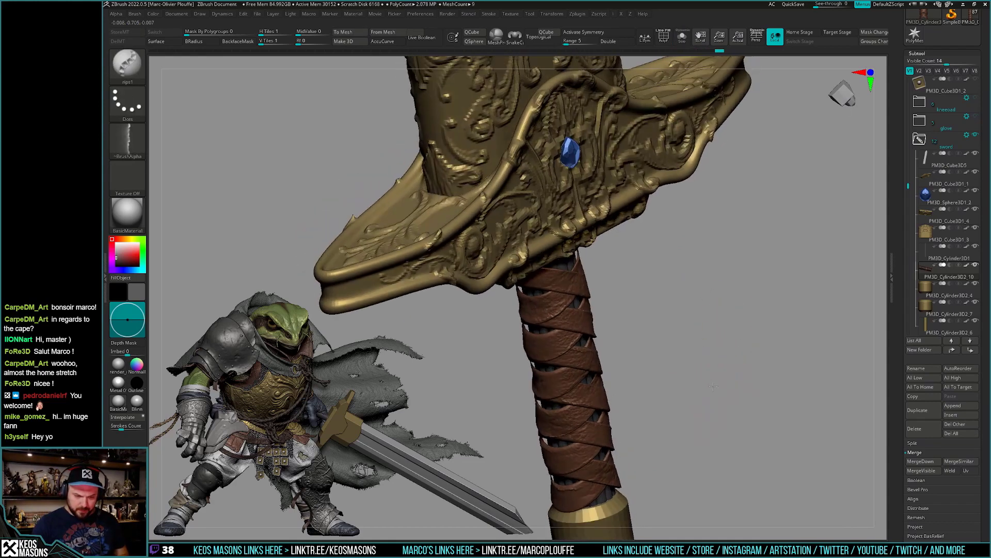
Make the grip wrap the active subtool and pick the Standard brush.
mouse_move(724, 371)
mouse_down()
mouse_move(704, 360)
mouse_move(704, 377)
mouse_move(706, 361)
mouse_up()
alt+click(542, 338)
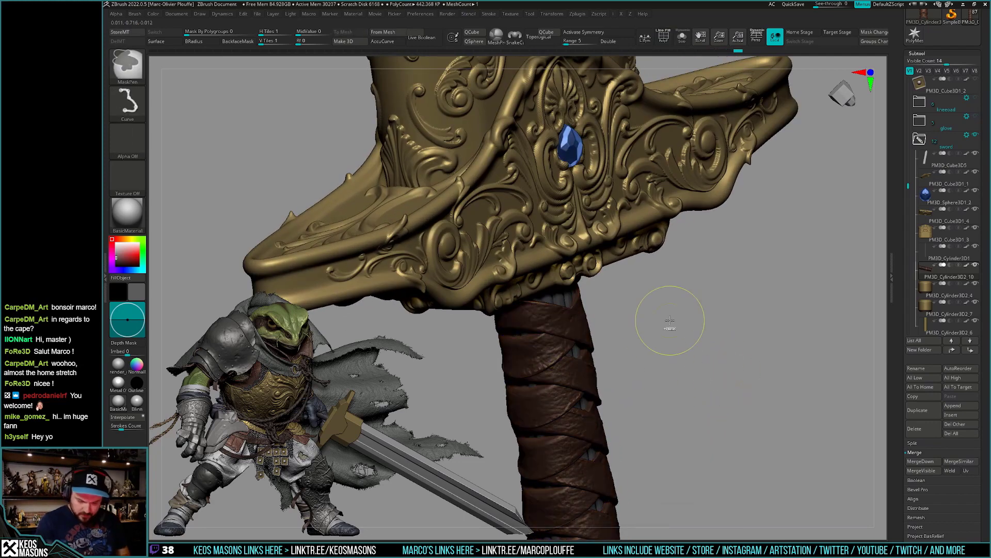
key(w)
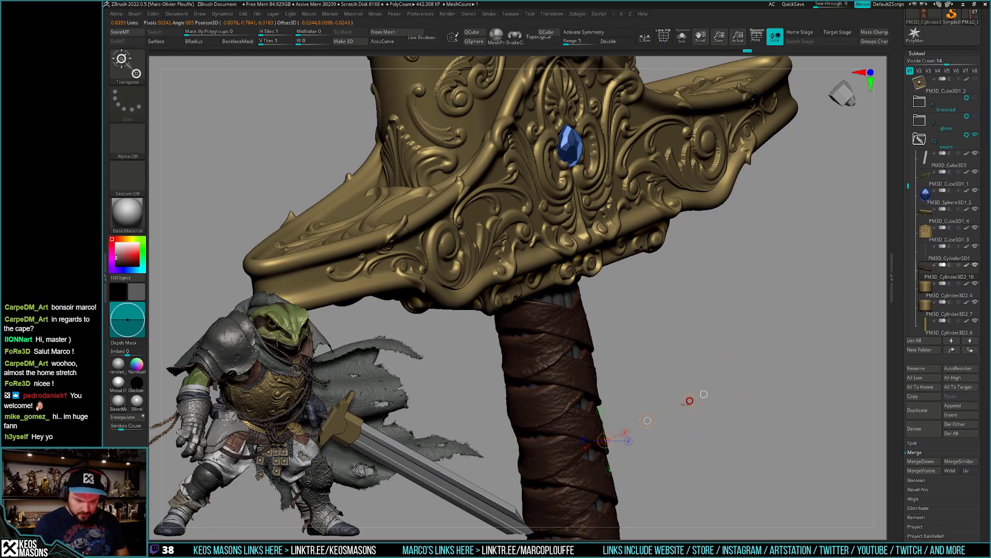
key(q)
mouse_move(680, 408)
mouse_down()
mouse_move(733, 405)
mouse_move(724, 416)
mouse_up()
key(b)
key(s)
key(t)
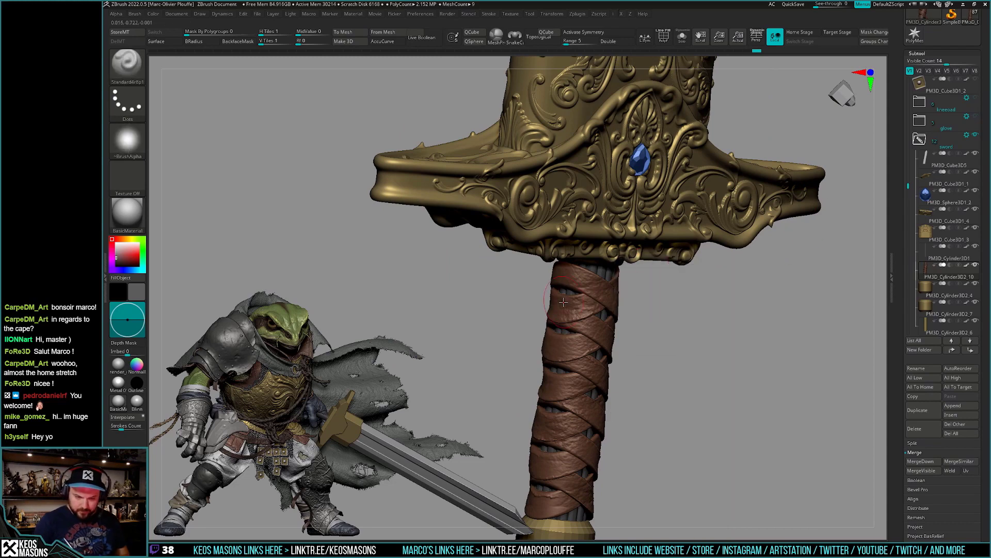
key(p)
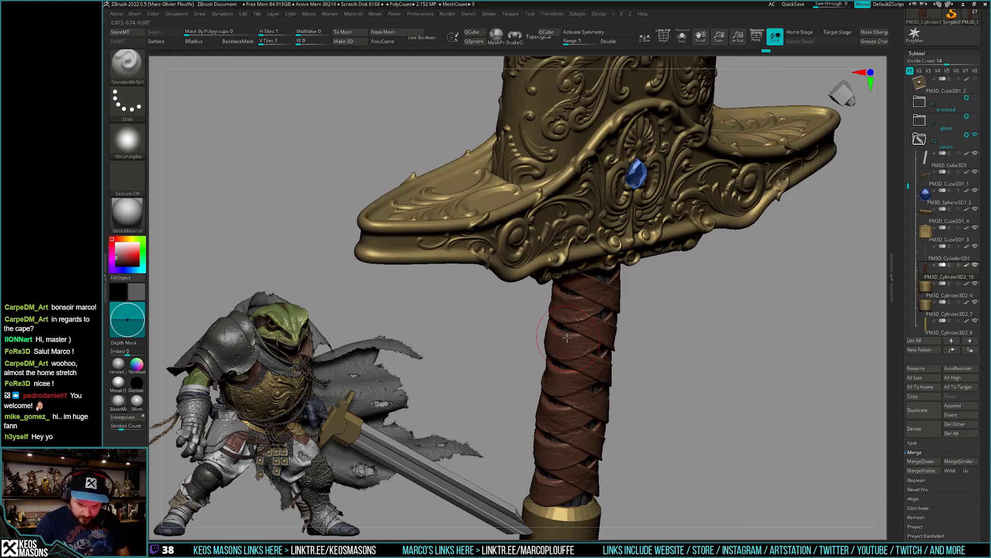
key(p)
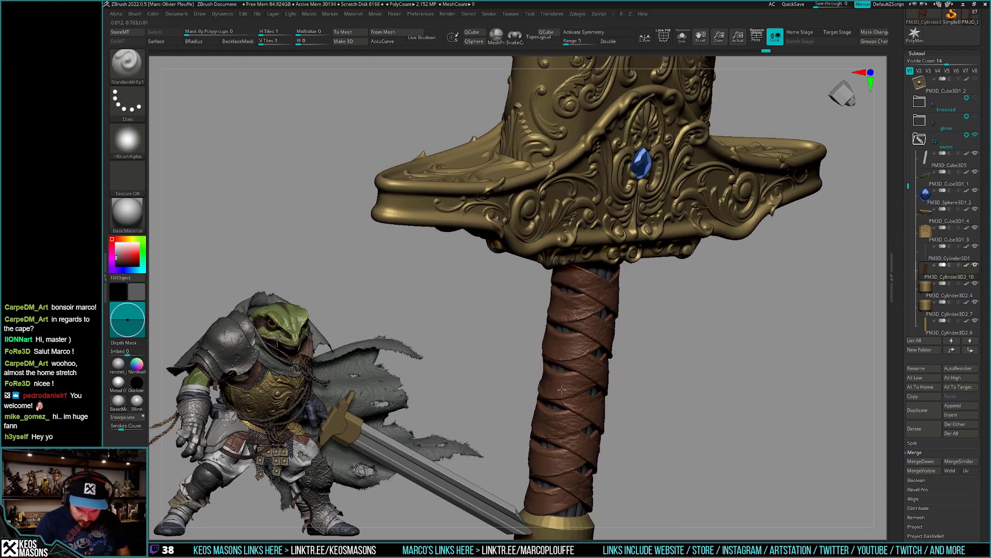
Orbit around the guard and grip, then frame the whole sword front-on.
drag(617, 409, 604, 413)
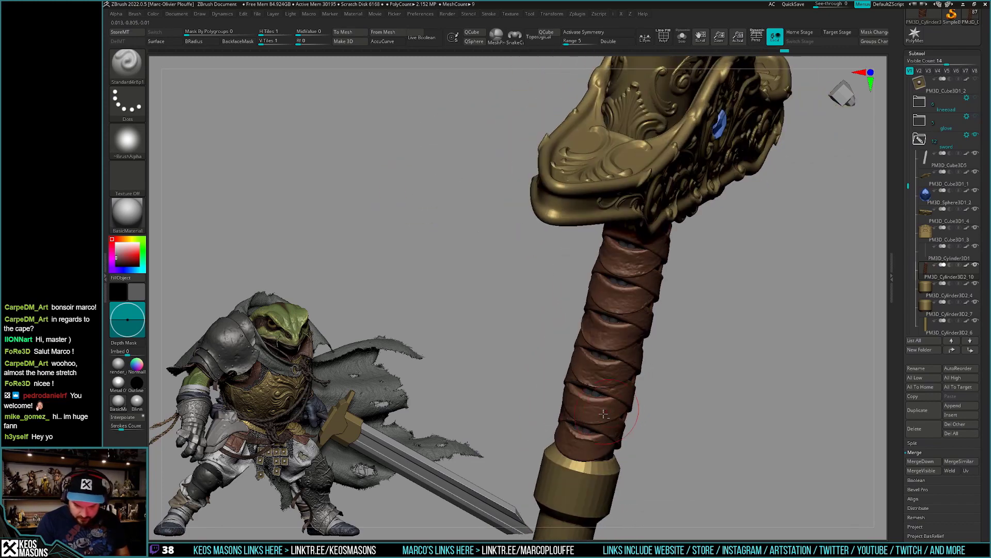
mouse_move(569, 444)
mouse_down()
mouse_move(633, 429)
mouse_move(600, 391)
mouse_move(601, 409)
mouse_move(617, 344)
mouse_up()
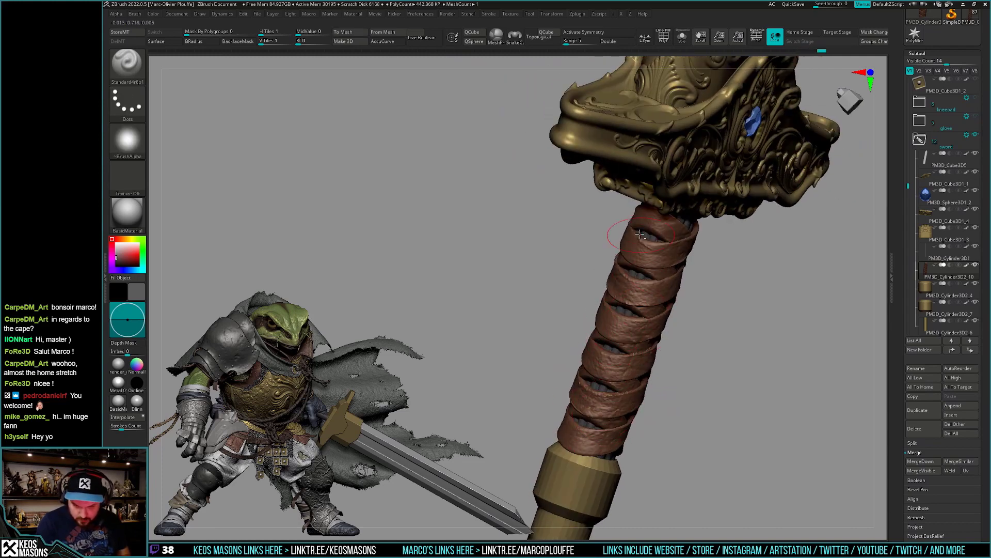
mouse_move(641, 235)
mouse_down()
mouse_move(671, 310)
mouse_move(713, 363)
mouse_move(708, 394)
mouse_move(693, 386)
mouse_up()
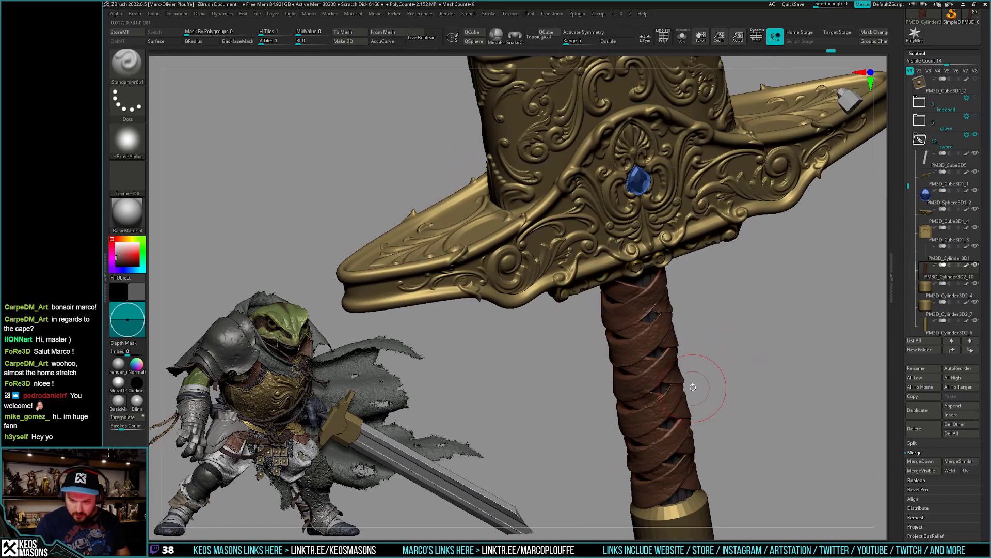
drag(708, 346, 698, 399)
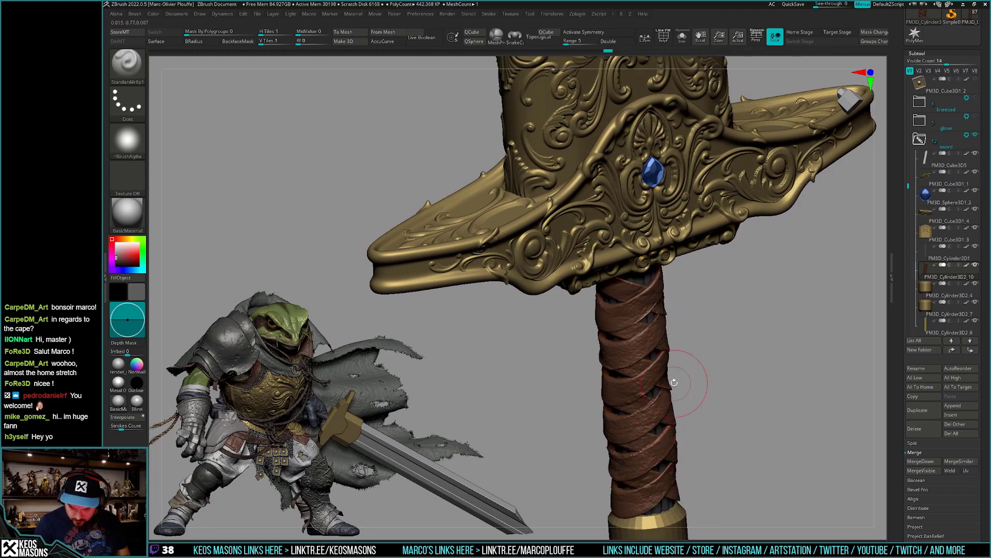
drag(654, 353, 658, 315)
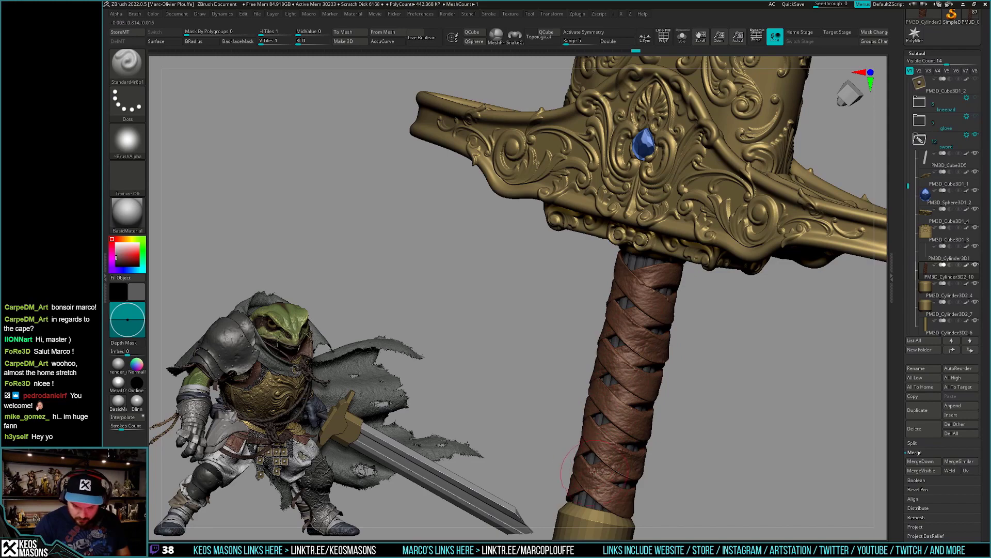
mouse_move(594, 471)
mouse_down()
mouse_move(571, 490)
mouse_move(635, 423)
mouse_move(676, 351)
mouse_move(741, 413)
mouse_move(724, 432)
mouse_up()
key(f)
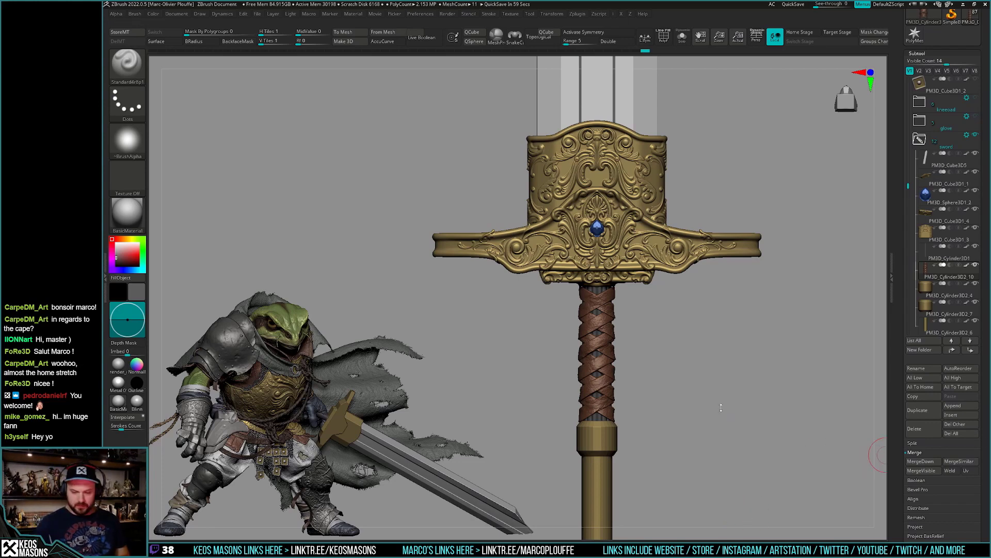
ZRemesh the PM3D_Cylinder3D2_6 lower handle at target polygons 0.57514 and check its wireframe.
mouse_move(721, 408)
alt+mouse_down()
mouse_move(705, 417)
mouse_move(722, 391)
mouse_move(628, 389)
alt+mouse_up()
alt+click(628, 389)
mouse_move(704, 401)
alt+mouse_down()
mouse_move(710, 422)
mouse_move(697, 411)
alt+mouse_up()
key(space)
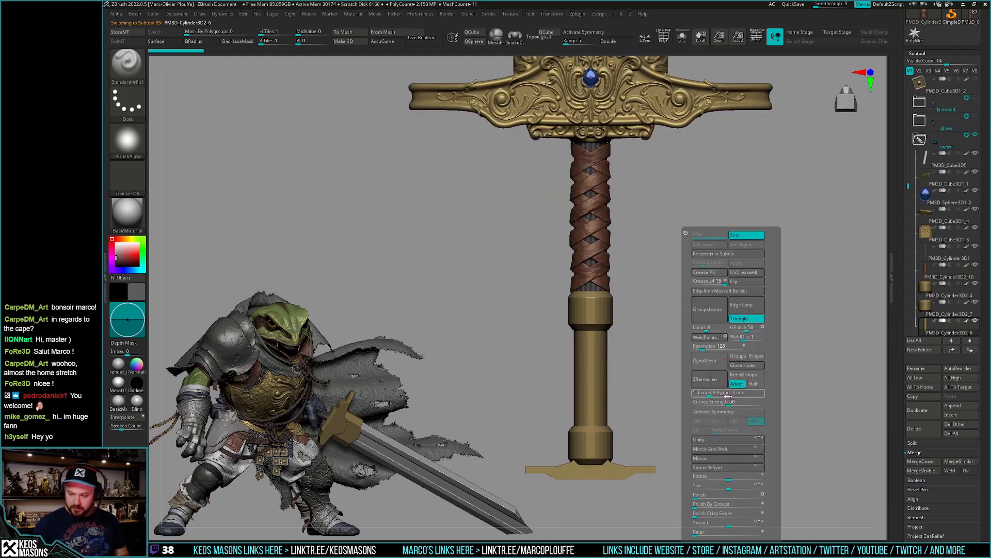
drag(712, 392, 697, 393)
click(706, 379)
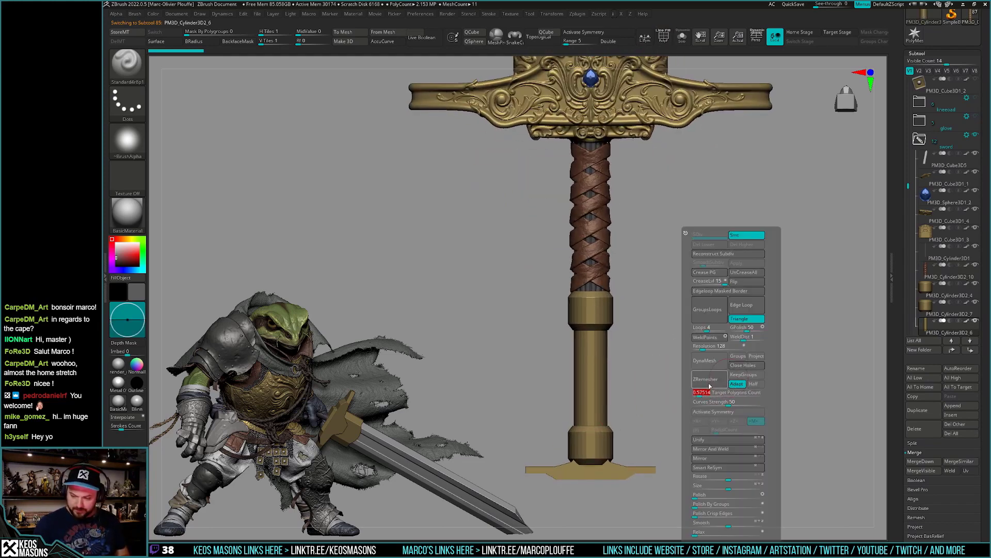
key(shift+f)
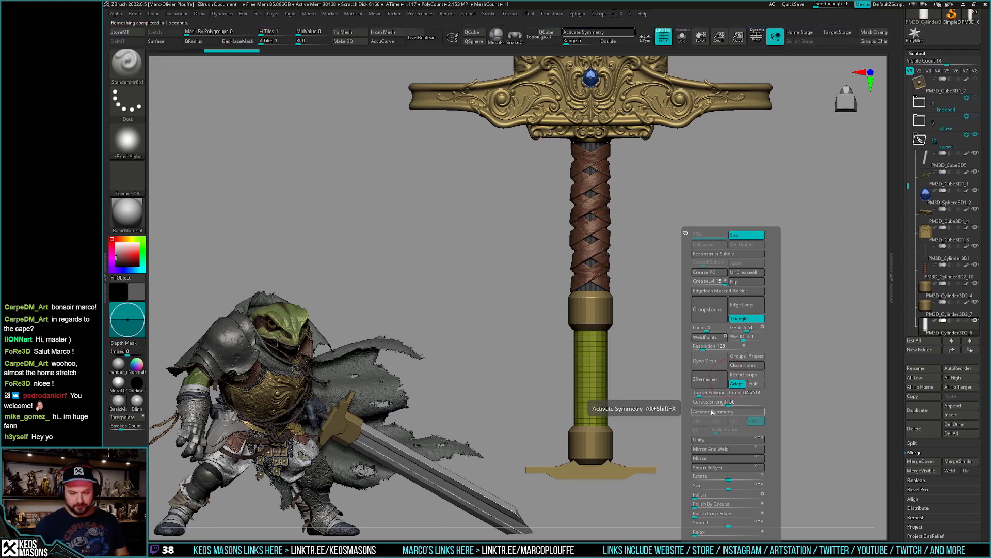
key(shift+f)
Try a clip cut on the handle, undo it, and zoom in on the lower handle.
drag(693, 425, 686, 384)
key(space)
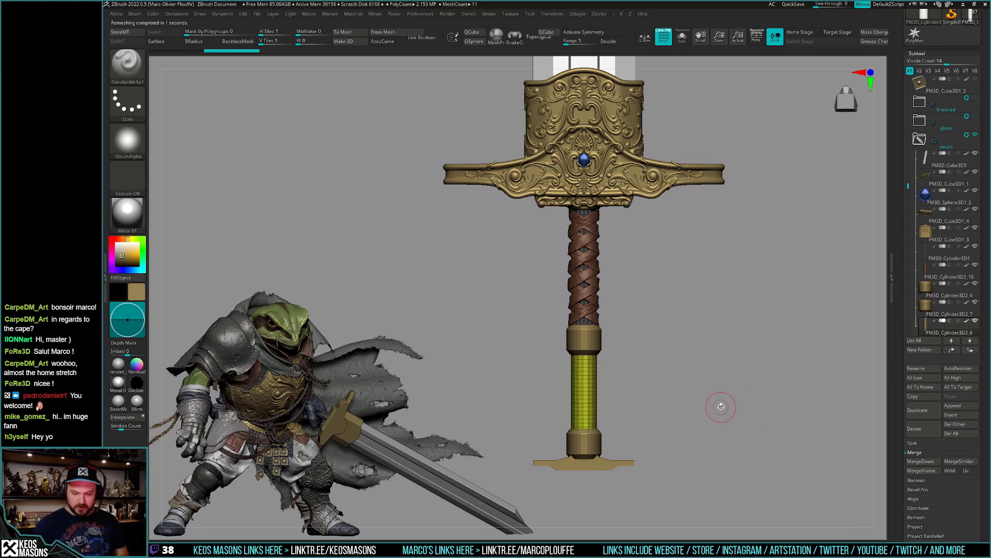
ctrl+right_drag(720, 405, 725, 417)
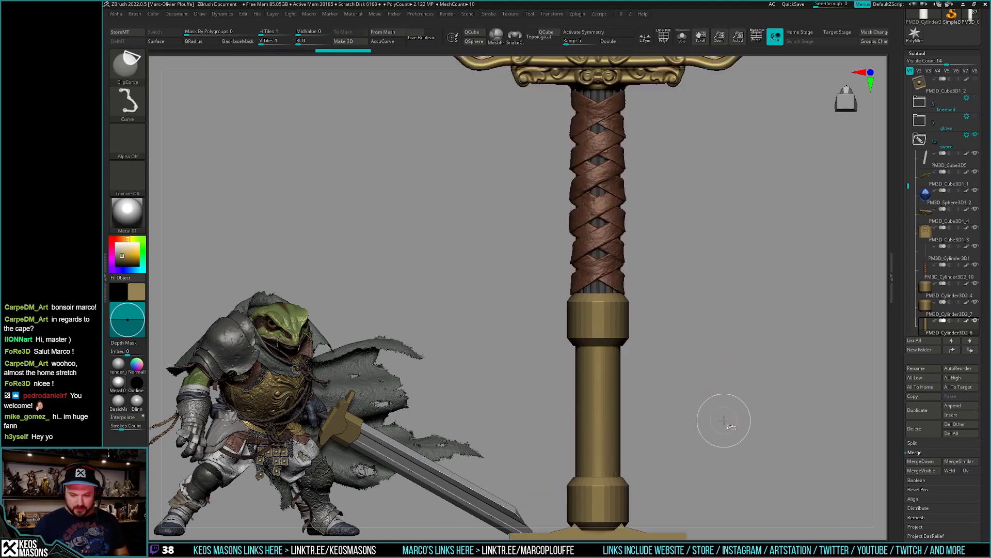
key(ctrl+z)
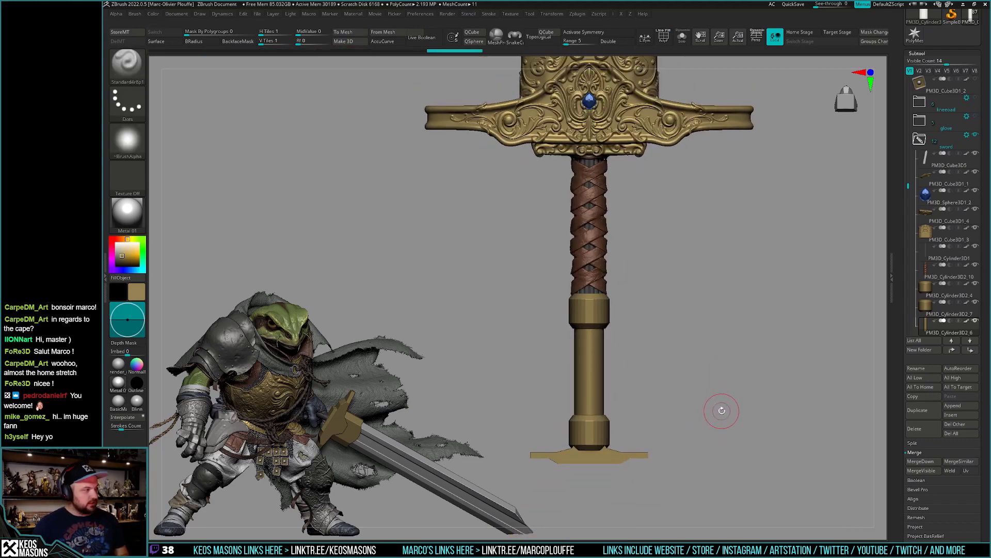
key(shift+f)
key(shift+f)
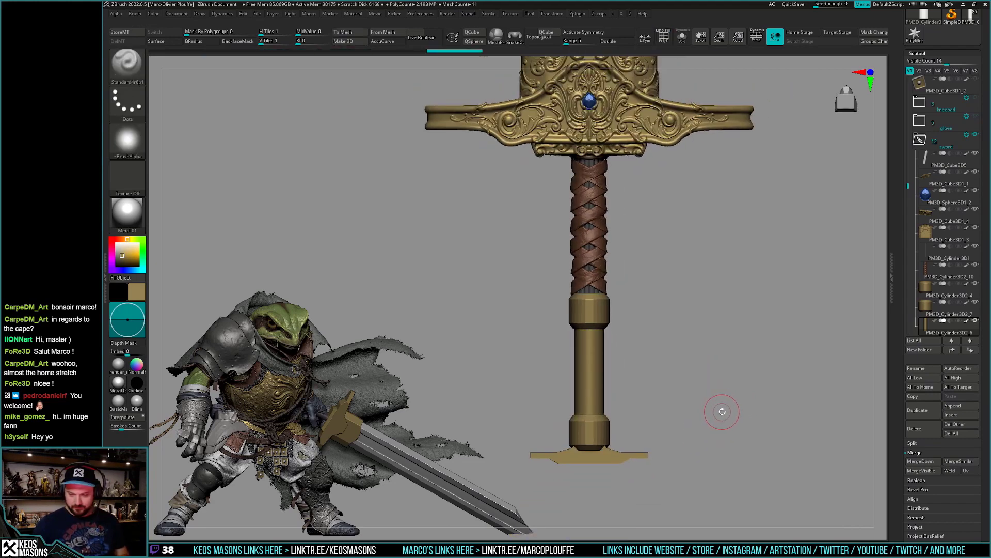
ctrl+right_drag(723, 411, 716, 393)
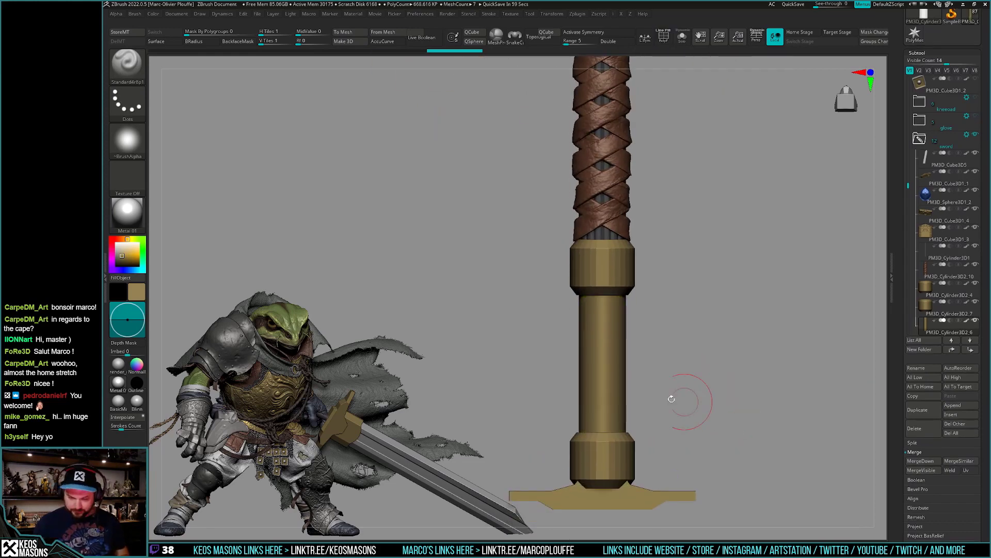
mouse_move(687, 401)
ctrl+right_down()
mouse_move(665, 413)
mouse_move(671, 382)
ctrl+right_up()
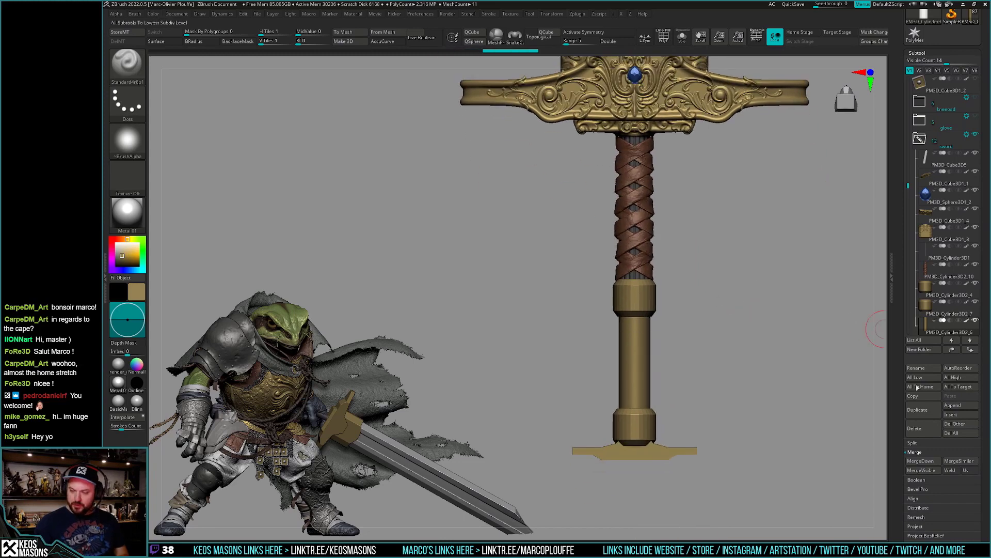
Add a new sculpt layer and load the JRO_Ornament94 brush with single-dot stroke.
scroll(920, 372, down, 5)
click(914, 515)
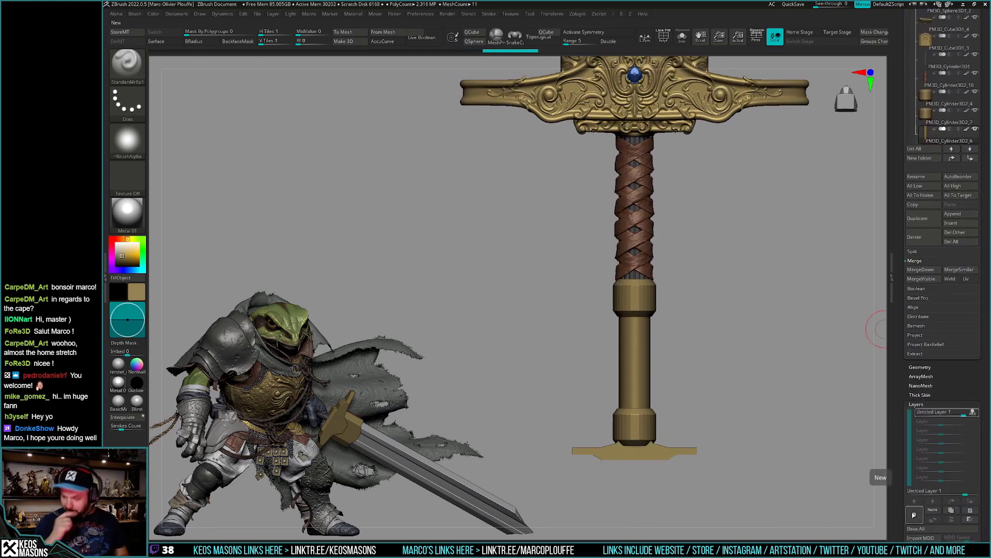
key(b)
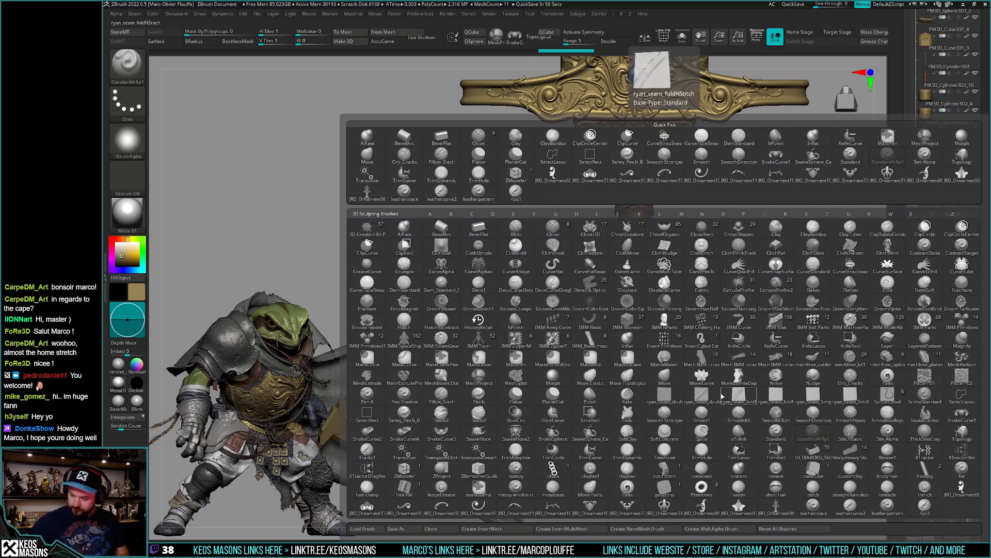
click(722, 395)
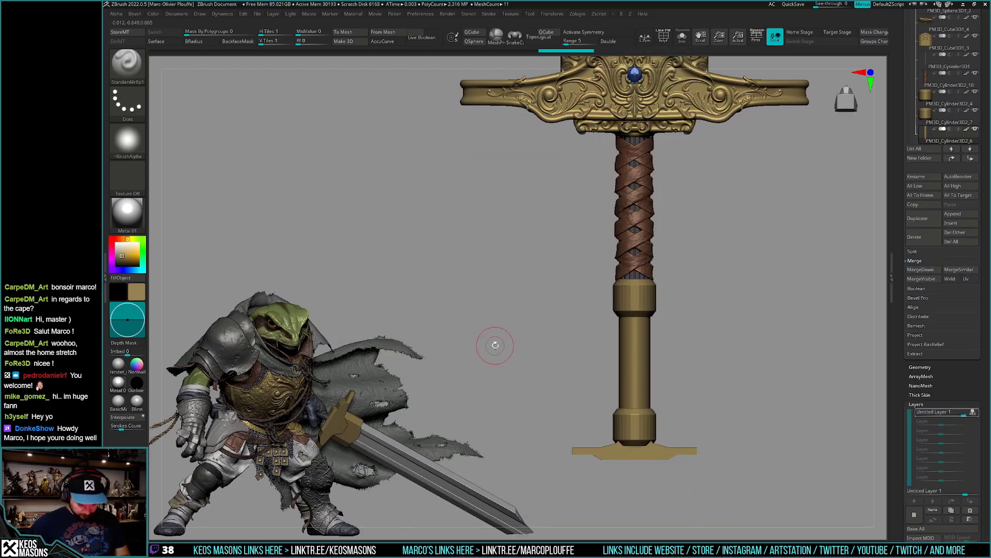
key(comma)
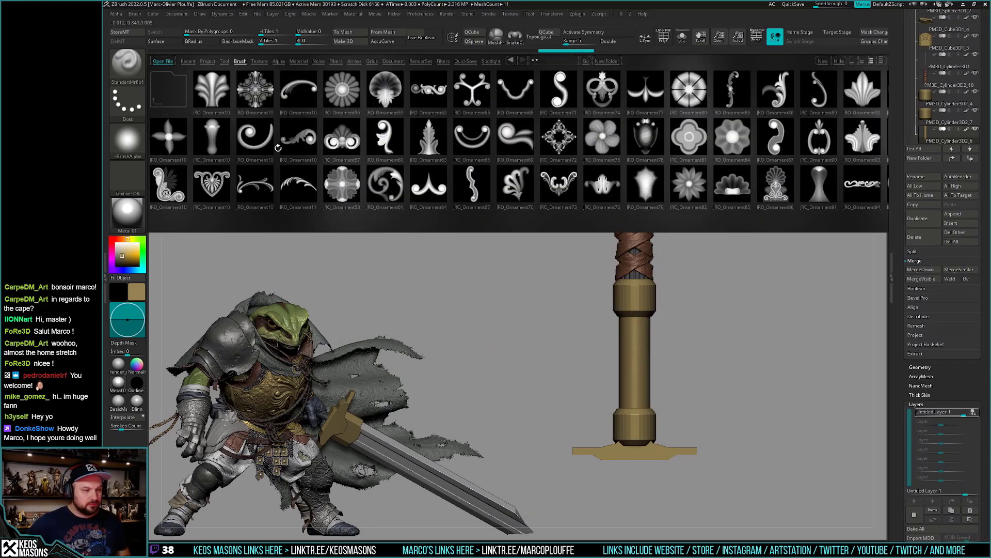
drag(535, 148, 467, 144)
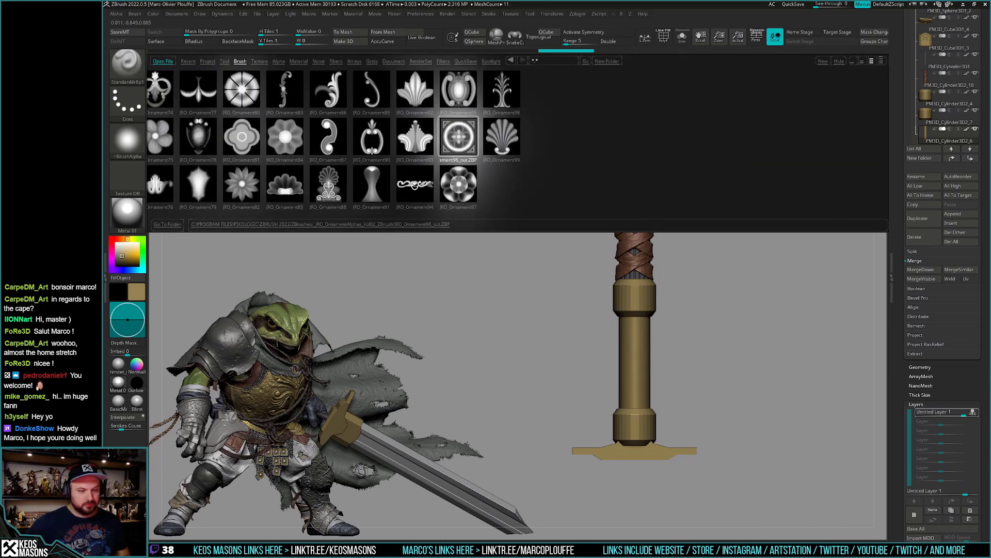
double_click(413, 185)
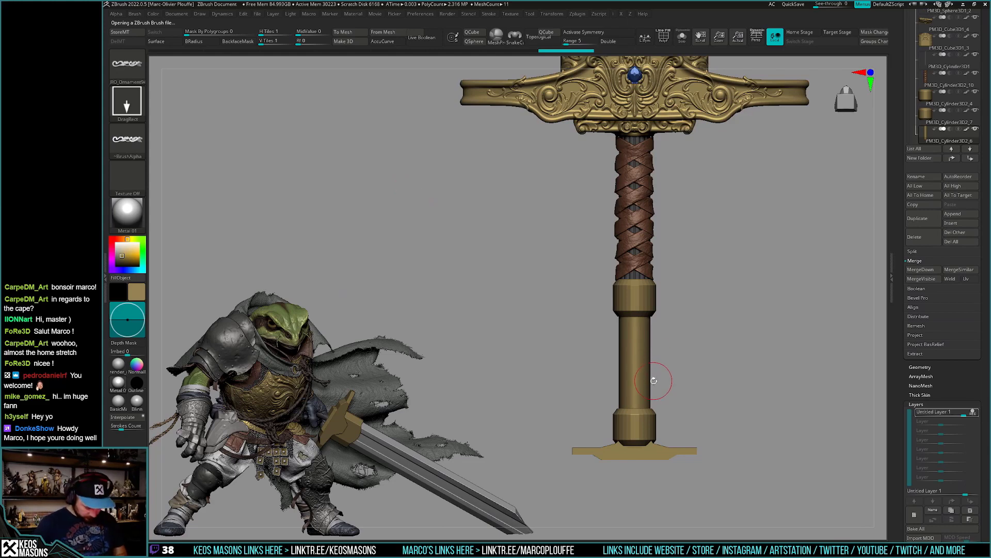
key(s)
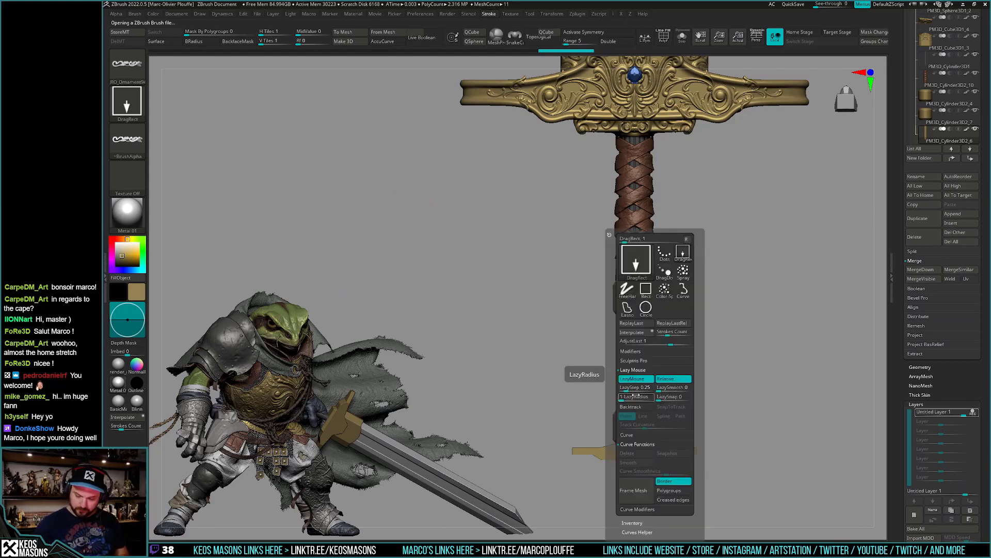
click(665, 271)
Enable radial symmetry with count 6, test a chain alpha stamp, and undo it.
key(space)
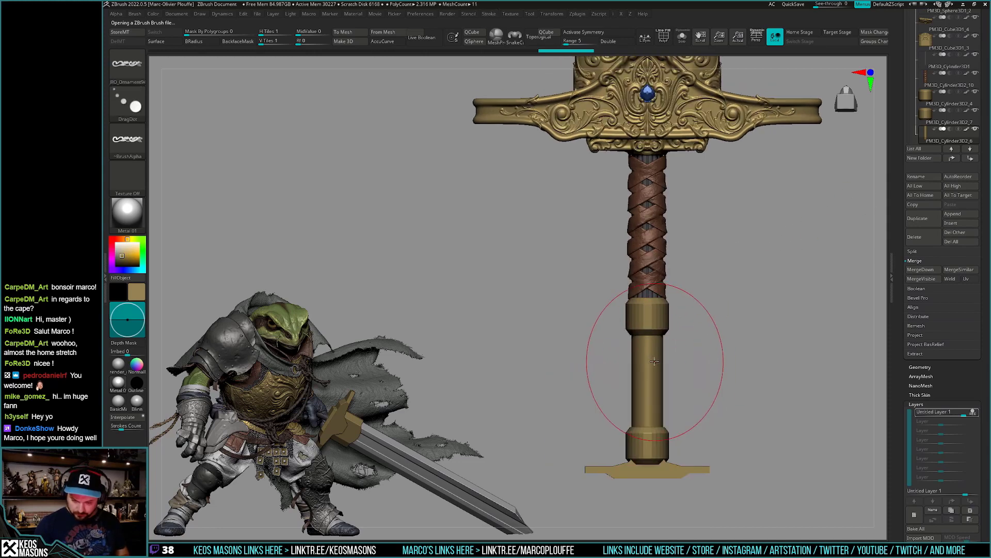
key(Tab)
key(x)
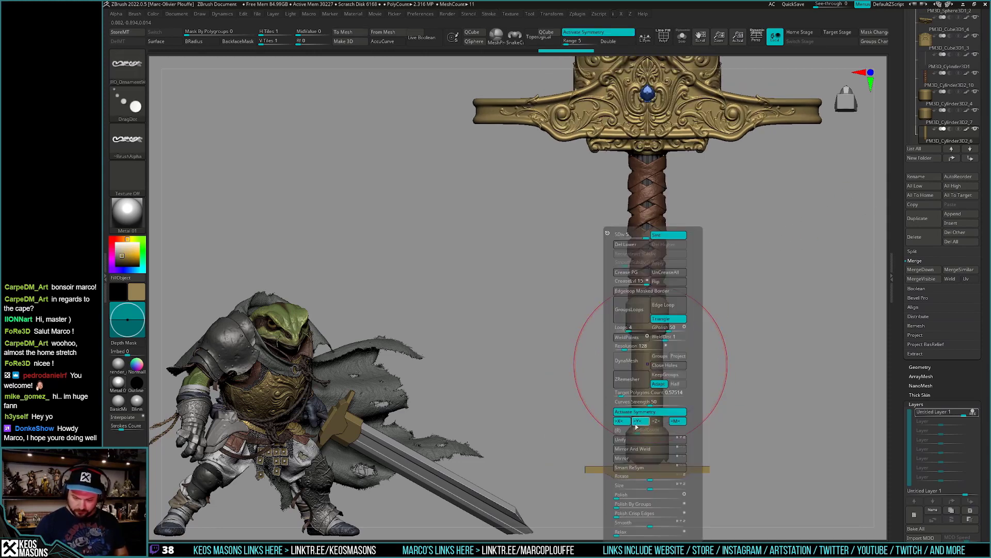
drag(631, 435, 637, 432)
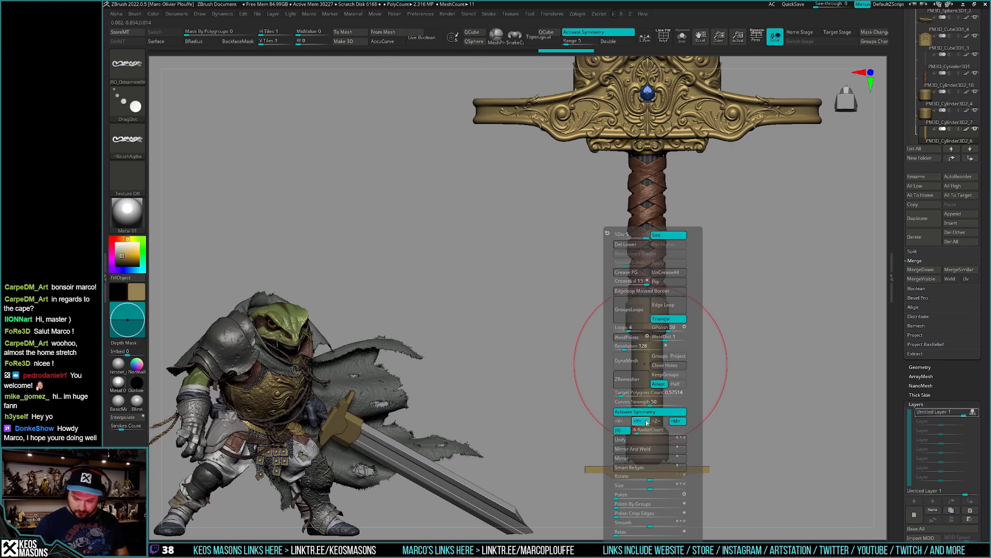
key(Tab)
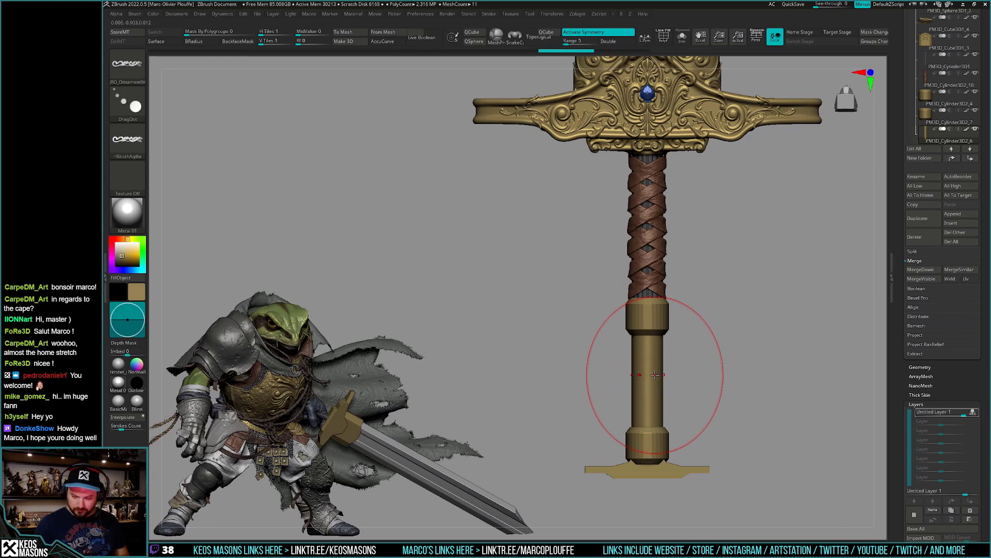
key(alt+a)
click(648, 359)
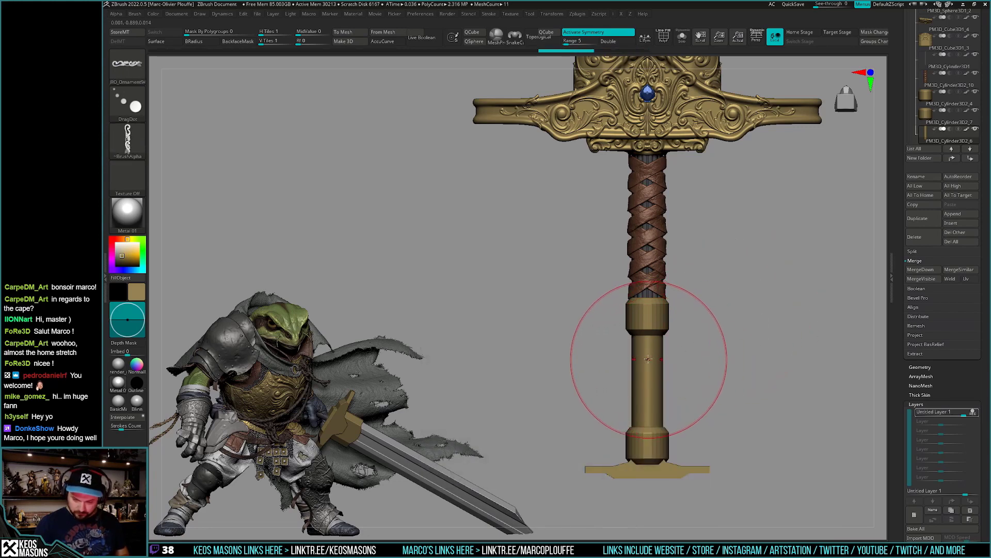
drag(648, 359, 652, 364)
key(ctrl+z)
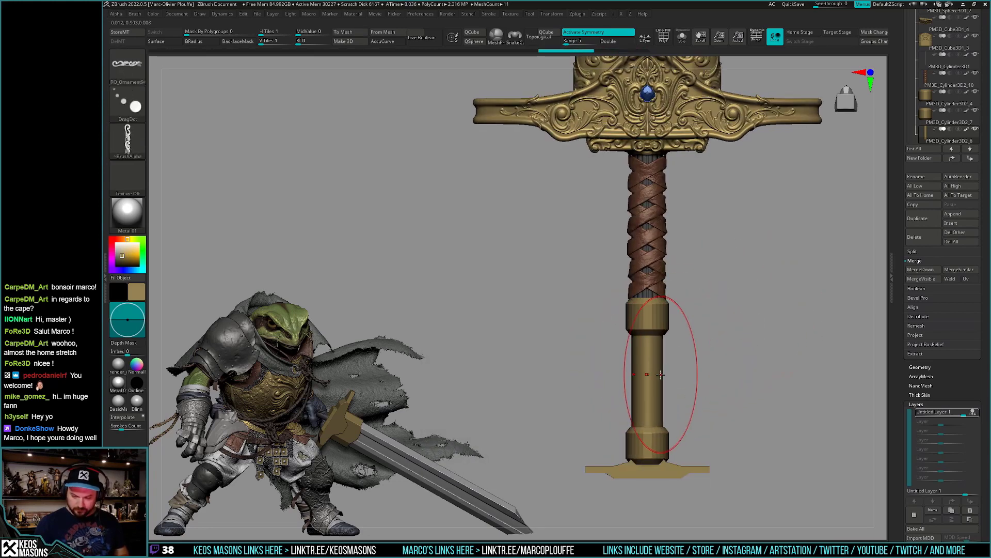
Test-stamp the ornament around the lower grip several times, undoing tries and orbiting to inspect.
key(space)
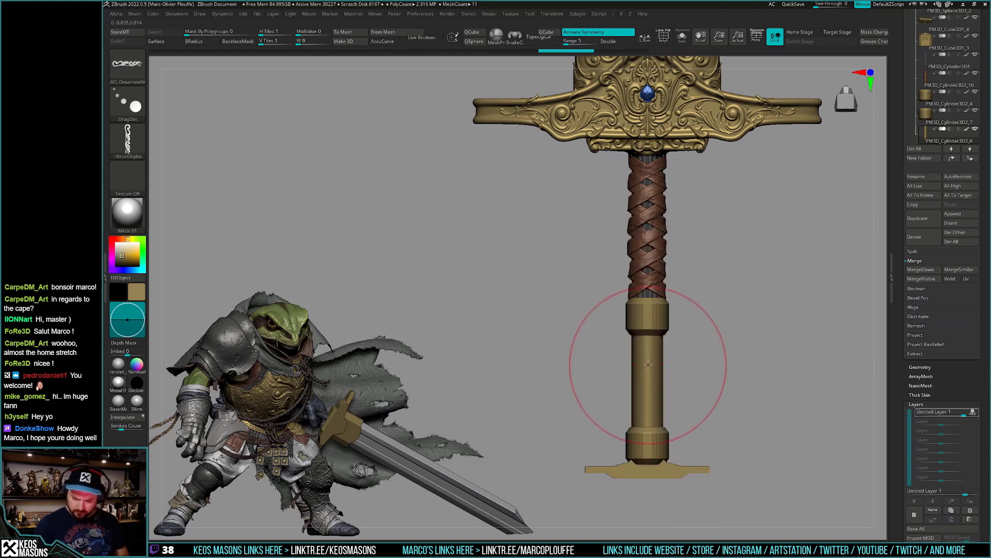
drag(648, 372, 649, 376)
key(ctrl+z)
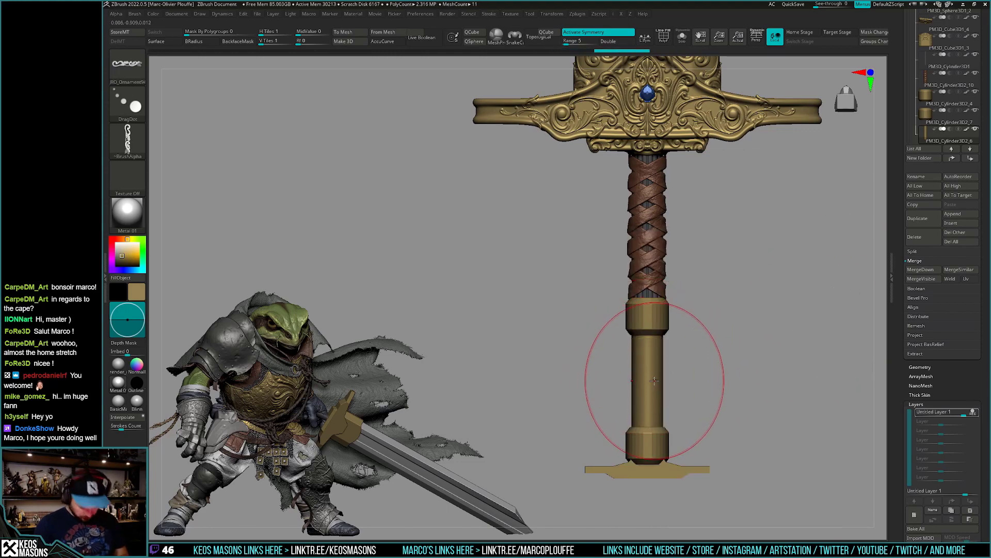
key(space)
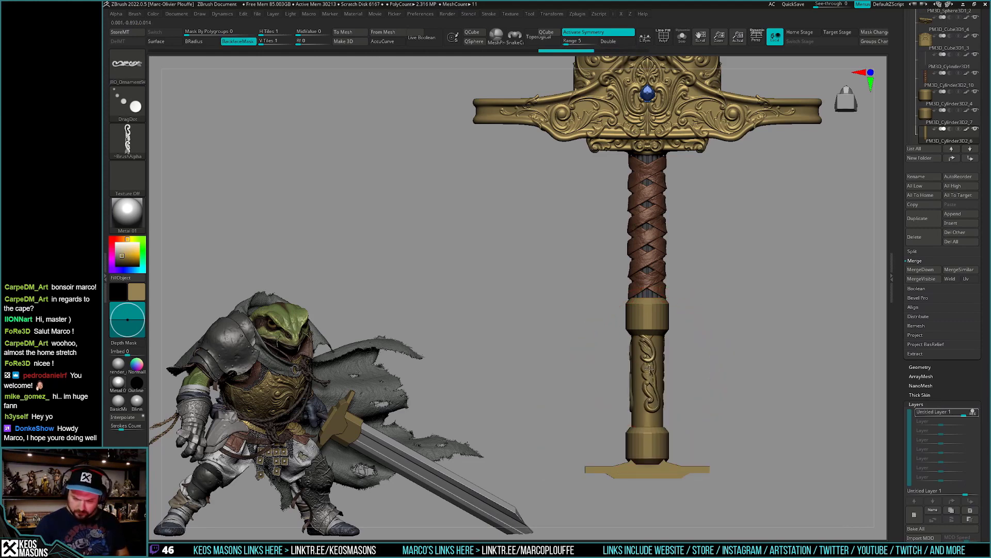
drag(649, 376, 648, 379)
key(ctrl+z)
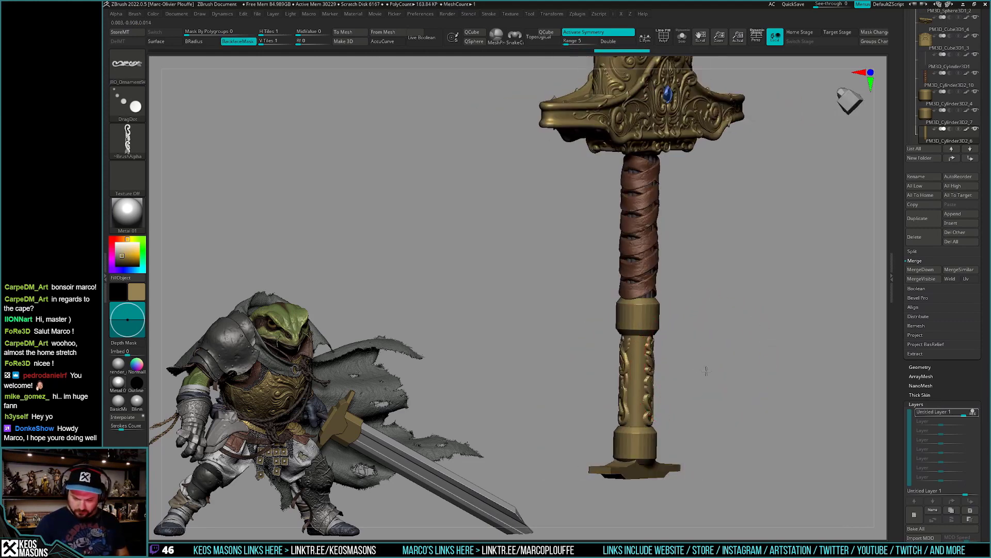
key(space)
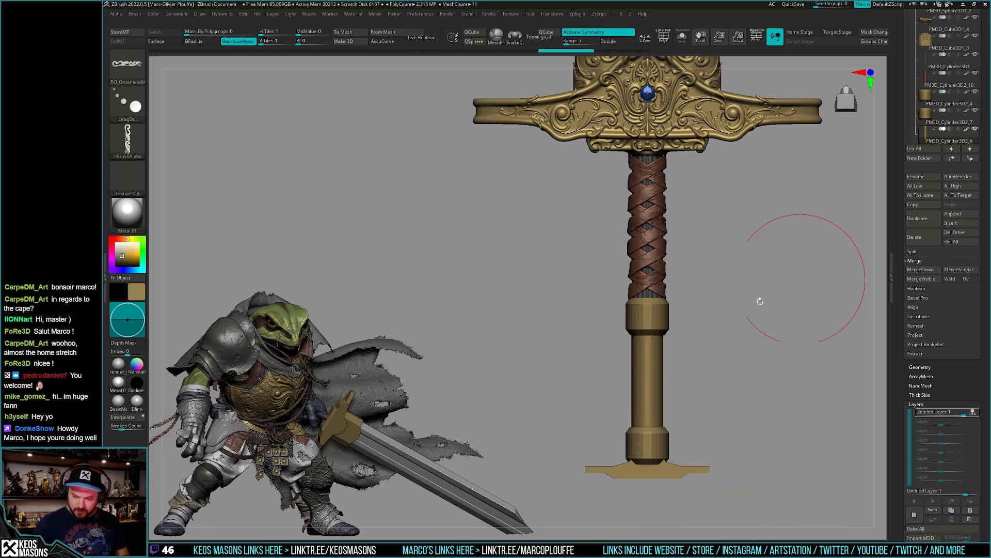
key(space)
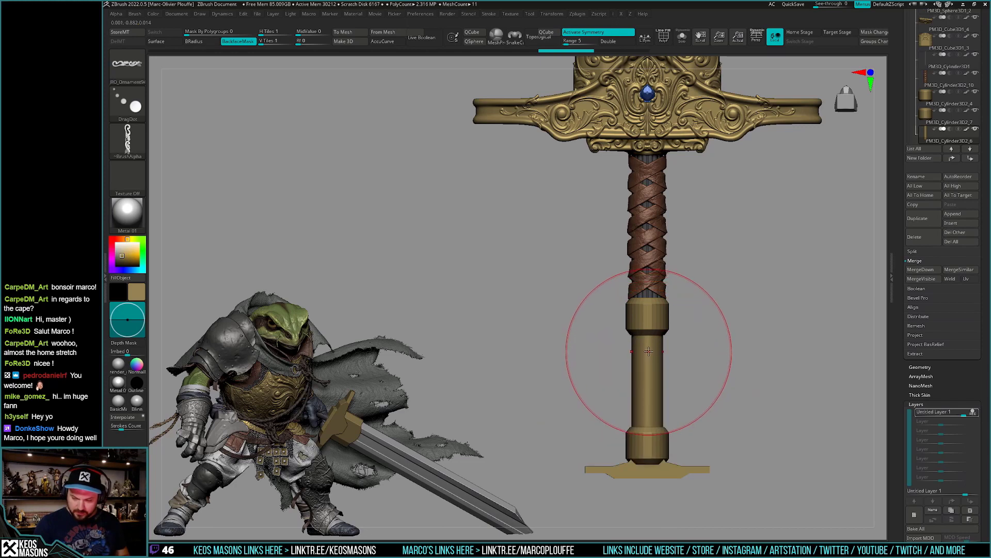
click(648, 363)
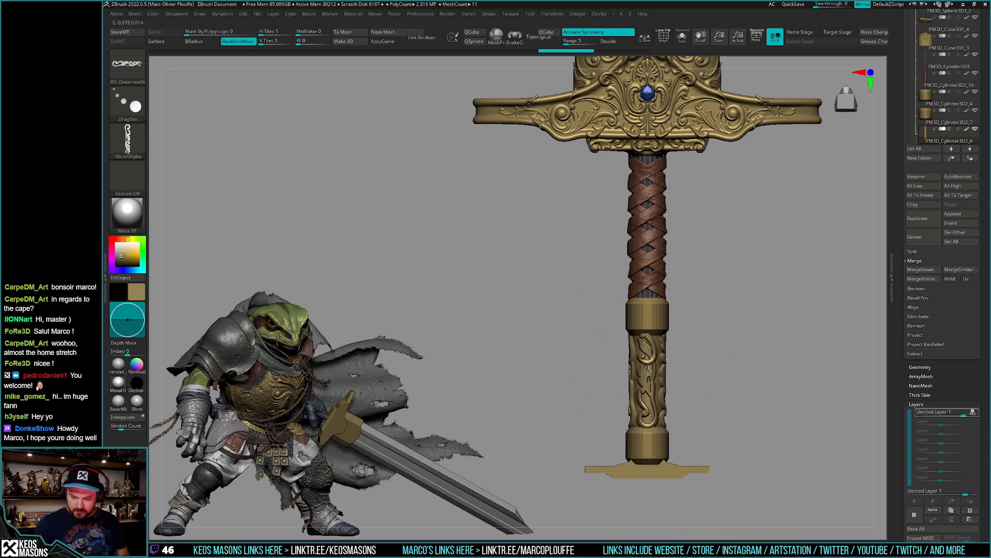
drag(648, 371, 711, 367)
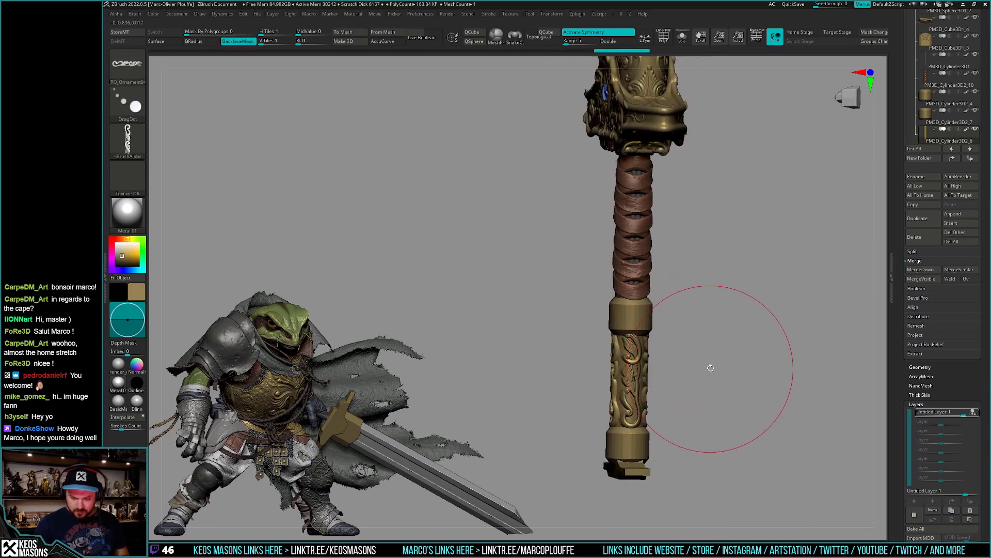
shift+drag(711, 367, 713, 389)
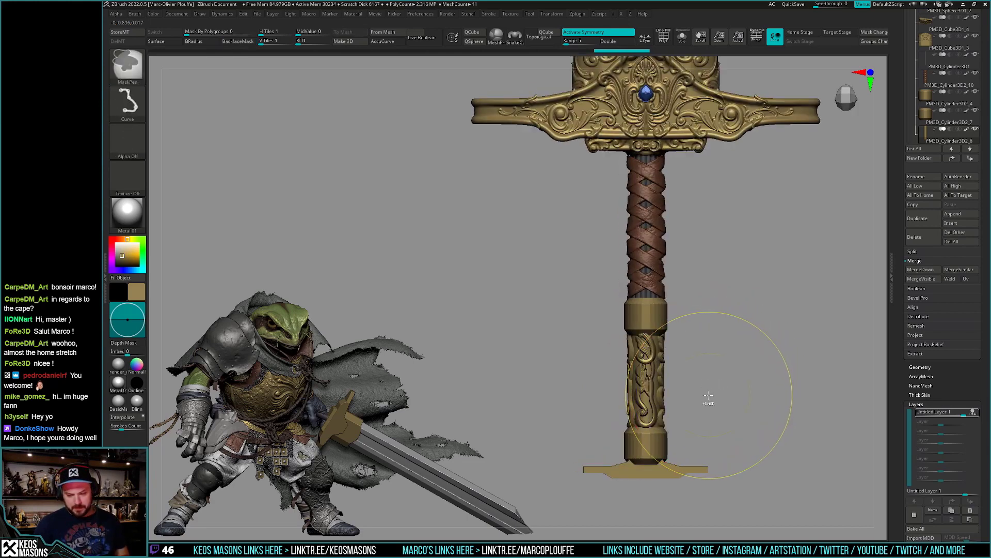
Try further radial ornament stamps, undo them, and return to the front view.
key(space)
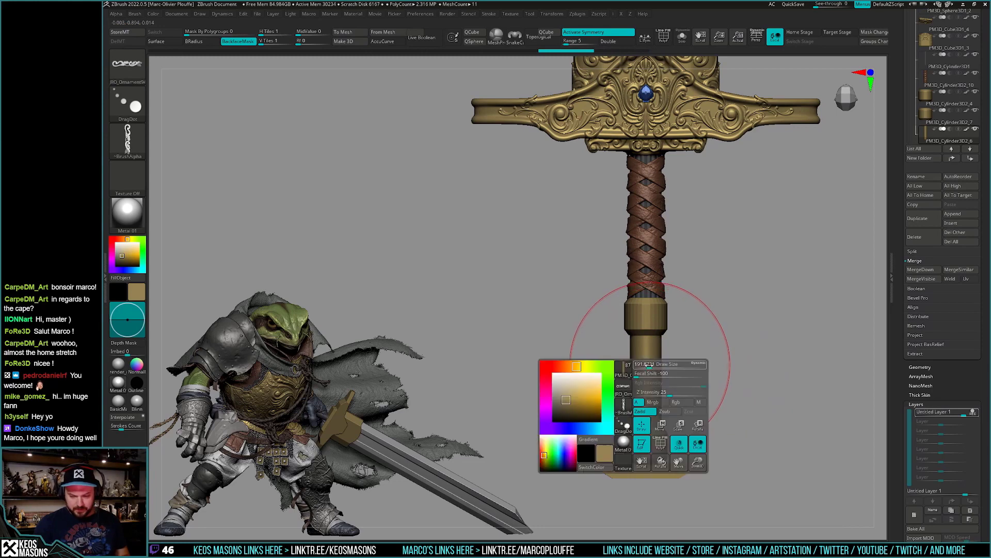
drag(650, 364, 646, 367)
key(ctrl+z)
key(space)
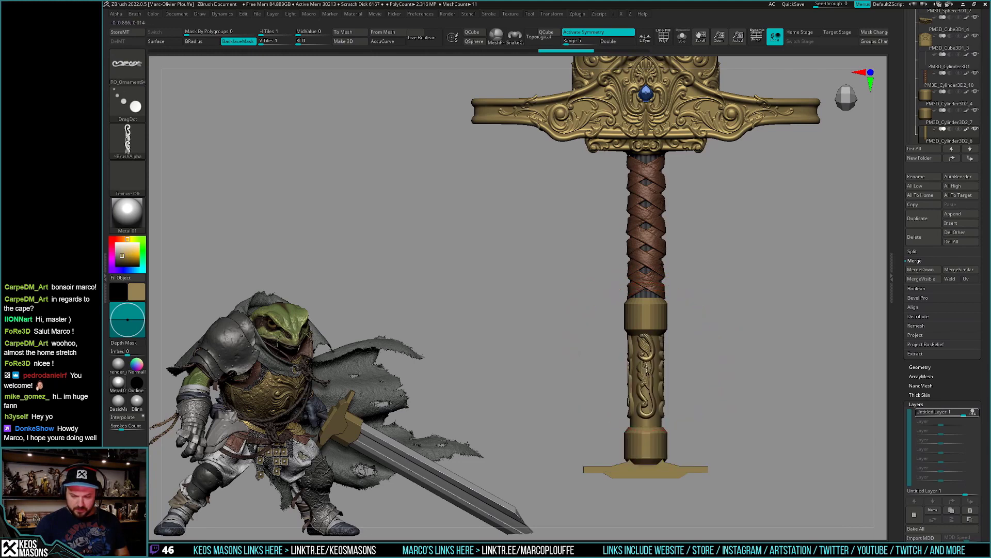
key(ctrl+z)
key(space)
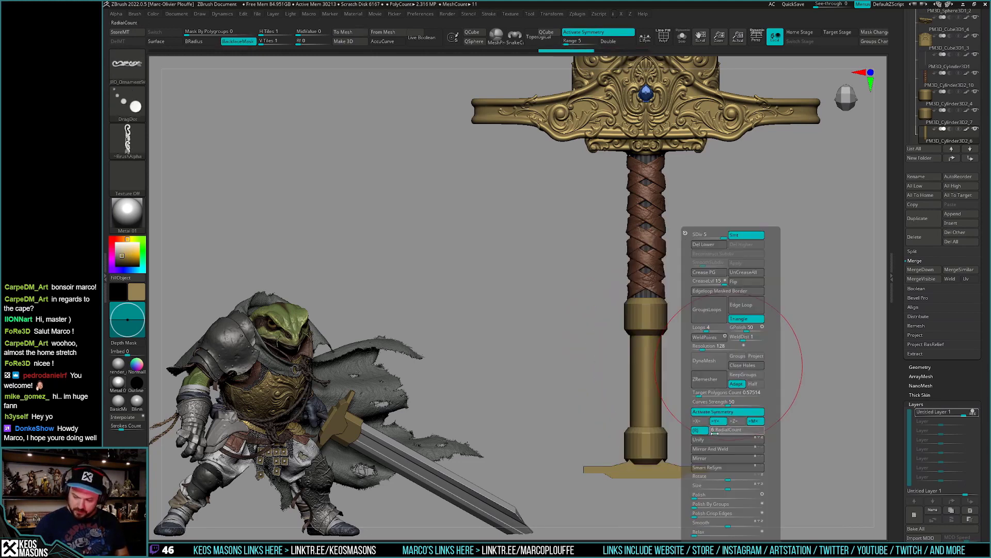
mouse_move(646, 403)
mouse_down()
mouse_move(645, 352)
mouse_move(647, 380)
mouse_up()
key(ctrl+z)
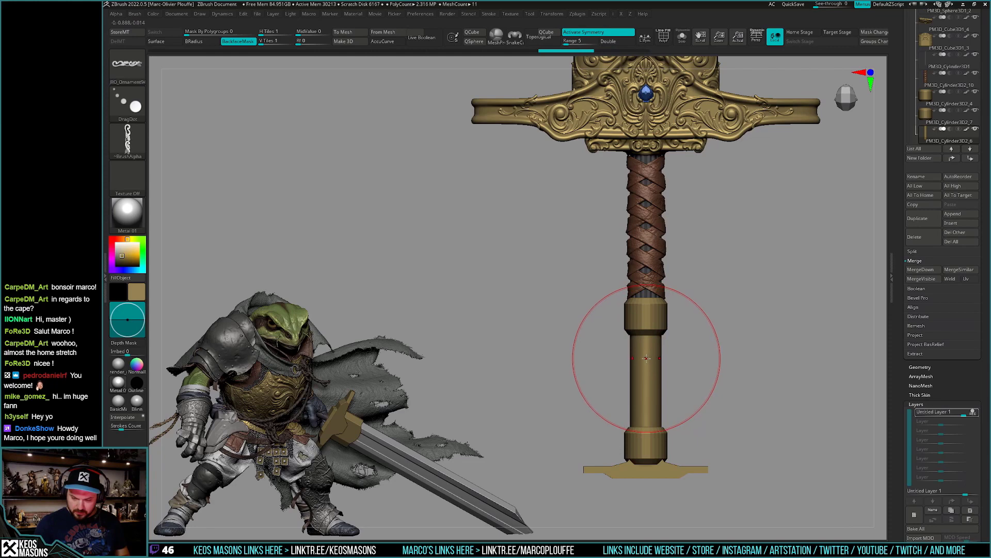
mouse_move(646, 358)
mouse_down()
mouse_move(647, 385)
mouse_move(708, 372)
mouse_move(729, 415)
mouse_move(717, 399)
mouse_move(736, 394)
mouse_move(710, 411)
mouse_up()
key(space)
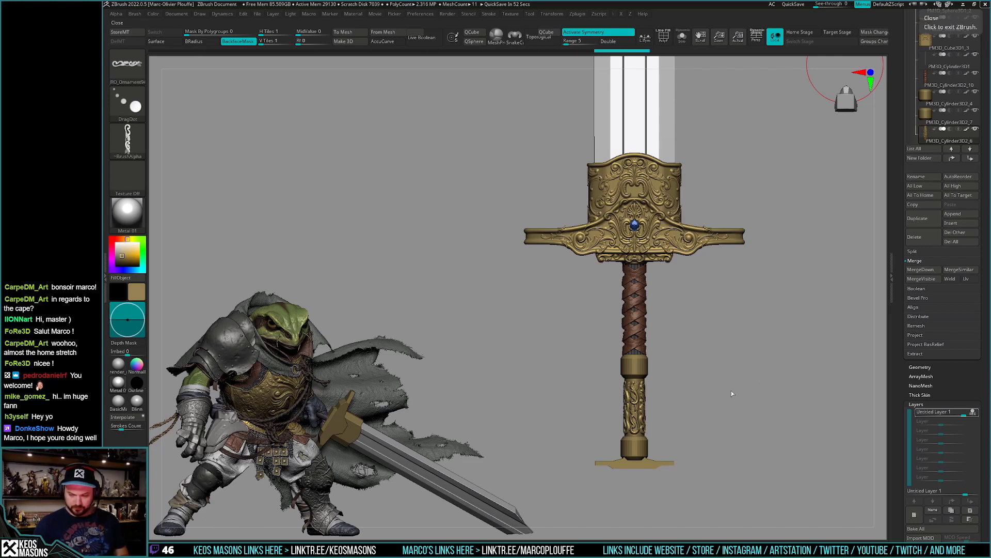
drag(732, 408, 738, 408)
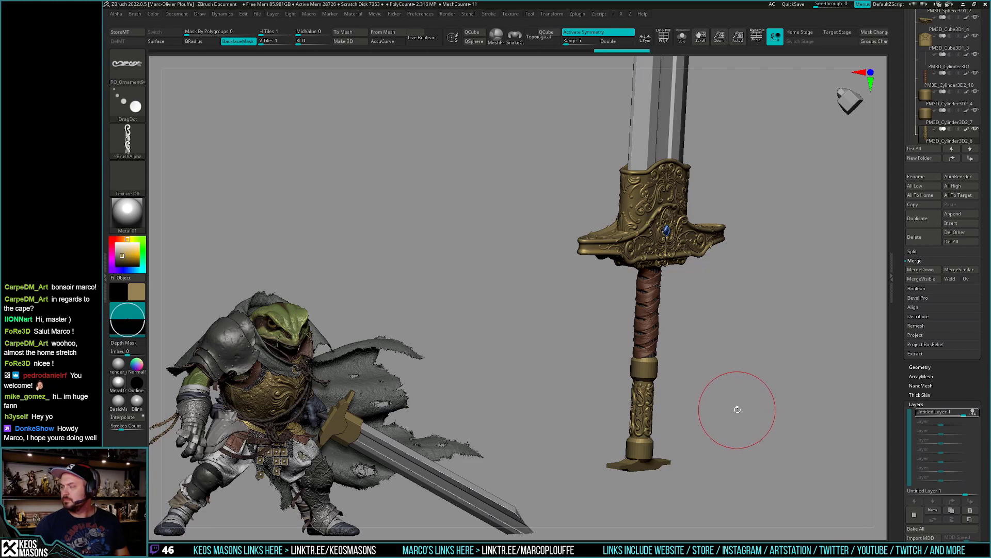
key(f)
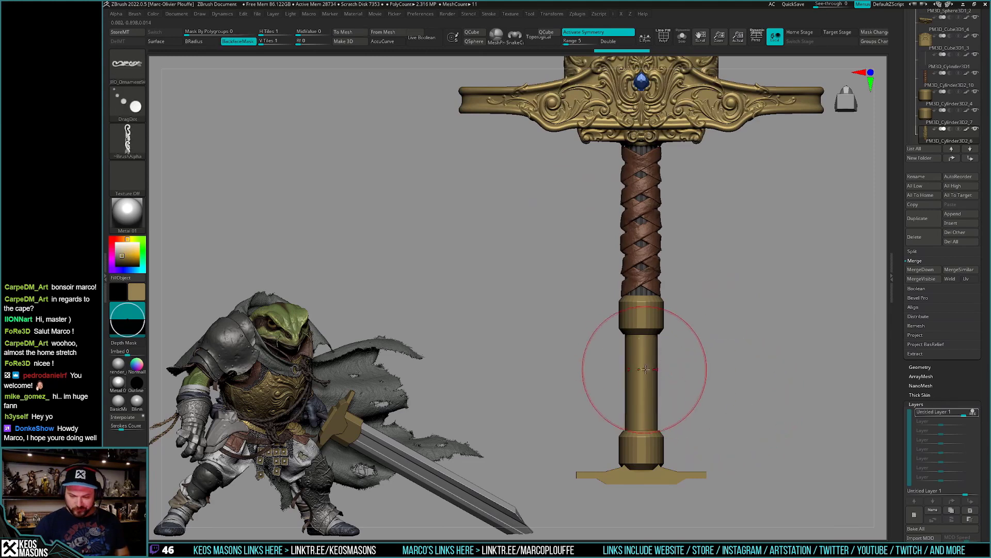
key(b)
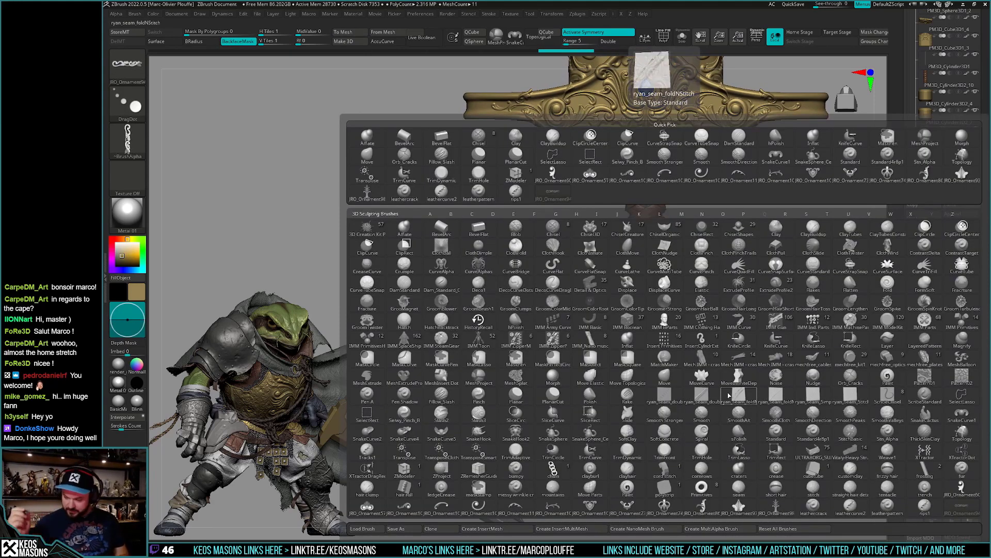
Load a different ornament brush and trial-stamp it on the lower grip, undoing failed tries.
click(728, 396)
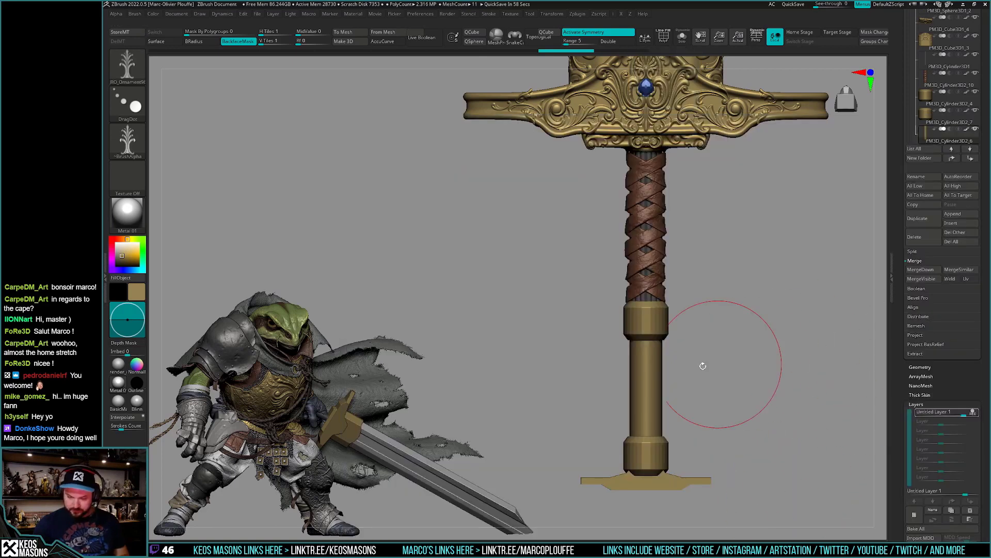
drag(647, 378, 647, 385)
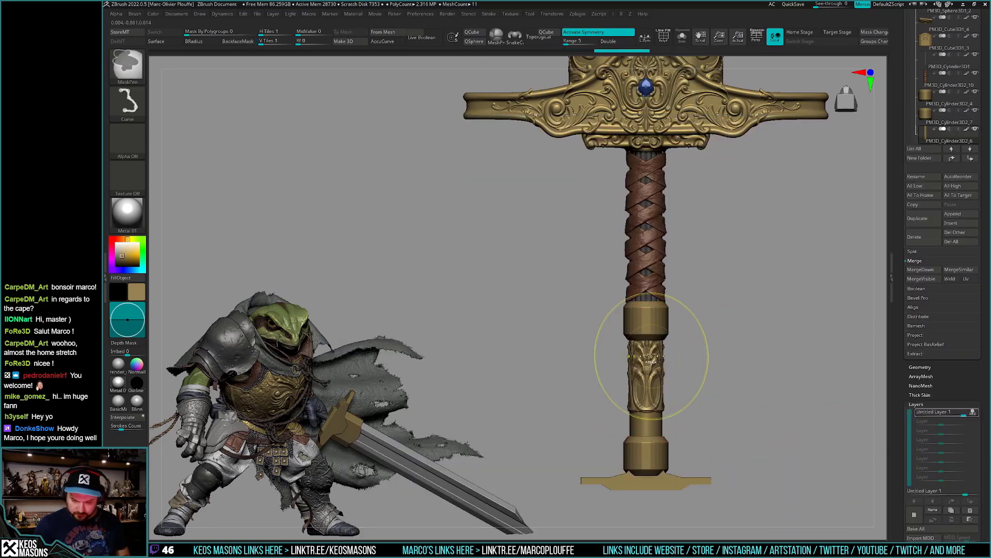
key(ctrl+z)
key(space)
click(648, 346)
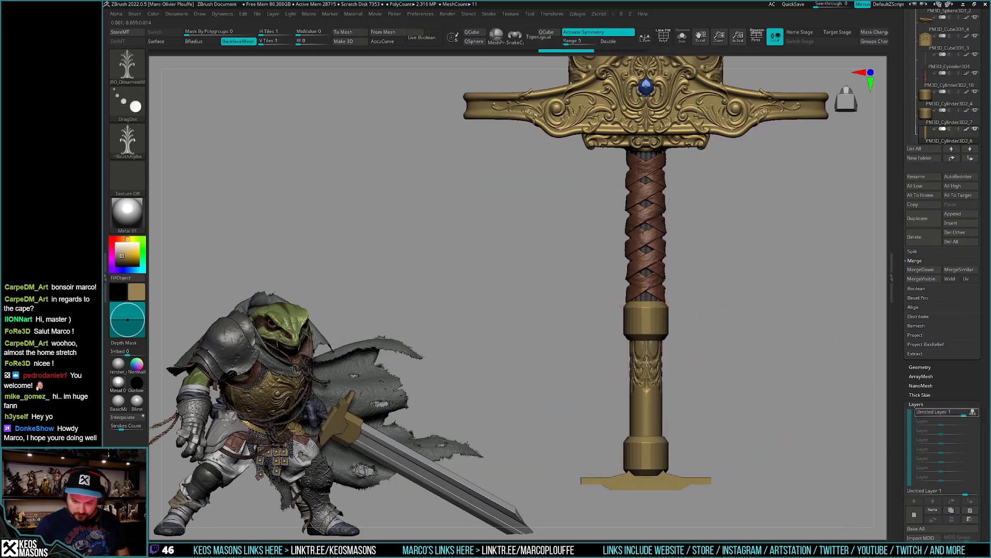
key(ctrl+z)
drag(647, 351, 647, 356)
key(ctrl+z)
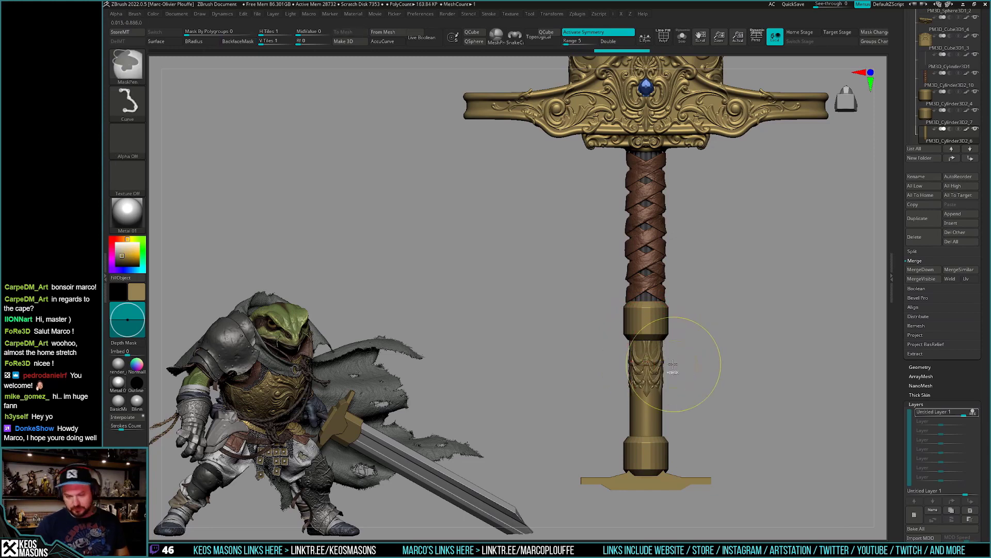
key(space)
key(space)
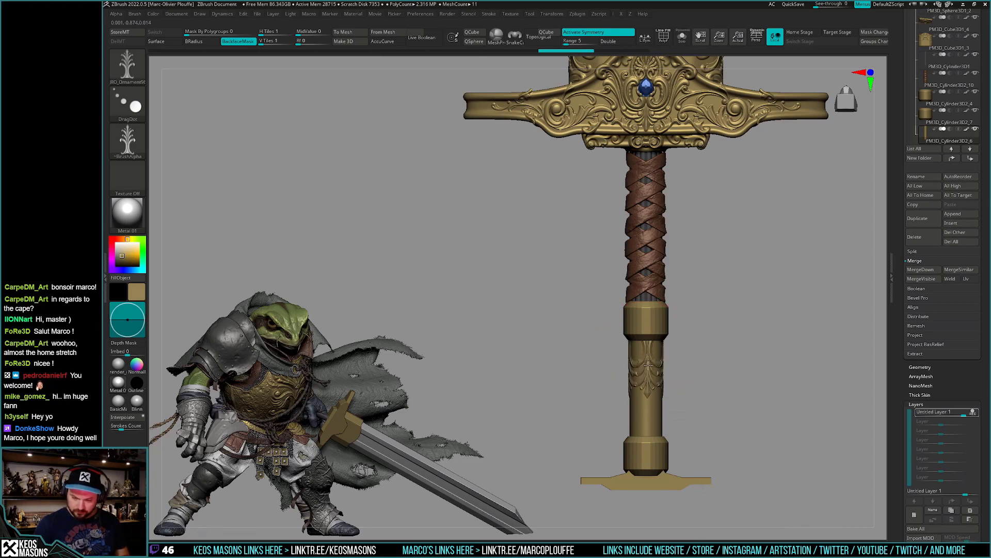
key(ctrl+z)
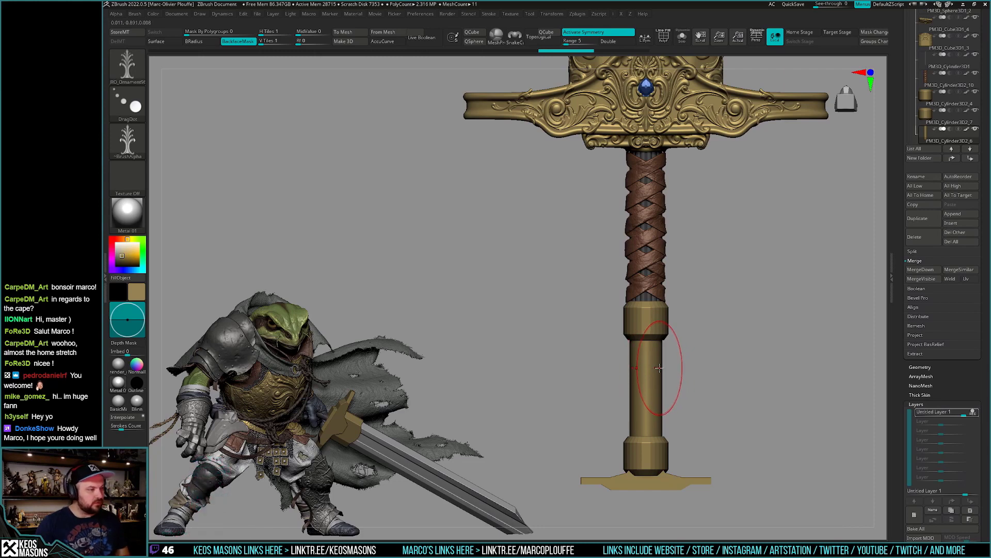
Adjust Draw Size and check the leafy ornament band beneath the leather grip.
key(space)
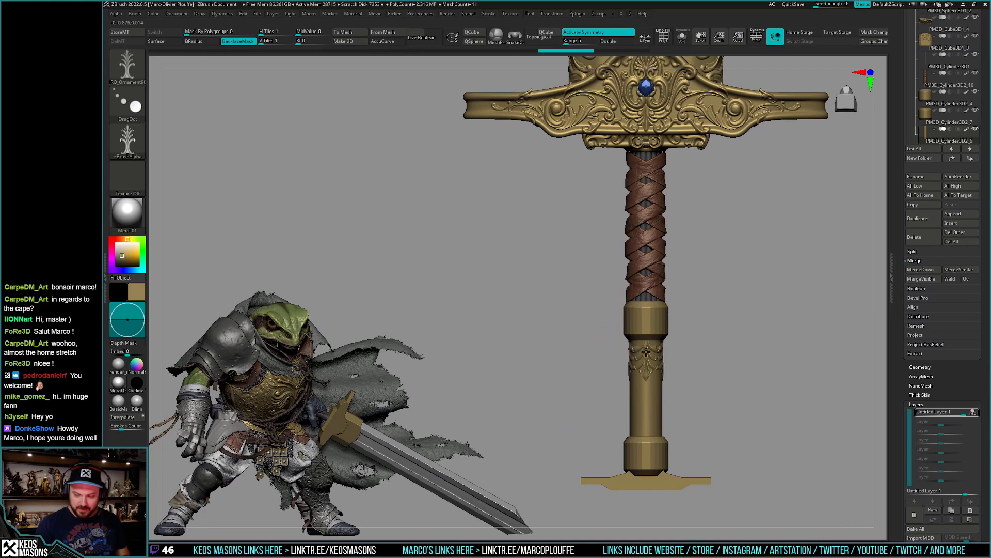
key(space)
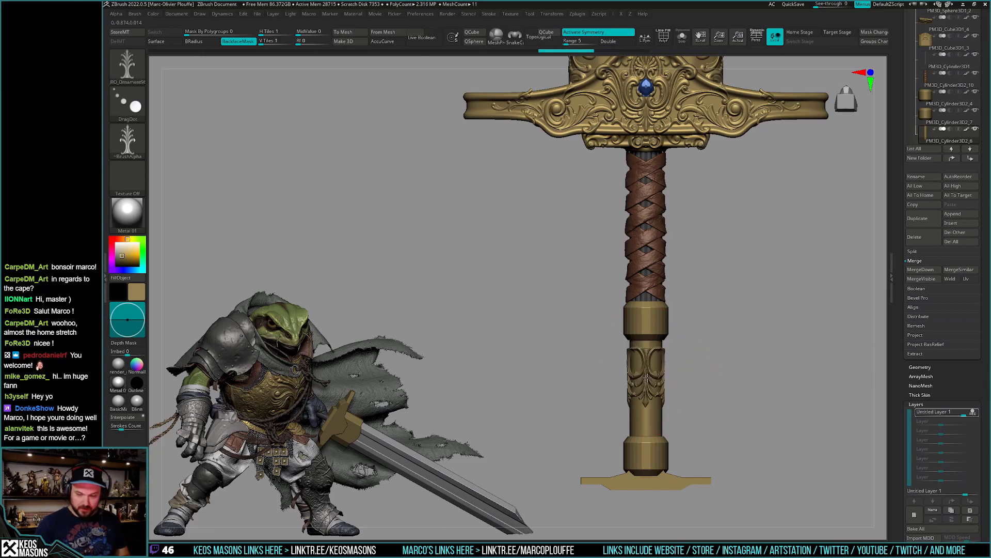
drag(649, 366, 726, 383)
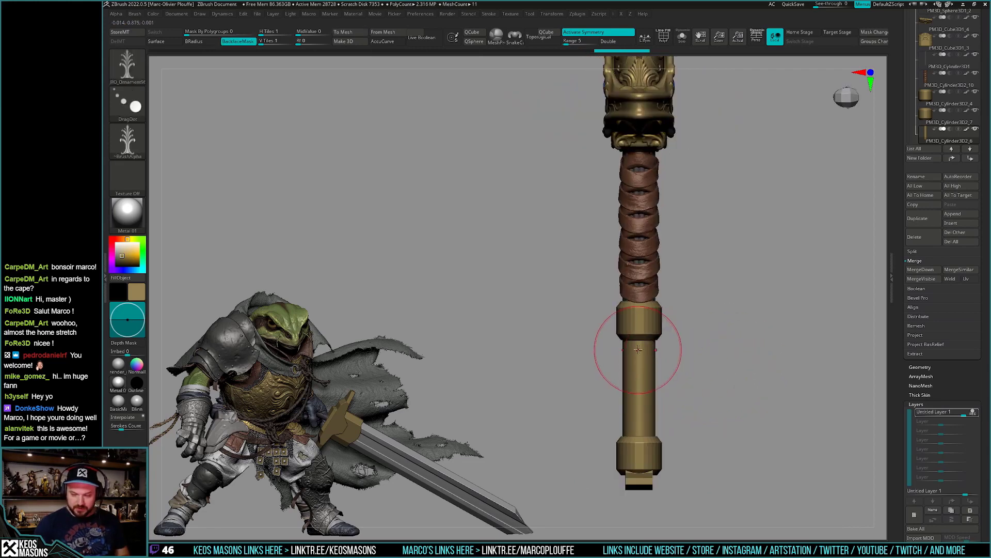
key(space)
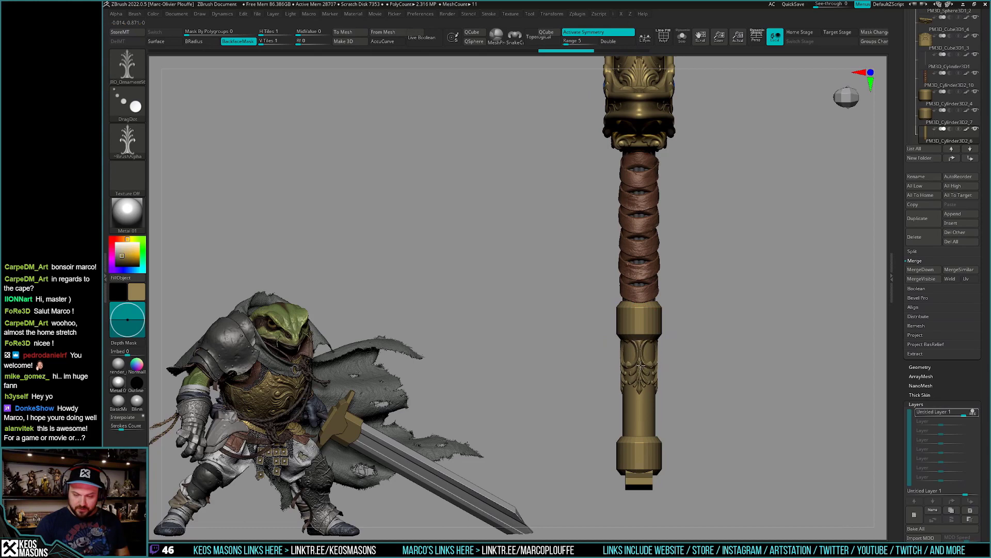
mouse_move(642, 365)
shift+right_down()
mouse_move(712, 354)
mouse_move(715, 392)
mouse_move(704, 381)
shift+right_up()
Set the stamp Draw Size and test ornament stamps on the lower gold handle, undoing them.
key(space)
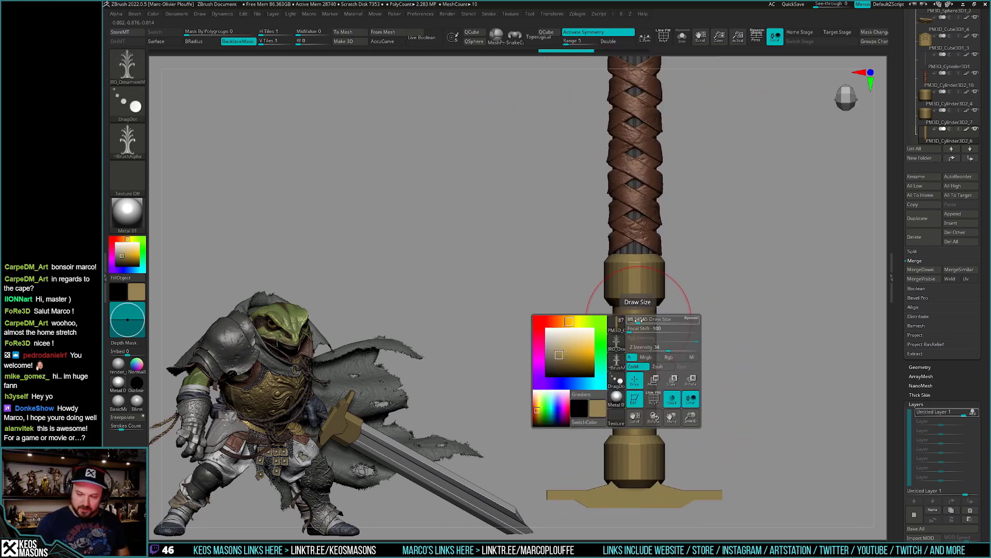
drag(639, 319, 635, 330)
key(space)
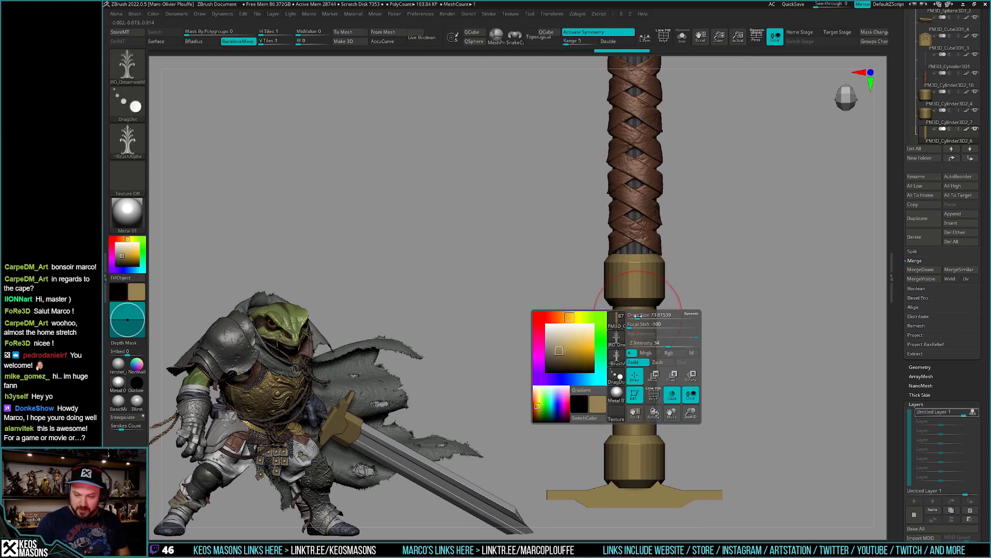
drag(636, 316, 637, 311)
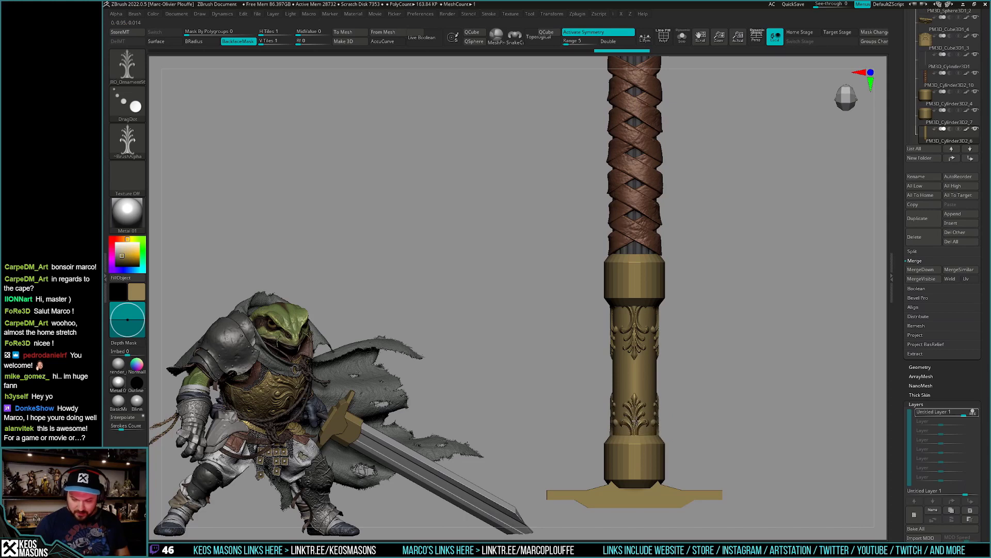
drag(634, 433, 634, 408)
key(ctrl+z)
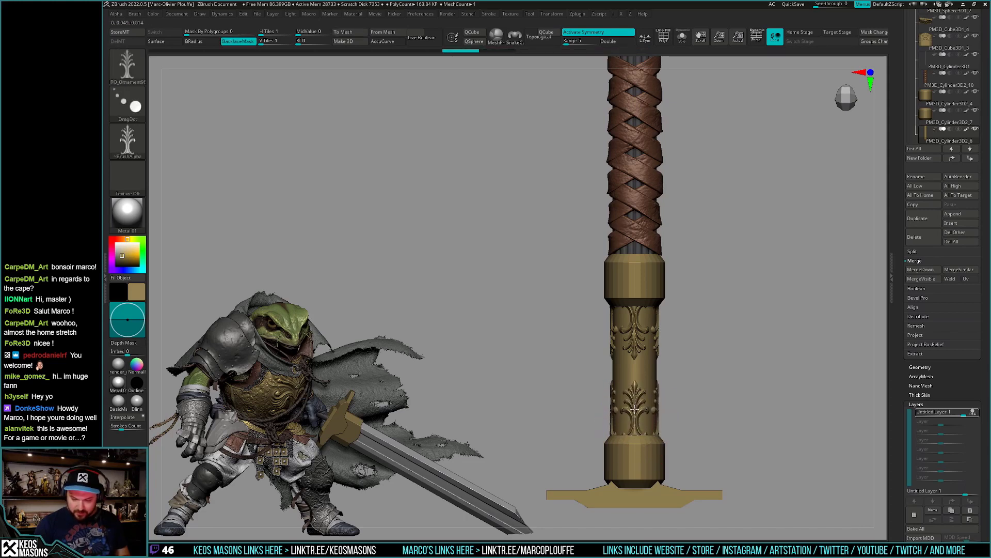
shift+drag(666, 421, 704, 403)
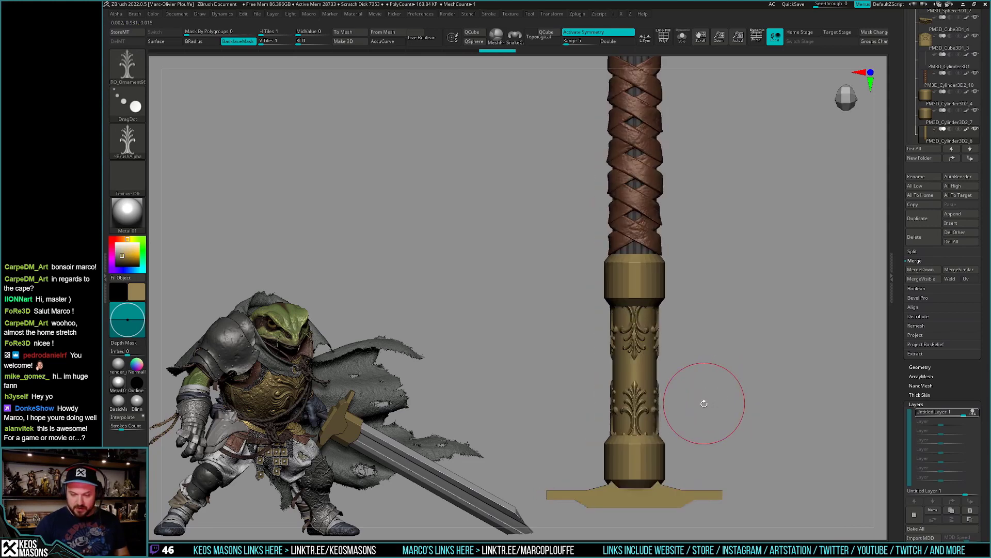
key(ctrl+z)
key(ctrl+z)
key(ctrl+z)
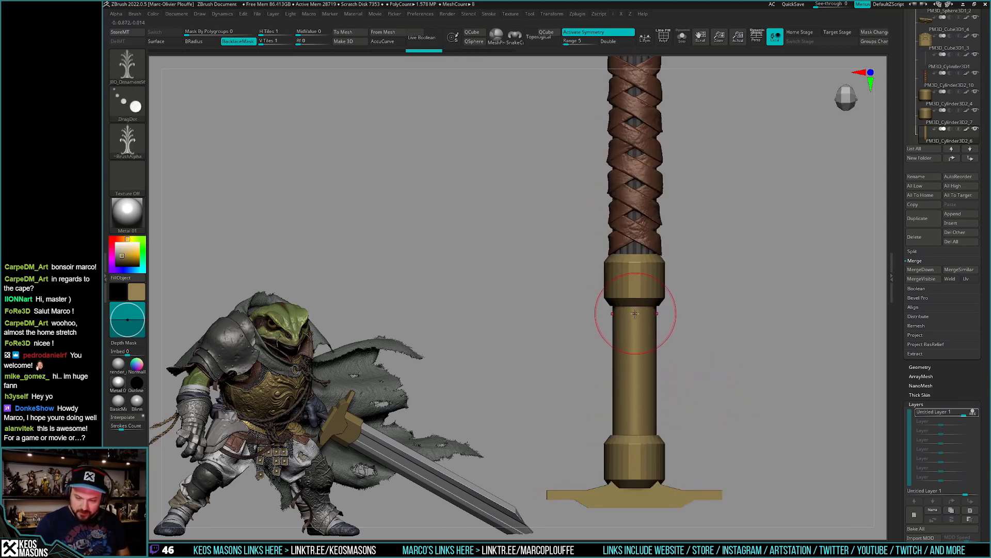
Stamp one leafy ornament near the top of the lower handle and a second below it.
drag(635, 313, 635, 331)
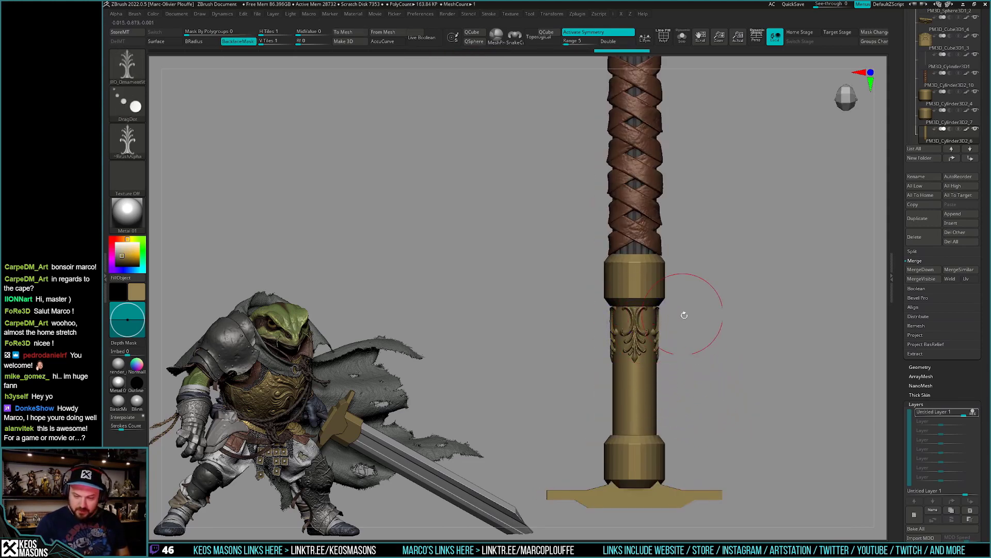
key(space)
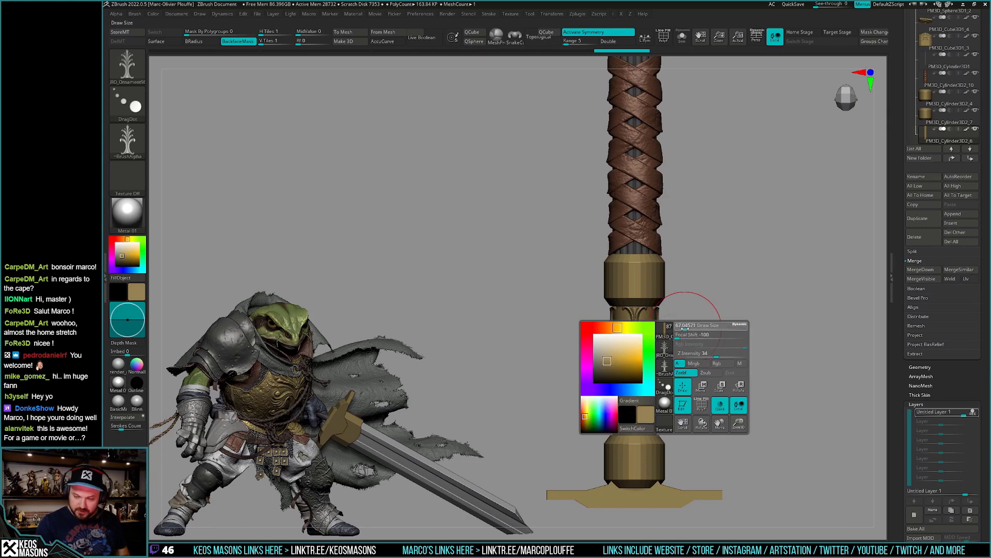
drag(684, 328, 695, 327)
key(ctrl+z)
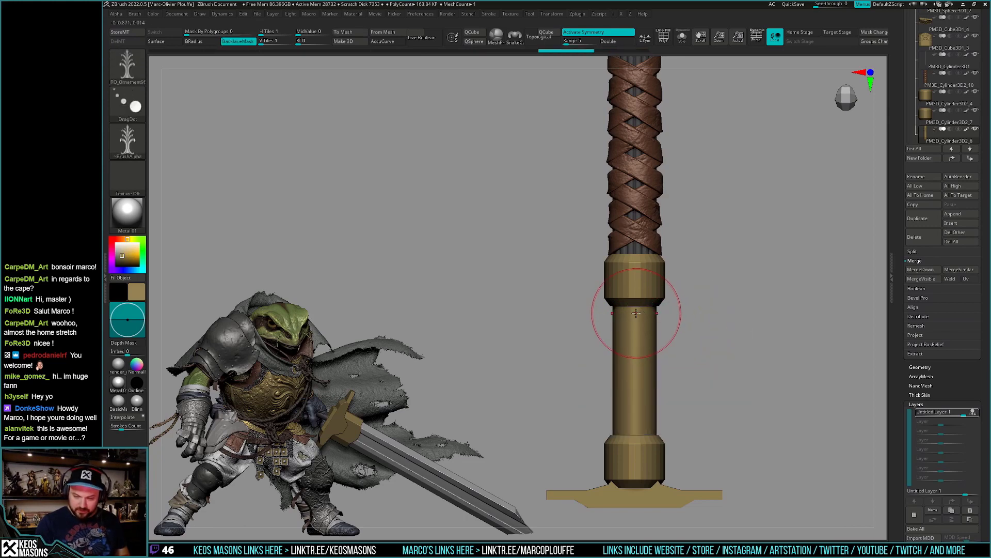
drag(634, 313, 638, 335)
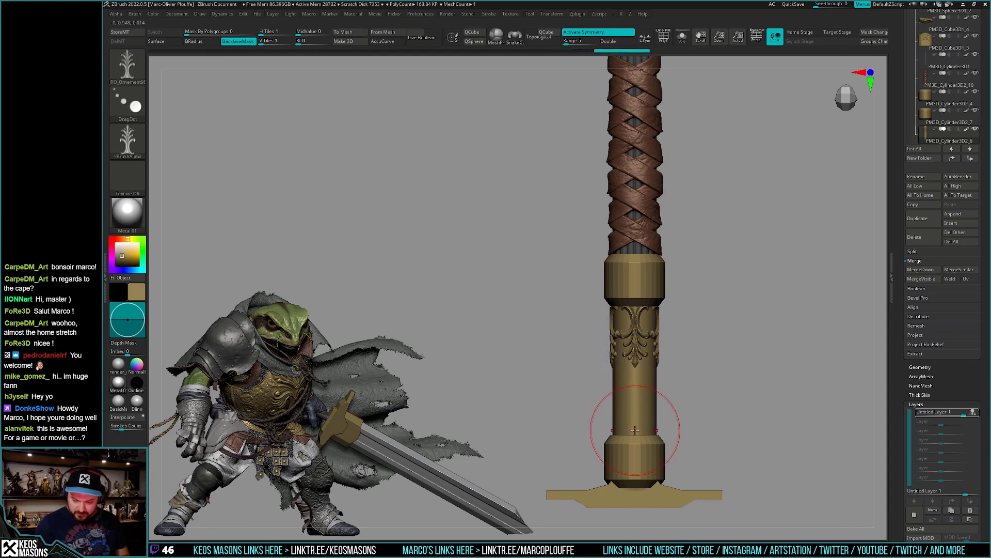
drag(635, 430, 635, 406)
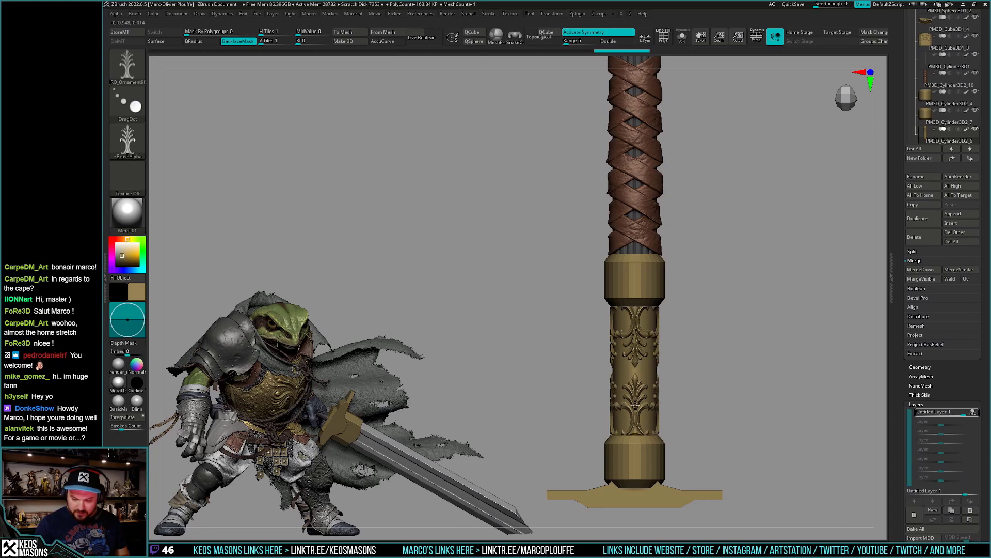
mouse_move(697, 454)
mouse_down()
mouse_move(711, 438)
mouse_move(703, 443)
mouse_move(704, 430)
mouse_up()
Pick JRO_Ornament10, then load the four-point star ornament brush from LightBox's Brush library.
right_click(704, 430)
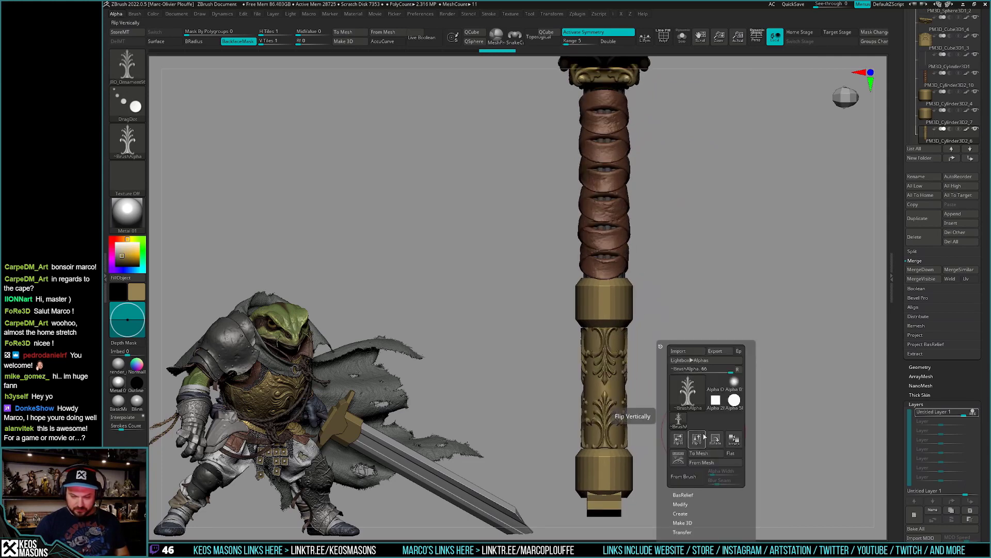
mouse_move(810, 336)
alt+mouse_down()
mouse_move(723, 414)
mouse_move(741, 395)
alt+mouse_up()
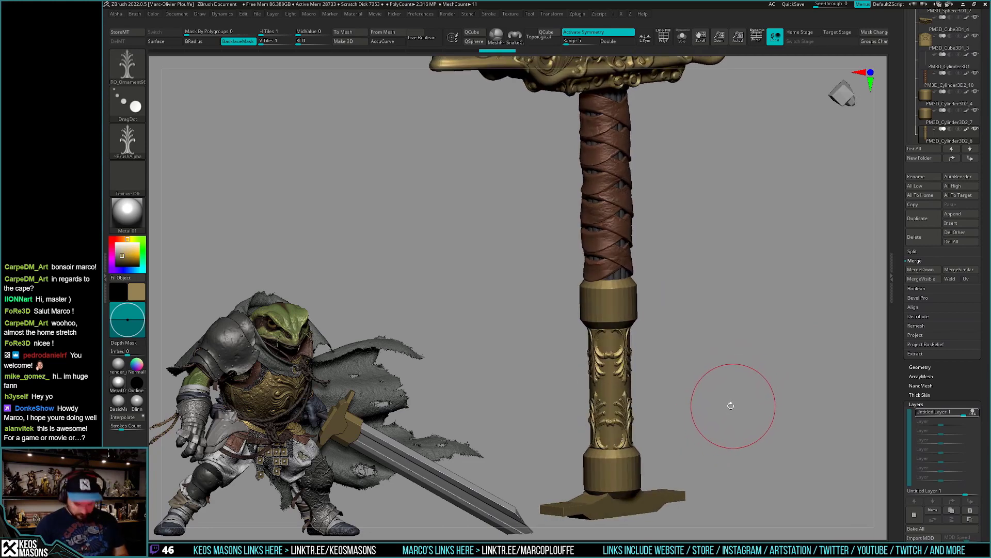
key(b)
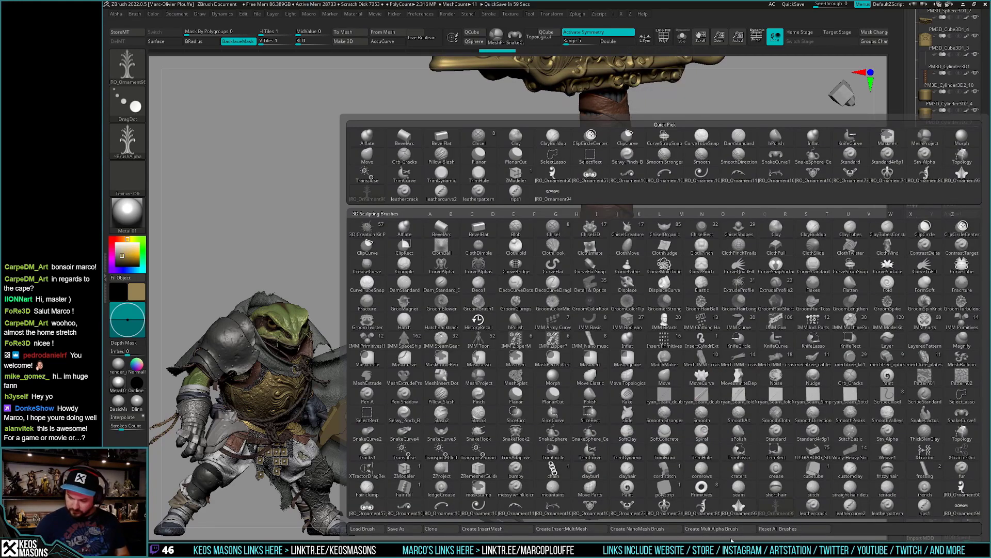
click(606, 508)
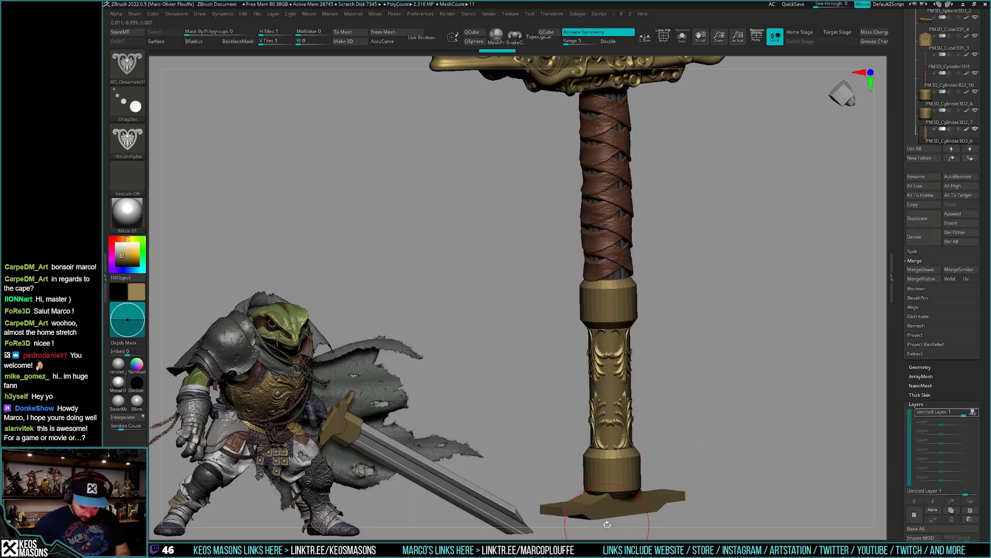
key(comma)
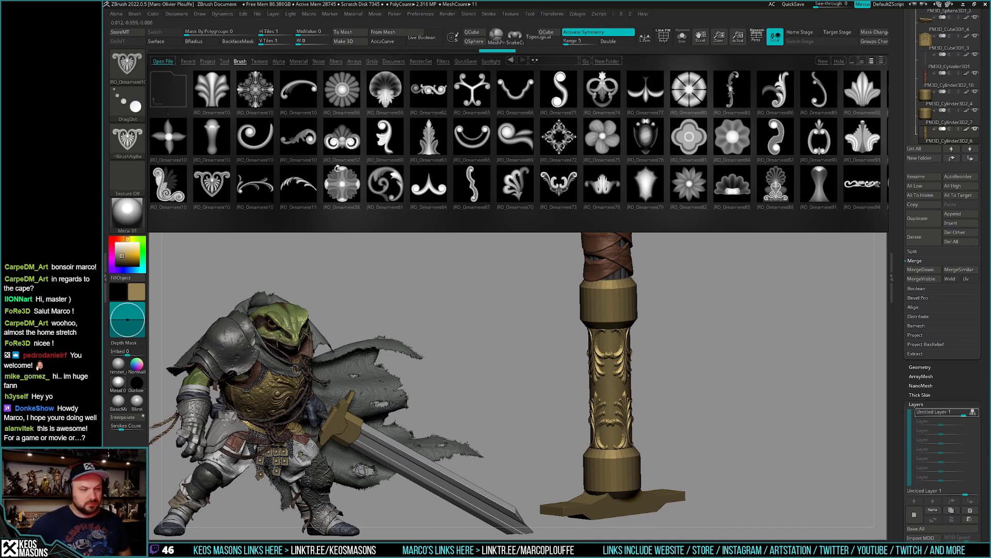
double_click(177, 140)
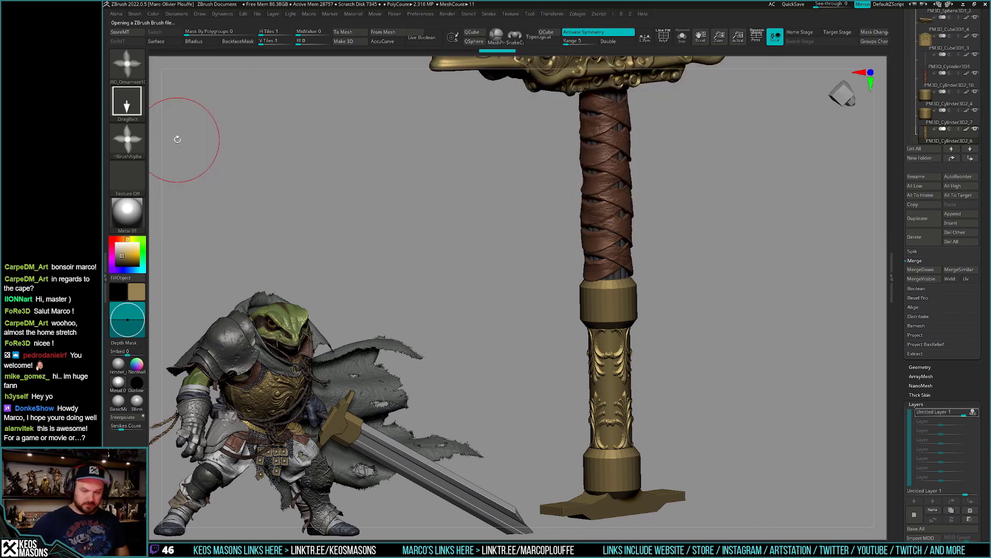
Stamp a four-point star ornament onto the gold lower handle.
mouse_move(178, 139)
alt+mouse_down()
mouse_move(643, 402)
mouse_move(644, 434)
alt+mouse_up()
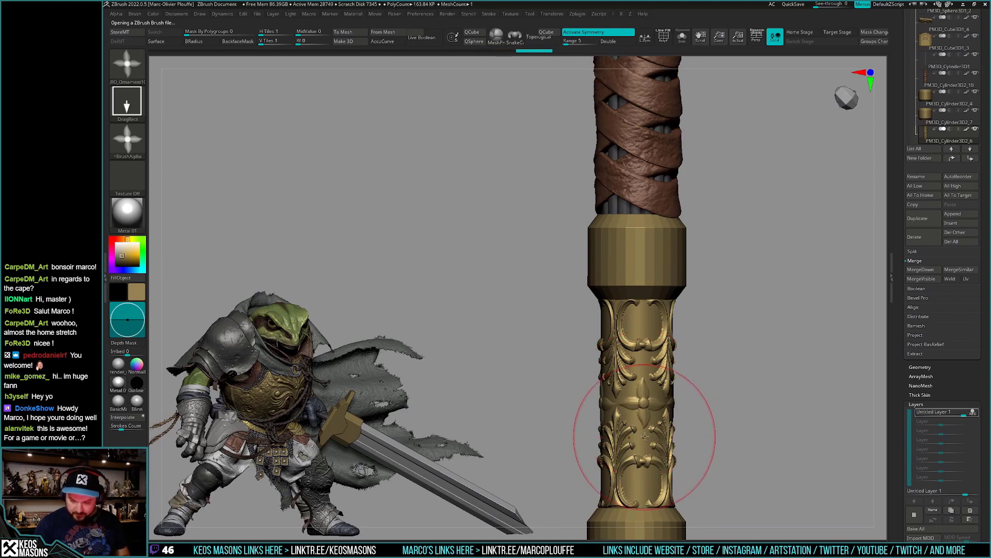
key(space)
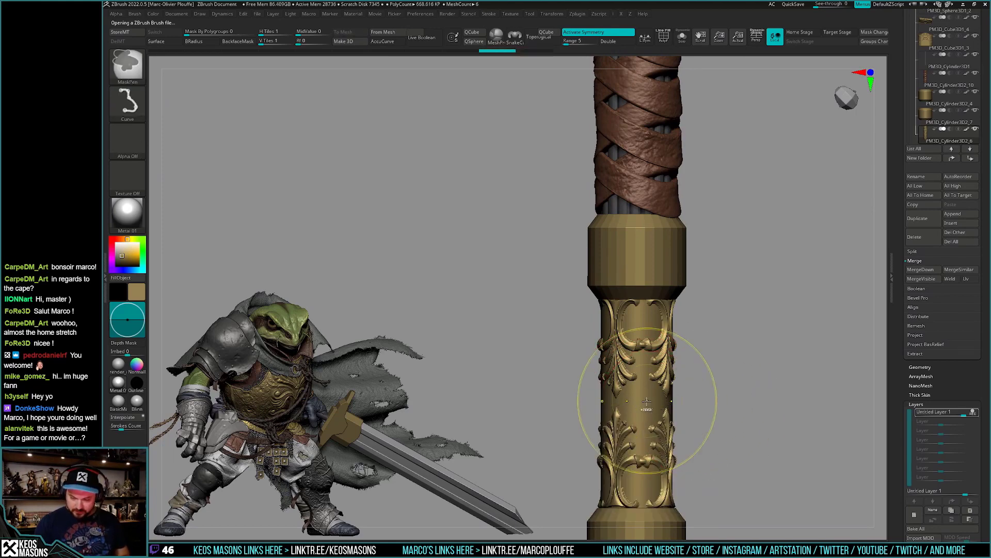
mouse_move(644, 408)
mouse_down()
mouse_move(645, 434)
mouse_move(717, 396)
mouse_move(701, 429)
mouse_up()
key(space)
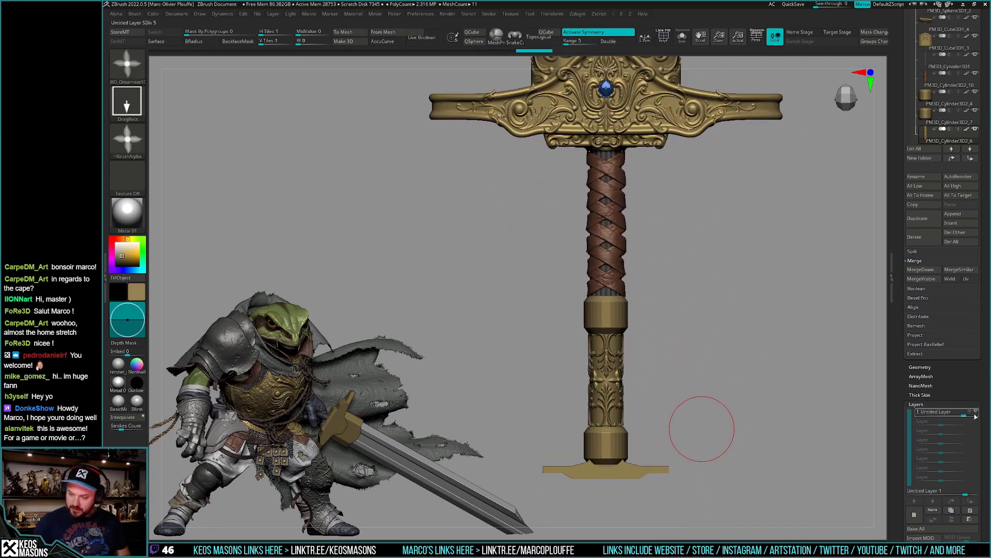
Tune layer strengths (about 0.73 and 0.88), add a layer, smooth, and delete the top layer.
drag(976, 416, 959, 413)
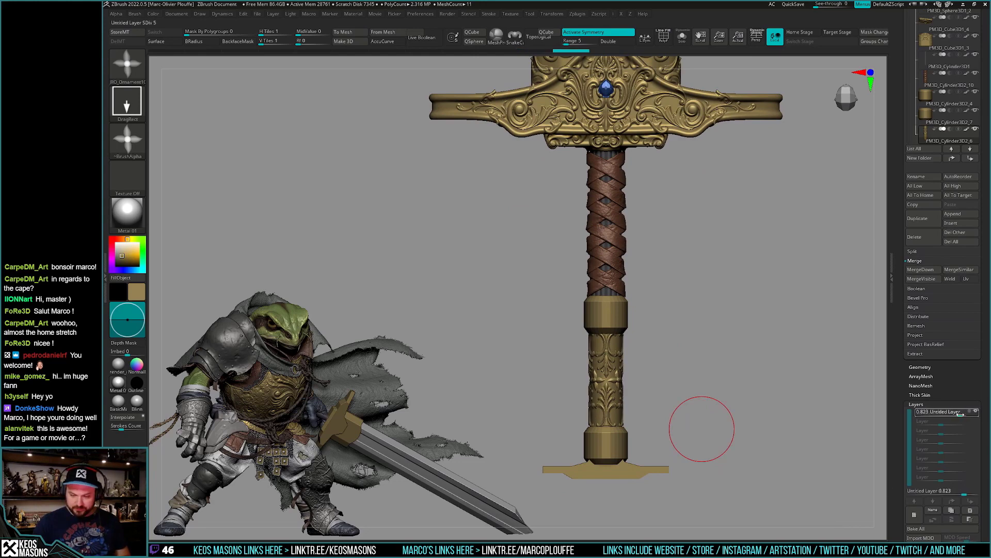
click(951, 501)
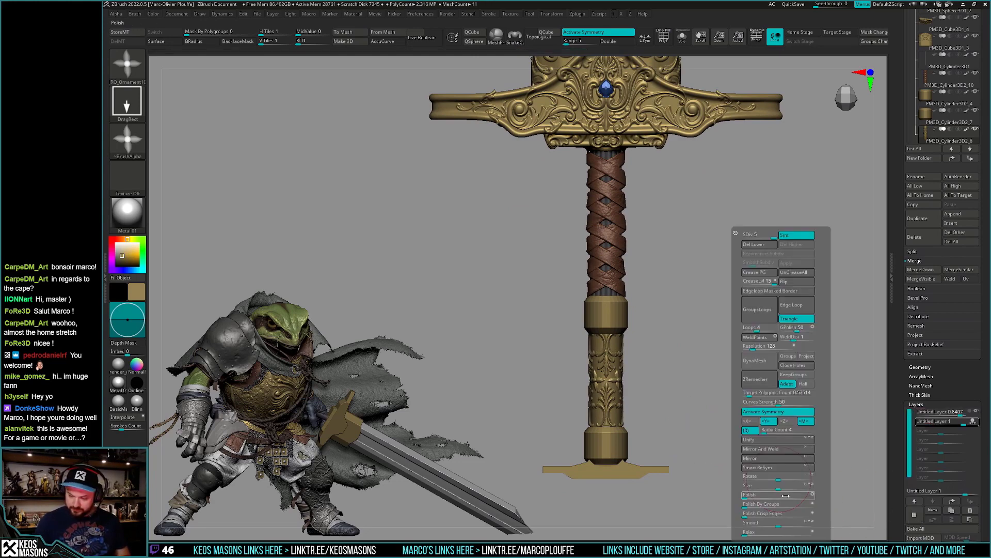
key(space)
click(782, 526)
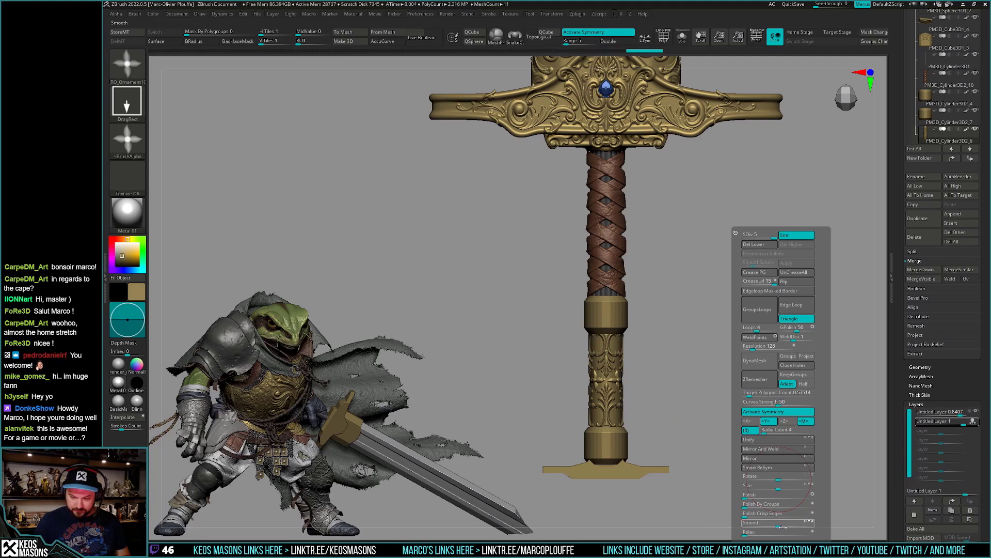
drag(795, 465, 771, 464)
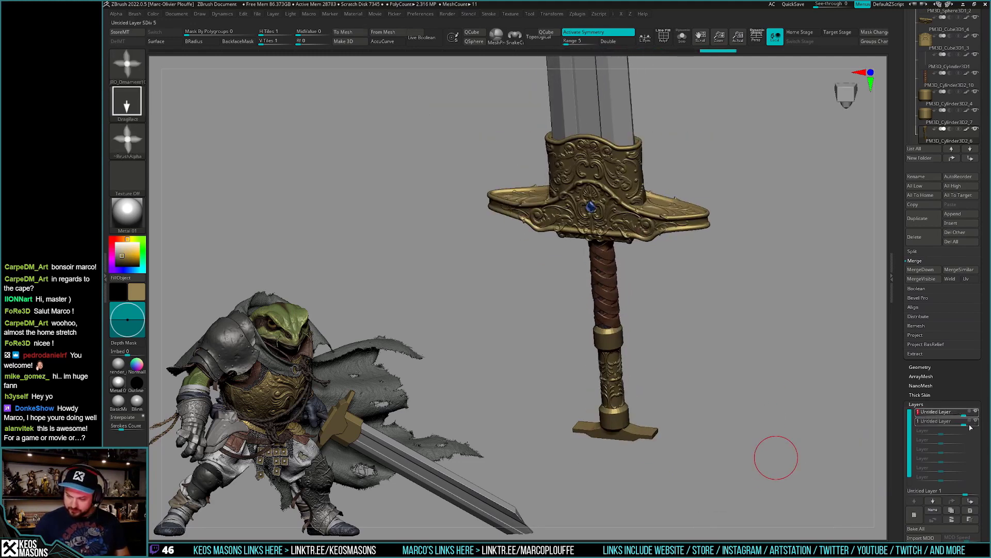
mouse_move(965, 420)
drag(963, 412, 959, 411)
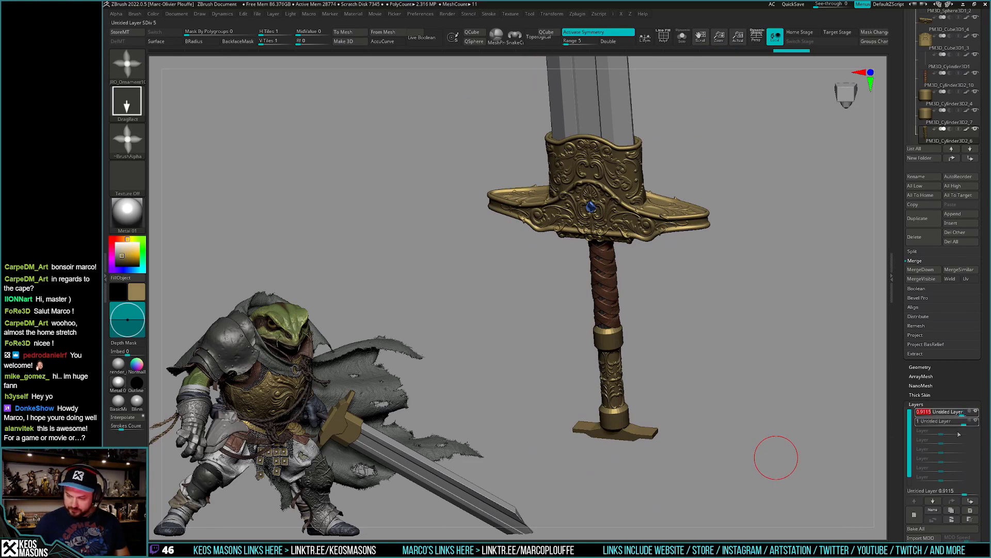
click(951, 519)
Switch to the ClayBuildup brush, toggle the wireframe, and scroll the tray up to the Subtool list.
shift+drag(744, 434, 723, 411)
key(shift+f)
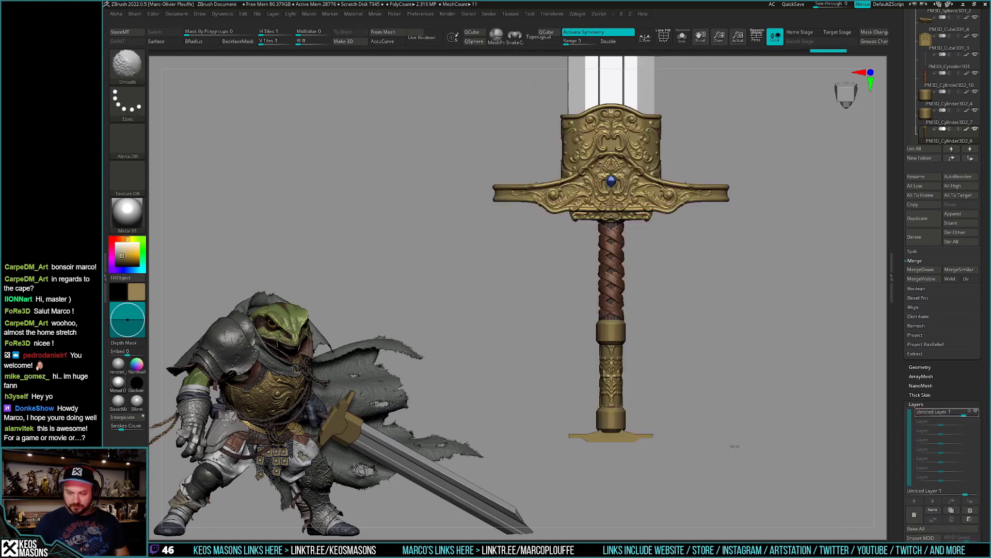
key(shift+f)
scroll(724, 411, up, 3)
key(b)
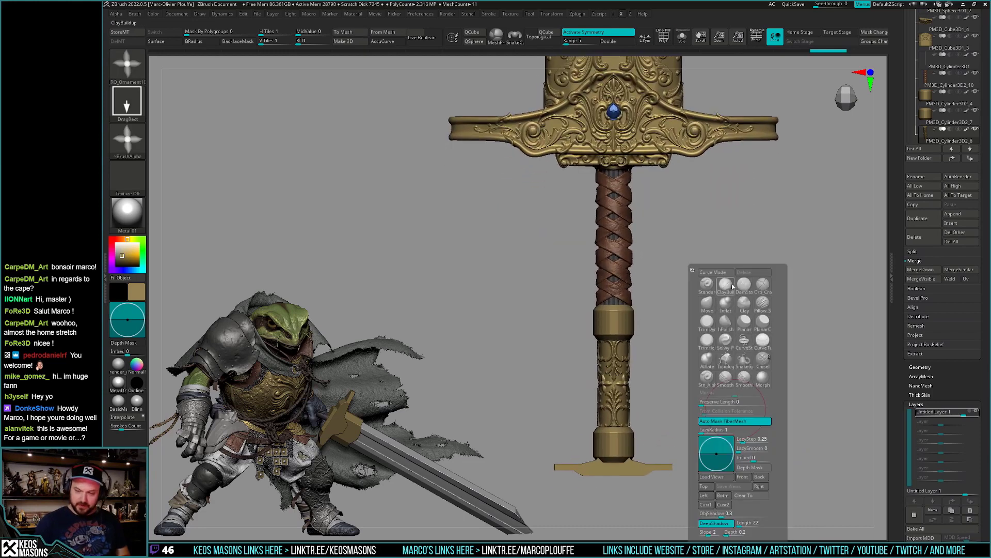
key(c)
key(b)
mouse_move(882, 253)
mouse_down()
mouse_move(748, 412)
mouse_move(755, 370)
mouse_move(718, 433)
mouse_up()
mouse_move(743, 444)
mouse_down()
mouse_move(744, 418)
mouse_move(734, 415)
mouse_up()
key(shift+f)
key(shift+f)
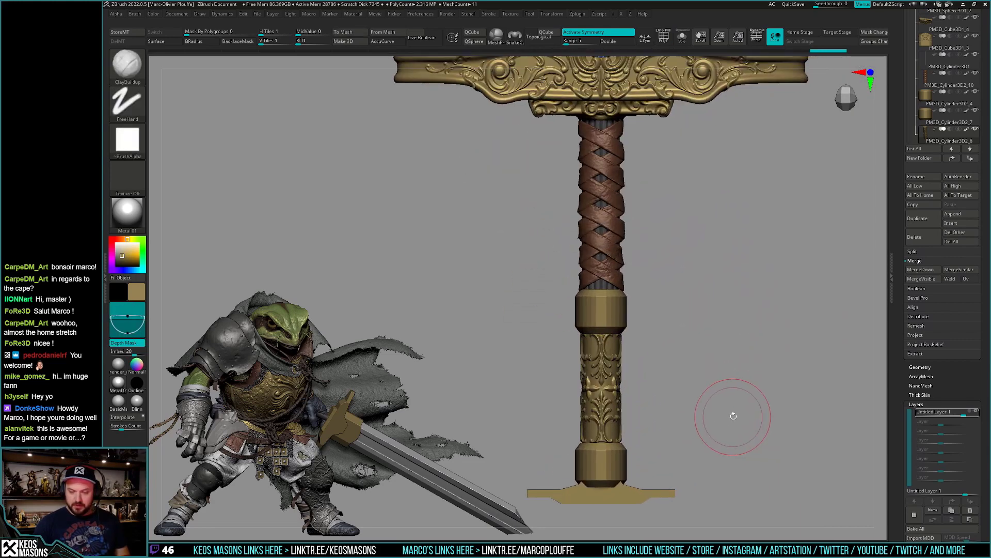
scroll(924, 279, up, 2)
scroll(924, 280, up, 2)
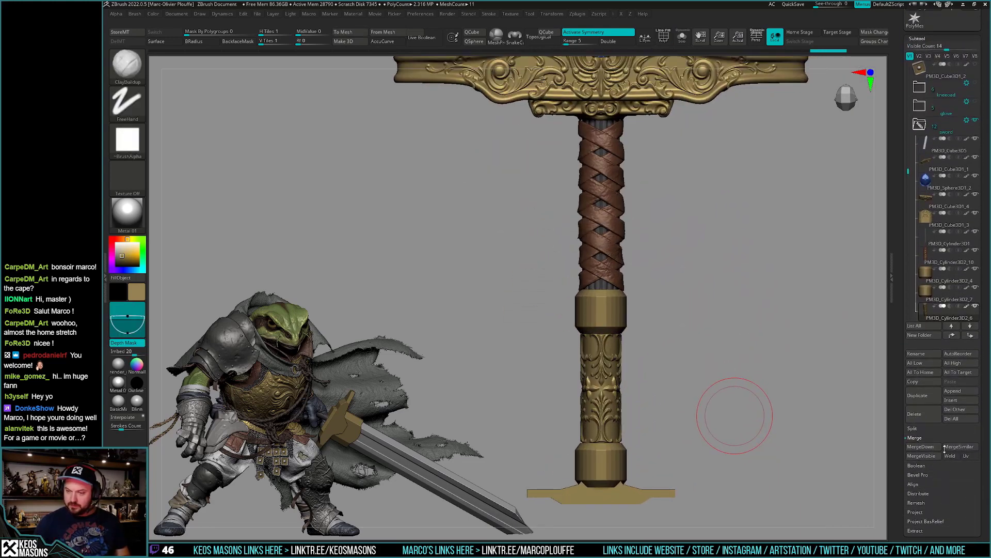
scroll(924, 280, up, 2)
Select the ring band subtool and delete one of its edge loops with ZModeler.
click(923, 282)
key(shift+f)
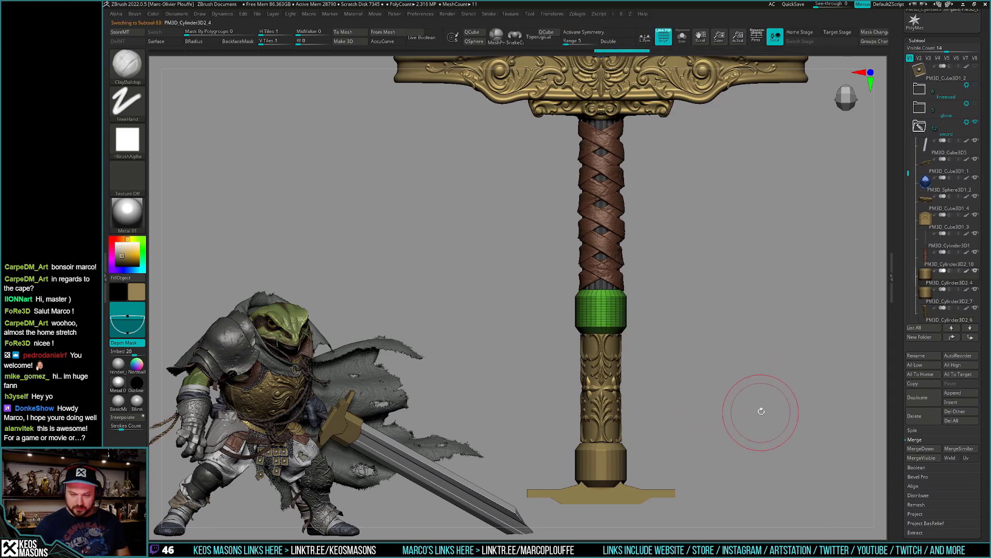
scroll(759, 407, up, 2)
scroll(643, 405, up, 3)
key(b)
key(z)
key(m)
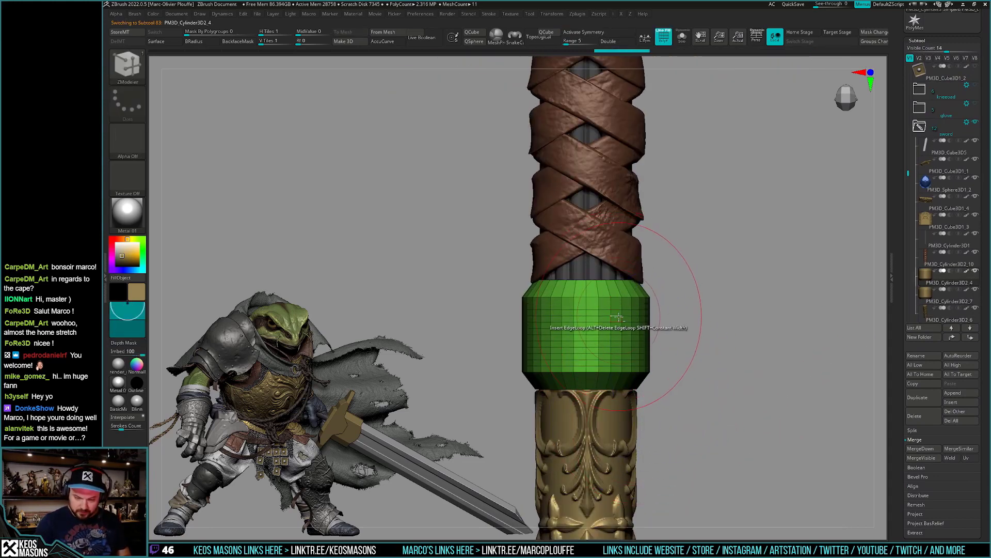
alt+click(617, 345)
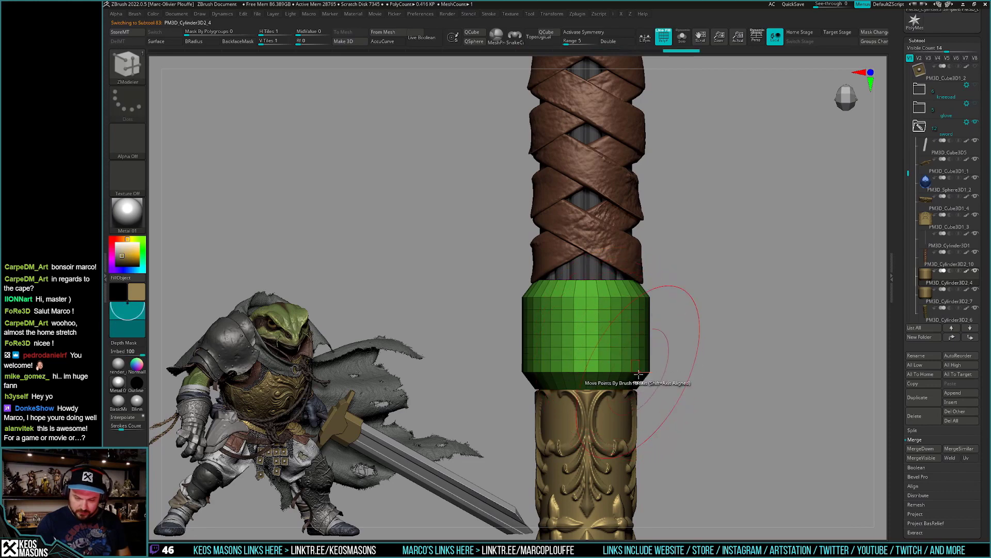
scroll(614, 346, down, 2)
scroll(605, 326, up, 3)
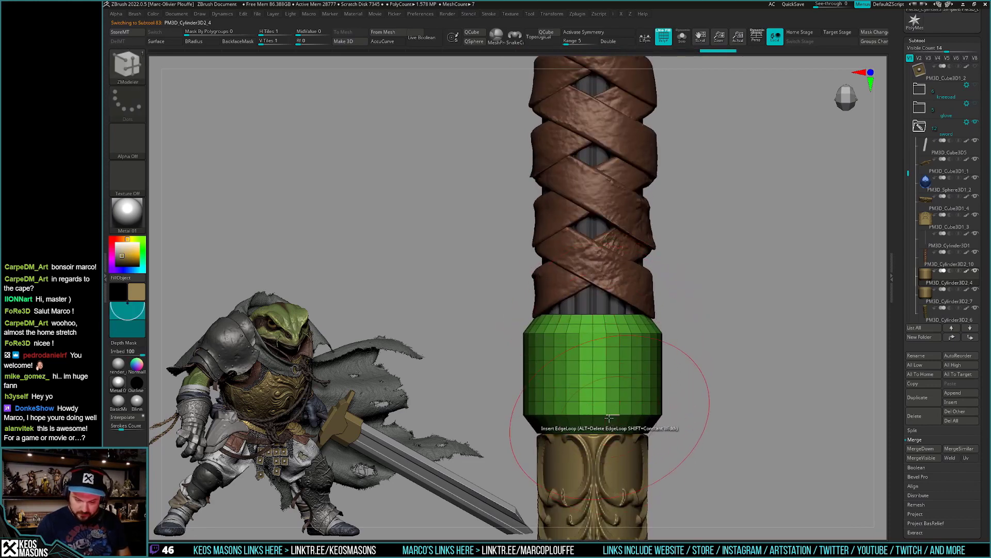
ctrl+scroll(606, 381, down, 2)
Solo the ring to inspect the simplified cylinder, then bring back the full sword.
mouse_move(606, 381)
right_down()
mouse_move(625, 438)
mouse_move(614, 423)
mouse_move(674, 444)
right_up()
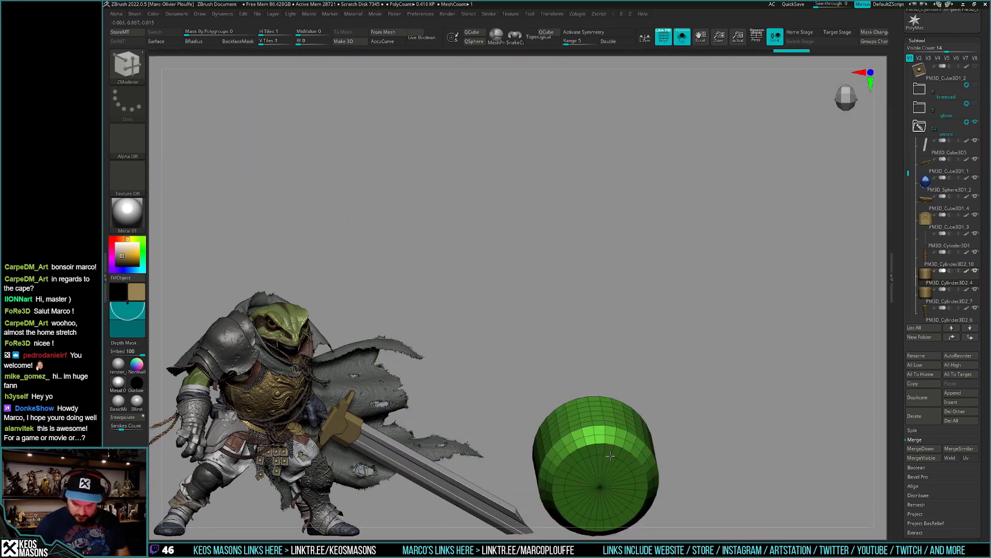
key(shift+f)
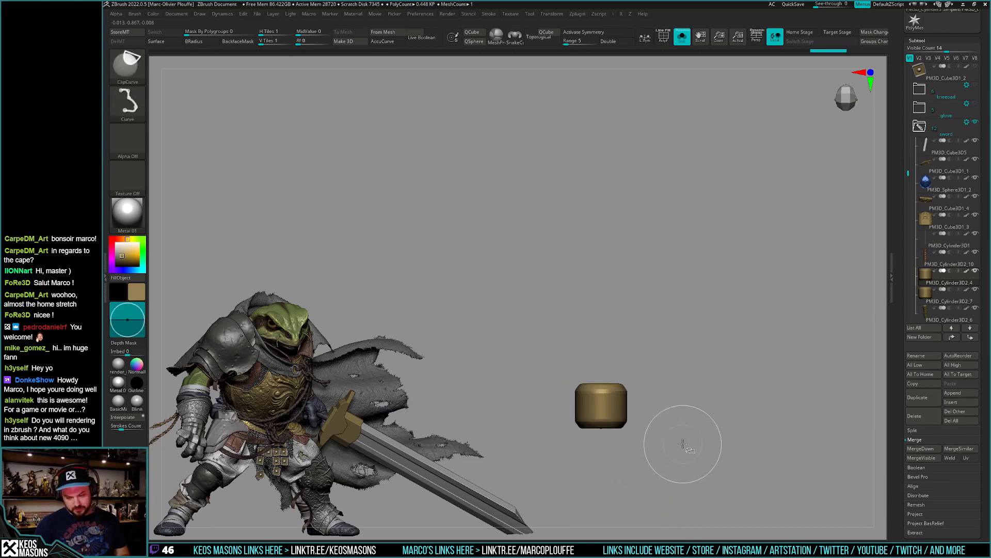
key(ctrl+shift+s)
mouse_move(687, 443)
right_down()
mouse_move(665, 472)
mouse_move(693, 466)
mouse_move(680, 439)
mouse_move(692, 482)
right_up()
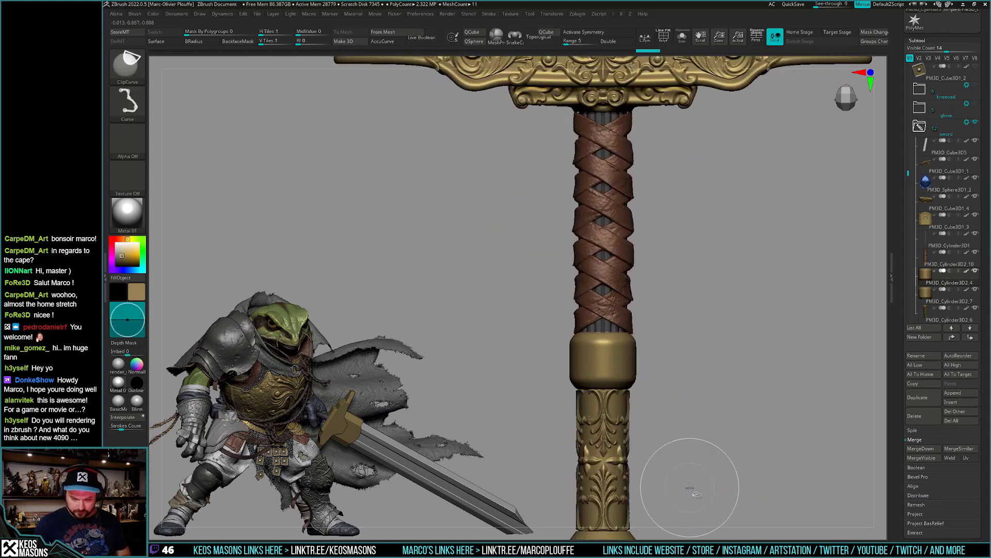
Enable Activate Symmetry on the ring with RadialCount set to 9.
key(g)
click(686, 412)
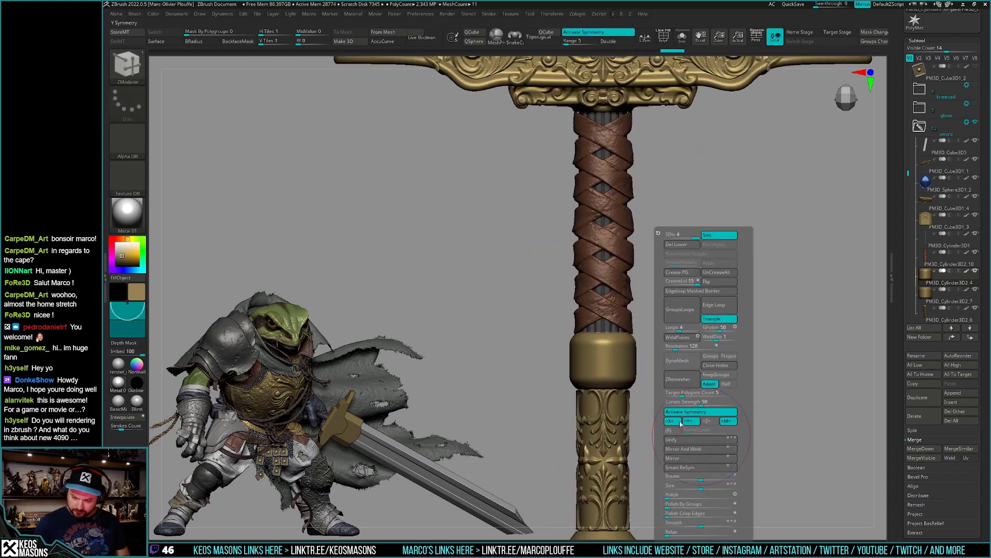
drag(684, 433, 688, 433)
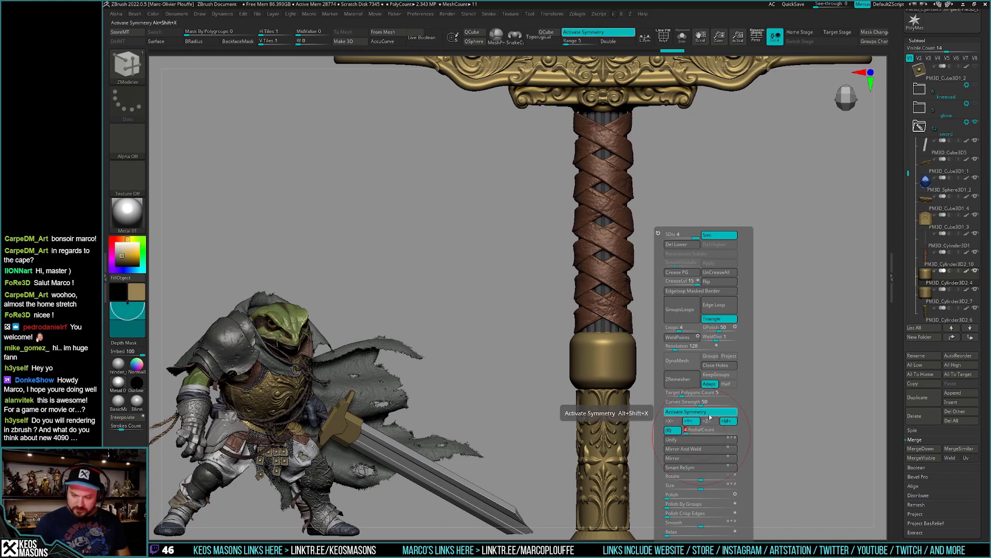
scroll(885, 368, down, 5)
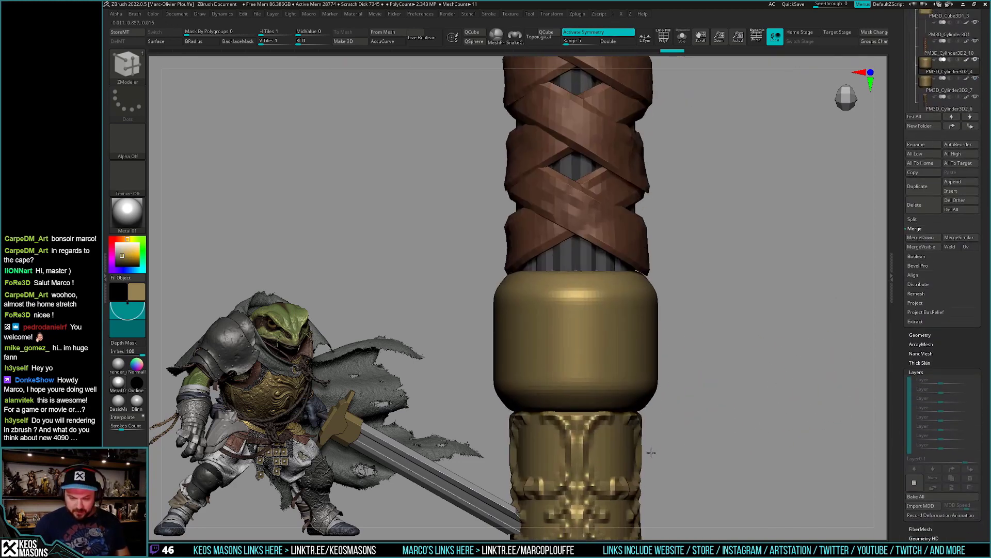
key(shift+f)
Add a new sculpt layer to the ring and choose the JRO ornament DragRect brush.
key(f)
key(shift+f)
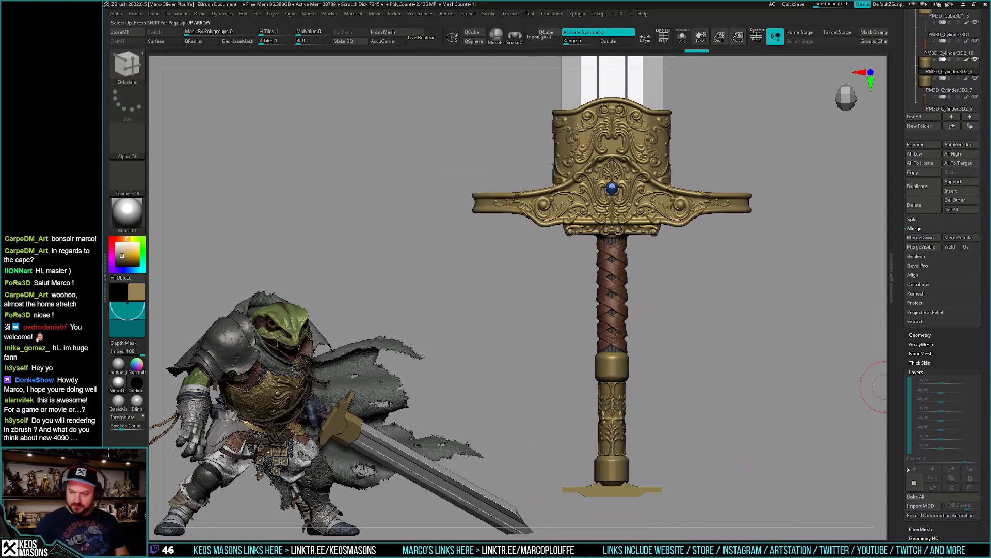
click(912, 484)
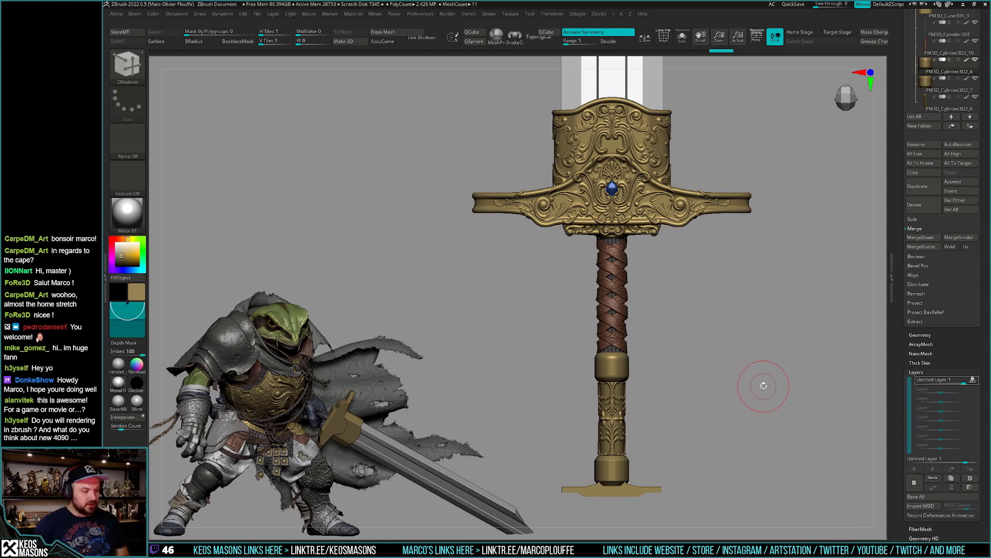
mouse_move(764, 386)
ctrl+right_down()
mouse_move(748, 359)
mouse_move(749, 384)
ctrl+right_up()
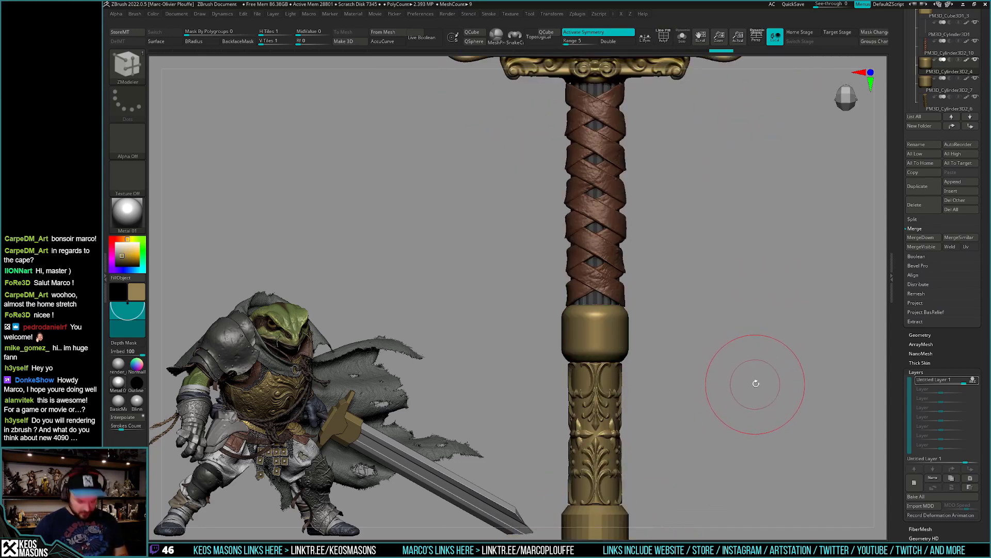
key(b)
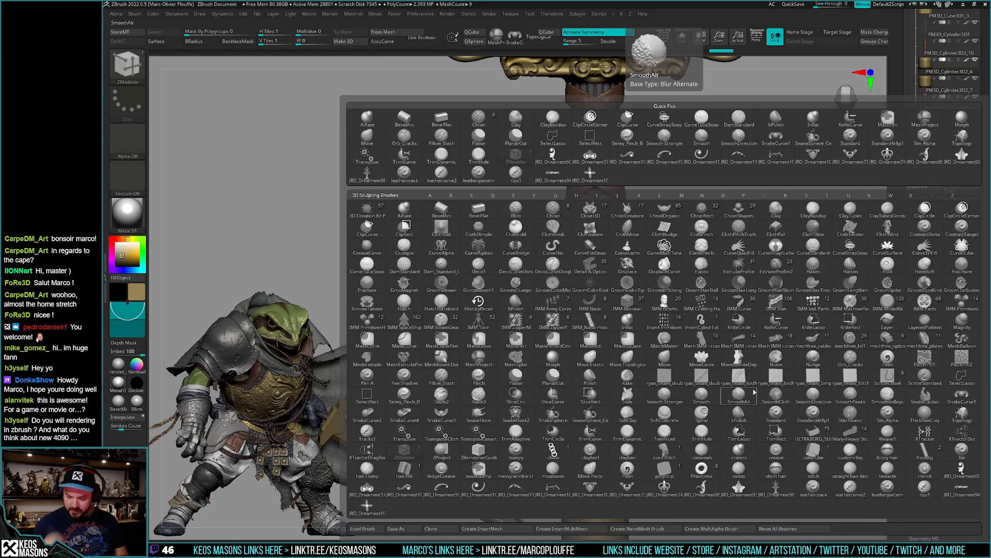
click(739, 487)
Try several ornament stamps of different sizes on the gold band, undoing back to plain.
drag(612, 360, 591, 404)
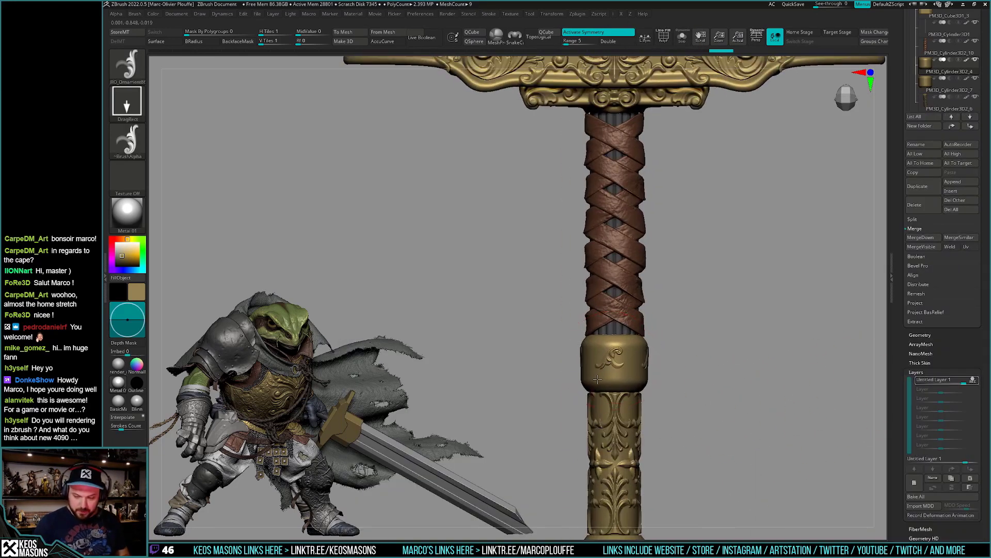
key(ctrl+z)
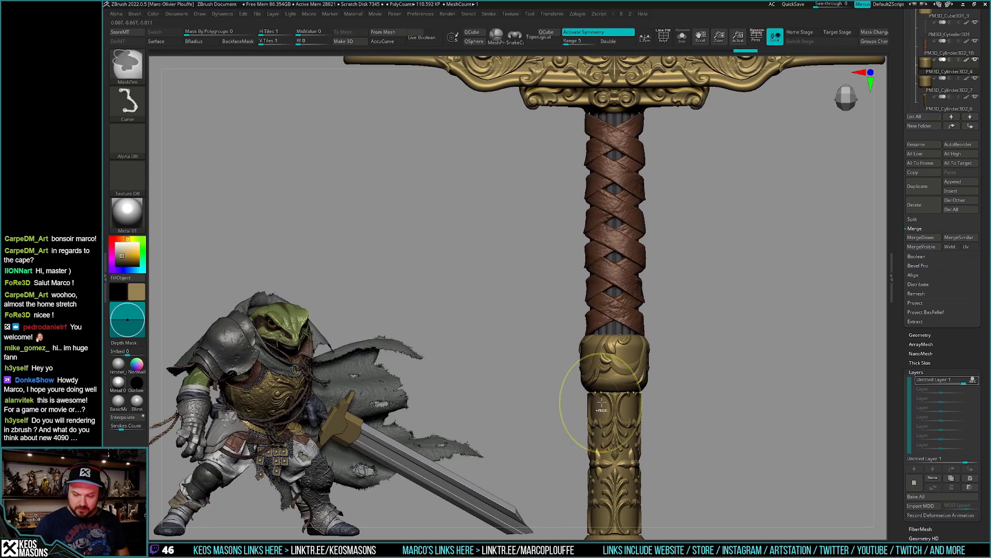
key(space)
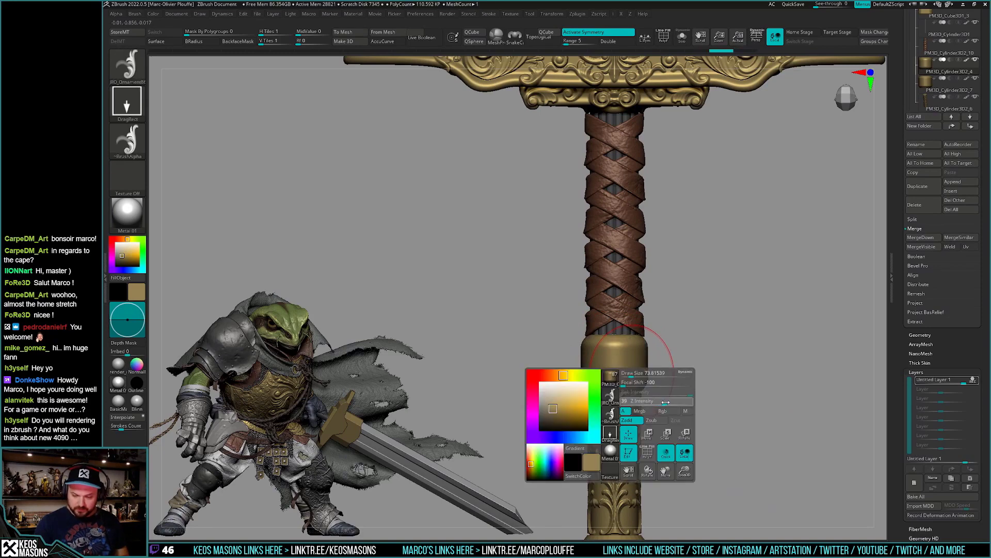
drag(607, 373, 593, 408)
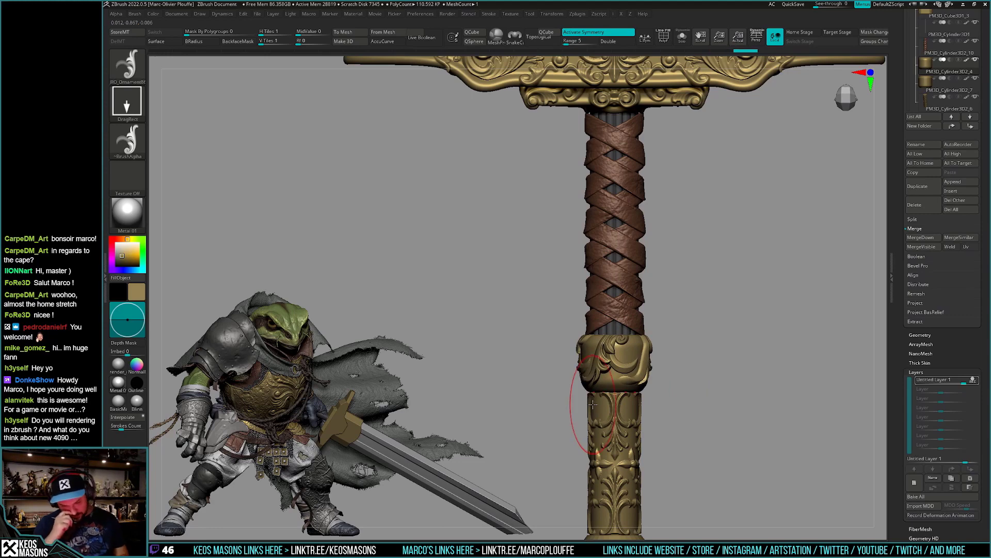
key(ctrl+z)
key(space)
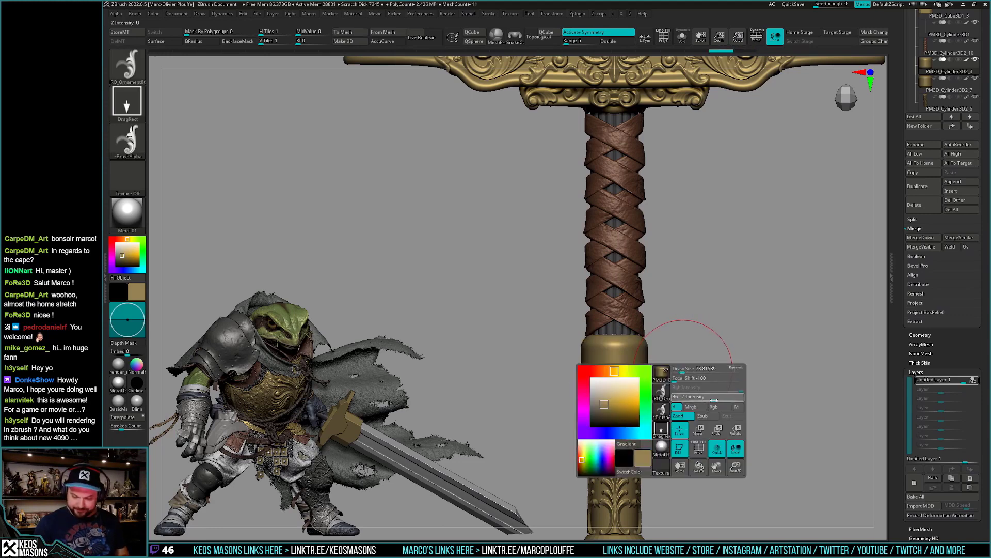
drag(617, 360, 595, 407)
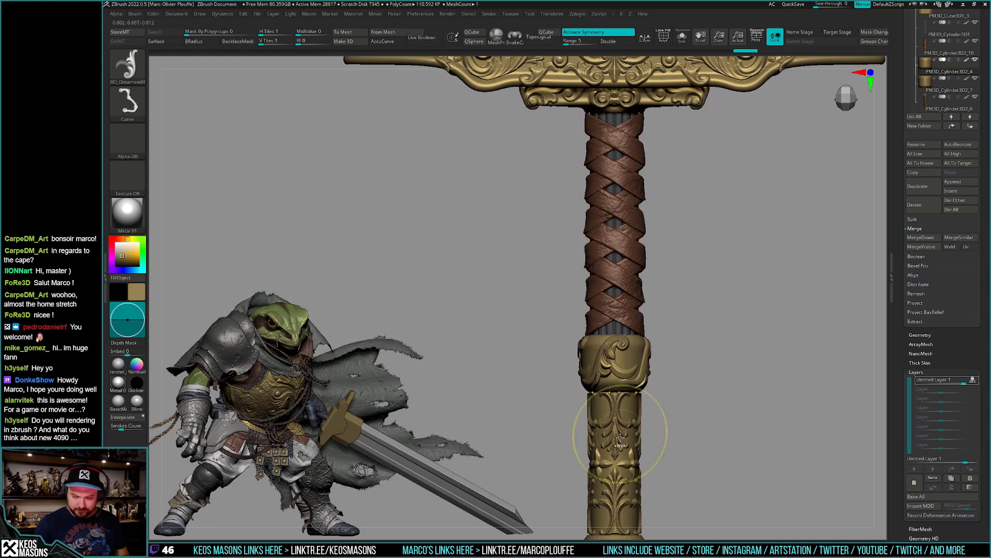
key(ctrl+z)
key(ctrl+z)
key(ctrl+z)
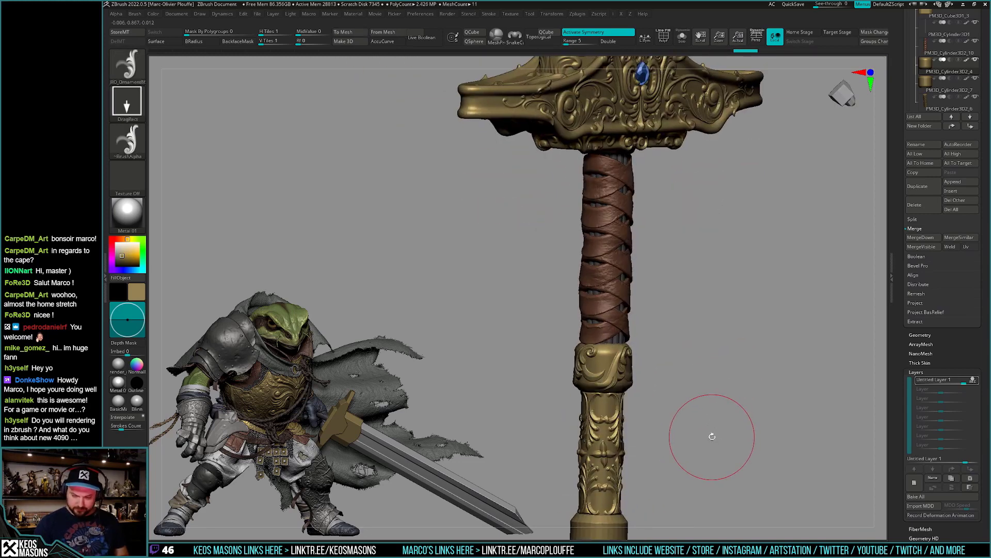
key(ctrl+z)
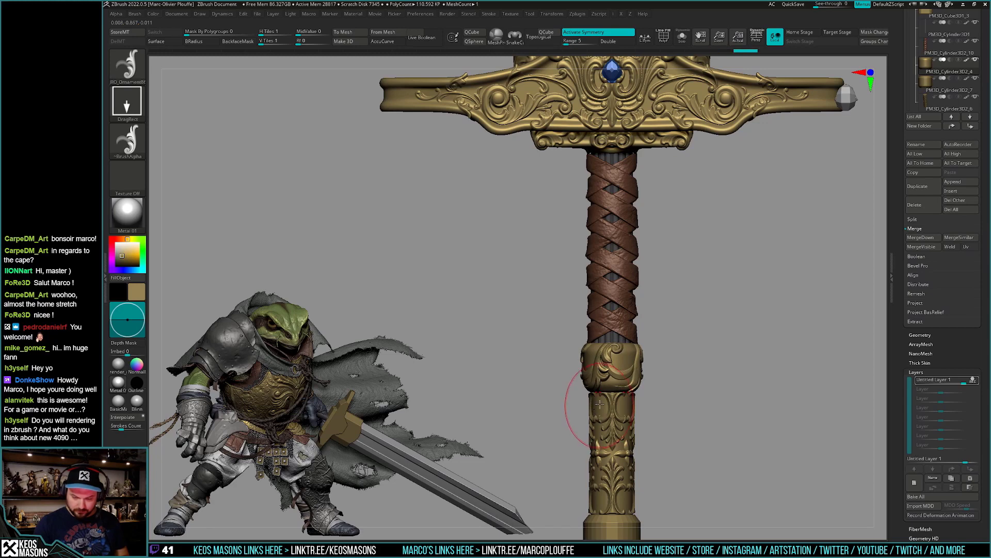
key(ctrl+z)
key(ctrl+z)
Stamp the final leafy ornament onto the plain gold band and inspect it around the sword.
drag(619, 369, 607, 387)
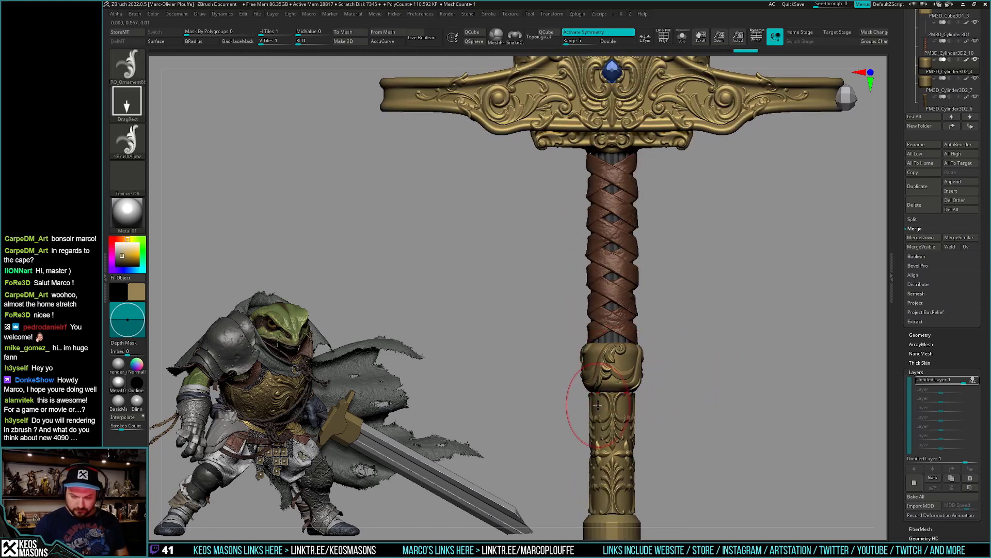
mouse_move(602, 416)
right_down()
mouse_move(706, 396)
mouse_move(707, 452)
right_up()
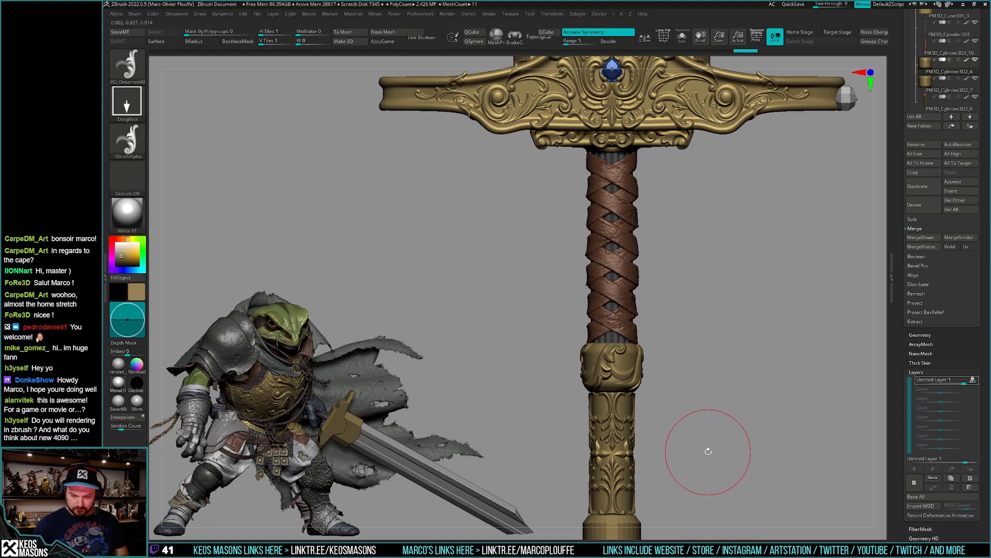
key(b)
key(c)
key(b)
ctrl+right_drag(810, 224, 659, 387)
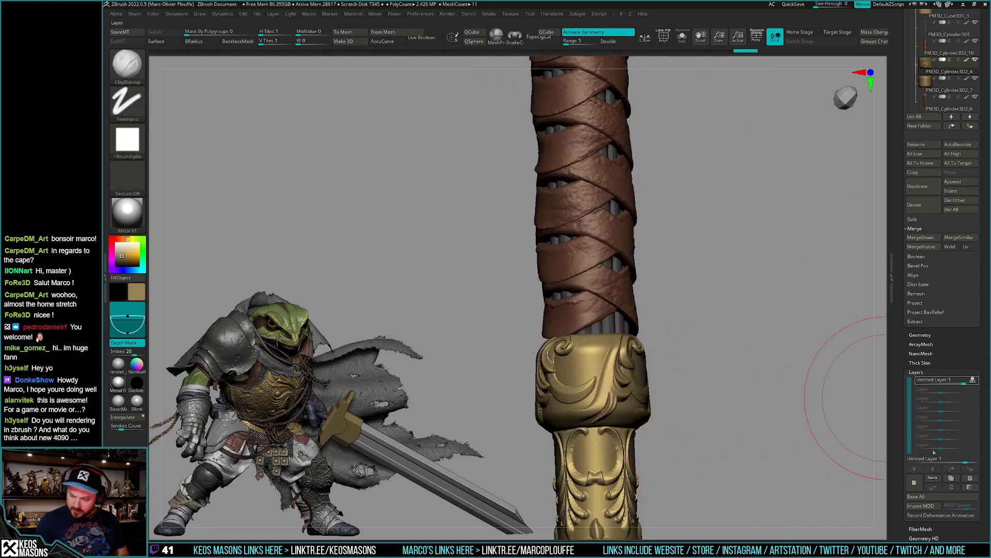
Add a second sculpt layer, Solo the band, pick Standard with Dots stroke, and disable Mrgb.
click(914, 482)
right_drag(764, 444, 664, 438)
key(ctrl+shift+s)
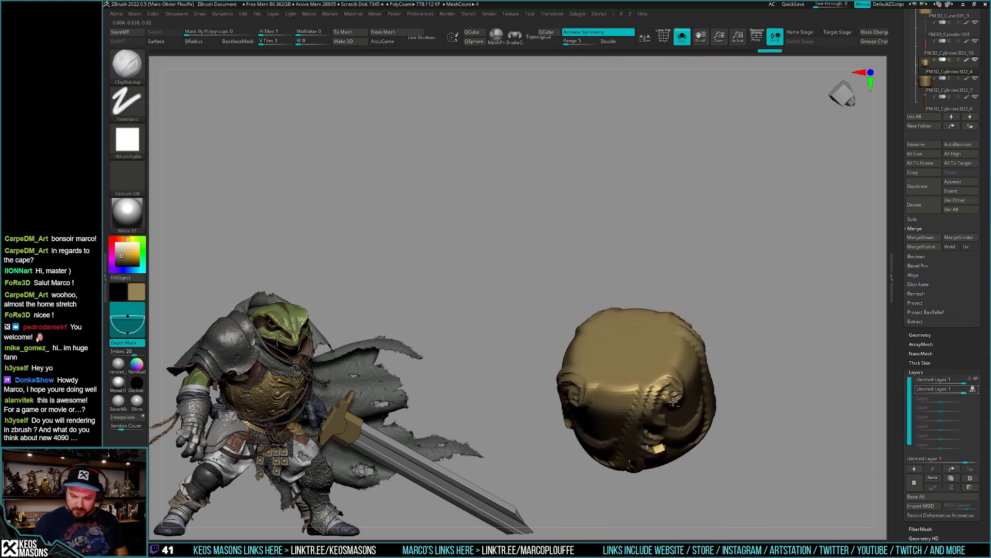
key(space)
click(649, 308)
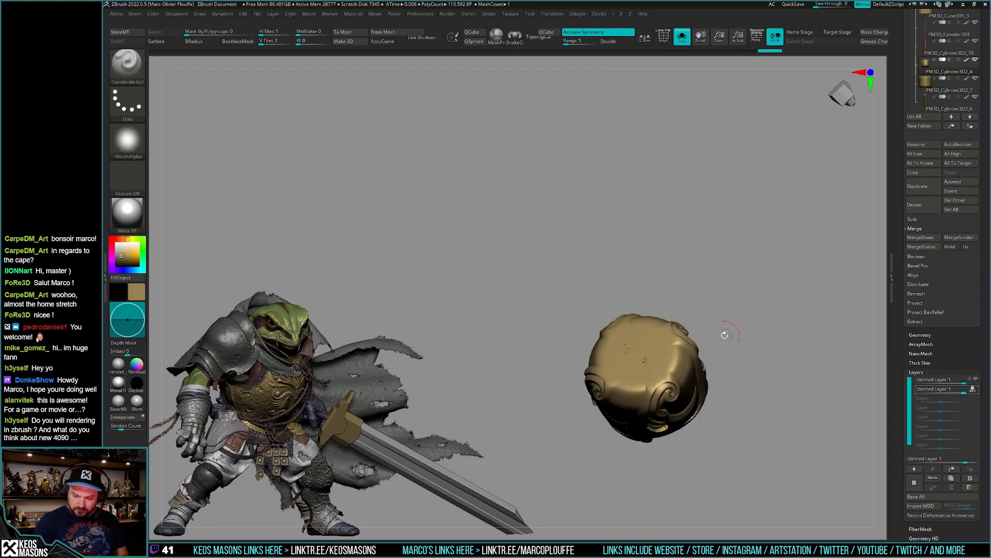
key(space)
click(681, 414)
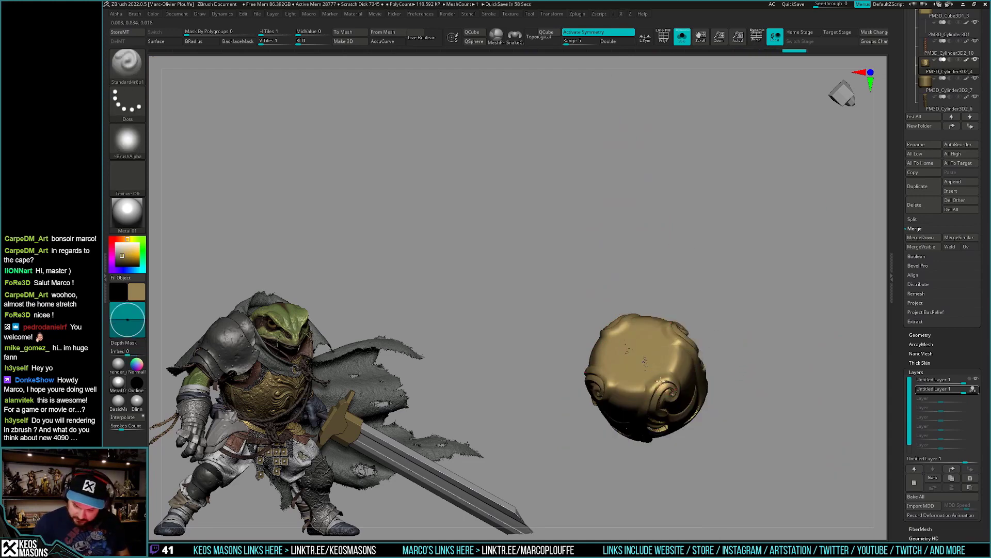
Toggle Solo to inspect the gold band and select the DamStandard brush.
key(ctrl+shift+s)
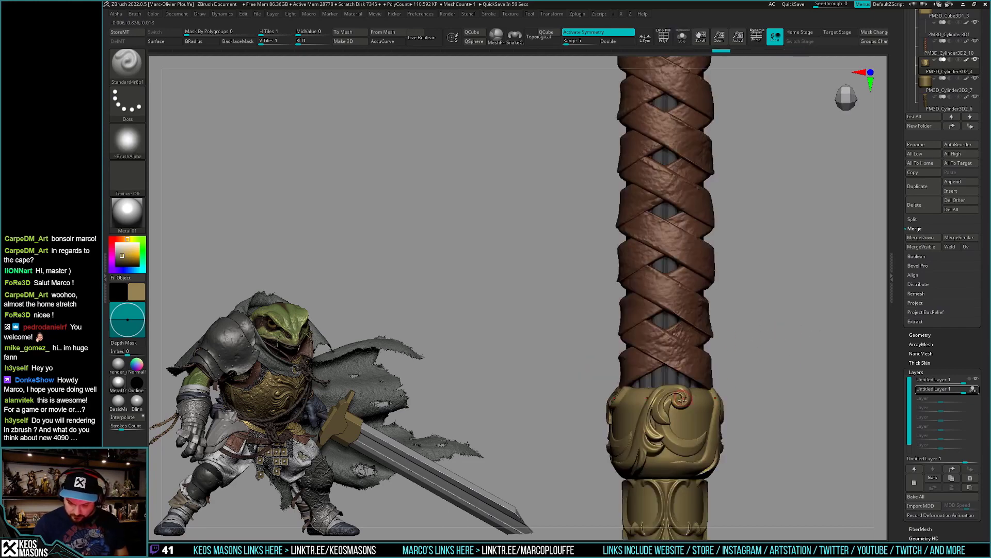
key(ctrl+shift+s)
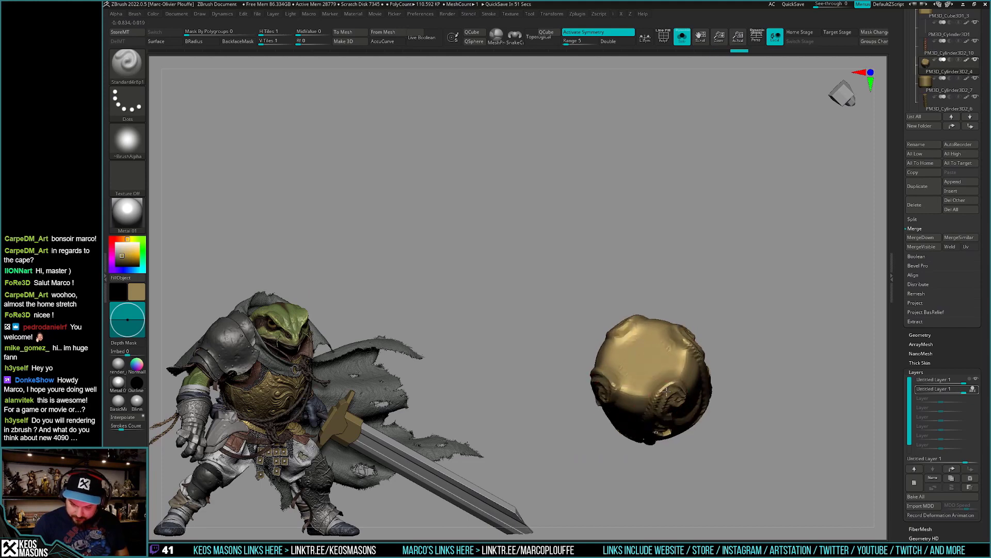
right_drag(680, 385, 725, 375)
key(ctrl+shift+s)
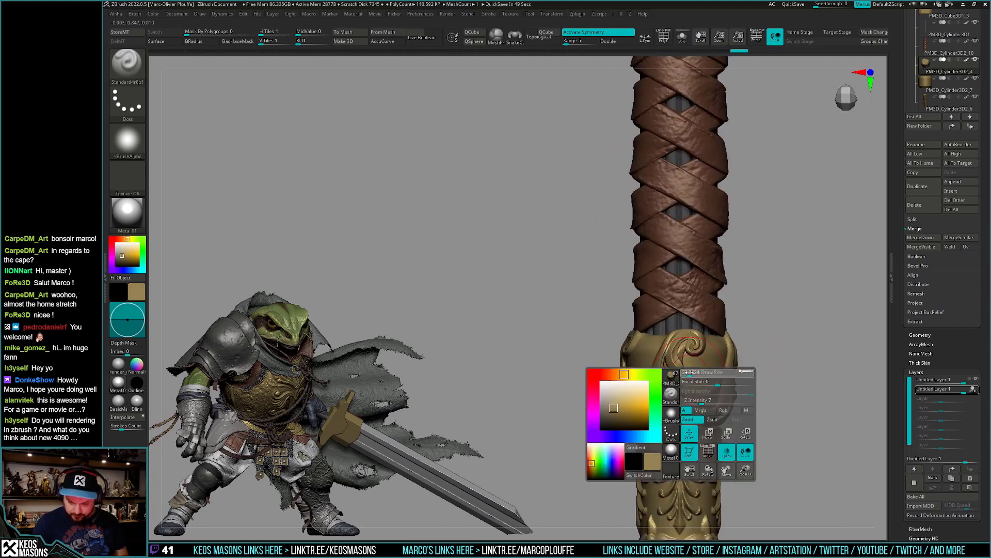
right_click(694, 367)
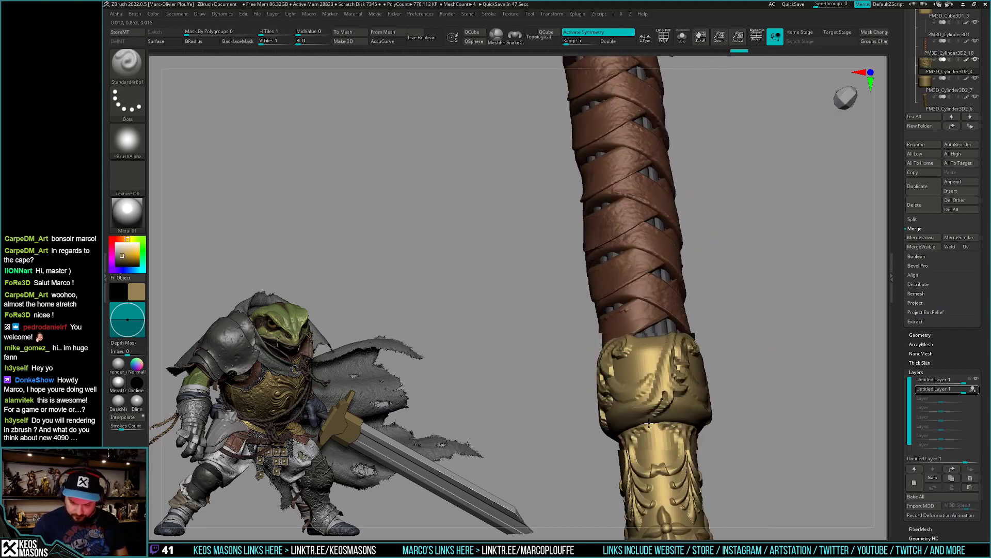
mouse_move(689, 368)
right_down()
mouse_move(651, 408)
mouse_move(759, 390)
mouse_move(743, 381)
mouse_move(698, 398)
right_up()
right_click(699, 398)
click(710, 290)
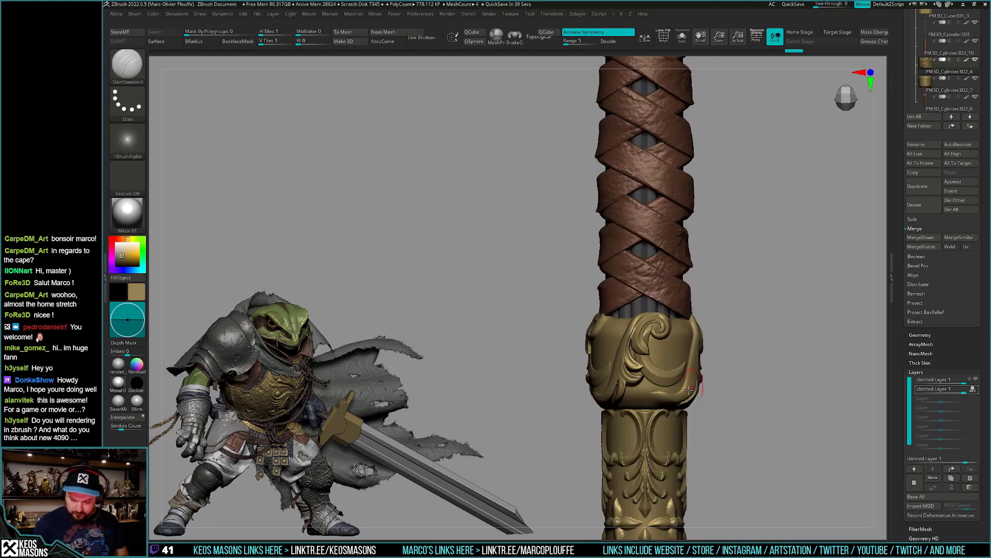
Refine the band's swirl ornament with Standard, Smooth and DamStandard brushes while toggling Solo.
right_drag(668, 407, 641, 388)
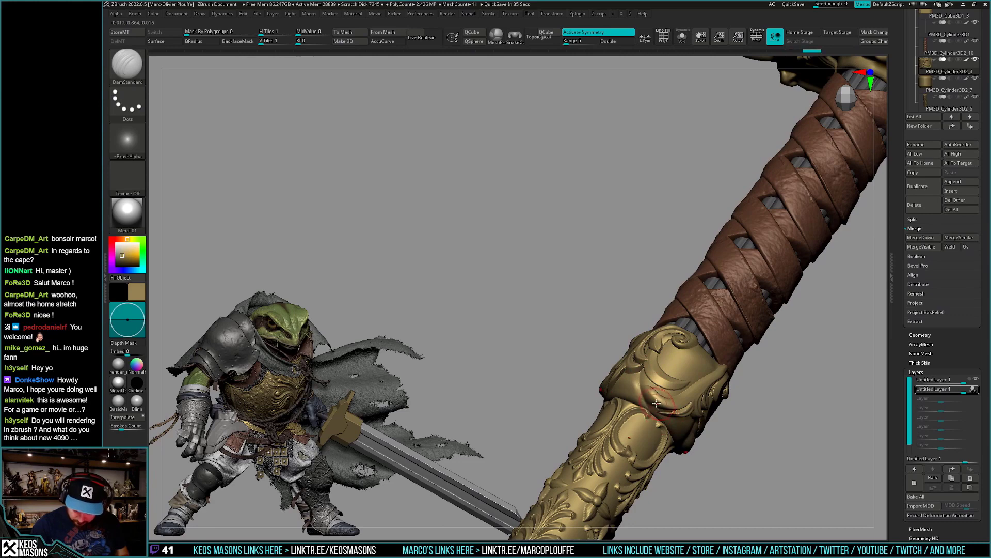
key(shift+ctrl+s)
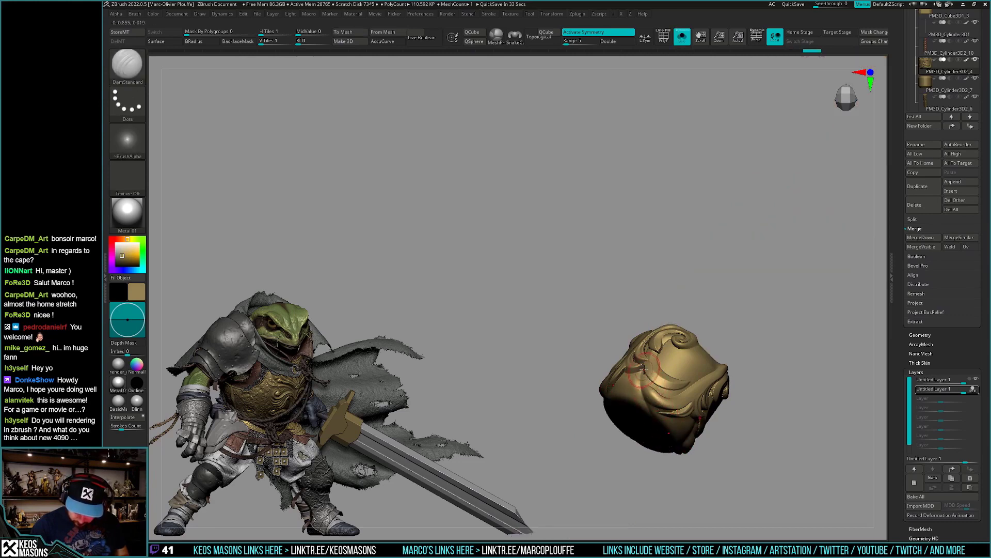
mouse_move(672, 430)
right_down()
mouse_move(693, 377)
mouse_move(667, 351)
mouse_move(721, 420)
mouse_move(671, 421)
right_up()
key(shift+ctrl+s)
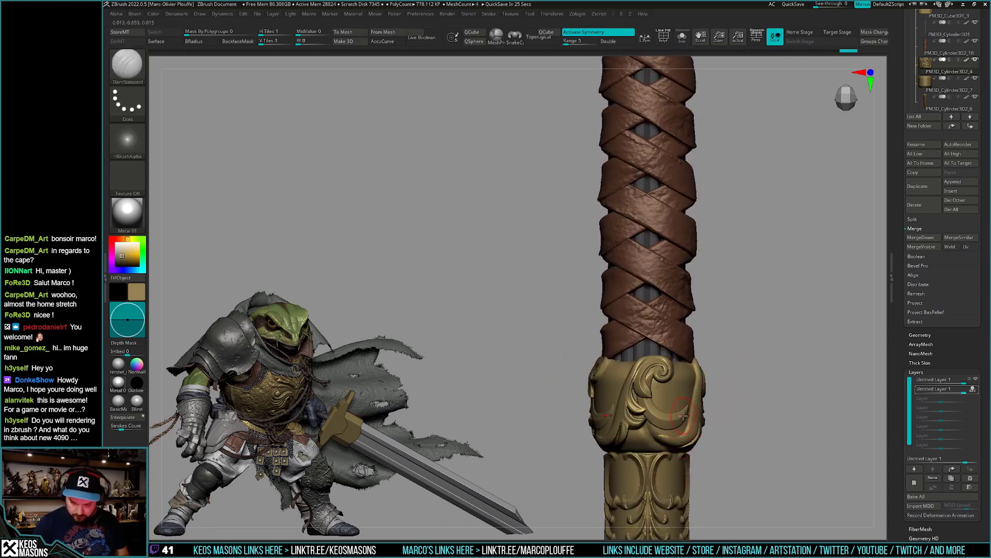
key(b)
key(s)
key(t)
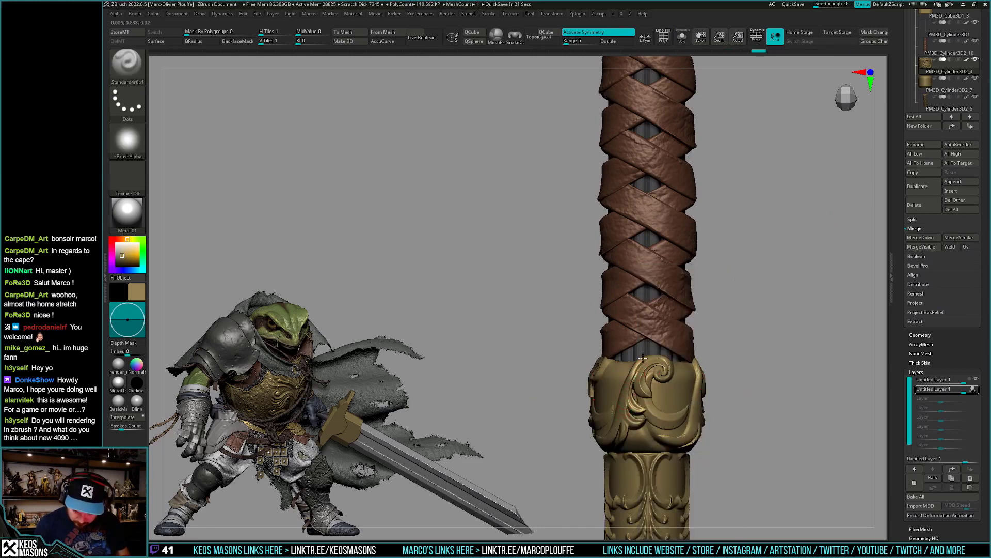
right_drag(643, 358, 634, 378)
key(shift)
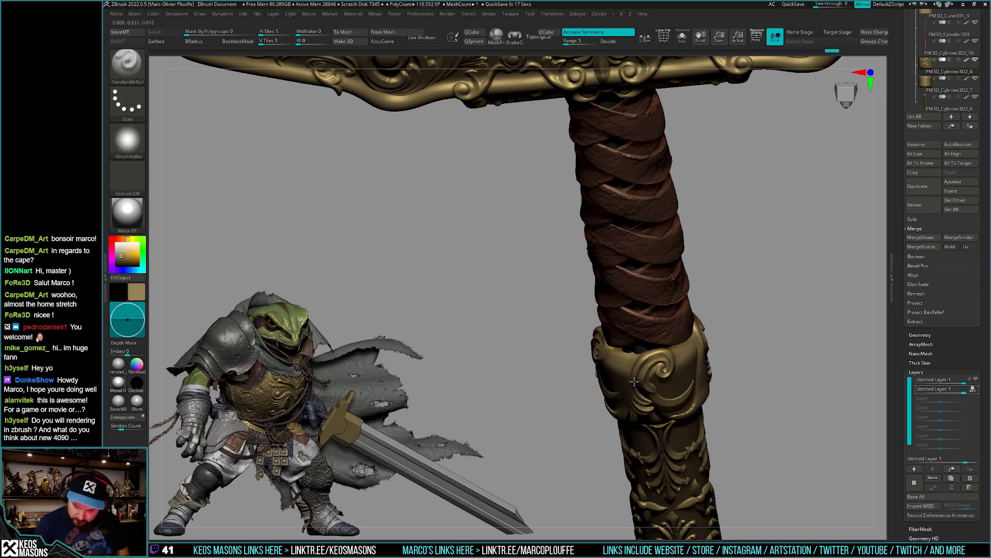
mouse_move(634, 381)
right_down()
mouse_move(752, 334)
mouse_move(669, 370)
mouse_move(682, 327)
mouse_move(669, 364)
right_up()
key(b)
key(d)
key(s)
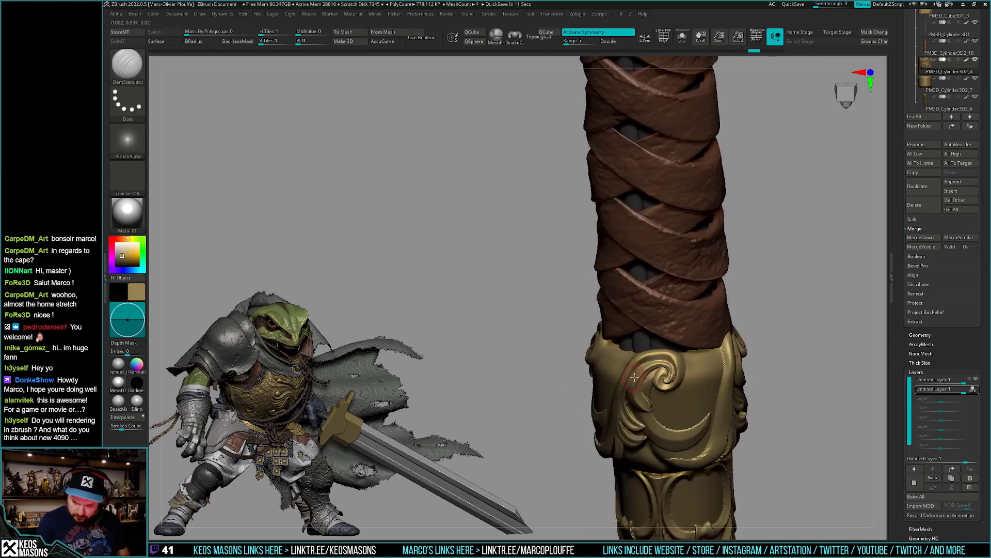
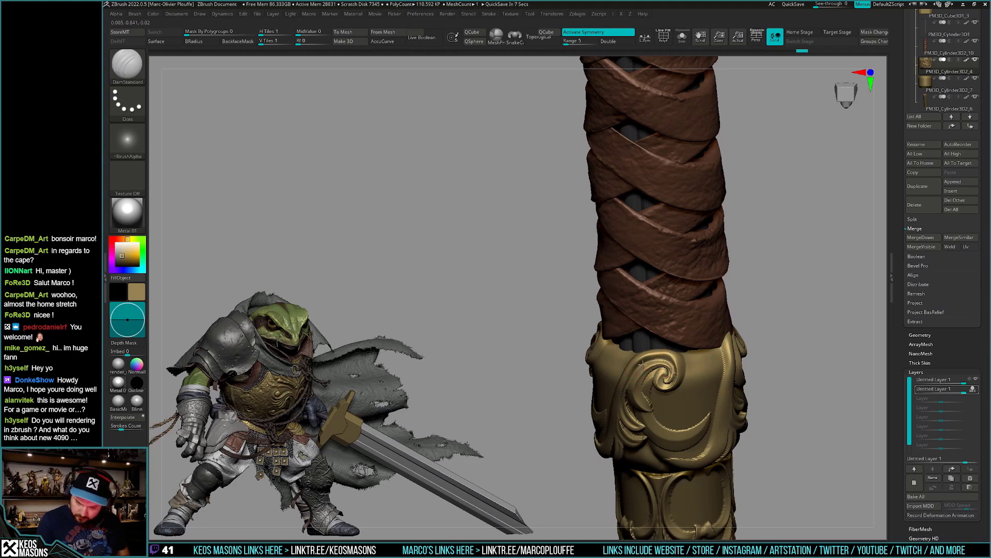
Select the Inflat brush and orbit the grip between tilted and front views.
shift+right_drag(670, 383, 664, 357)
key(b)
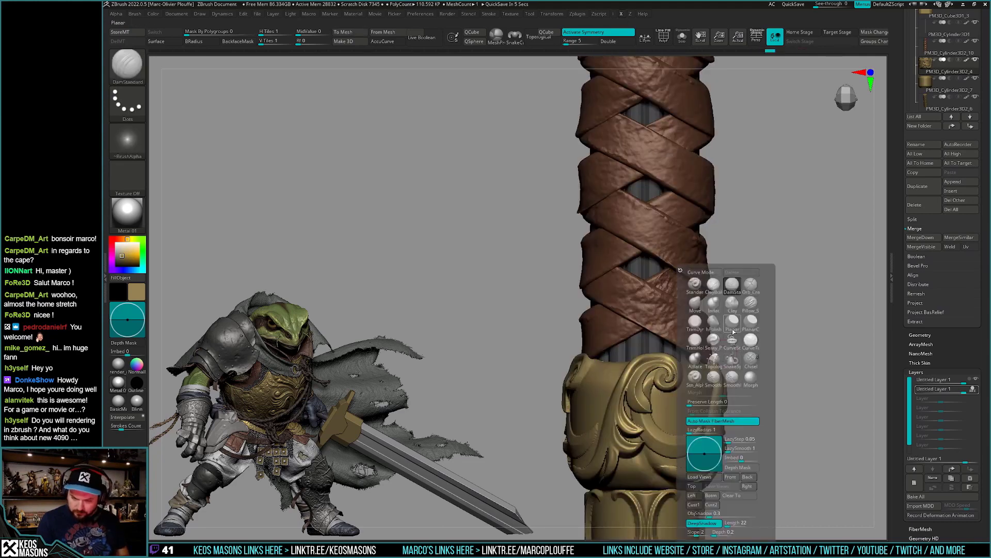
key(i)
key(n)
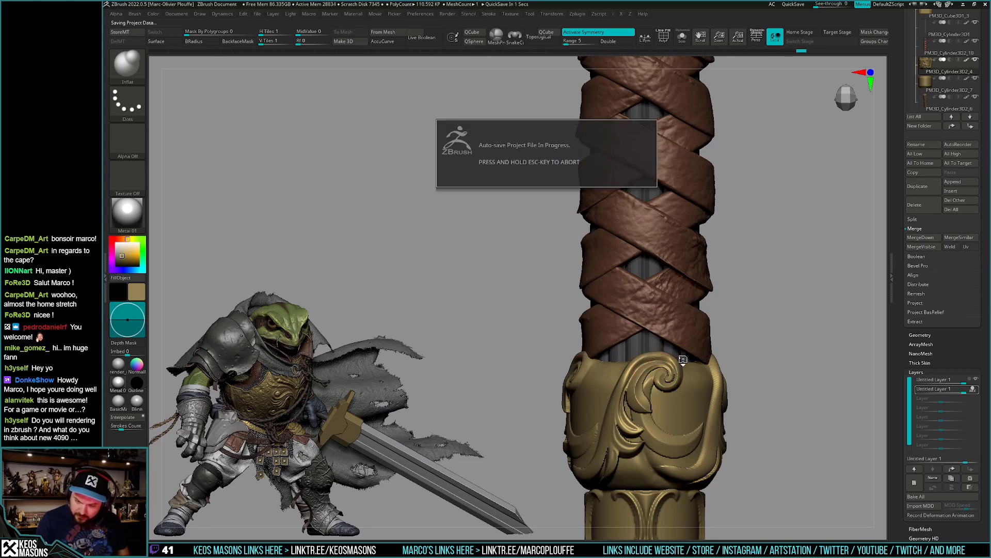
right_drag(700, 360, 639, 365)
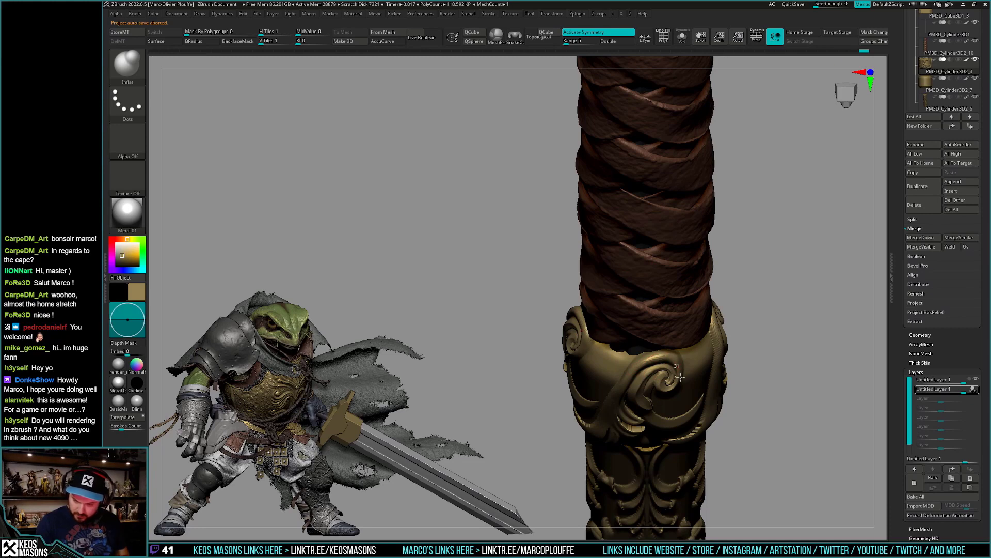
shift+right_drag(679, 377, 676, 368)
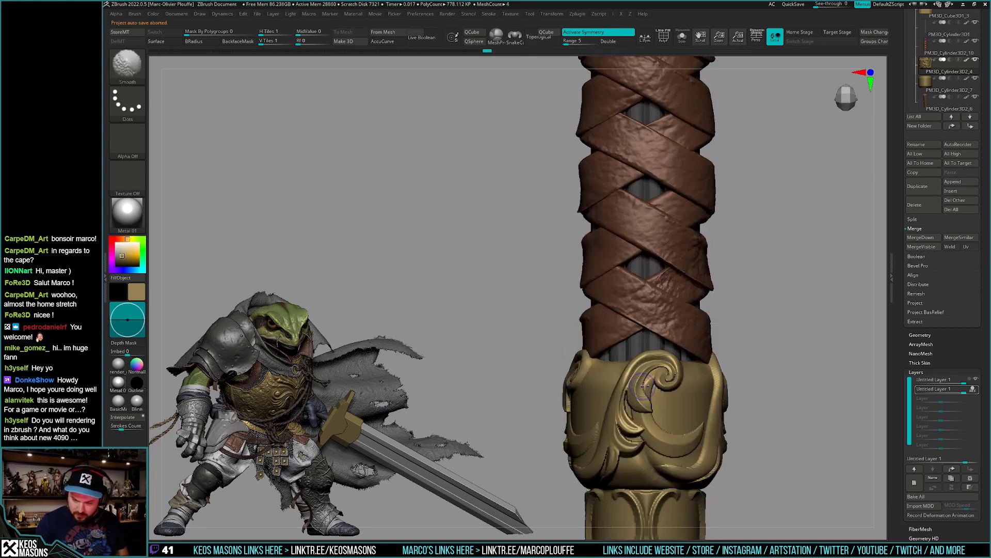
mouse_move(624, 373)
ctrl+right_down()
mouse_move(748, 400)
mouse_move(729, 379)
mouse_move(720, 433)
mouse_move(728, 465)
mouse_move(738, 357)
ctrl+right_up()
Switch to DamStandard and inspect the gold pommel isolated in Solo mode.
key(space)
click(741, 283)
mouse_move(738, 356)
mouse_down()
mouse_move(631, 396)
mouse_move(636, 412)
mouse_move(626, 394)
mouse_up()
key(ctrl+shift+f)
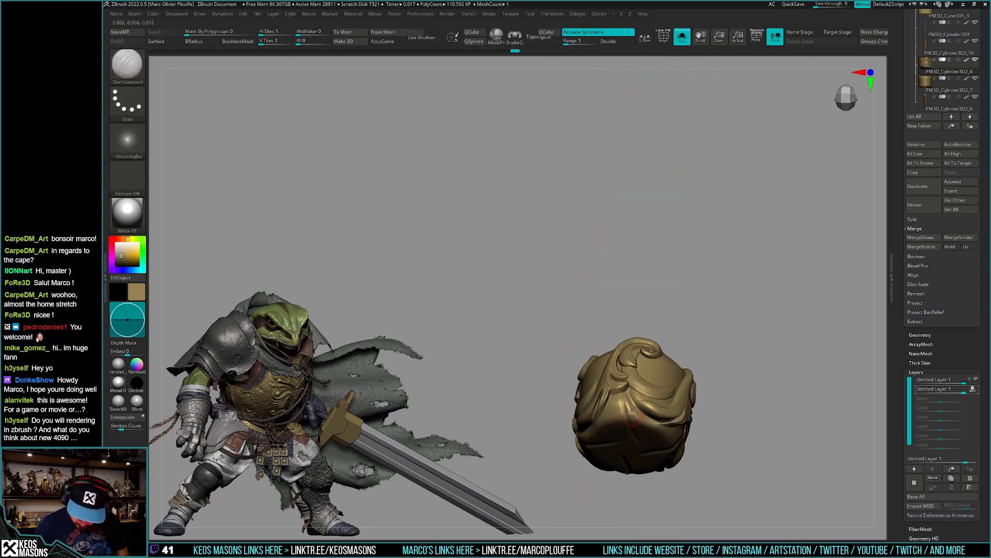
drag(639, 433, 622, 400)
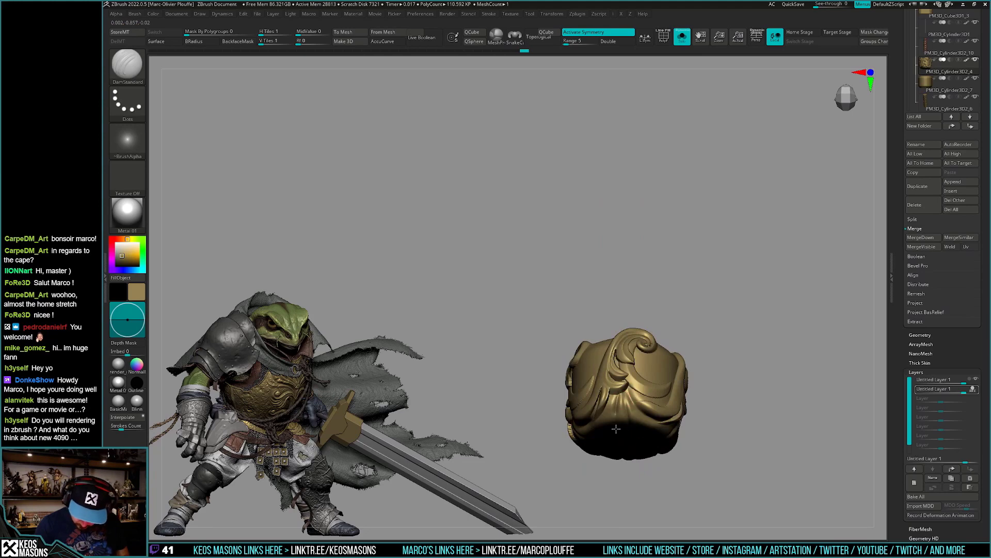
mouse_move(618, 443)
mouse_down()
mouse_move(671, 429)
mouse_move(692, 408)
mouse_move(691, 434)
mouse_up()
key(ctrl+shift+f)
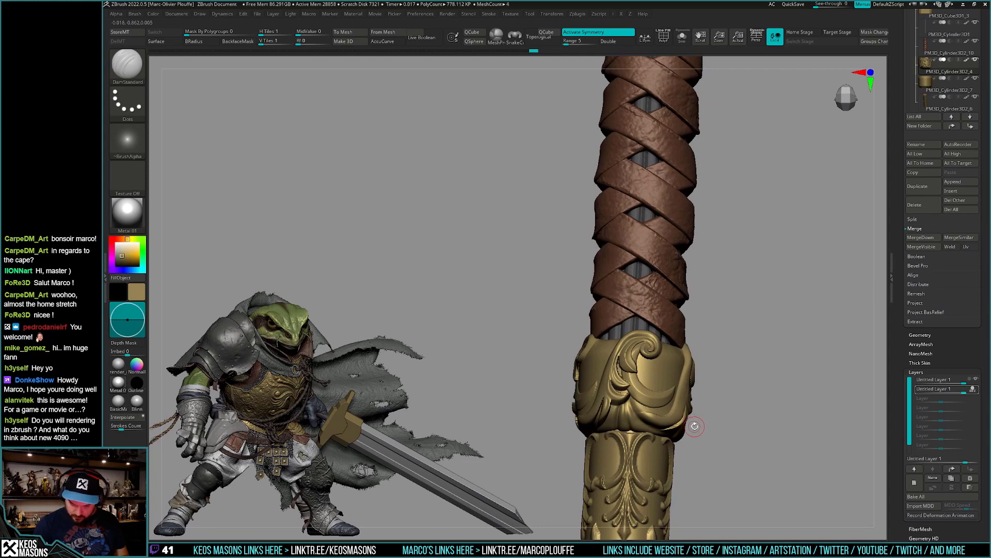
Isolate the gold ornament piece to inspect it, then show the full sword again.
mouse_move(695, 427)
mouse_down()
mouse_move(704, 419)
mouse_move(703, 427)
mouse_up()
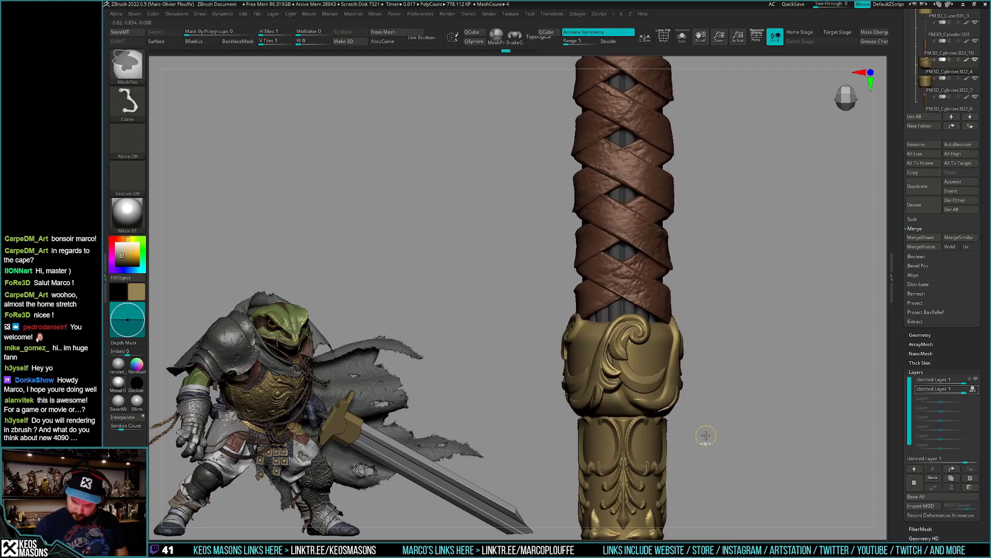
alt+click(620, 362)
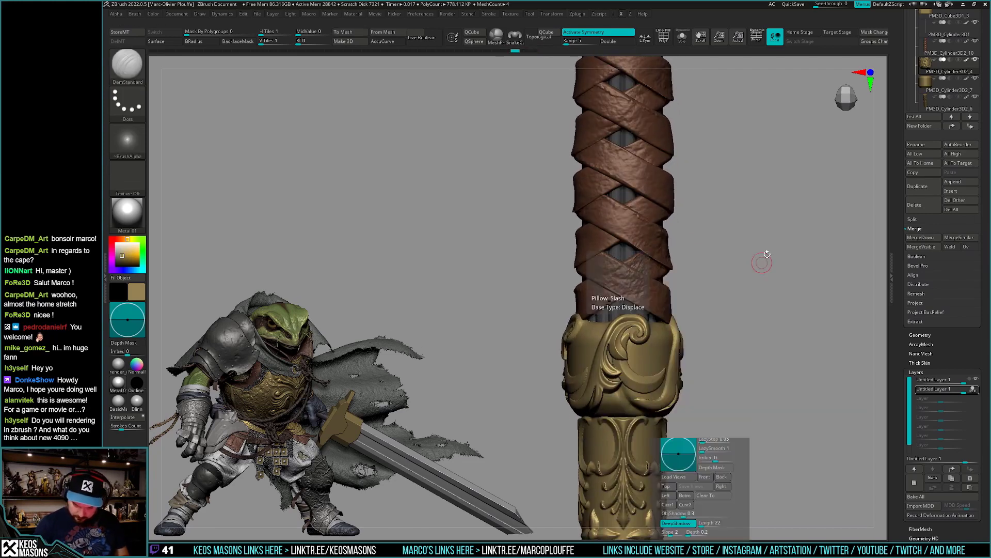
key(shift+s)
right_drag(612, 400, 612, 393)
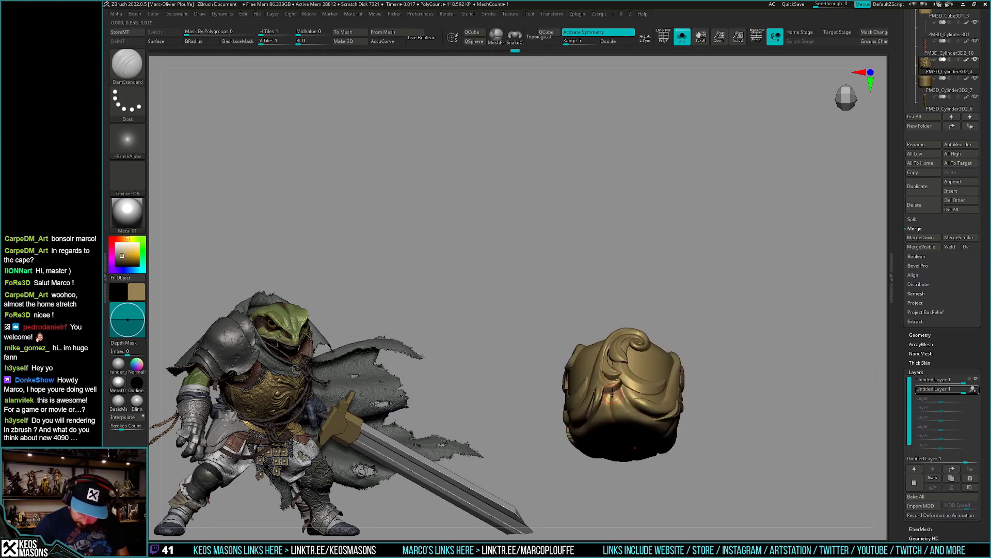
key(shift+s)
Select ClayBuildup, toggle Solo on the pommel, and rotate around the leather handle.
click(637, 284)
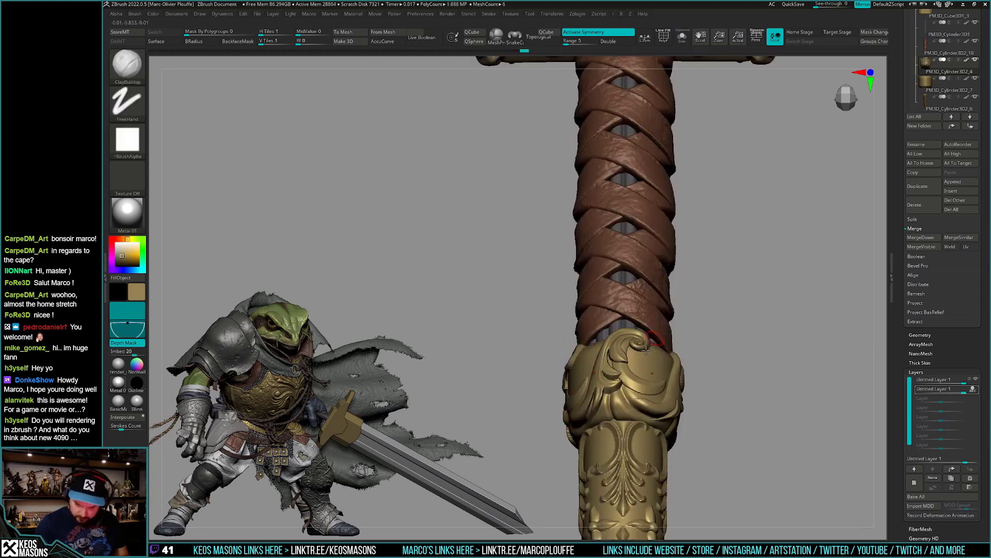
key(ctrl+shift+s)
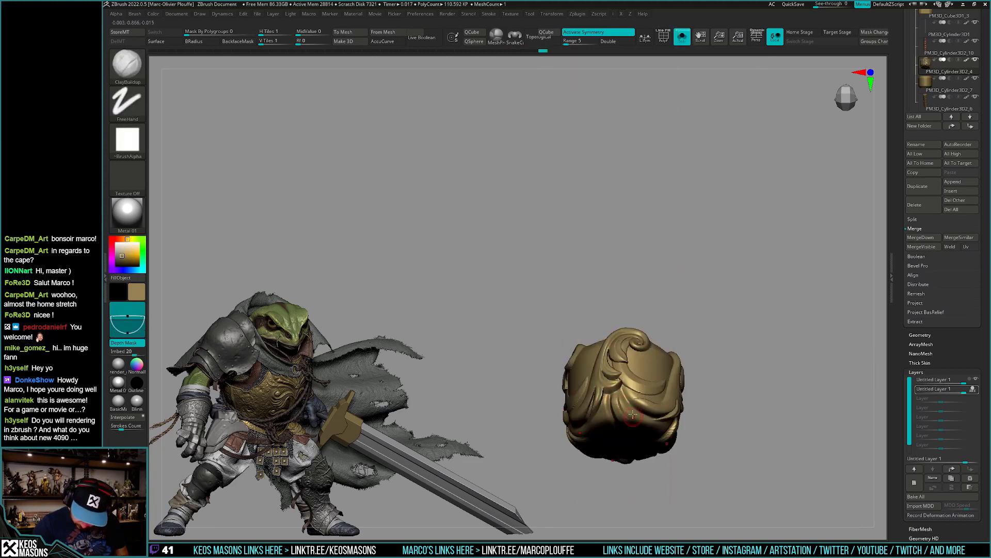
key(ctrl+shift+s)
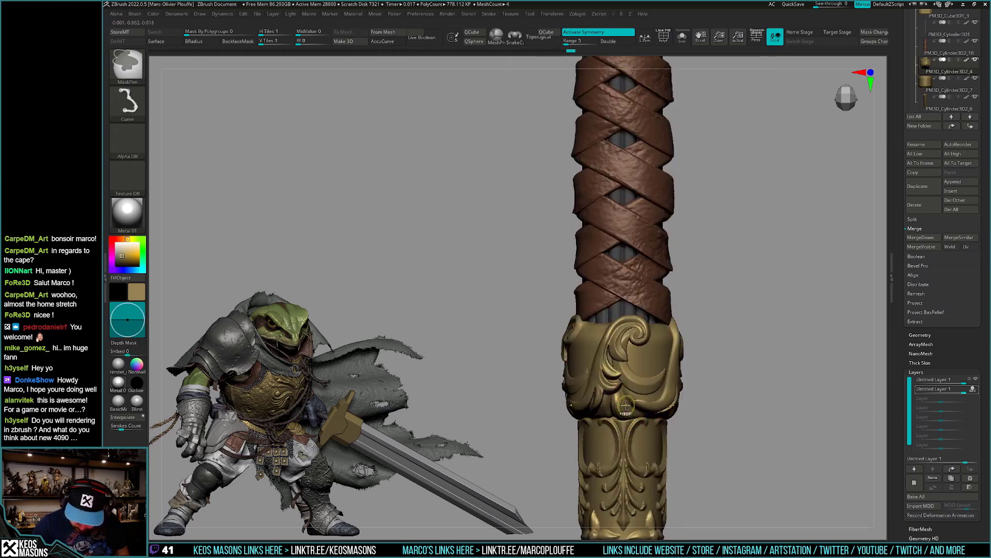
key(shift)
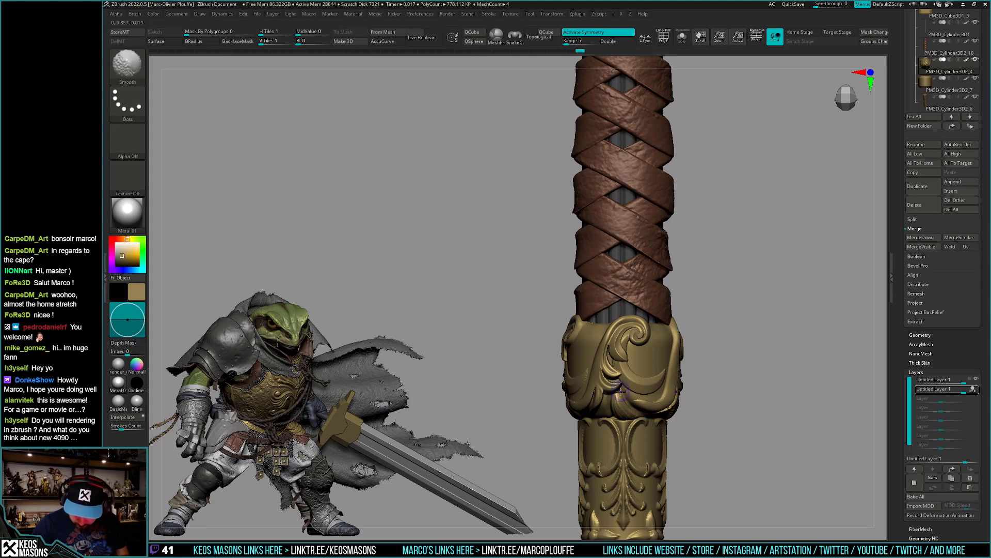
right_drag(620, 392, 603, 408)
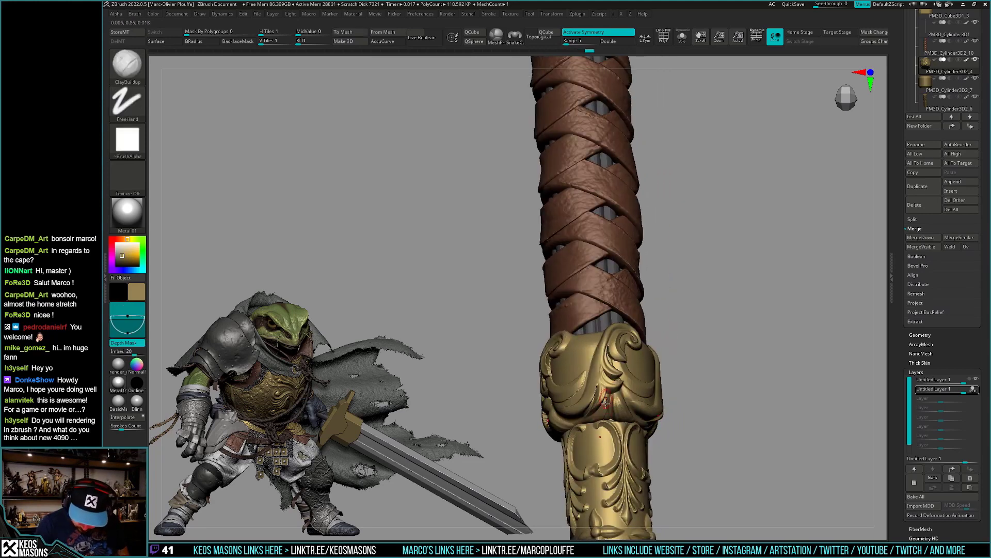
key(shift)
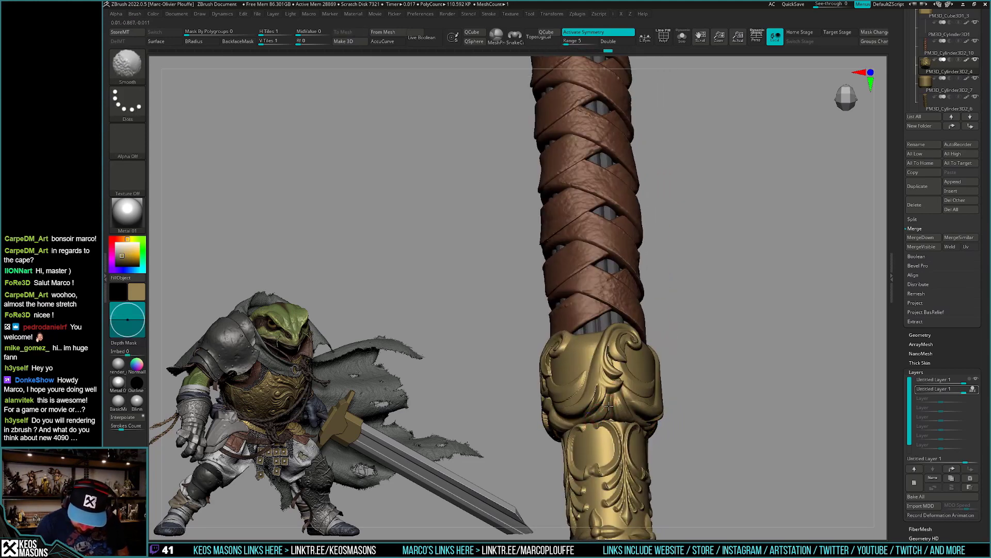
key(shift)
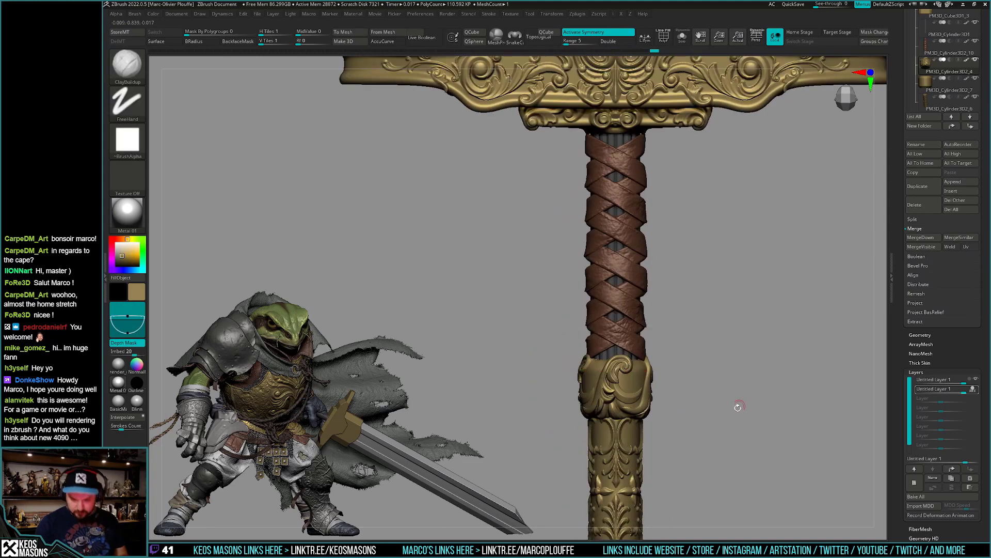
mouse_move(733, 422)
mouse_down()
mouse_move(720, 440)
mouse_move(700, 426)
mouse_move(733, 412)
mouse_move(681, 417)
mouse_move(673, 403)
mouse_move(697, 356)
mouse_up()
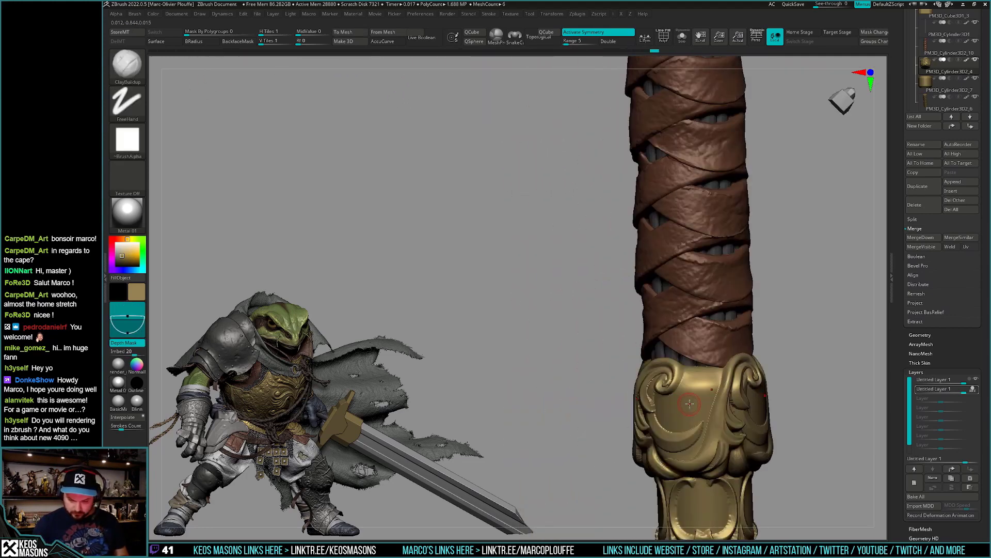
Select Standard4r8p1, orbit around the grip, and frame the whole hilt upright.
key(space)
click(662, 284)
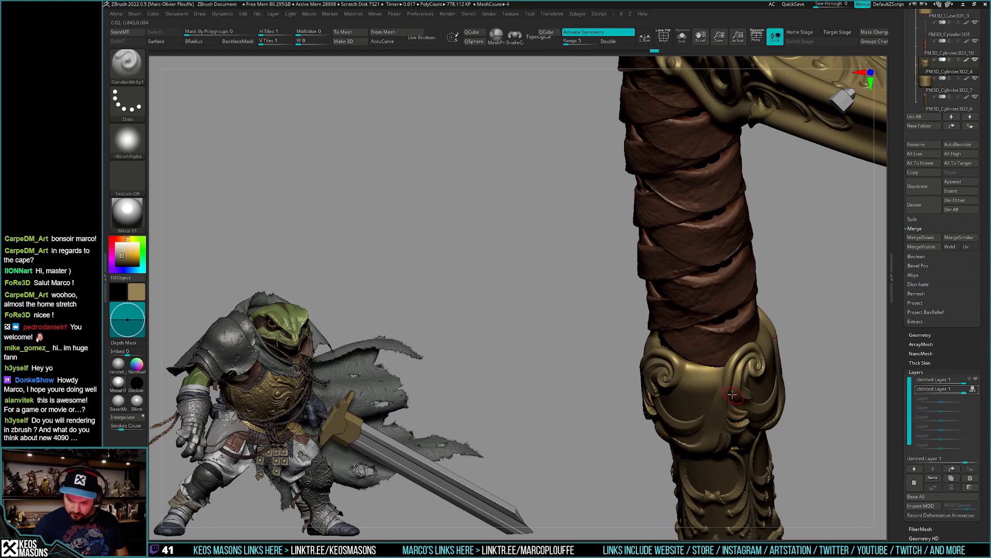
mouse_move(679, 363)
mouse_down()
mouse_move(662, 394)
mouse_move(757, 365)
mouse_move(744, 376)
mouse_move(736, 368)
mouse_move(632, 381)
mouse_move(740, 366)
mouse_up()
key(ctrl)
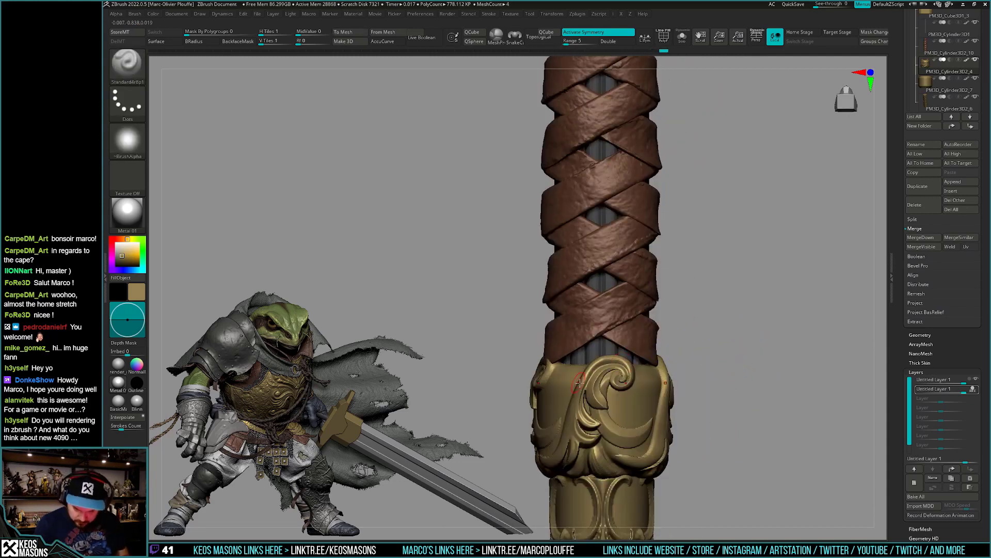
right_drag(607, 376, 606, 366)
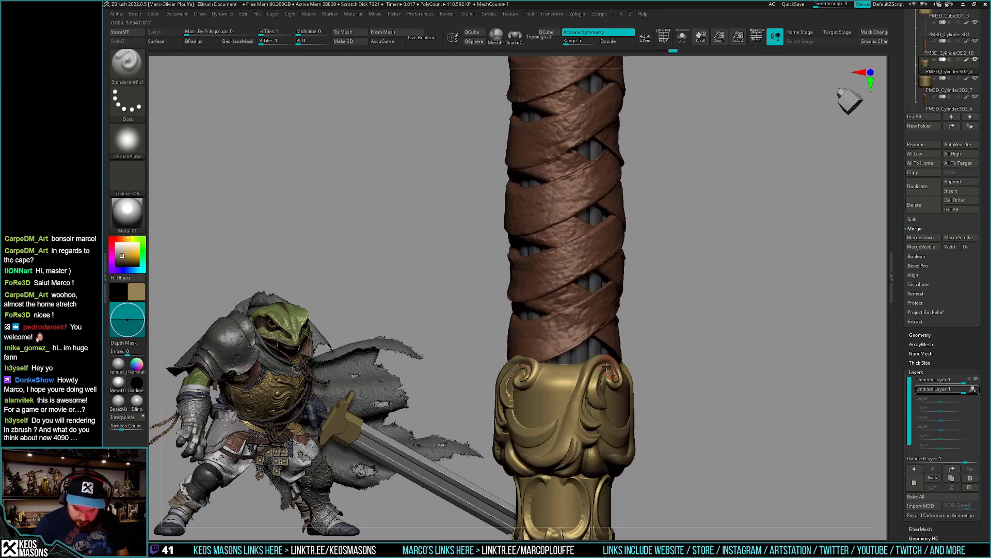
right_drag(580, 397, 740, 371)
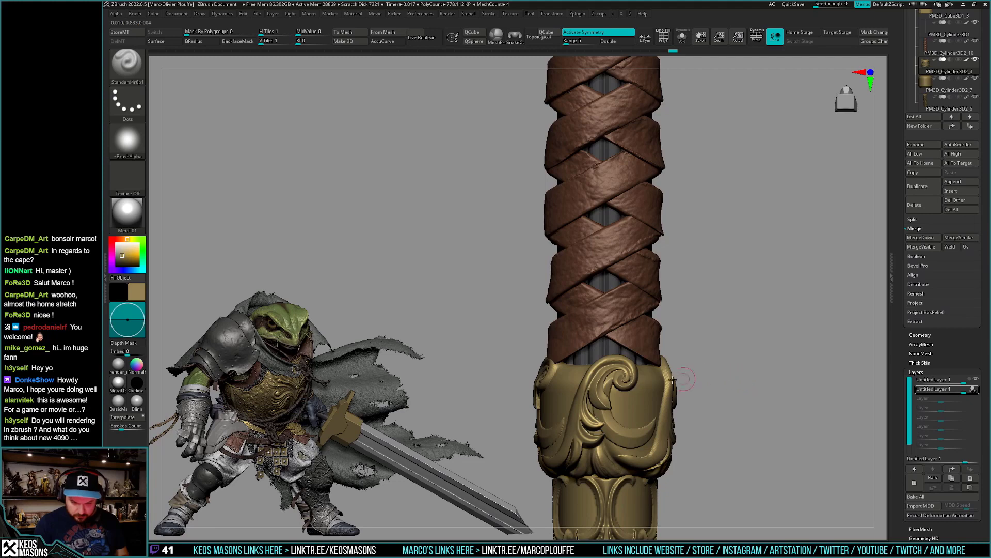
mouse_move(673, 379)
right_down()
mouse_move(628, 381)
mouse_move(627, 369)
right_up()
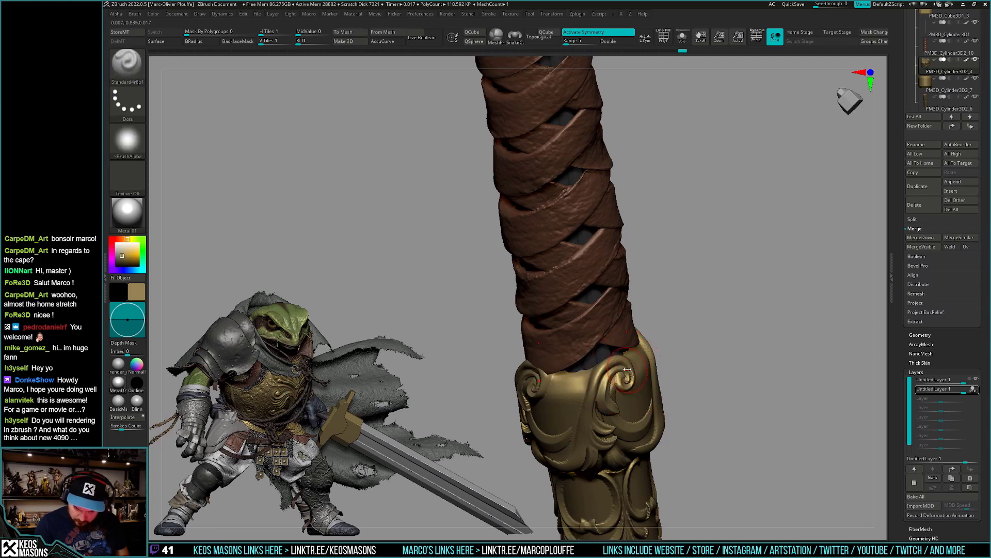
key(f)
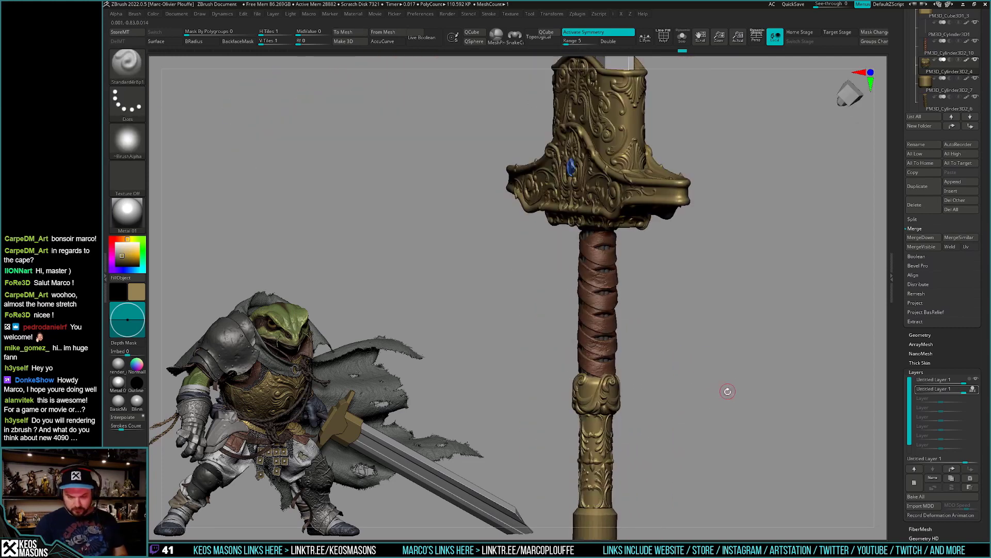
mouse_move(723, 392)
right_down()
mouse_move(707, 400)
mouse_move(715, 420)
mouse_move(699, 443)
mouse_move(708, 434)
right_up()
Stamp the JRO_Ornament6C ornament brush onto the hilt.
key(space)
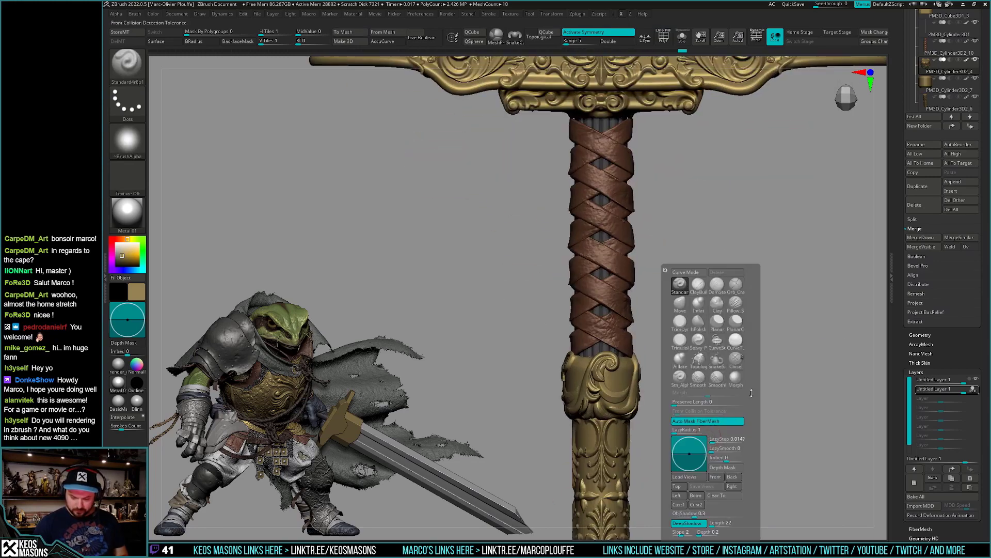
key(b)
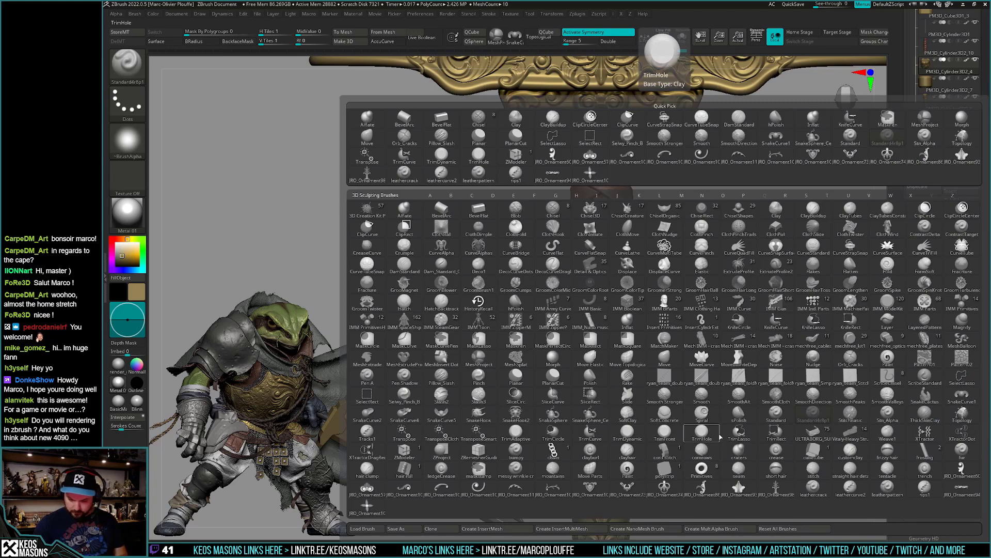
click(962, 476)
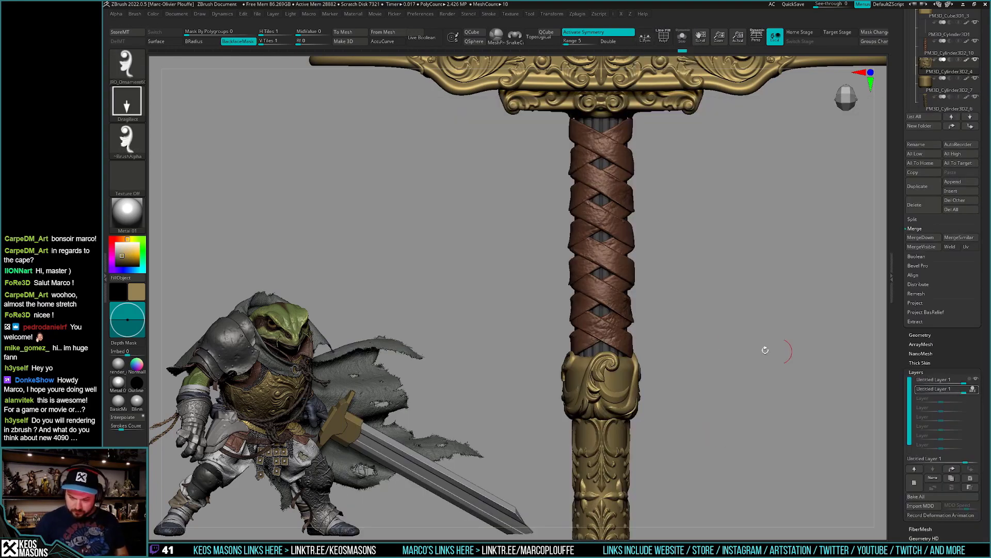
drag(765, 350, 759, 356)
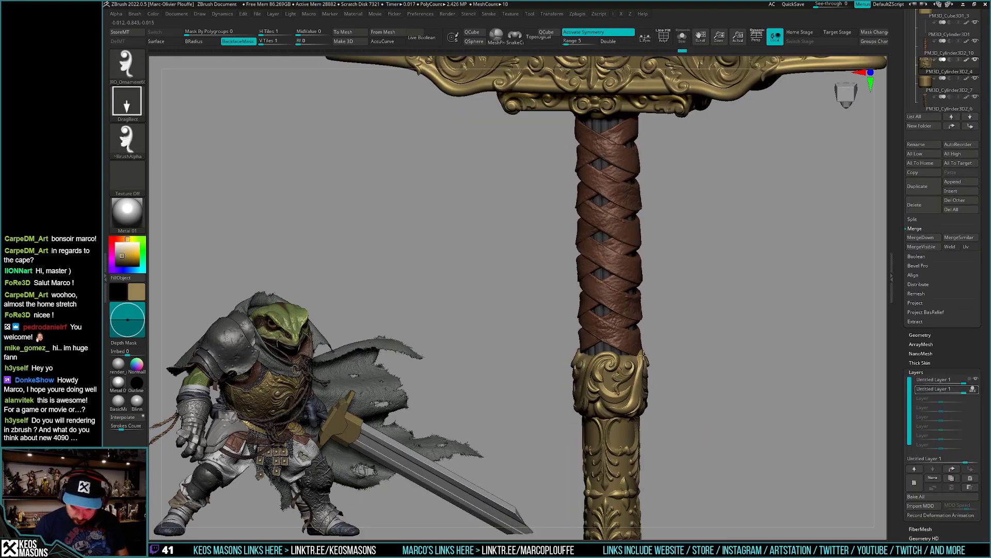
mouse_move(644, 355)
mouse_down()
mouse_move(623, 387)
mouse_move(626, 372)
mouse_up()
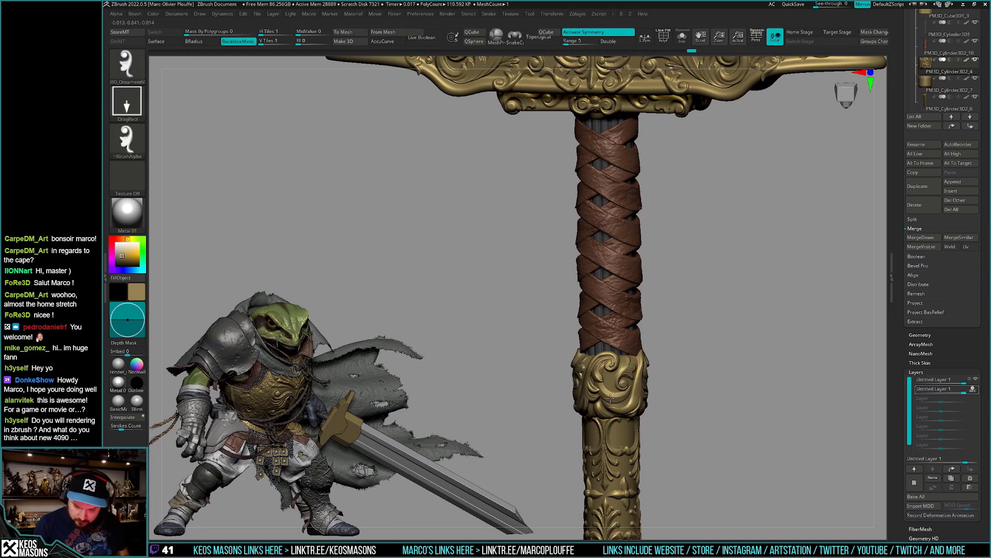
Frame the guard and handle and pick the Standard sculpting brush.
key(f)
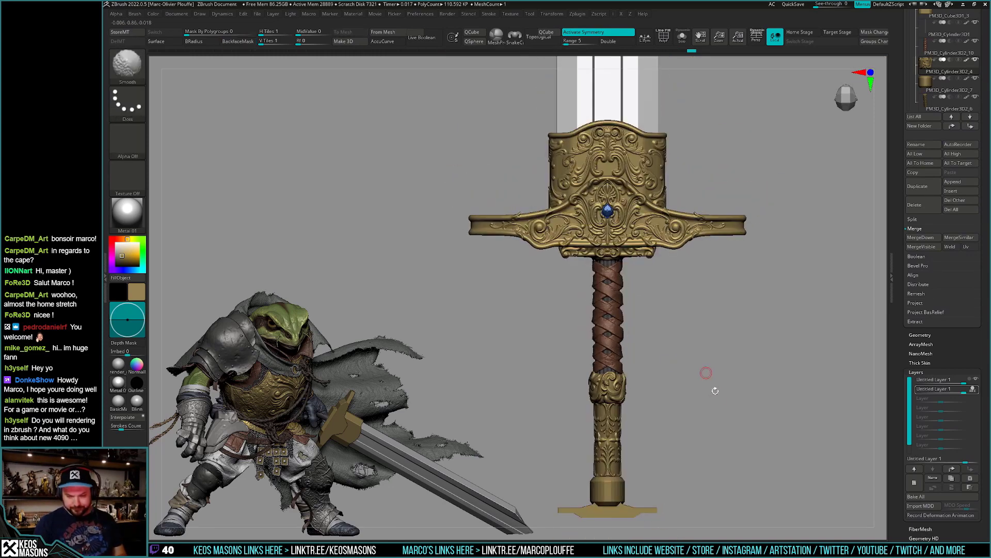
mouse_move(708, 371)
alt+mouse_down()
mouse_move(699, 442)
mouse_move(700, 421)
alt+mouse_up()
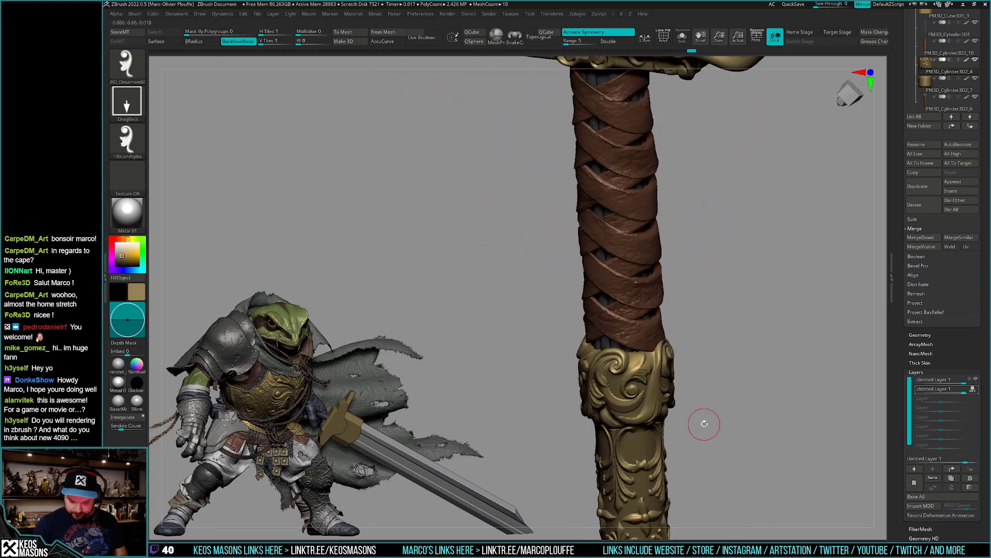
key(b)
click(696, 342)
key(space)
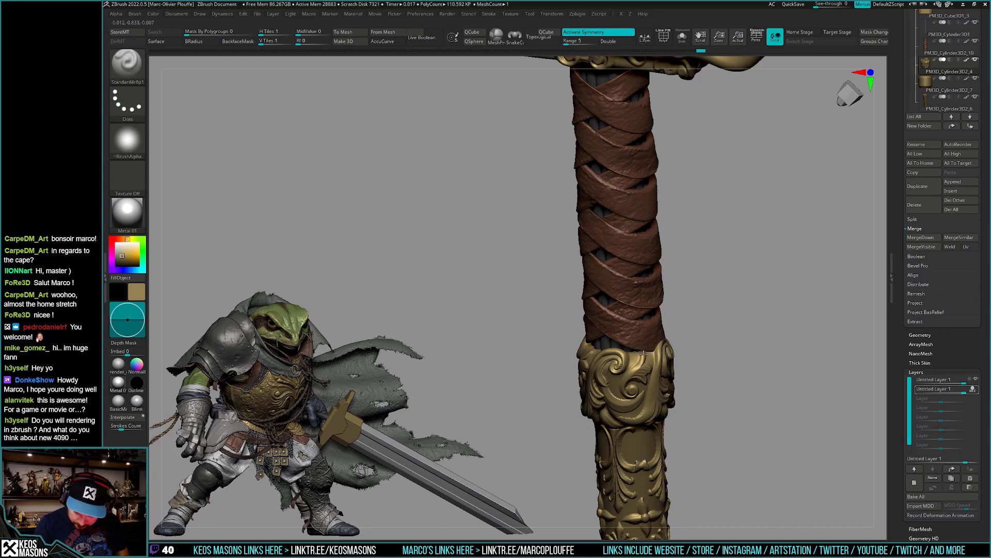
mouse_move(621, 385)
right_down()
mouse_move(639, 368)
mouse_move(709, 433)
right_up()
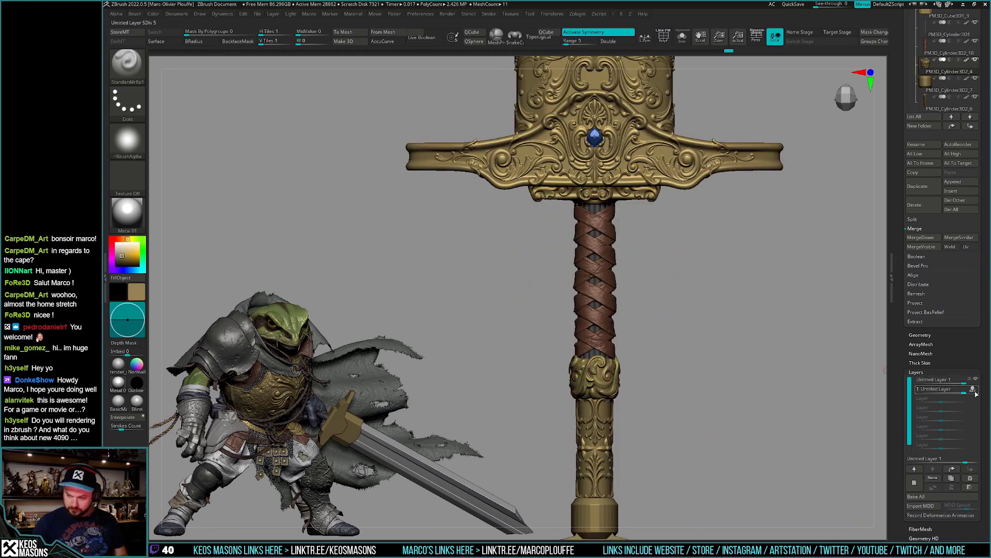
mouse_move(940, 389)
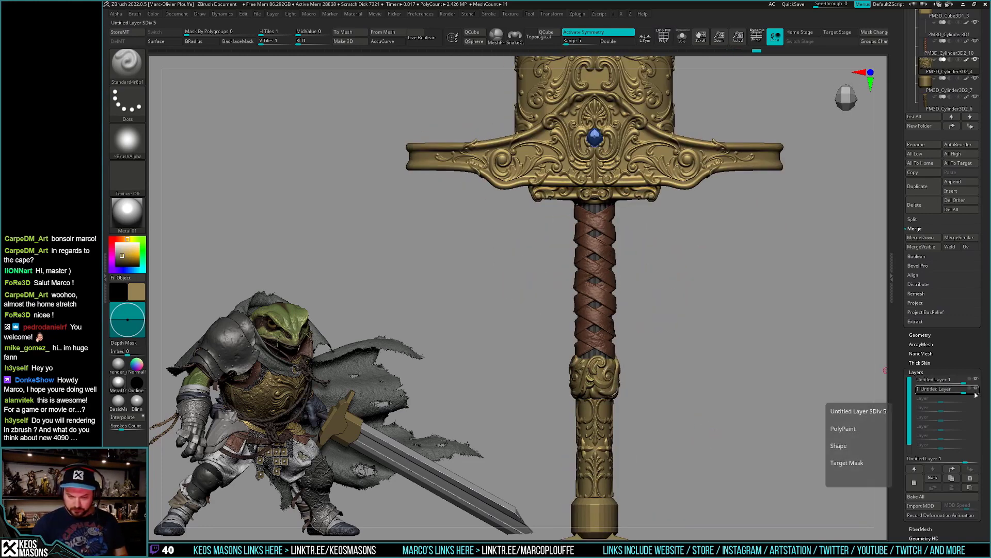
Lower the Untitled Layer strength to 0.8761 and bake it into the grip mesh.
click(969, 385)
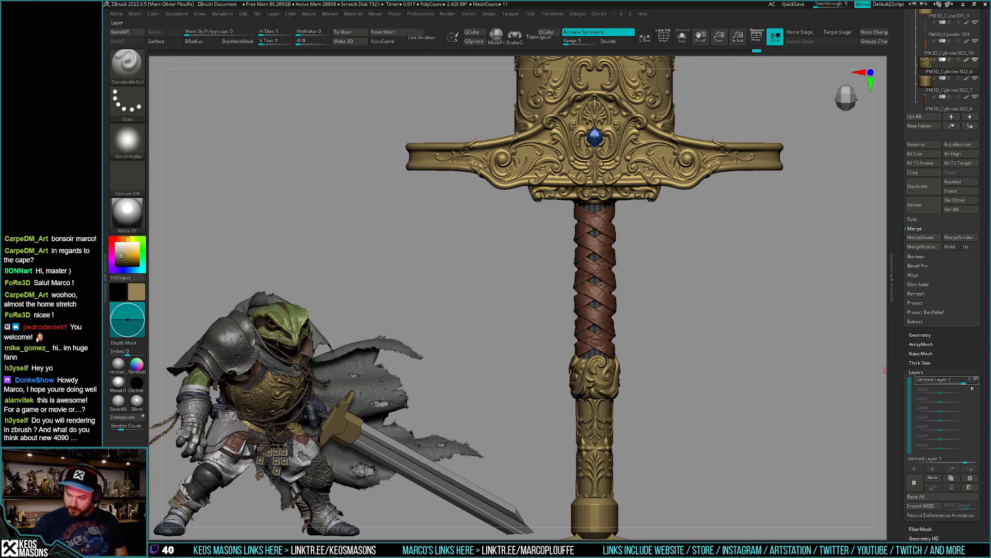
drag(961, 385, 968, 386)
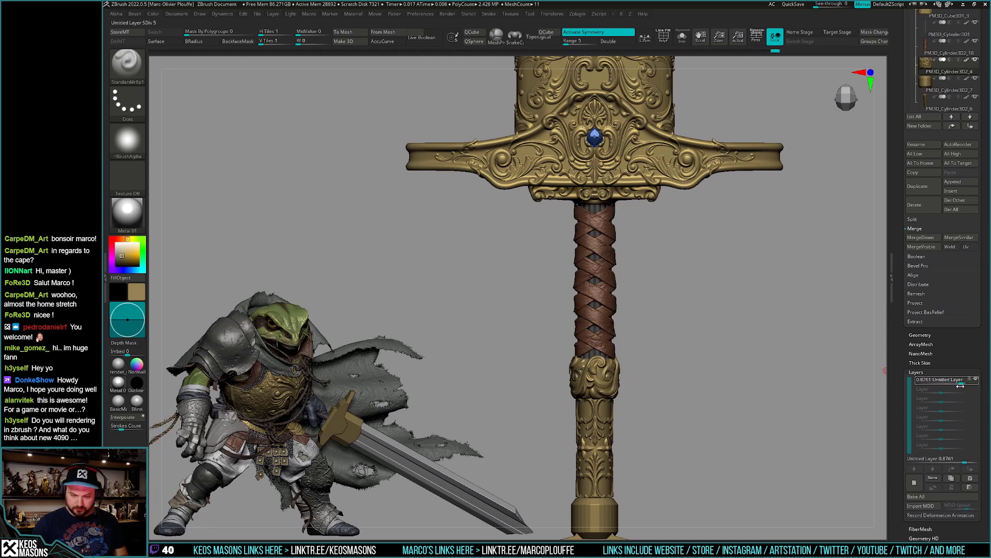
click(949, 493)
mouse_move(717, 409)
mouse_down()
mouse_move(718, 464)
mouse_move(818, 325)
mouse_up()
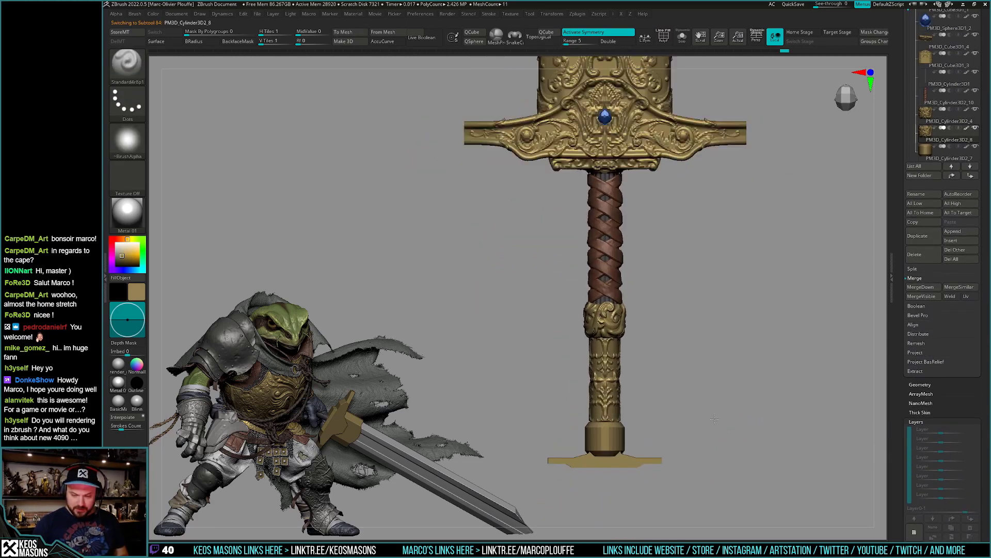
Draw a Transpose move line on the grip and frame the whole sword.
key(w)
alt+drag(708, 421, 714, 434)
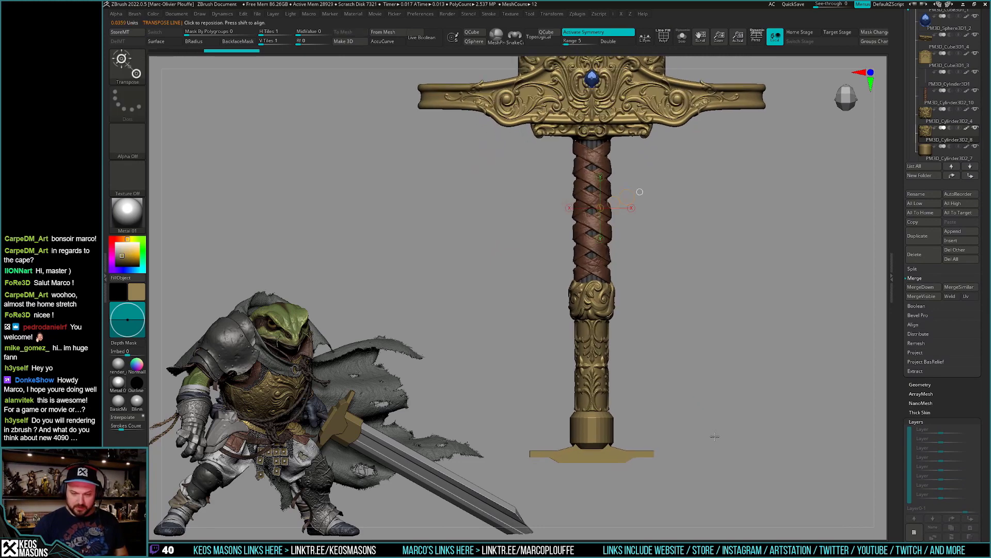
key(q)
key(space)
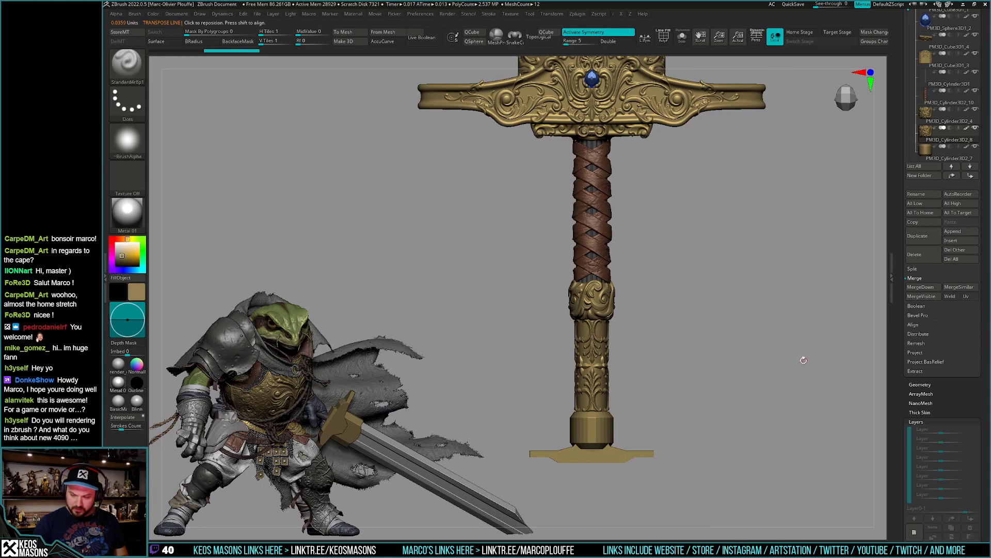
key(space)
key(space)
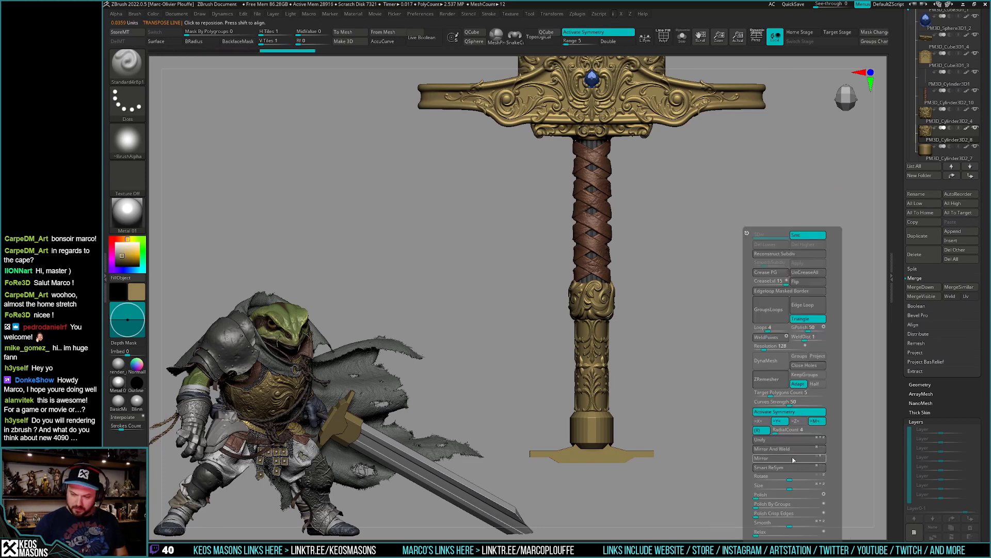
key(f)
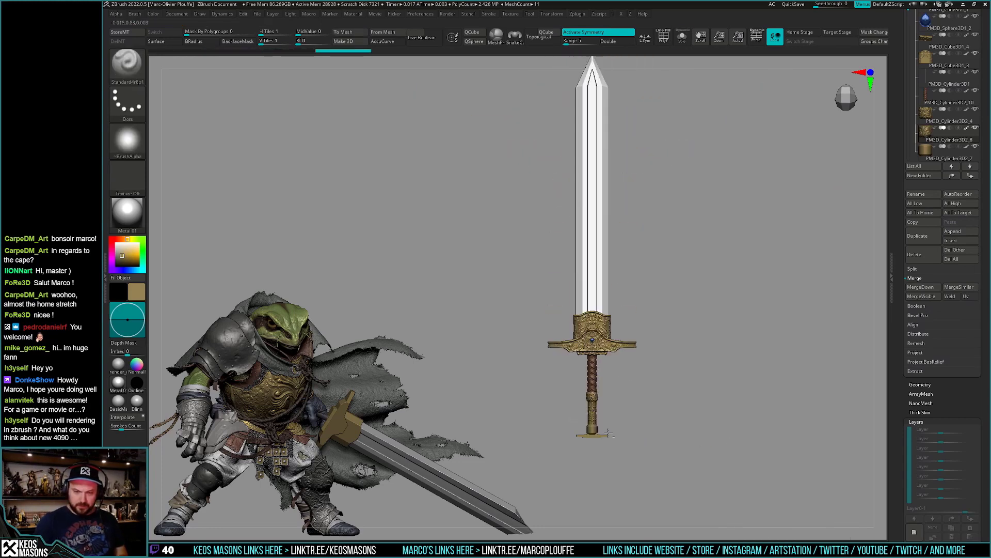
Move the small stray piece down onto the handle with the Transpose gizmo.
key(ctrl+shift+s)
key(w)
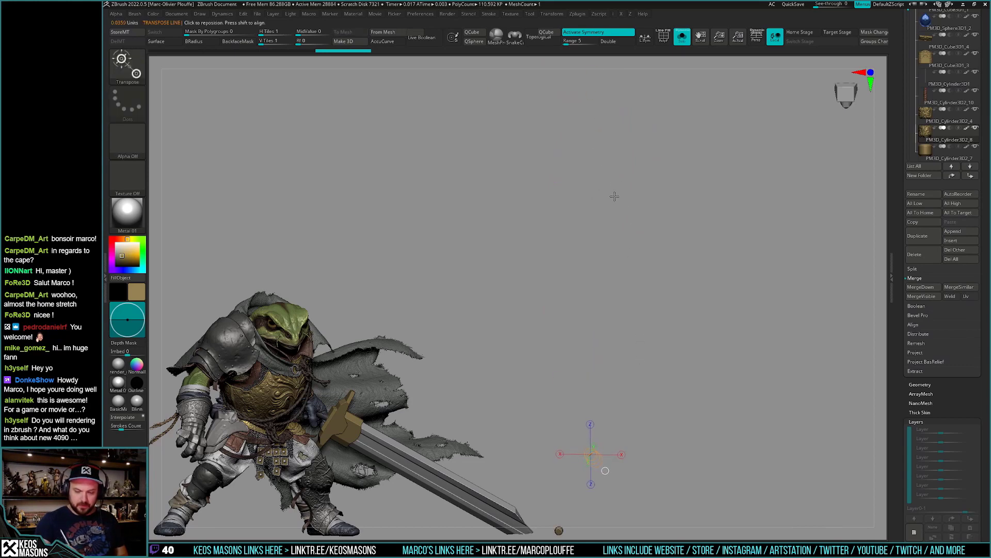
key(ctrl+shift+s)
drag(589, 133, 593, 198)
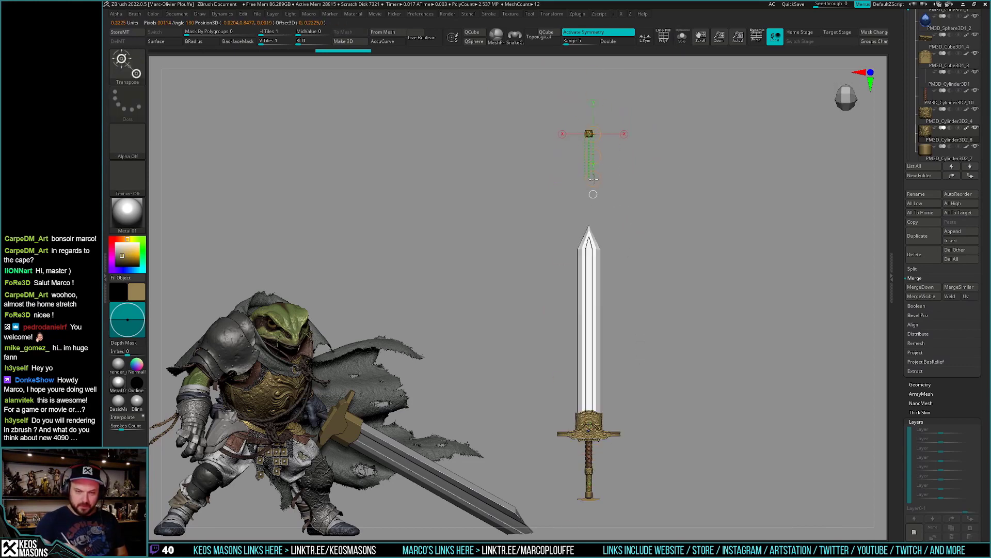
key(y)
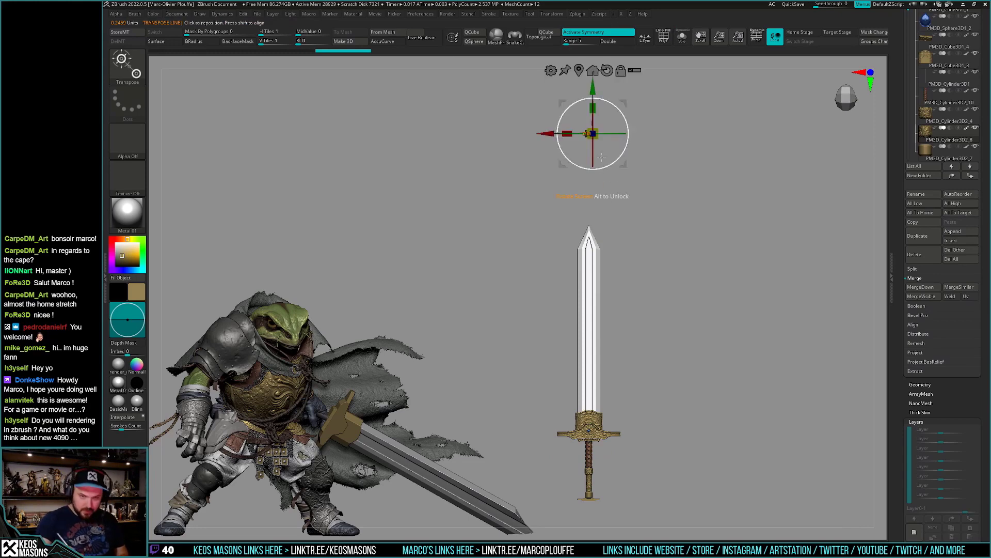
drag(592, 103, 593, 455)
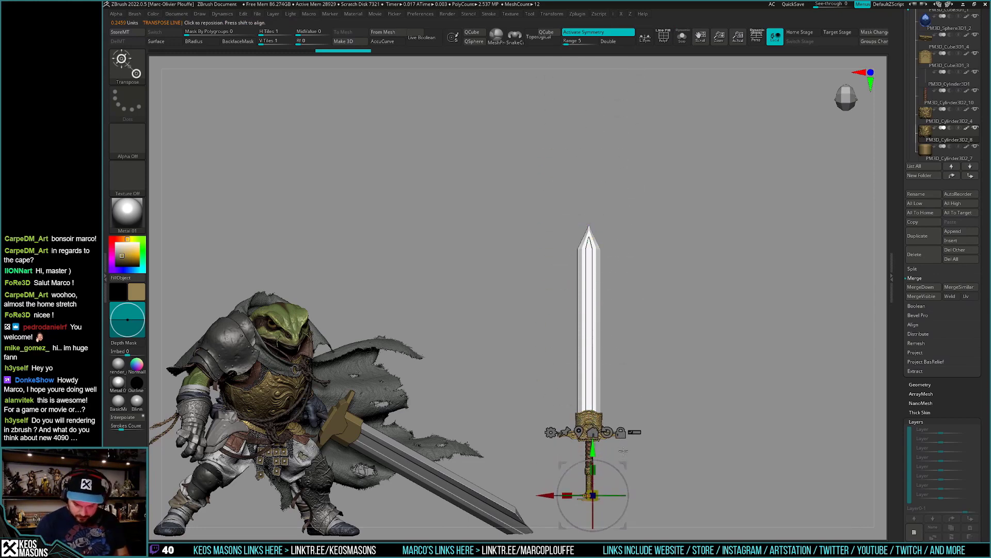
key(q)
key(f)
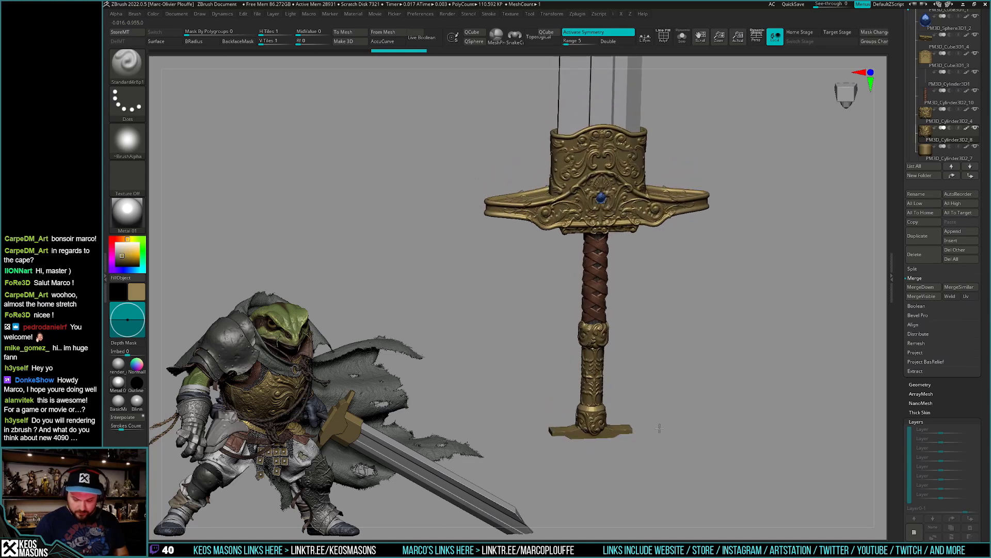
alt+right_drag(639, 424, 664, 401)
Isolate and delete the PM3D_Cylinder3D2_7 subtool.
key(w)
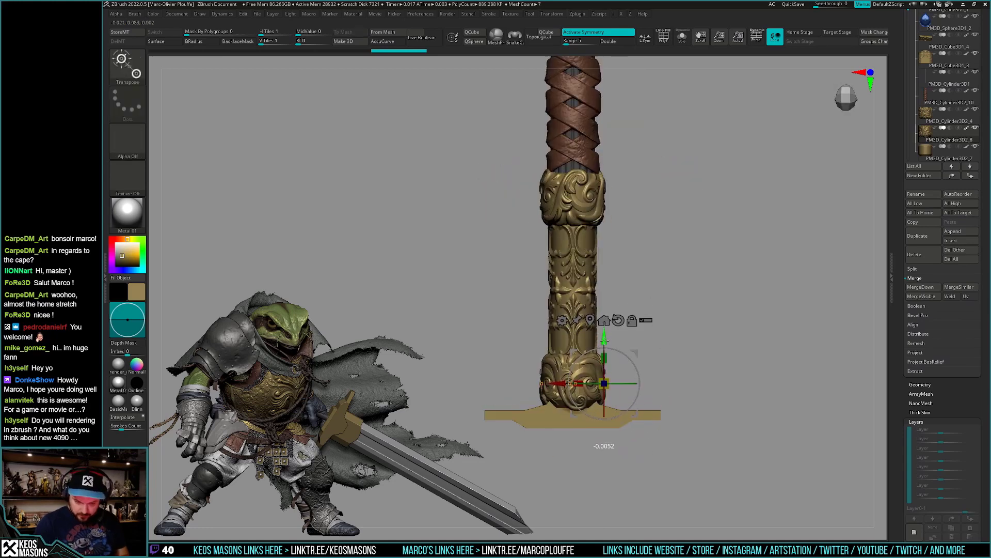
key(q)
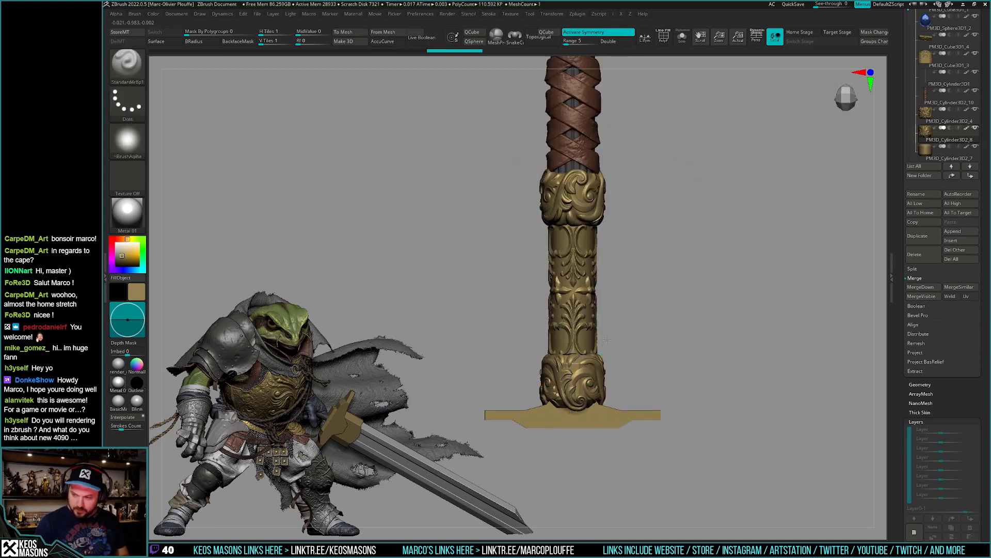
scroll(921, 321, up, 3)
scroll(922, 321, up, 3)
click(924, 273)
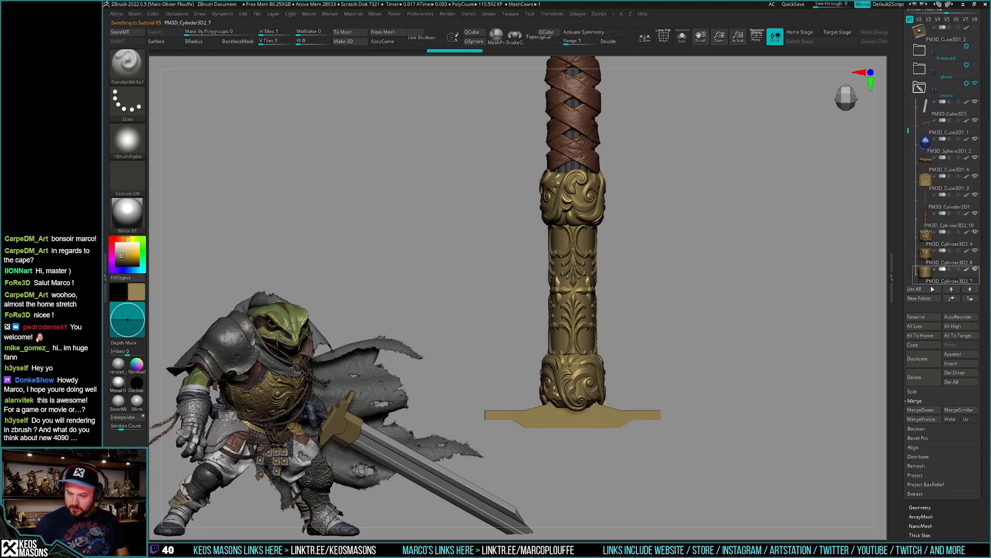
key(alt+s)
click(914, 376)
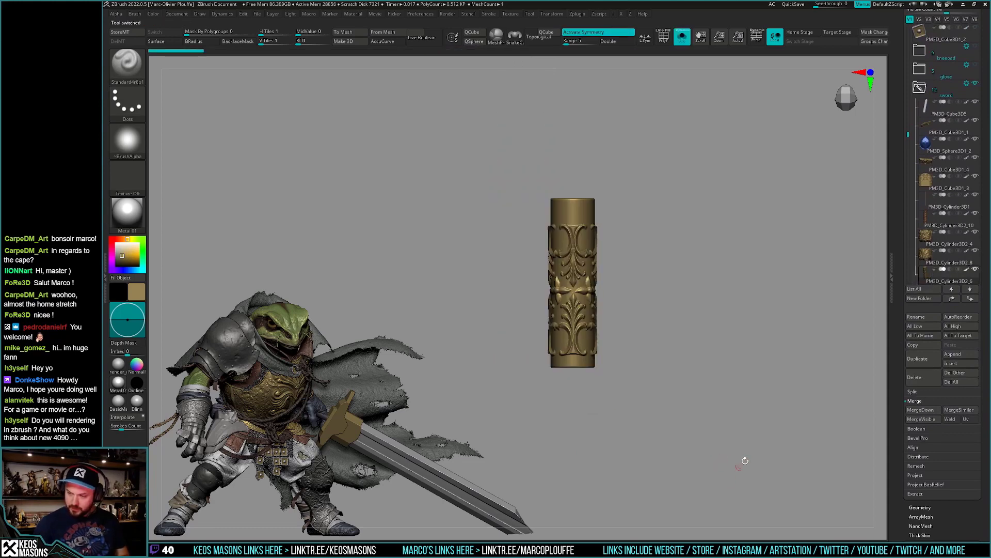
key(Up)
key(alt+s)
Nudge the pommel section slightly with Transpose.
mouse_move(710, 395)
mouse_down()
mouse_move(735, 394)
mouse_move(728, 423)
mouse_move(703, 404)
mouse_up()
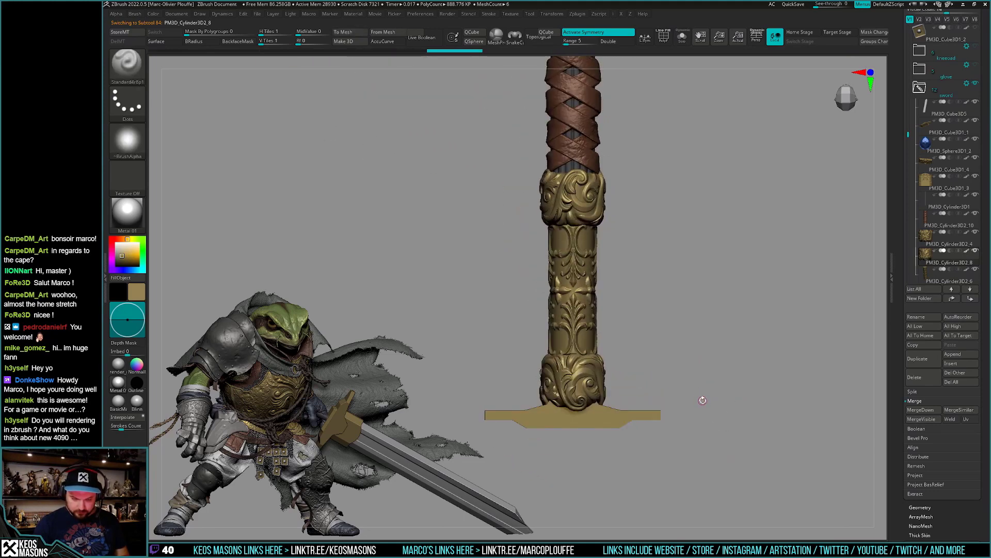
key(w)
drag(604, 338, 606, 340)
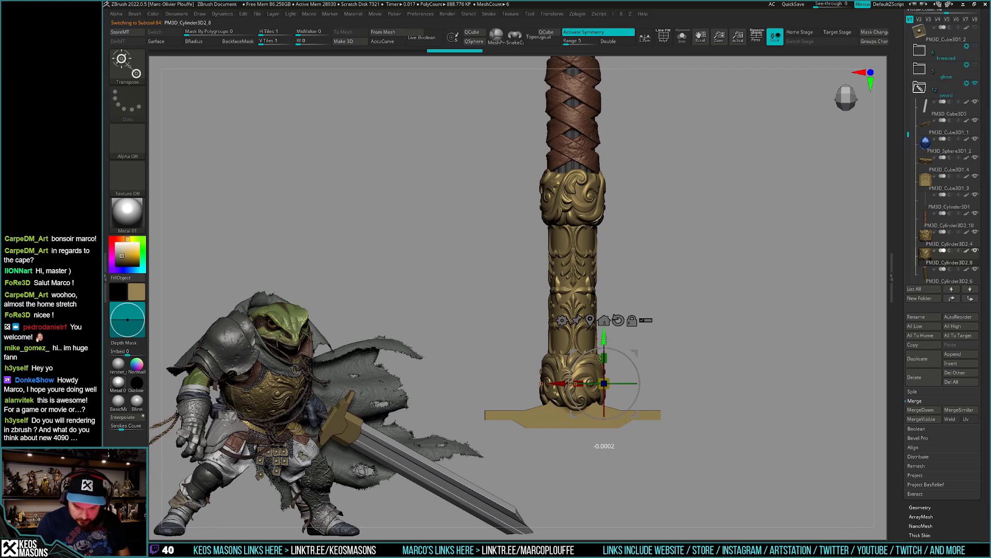
key(q)
mouse_move(723, 405)
mouse_down()
mouse_move(713, 401)
mouse_move(726, 409)
mouse_move(701, 436)
mouse_move(716, 414)
mouse_move(720, 435)
mouse_move(728, 411)
mouse_move(715, 417)
mouse_up()
Hide and restore part of the grip, then unhide all sword subtools.
key(w)
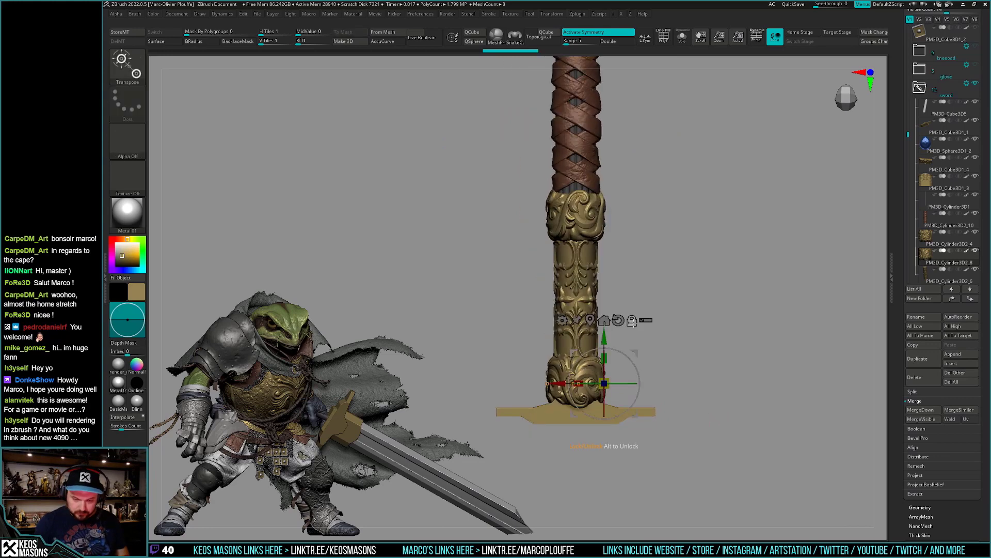
ctrl+right_drag(710, 336, 712, 316)
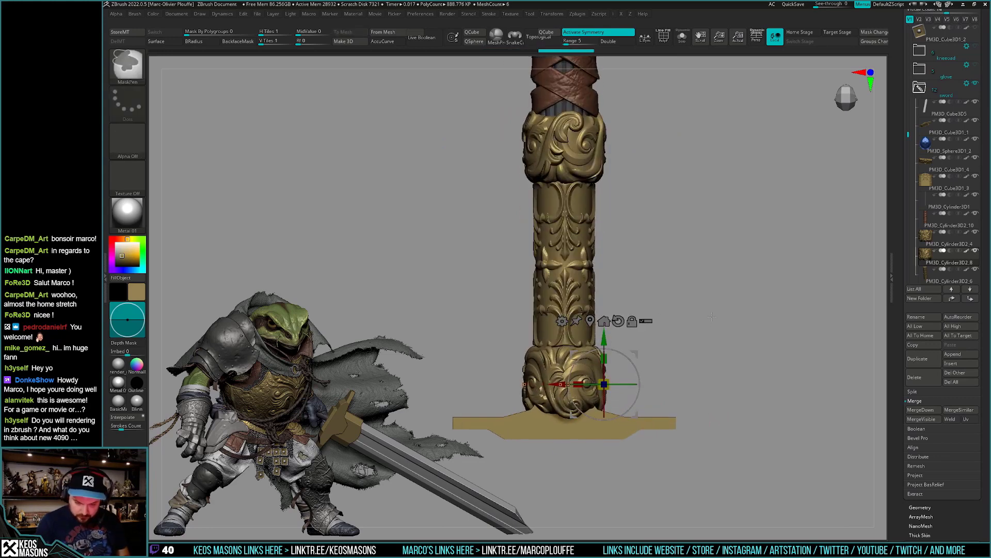
alt+right_drag(695, 386, 732, 406)
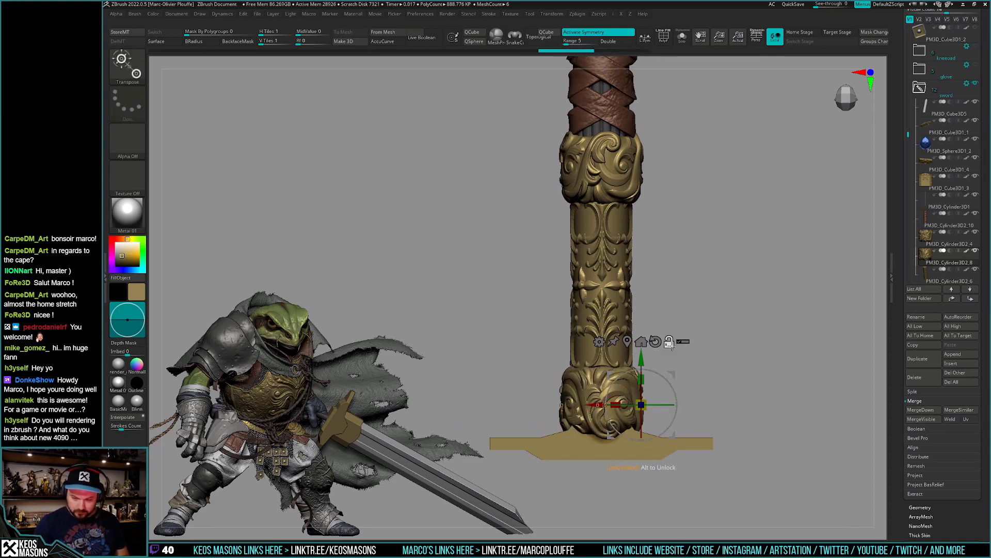
click(641, 341)
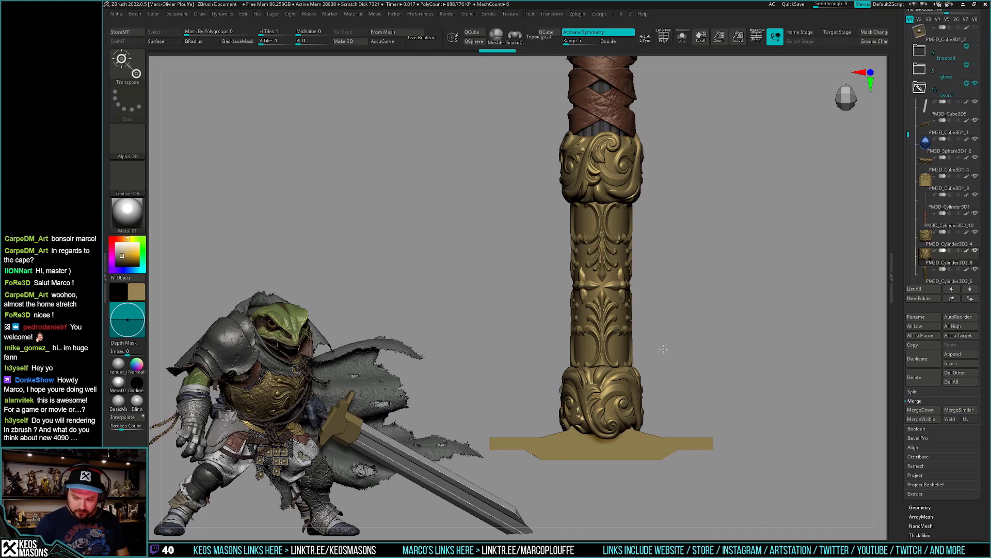
ctrl+shift+drag(664, 350, 656, 286)
ctrl+shift+click(645, 205)
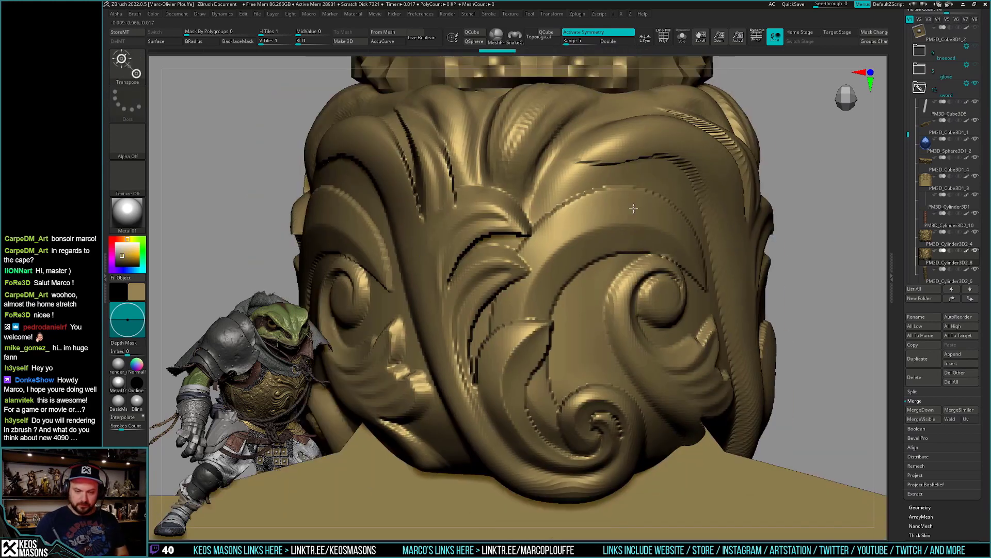
mouse_move(645, 205)
alt+mouse_down()
mouse_move(574, 135)
mouse_move(598, 297)
mouse_move(602, 267)
alt+mouse_up()
ctrl+shift+click(573, 134)
alt+drag(615, 181, 614, 407)
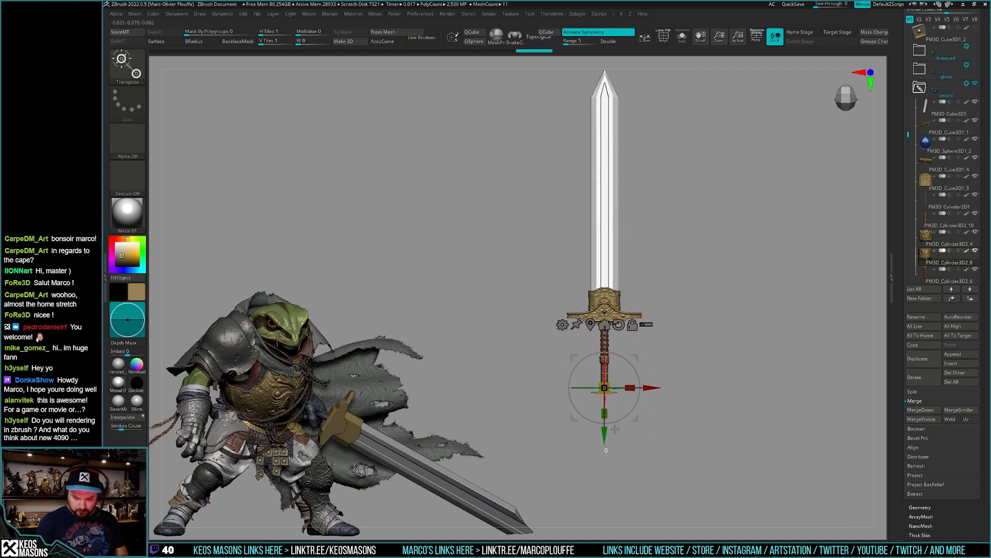
alt+drag(649, 441, 601, 394)
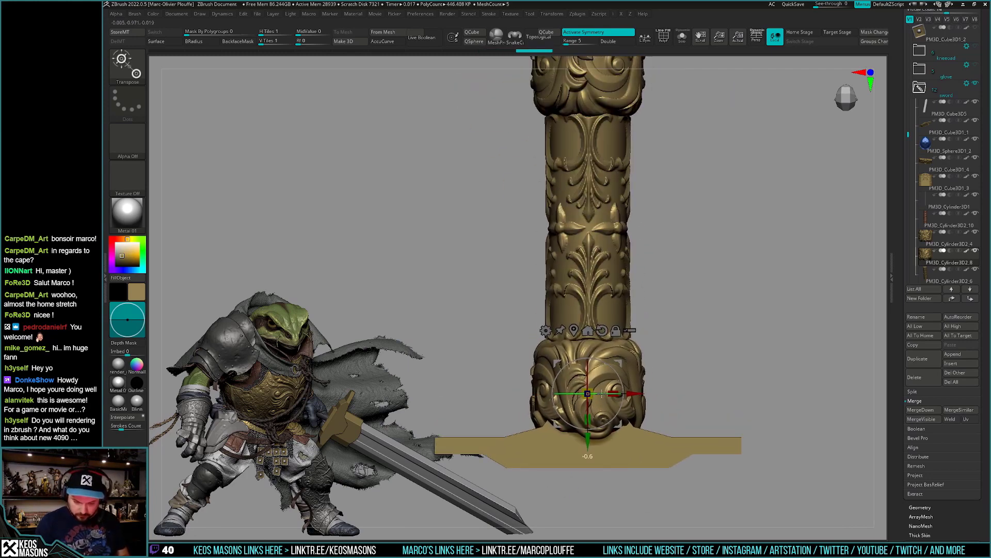
key(q)
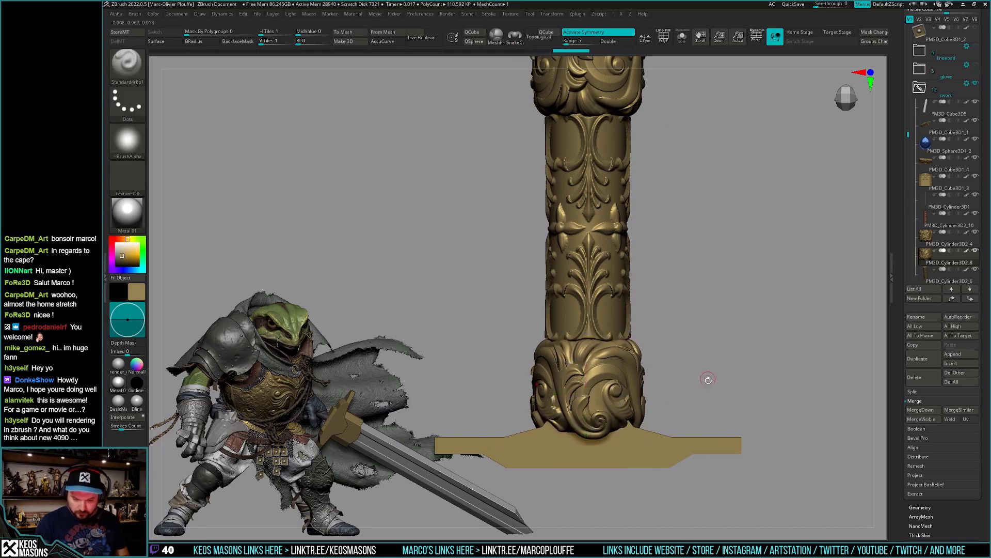
mouse_move(708, 381)
alt+mouse_down()
mouse_move(633, 289)
mouse_move(633, 274)
alt+mouse_up()
alt+click(618, 277)
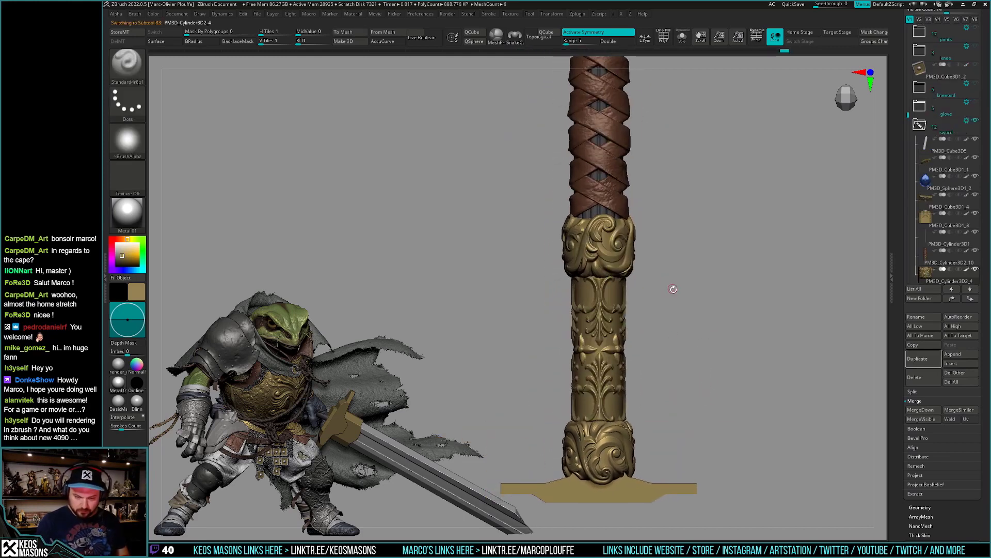
key(w)
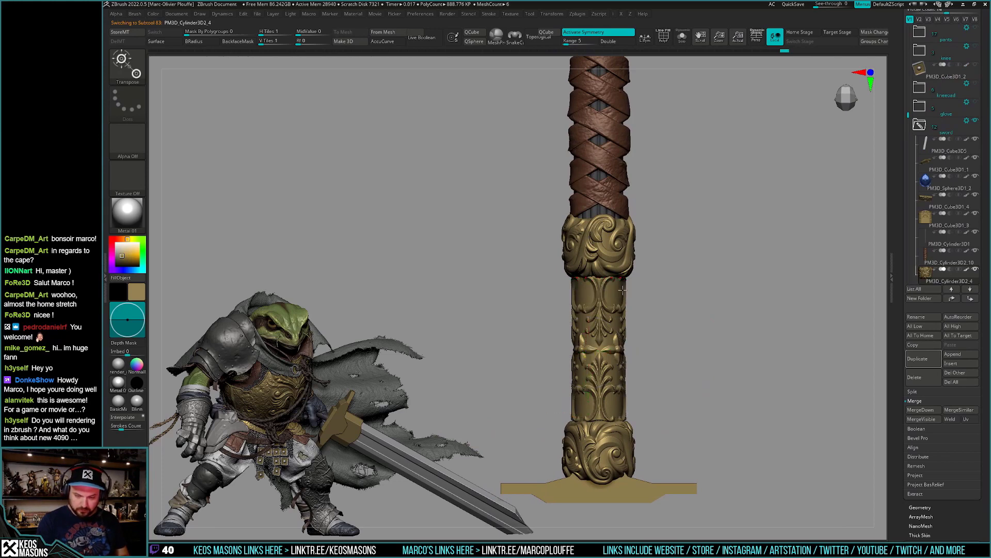
ctrl+shift+drag(632, 247, 638, 240)
ctrl+shift+click(616, 147)
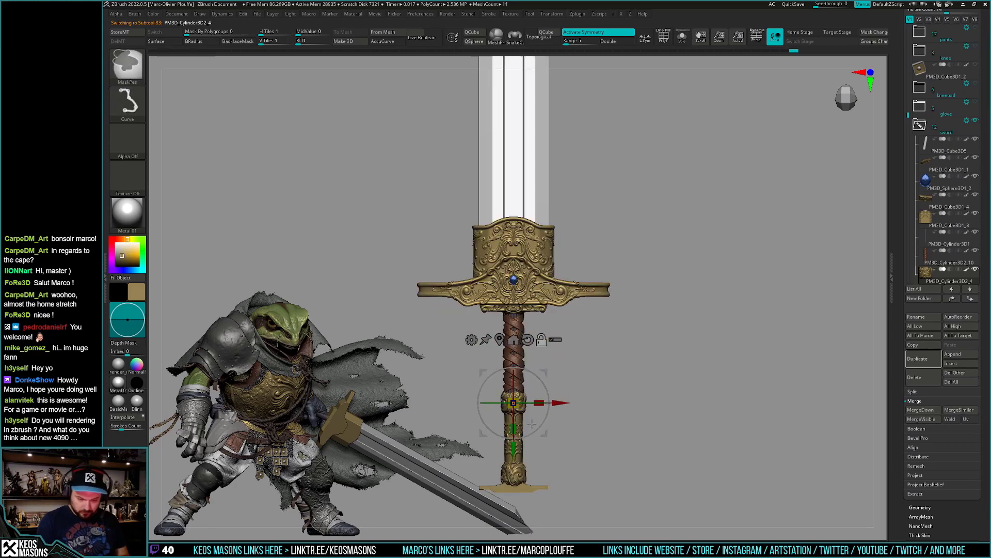
ctrl+right_drag(530, 432, 639, 386)
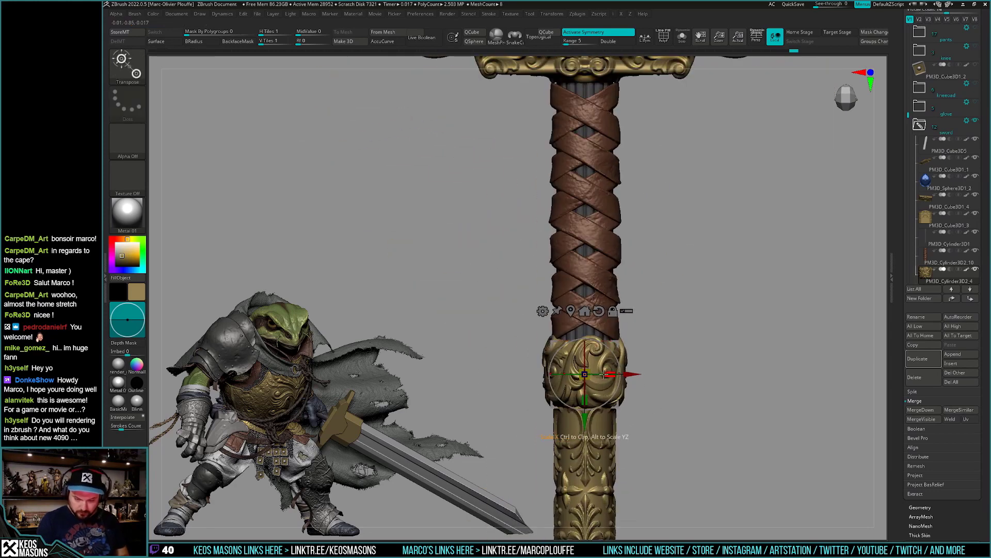
mouse_move(598, 375)
mouse_down()
mouse_move(666, 367)
mouse_move(603, 361)
mouse_move(713, 443)
mouse_move(726, 413)
mouse_move(716, 436)
mouse_move(767, 426)
mouse_move(729, 432)
mouse_move(723, 449)
mouse_up()
key(q)
scroll(722, 445, up, 6)
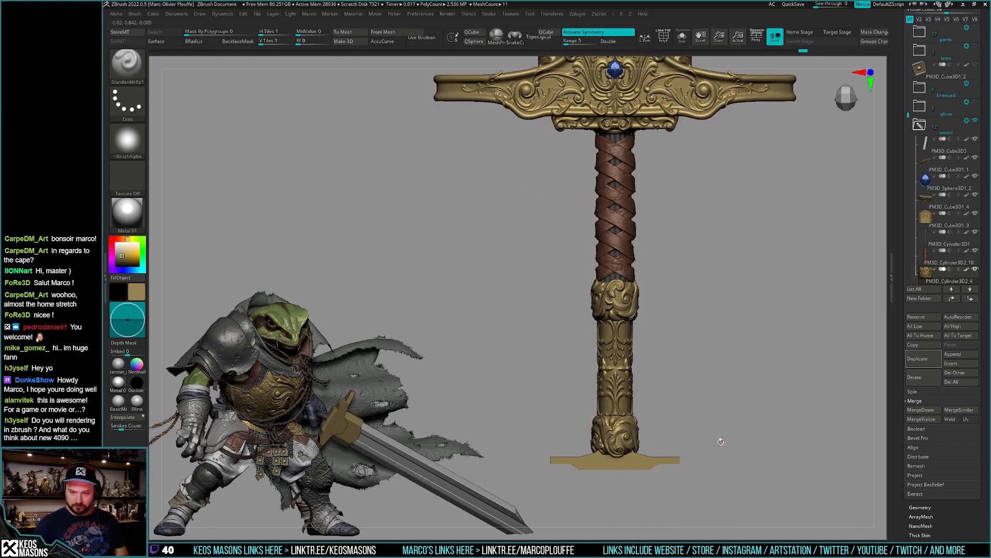
drag(909, 116, 908, 149)
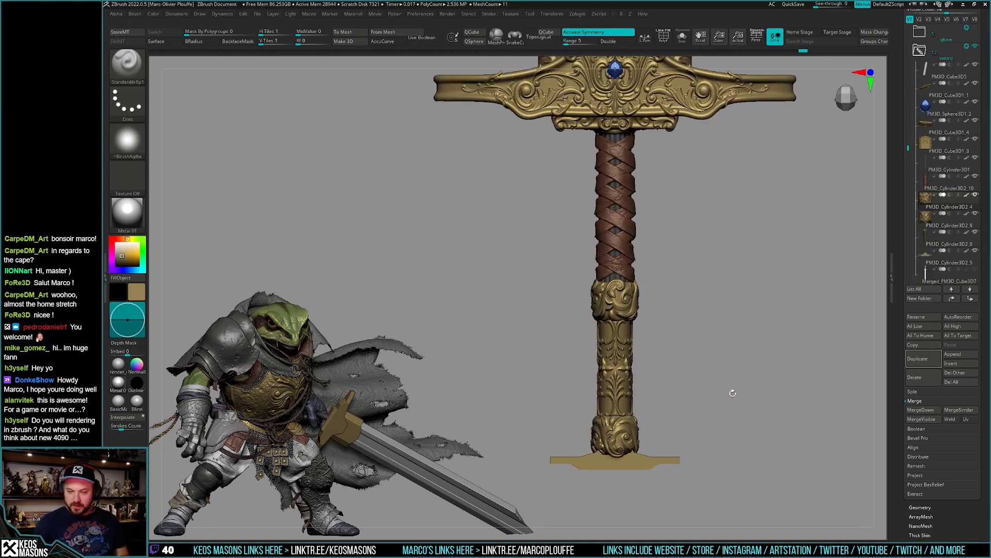
Save the tool over frogelden_21.ztl, confirming the replacement.
key(ctrl+s)
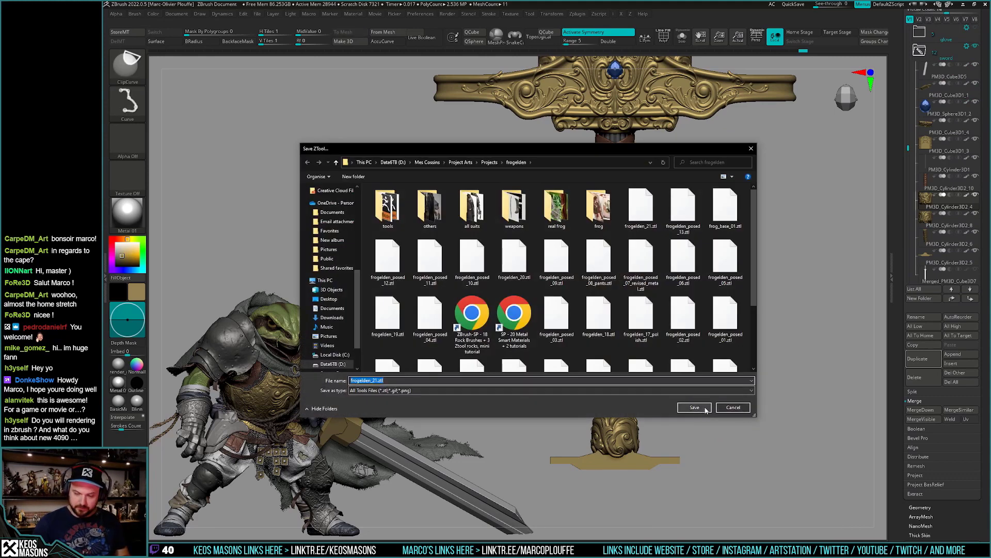
click(514, 276)
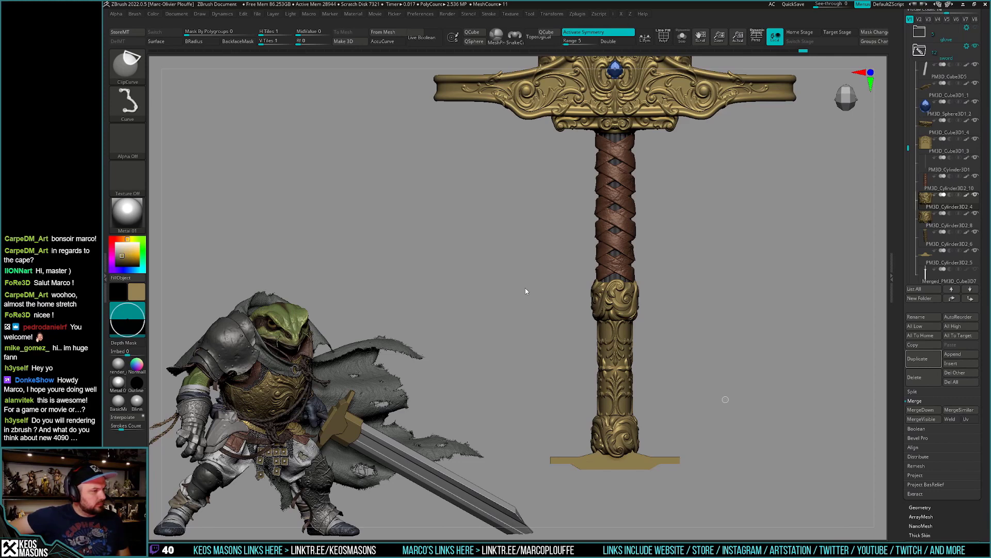
key(ctrl+s)
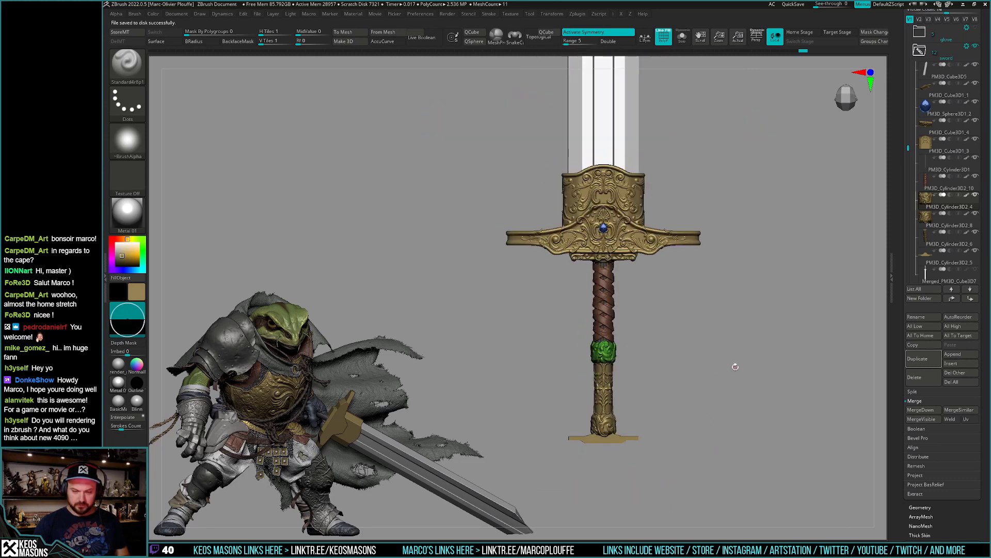
Select the Move brush, make PM3D_Cylinder3D2_10 active, and show hidden pieces.
mouse_move(731, 373)
mouse_down()
mouse_move(638, 419)
mouse_move(653, 404)
mouse_up()
key(b)
key(m)
key(v)
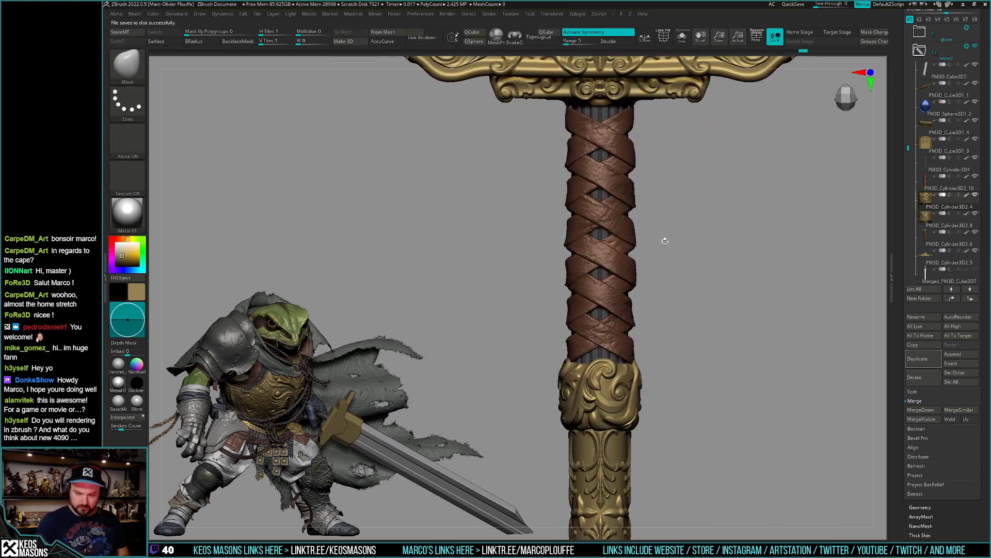
alt+click(653, 316)
key(space)
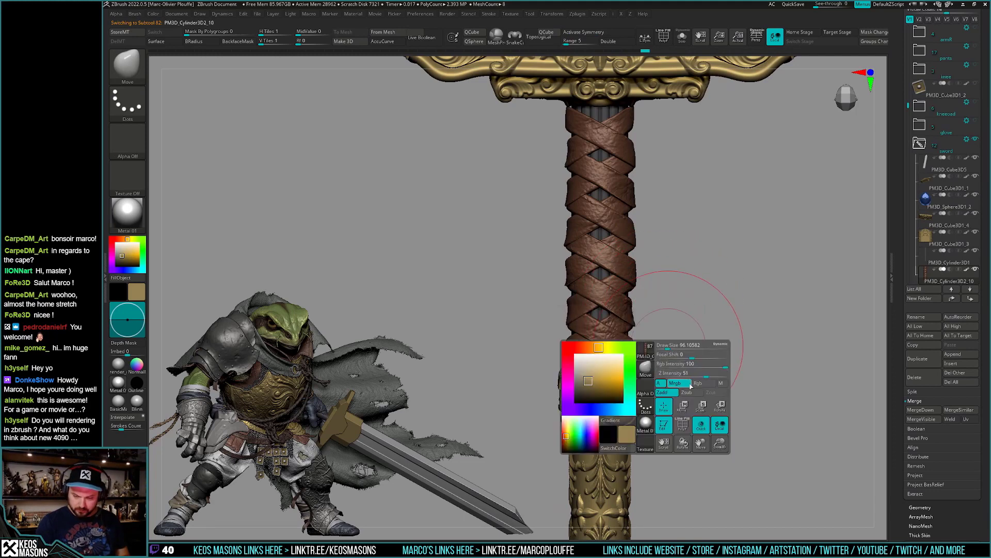
mouse_move(691, 385)
mouse_down()
mouse_move(567, 398)
mouse_move(579, 406)
mouse_move(534, 374)
mouse_up()
key(space)
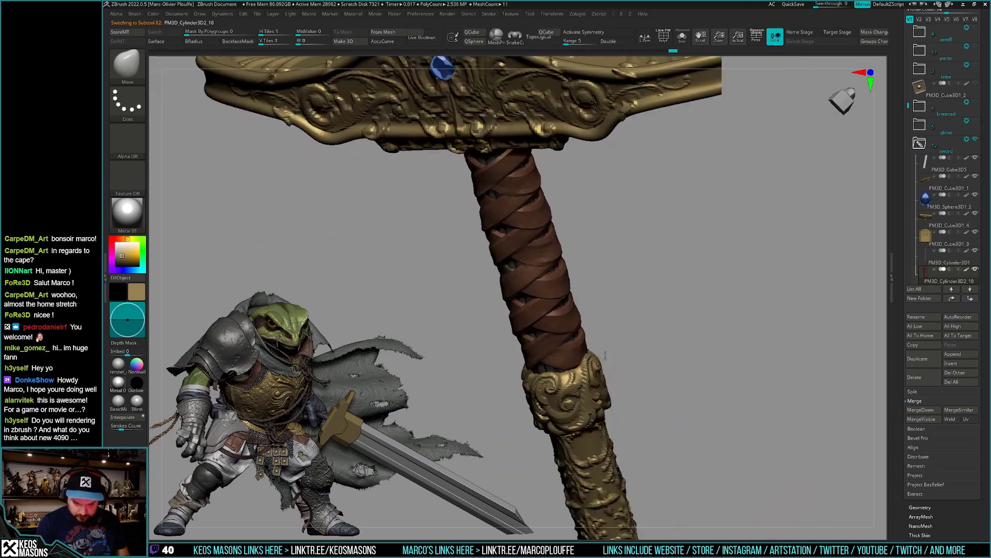
mouse_move(599, 372)
shift+mouse_down()
mouse_move(628, 431)
mouse_move(519, 362)
mouse_move(725, 410)
mouse_move(716, 436)
mouse_move(712, 394)
mouse_move(713, 412)
mouse_move(722, 405)
mouse_move(710, 436)
mouse_move(632, 279)
mouse_move(619, 283)
shift+mouse_up()
Switch back to the Standard brush and inspect the grip from several sides.
key(b)
key(s)
key(t)
key(space)
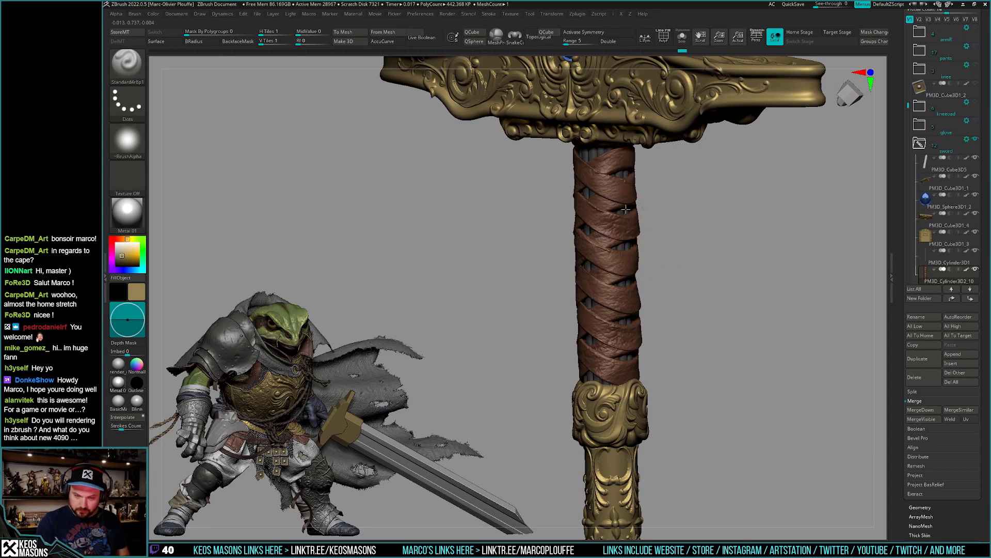
drag(646, 352, 571, 354)
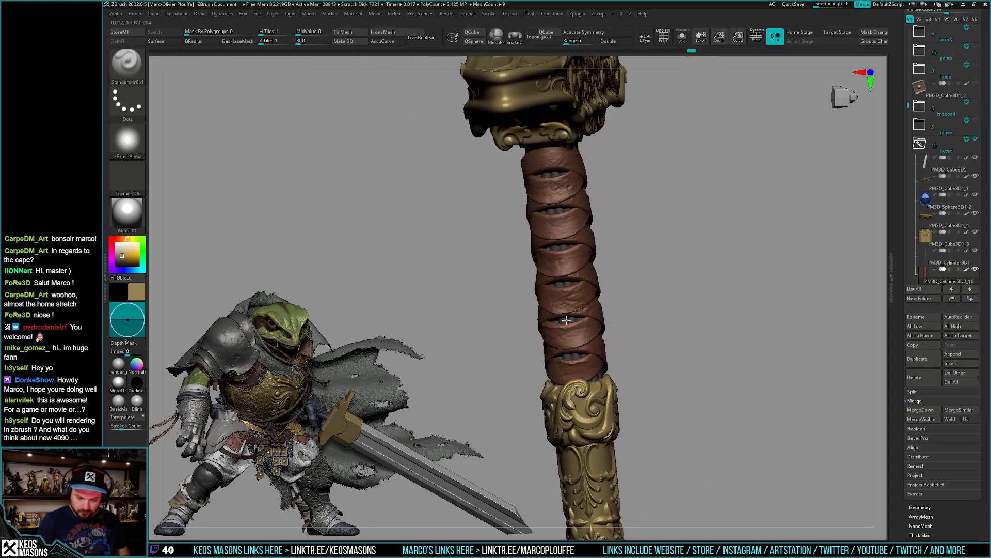
mouse_move(566, 320)
mouse_down()
mouse_move(587, 297)
mouse_move(609, 237)
mouse_move(585, 213)
mouse_move(717, 397)
mouse_move(572, 307)
mouse_up()
Nudge the leather grip's side with the Move brush and unhide all sword pieces.
key(b)
key(m)
key(v)
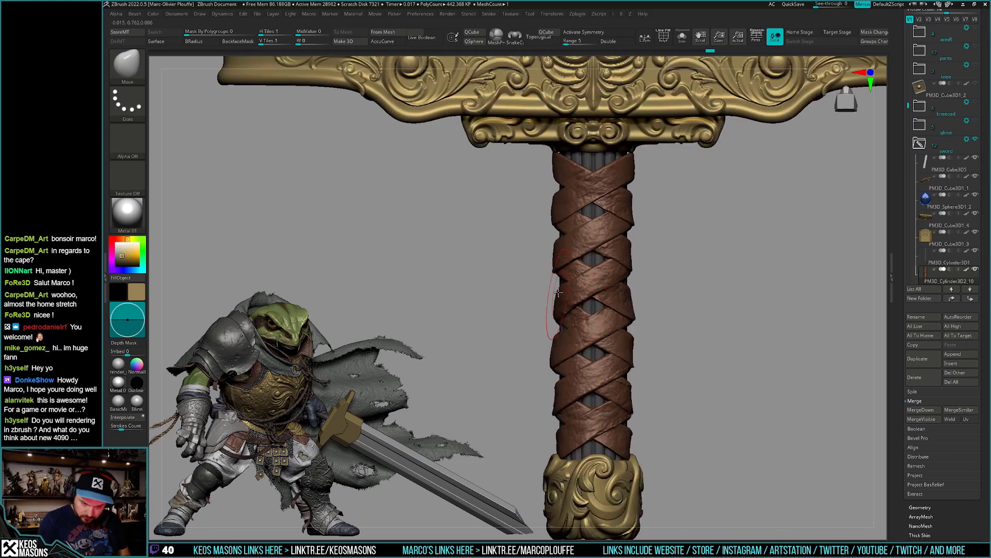
drag(551, 366, 558, 364)
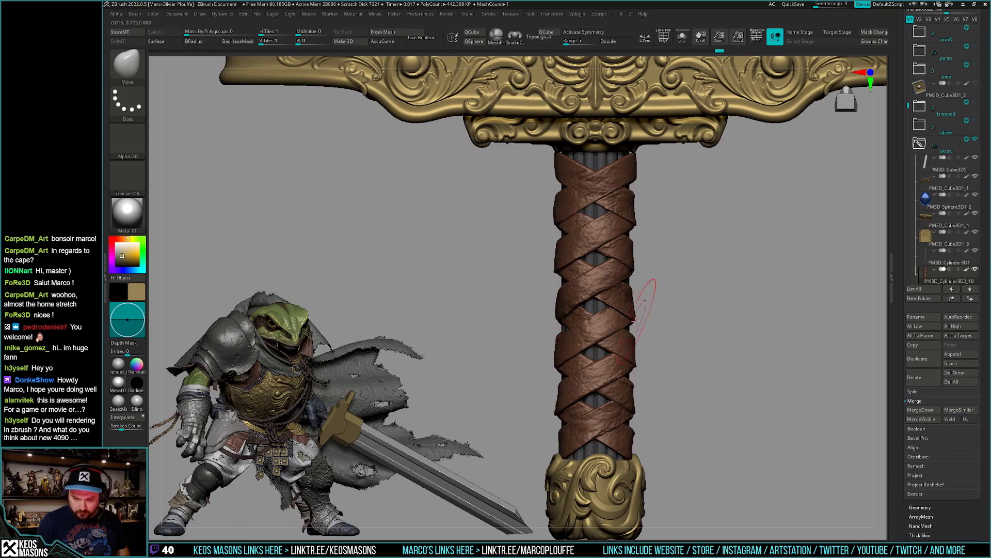
mouse_move(635, 295)
alt+mouse_down()
mouse_move(666, 310)
mouse_move(728, 432)
mouse_move(724, 416)
mouse_move(708, 412)
mouse_move(712, 445)
mouse_move(724, 372)
mouse_move(712, 450)
mouse_move(699, 423)
mouse_move(712, 419)
mouse_move(686, 408)
mouse_move(724, 420)
mouse_move(723, 443)
mouse_move(710, 391)
alt+mouse_up()
key(f)
alt+click(686, 421)
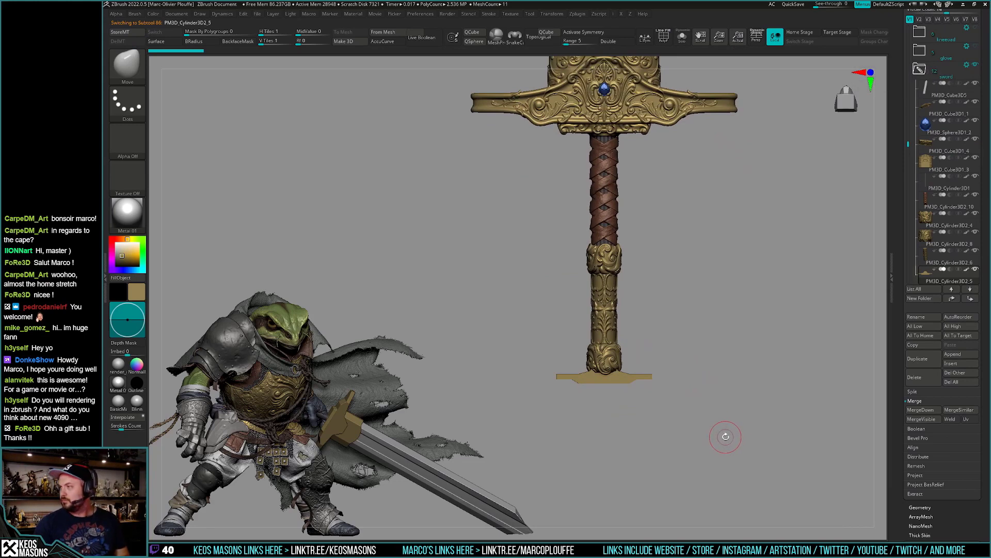
Select the flat base bar, enable Z symmetry, and reshape it with Transpose.
mouse_move(718, 437)
mouse_down()
mouse_move(710, 407)
mouse_move(719, 436)
mouse_move(742, 391)
mouse_up()
key(shift+f)
key(shift+f)
key(space)
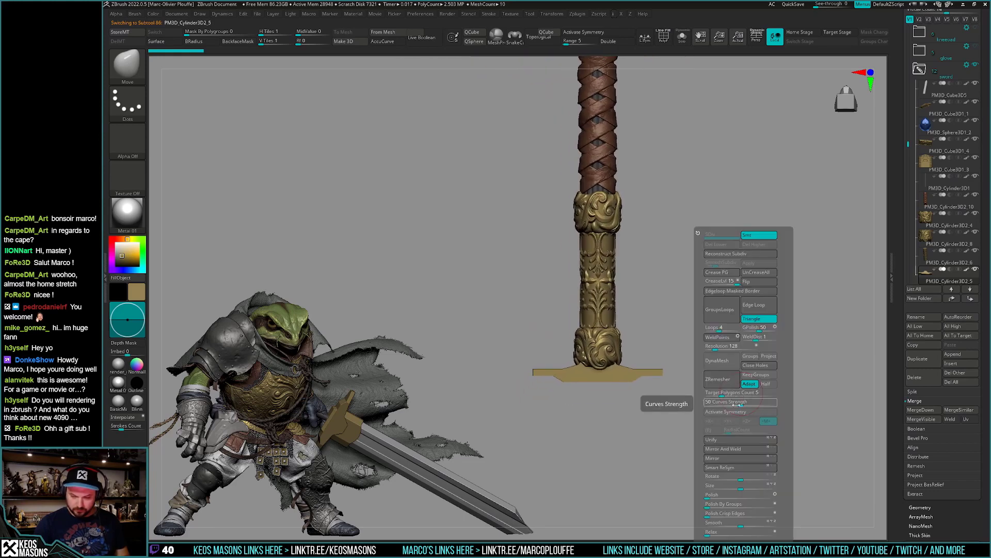
key(space)
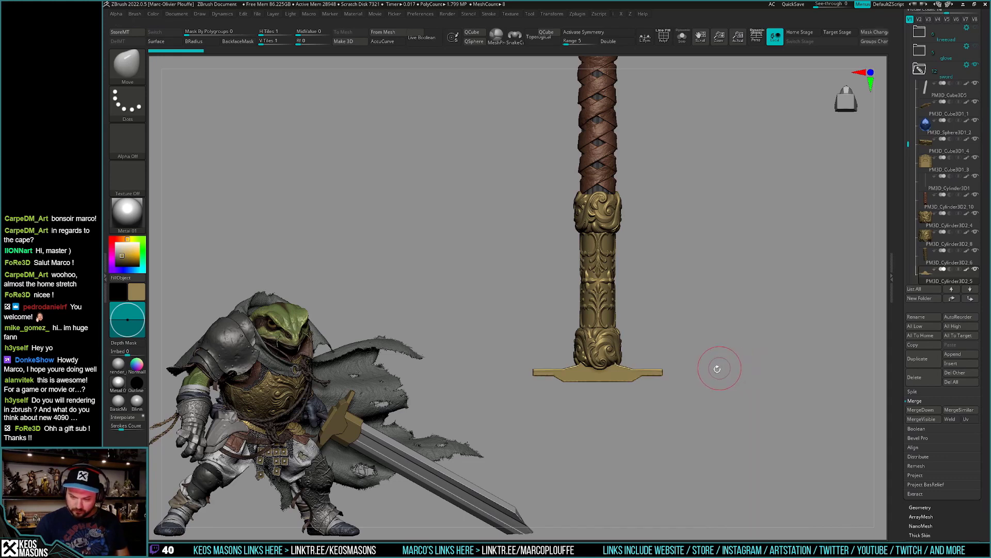
alt+click(666, 395)
key(w)
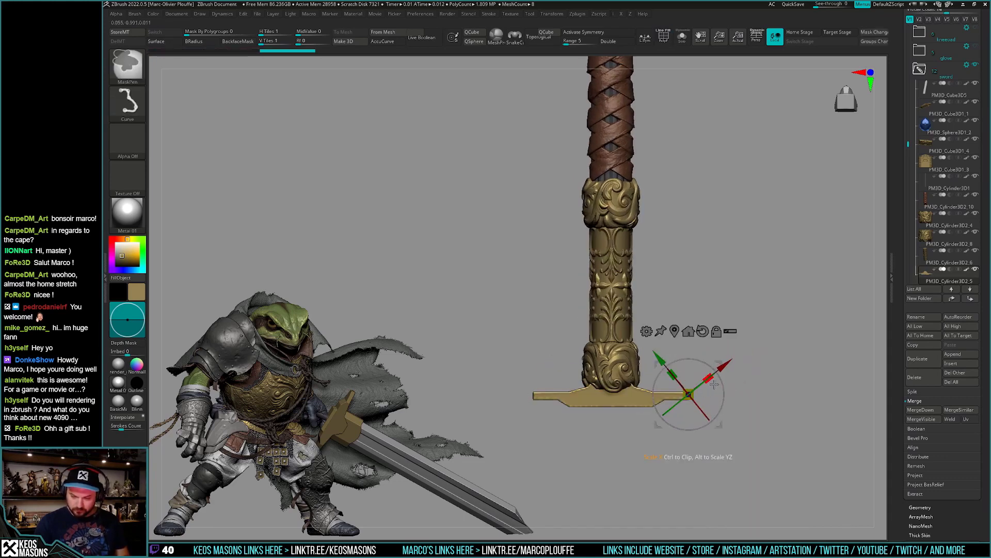
key(y)
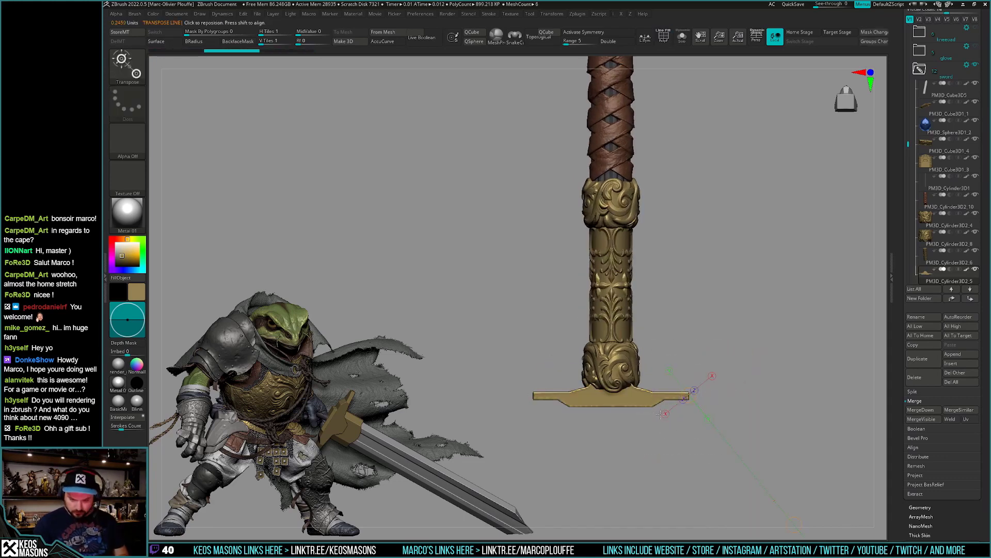
key(space)
click(660, 411)
click(666, 423)
drag(647, 403, 715, 452)
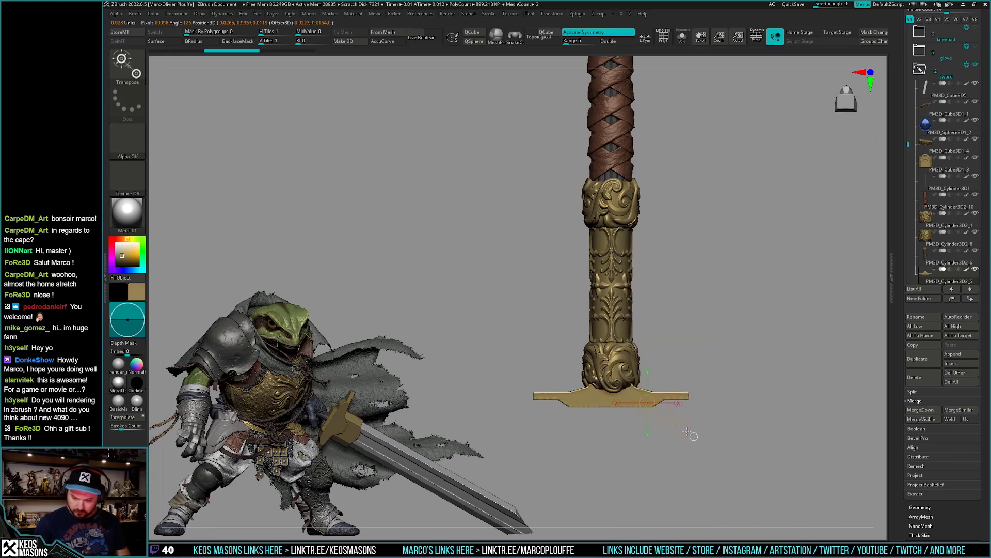
key(q)
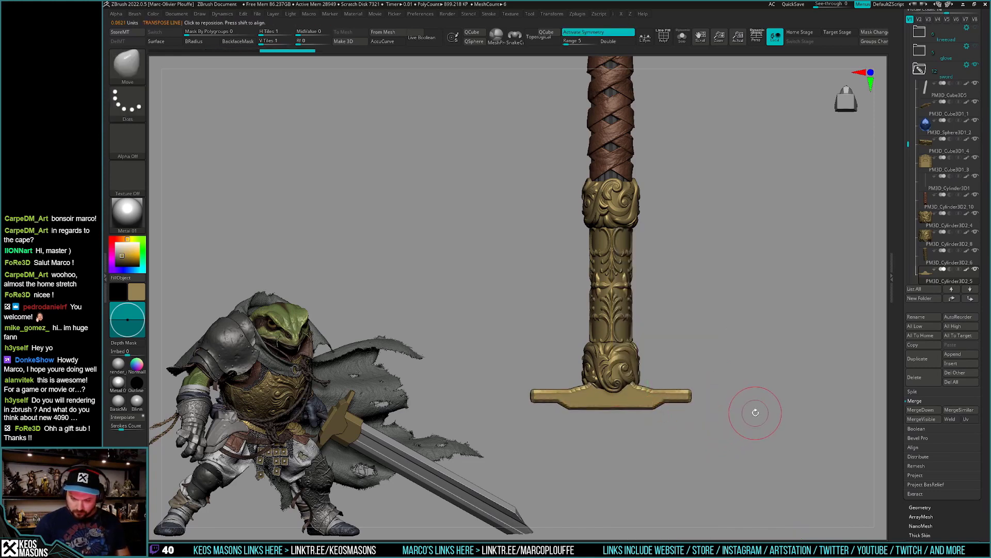
ZRemesh the bar with Target Polygons Count 0.36727.
key(space)
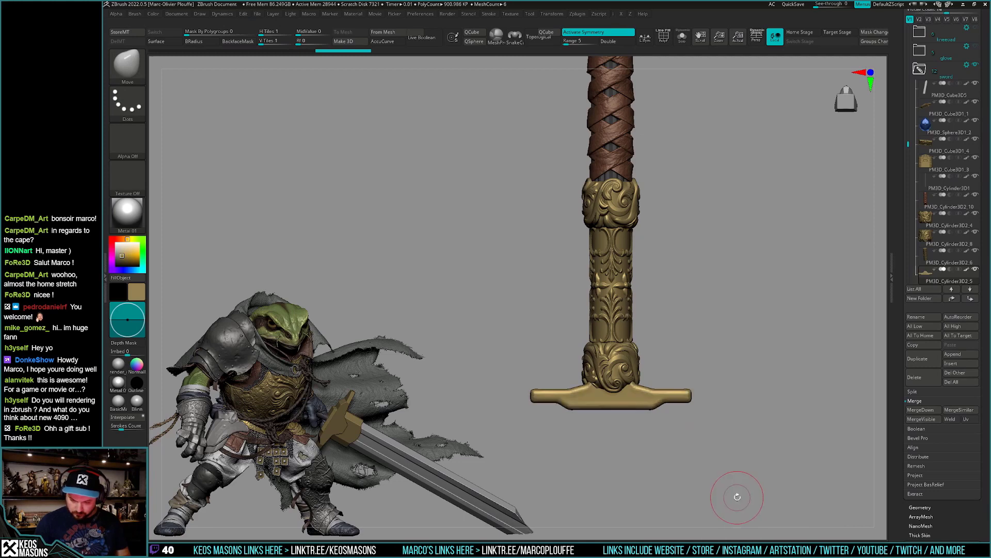
mouse_move(734, 505)
mouse_down()
mouse_move(741, 490)
mouse_move(730, 471)
mouse_move(752, 469)
mouse_move(741, 469)
mouse_move(728, 494)
mouse_up()
key(space)
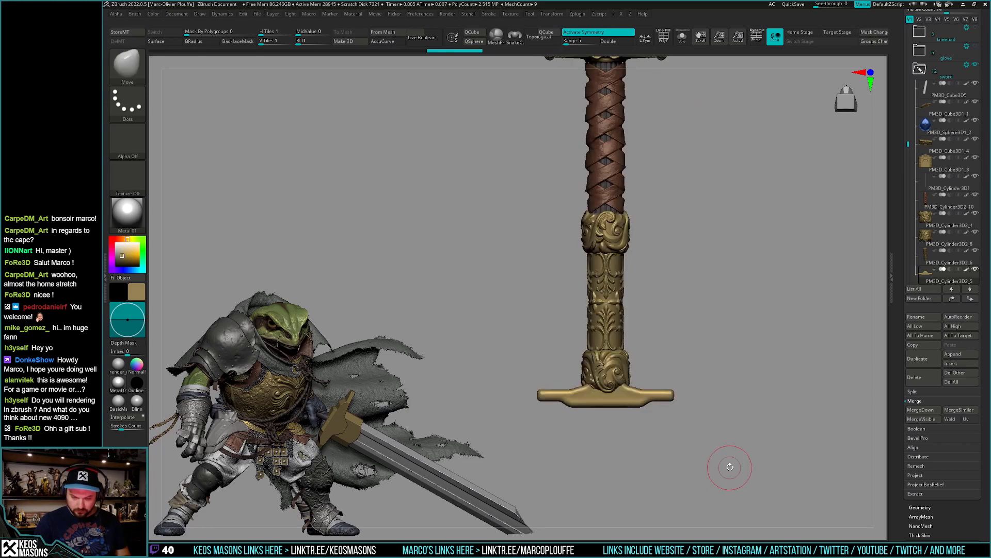
key(space)
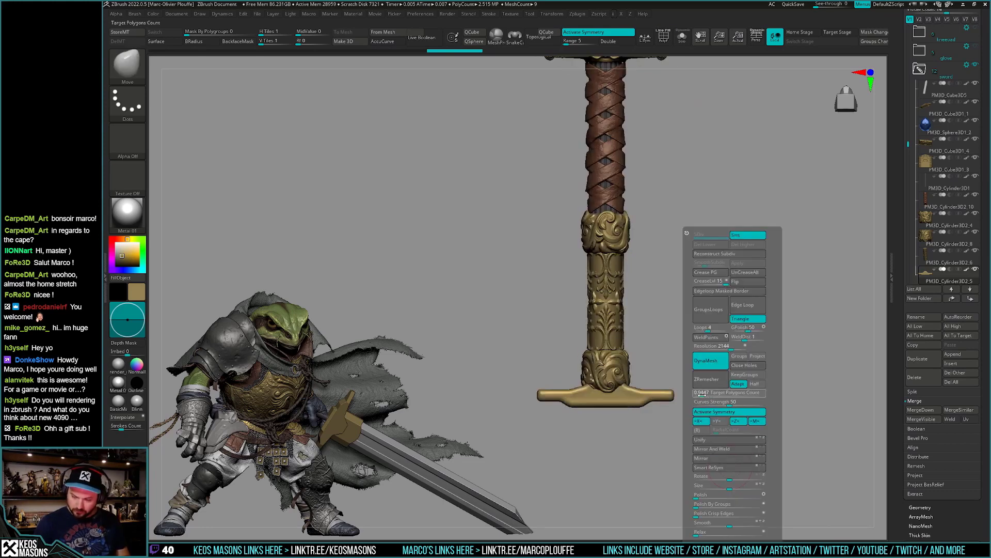
drag(699, 393, 706, 392)
click(709, 385)
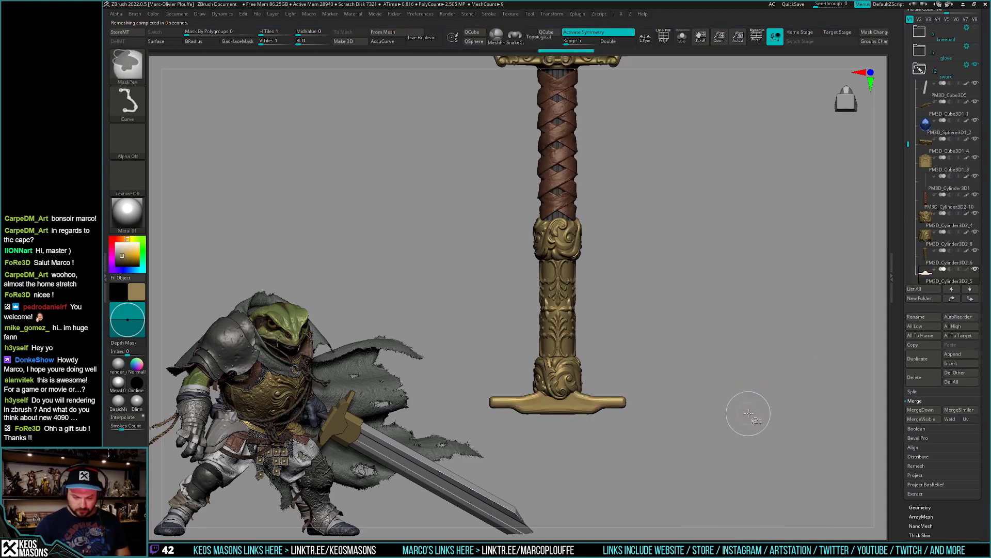
Enlarge the Move brush and drag the crossbar tips downward with X symmetry.
scroll(729, 413, down, 2)
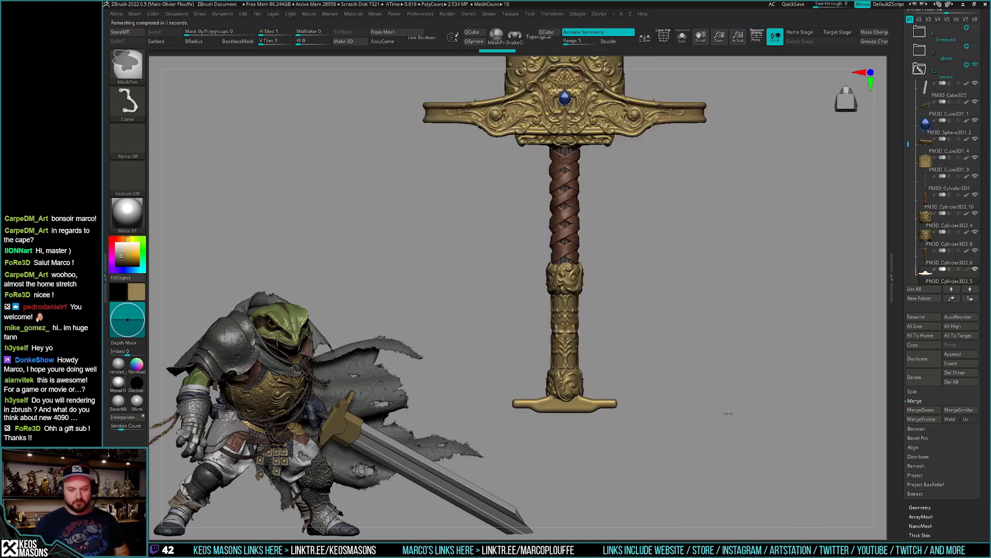
mouse_move(728, 413)
mouse_down()
mouse_move(699, 434)
mouse_move(710, 454)
mouse_move(703, 442)
mouse_up()
key(space)
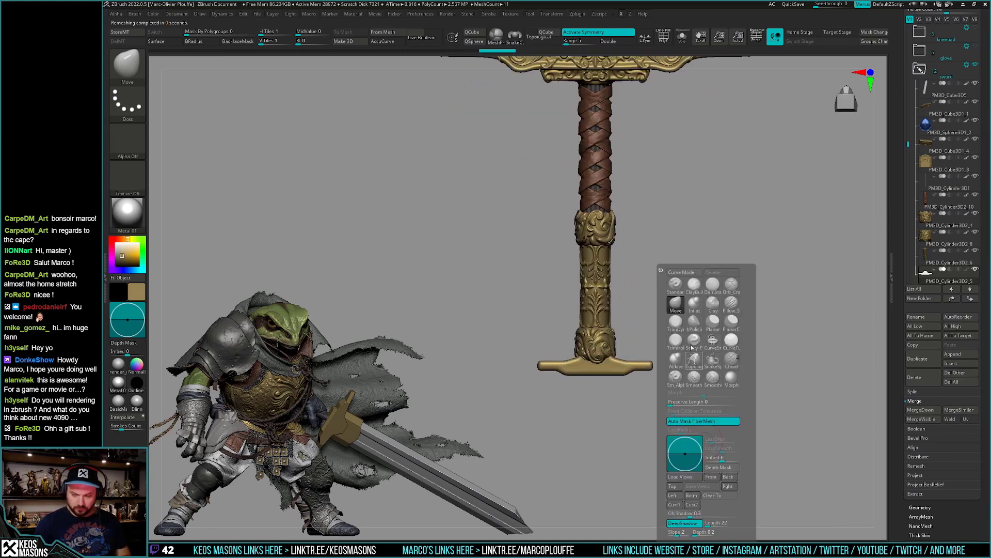
mouse_move(842, 237)
alt+mouse_down()
mouse_move(664, 364)
mouse_move(641, 394)
alt+mouse_up()
key(space)
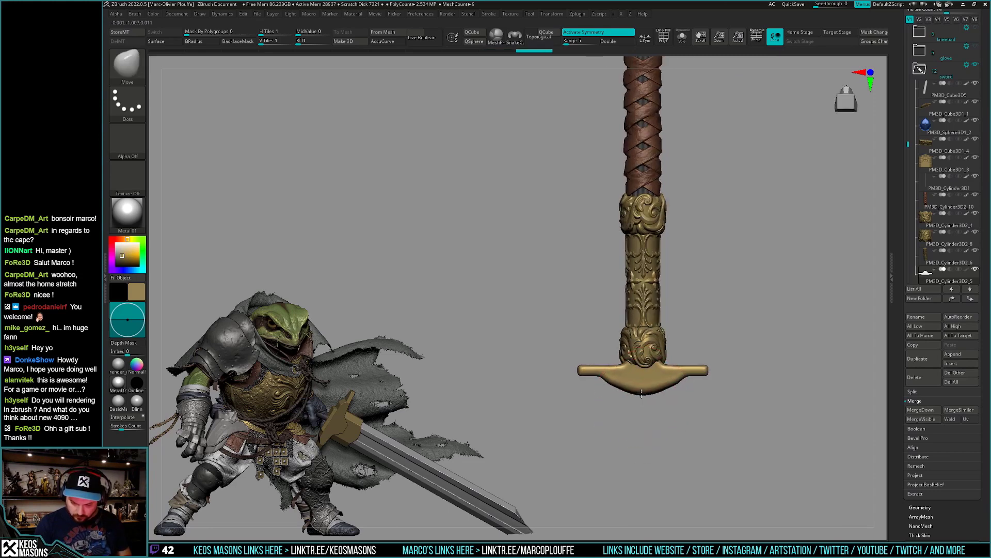
key(space)
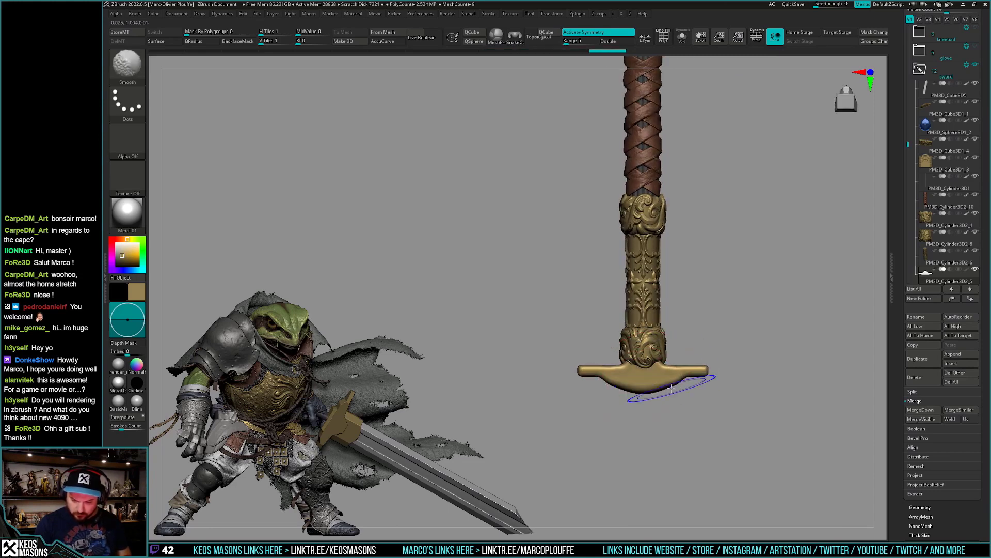
key(space)
key(space)
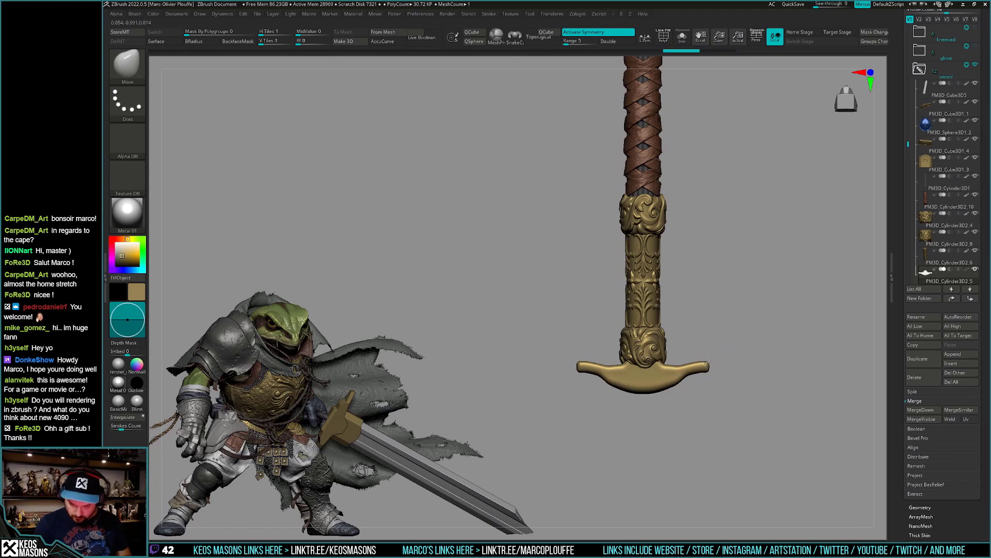
drag(705, 360, 703, 365)
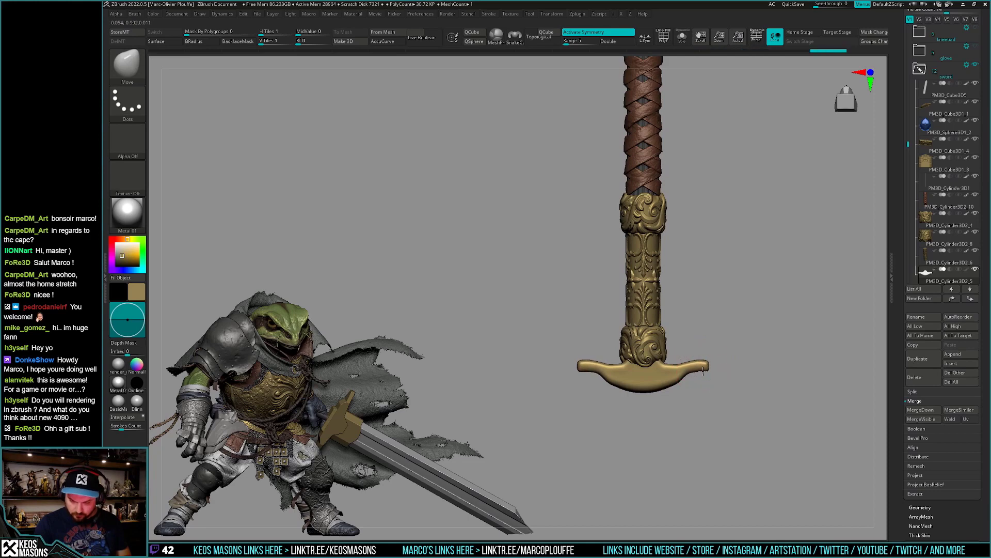
Orbit around the sword to inspect the bent guard from above and the side.
alt+drag(745, 416, 728, 408)
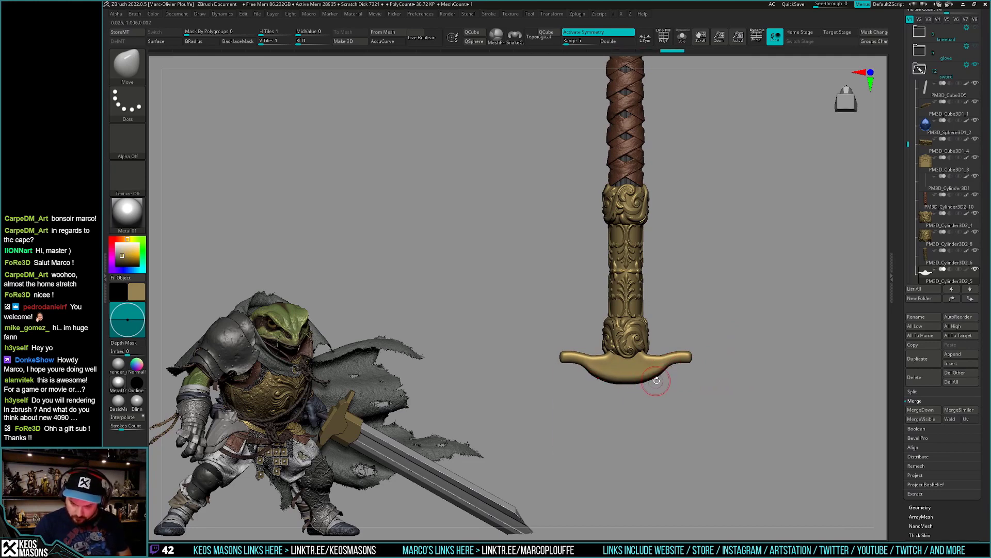
drag(657, 381, 660, 385)
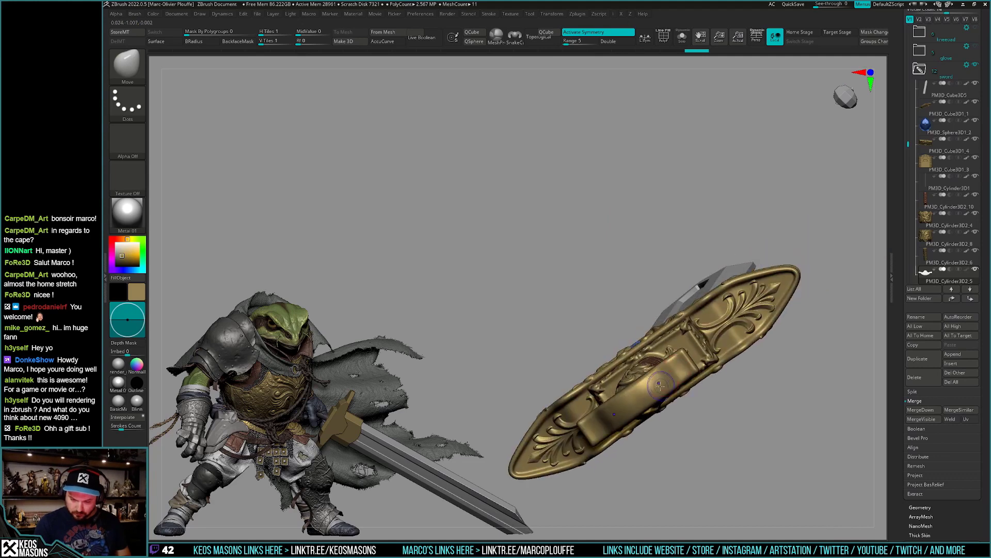
drag(661, 382, 795, 320)
key(space)
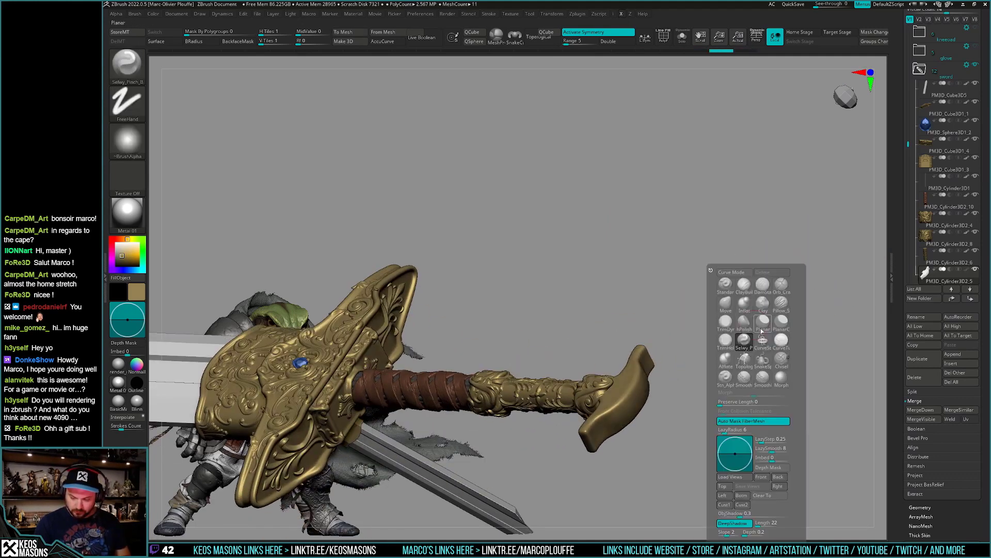
key(space)
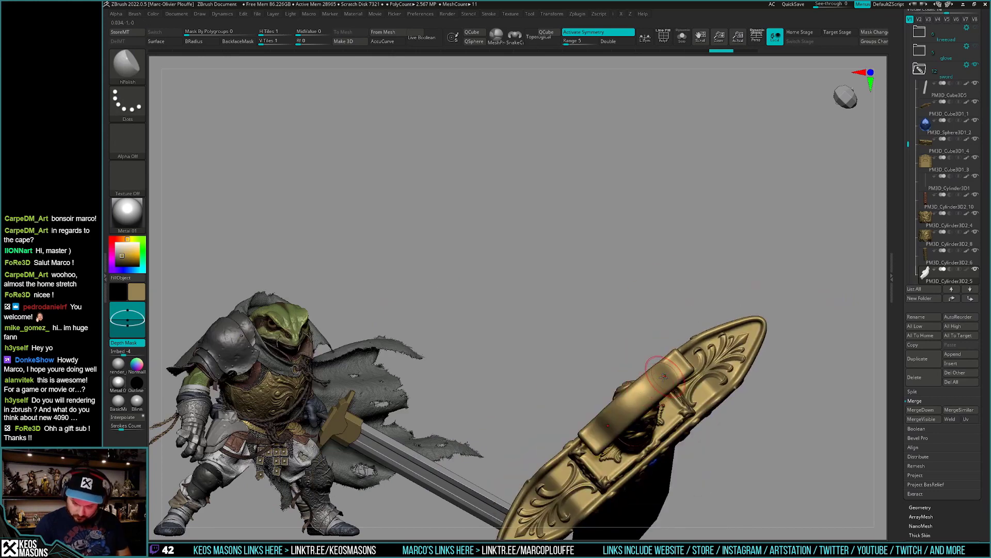
mouse_move(653, 364)
mouse_down()
mouse_move(669, 384)
mouse_move(770, 377)
mouse_up()
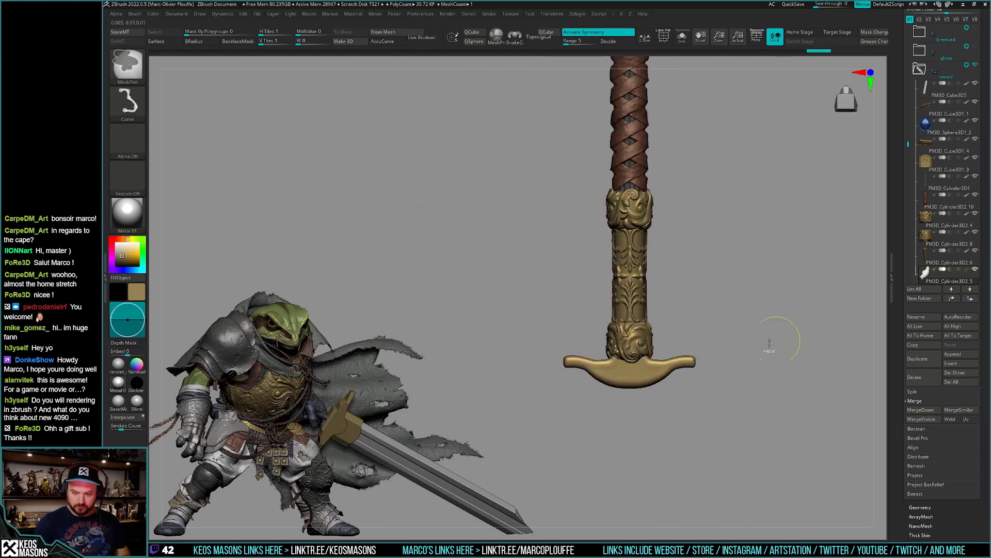
Show the polygon wireframe and pick the JRO_Ornament57 ornament brush.
mouse_move(778, 336)
mouse_down()
mouse_move(731, 443)
mouse_move(712, 416)
mouse_move(724, 422)
mouse_up()
key(shift+f)
key(shift+f)
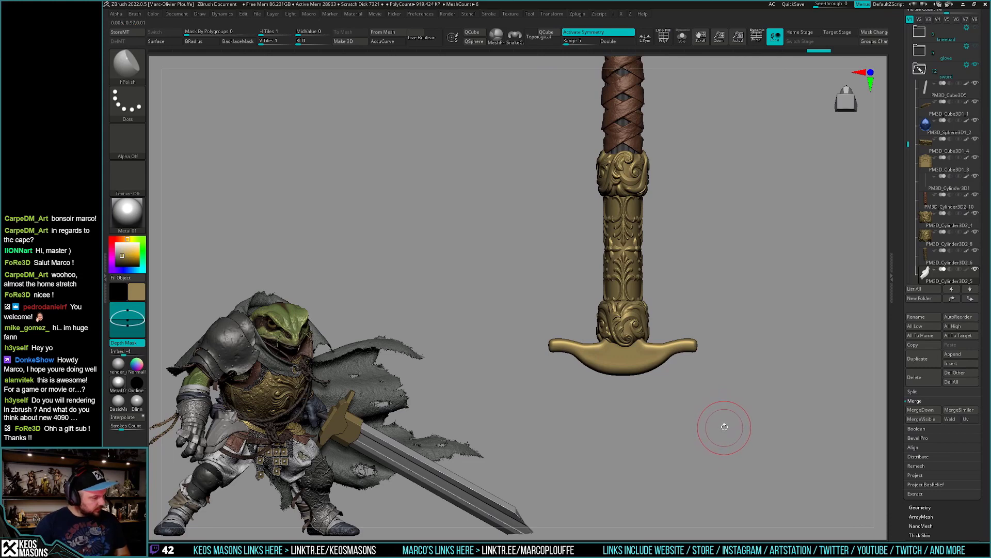
key(b)
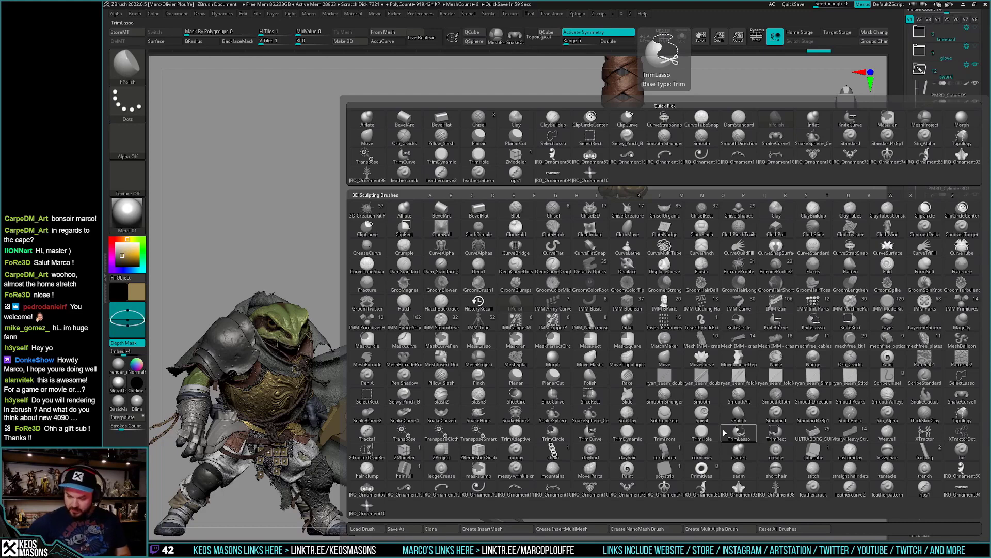
click(367, 488)
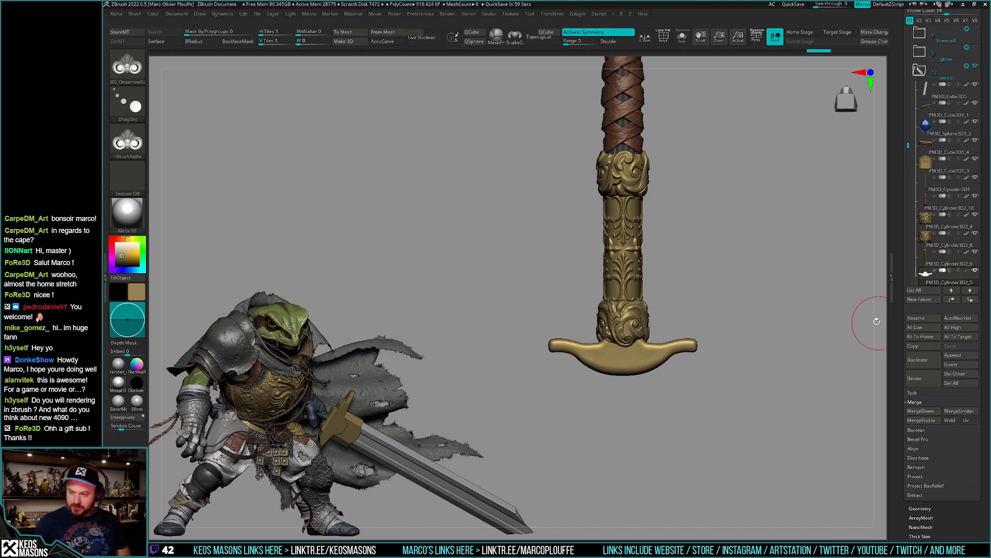
key(space)
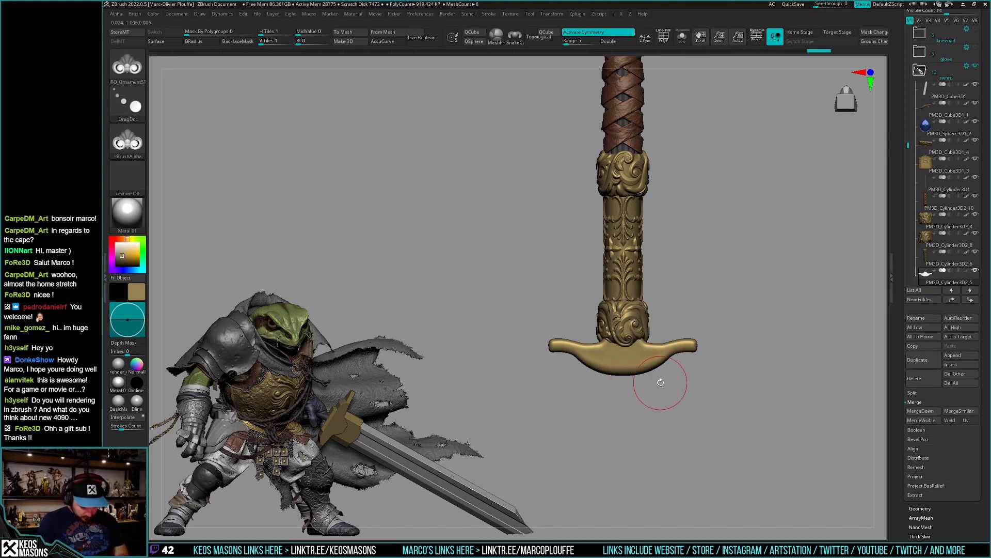
key(space)
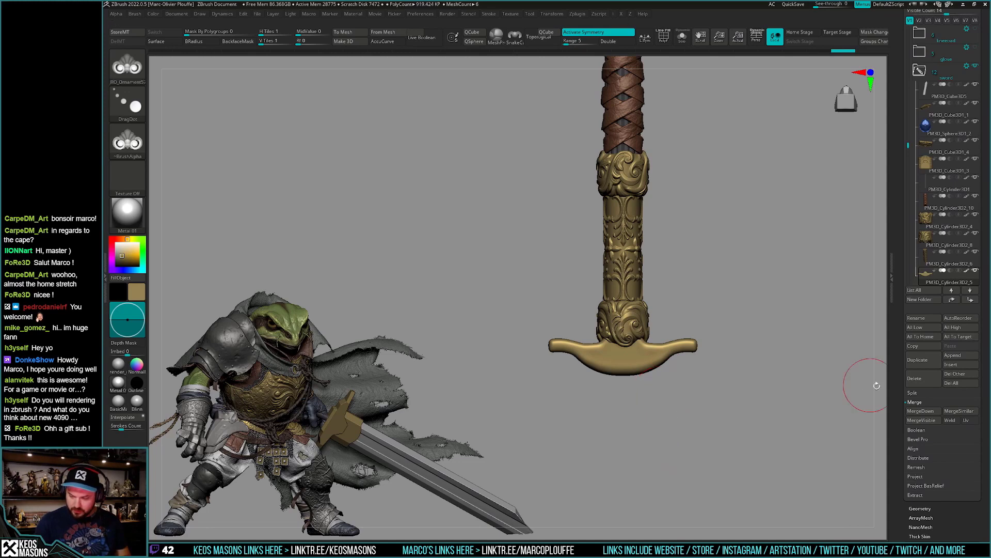
key(ctrl+shift)
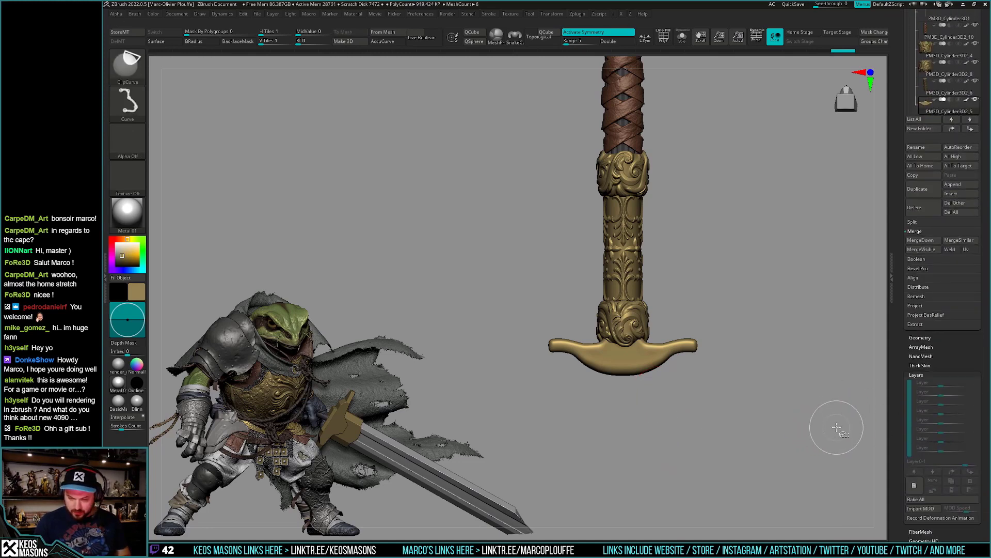
Add a fresh sculpt layer and test the ornament stamp with undo and redo.
click(914, 485)
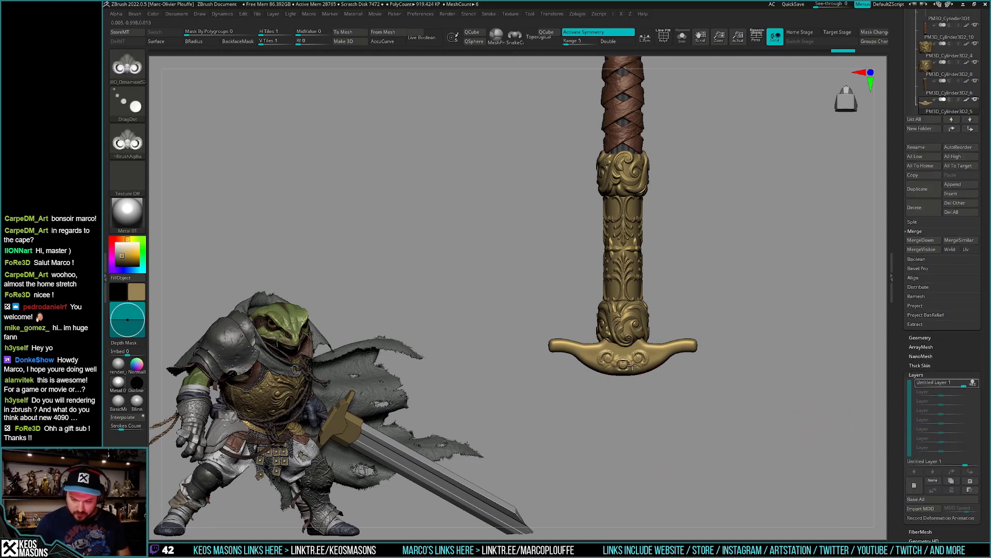
click(914, 486)
click(913, 486)
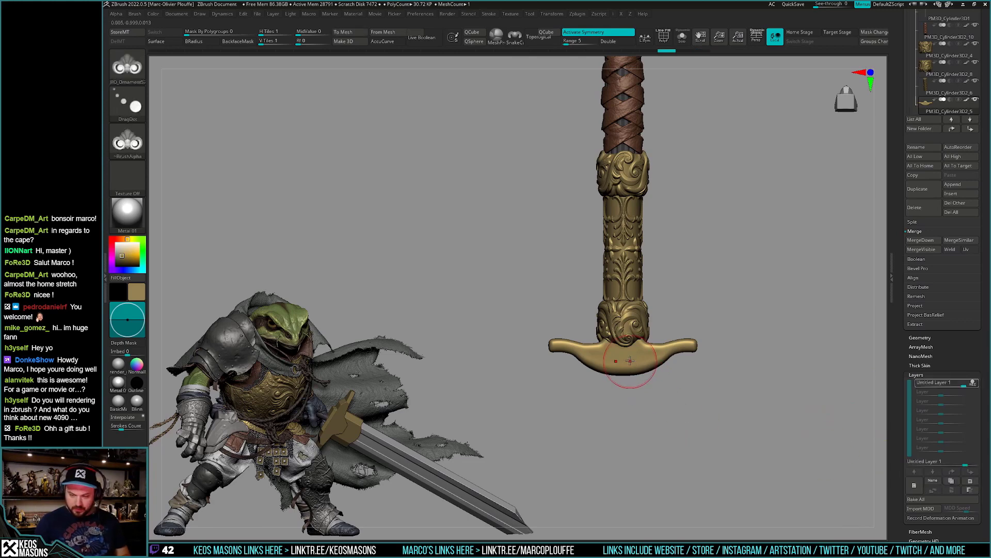
key(space)
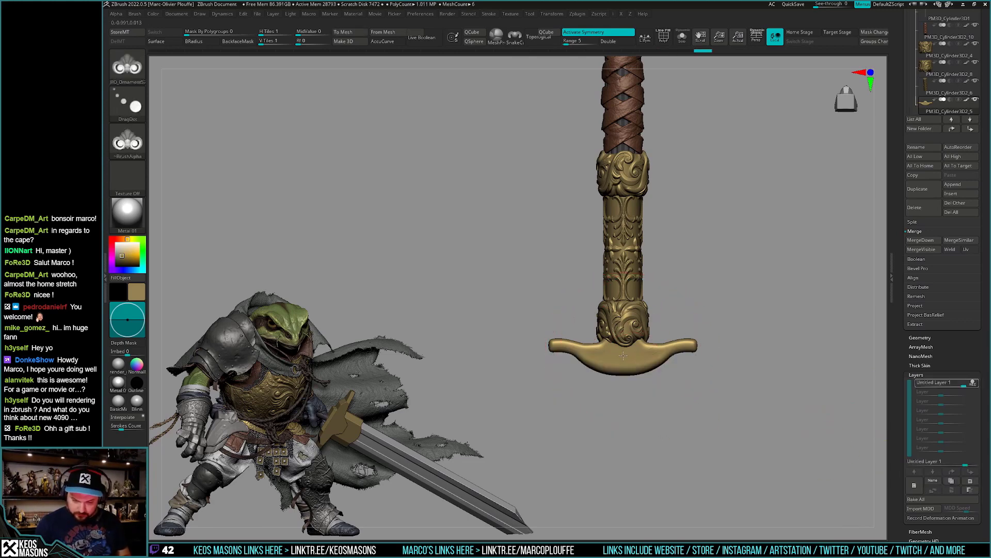
key(ctrl+z)
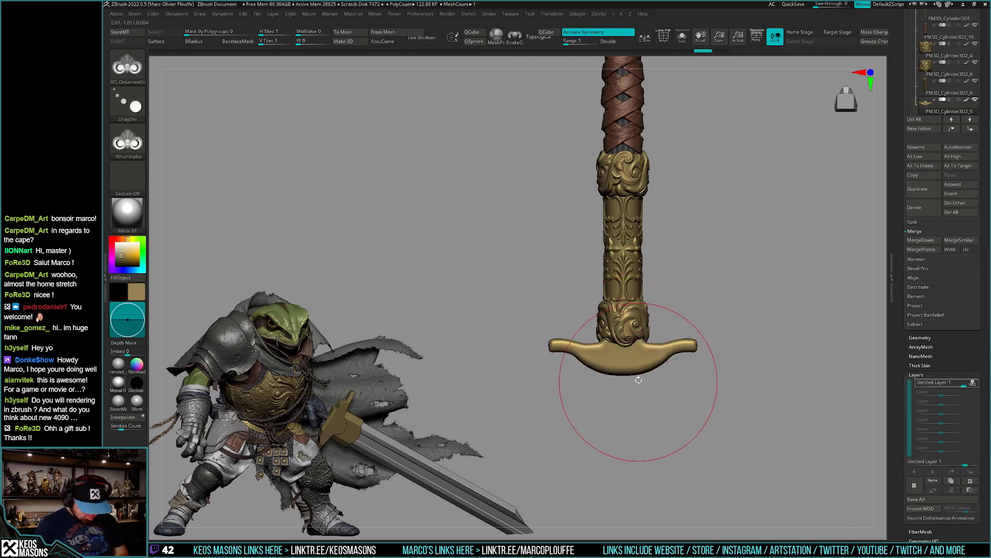
key(ctrl+shift+z)
key(space)
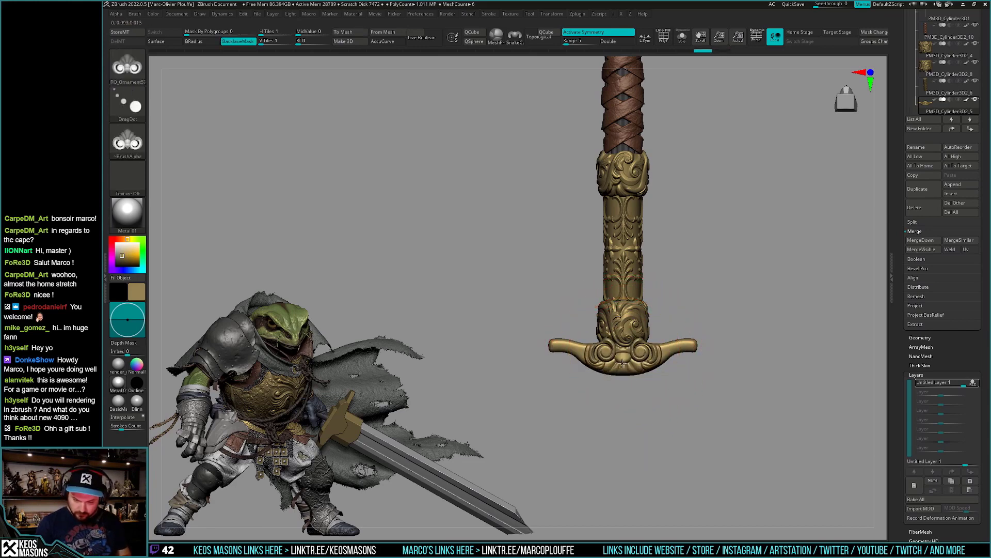
key(ctrl+shift+z)
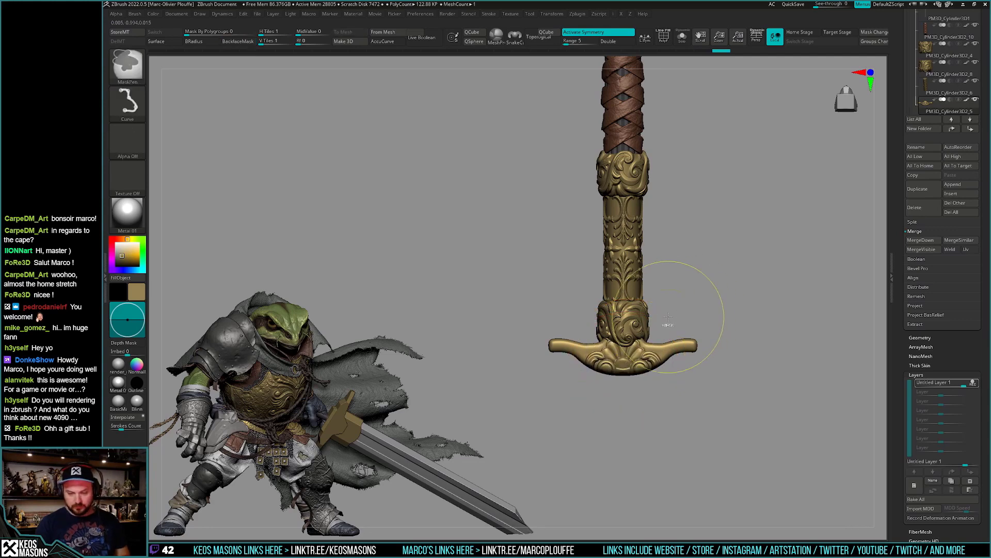
key(space)
key(ctrl+z)
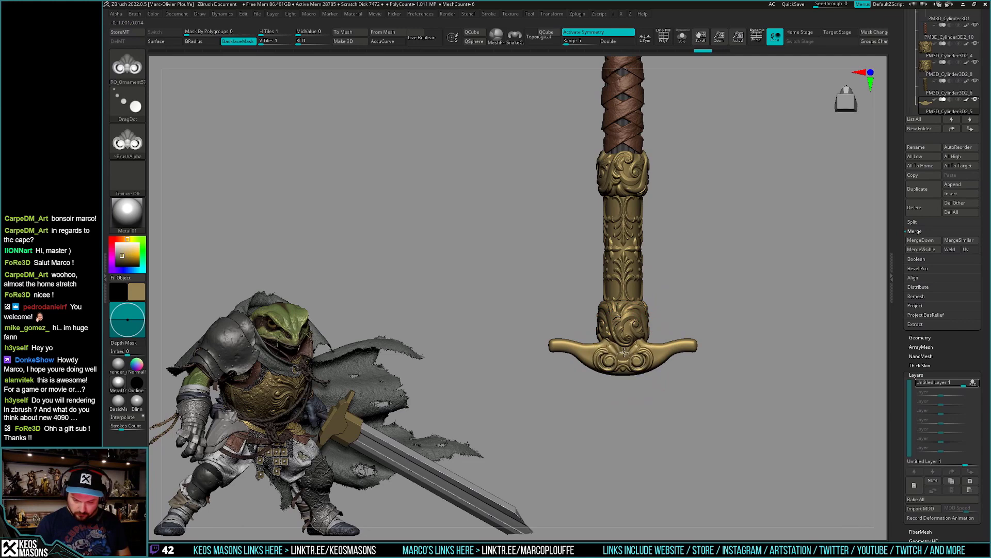
key(ctrl+shift+z)
Stamp a carved ornament at the crossbar centre, undoing and restoring it to compare.
drag(719, 394, 706, 402)
mouse_move(725, 395)
mouse_down()
mouse_move(713, 420)
mouse_move(704, 414)
mouse_up()
key(space)
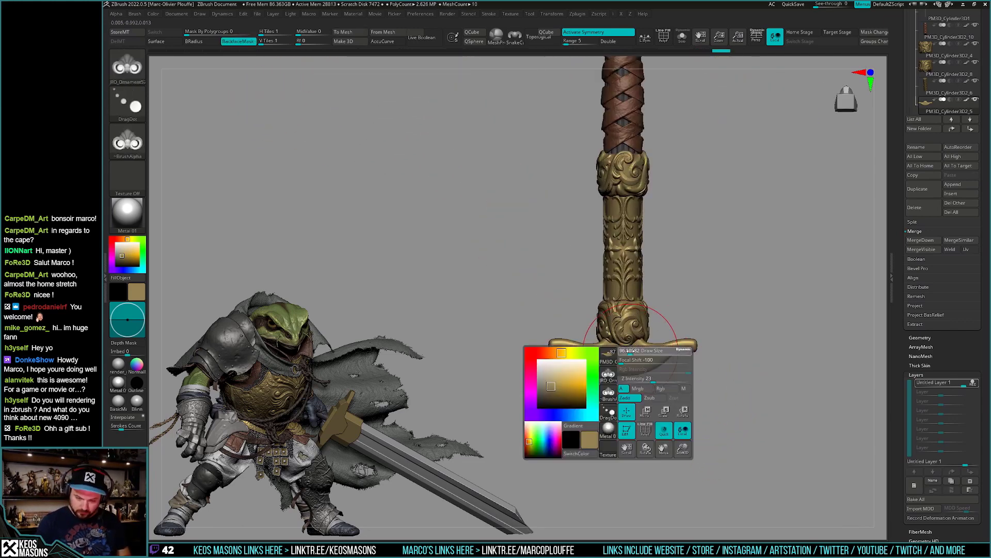
drag(623, 350, 623, 355)
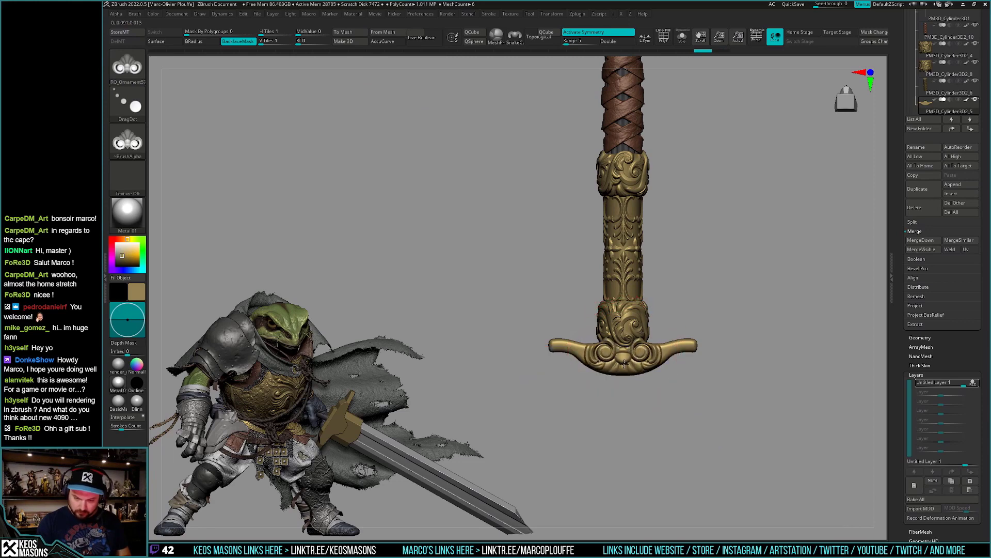
key(ctrl+z)
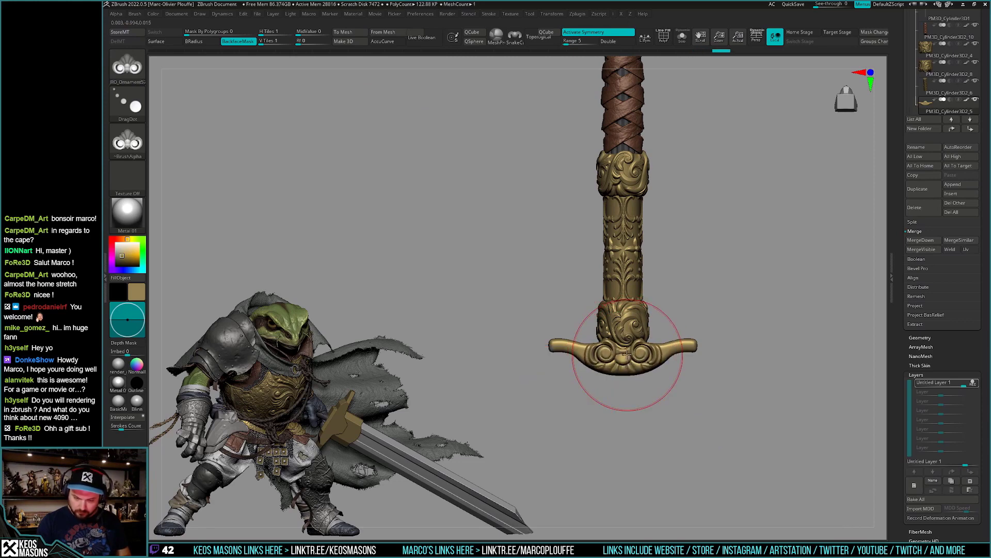
key(space)
click(623, 350)
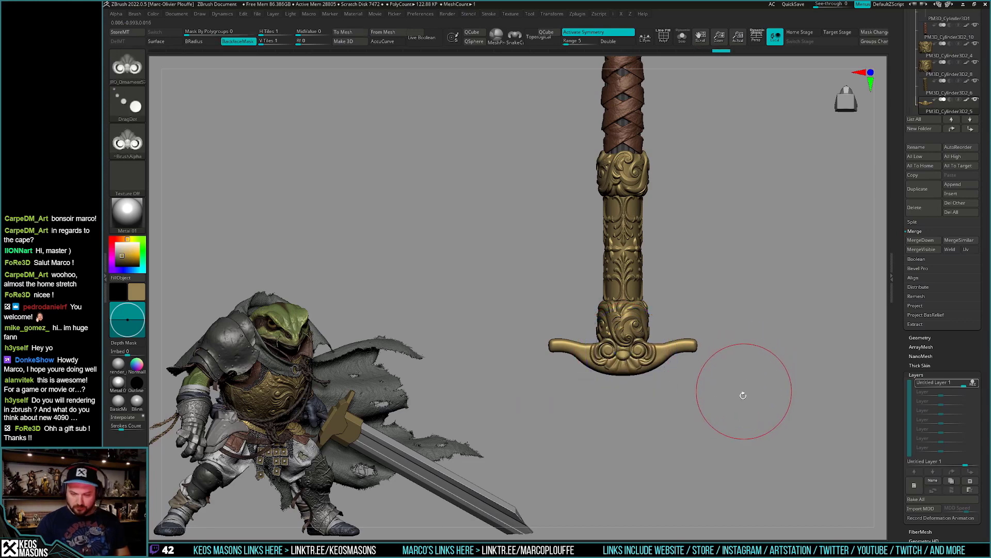
drag(741, 393, 723, 428)
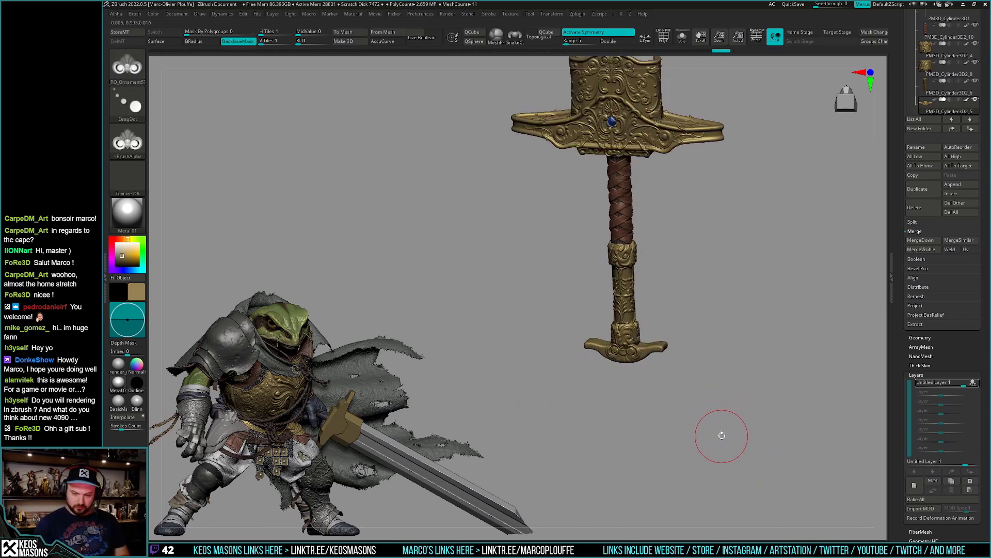
key(ctrl+z)
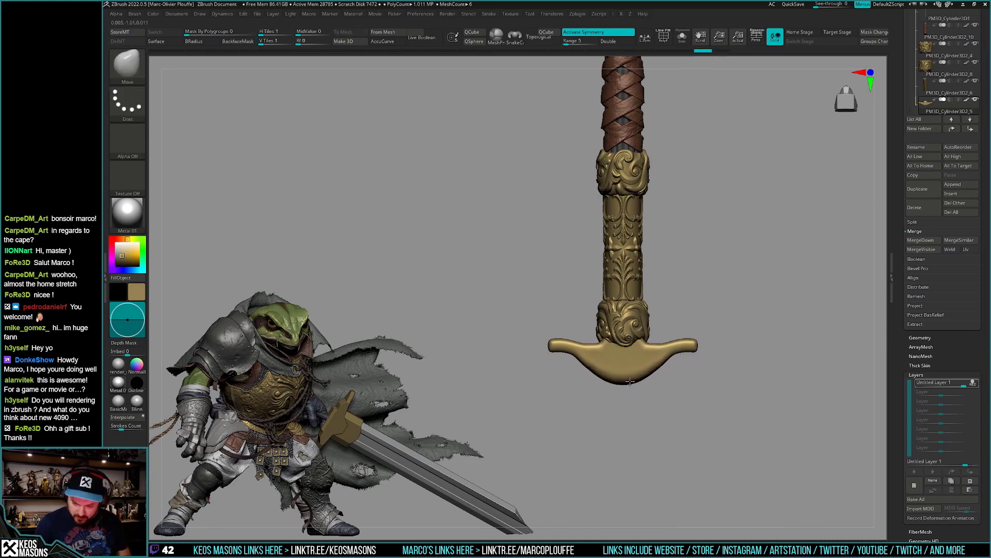
key(ctrl+shift+z)
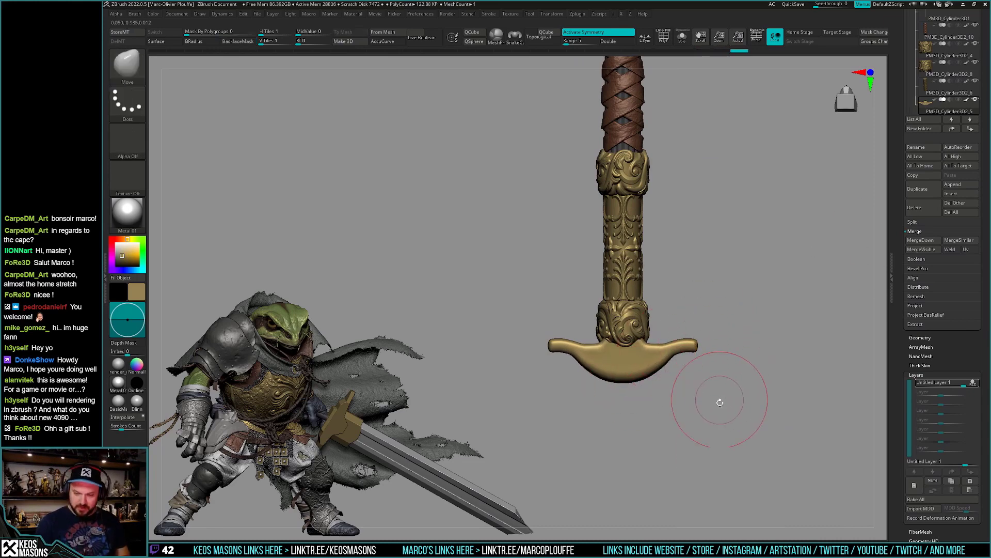
Choose another ornament brush and stamp it onto the crossguard centre.
key(b)
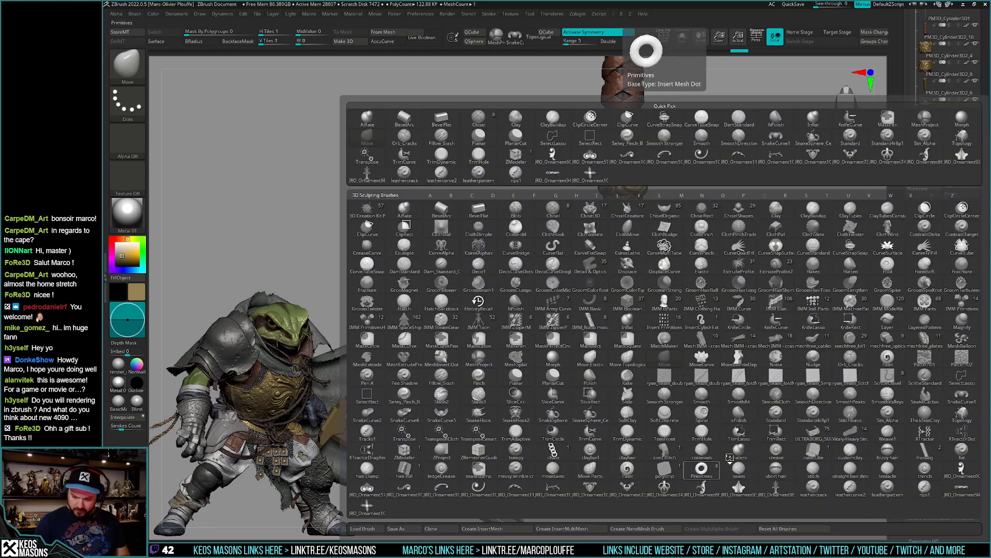
click(375, 495)
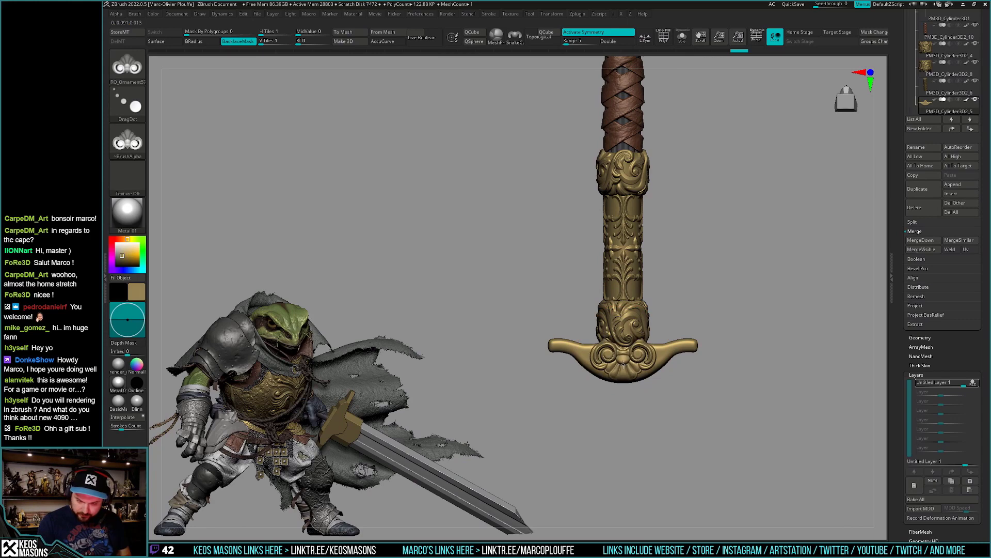
click(624, 359)
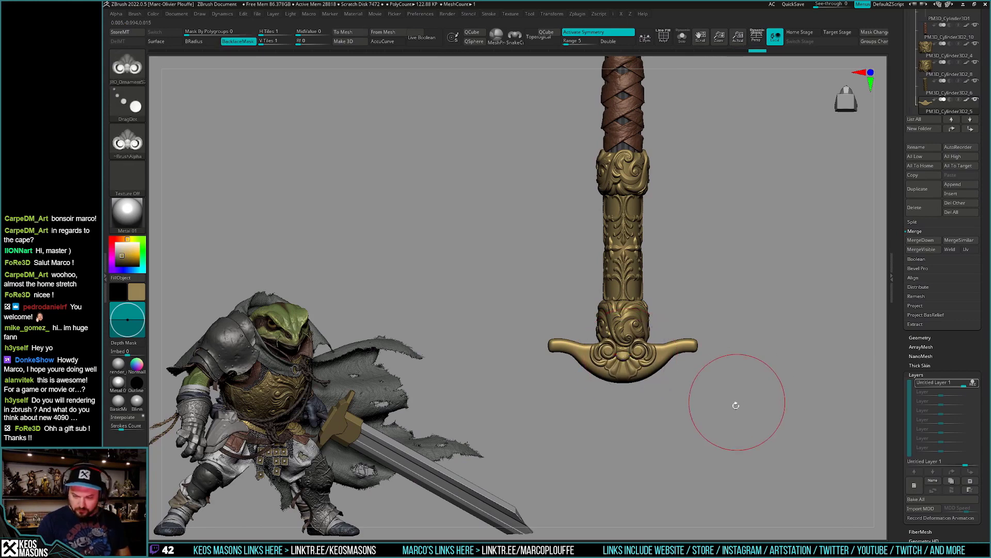
mouse_move(697, 421)
mouse_down()
mouse_move(715, 413)
mouse_move(711, 426)
mouse_move(721, 405)
mouse_move(719, 443)
mouse_move(723, 425)
mouse_move(705, 442)
mouse_up()
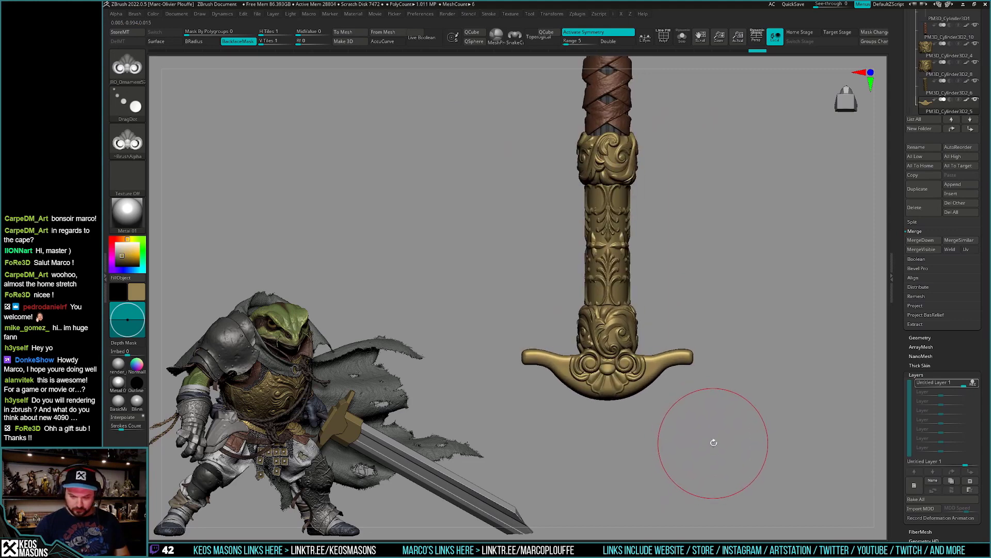
key(space)
click(703, 284)
mouse_move(723, 393)
mouse_down()
mouse_move(641, 343)
mouse_move(674, 300)
mouse_up()
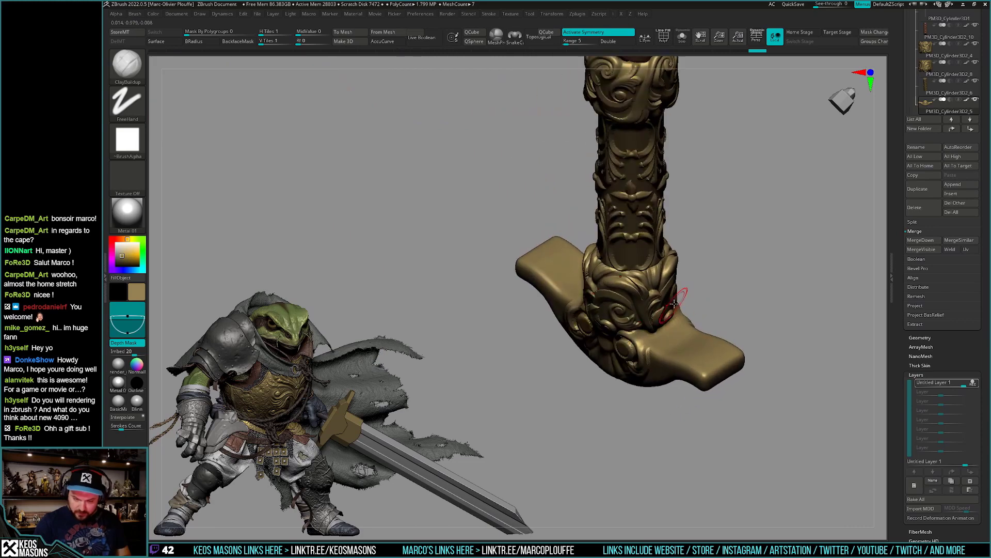
key(space)
click(663, 316)
key(space)
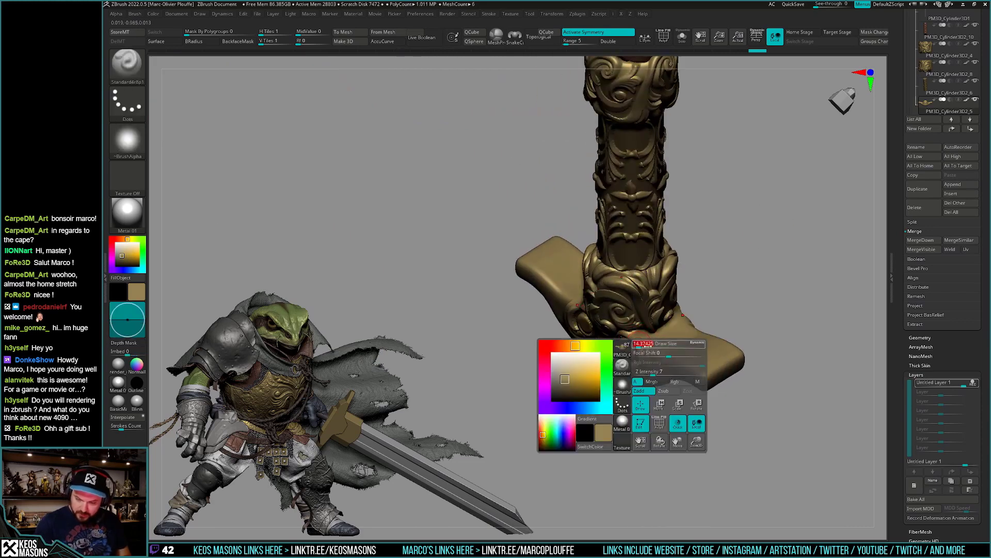
drag(634, 327, 574, 351)
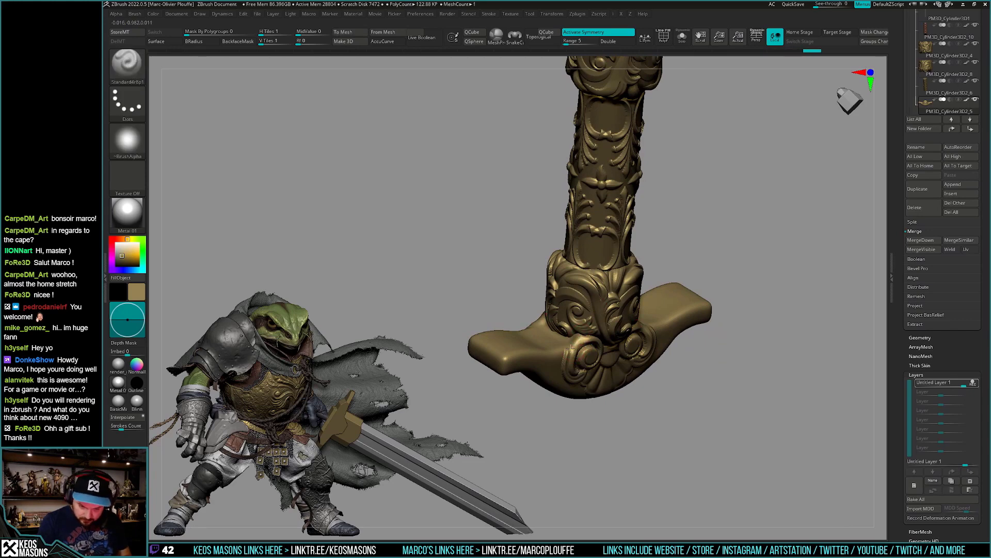
mouse_move(586, 341)
mouse_down()
mouse_move(669, 349)
mouse_move(699, 327)
mouse_up()
key(space)
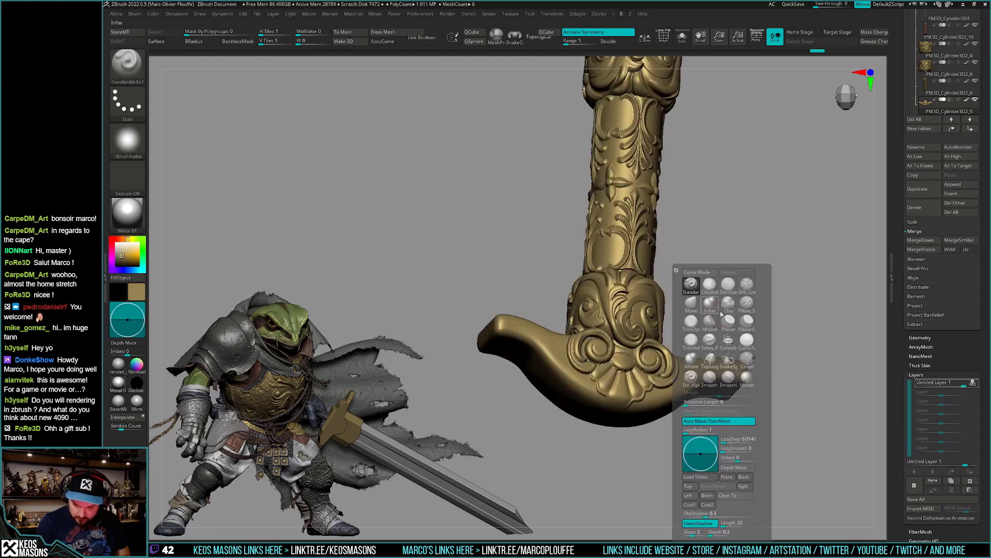
mouse_move(814, 243)
mouse_down()
mouse_move(592, 330)
mouse_move(600, 329)
mouse_up()
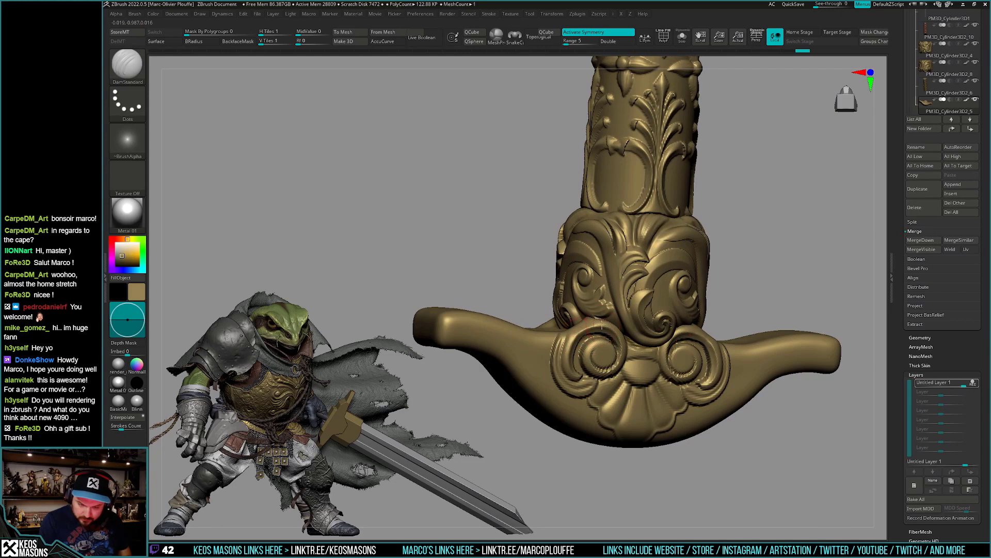
right_drag(601, 323, 593, 330)
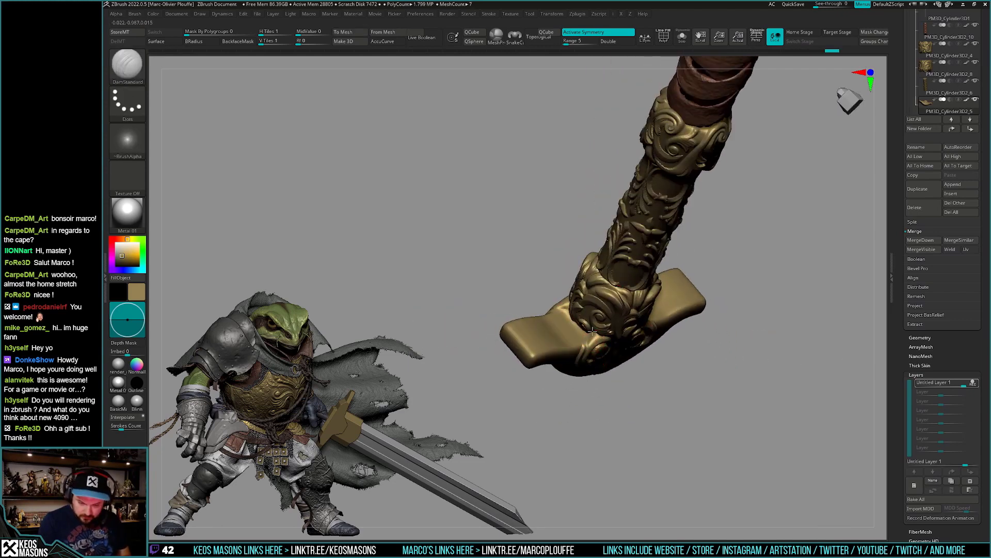
alt+click(586, 347)
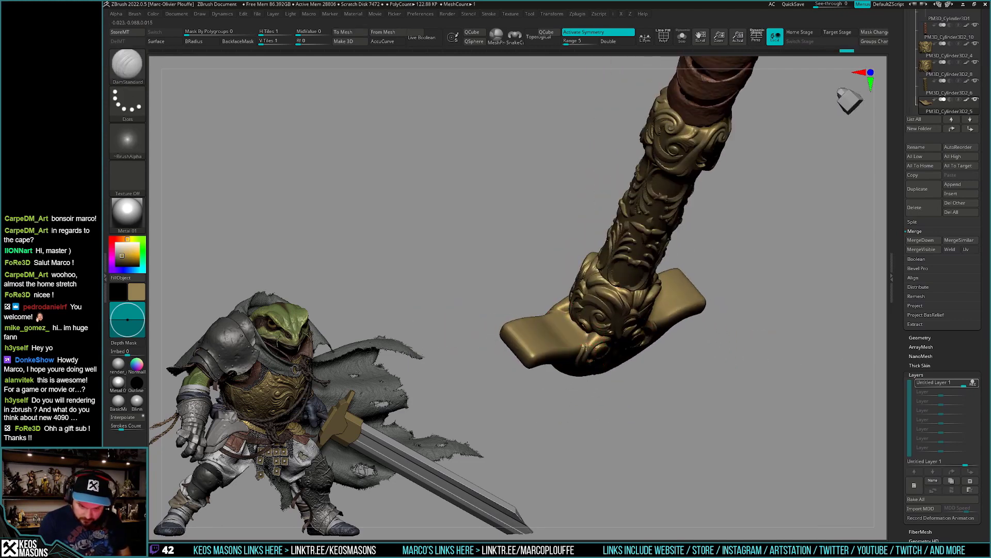
mouse_move(588, 332)
right_down()
mouse_move(707, 373)
mouse_move(709, 405)
right_up()
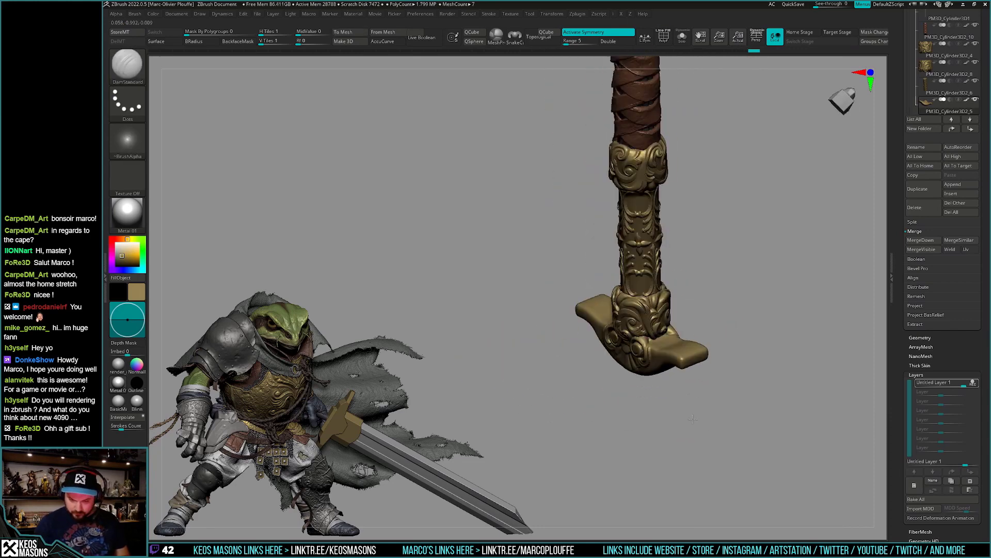
key(space)
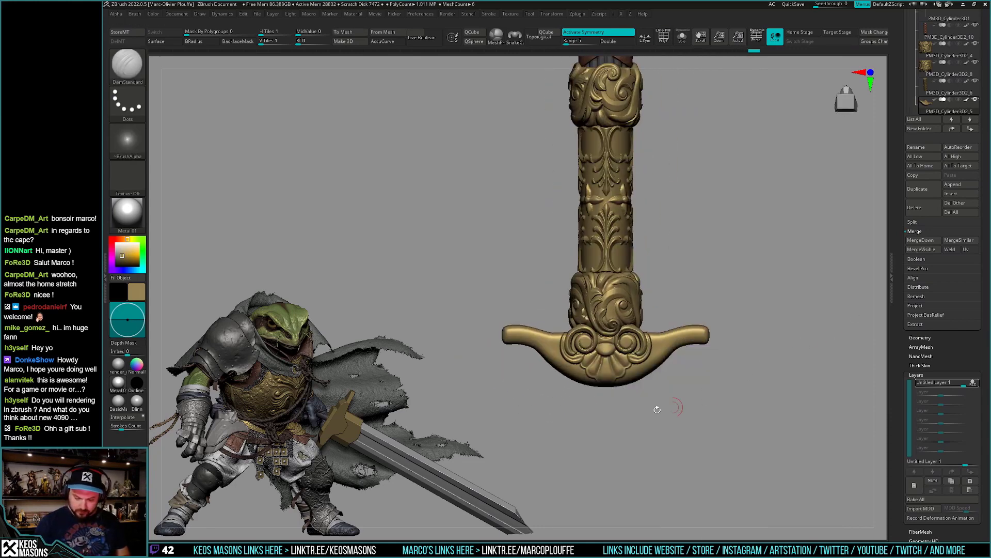
right_drag(708, 410, 645, 376)
key(space)
click(638, 290)
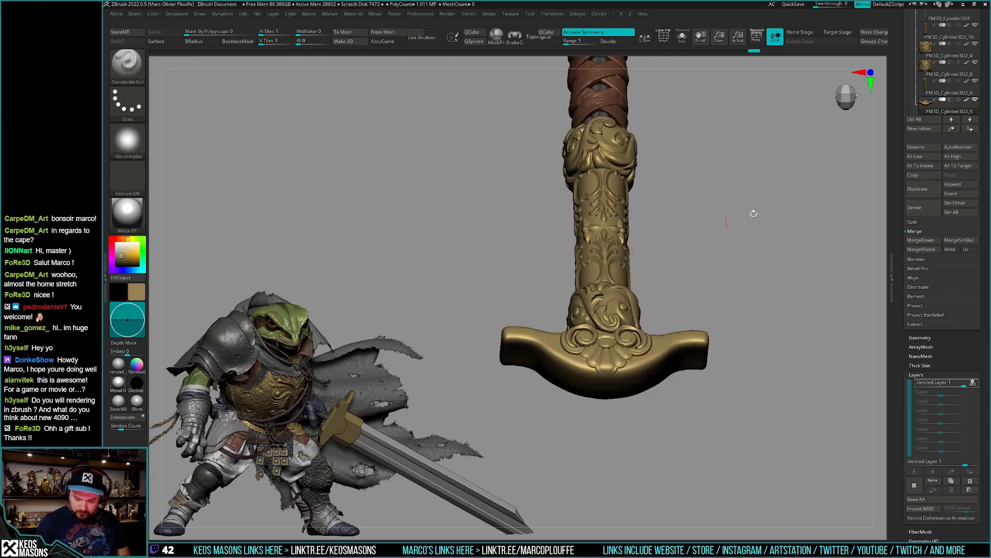
mouse_move(752, 215)
right_down()
mouse_move(602, 362)
mouse_move(608, 381)
mouse_move(646, 341)
right_up()
key(space)
click(654, 284)
right_drag(654, 284, 601, 380)
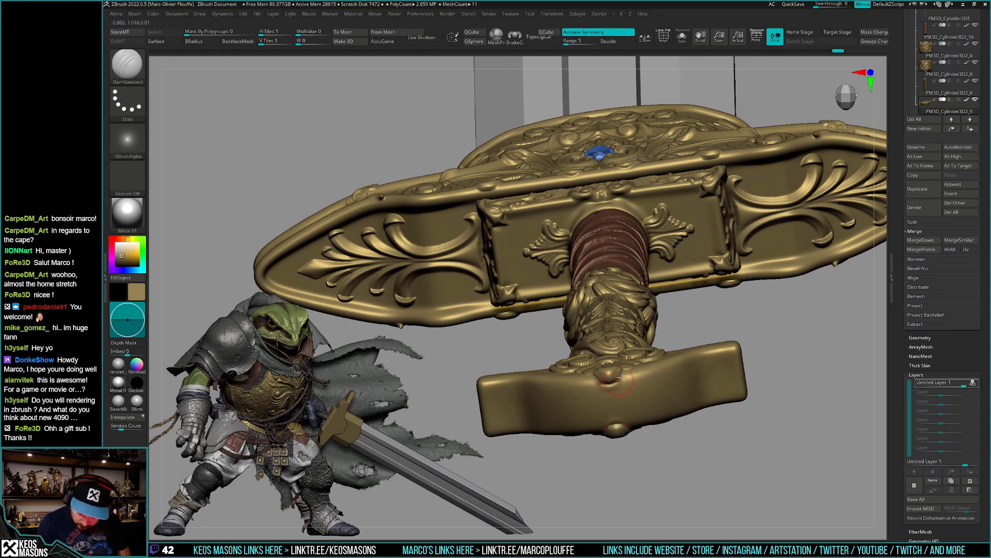
key(shift)
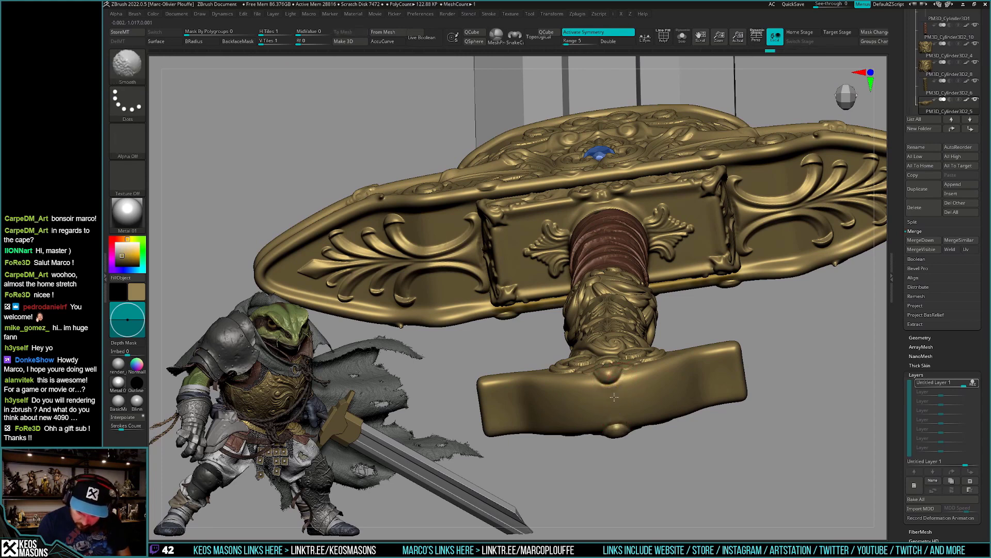
mouse_move(632, 391)
shift+right_down()
mouse_move(613, 380)
mouse_move(631, 405)
mouse_move(624, 431)
mouse_move(637, 399)
shift+right_up()
key(b)
key(c)
key(b)
click(914, 486)
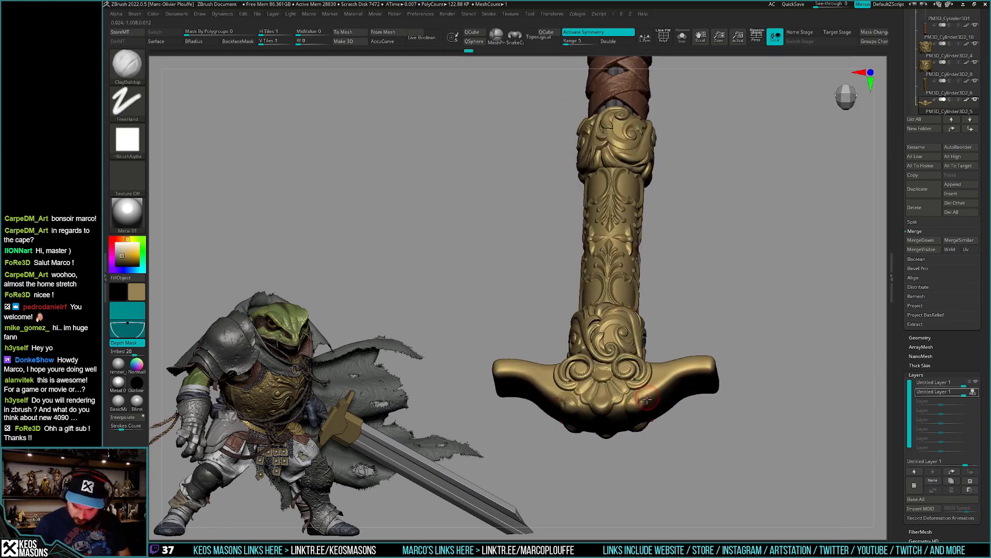
right_drag(637, 400, 639, 406)
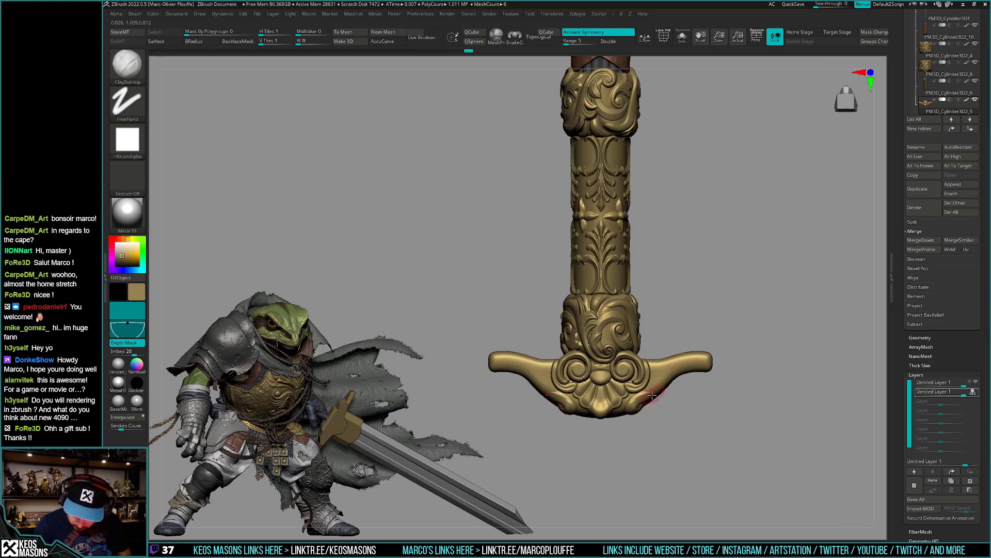
key(ctrl)
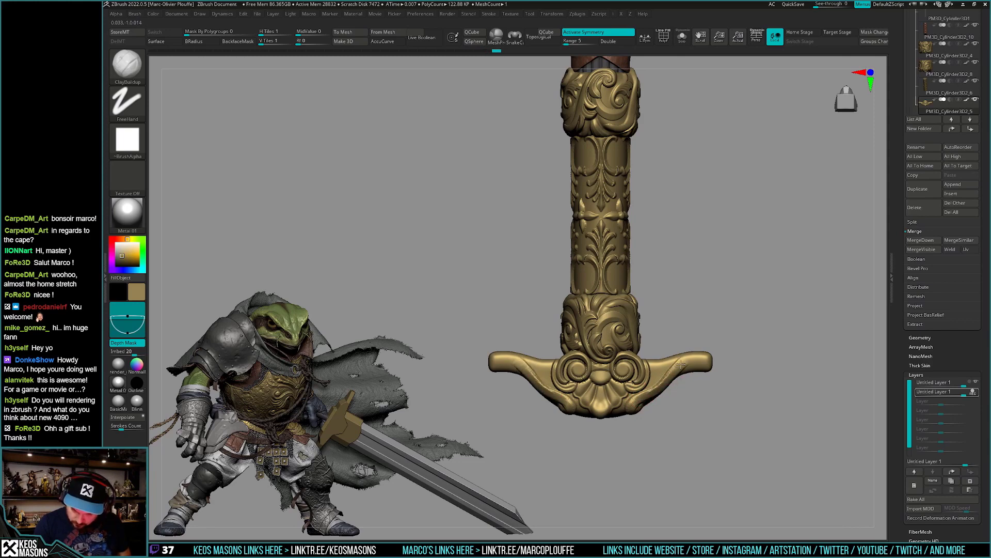
key(ctrl)
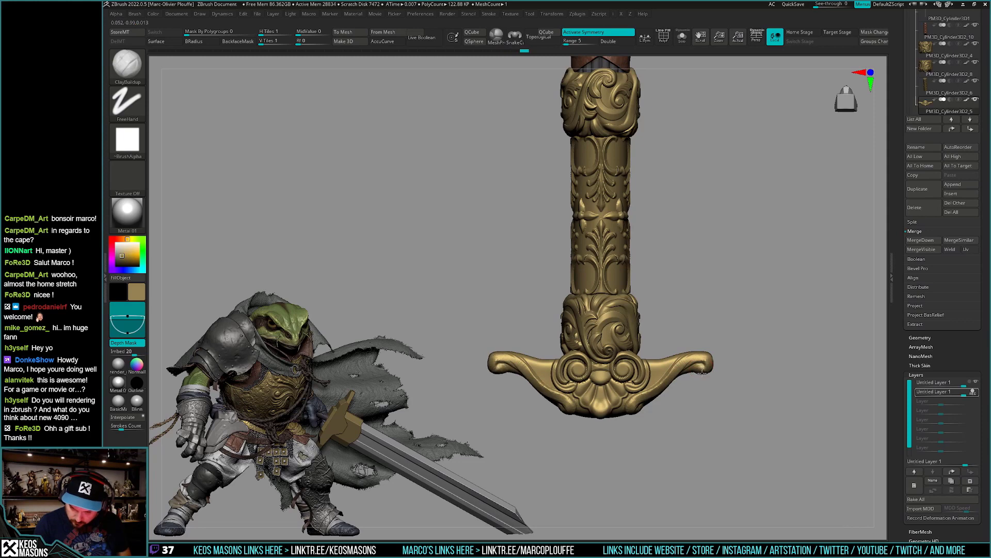
drag(701, 372, 657, 393)
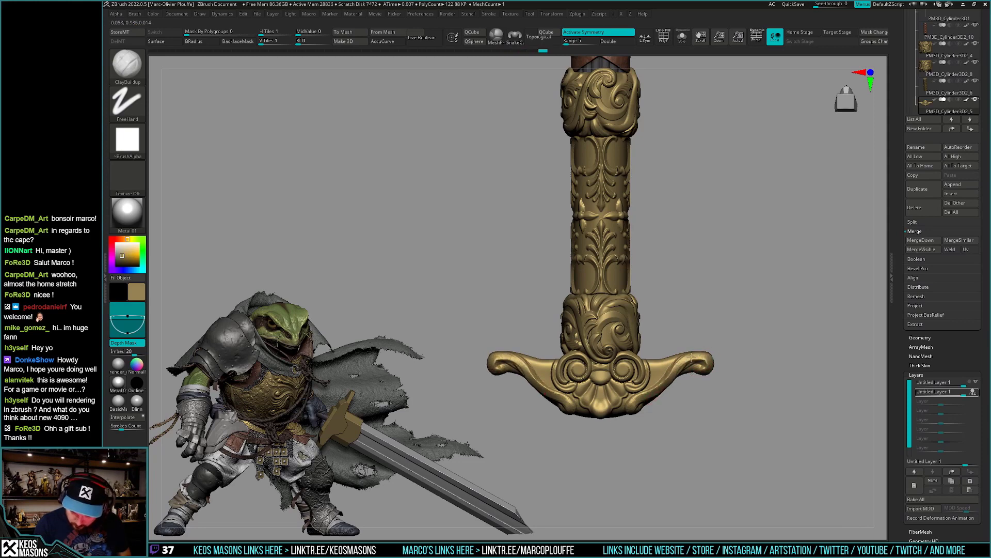
drag(700, 357, 681, 368)
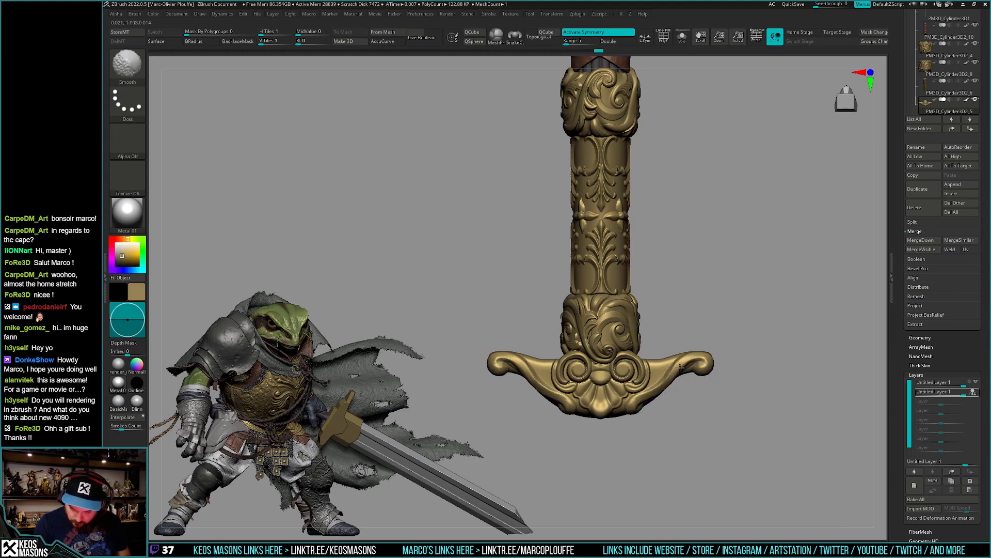
key(space)
click(655, 310)
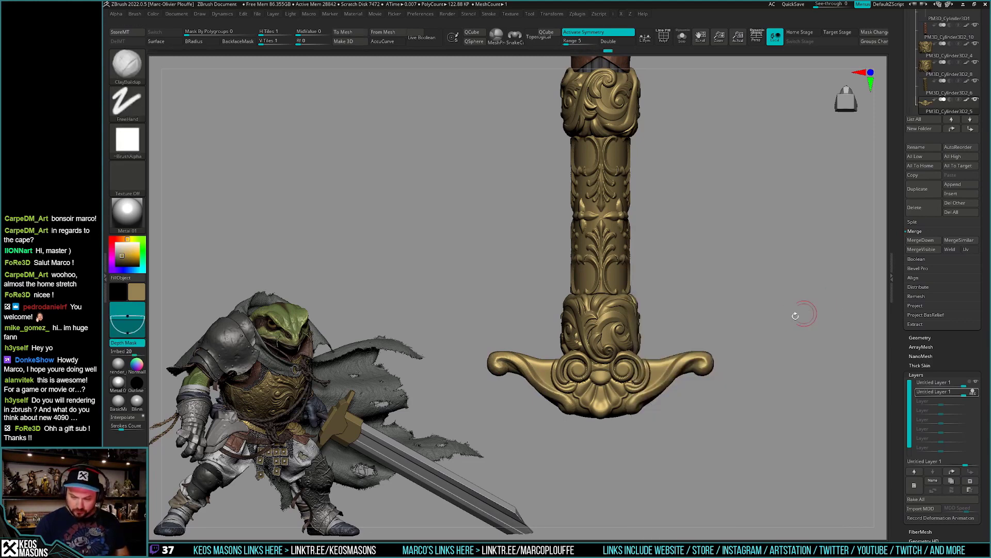
shift+drag(676, 370, 685, 359)
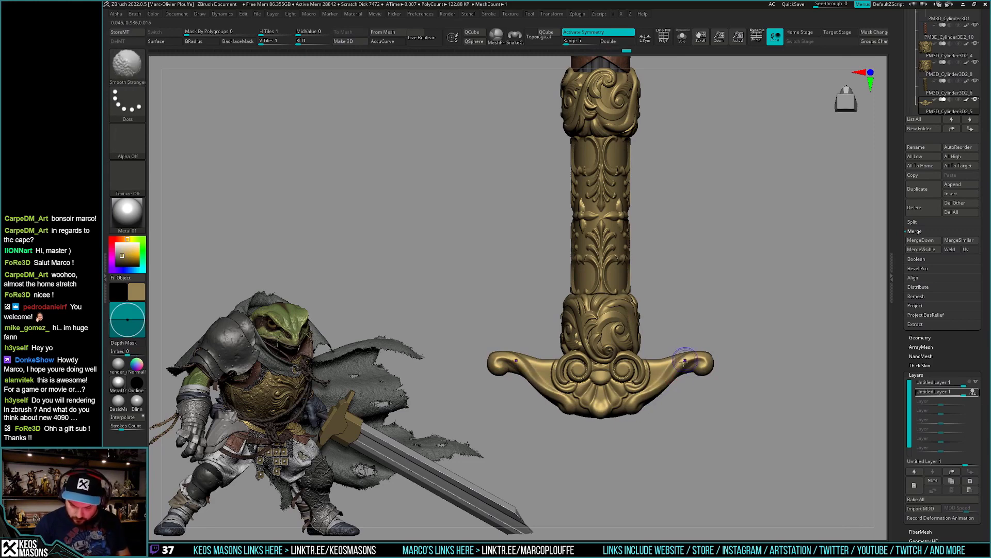
key(space)
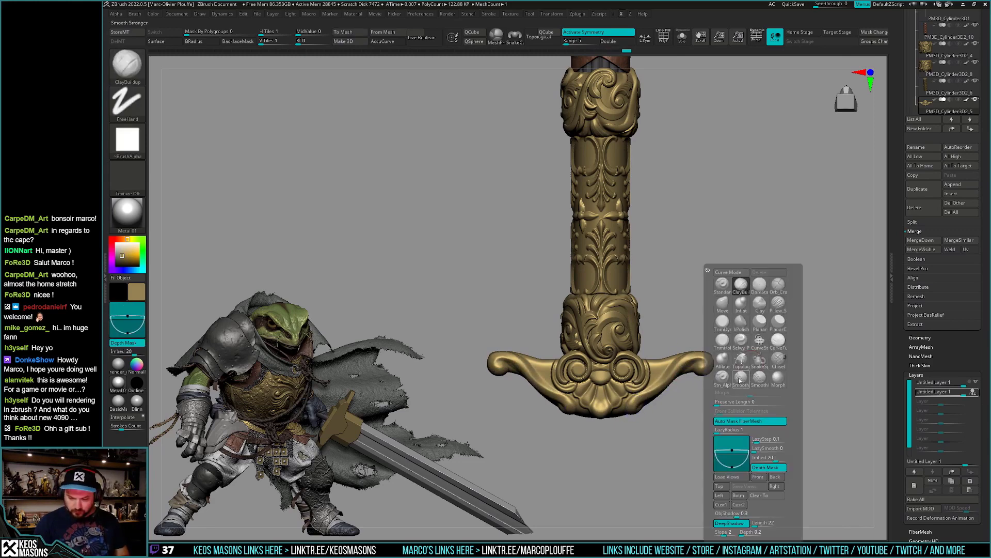
key(space)
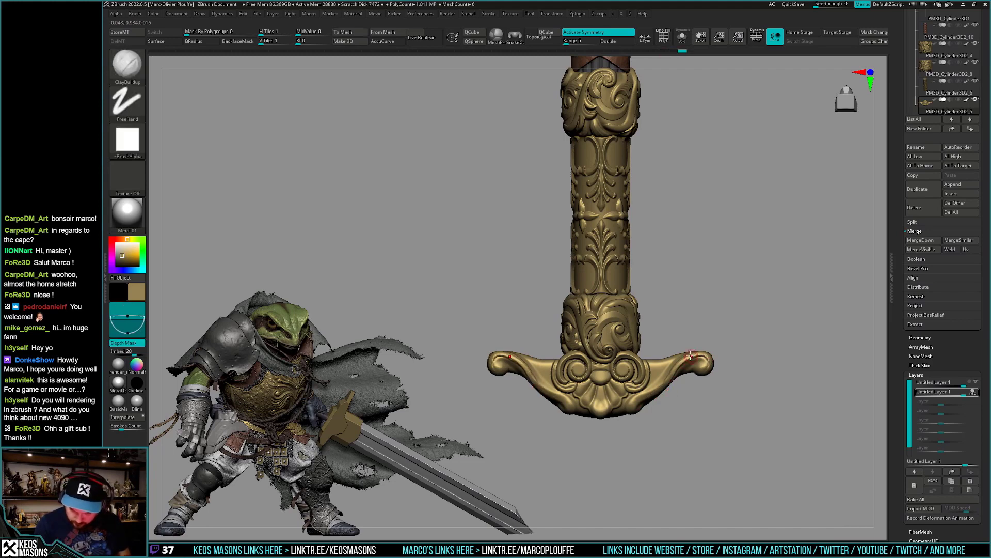
right_drag(669, 378, 707, 341)
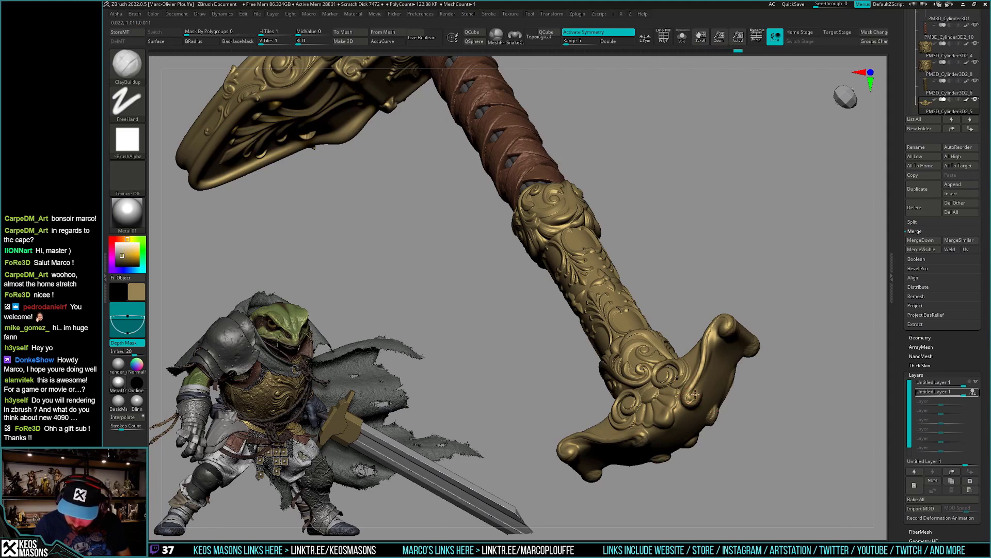
right_drag(694, 402, 695, 406)
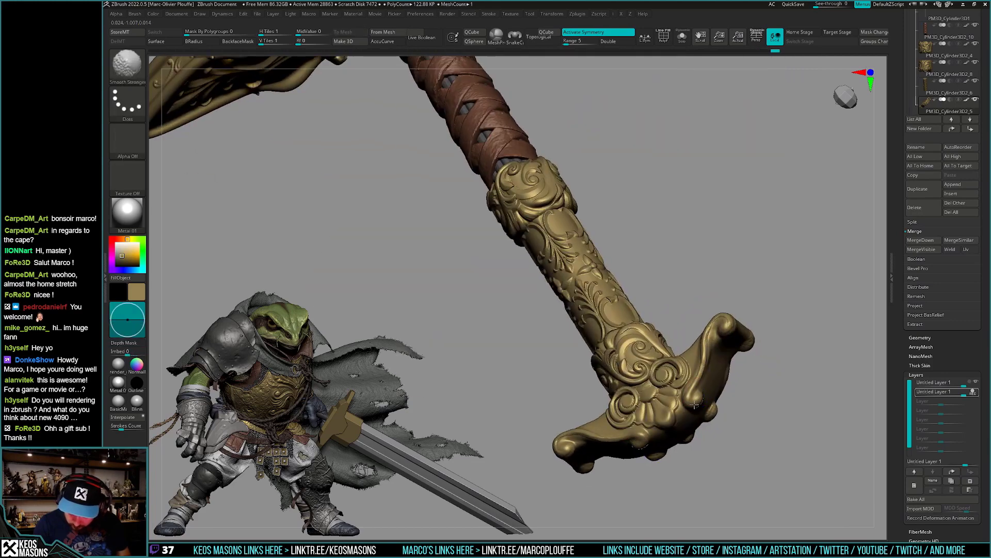
mouse_move(689, 395)
shift+right_down()
mouse_move(752, 381)
mouse_move(749, 399)
shift+right_up()
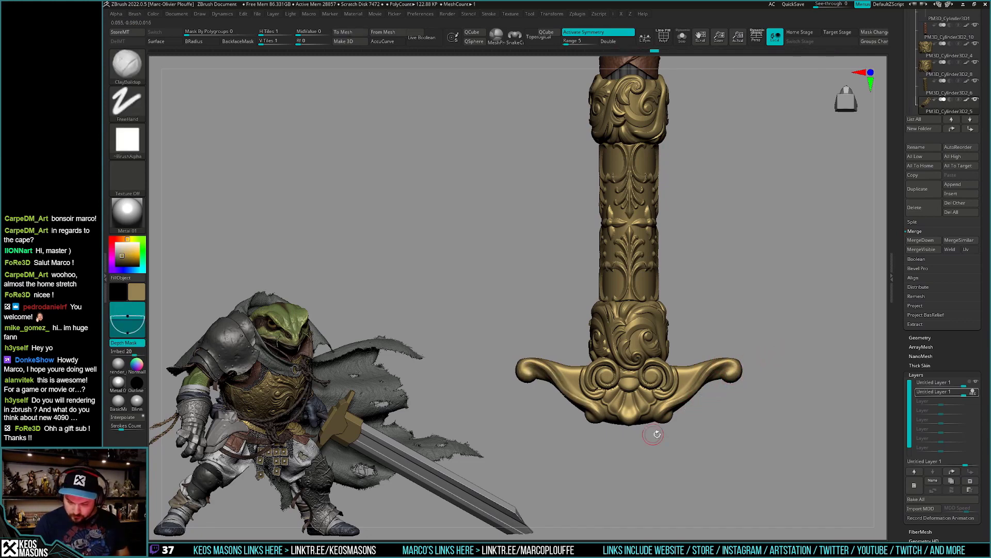
mouse_move(656, 434)
mouse_down()
mouse_move(712, 423)
mouse_move(661, 381)
mouse_move(664, 391)
mouse_up()
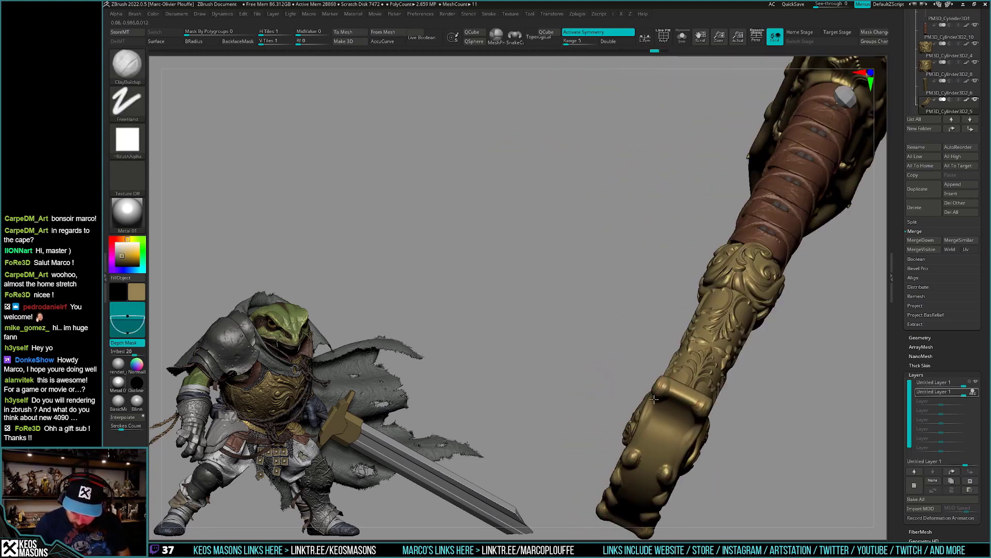
mouse_move(667, 375)
mouse_down()
mouse_move(629, 470)
mouse_move(696, 429)
mouse_move(670, 424)
mouse_up()
key(b)
key(d)
key(s)
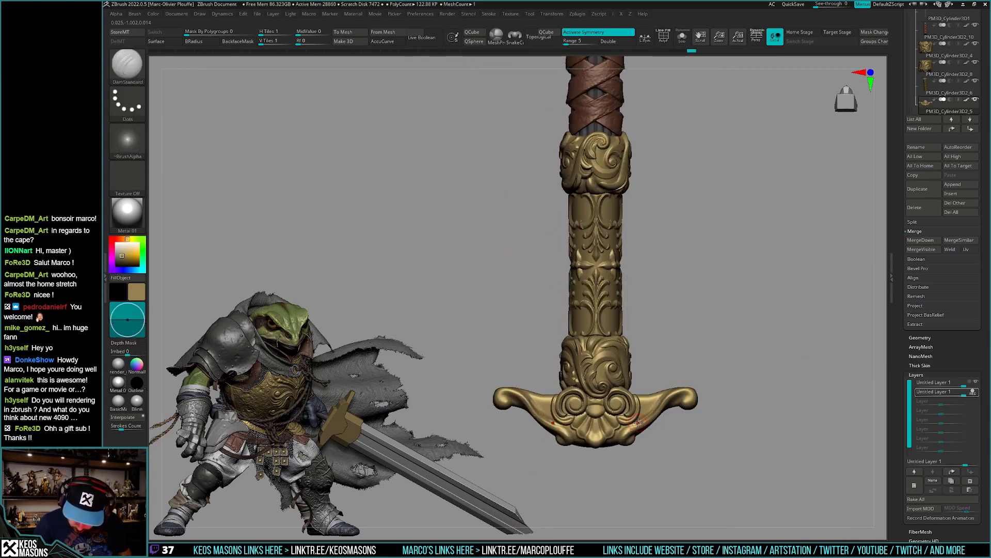
key(ctrl)
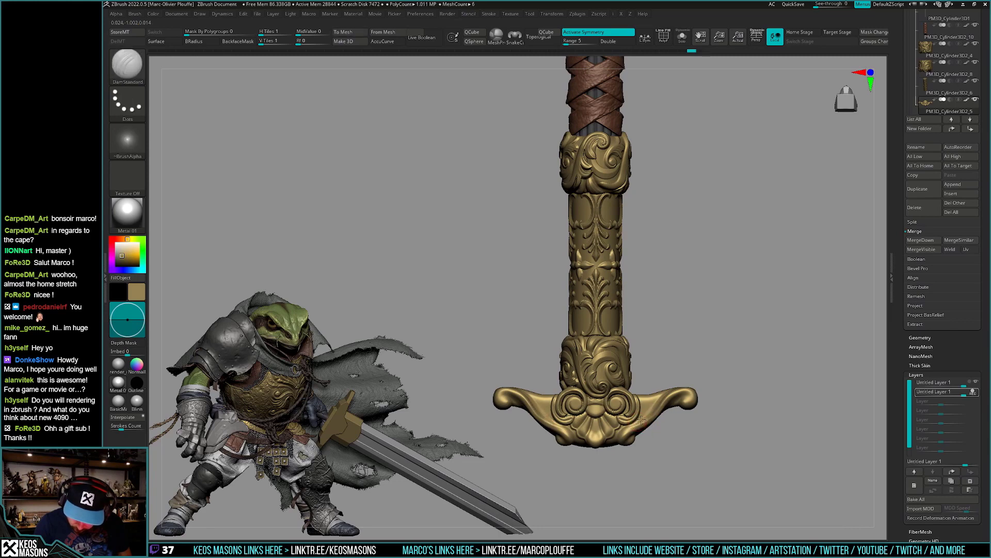
right_drag(670, 391, 661, 398)
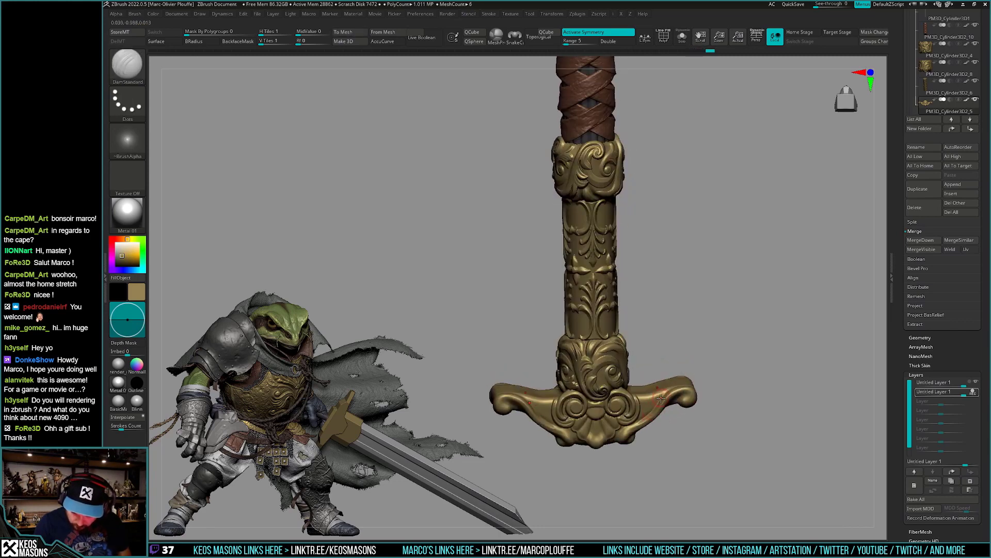
key(shift)
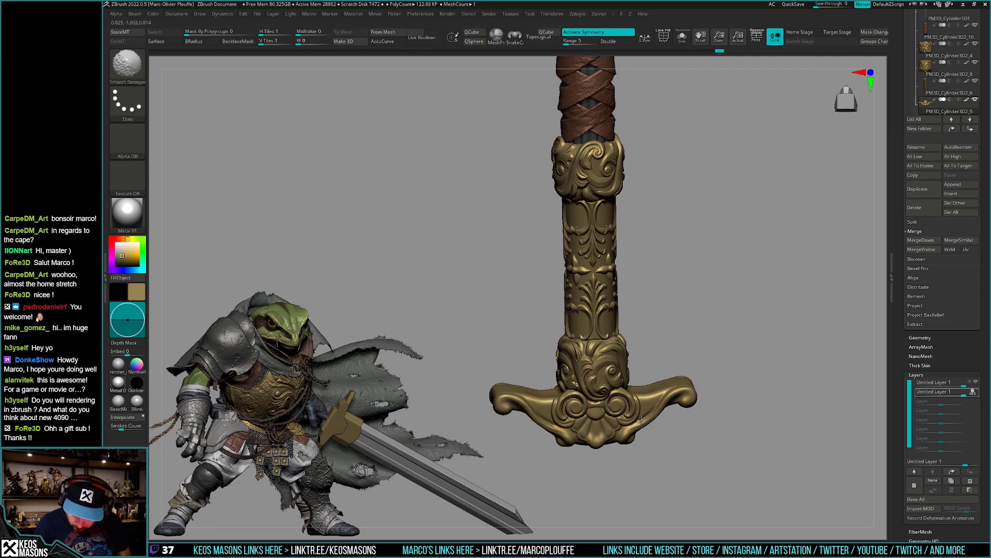
mouse_move(764, 336)
shift+right_down()
mouse_move(775, 380)
mouse_move(755, 367)
mouse_move(760, 398)
shift+right_up()
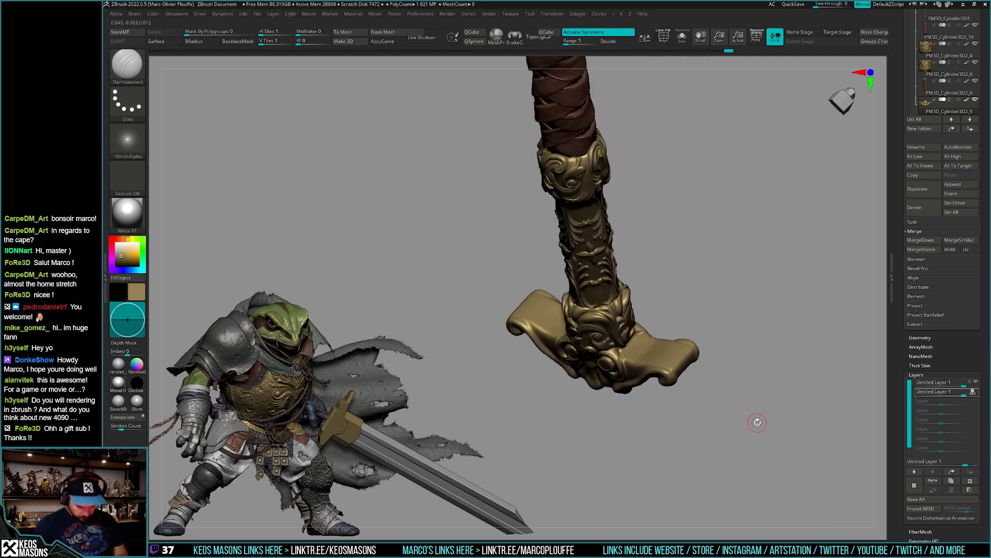
Pick a JRO_Ornament stamp brush and Solo the pommel piece.
key(b)
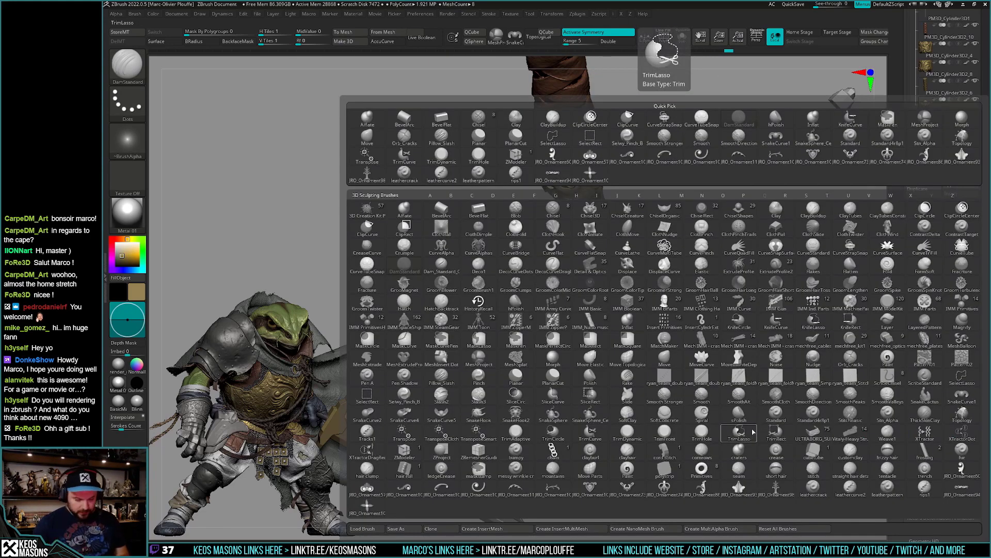
click(366, 488)
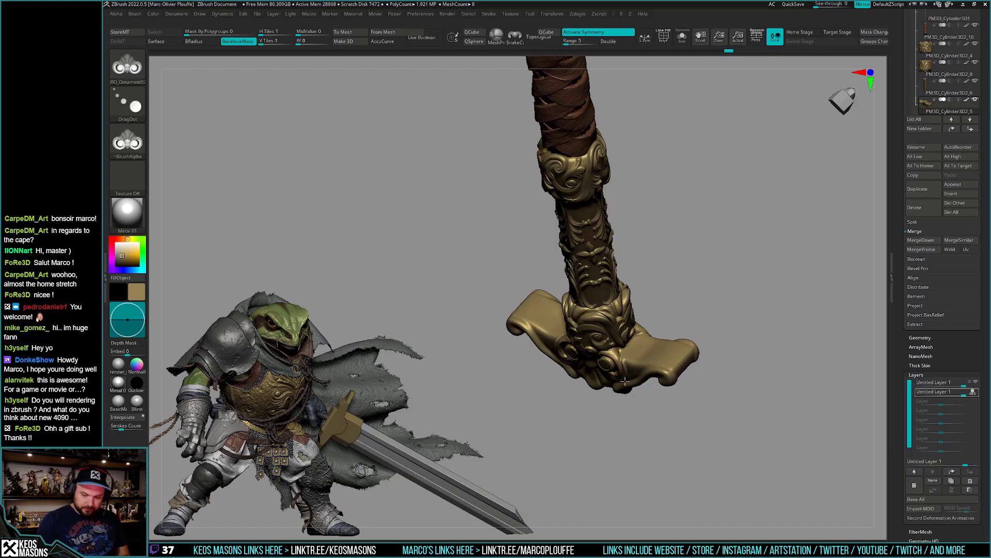
key(b)
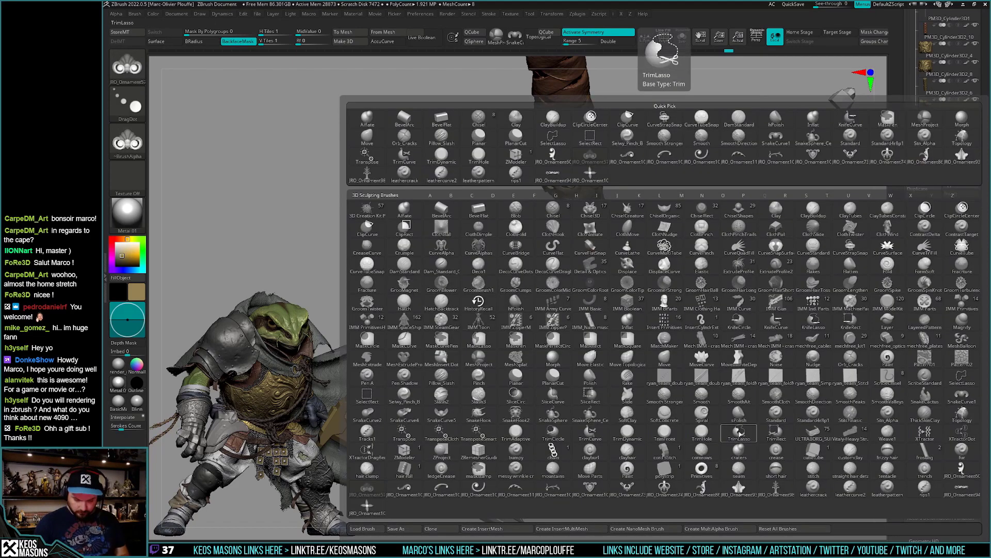
click(776, 488)
mouse_move(759, 454)
mouse_down()
mouse_move(682, 330)
mouse_move(671, 356)
mouse_move(718, 336)
mouse_up()
key(space)
key(alt+s)
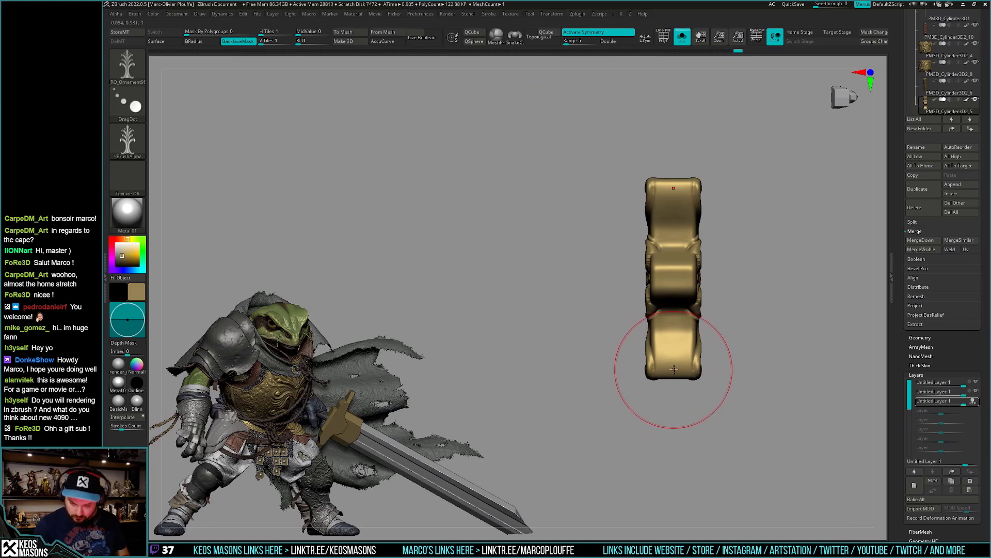
Trial-stamp ornaments on the pommel at strength 20, then undo back to a smooth cylinder.
drag(661, 385, 674, 349)
key(space)
mouse_move(701, 379)
mouse_down()
mouse_move(691, 380)
mouse_move(681, 336)
mouse_move(748, 372)
mouse_up()
key(ctrl+z)
key(space)
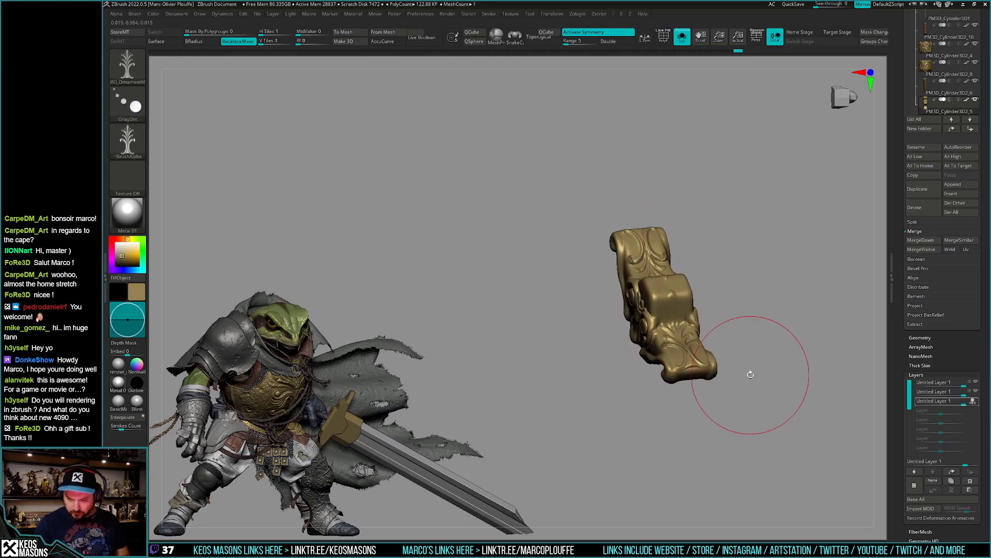
key(ctrl+z)
Drag-stamp mirrored ornaments on the pommel, set the layer to 0.68141, and exit Solo.
mouse_move(679, 363)
mouse_down()
mouse_move(682, 346)
mouse_move(885, 393)
mouse_up()
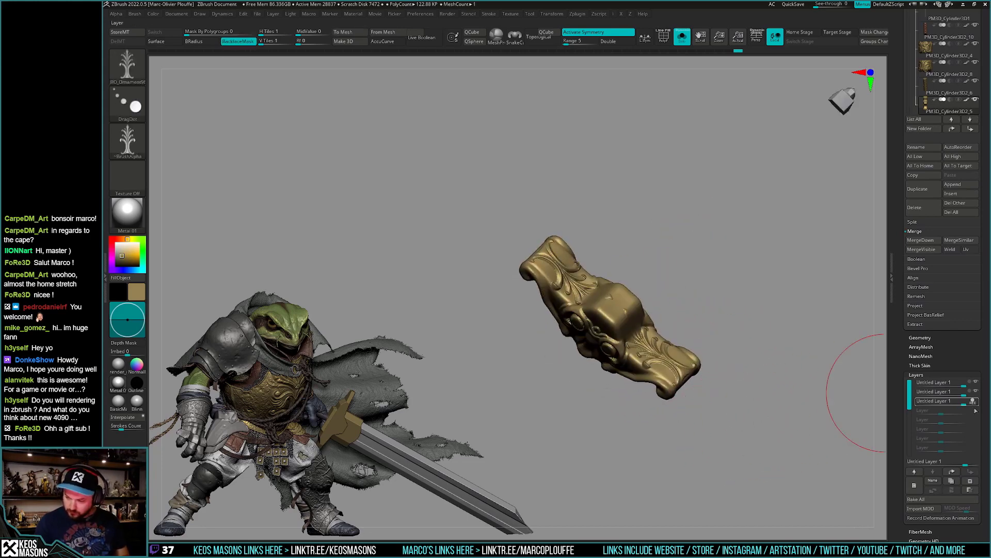
drag(963, 410, 959, 402)
drag(752, 443, 739, 439)
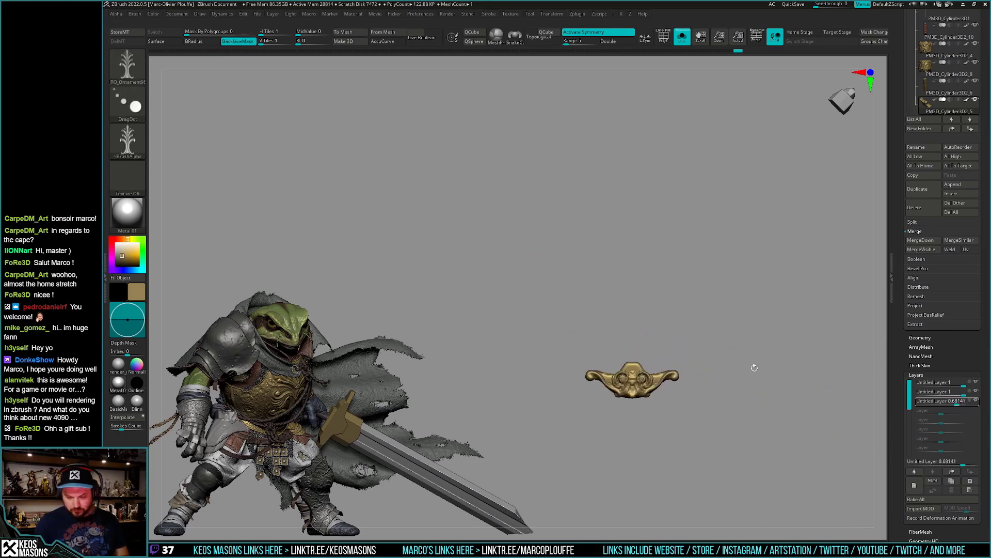
key(alt+s)
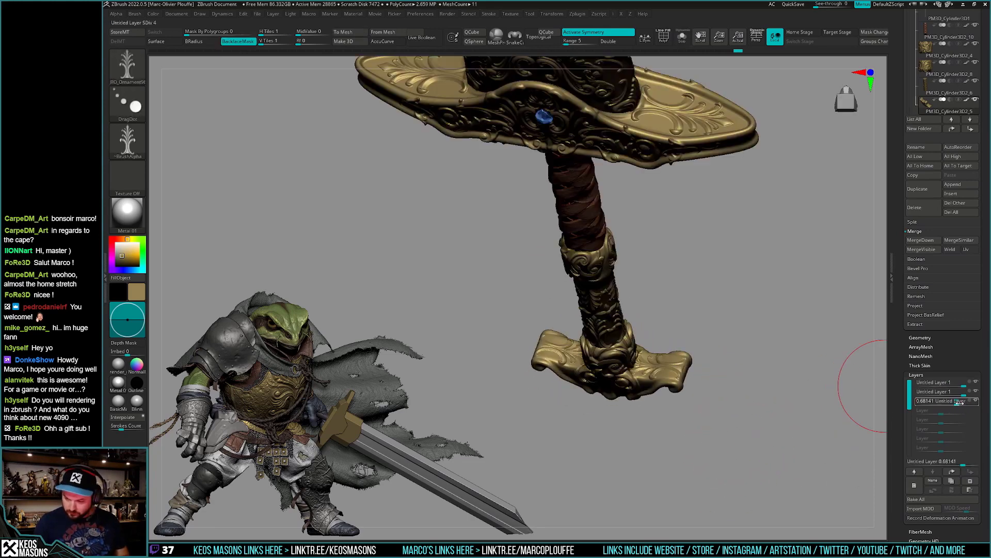
Raise the ornament layer to 0.823 strength and add a new sculpt layer.
drag(959, 403, 962, 403)
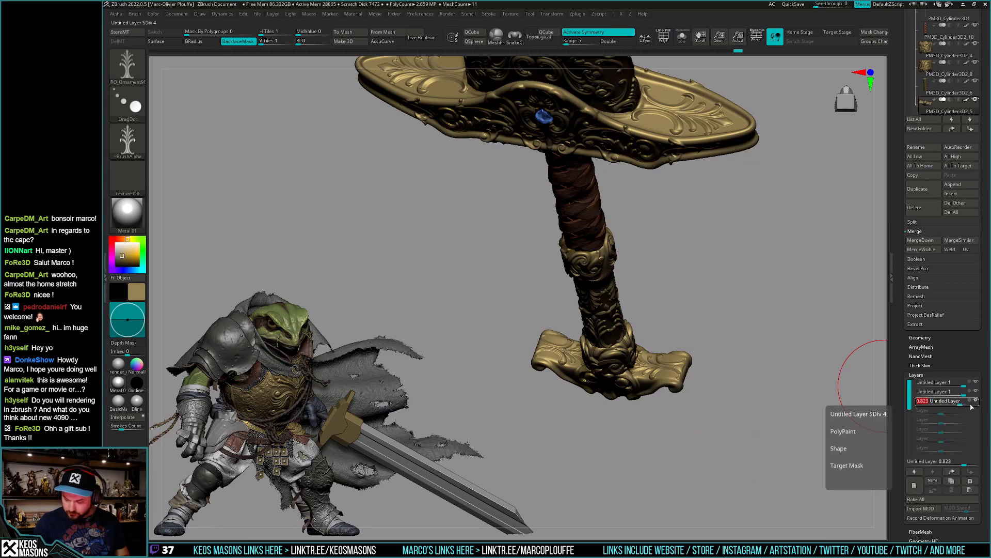
click(914, 485)
scroll(627, 357, up, 3)
key(space)
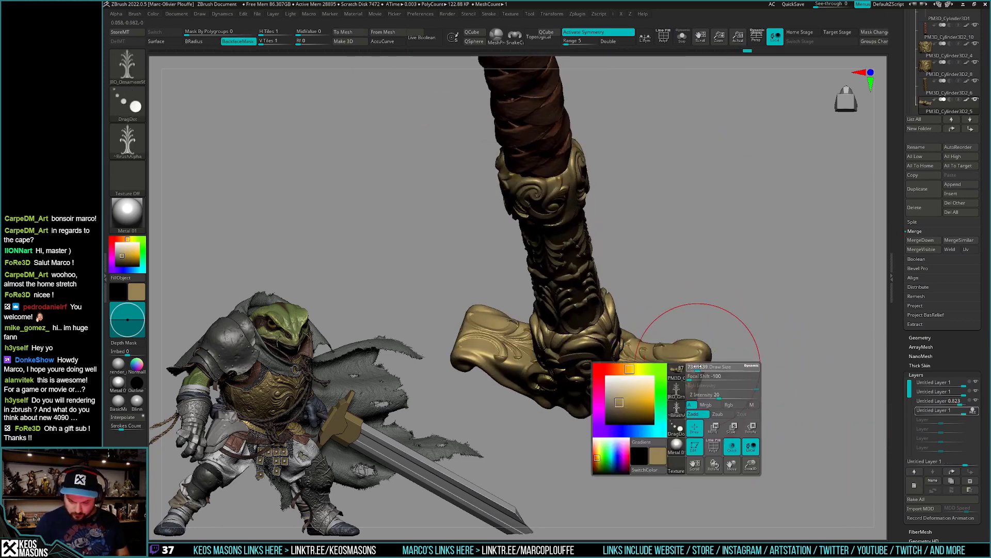
key(shift)
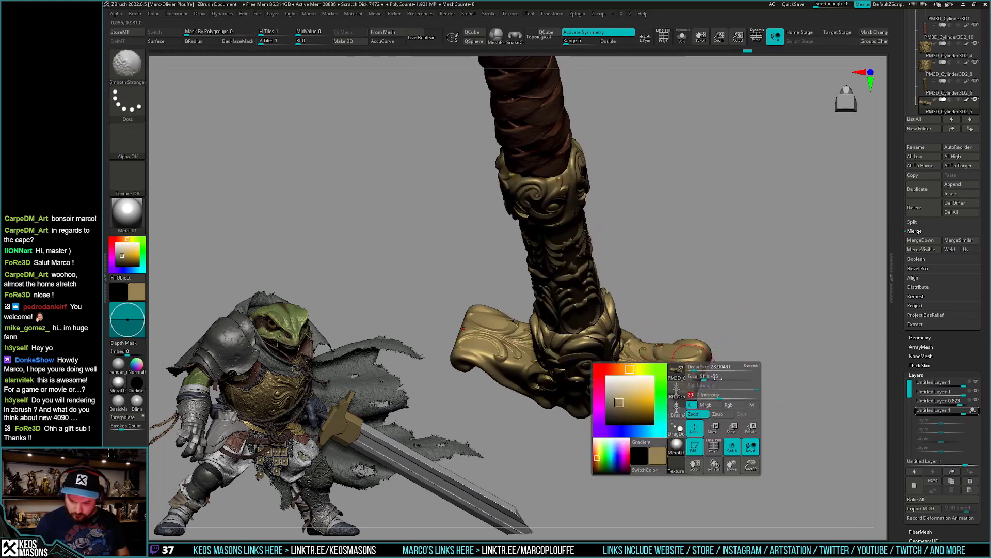
Rotate the sword upright into a front view and zoom onto the carved hilt.
mouse_move(717, 378)
mouse_down()
mouse_move(707, 420)
mouse_move(713, 415)
mouse_up()
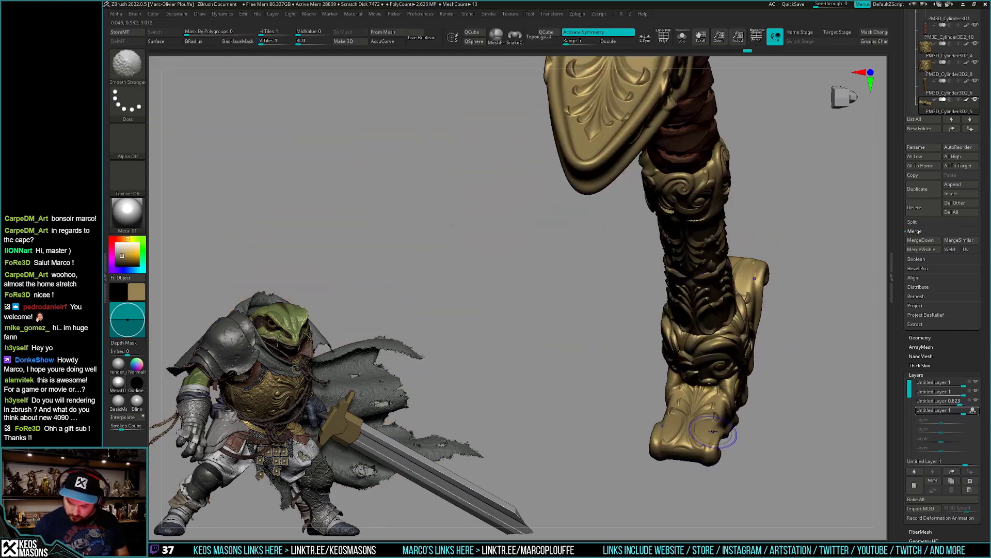
mouse_move(699, 483)
mouse_down()
mouse_move(735, 426)
mouse_move(736, 449)
mouse_up()
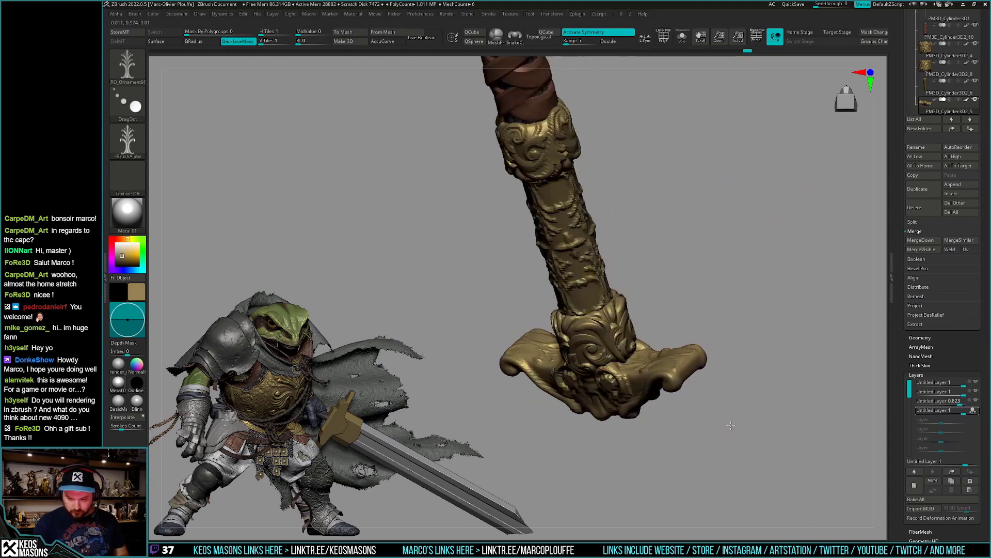
key(space)
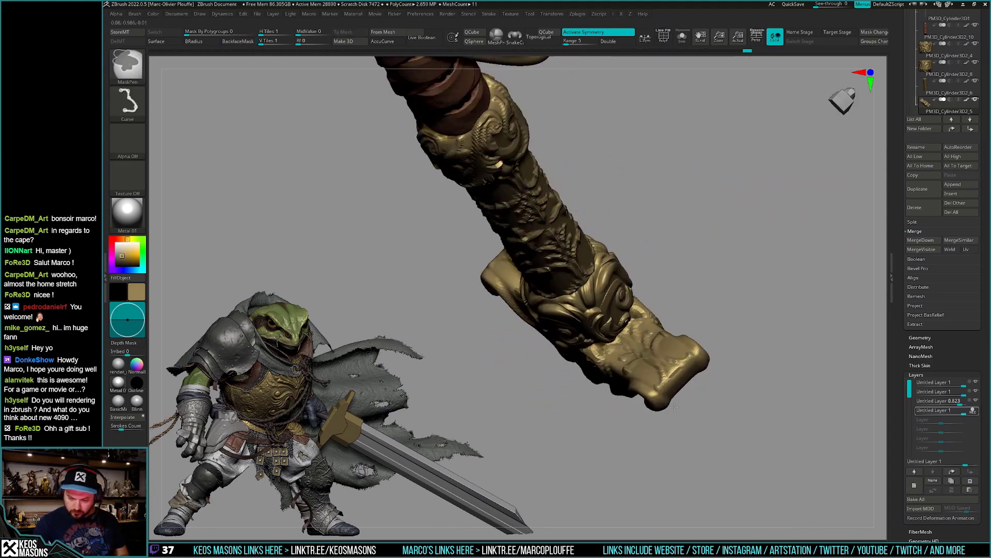
right_click(579, 377)
right_drag(578, 377, 680, 376)
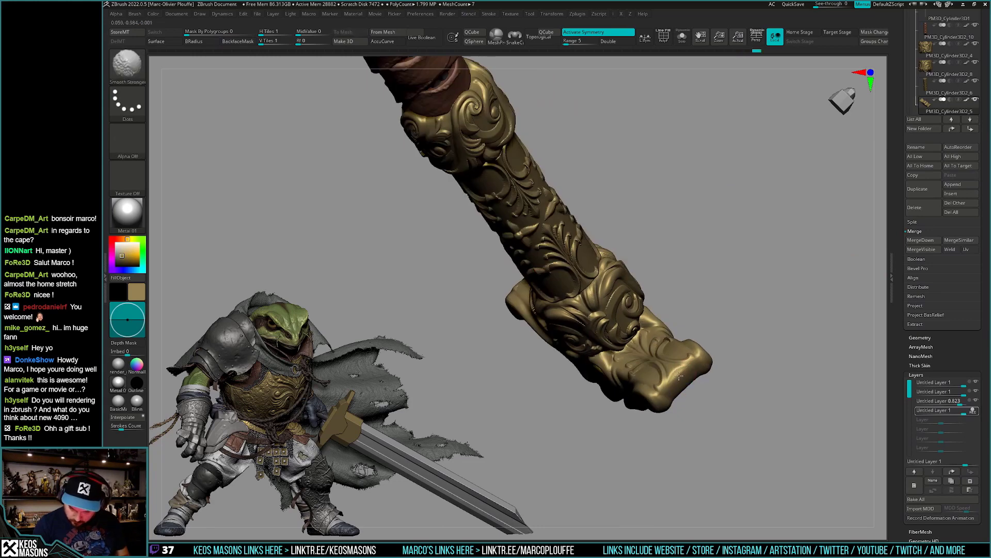
key(shift)
right_drag(676, 380, 661, 388)
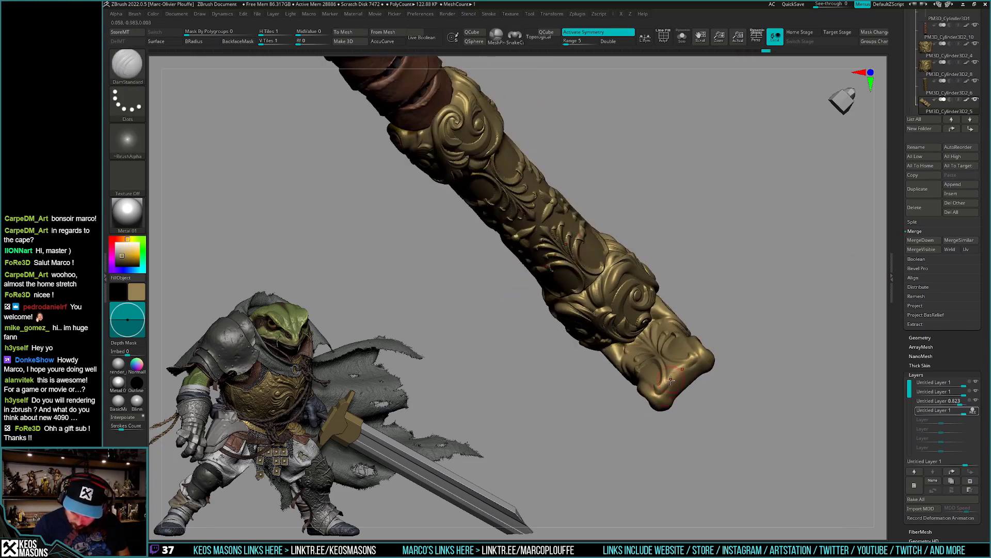
mouse_move(663, 395)
right_down()
mouse_move(728, 403)
mouse_move(674, 415)
mouse_move(681, 376)
mouse_move(657, 426)
mouse_move(692, 420)
mouse_move(655, 388)
right_up()
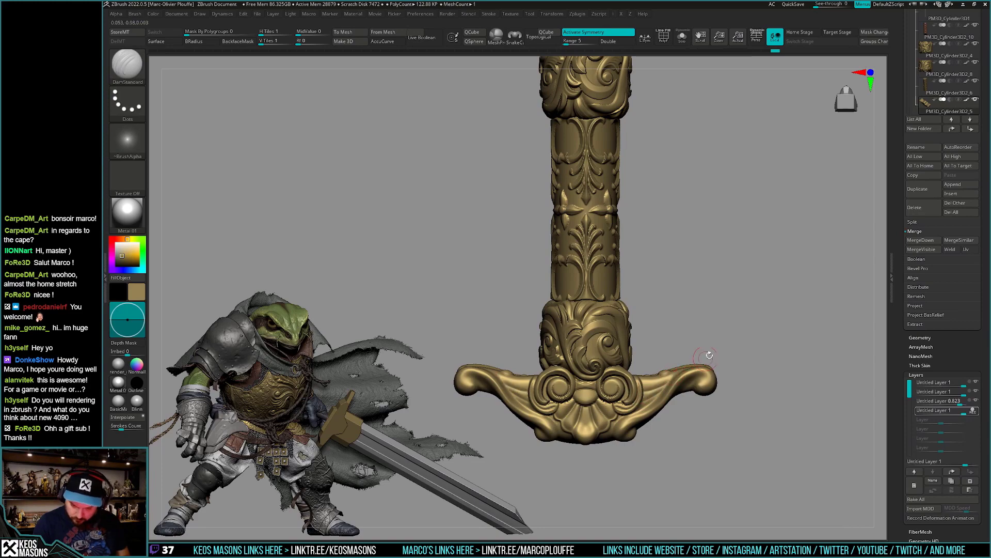
Orbit around the grip and guard, then show the pommel's PolyF polygroup wireframe.
mouse_move(709, 356)
right_down()
mouse_move(733, 360)
mouse_move(743, 392)
mouse_move(706, 400)
right_up()
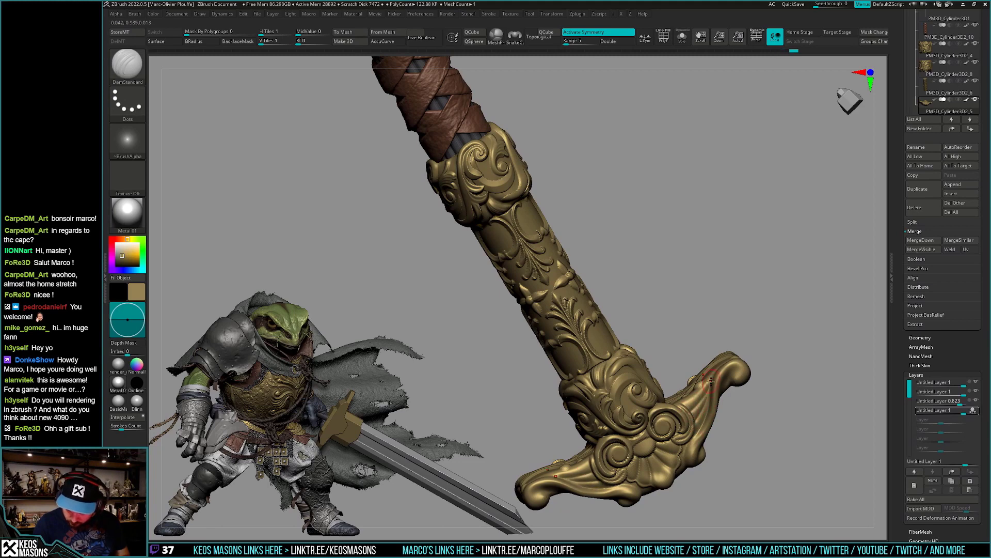
drag(711, 381, 756, 407)
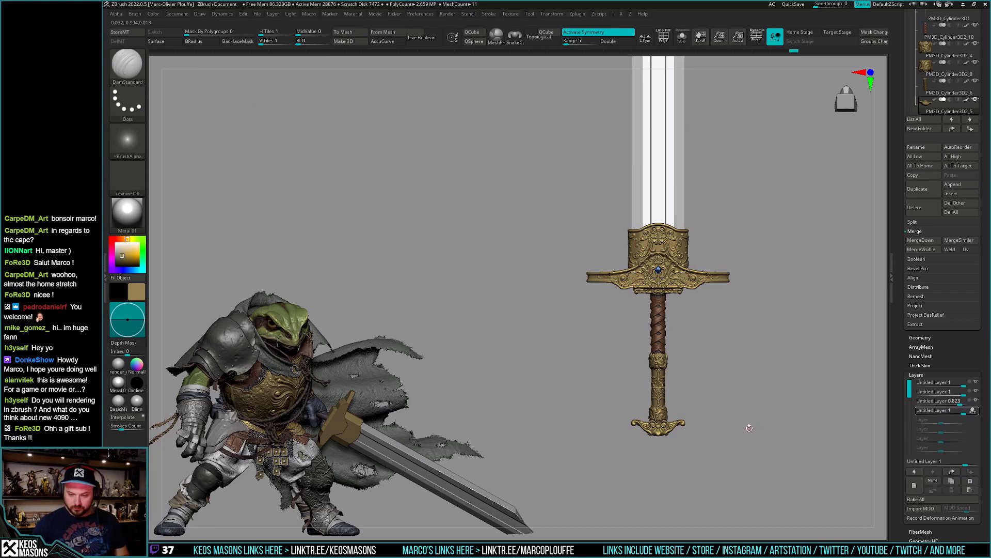
mouse_move(752, 407)
mouse_down()
mouse_move(704, 413)
mouse_move(689, 368)
mouse_up()
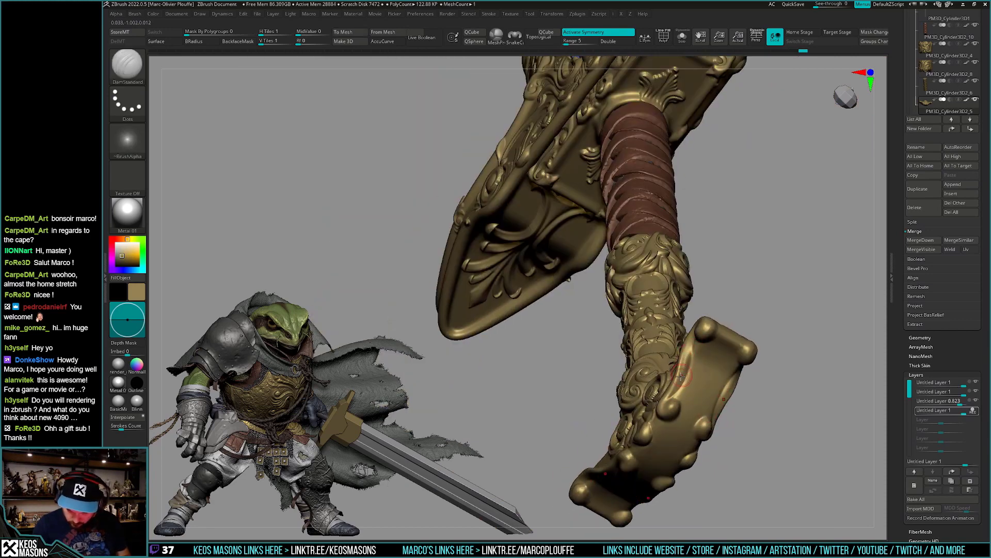
key(shift)
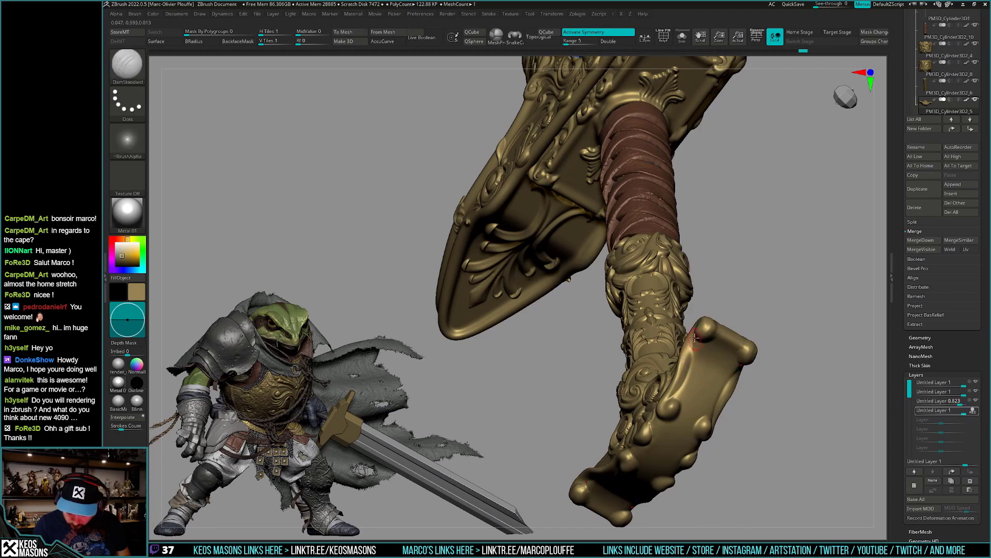
mouse_move(669, 398)
right_down()
mouse_move(665, 406)
mouse_move(684, 329)
right_up()
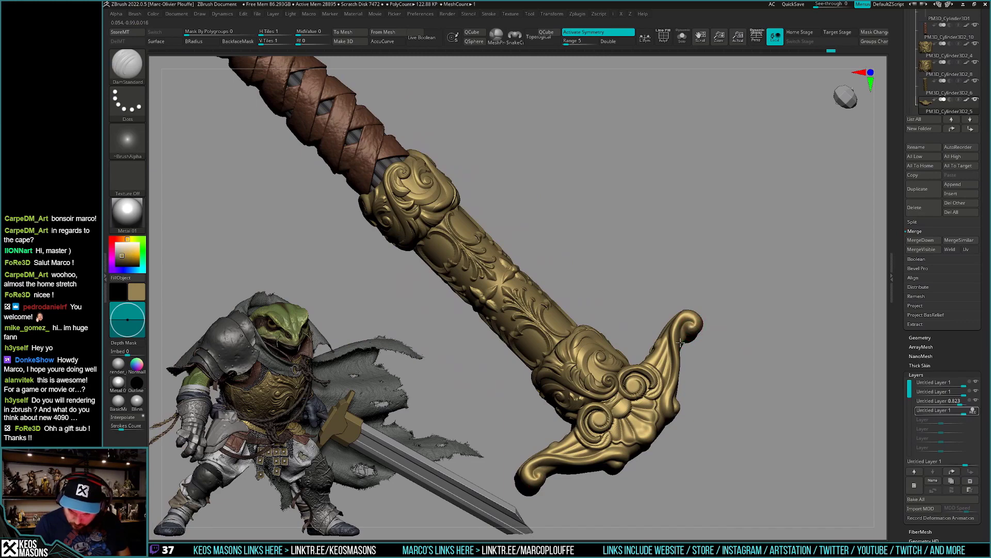
right_drag(680, 342, 687, 333)
mouse_move(677, 371)
right_down()
mouse_move(759, 350)
mouse_move(763, 405)
mouse_move(756, 400)
mouse_move(769, 387)
mouse_move(758, 409)
right_up()
key(shift+f)
key(shift+f)
Add a new layer and stamp an IRO_Ornament motif on the lower hilt piece.
click(904, 482)
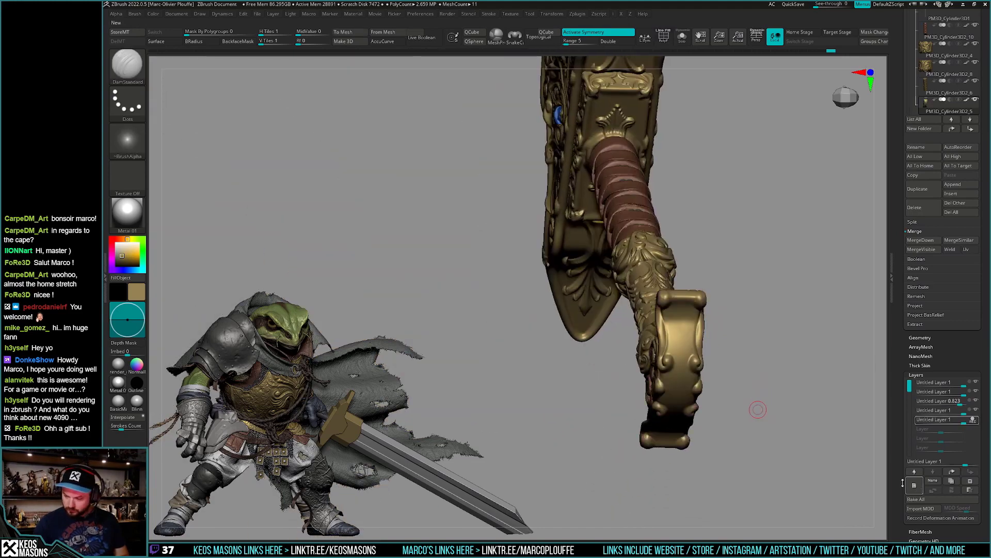
key(b)
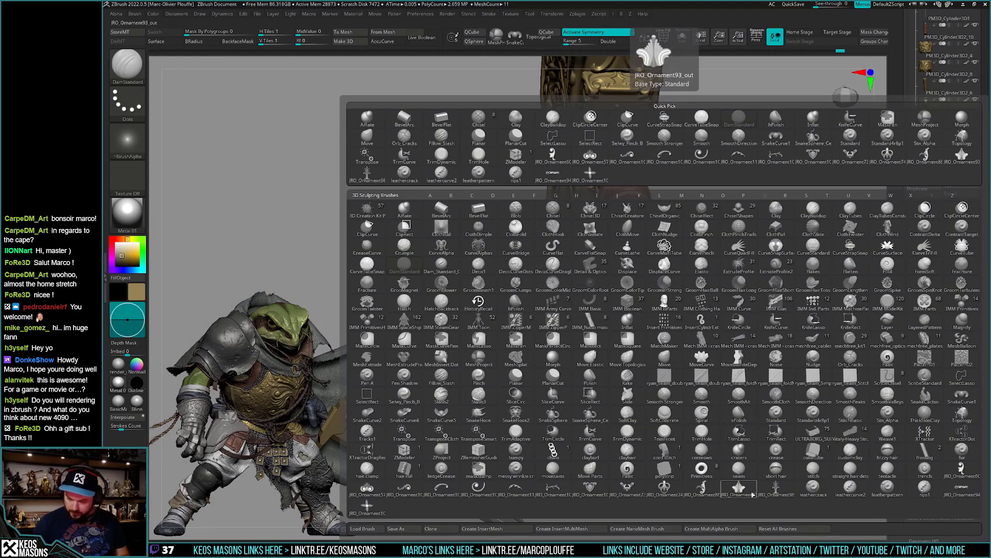
click(853, 400)
shift+right_drag(853, 391, 774, 377)
key(space)
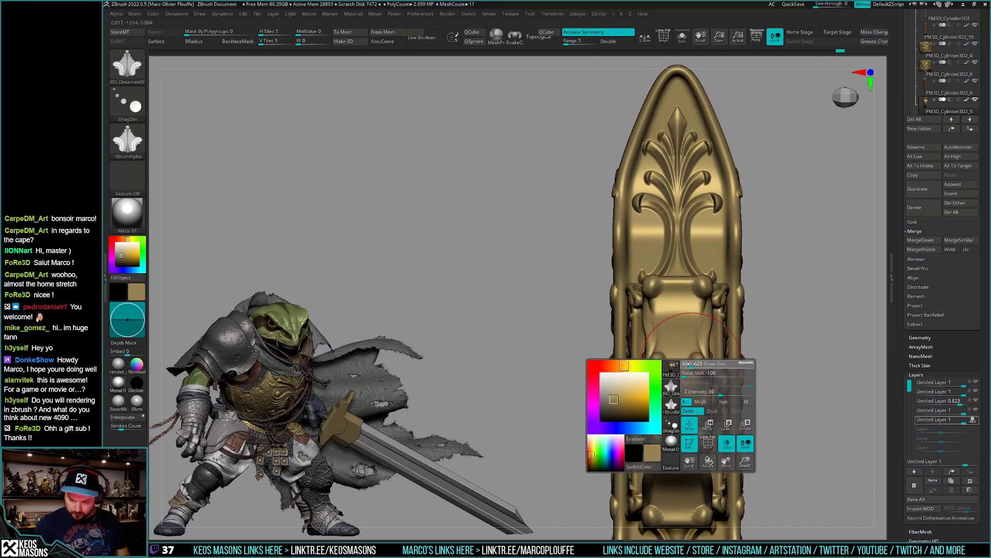
drag(671, 444, 674, 448)
Stamp two more leaf ornaments on the hilt panel and check them from the side.
key(space)
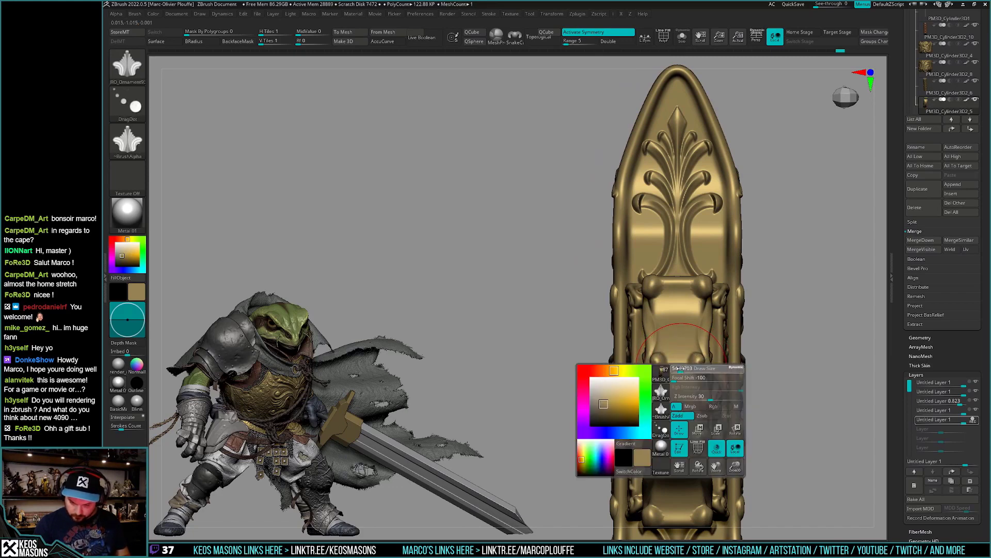
drag(677, 395, 677, 398)
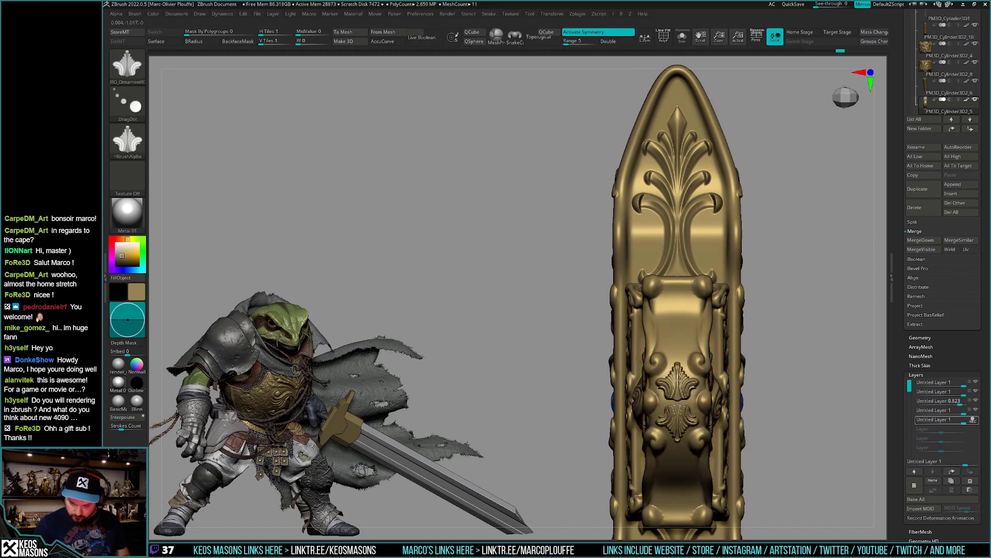
mouse_move(774, 362)
mouse_down()
mouse_move(768, 369)
mouse_move(748, 343)
mouse_up()
drag(682, 357, 675, 357)
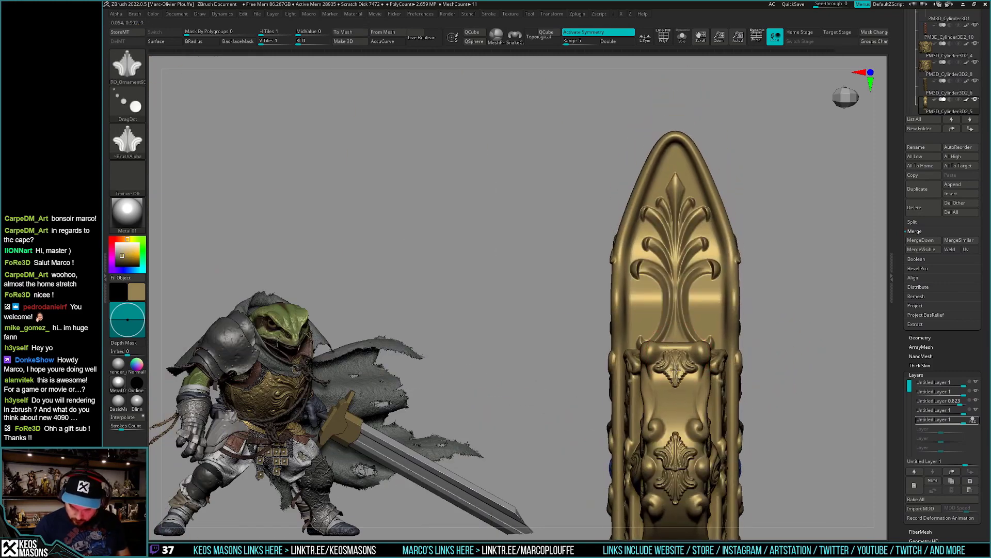
alt+click(676, 364)
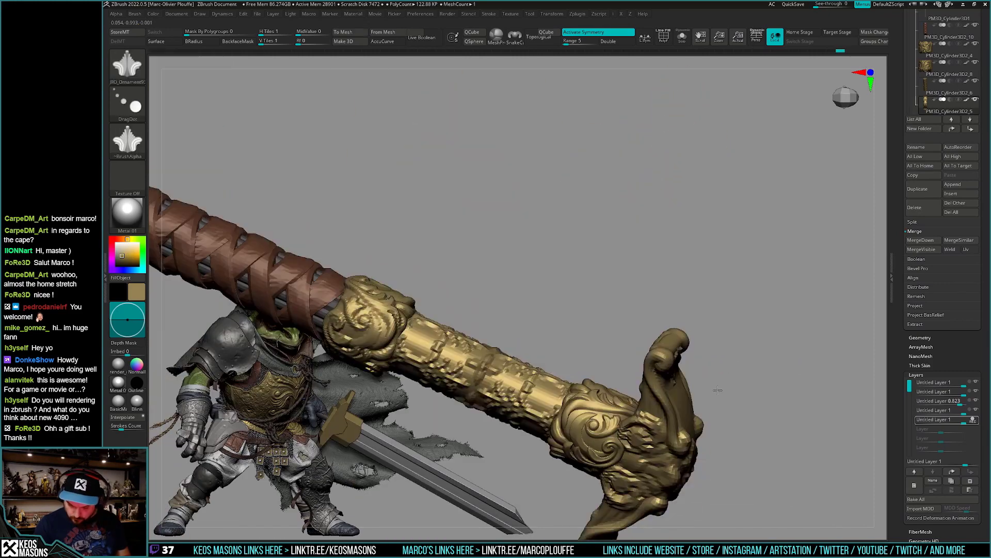
mouse_move(767, 362)
mouse_down()
mouse_move(748, 382)
mouse_move(761, 395)
mouse_move(759, 358)
mouse_move(763, 377)
mouse_move(698, 356)
mouse_up()
Undo the last ornament and adjust the stamp's Z Intensity and brush size.
key(ctrl+z)
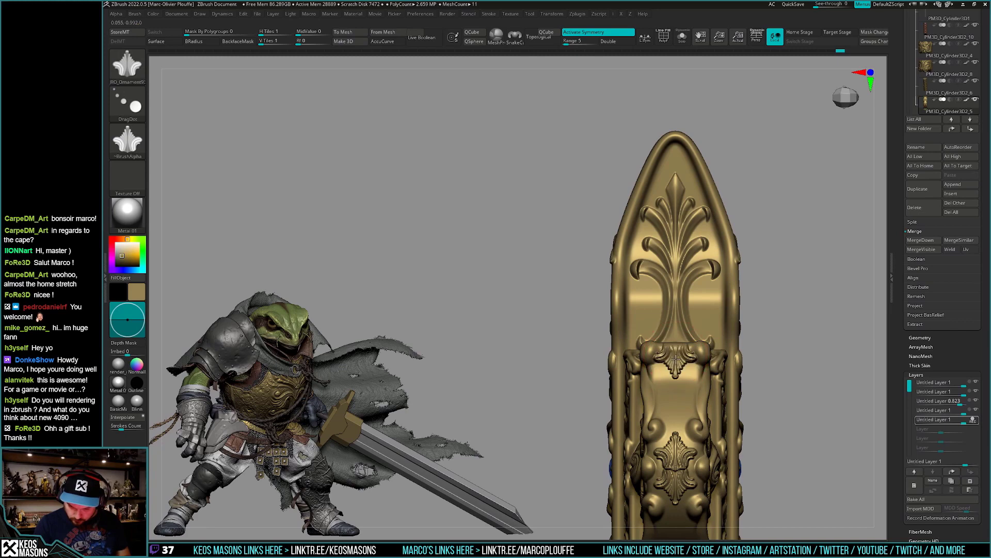
key(space)
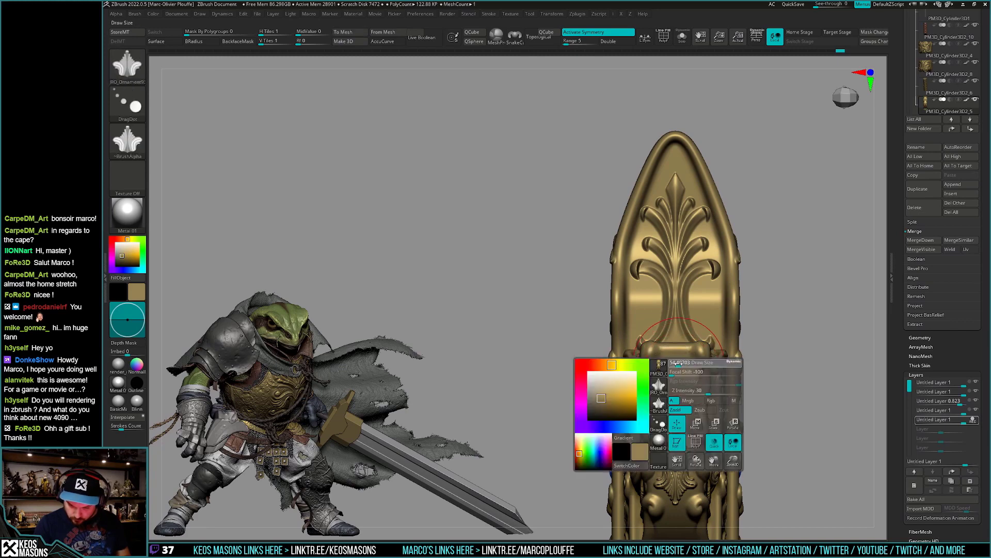
drag(709, 392, 734, 392)
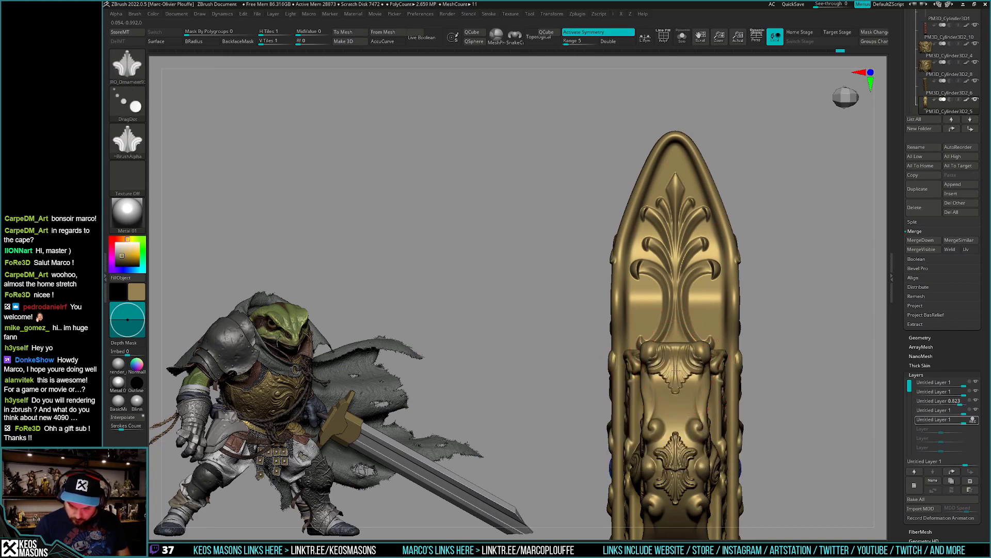
key(space)
key(space)
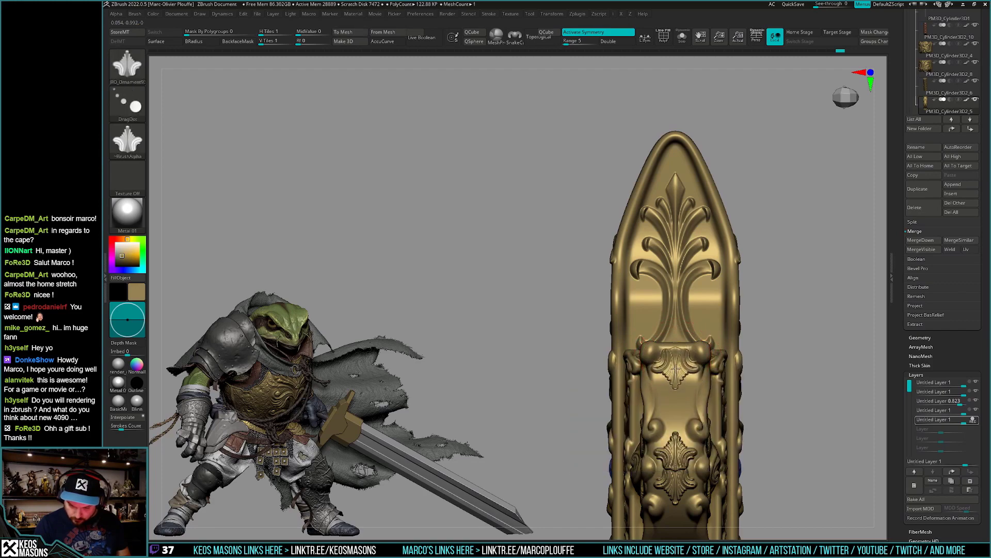
shift+right_drag(675, 368, 725, 399)
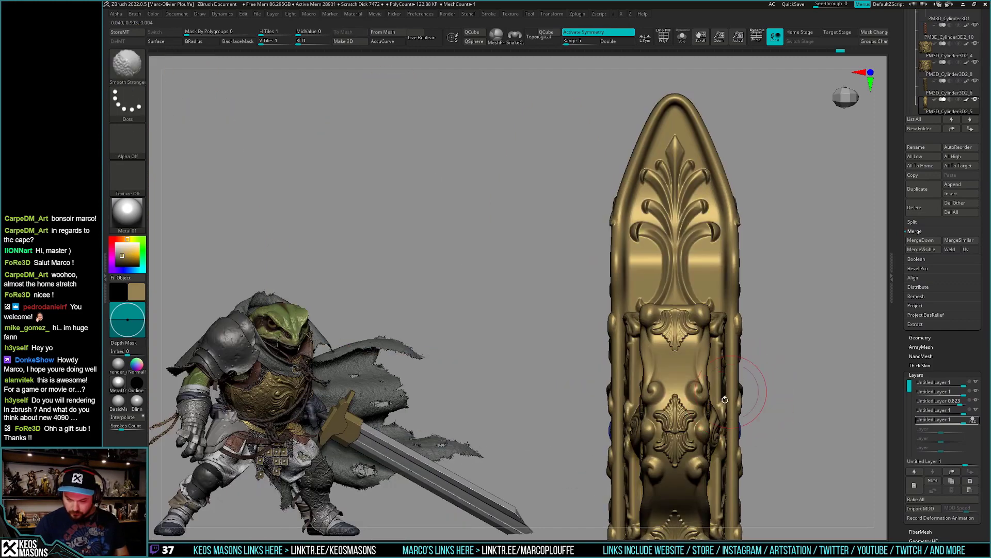
mouse_move(680, 426)
alt+right_down()
mouse_move(682, 372)
mouse_move(752, 361)
mouse_move(736, 372)
mouse_move(722, 341)
mouse_move(668, 333)
mouse_move(667, 353)
mouse_move(671, 310)
mouse_move(707, 356)
mouse_move(737, 330)
alt+right_up()
key(space)
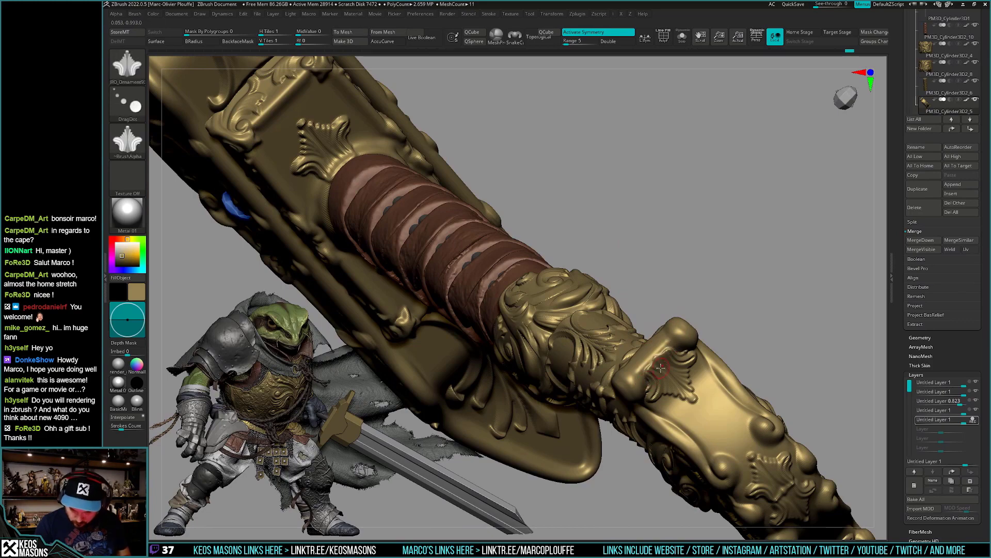
key(space)
click(673, 285)
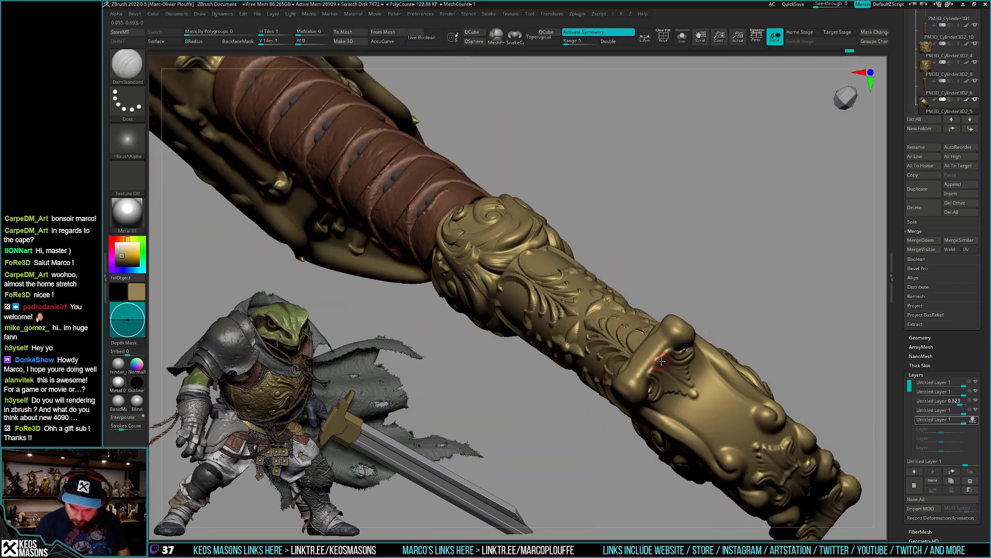
Orbit around the grip and frame the whole sword to review the ornaments.
shift+right_drag(661, 361, 653, 355)
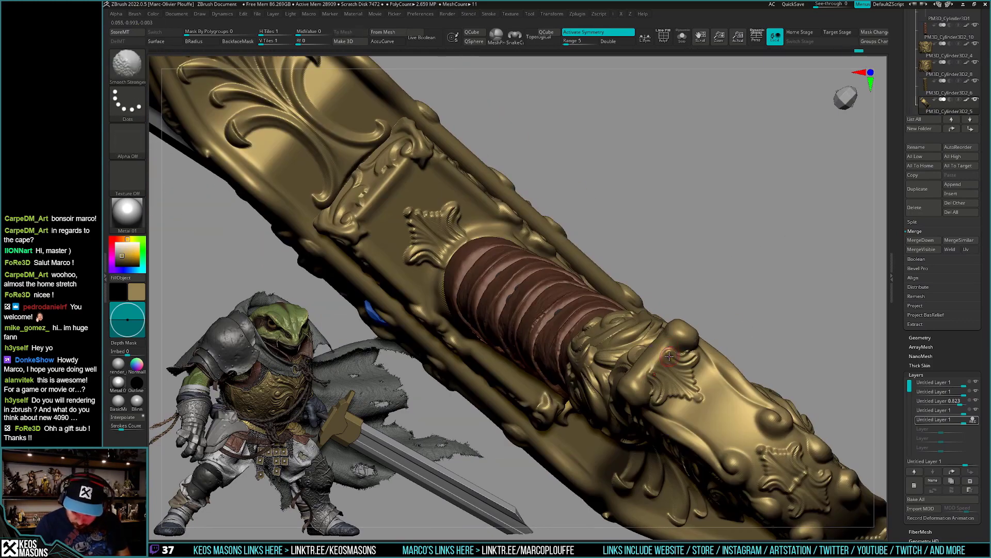
right_drag(649, 369, 675, 351)
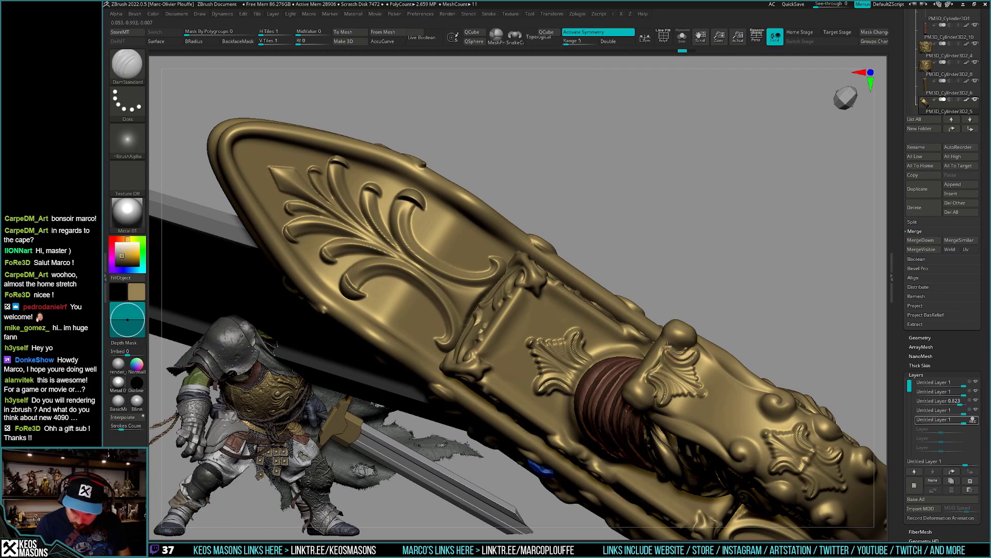
mouse_move(705, 376)
right_down()
mouse_move(676, 402)
mouse_move(655, 395)
mouse_move(654, 382)
right_up()
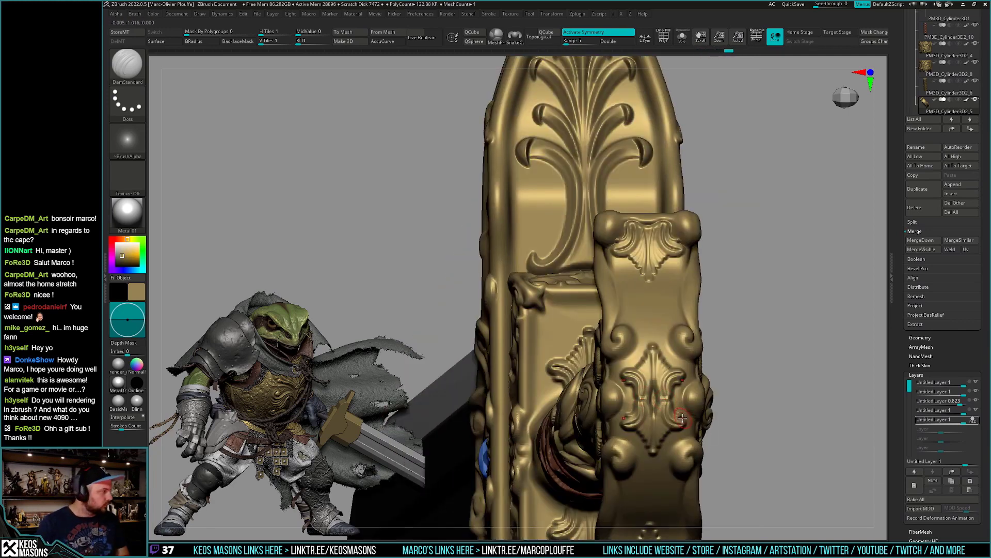
right_drag(672, 404, 669, 400)
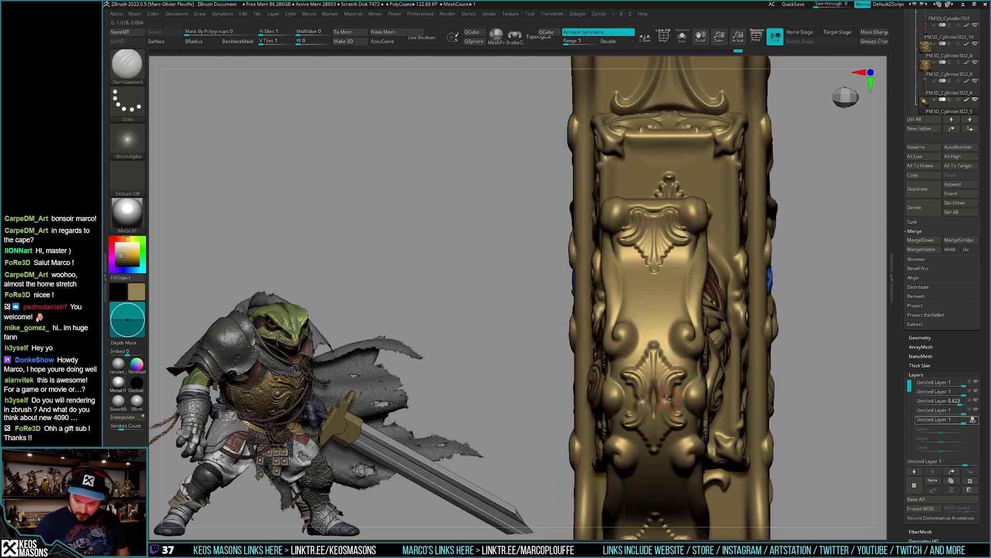
key(f)
mouse_move(783, 286)
right_down()
mouse_move(774, 367)
mouse_move(758, 372)
mouse_move(756, 422)
mouse_move(766, 351)
mouse_move(748, 381)
mouse_move(748, 417)
mouse_move(724, 408)
mouse_move(747, 422)
right_up()
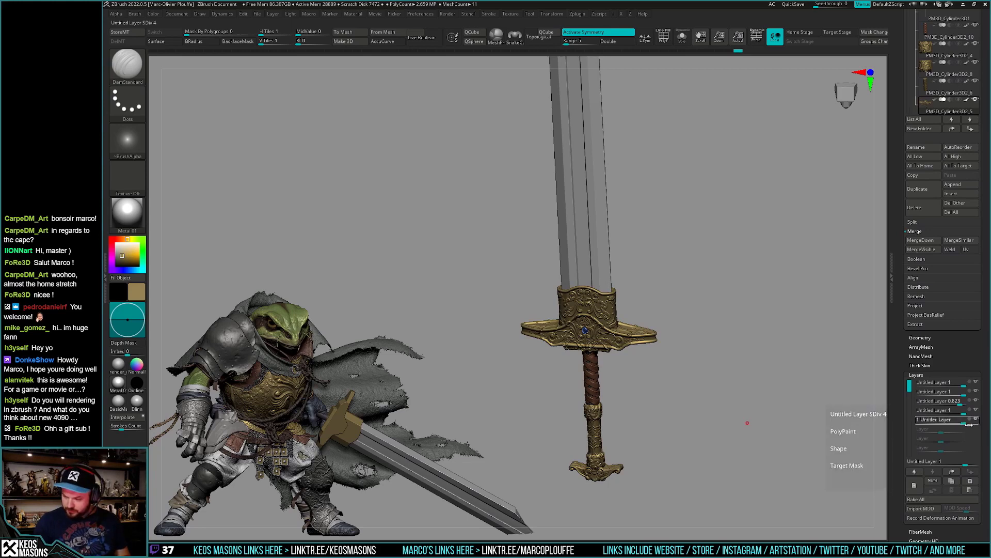
Reorder and merge the sculpt layers, toggling visibility to compare the pommel detail.
click(953, 472)
click(953, 472)
click(952, 490)
click(952, 490)
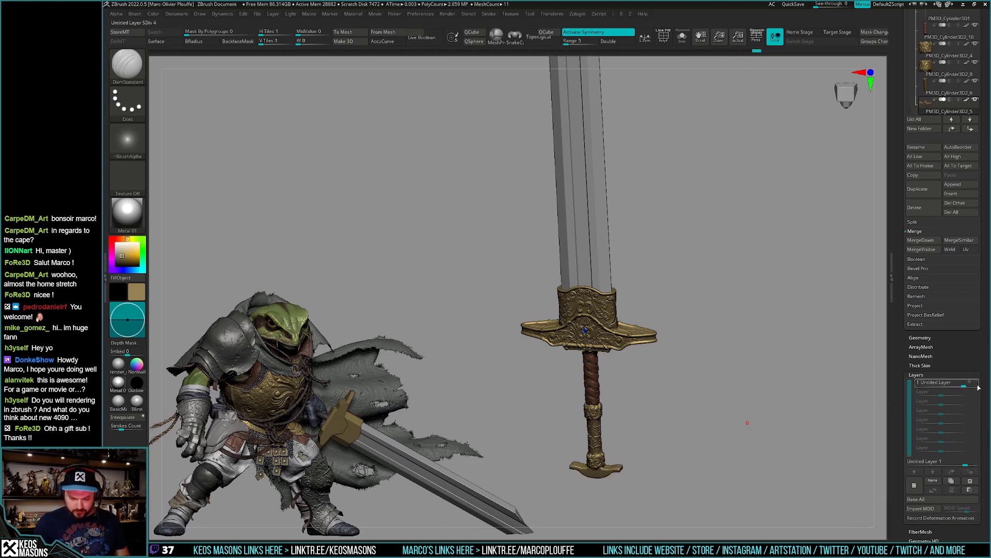
mouse_move(692, 444)
right_down()
mouse_move(656, 446)
mouse_move(671, 444)
right_up()
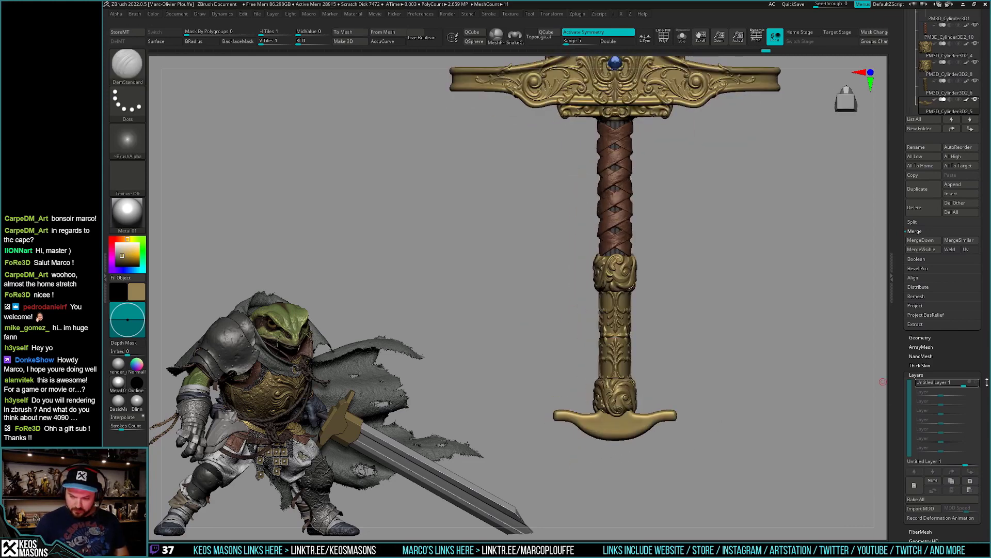
click(978, 384)
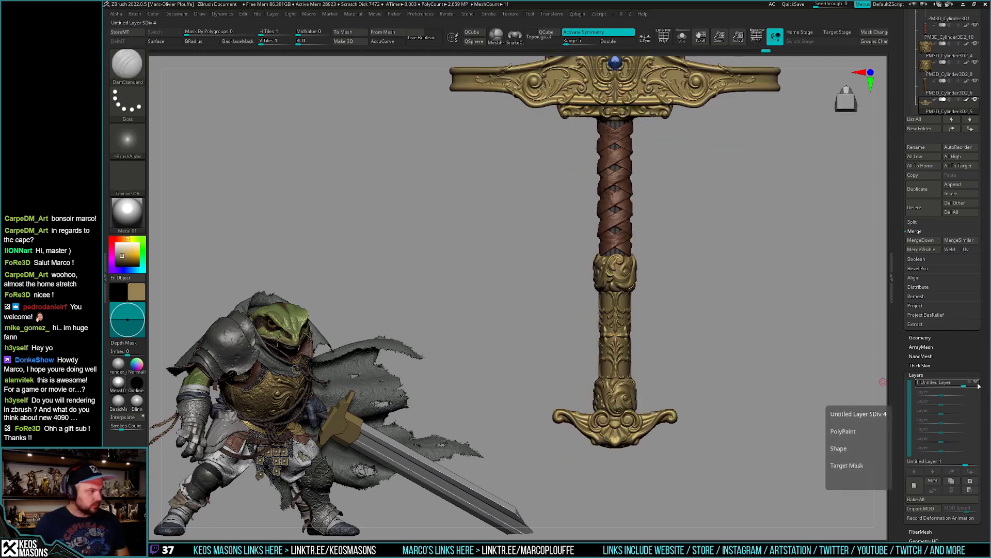
click(978, 385)
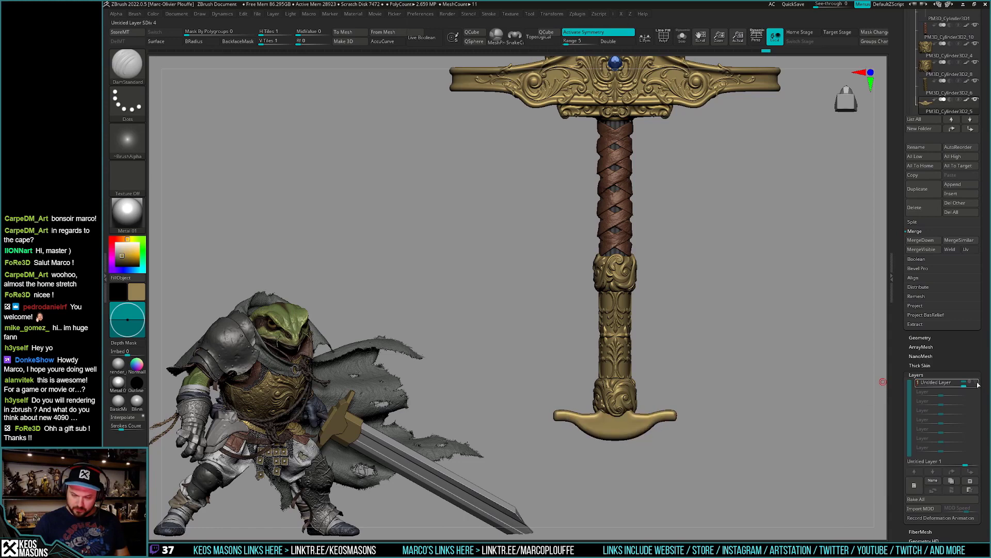
click(978, 385)
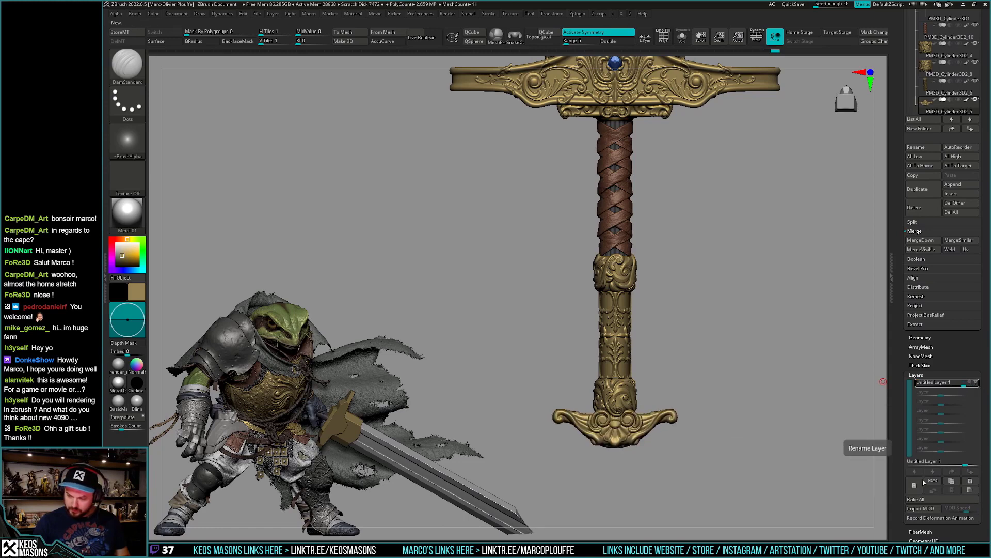
Zoom onto the pommel and select the Move brush.
ctrl+right_drag(706, 446, 851, 412)
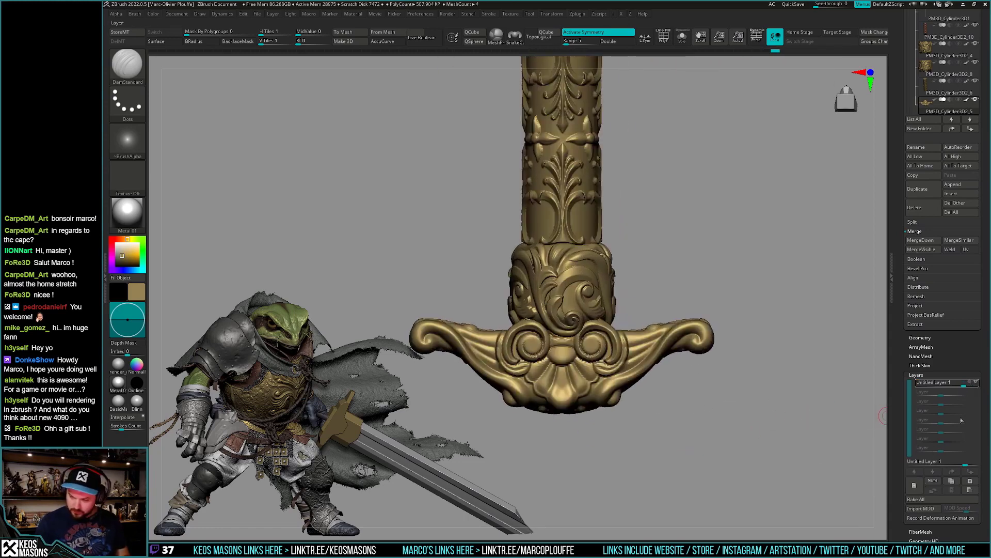
drag(726, 432, 743, 413)
key(space)
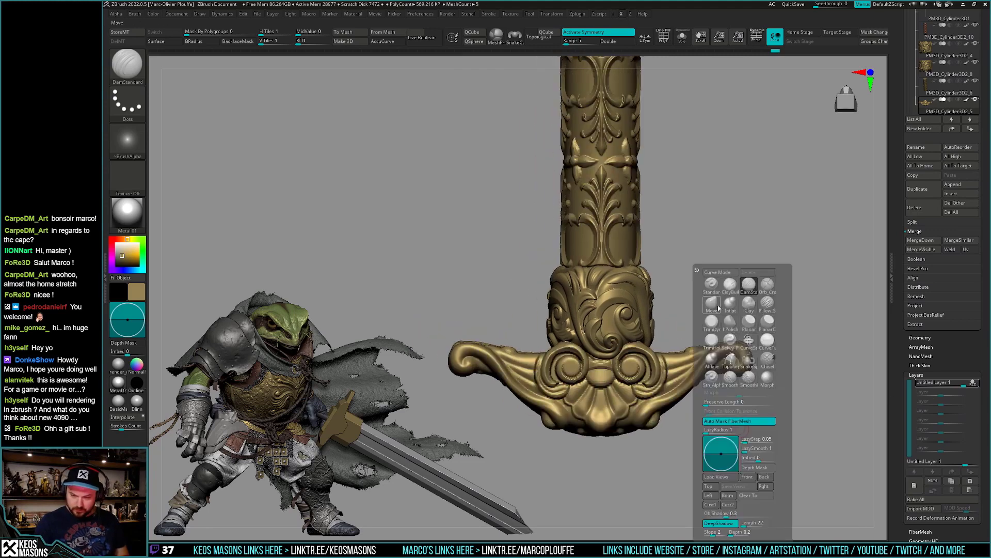
click(719, 308)
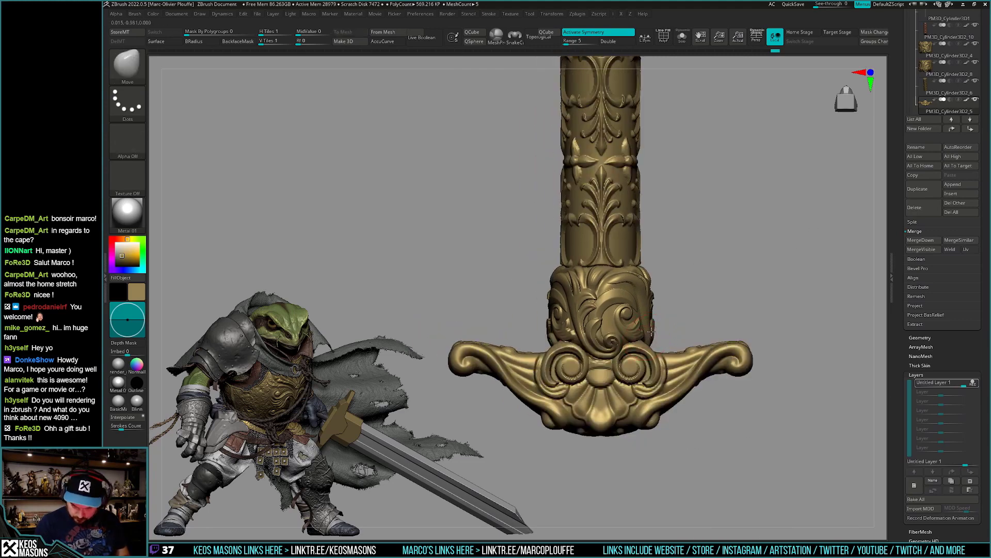
key(space)
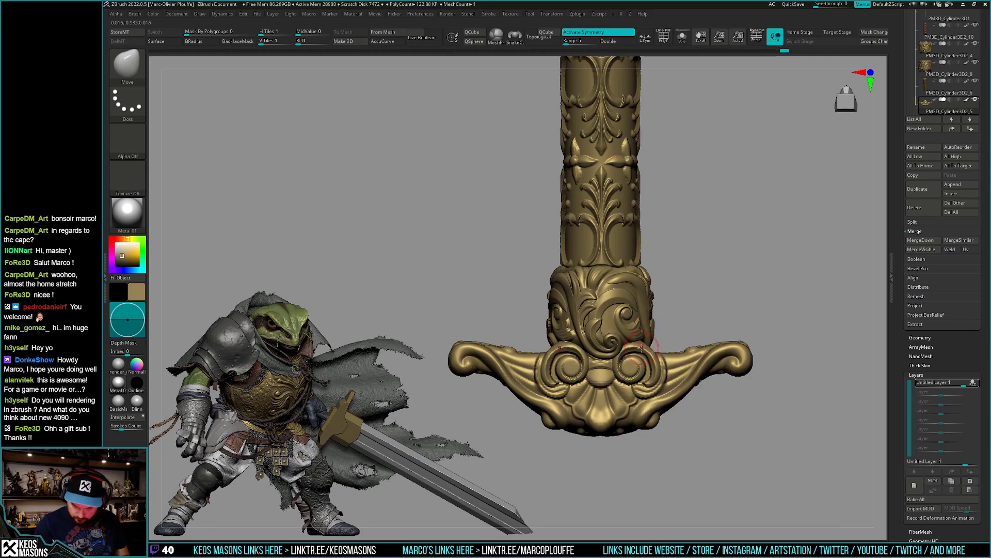
Select the crossguard, check it in Solo, then view the whole sword at an angle.
alt+click(645, 345)
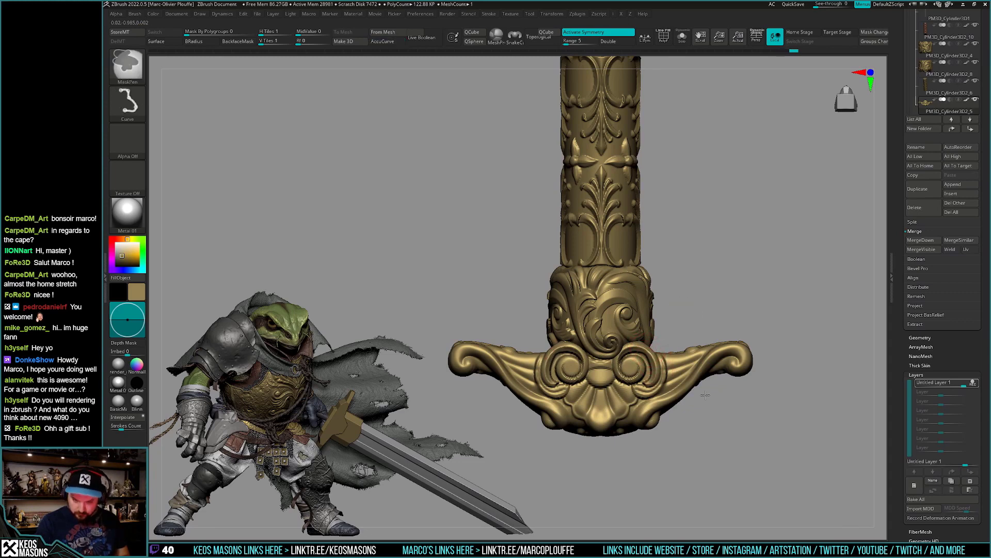
mouse_move(649, 351)
ctrl+right_down()
mouse_move(675, 376)
mouse_move(618, 401)
ctrl+right_up()
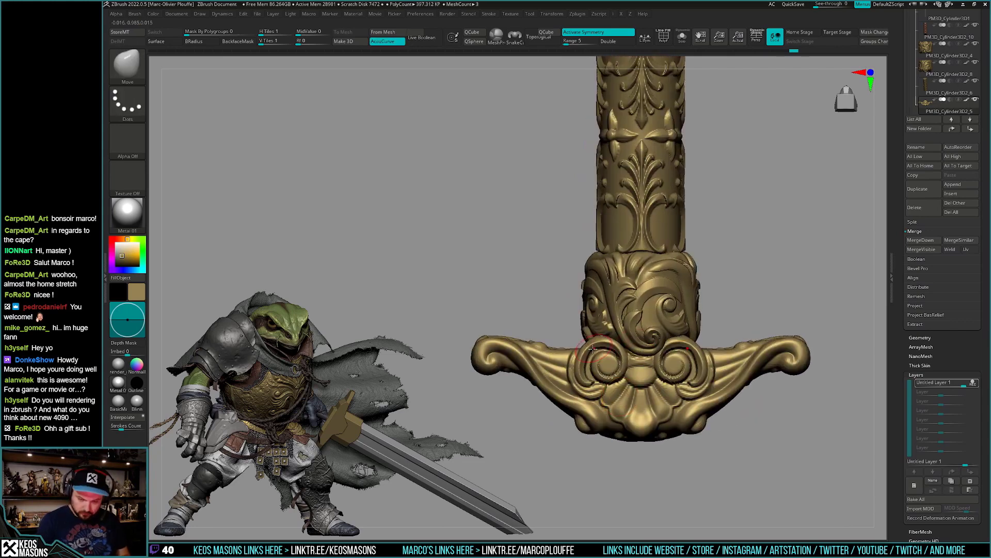
key(ctrl+z)
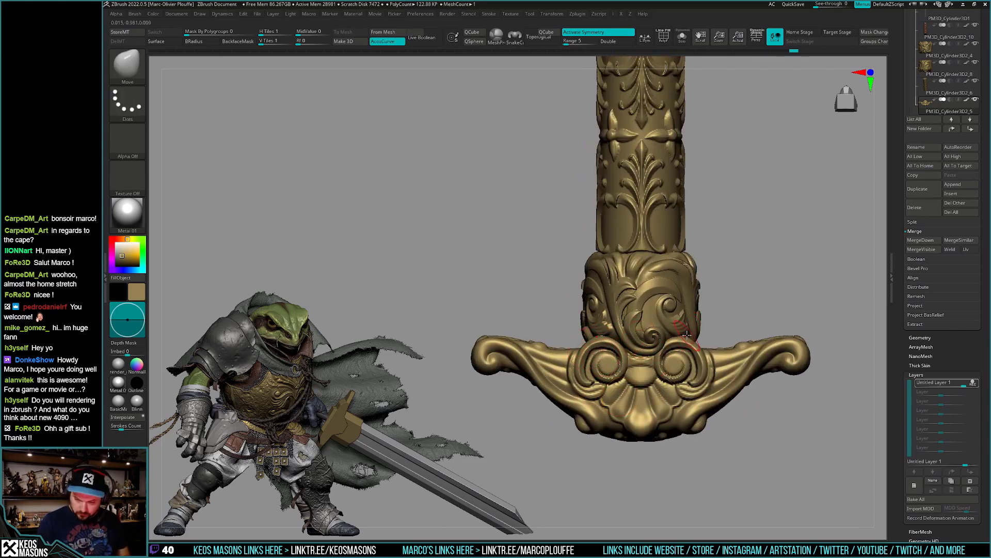
key(alt+s)
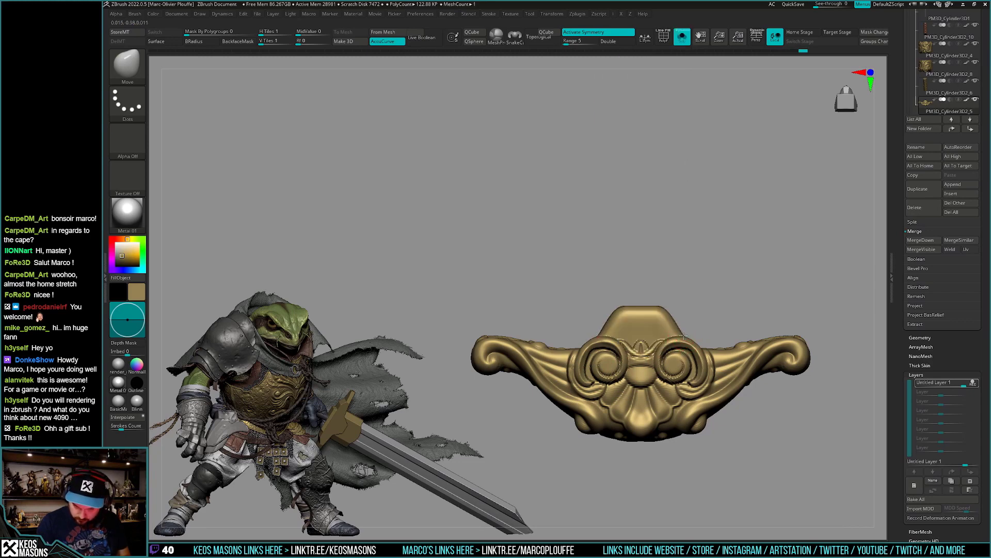
key(alt+s)
key(alt+s)
mouse_move(694, 347)
mouse_down()
mouse_move(749, 406)
mouse_move(737, 388)
mouse_up()
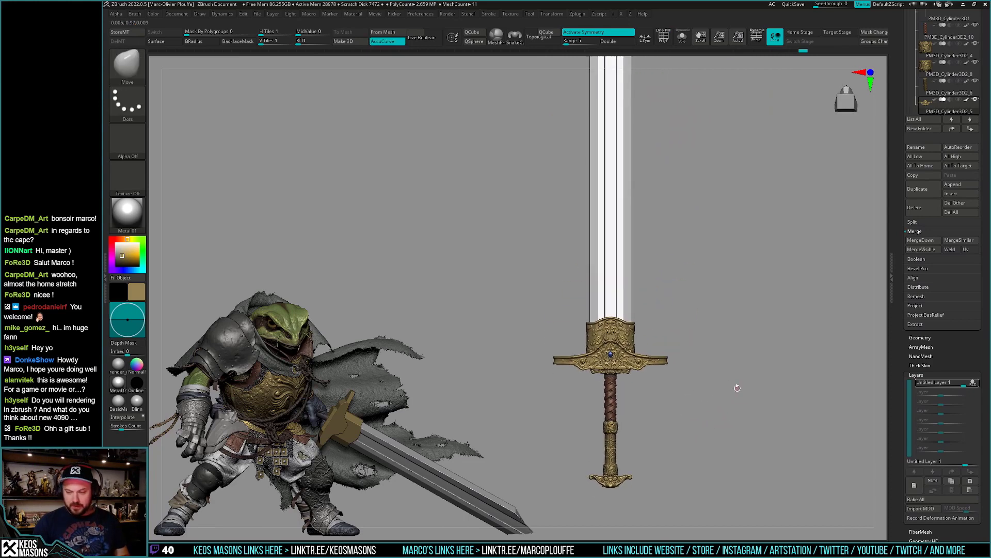
Stop recording to the sculpt layer, restore it, and switch to the ClayBuildup brush.
click(973, 382)
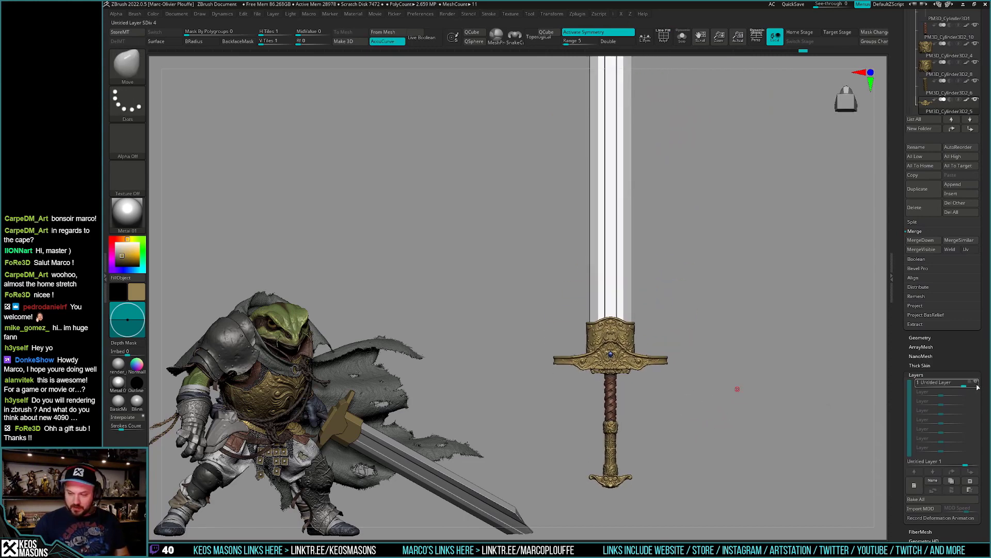
click(976, 385)
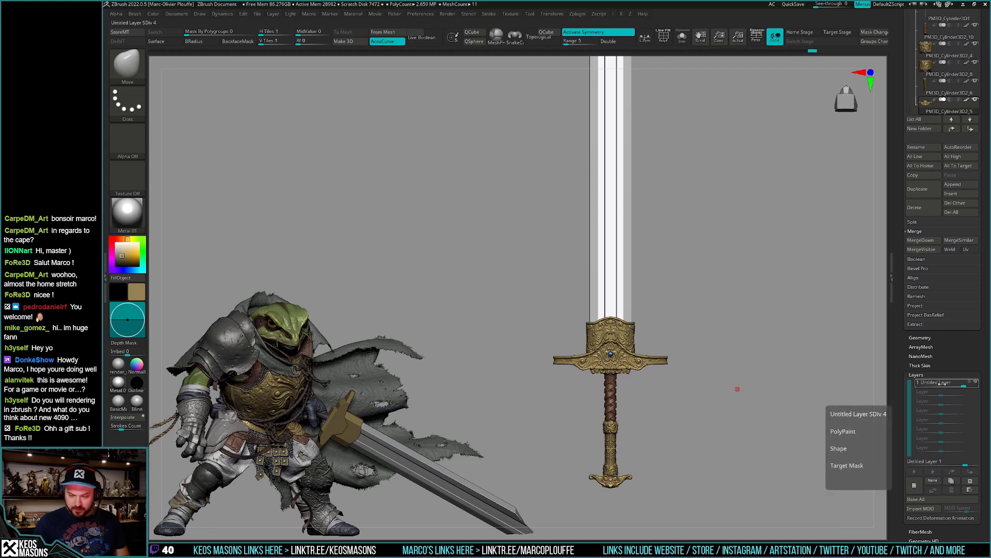
key(b)
key(c)
key(b)
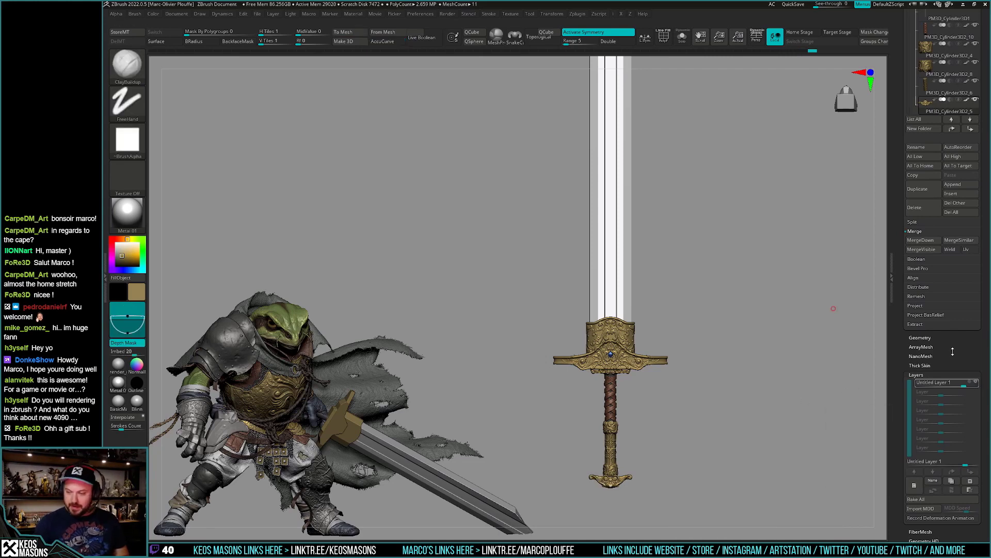
scroll(953, 351, up, 5)
scroll(953, 310, up, 5)
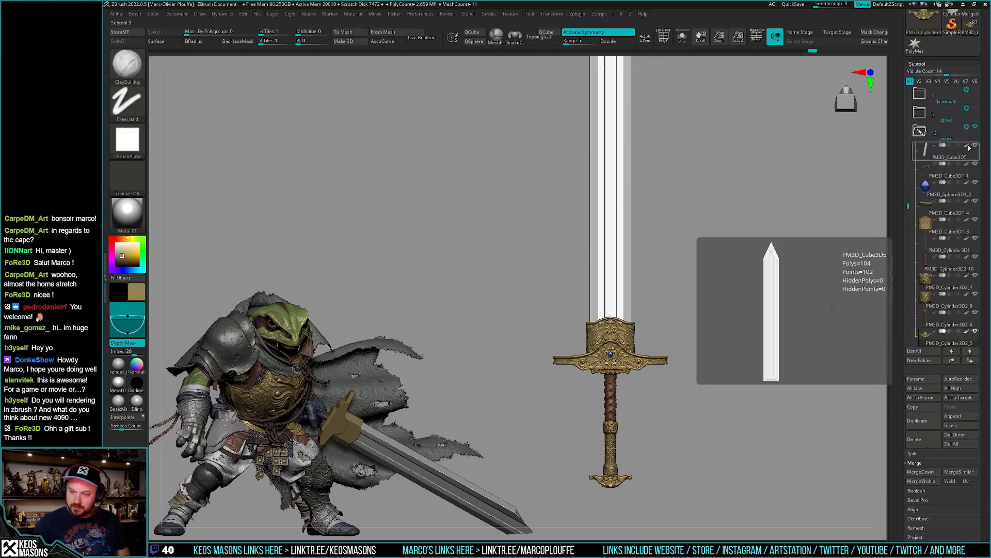
Colour the sword blade red with render_mat2 and bring up the Save ZTool dialog.
key(space)
click(661, 415)
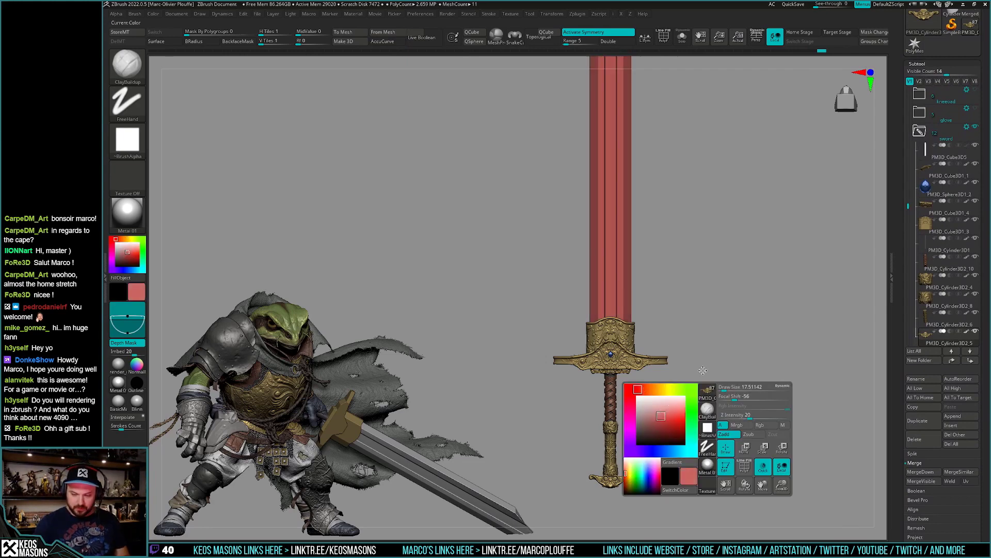
click(137, 364)
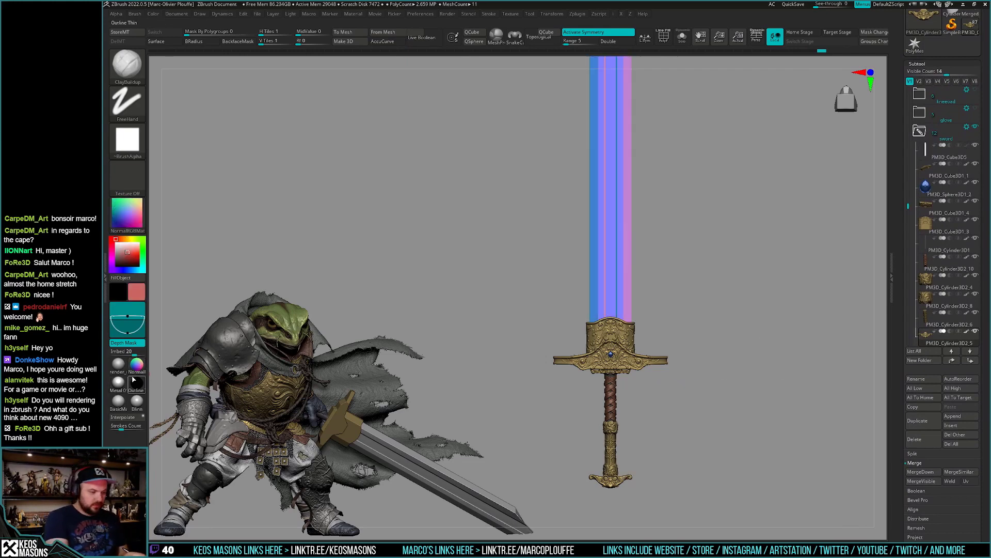
click(118, 364)
mouse_move(785, 355)
mouse_down()
mouse_move(748, 376)
mouse_move(733, 413)
mouse_move(745, 422)
mouse_up()
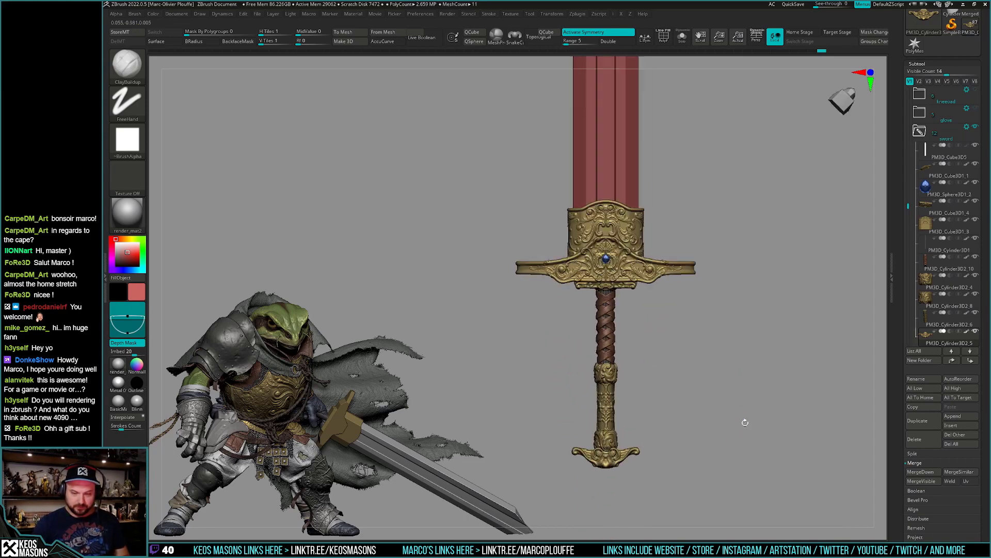
key(ctrl+s)
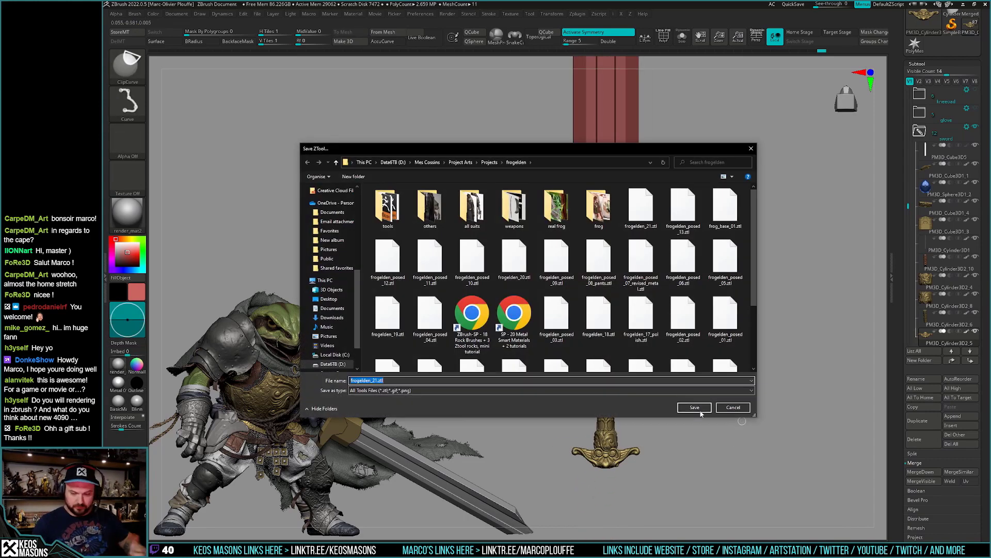
Save the sword tool over the existing frogelden_21.ztl.
click(697, 408)
click(529, 282)
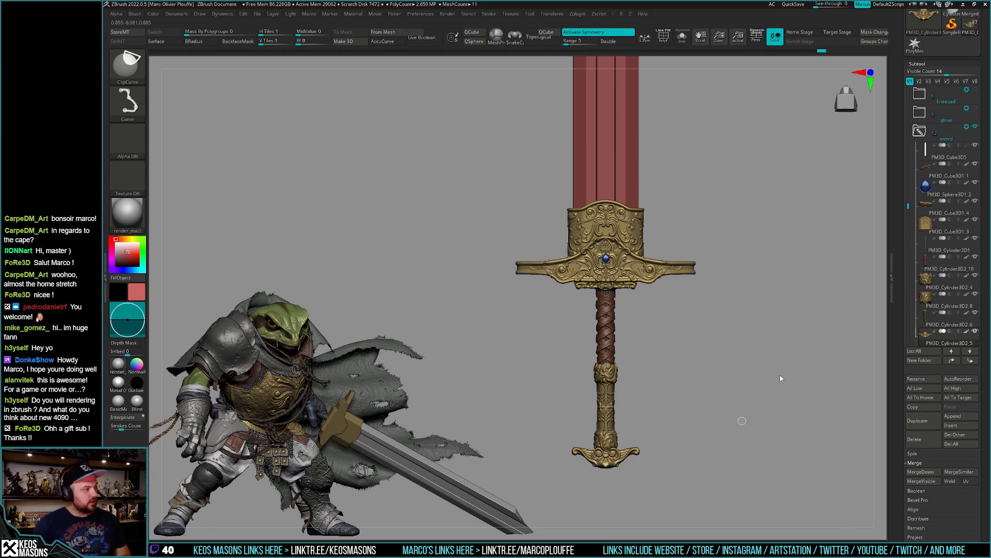
key(ctrl+s)
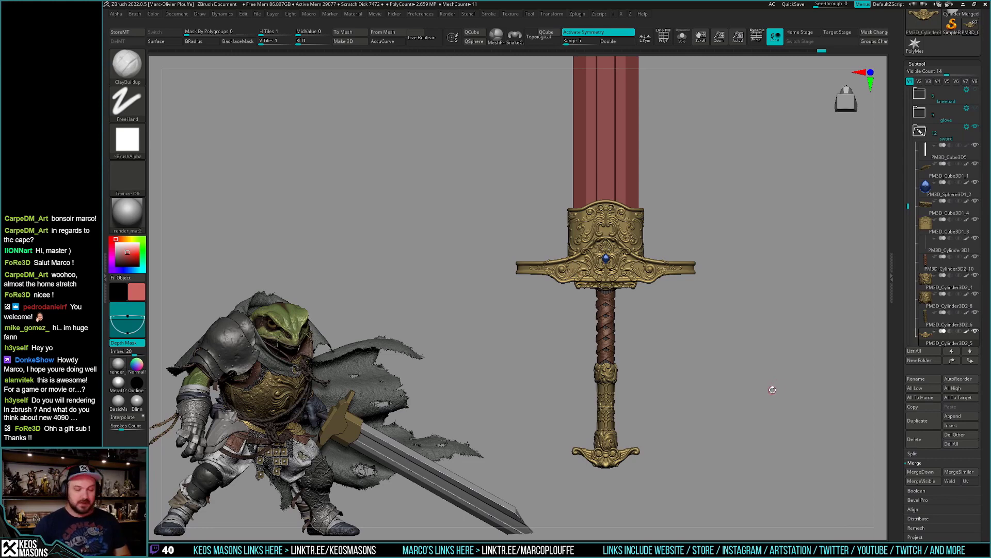
Orbit the sword to check it from above and the front, then reopen Save As.
drag(770, 361, 770, 389)
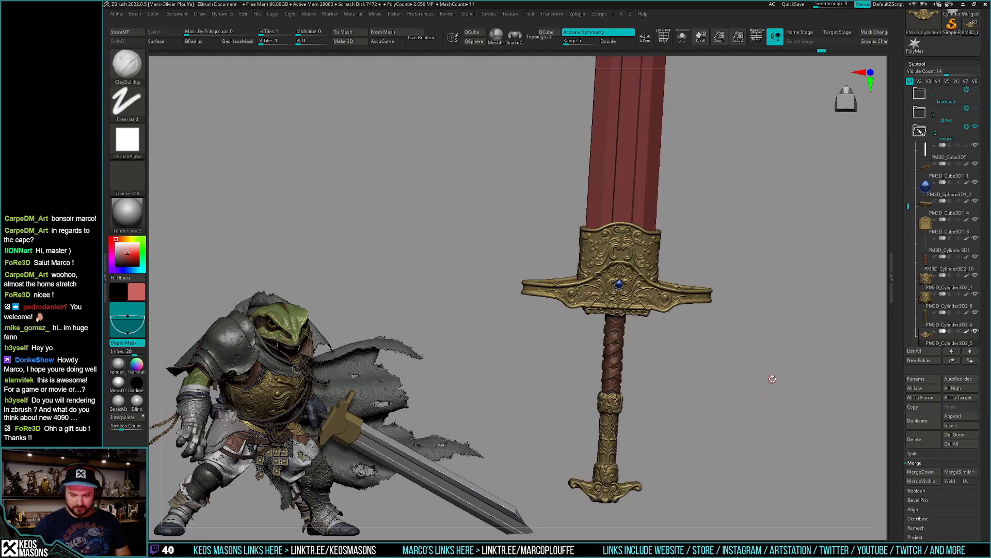
shift+drag(770, 379, 778, 377)
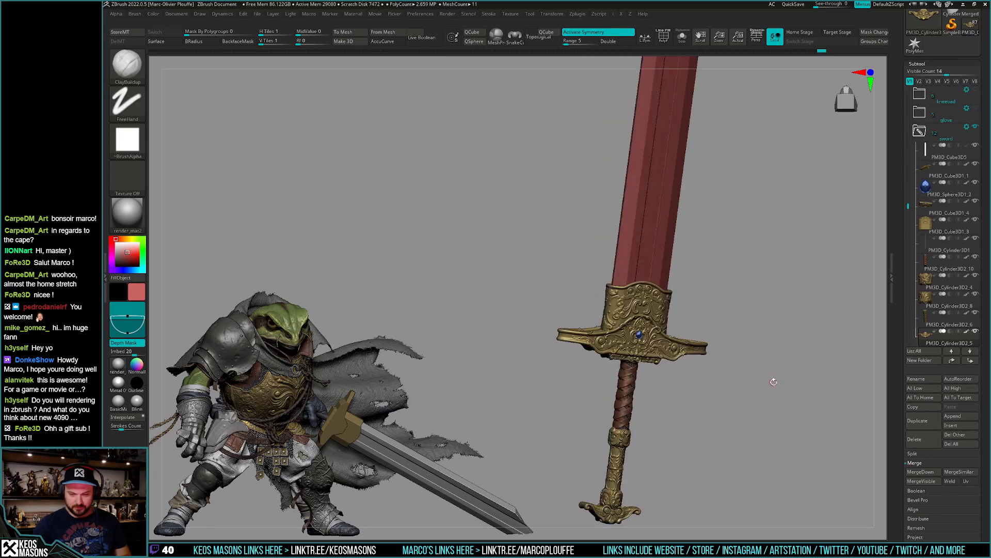
mouse_move(772, 384)
mouse_down()
mouse_move(755, 400)
mouse_move(753, 383)
mouse_move(763, 395)
mouse_move(769, 388)
mouse_move(762, 378)
mouse_up()
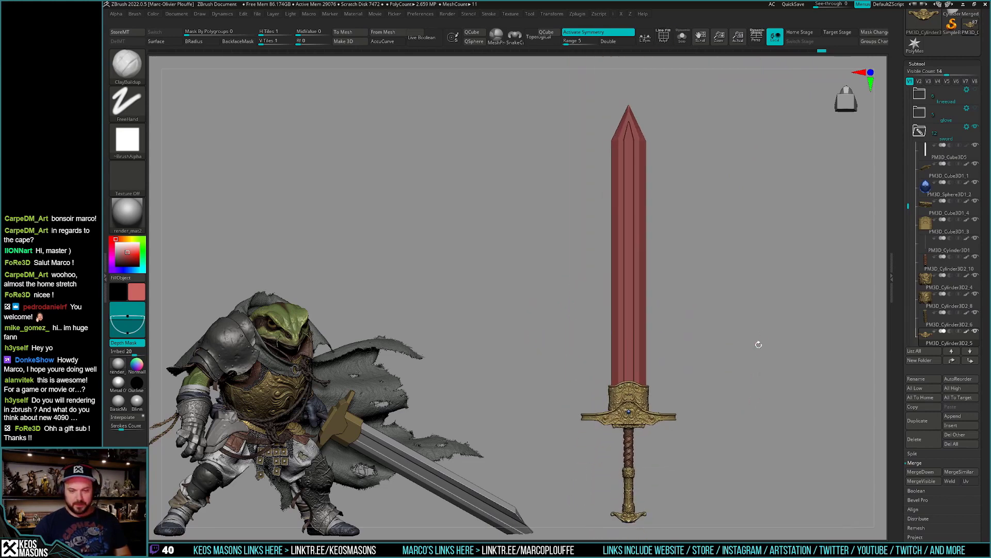
key(ctrl+shift+s)
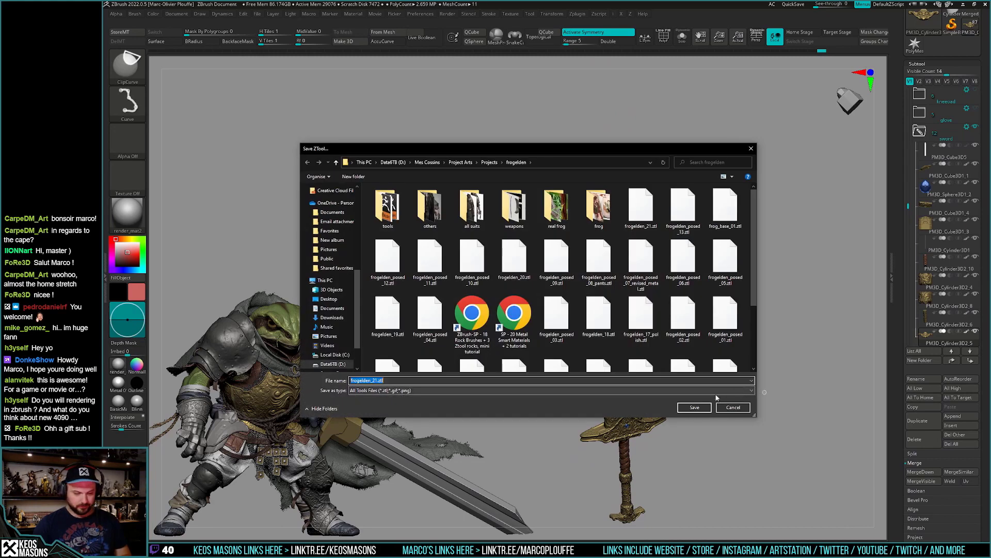
Save the red-bladed sword over frogelden_21.ztl, confirming the overwrite.
click(696, 407)
click(523, 284)
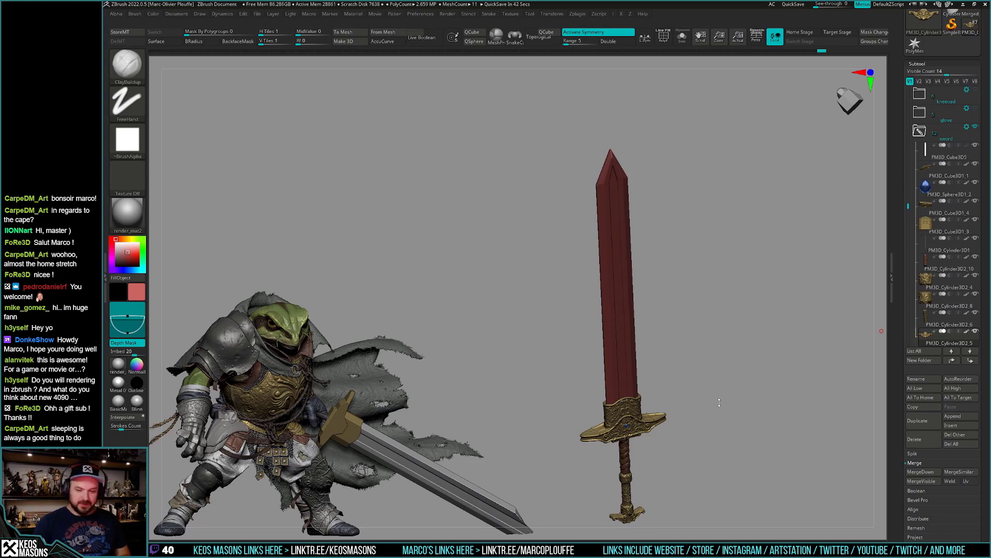
mouse_move(718, 402)
shift+mouse_down()
mouse_move(707, 381)
mouse_move(706, 408)
shift+mouse_up()
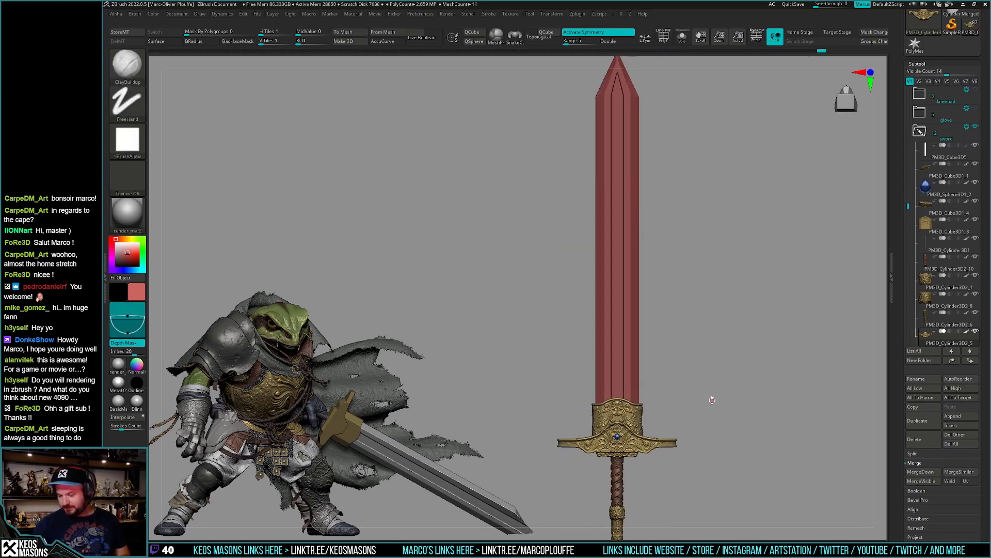
alt+drag(714, 377, 709, 404)
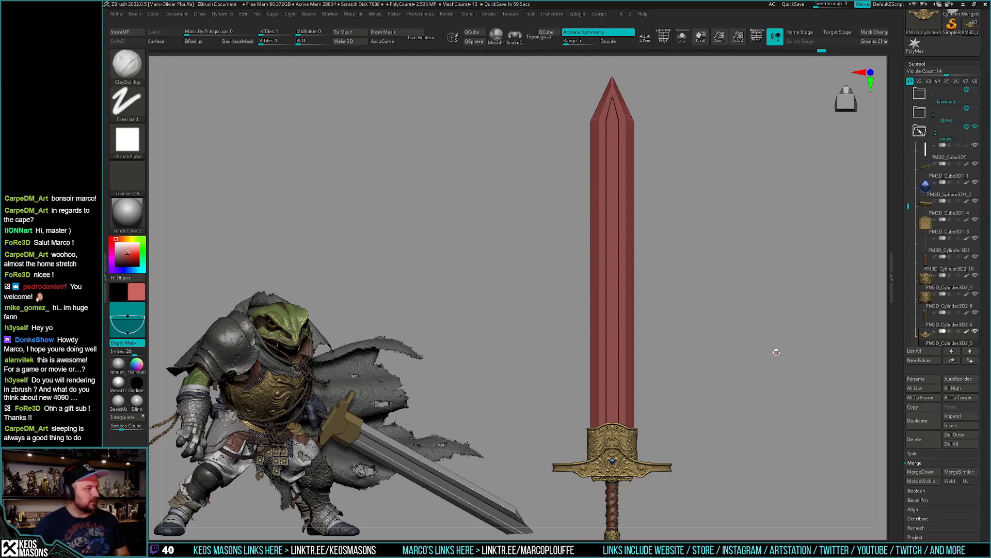
mouse_move(777, 352)
mouse_down()
mouse_move(746, 340)
mouse_move(738, 378)
mouse_up()
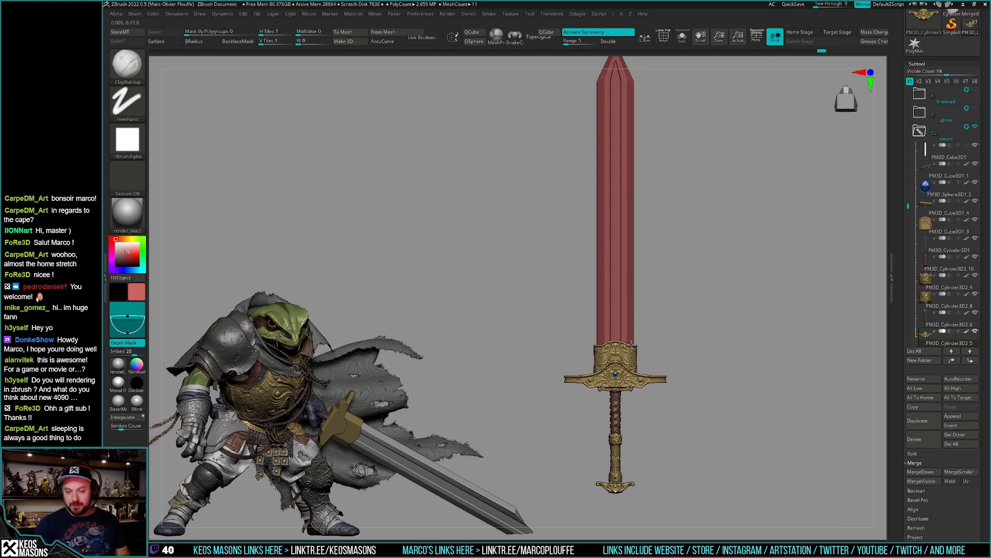
alt+drag(738, 382, 728, 408)
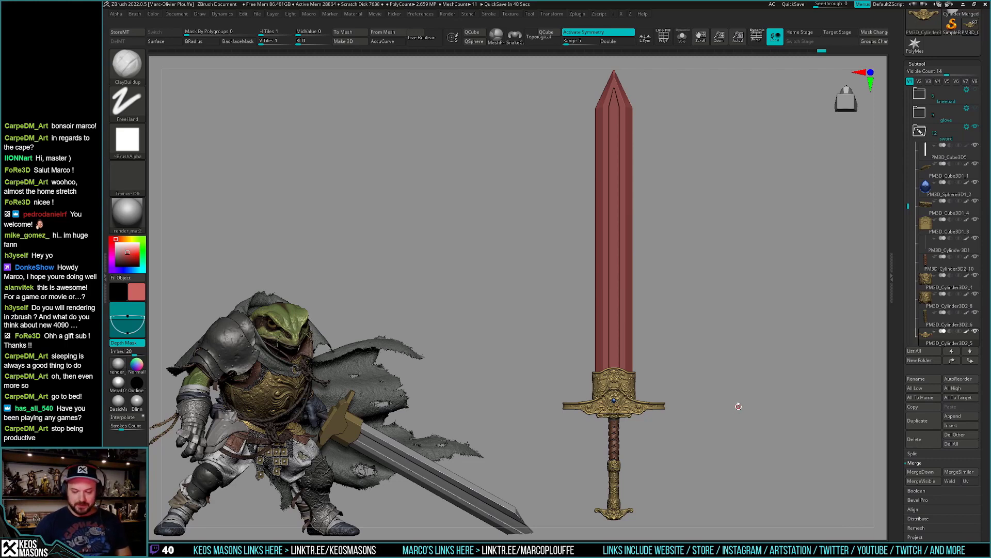
mouse_move(733, 408)
mouse_down()
mouse_move(725, 360)
mouse_move(738, 369)
mouse_up()
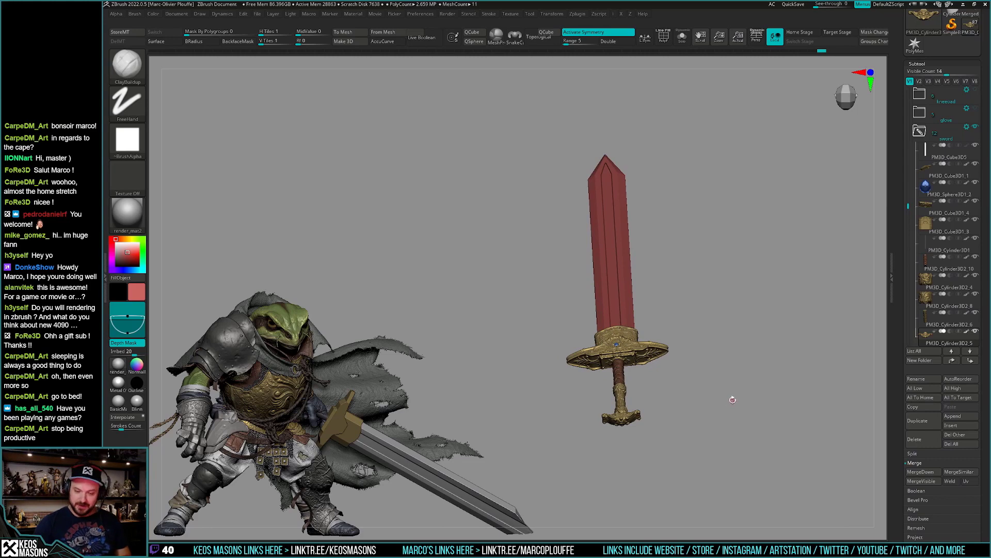
shift+drag(732, 399, 723, 418)
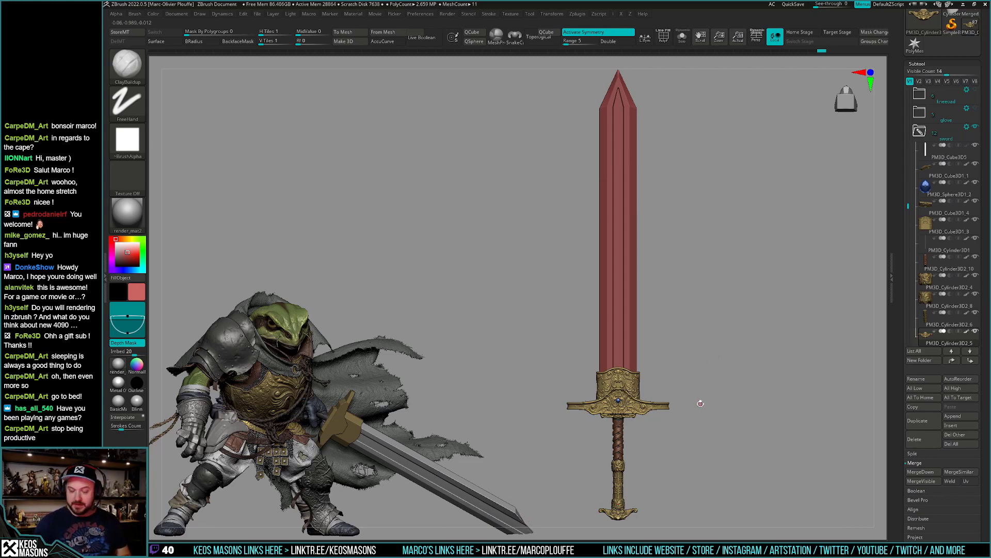
scroll(901, 409, up, 3)
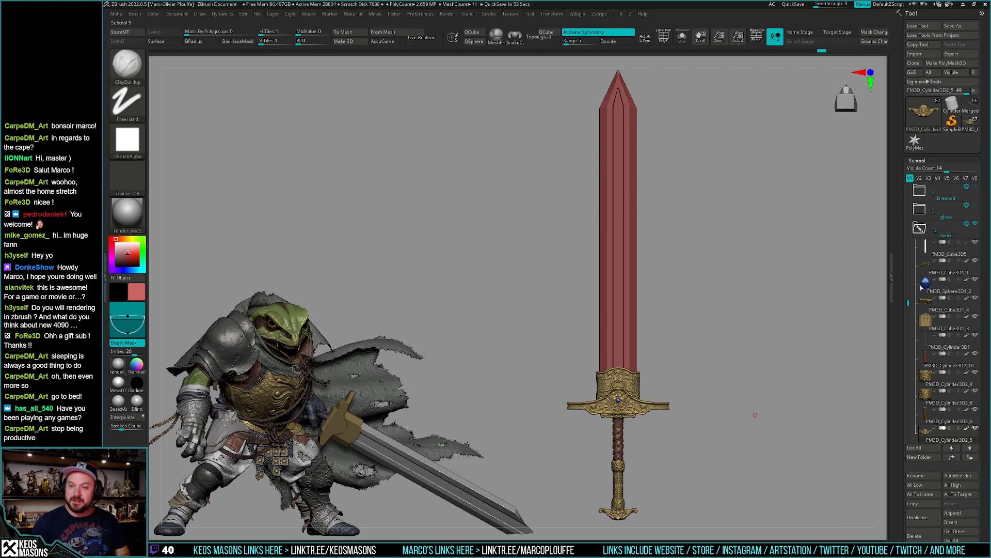
Make frogelden_posed_13 the active tool, enable perspective, and zoom in on the frog knight.
key(ctrl+z)
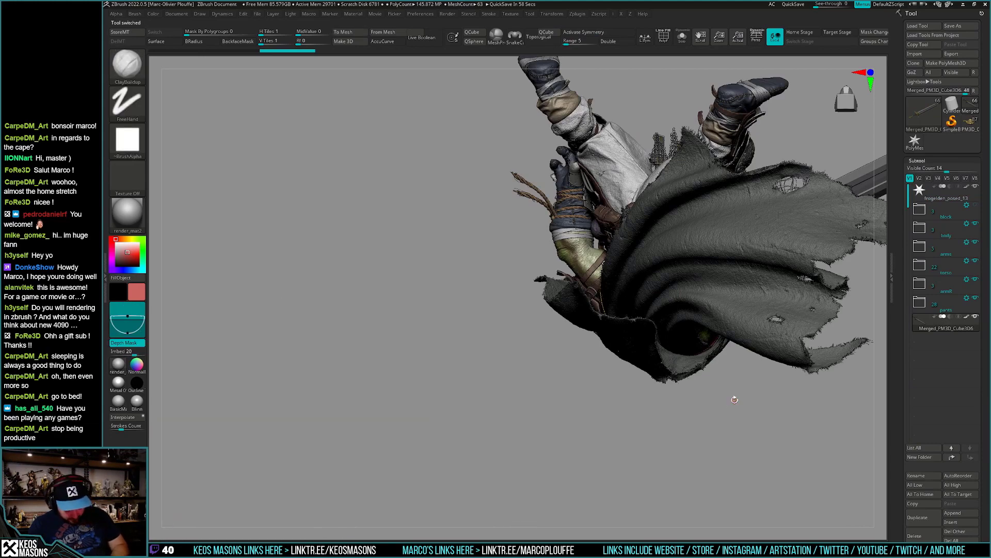
key(p)
mouse_move(735, 399)
ctrl+right_down()
mouse_move(738, 331)
mouse_move(697, 362)
mouse_move(806, 358)
mouse_move(798, 375)
ctrl+right_up()
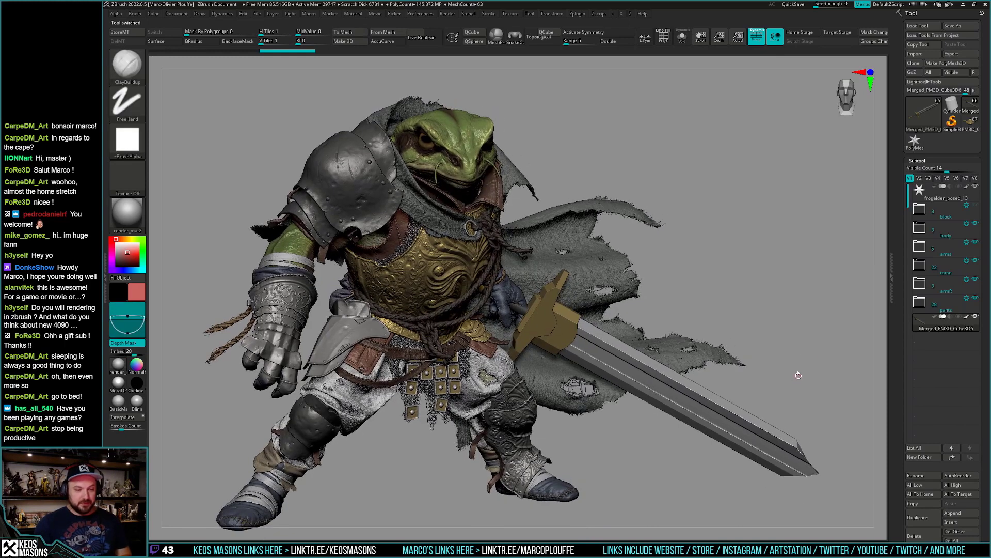